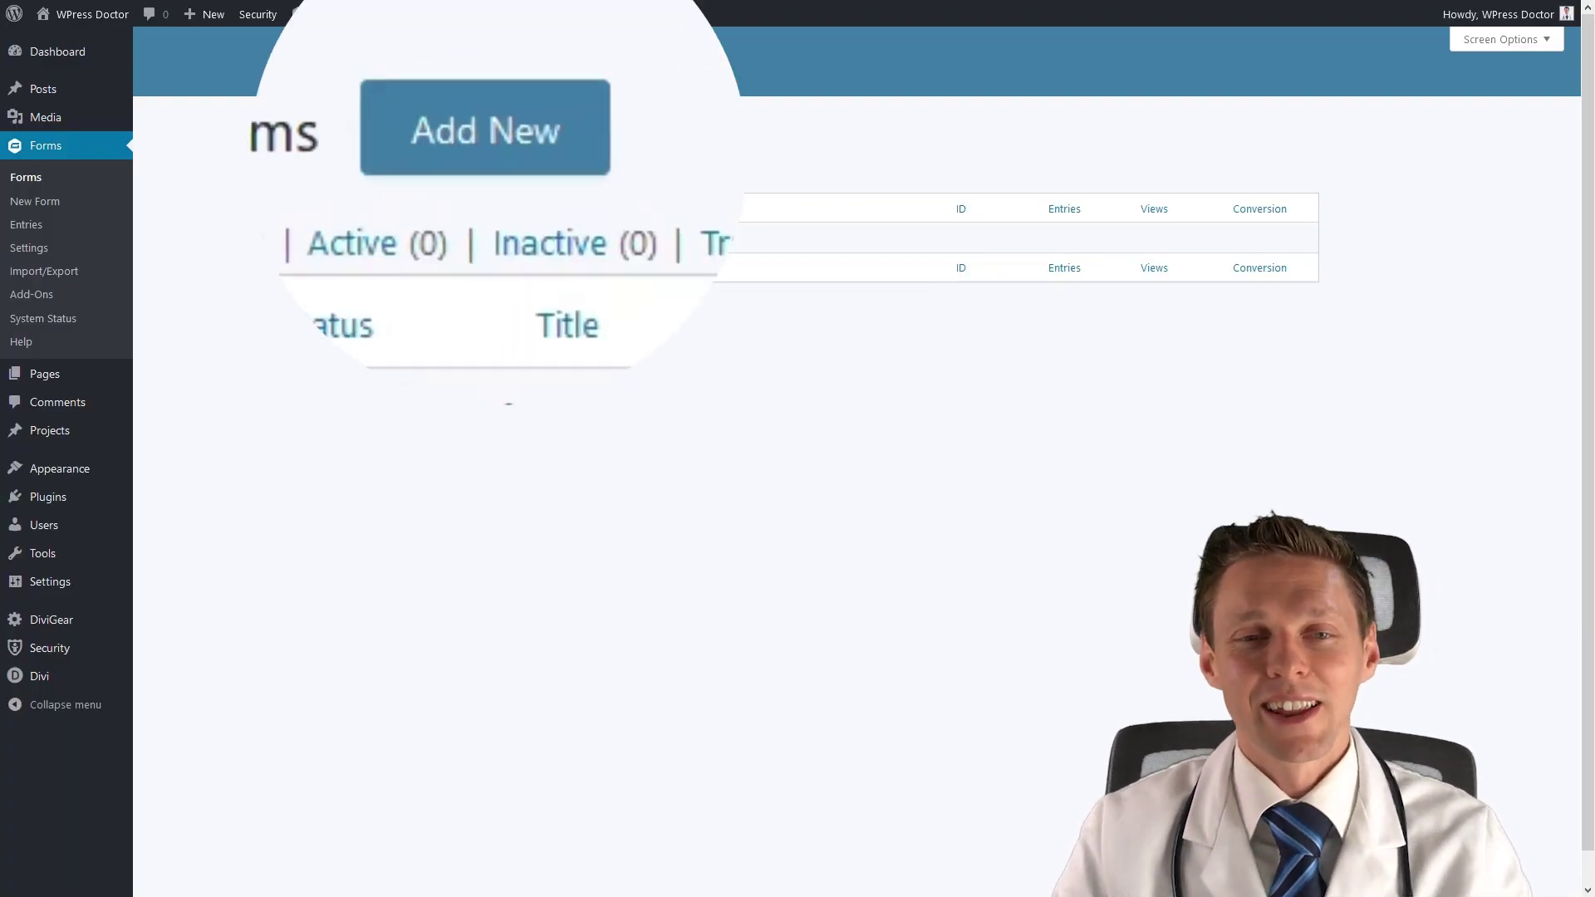
Create a new form titled 'Simple contact form' with description 'The form for the contact page'.
left_click(491, 149)
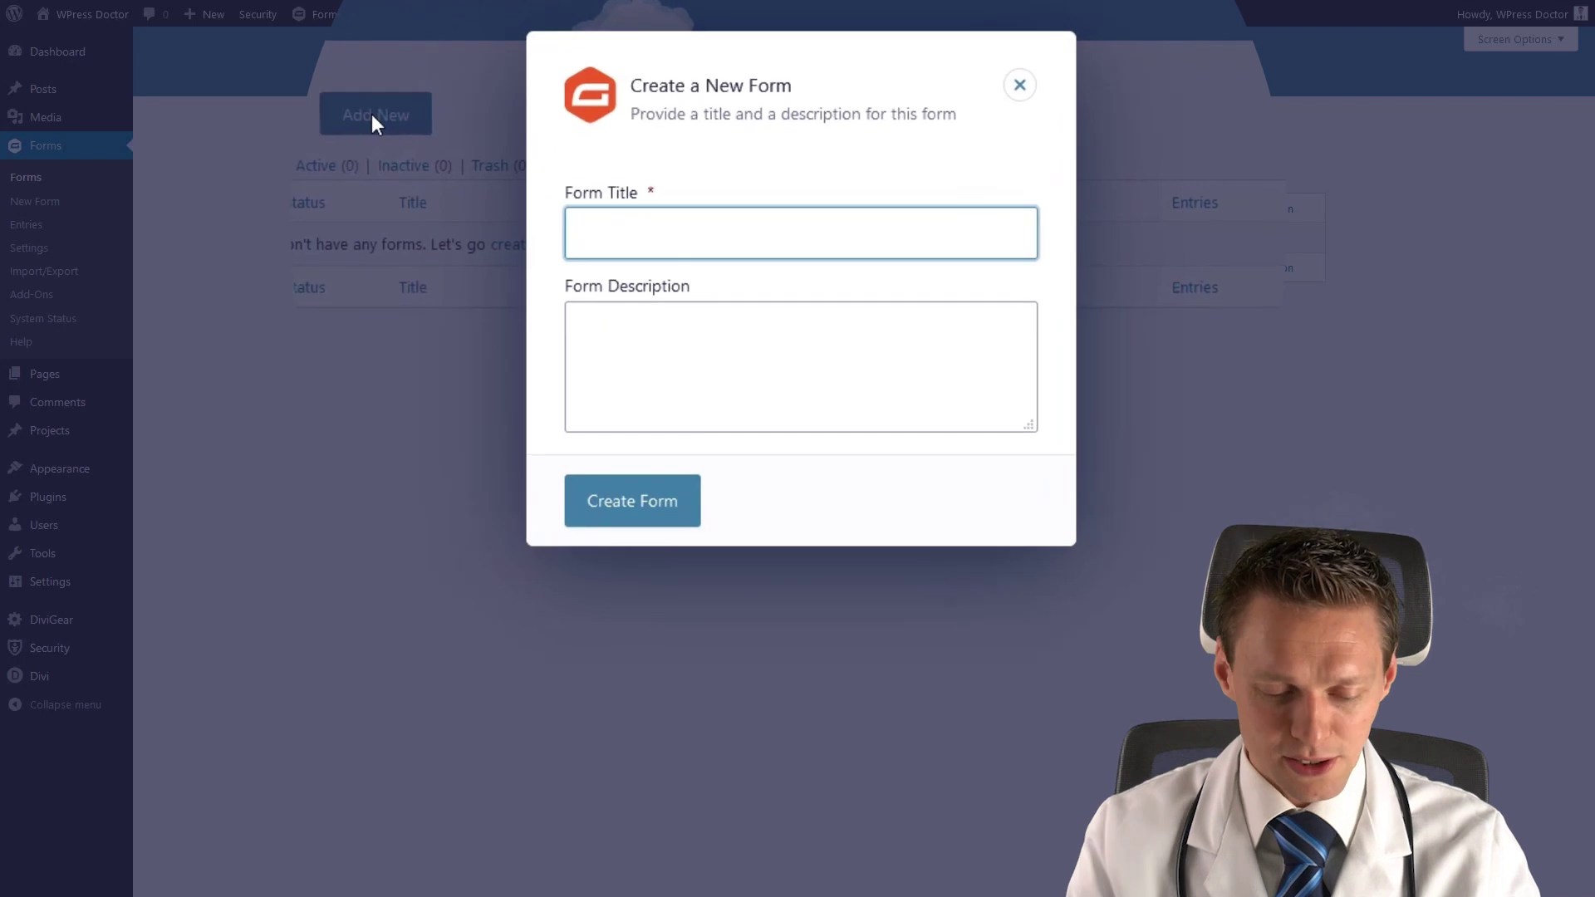
type("C")
key("BackSpace")
type("Simple contact form")
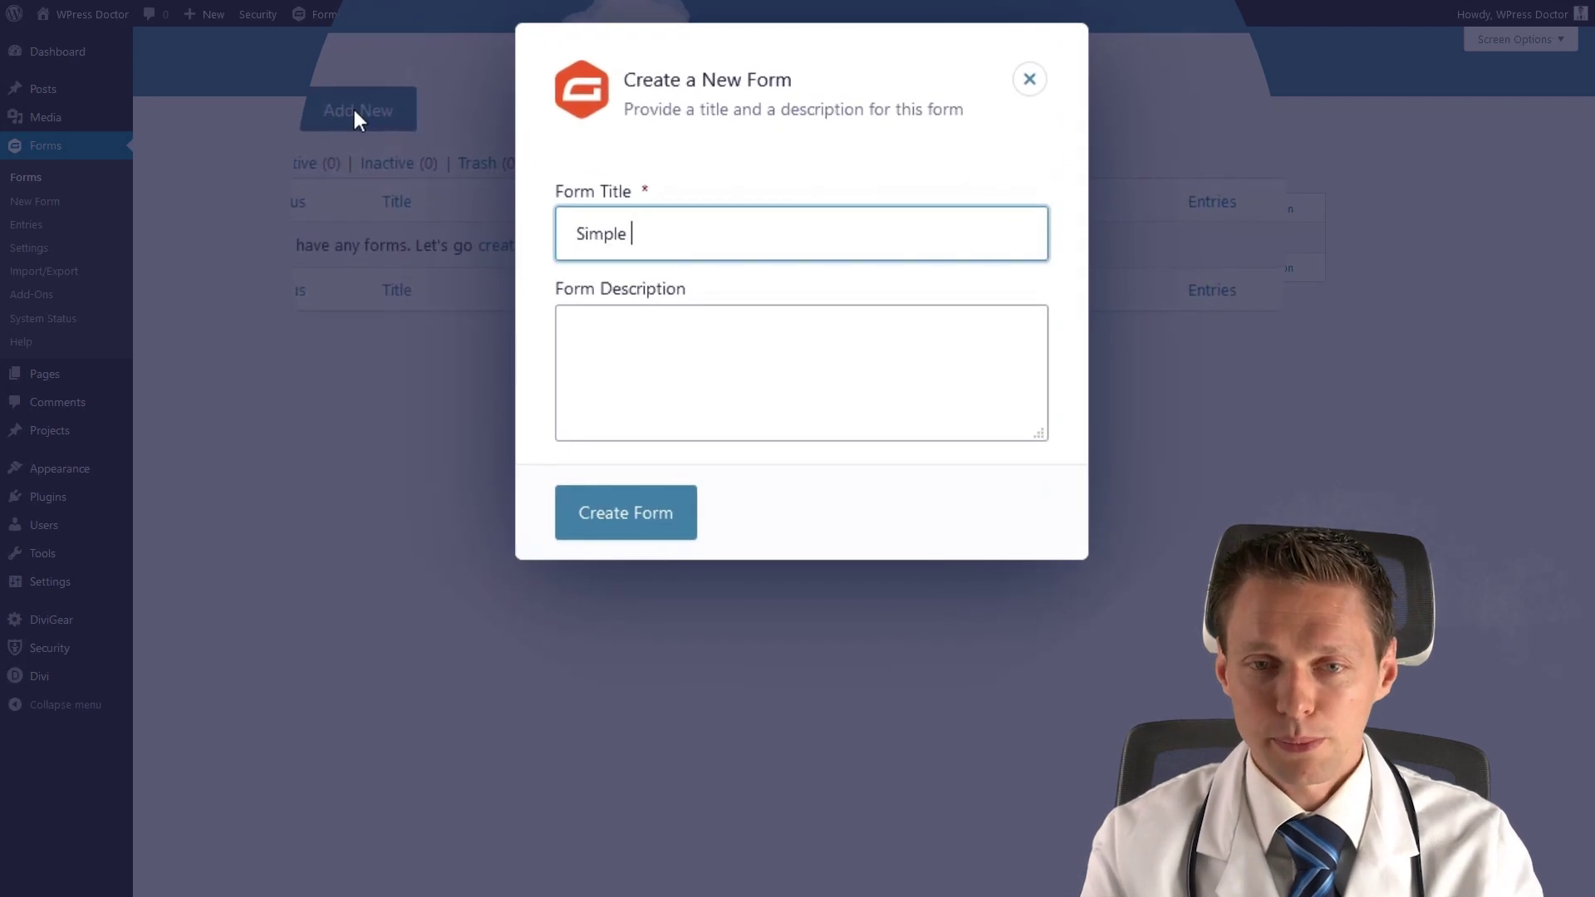
key("Tab")
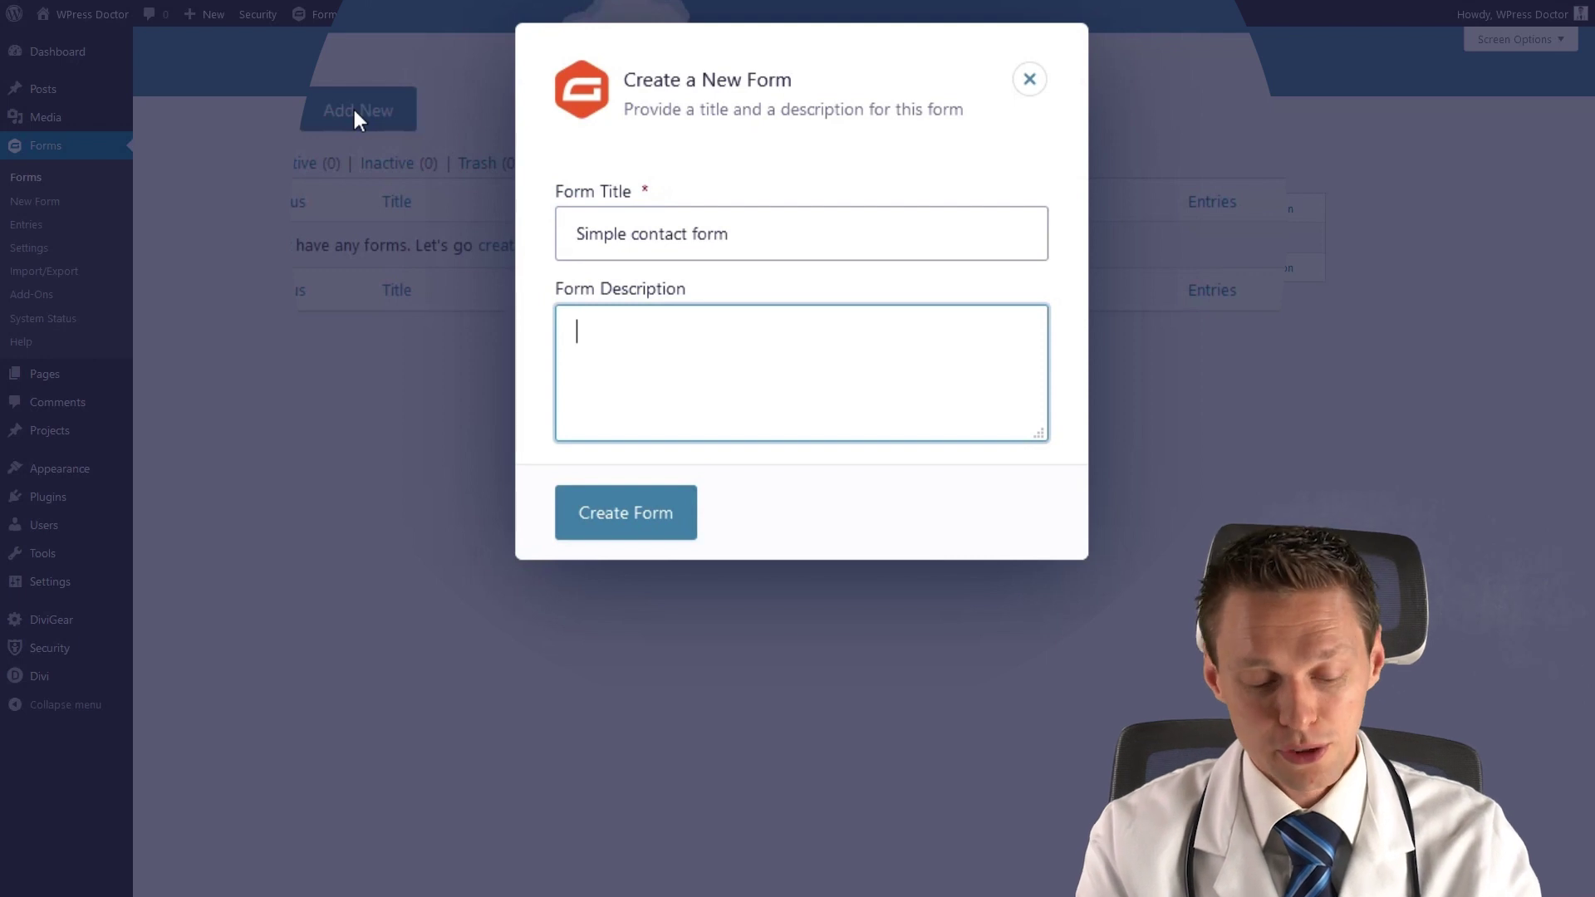
type("The form for the contact page")
Create the form and expand the Advanced Fields group in its editor.
left_click(641, 522)
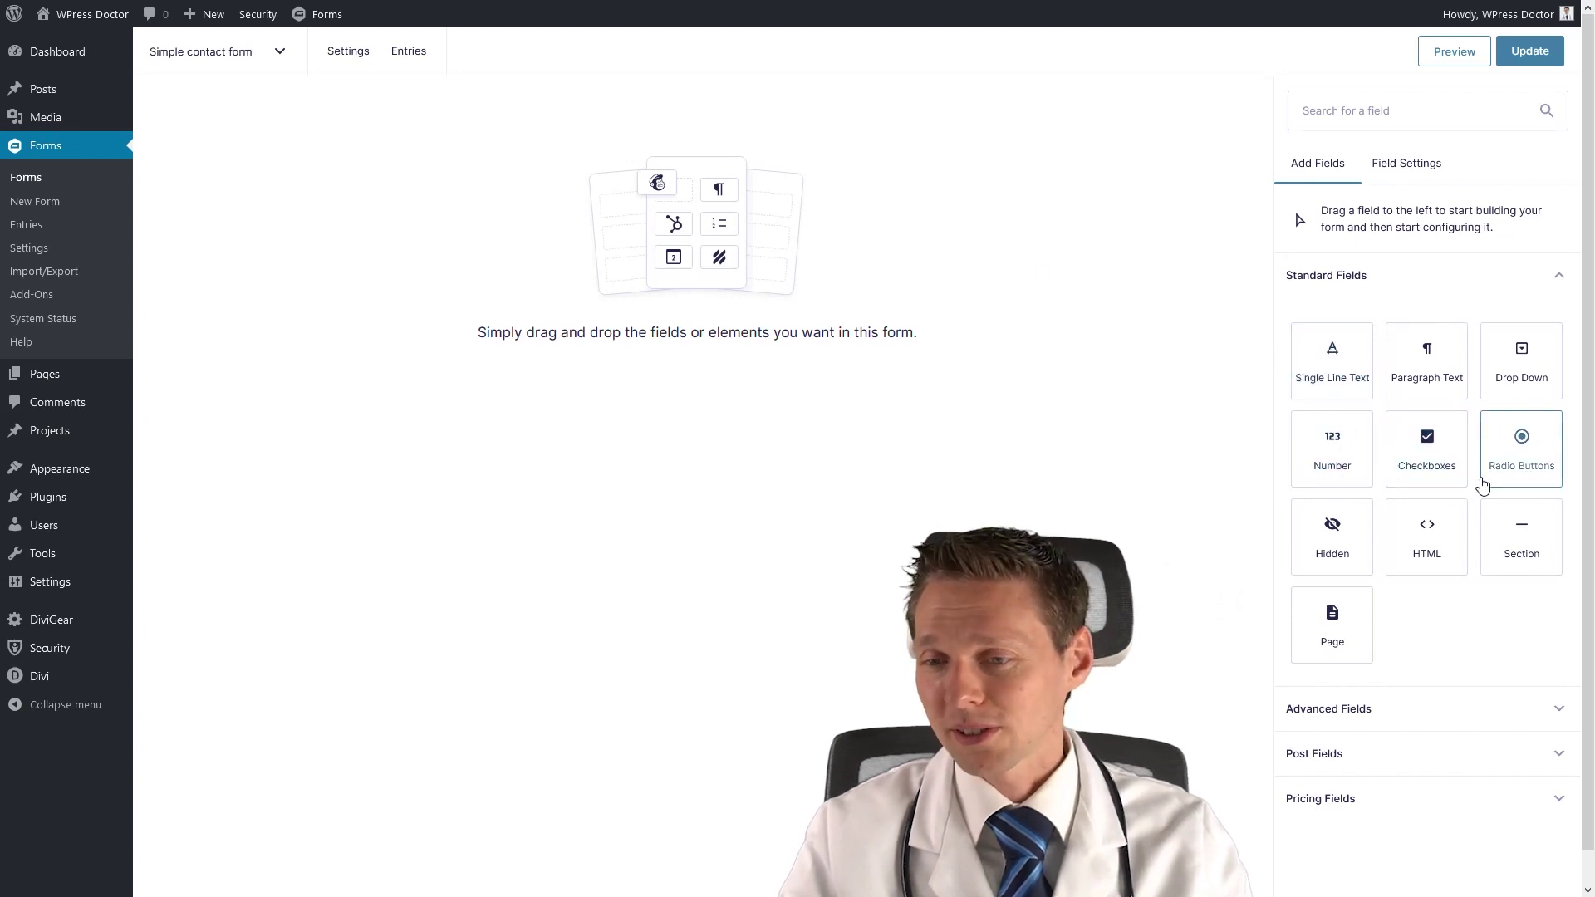
left_click(1354, 720)
middle_click(1454, 668)
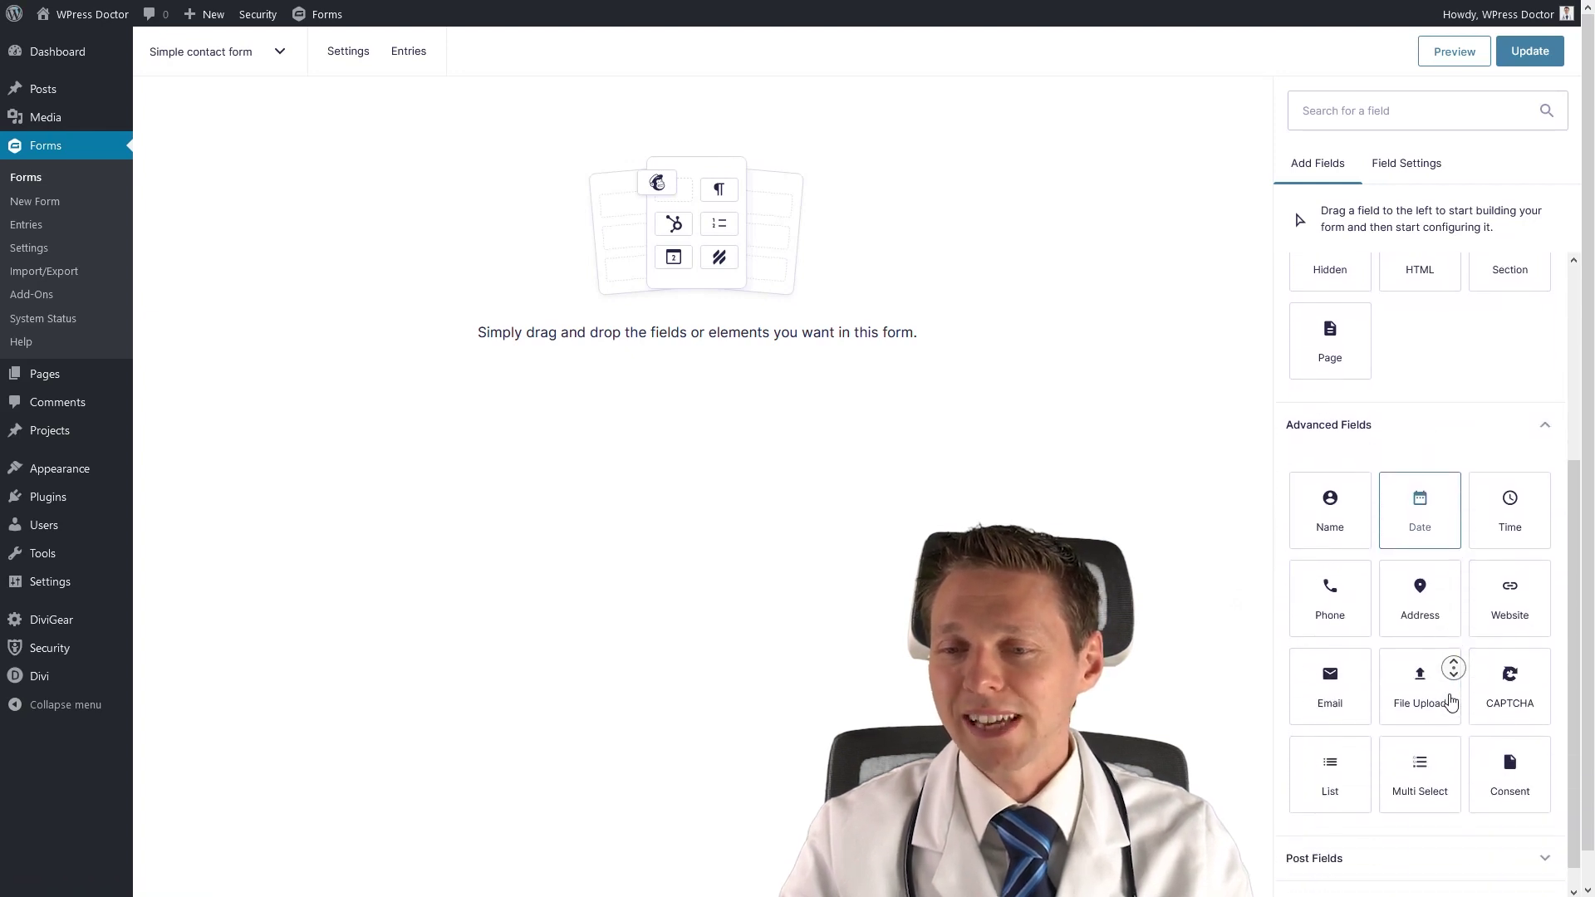
left_click(1362, 836)
Expand the Post Fields and Pricing Fields groups to review the available field types.
left_click(1362, 834)
middle_click(1359, 829)
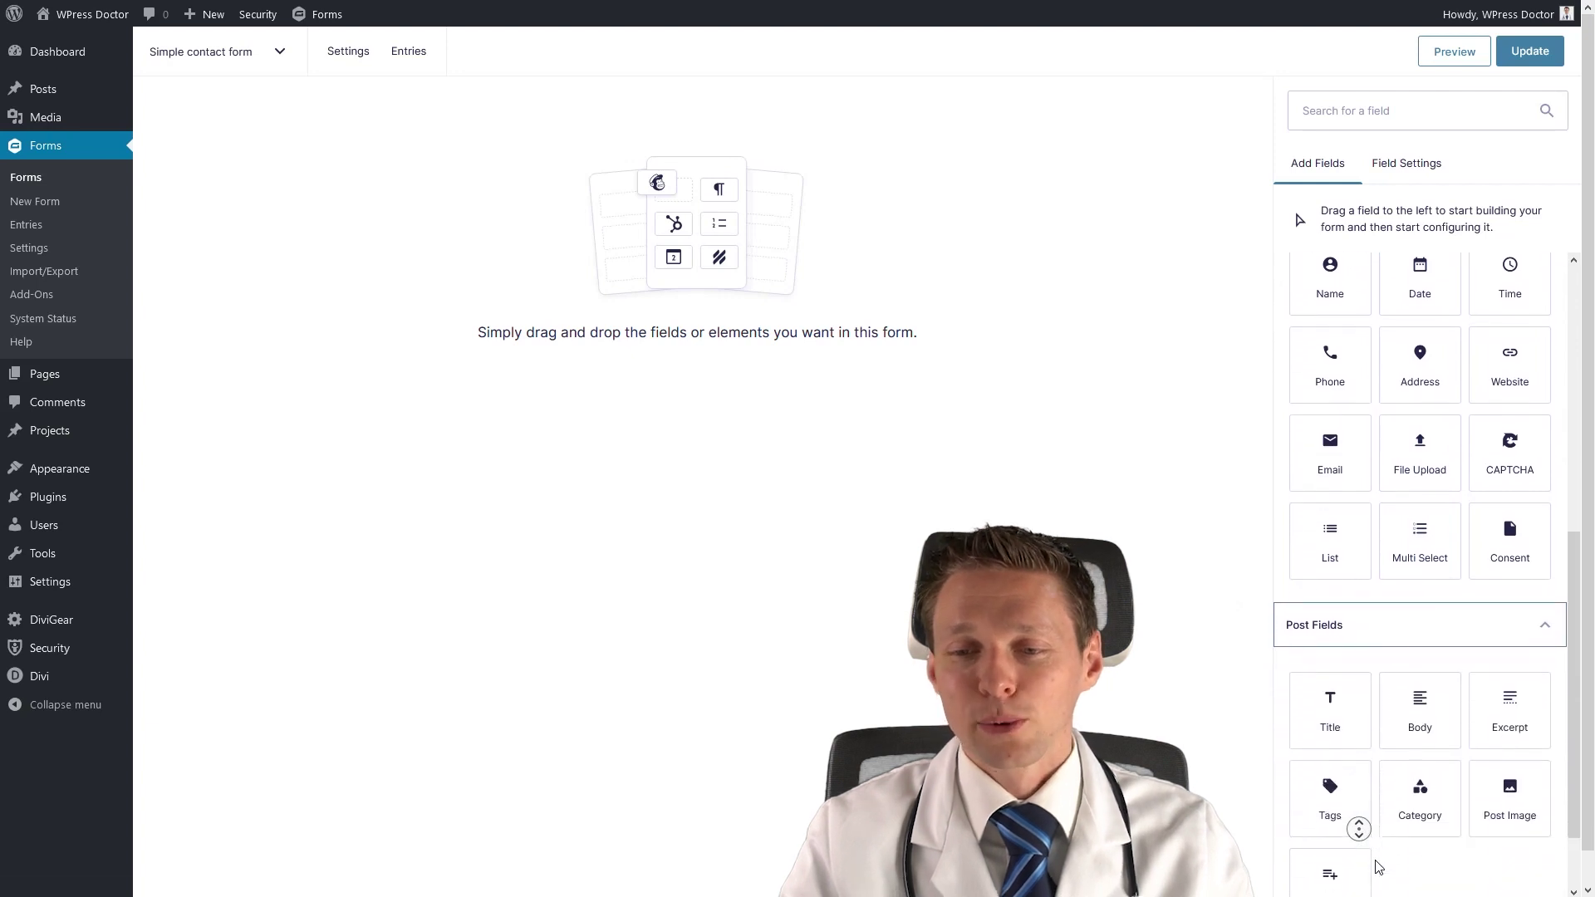
left_click(1383, 856)
left_click(1371, 881)
middle_click(1424, 829)
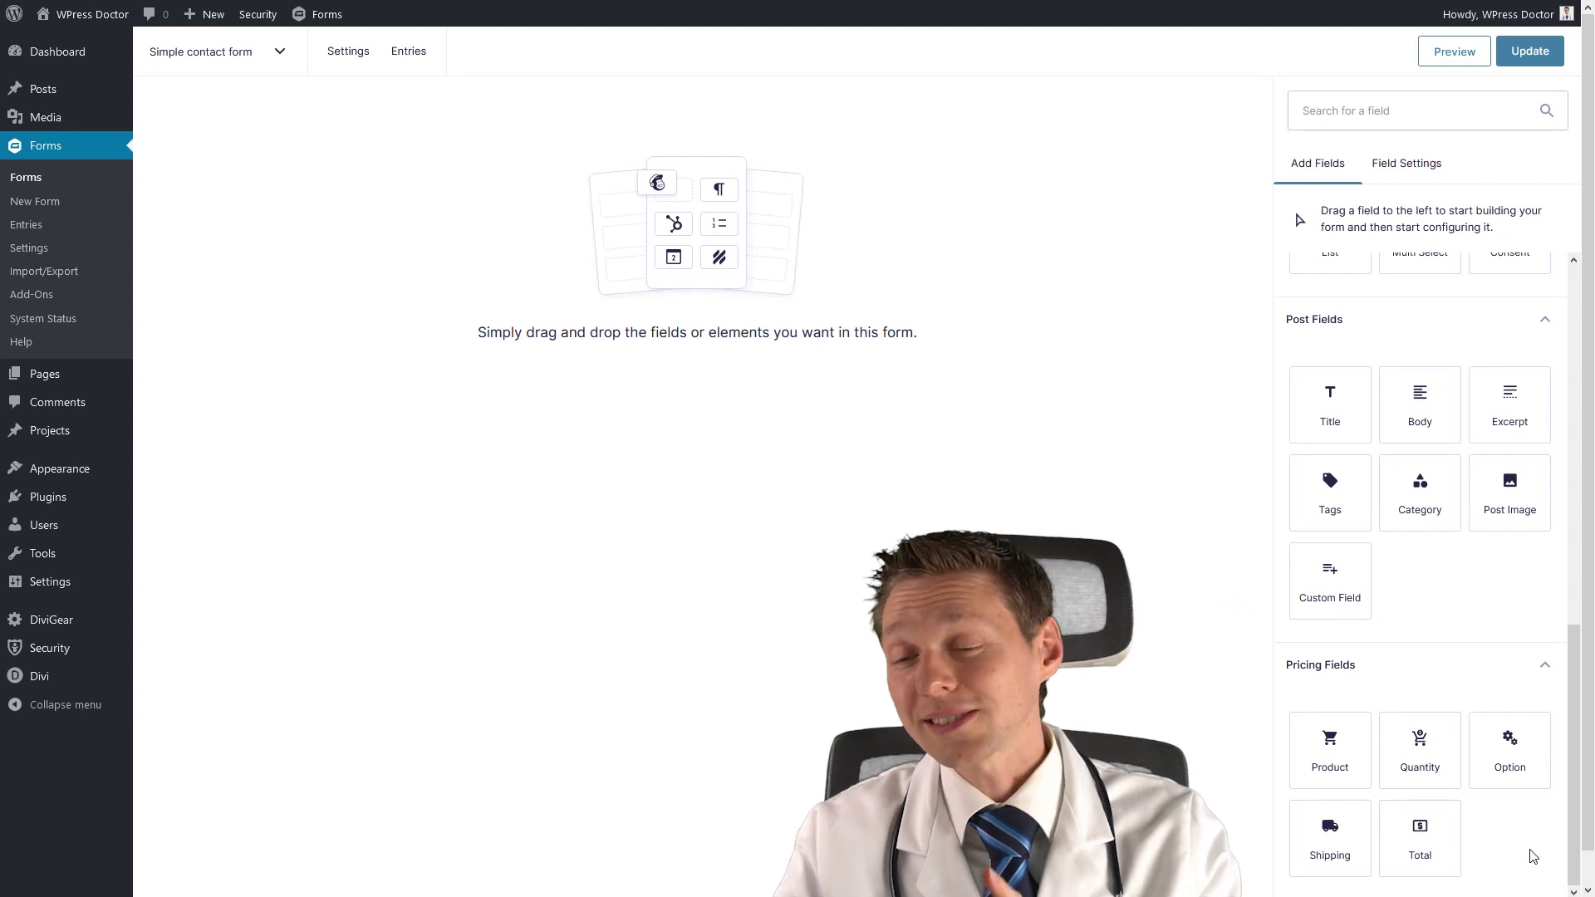
middle_click(1515, 745)
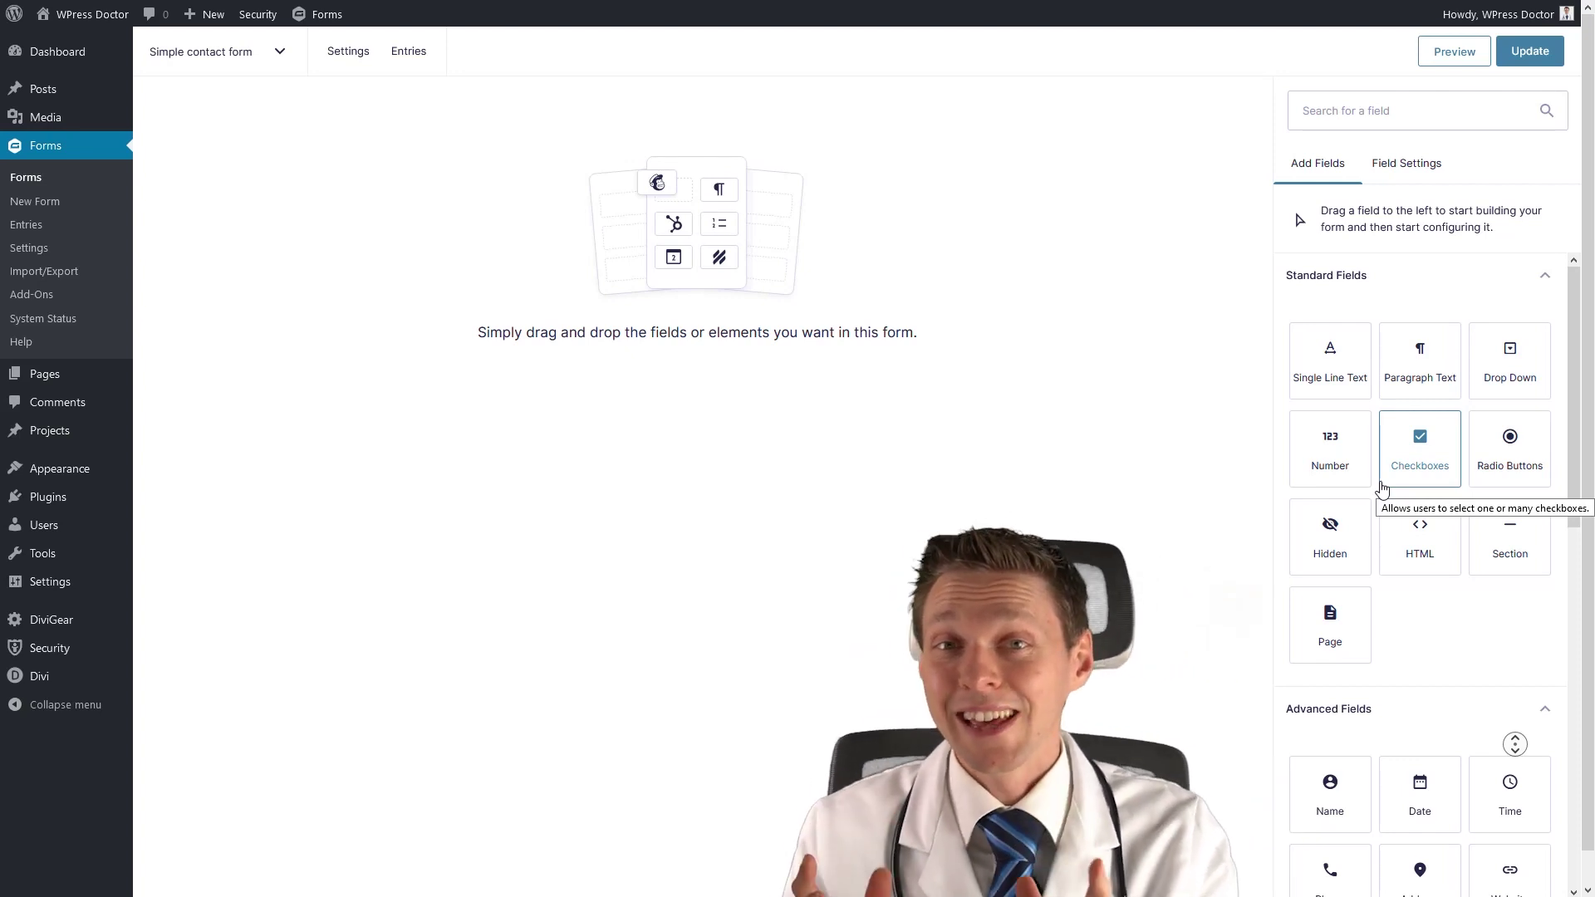
Add a trial Name field to the empty form, then delete it.
scroll(1335, 723, "down", 1)
scroll(1344, 743, "up", 1)
left_click_drag(1330, 785, 506, 199)
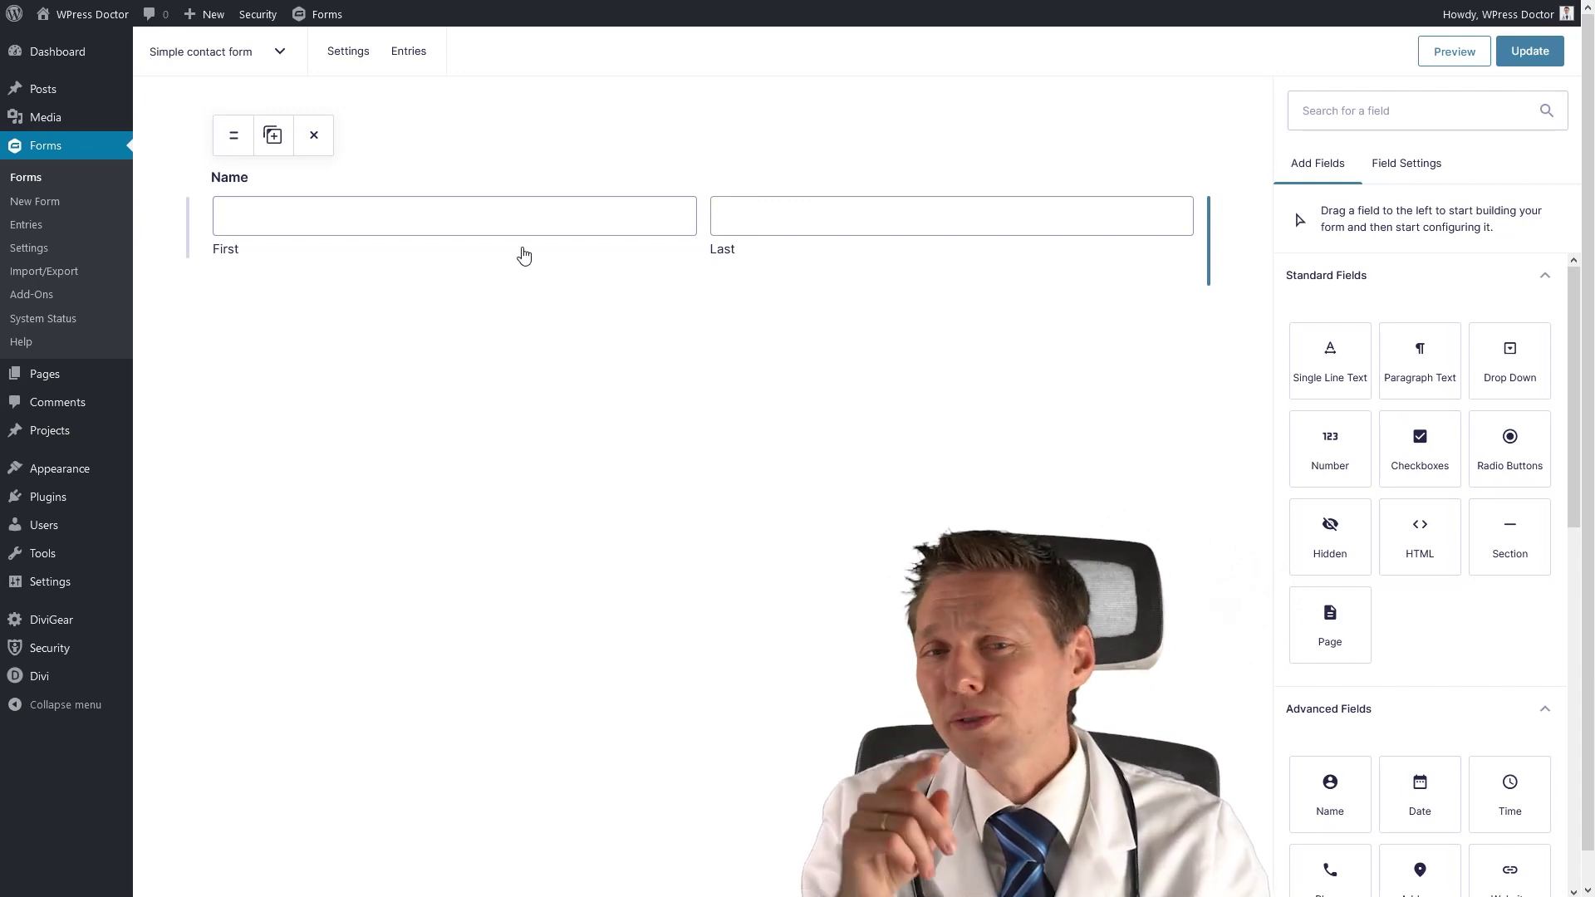
left_click(322, 184)
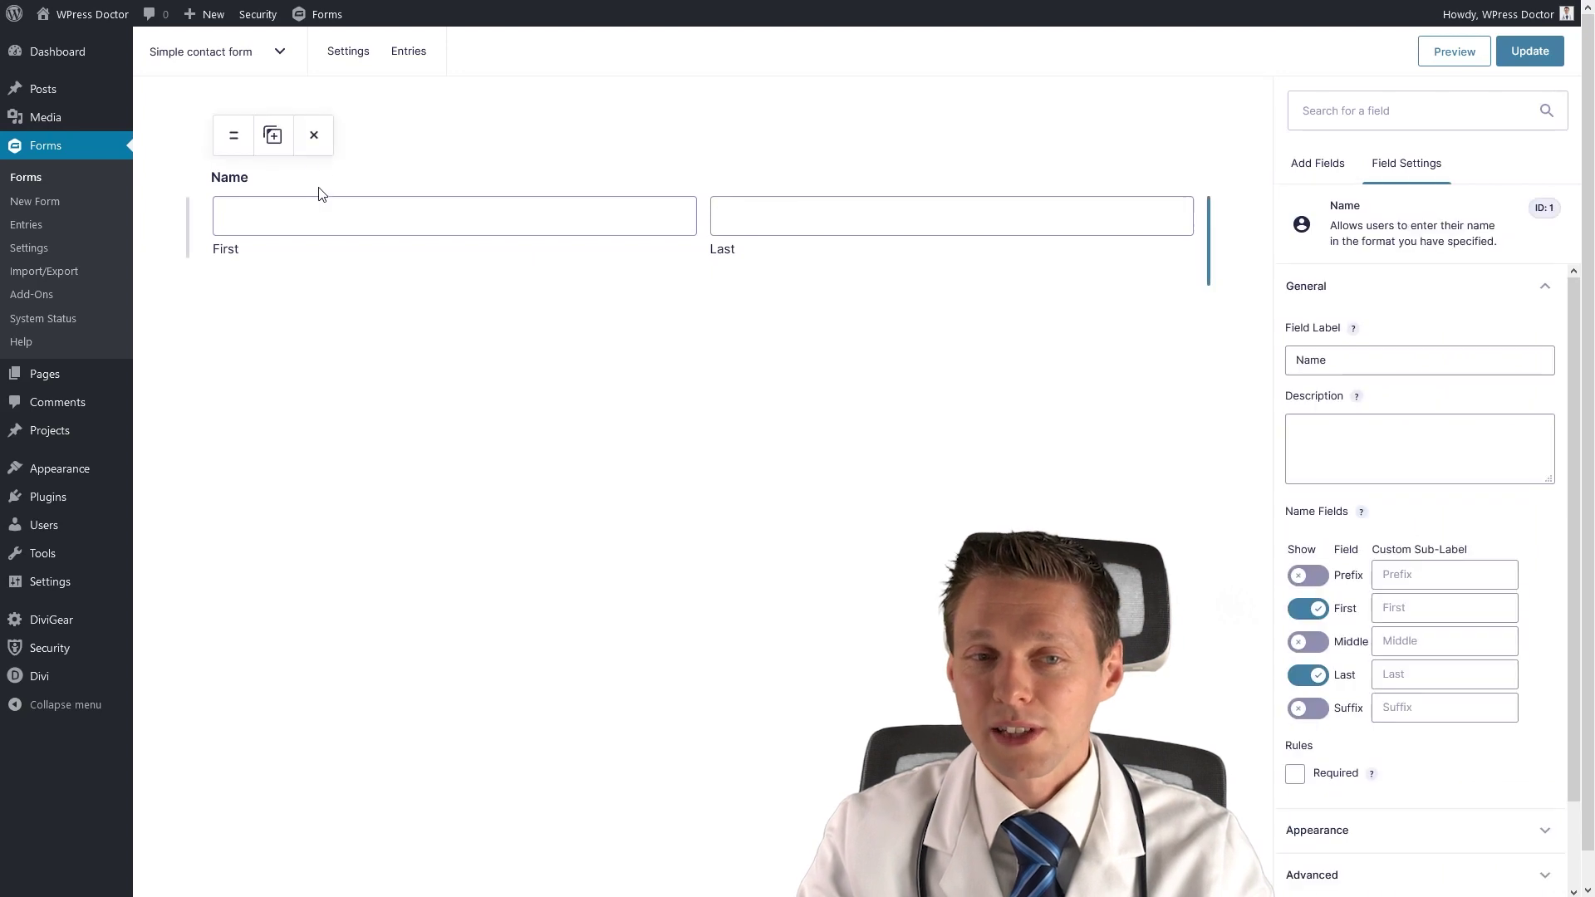
left_click(314, 140)
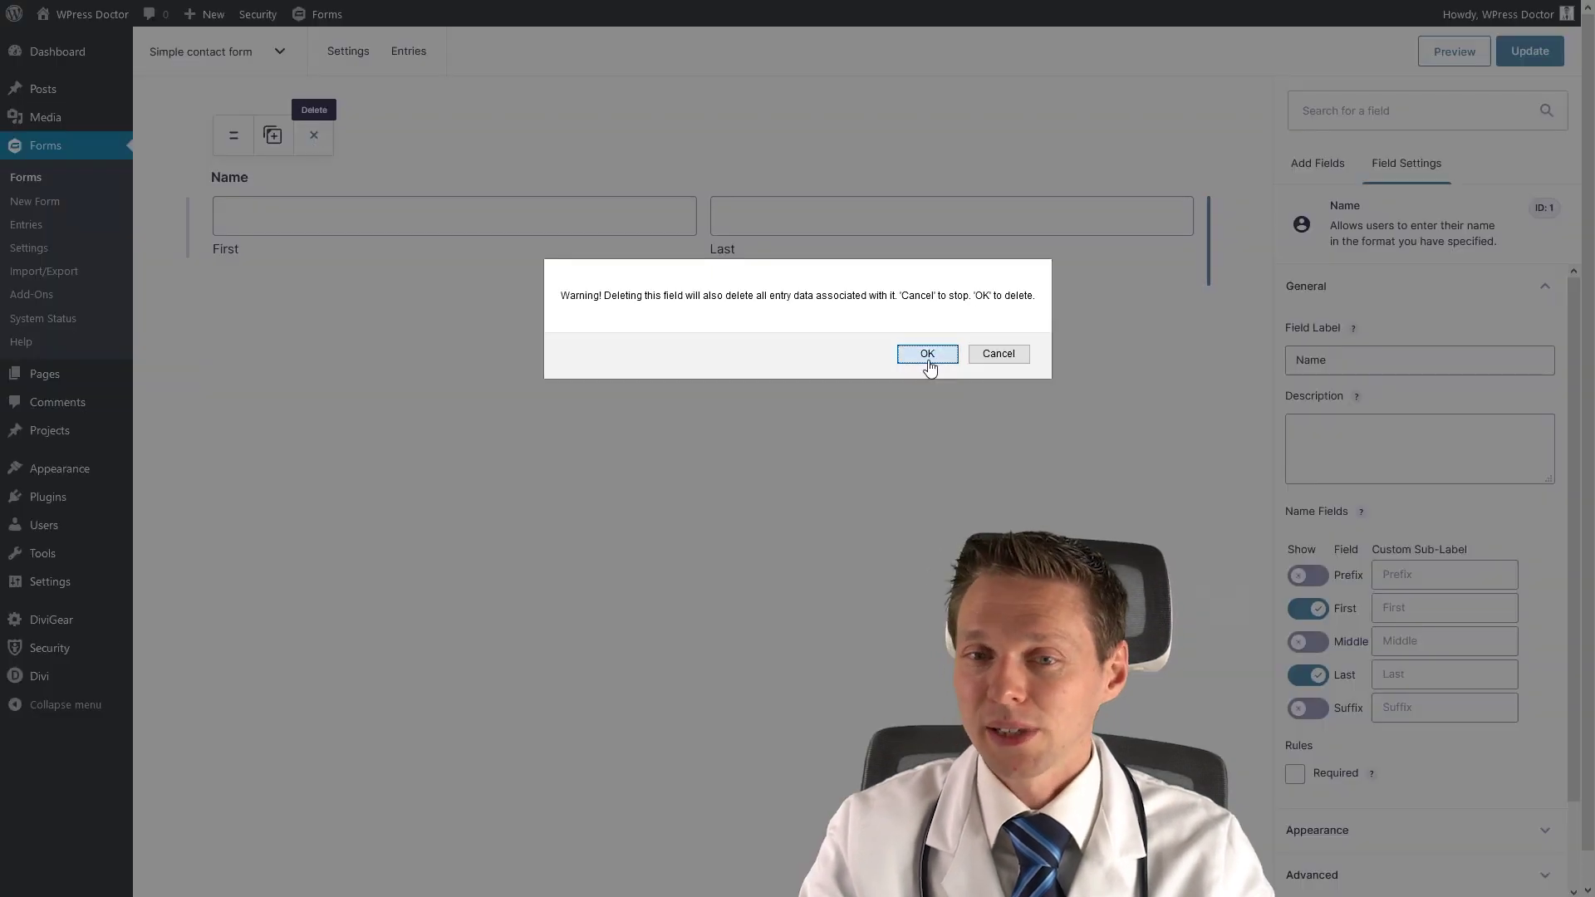
left_click(927, 354)
Add a Single Line Text field and select its 'Untitled' label in Field Settings.
left_click_drag(1337, 376, 691, 217)
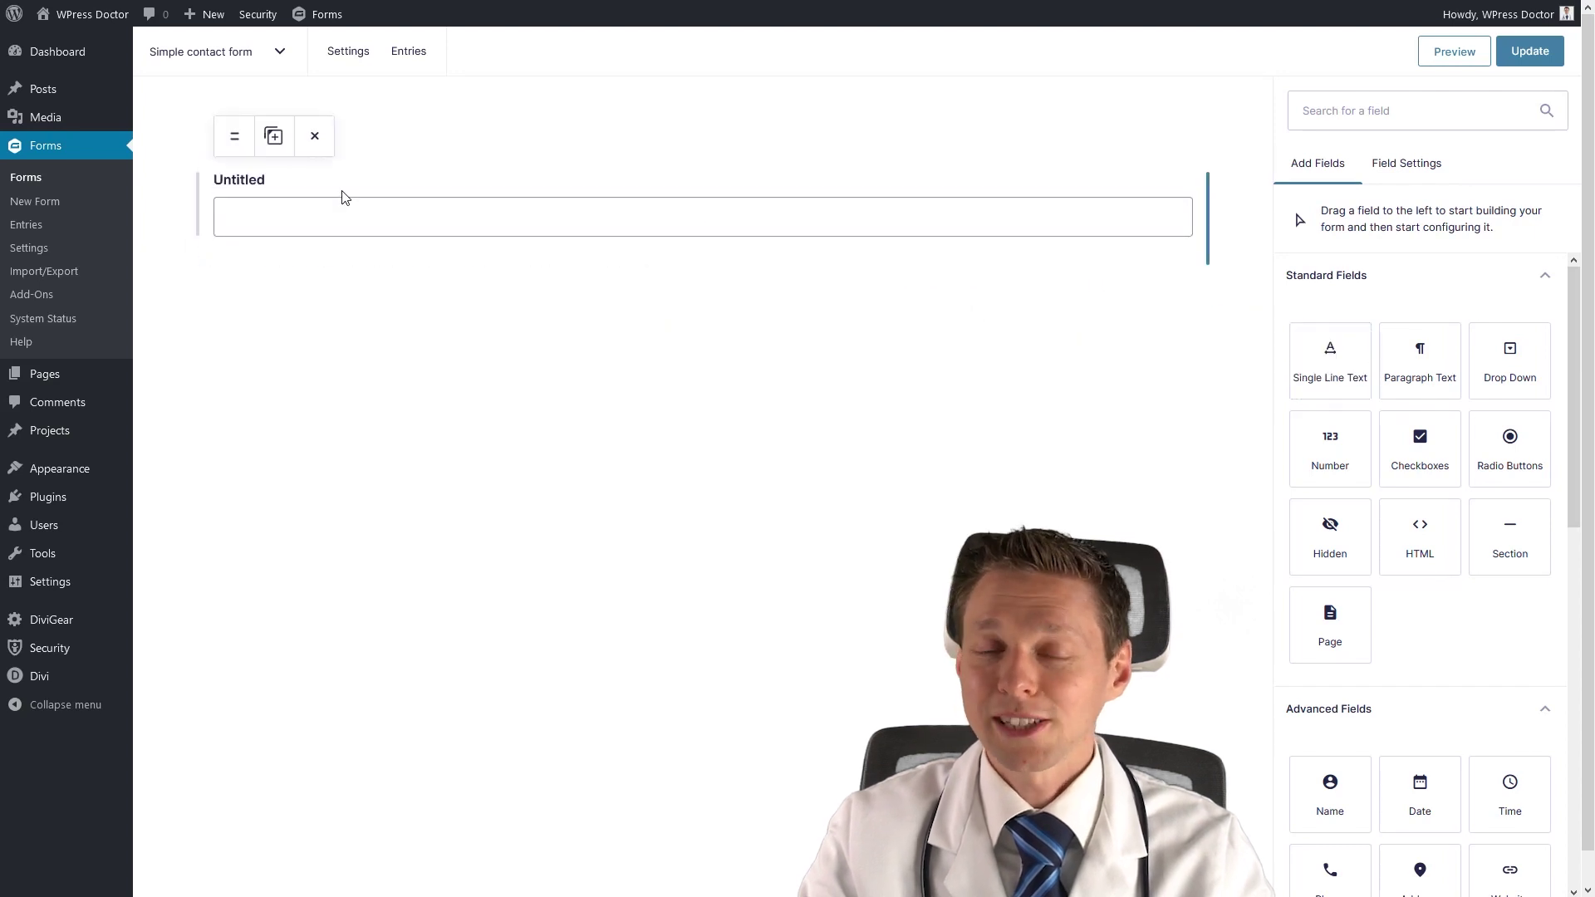
left_click(342, 196)
left_click_drag(1372, 362, 1284, 368)
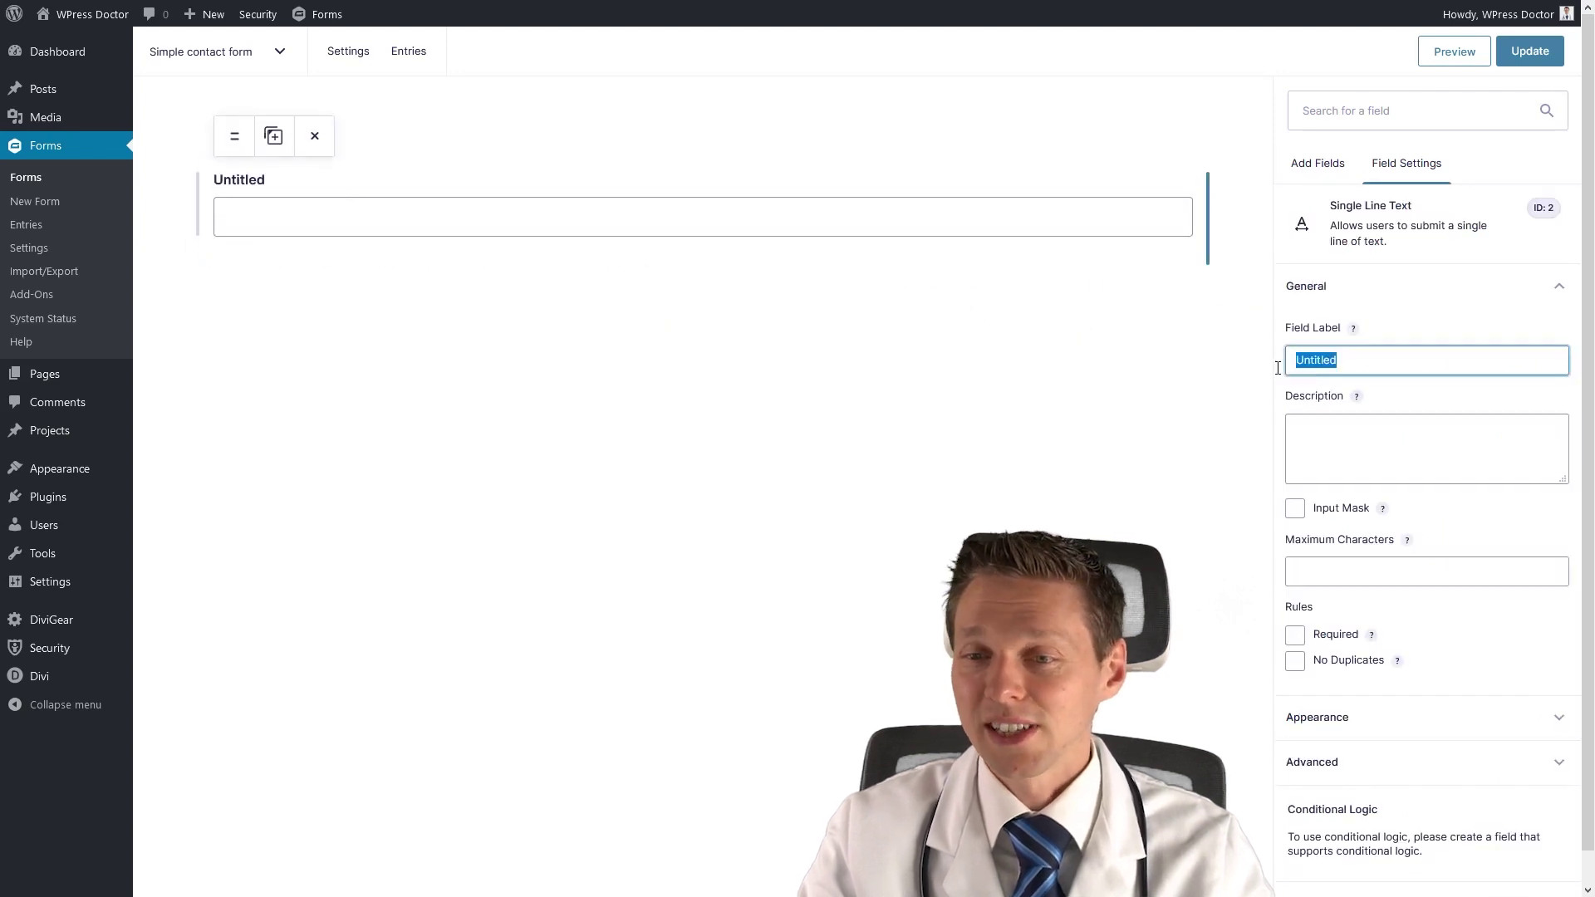
Label the text field 'Name:' with the description 'Fill in your name right here'.
type("Name:")
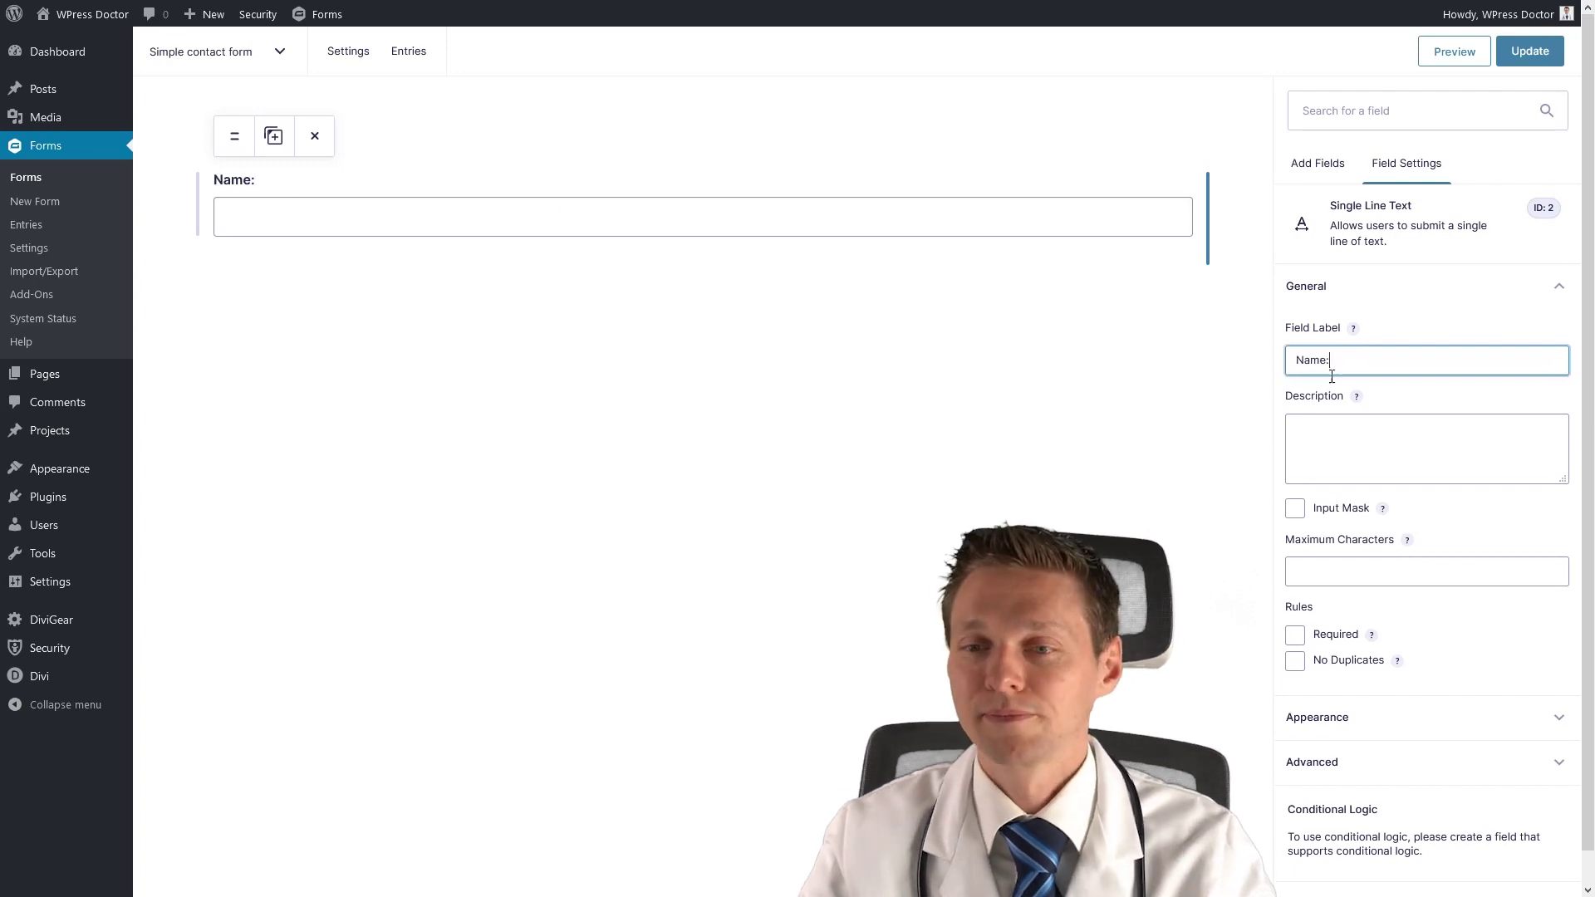
left_click(1340, 452)
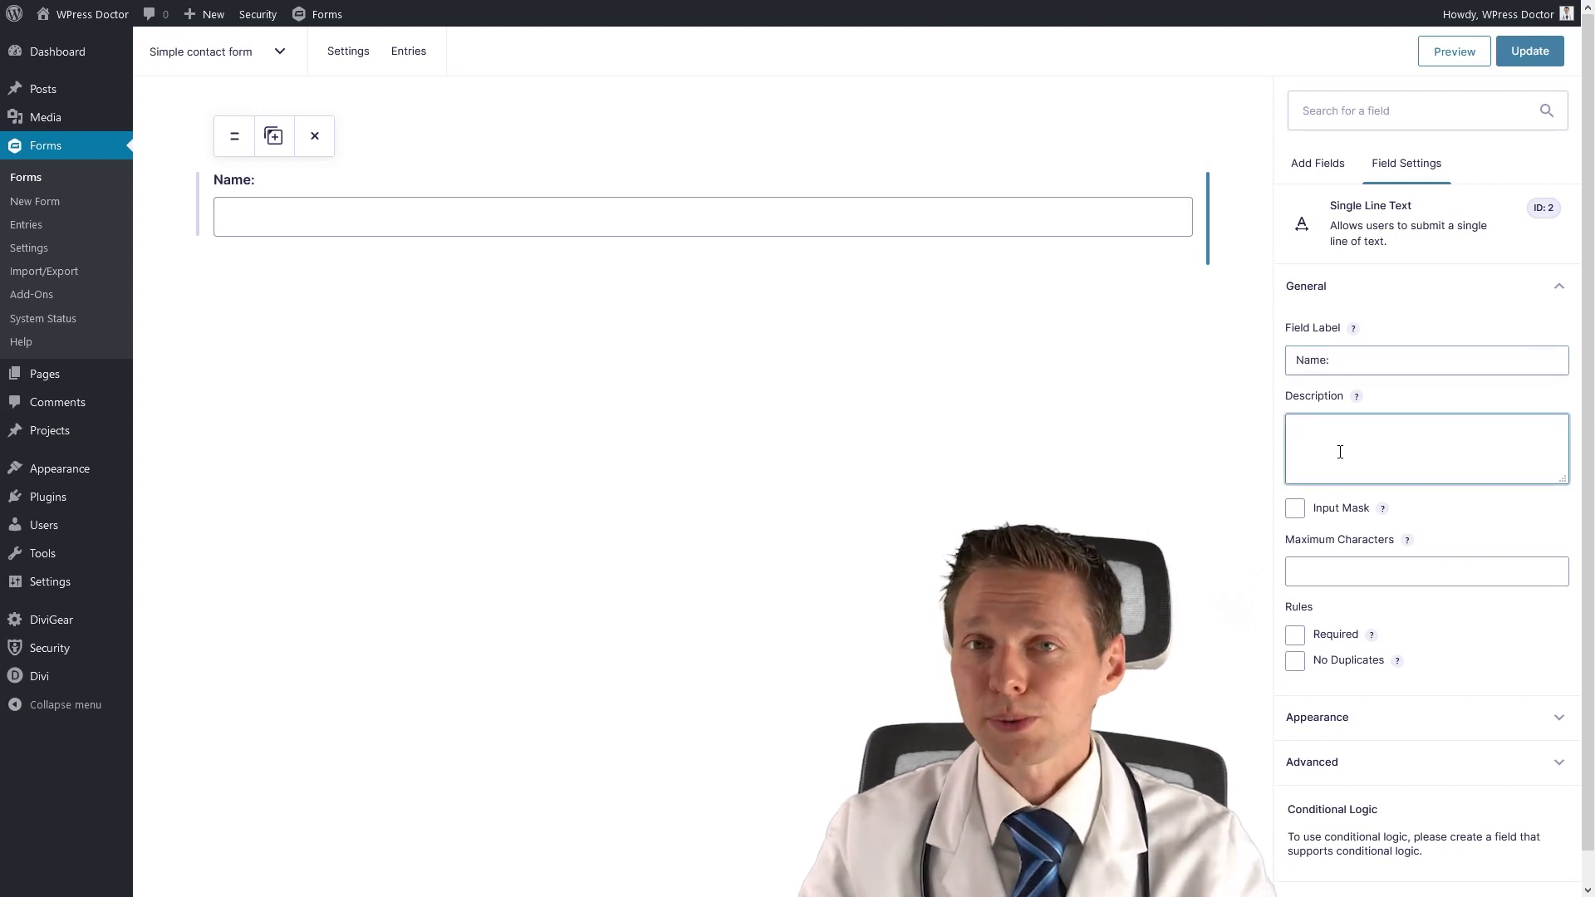
type("Fill in your")
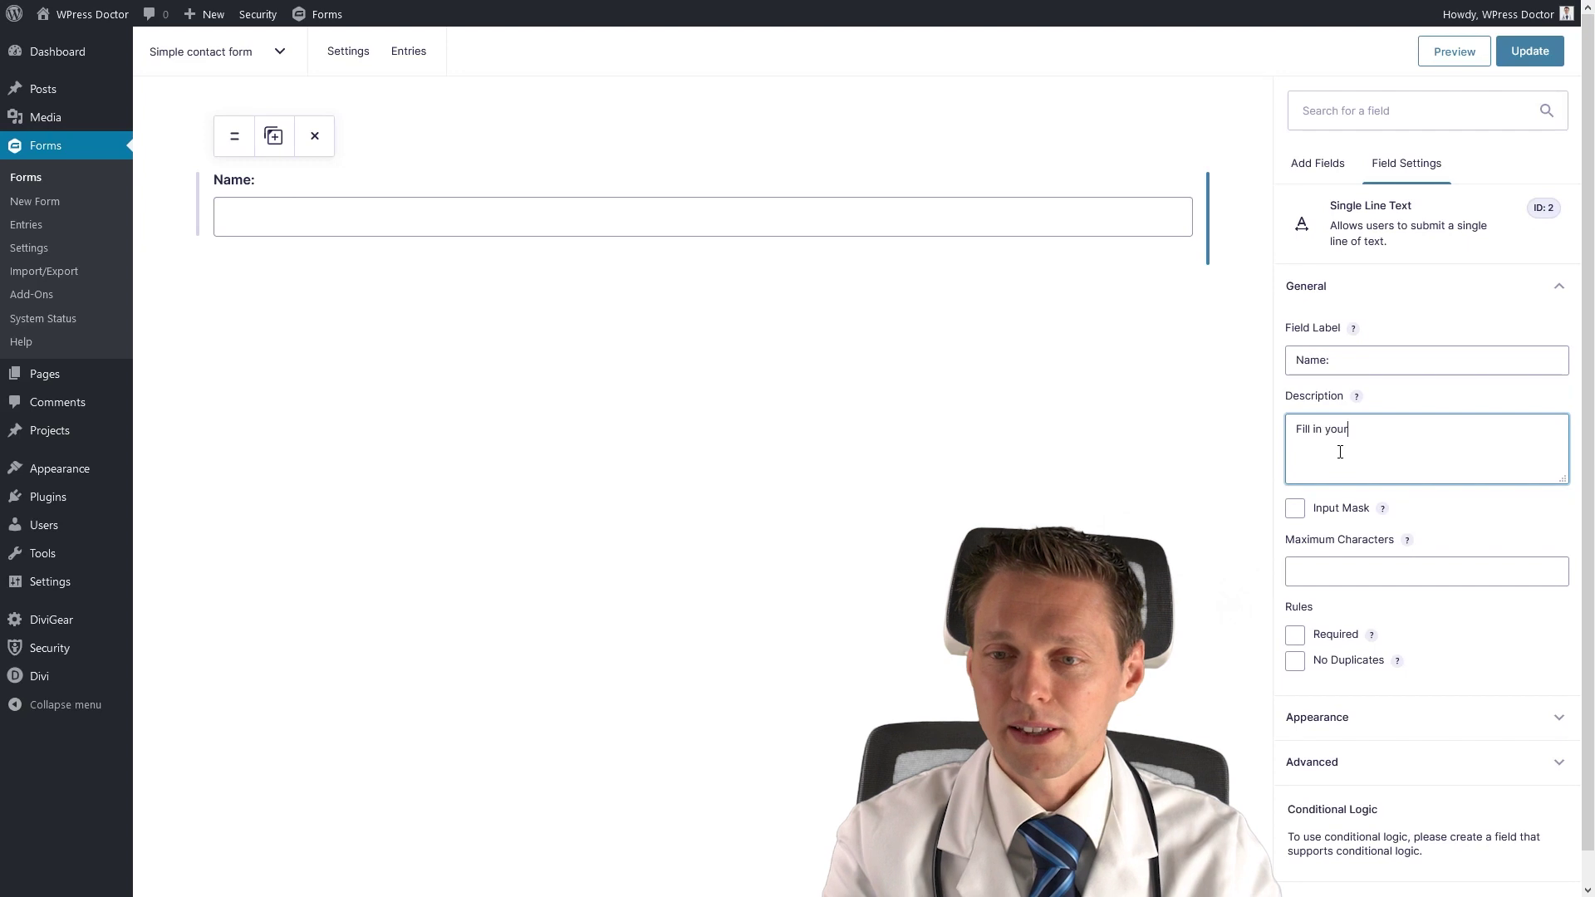
type(" name right here")
left_click(1365, 571)
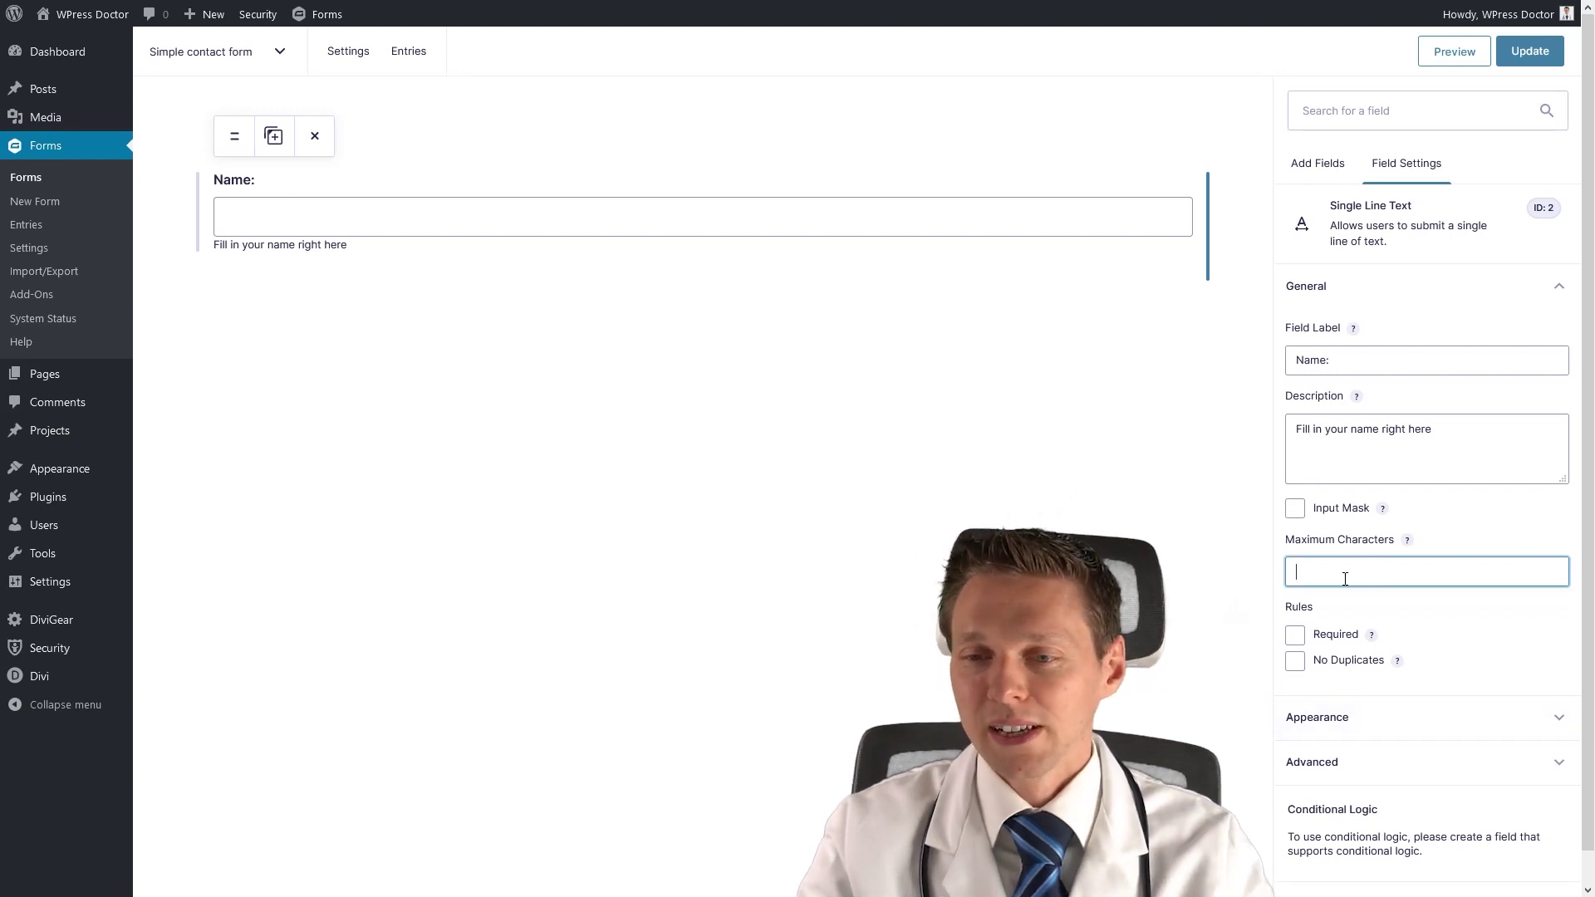
Try the US Phone input mask, turn it back off, and mark the field Required.
left_click(1296, 508)
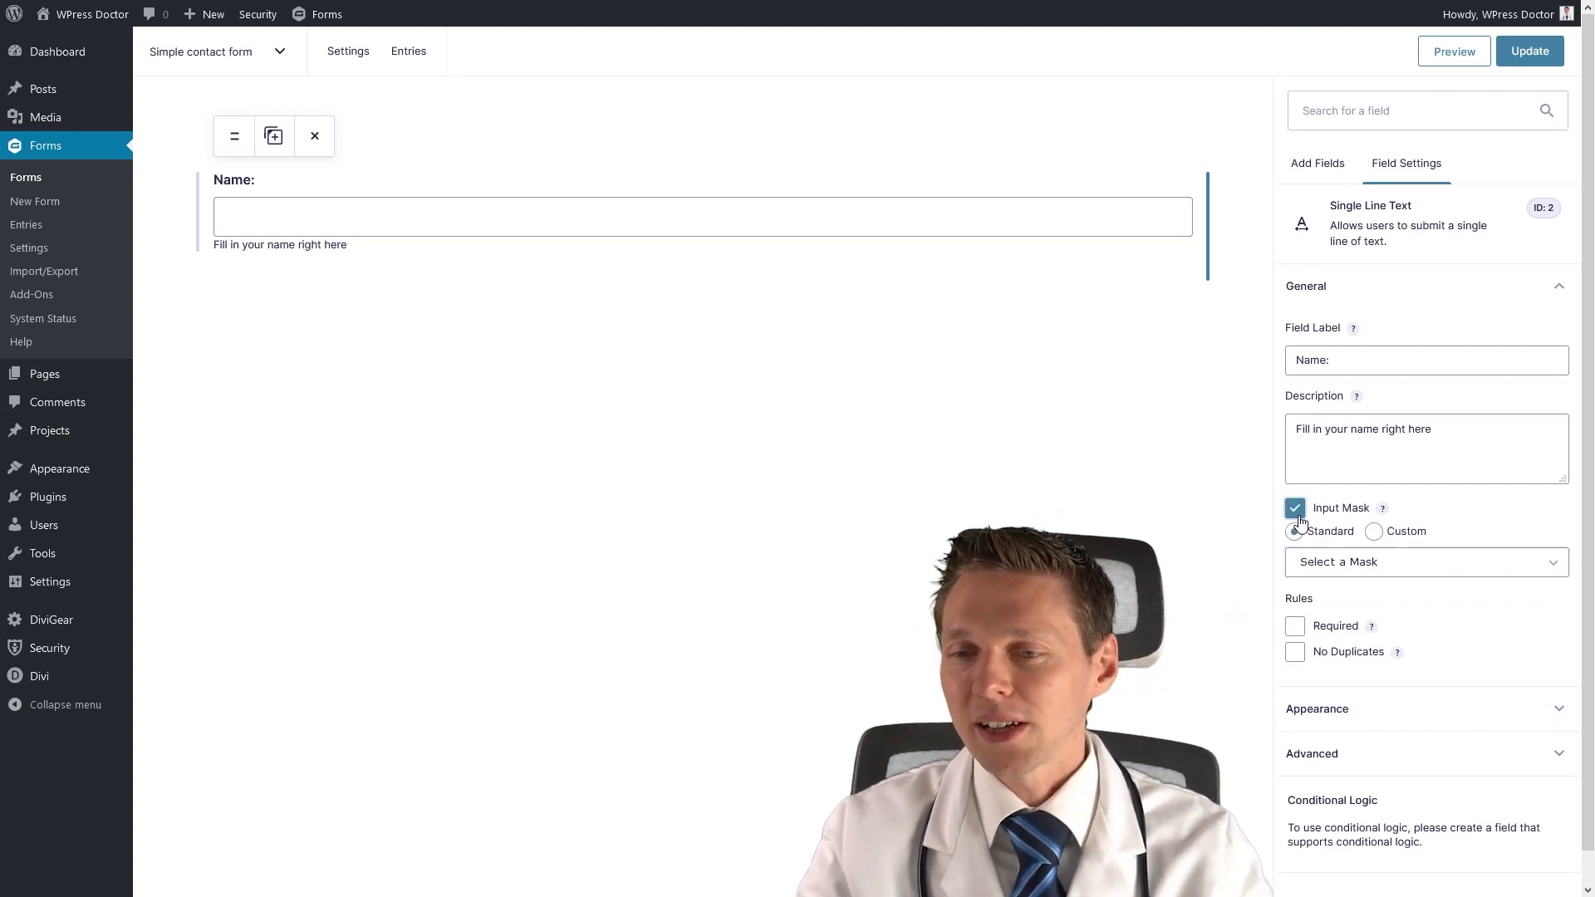
left_click(1335, 564)
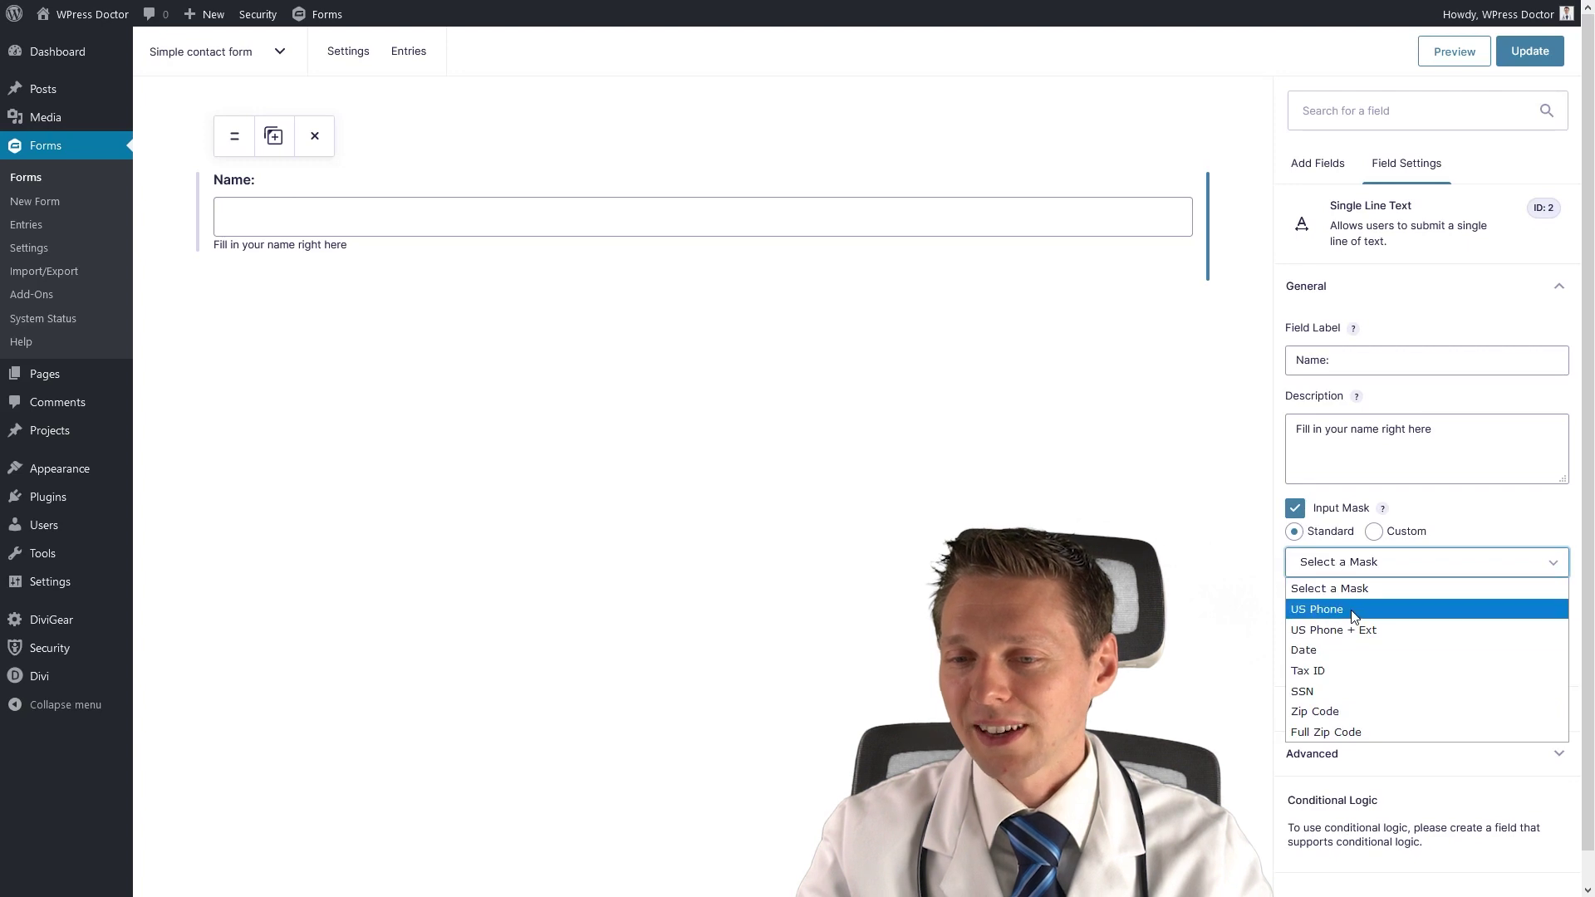
left_click(1330, 609)
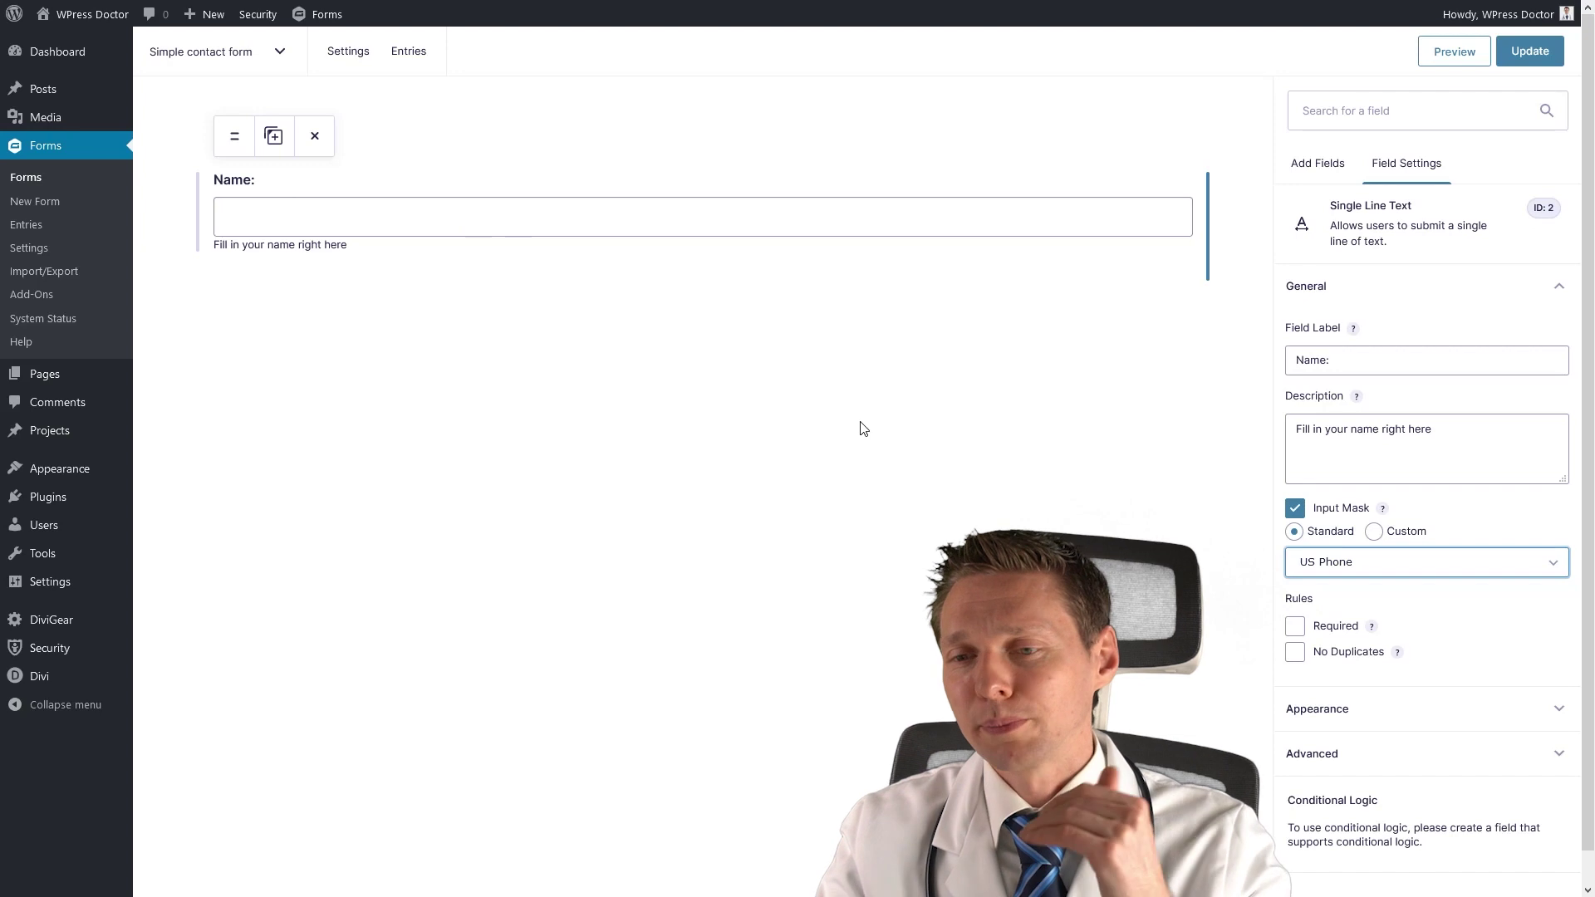
left_click(1300, 516)
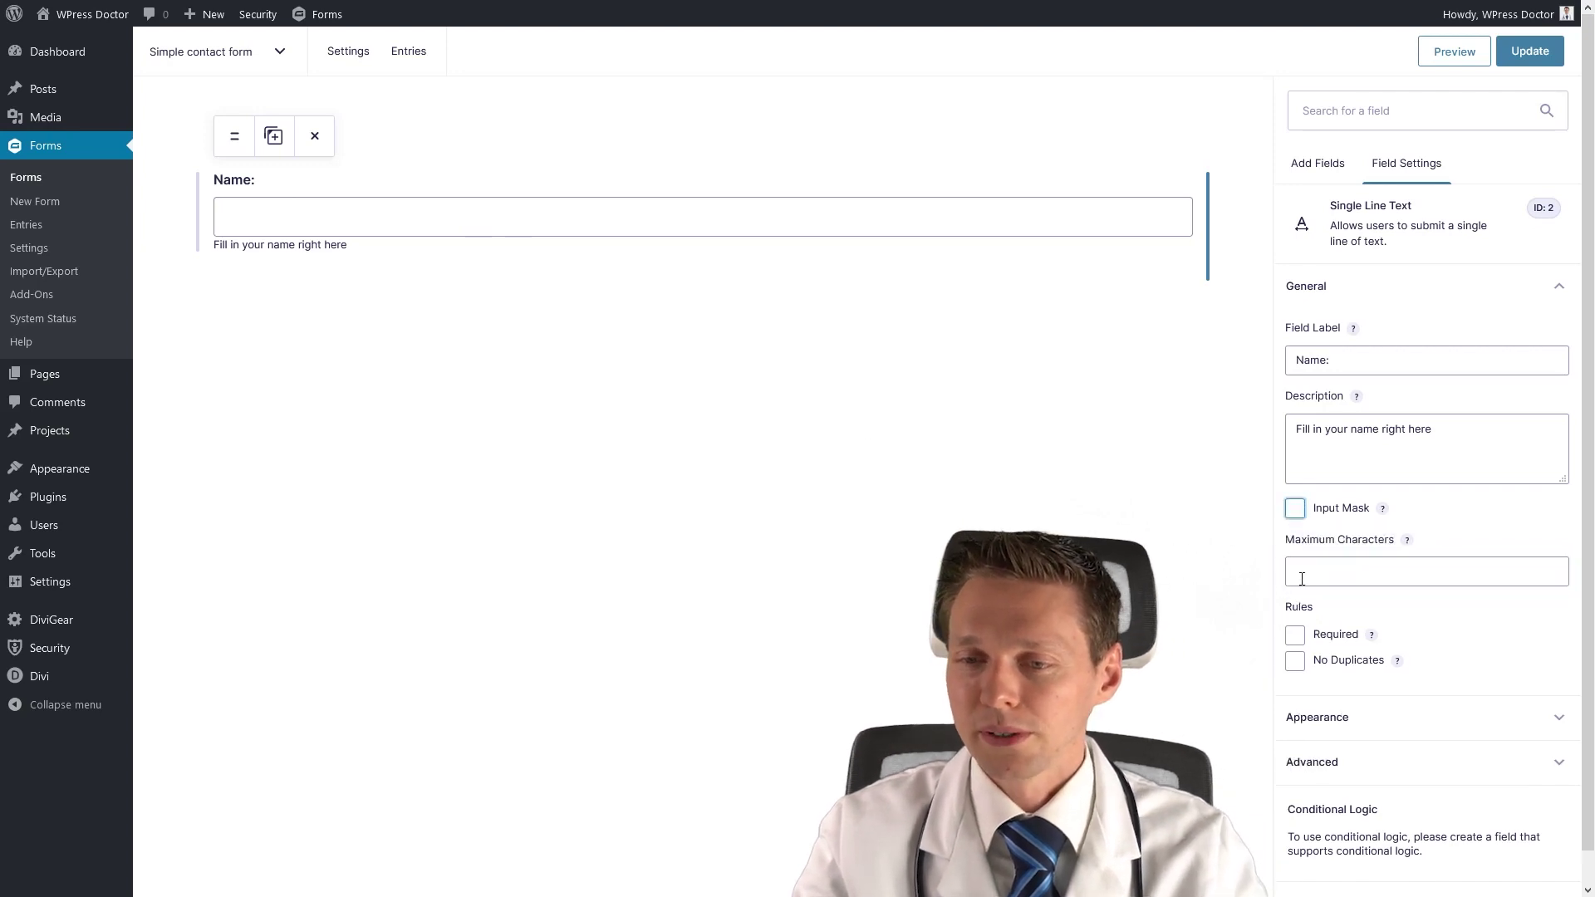
left_click(1396, 582)
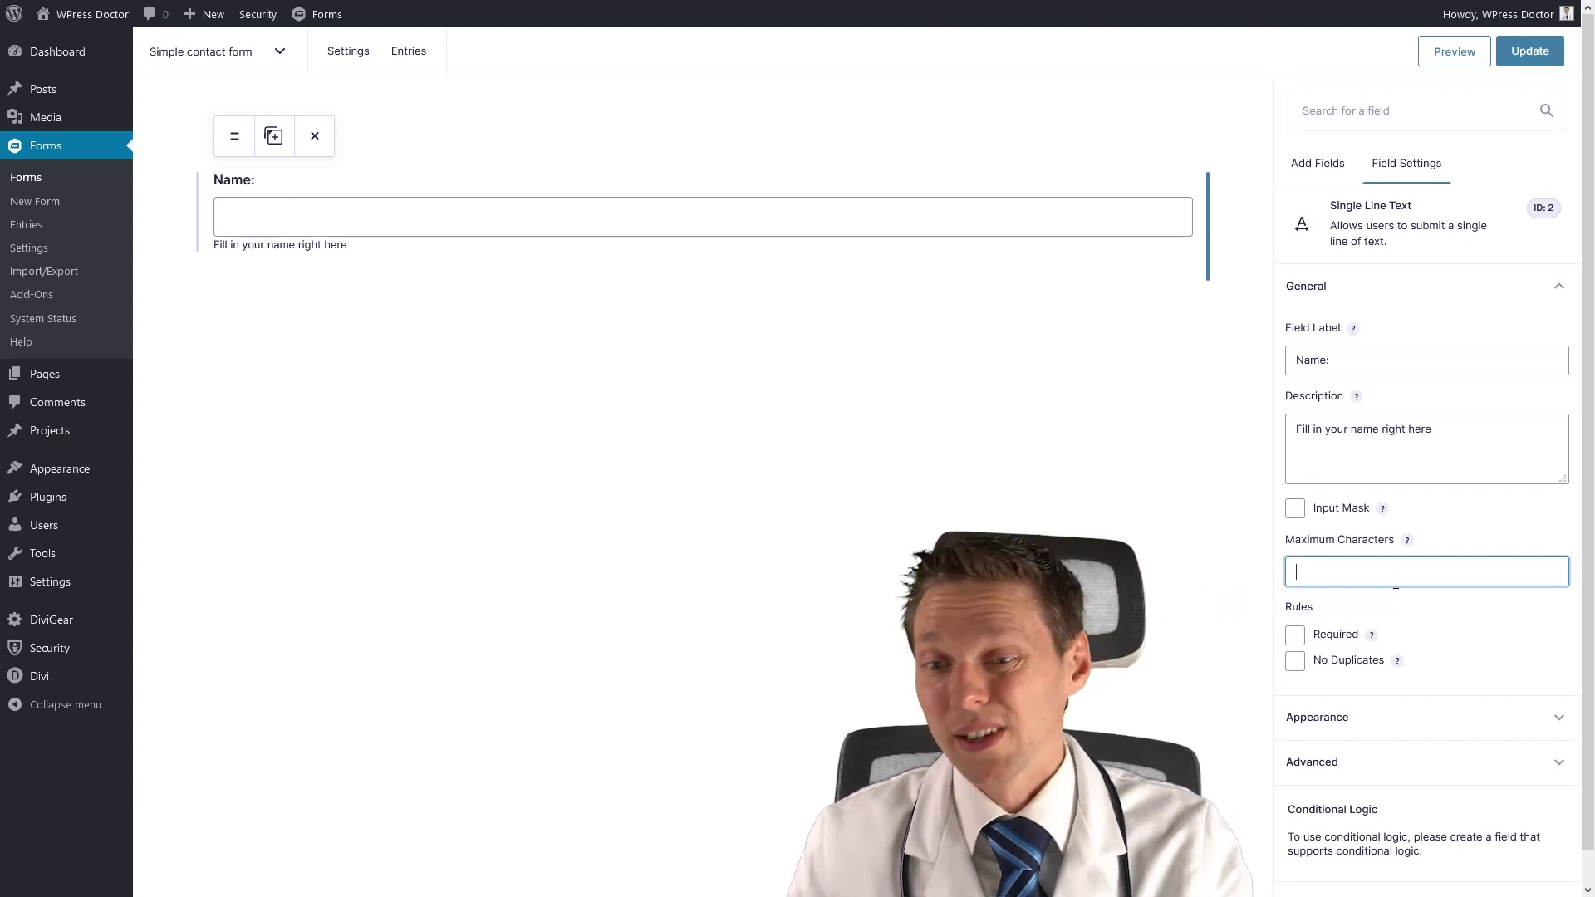
left_click(1295, 637)
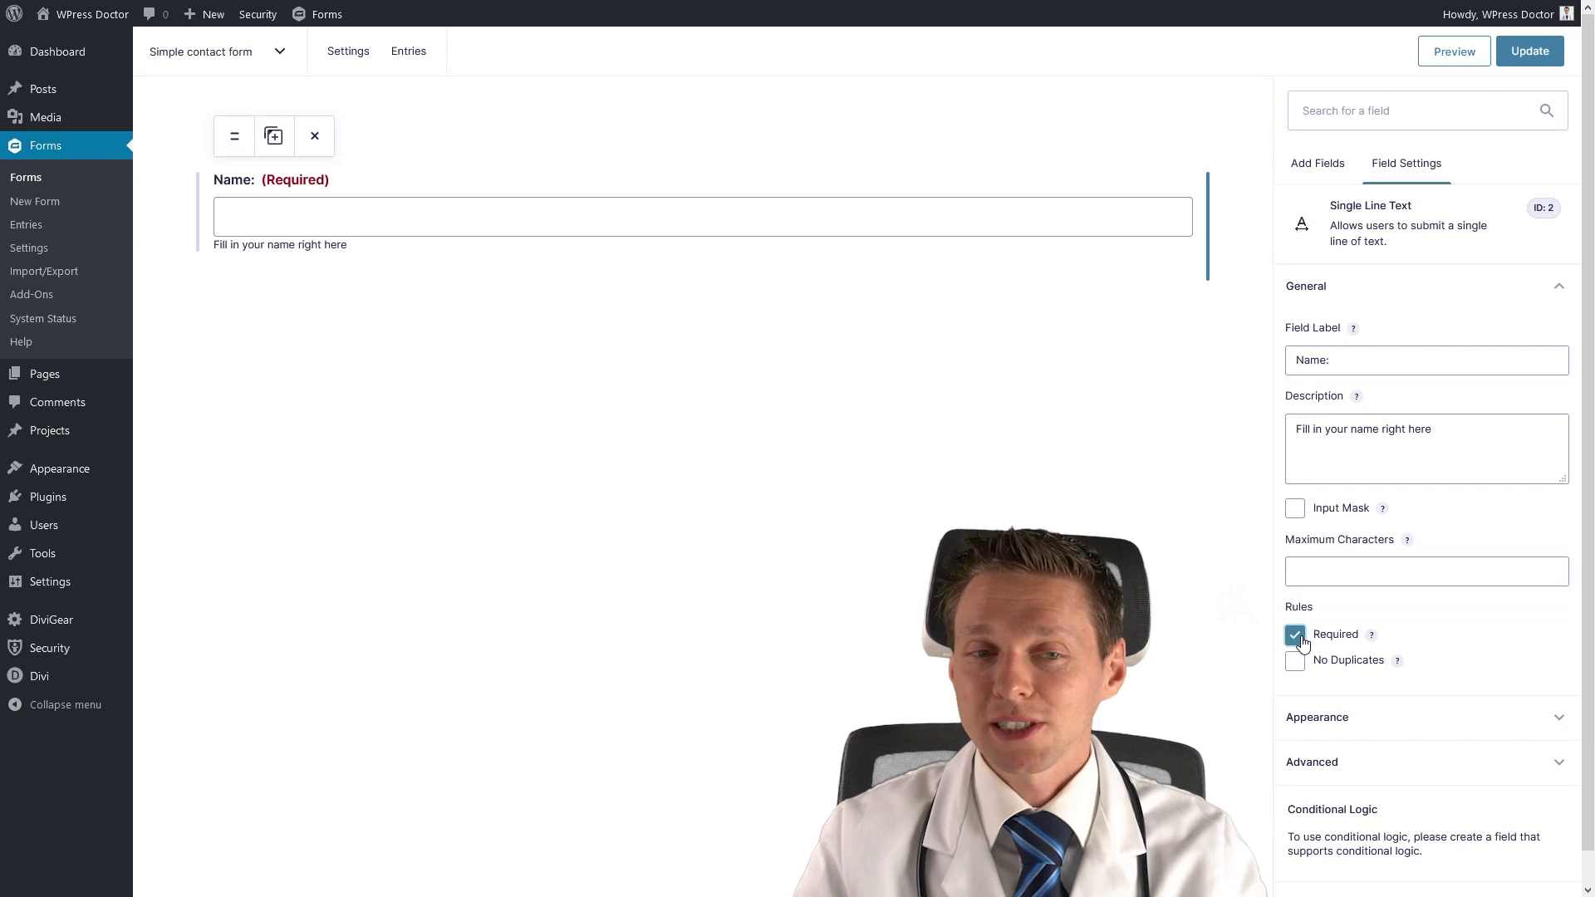
left_click(1334, 719)
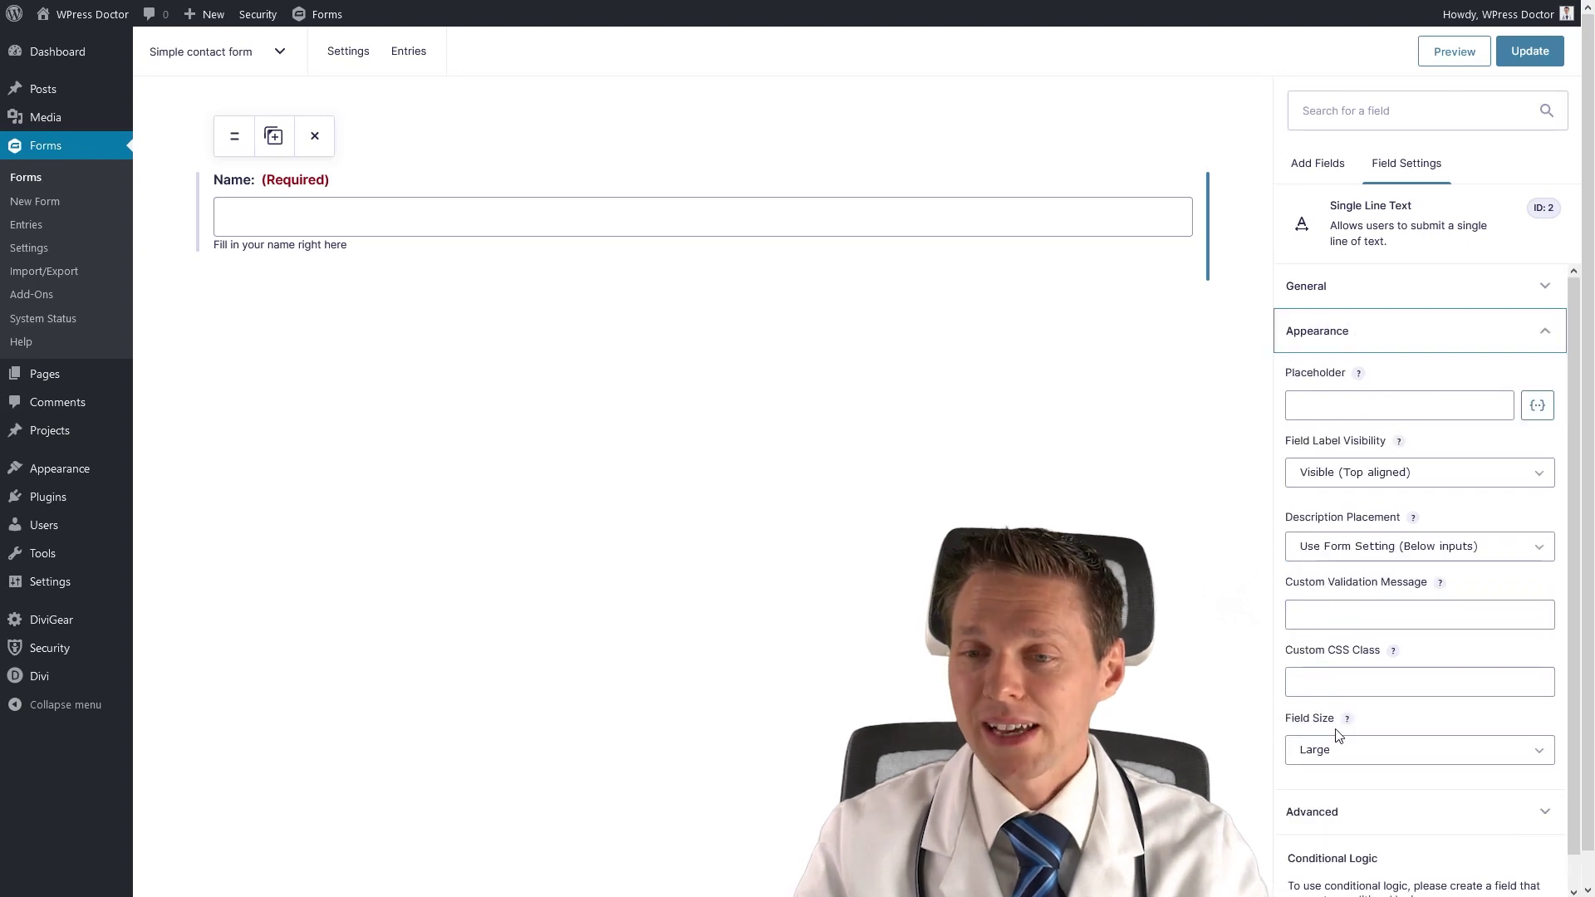
left_click(1362, 402)
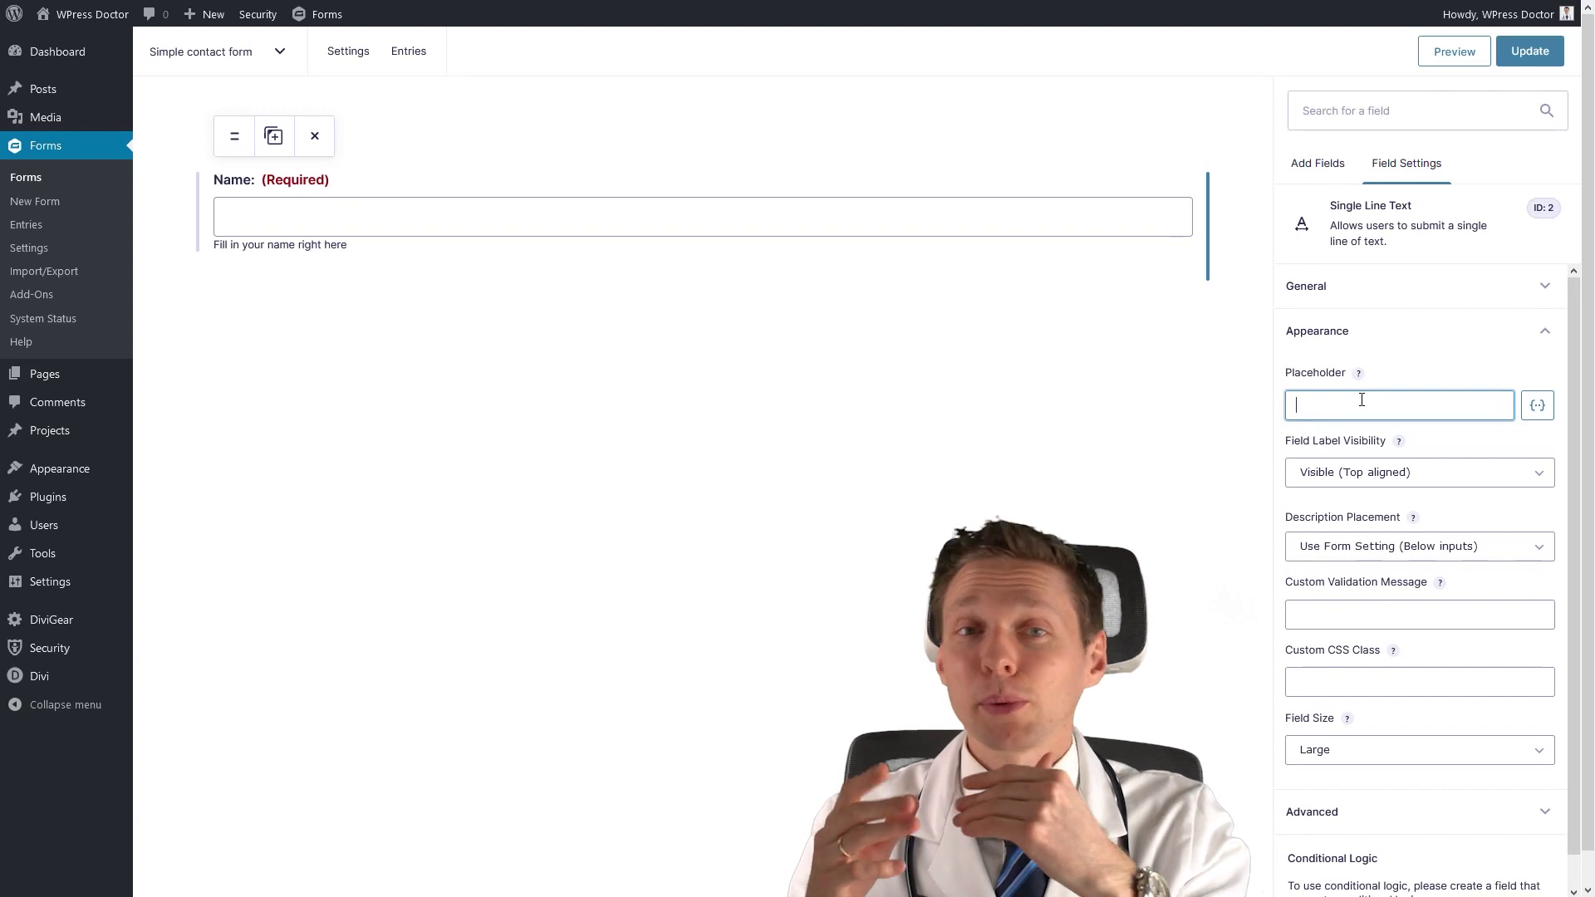
type("What is your name?")
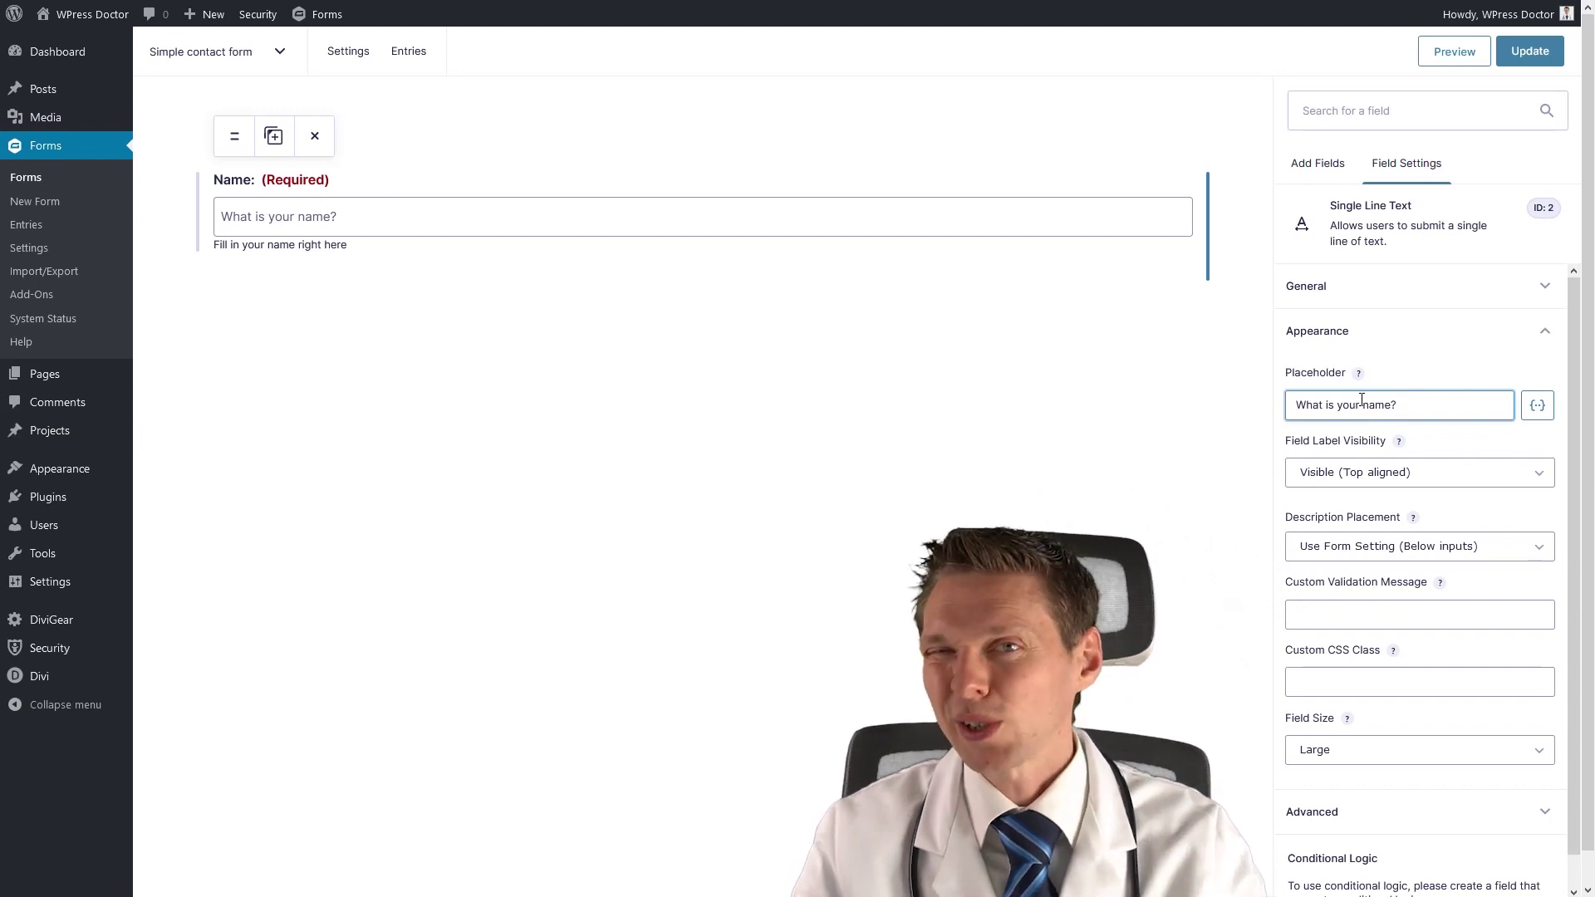
left_click_drag(1400, 404, 1298, 405)
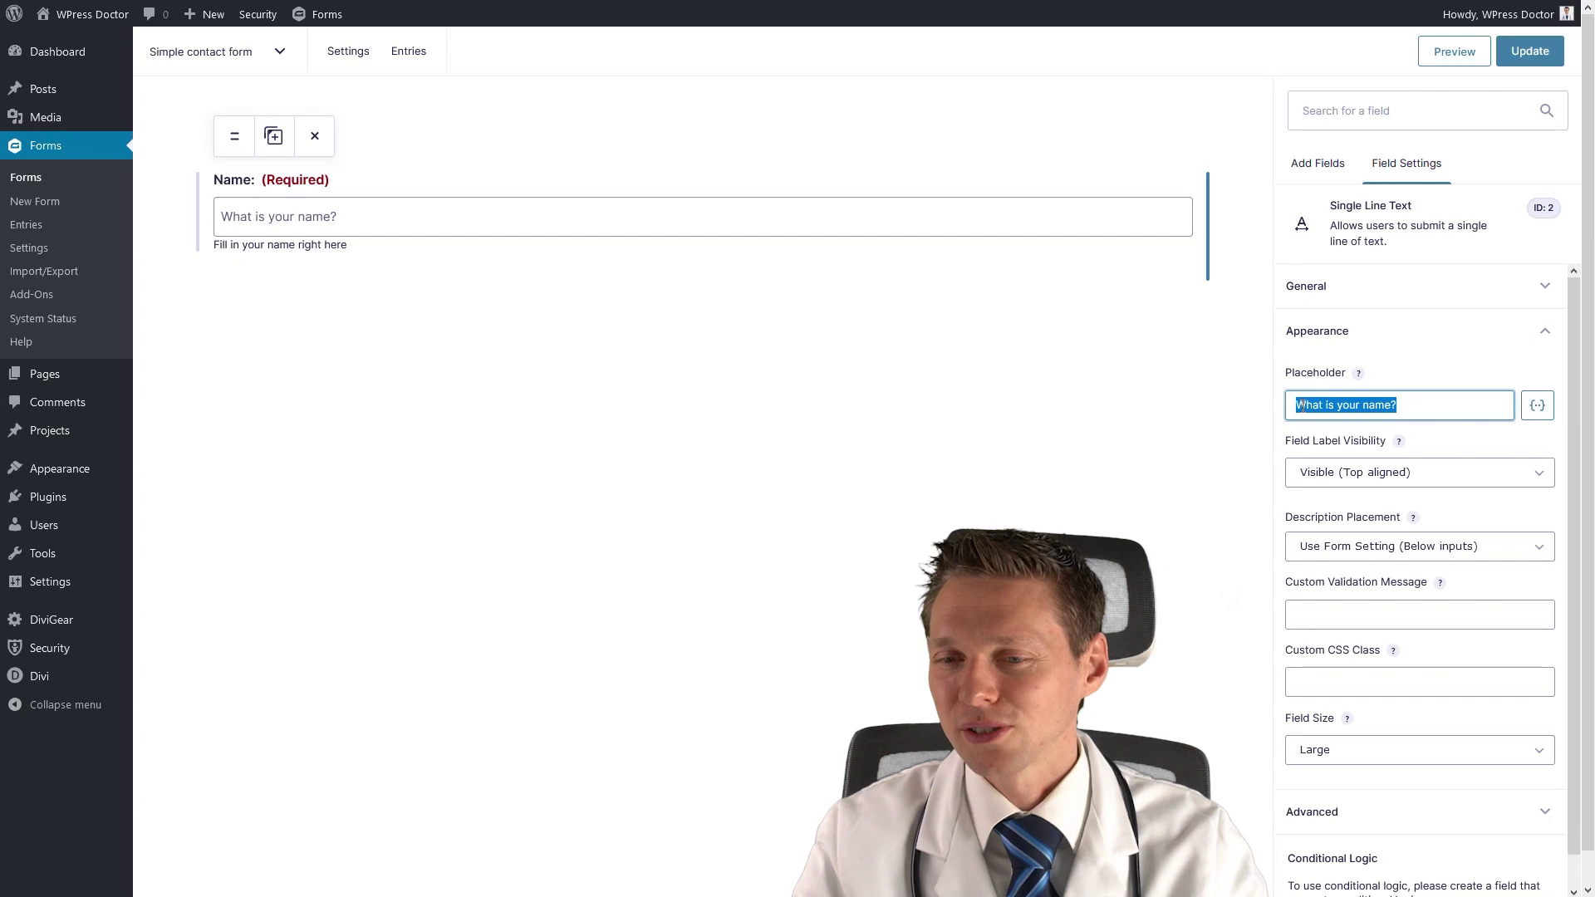
key("BackSpace")
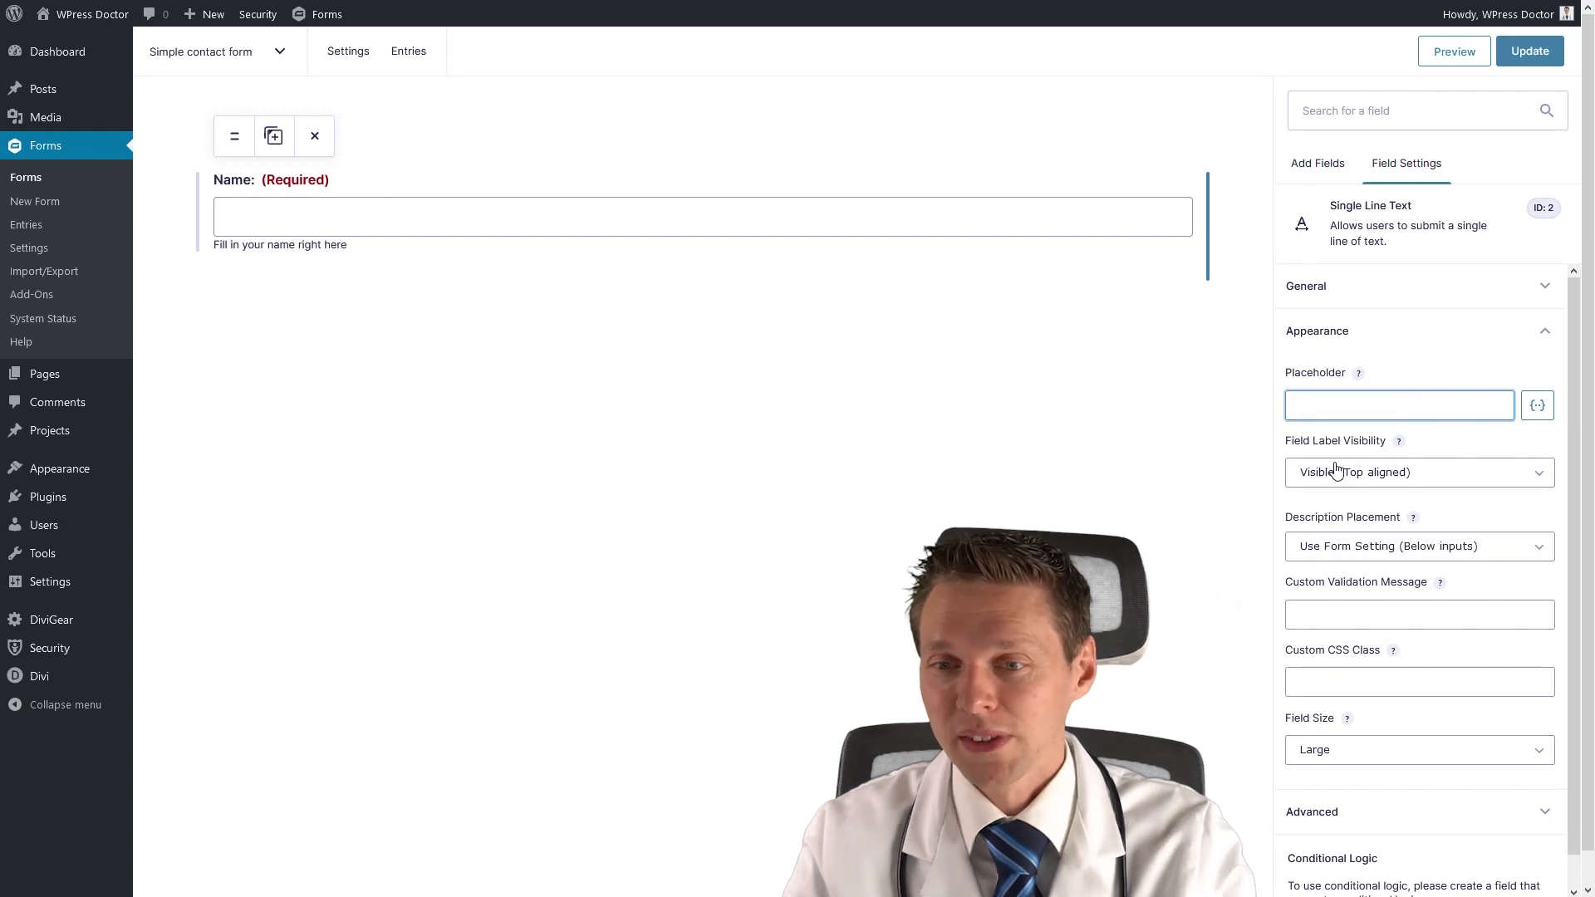
left_click(1335, 472)
left_click(1340, 520)
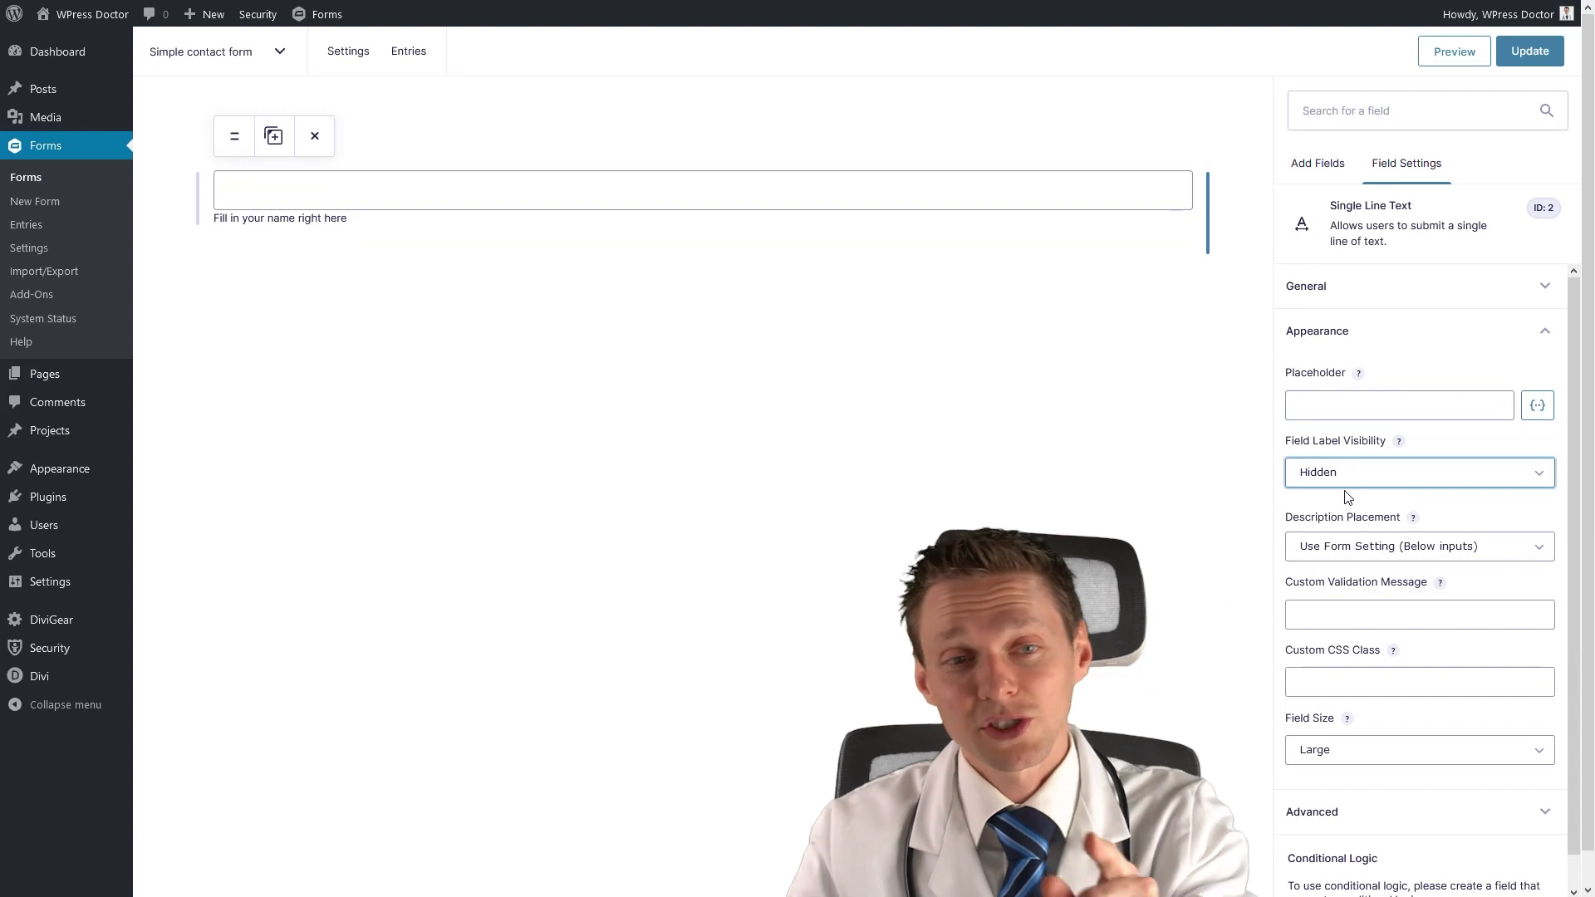
left_click(1346, 480)
left_click(1346, 499)
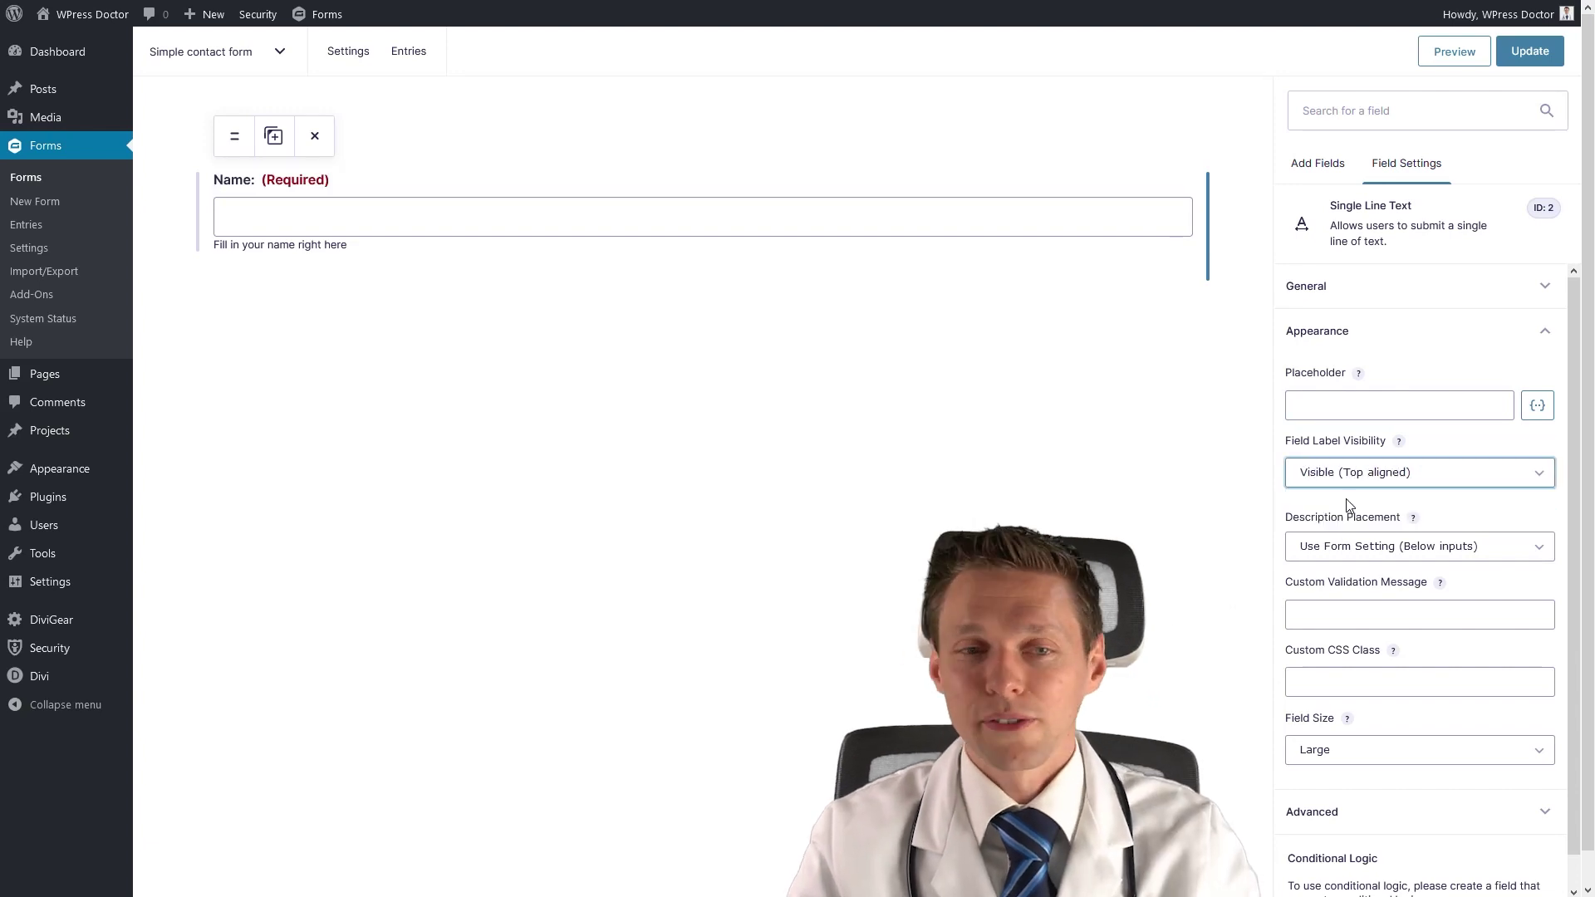
left_click(1350, 481)
left_click(1350, 518)
left_click(1349, 473)
left_click(1348, 499)
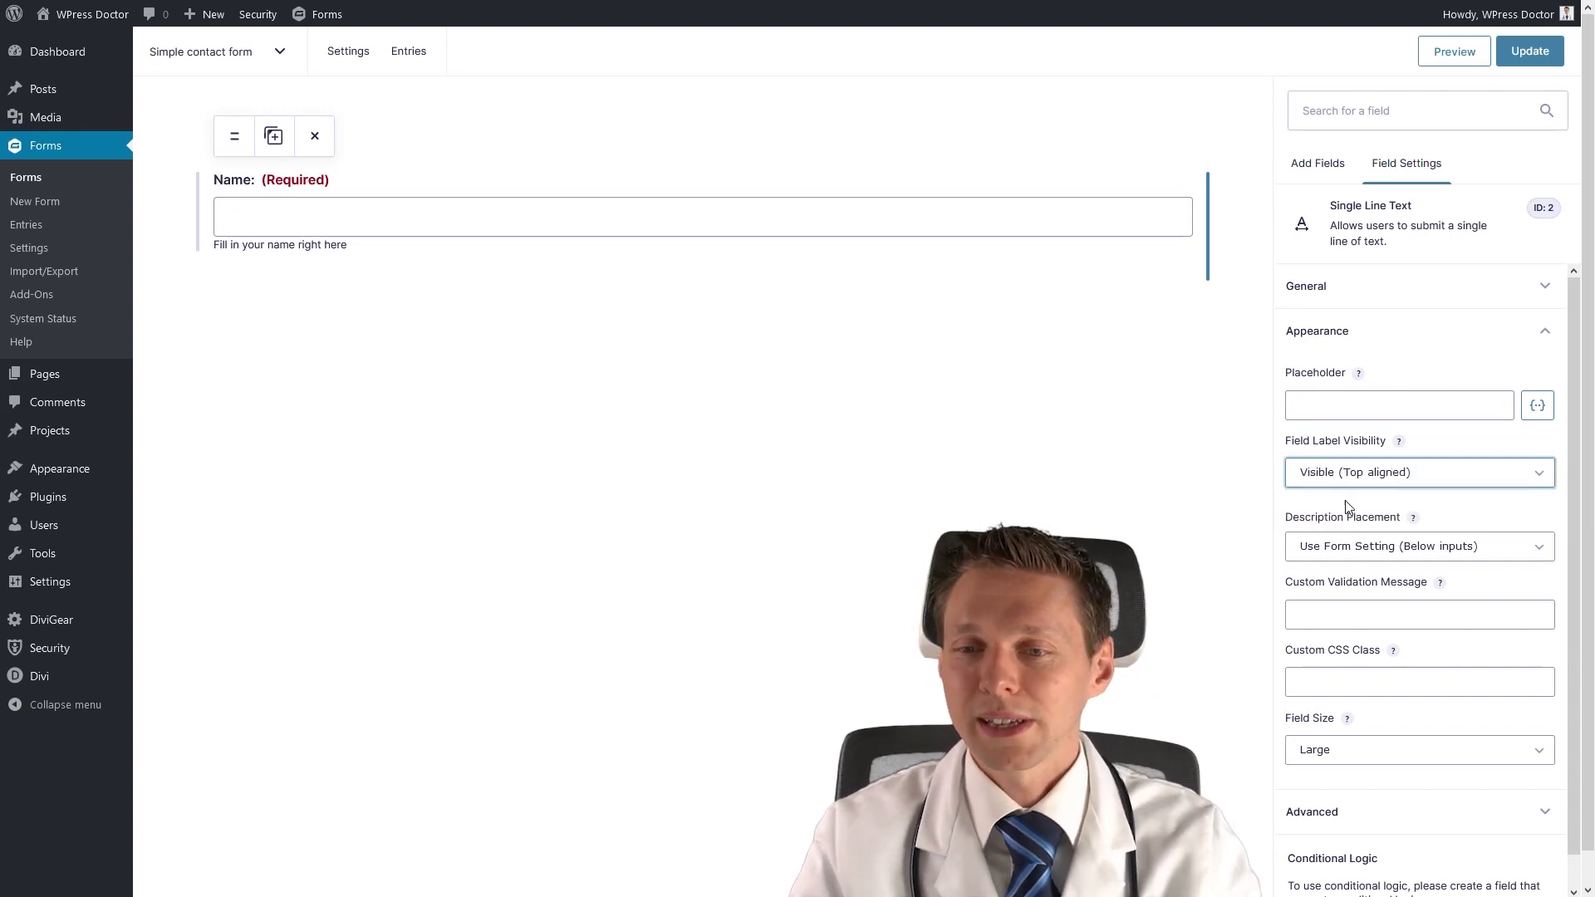
left_click(1349, 548)
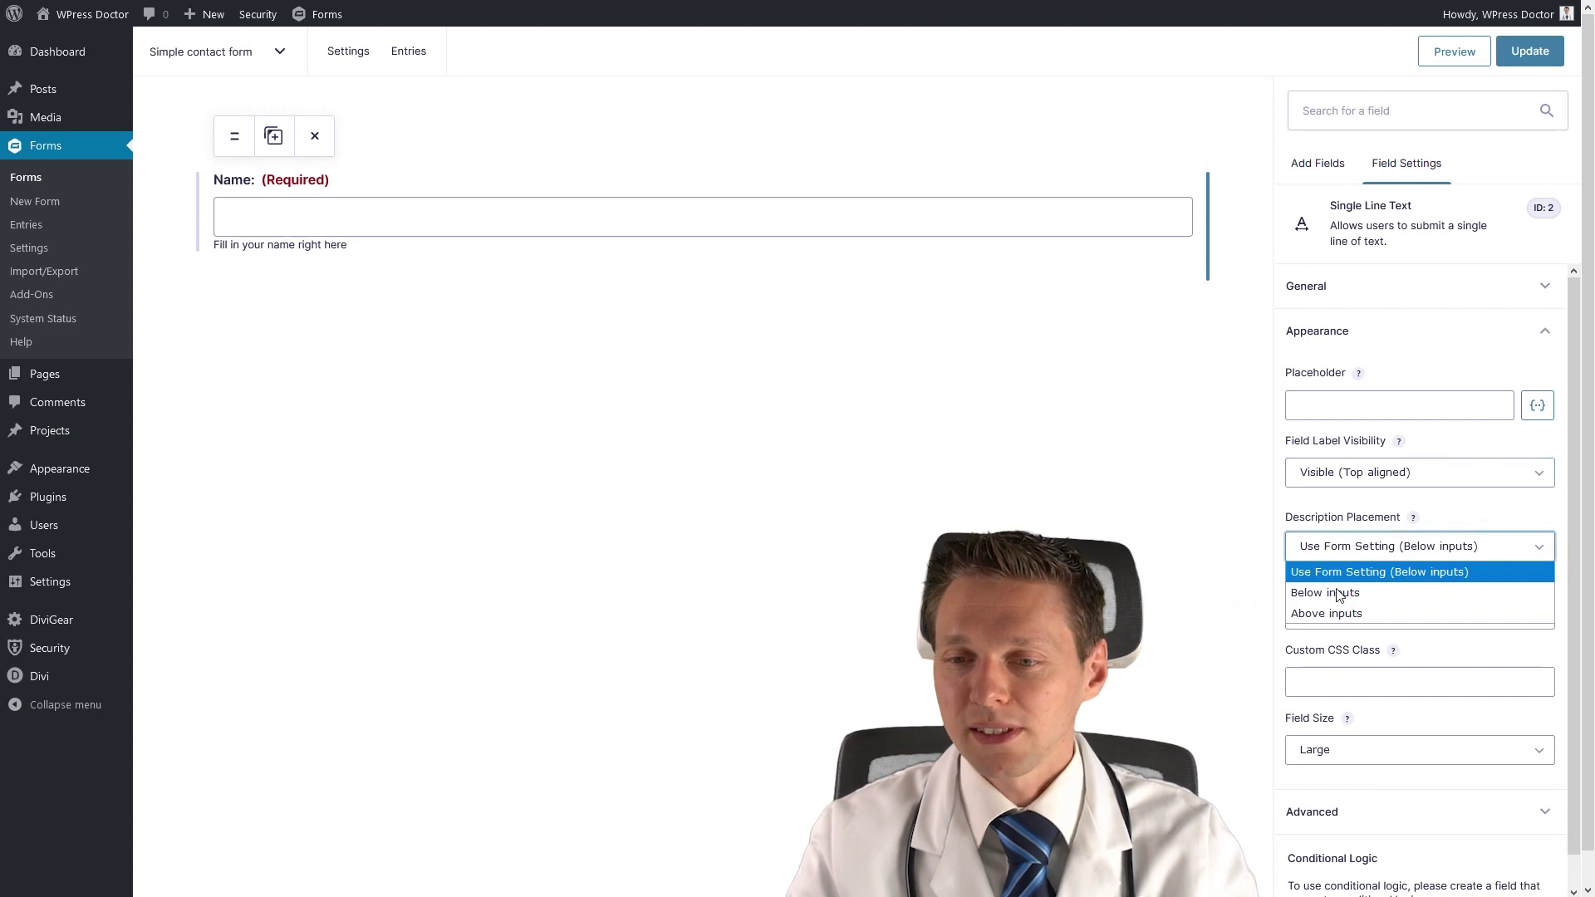
left_click(1339, 594)
left_click(1350, 548)
left_click(1352, 612)
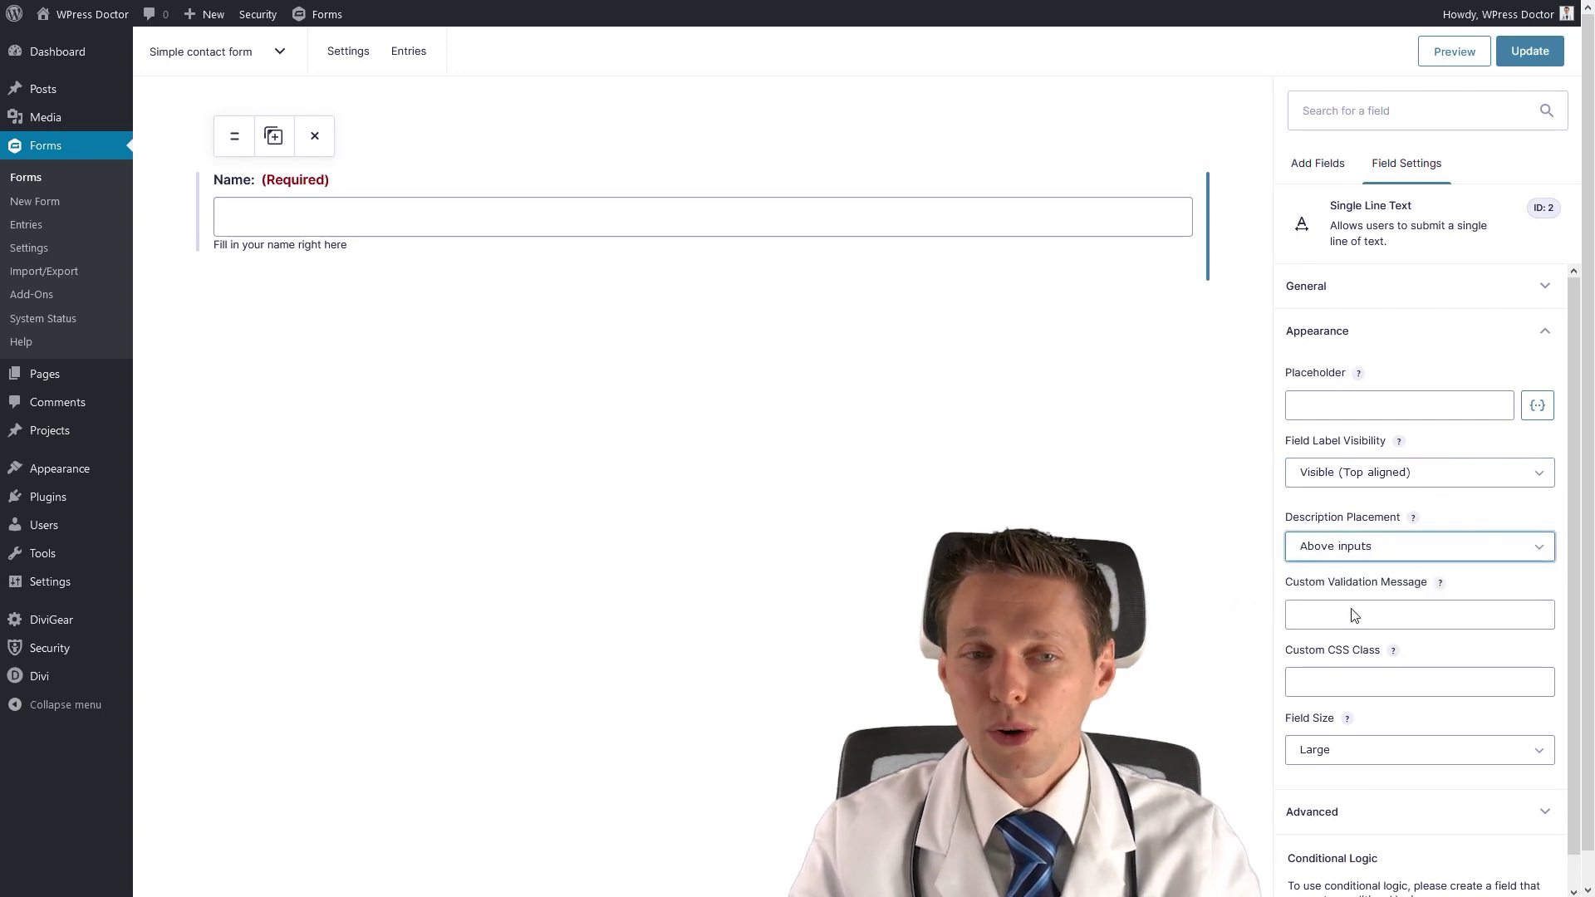
left_click(1342, 557)
left_click(1331, 569)
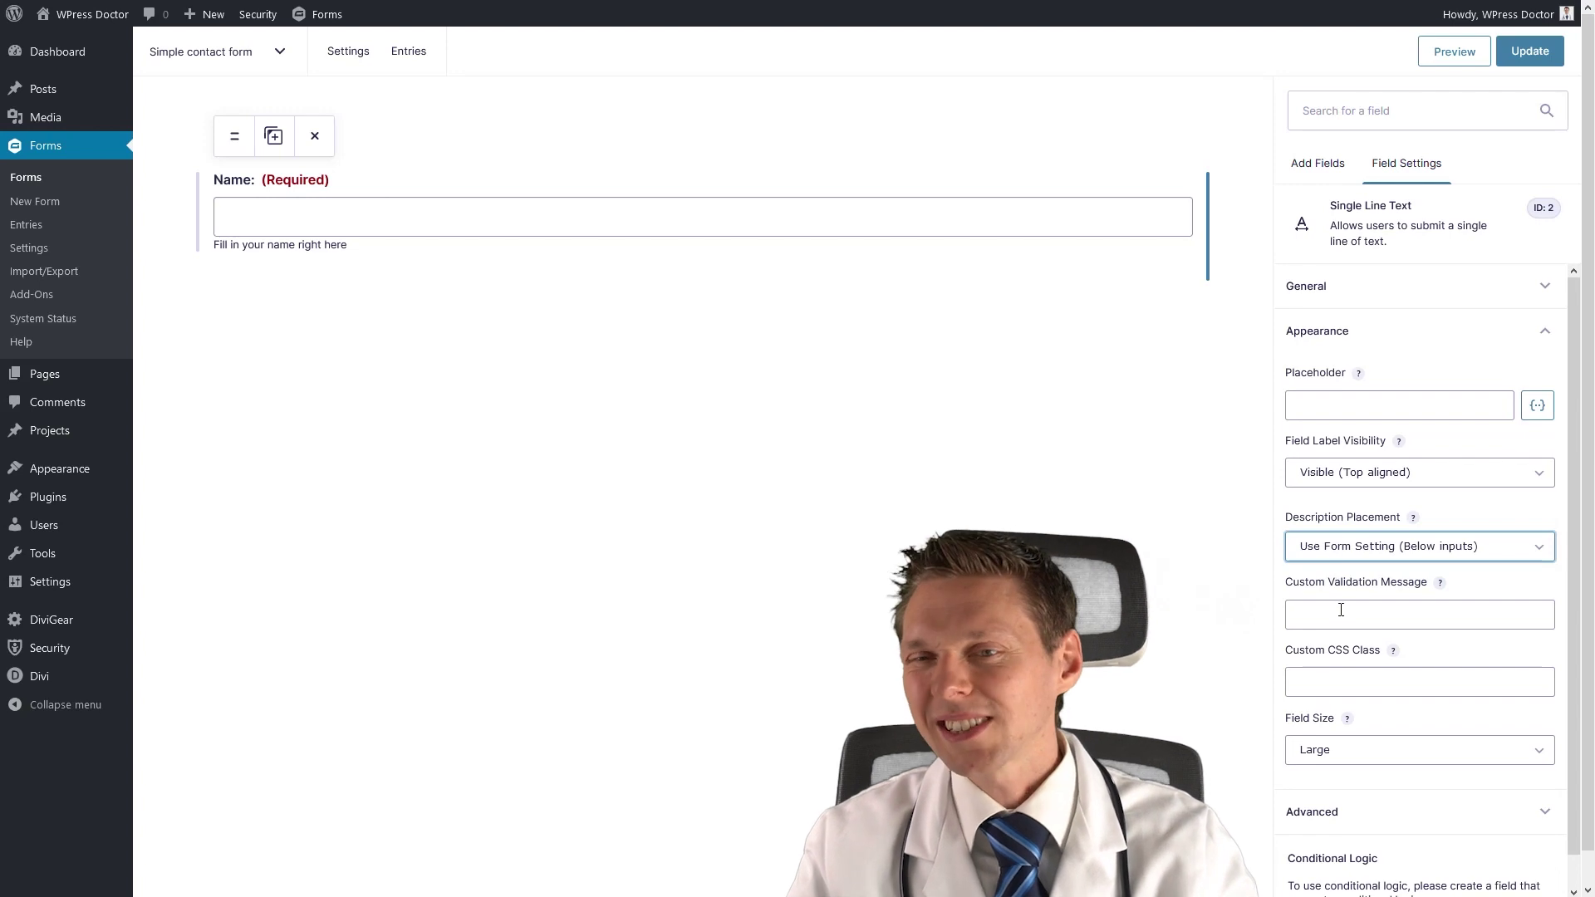
left_click(1321, 291)
Delete the Name field's description and switch to its Appearance settings.
left_click_drag(1425, 428, 1289, 437)
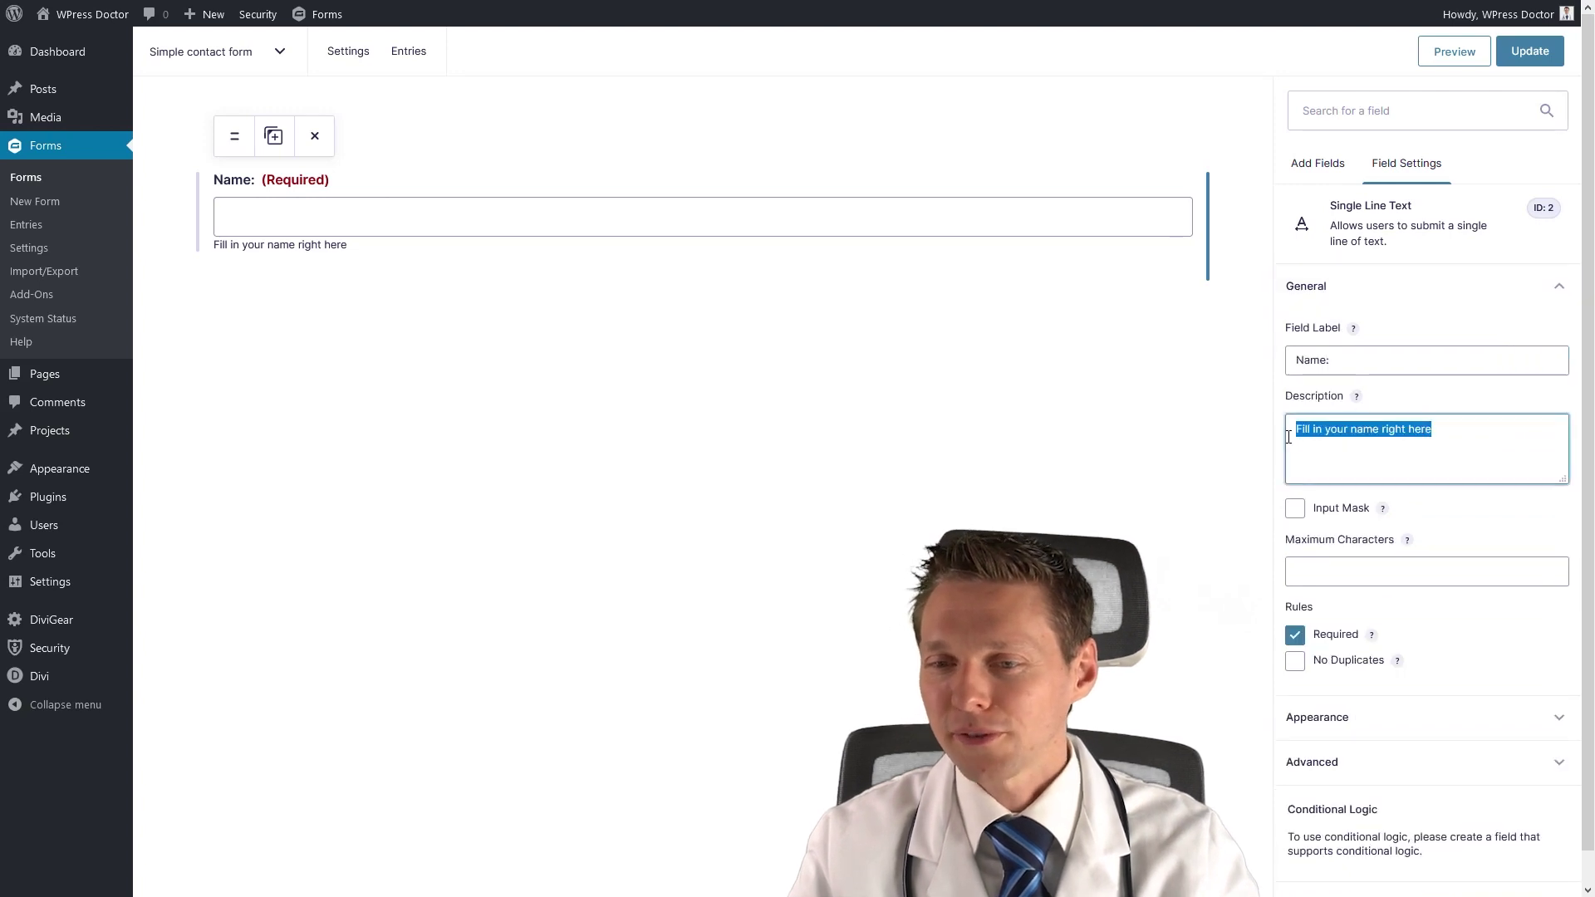
key("BackSpace")
left_click(1311, 312)
left_click(1311, 339)
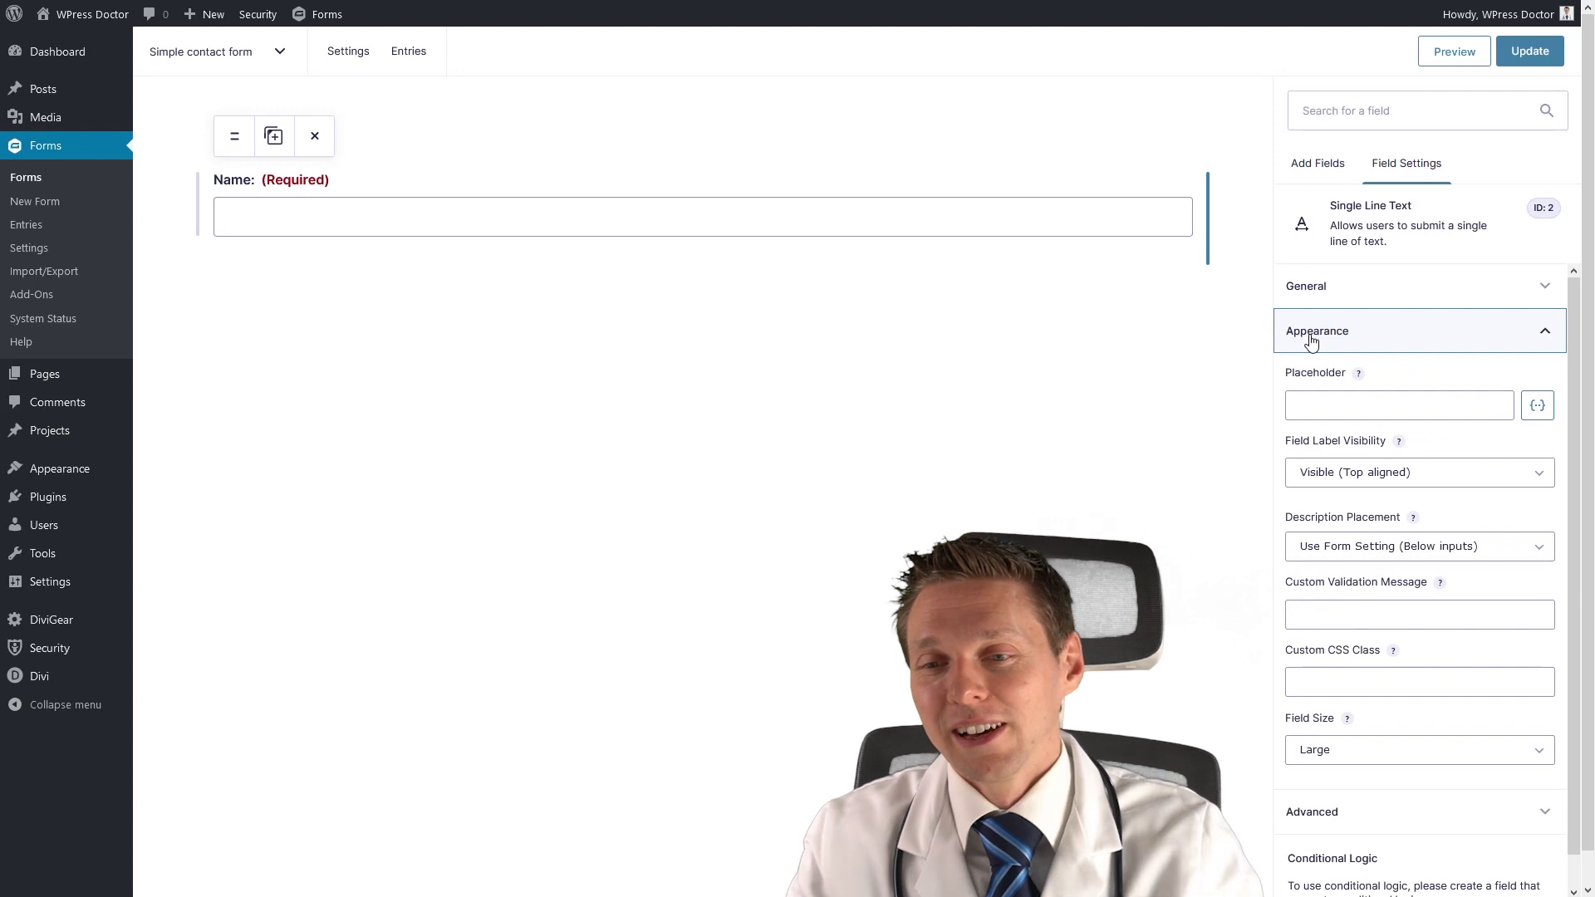
Enter the custom validation message 'I would really like to know your name!'.
left_click(1389, 614)
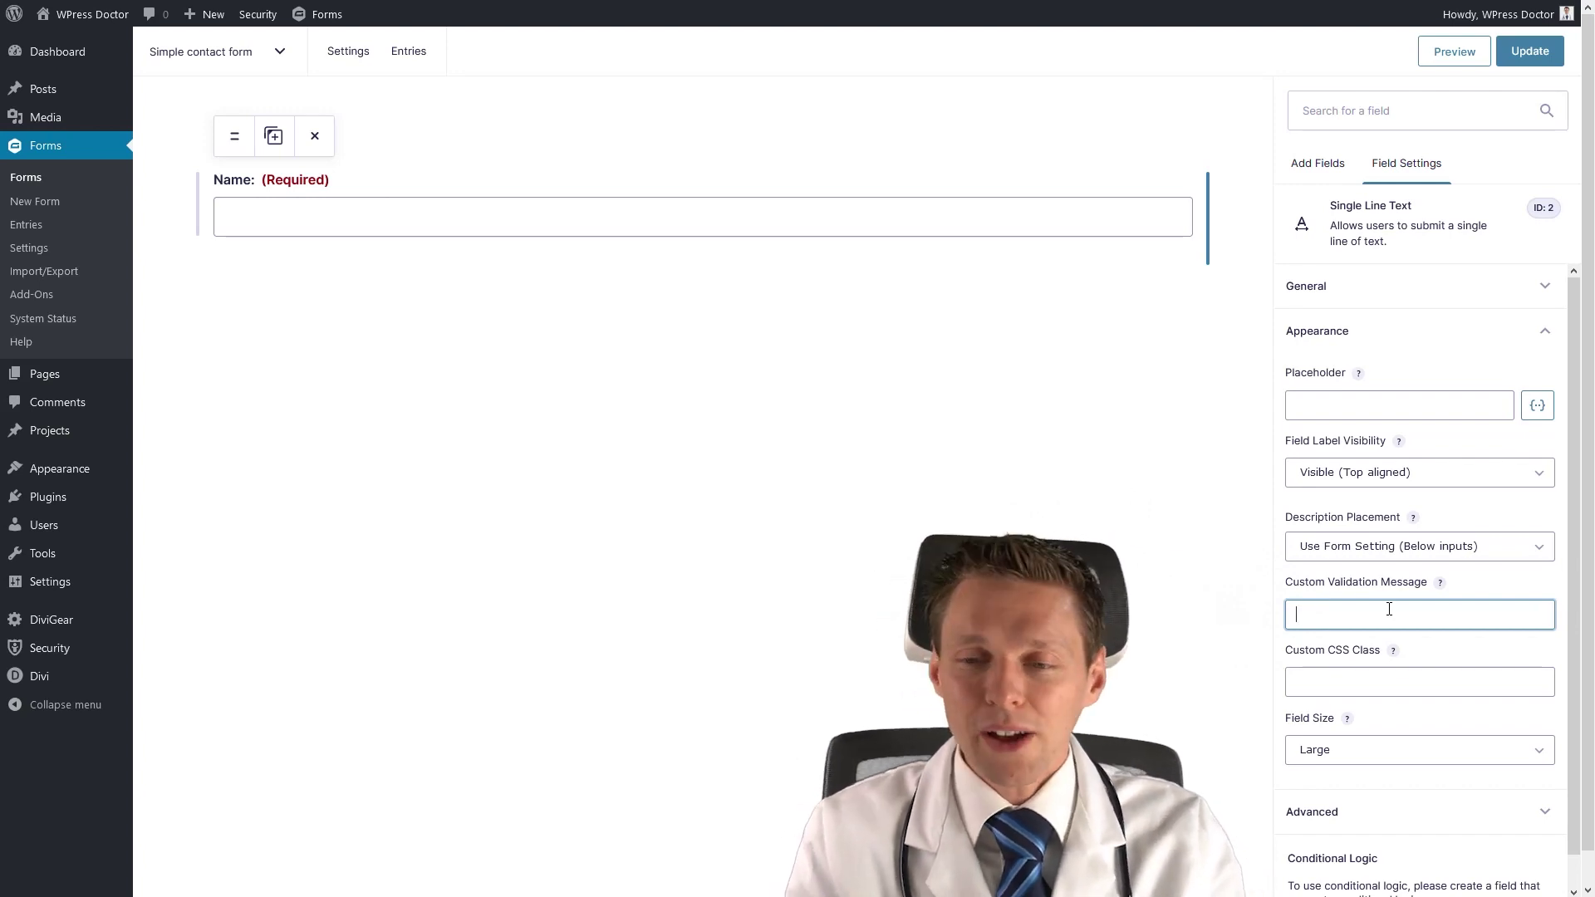
type("I would really like to know your name!")
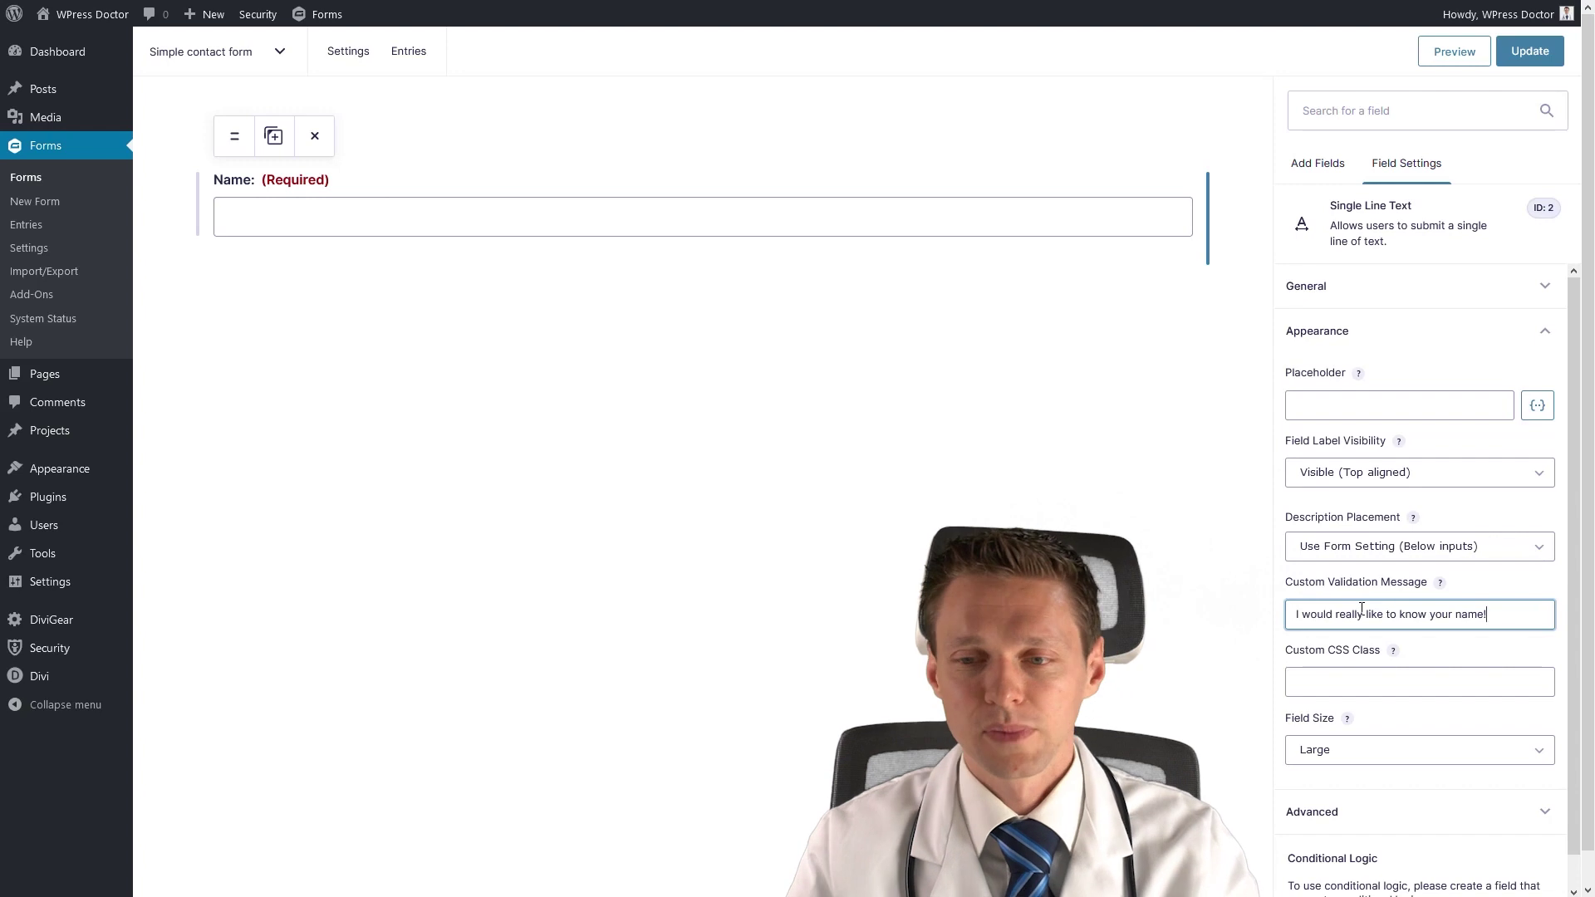
left_click(1355, 679)
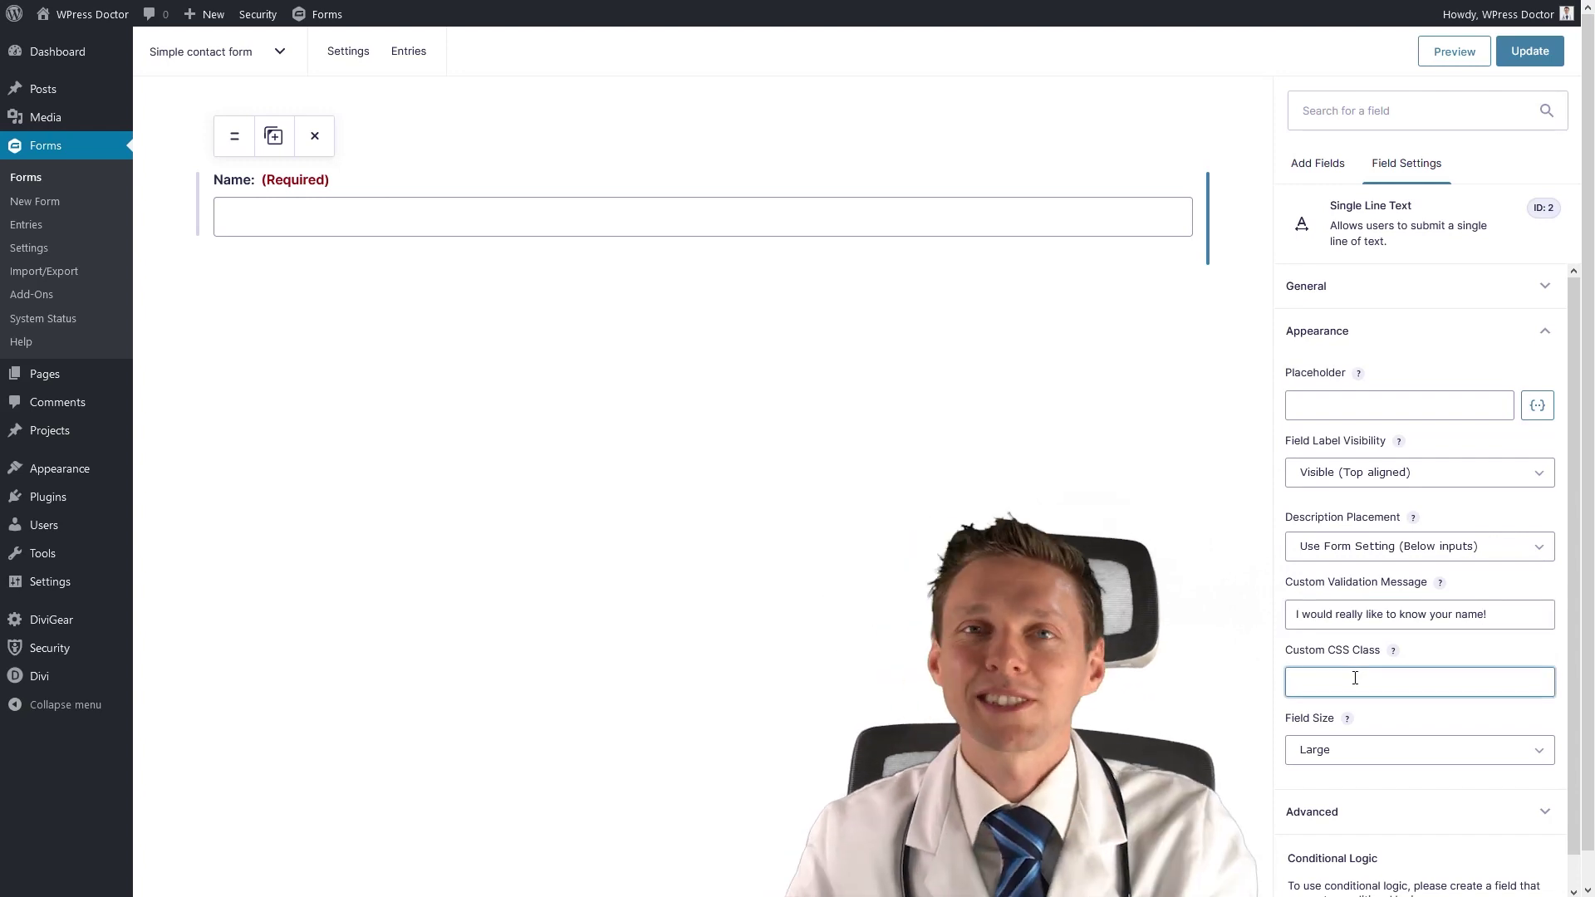
scroll(1420, 666, "down", 1)
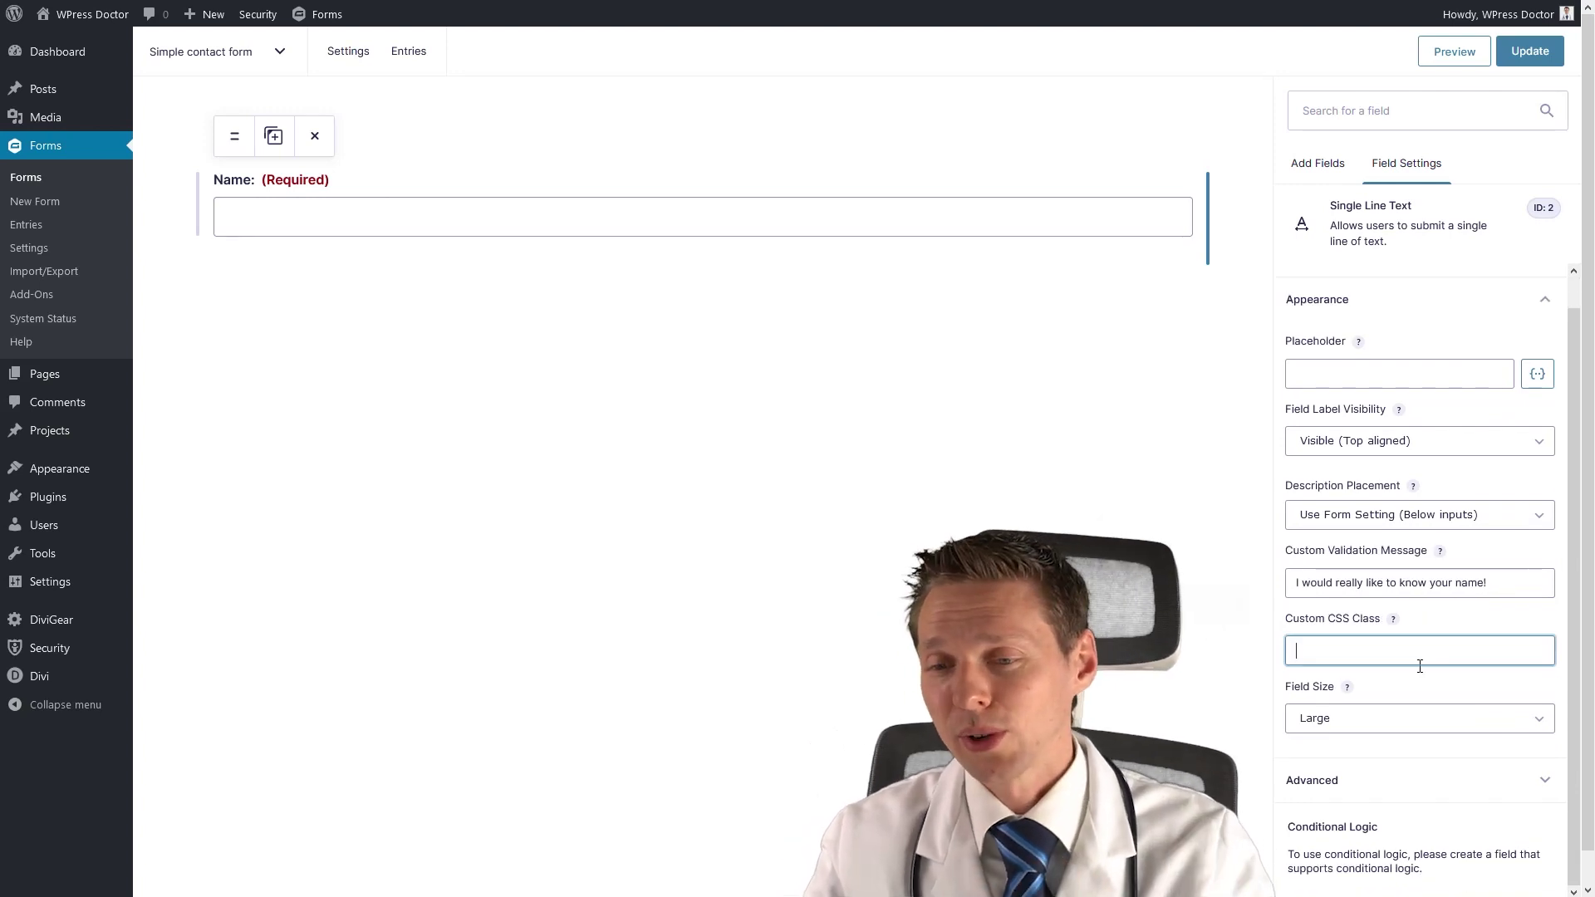
Set the Name field size to Medium after briefly trying Small.
left_click(1346, 728)
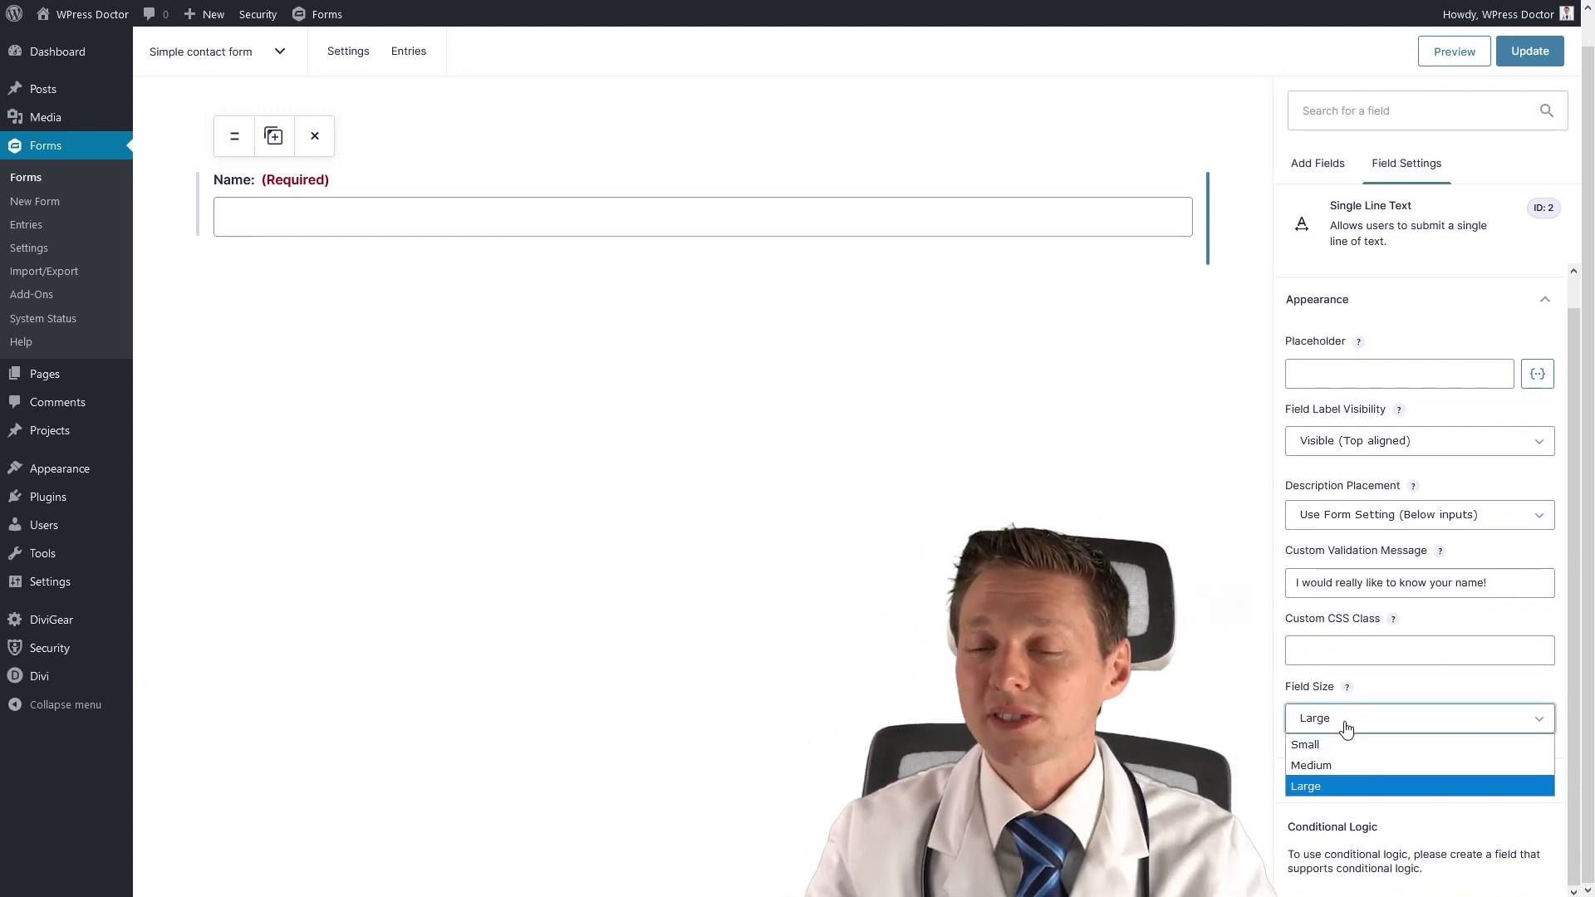
left_click(1334, 766)
left_click(1330, 723)
left_click(1342, 744)
left_click(1340, 727)
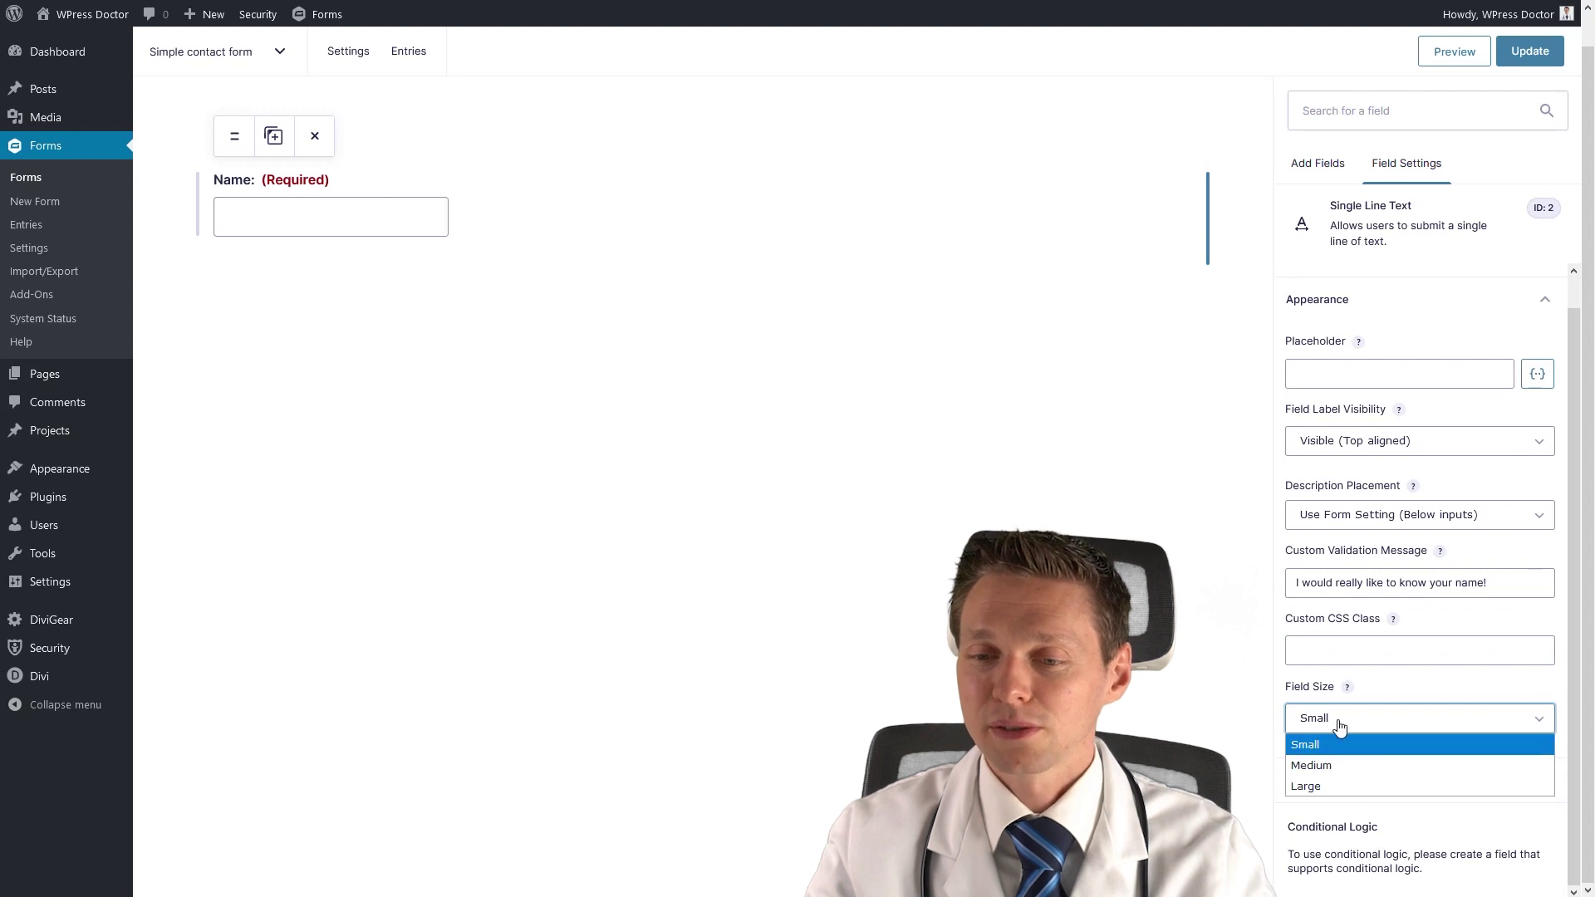
left_click(1328, 786)
Review the Name field's advanced settings, toggling Visibility to Hidden and back to Visible.
left_click(1346, 777)
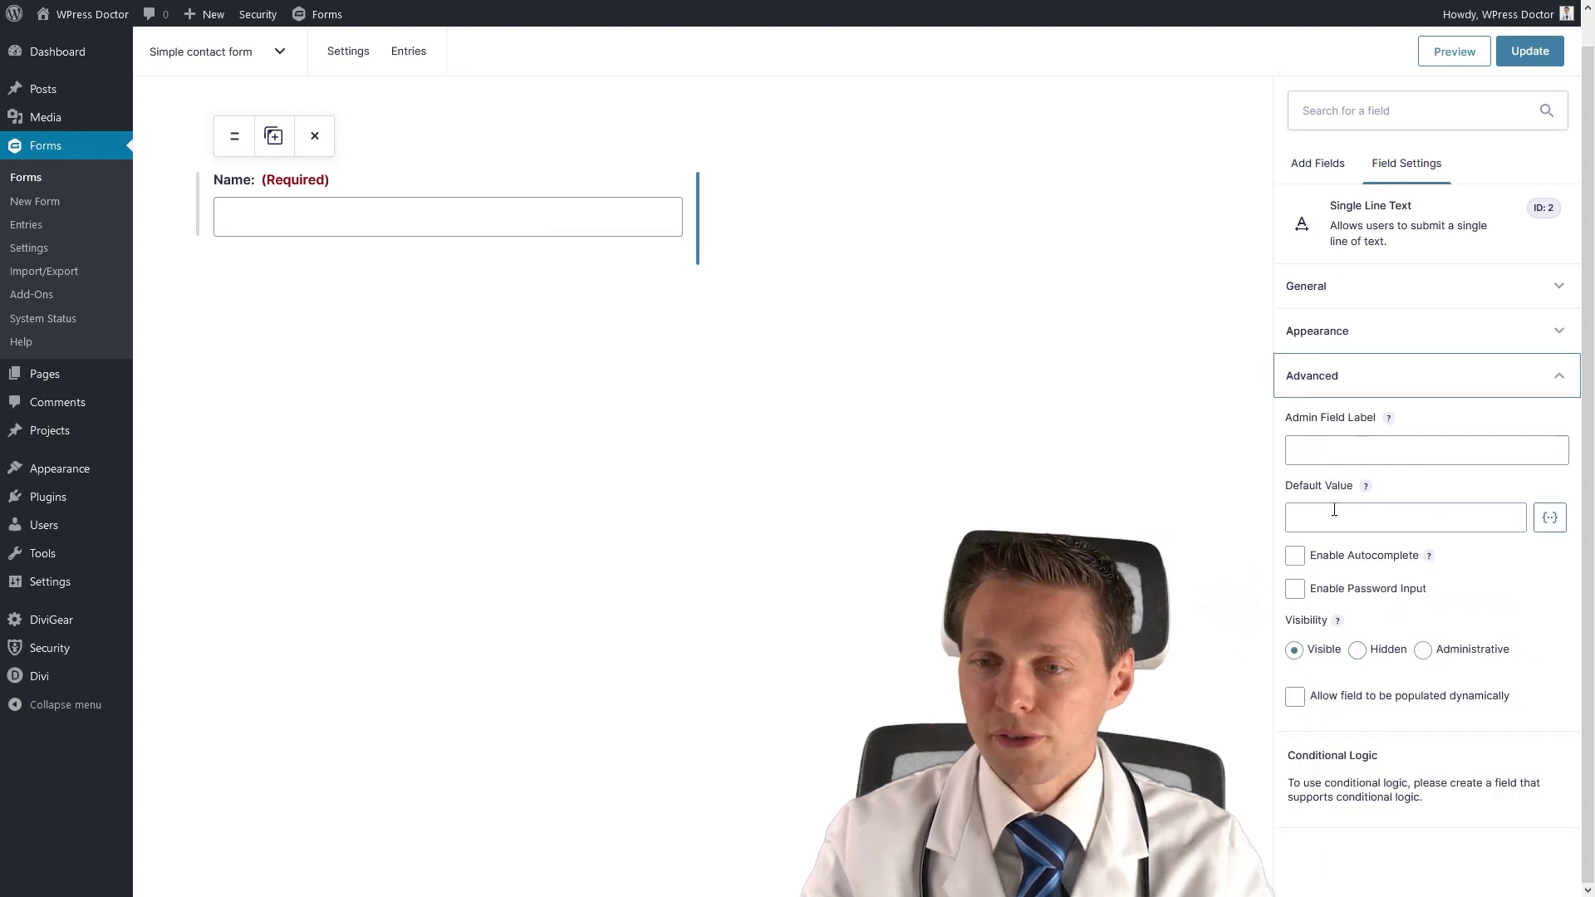
left_click(1348, 451)
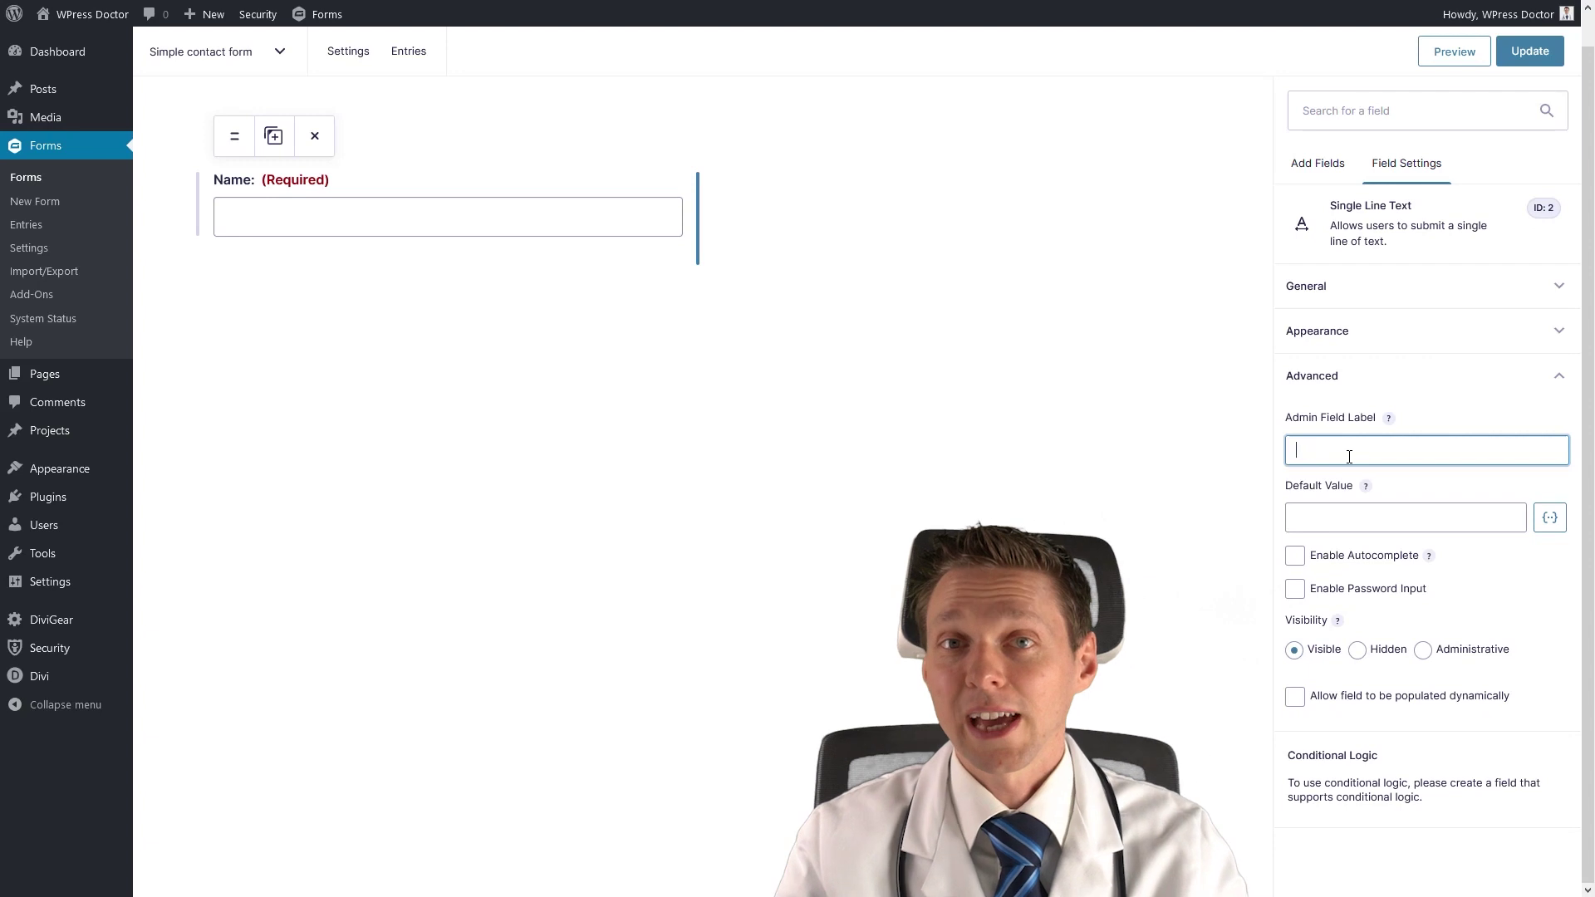
left_click(1340, 525)
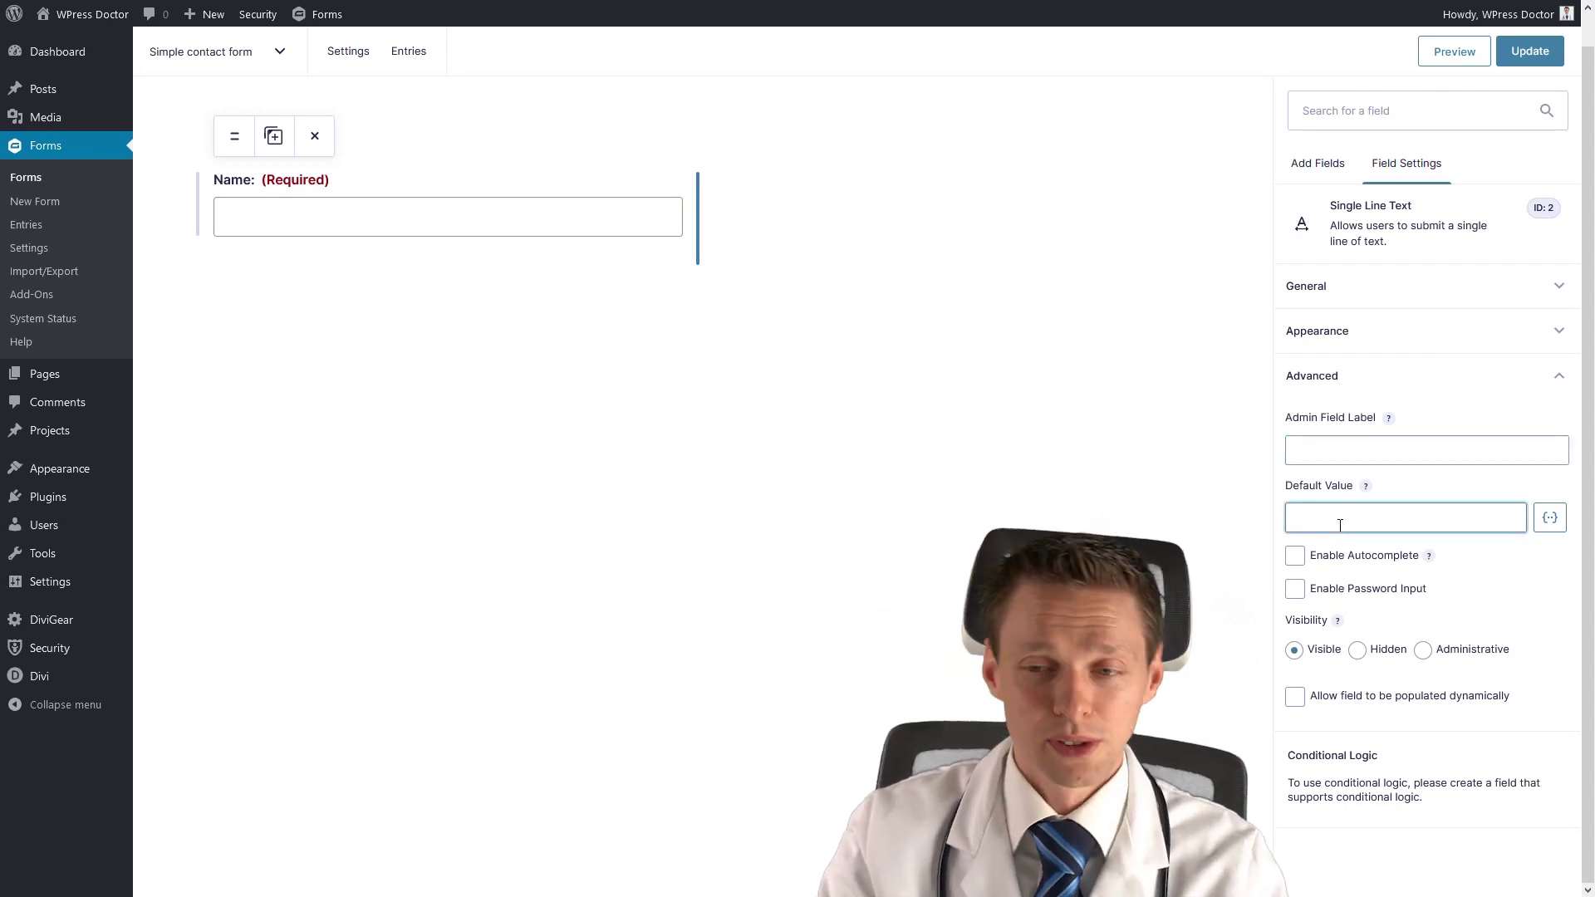
left_click(1357, 650)
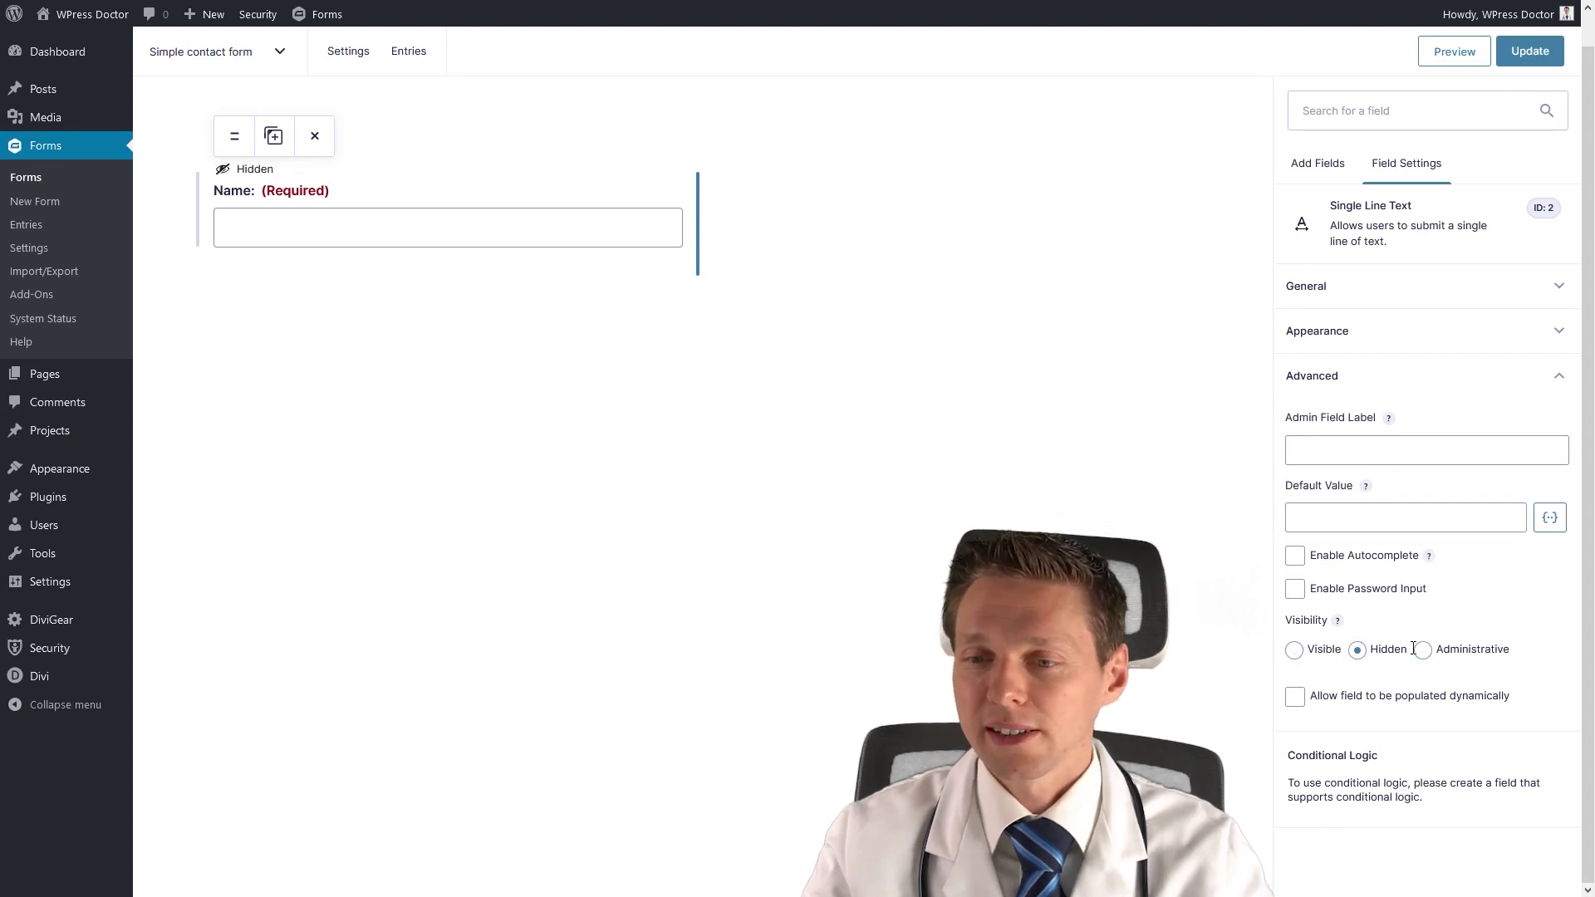
left_click(1300, 656)
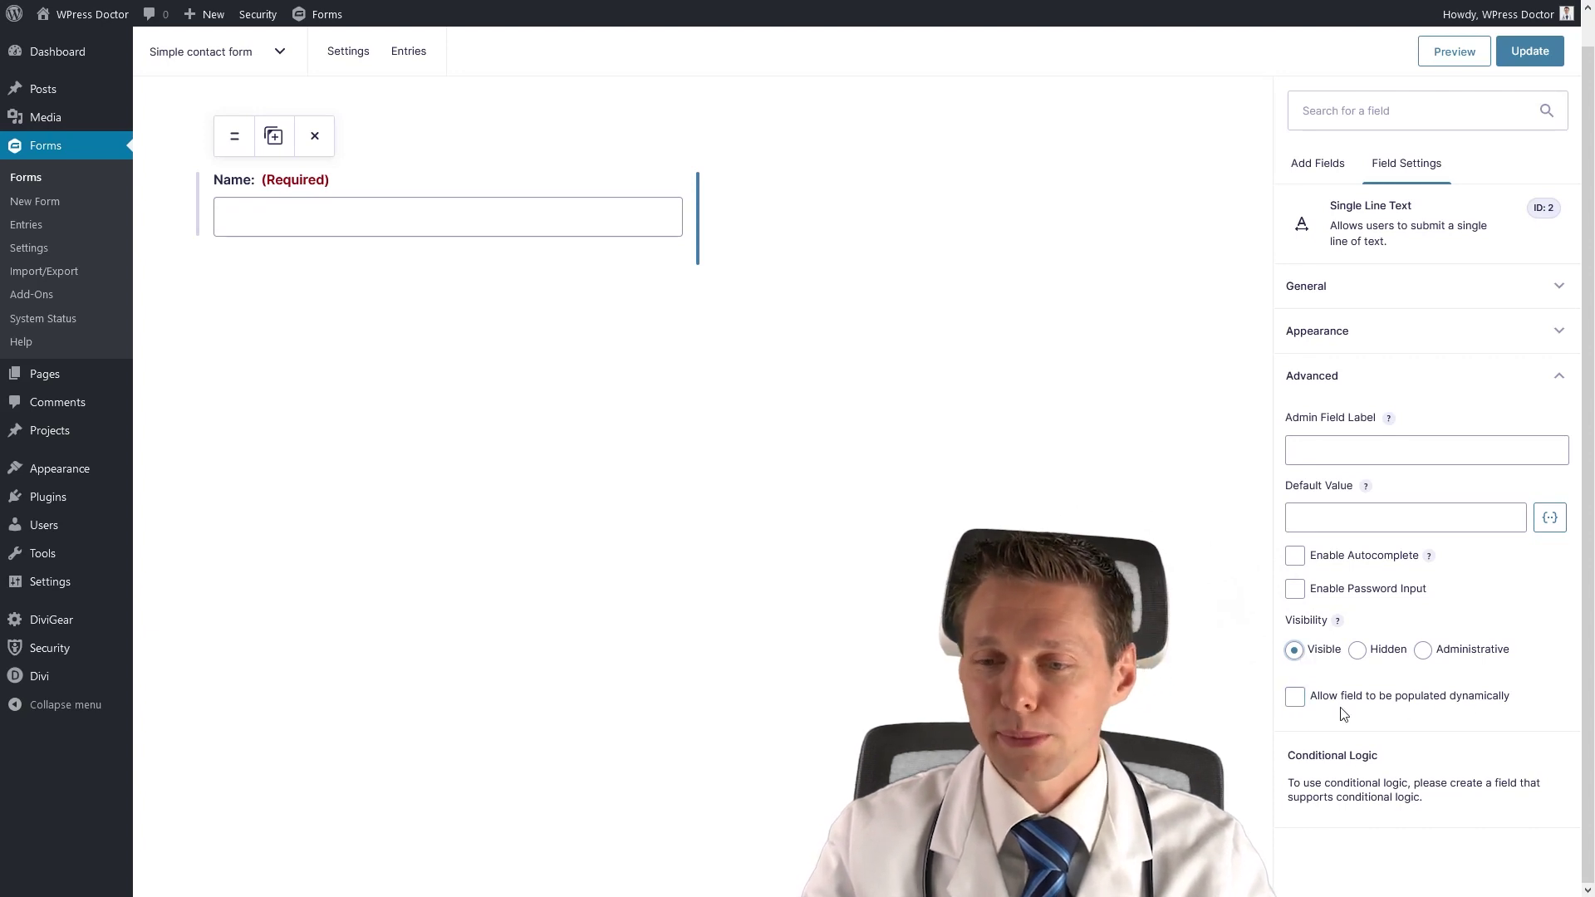
left_click(1316, 293)
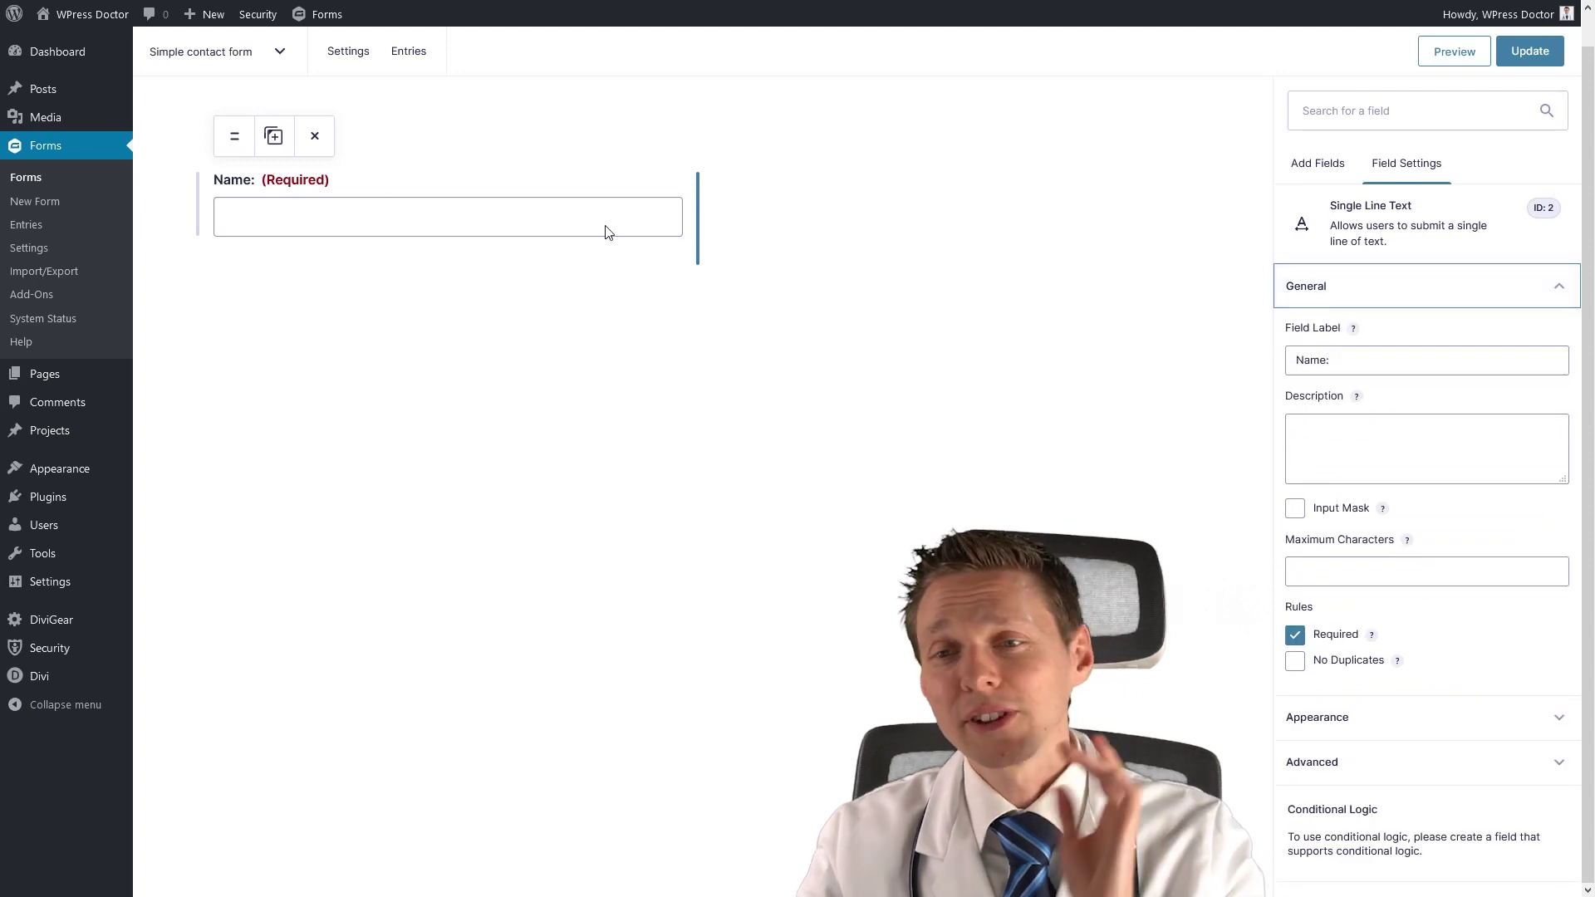
left_click(1304, 166)
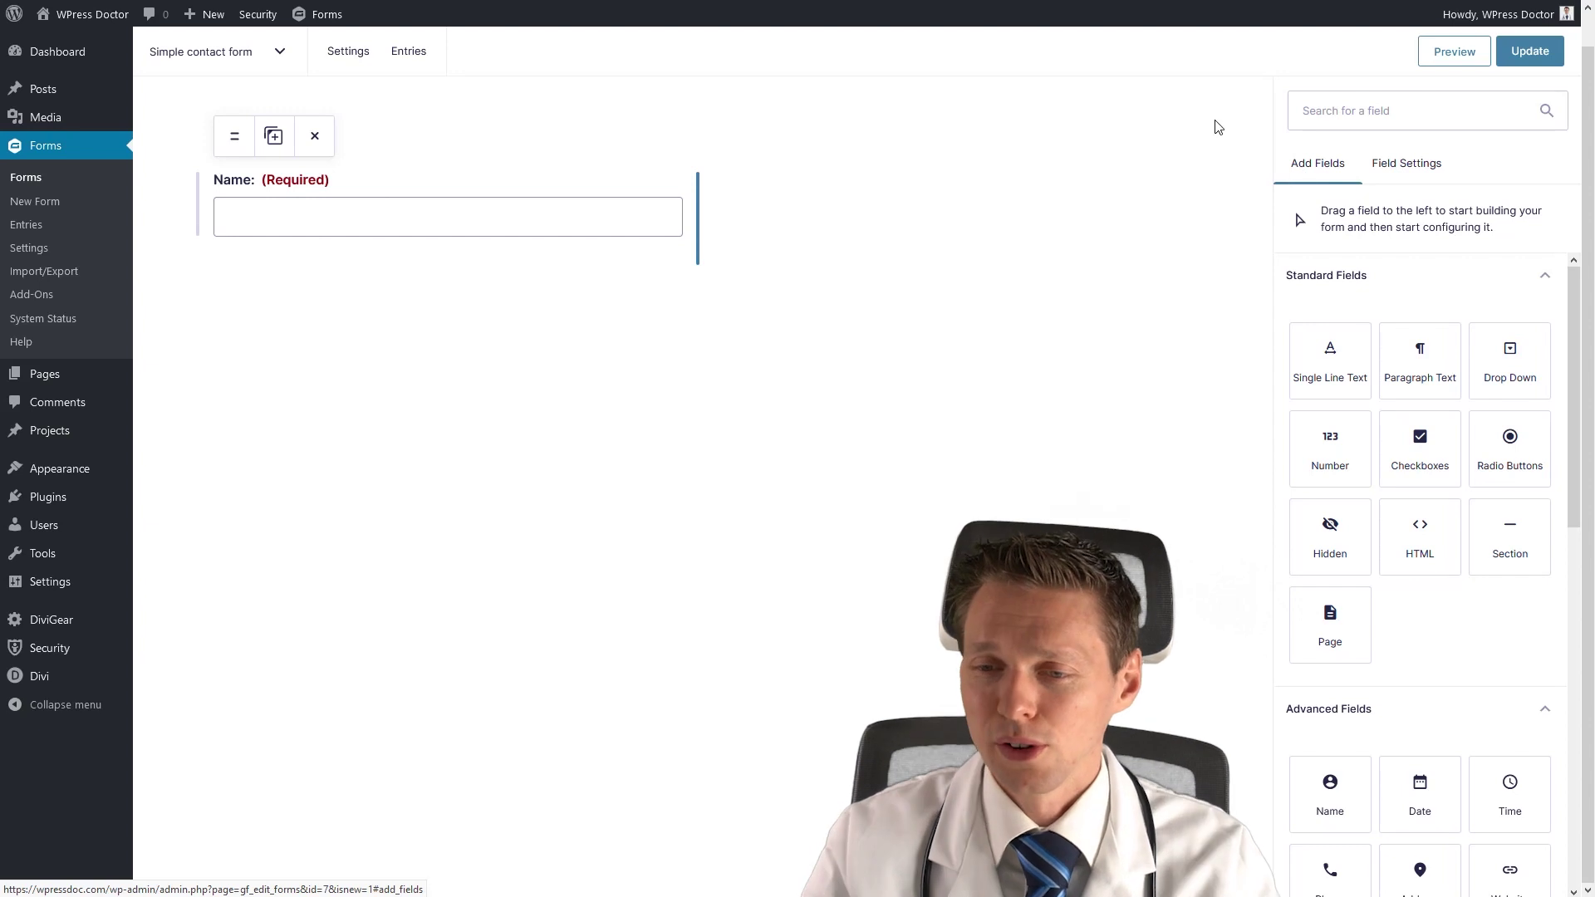
Add an Email field and place it beside Name on the same row.
middle_click(1517, 638)
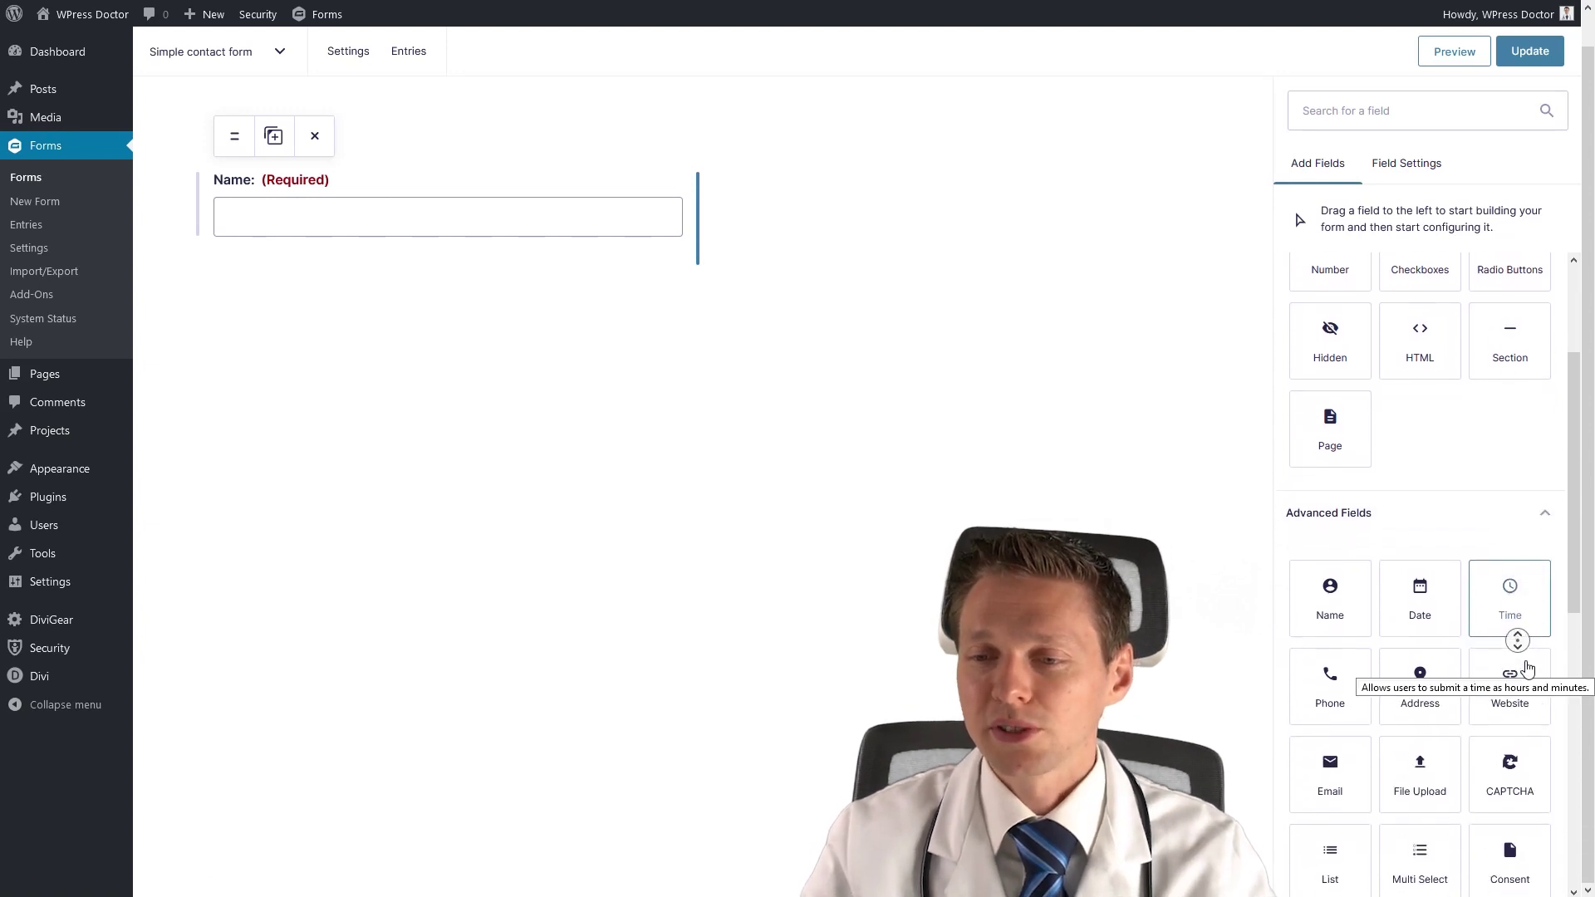
left_click_drag(1330, 742, 334, 299)
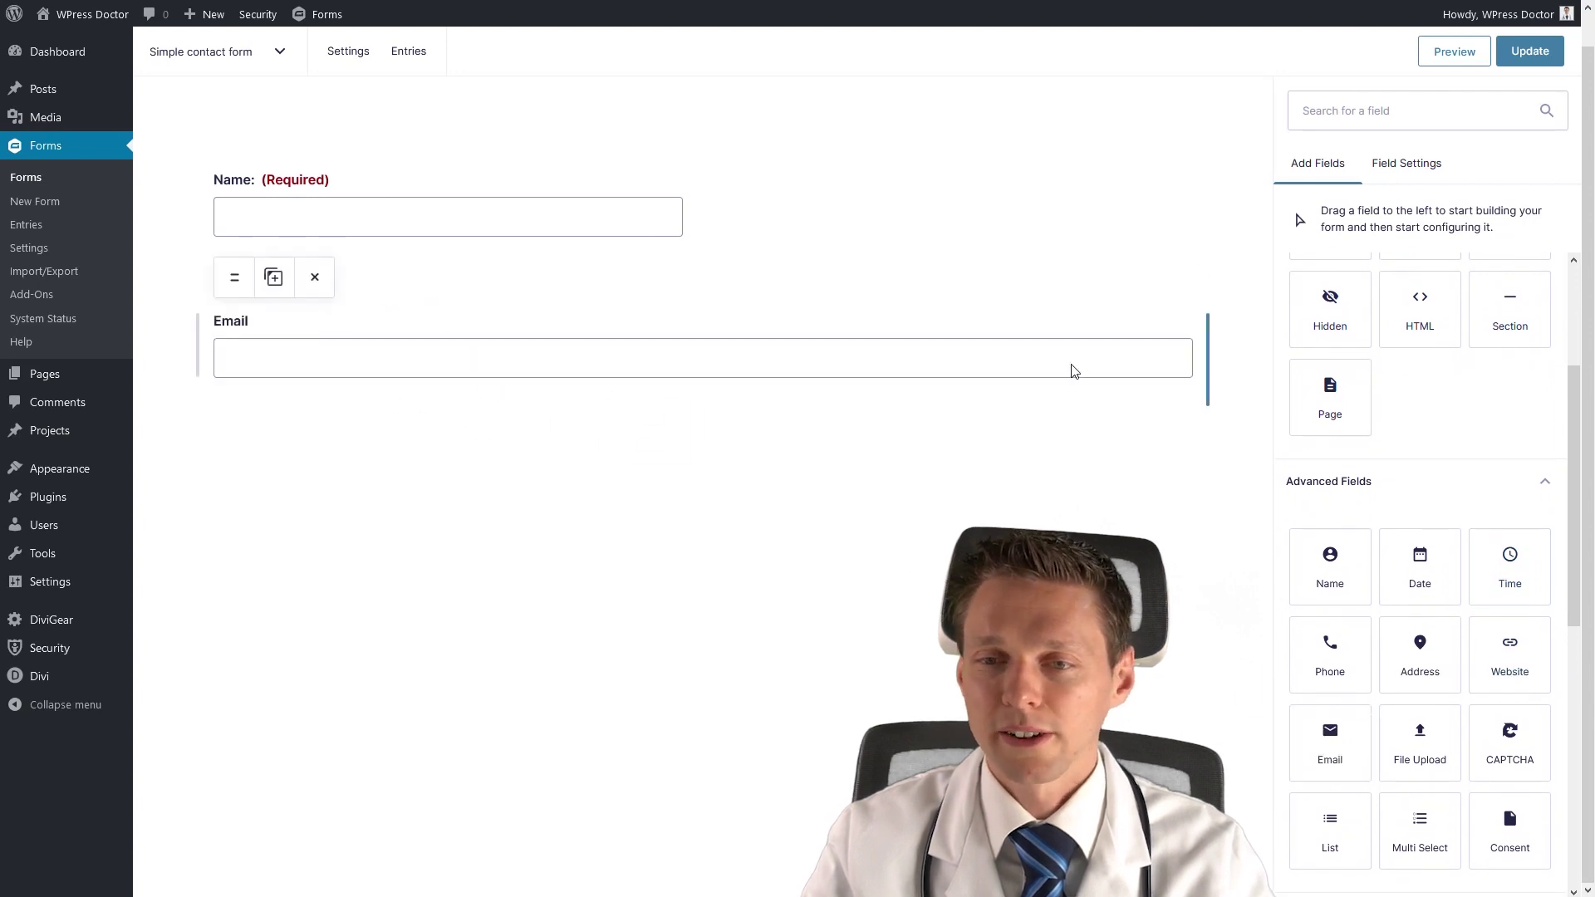
left_click_drag(234, 276, 848, 212)
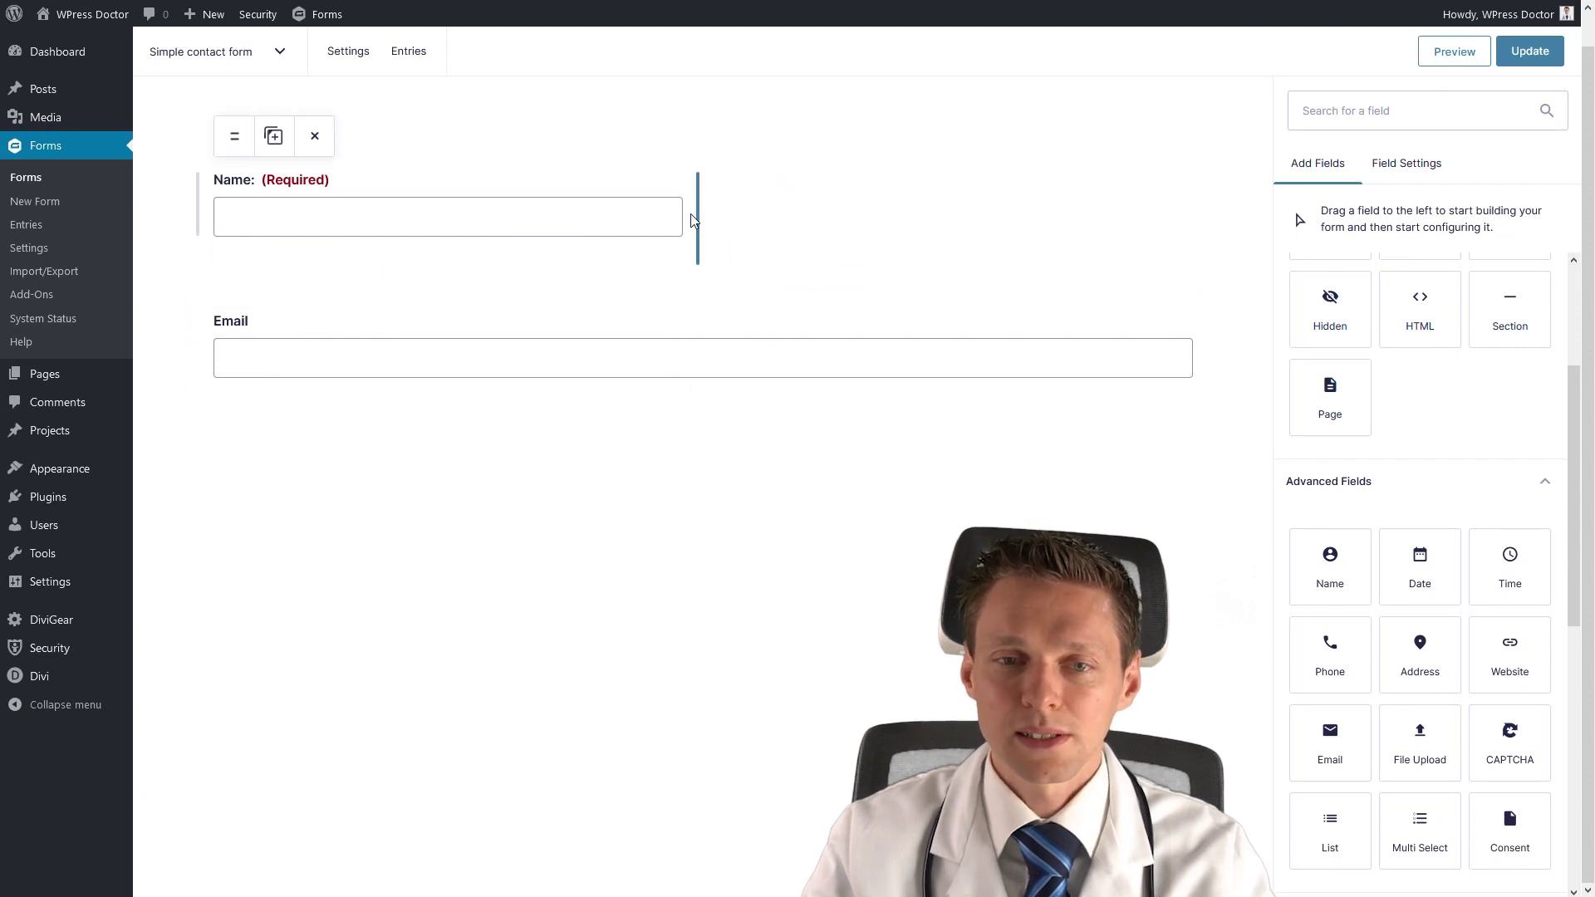
left_click_drag(235, 277, 715, 211)
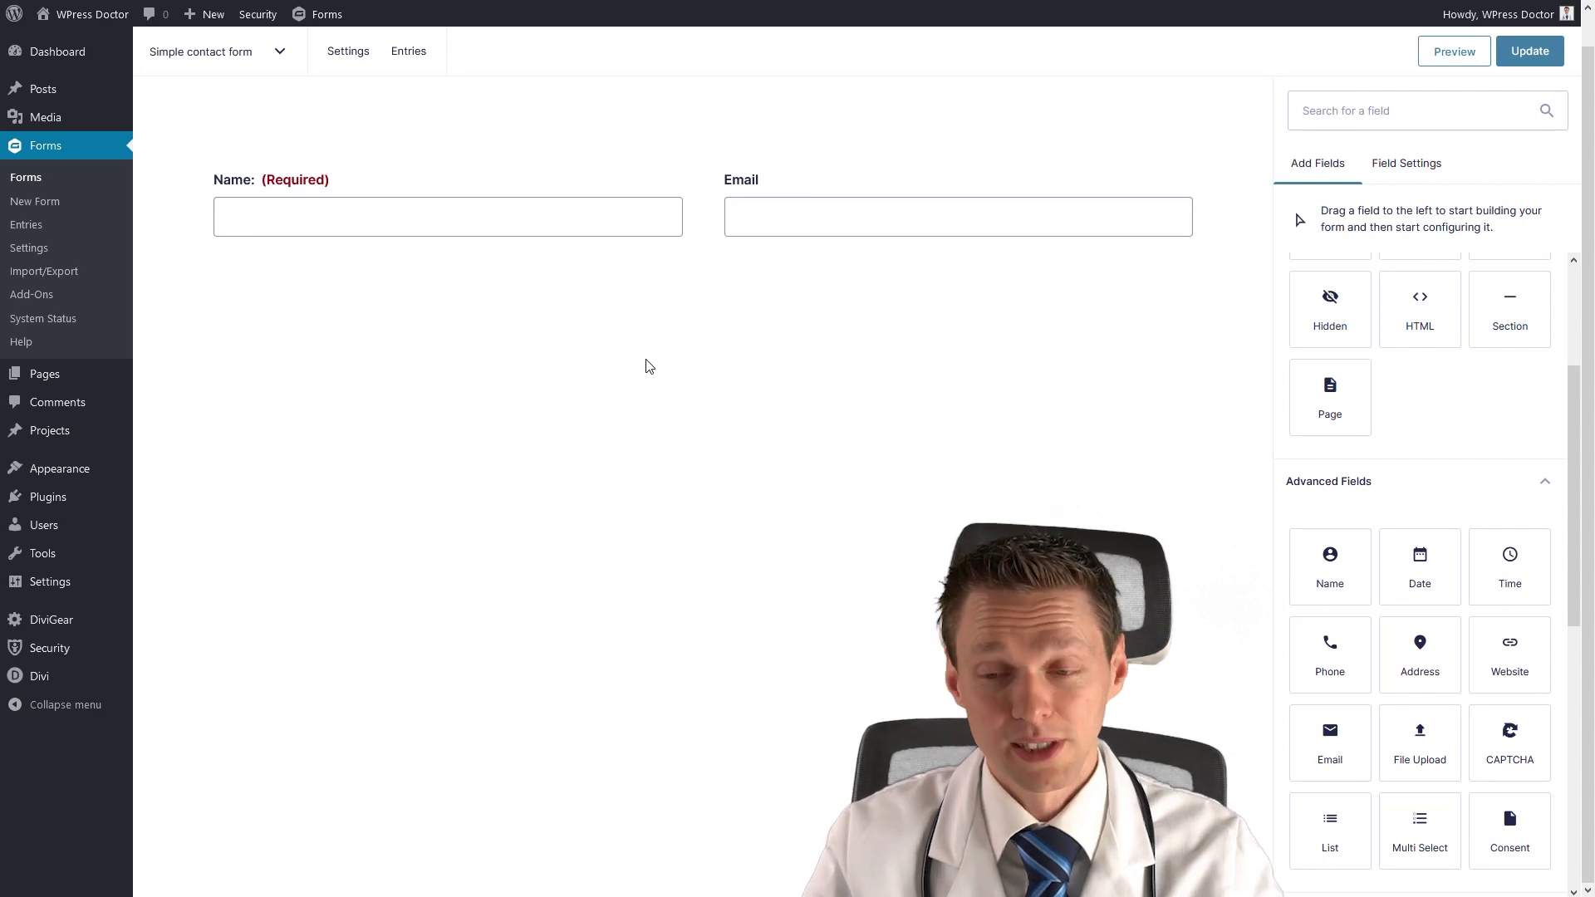
Relabel the Email field 'Email:' and mark it Required.
left_click(897, 175)
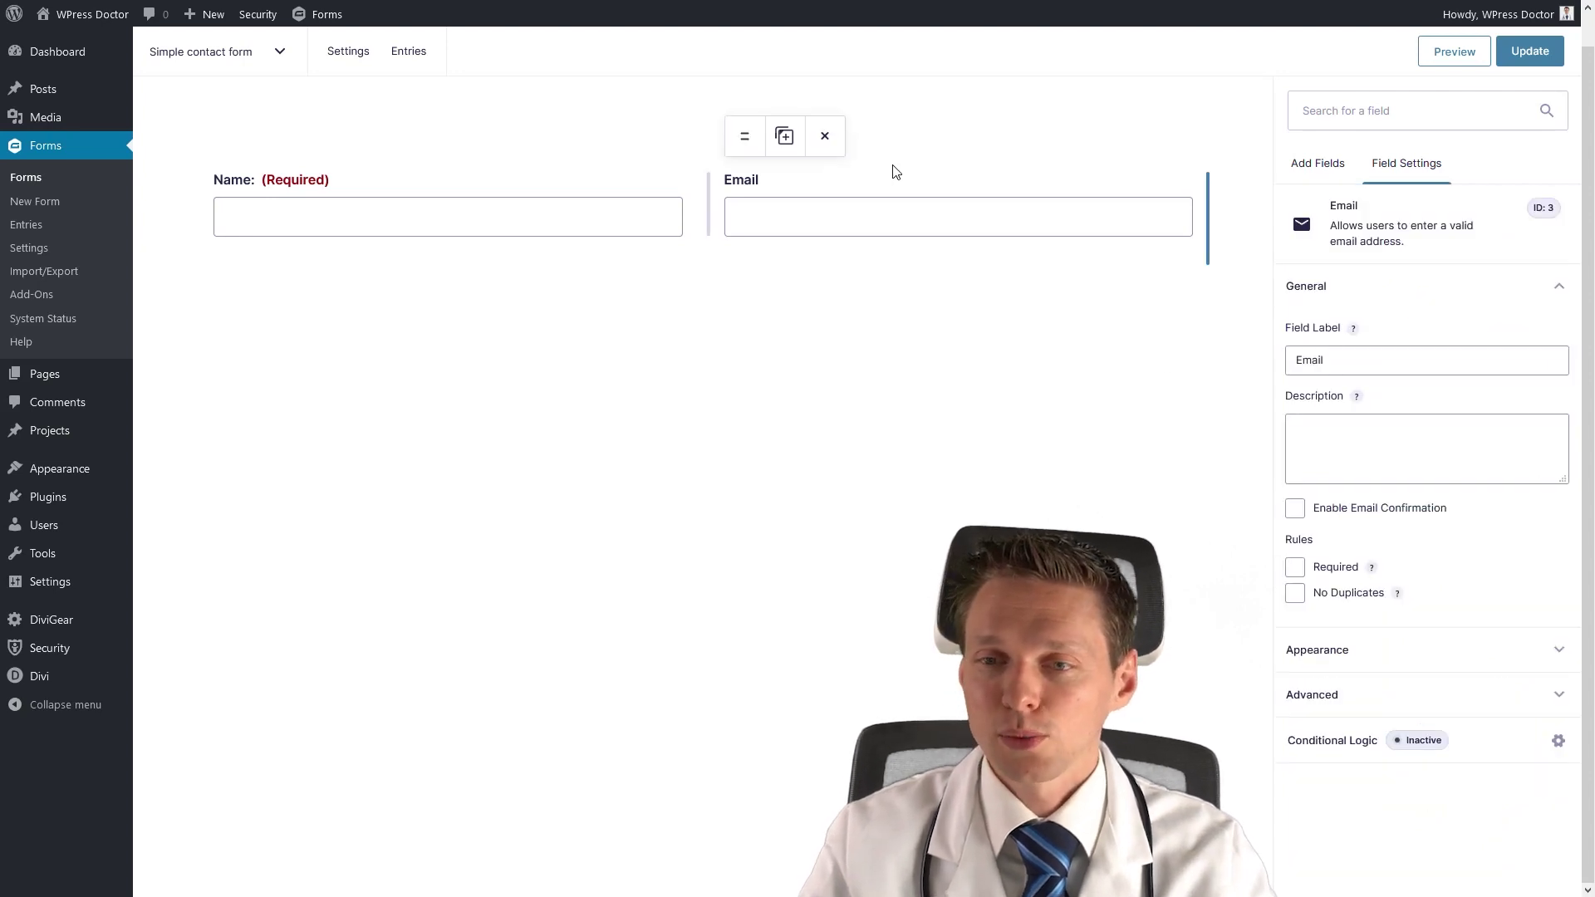
left_click(1344, 357)
type(":")
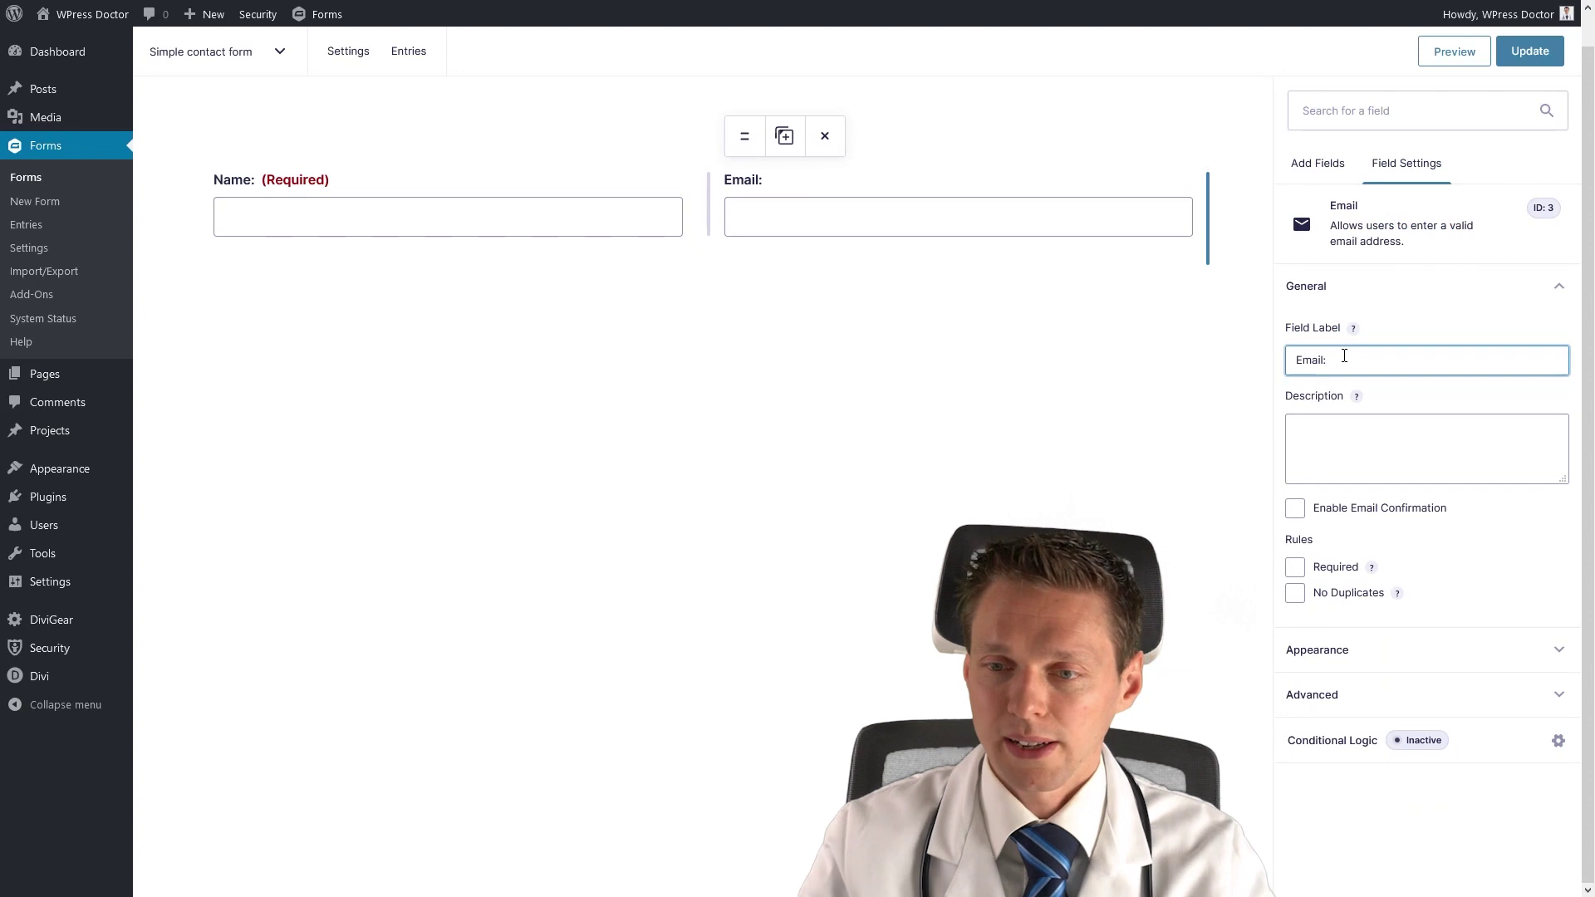
left_click(1295, 567)
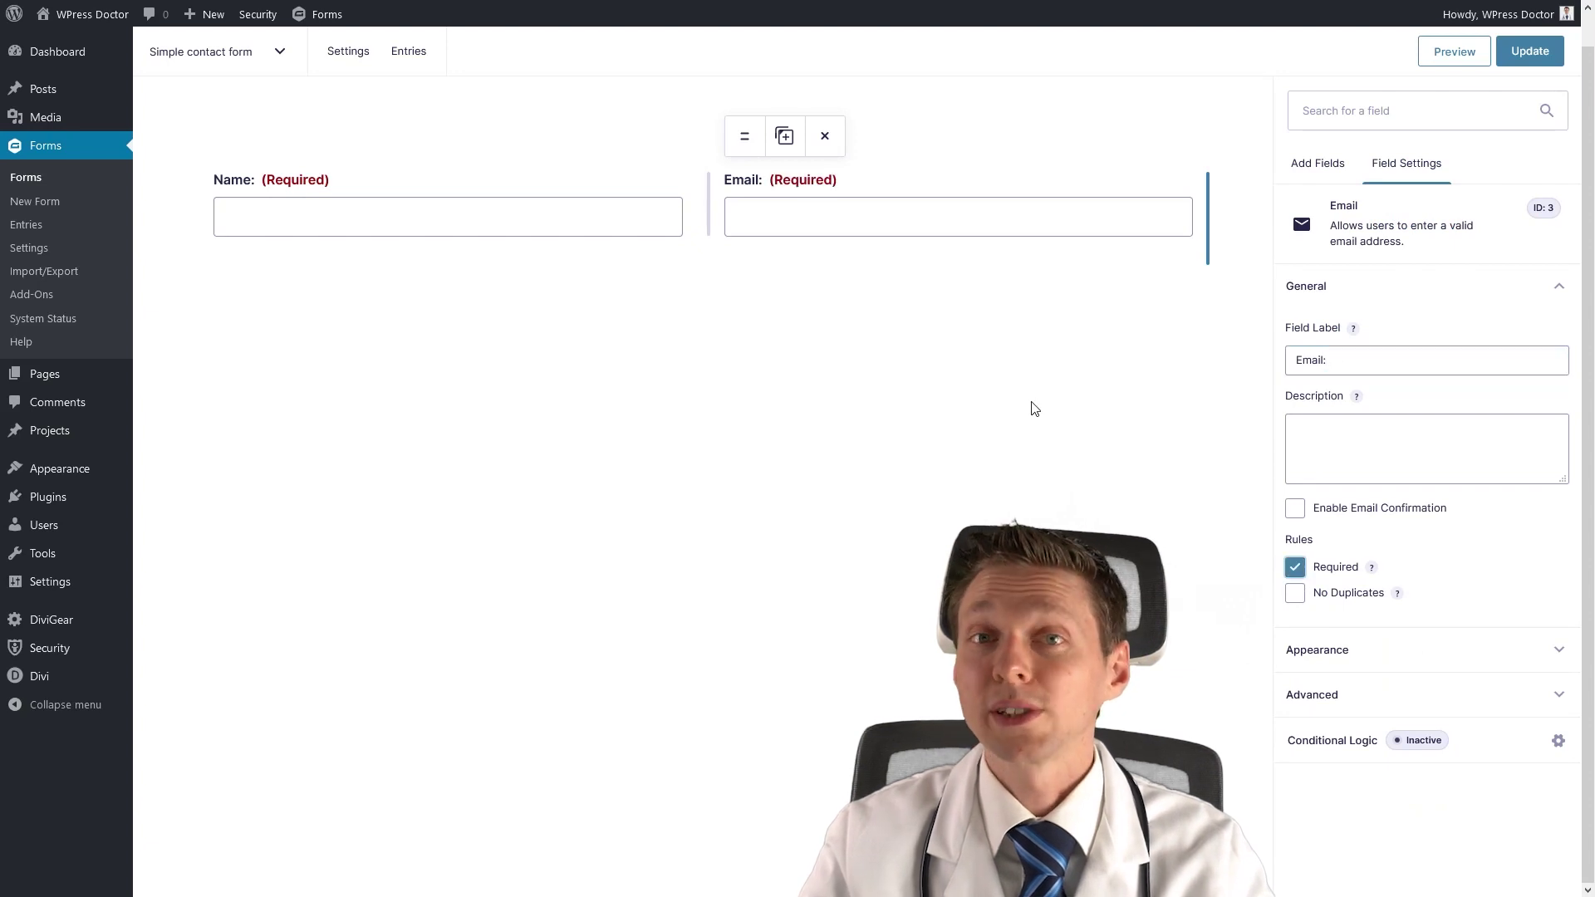
left_click(1329, 166)
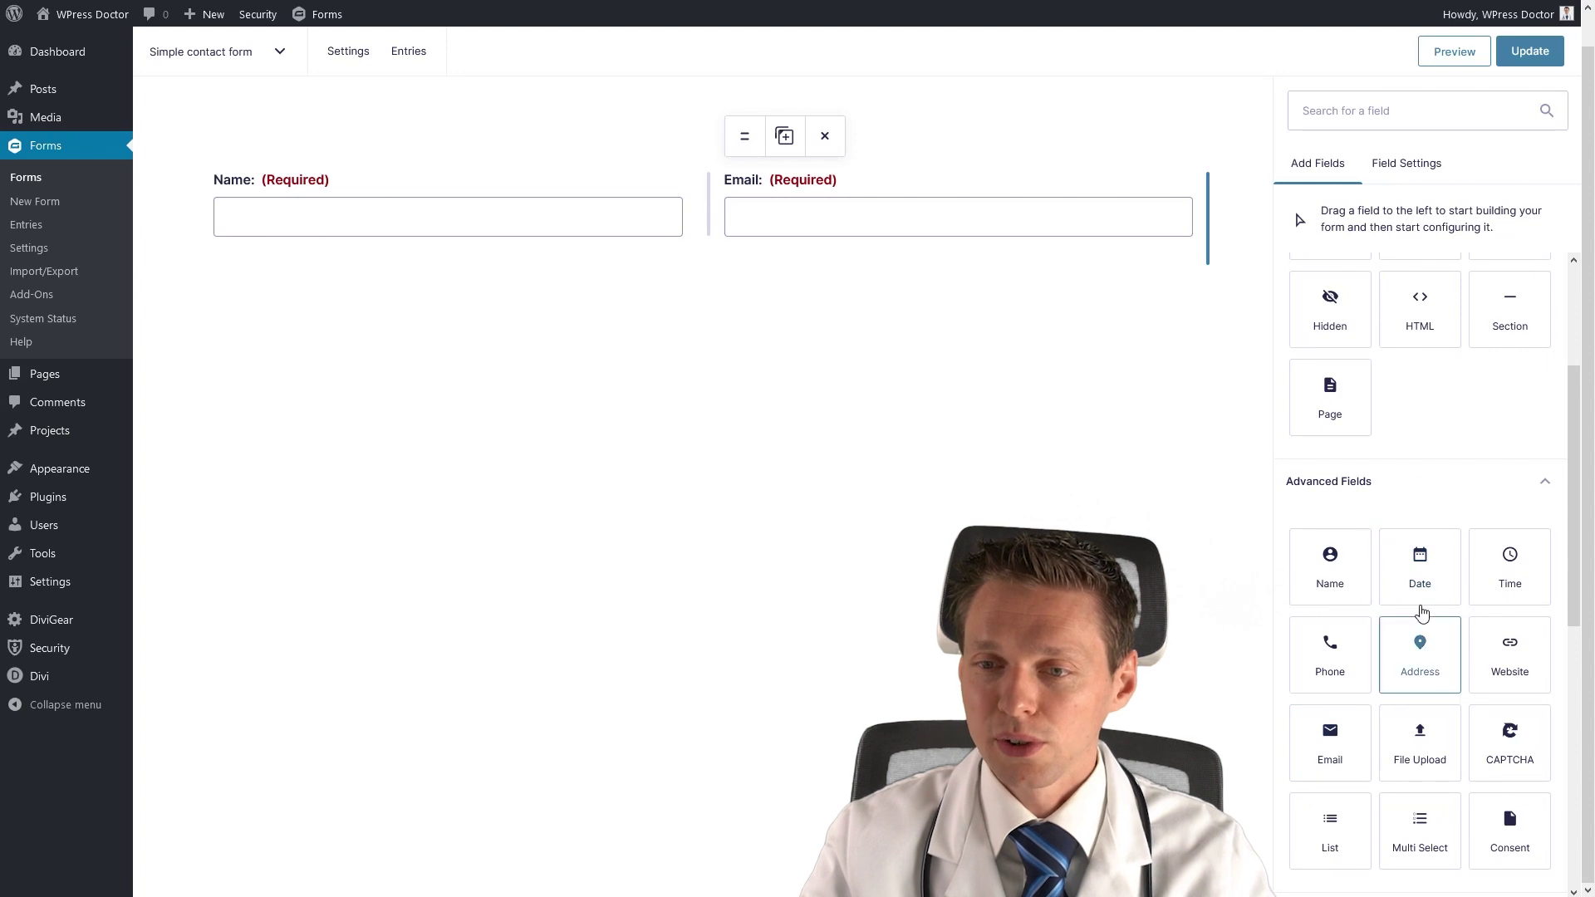
Add a Phone field below Name and Email, leaving it not required.
scroll(1510, 556, "down", 2)
left_click_drag(1334, 498, 420, 324)
left_click(1320, 358)
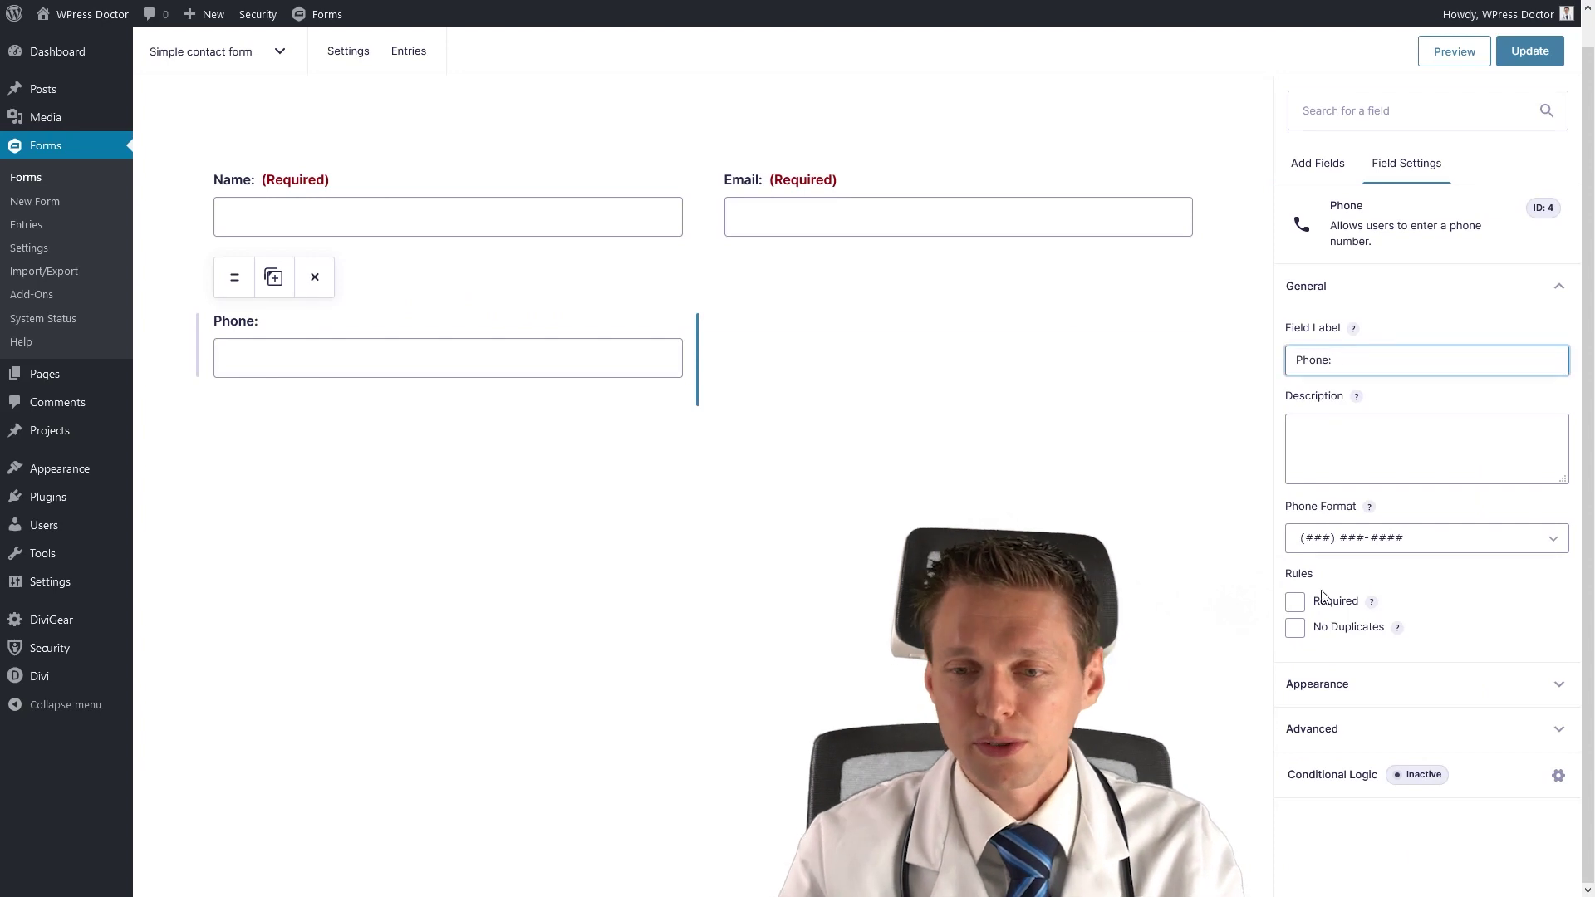
left_click(1296, 602)
left_click(1301, 604)
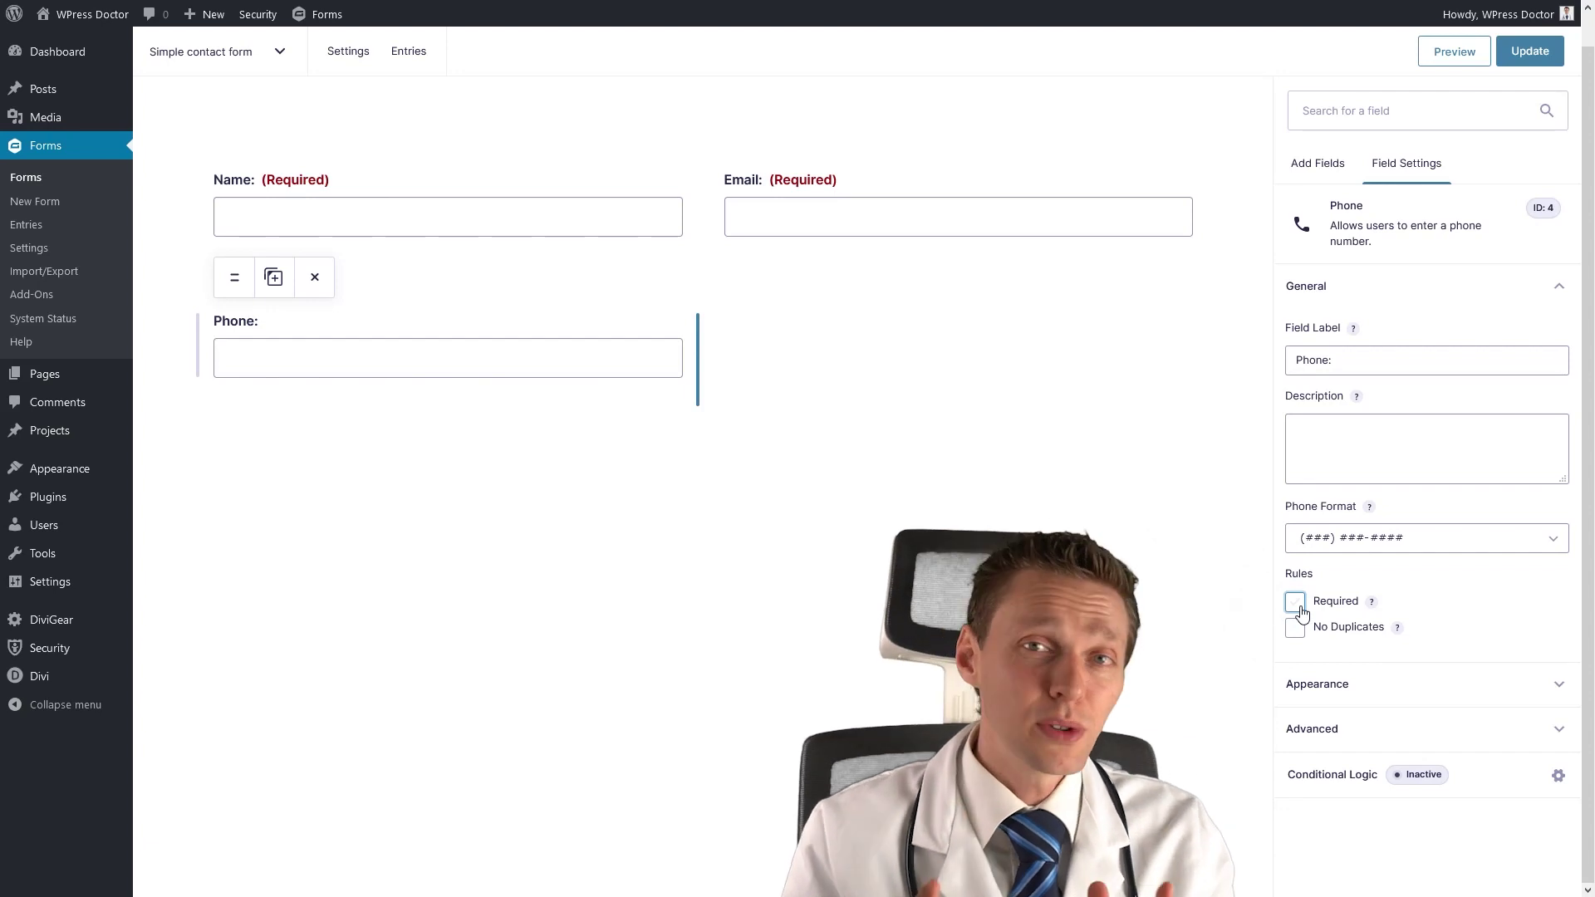
left_click(1317, 164)
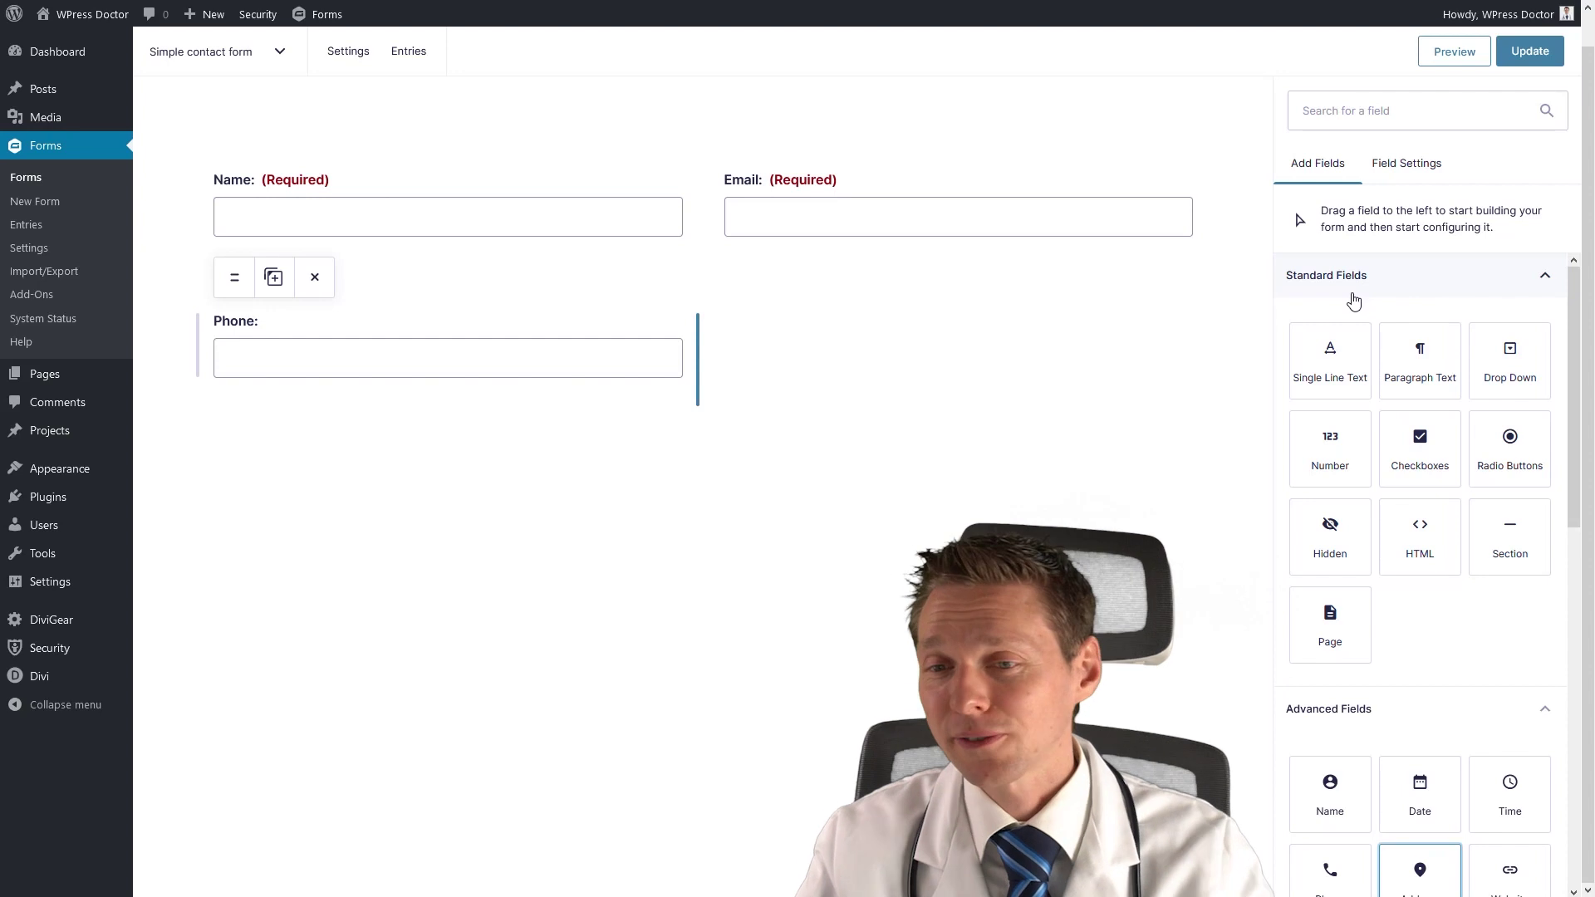
Add a Paragraph Text field below Phone labelled 'What is your question?'.
left_click_drag(1422, 365, 506, 444)
left_click_drag(1341, 361, 1268, 375)
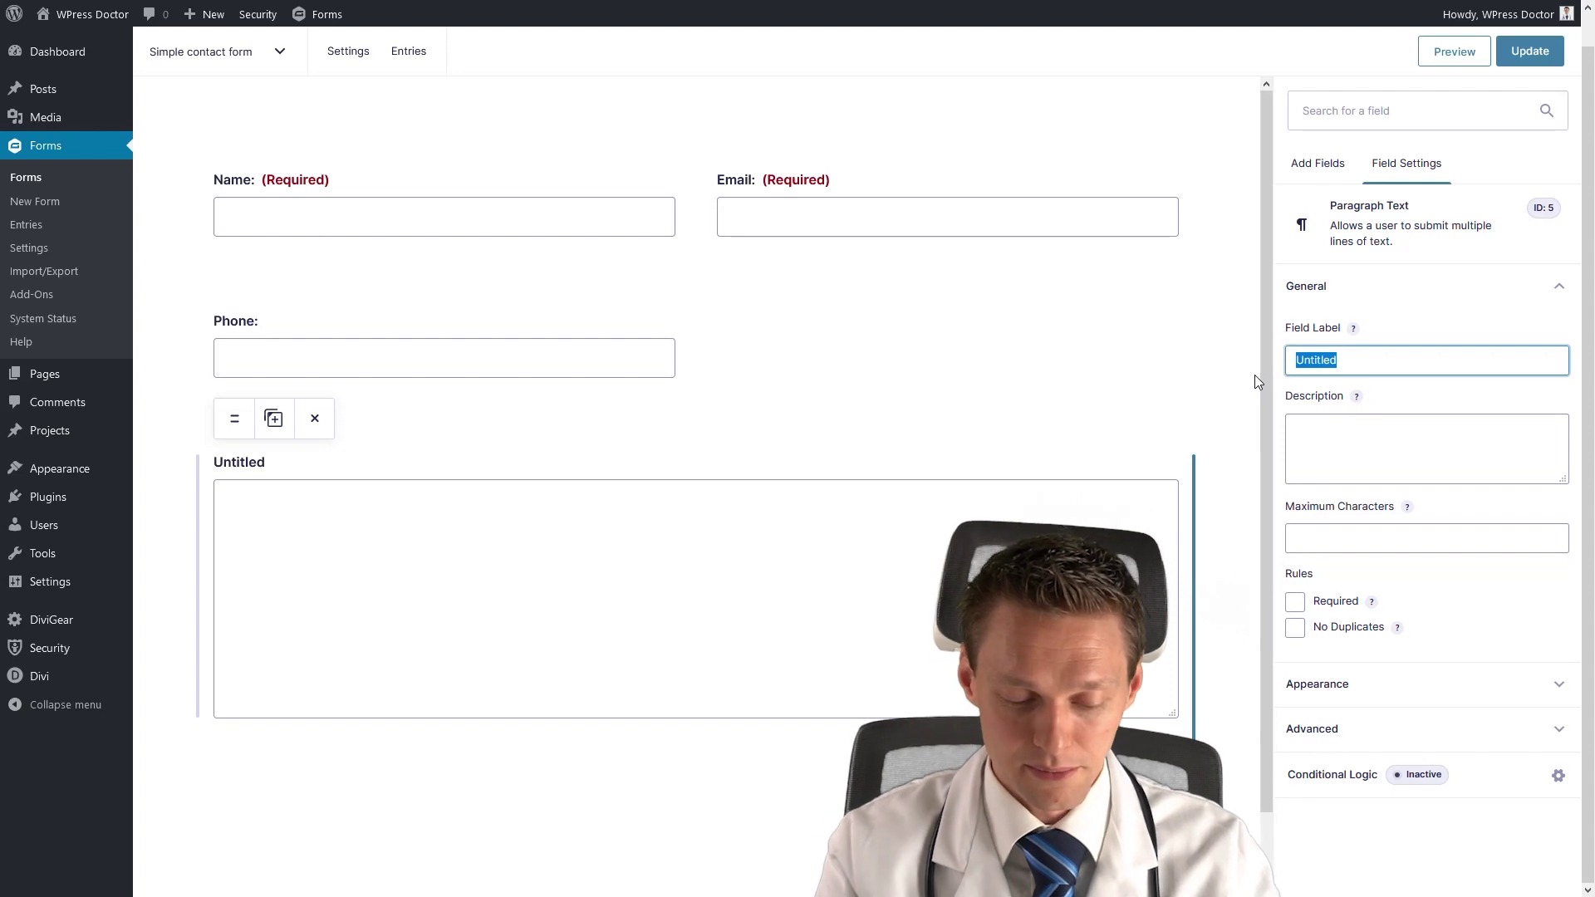
type("What is you")
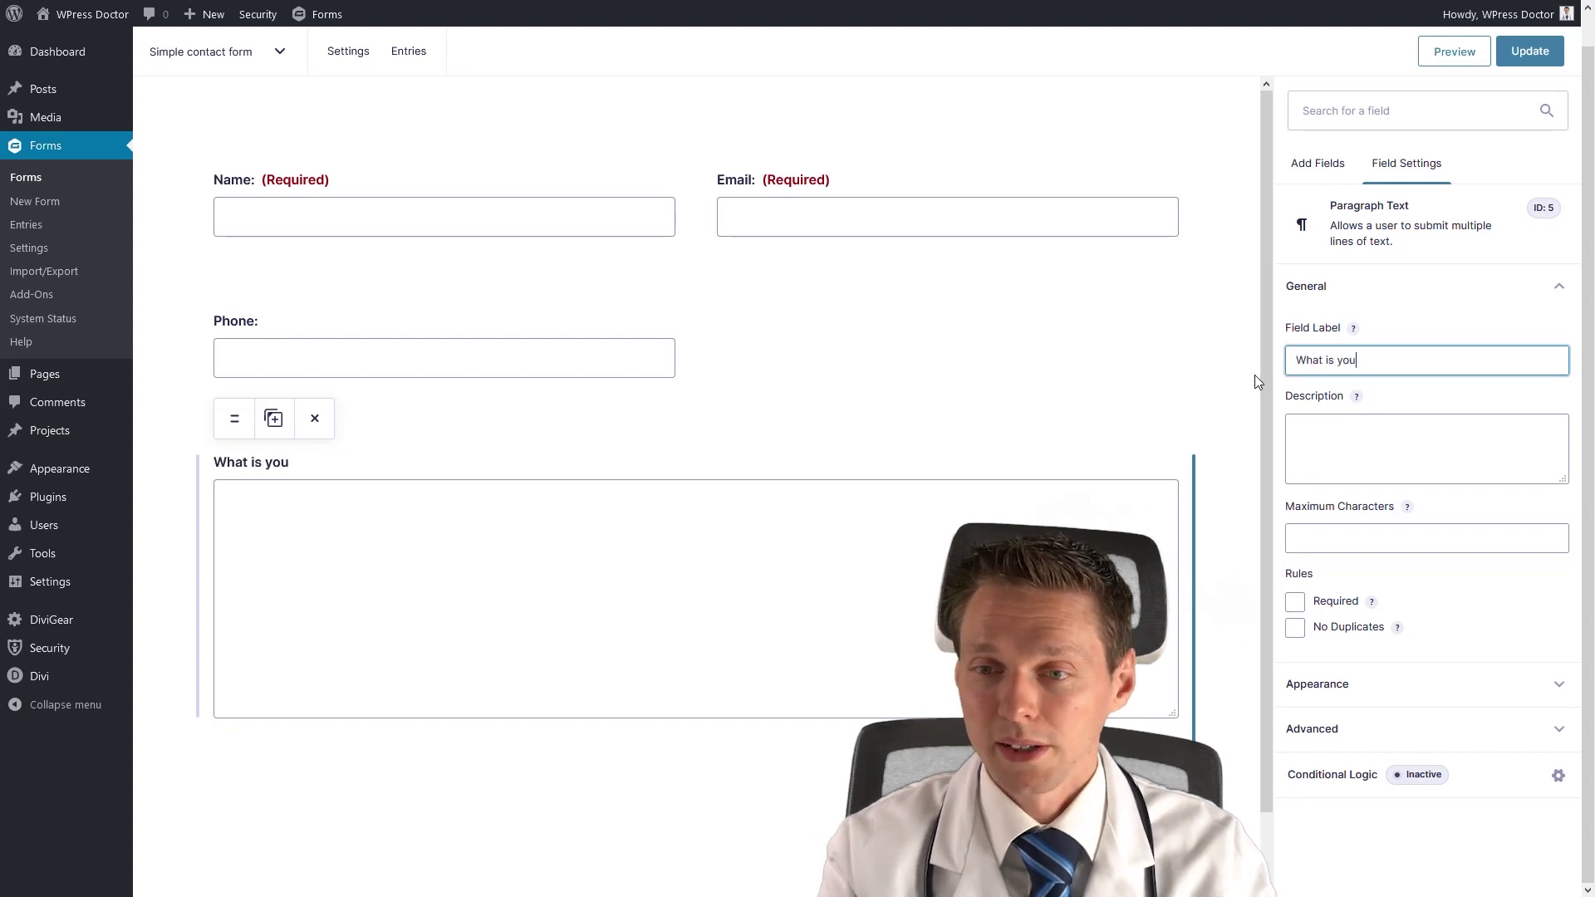
type("r question?")
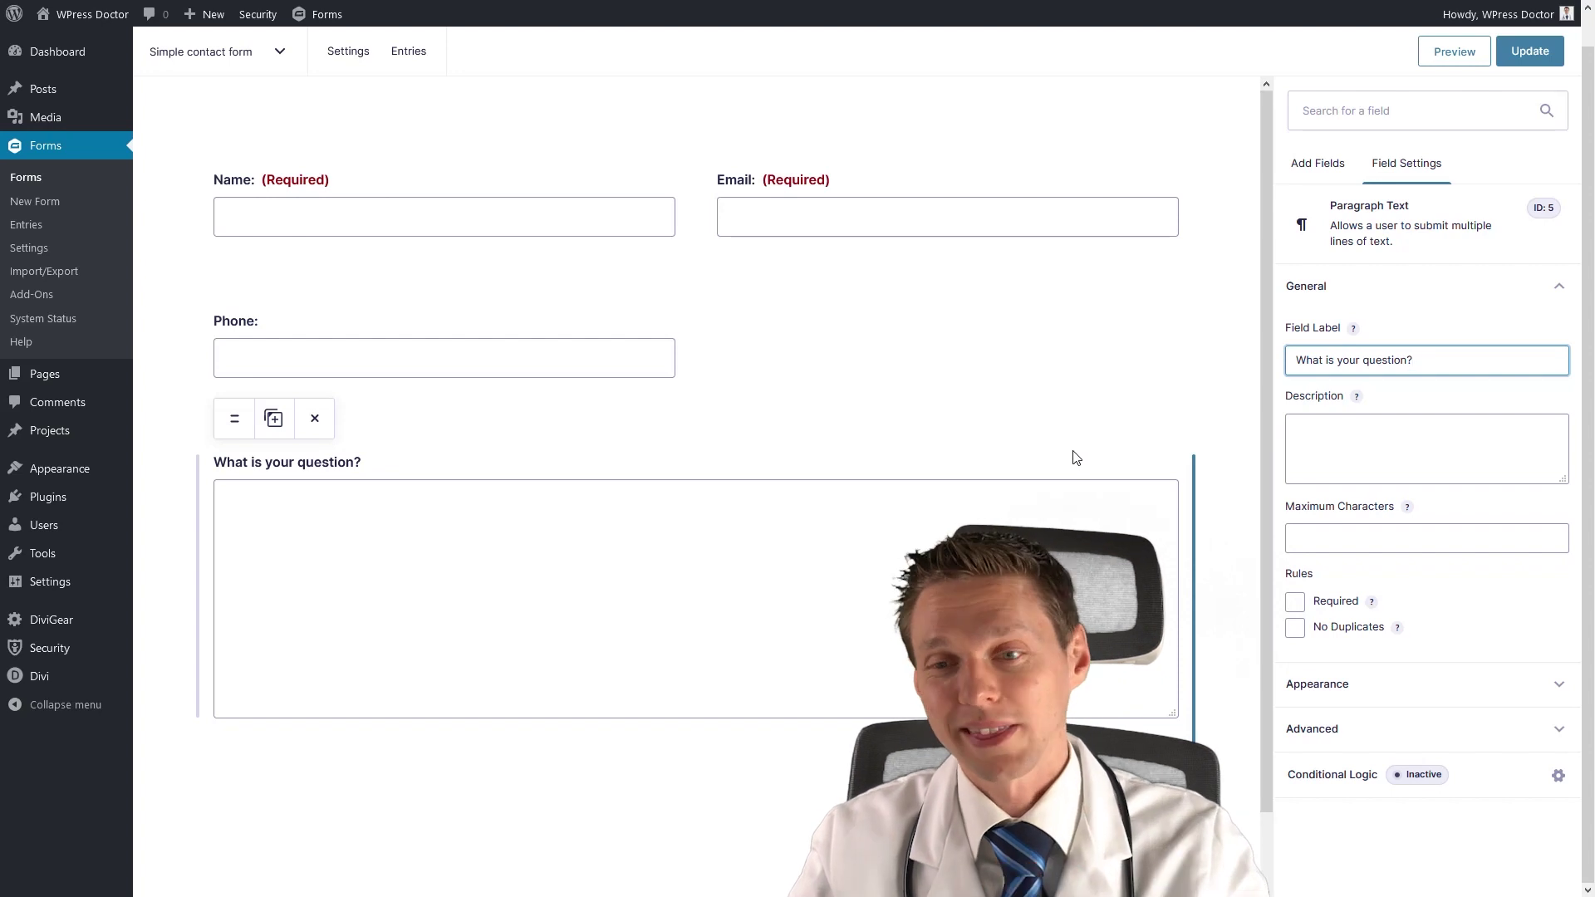
left_click(742, 396)
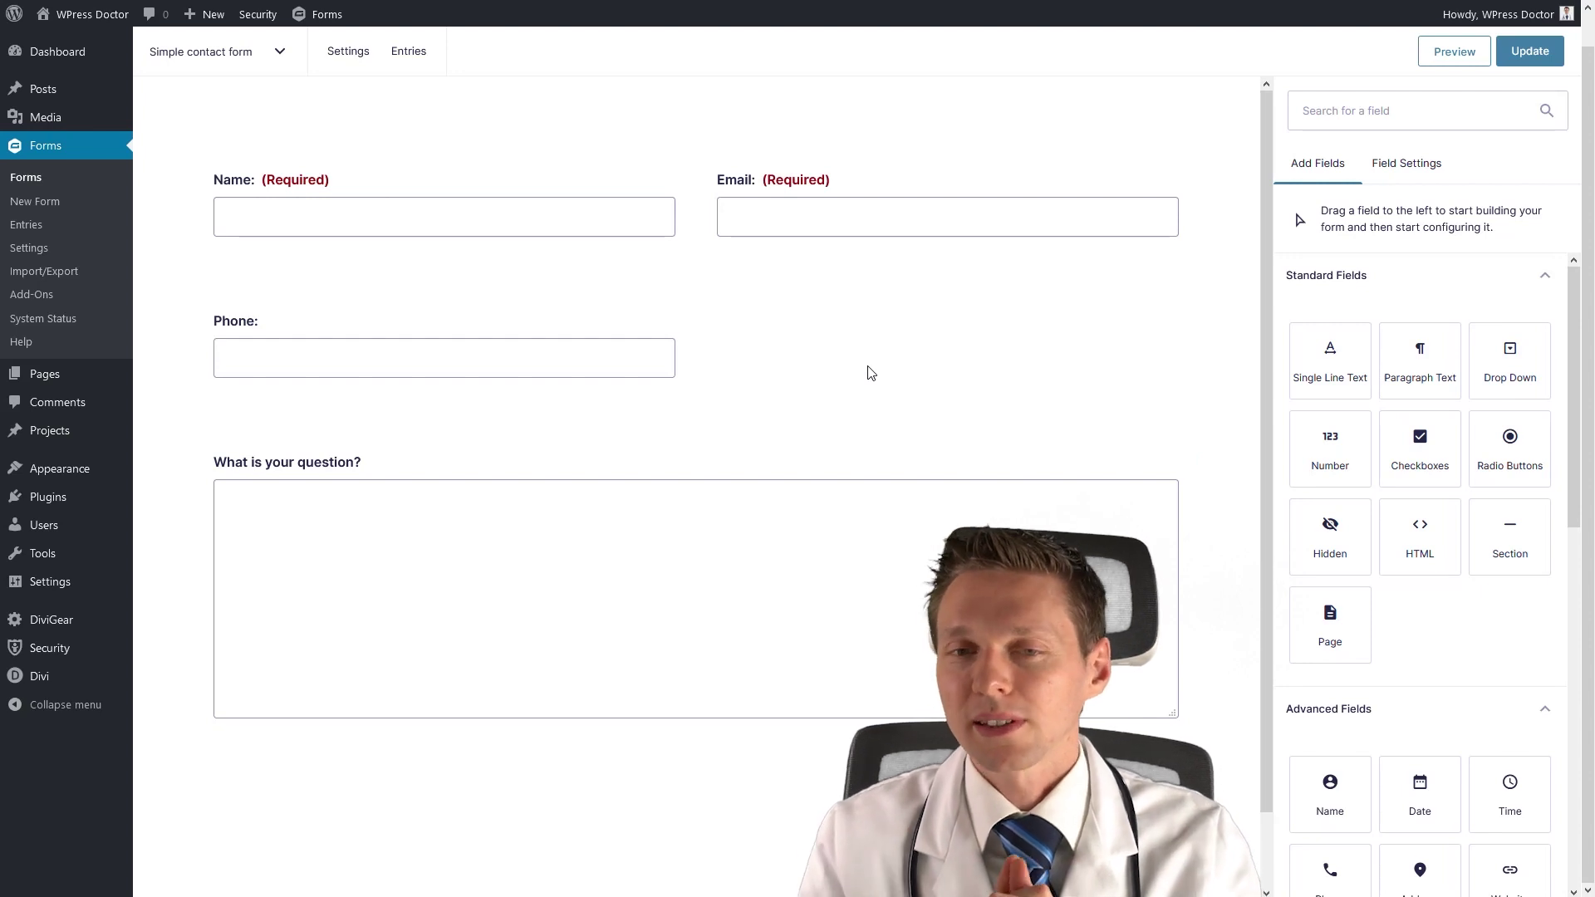
Narrow Name and Email, move Phone into their row, and save with Update.
mouse_move(589, 228)
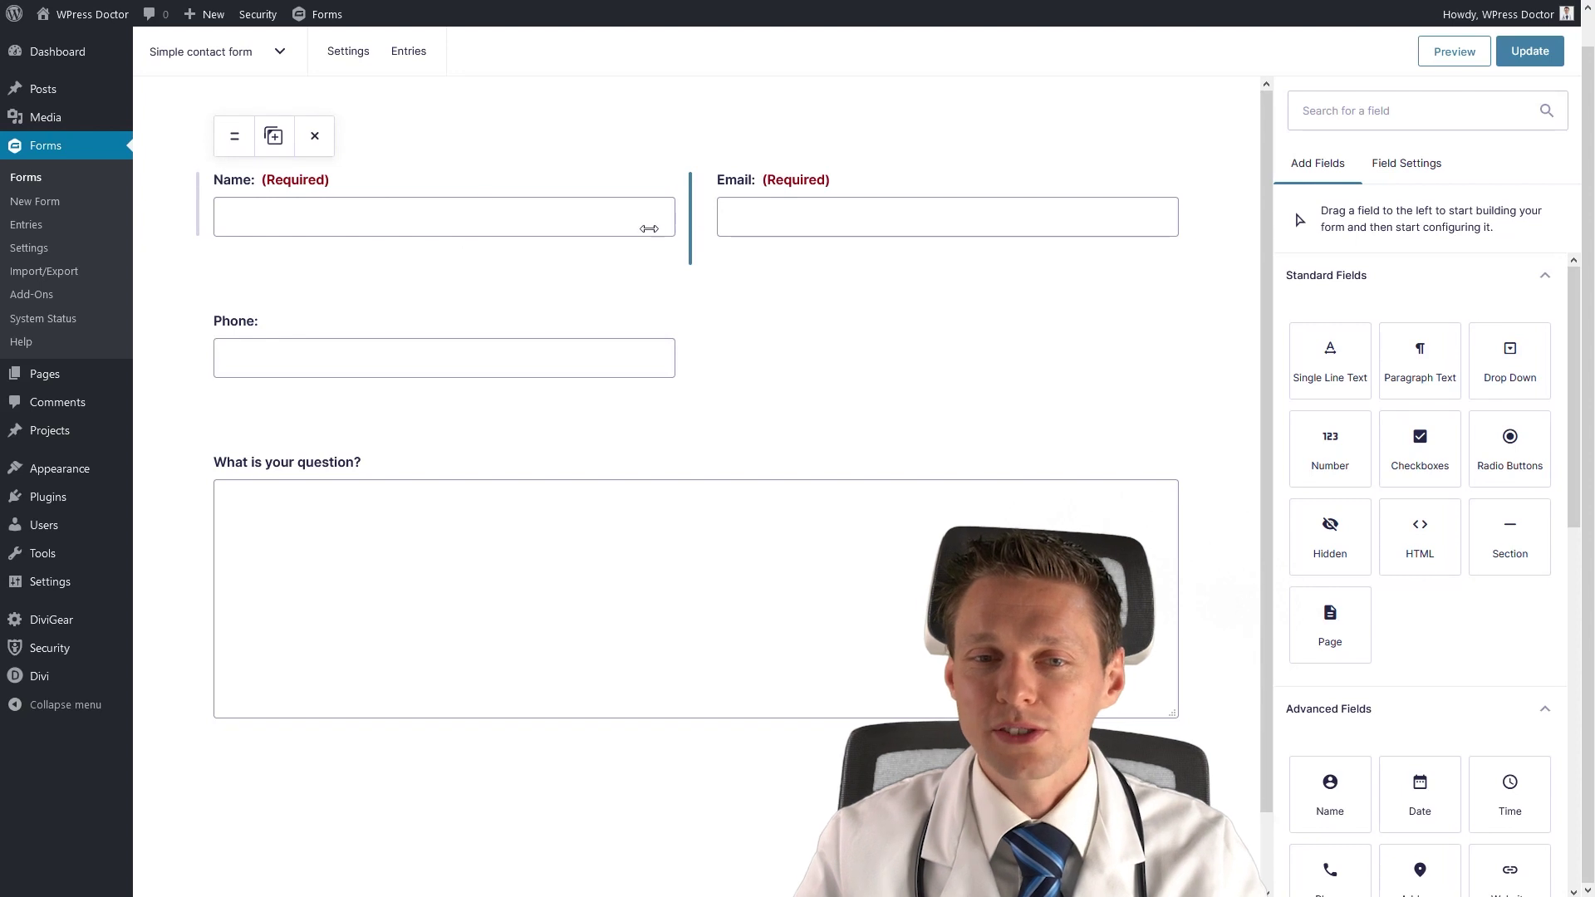
left_click_drag(678, 227, 457, 228)
mouse_move(1195, 243)
left_click_drag(1194, 240, 773, 241)
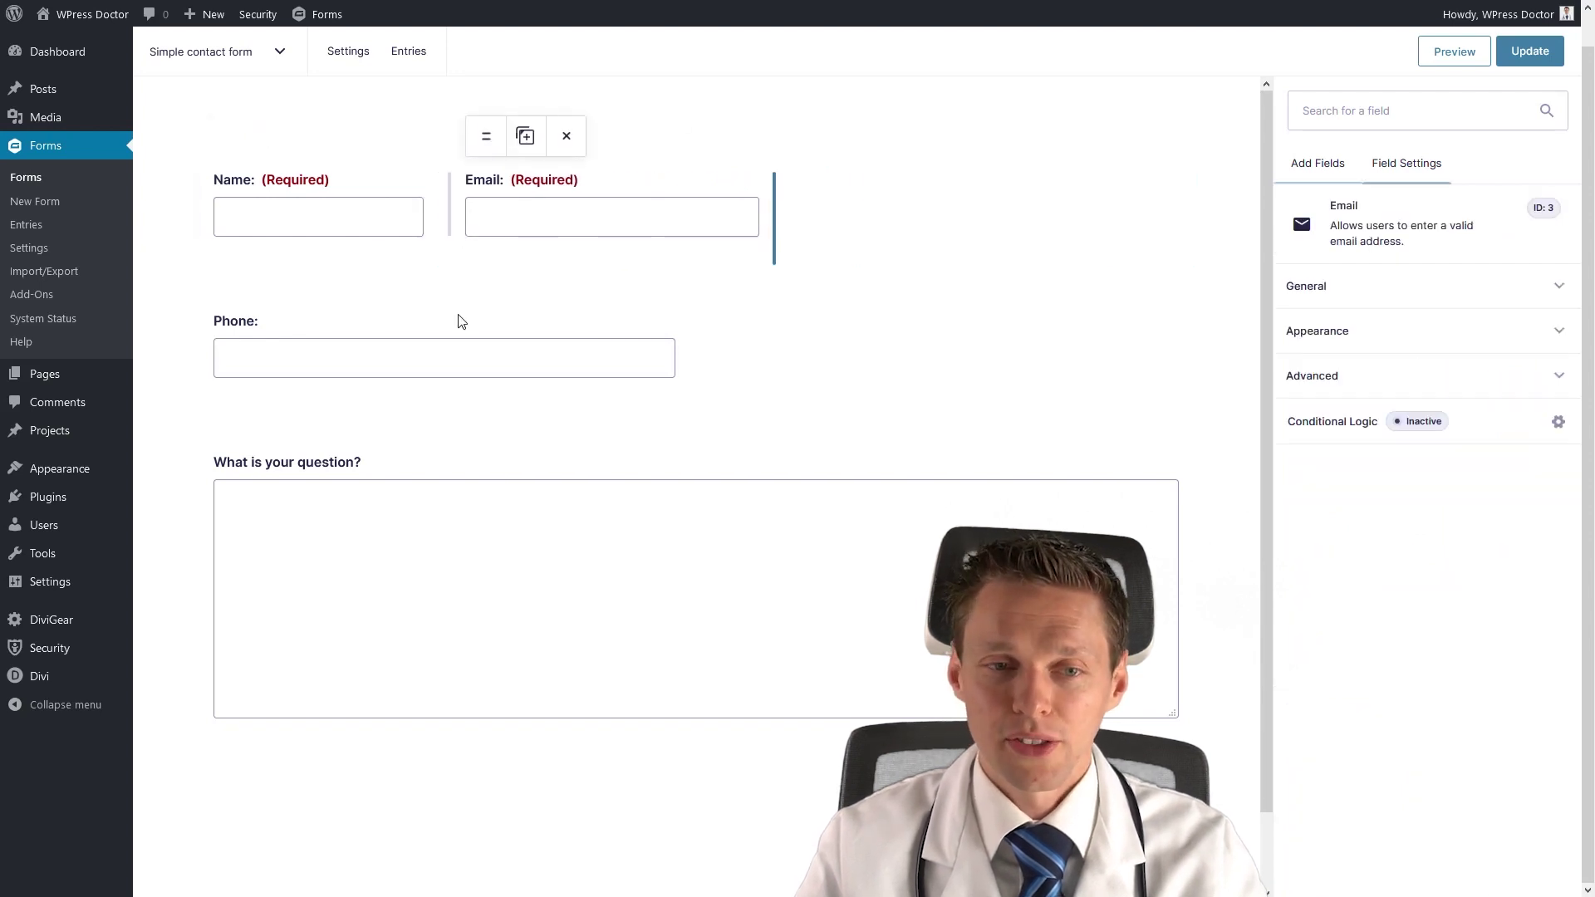
left_click_drag(233, 287, 839, 216)
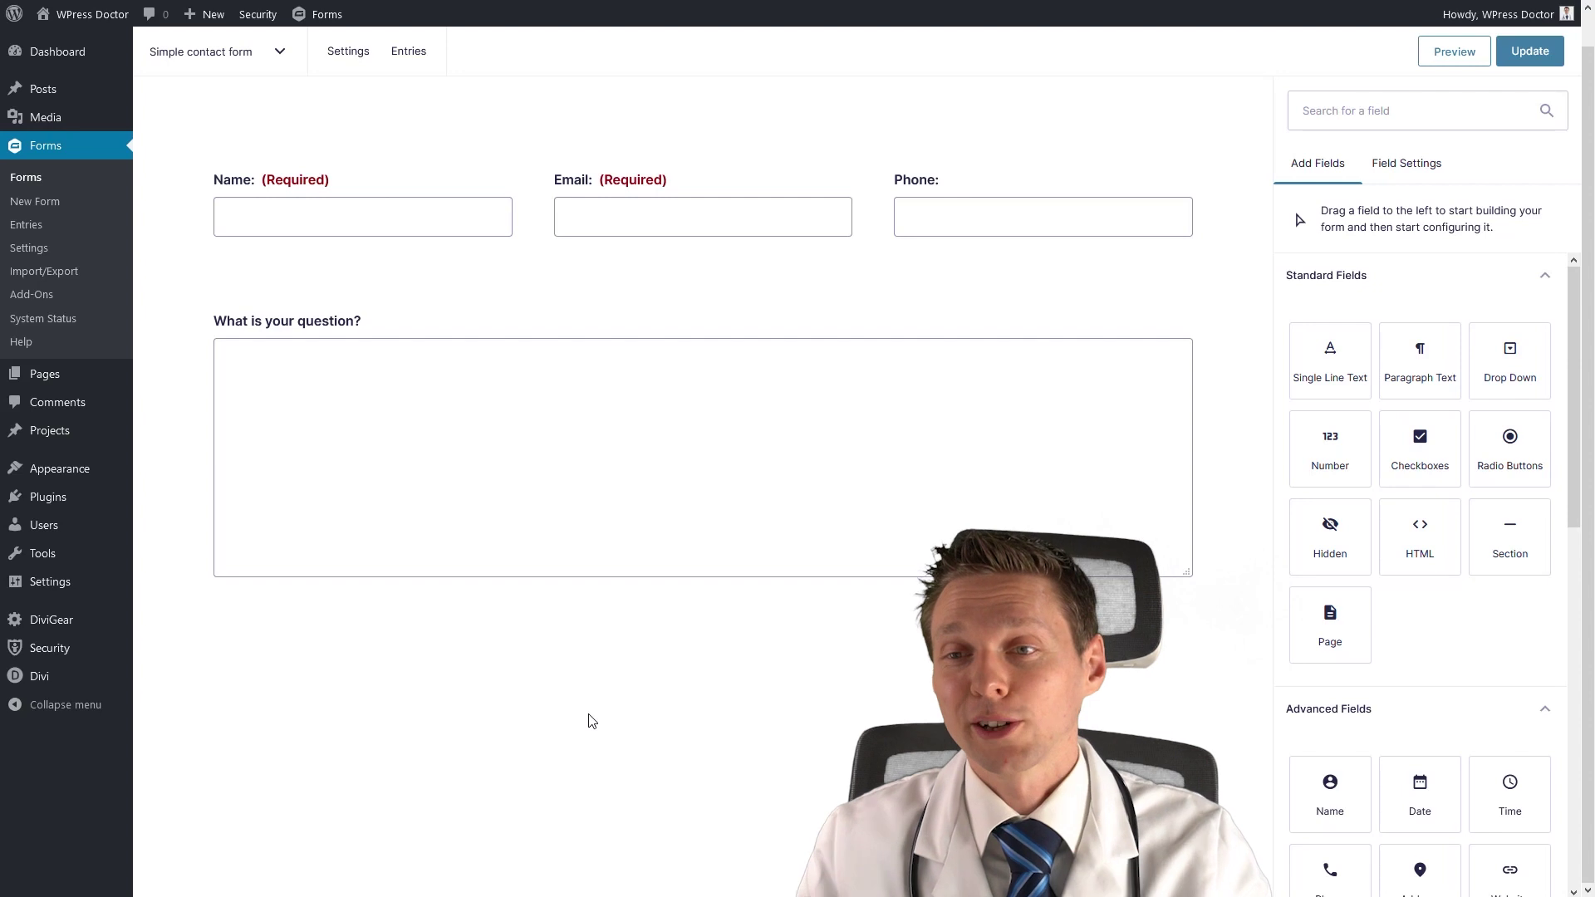
left_click(1529, 52)
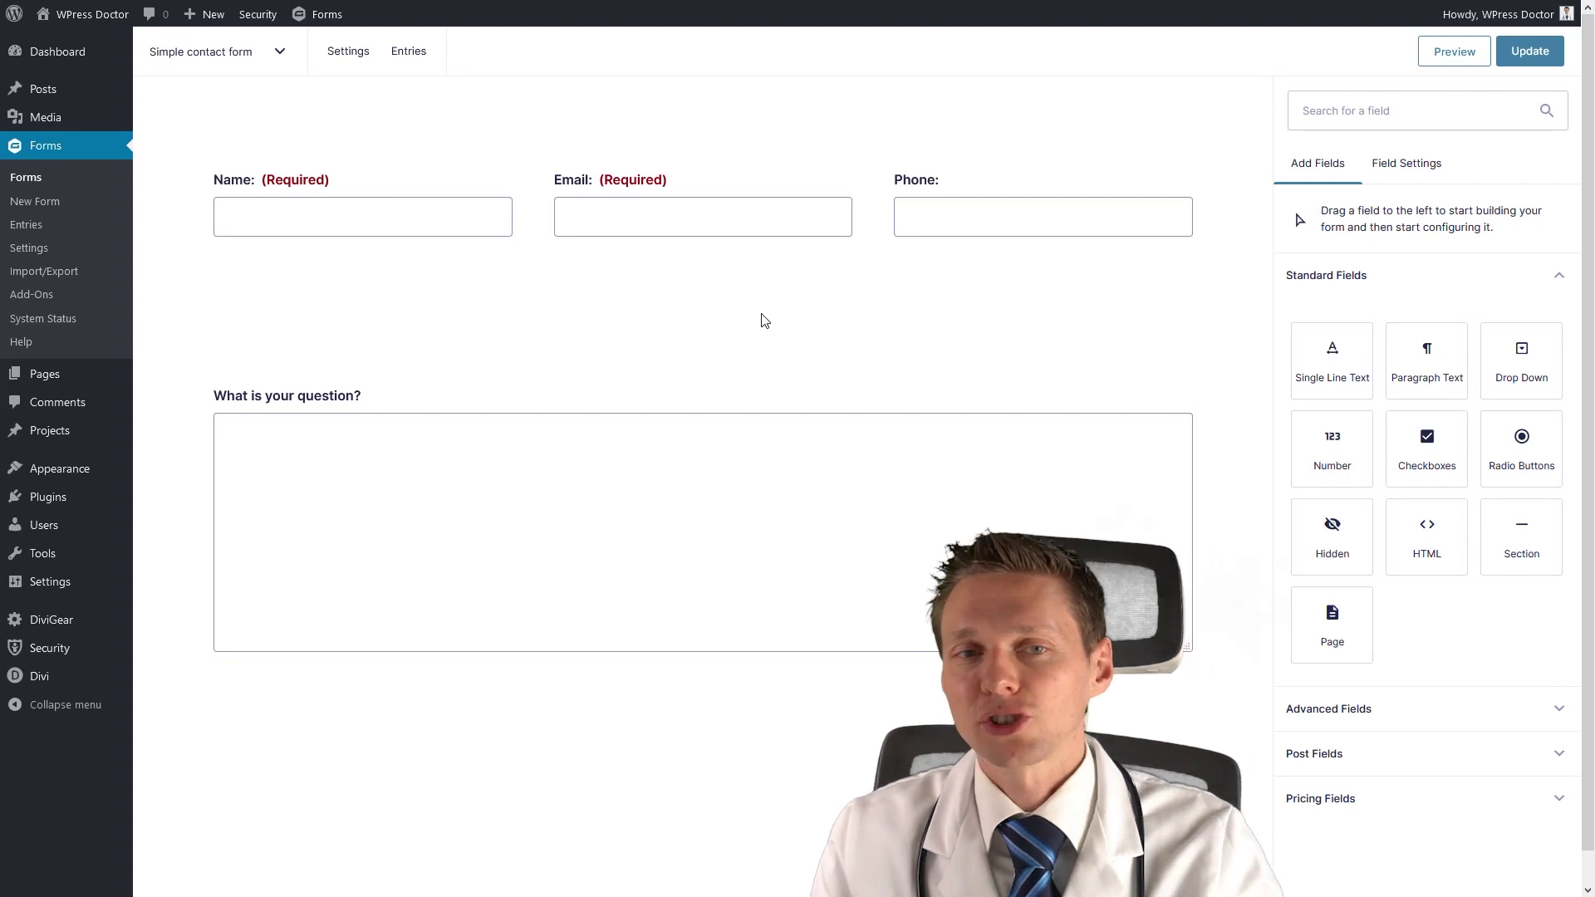
Return to the Gravity Forms forms list, where Simple contact form shows ID 7.
left_click(29, 183)
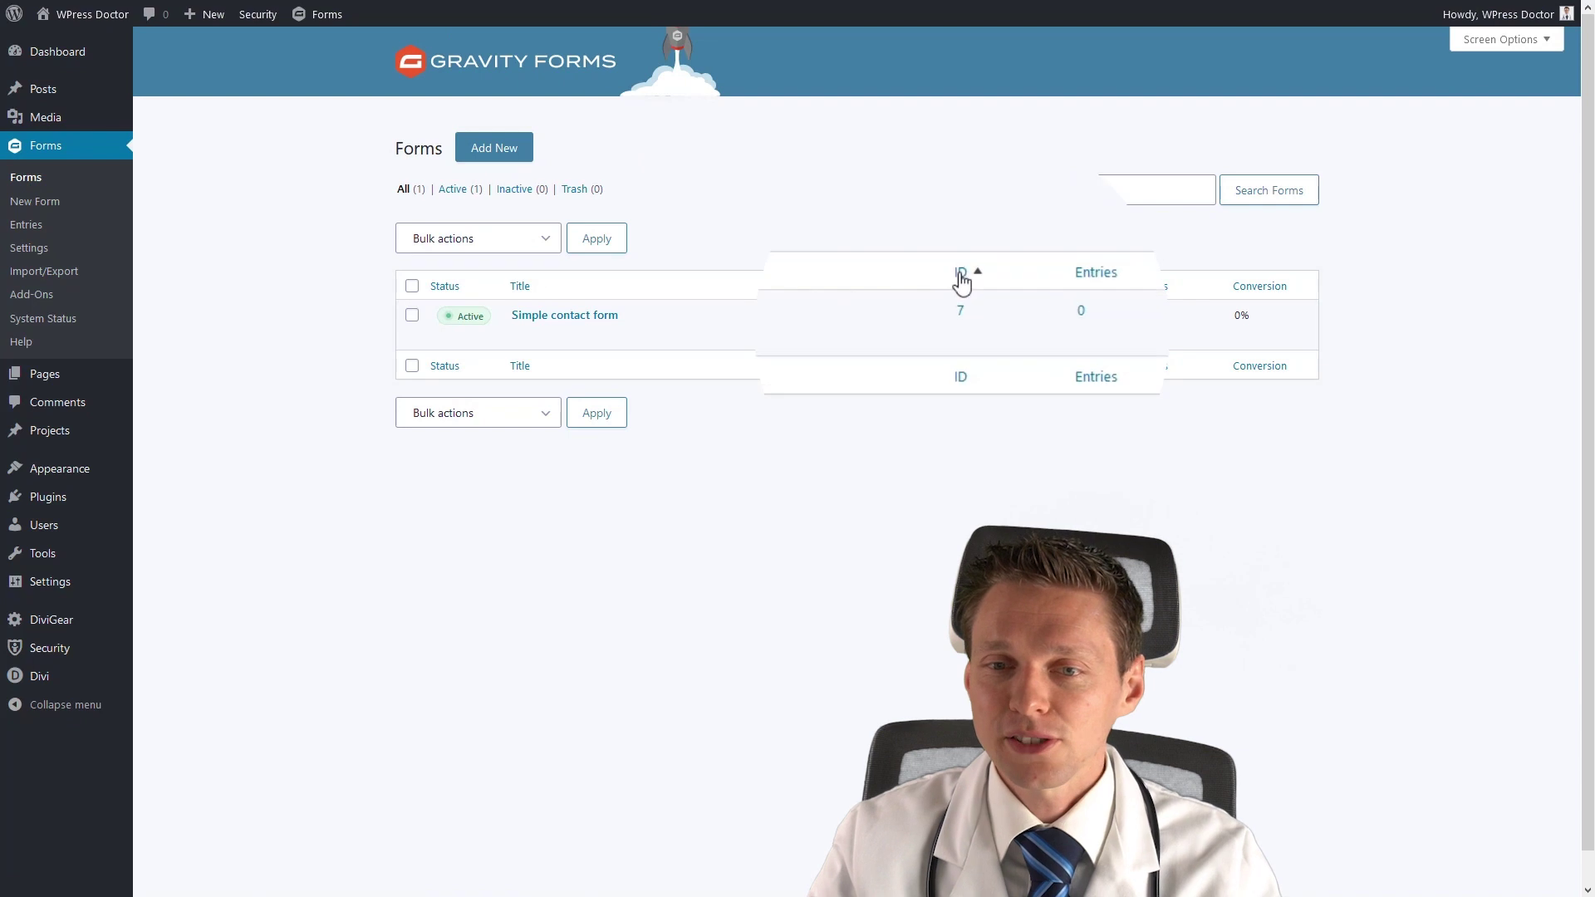
mouse_move(956, 321)
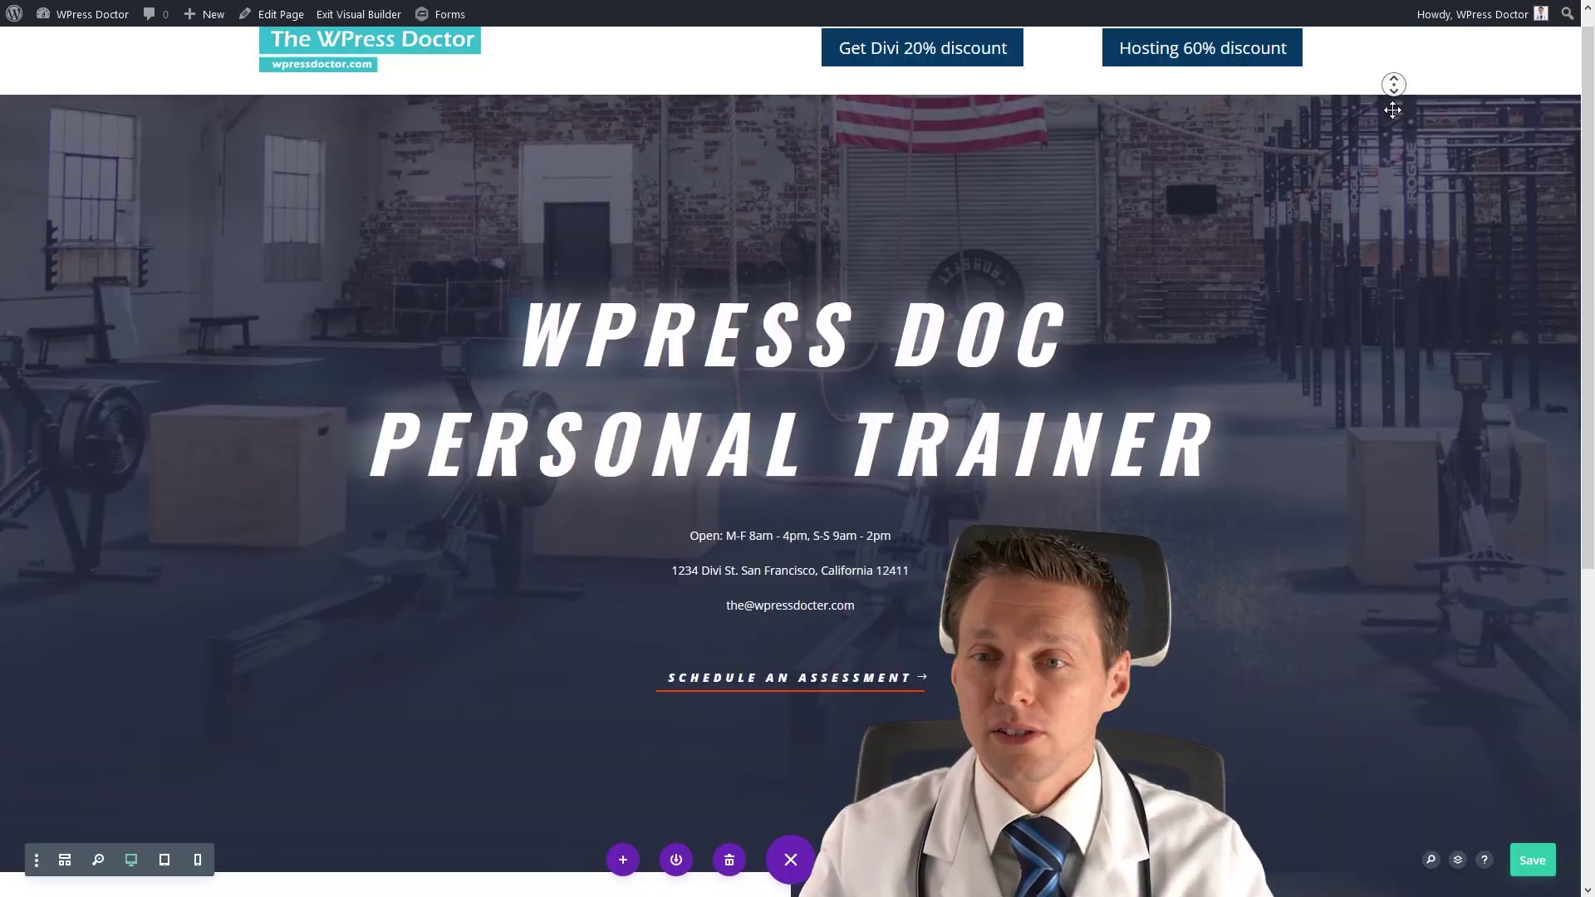
Insert a Text module beneath the Send a Message heading on the contact page.
scroll(1392, 110, "down", 4)
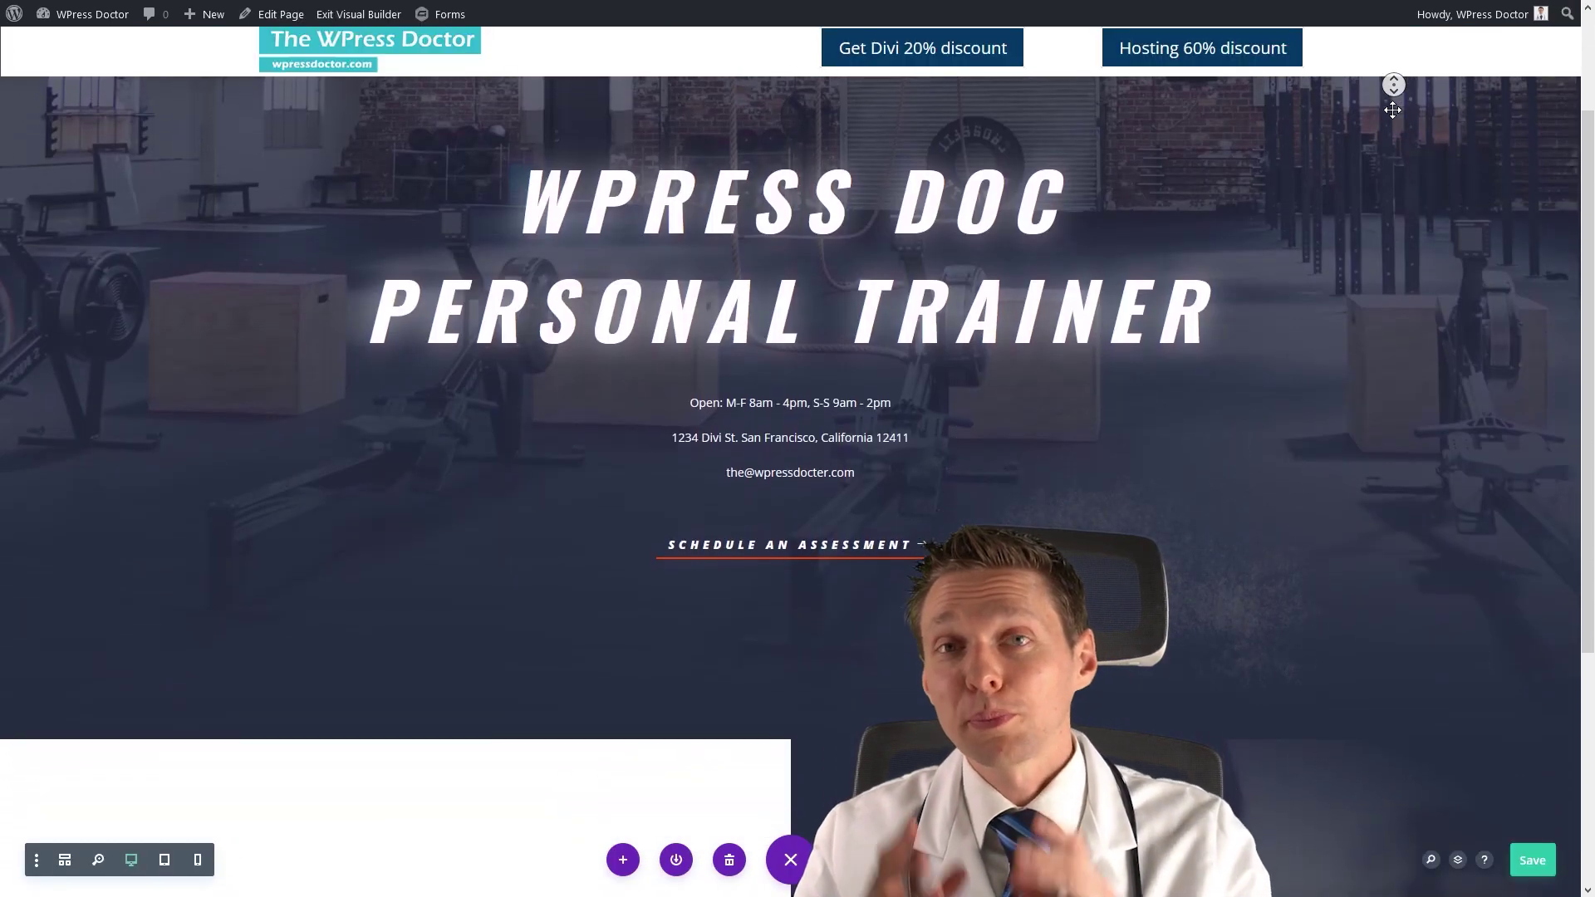
scroll(1393, 110, "down", 3)
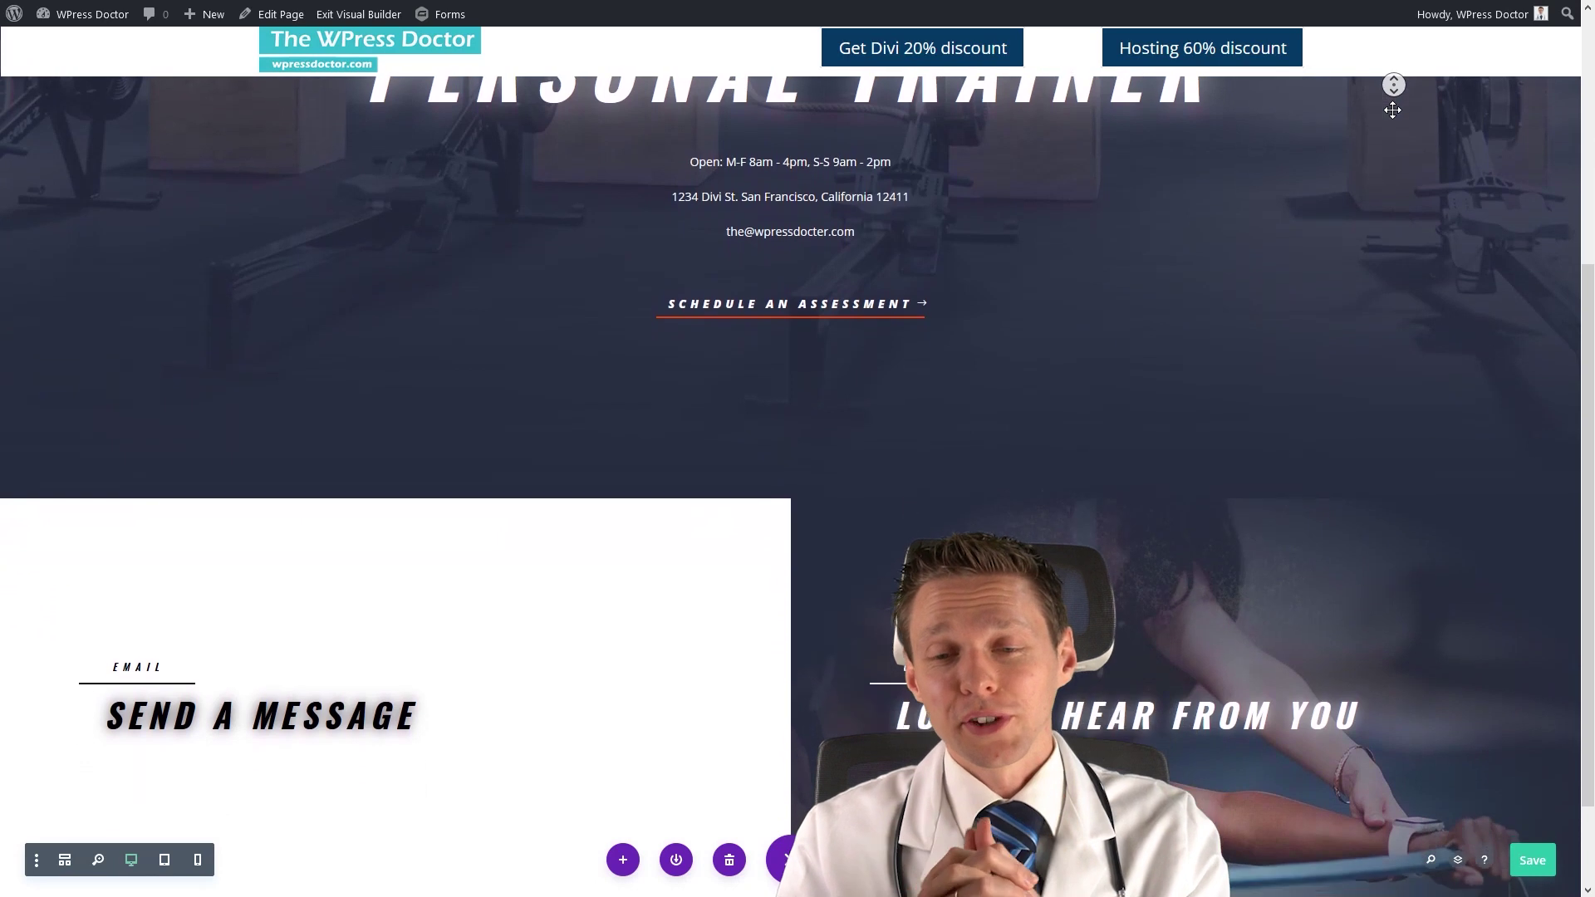
scroll(1392, 110, "down", 1)
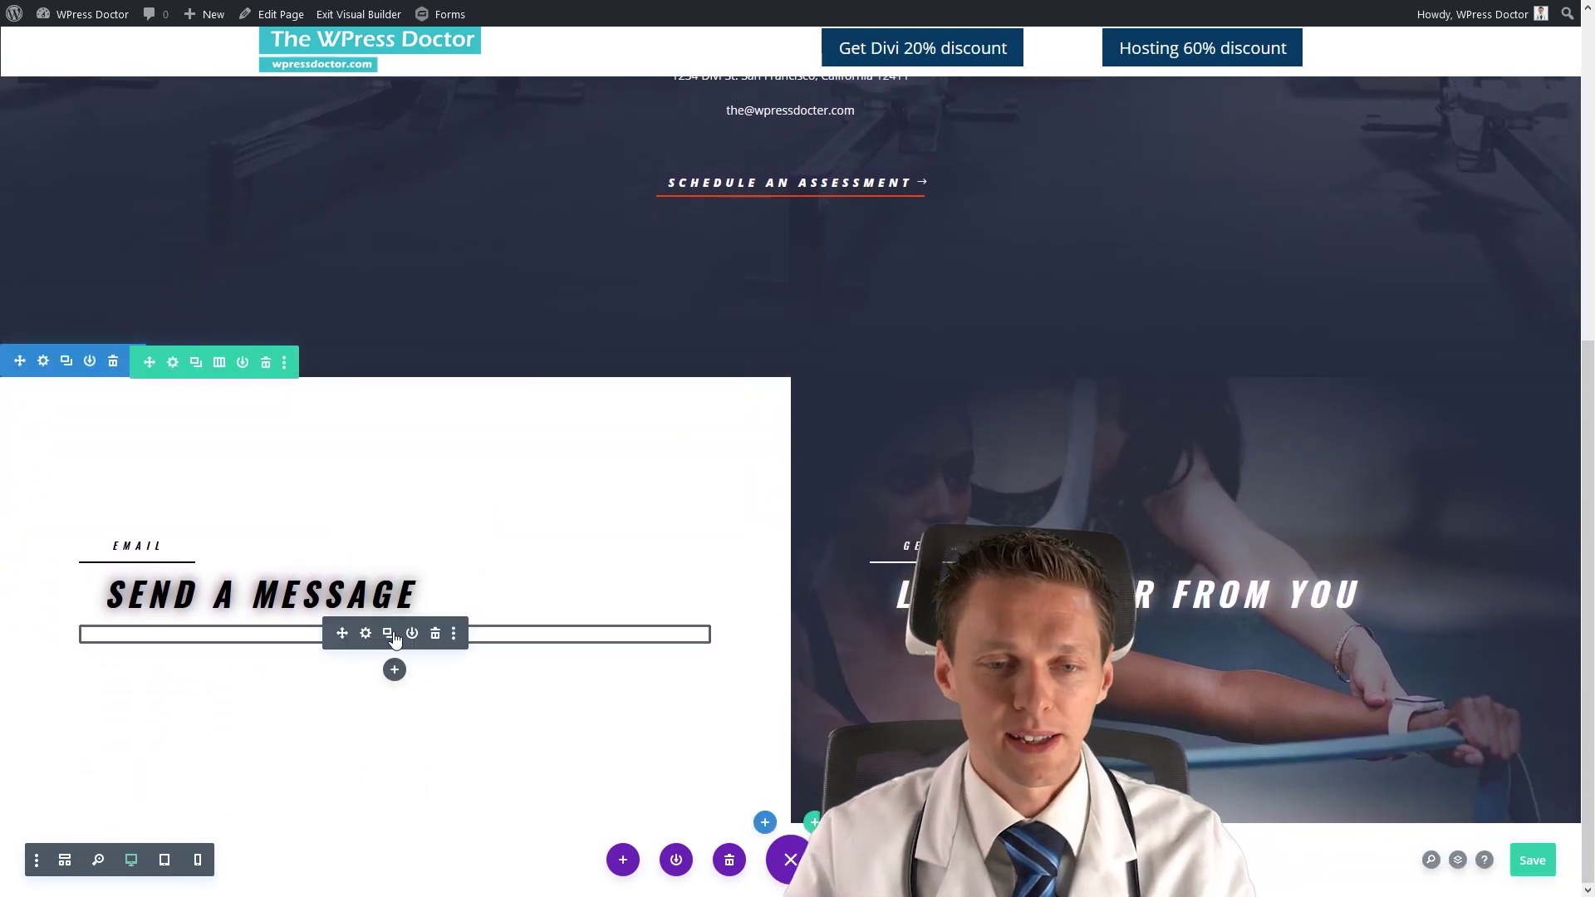
left_click(395, 688)
type("text")
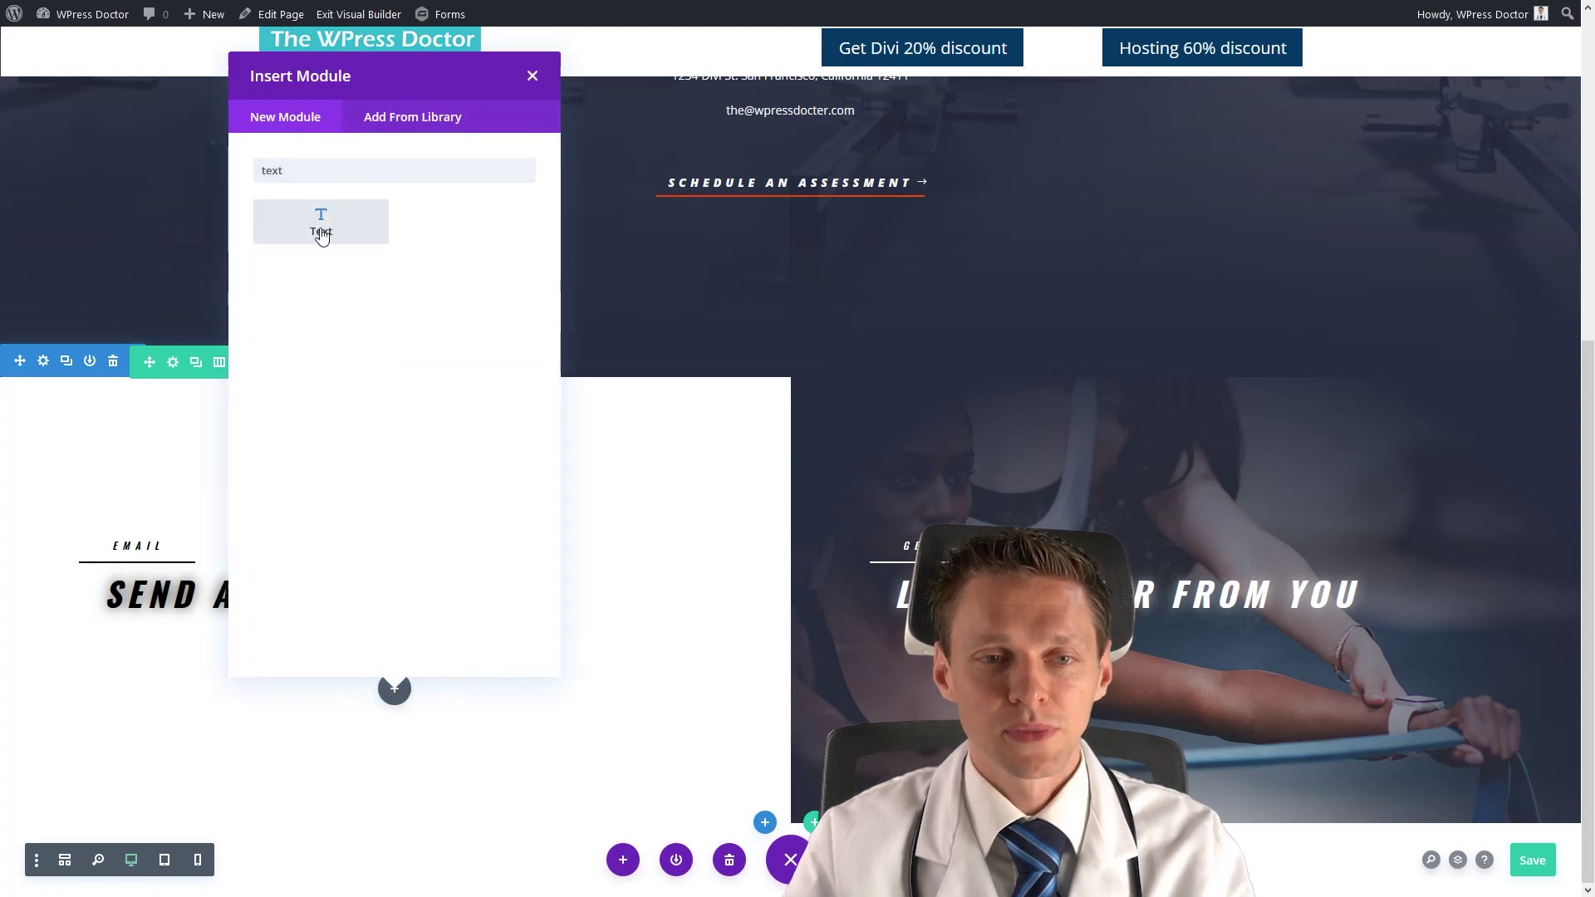
left_click(321, 234)
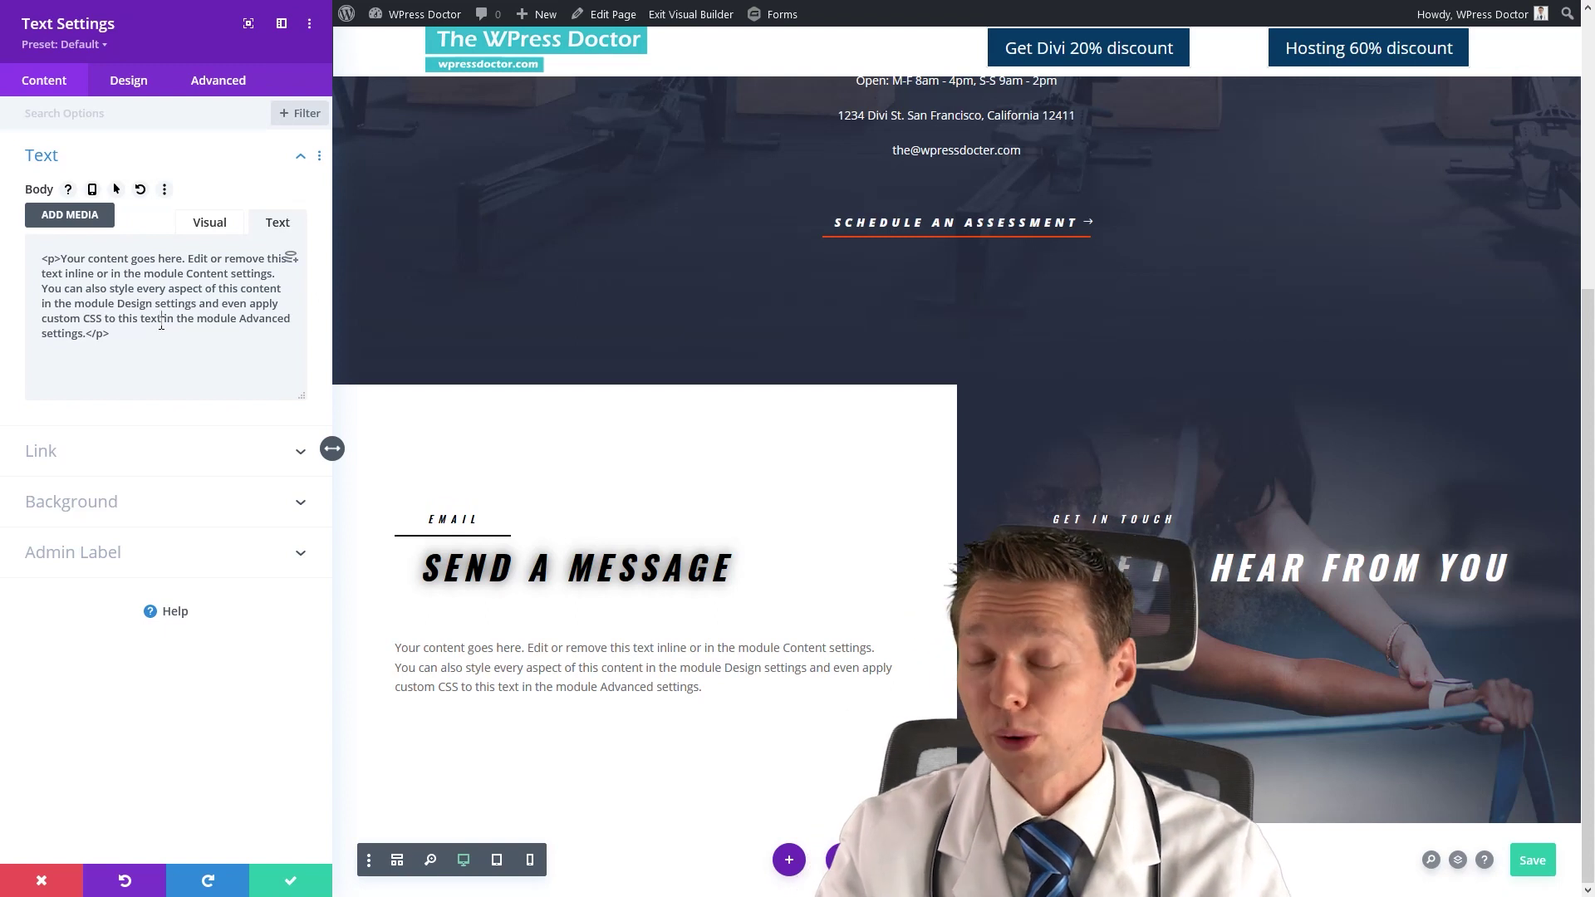
Replace the Text module's placeholder with the gravityform shortcode and set its id to 7.
key("ctrl+a")
type("[gravityform id=\"x\" title=\"false\" description=\"false\" ajax=\"true\"]")
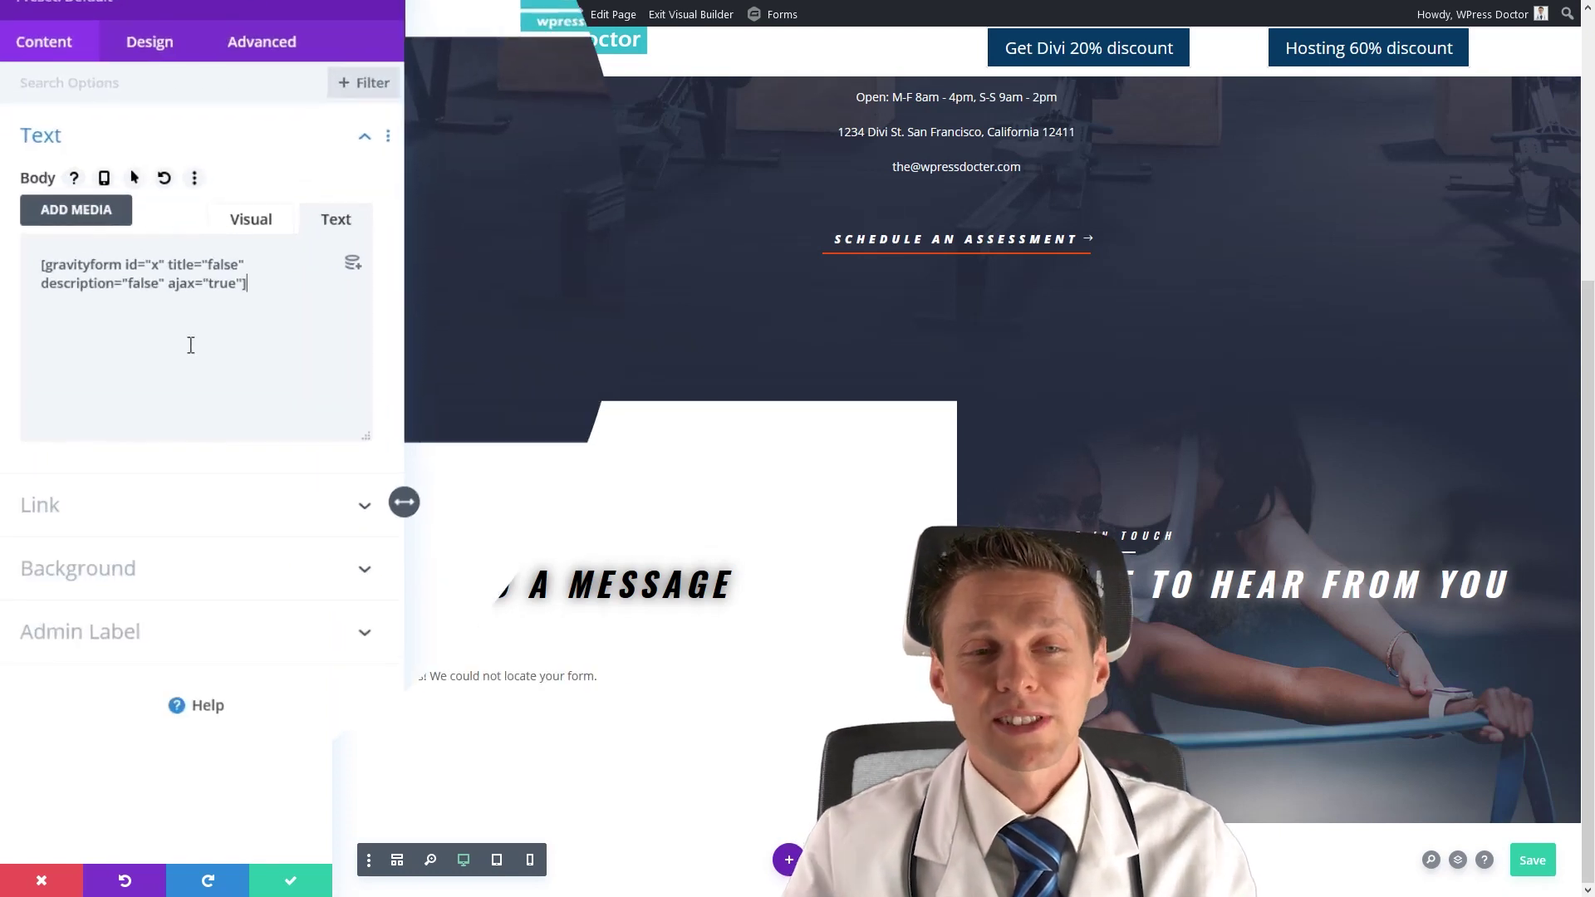
double_click(226, 282)
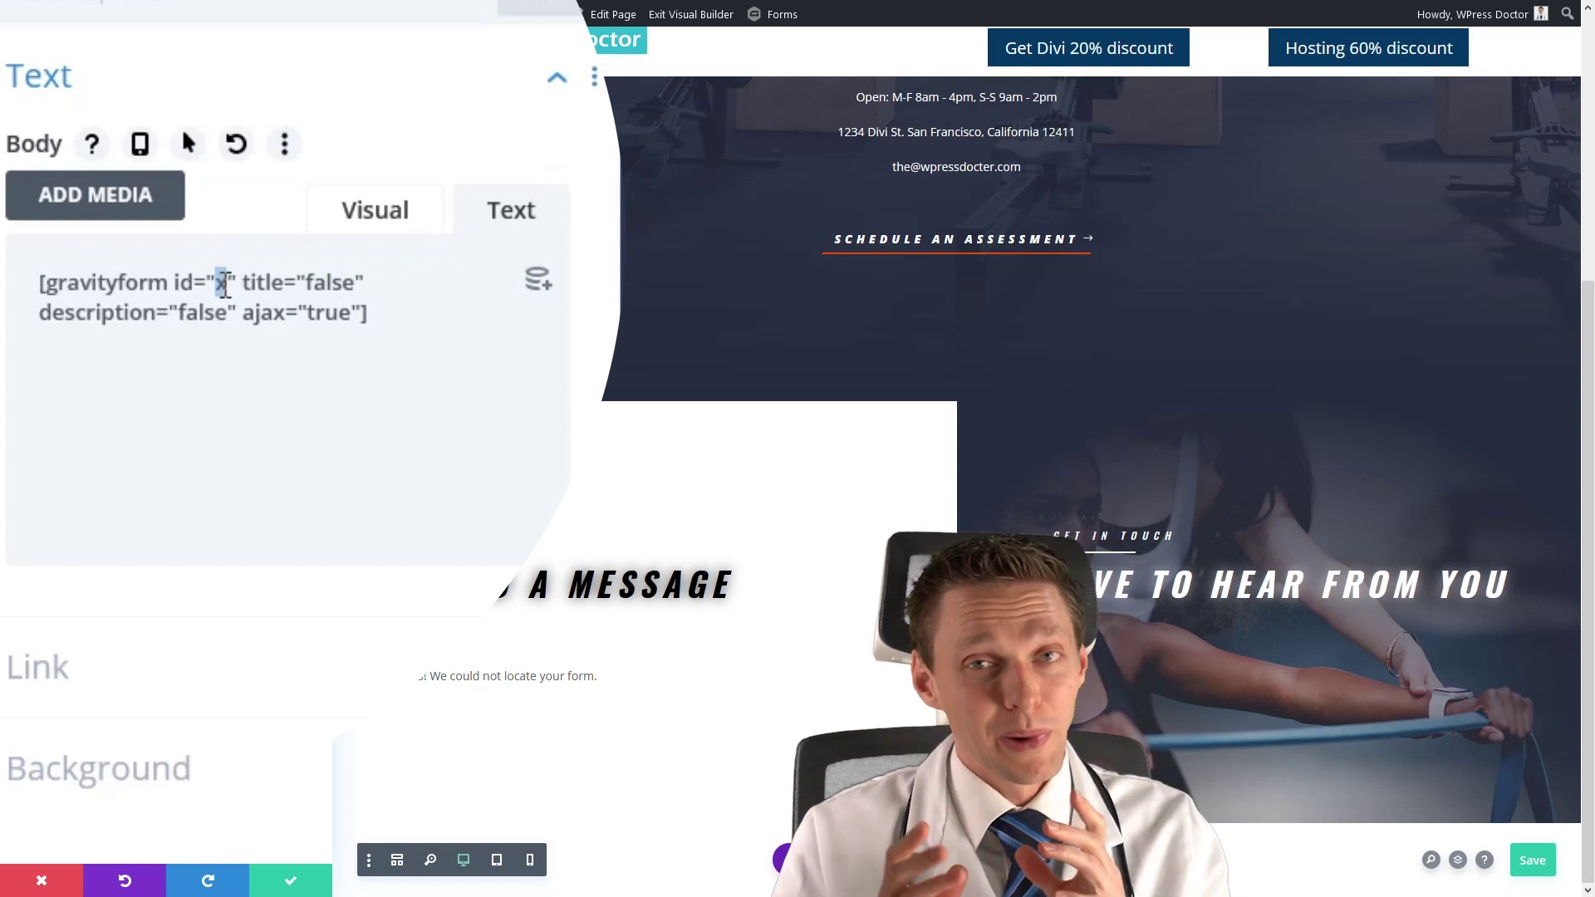
type("7")
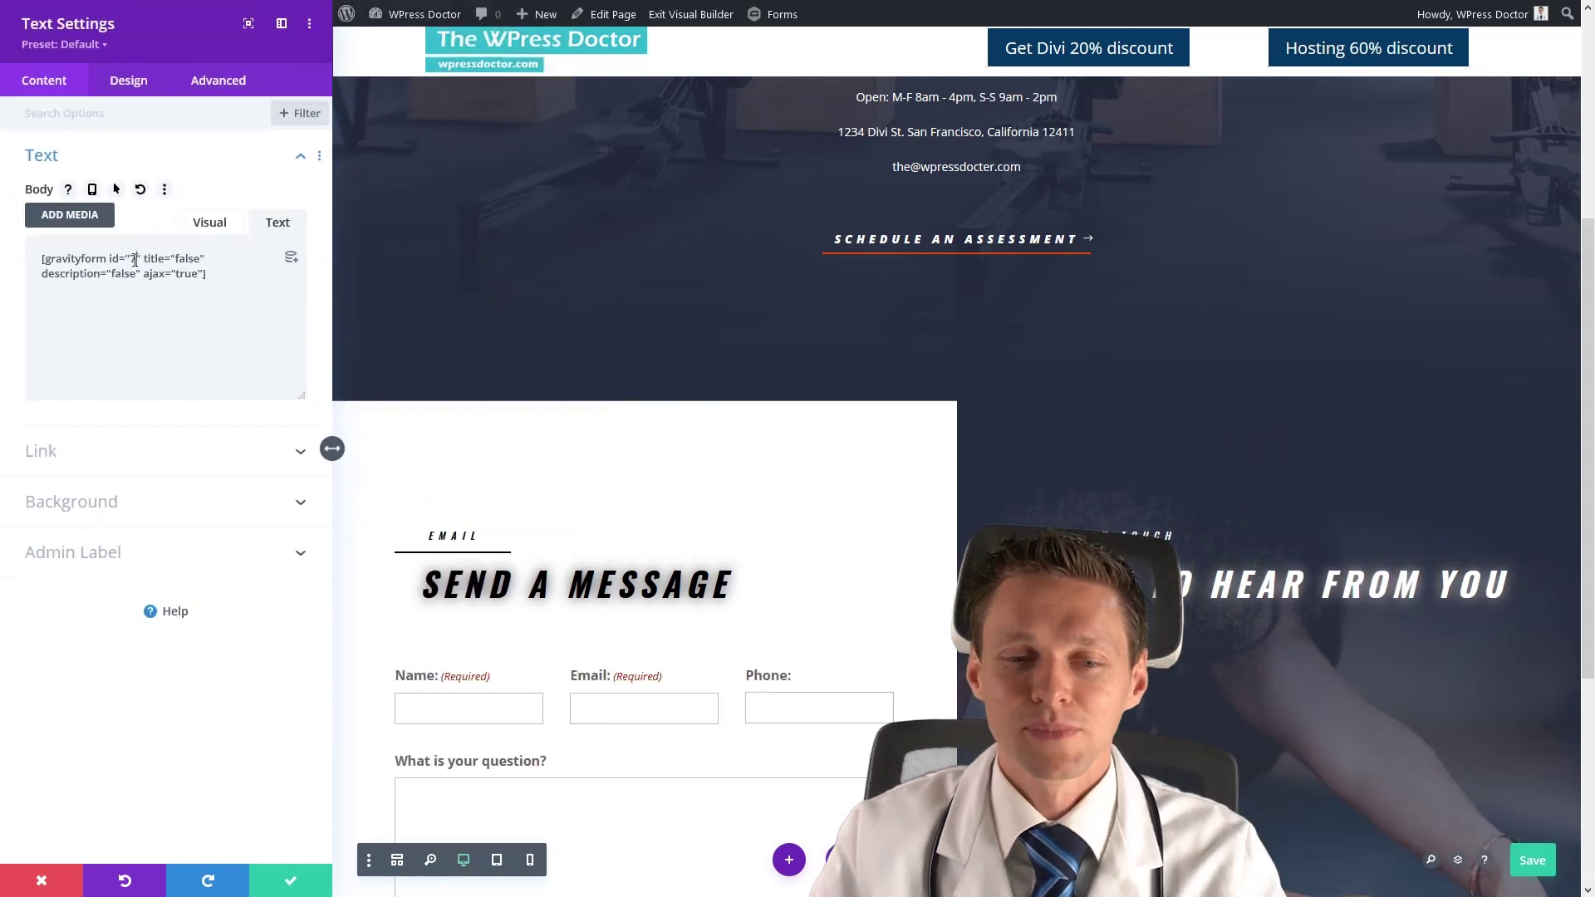
Set the Text module's text colour to black and close its settings.
left_click(146, 87)
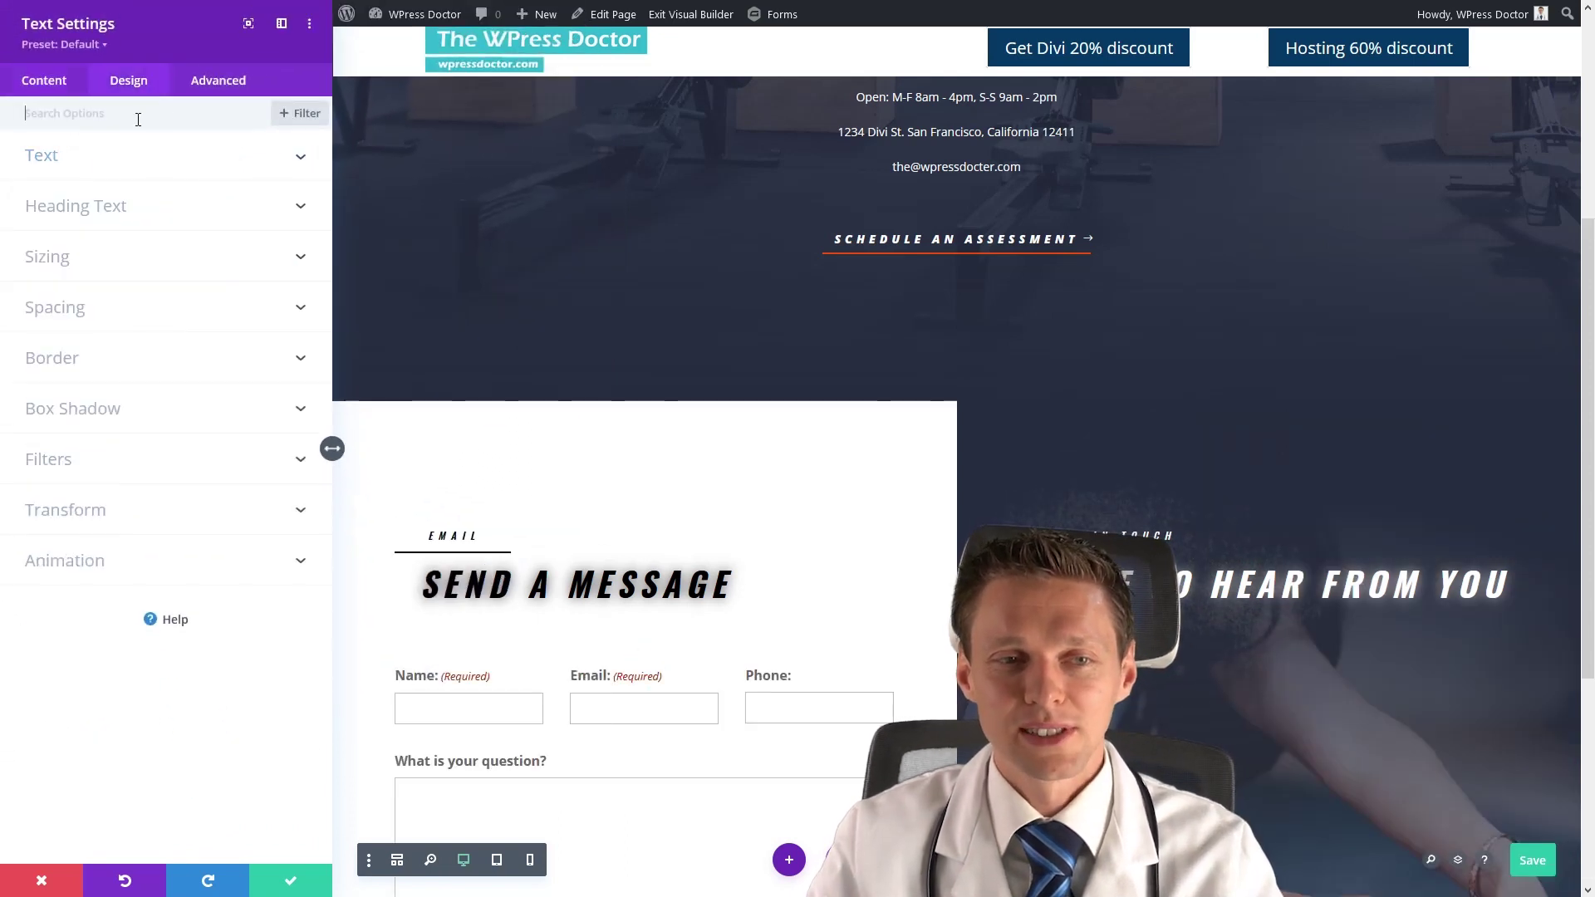
left_click(78, 158)
left_click(84, 470)
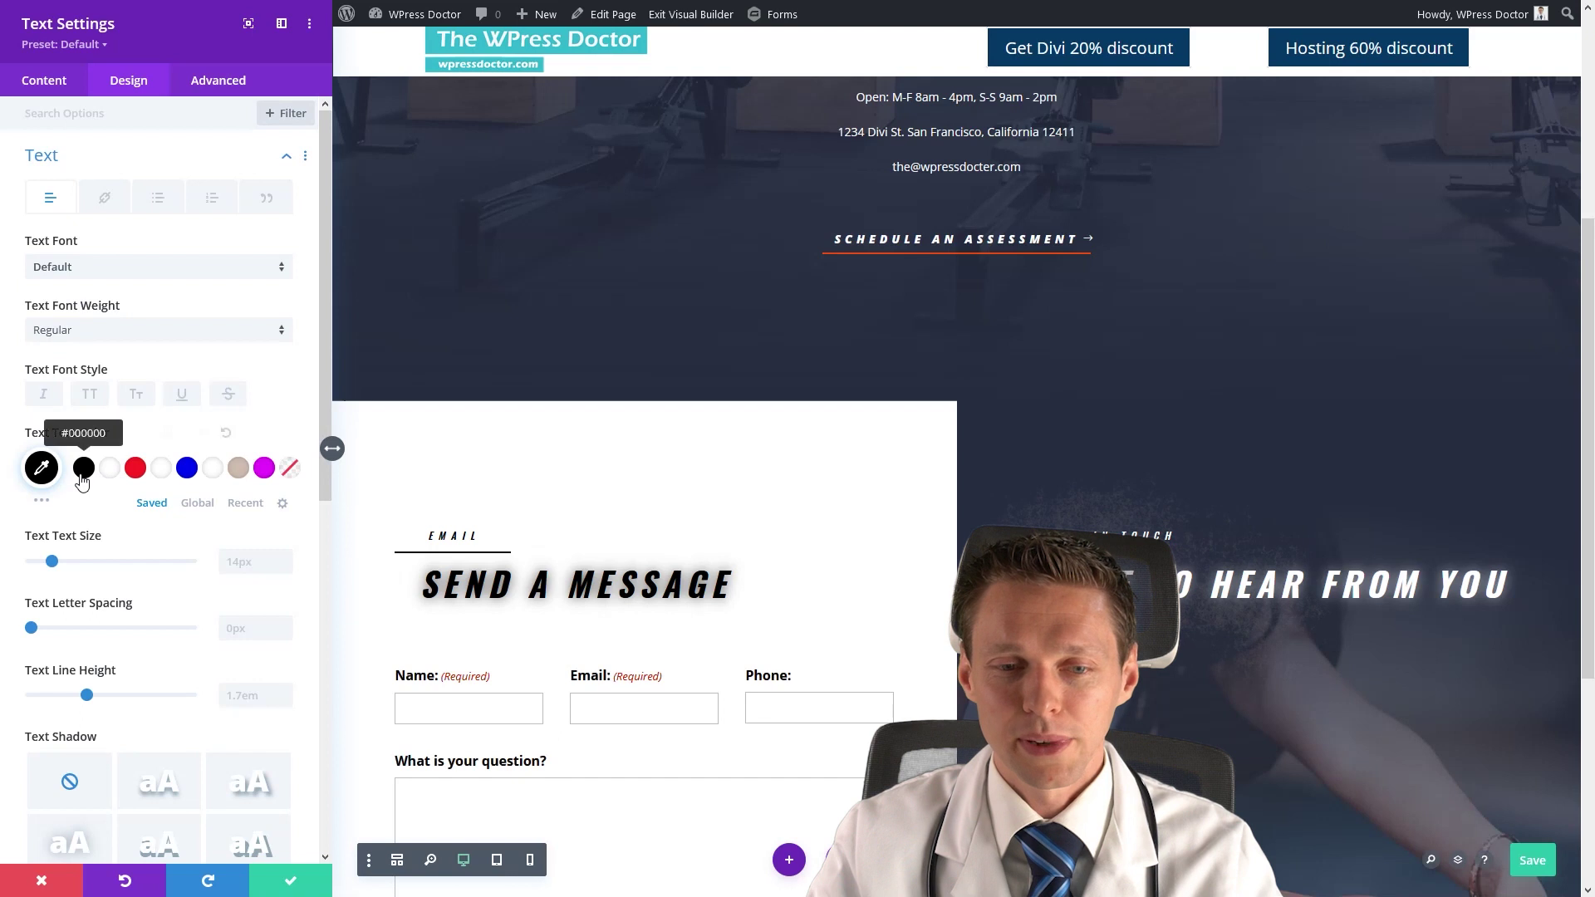
left_click(298, 877)
Save the contact page with the embedded form.
middle_click(866, 595)
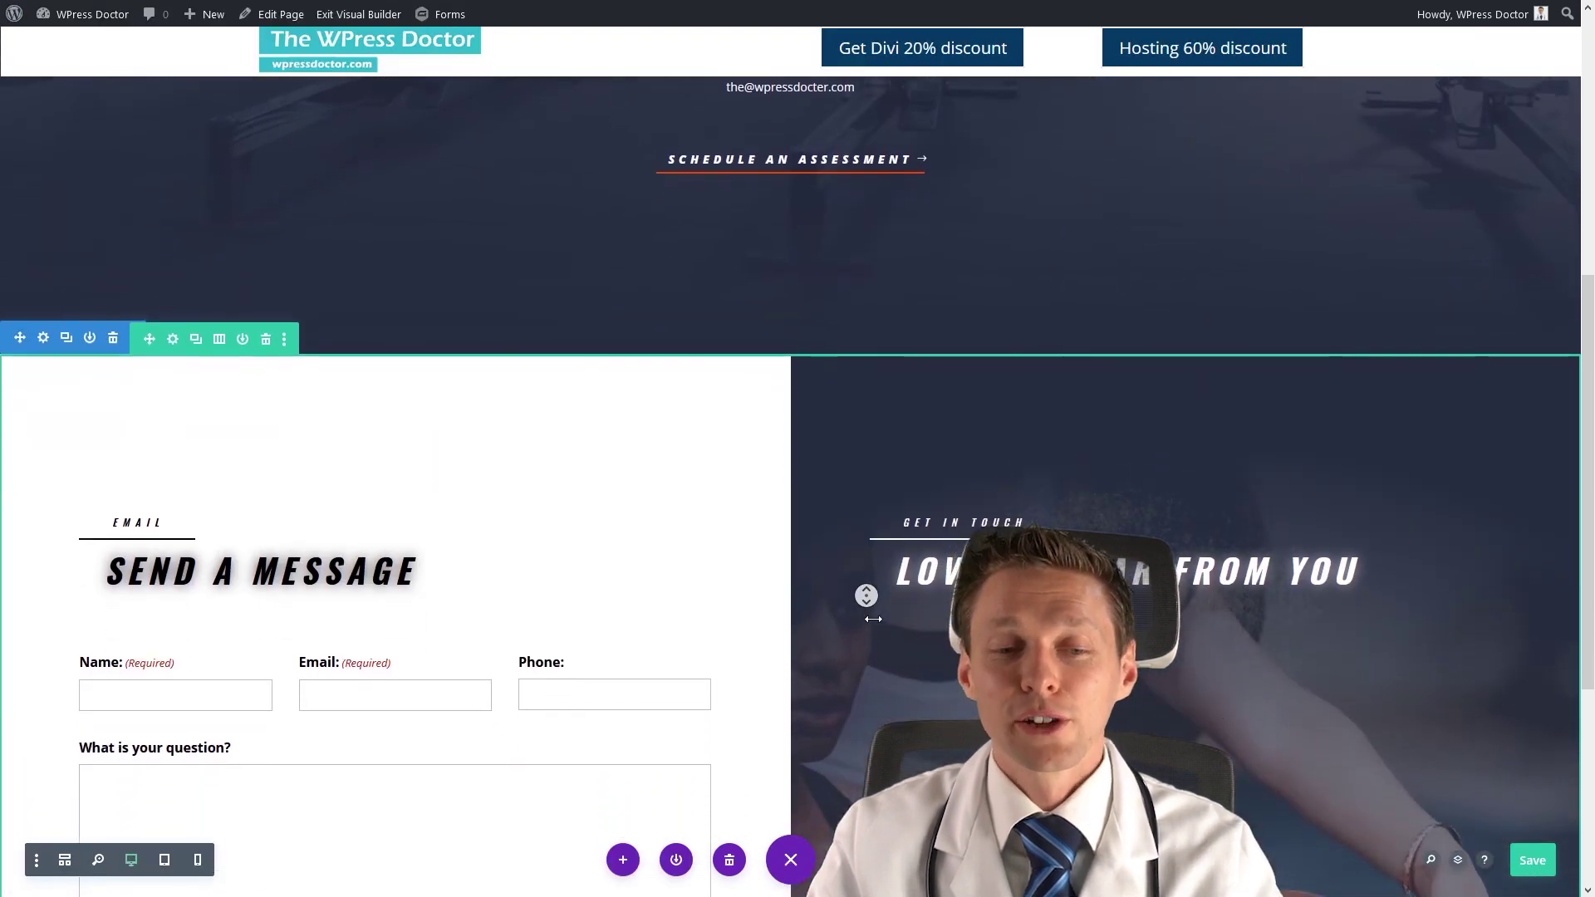
middle_click(872, 620)
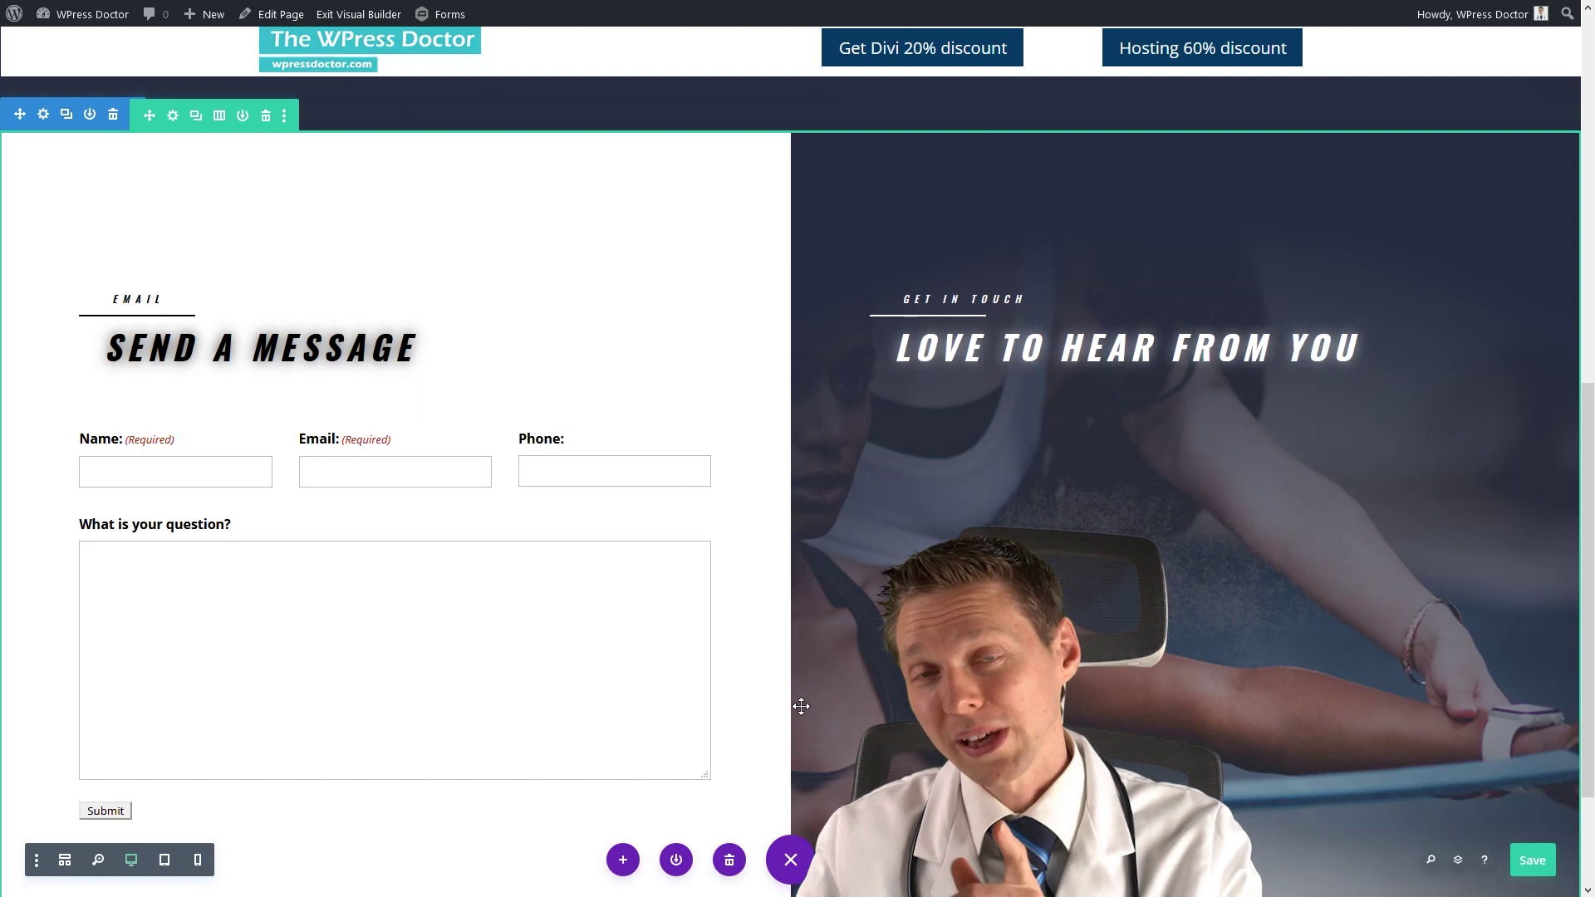
left_click(1537, 861)
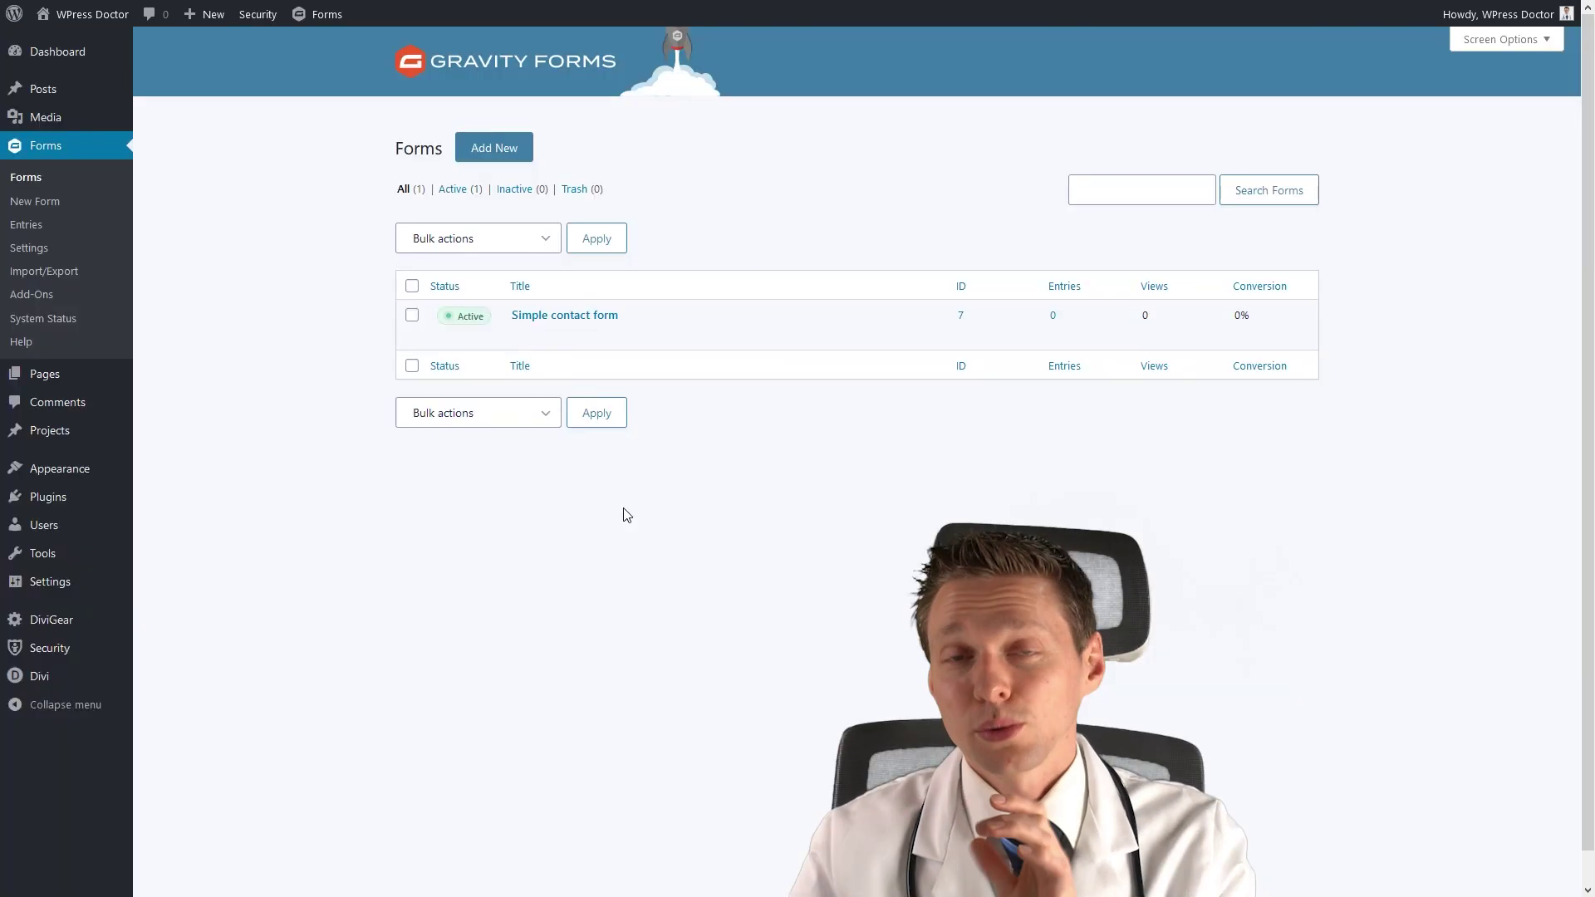
In Simple contact form, add a CAPTCHA field from Advanced Fields below the question field.
mouse_move(553, 348)
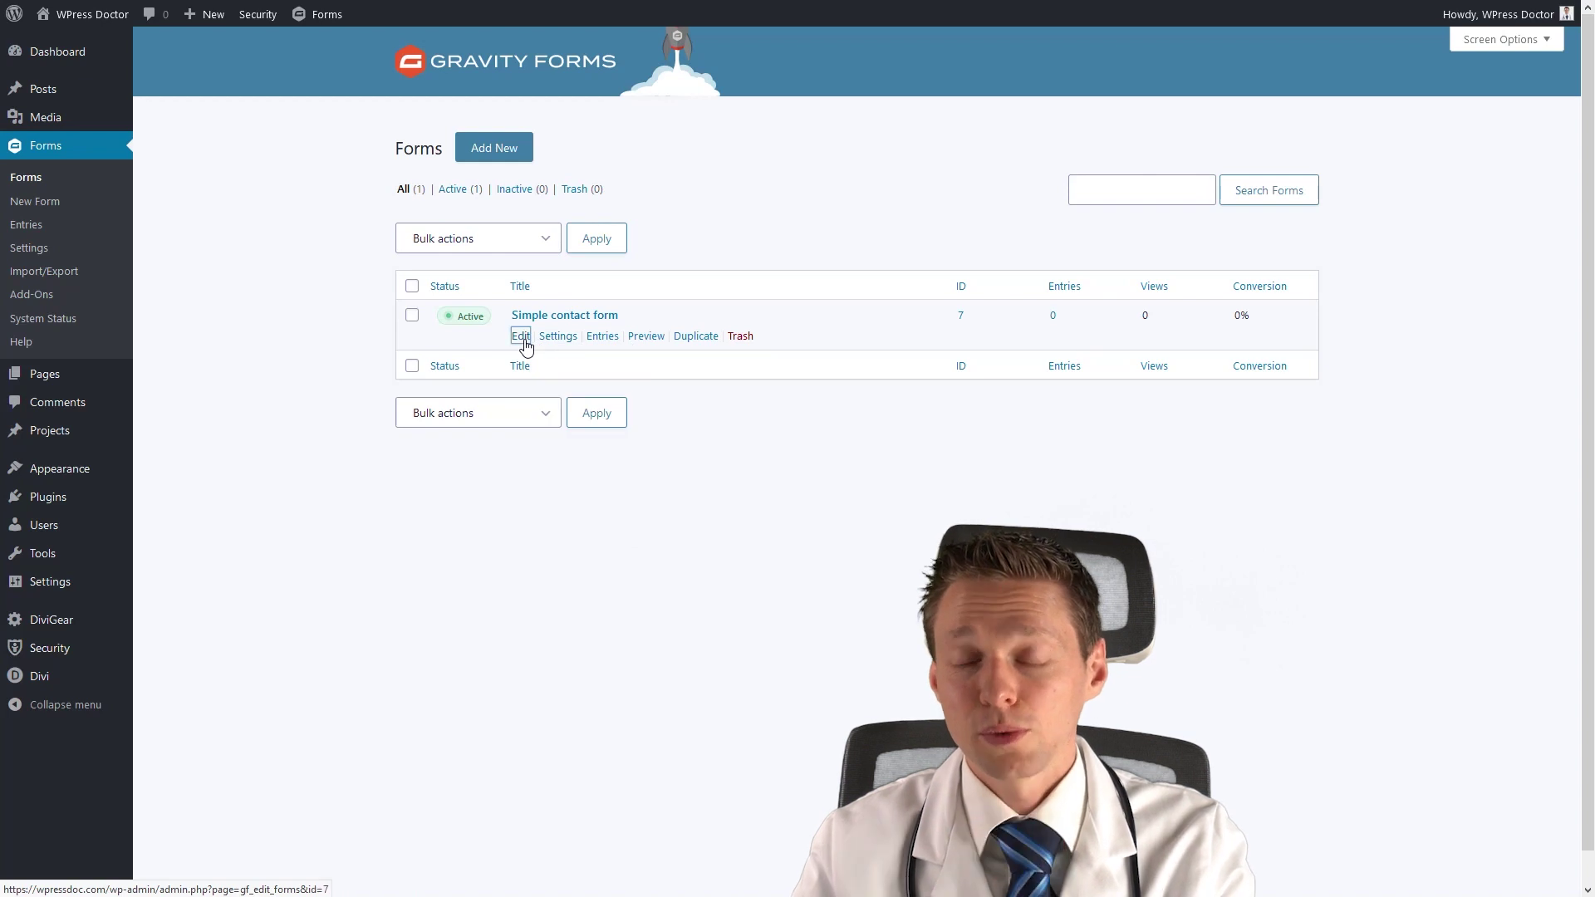
left_click(524, 338)
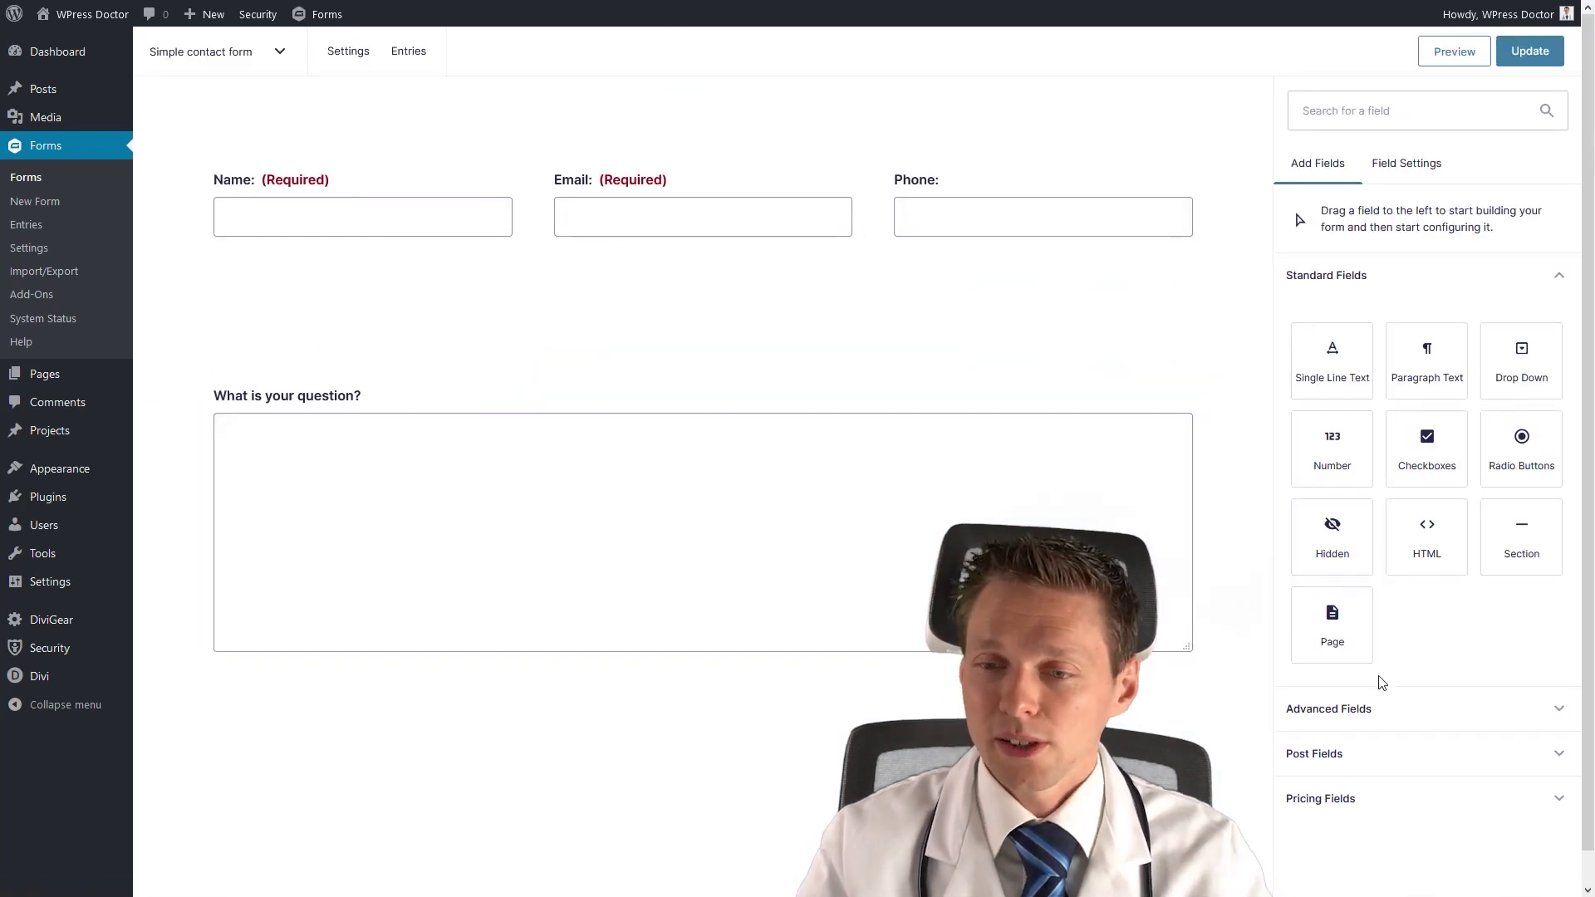
left_click(1379, 713)
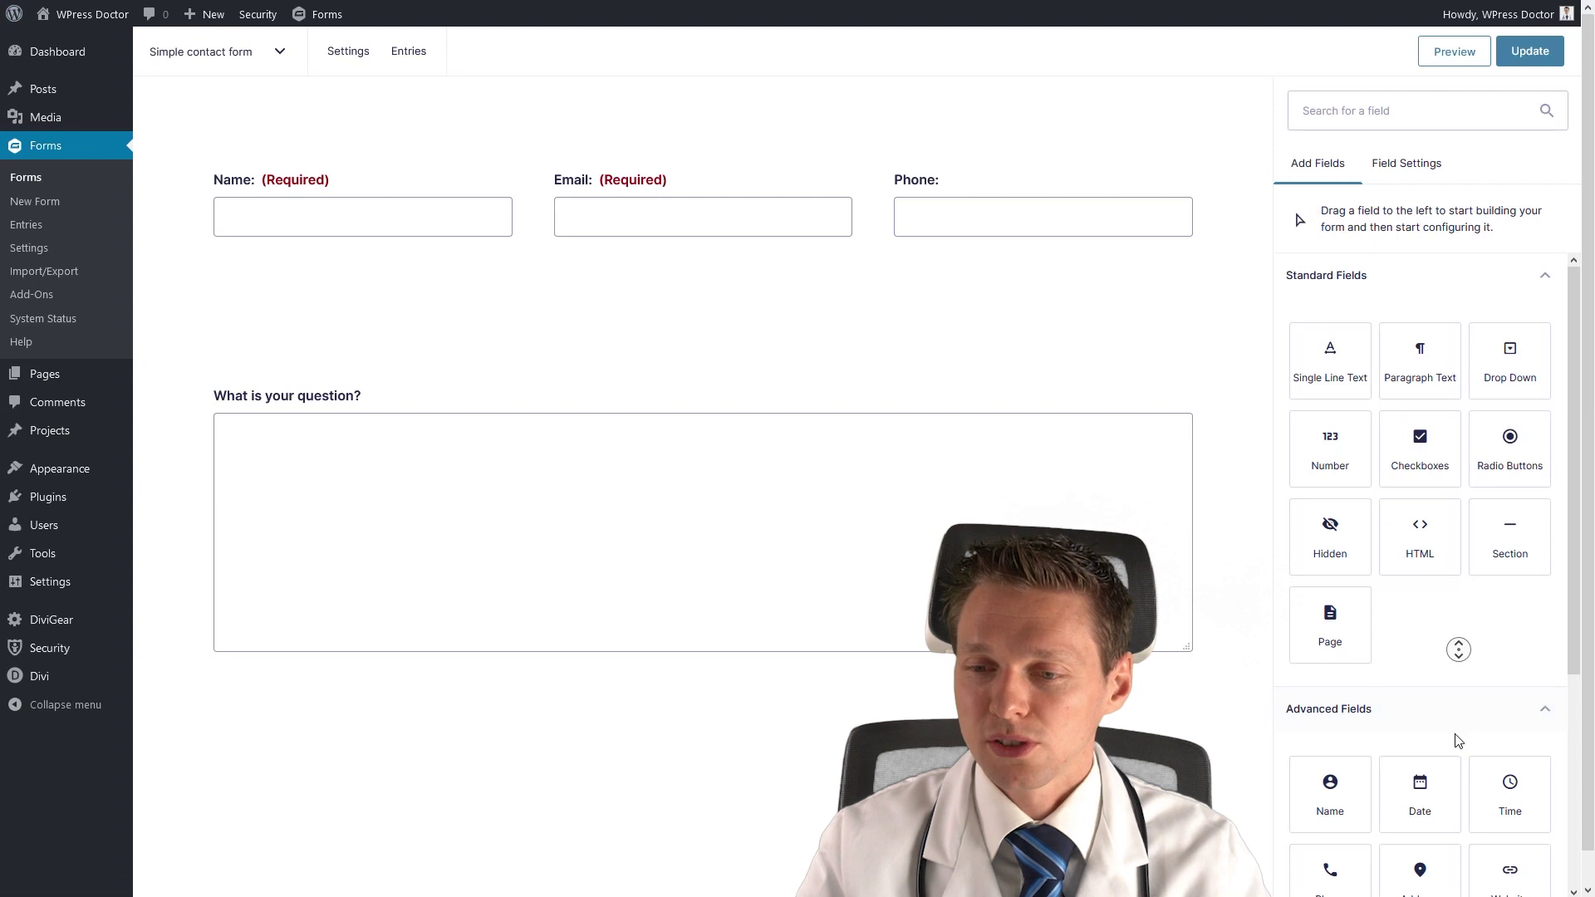
middle_click(1513, 635)
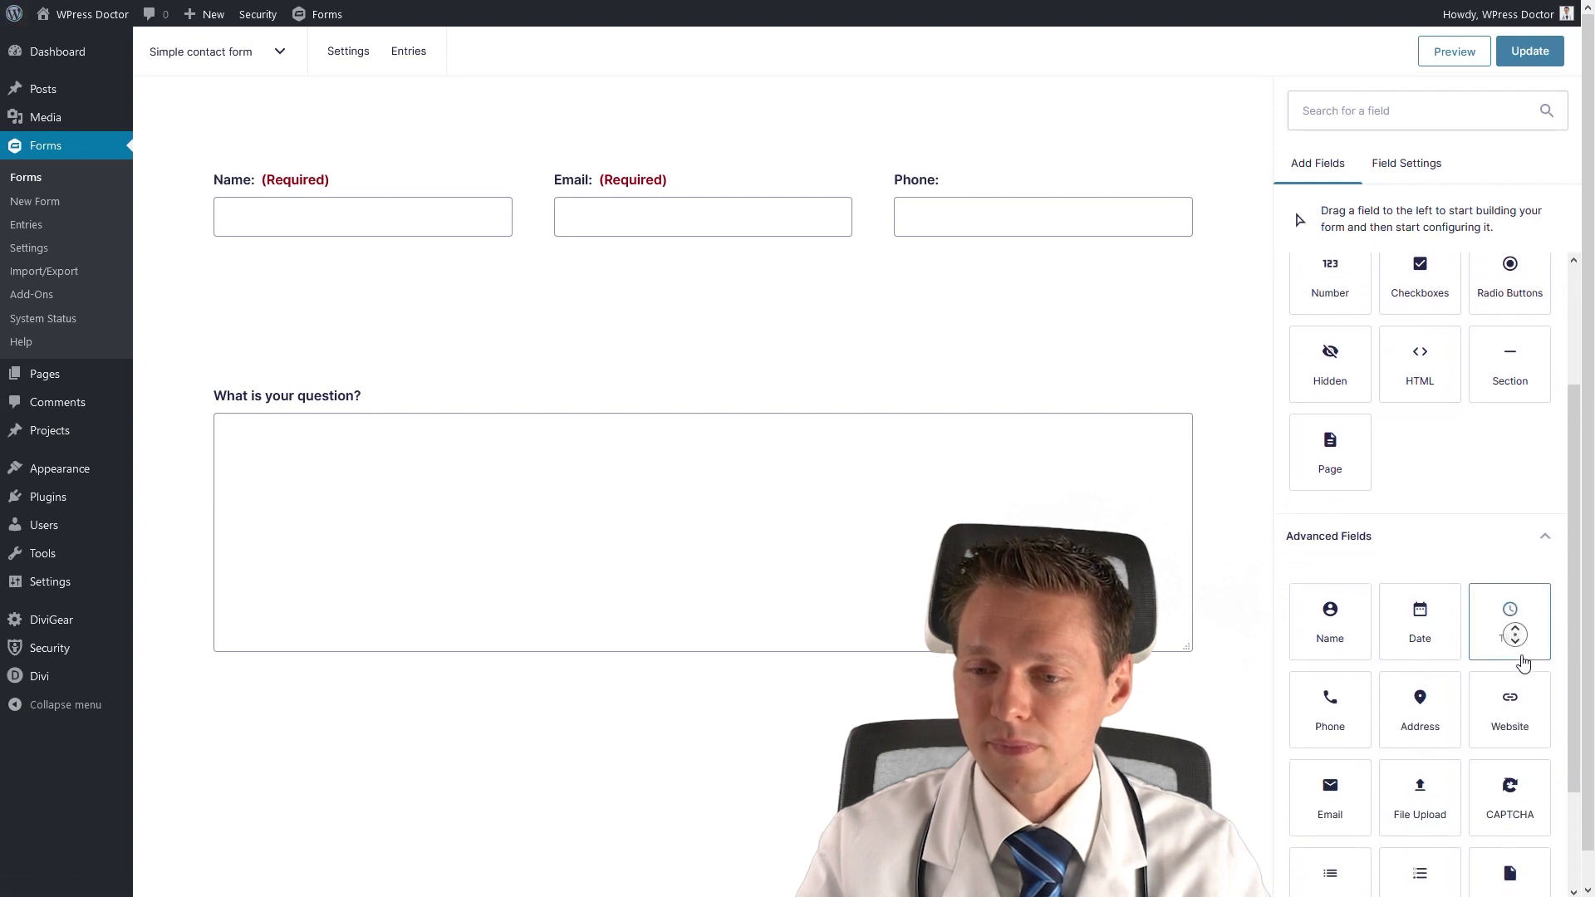
left_click_drag(1519, 658, 360, 719)
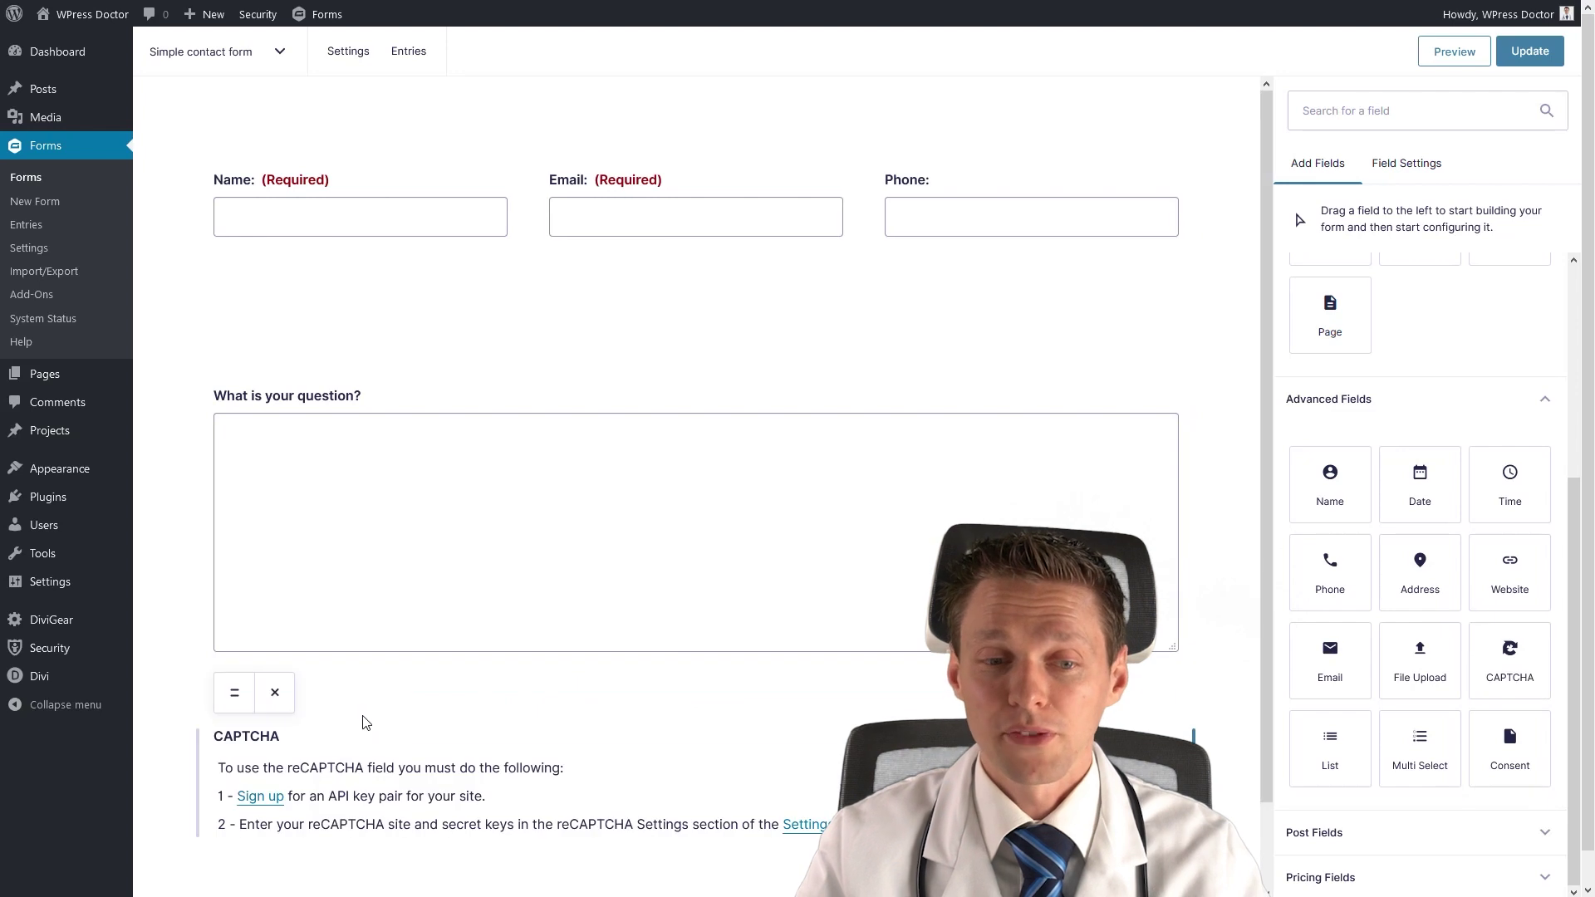
scroll(378, 750, "down", 1)
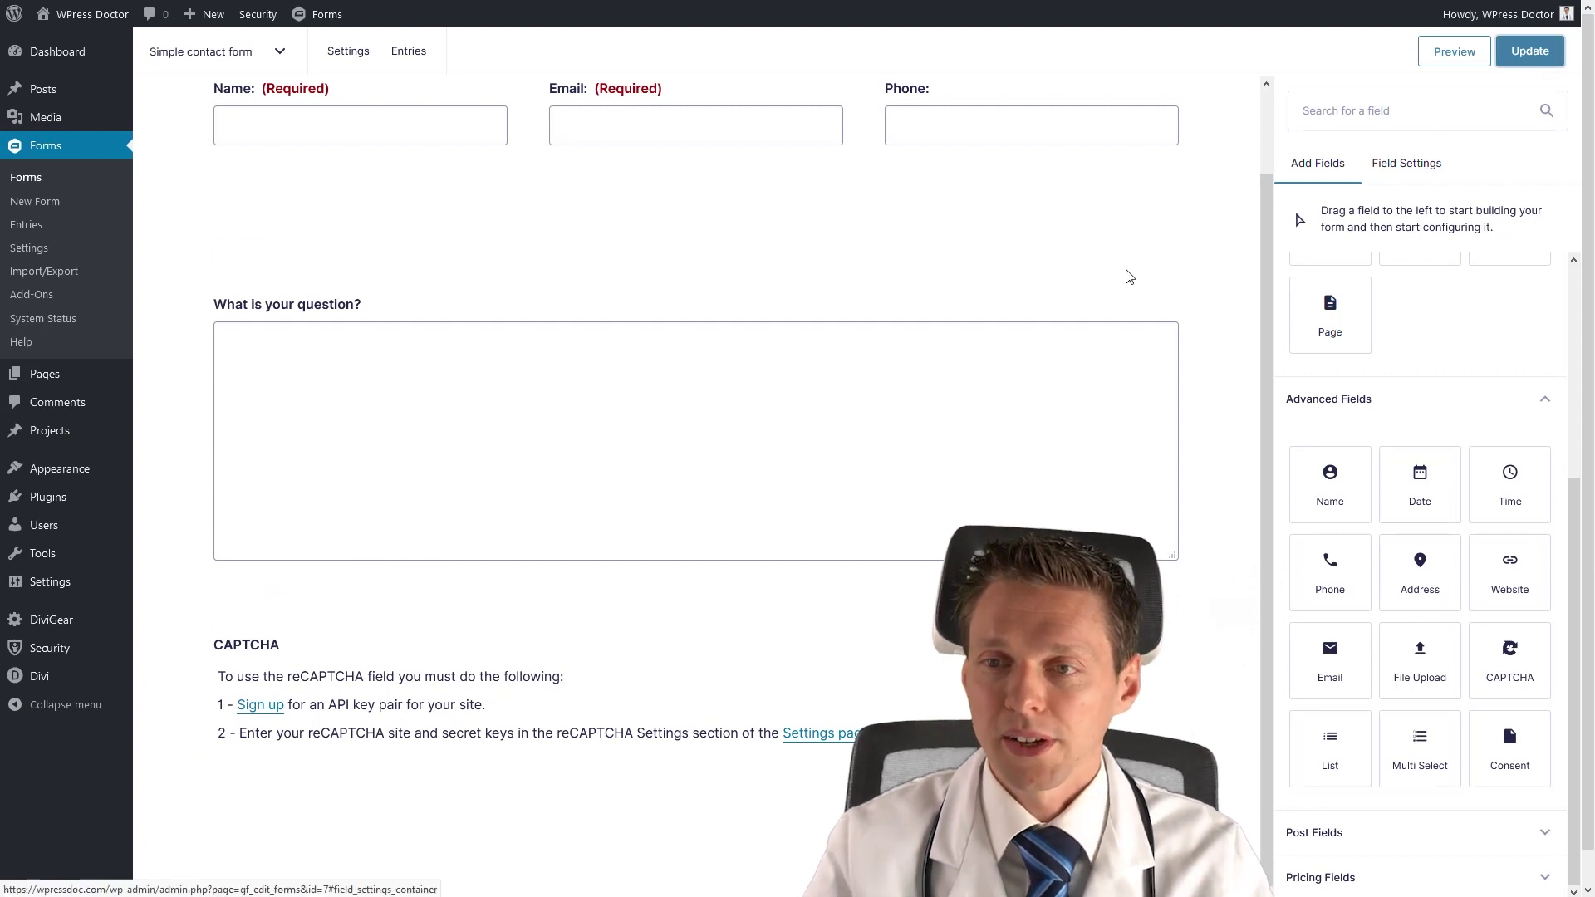
Go to the reCAPTCHA section of the Gravity Forms settings.
left_click(49, 251)
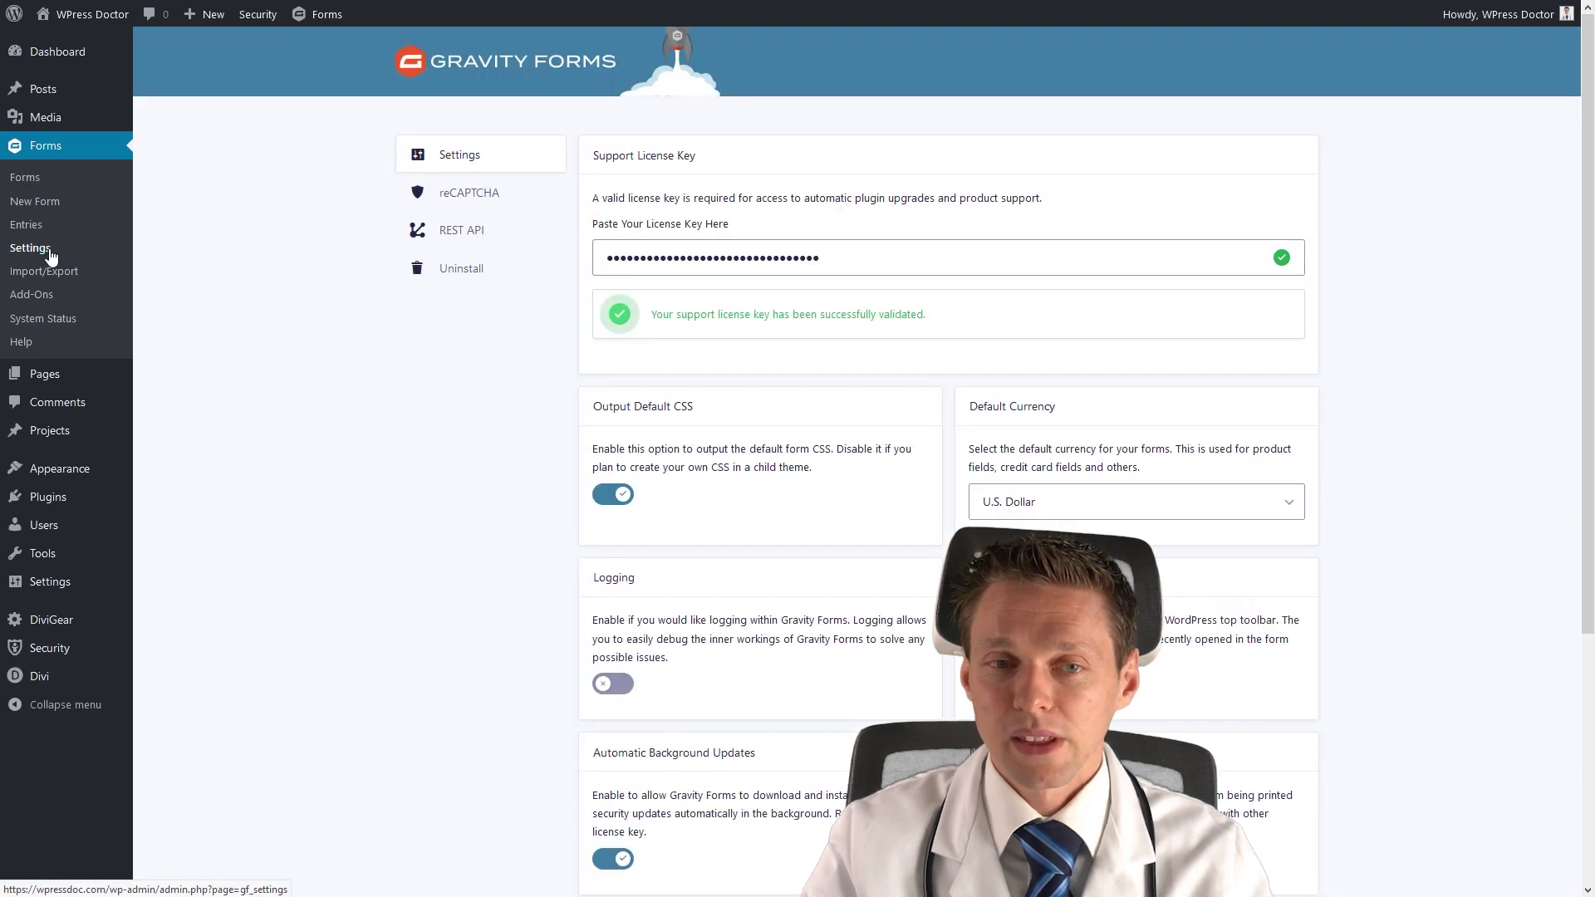
left_click(462, 208)
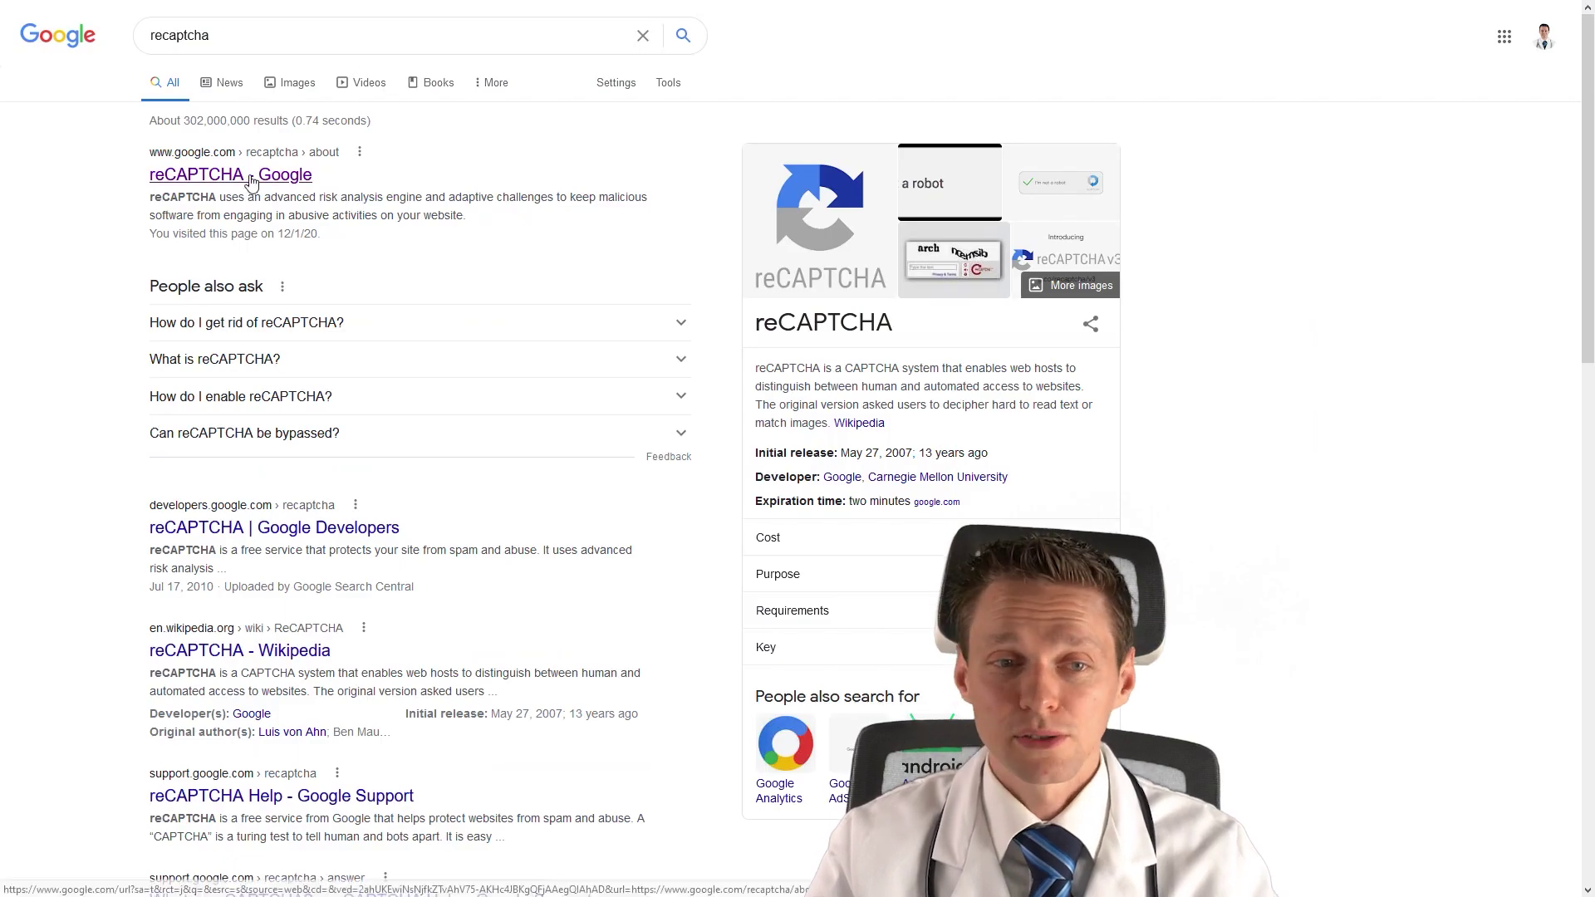
In the reCAPTCHA admin console, label the new site WPressdoc.com and choose reCAPTCHA v3.
left_click(252, 180)
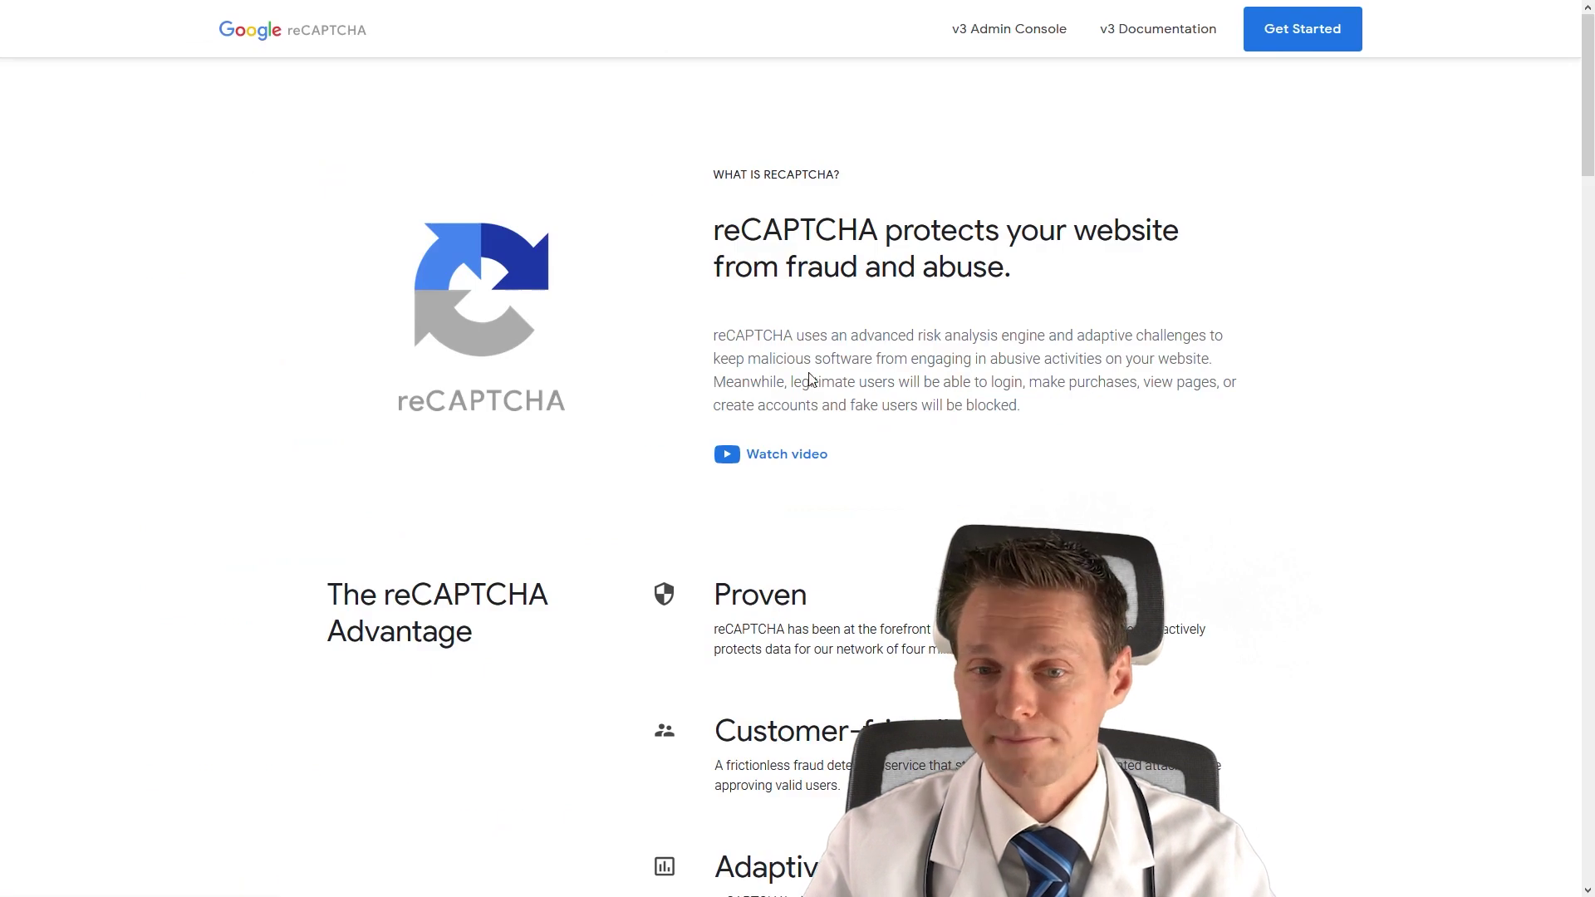
left_click(1018, 38)
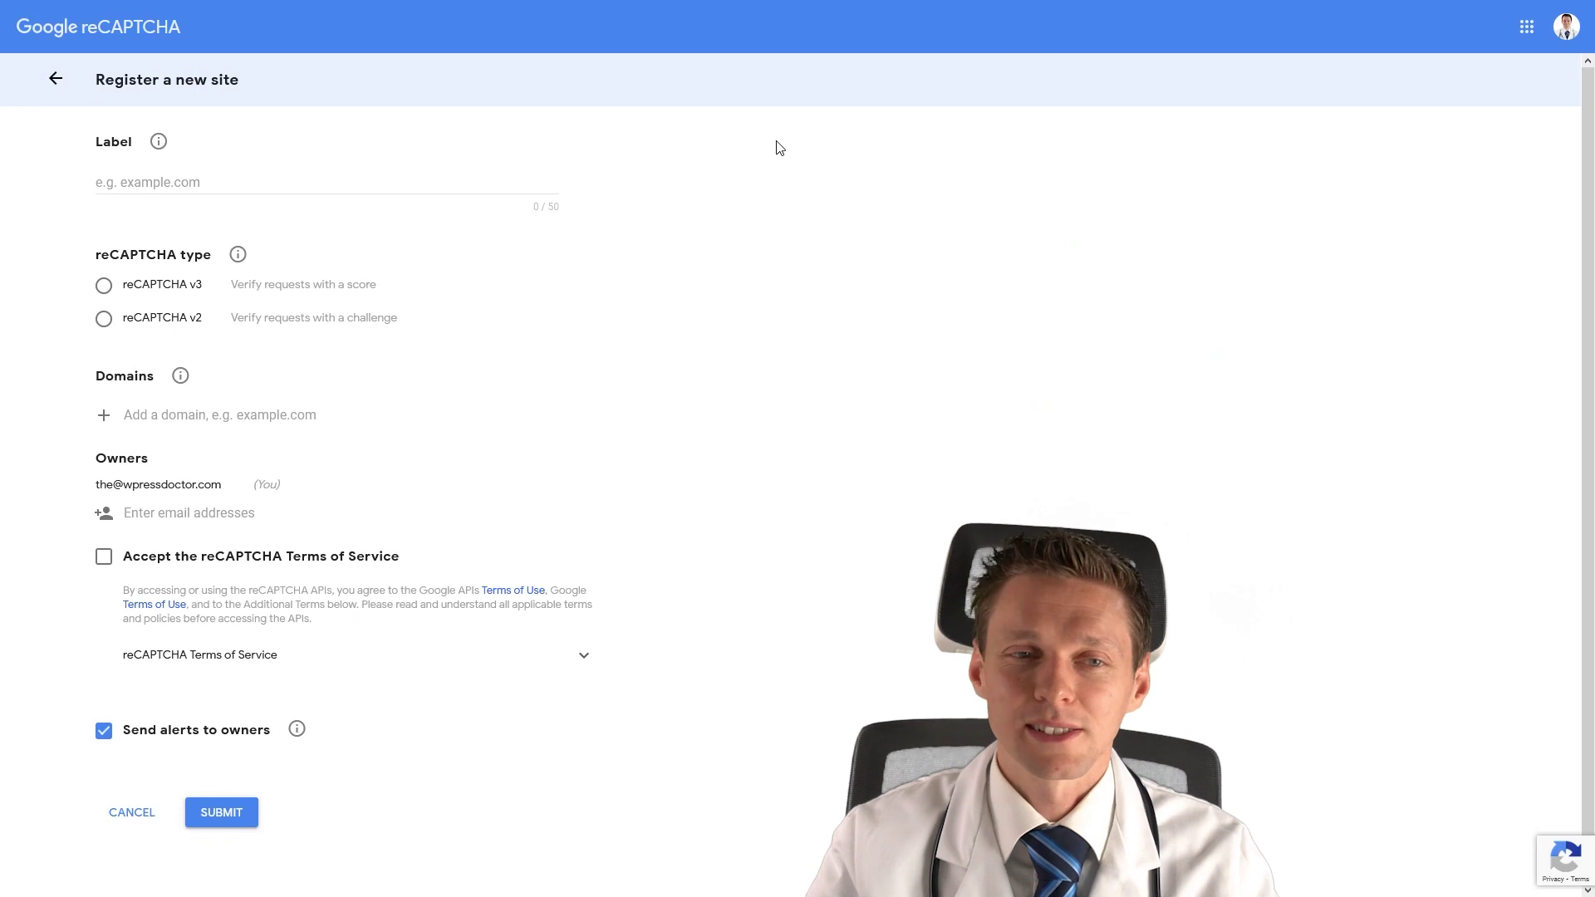
left_click(205, 176)
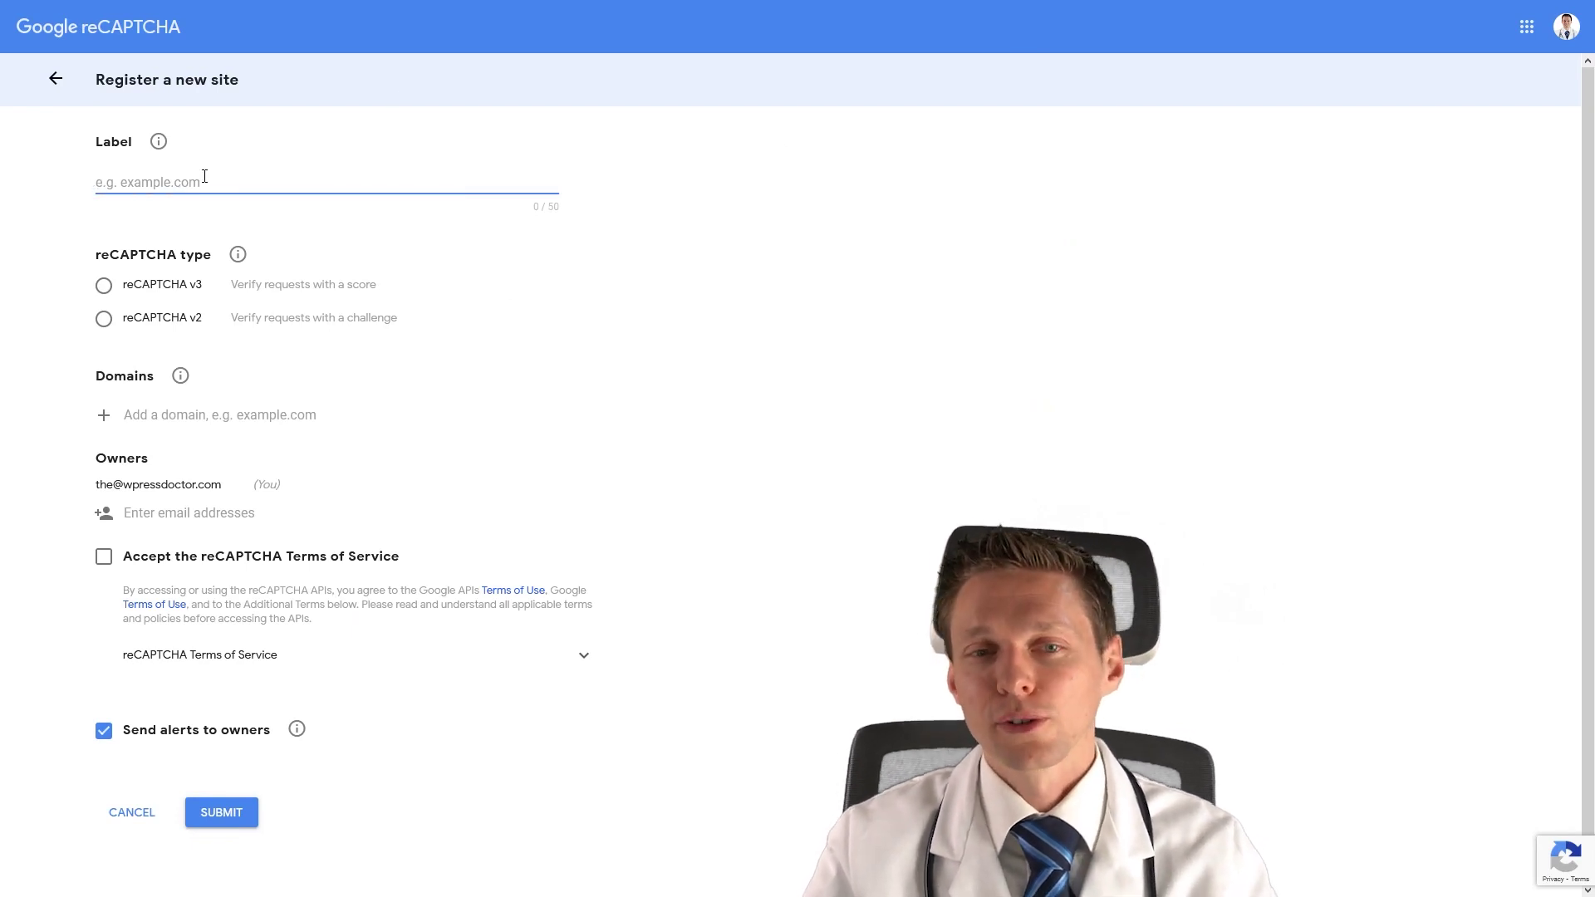
type("WPressdoc.c")
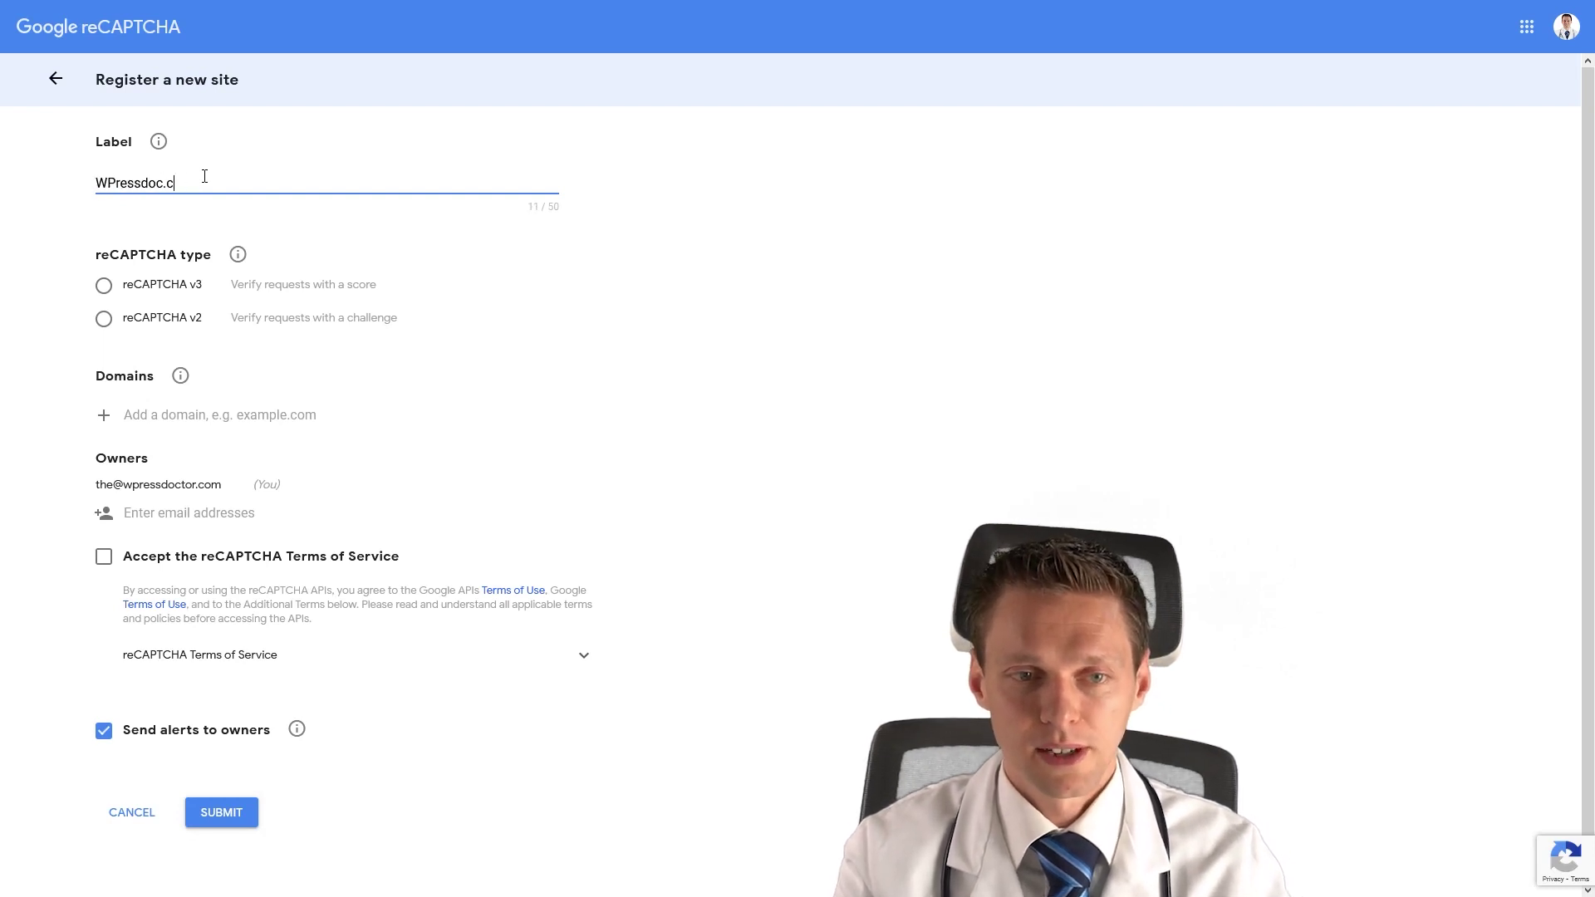
left_click(163, 291)
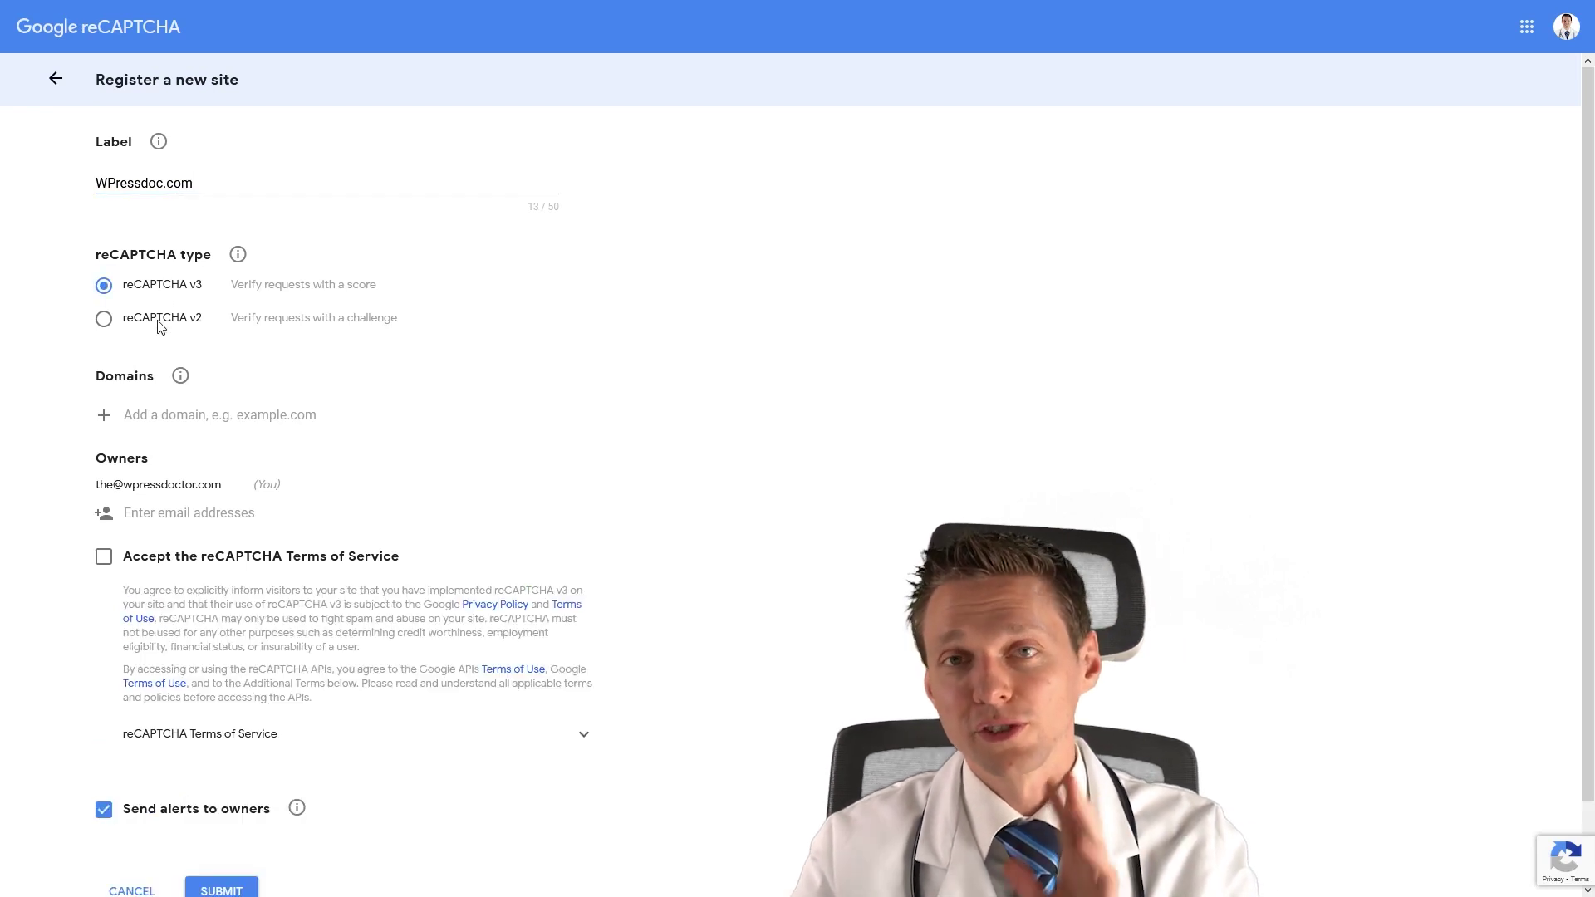
left_click(160, 324)
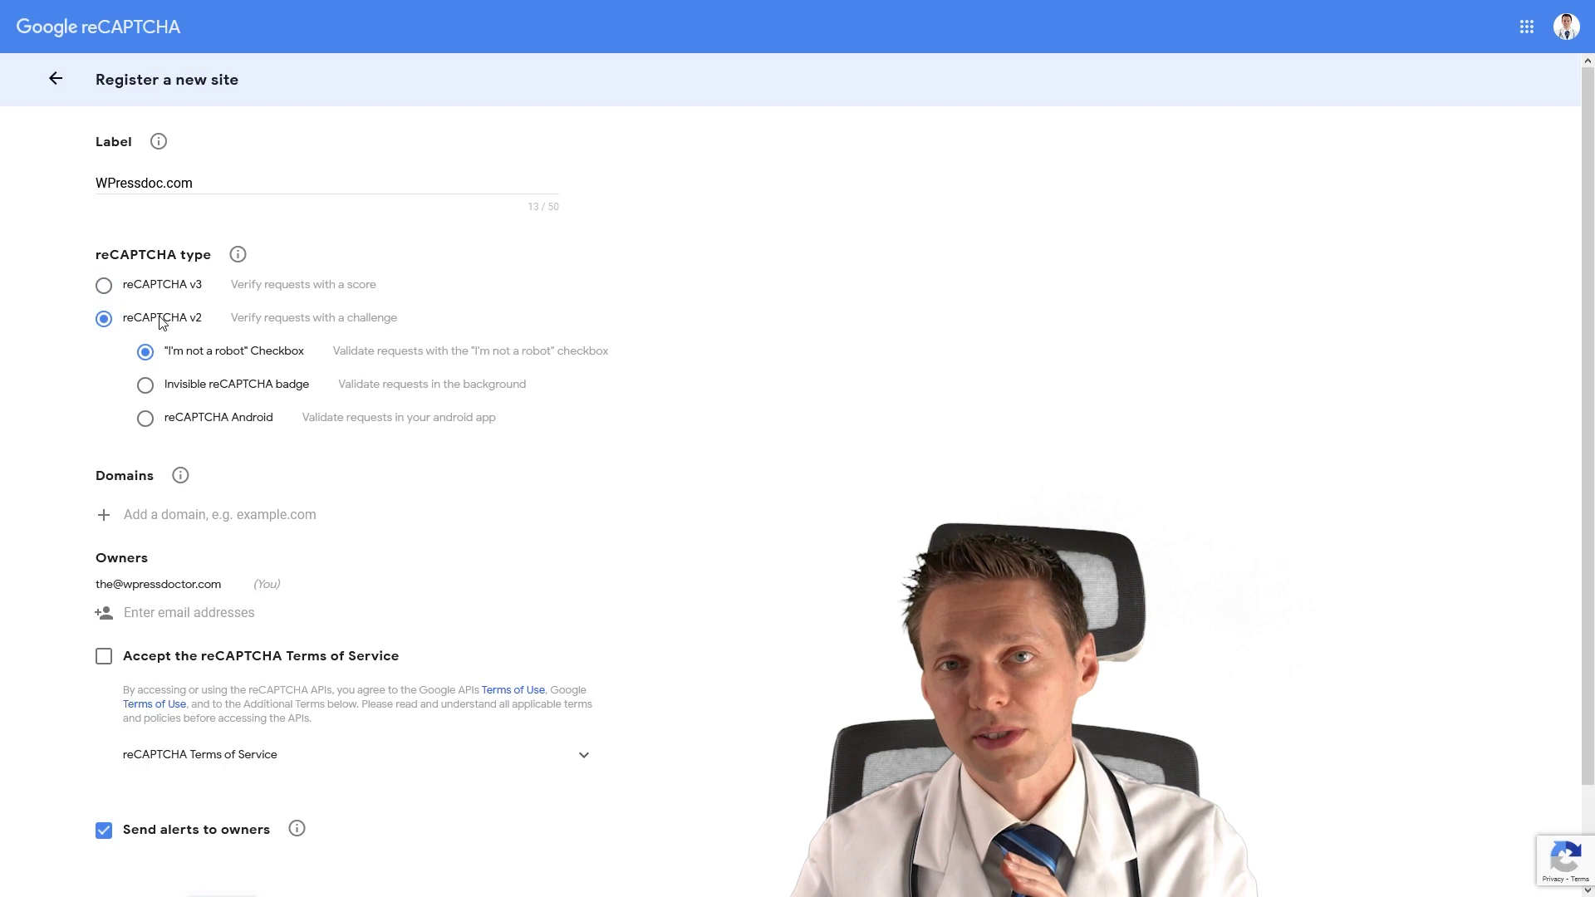
left_click(149, 291)
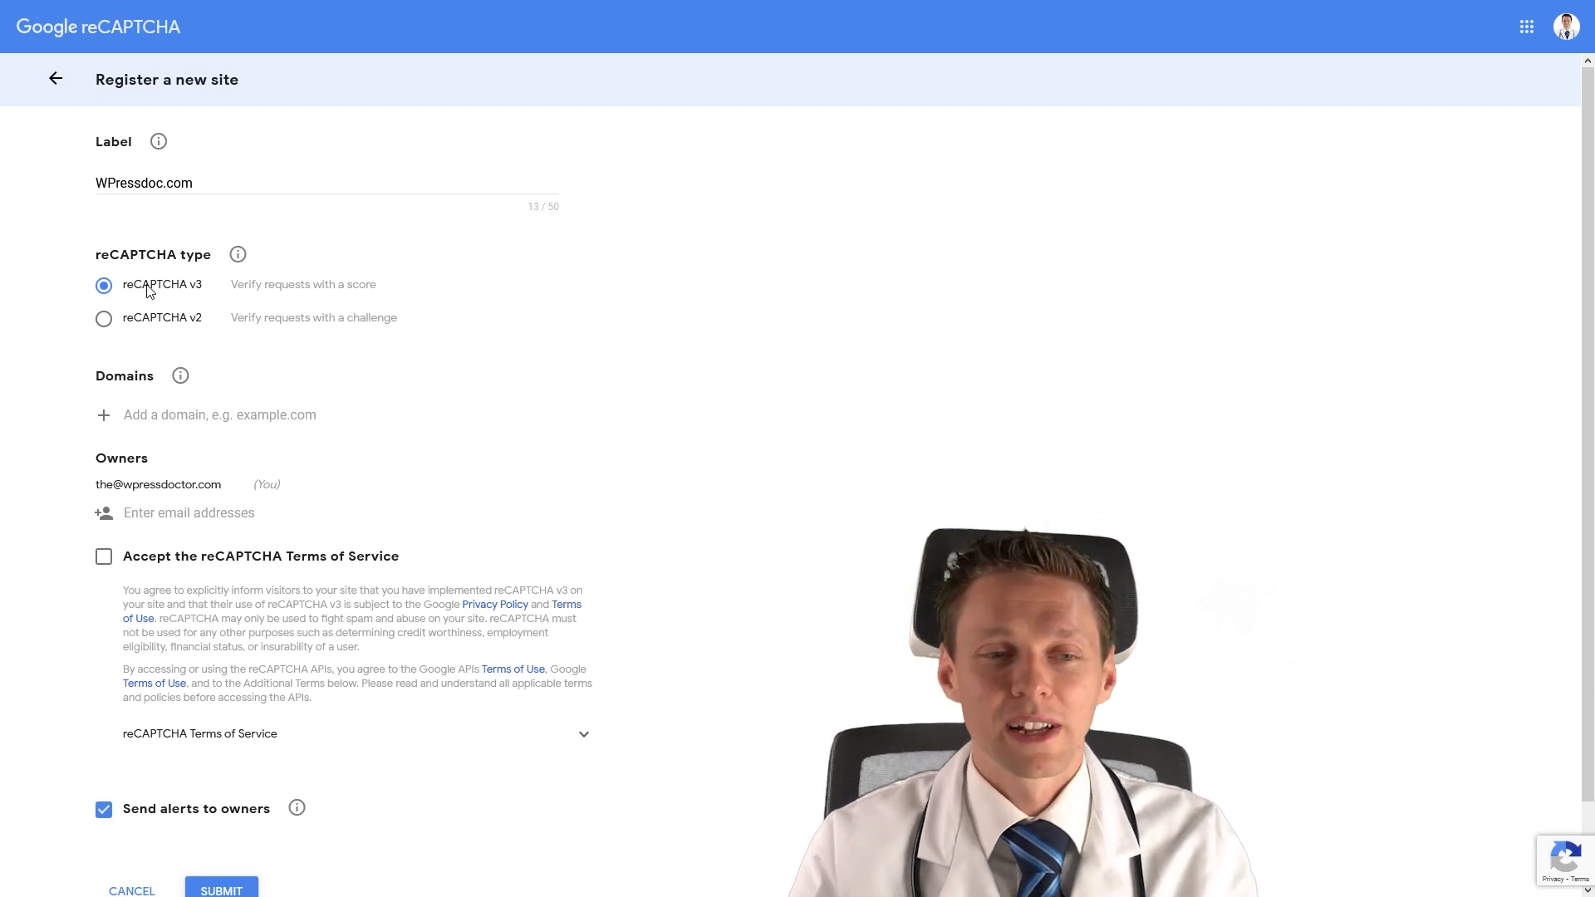
left_click(134, 322)
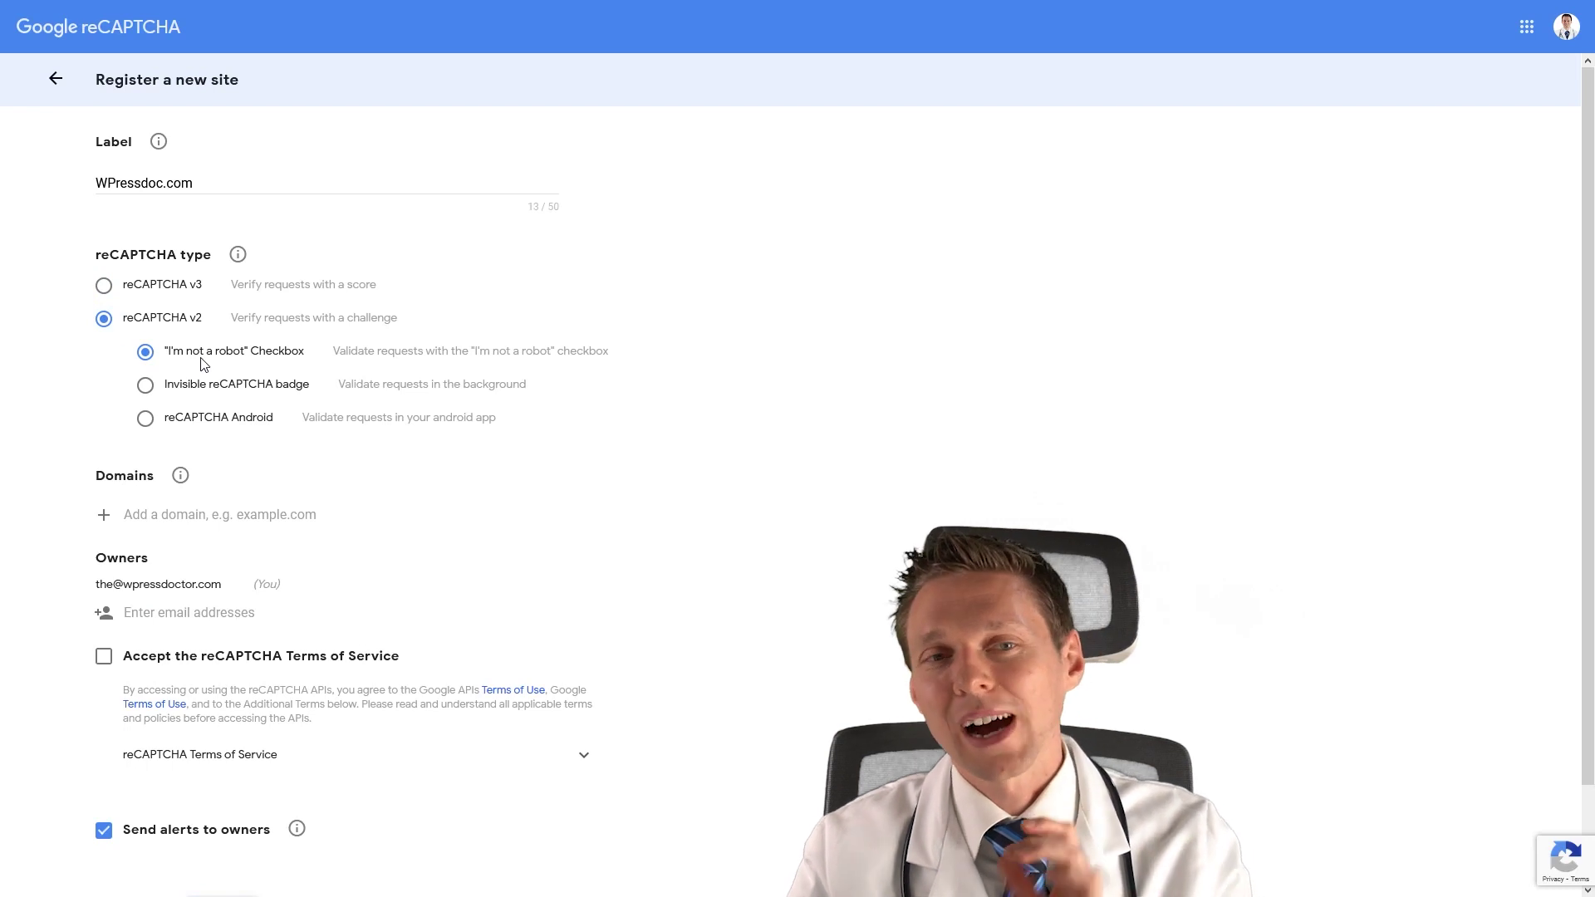
left_click(224, 286)
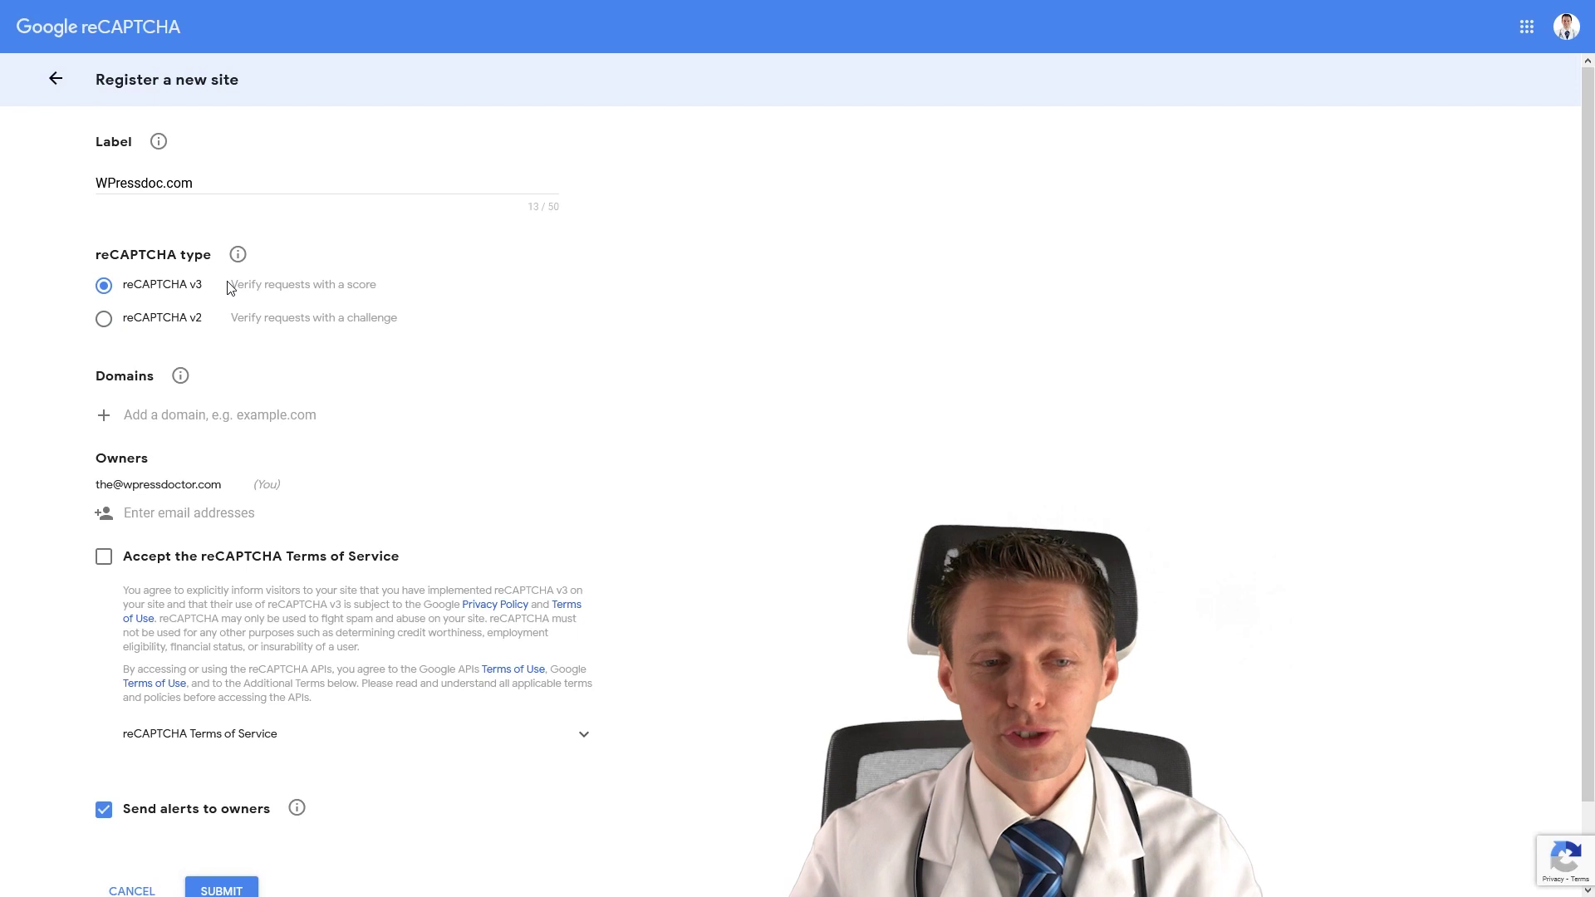
Add the domain wpressdoc.com, accept the Terms of Service and submit the registration.
left_click(216, 415)
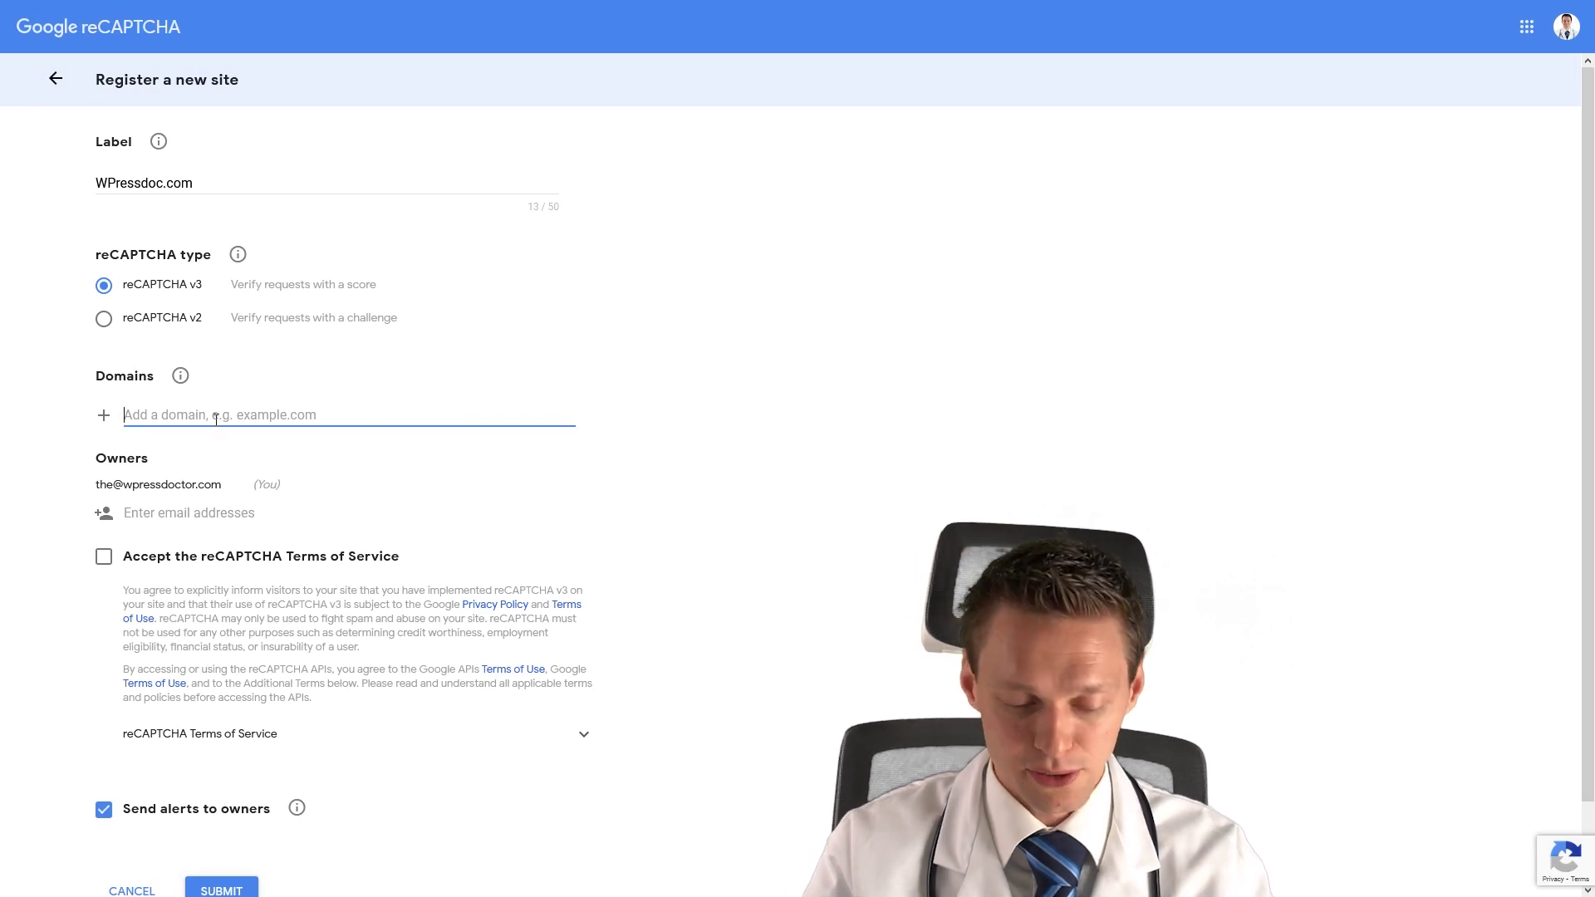
left_click_drag(209, 188, 74, 185)
key("ctrl+c")
left_click(179, 420)
key("ctrl+v")
left_click_drag(142, 422, 110, 425)
type("wp")
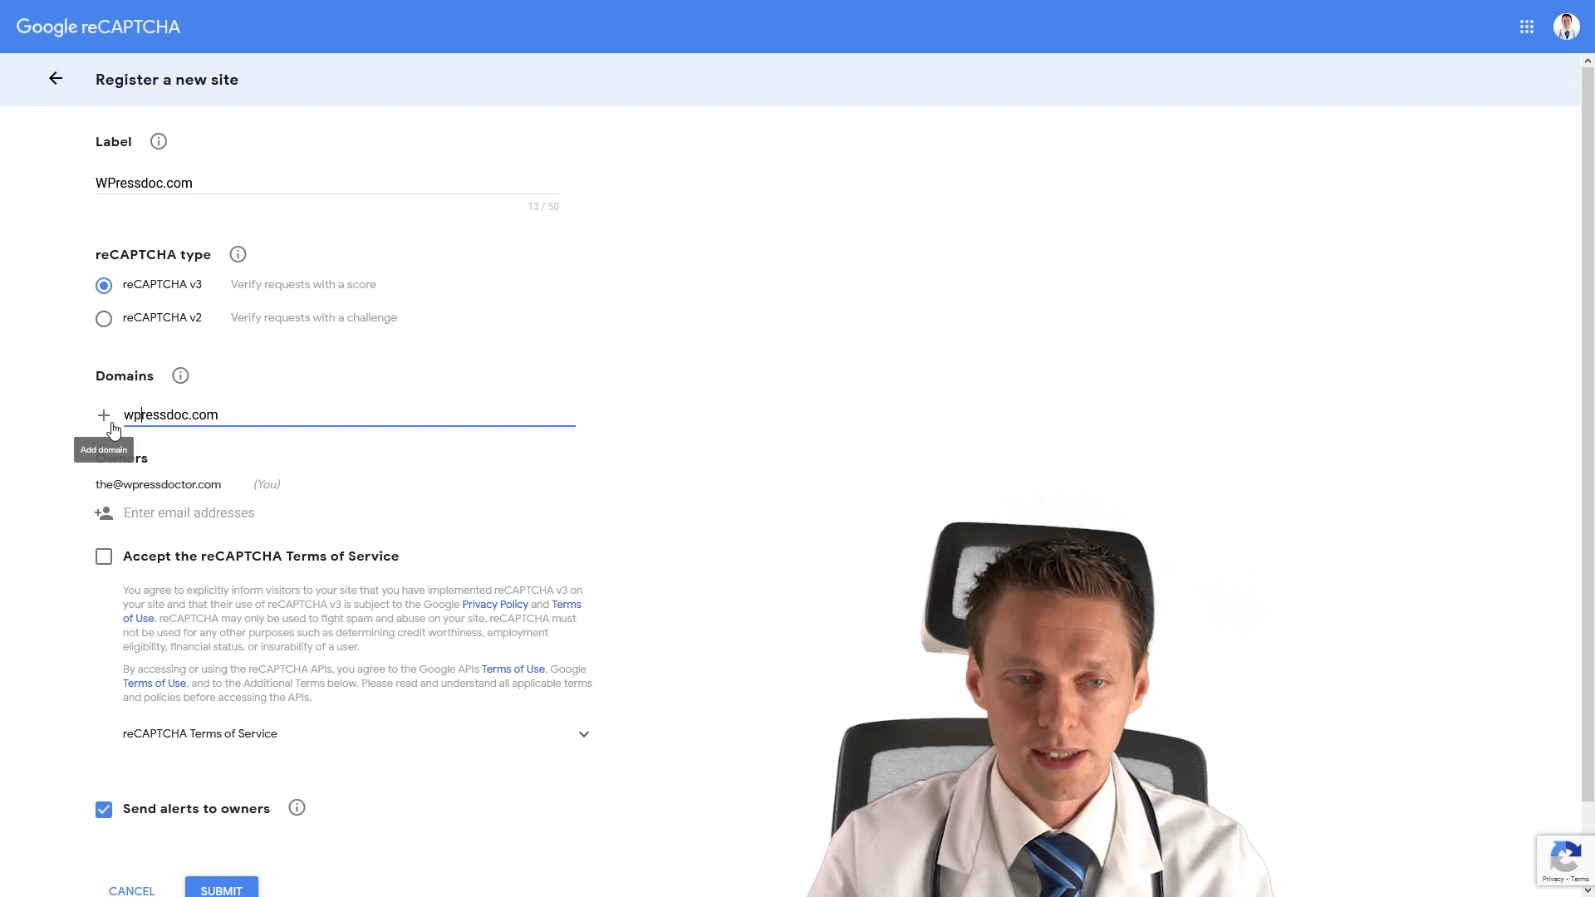
left_click(567, 463)
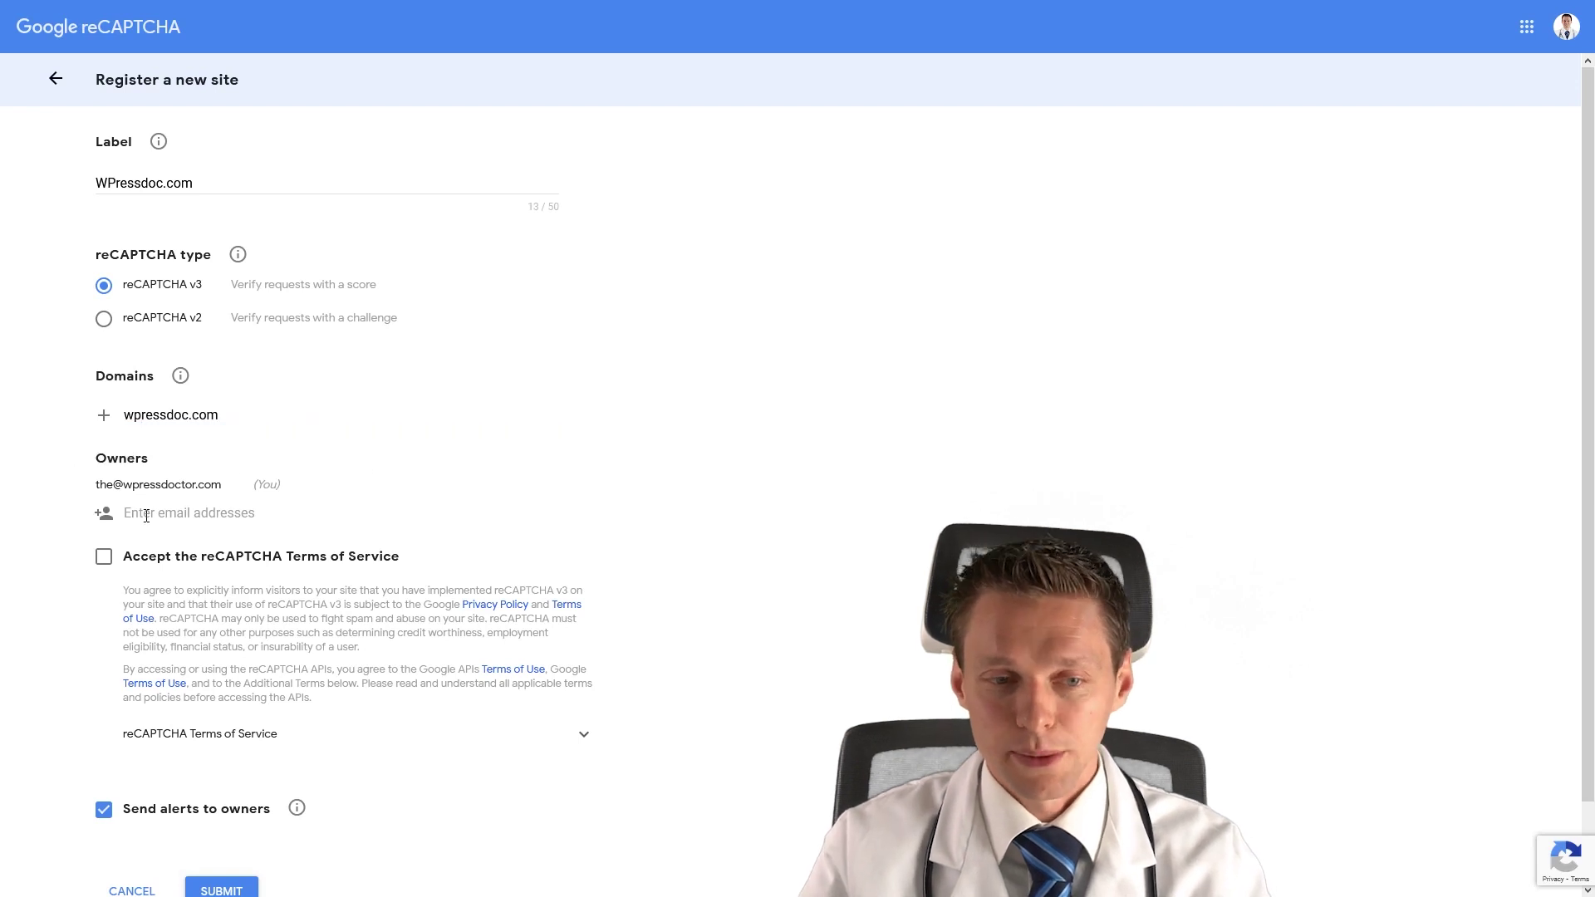
left_click(133, 558)
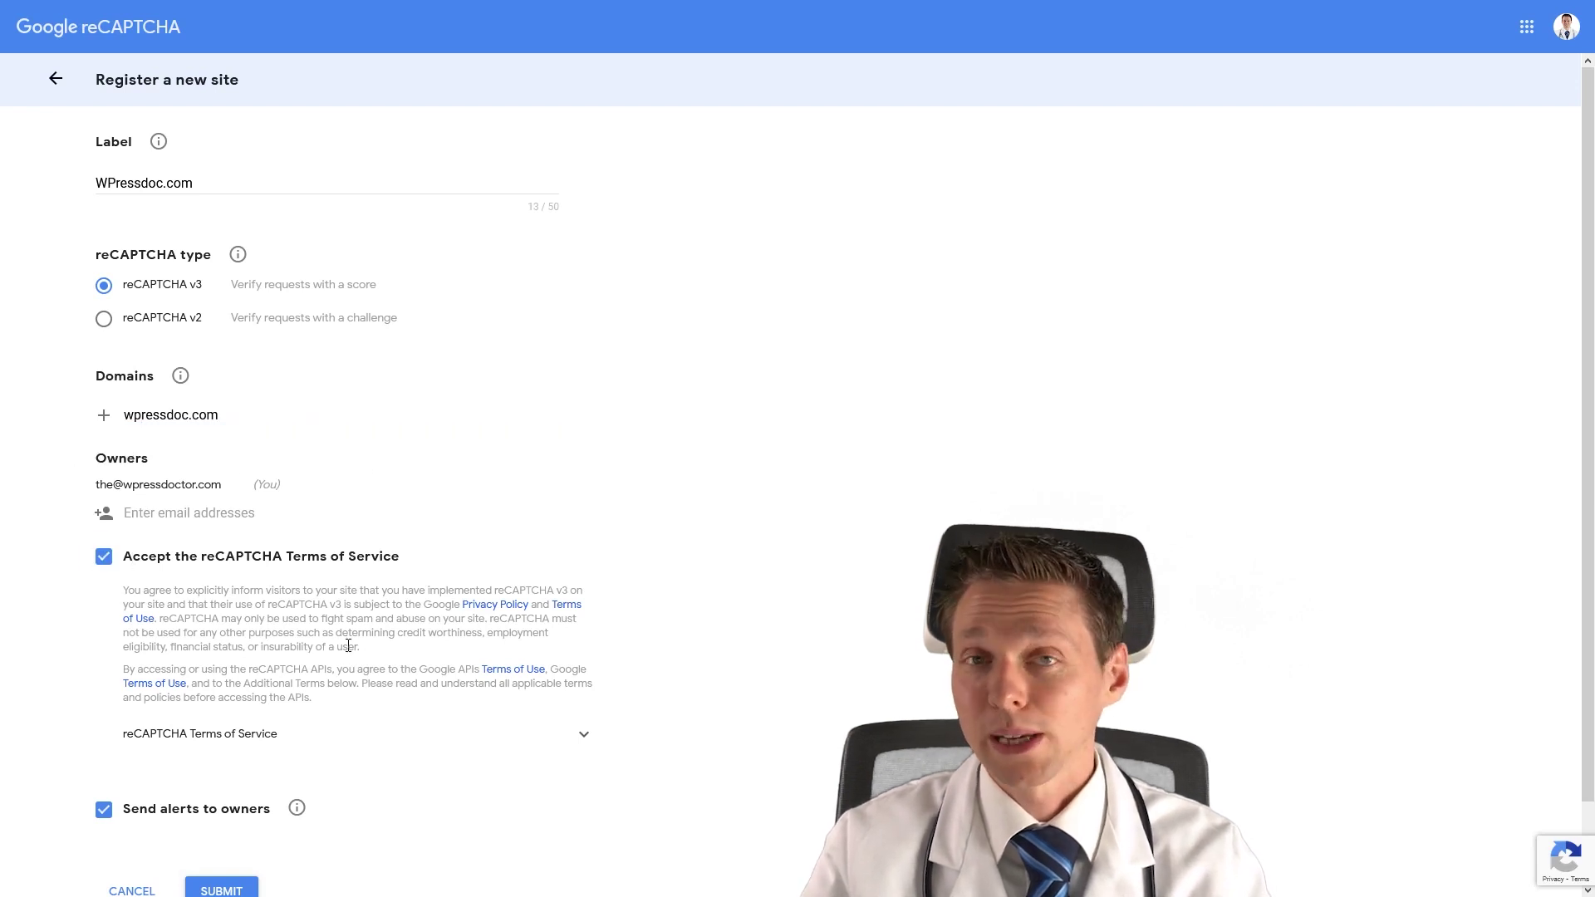
scroll(349, 642, "down", 1)
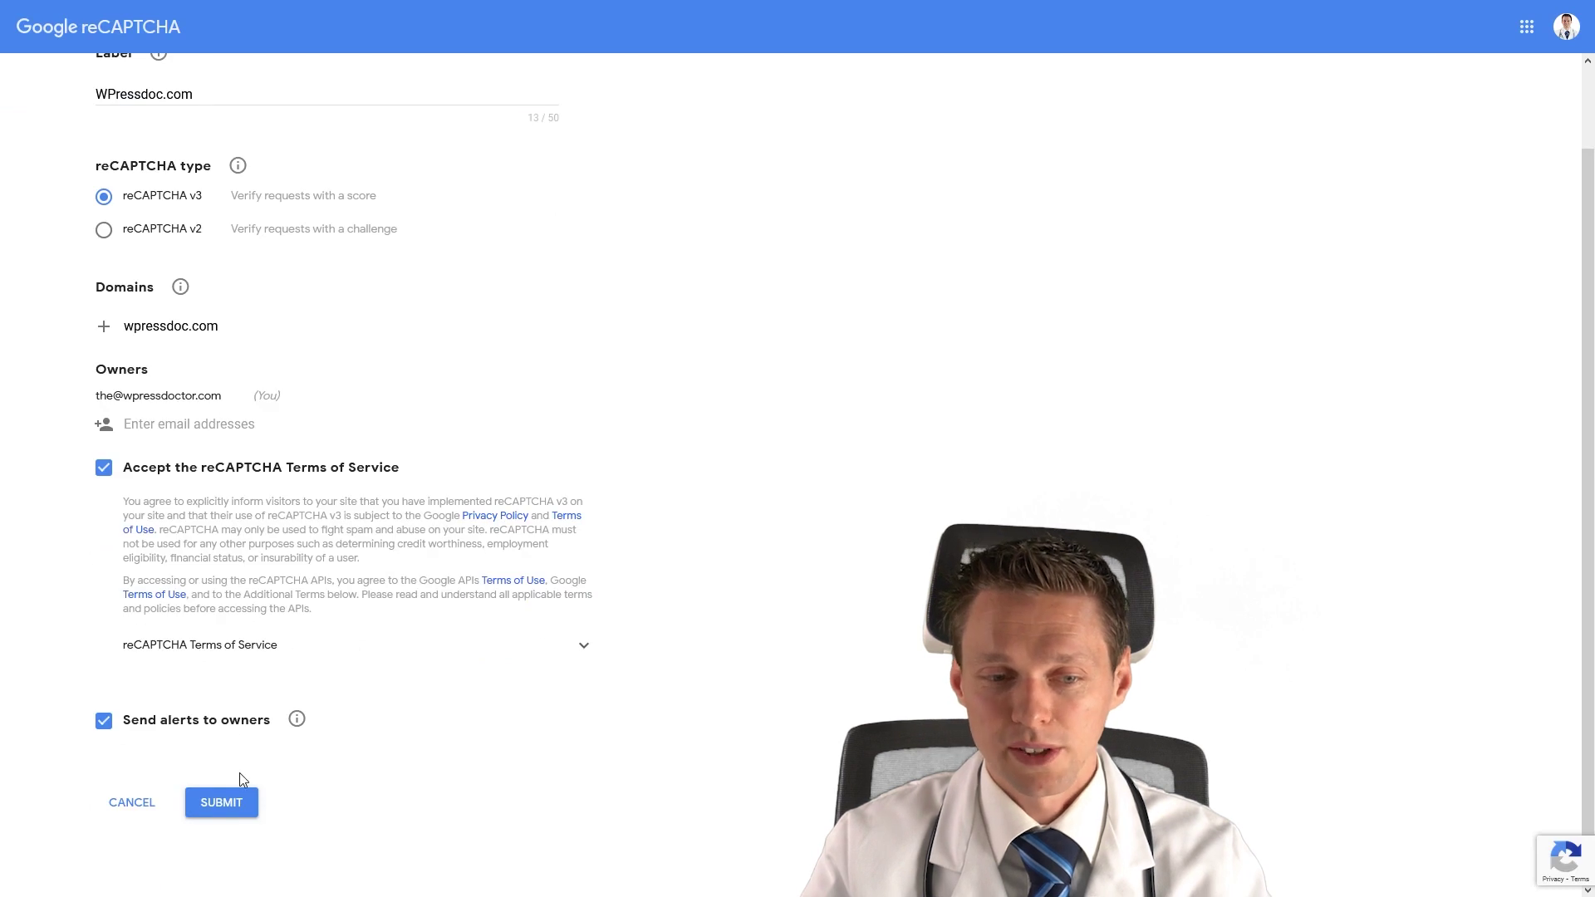
left_click(225, 802)
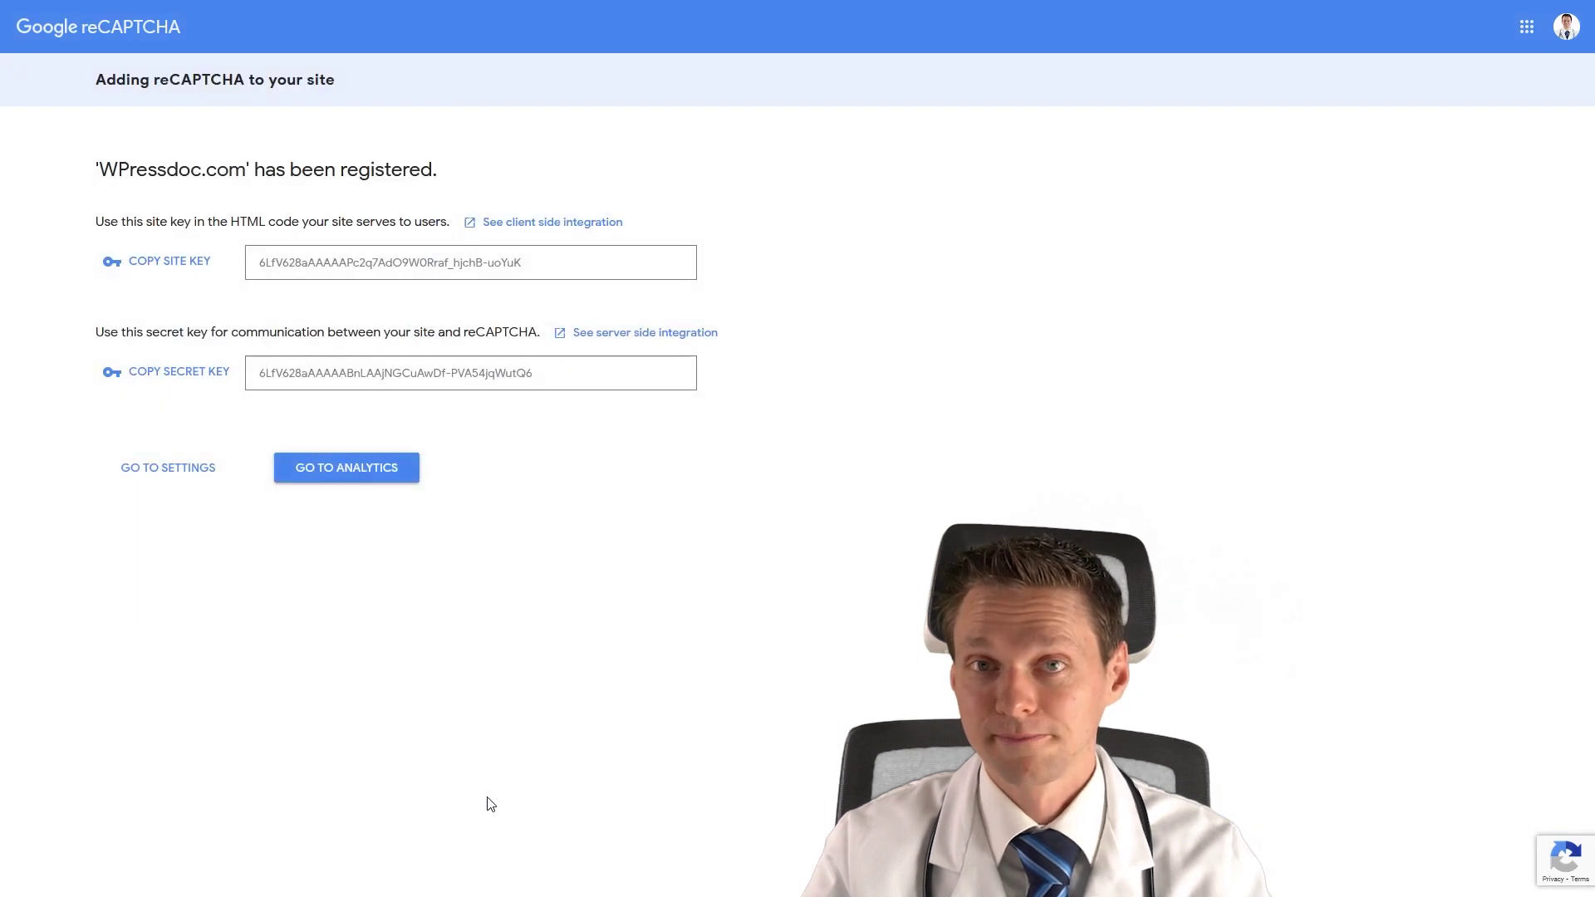
Copy the Google site key and secret key into Gravity Forms' reCAPTCHA settings.
left_click(182, 263)
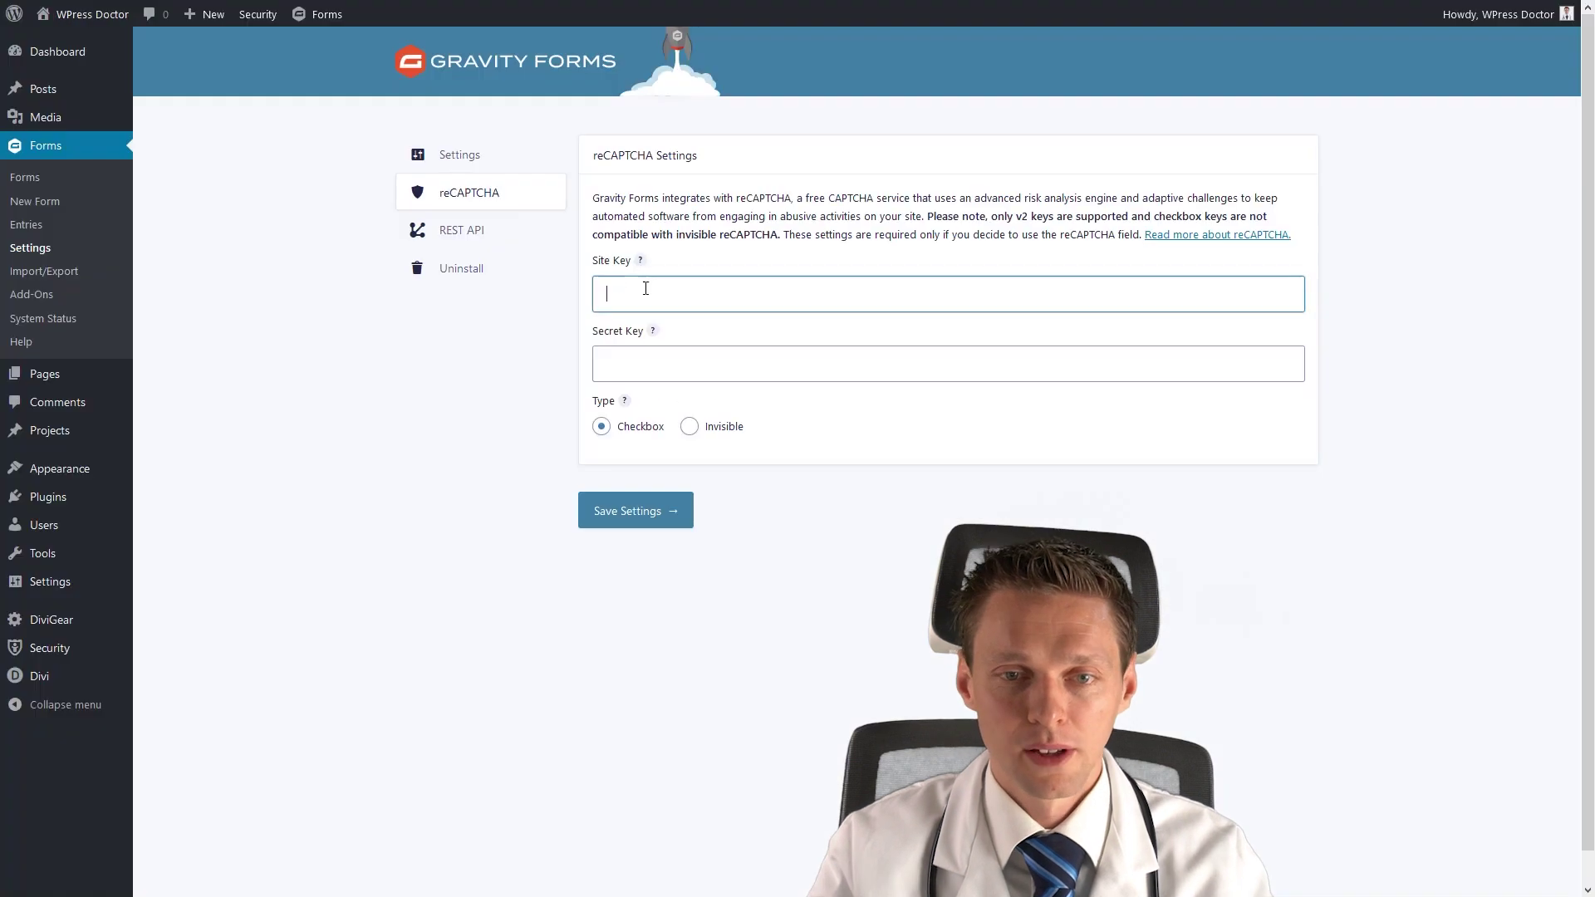
left_click(681, 296)
key("ctrl+v")
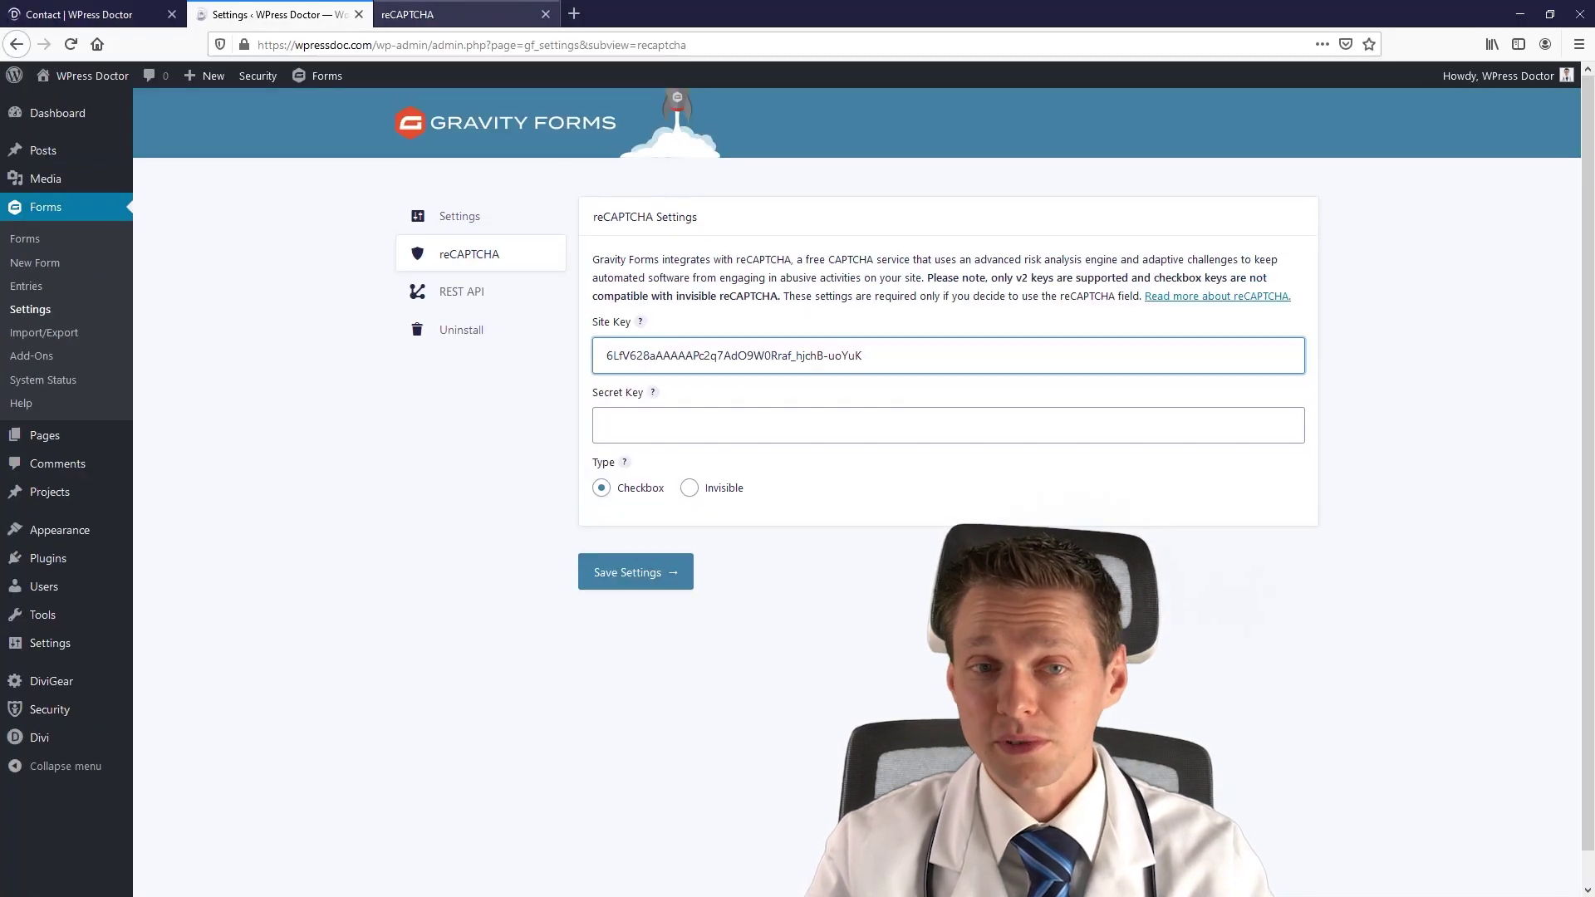
left_click(481, 13)
left_click(184, 384)
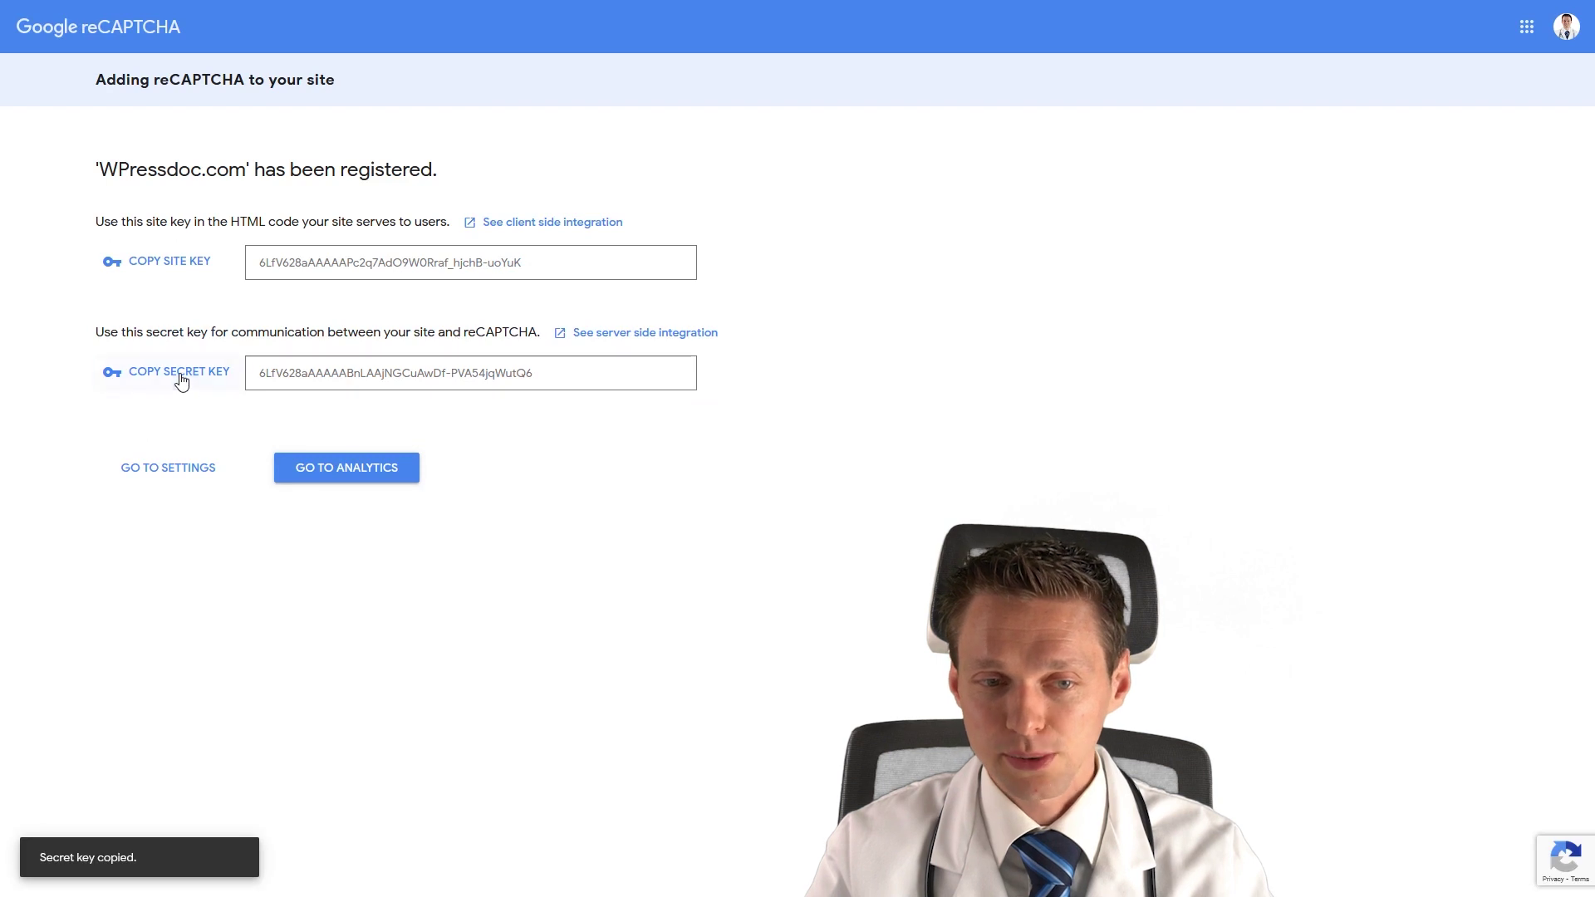
left_click(285, 14)
left_click(649, 375)
key("ctrl+v")
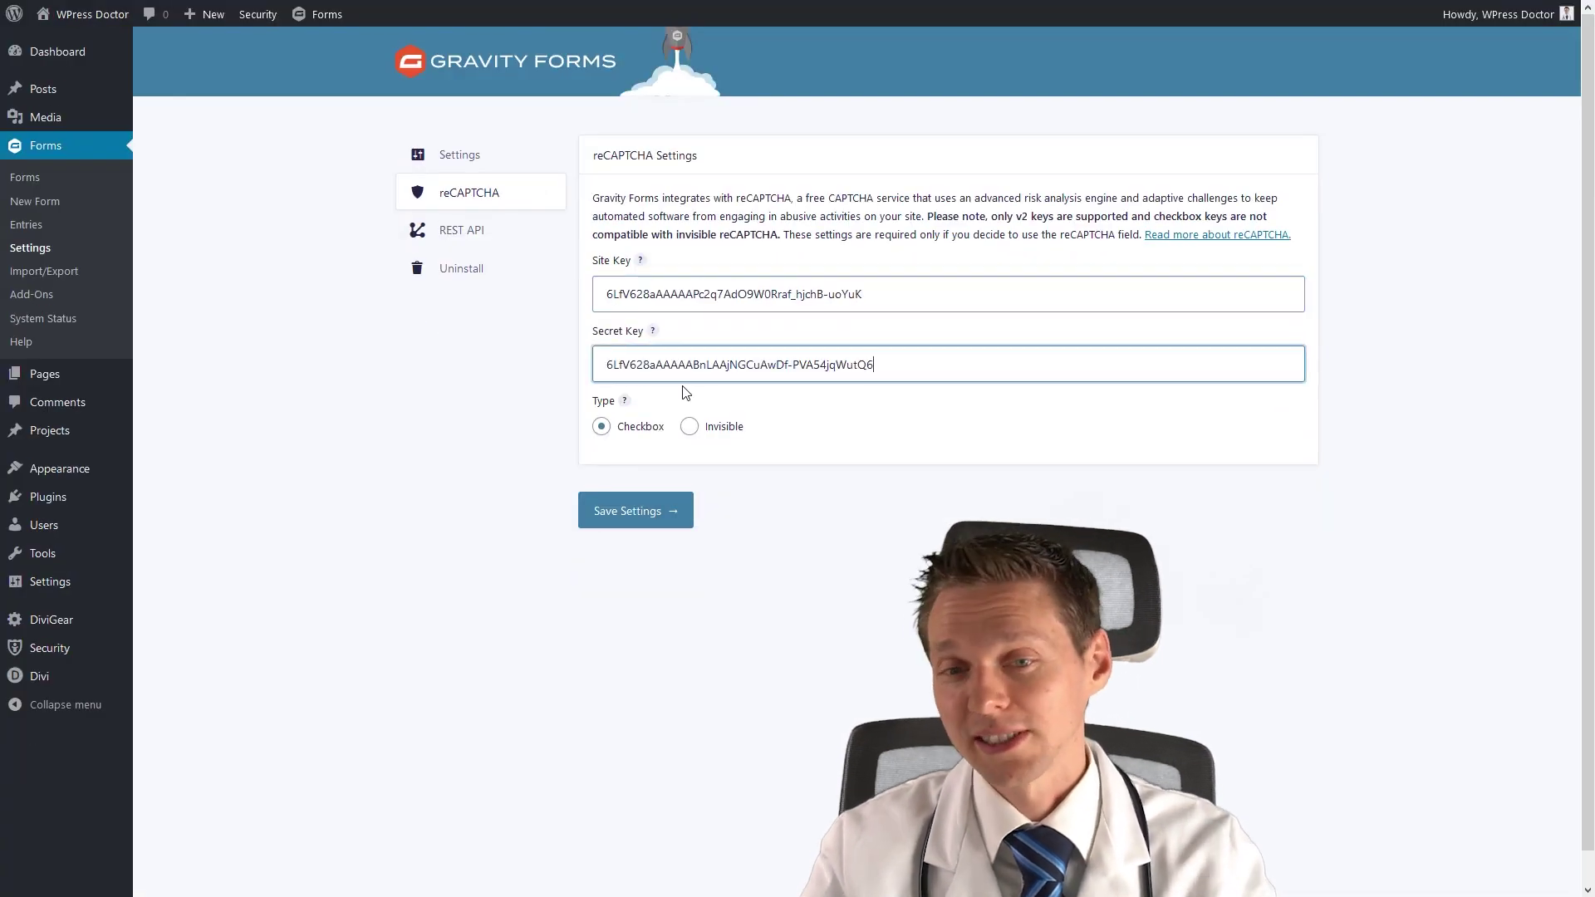
Set the reCAPTCHA type to Invisible, save the settings and return to the forms list.
left_click(691, 428)
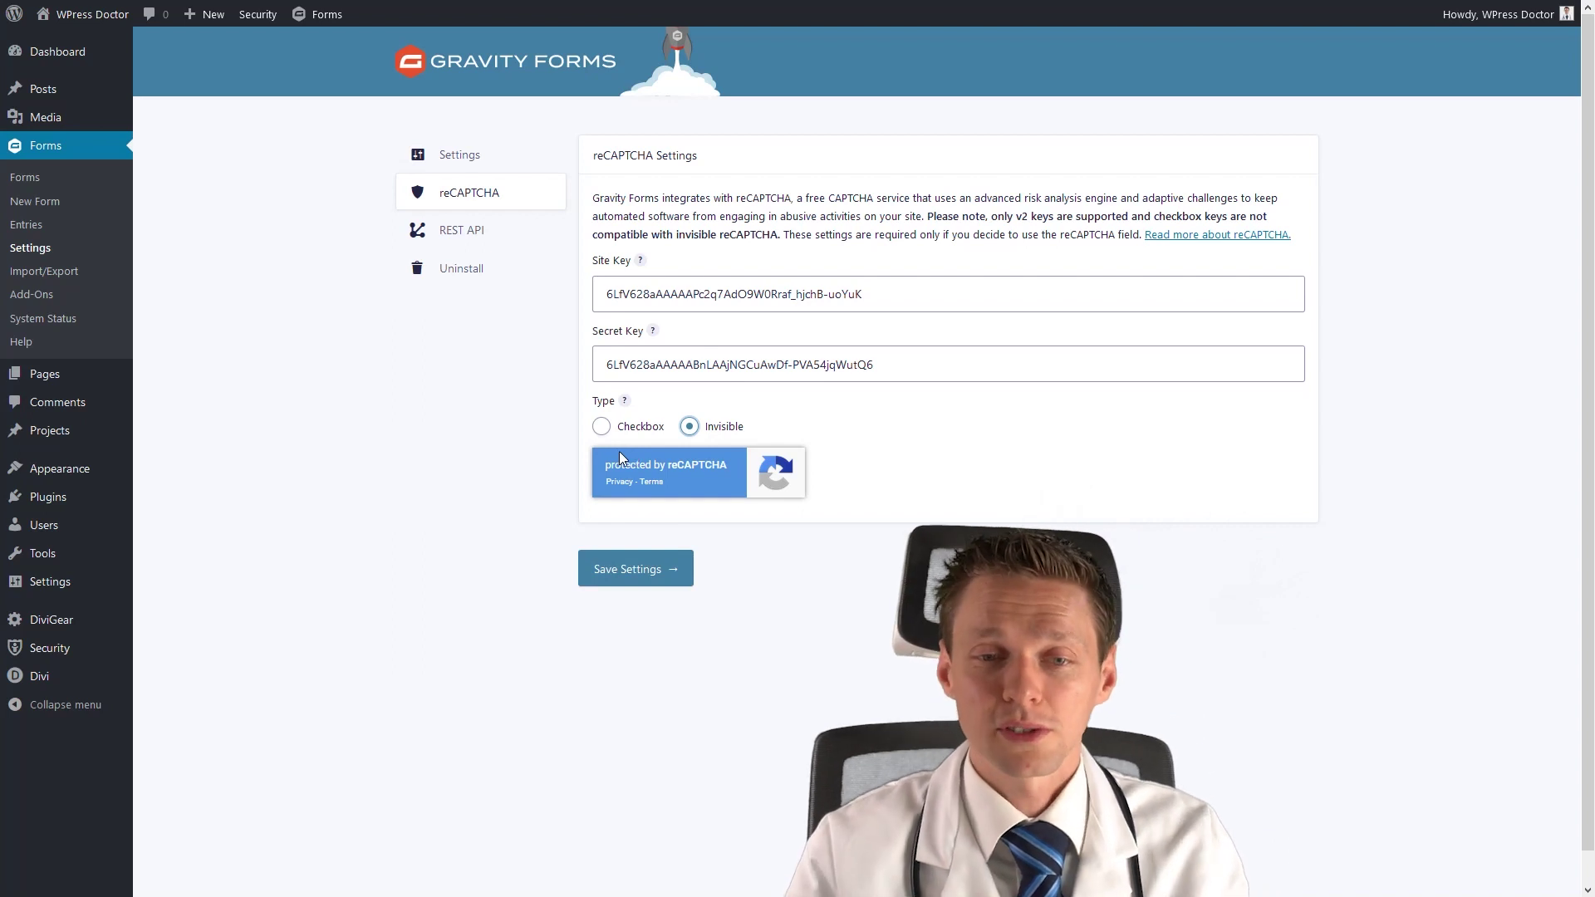
left_click(641, 577)
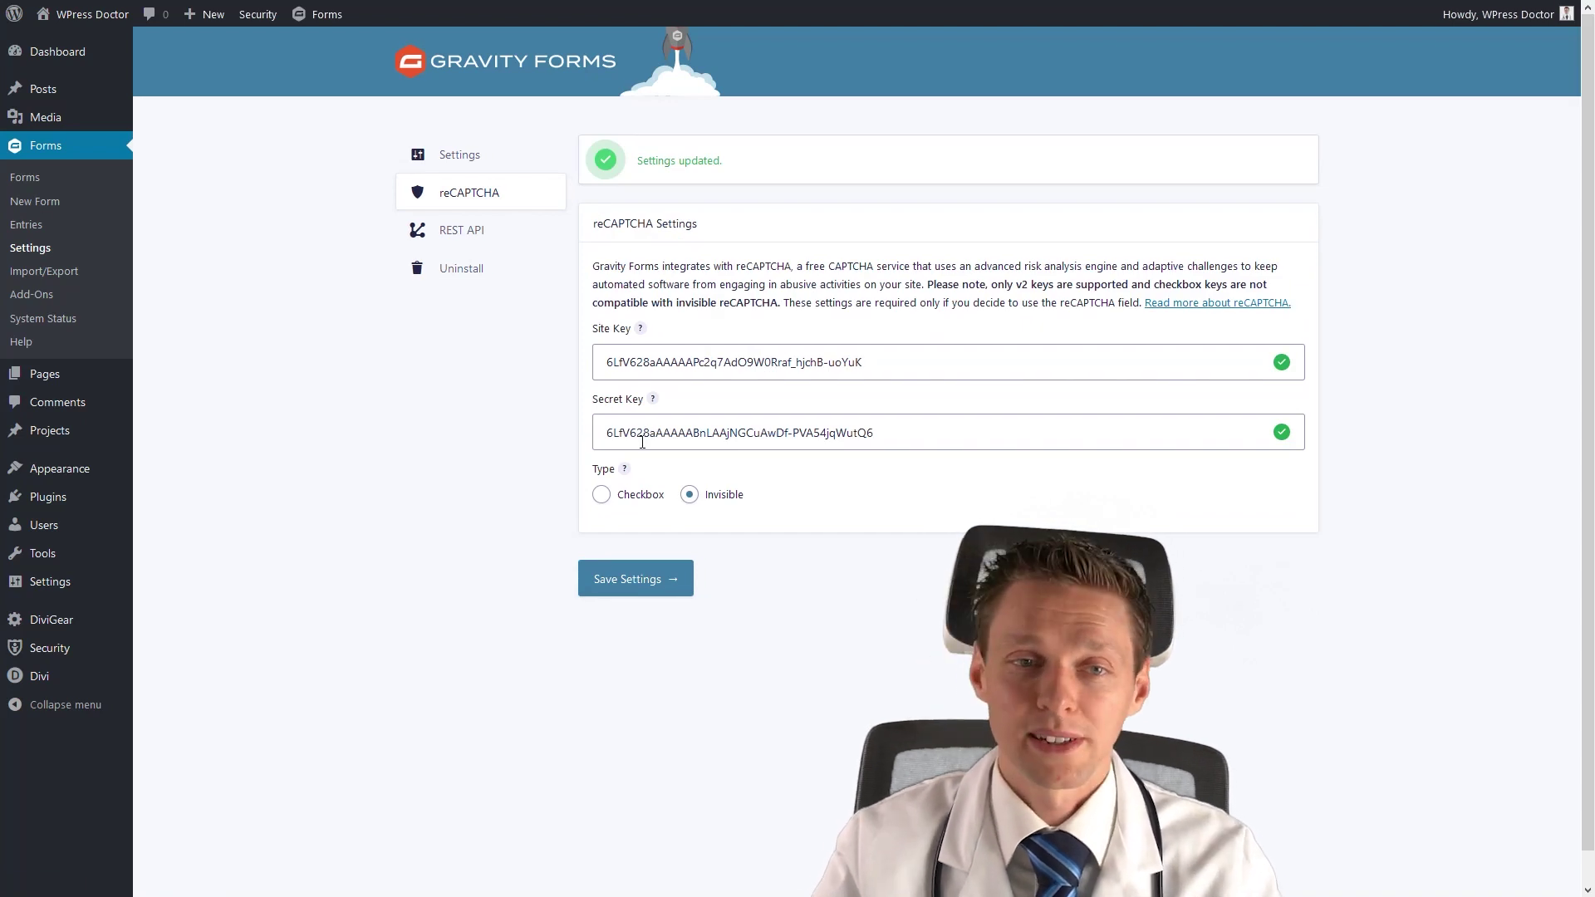
left_click(24, 178)
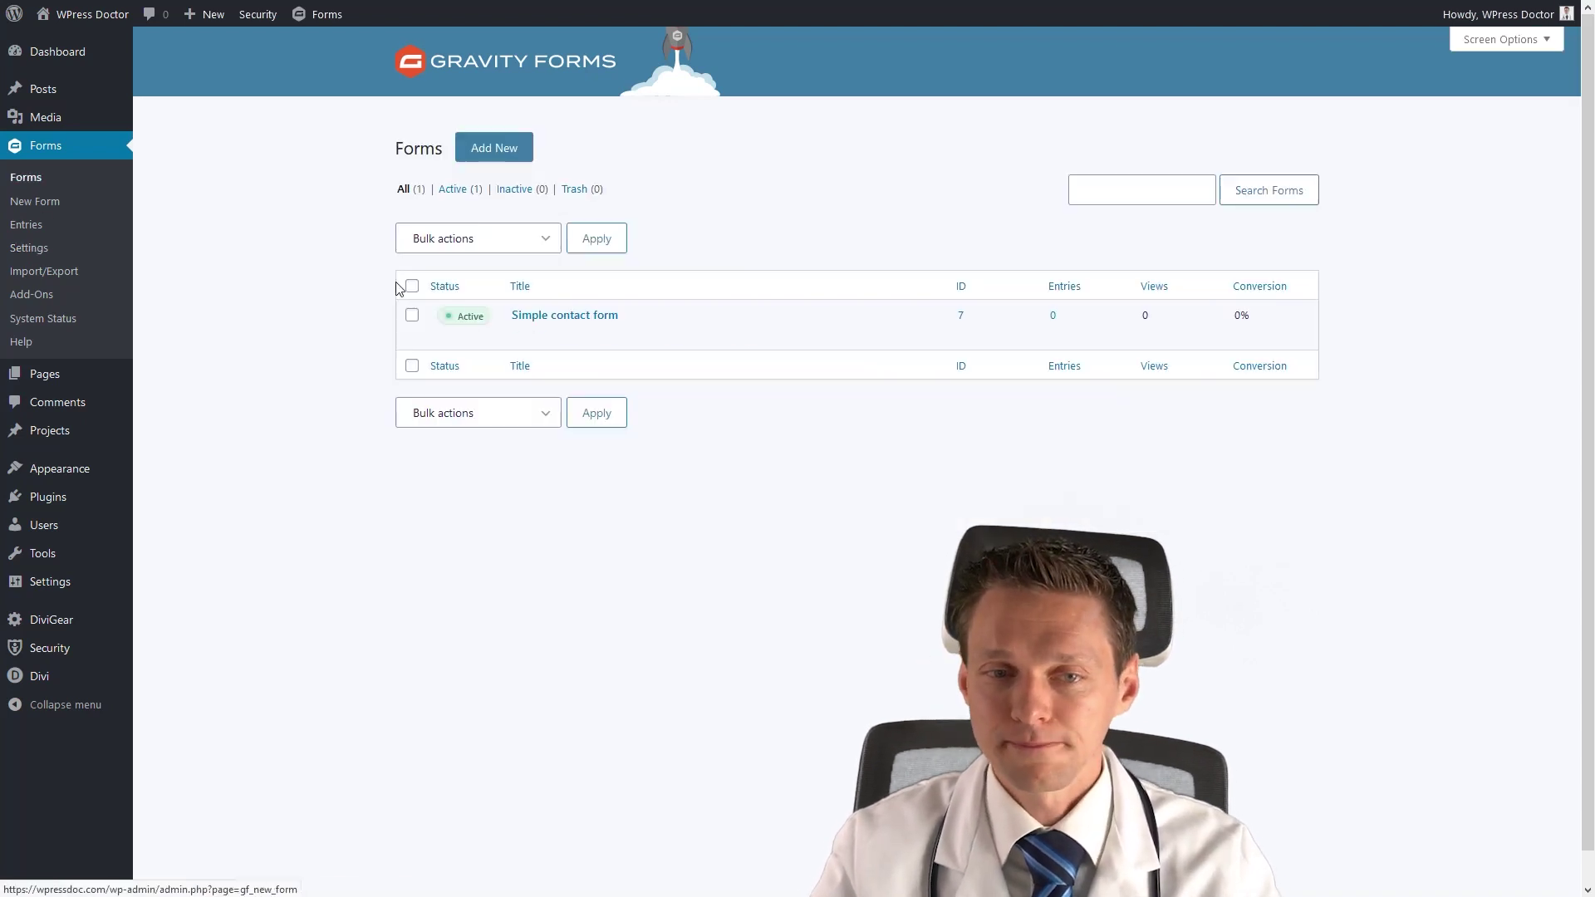
Select the CAPTCHA field, keeping the Light theme and the Bottom Right badge position.
left_click(517, 336)
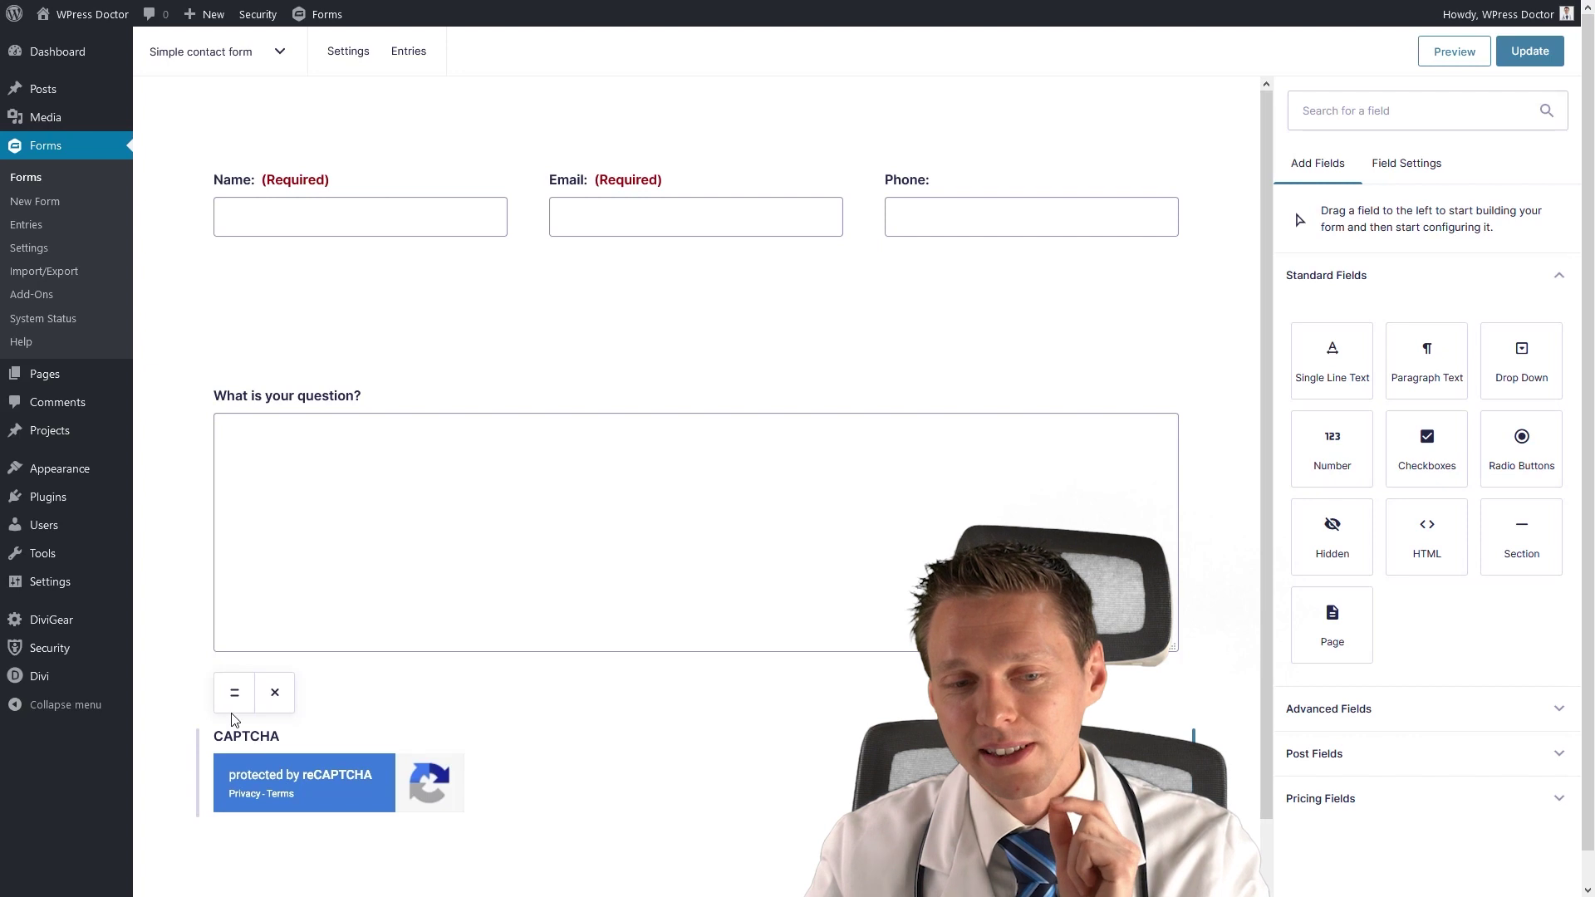
left_click(238, 751)
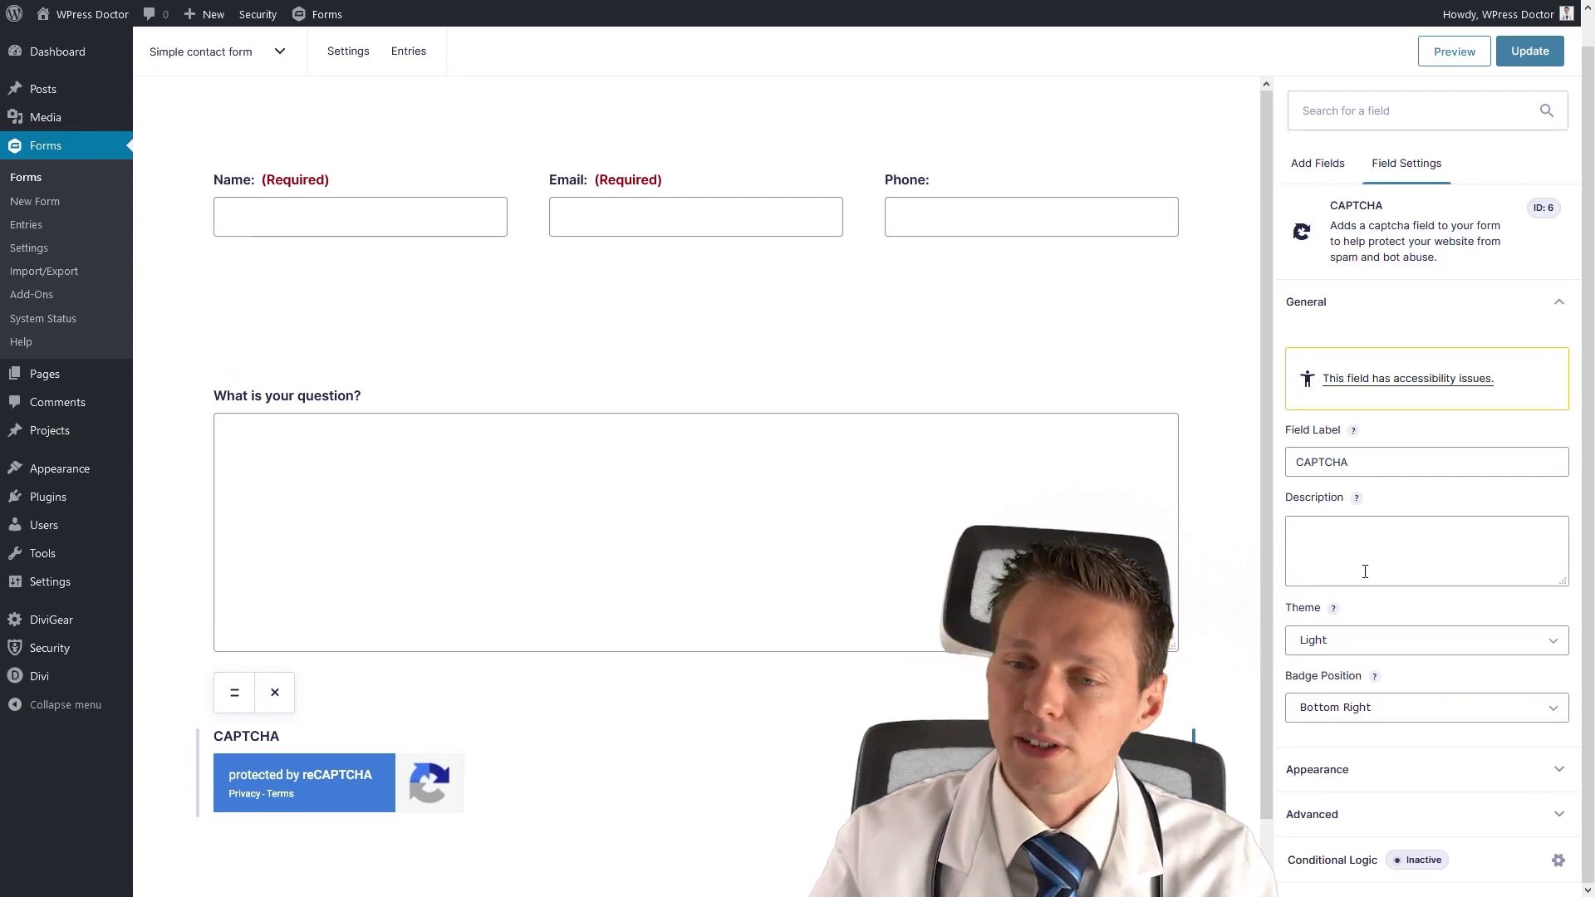
left_click(1333, 652)
left_click(1329, 681)
left_click(1332, 653)
left_click(1331, 665)
left_click(1333, 651)
left_click(1333, 670)
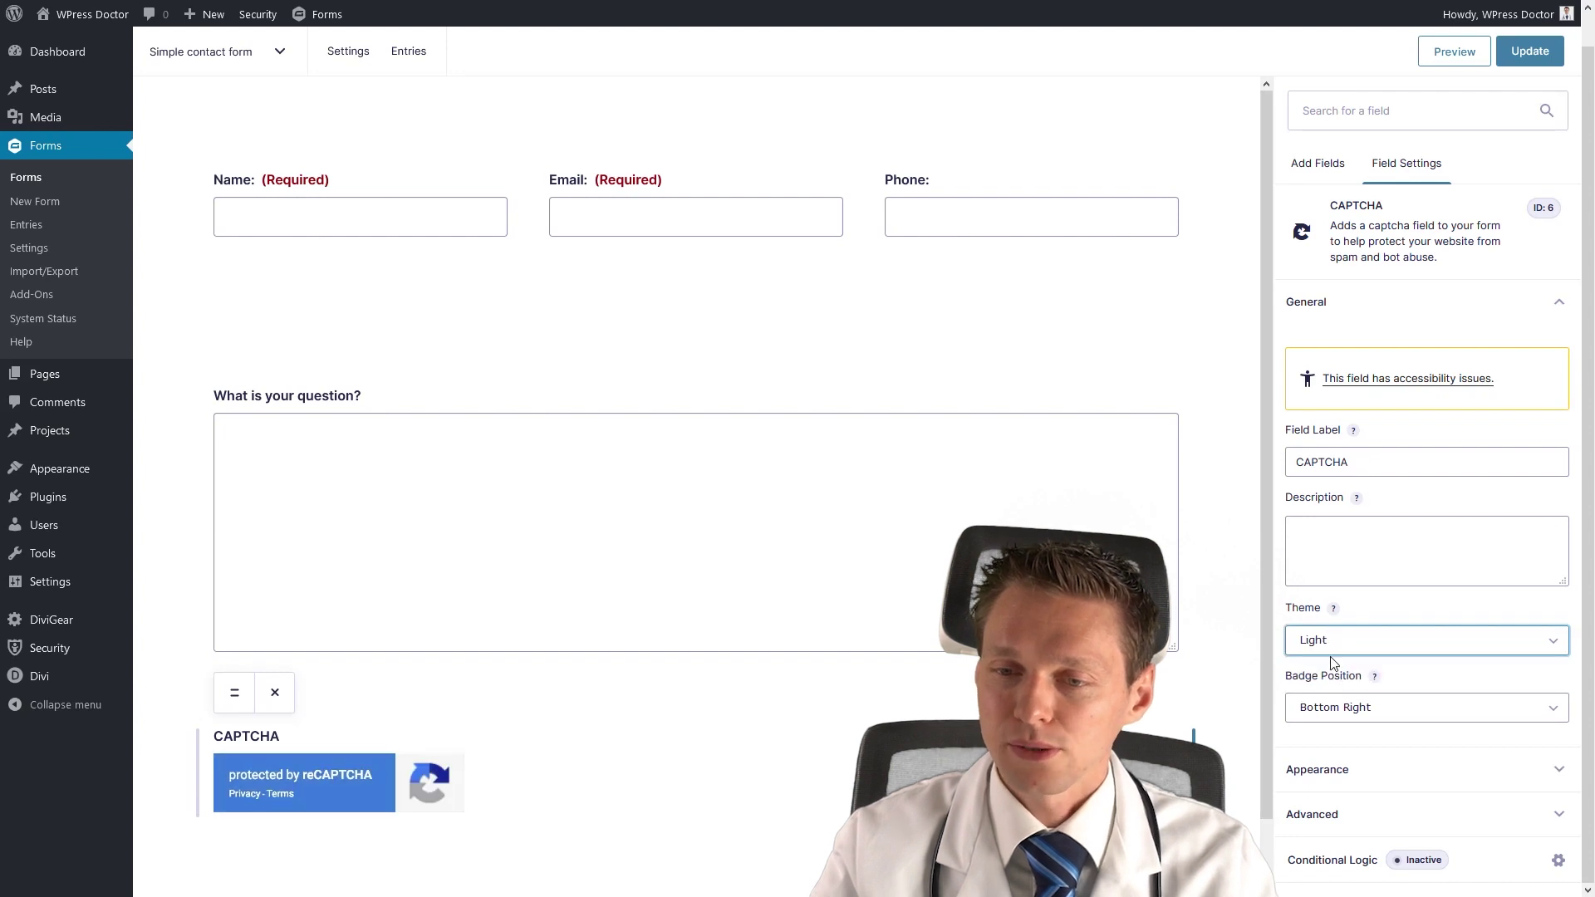
left_click(1335, 708)
left_click(1333, 705)
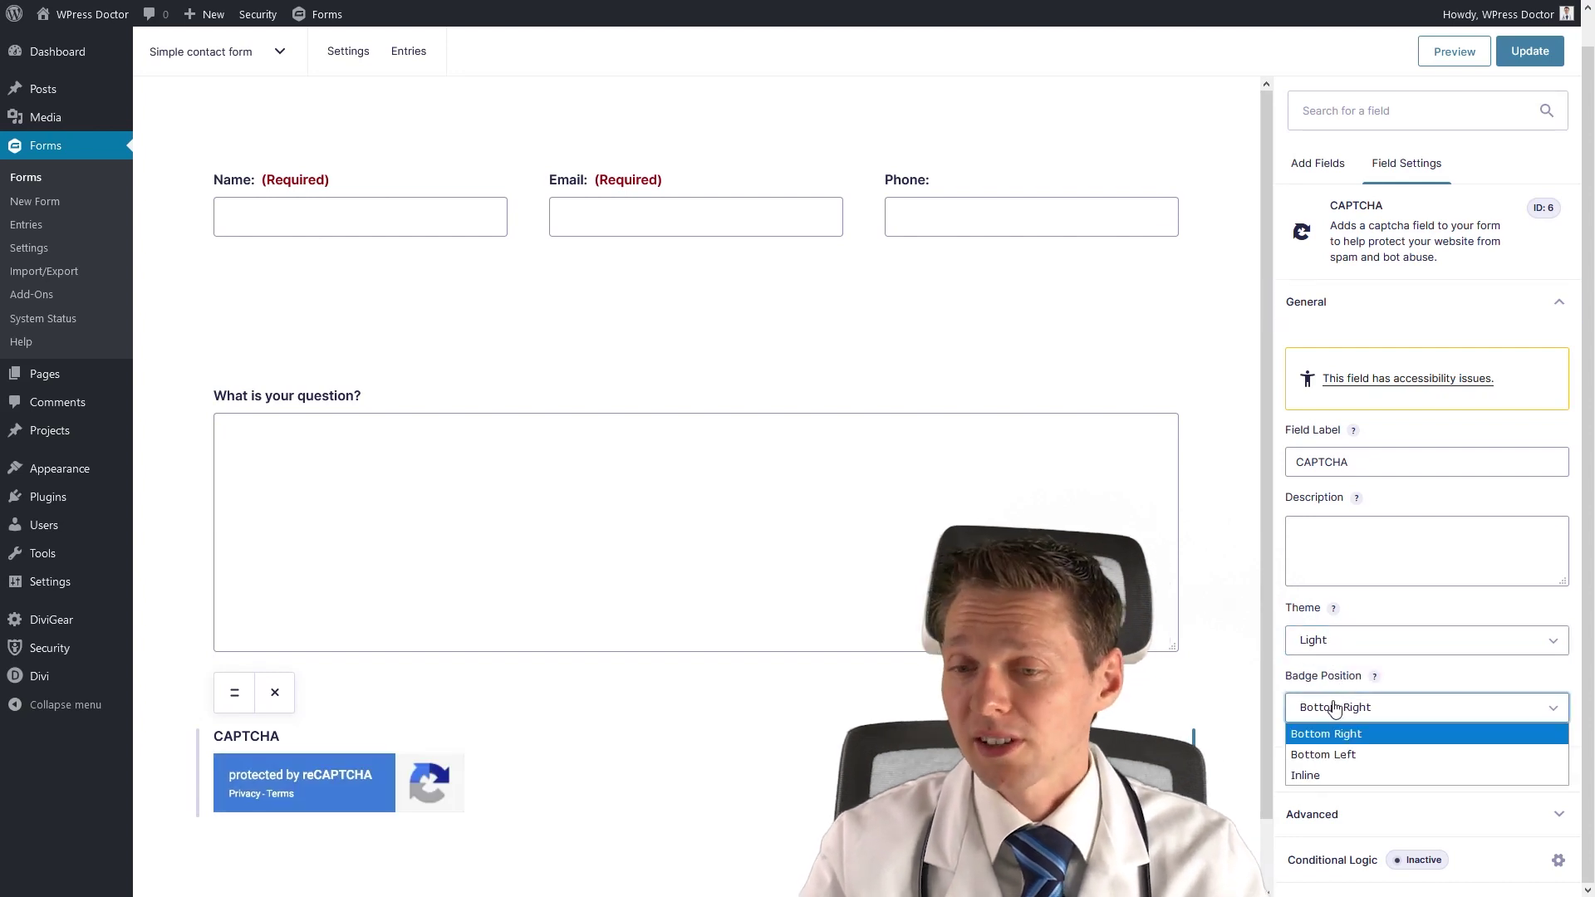
left_click(1348, 770)
left_click(1343, 721)
left_click(1350, 734)
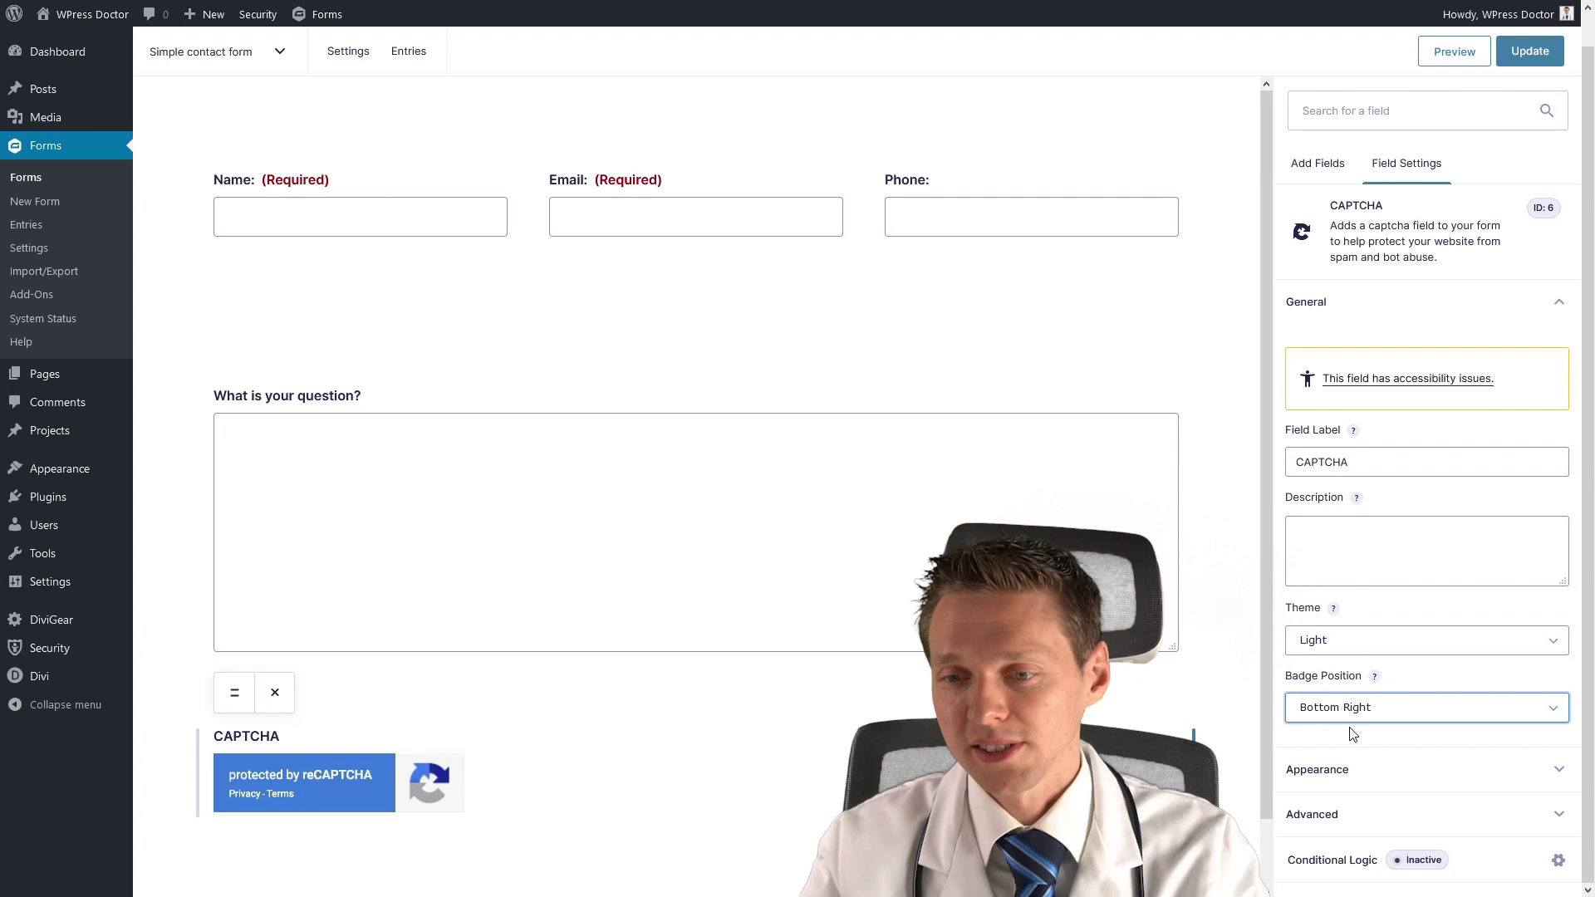
Set the CAPTCHA field's label visibility to Hidden and update the form.
left_click(1355, 769)
left_click(1350, 421)
left_click(1347, 466)
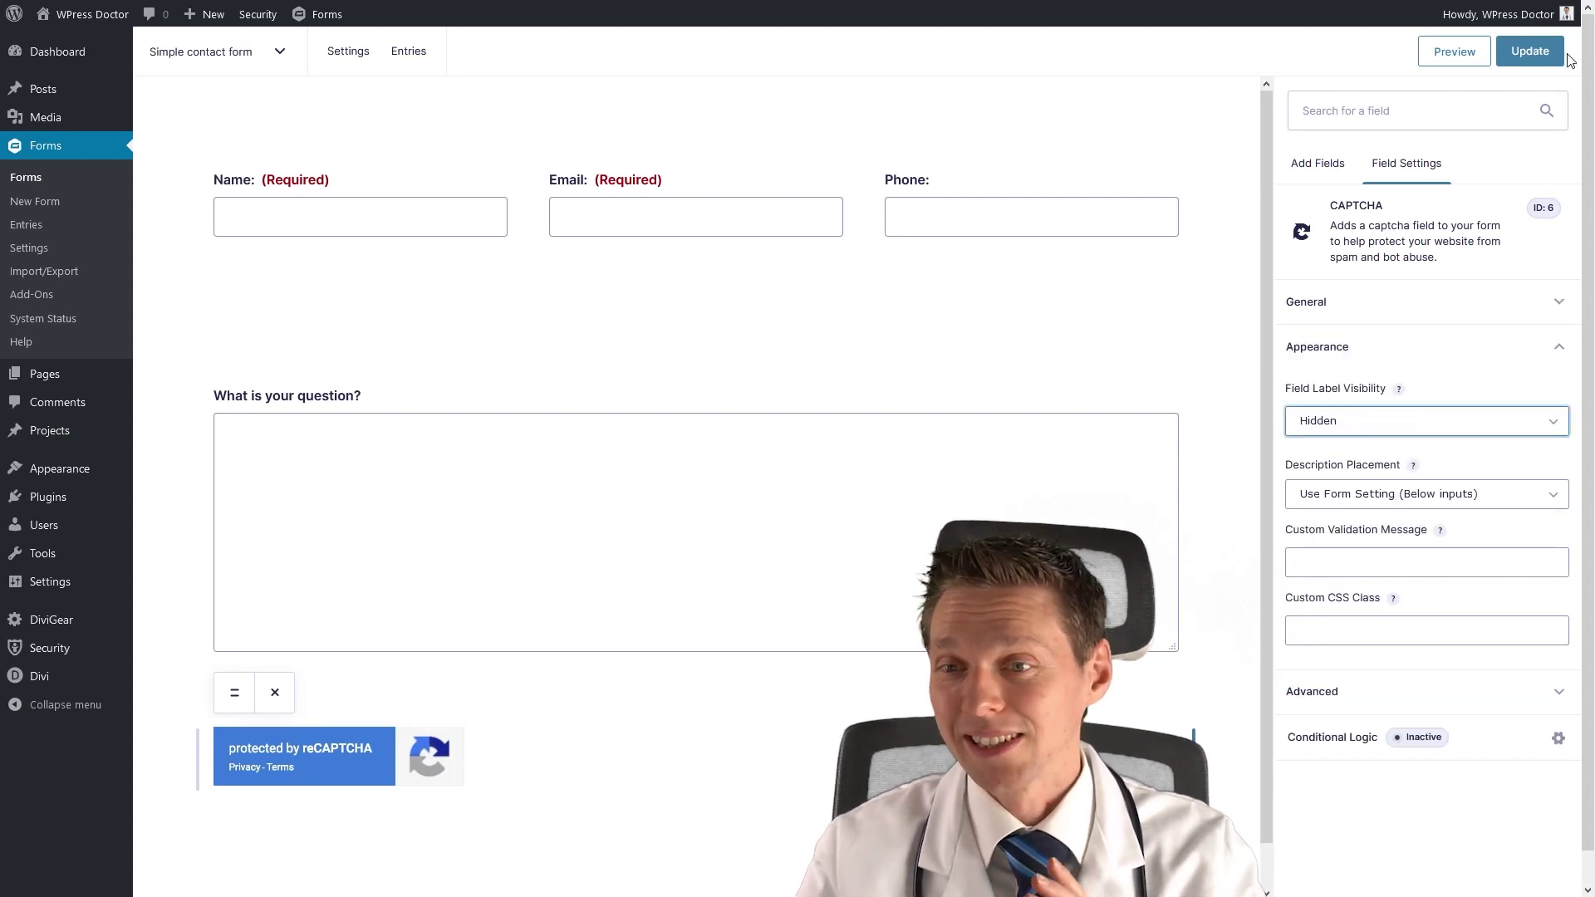
left_click(1533, 55)
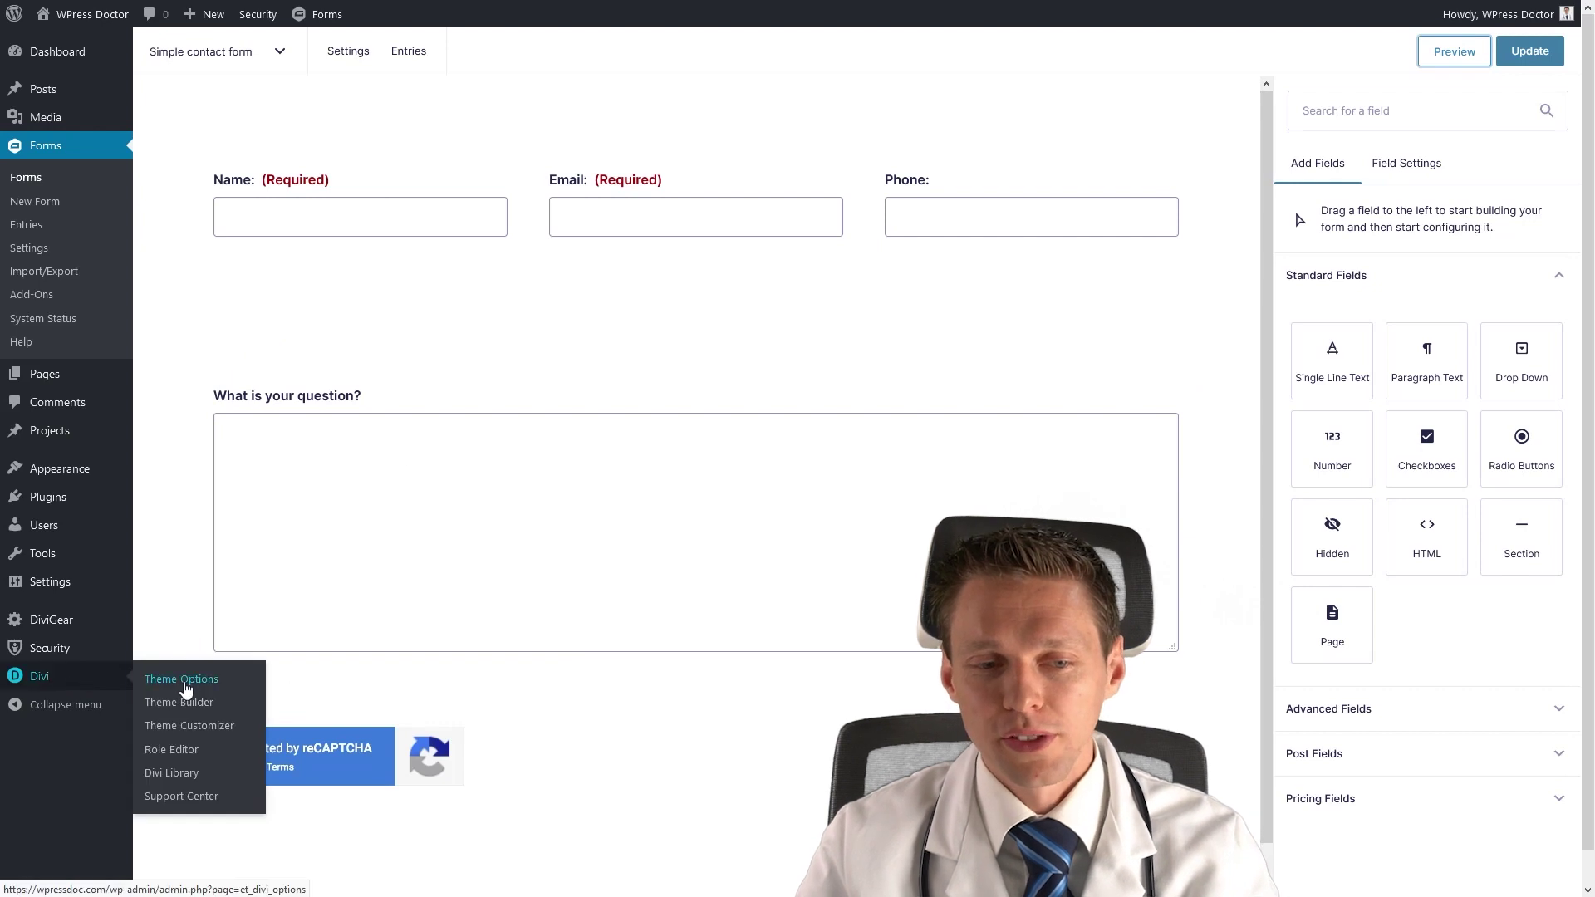
Paste `.grecaptcha-badge { opacity:0; }` into Divi Theme Options' Custom CSS and save it.
left_click(185, 679)
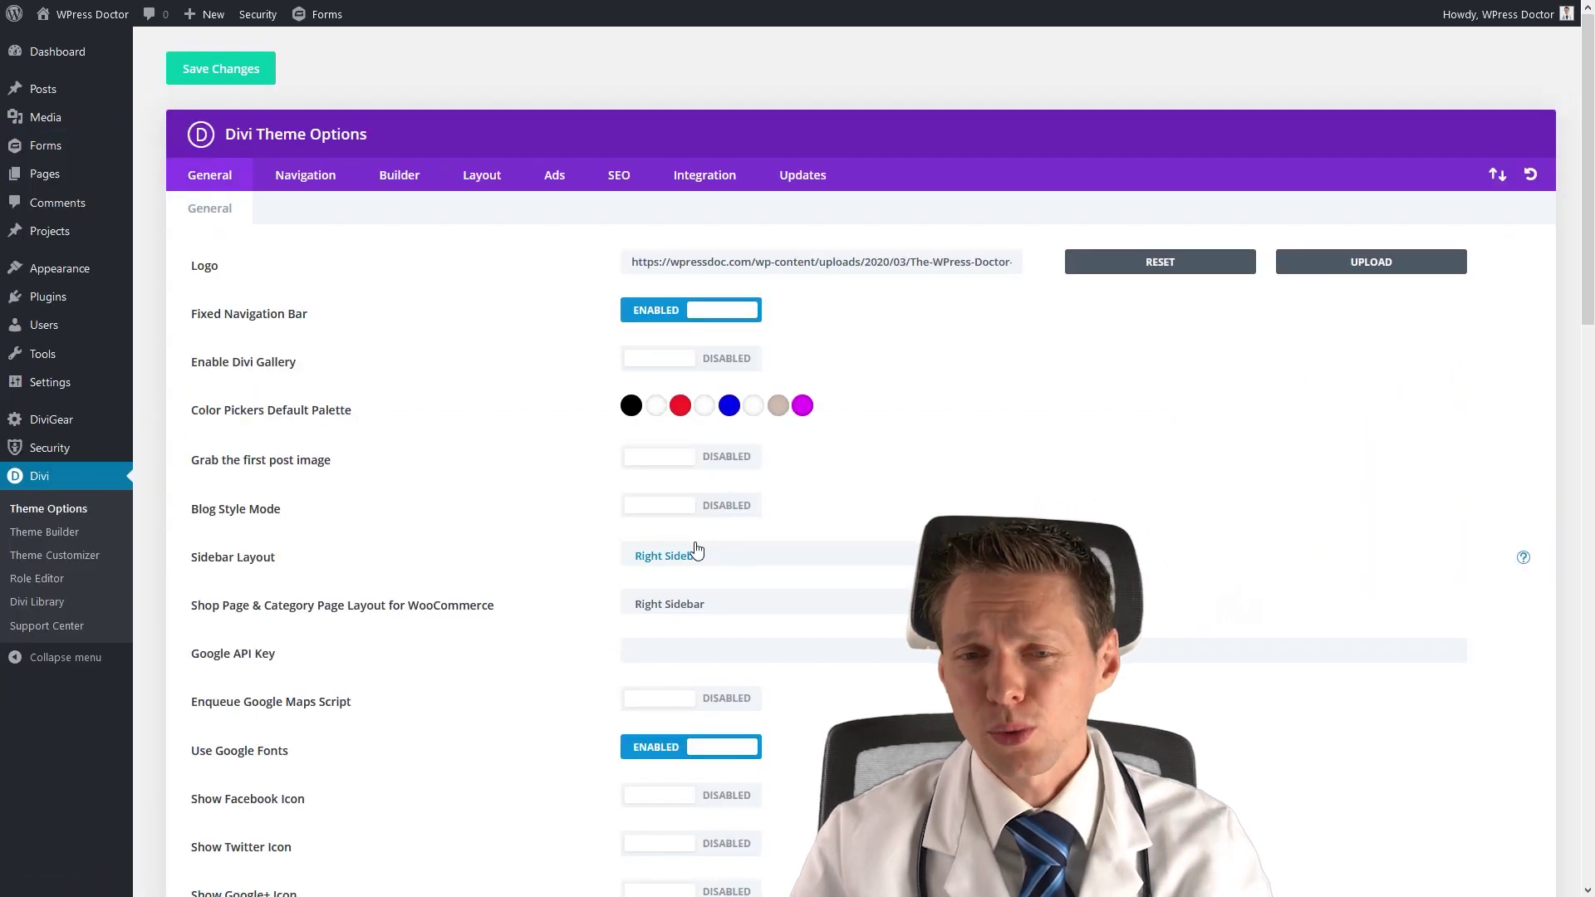
scroll(586, 538, "down", 15)
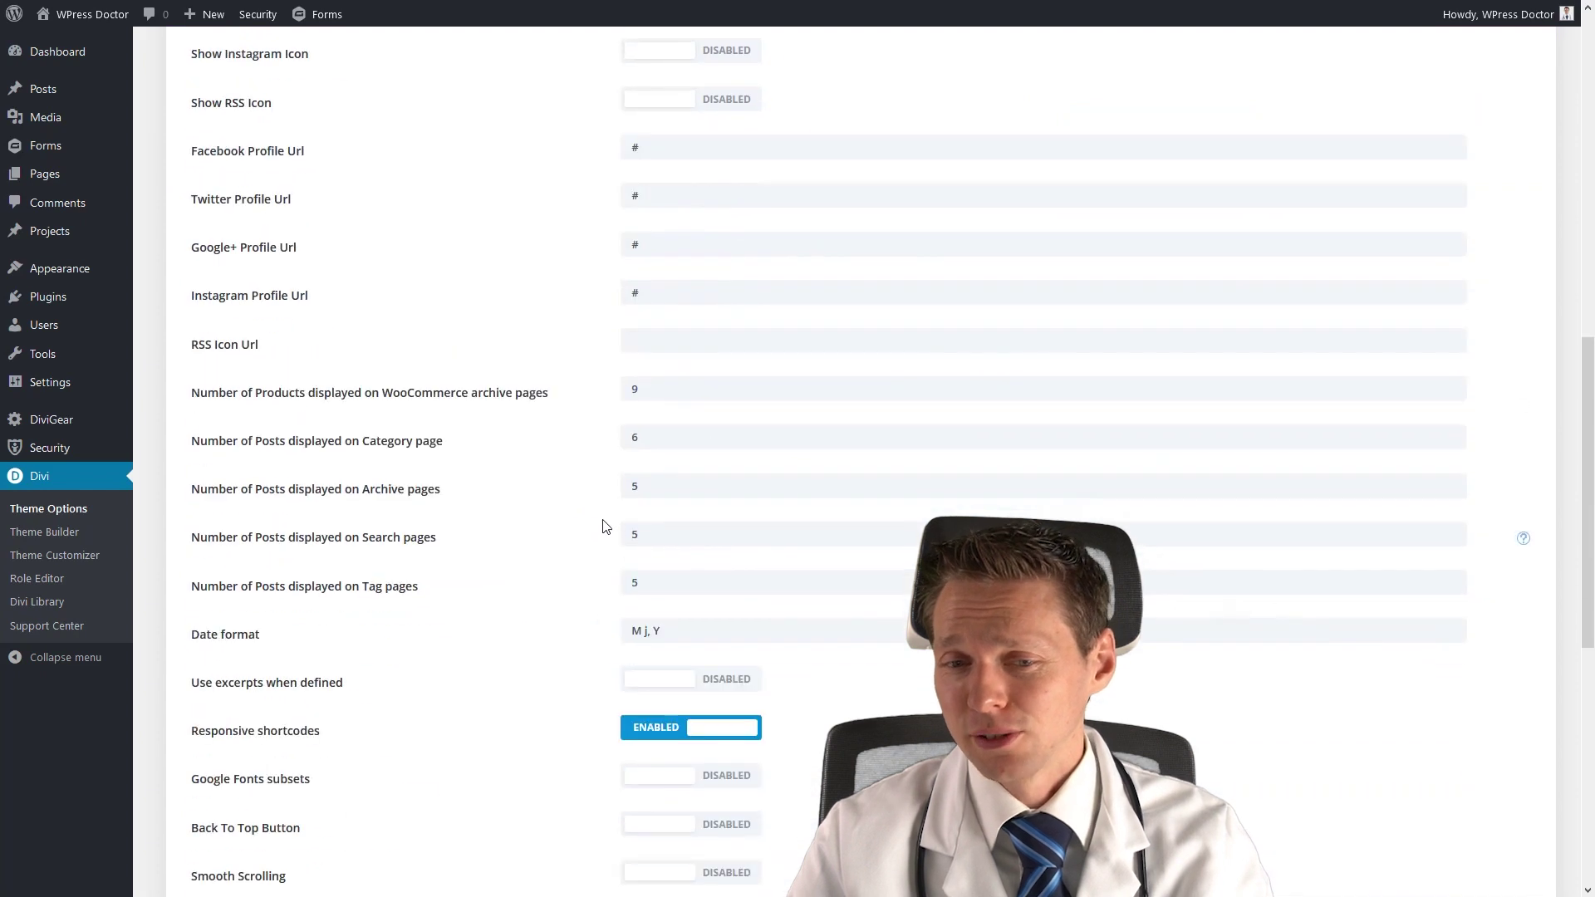
key("ctrl+v")
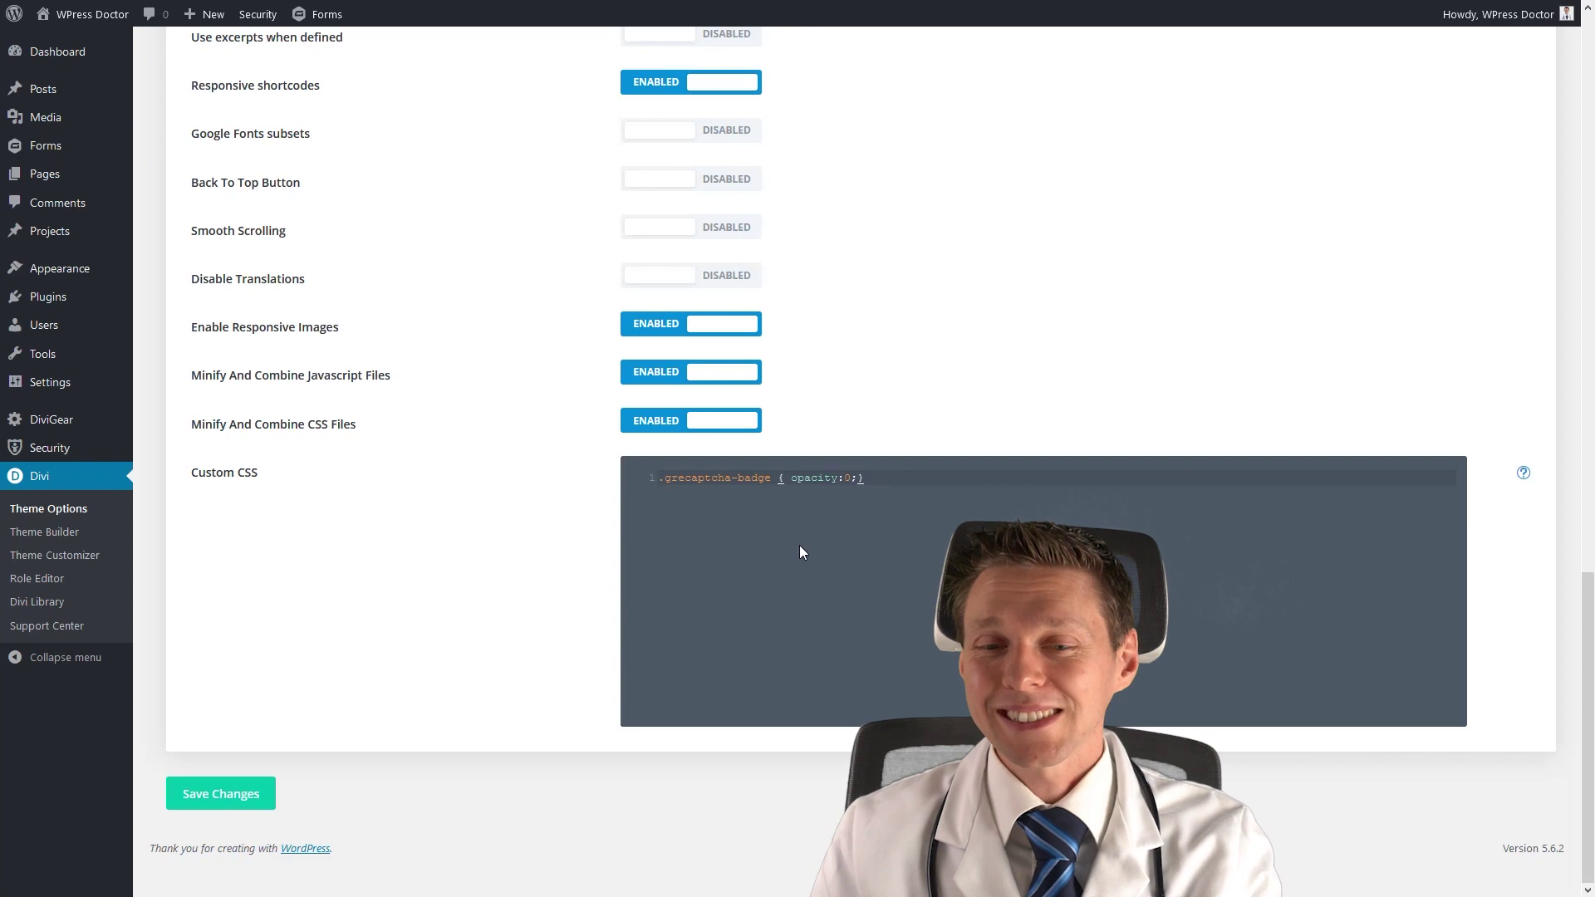
left_click(922, 476)
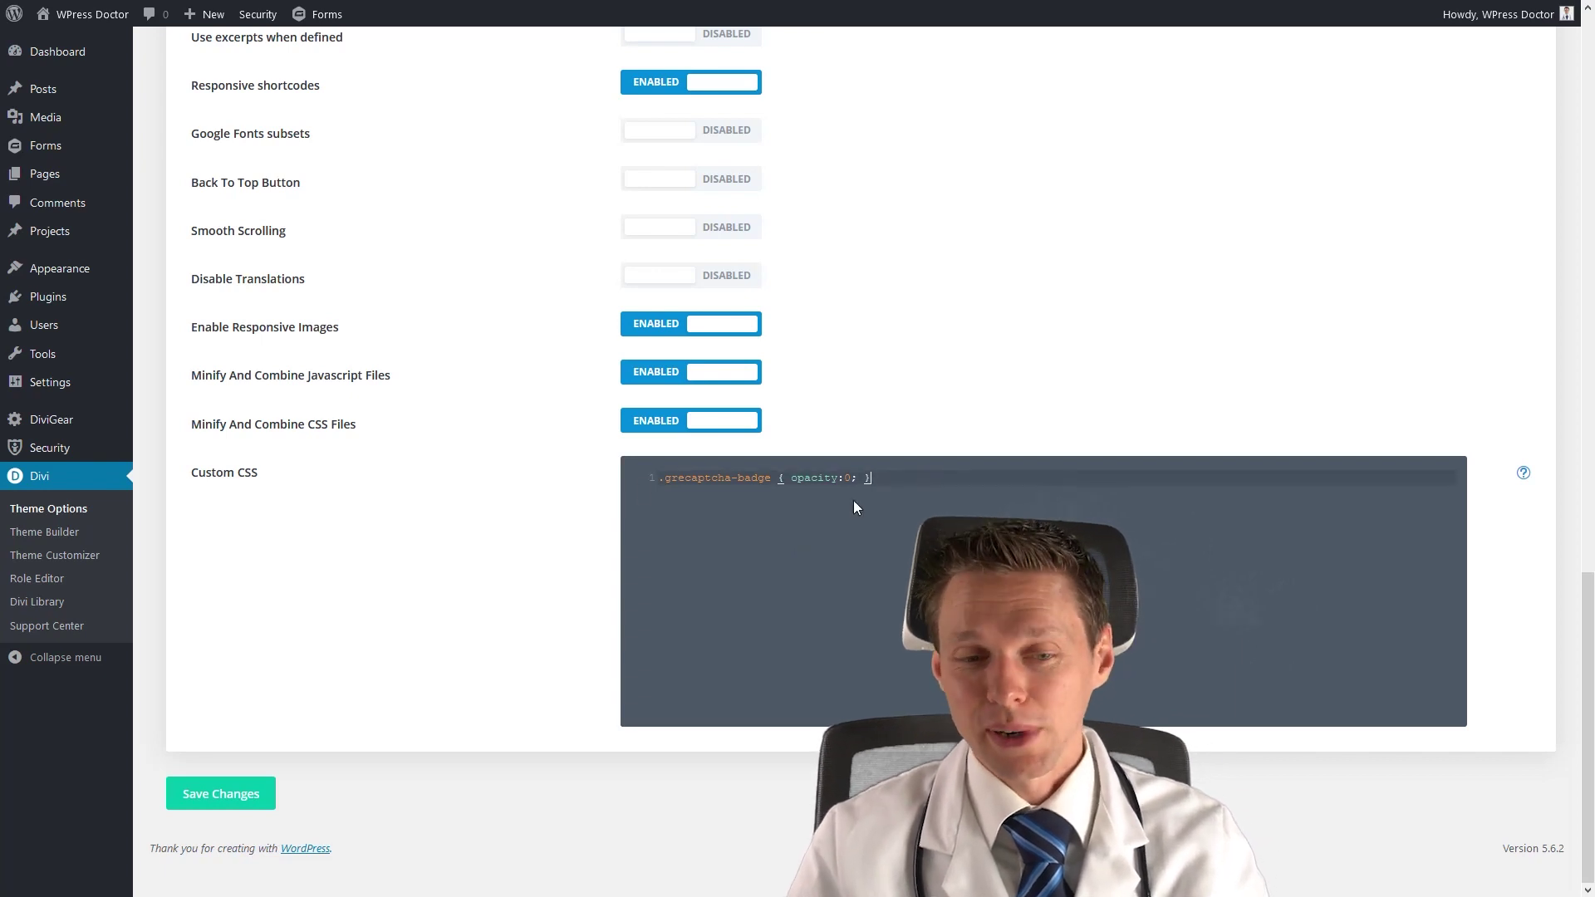
left_click(250, 795)
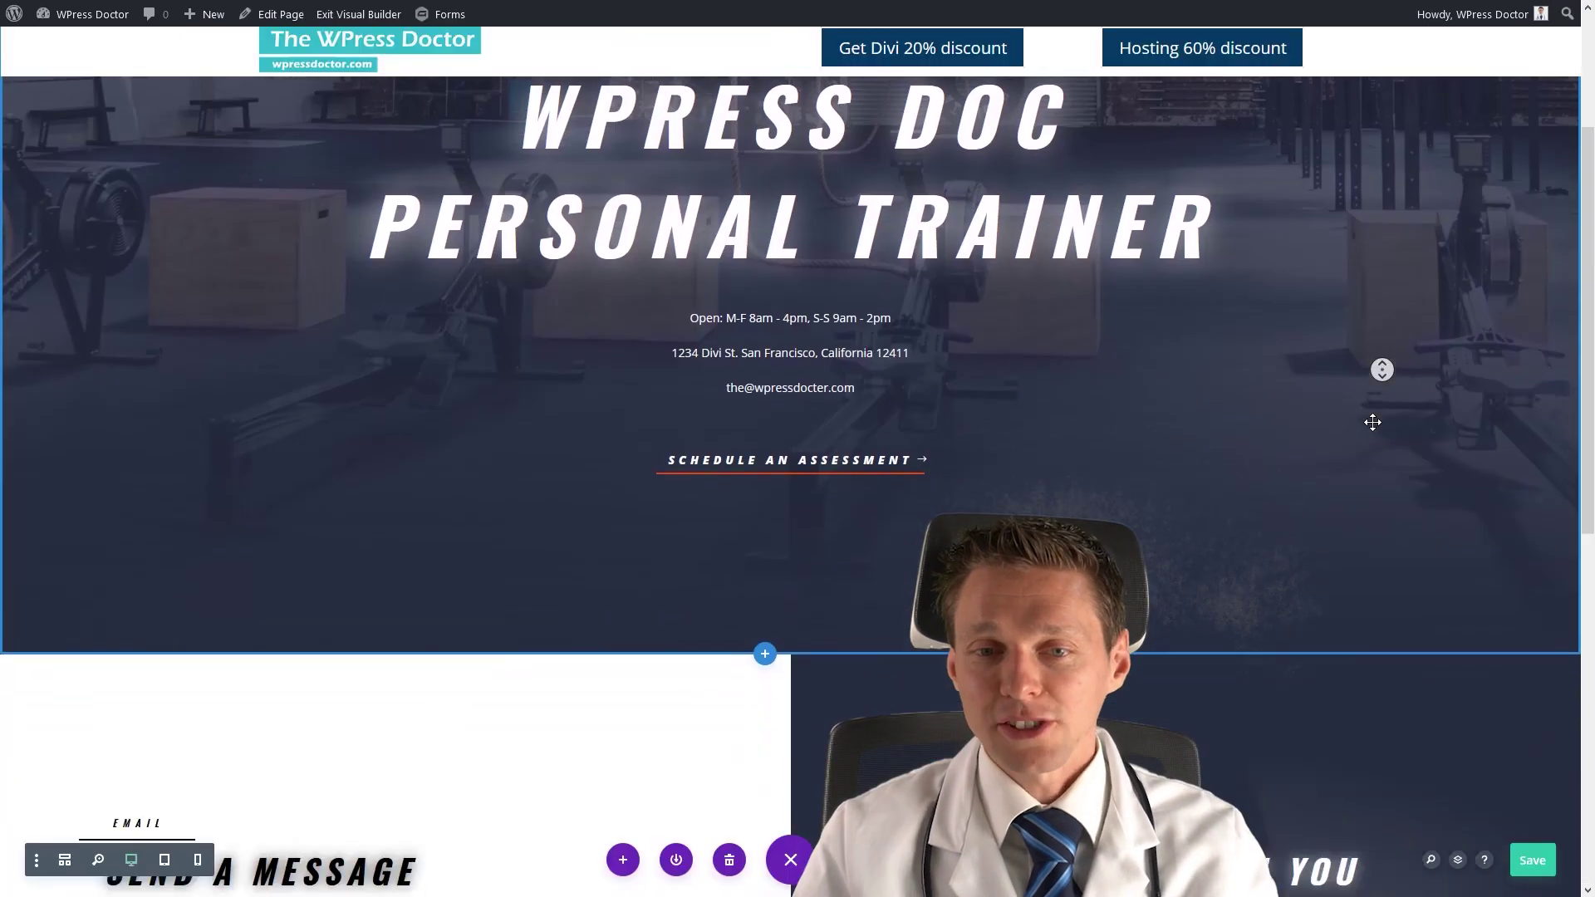
scroll(1372, 423, "down", 8)
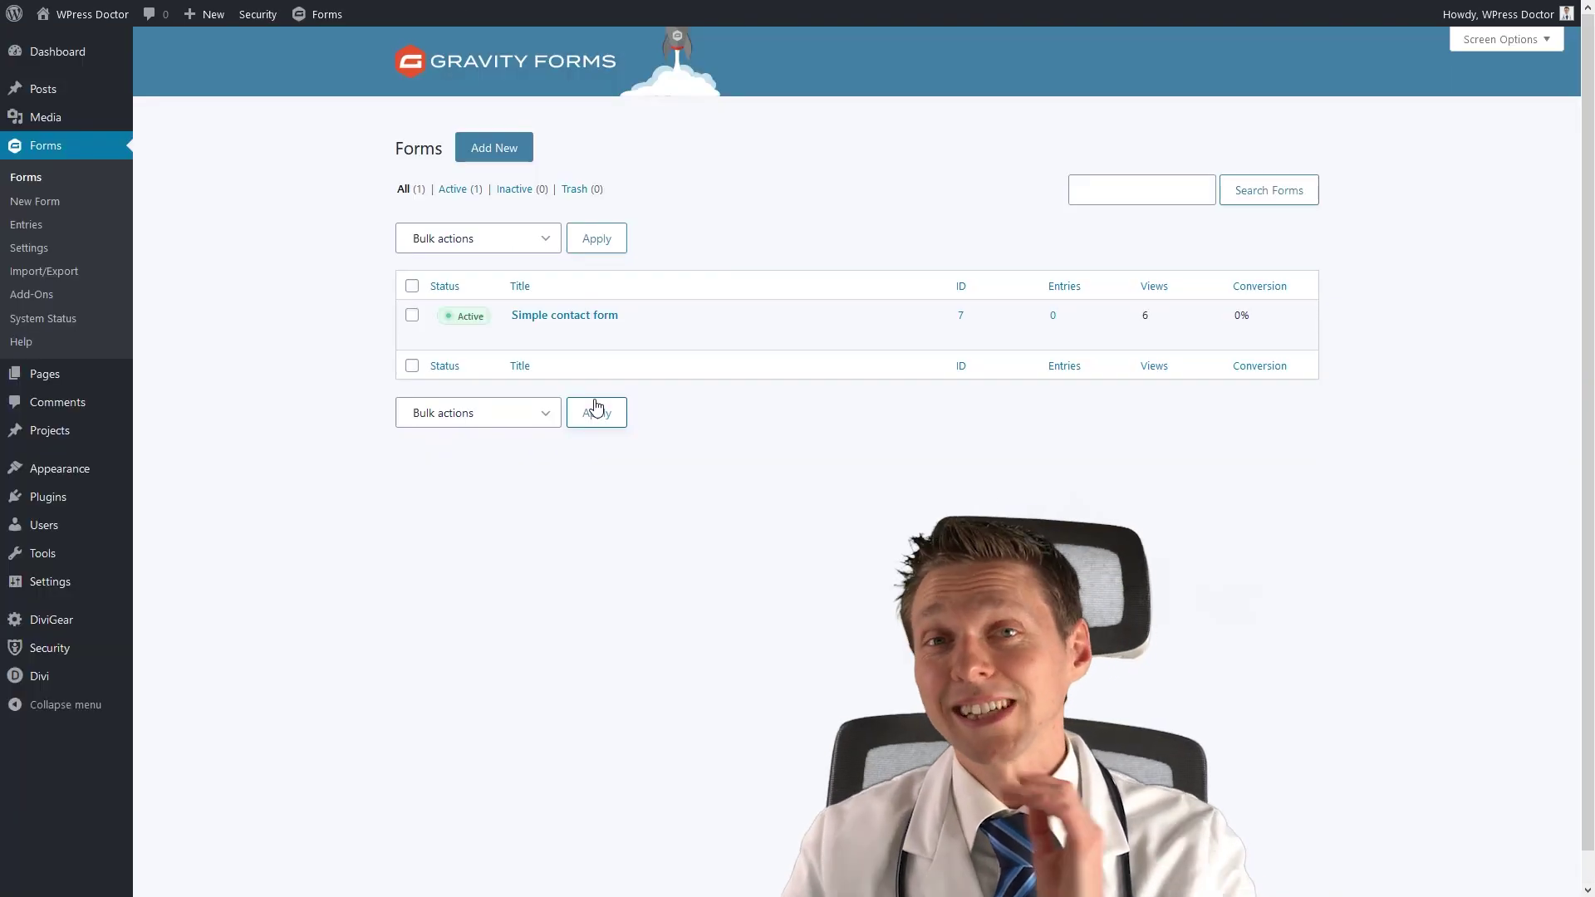
Open Form Settings for the Simple contact form from the Forms list.
mouse_move(576, 319)
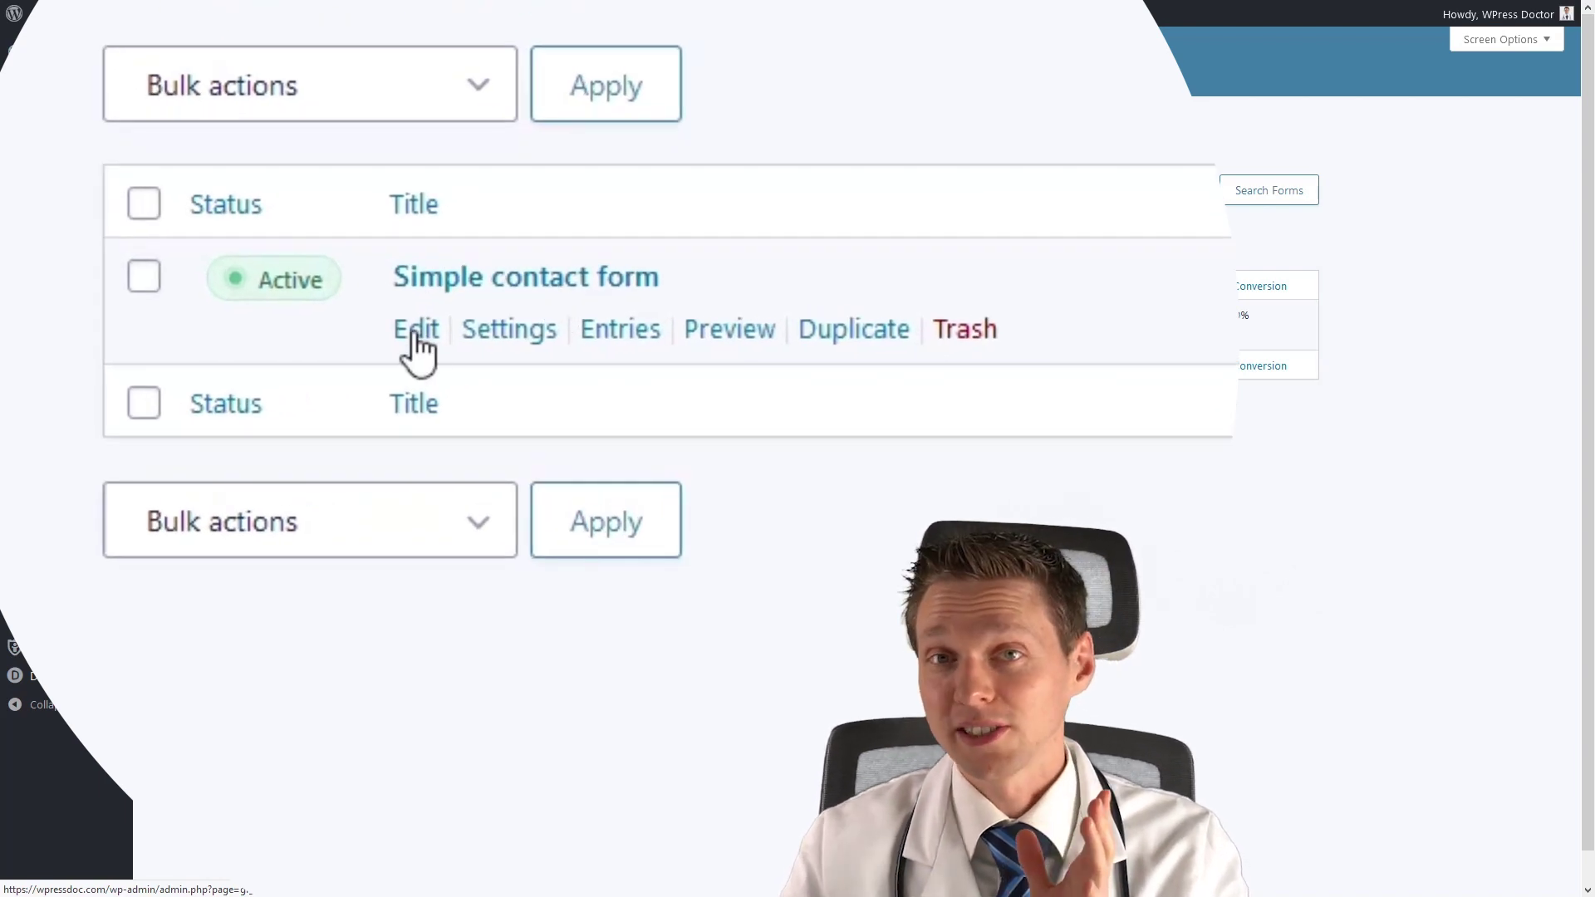
mouse_move(527, 349)
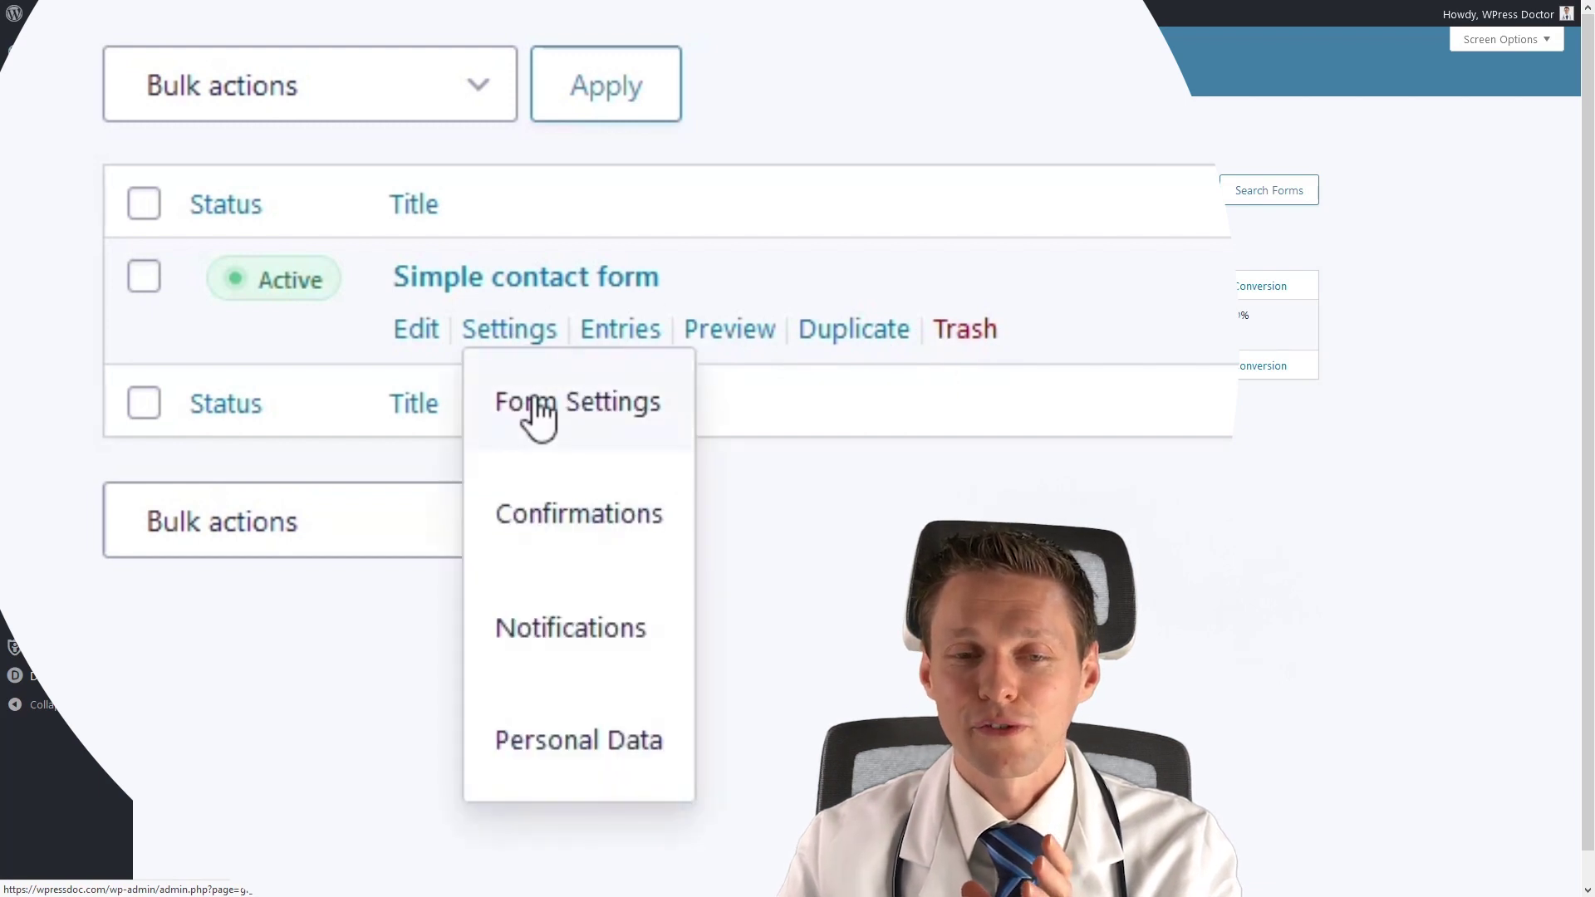
left_click(534, 402)
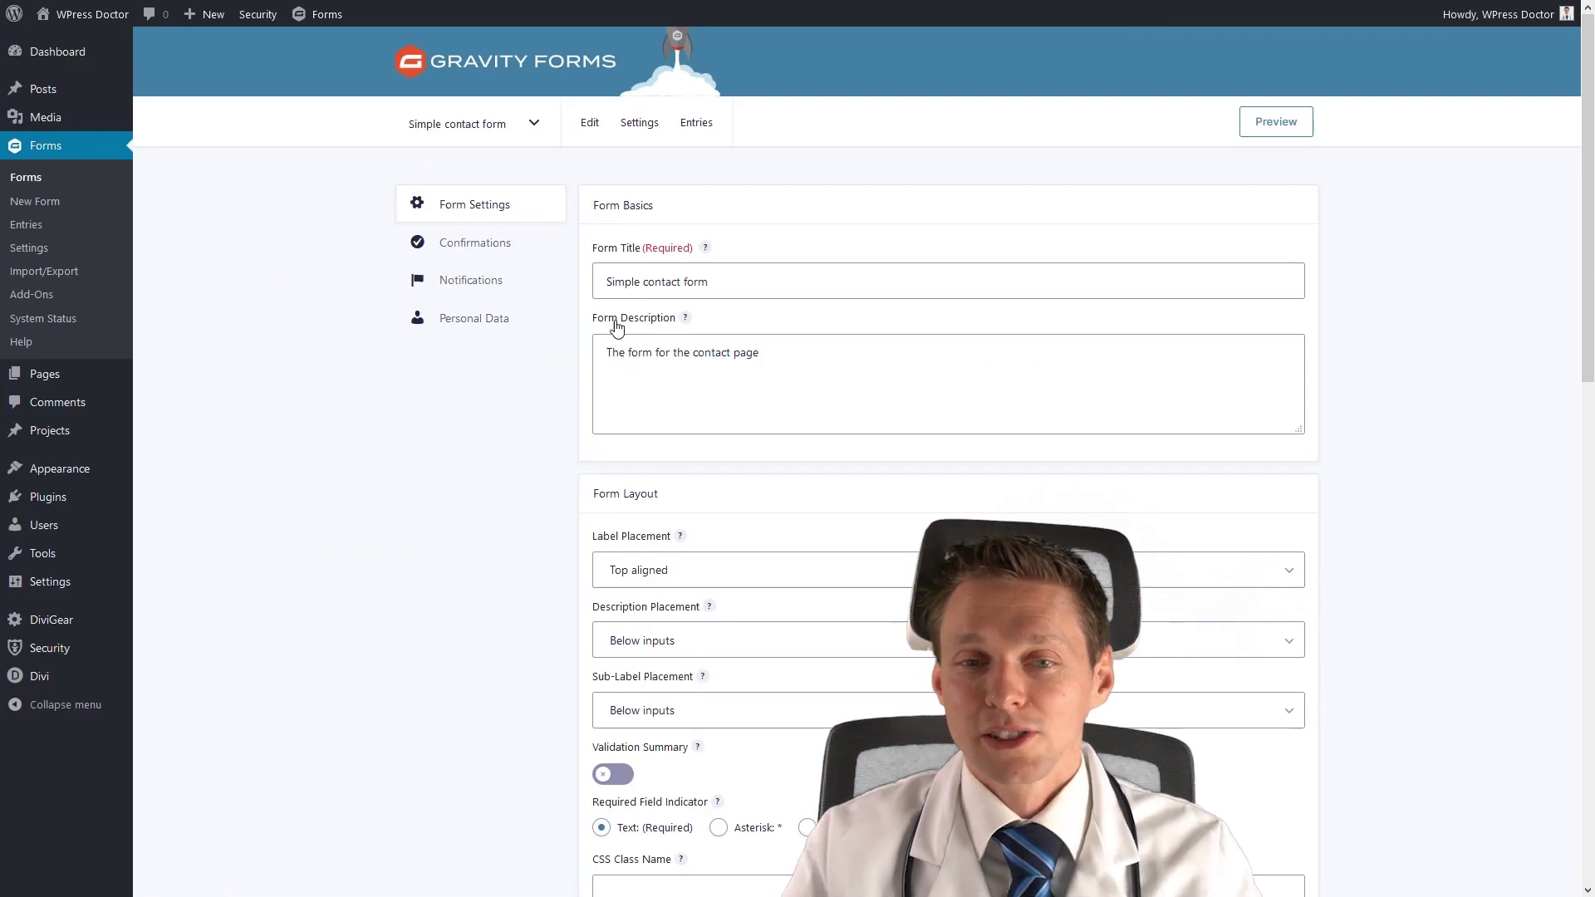
middle_click(545, 572)
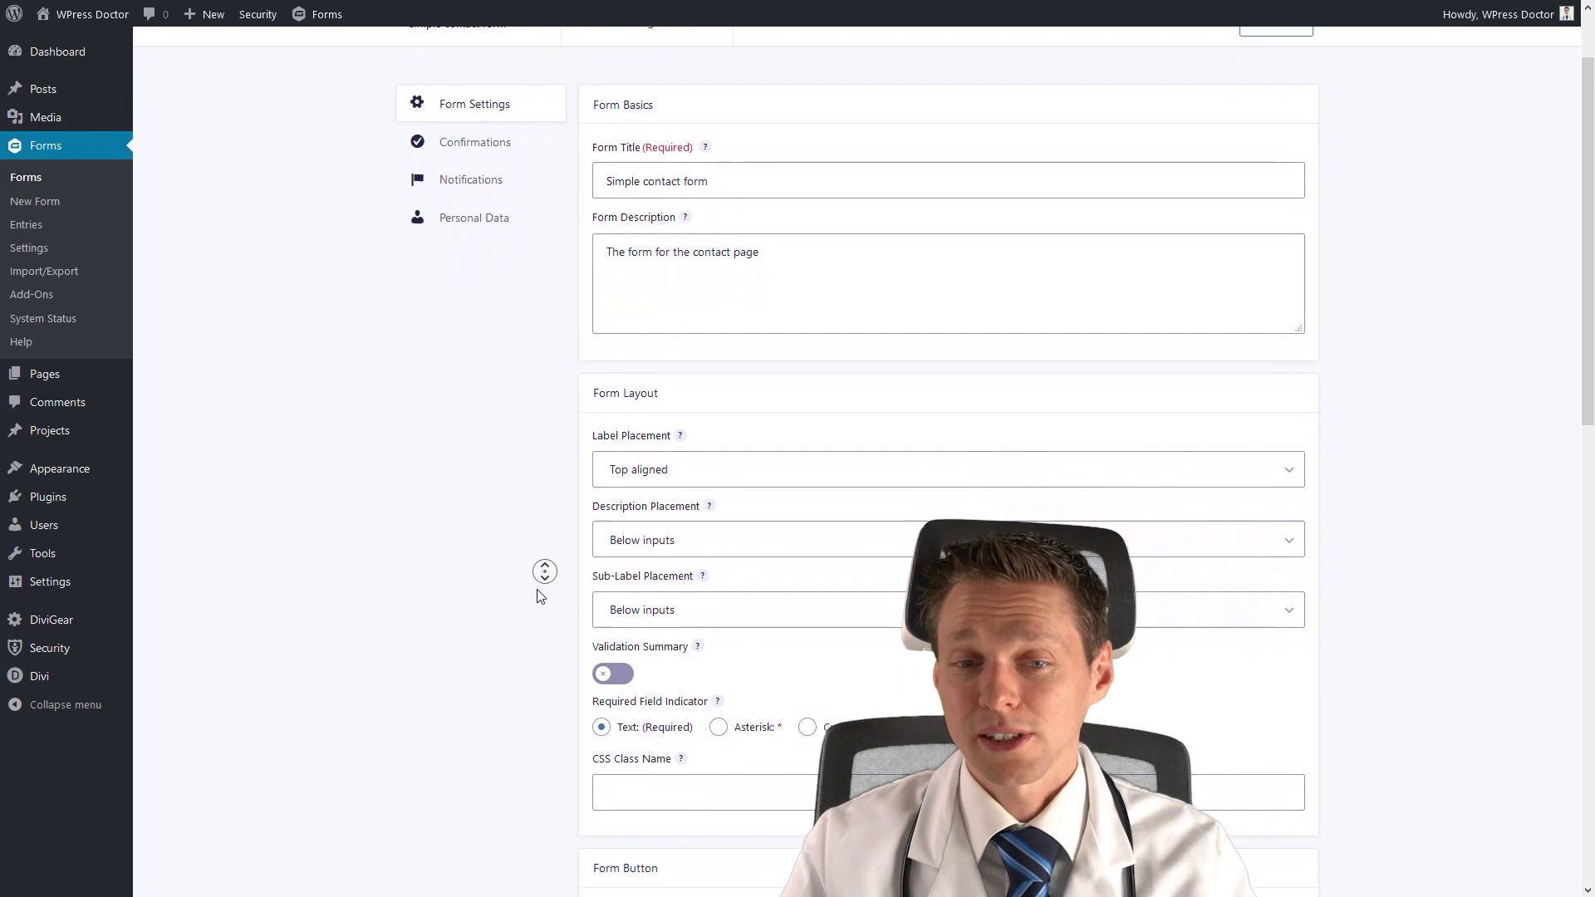
left_click(540, 595)
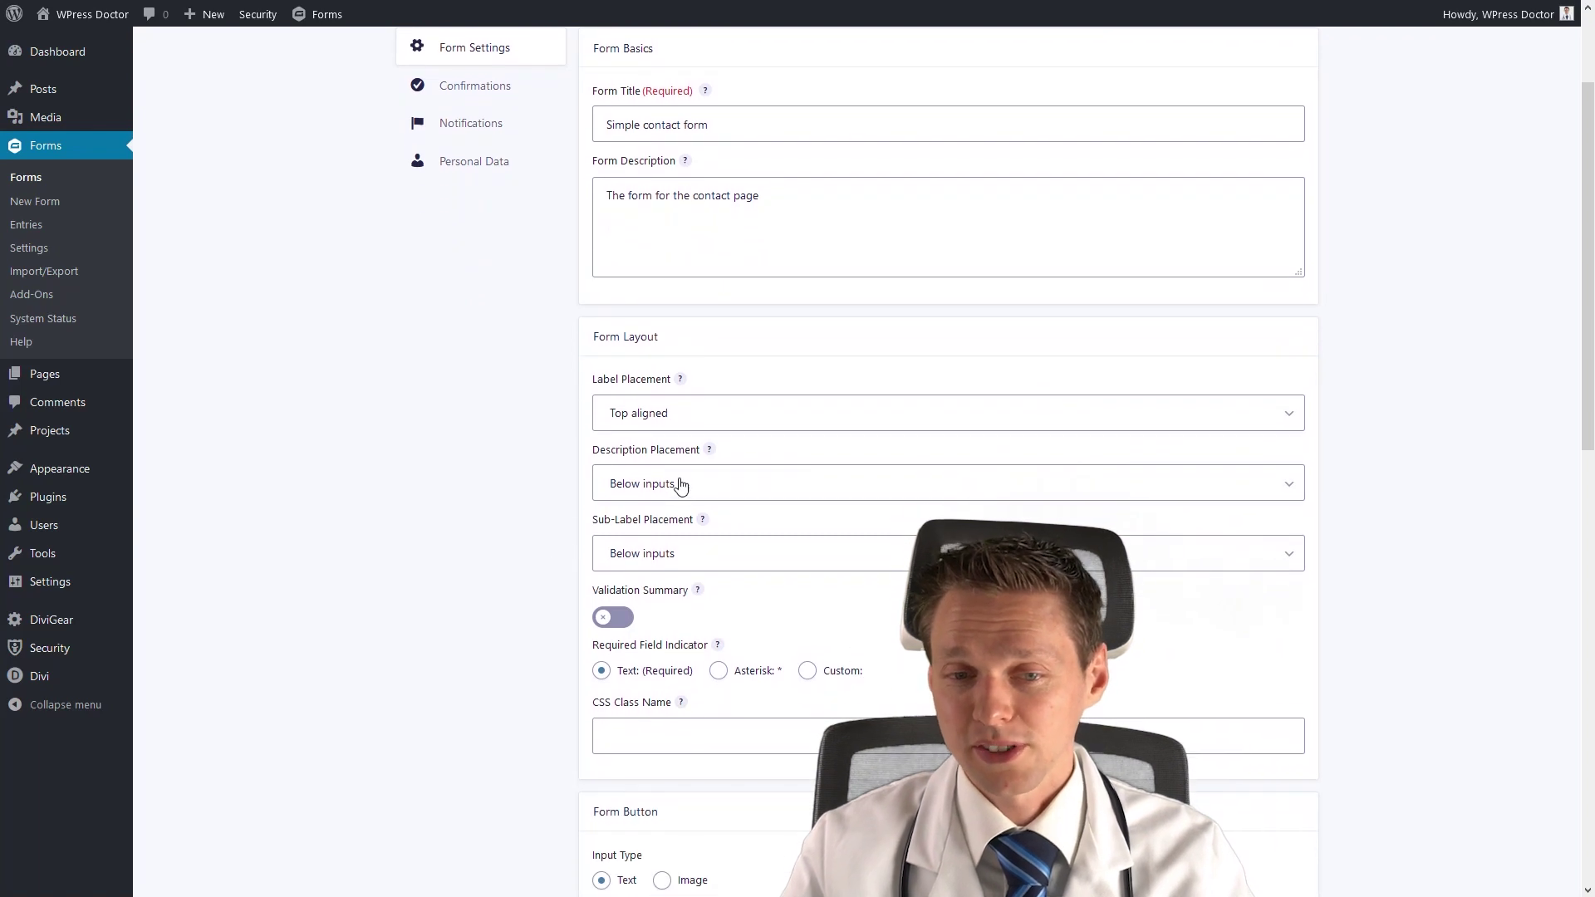
scroll(648, 415, "down", 2)
left_click(620, 497)
left_click(620, 497)
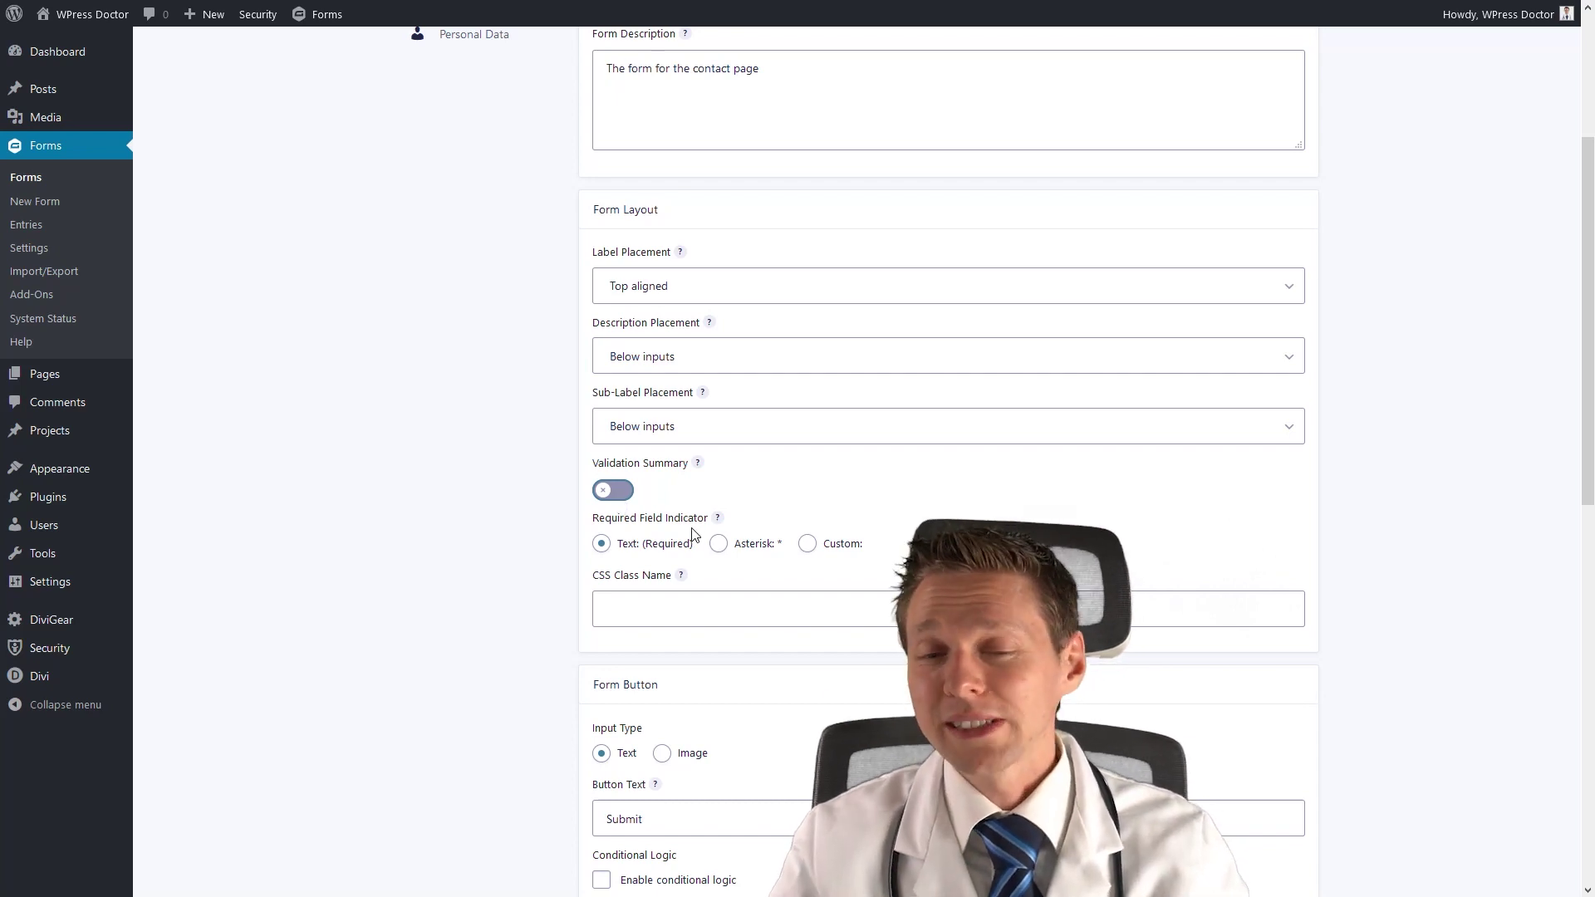
Set the required field indicator to Custom with the text 'Don't forget me!'.
left_click(721, 552)
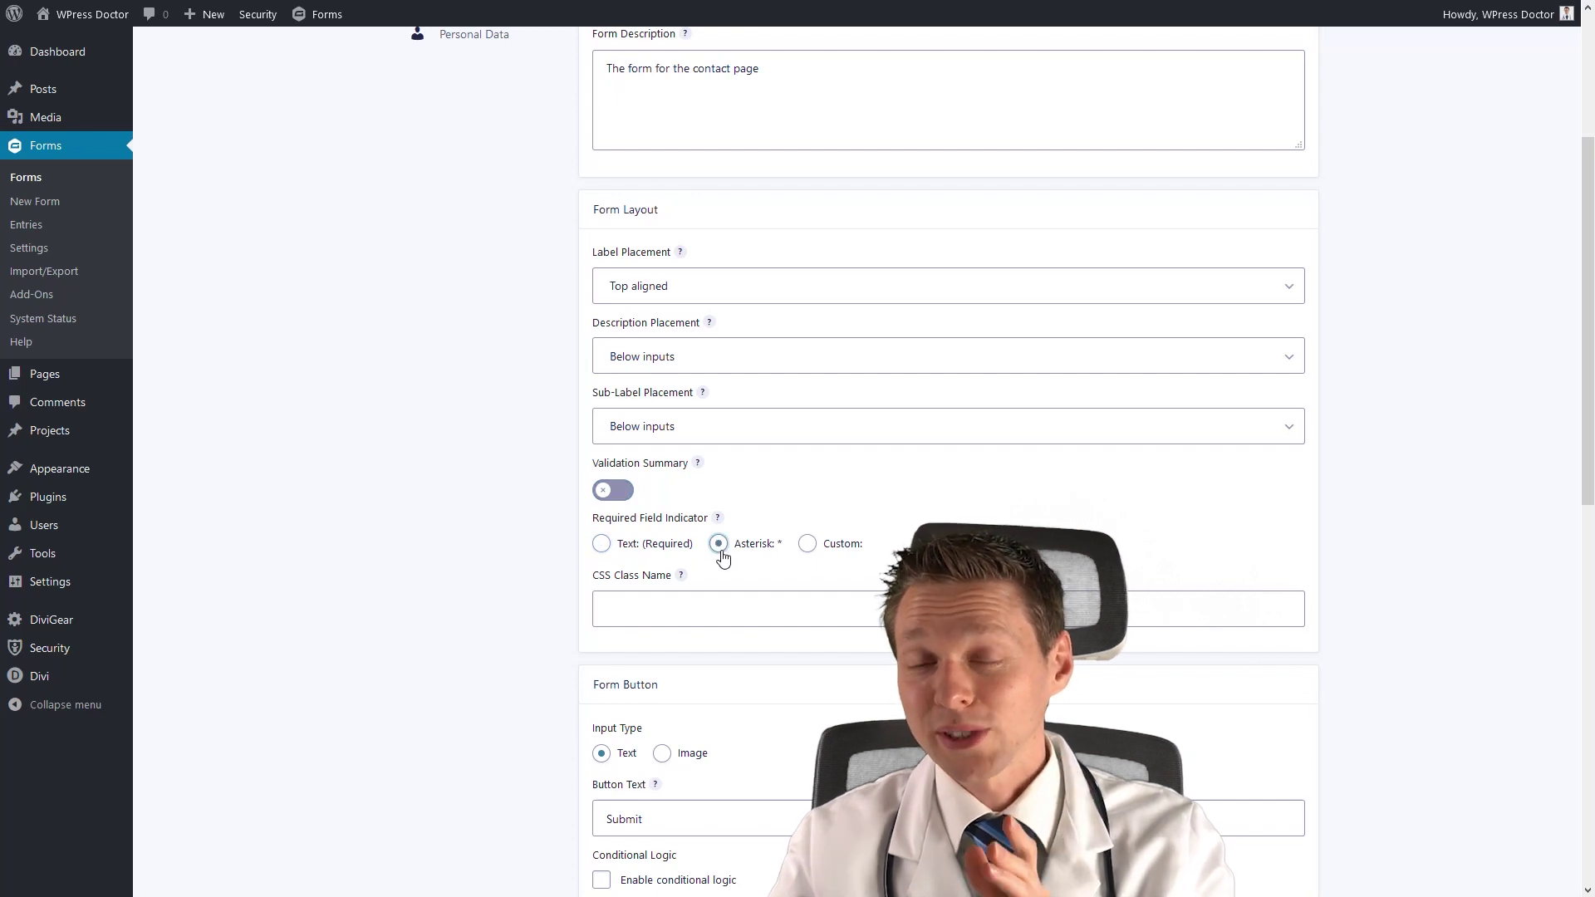
left_click(808, 544)
left_click(783, 604)
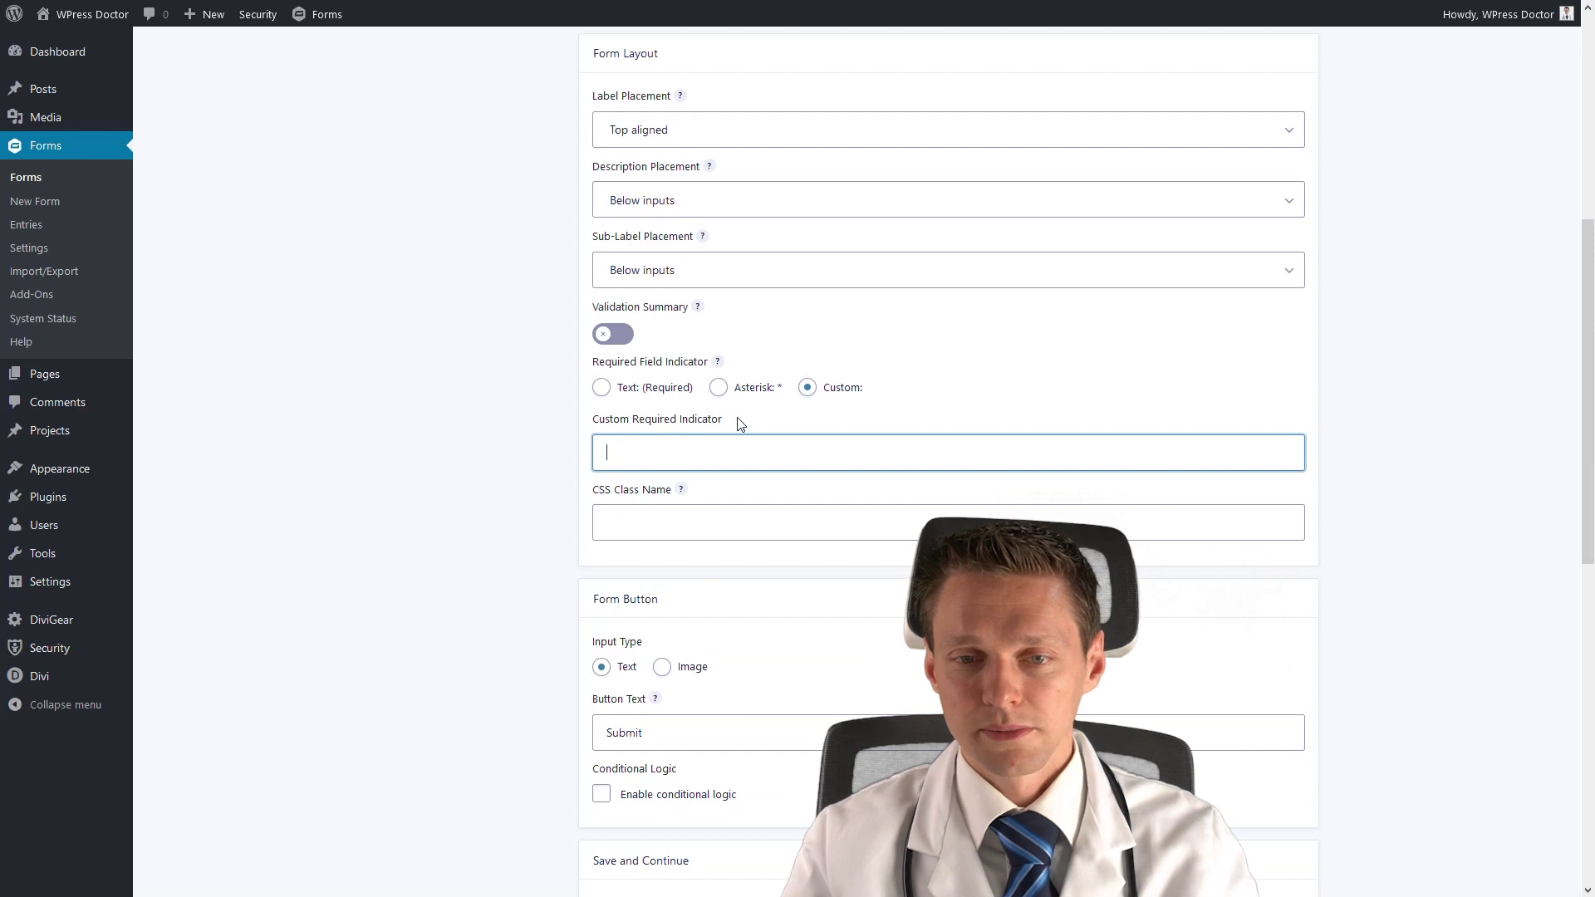
left_click(718, 391)
left_click(807, 388)
left_click(741, 457)
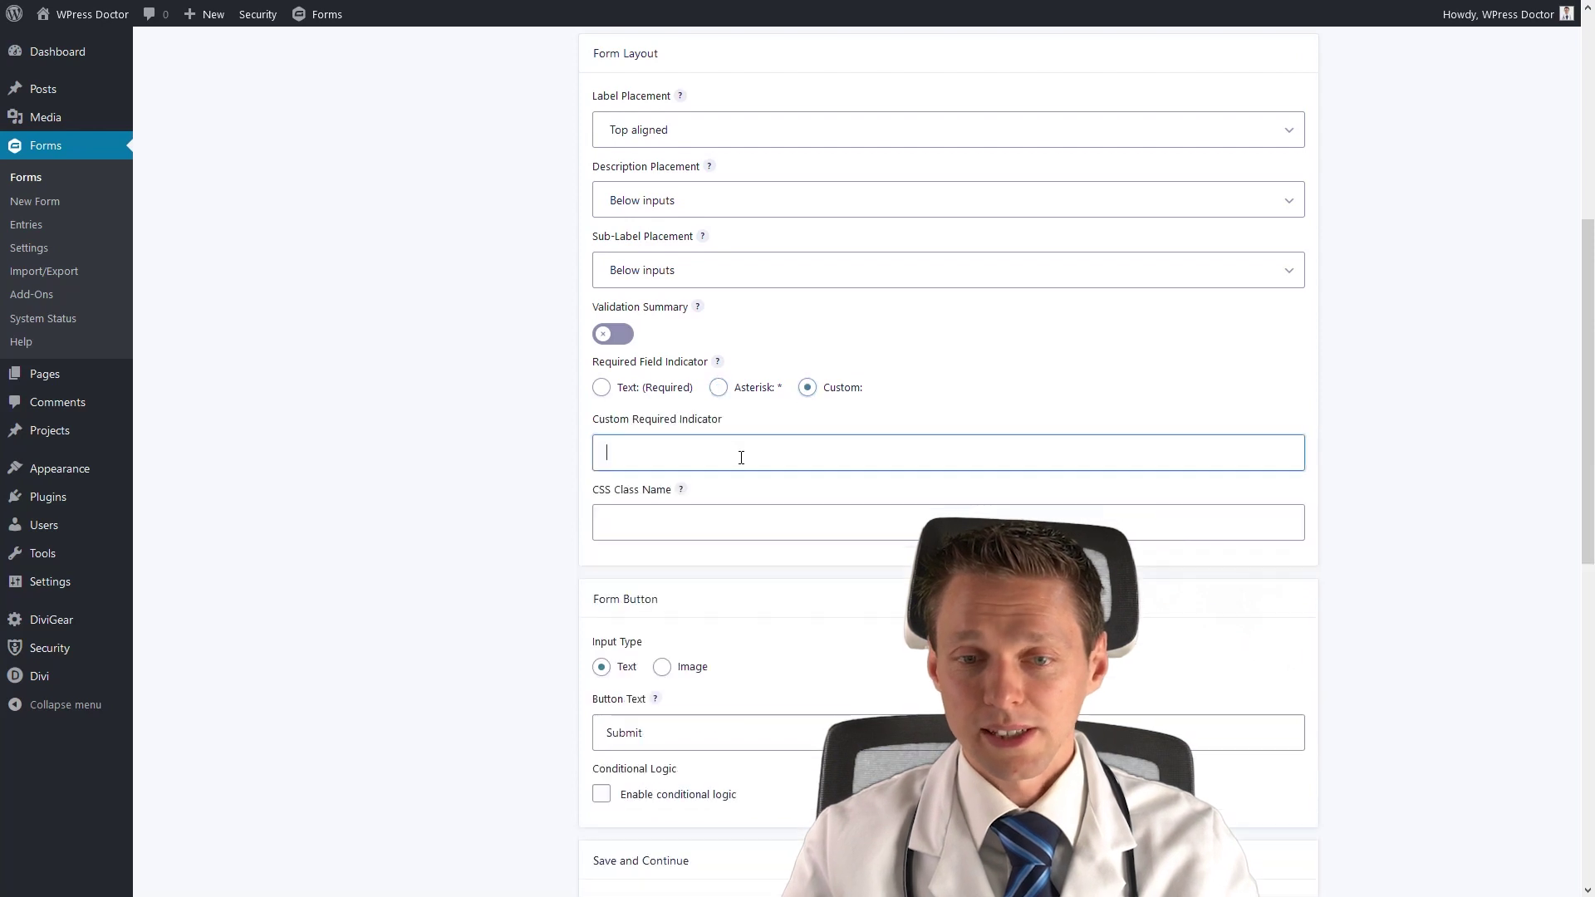
type("Don't forget me!")
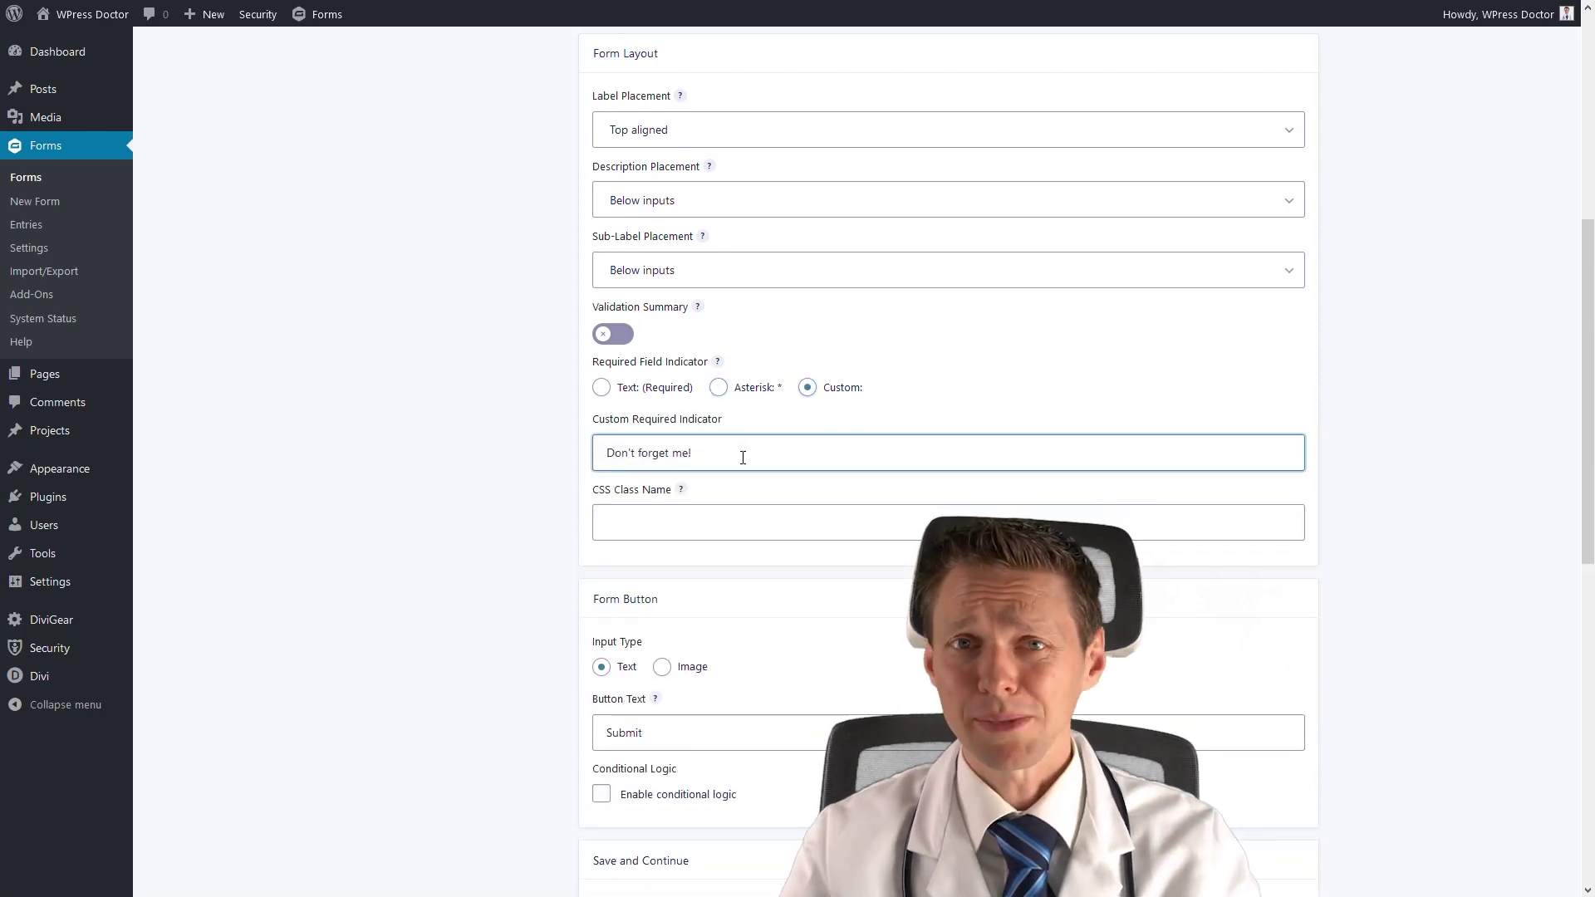
Check how the custom 'Don't forget me!' indicator looks on the live form.
scroll(463, 534, "down", 10)
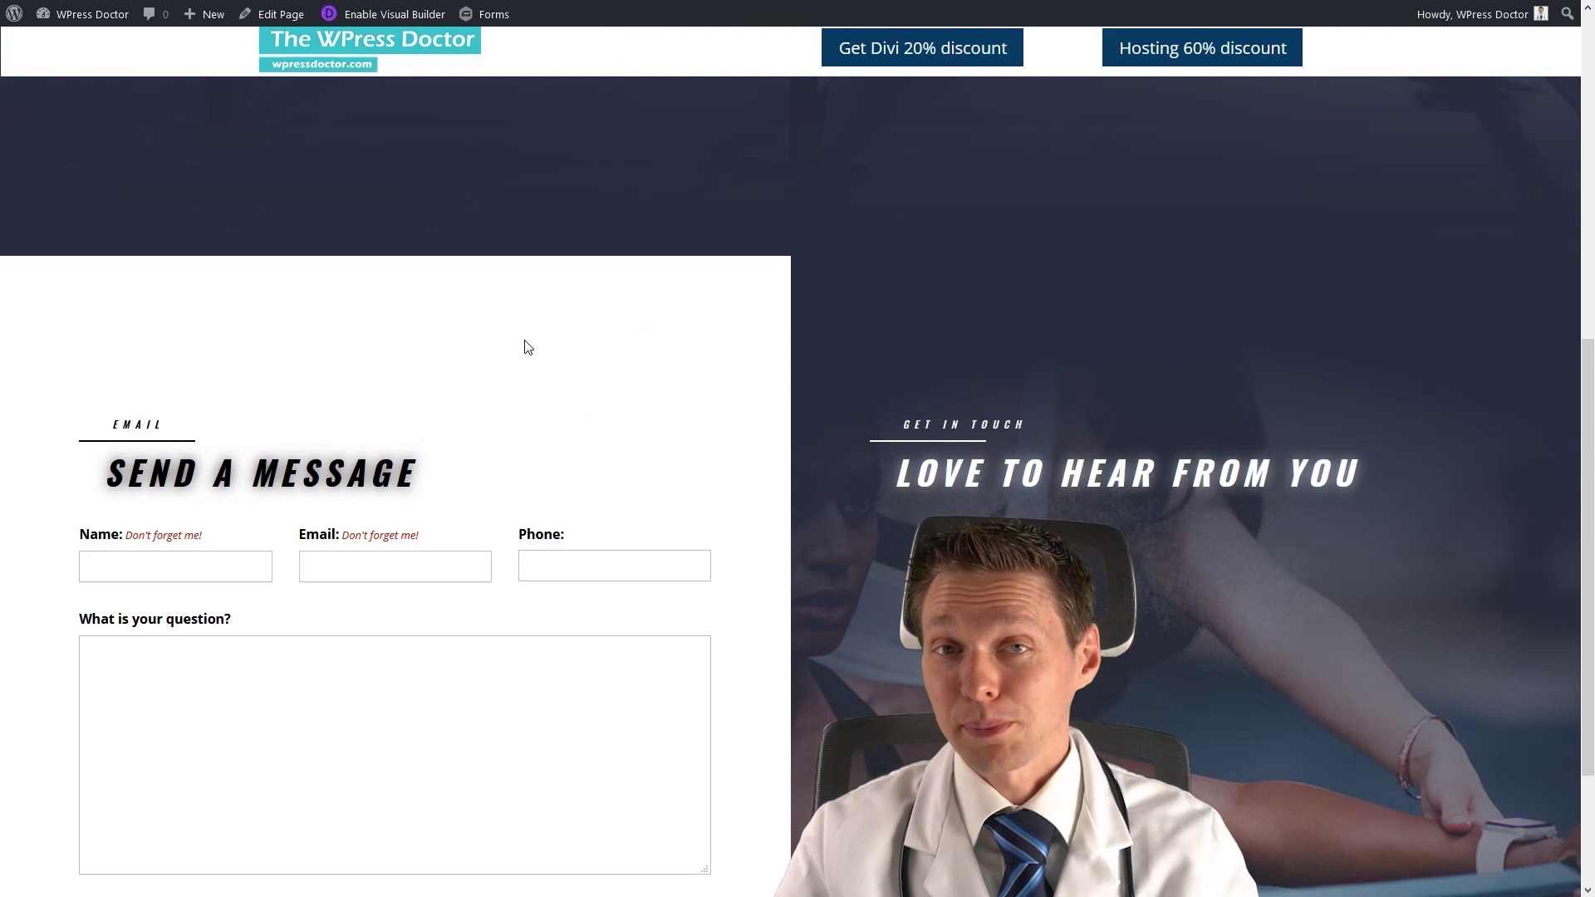
scroll(524, 347, "down", 3)
left_click_drag(419, 325, 329, 325)
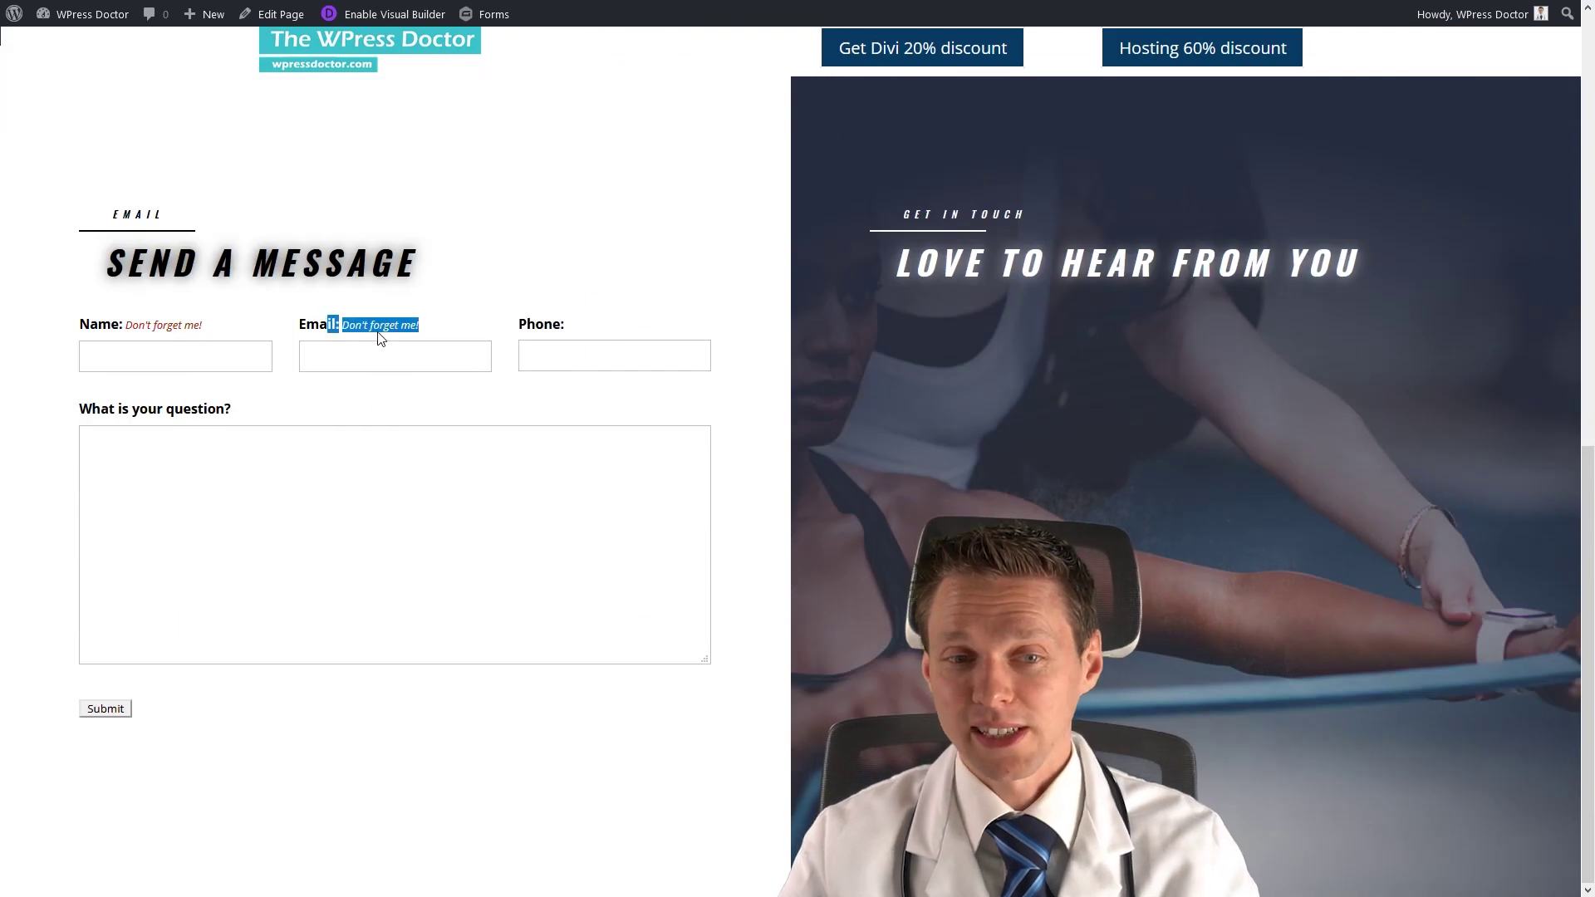
left_click(427, 346)
mouse_move(462, 1)
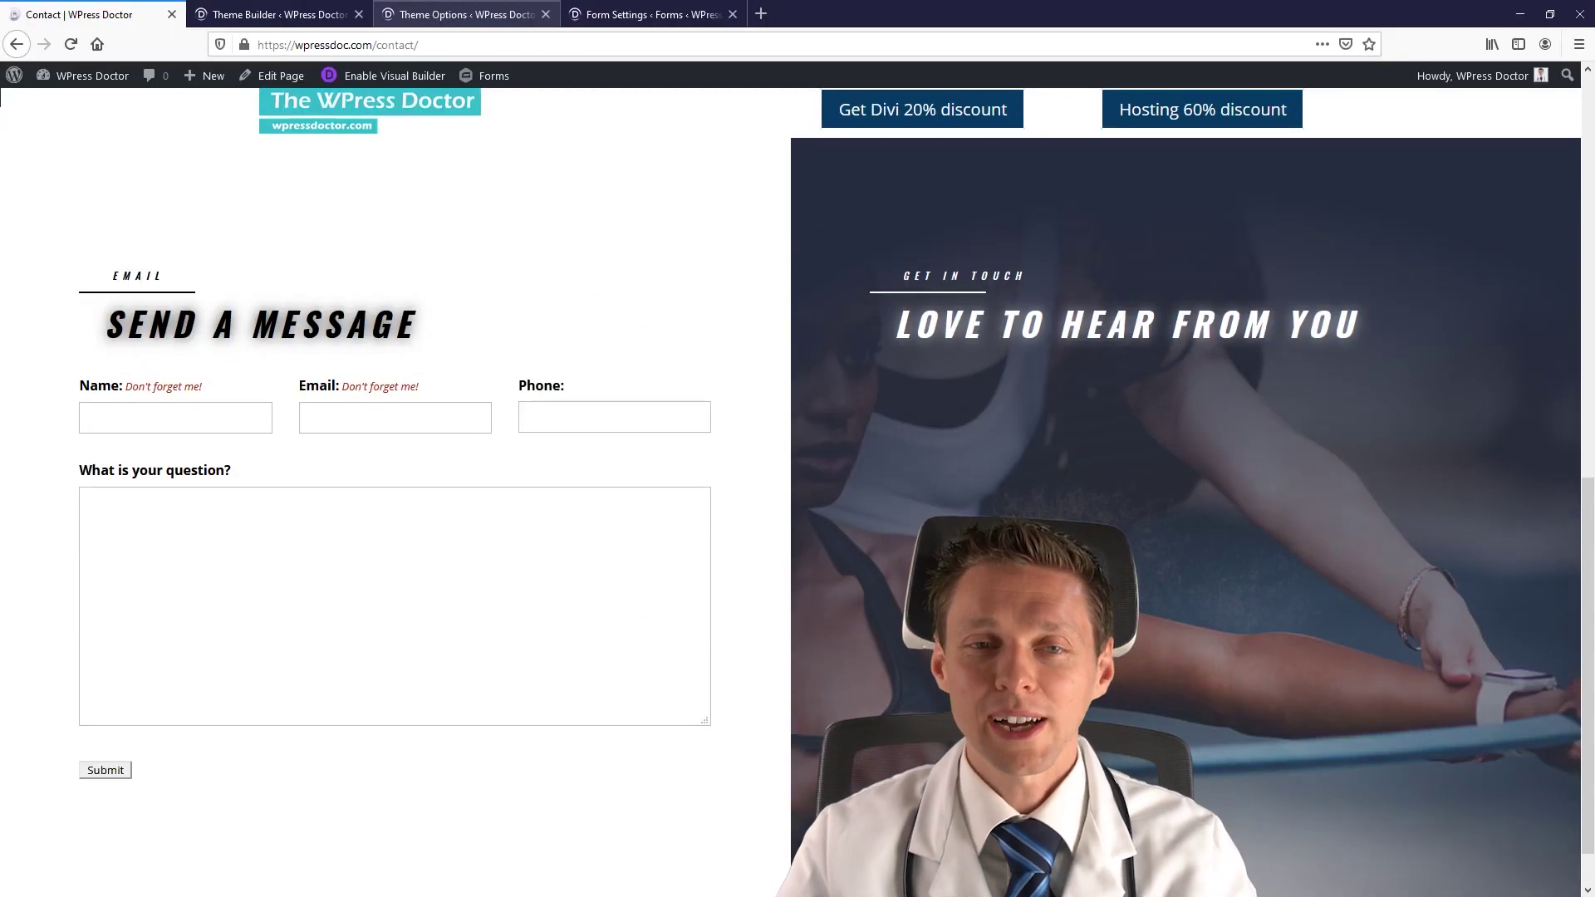
left_click(653, 14)
Switch the required field indicator back to Asterisk.
scroll(655, 509, "down", 5)
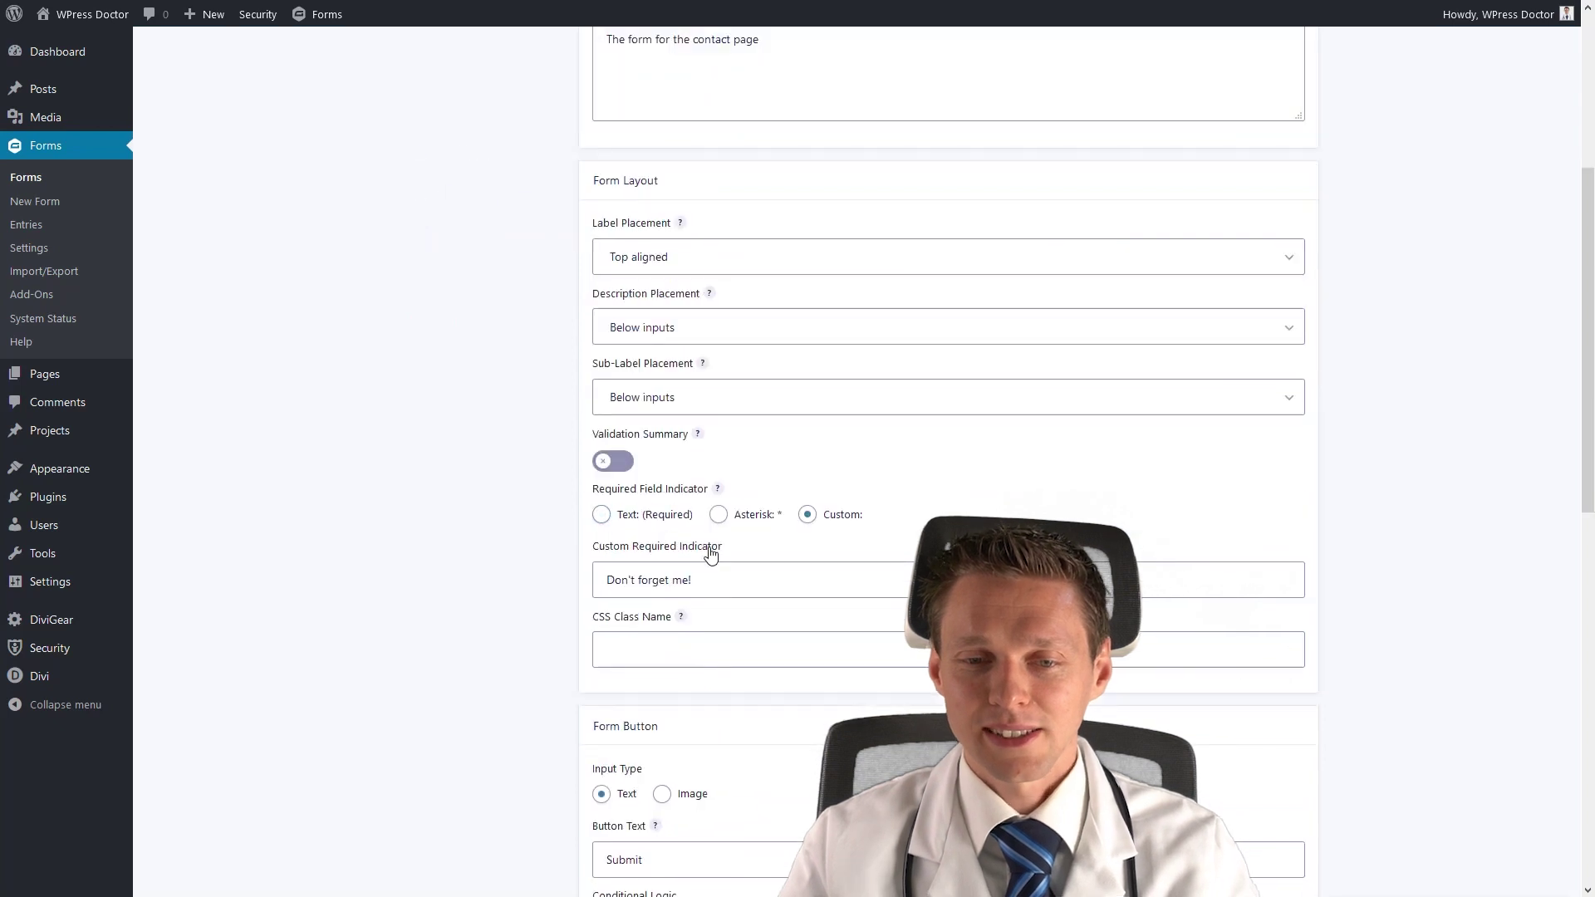
left_click(719, 514)
scroll(488, 554, "down", 2)
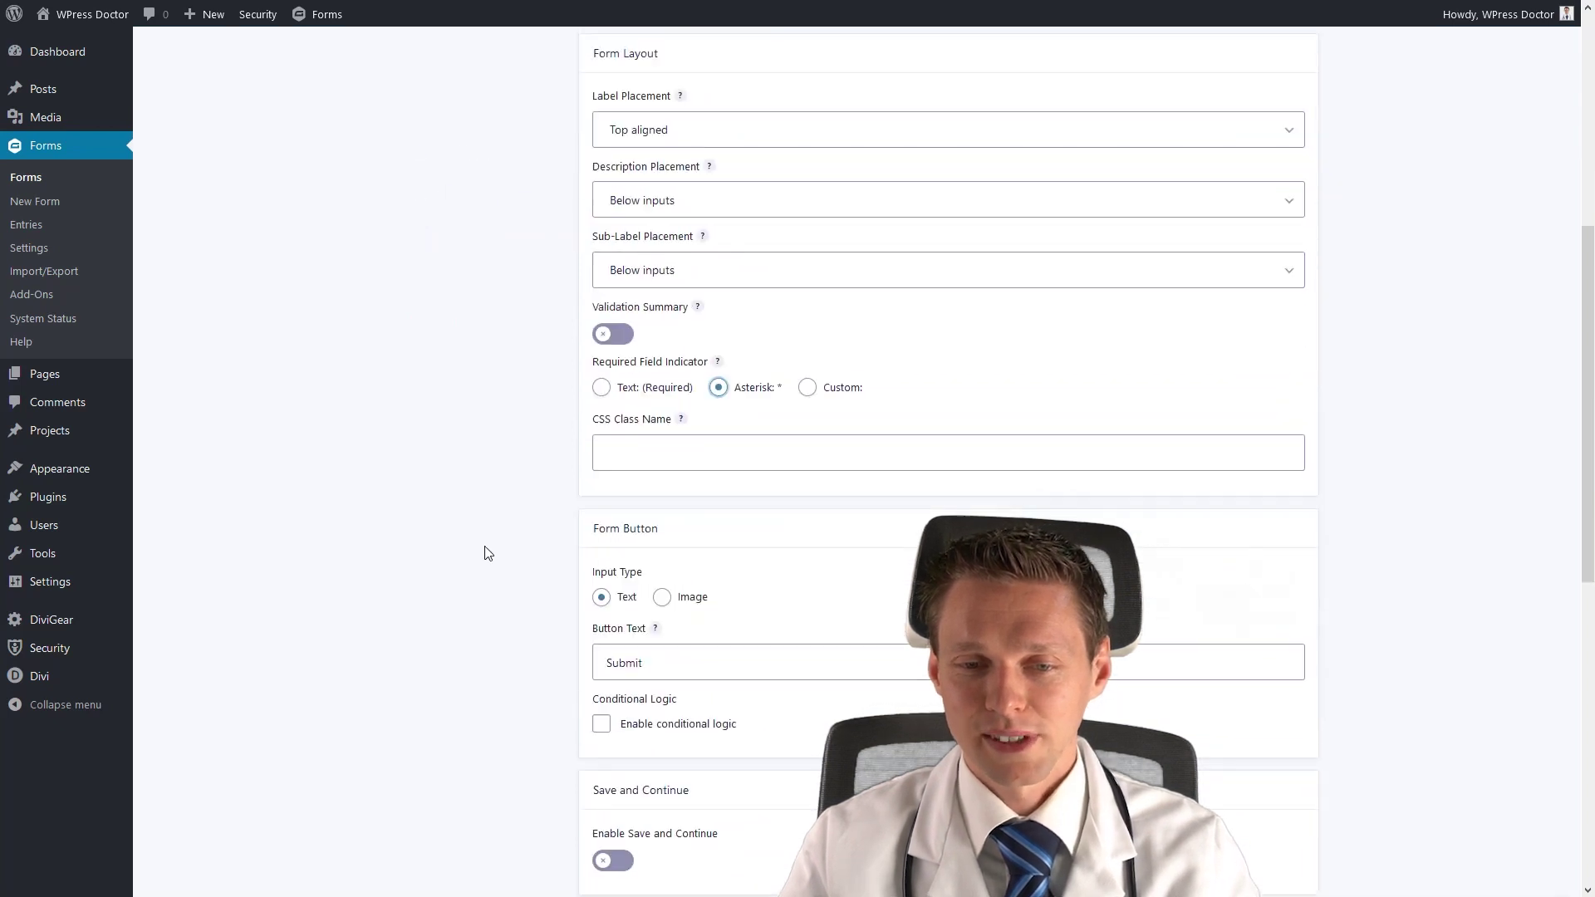
scroll(489, 554, "down", 2)
left_click(674, 328)
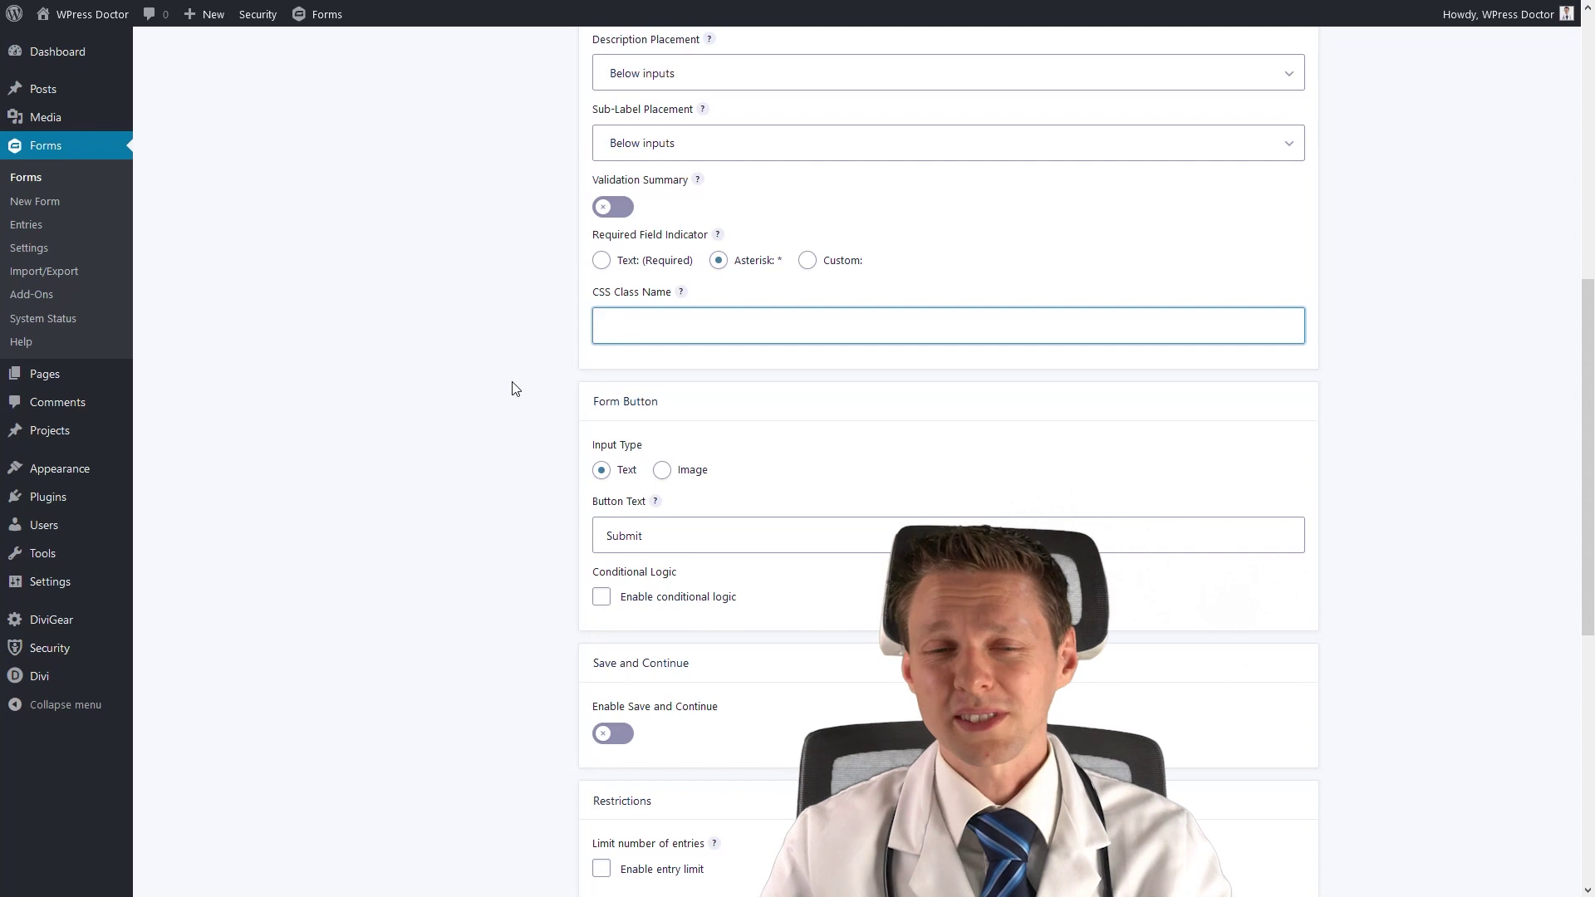
Set the form button's input type to Image, leaving the Button Image URL field empty.
scroll(515, 387, "down", 2)
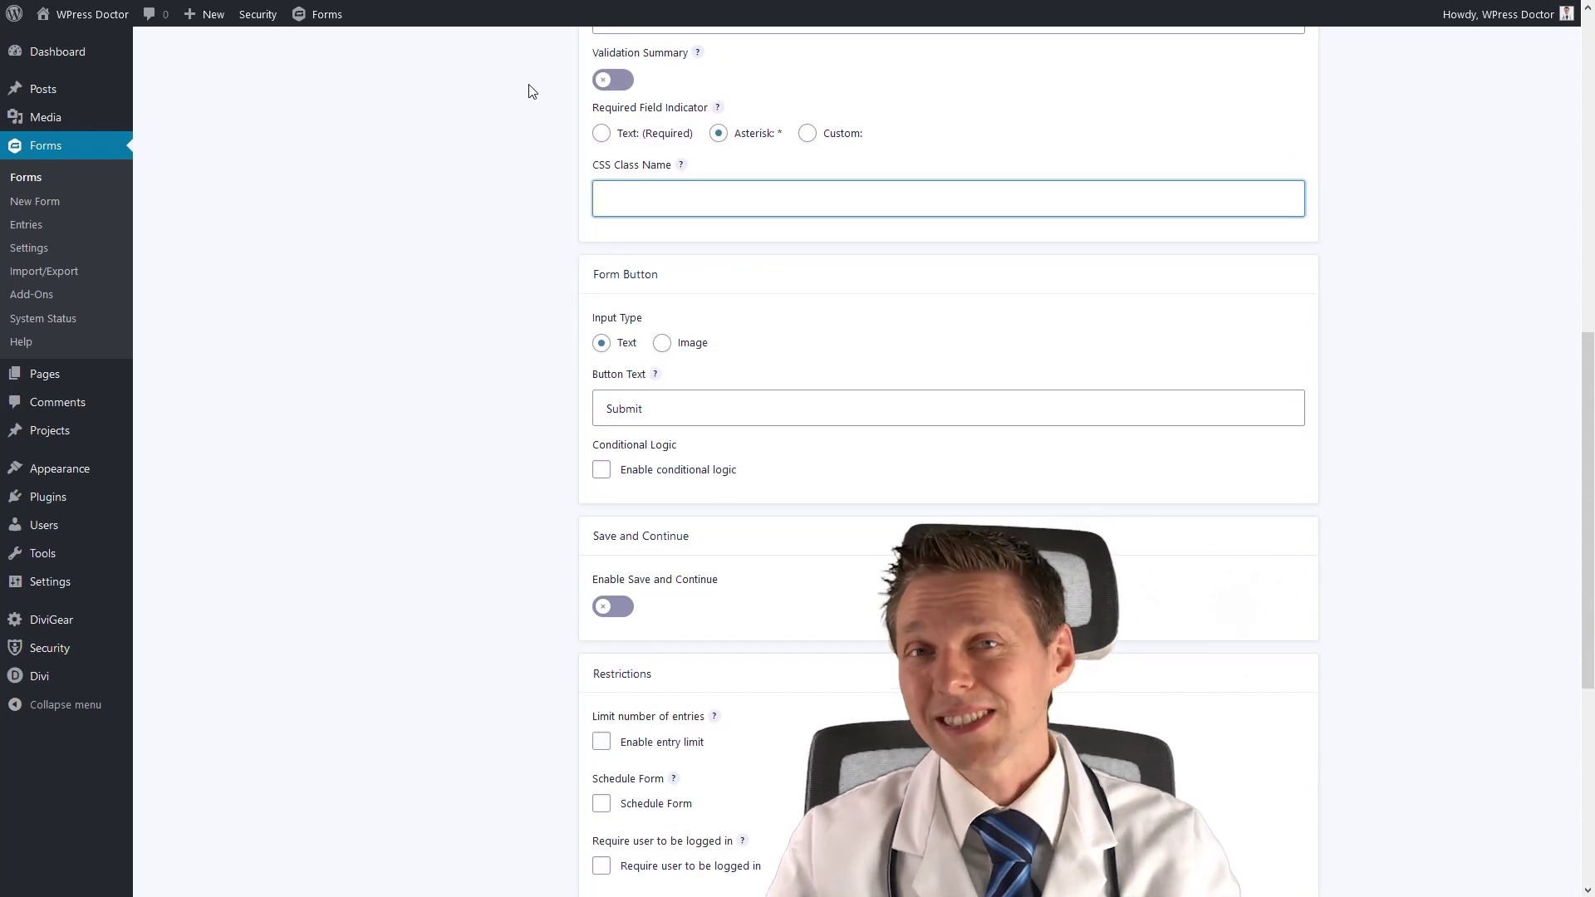
double_click(651, 416)
left_click(662, 342)
left_click(601, 343)
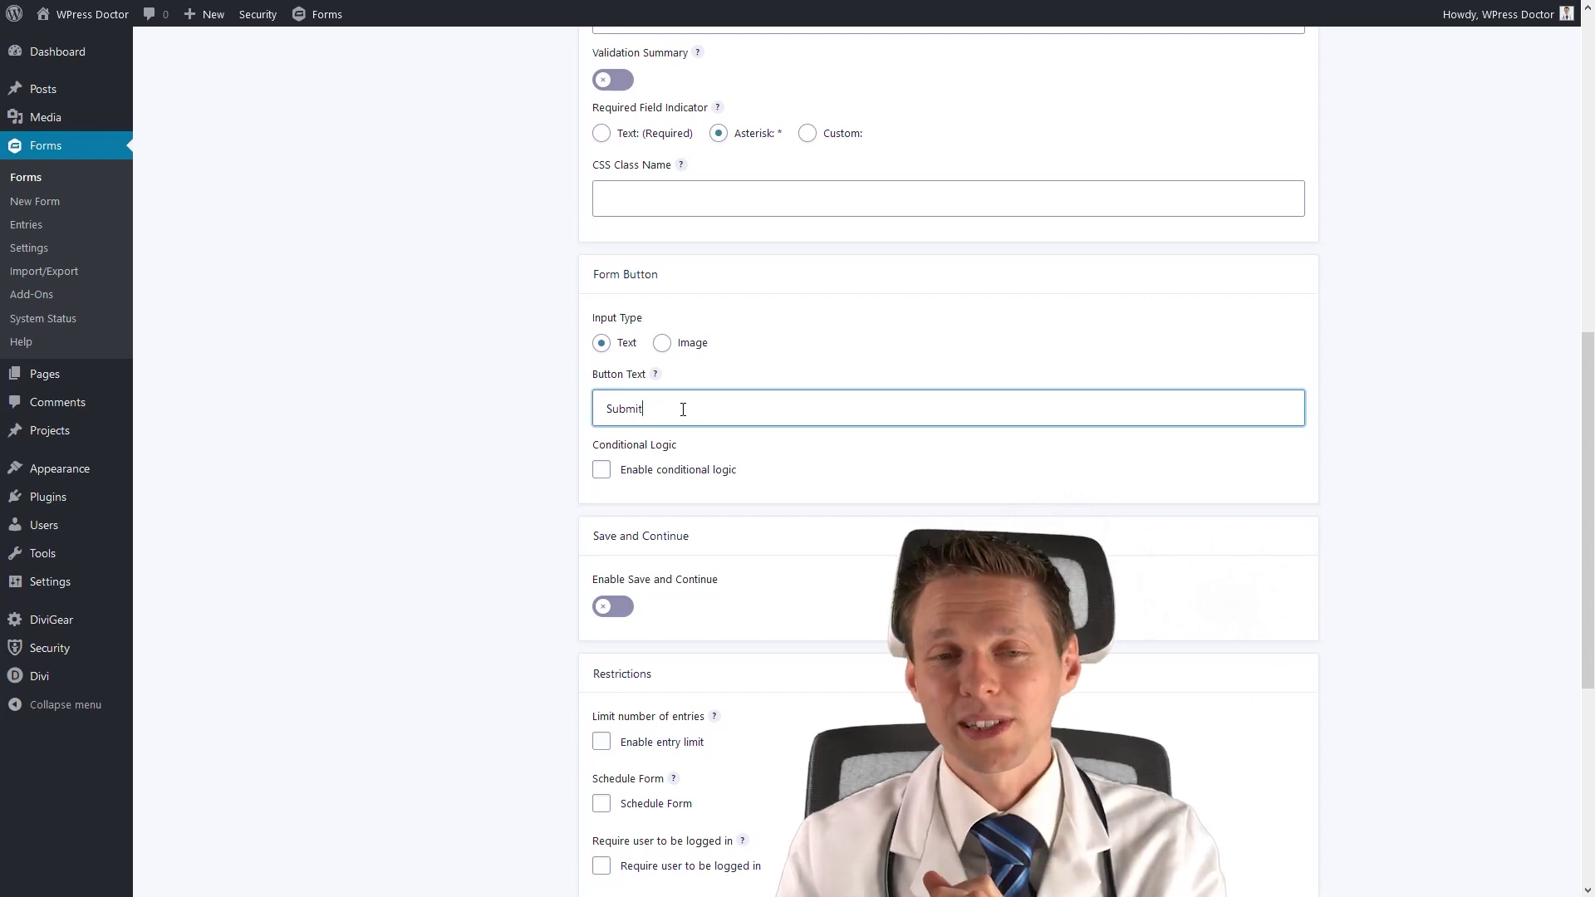
left_click(661, 343)
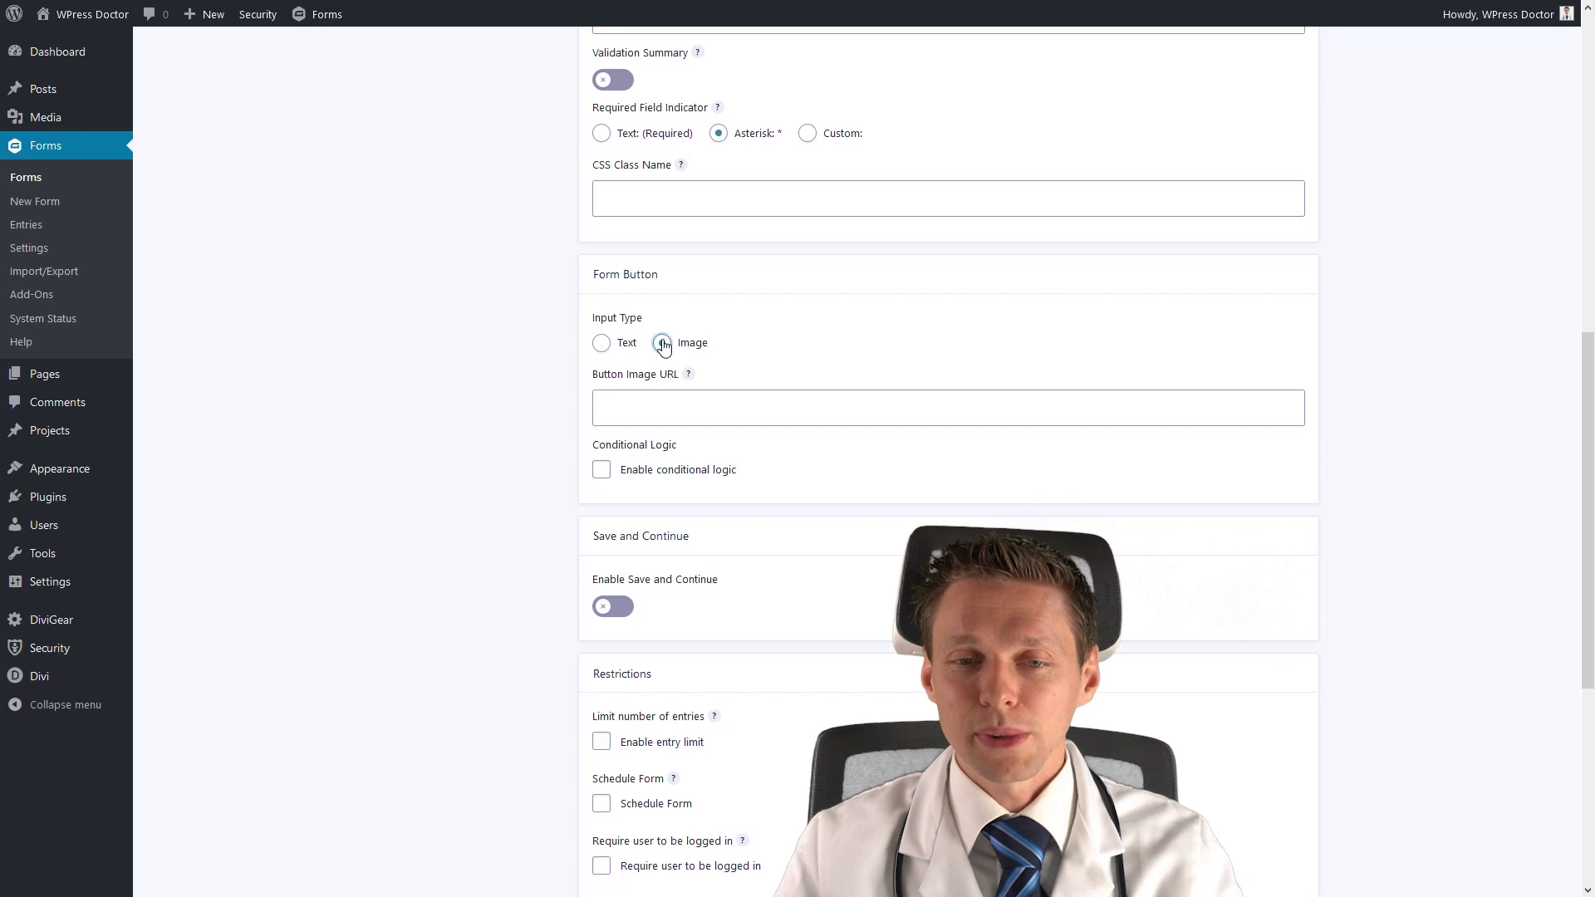
left_click(602, 343)
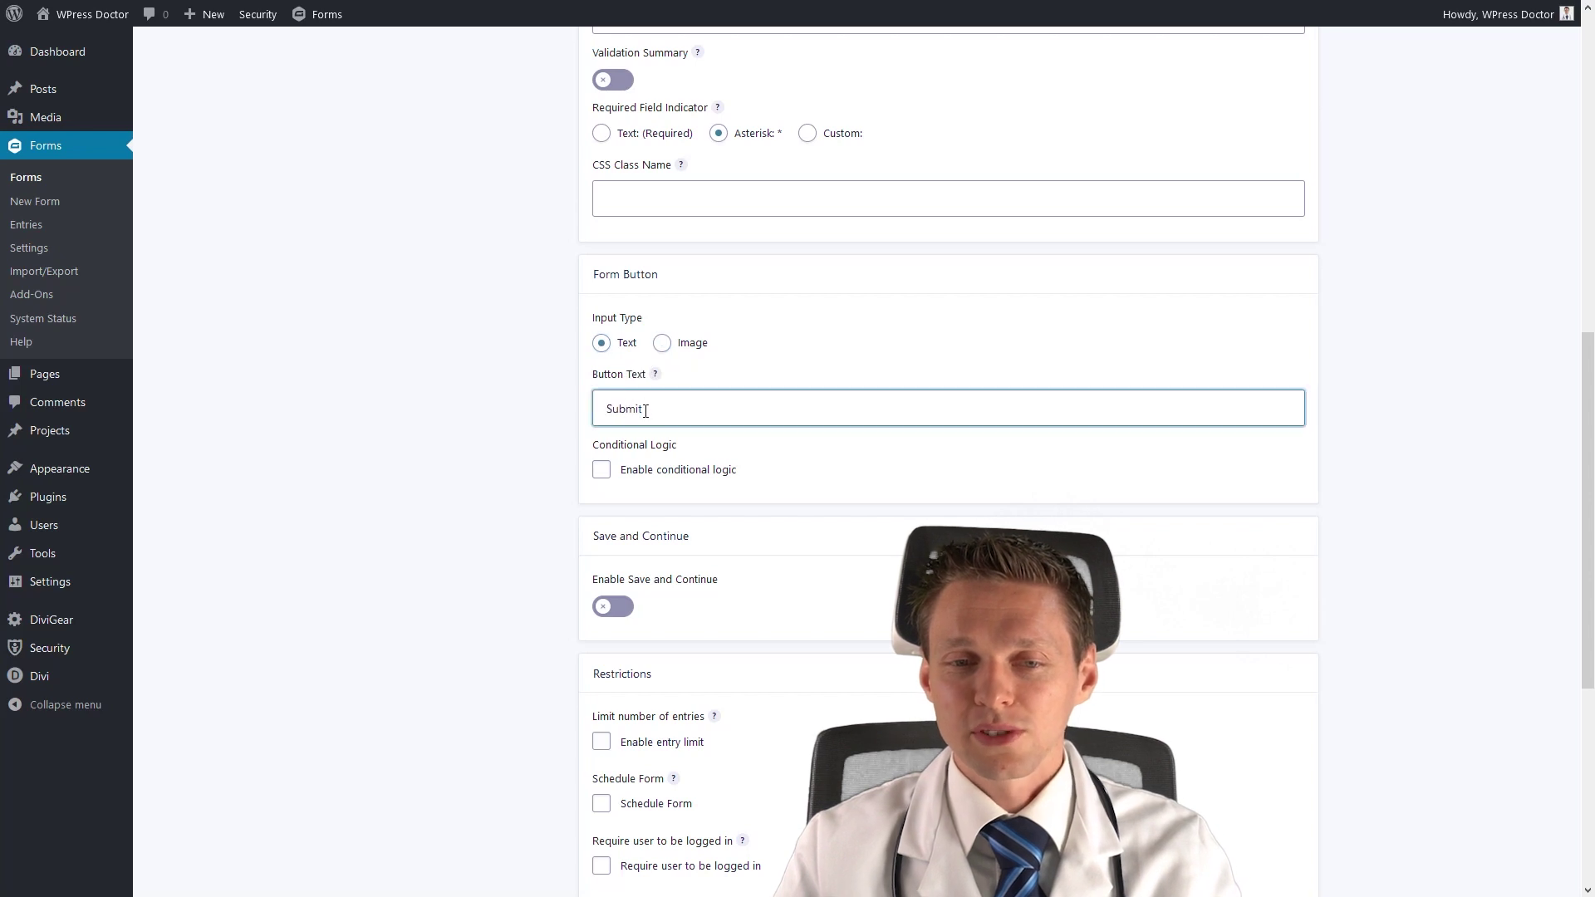
left_click(661, 343)
left_click(665, 403)
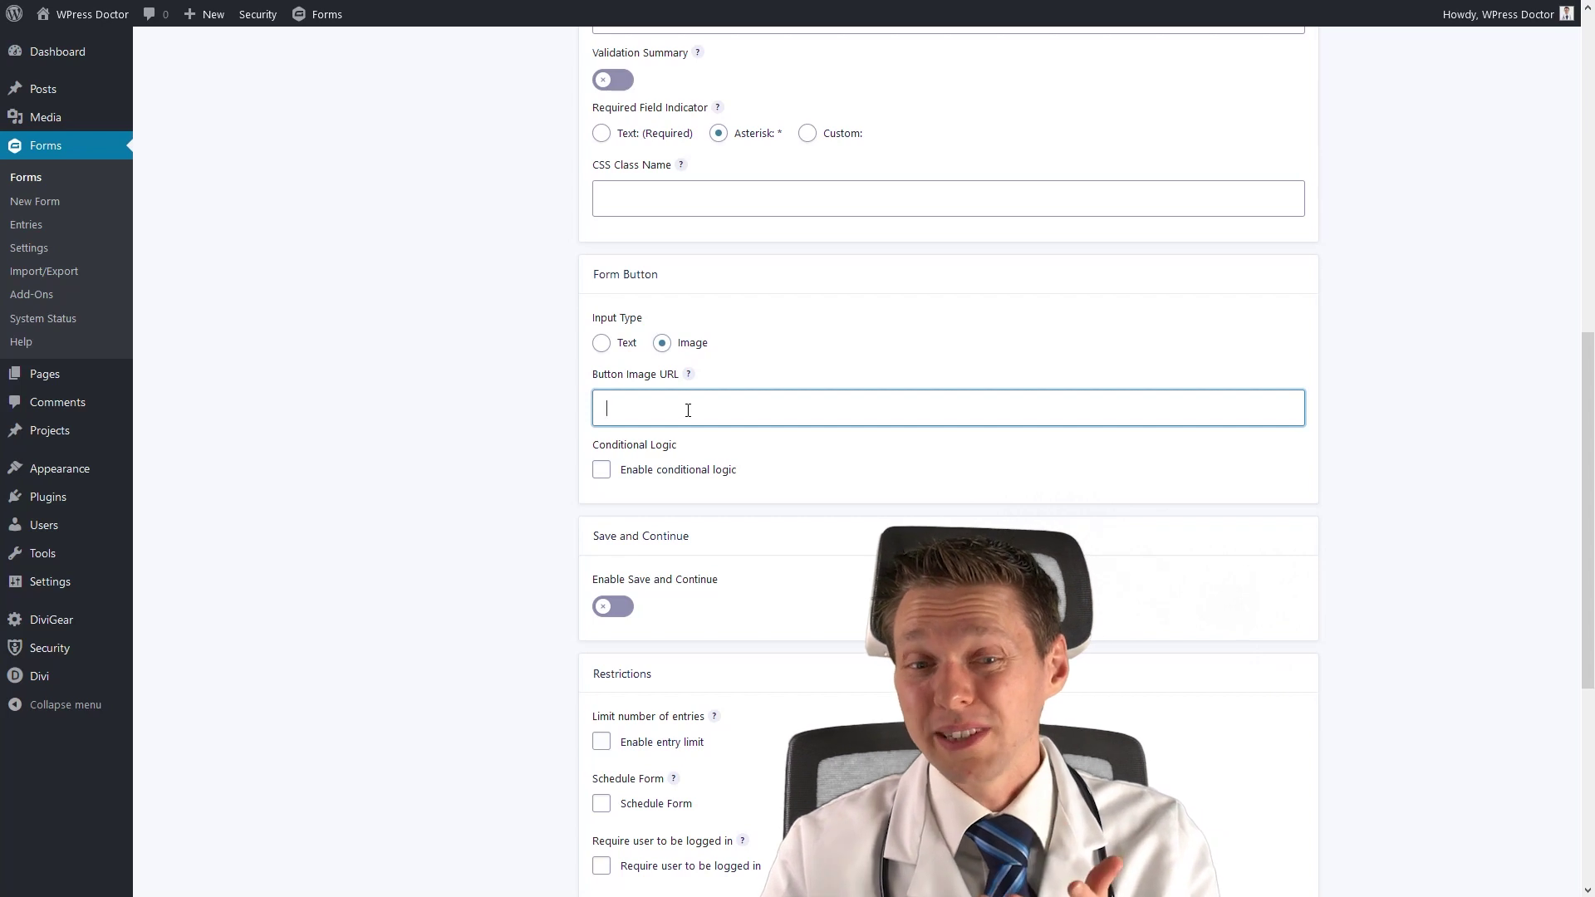
Copy the purple signal icon's file URL from the Media Library.
mouse_move(50, 117)
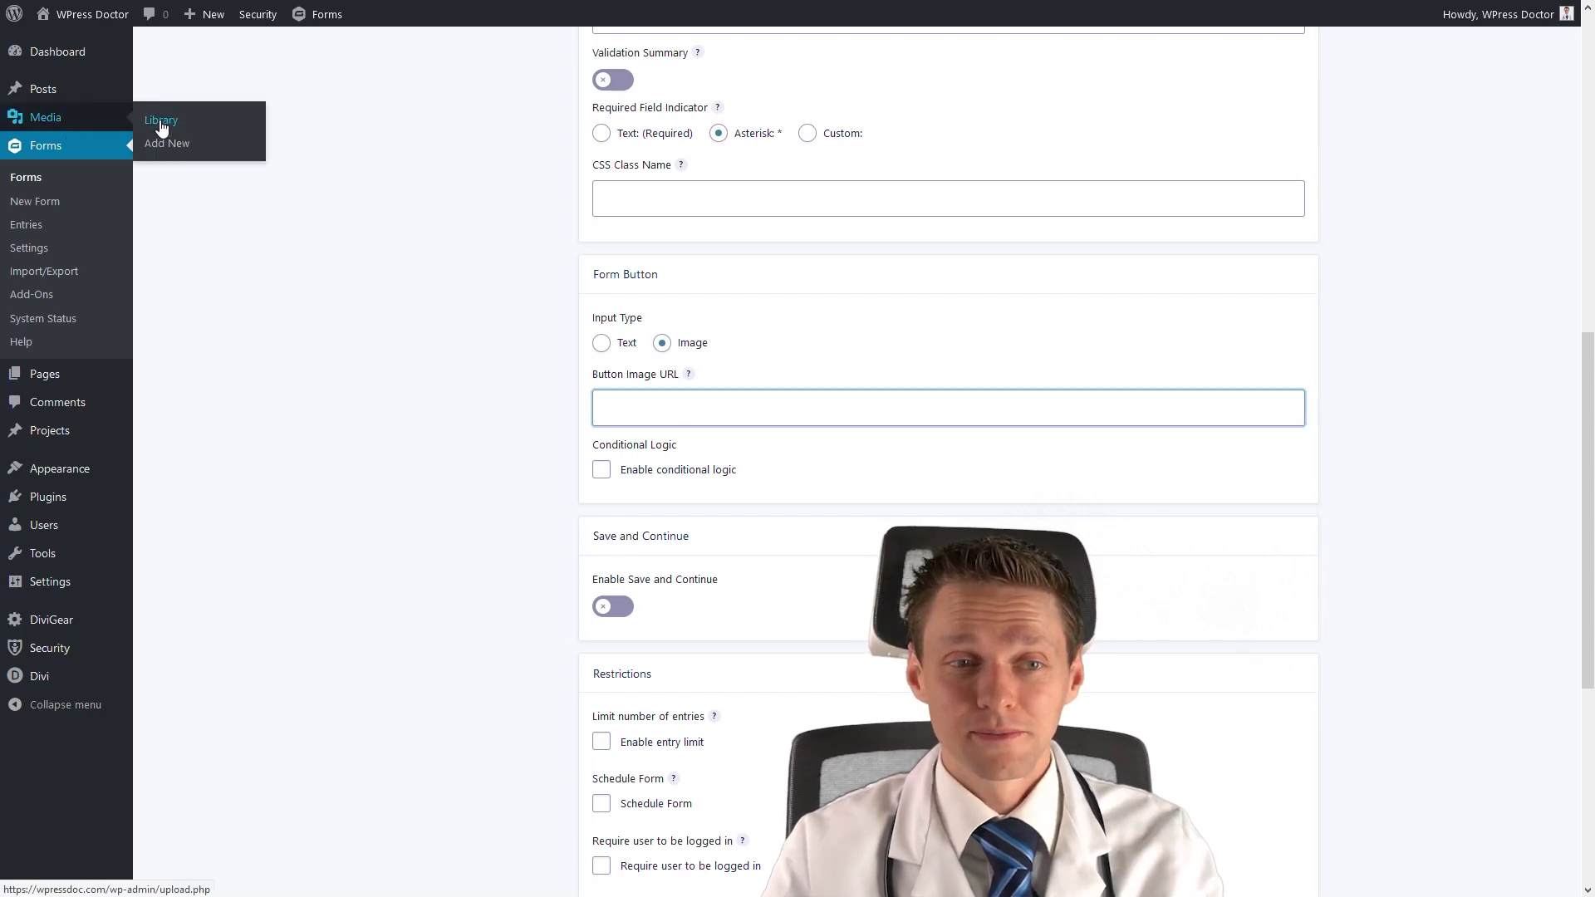
left_click(158, 122)
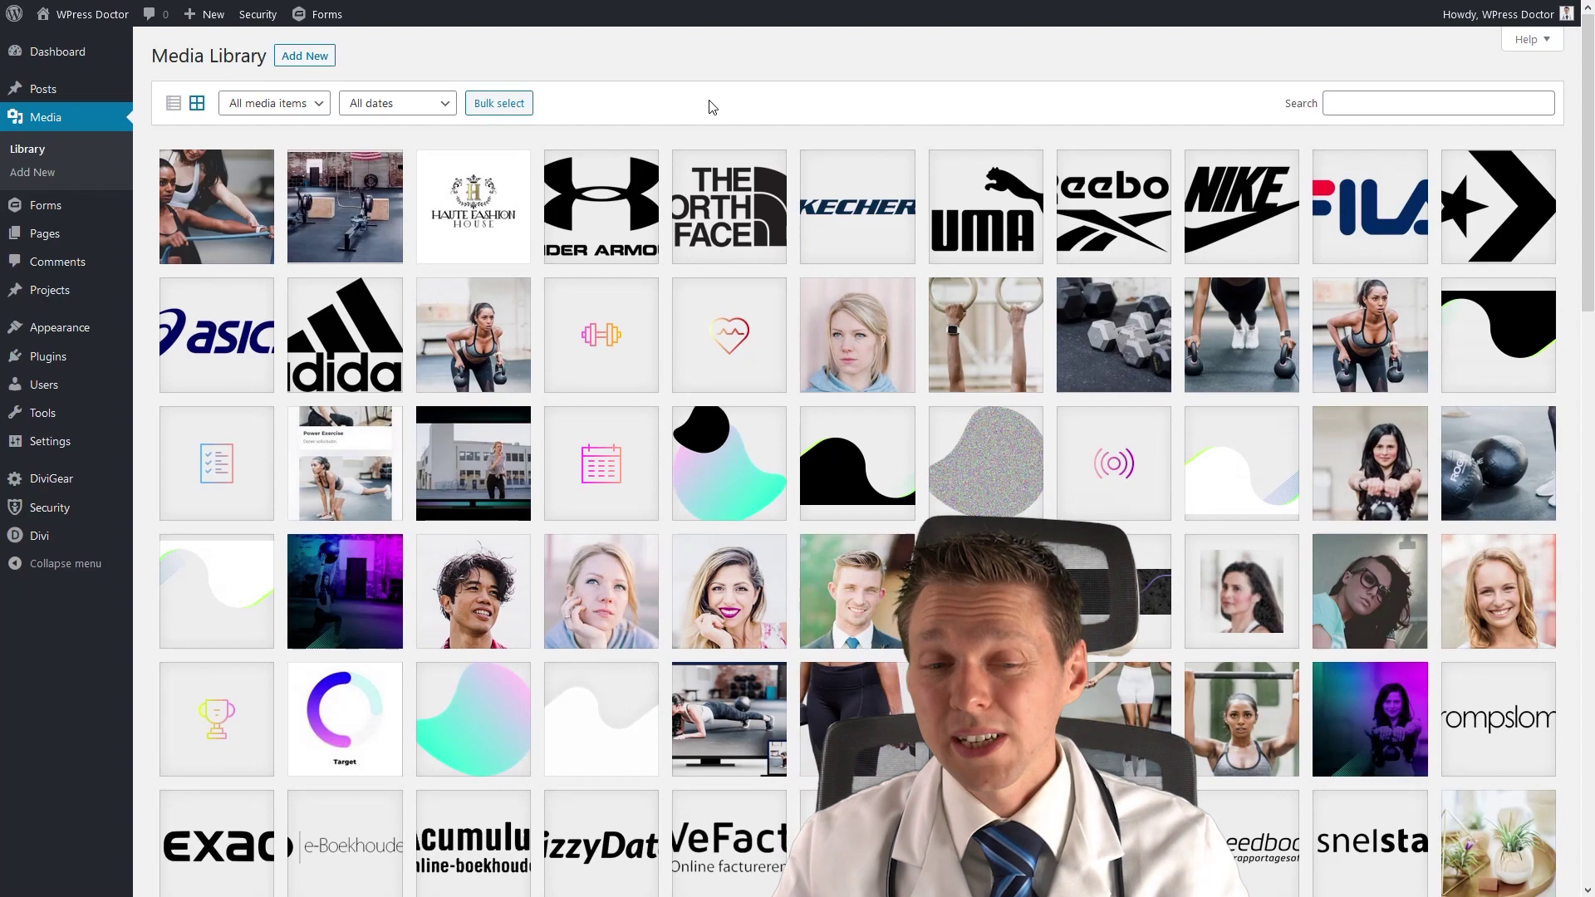
middle_click(1230, 274)
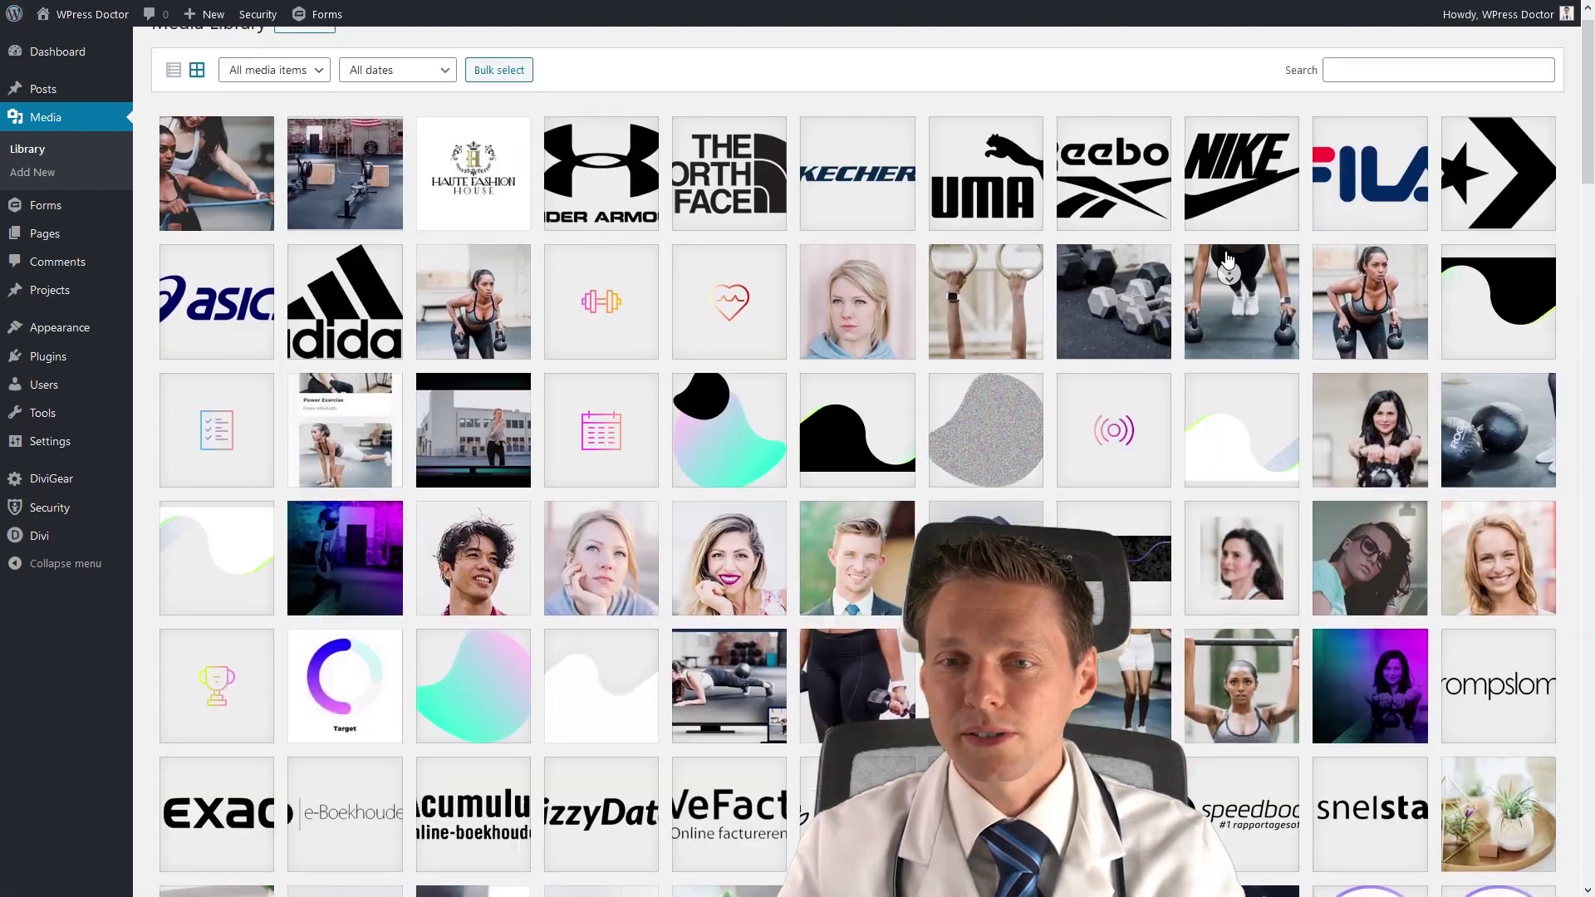
middle_click(1231, 269)
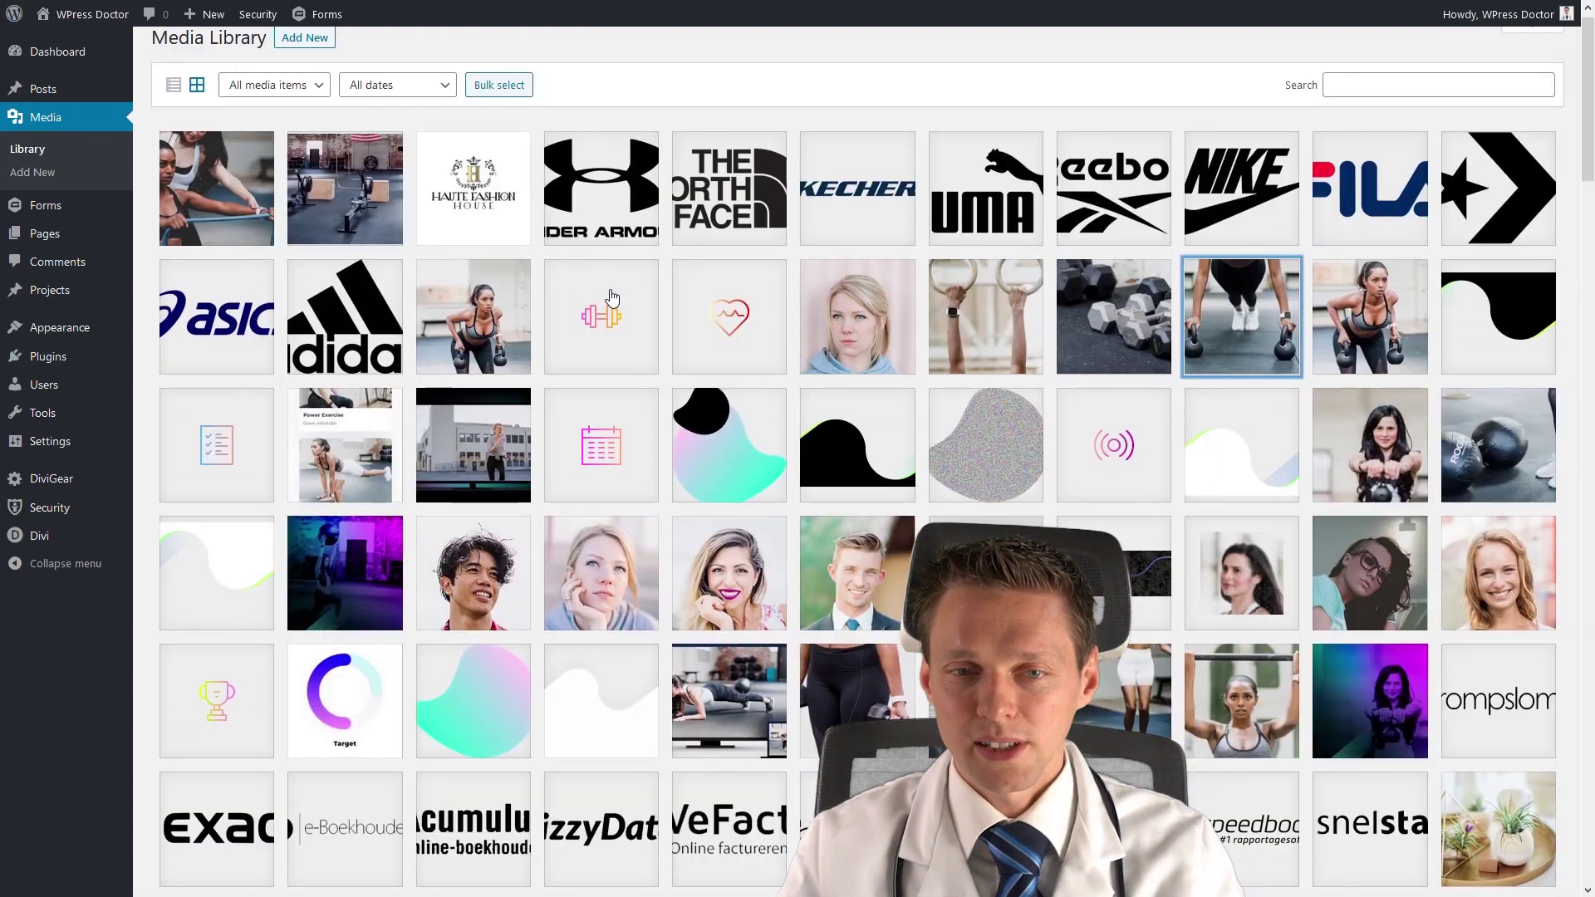
left_click(1139, 446)
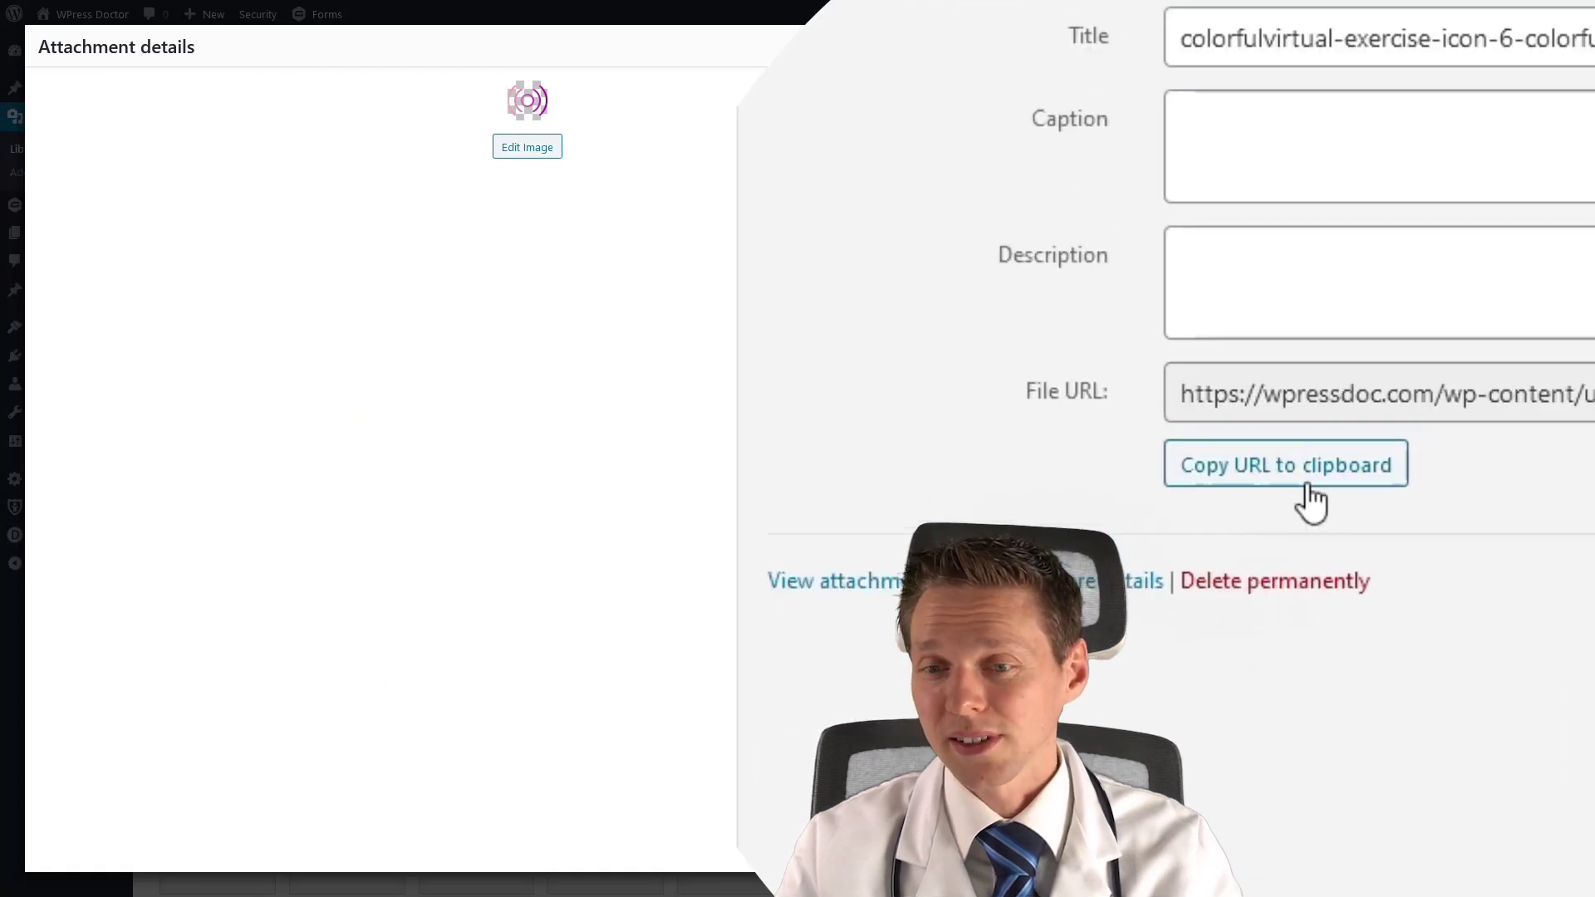
left_click(1271, 476)
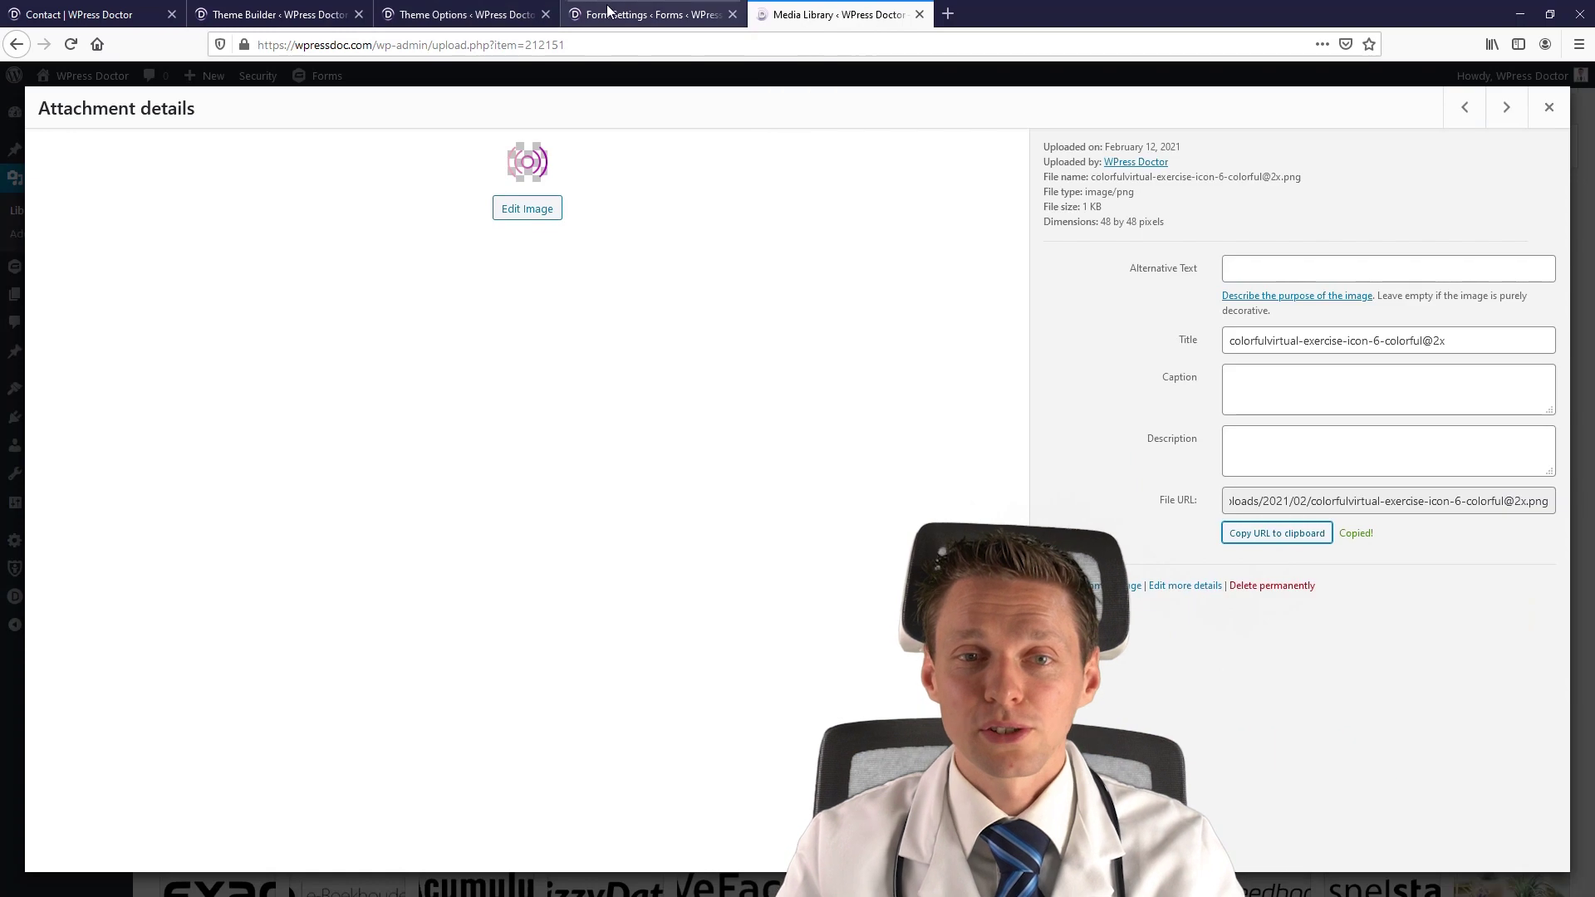
Paste the icon's URL into the form's Button Image URL field.
left_click(608, 10)
left_click(688, 404)
key("ctrl+v")
left_click(468, 399)
left_click_drag(1124, 410, 600, 409)
left_click(709, 409)
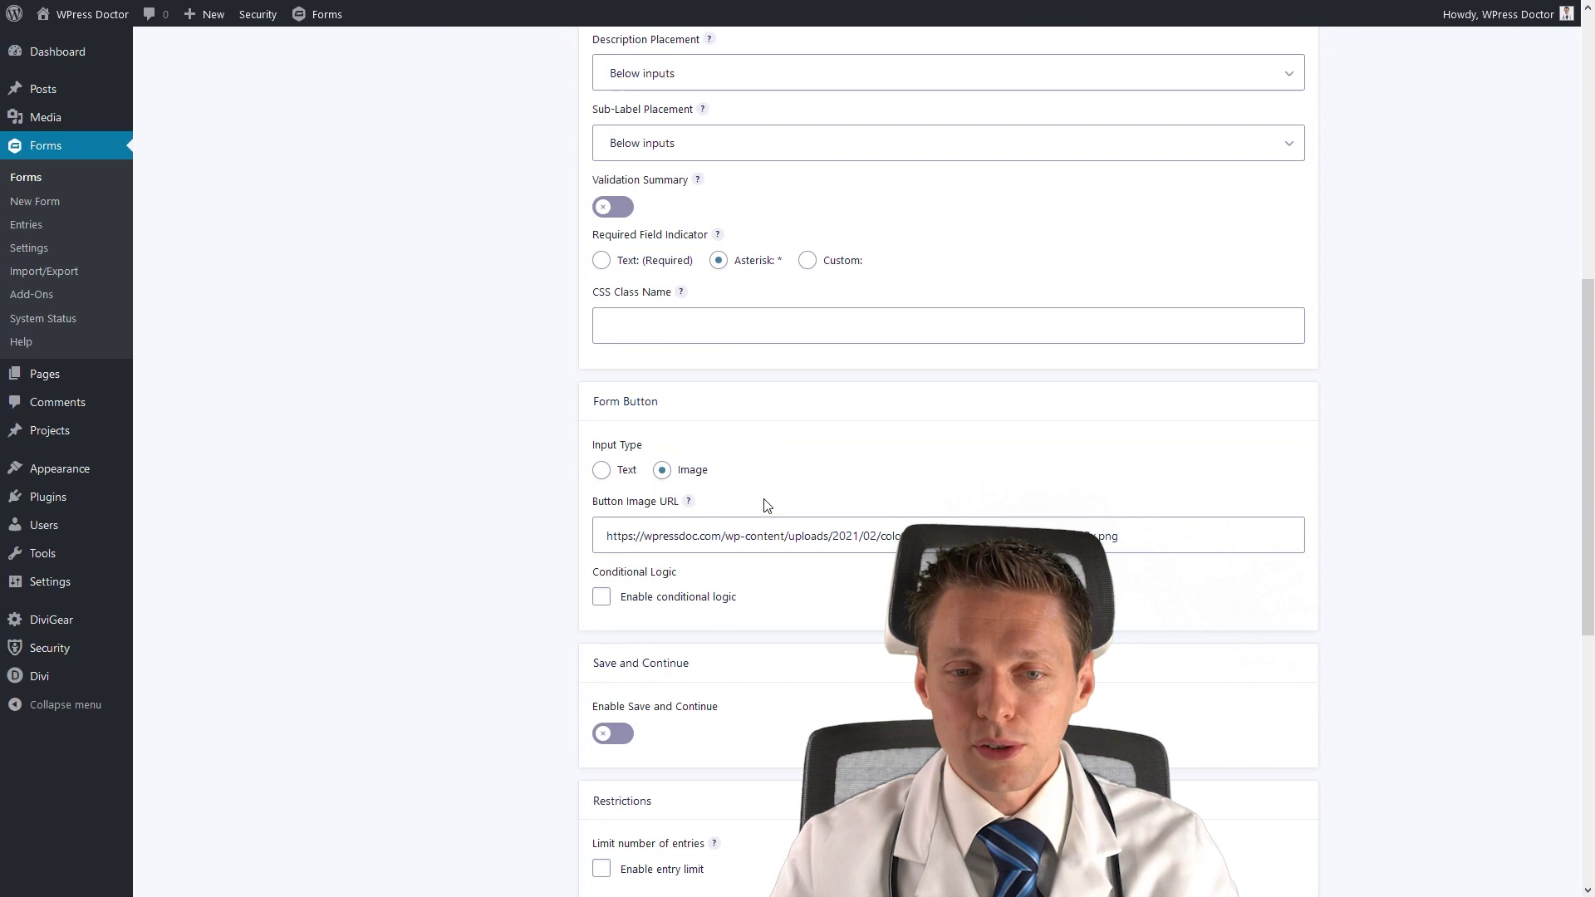
scroll(764, 501, "down", 5)
scroll(764, 499, "up", 5)
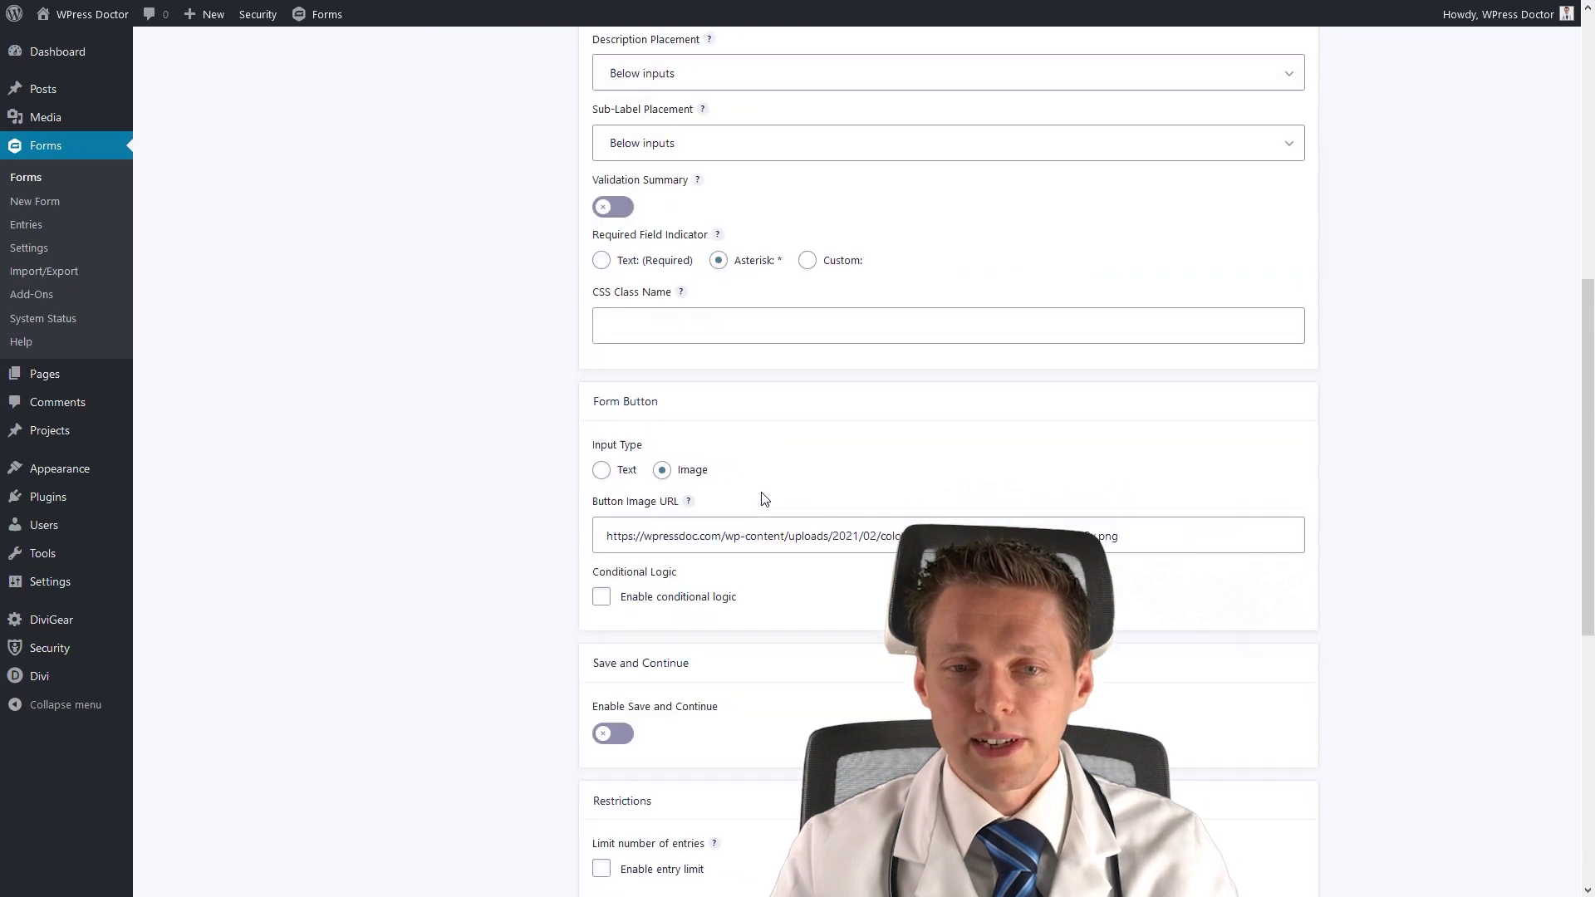
Switch the form button back to Text with the label 'Submit'.
left_click(601, 470)
left_click(665, 528)
left_click(742, 568)
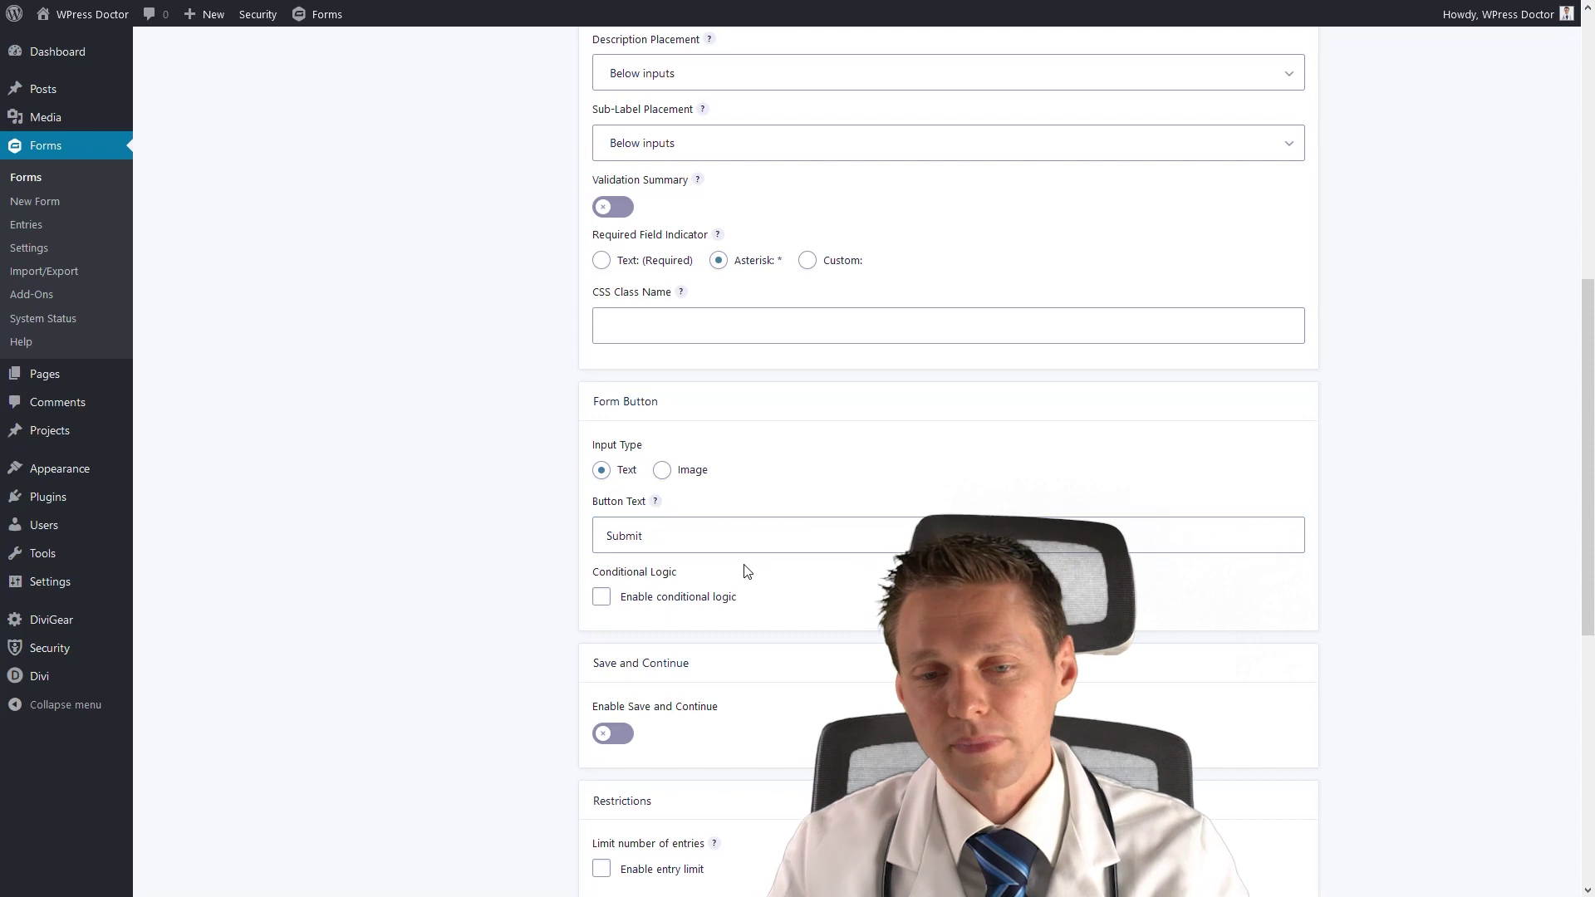
Leave save-and-continue, entry limit, scheduling and login requirement off; enable the anti-spam honeypot.
scroll(736, 550, "down", 2)
left_click(613, 609)
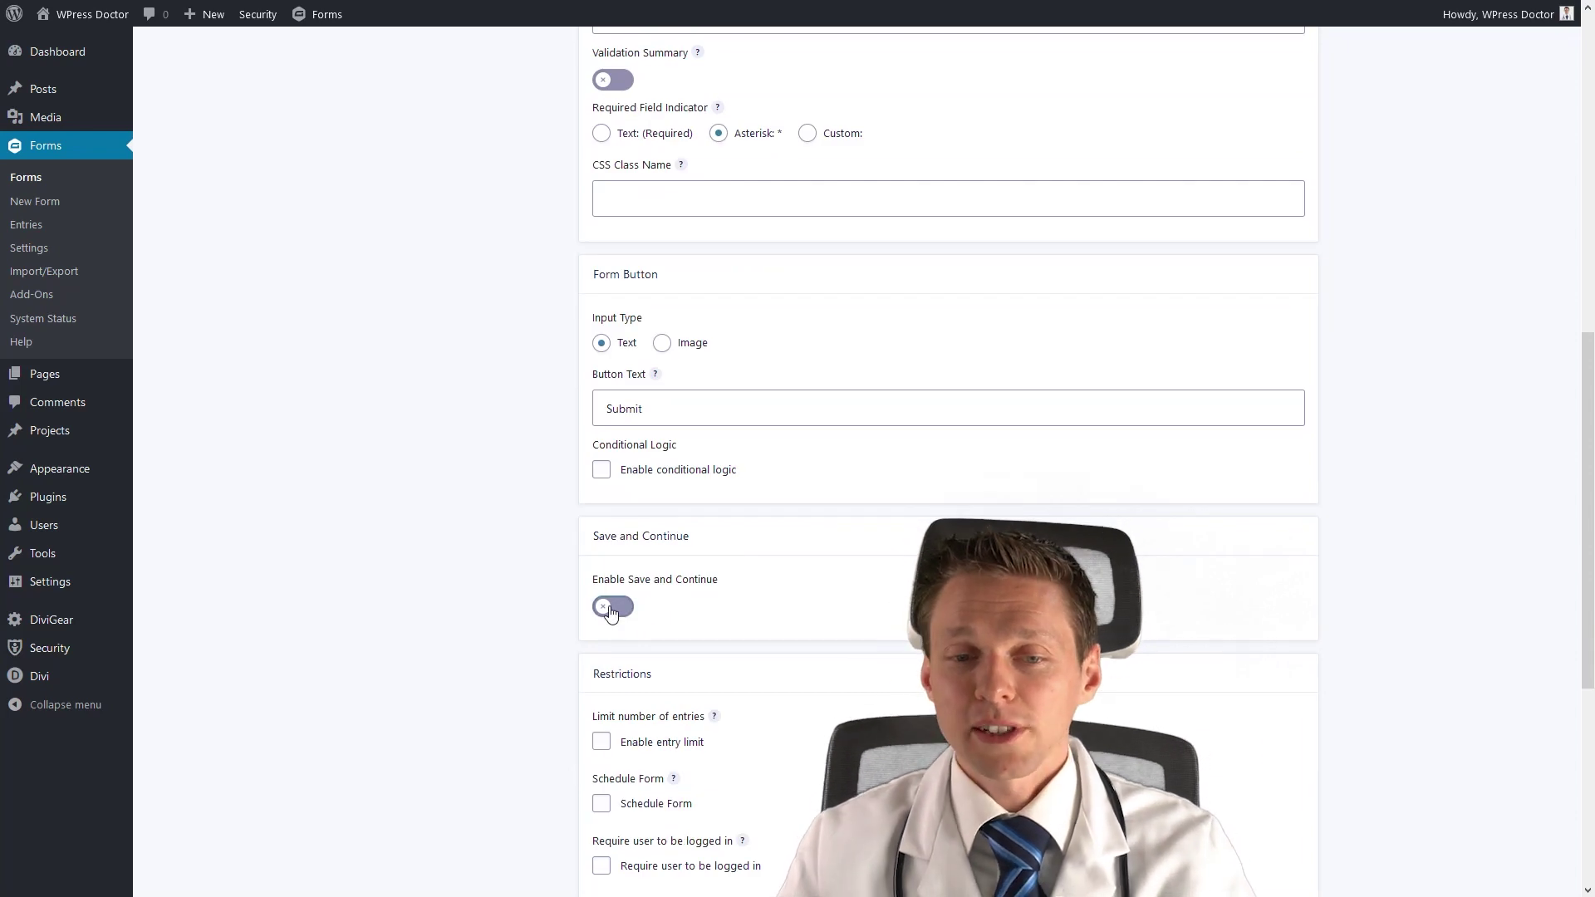
left_click(609, 611)
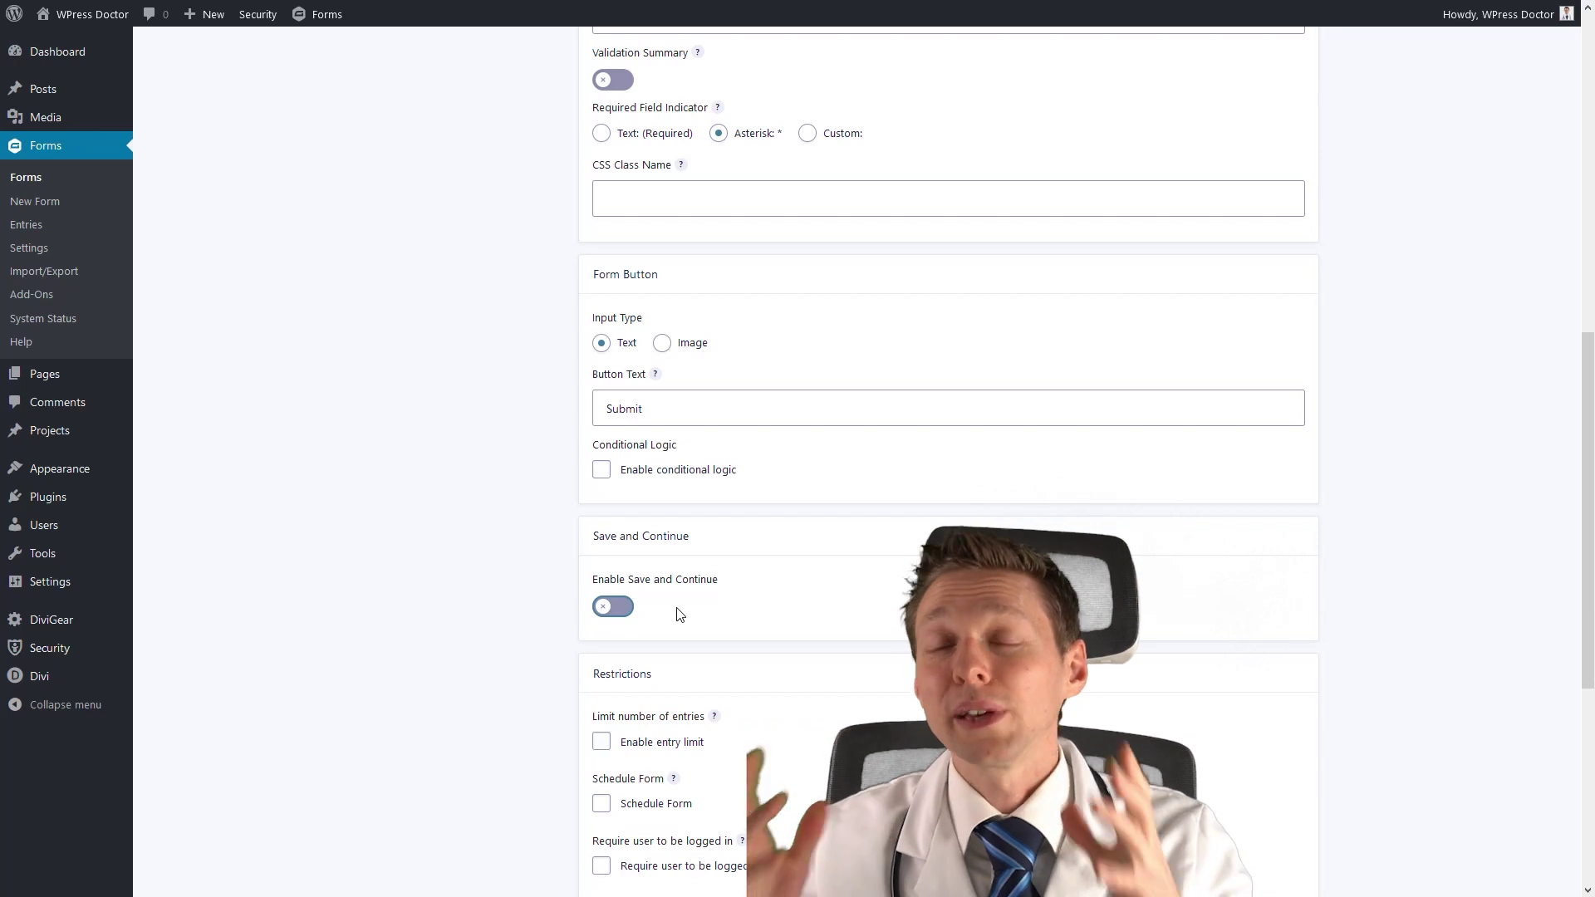
scroll(679, 615, "down", 4)
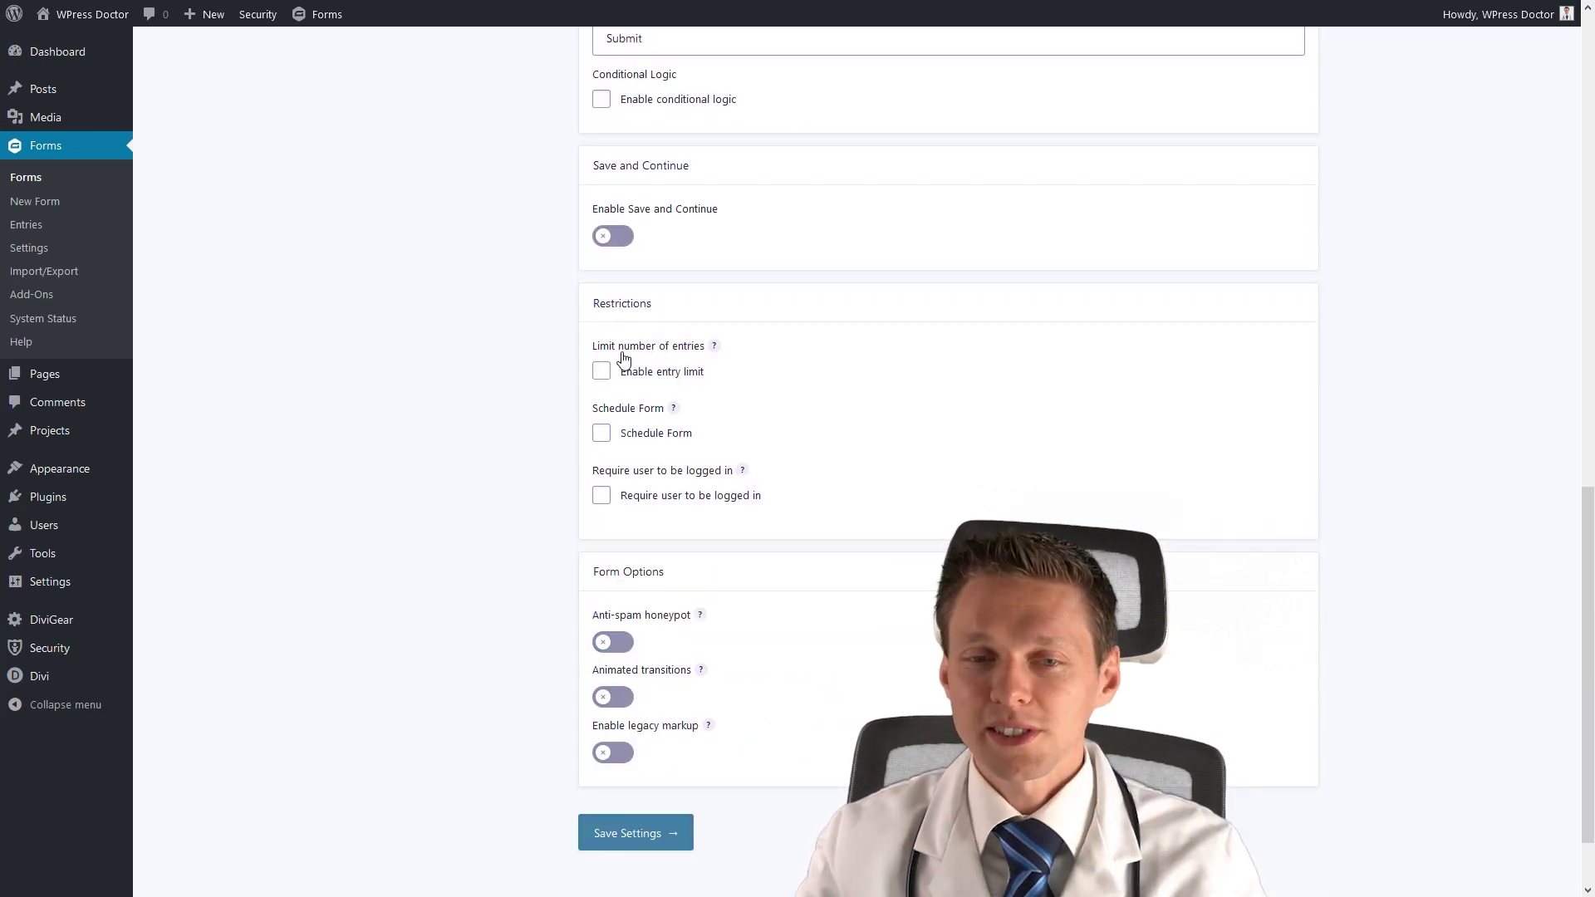
left_click(602, 373)
left_click(602, 375)
left_click(602, 434)
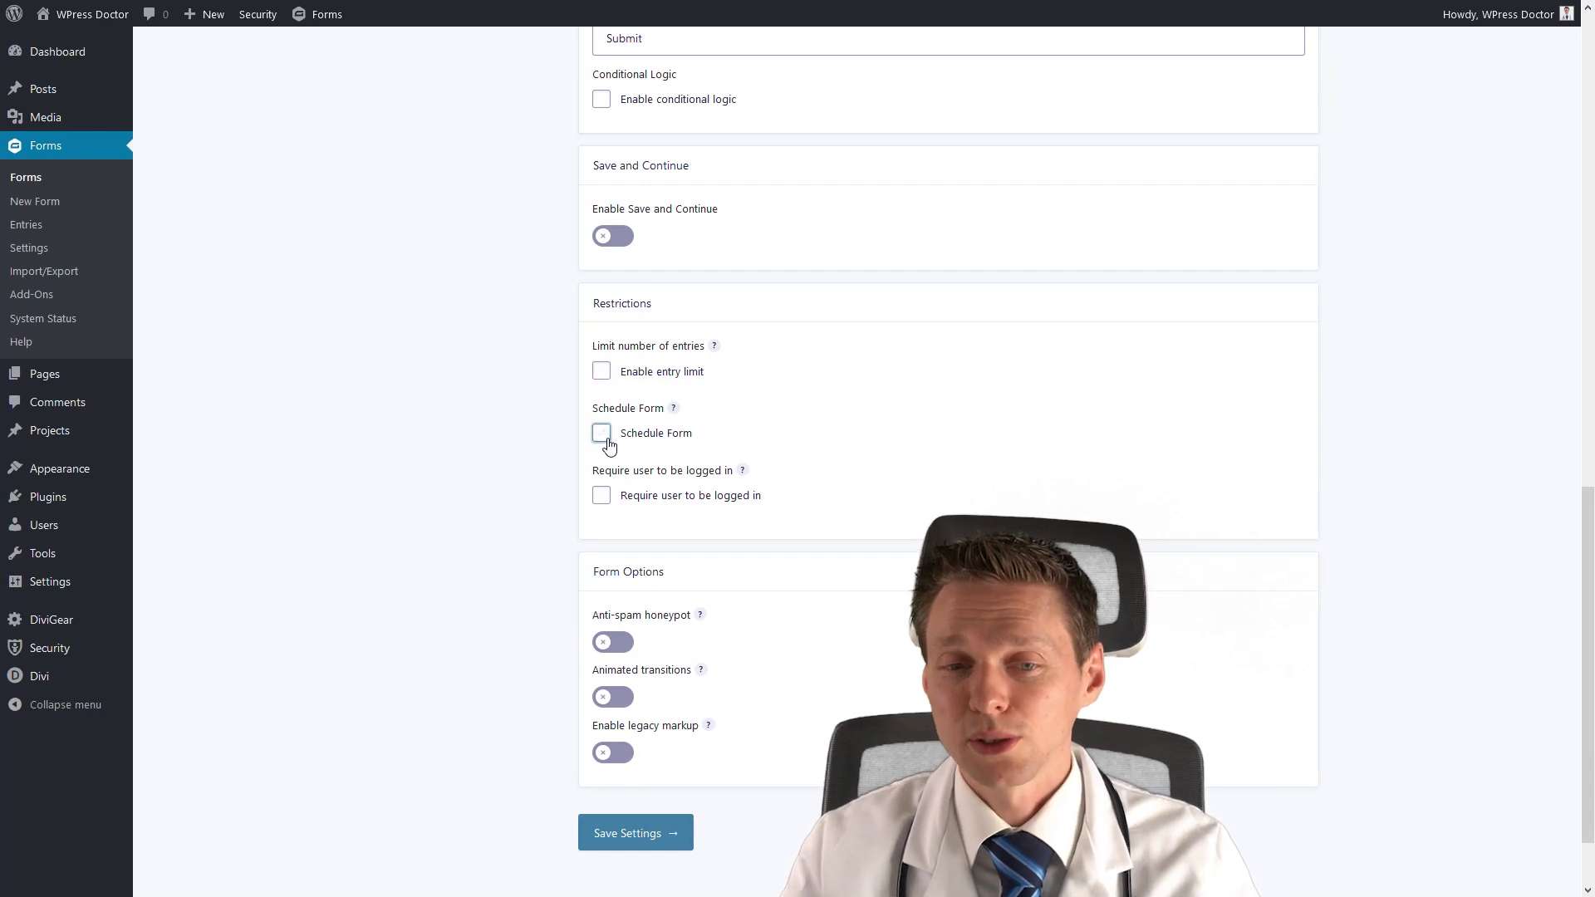
left_click(609, 441)
left_click(602, 496)
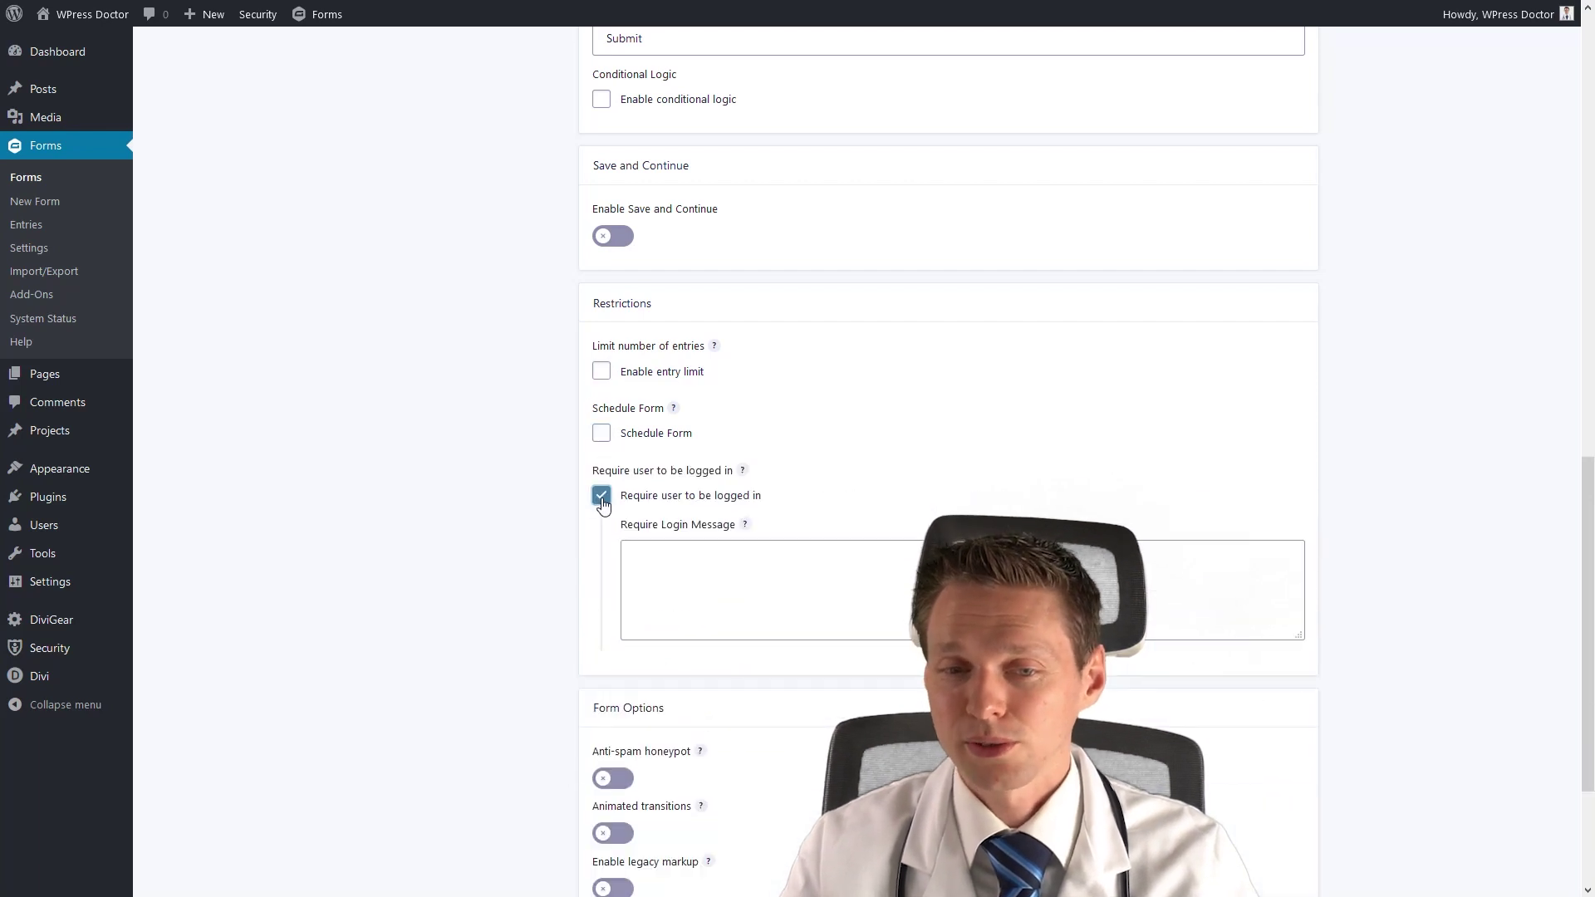
left_click(601, 498)
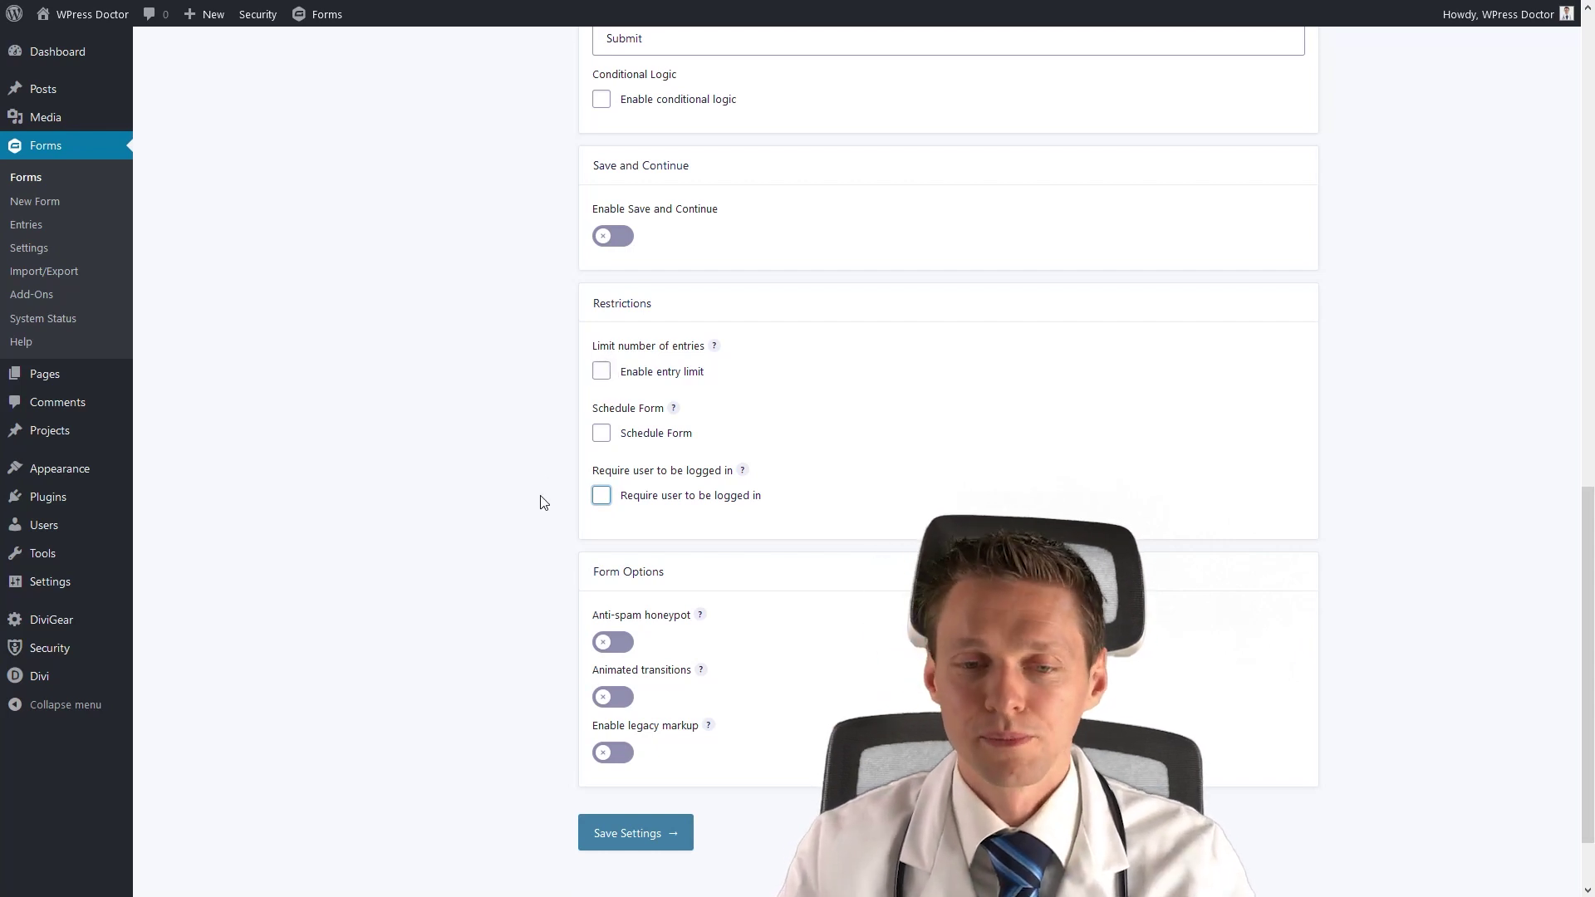
left_click(620, 653)
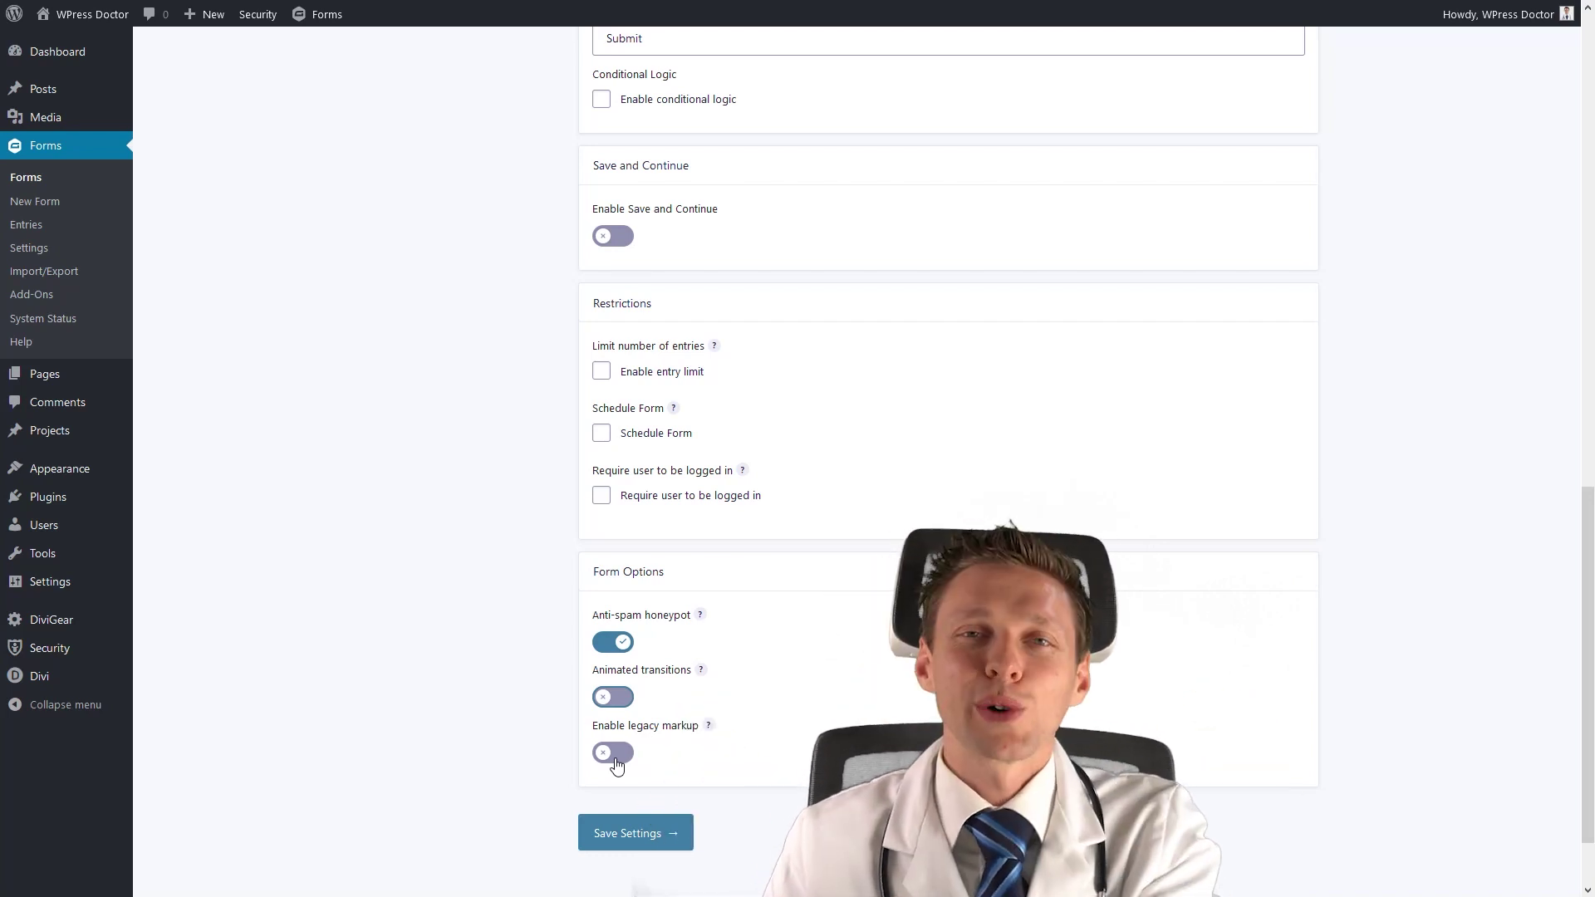
Save the form settings and go to the form's Confirmations page.
left_click(656, 840)
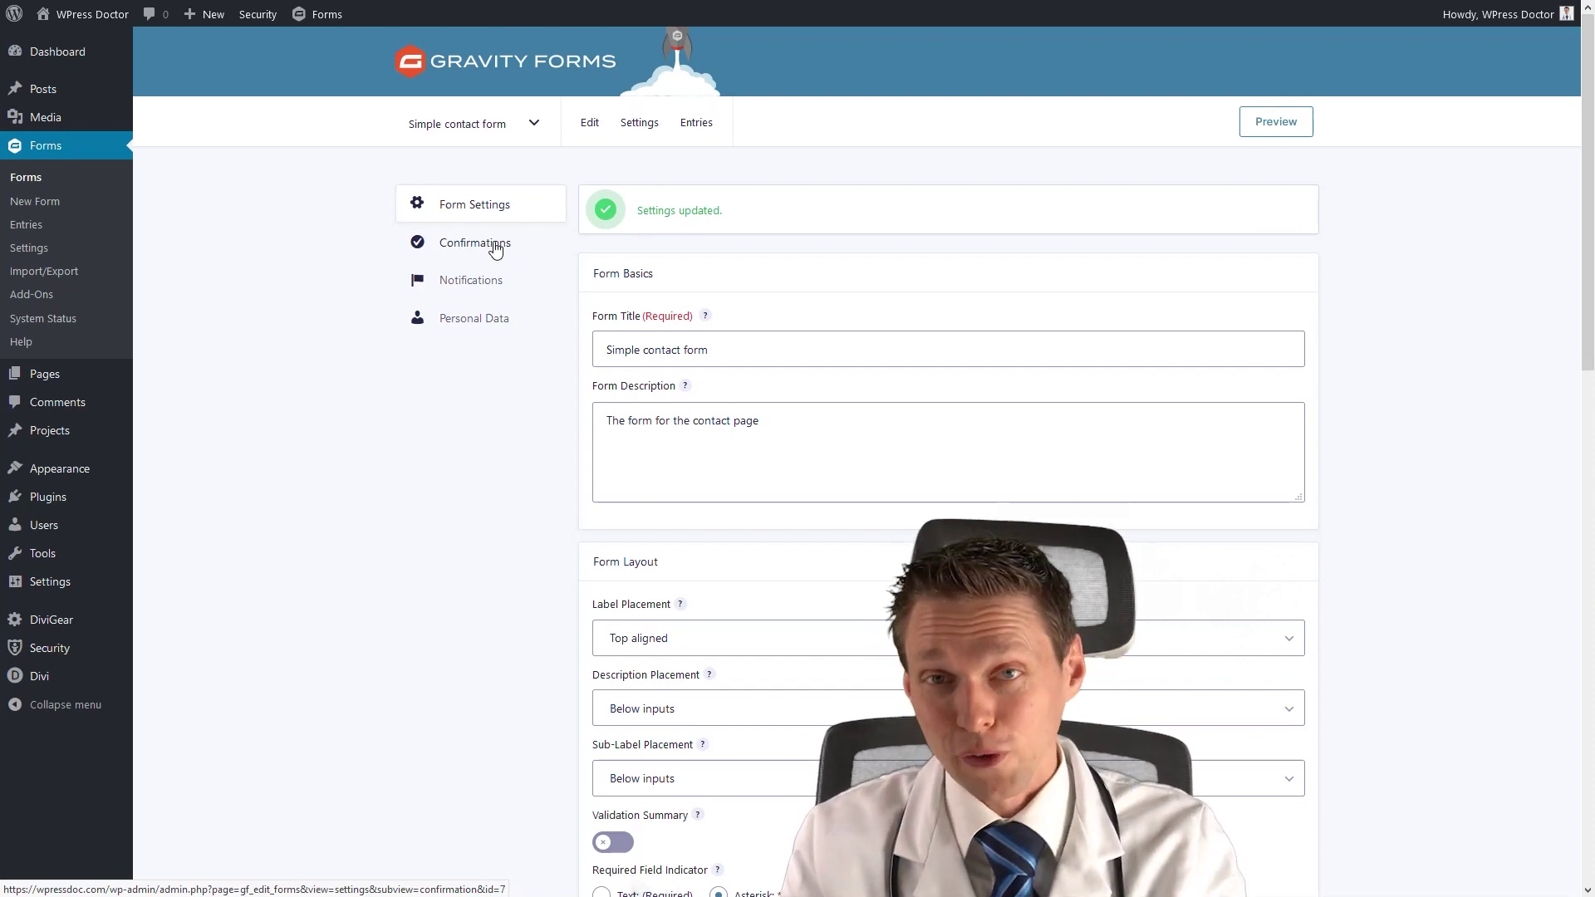
left_click(495, 248)
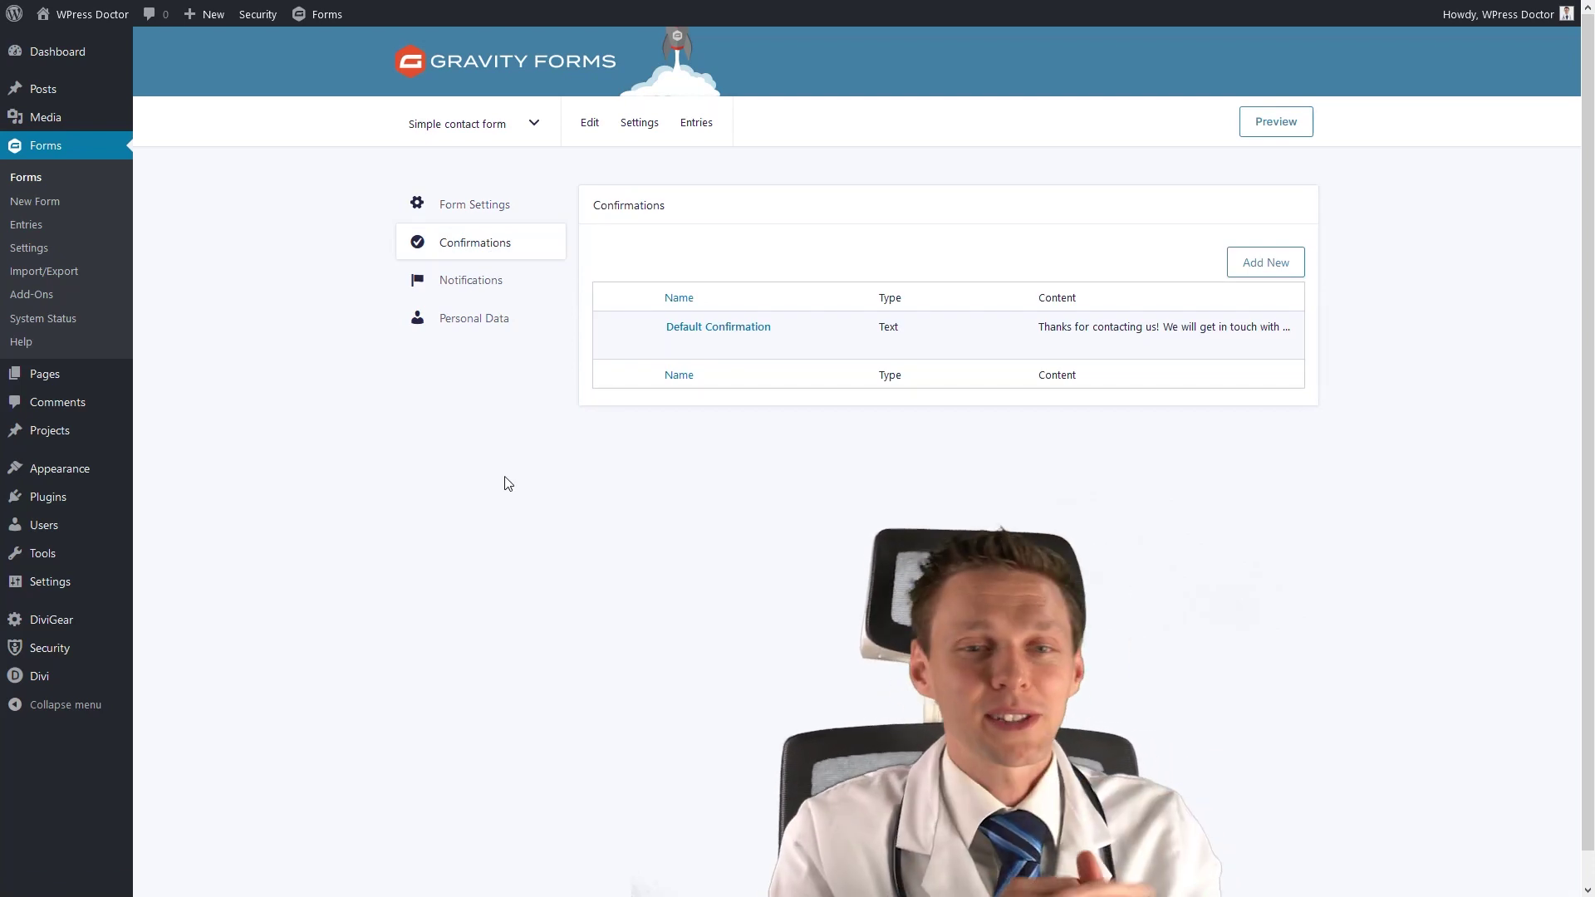
Open the text-type Default Confirmation ('Thanks for contacting us!…') for editing.
mouse_move(757, 317)
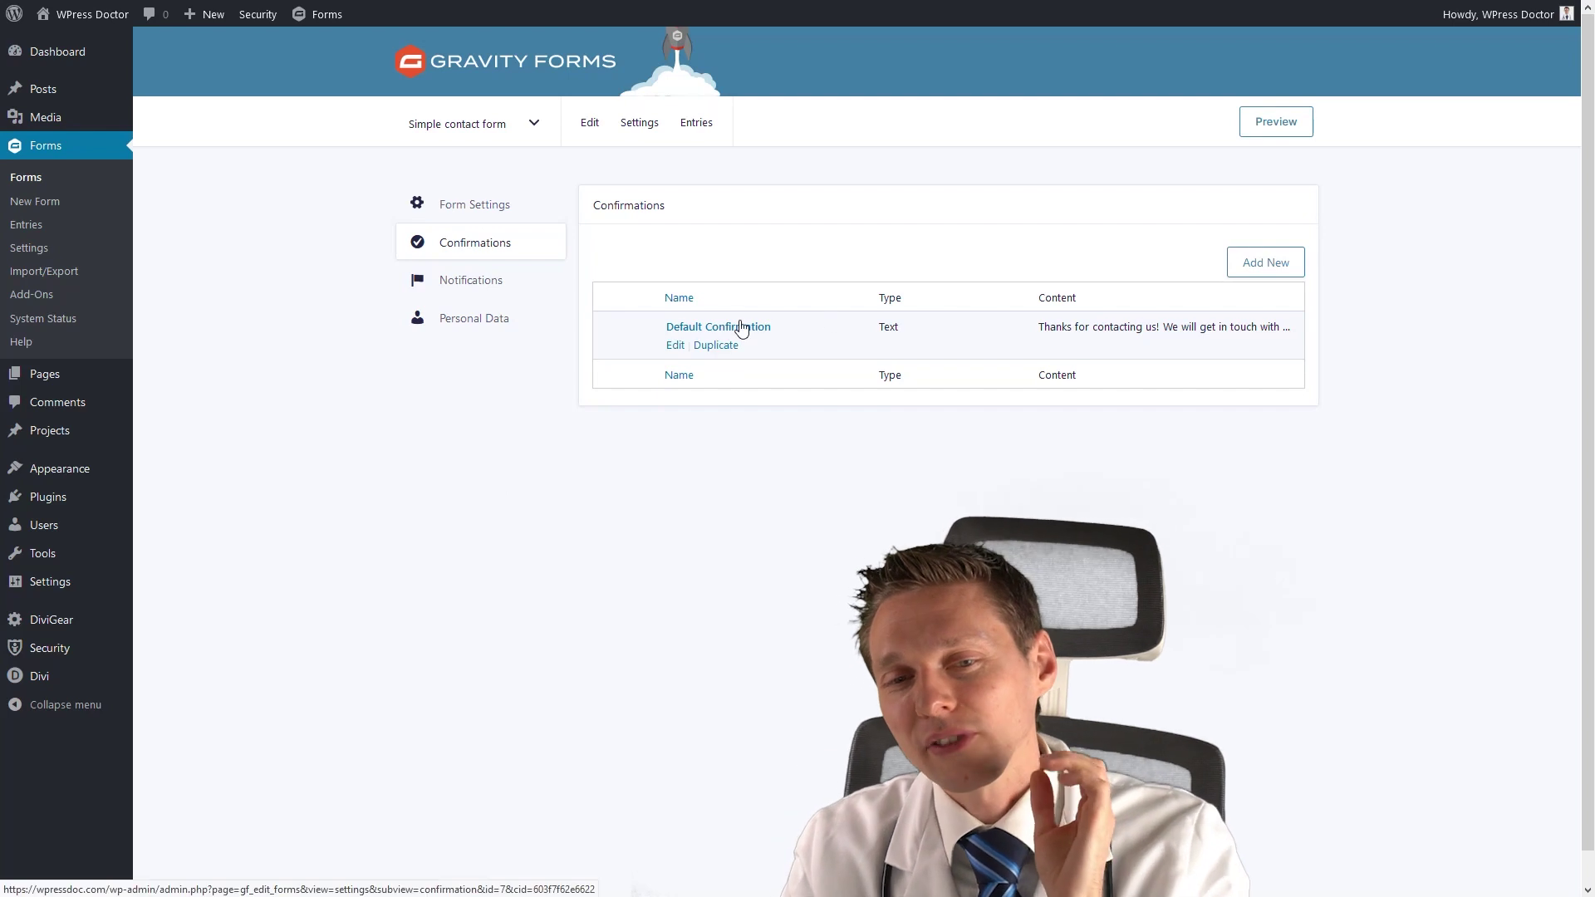
left_click_drag(1075, 327, 1172, 326)
triple_click(1170, 325)
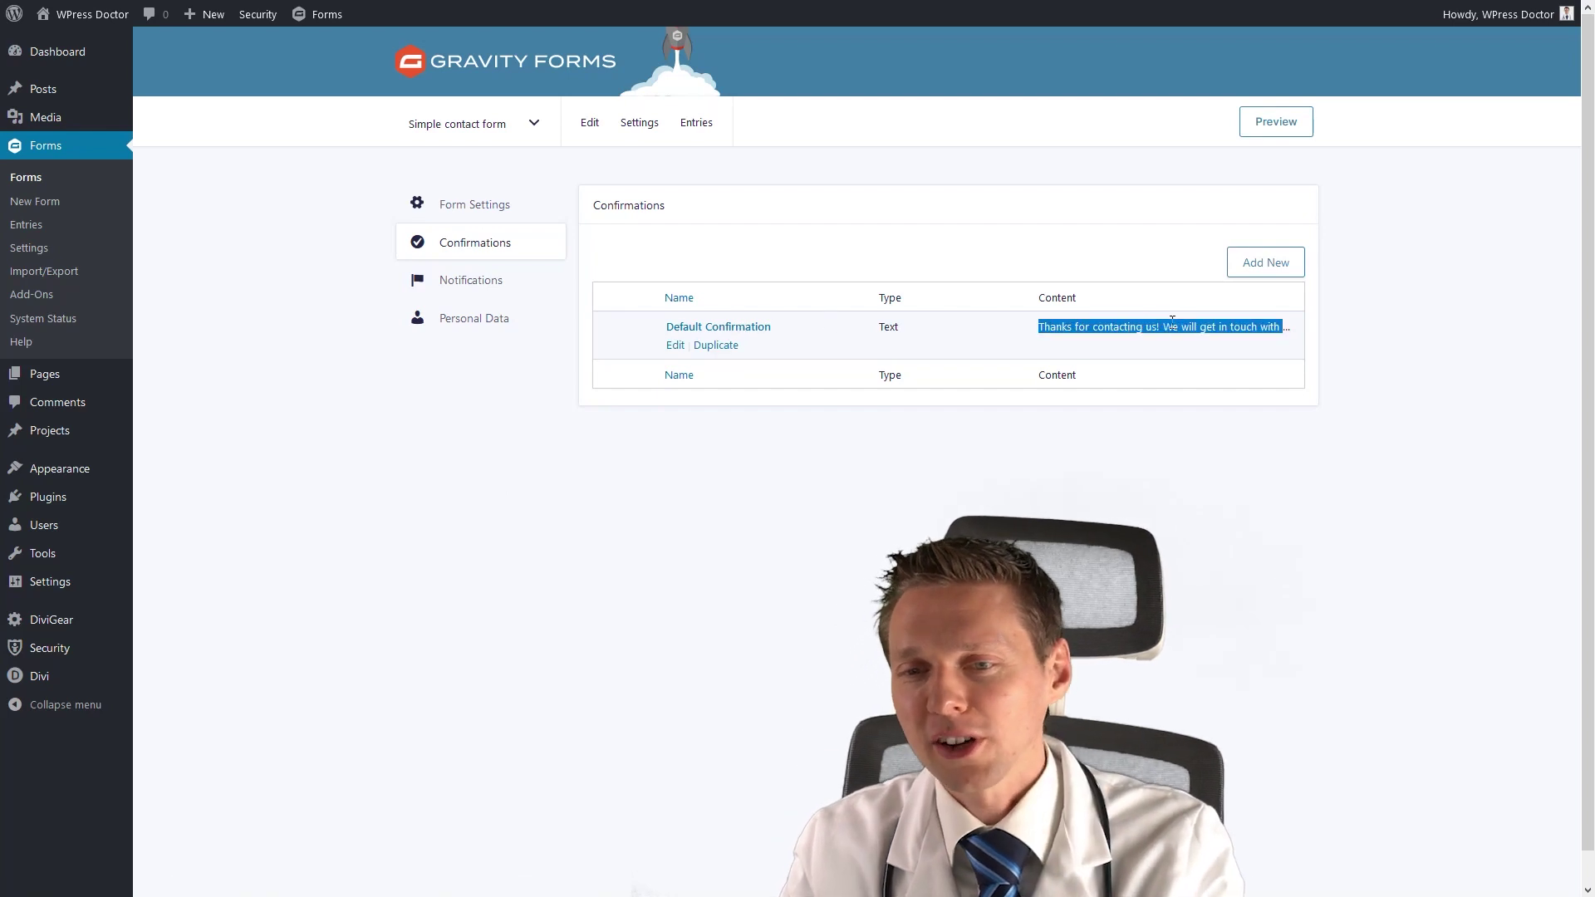
left_click(1168, 325)
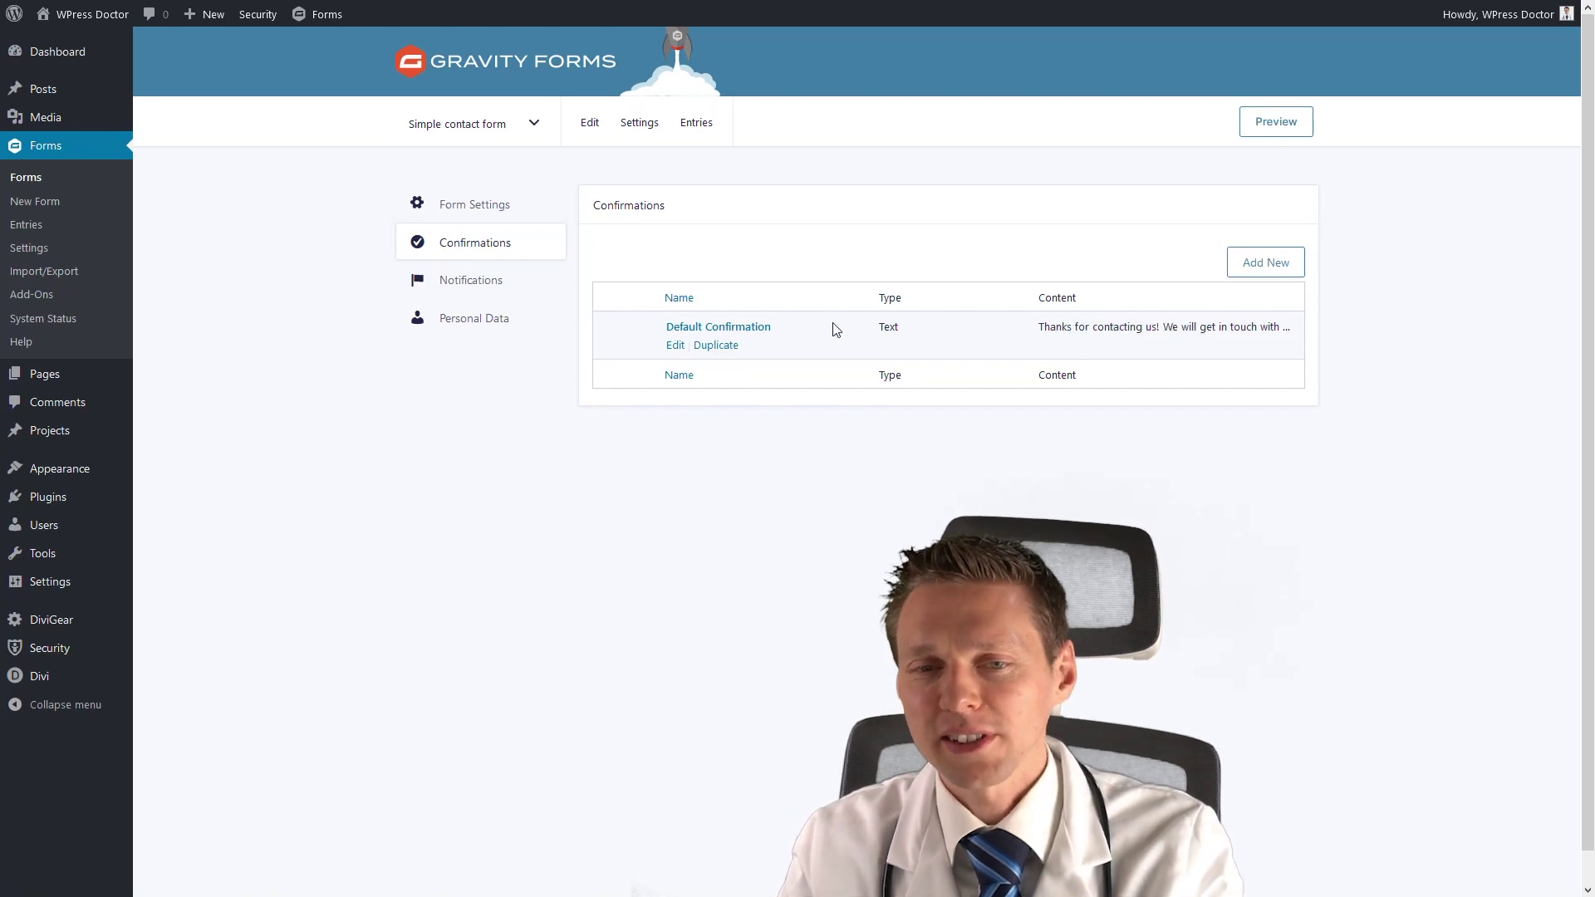
left_click(676, 345)
Make the Default Confirmation a Page type pointing to 'Thank you', save it, and open Notifications.
left_click(664, 274)
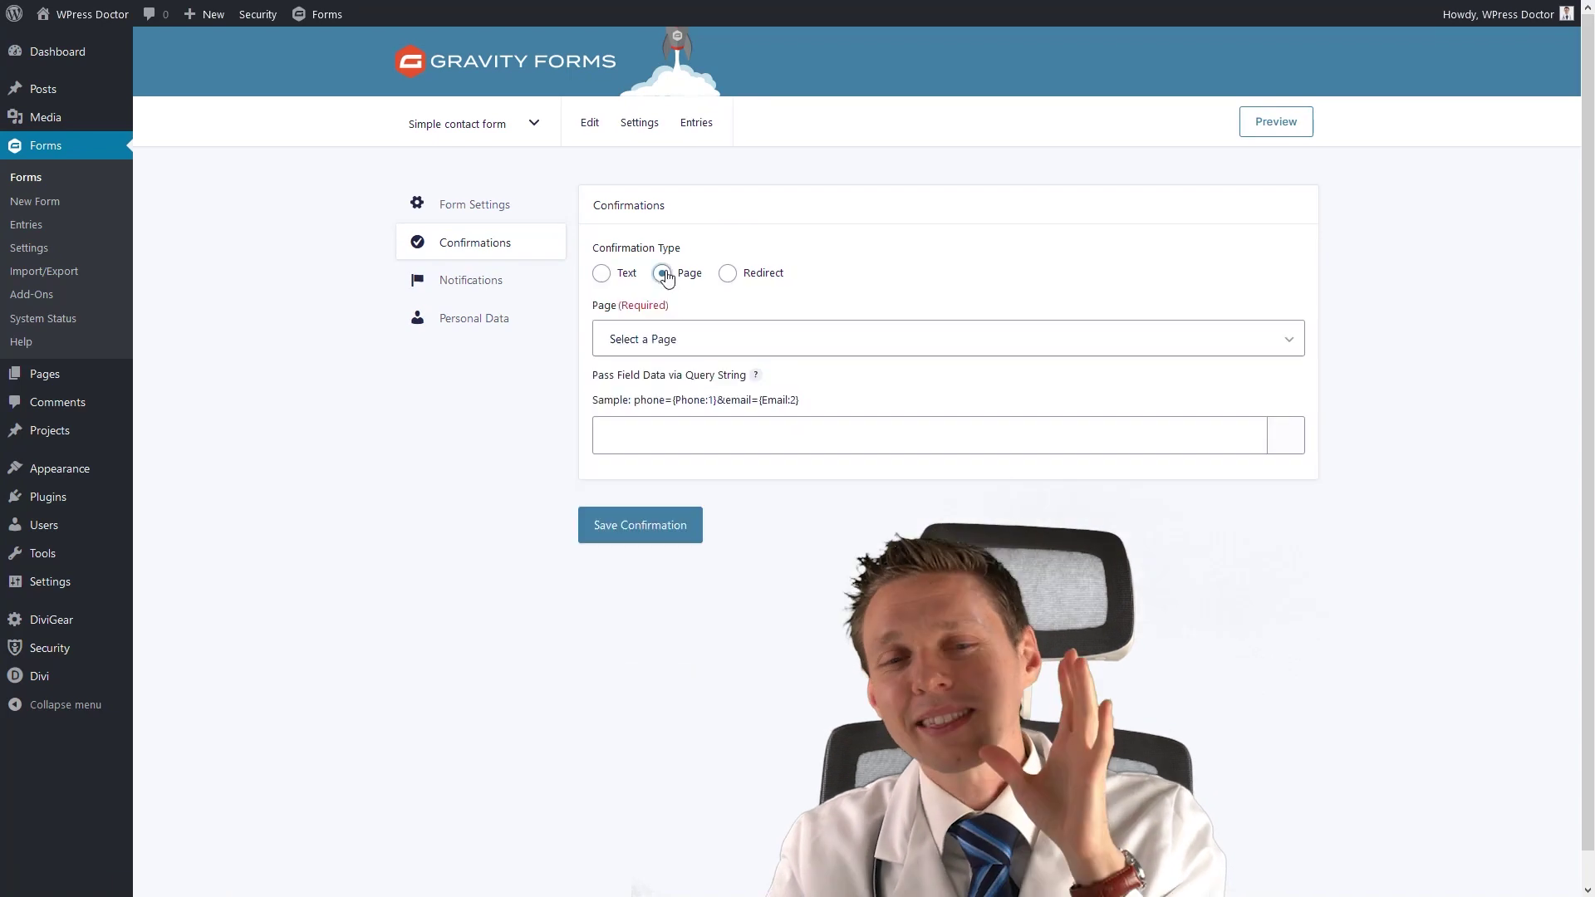
left_click(671, 336)
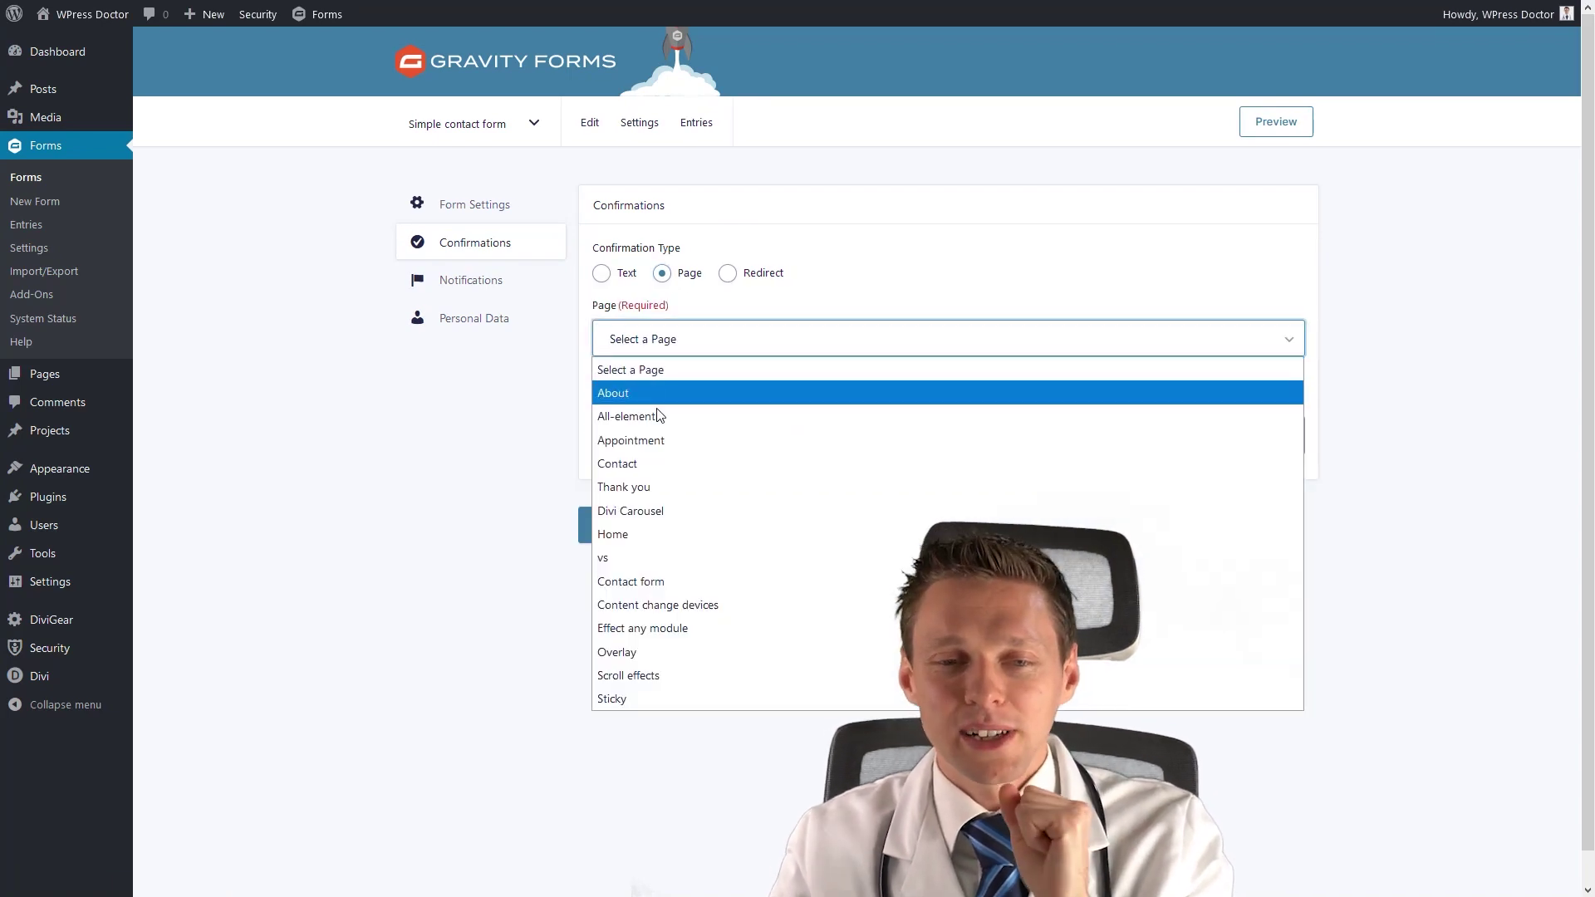
left_click(660, 488)
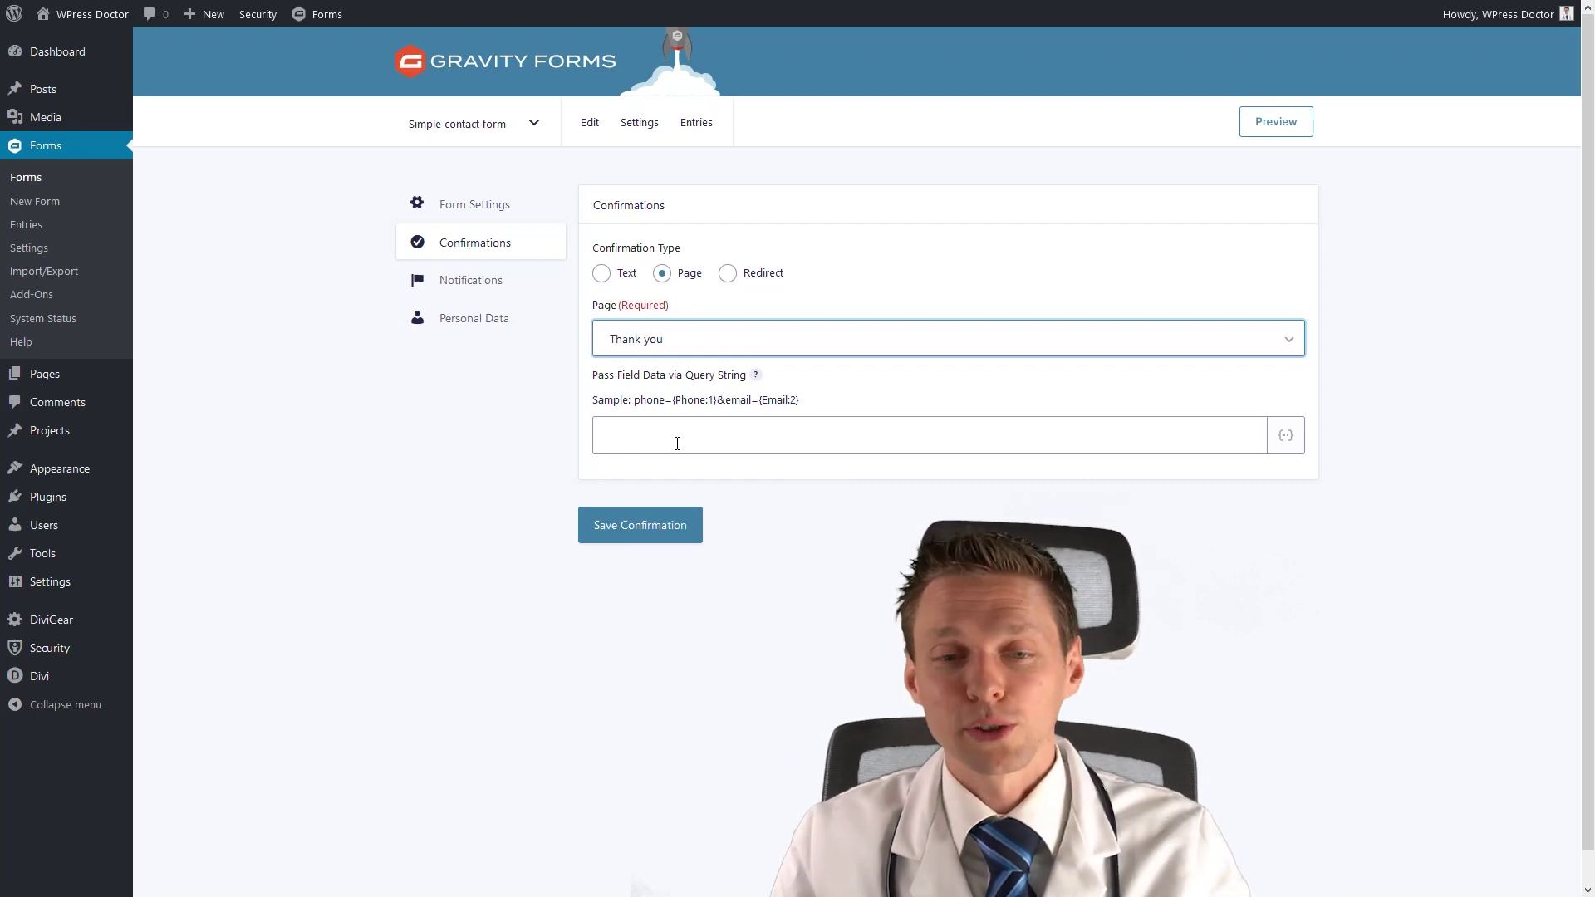
left_click(648, 432)
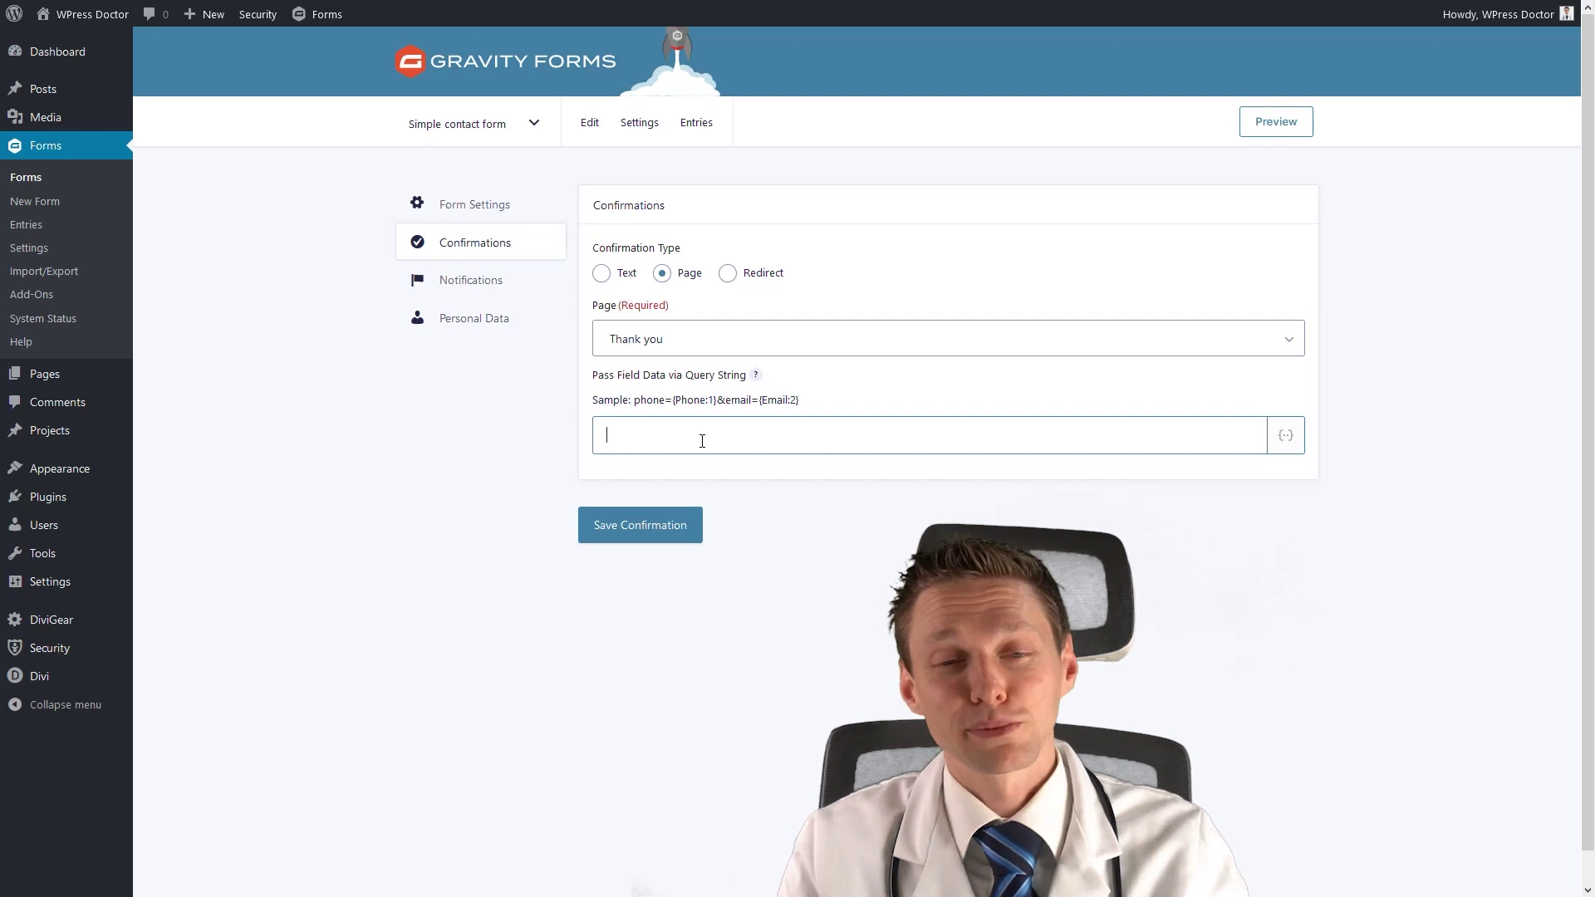
left_click(675, 527)
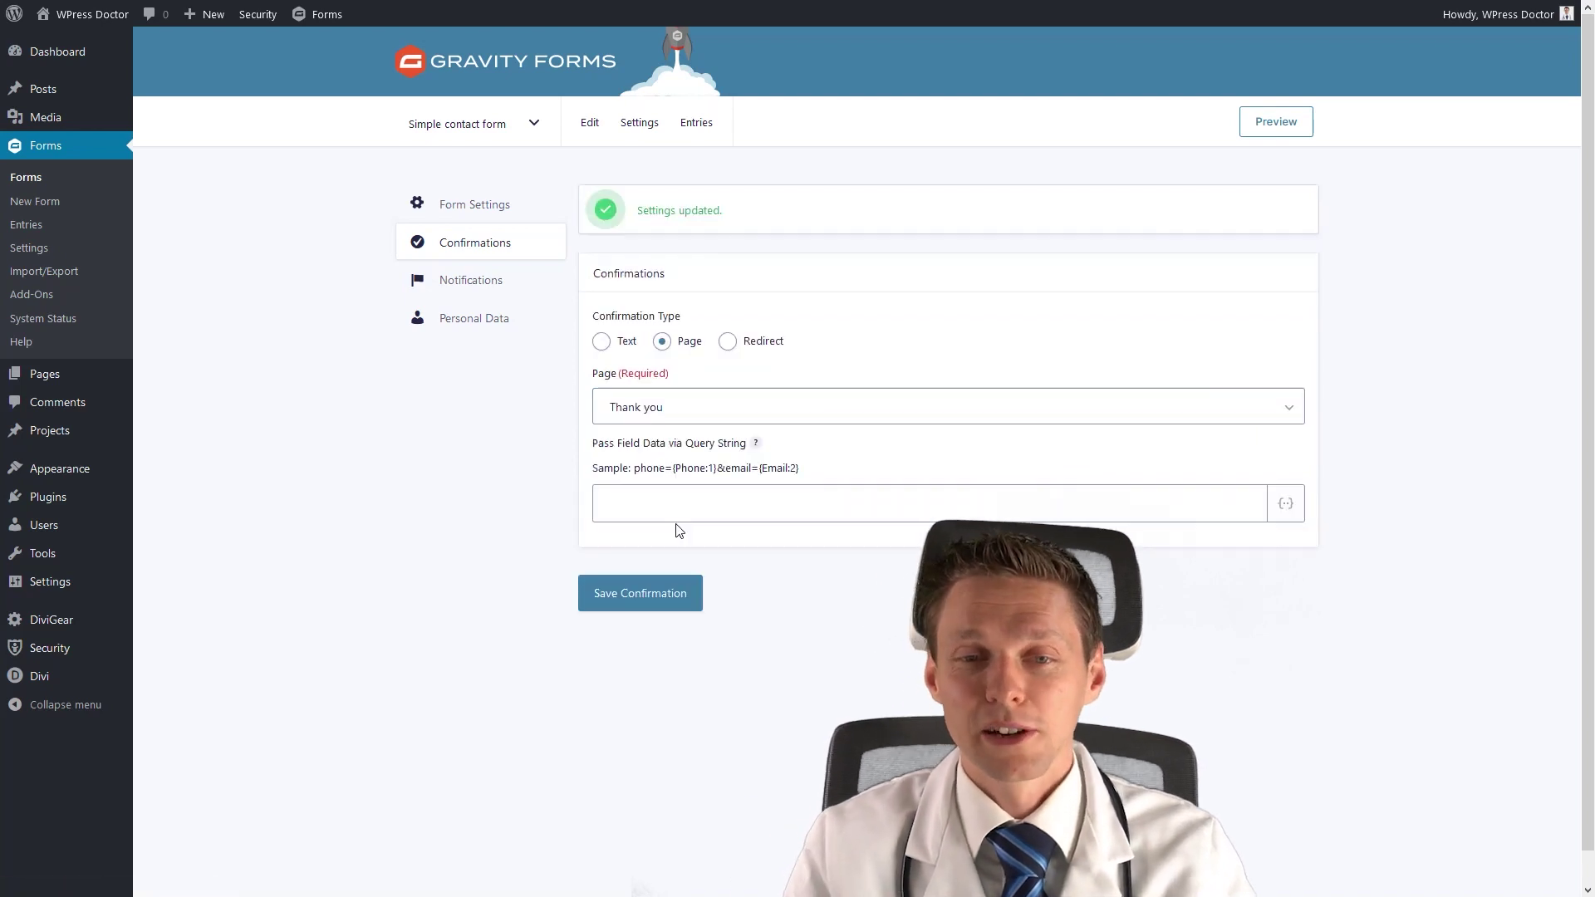
left_click(470, 287)
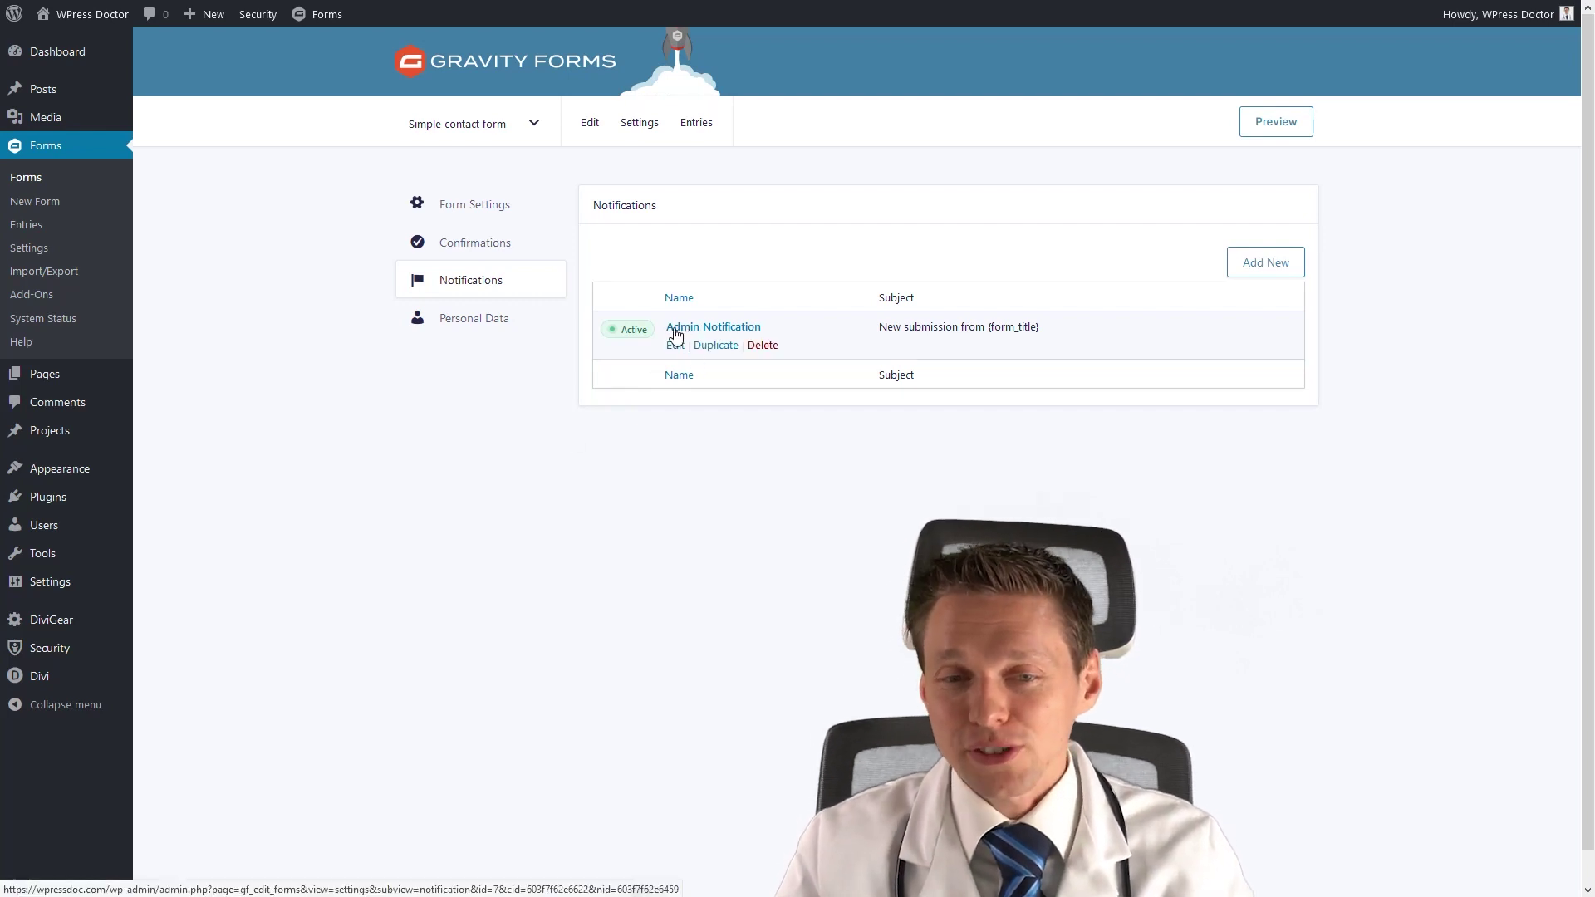
Rename the Admin Notification to 'Notification for me', set its recipient address and From Name 'Website contact form'.
left_click(676, 347)
left_click_drag(723, 282, 593, 293)
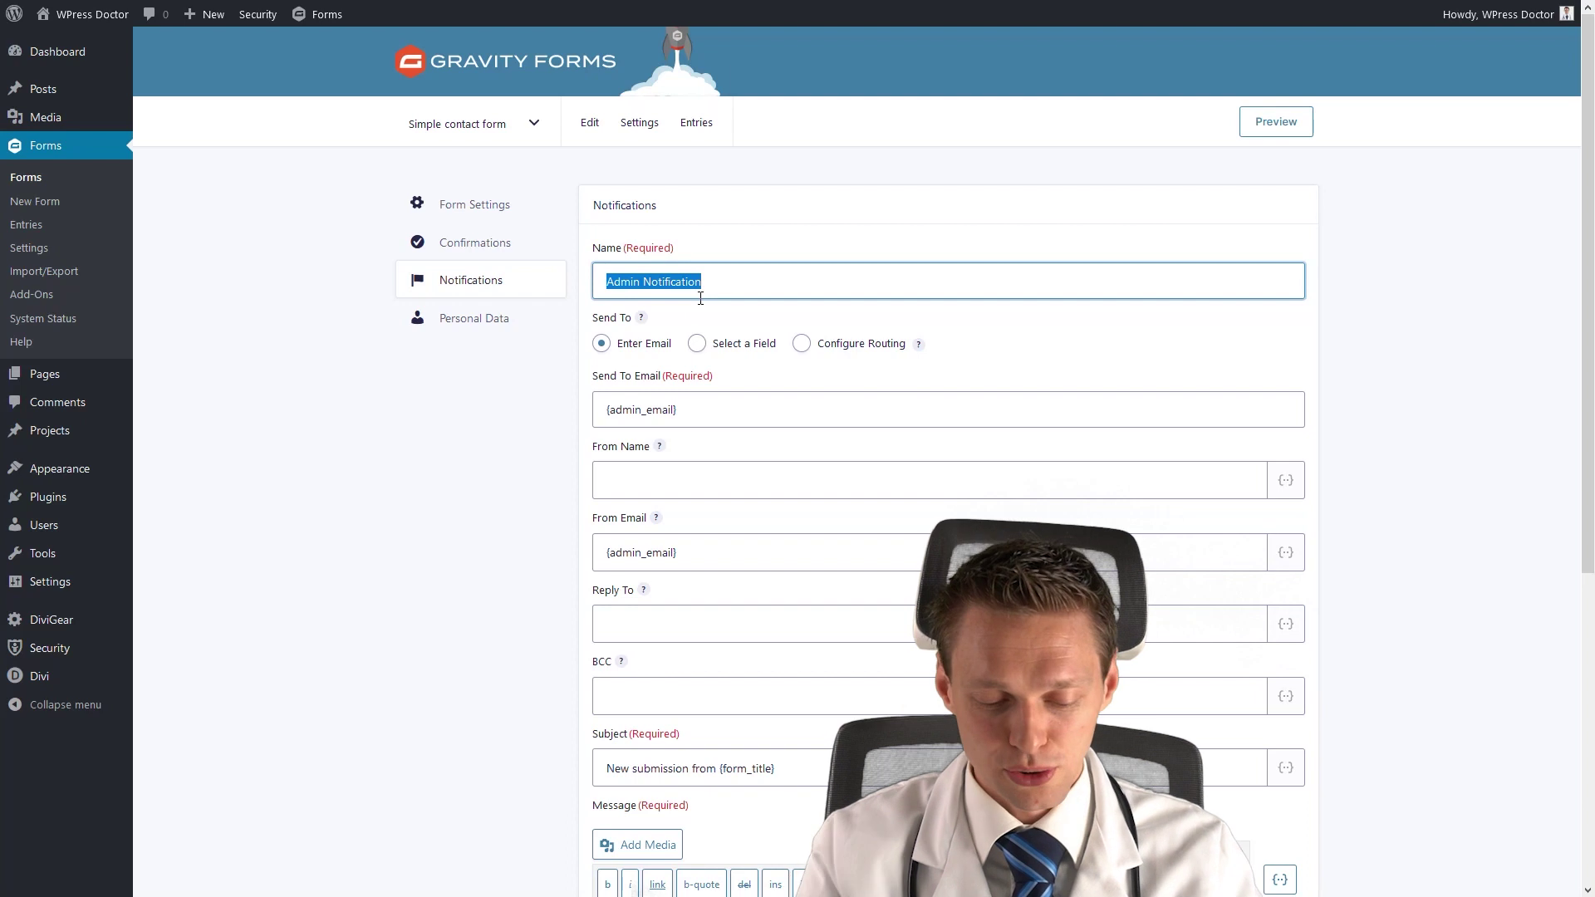
type("Notification fo")
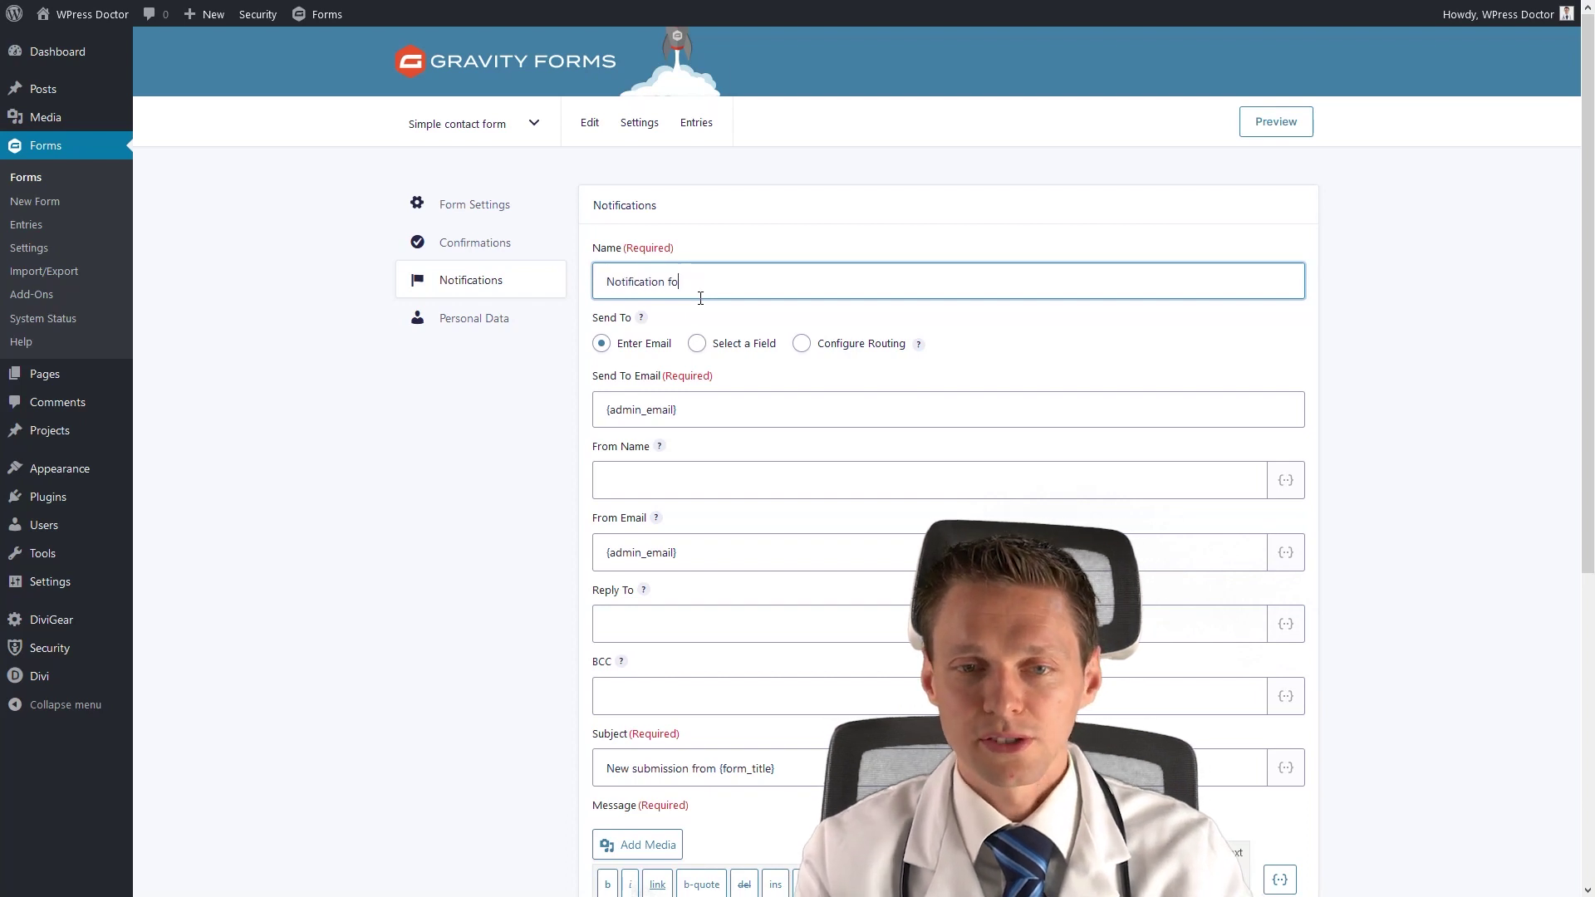
type("r me")
left_click_drag(702, 413, 595, 420)
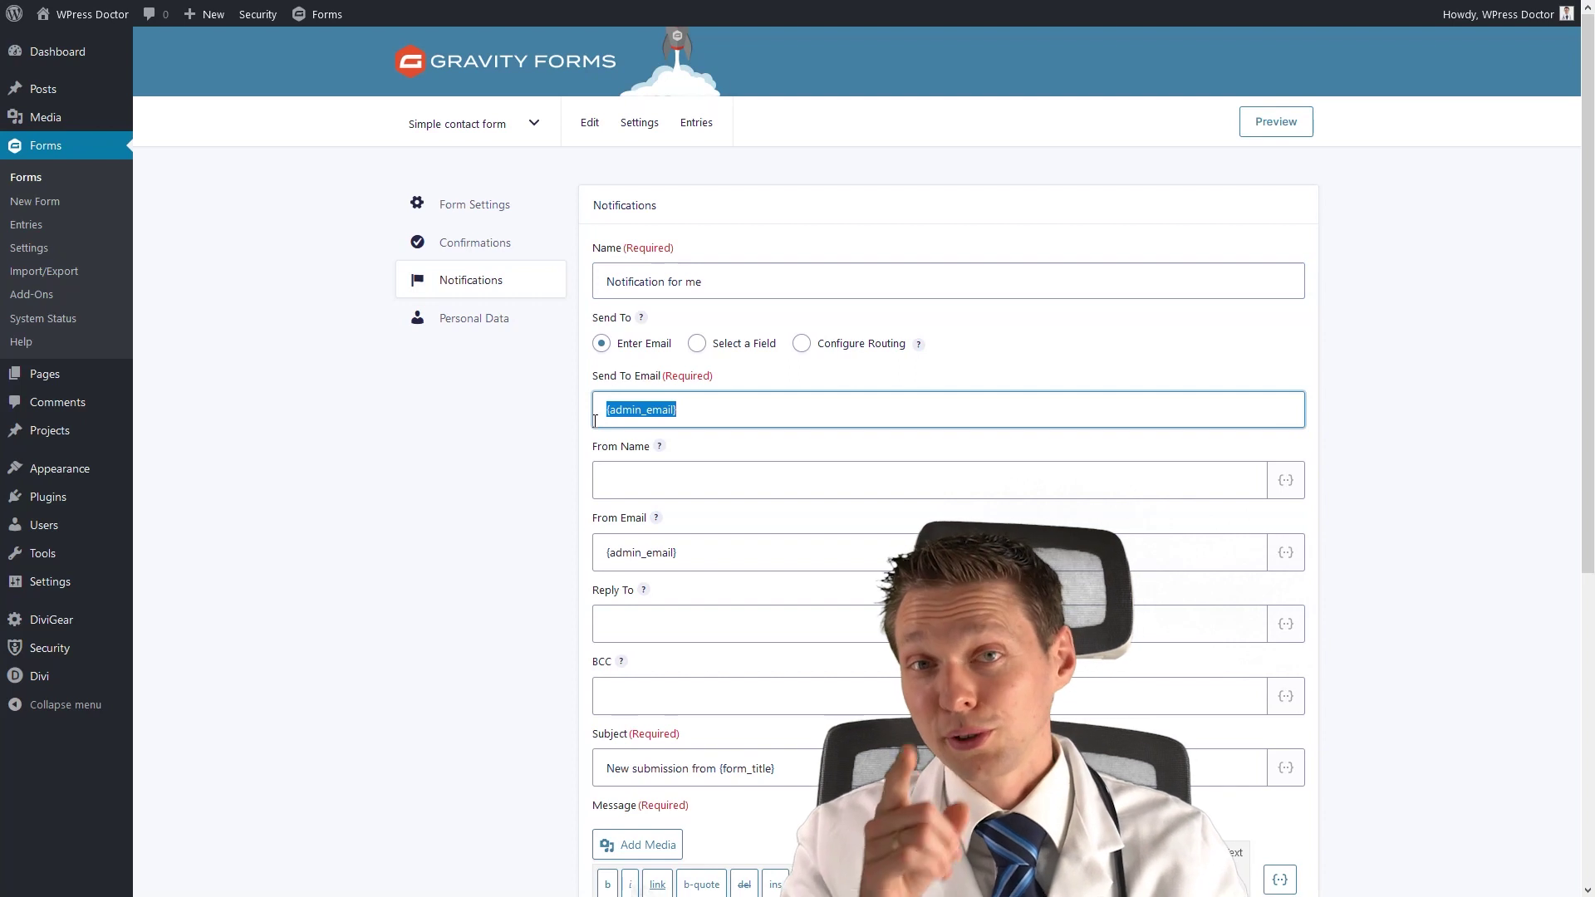
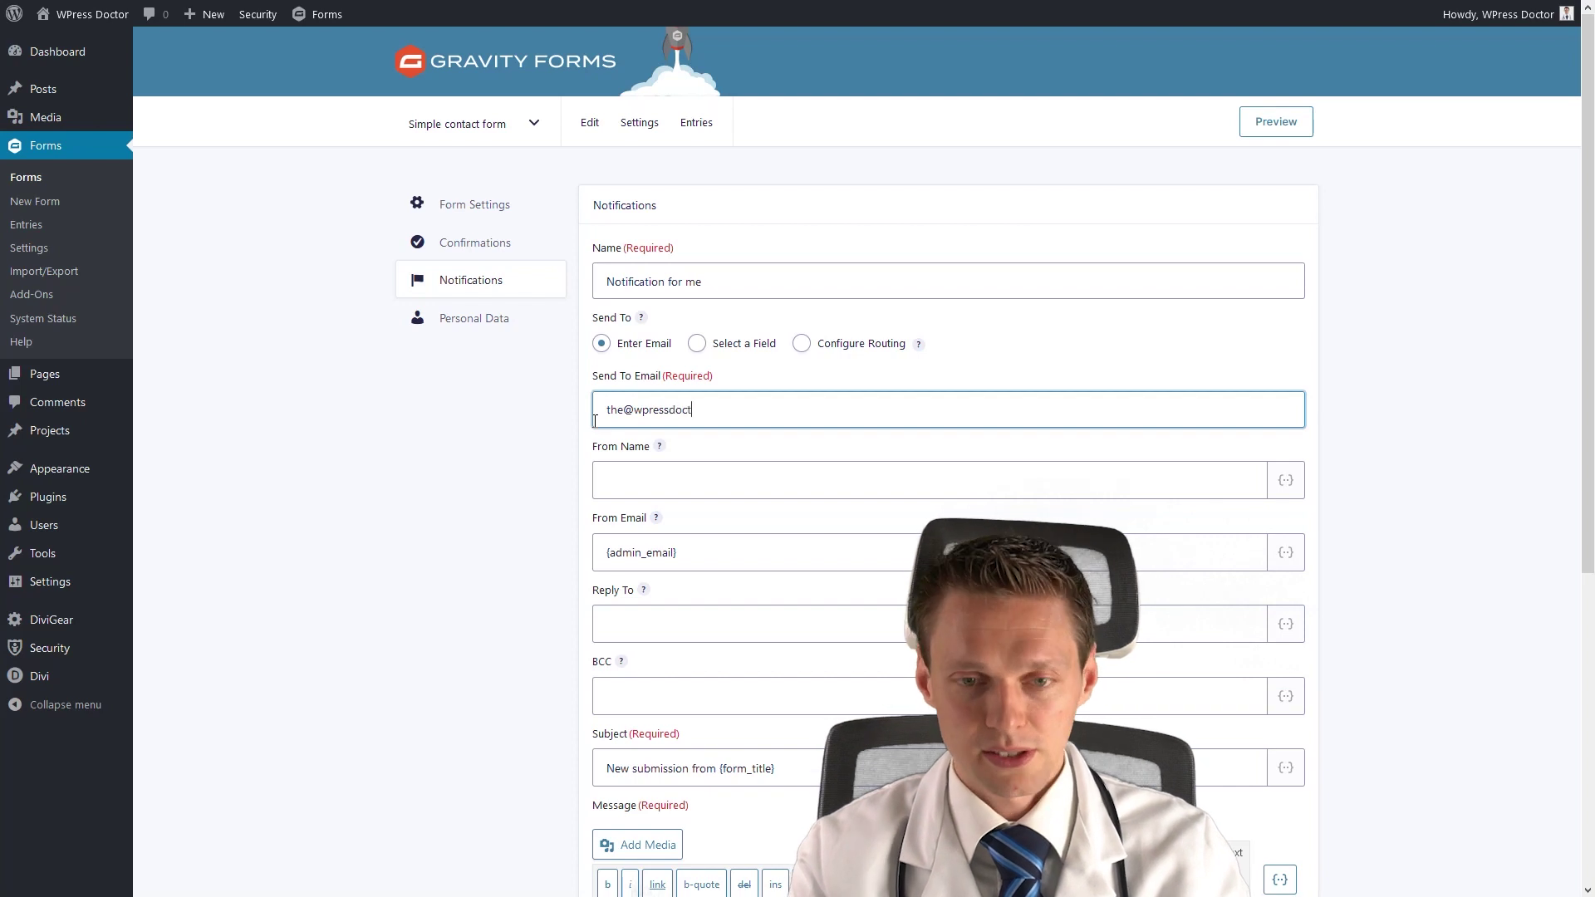
key("Tab")
key("Tab")
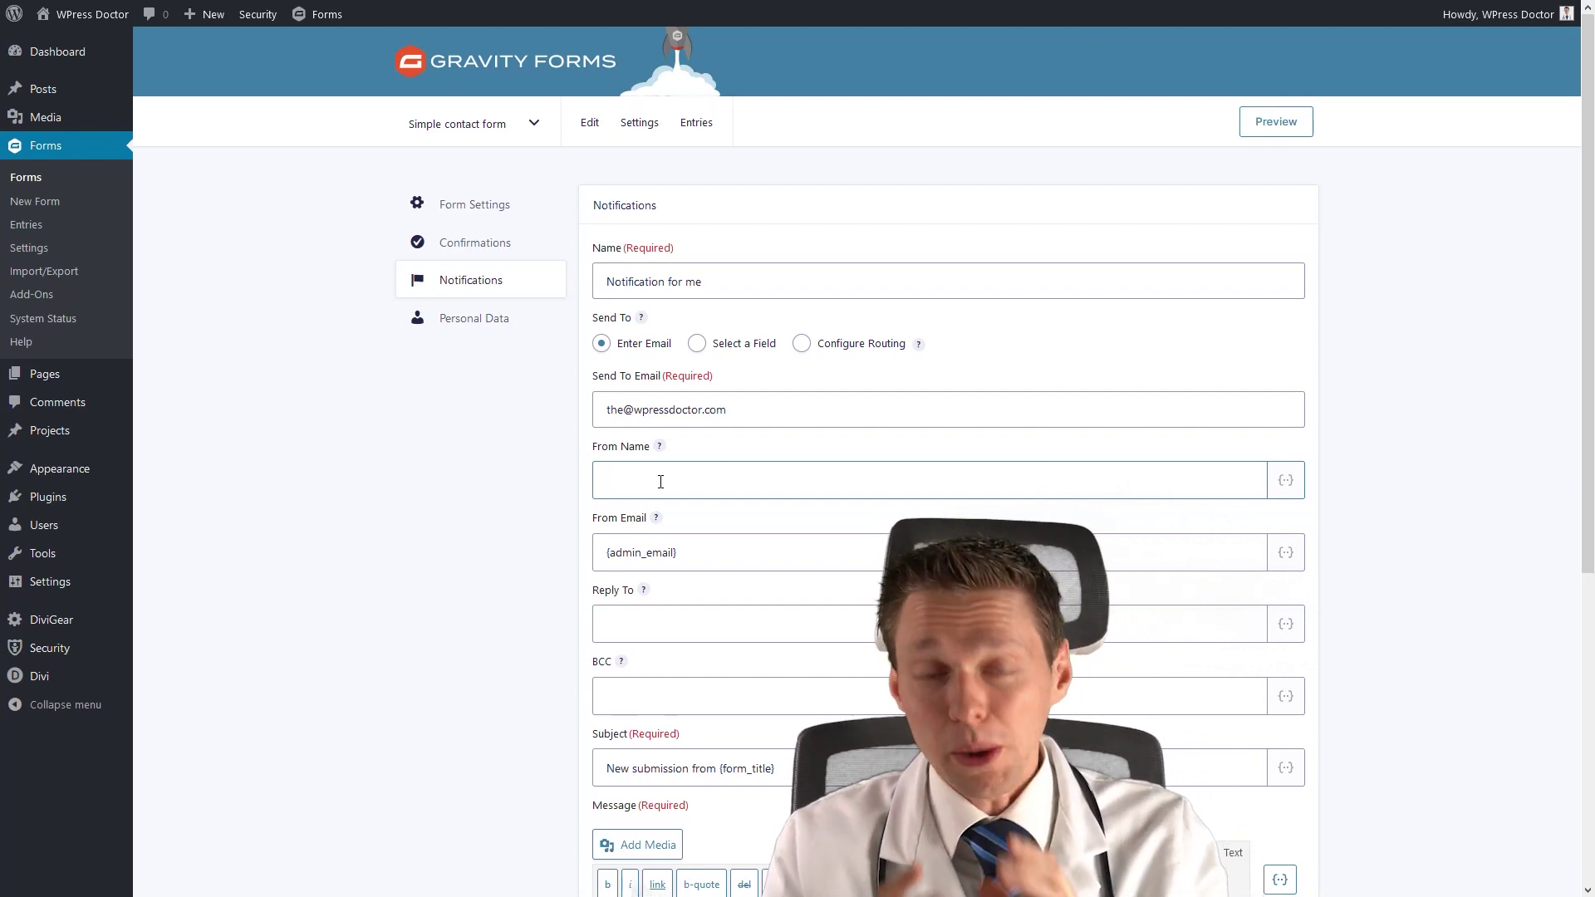
type("Website contact form")
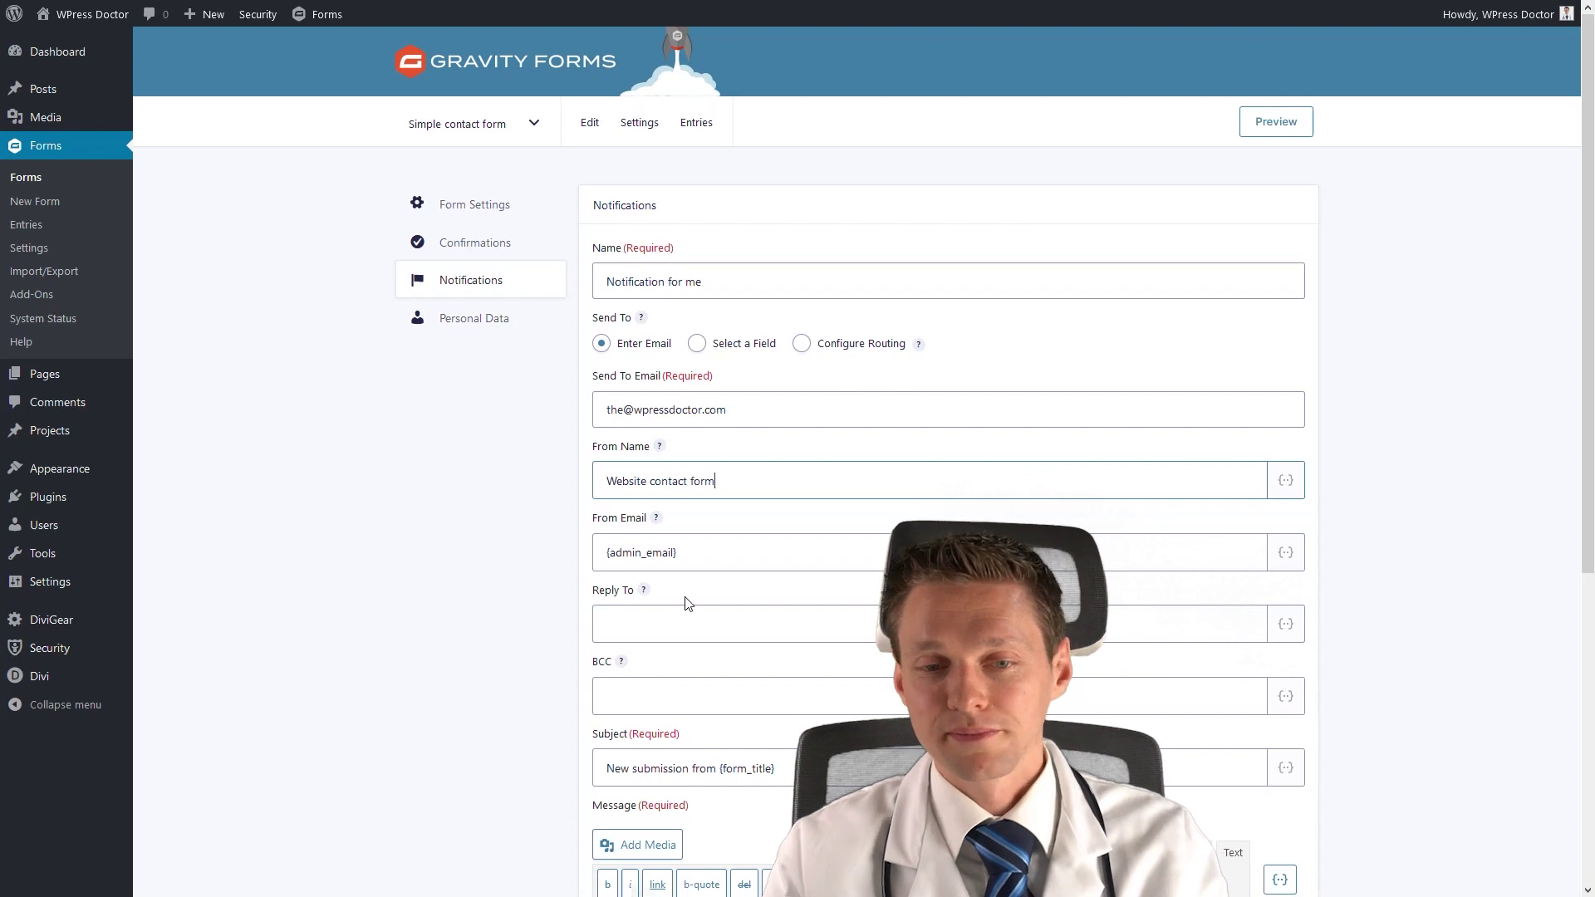
Enter a sender address in From Email, then change its domain to gmail.com.
left_click_drag(678, 554, 603, 555)
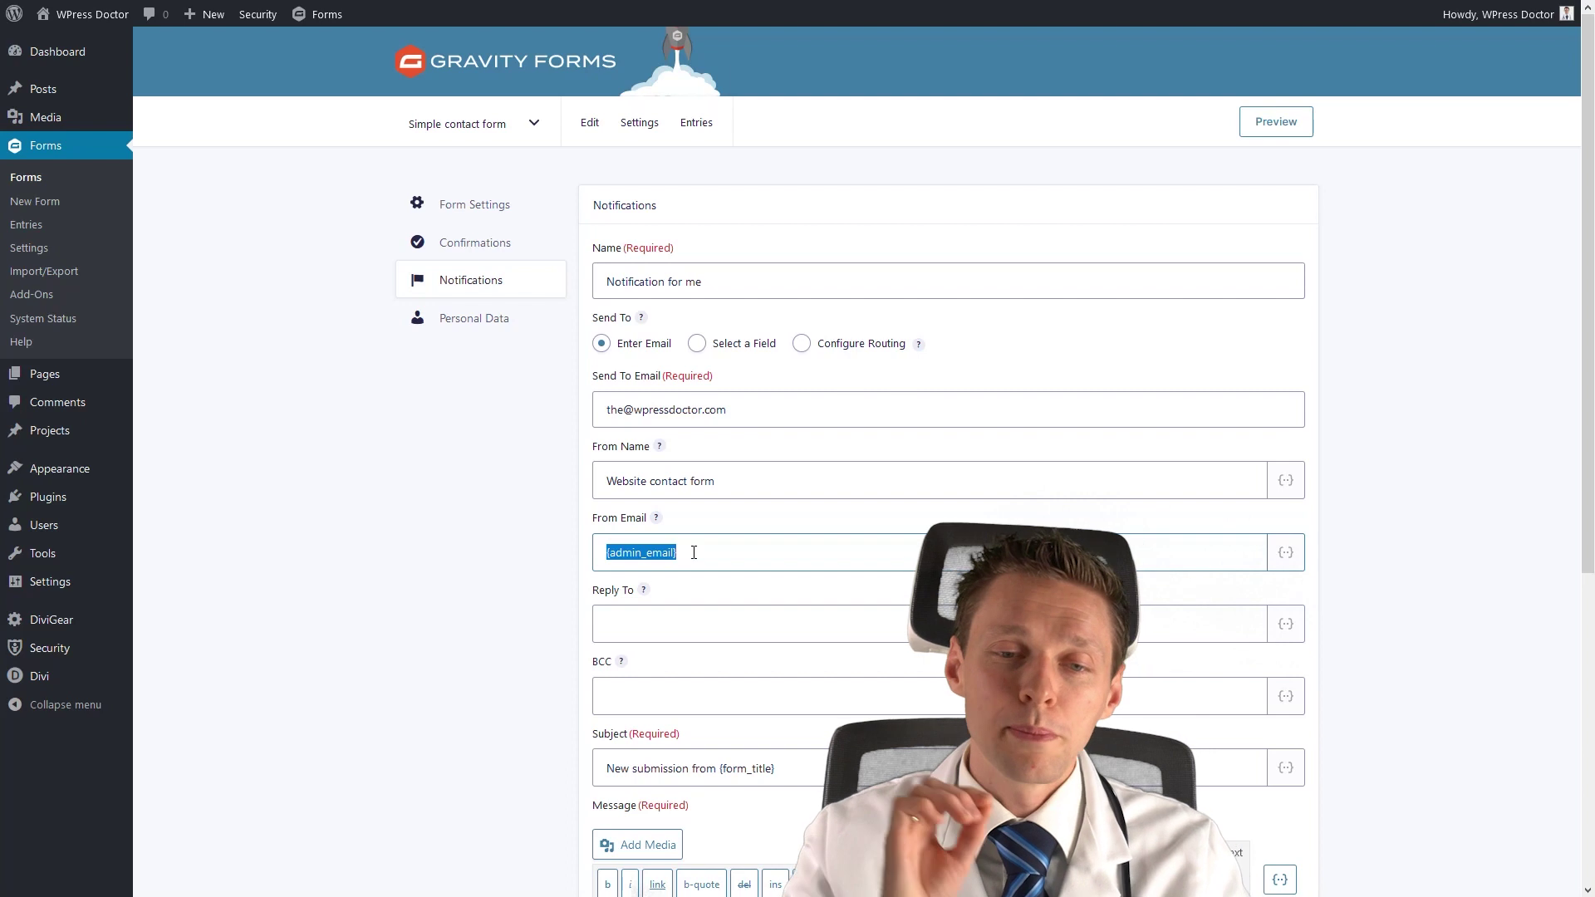
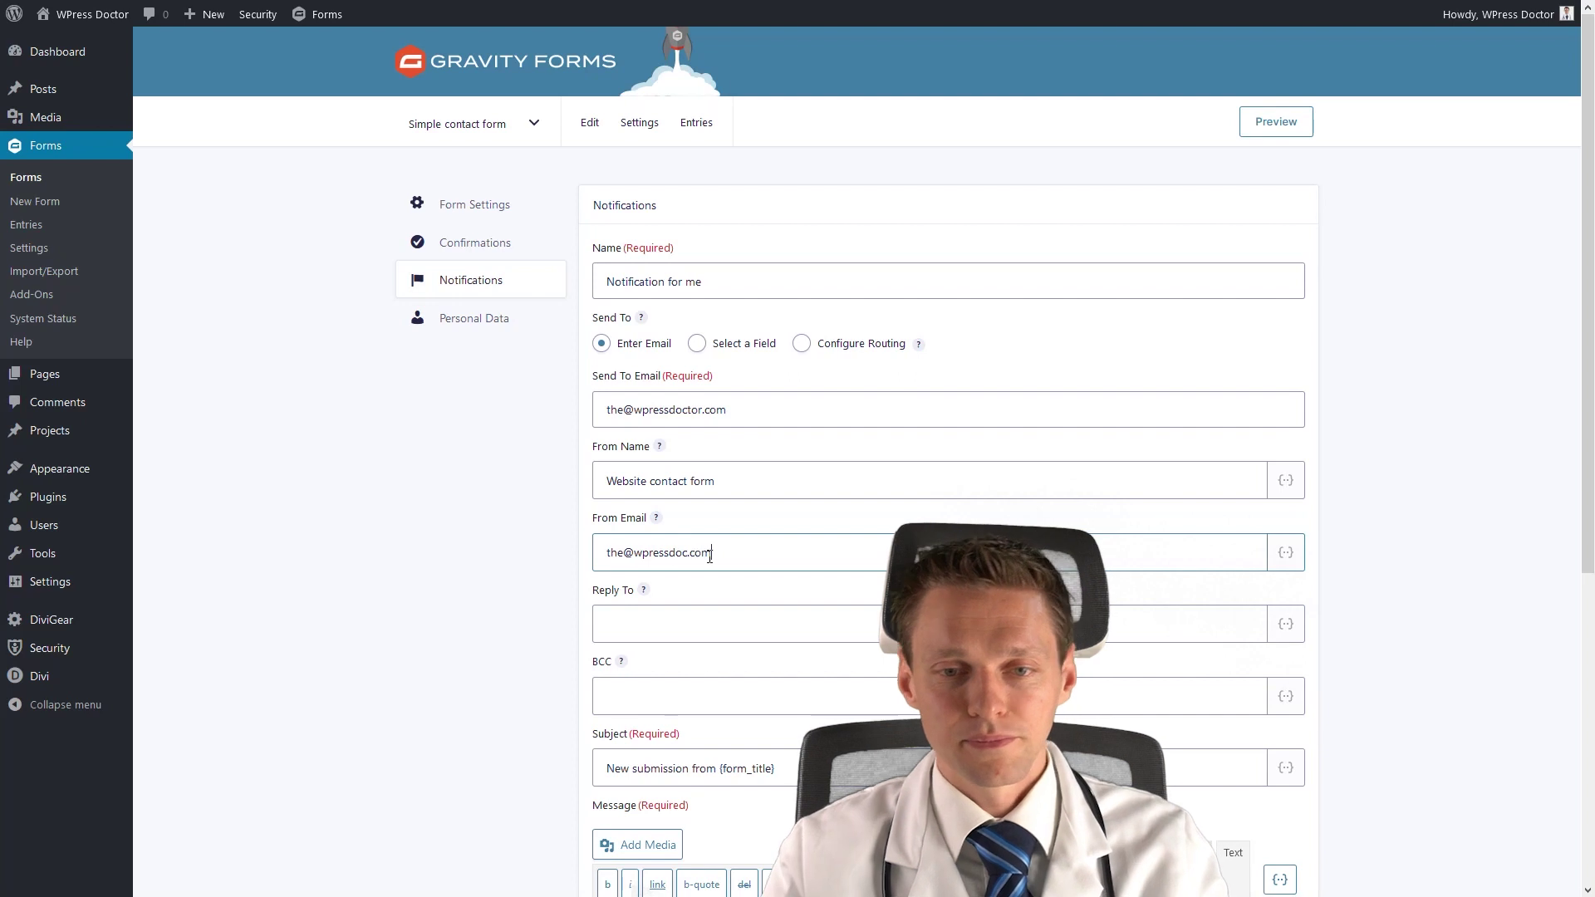
double_click(711, 555)
left_click(664, 555)
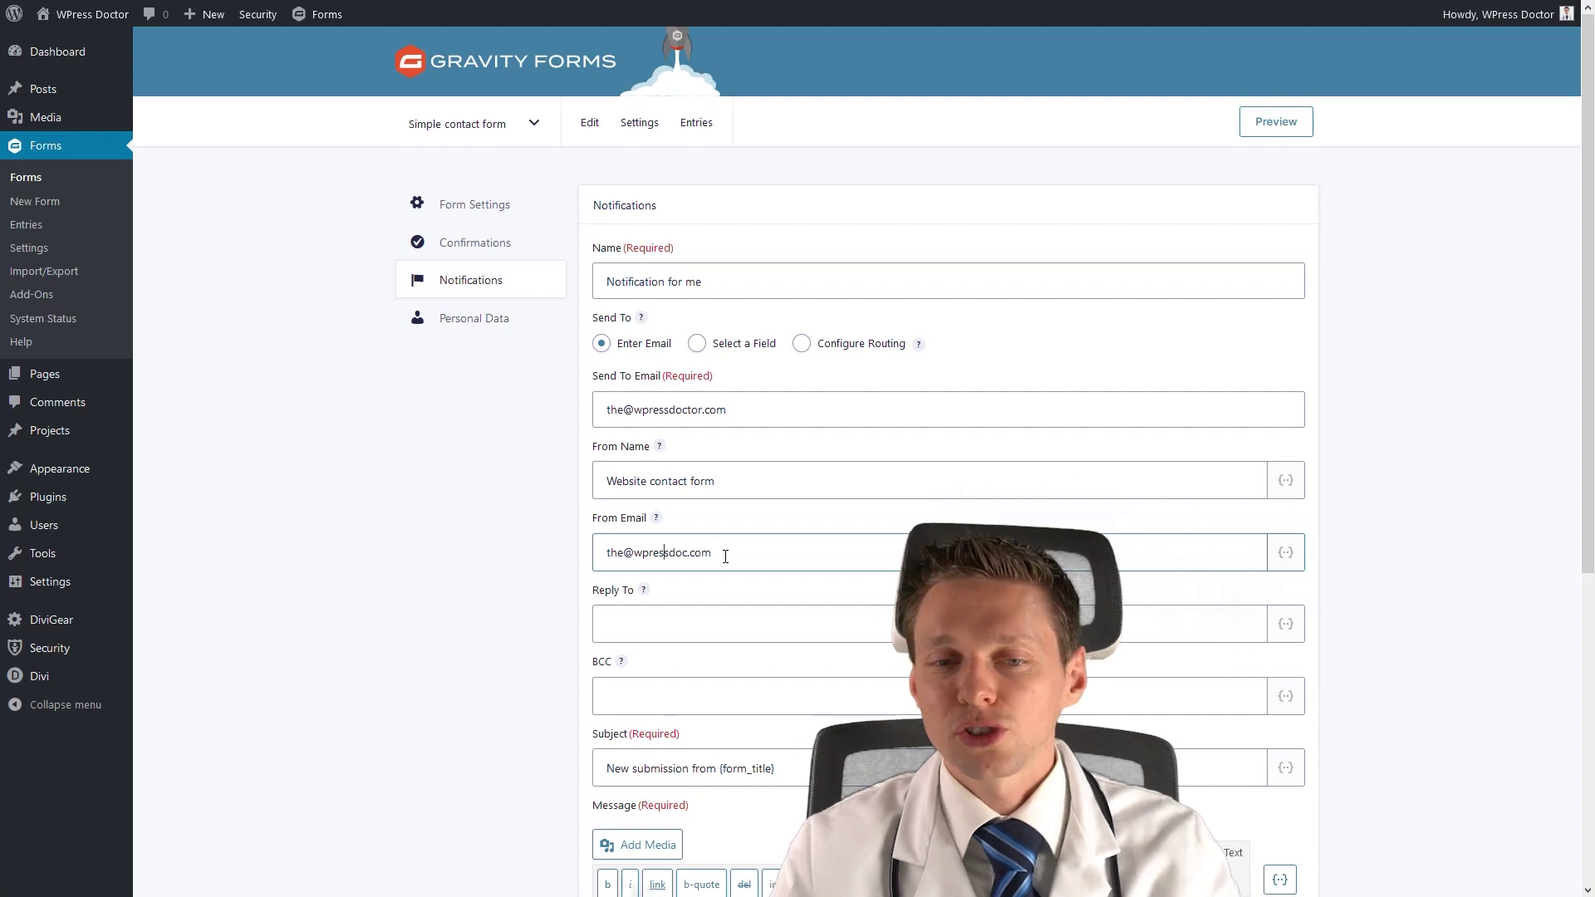
left_click_drag(740, 559, 635, 563)
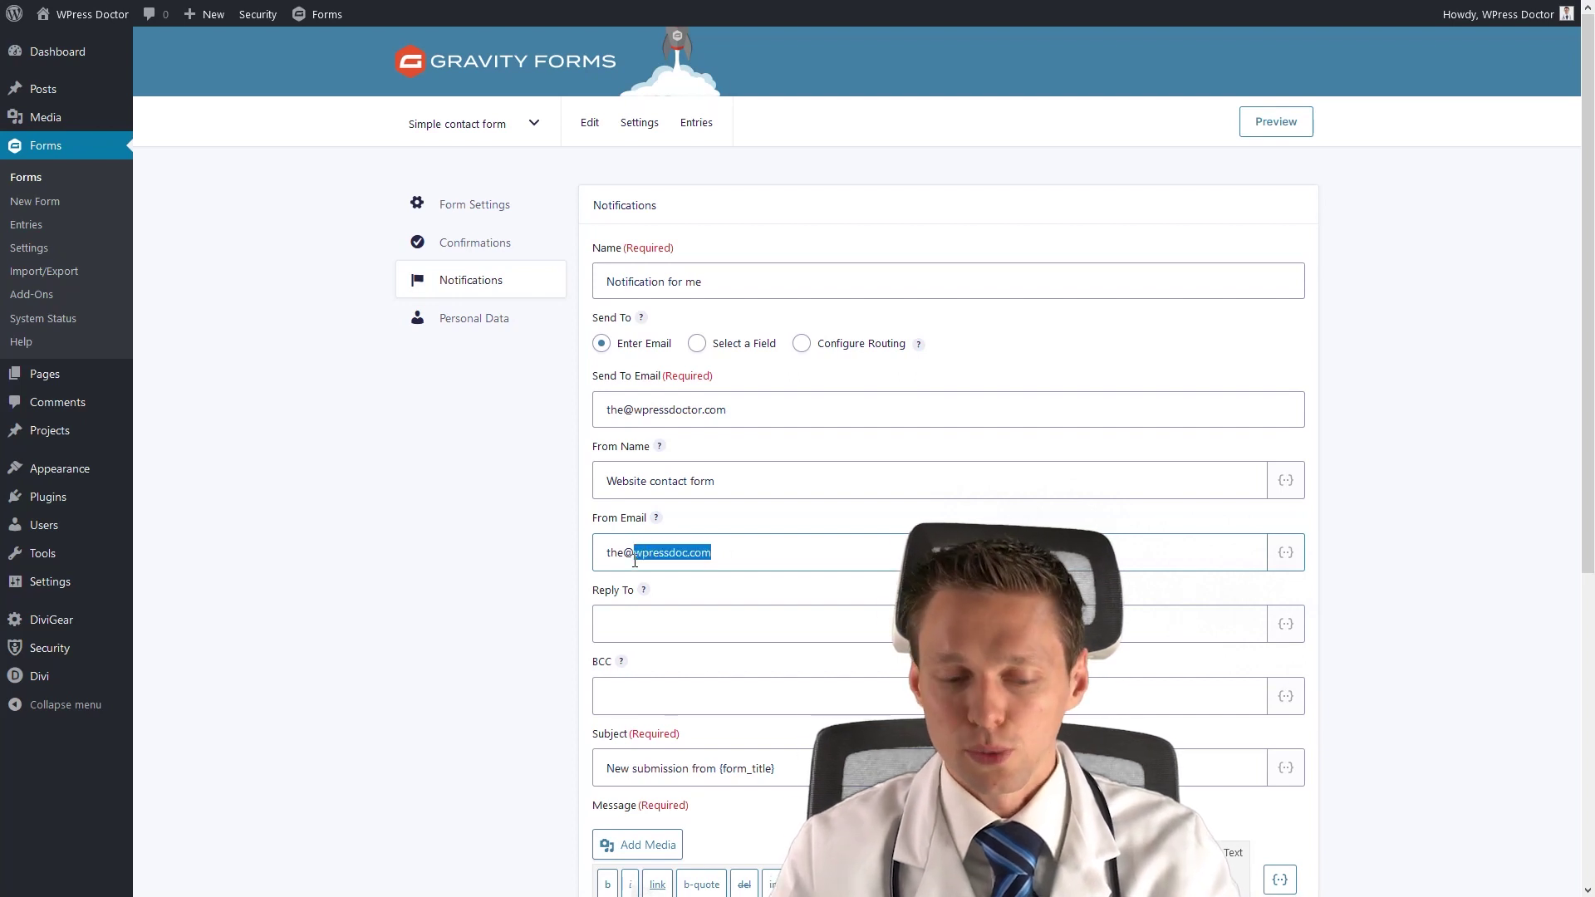
type("gmail.com")
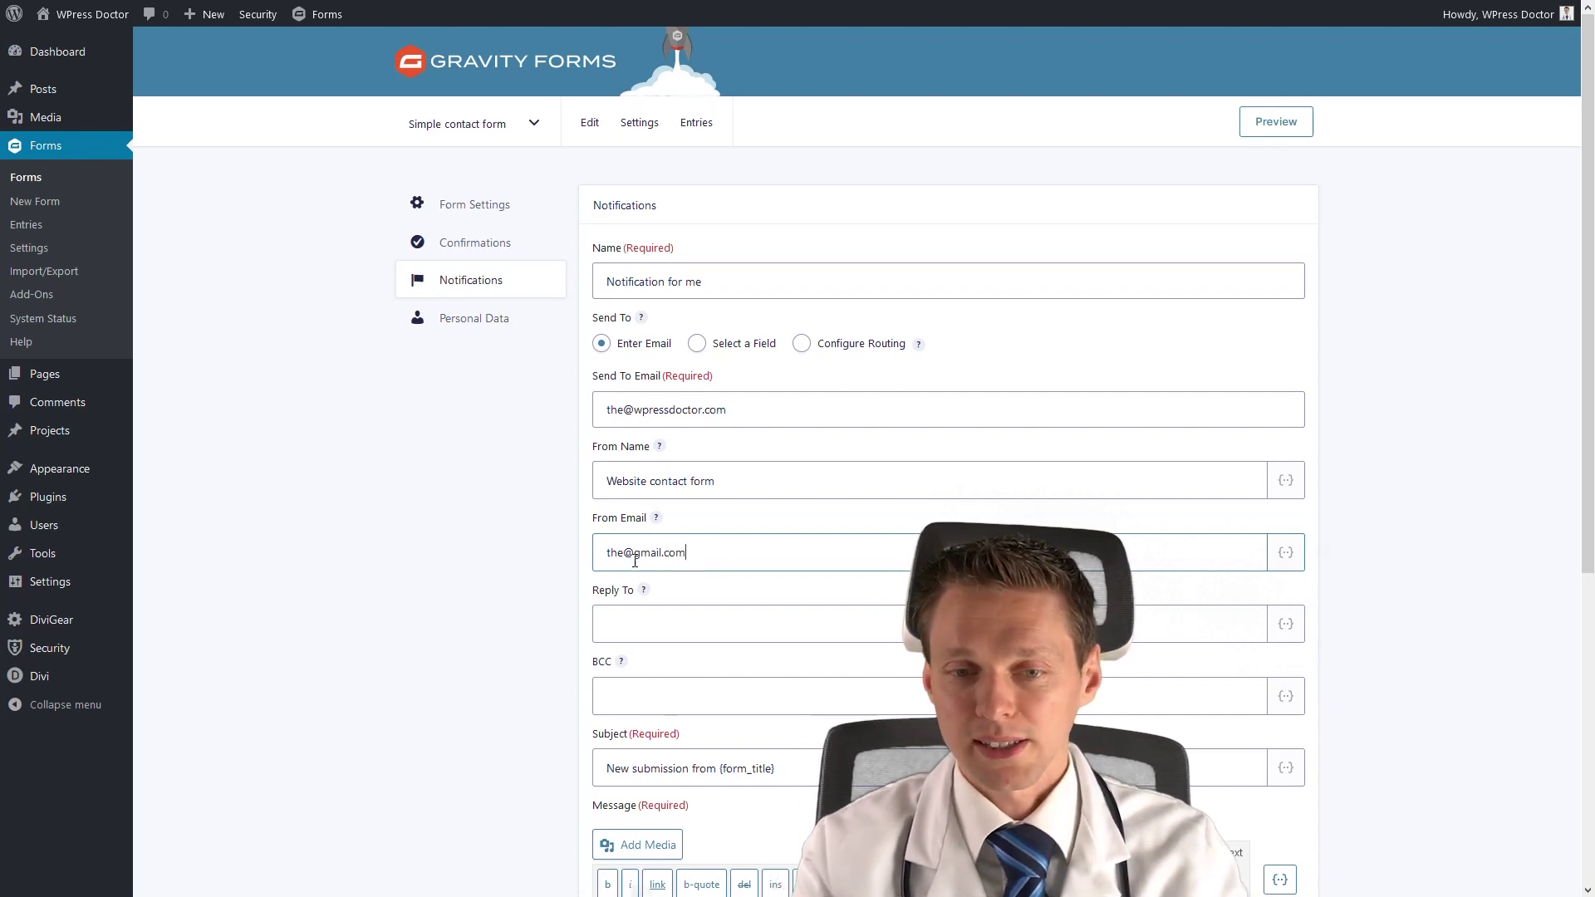
left_click(660, 624)
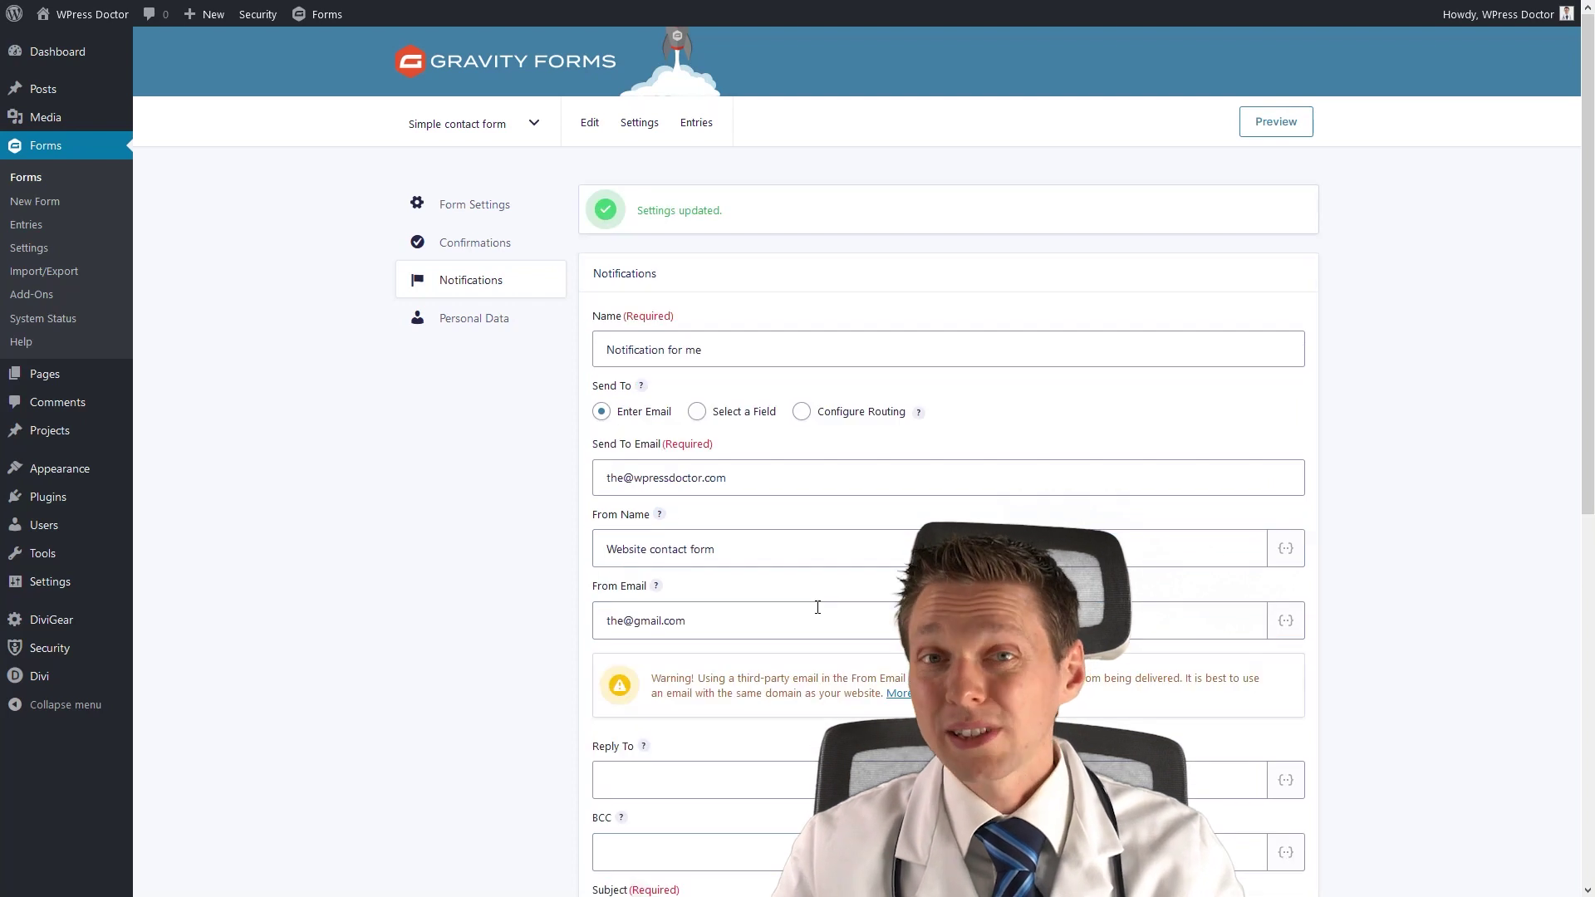
Replace gmail.com in the From Email address with the site's own domain.
left_click_drag(706, 678, 892, 678)
left_click(939, 683)
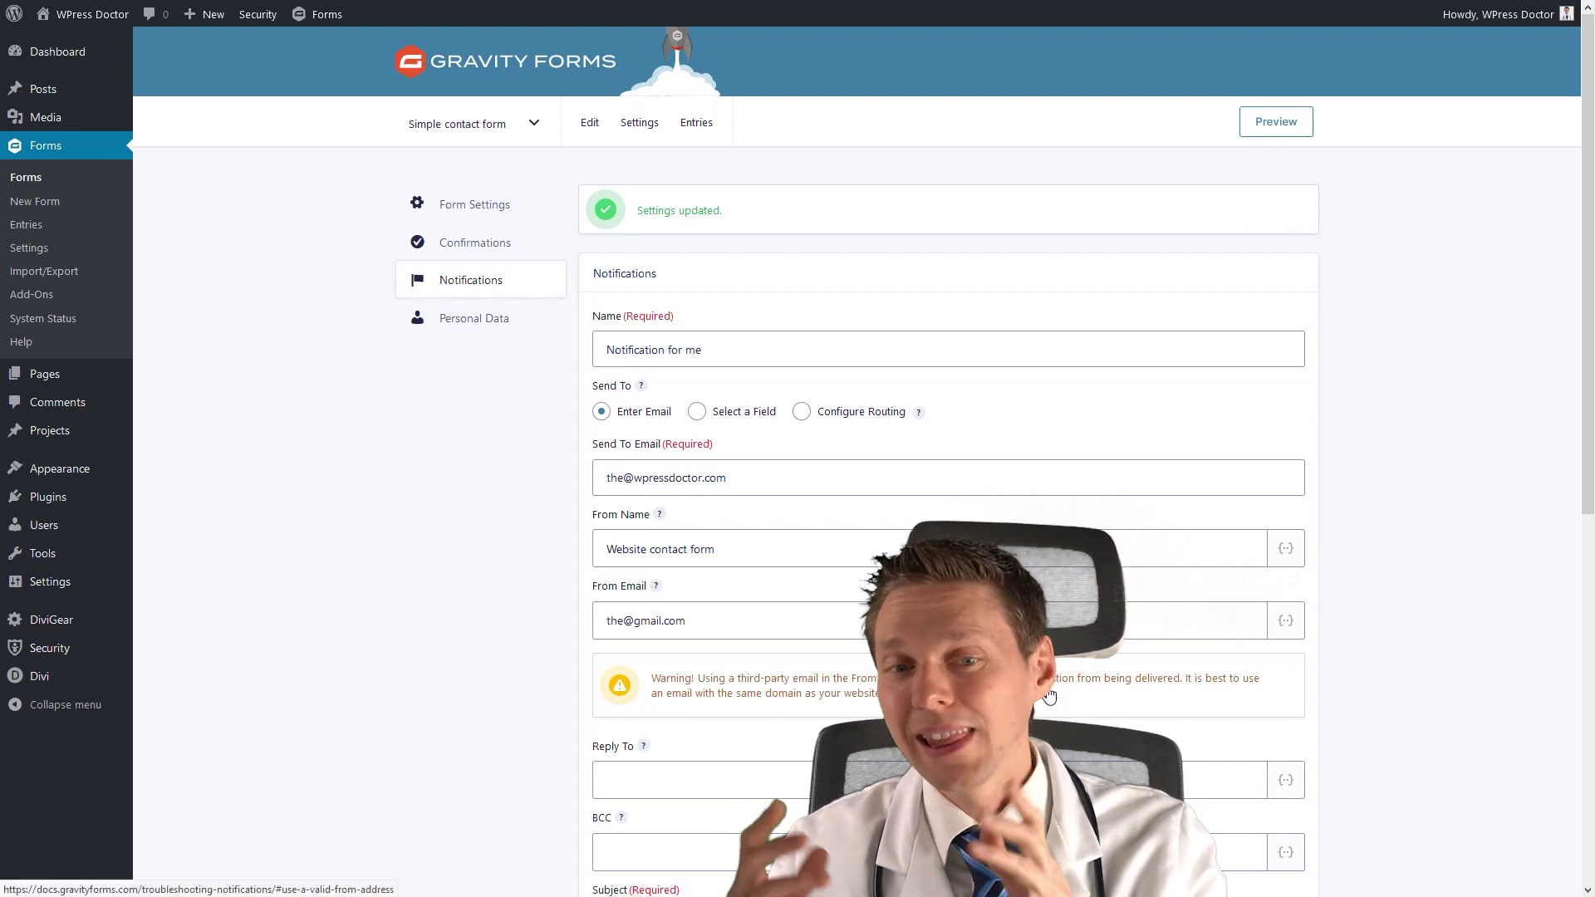
left_click_drag(641, 620, 734, 630)
key("BackSpace")
key("BackSpace")
type("wpressdoc.com")
double_click(732, 629)
left_click(733, 629)
left_click(552, 532)
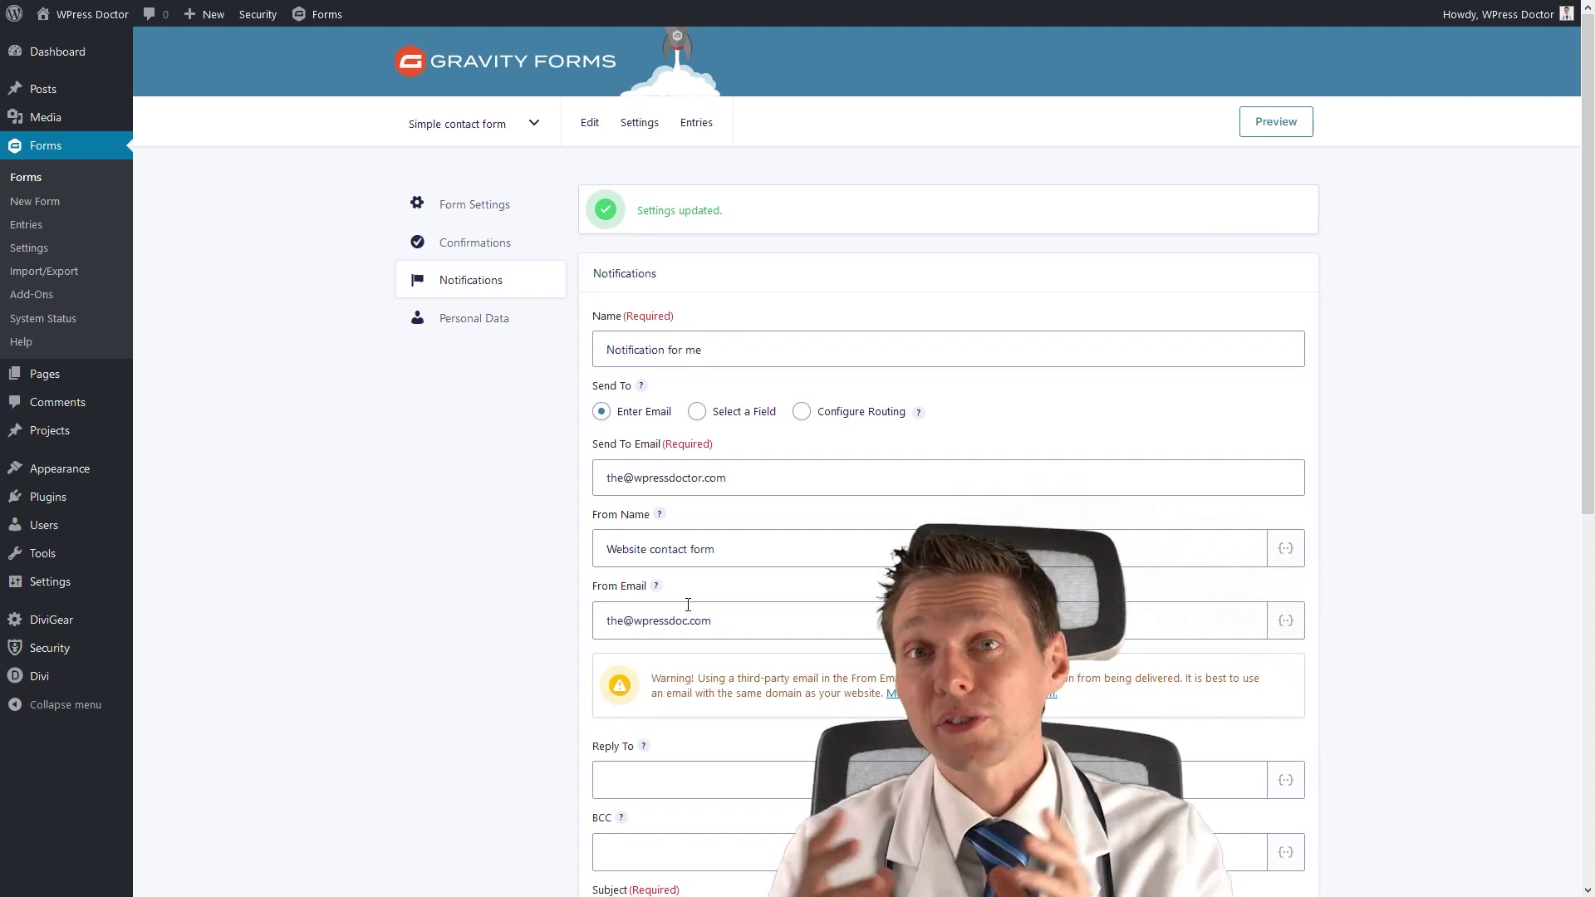
Add the sales e-mail address as the notification's BCC recipient.
scroll(613, 607, "down", 2)
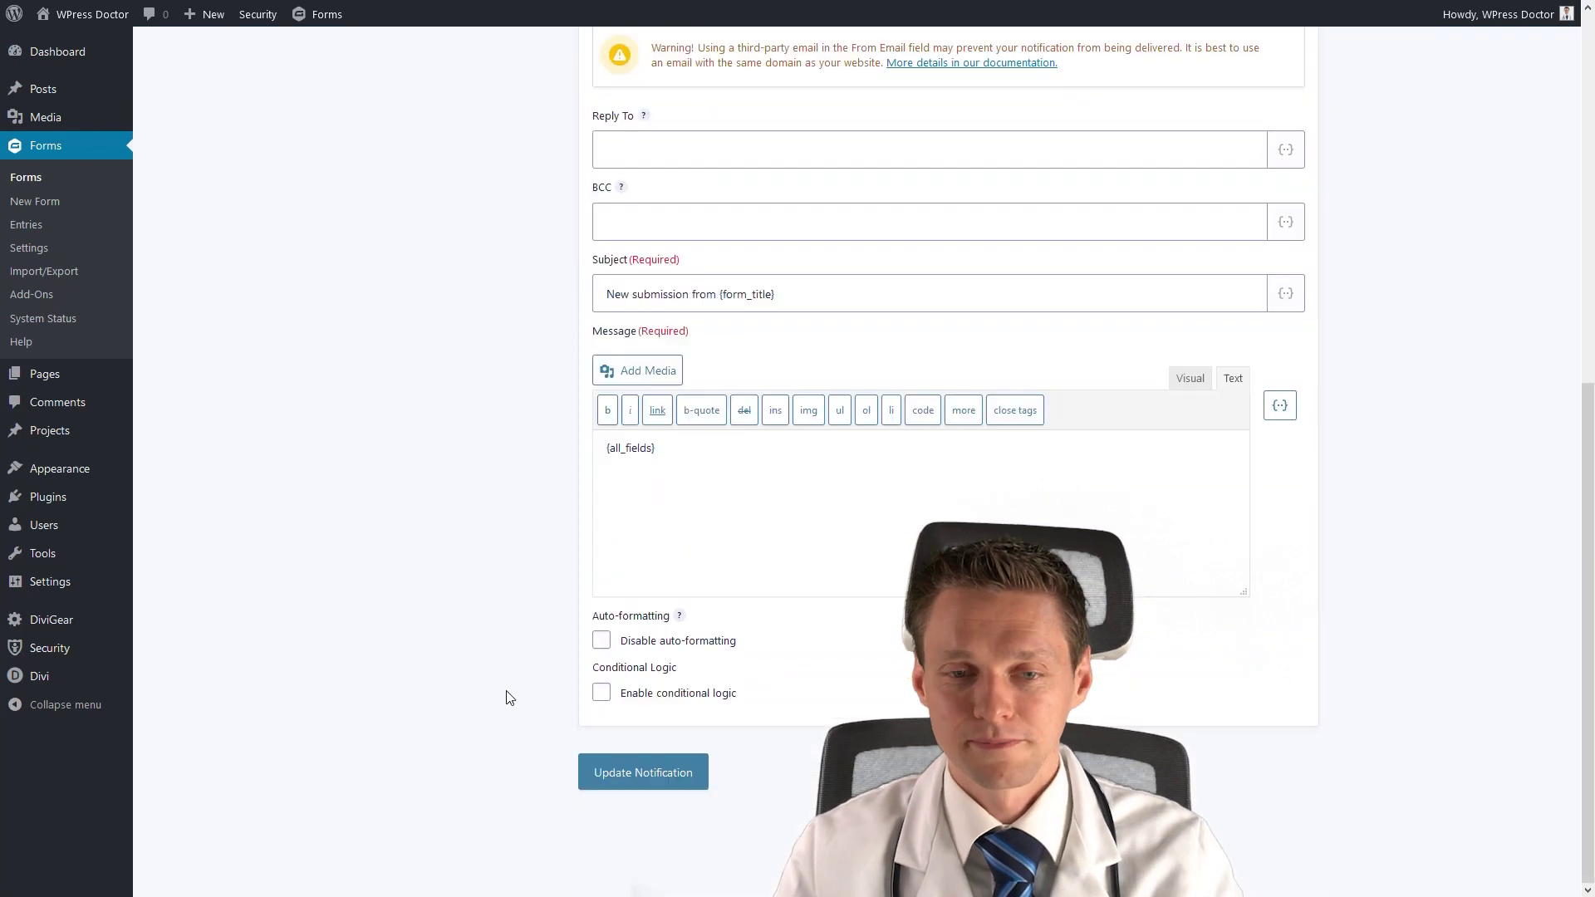
left_click(692, 637)
scroll(693, 637, "down", 2)
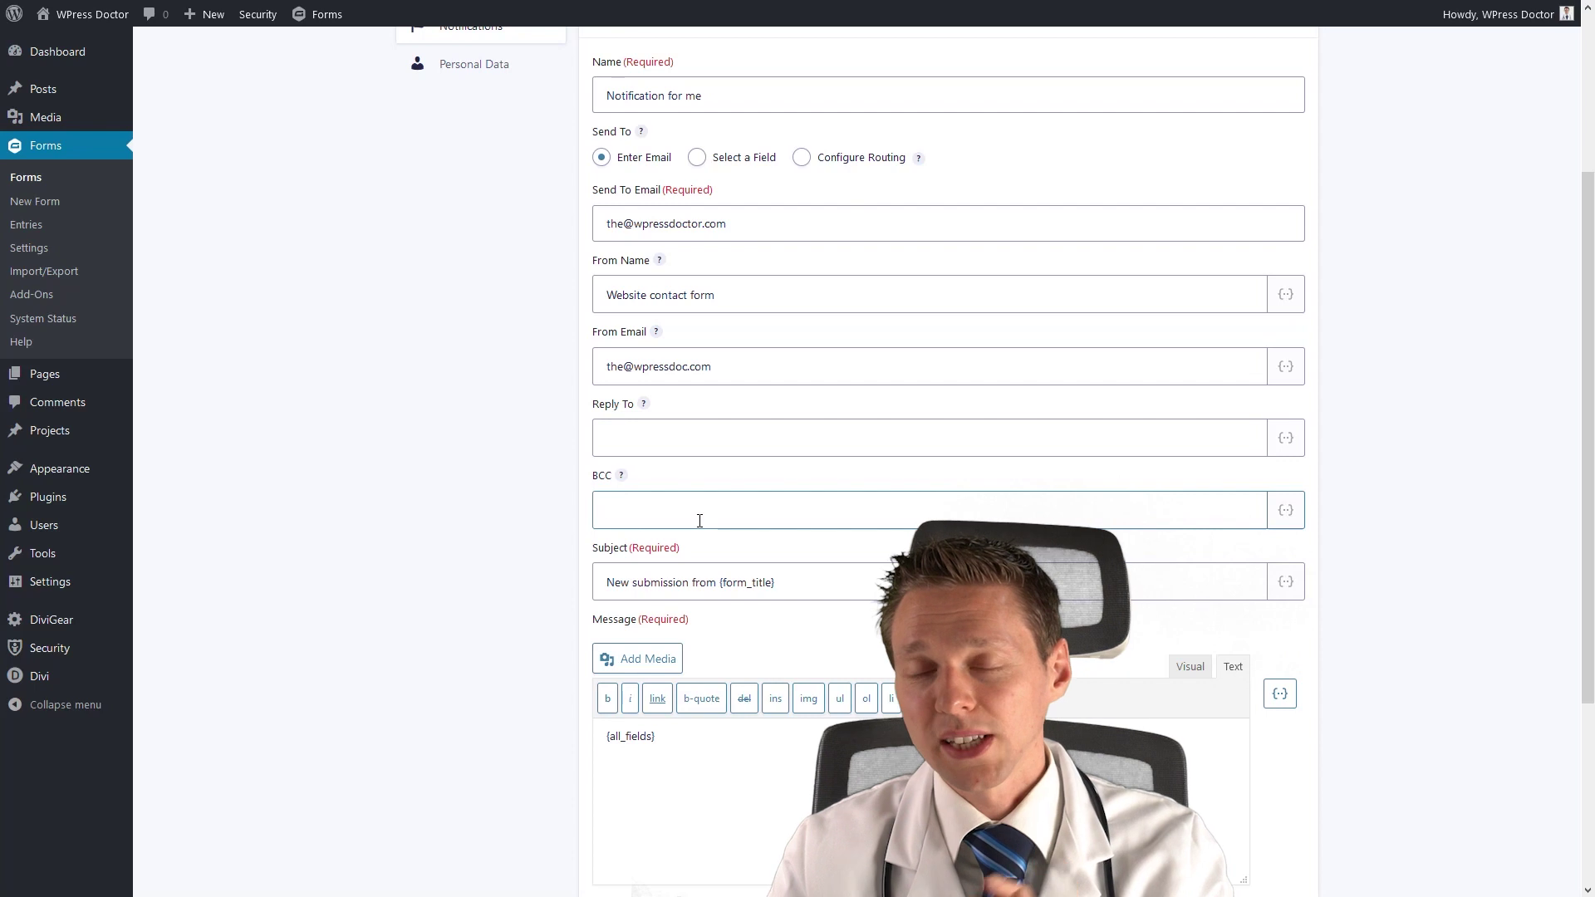
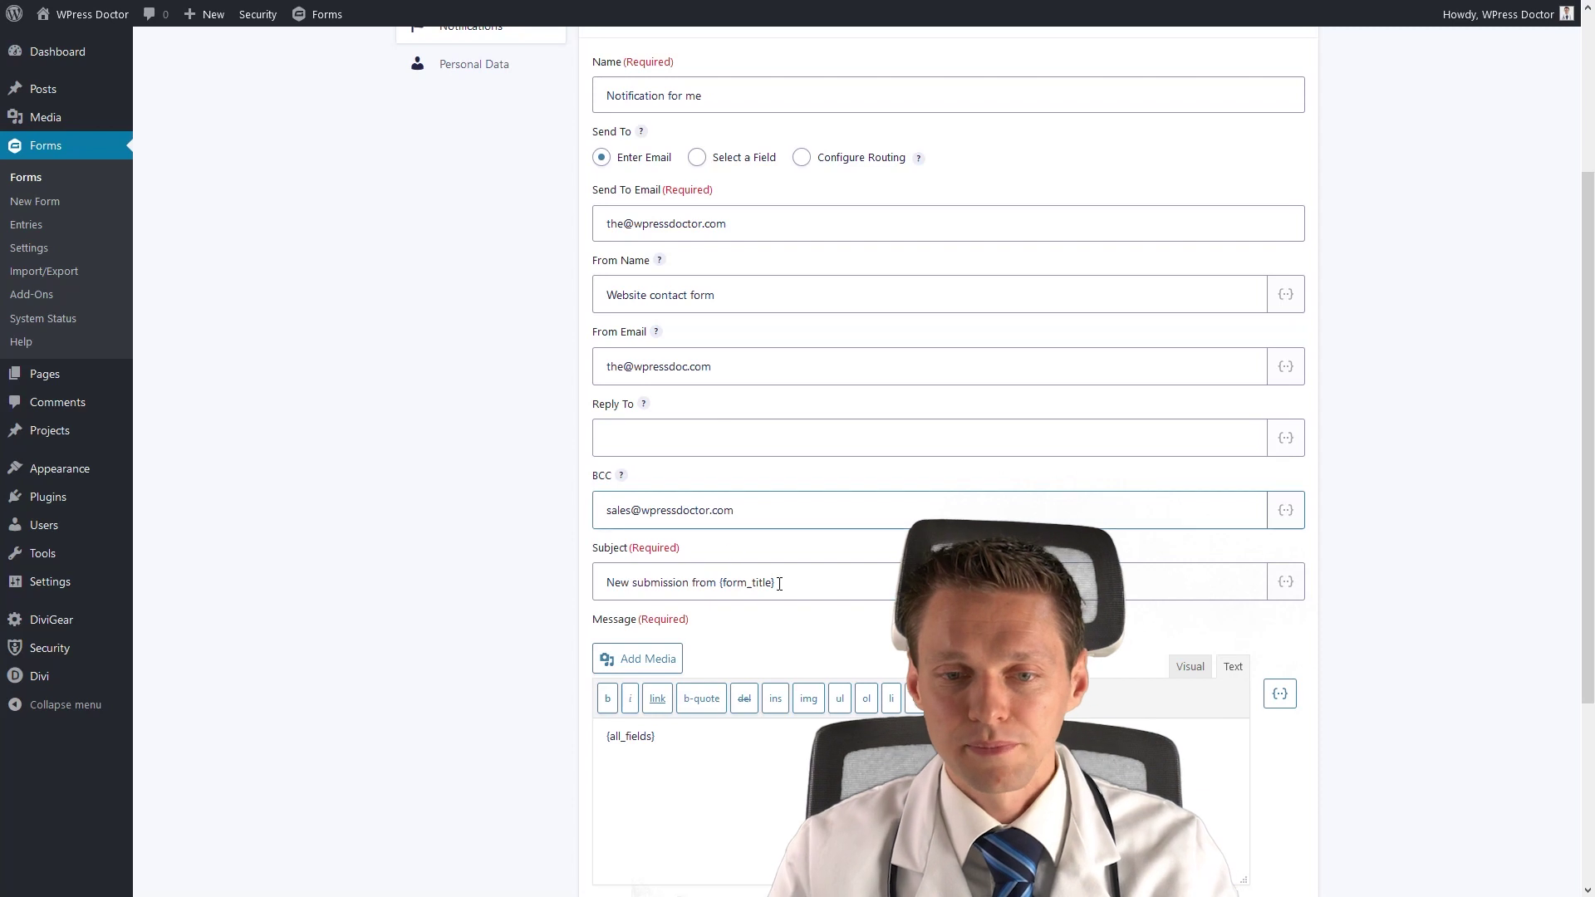
Change the subject to 'New submission from {Name:2}' using the Name merge tag.
left_click_drag(776, 583, 603, 586)
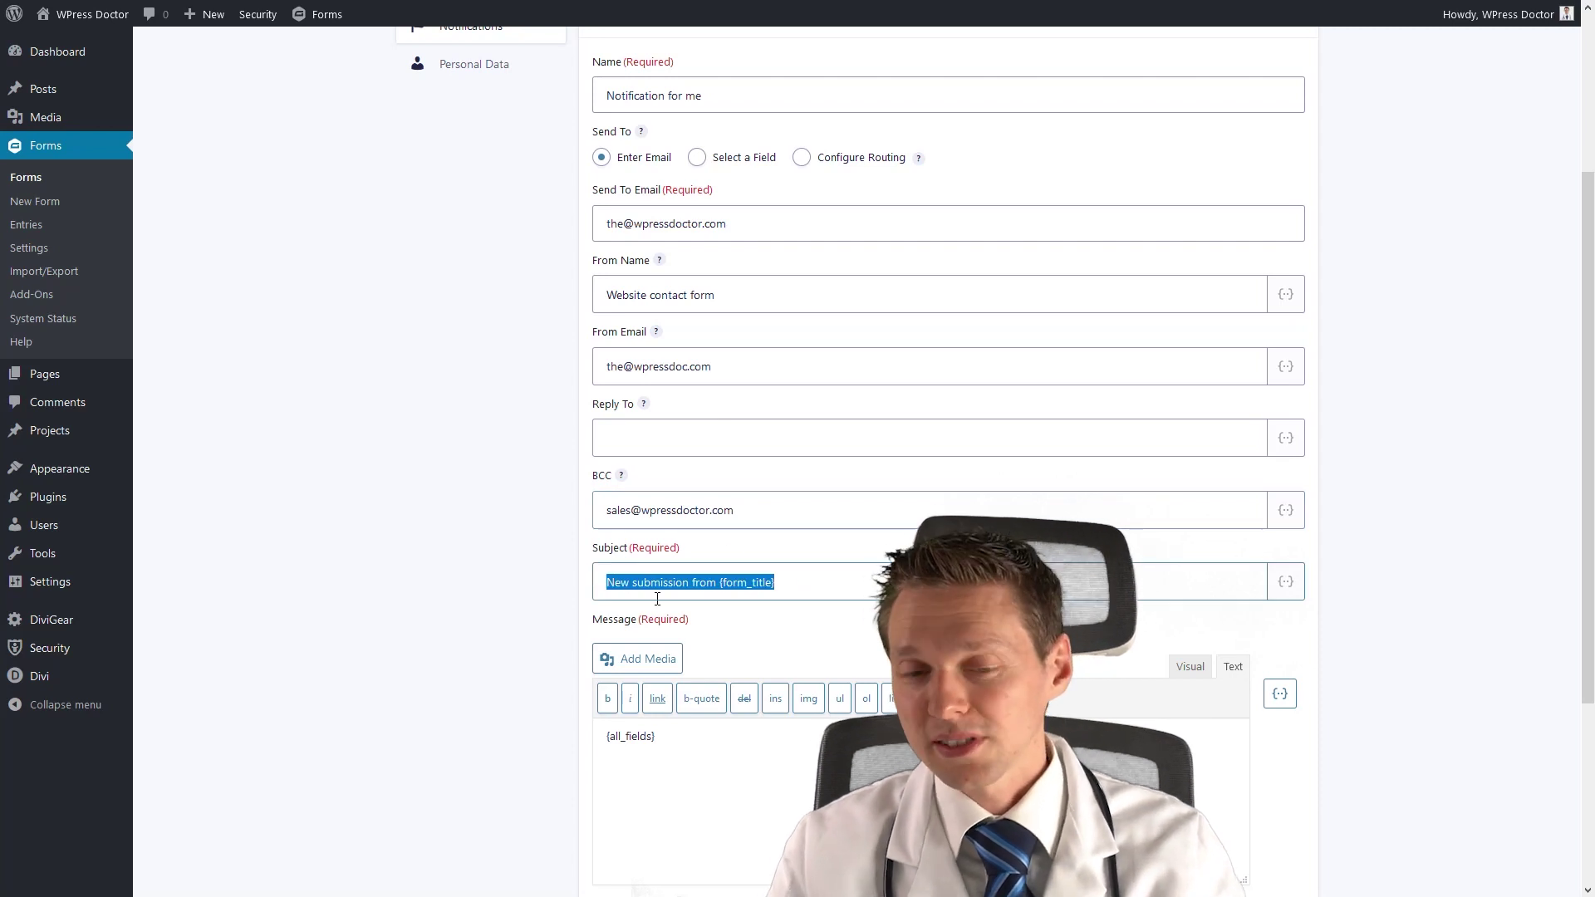
left_click_drag(793, 586, 603, 586)
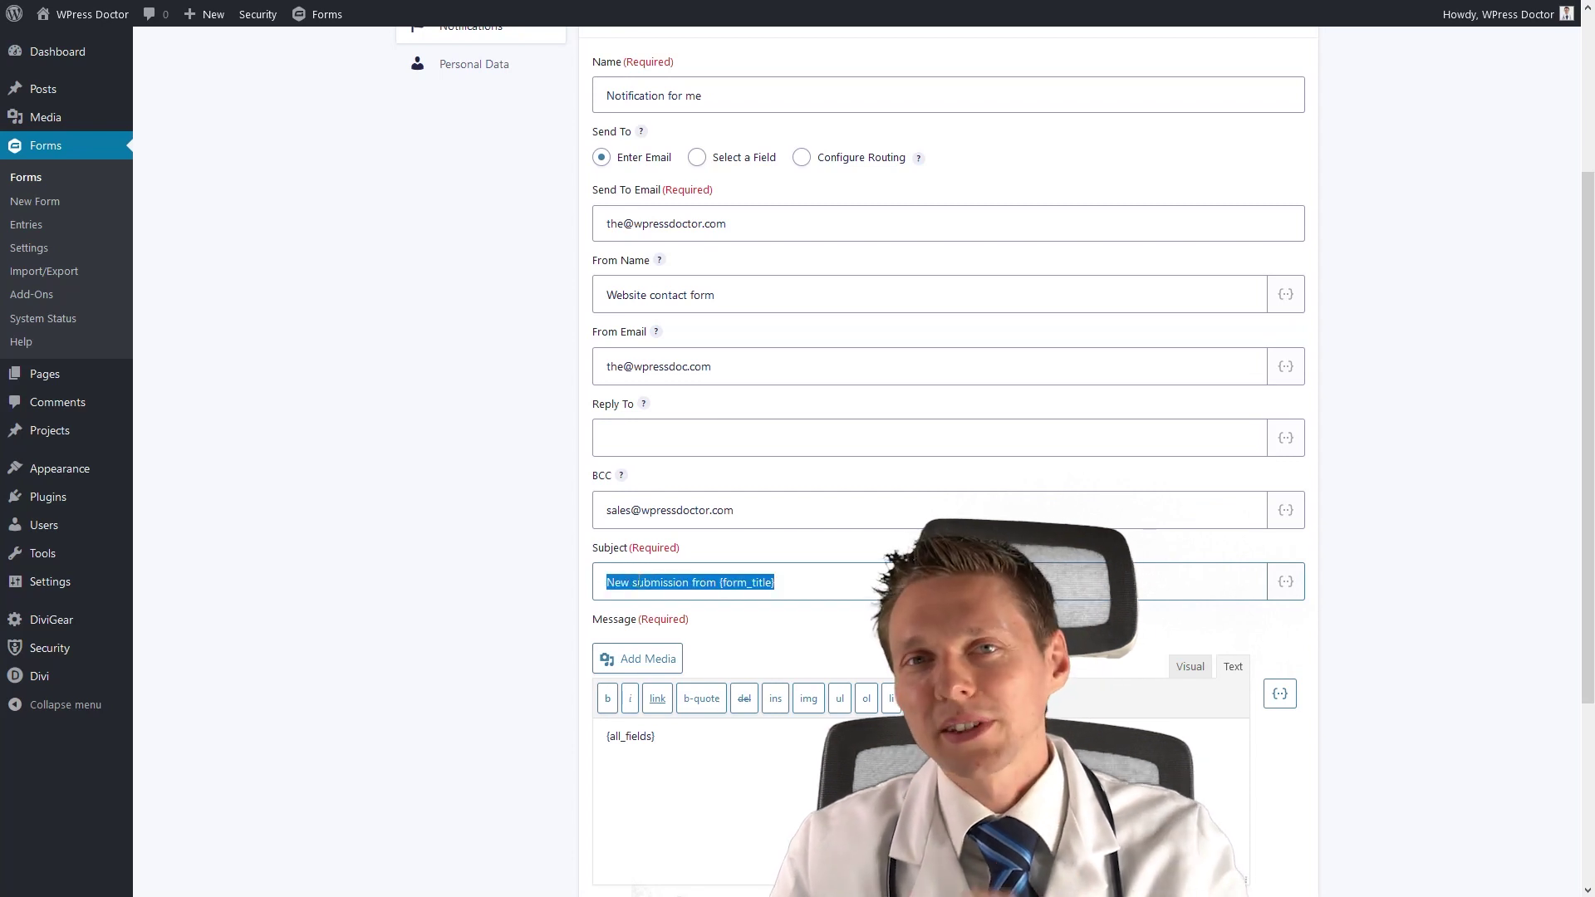
type("New submission from")
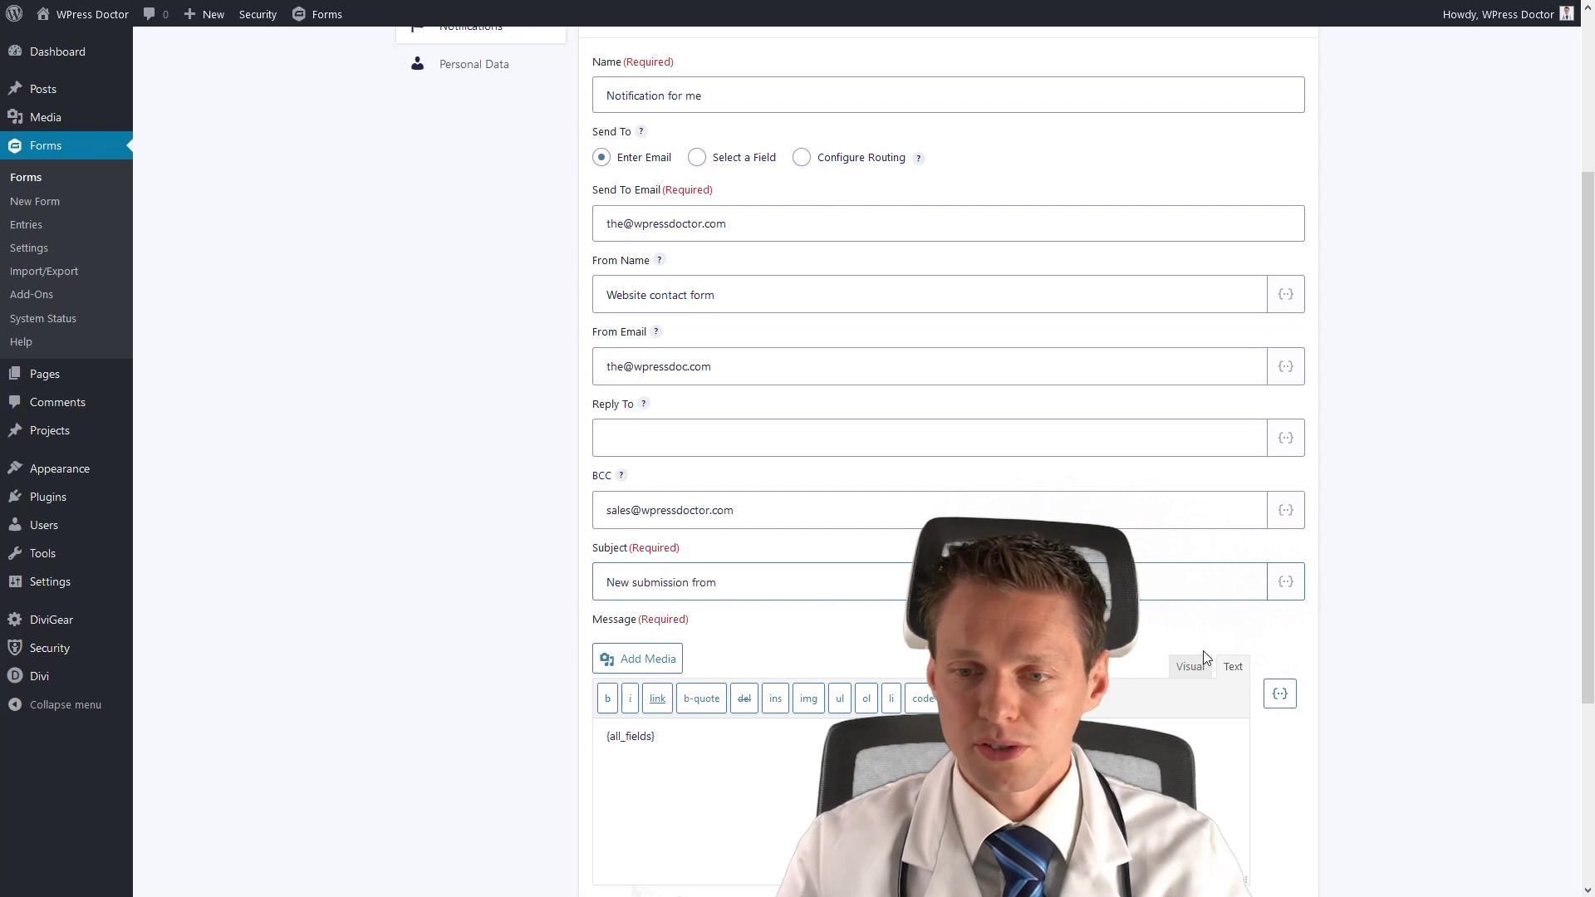
left_click(1286, 581)
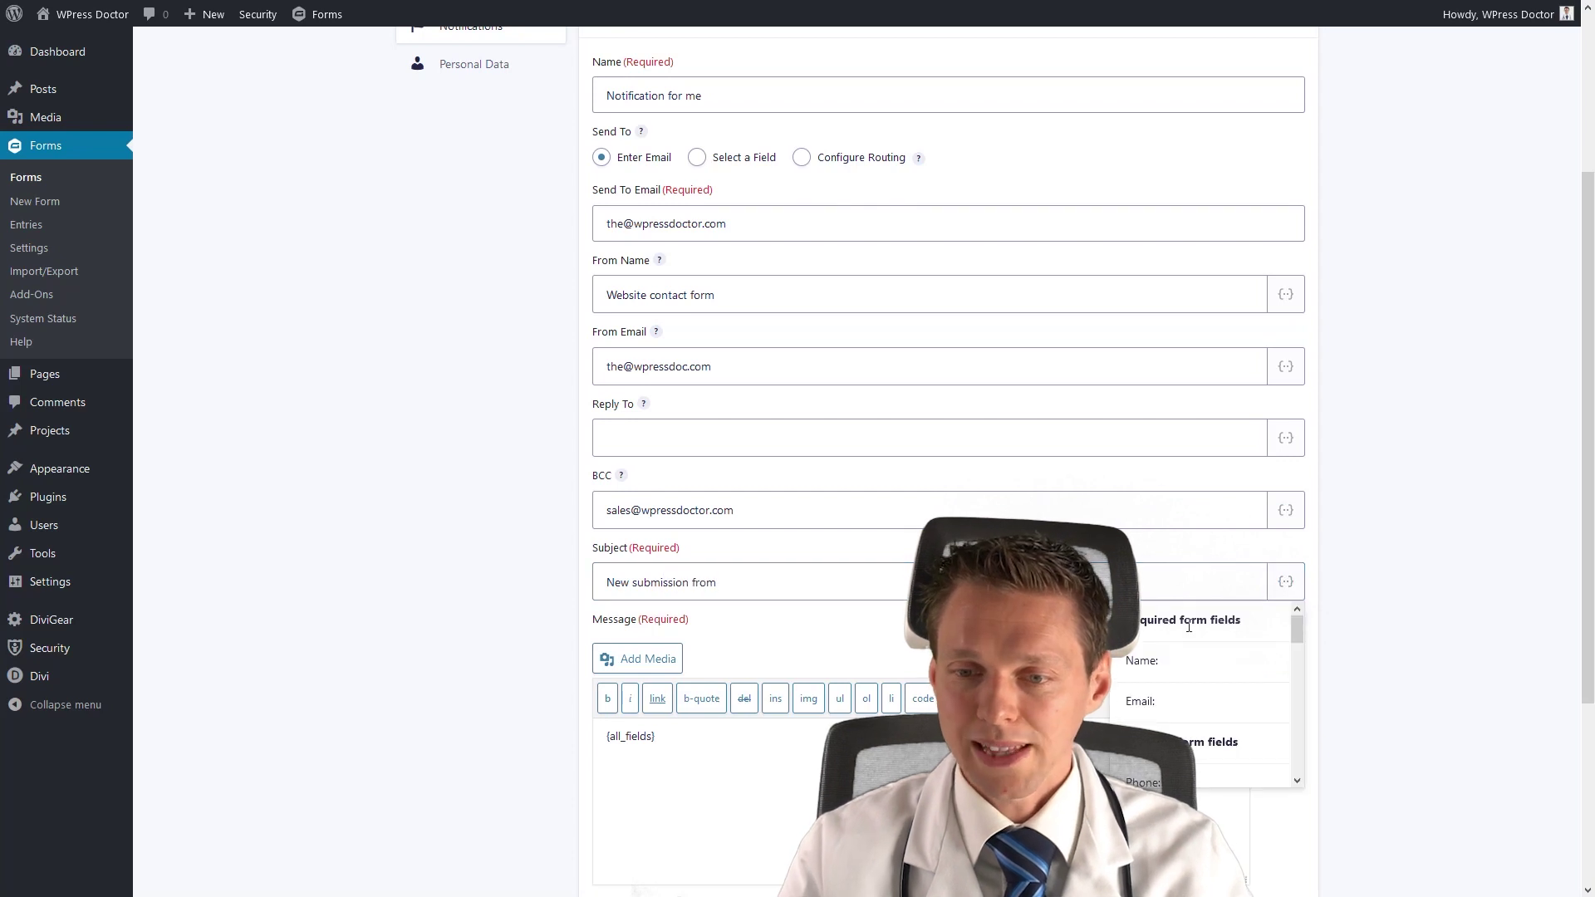
left_click(1139, 662)
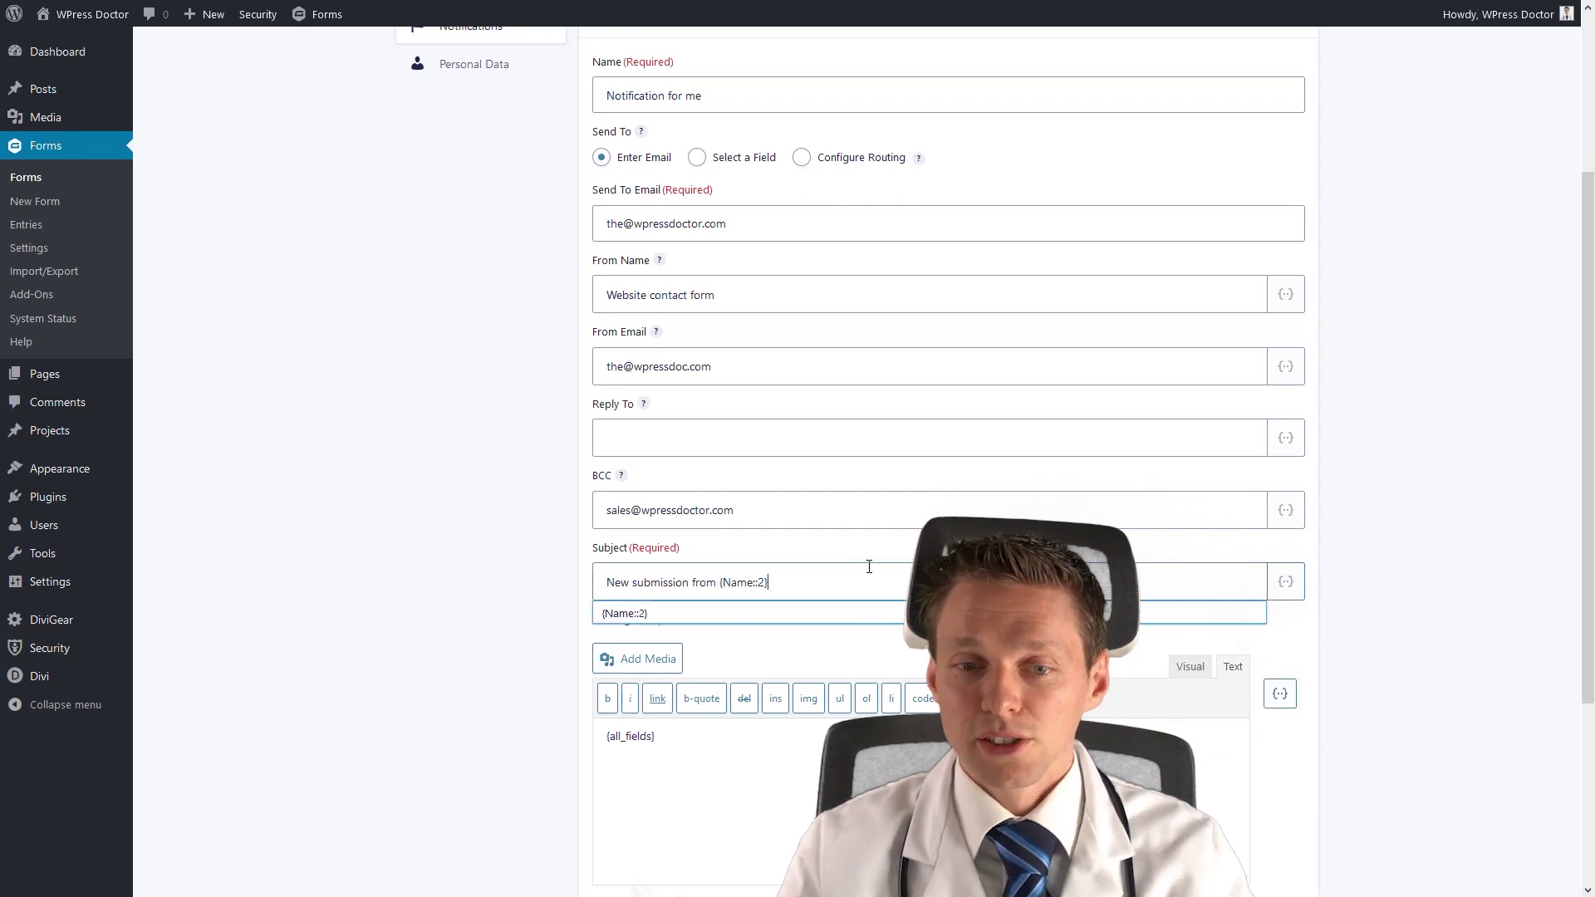
left_click(526, 600)
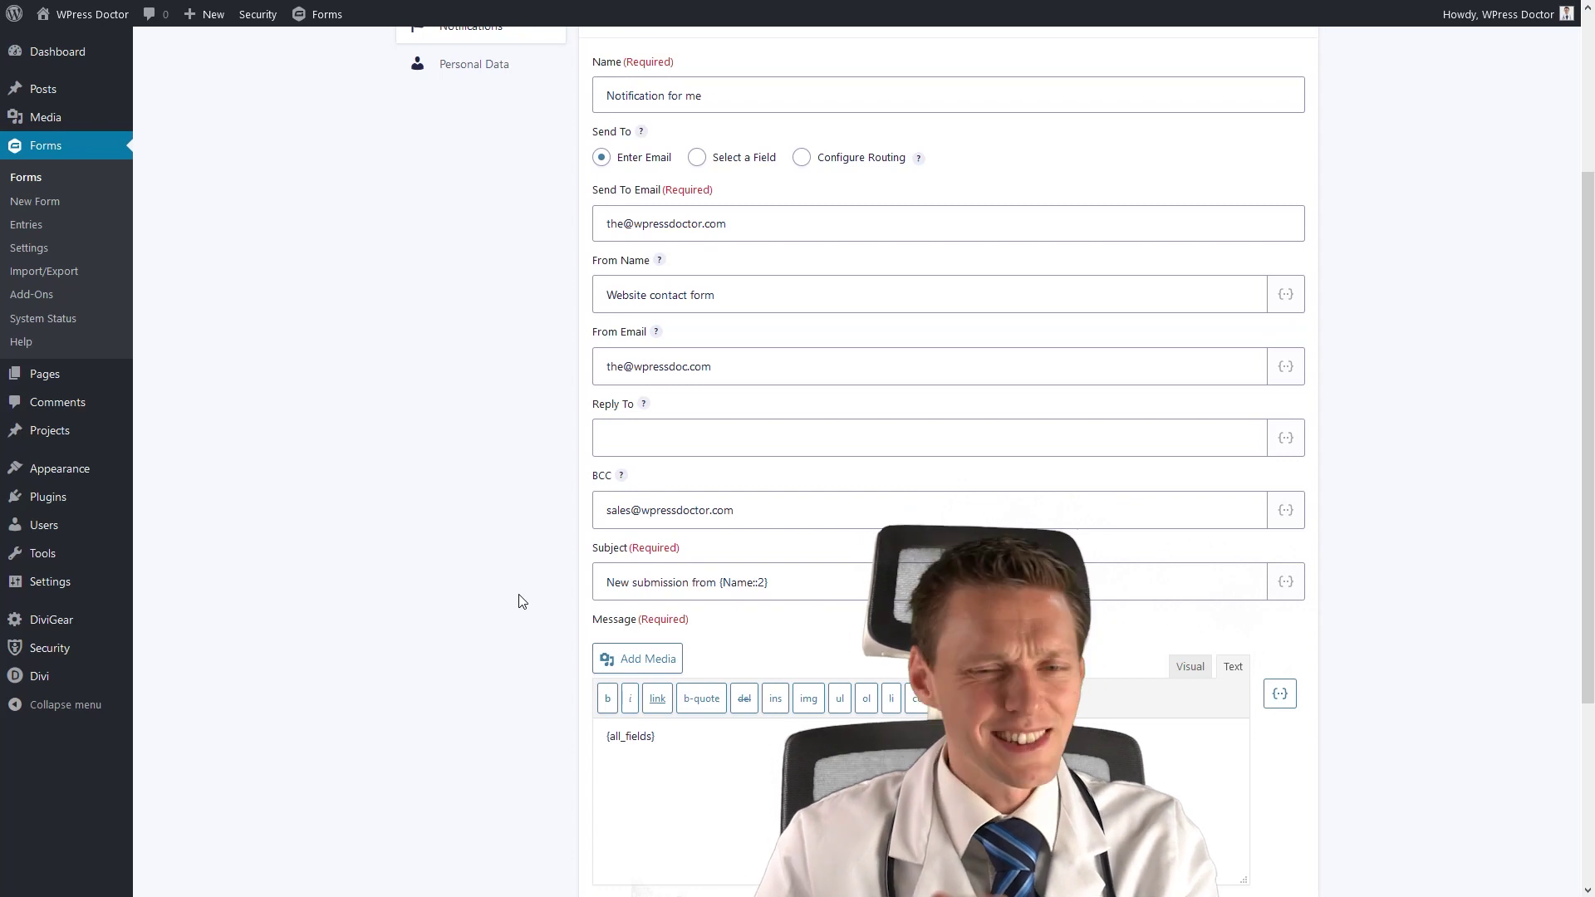
scroll(582, 586, "down", 2)
Insert an empty first line above {all_fields} in the message body.
left_click(694, 627)
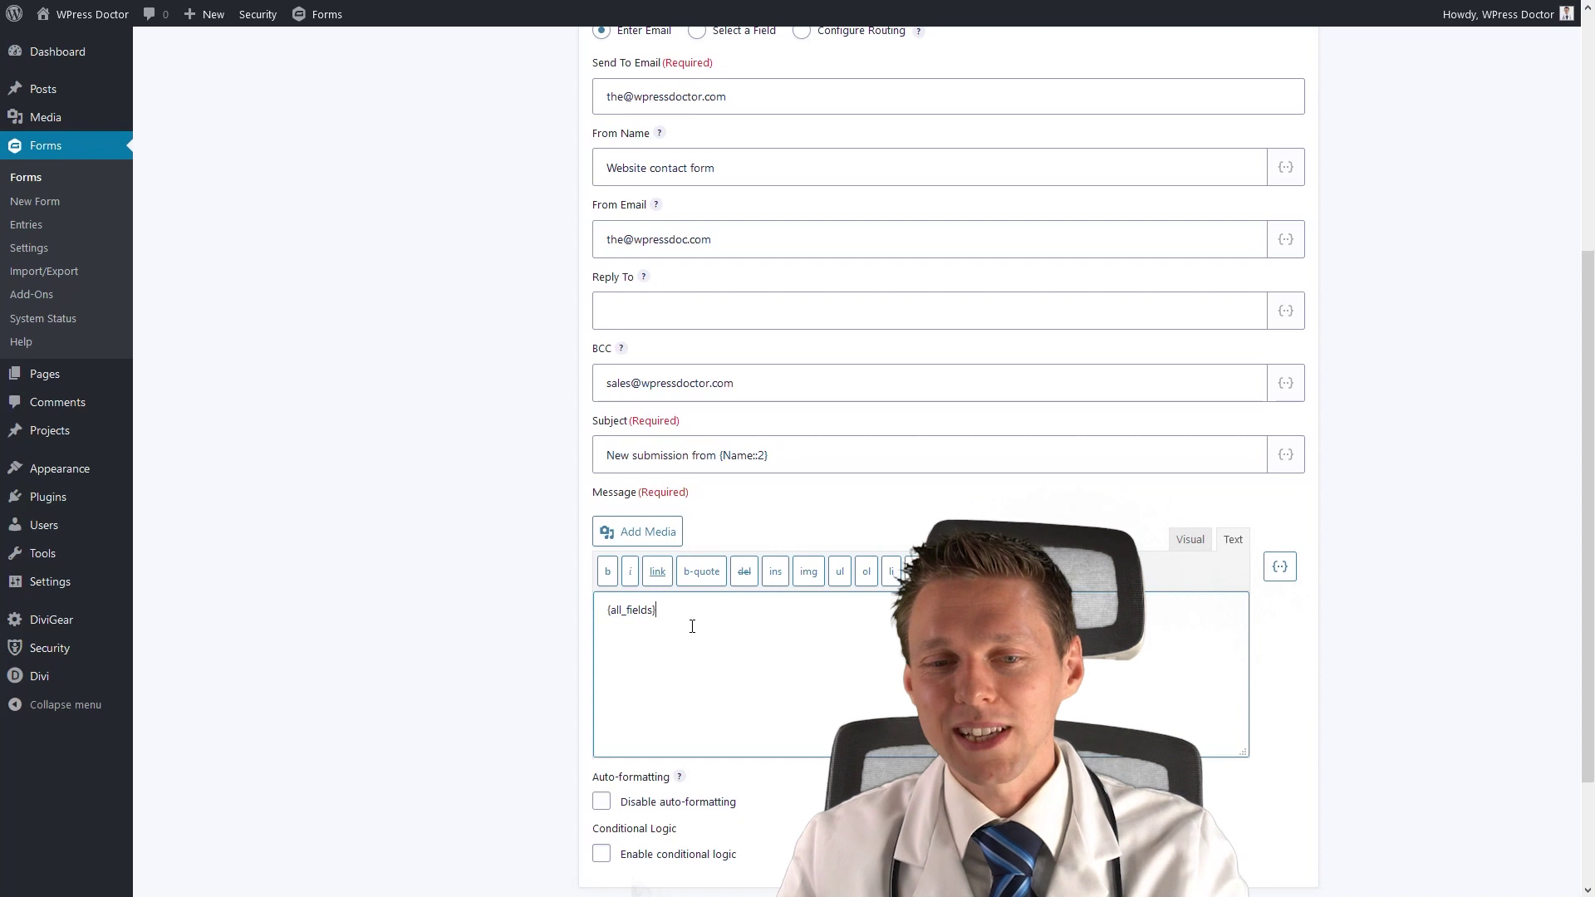
left_click_drag(695, 627, 582, 622)
left_click(698, 617)
left_click(591, 610)
left_click(597, 612)
key("Return")
key("Up")
Type 'Hey WPress Doctor!' and 'Someone just filled out your form, go get them tiger!' above {all_fields}.
type("Hey WPress Dot")
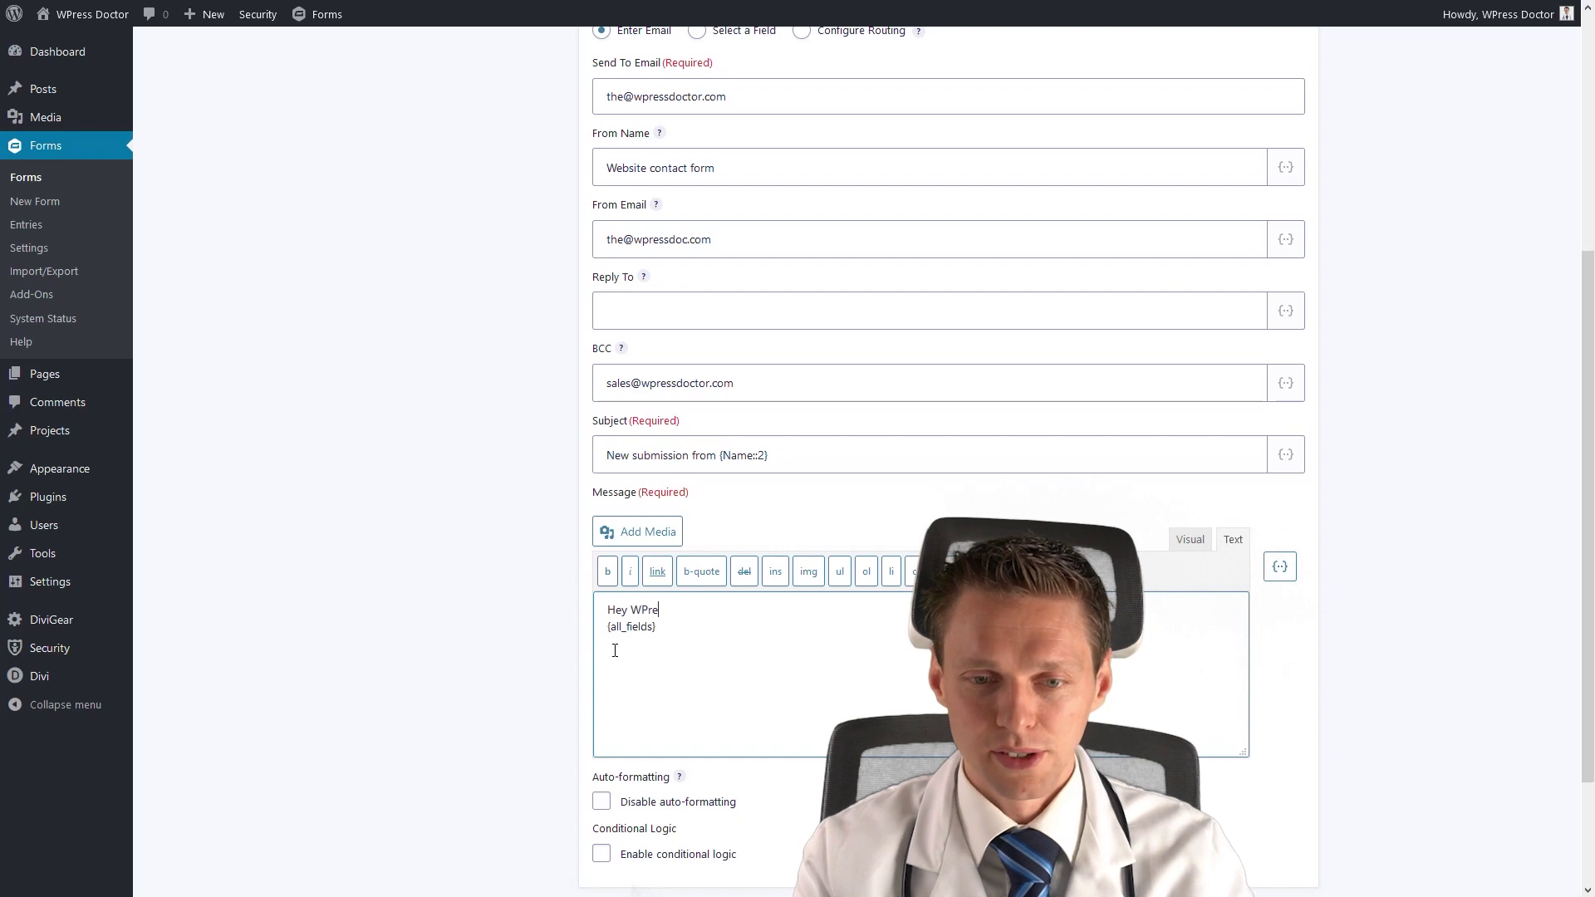
type("!")
key("Return")
key("Return")
type("Someone ")
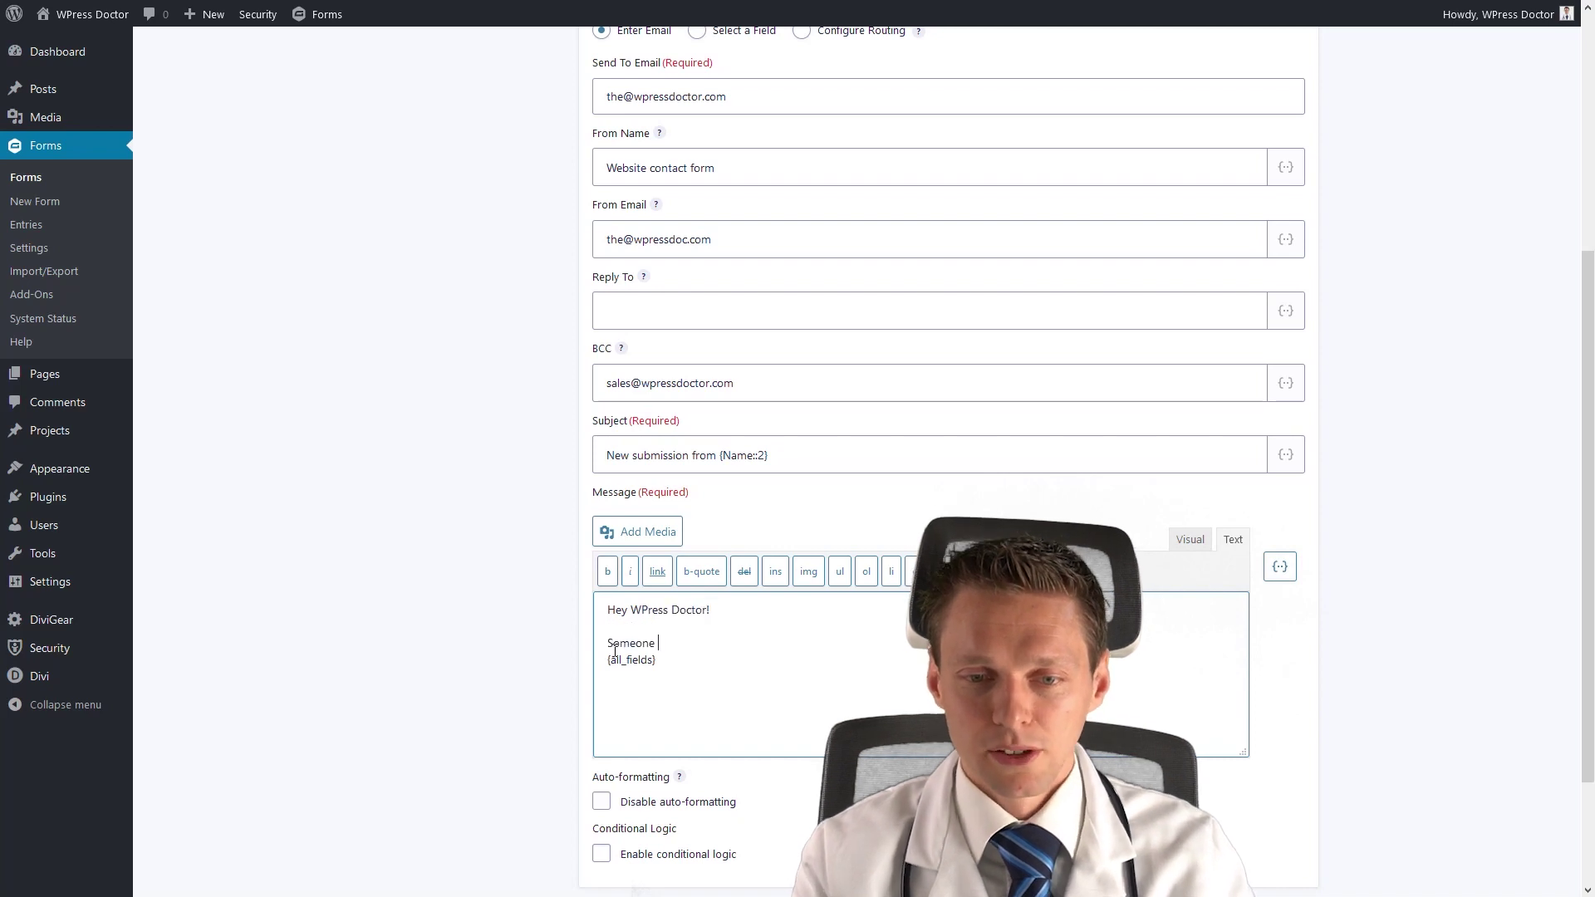
type("just filled out")
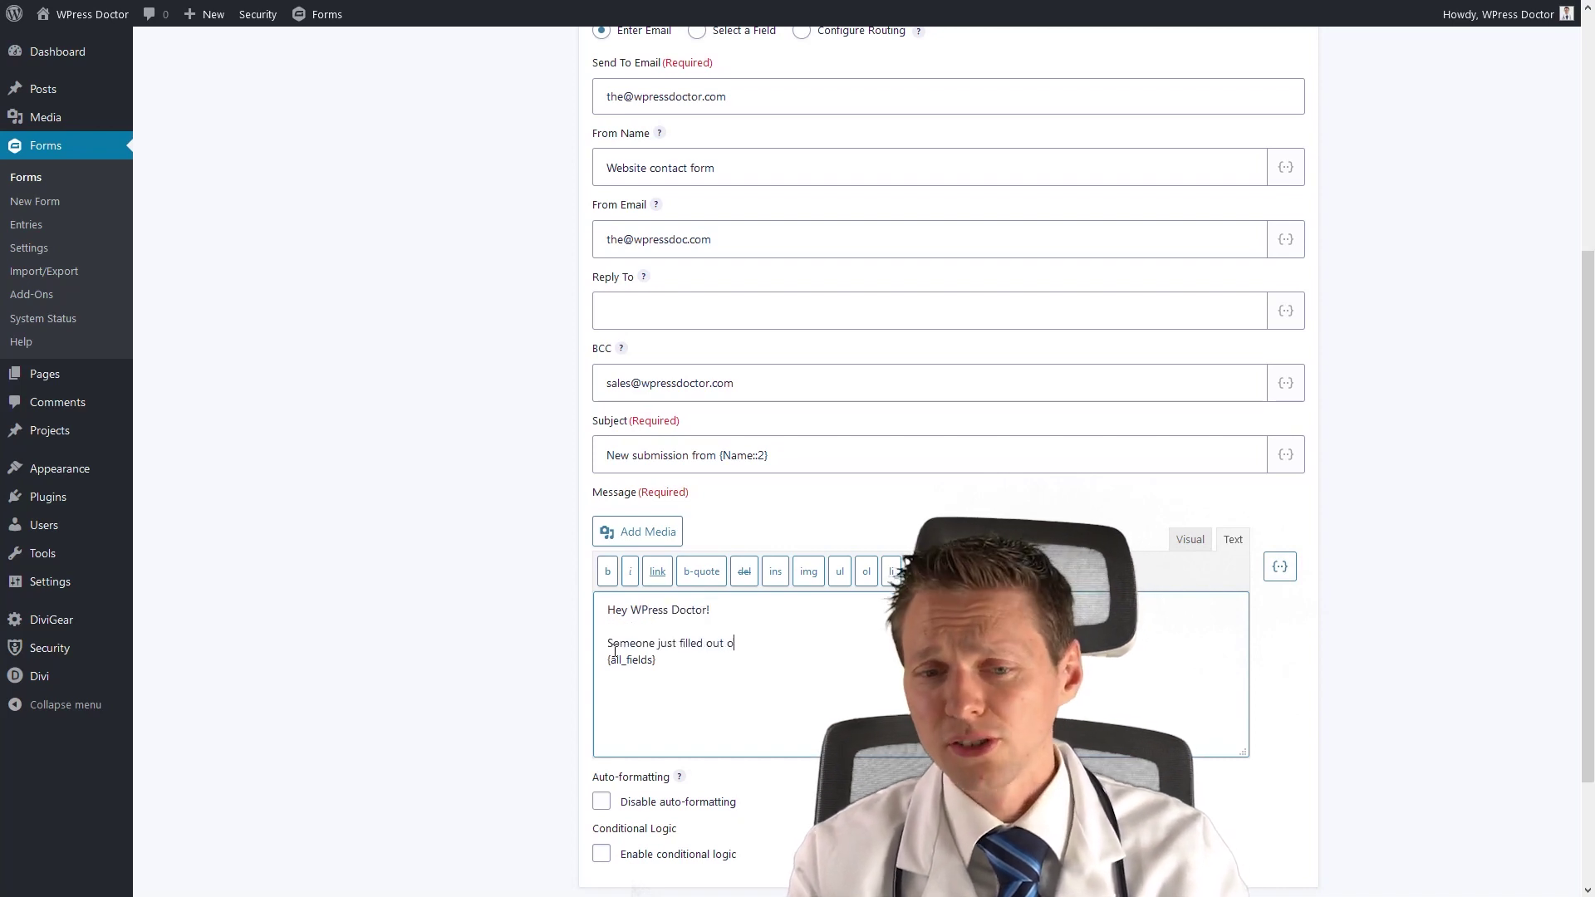
type(" your form, go get them tiger!")
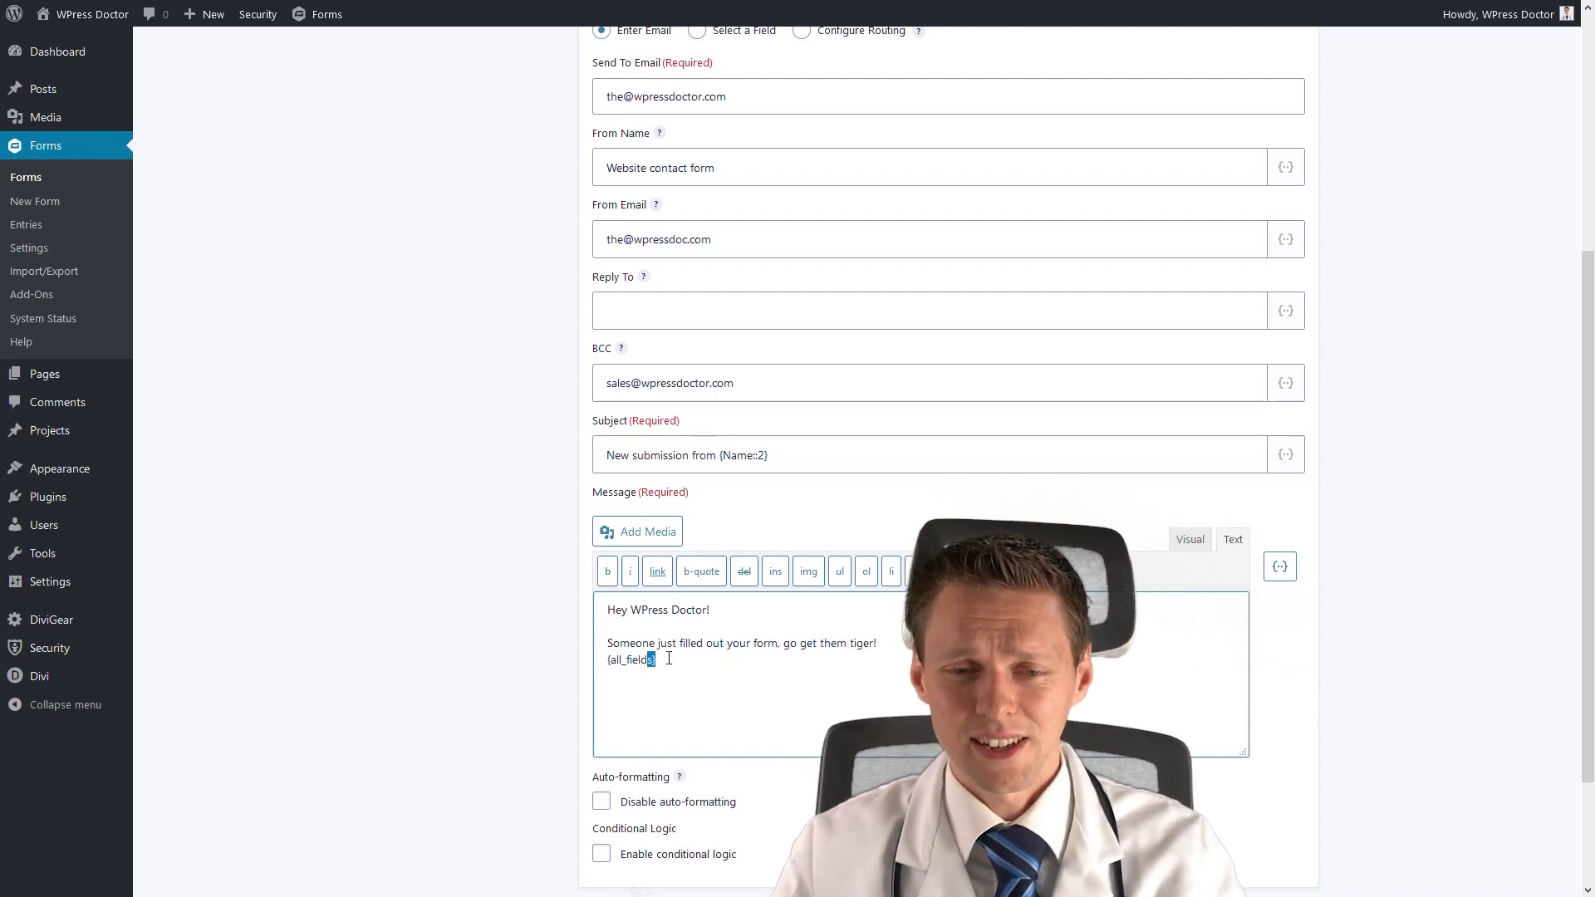
key("Home")
key("Return")
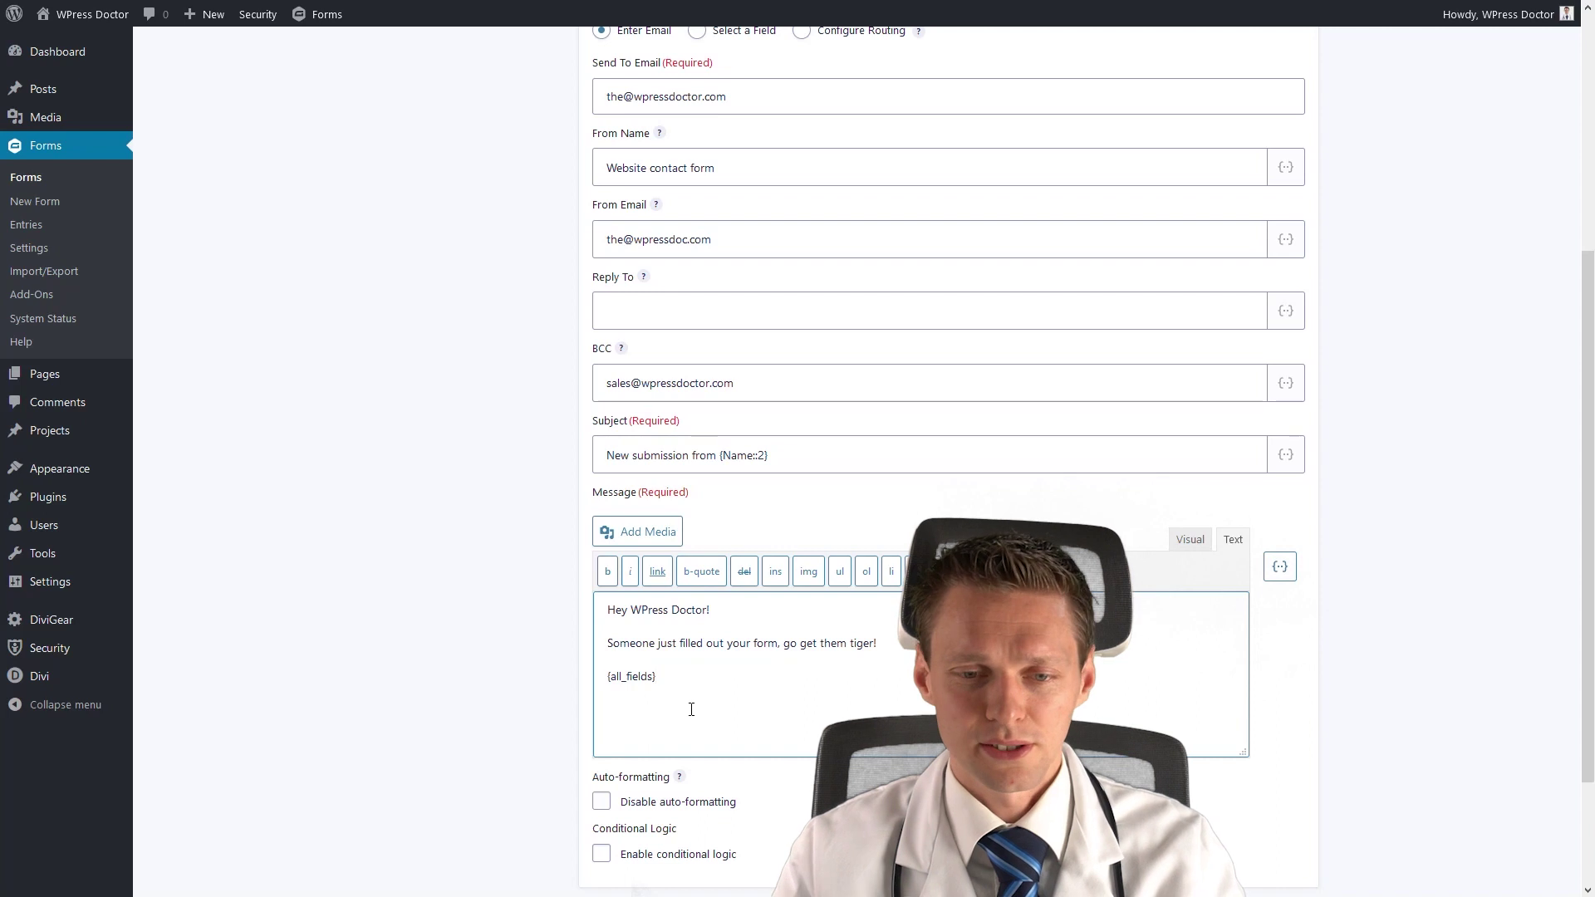
Search the Media Library for 'logo' to find the WPress Doctor logo image.
left_click(641, 539)
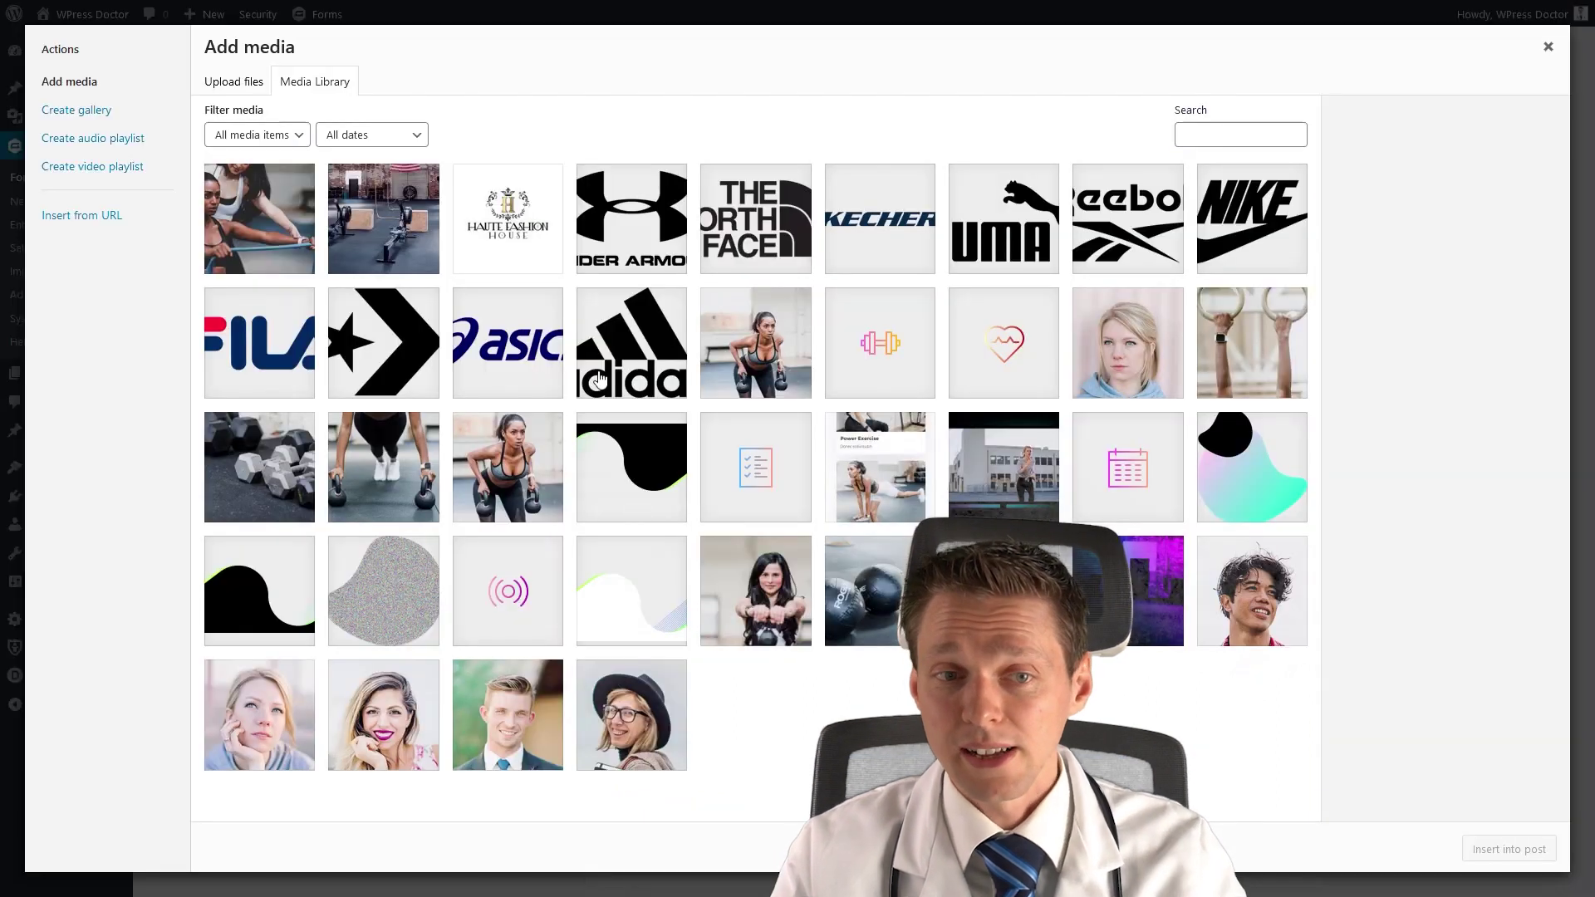
left_click(1236, 139)
type("logo")
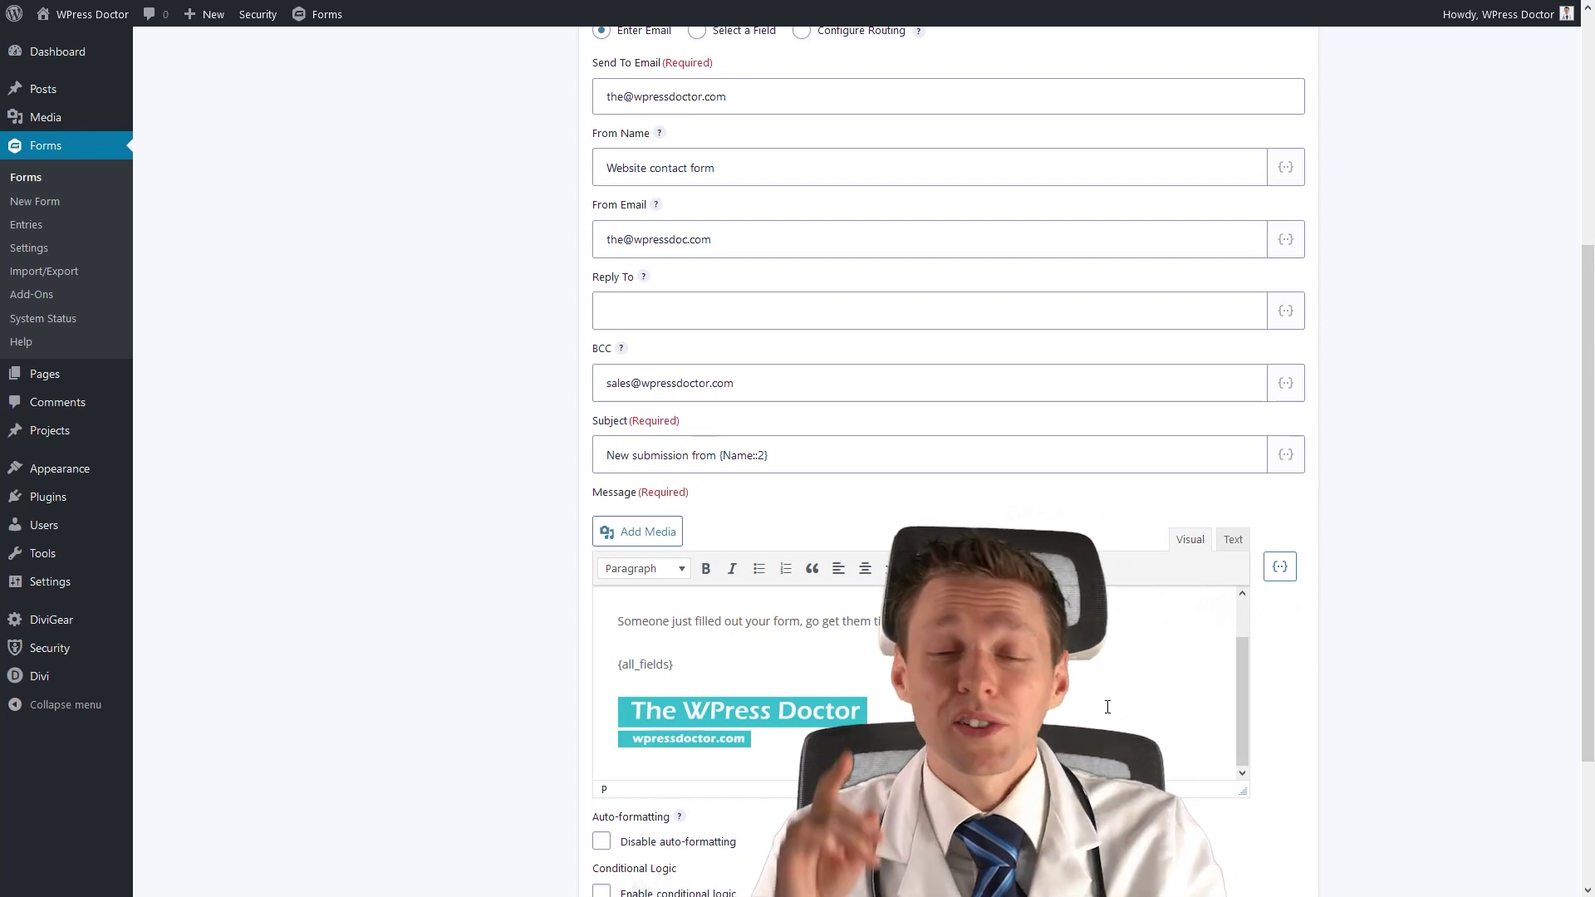
scroll(665, 772, "down", 3)
Save the notification and return to the Notifications list.
left_click(645, 763)
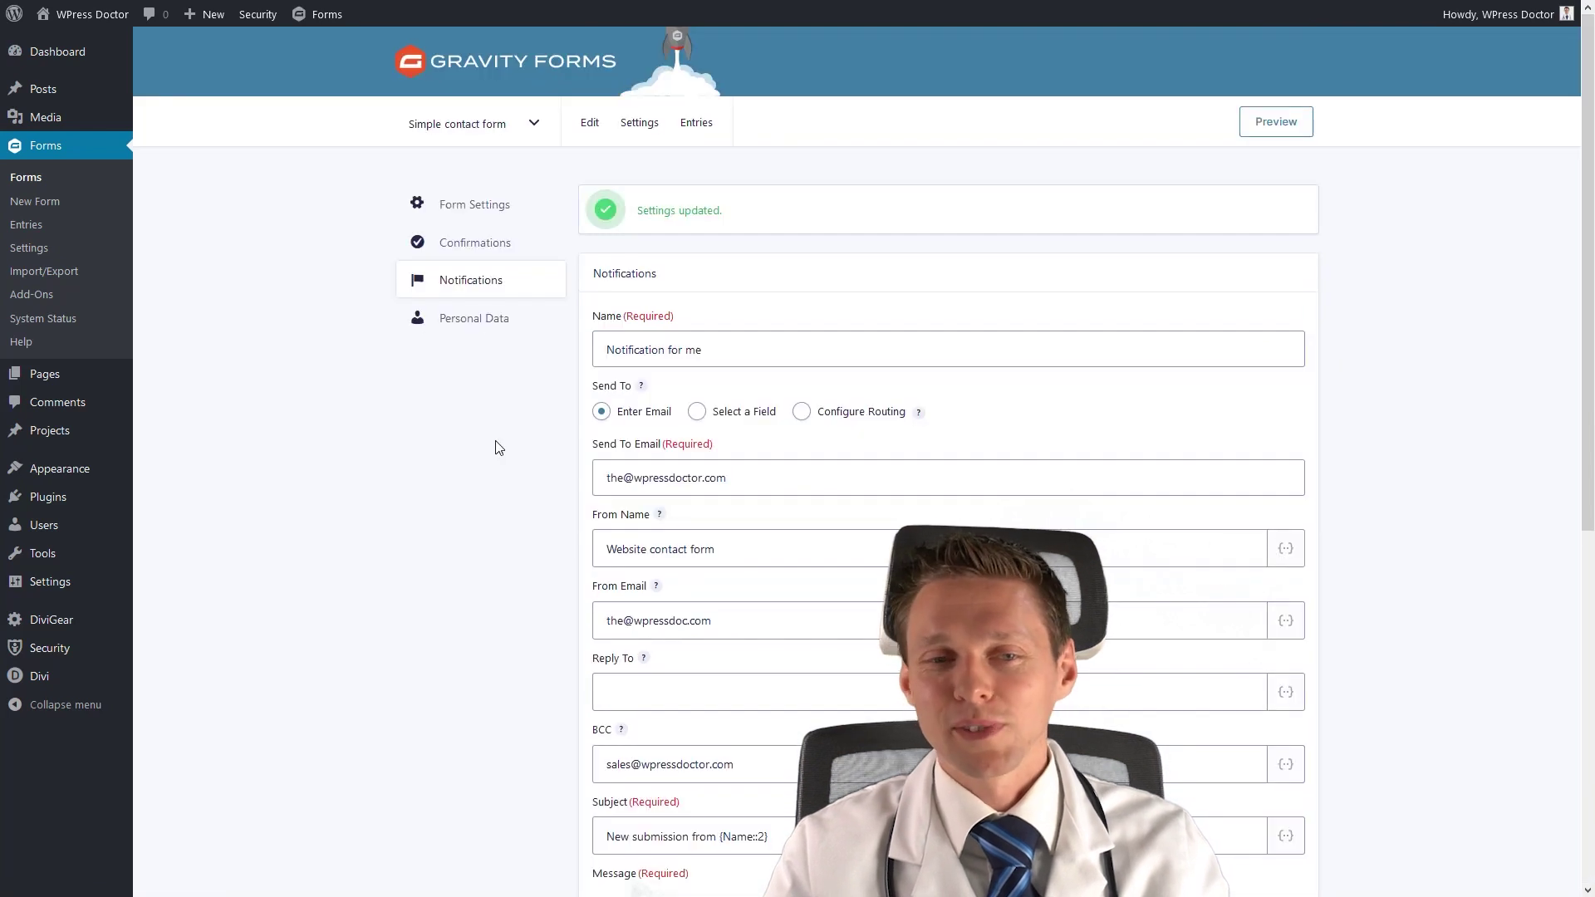
left_click(479, 293)
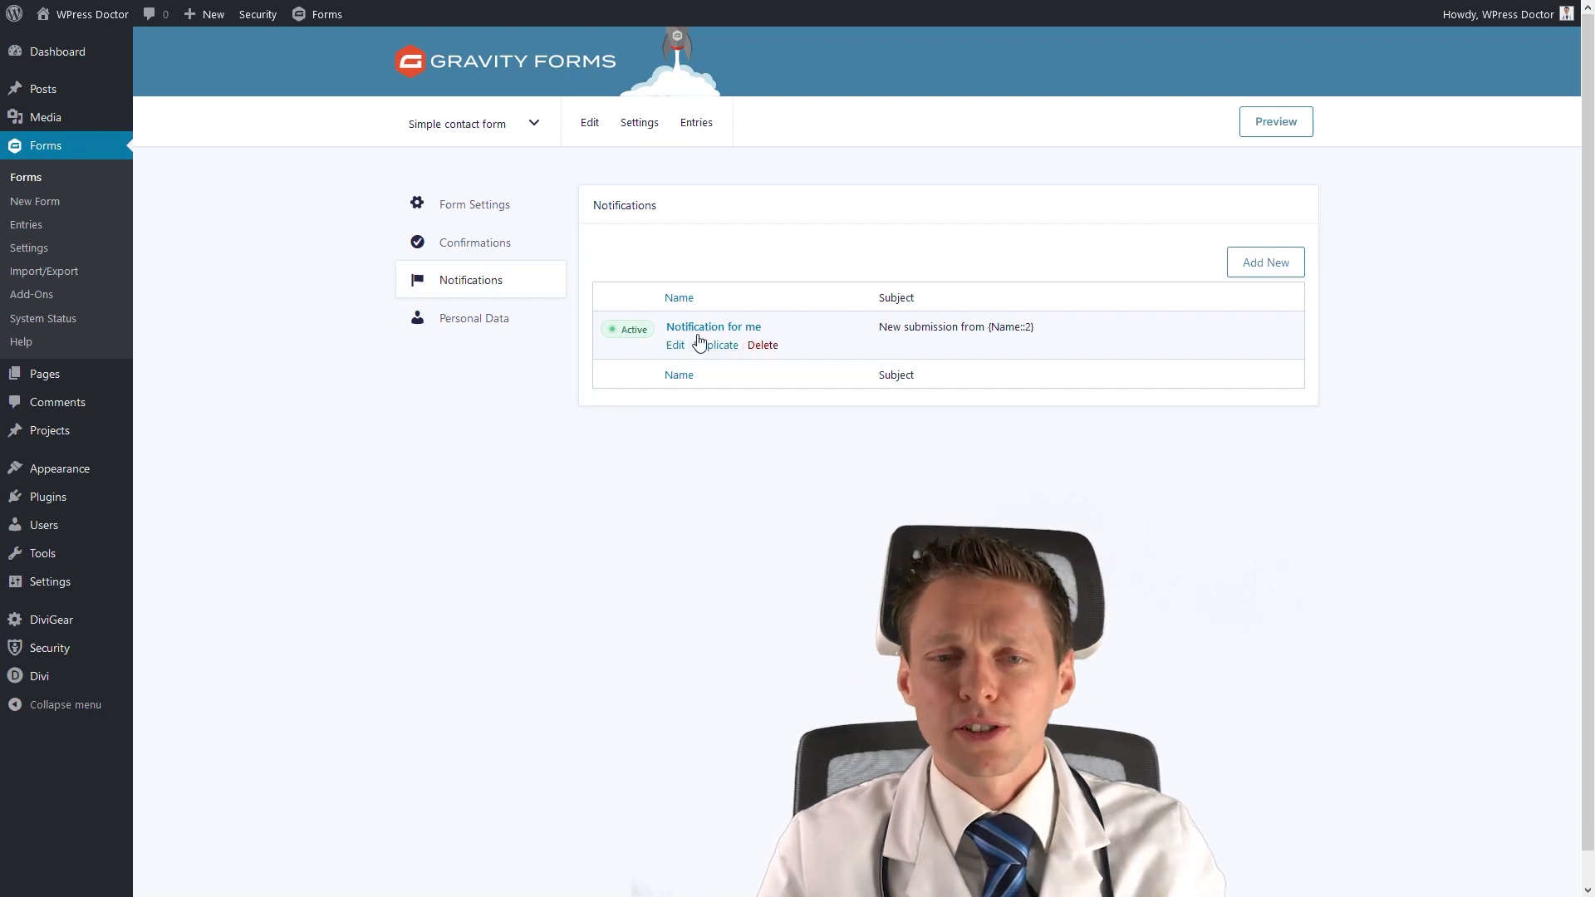
Create a new notification 'Notifcation for visitor' sent to the form's Email field.
left_click(1255, 271)
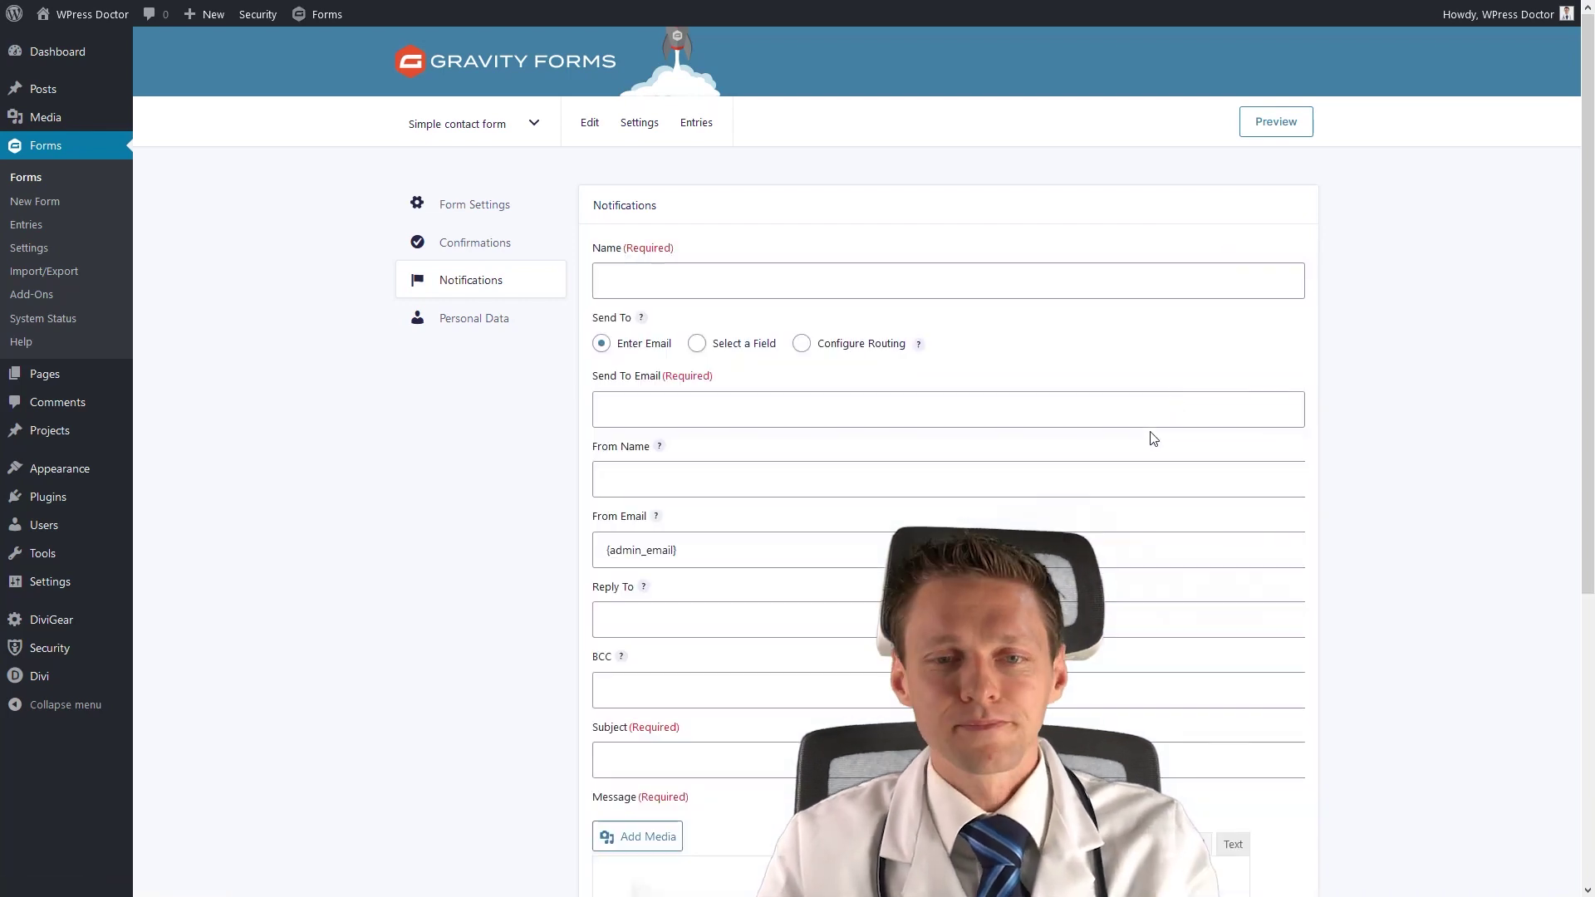
left_click(748, 277)
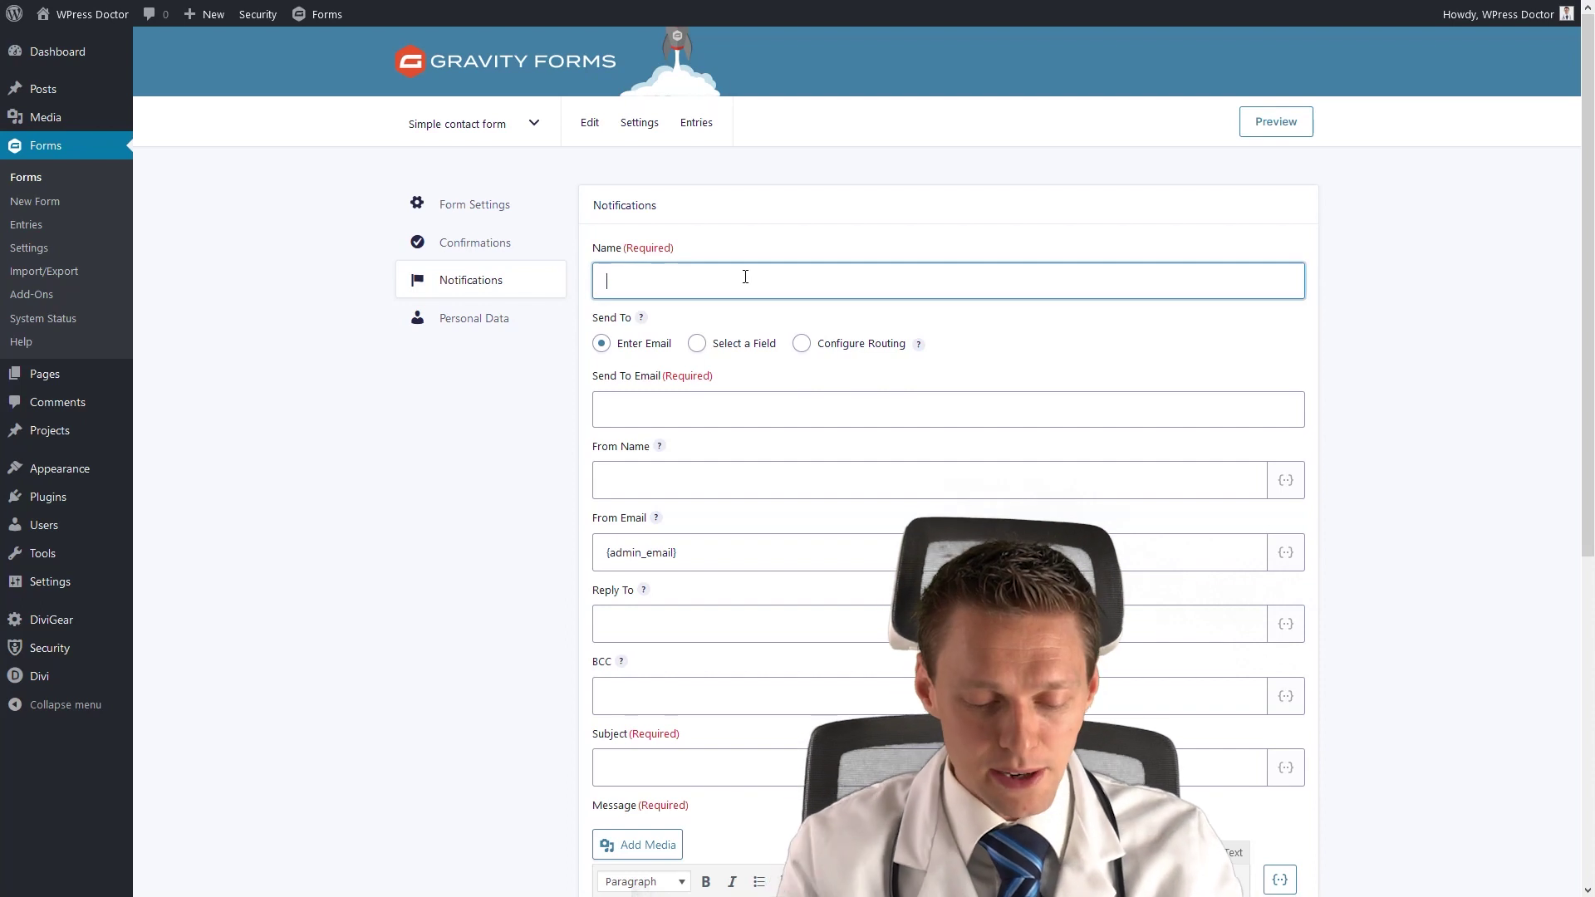
type("Notifcation")
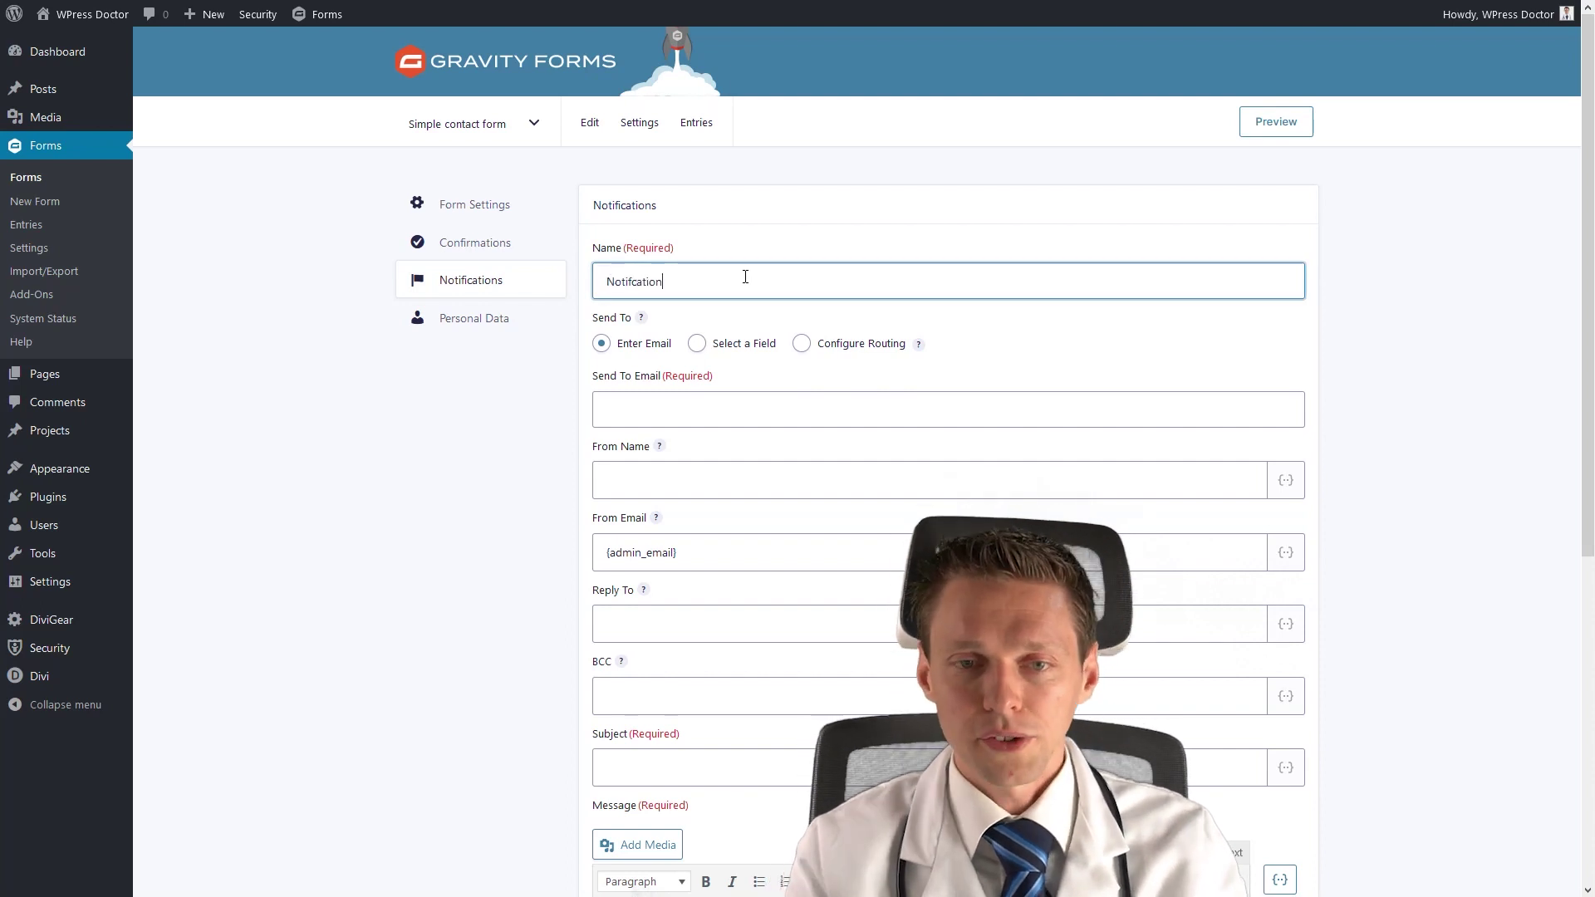
type(" for visitor")
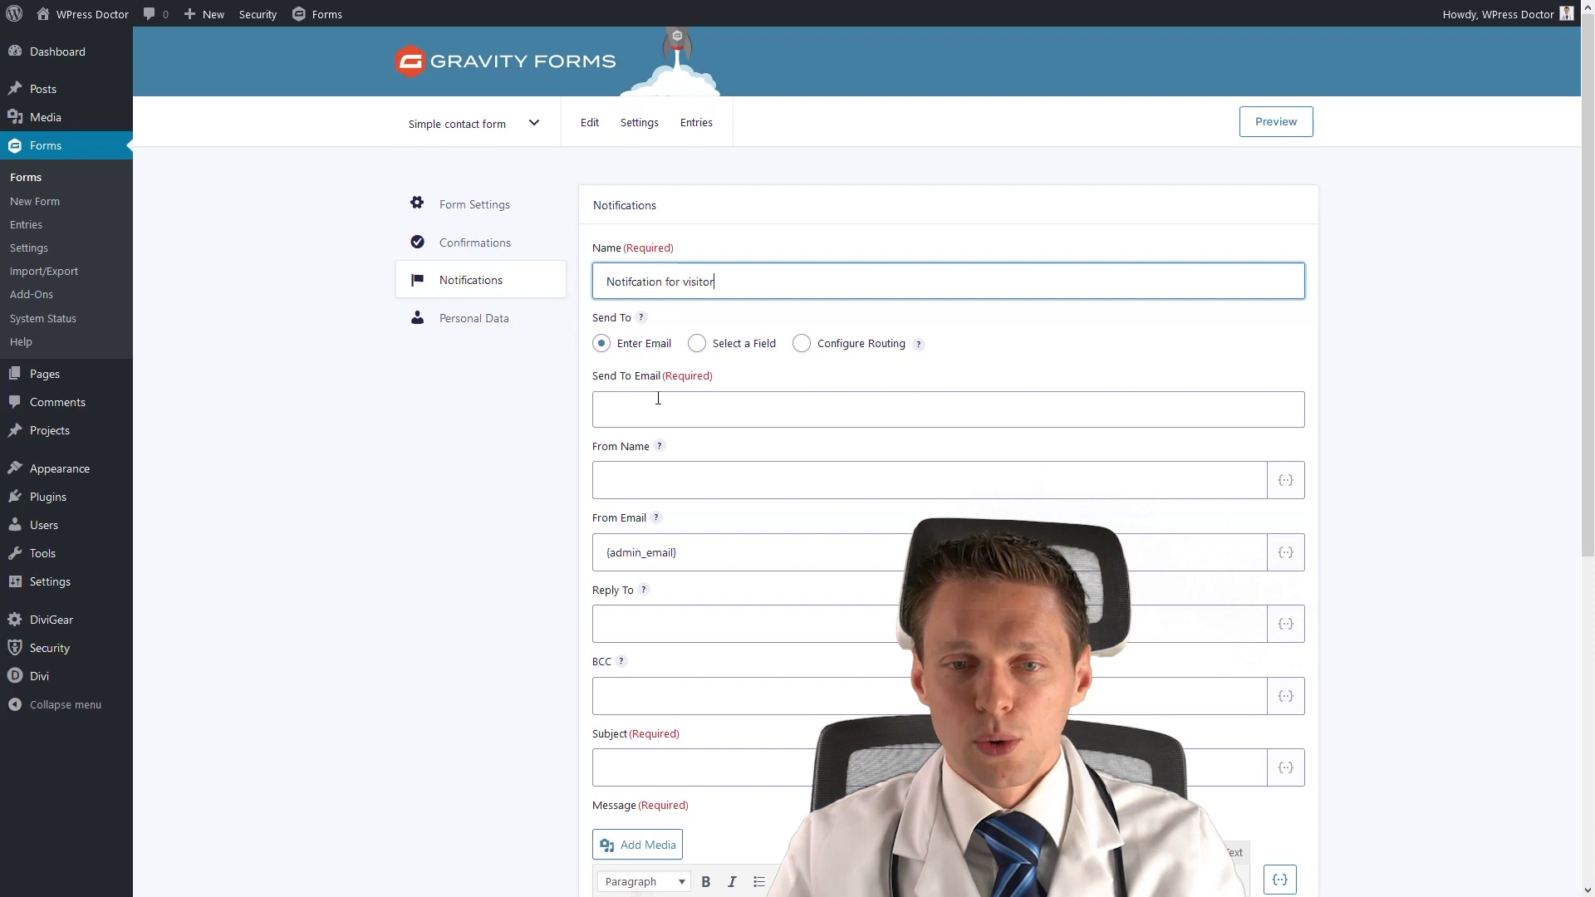
left_click(697, 344)
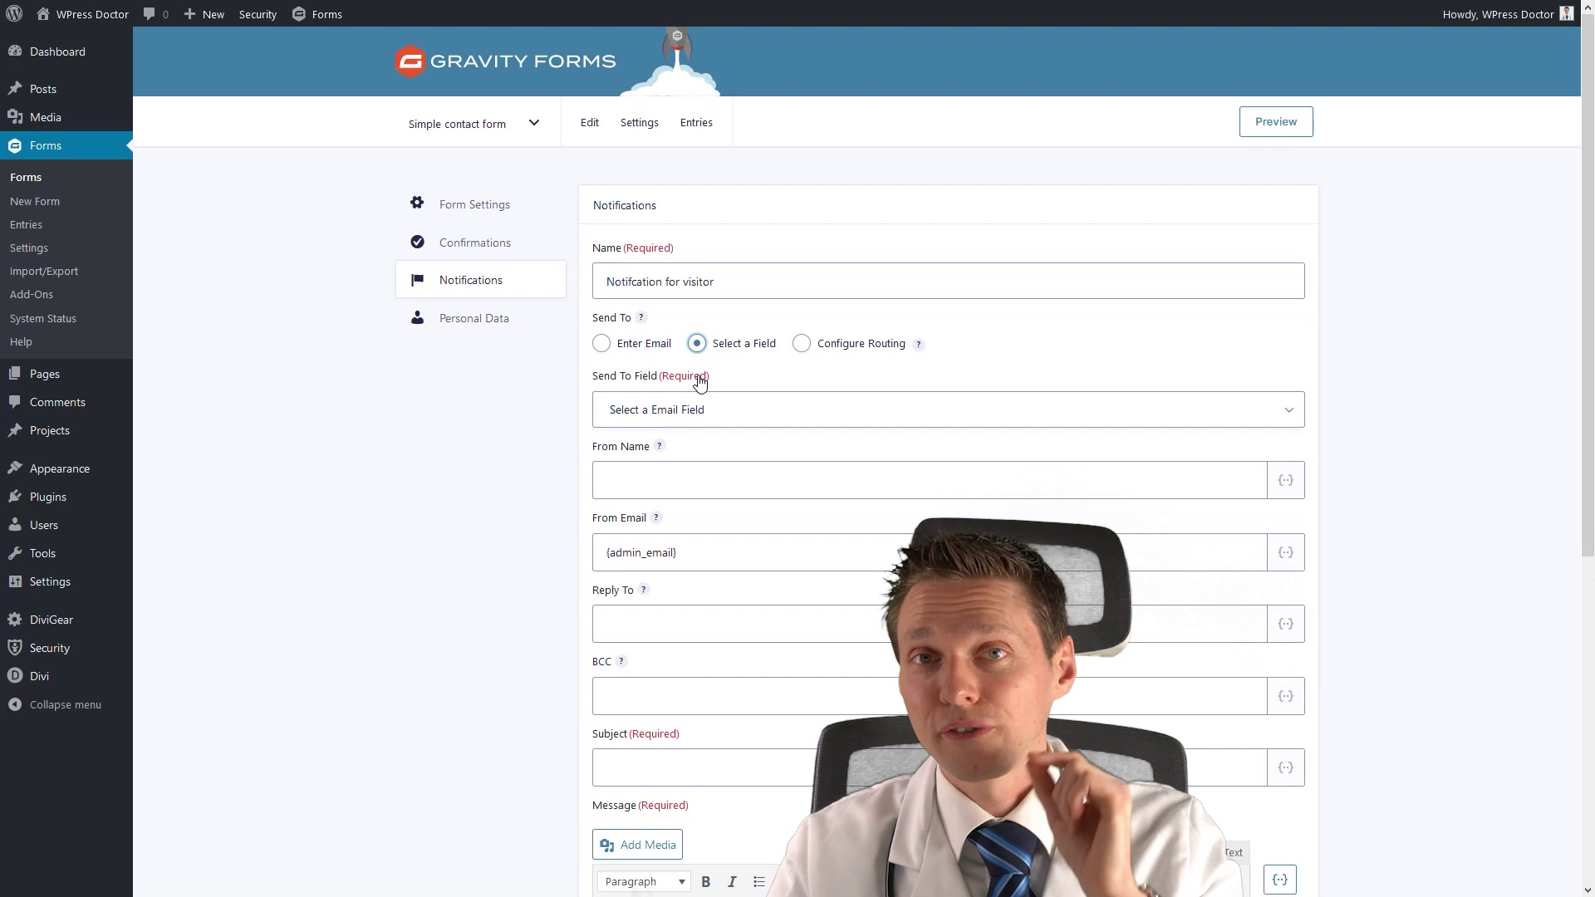
left_click(686, 416)
left_click(658, 462)
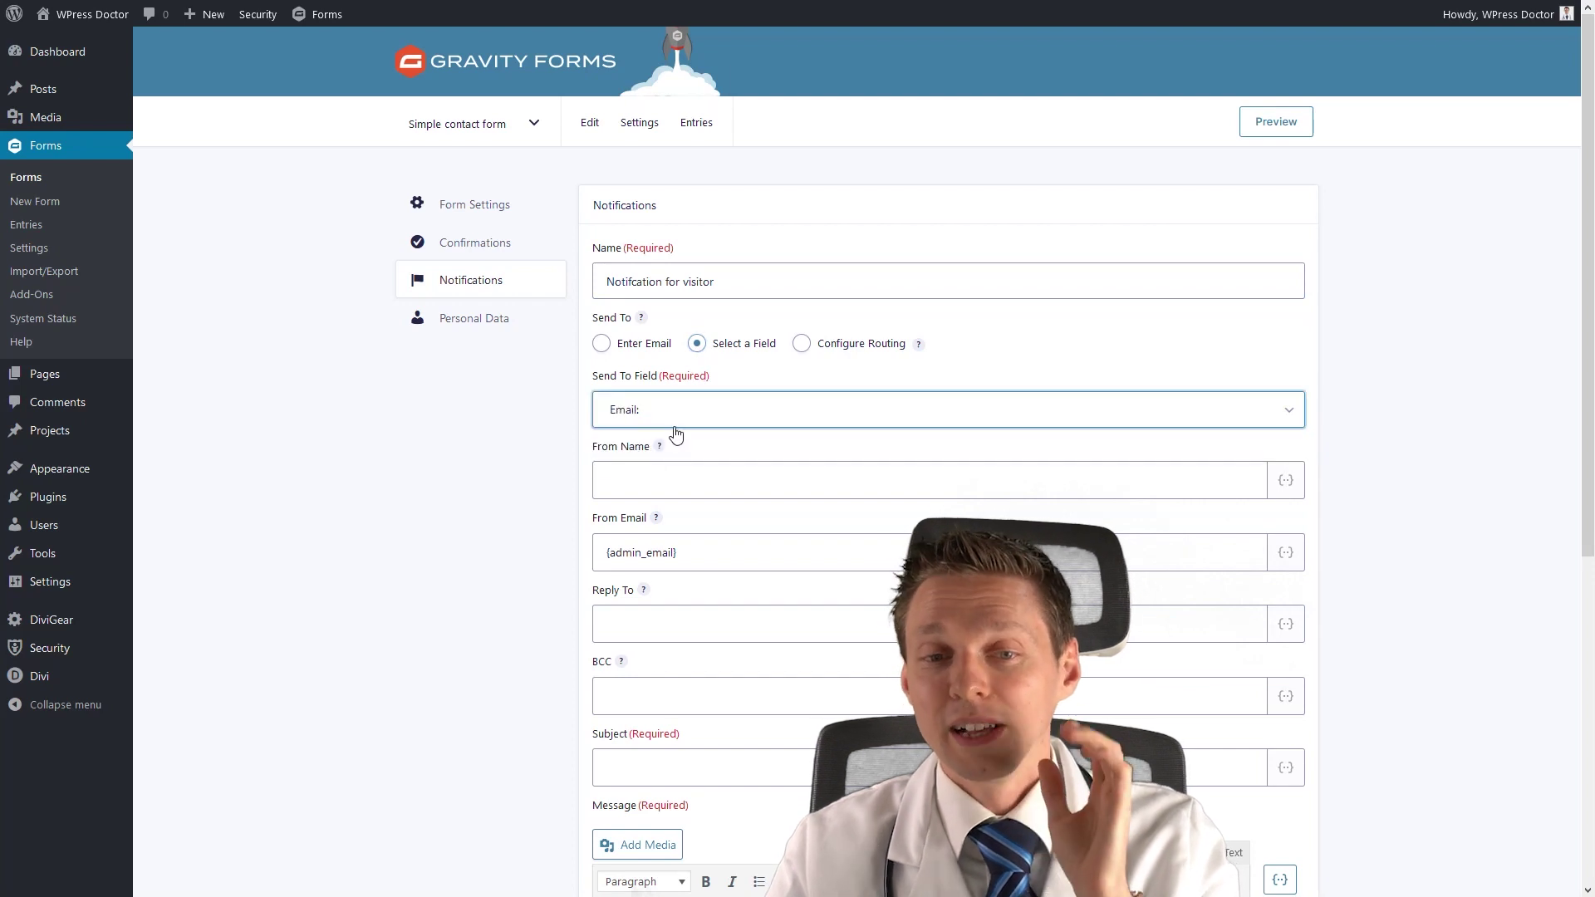
Set the From Name to 'Helpdesk | WPress Doctor'.
left_click(672, 474)
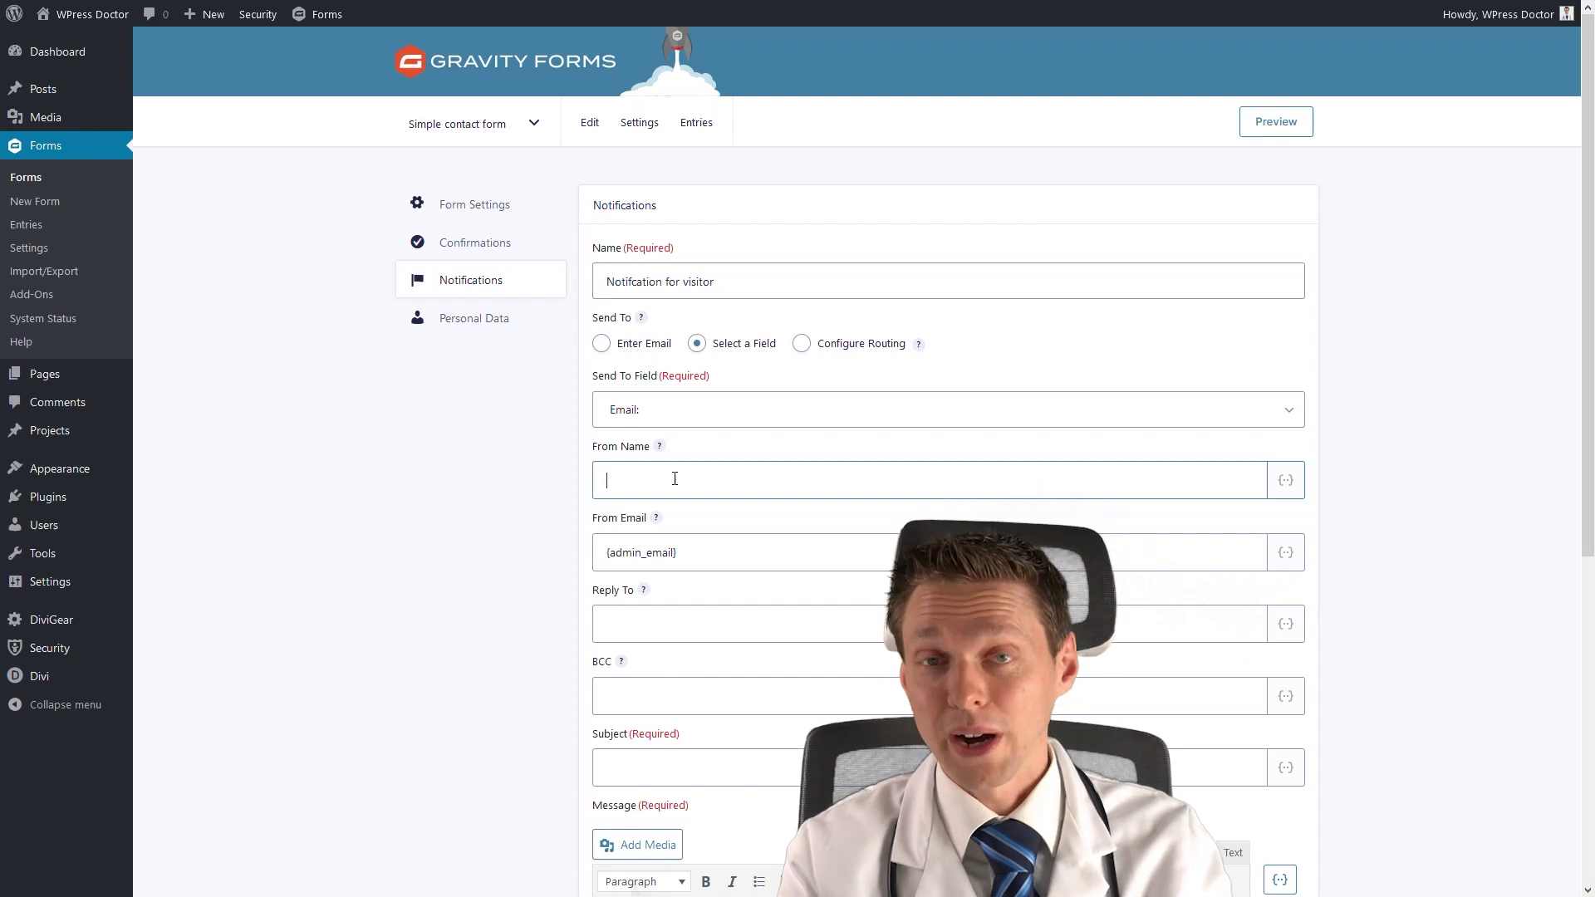
type("Wpres")
key("BackSpace")
key("BackSpace")
key("BackSpace")
key("BackSpace")
type("Press Doc")
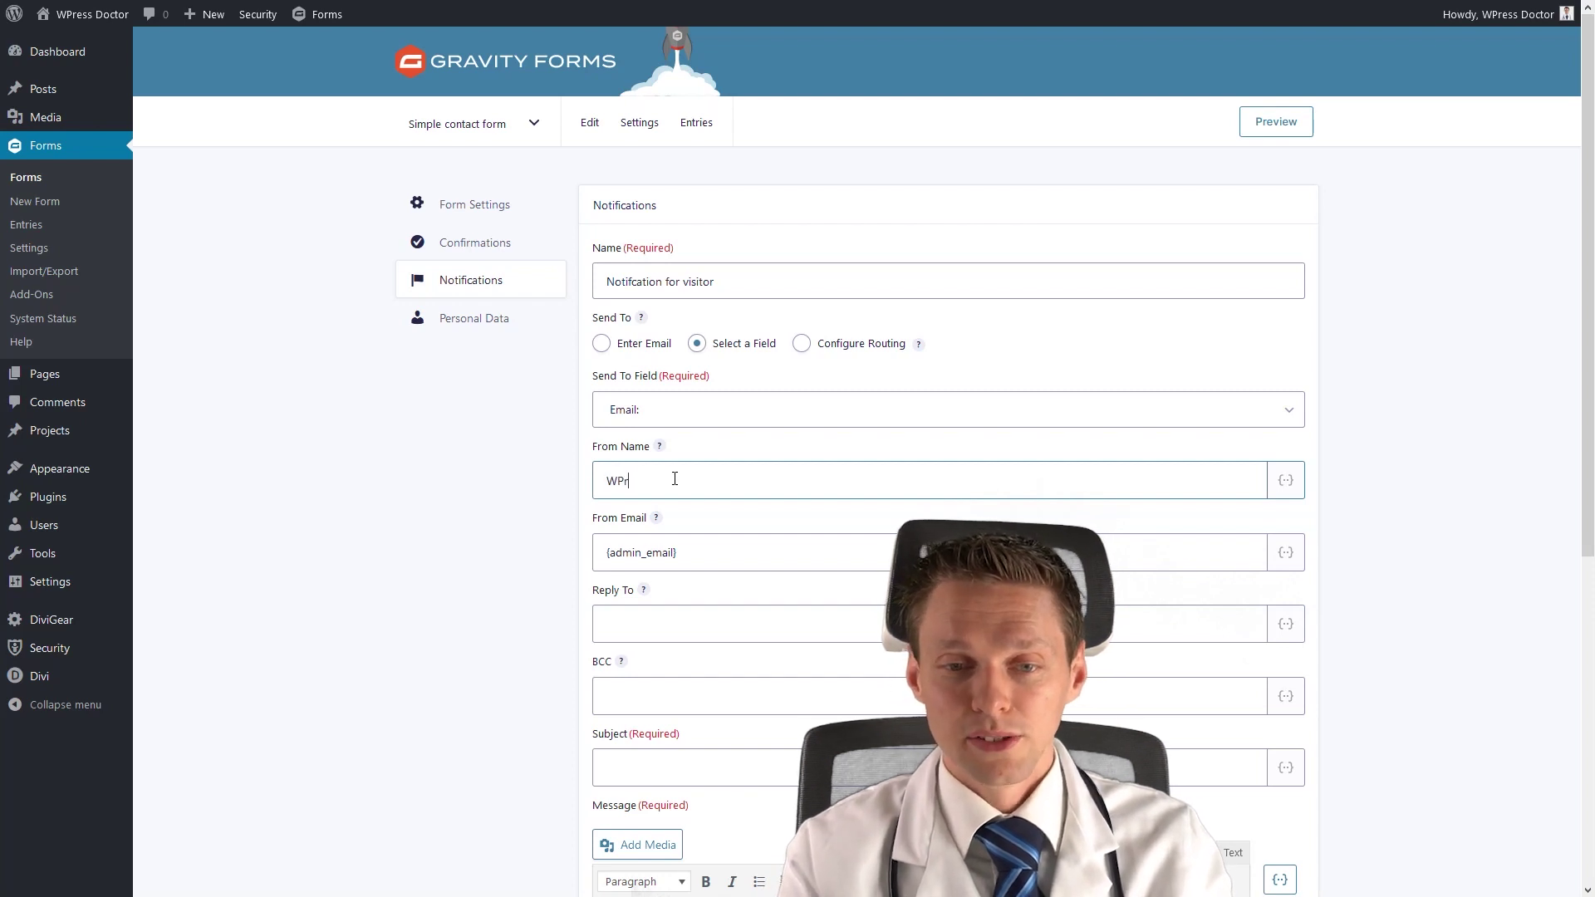
type("tor")
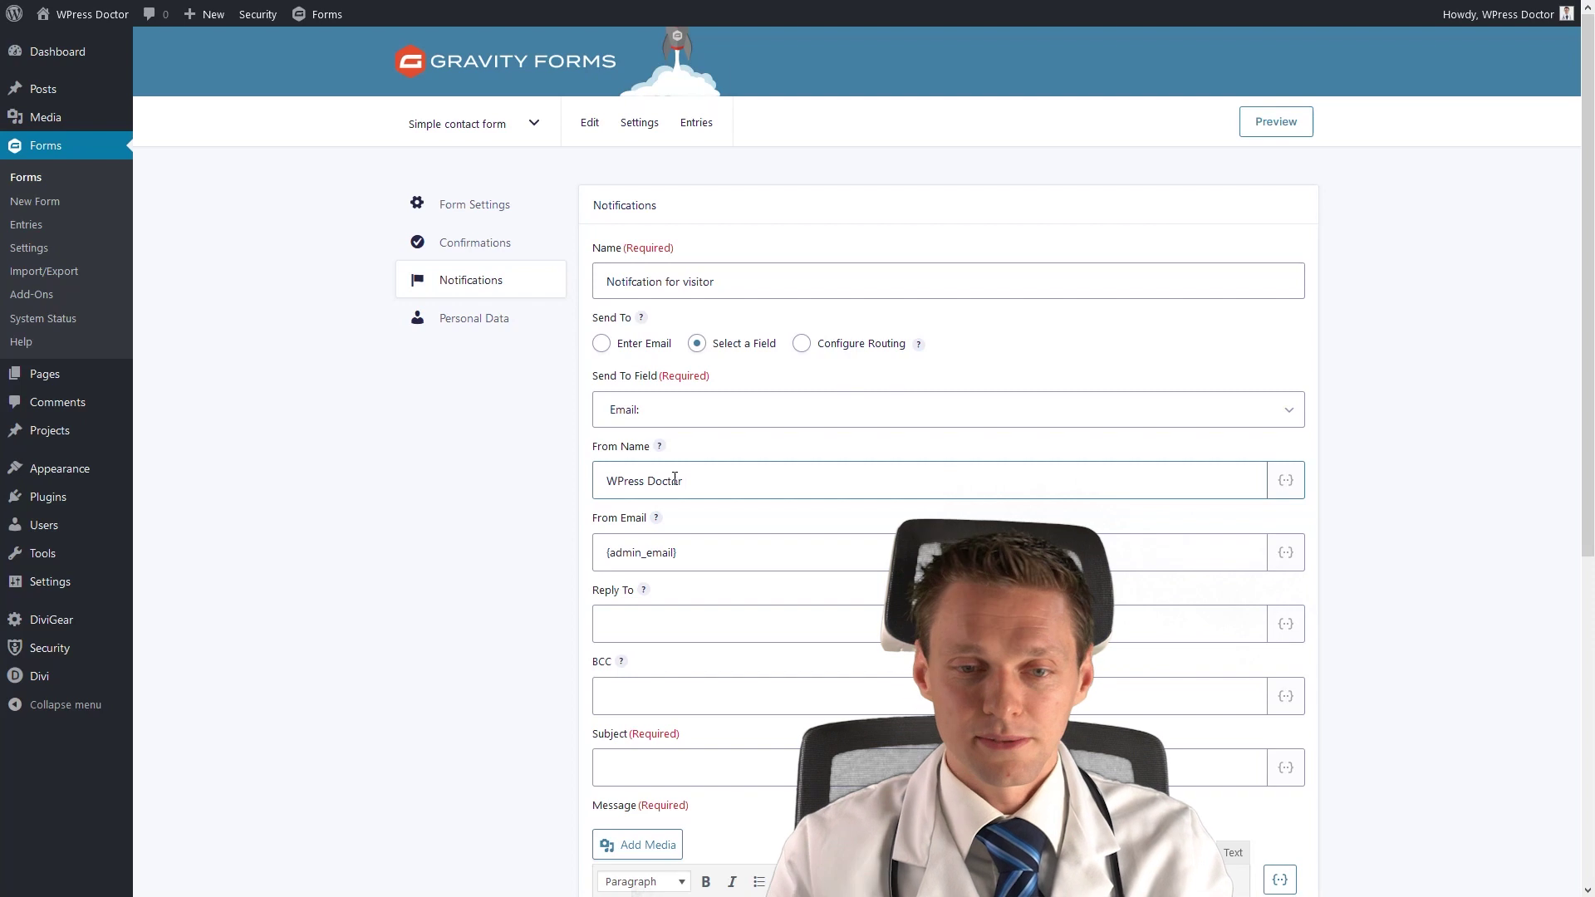
left_click(606, 483)
type("|")
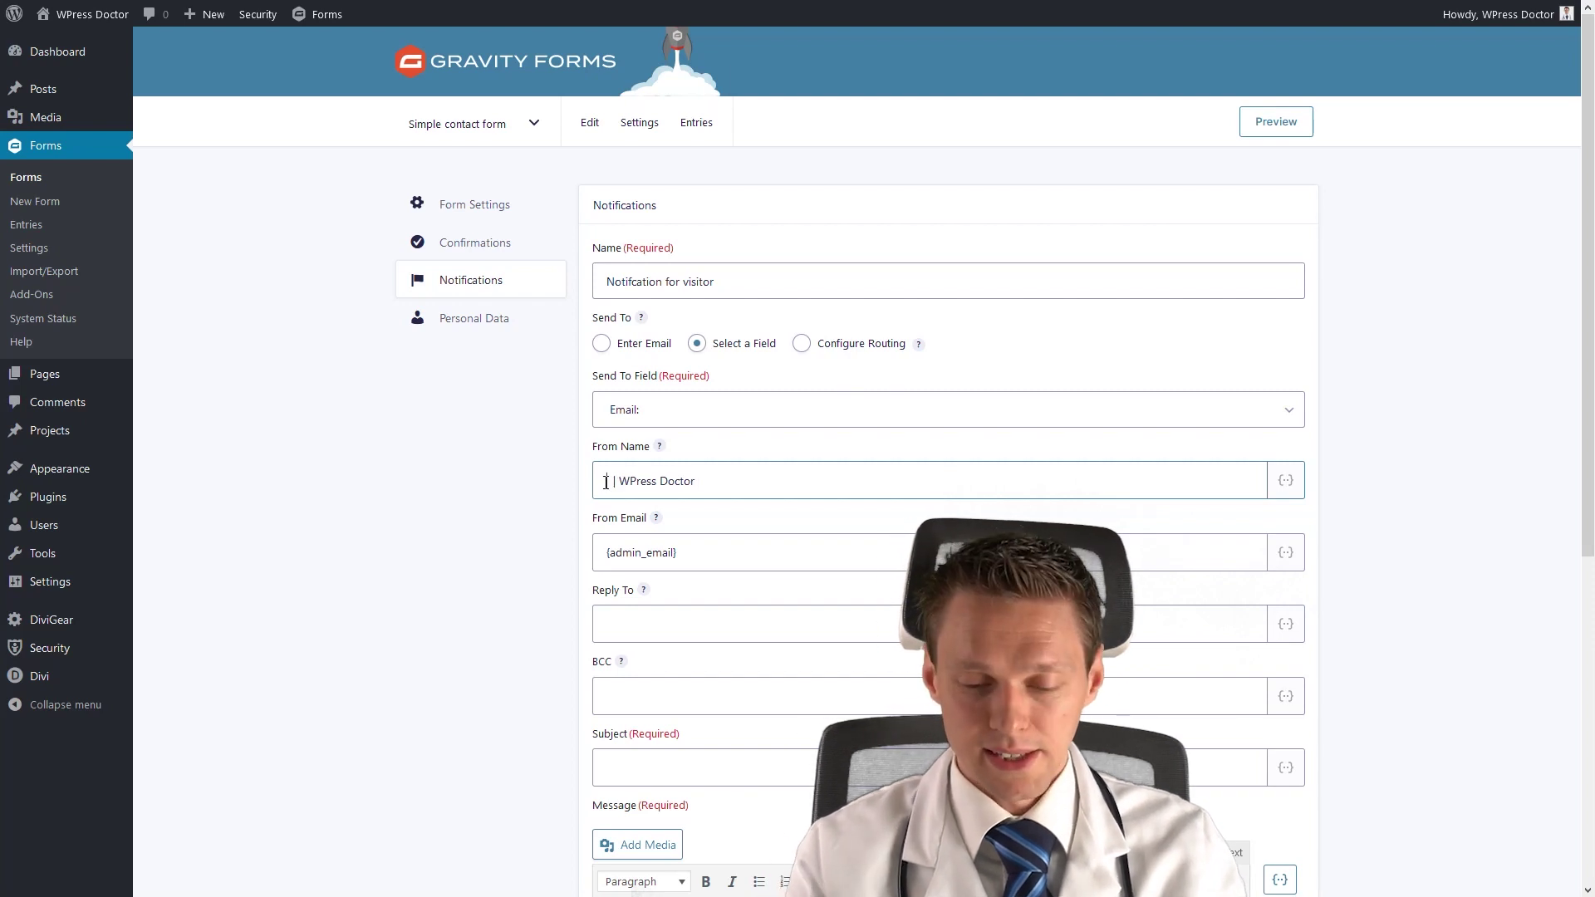
key("ctrl+a")
type("Helpodesk | WPress Doctor")
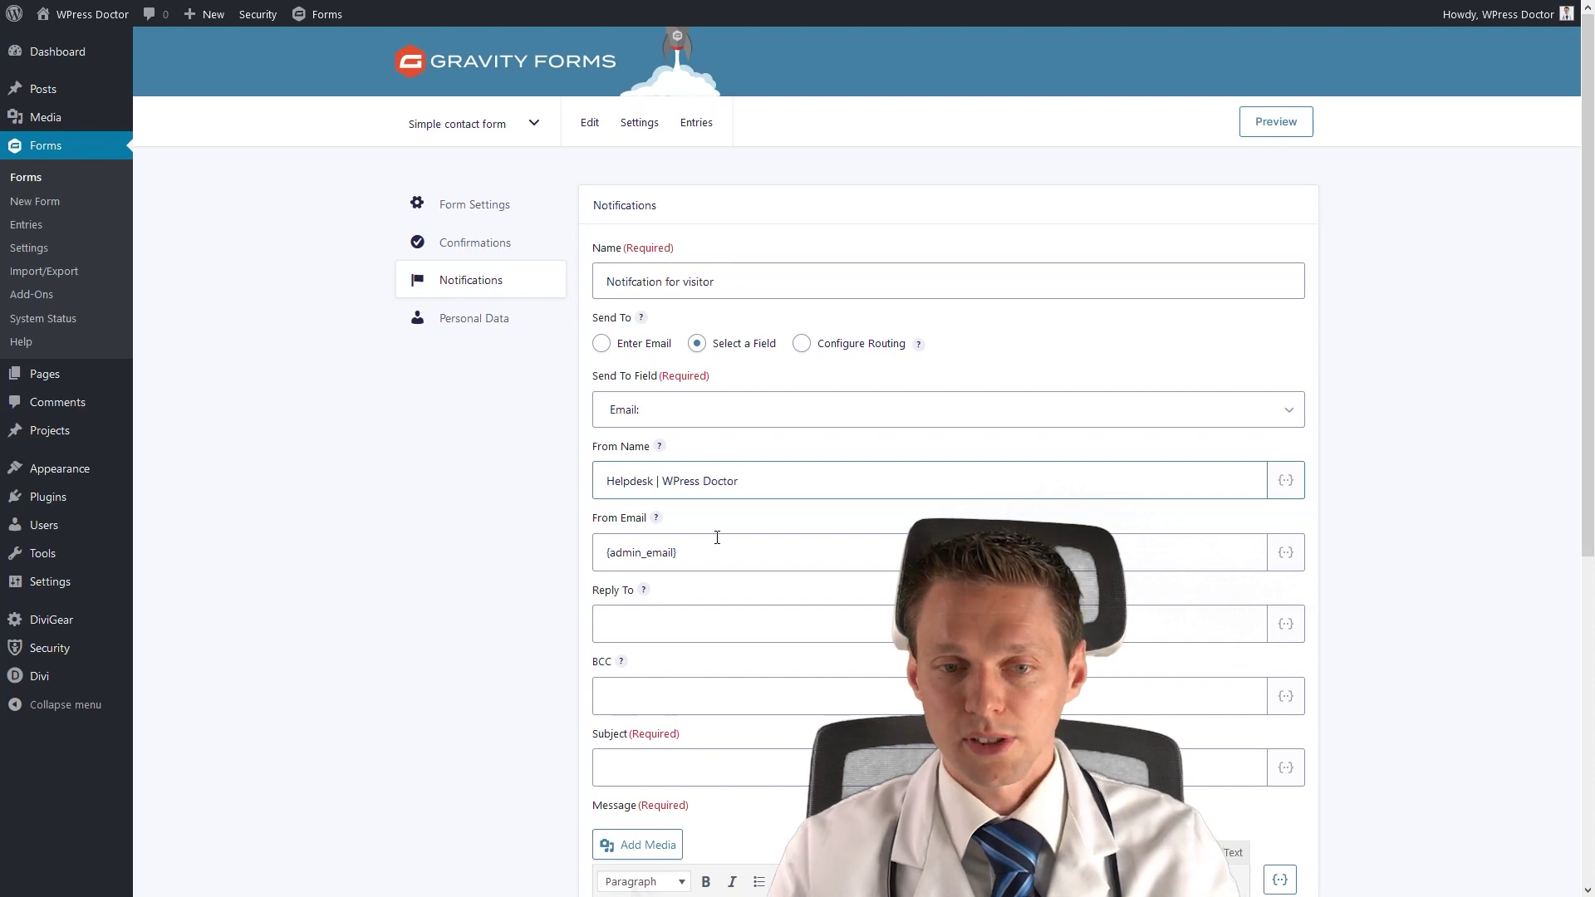
left_click_drag(662, 482, 742, 488)
left_click(747, 487)
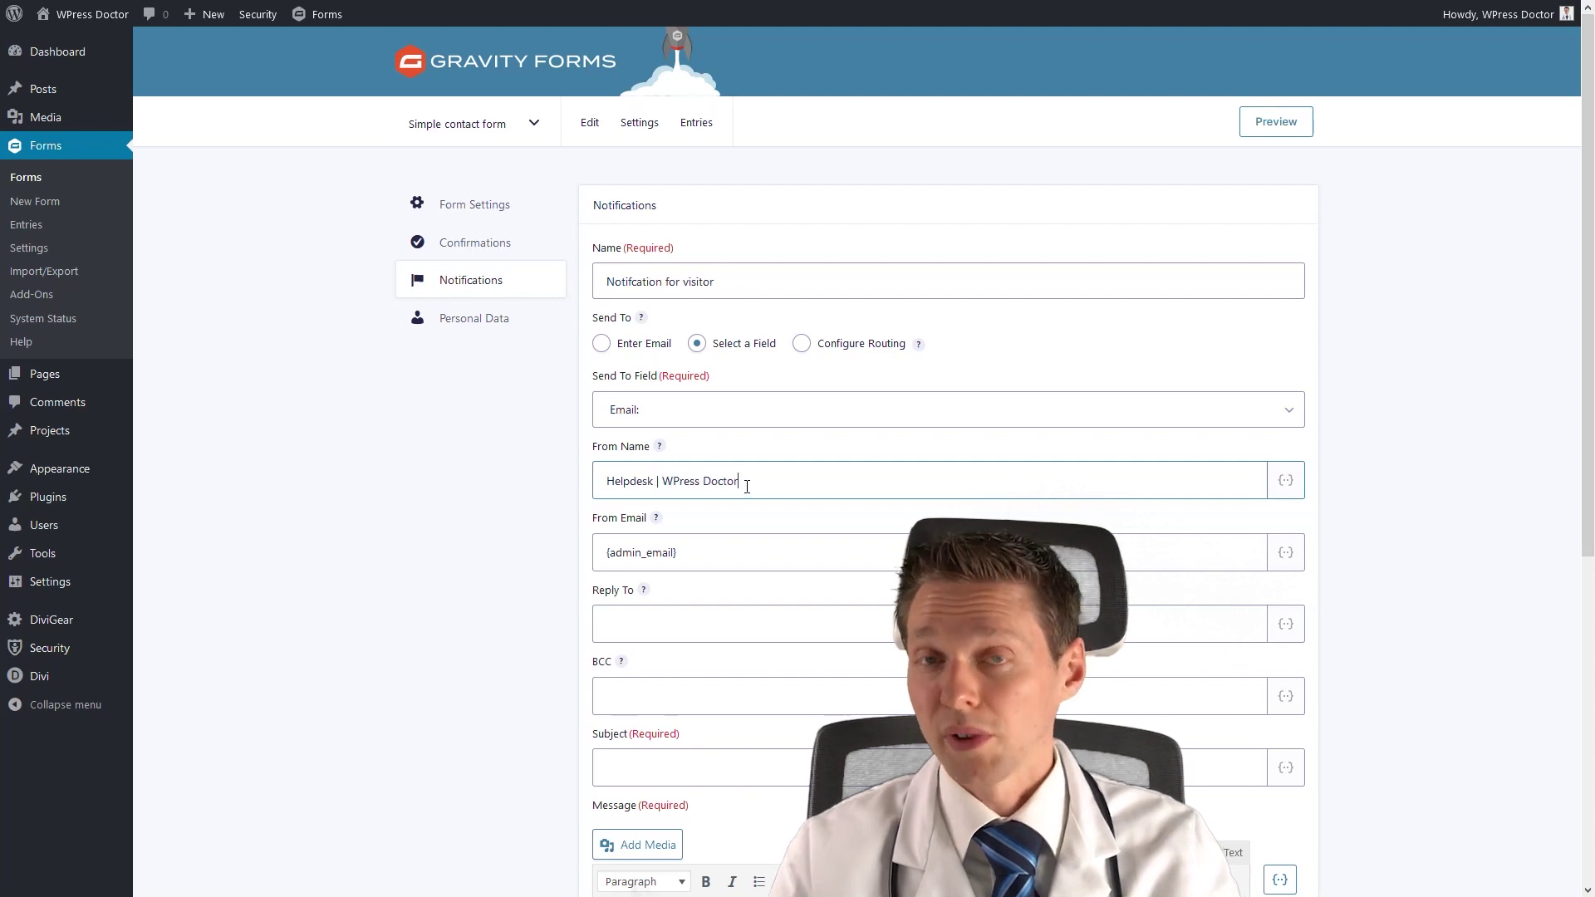
Replace {admin_email} in From Email with the company info address.
left_click(723, 554)
triple_click(731, 554)
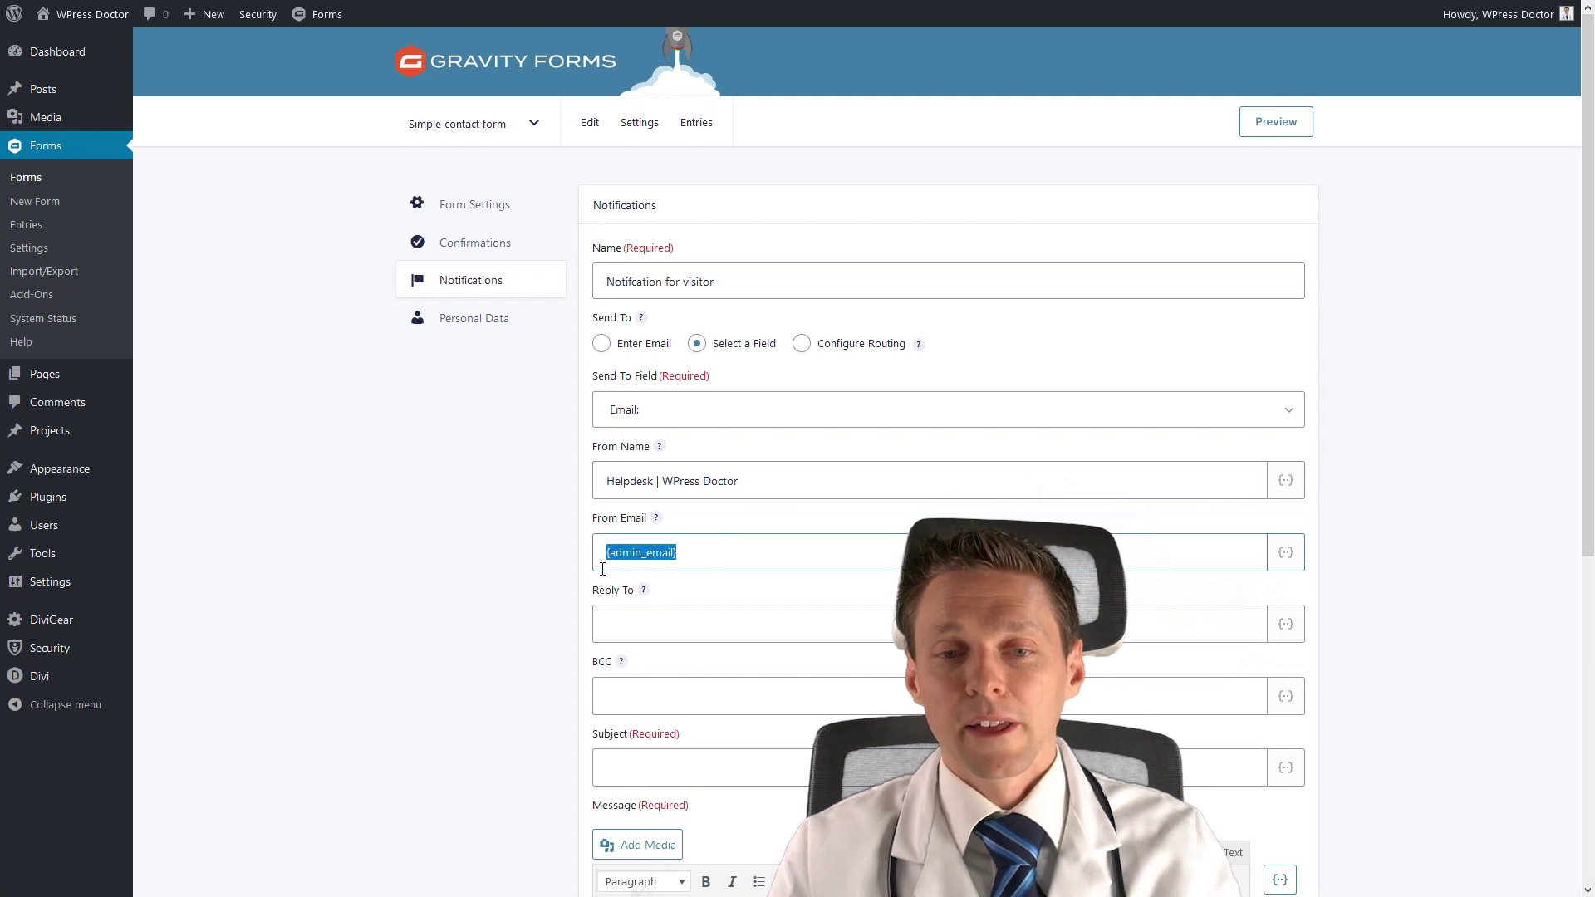
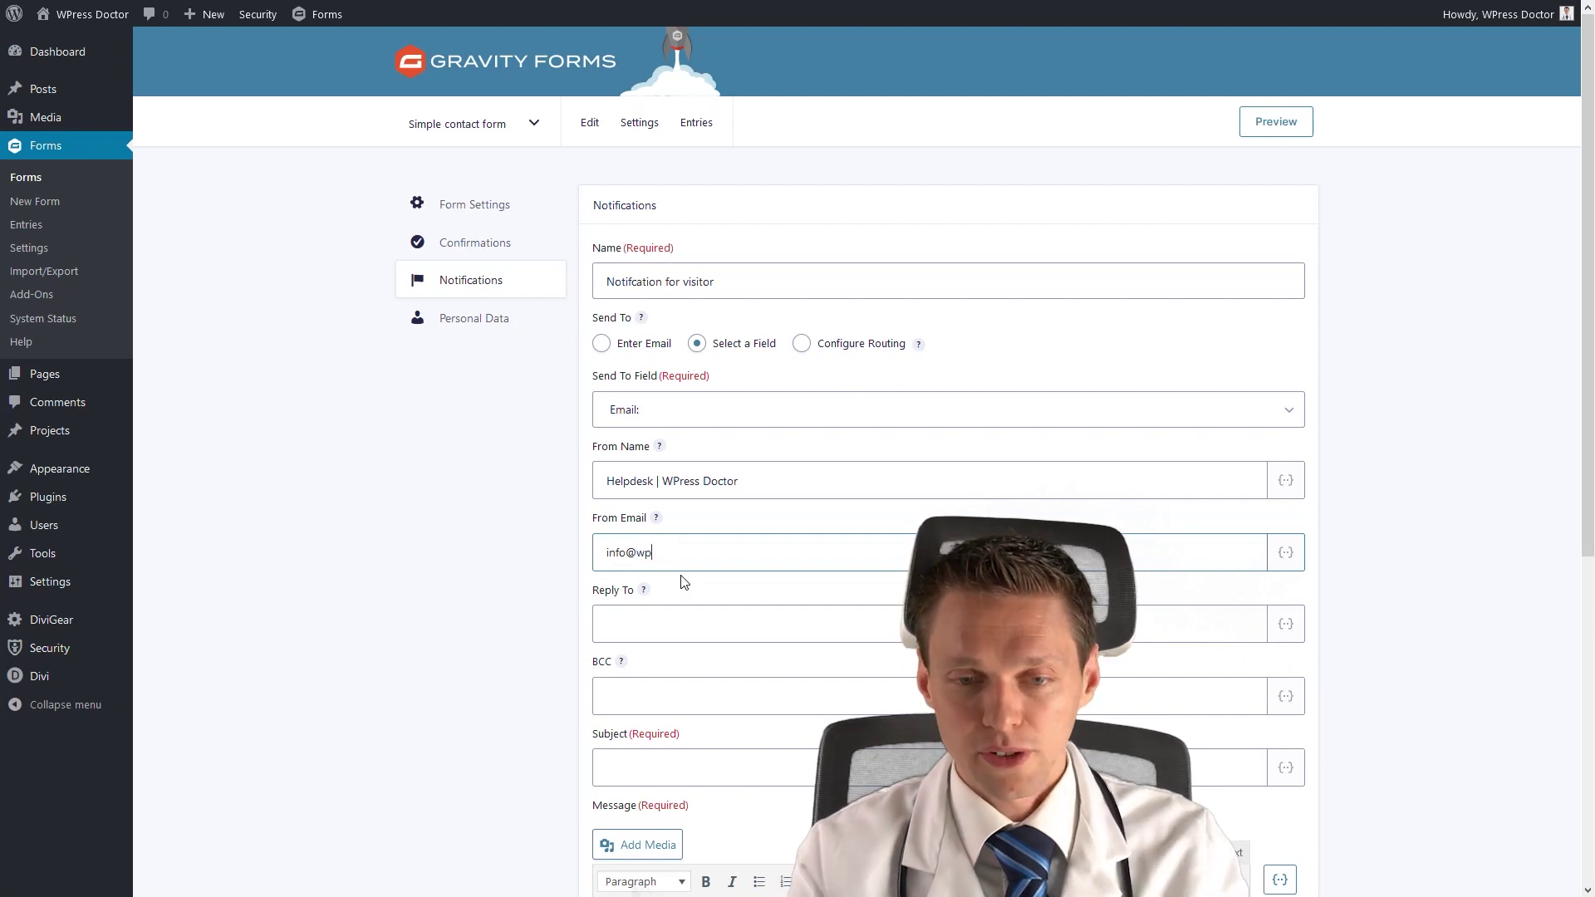
key("Tab")
key("Tab")
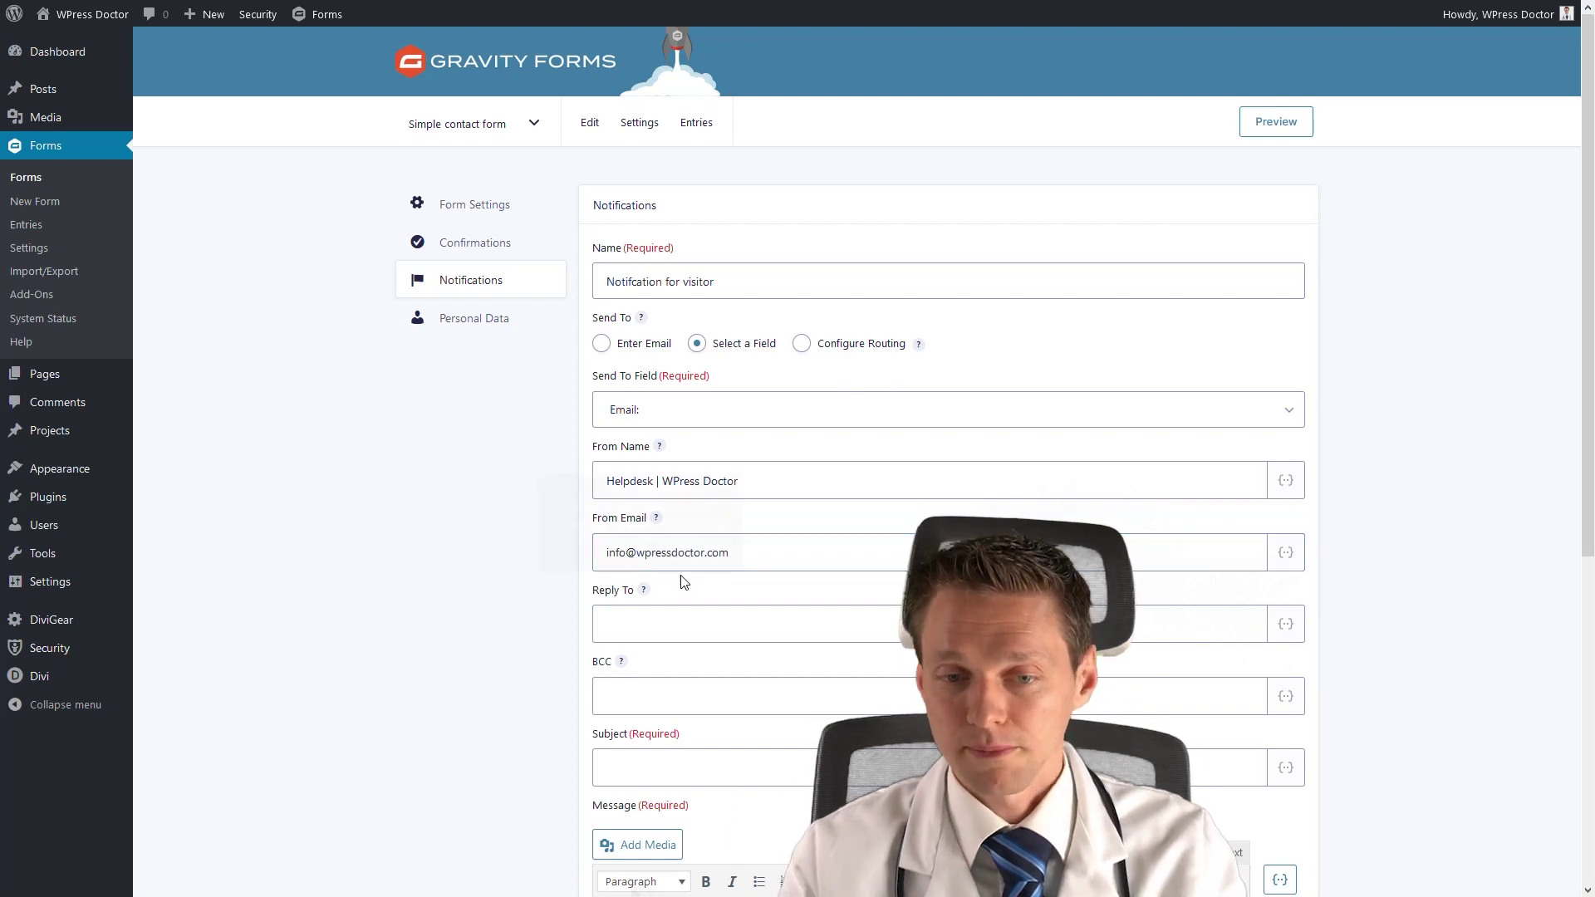
Set the notification subject to 'Thank you for your message!'.
left_click(658, 623)
scroll(685, 625, "down", 2)
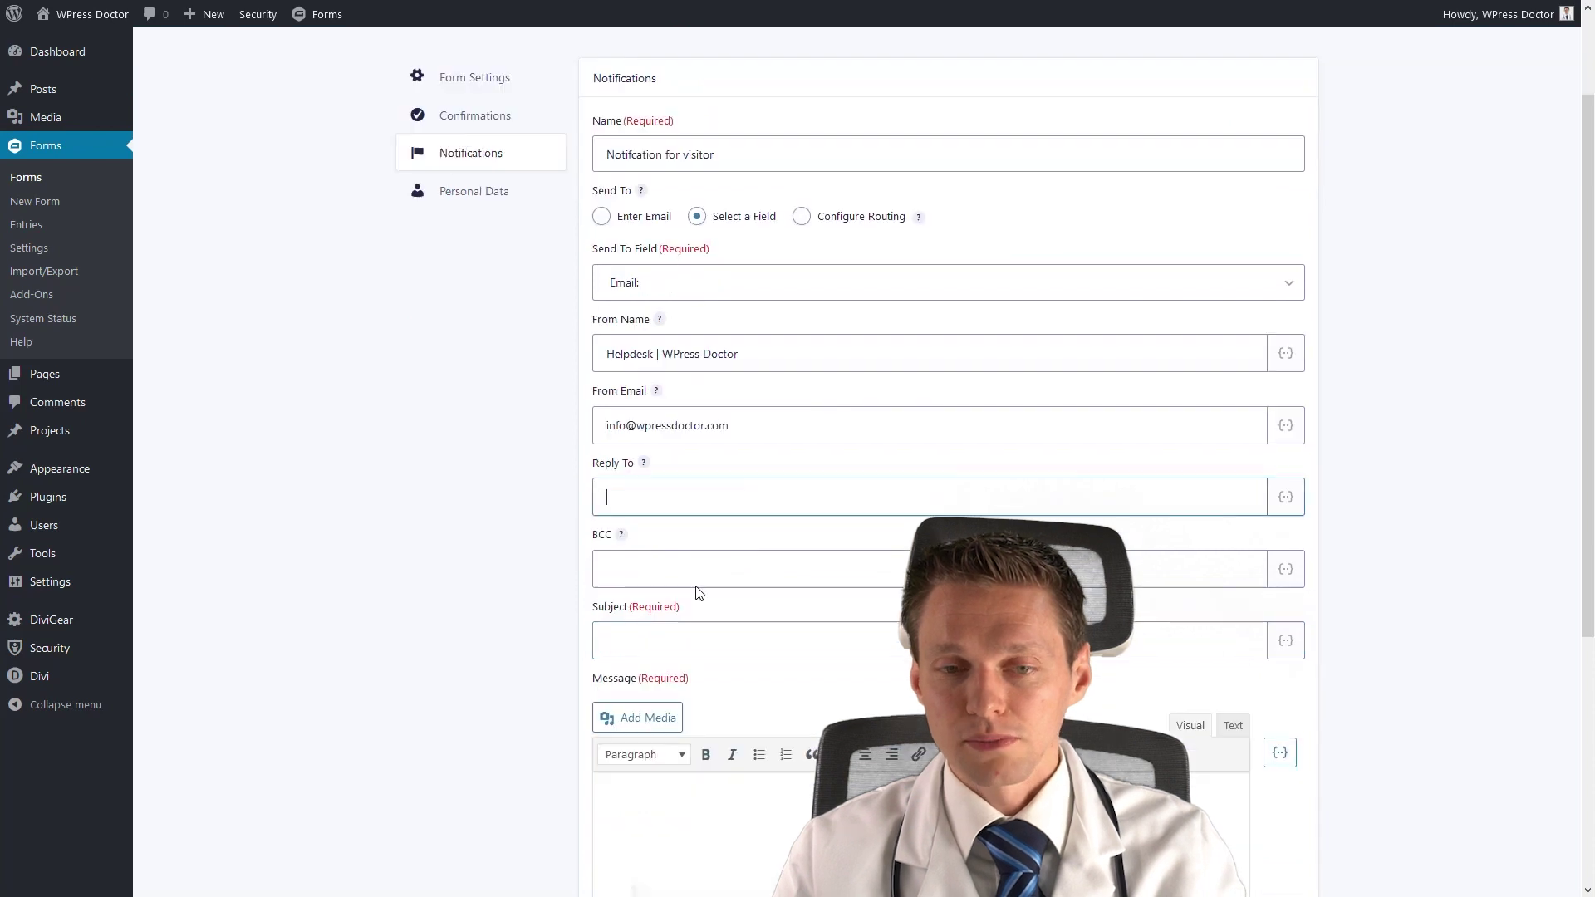
left_click(668, 574)
left_click(666, 637)
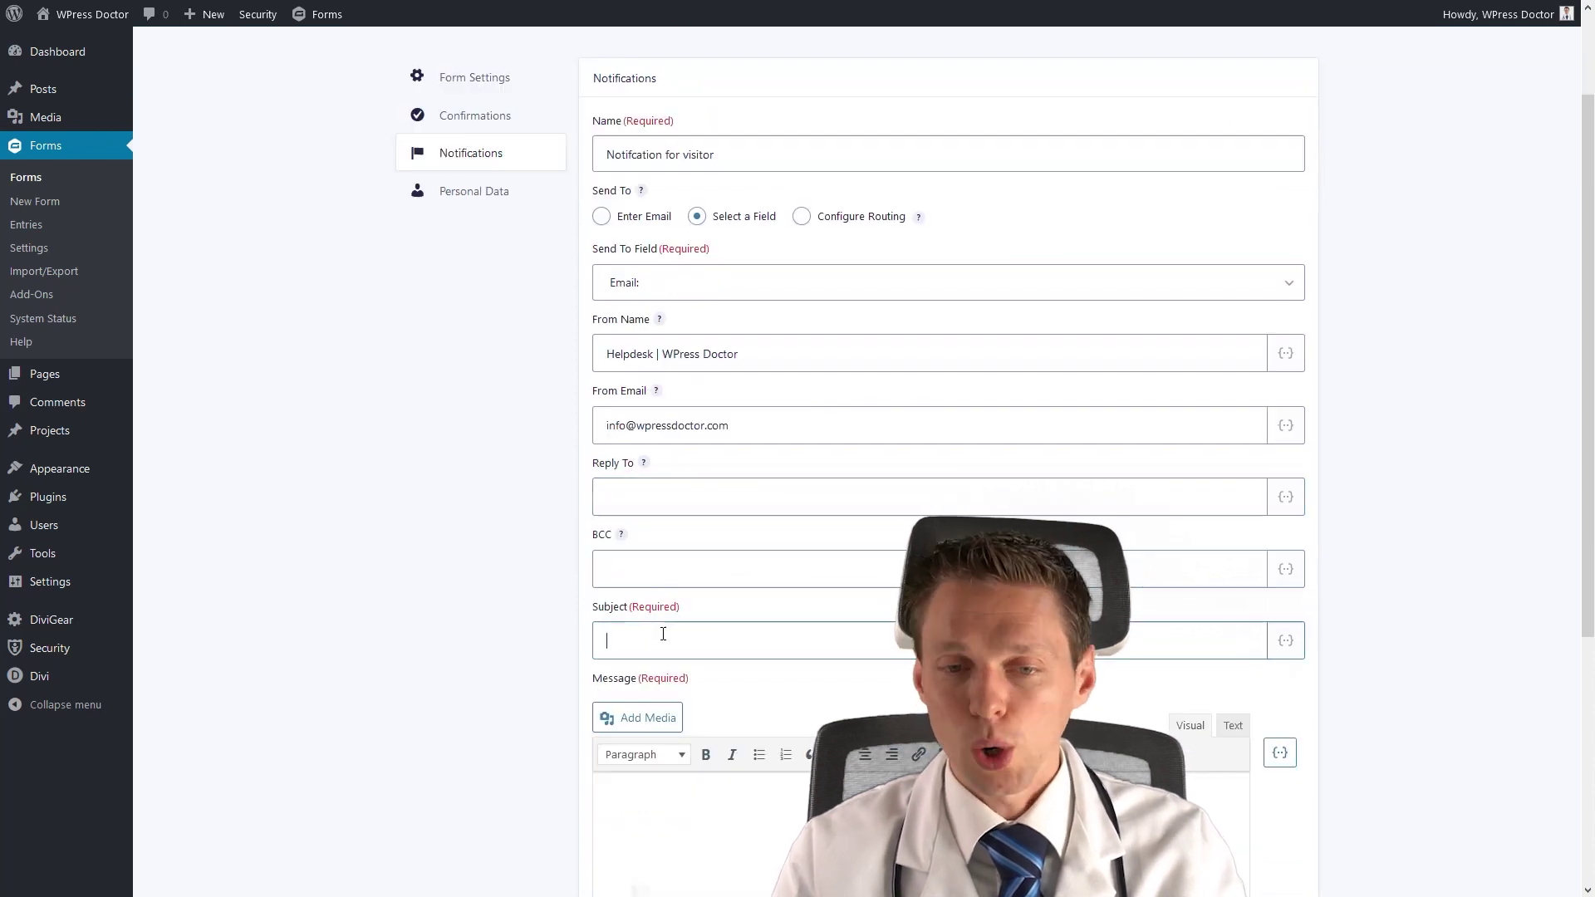
scroll(735, 625, "down", 2)
type("Thank you for your message")
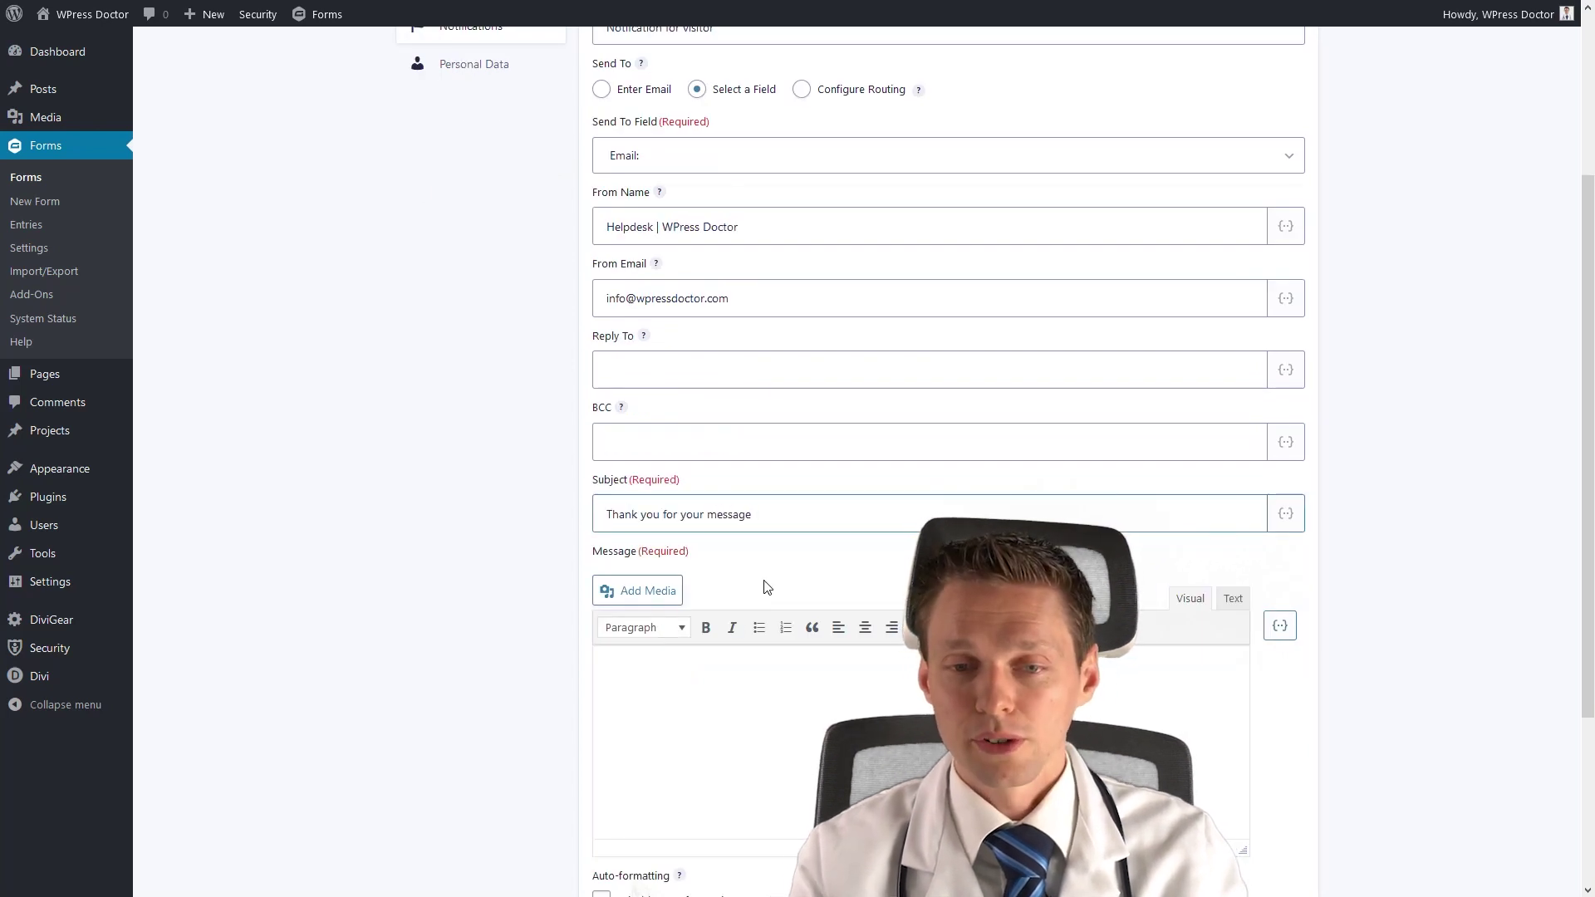
type("!")
Write the message: 'Hi' plus the Name merge tag, a thank-you line, and 'Have a awesome day!'.
left_click(742, 686)
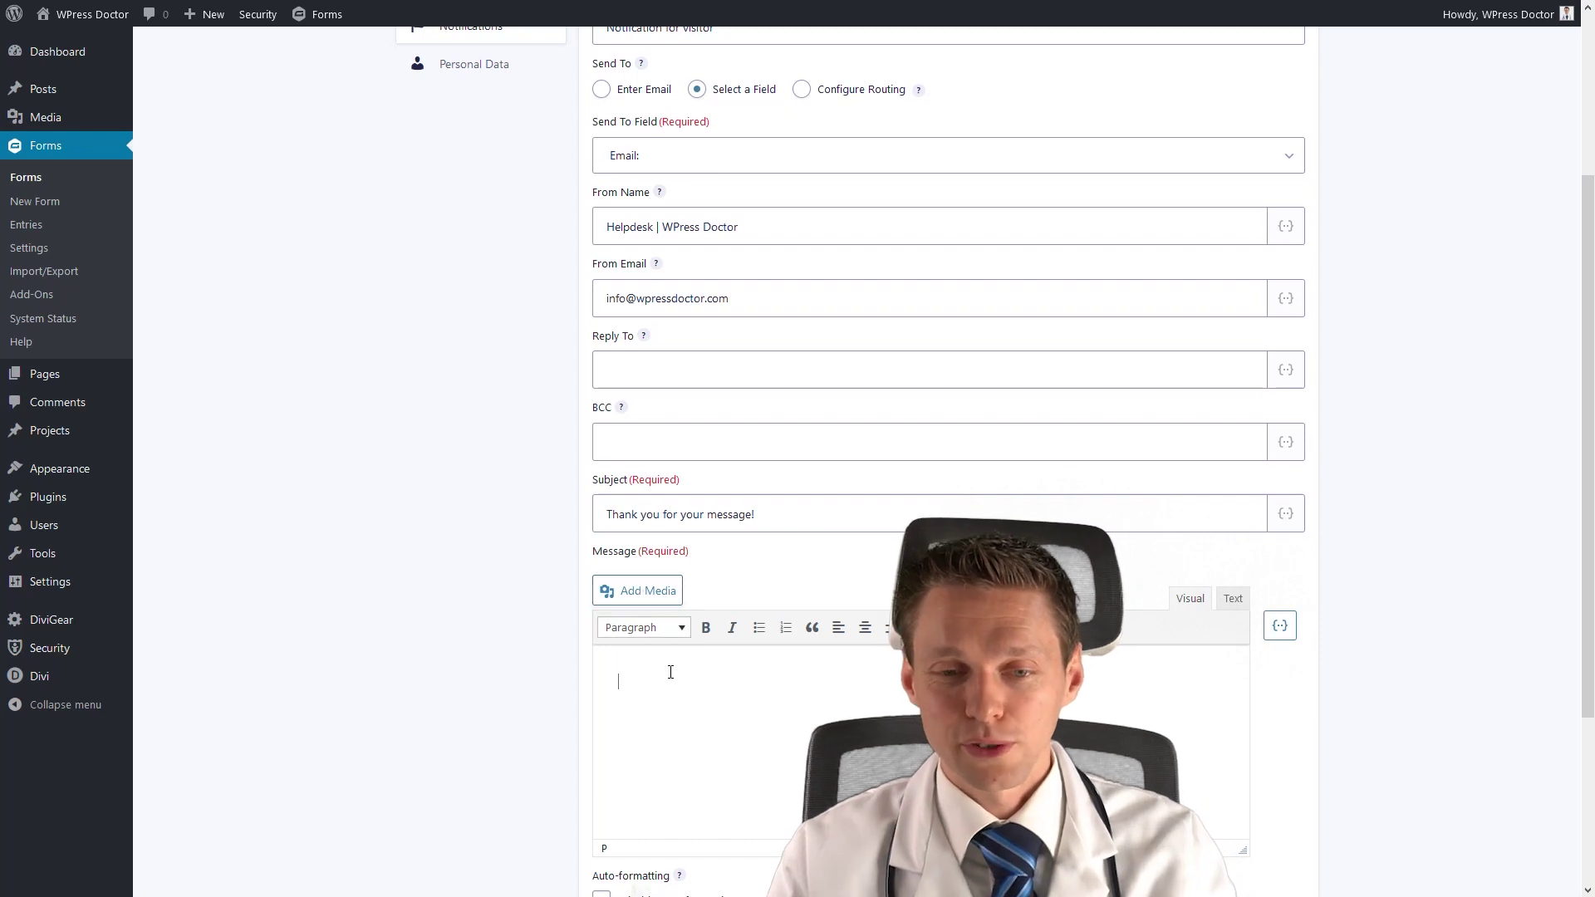
type("Hi")
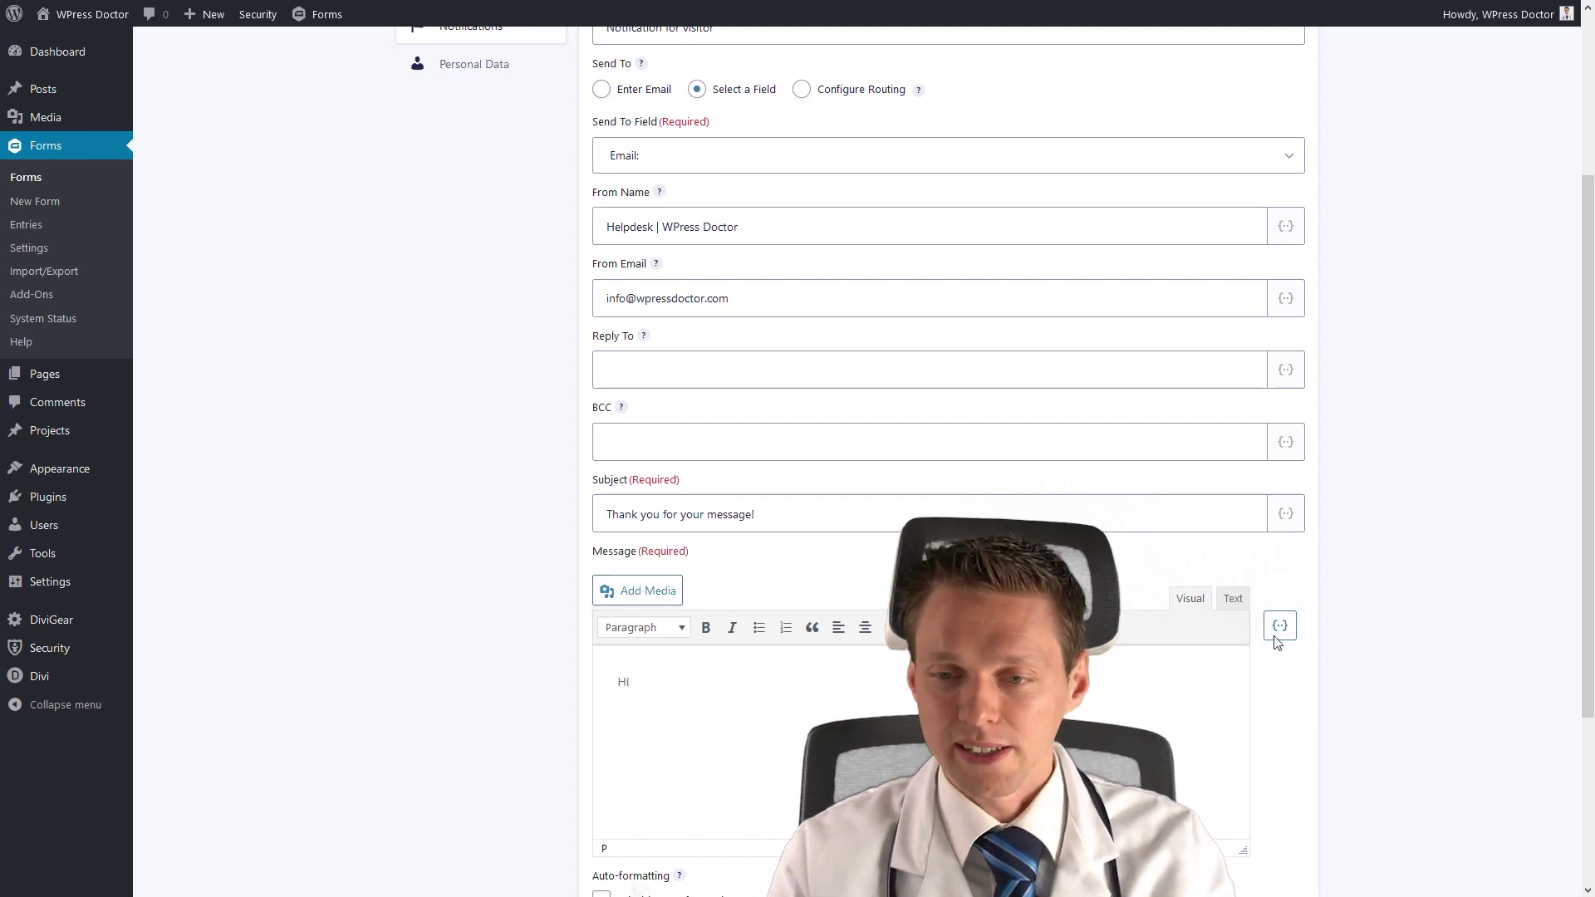
left_click(1279, 627)
left_click(1193, 741)
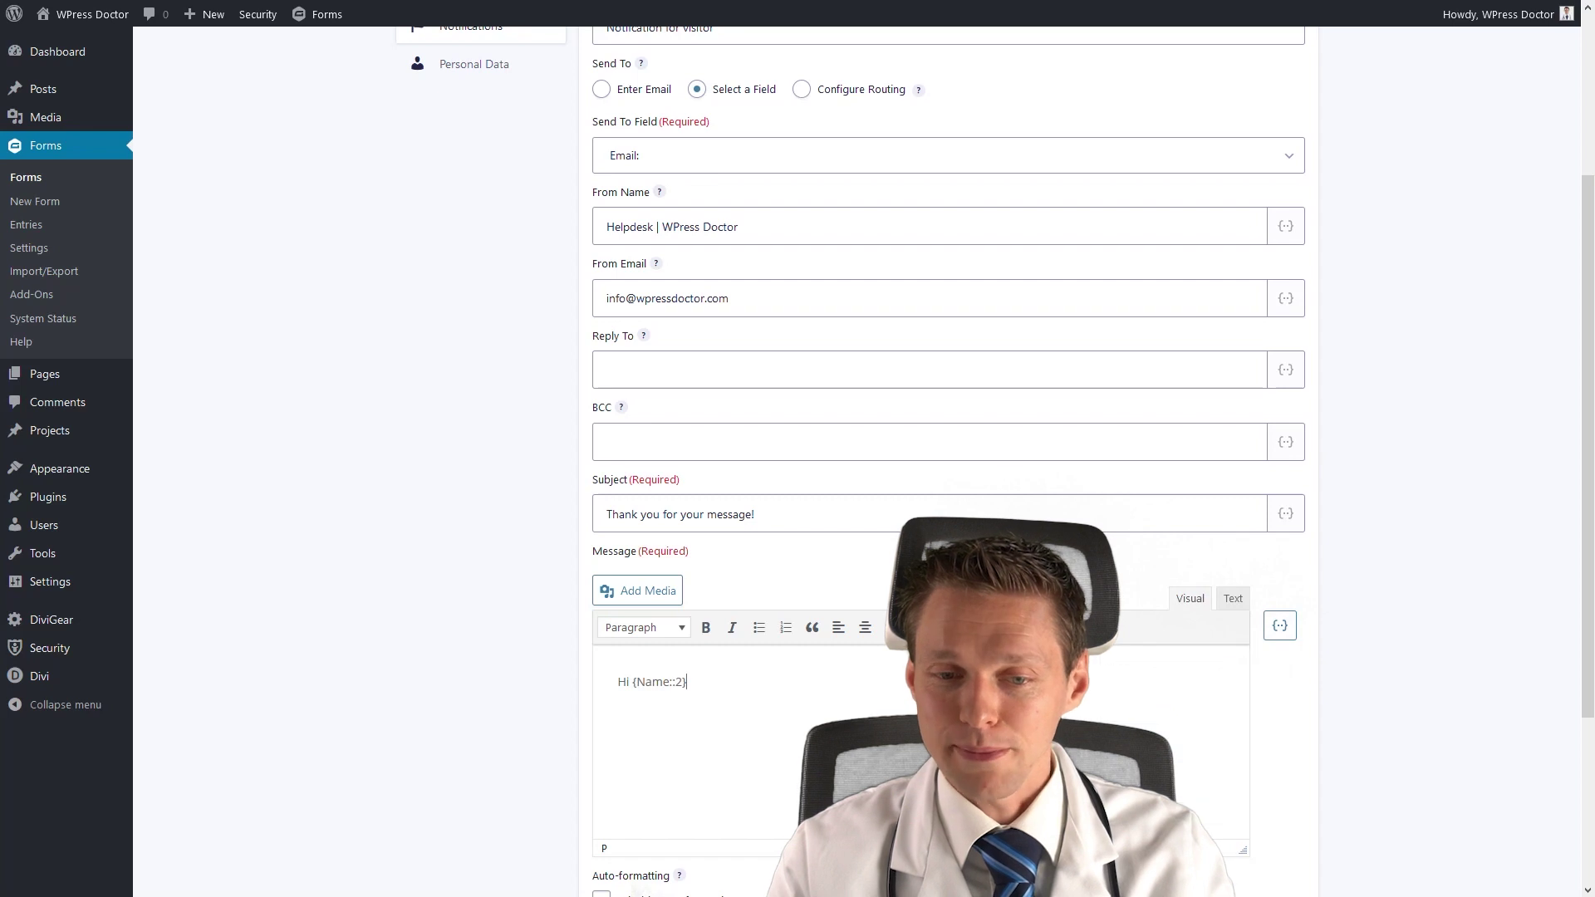
type(",")
key("Return")
type("Thank you very much for contacting us.")
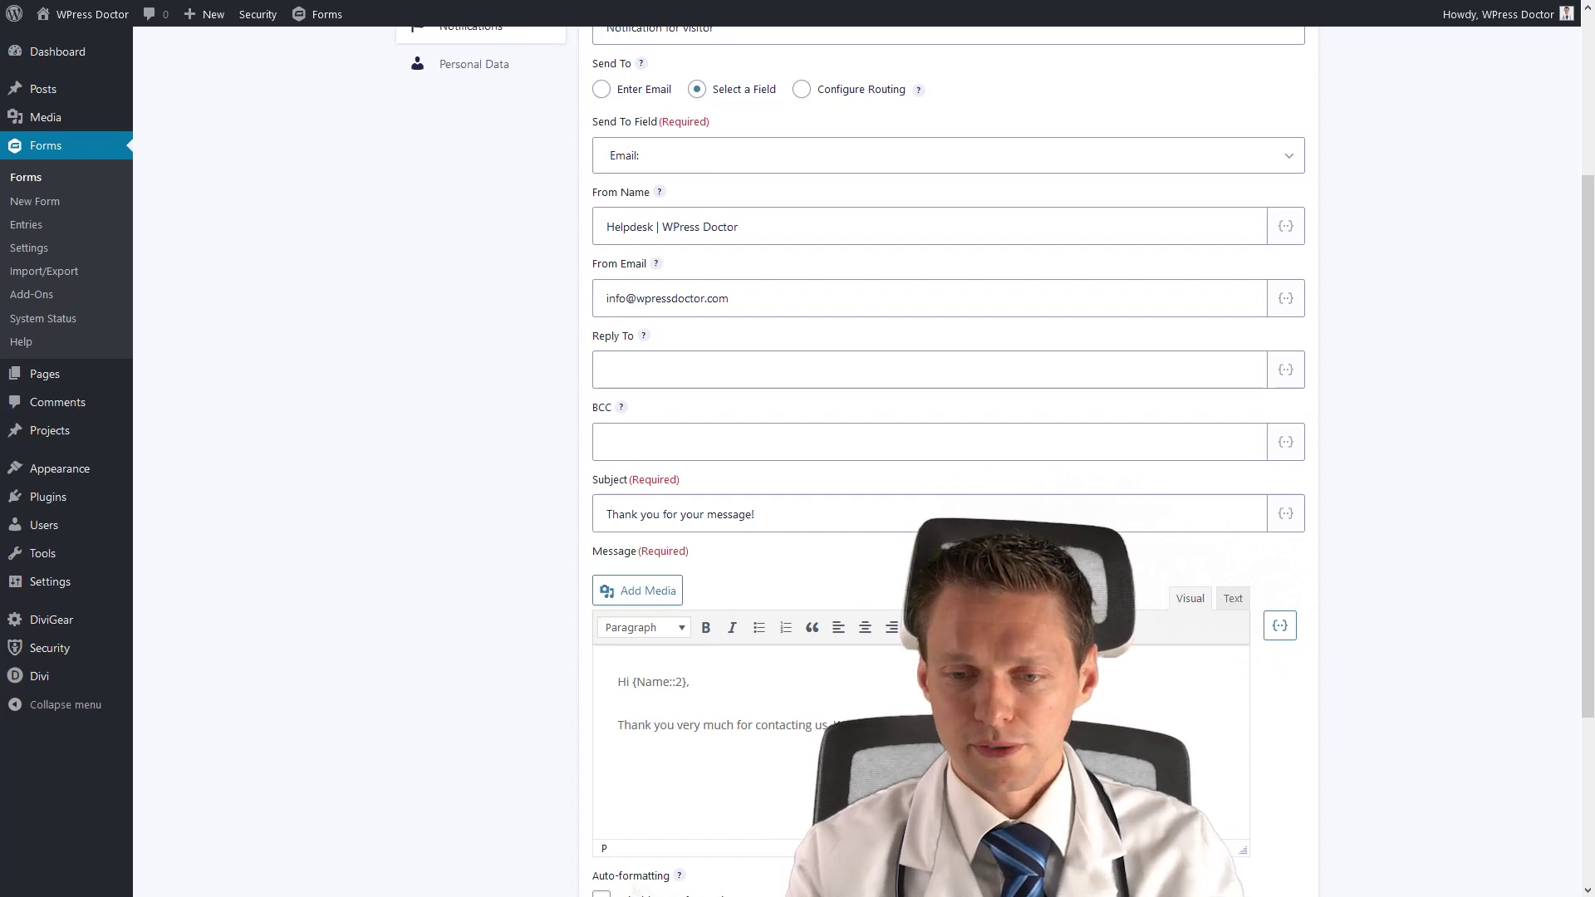
key("Return")
type("Have")
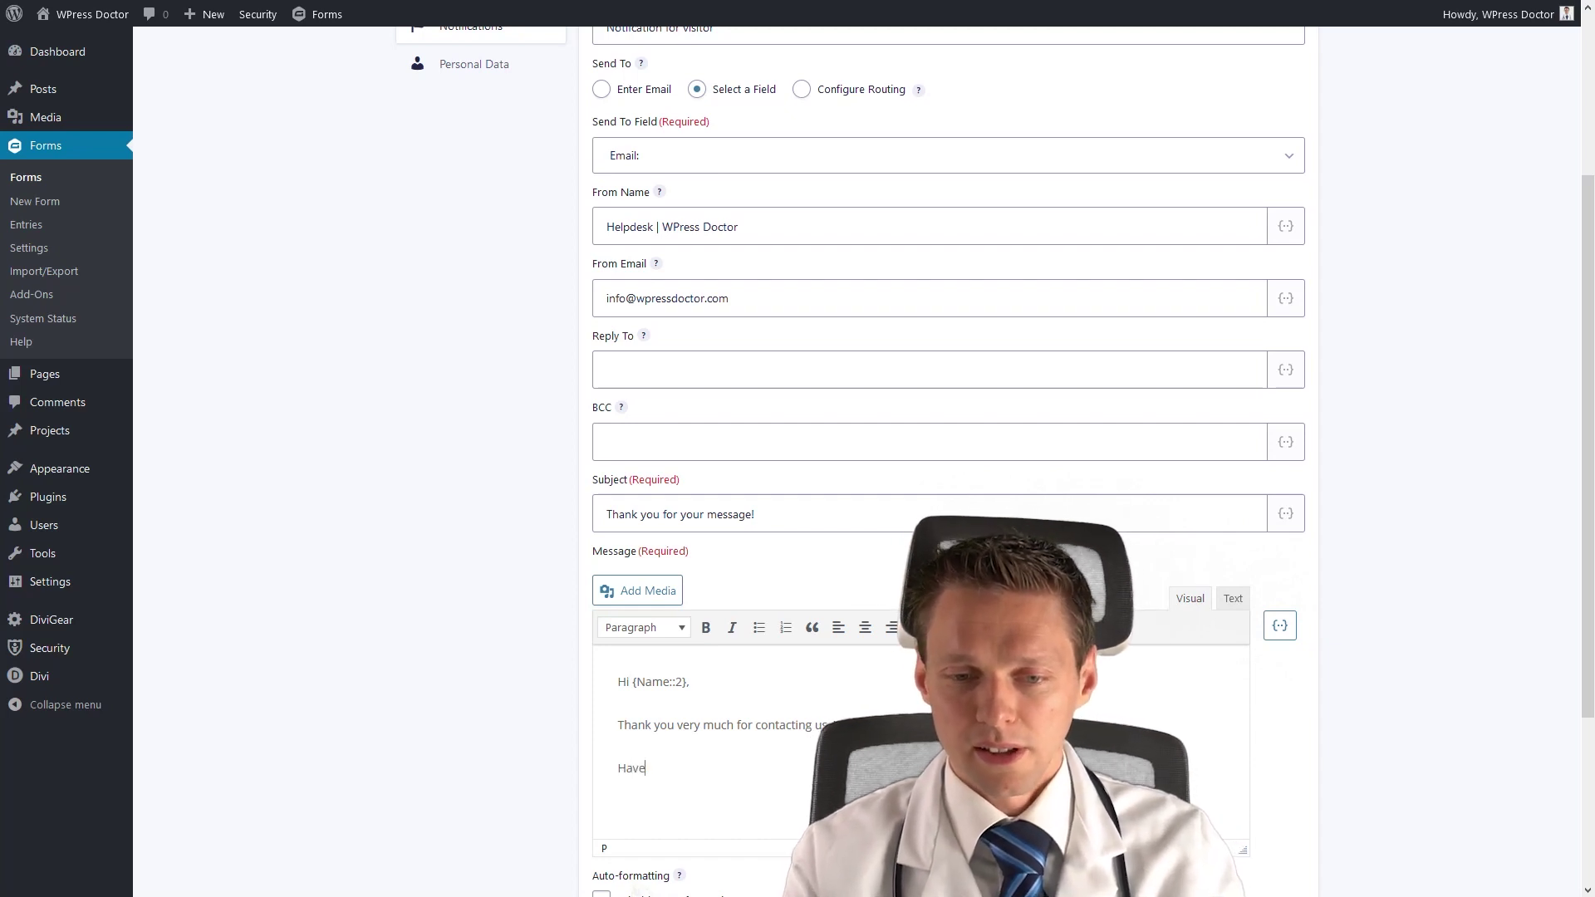
type(" a awesome day!")
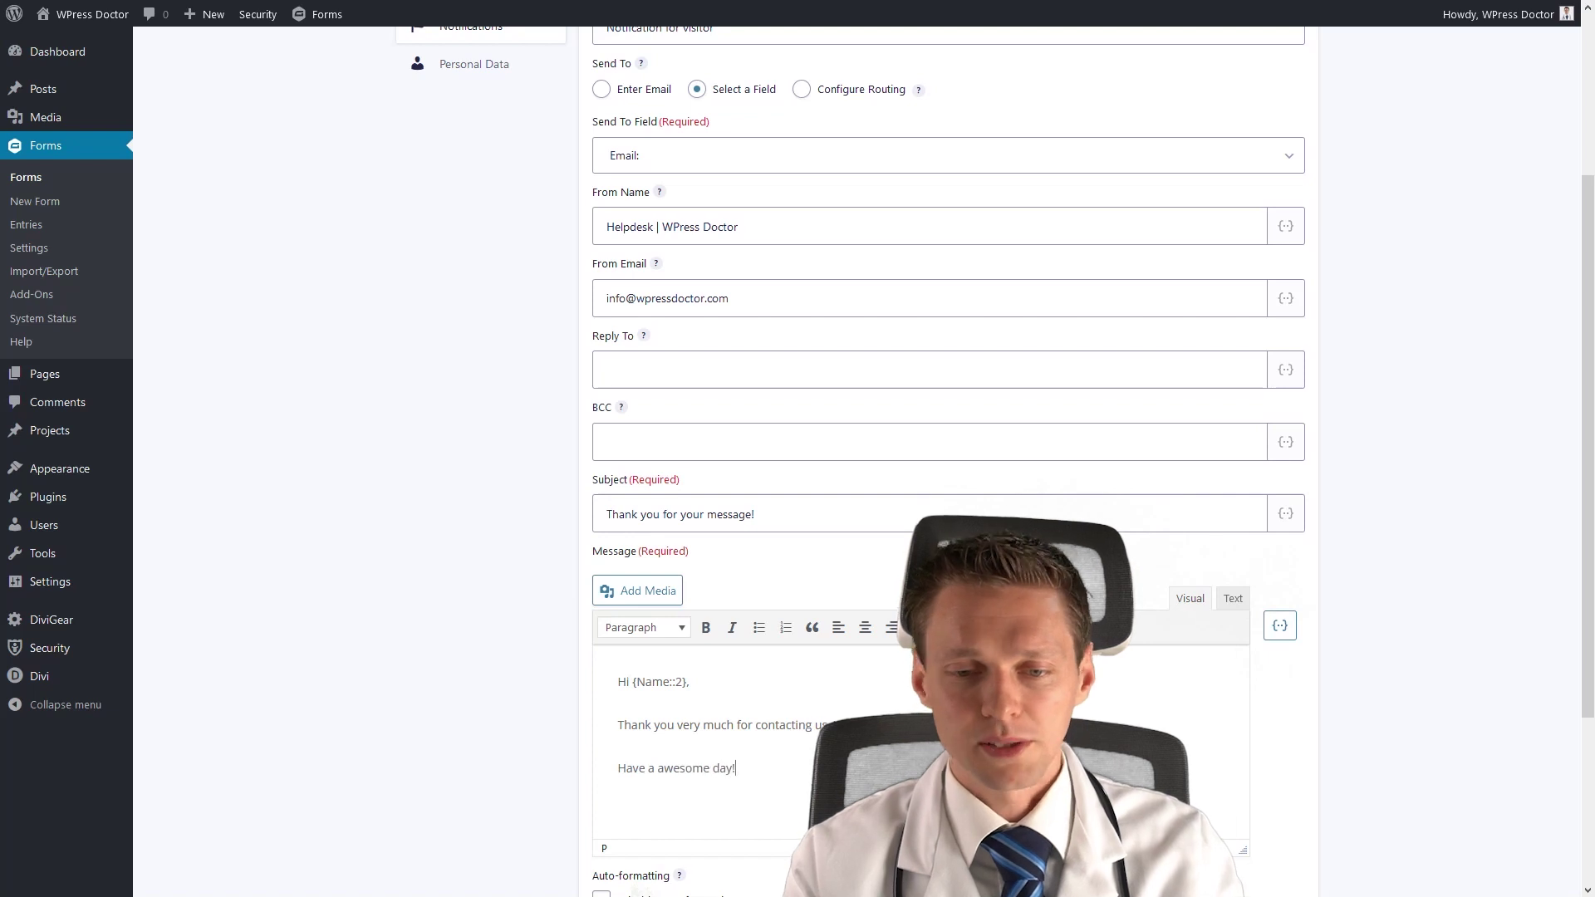
key("Return")
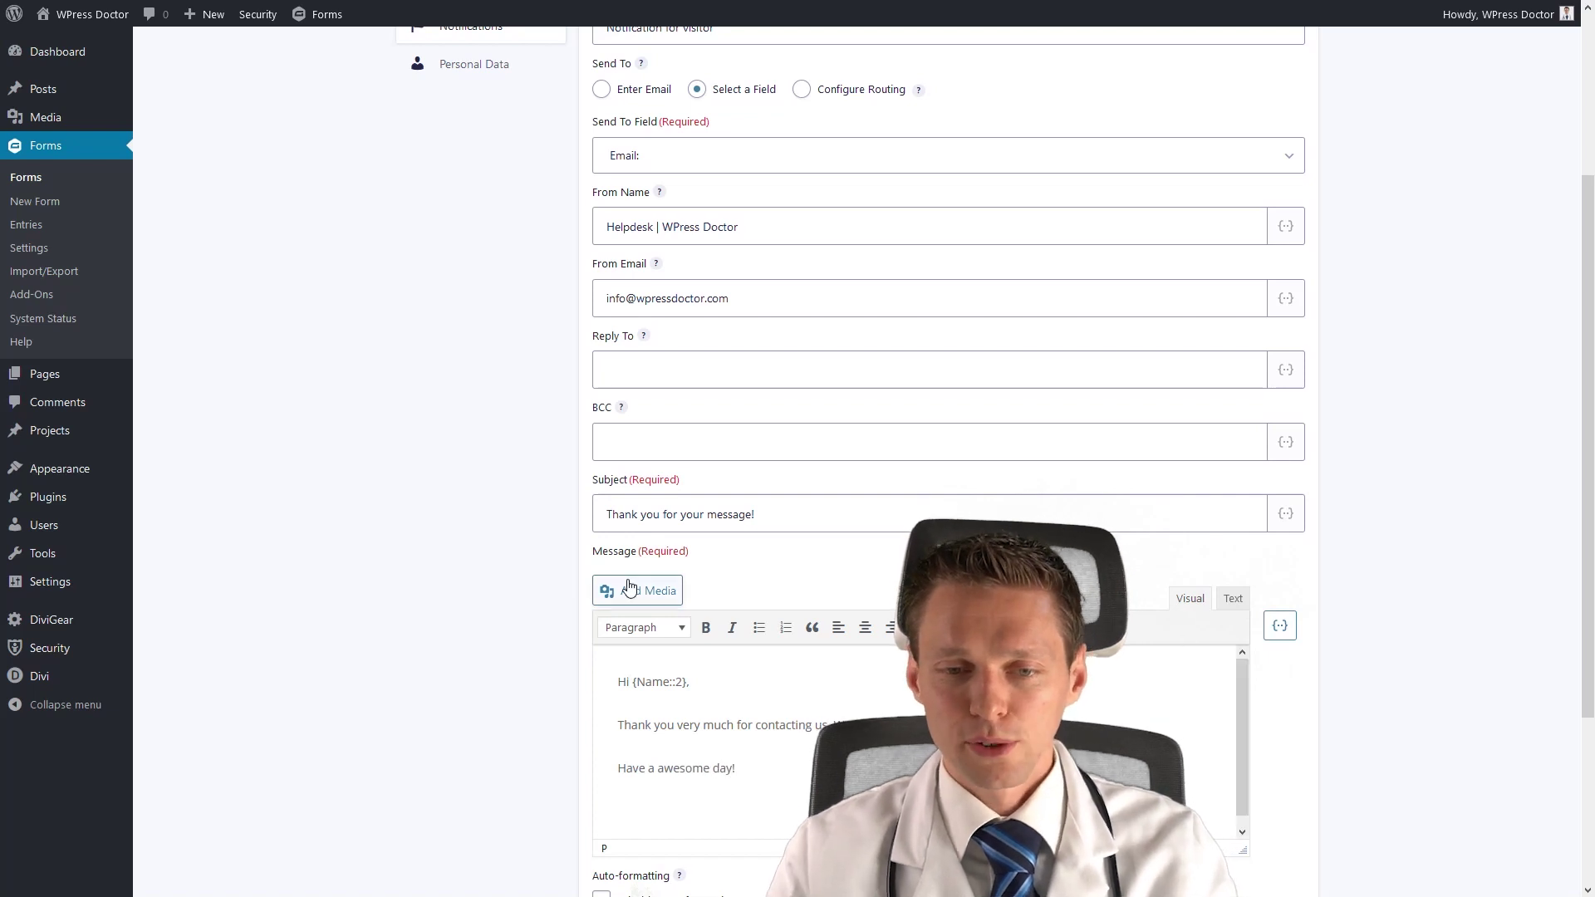
Insert the WPress Doctor logo from the Media Library into the message.
left_click(637, 591)
left_click(1234, 135)
type("logo")
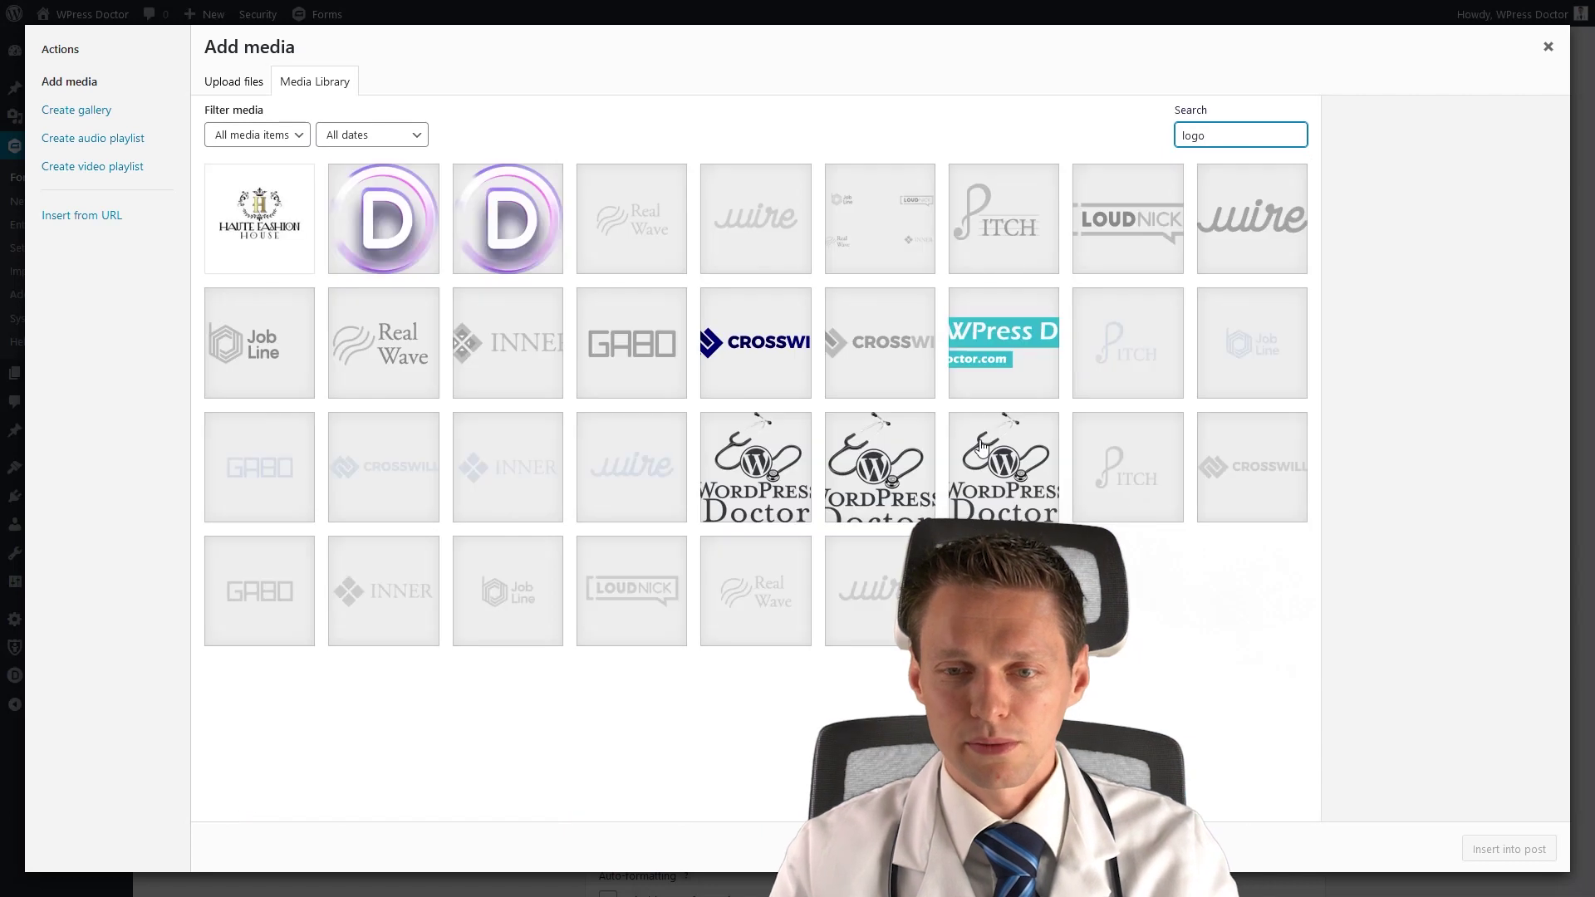
left_click(1002, 353)
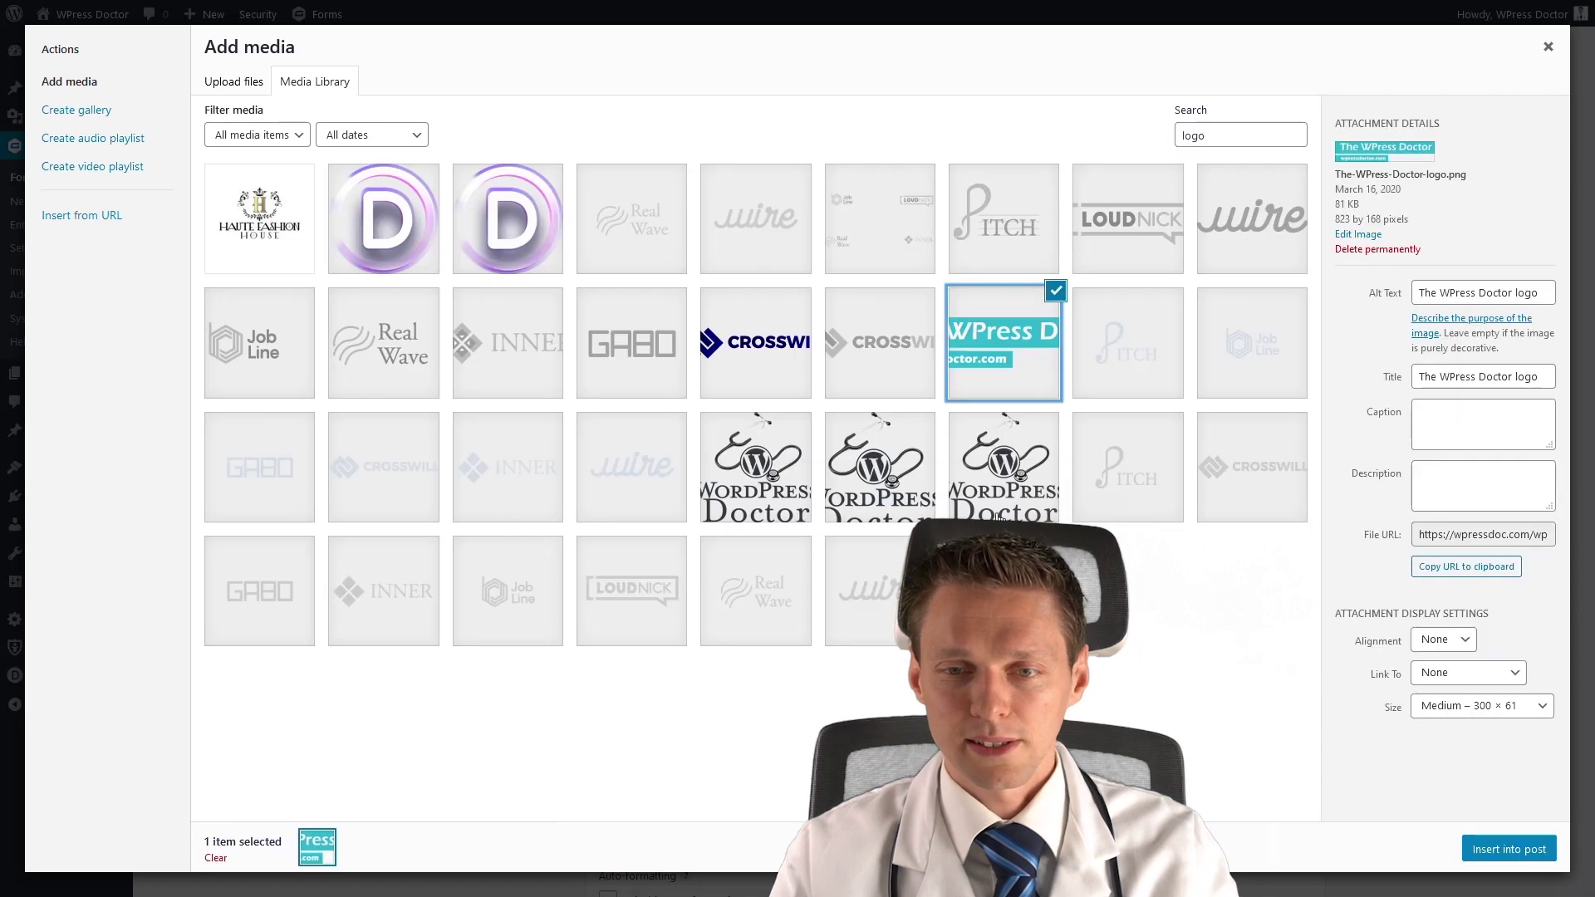
left_click(1529, 848)
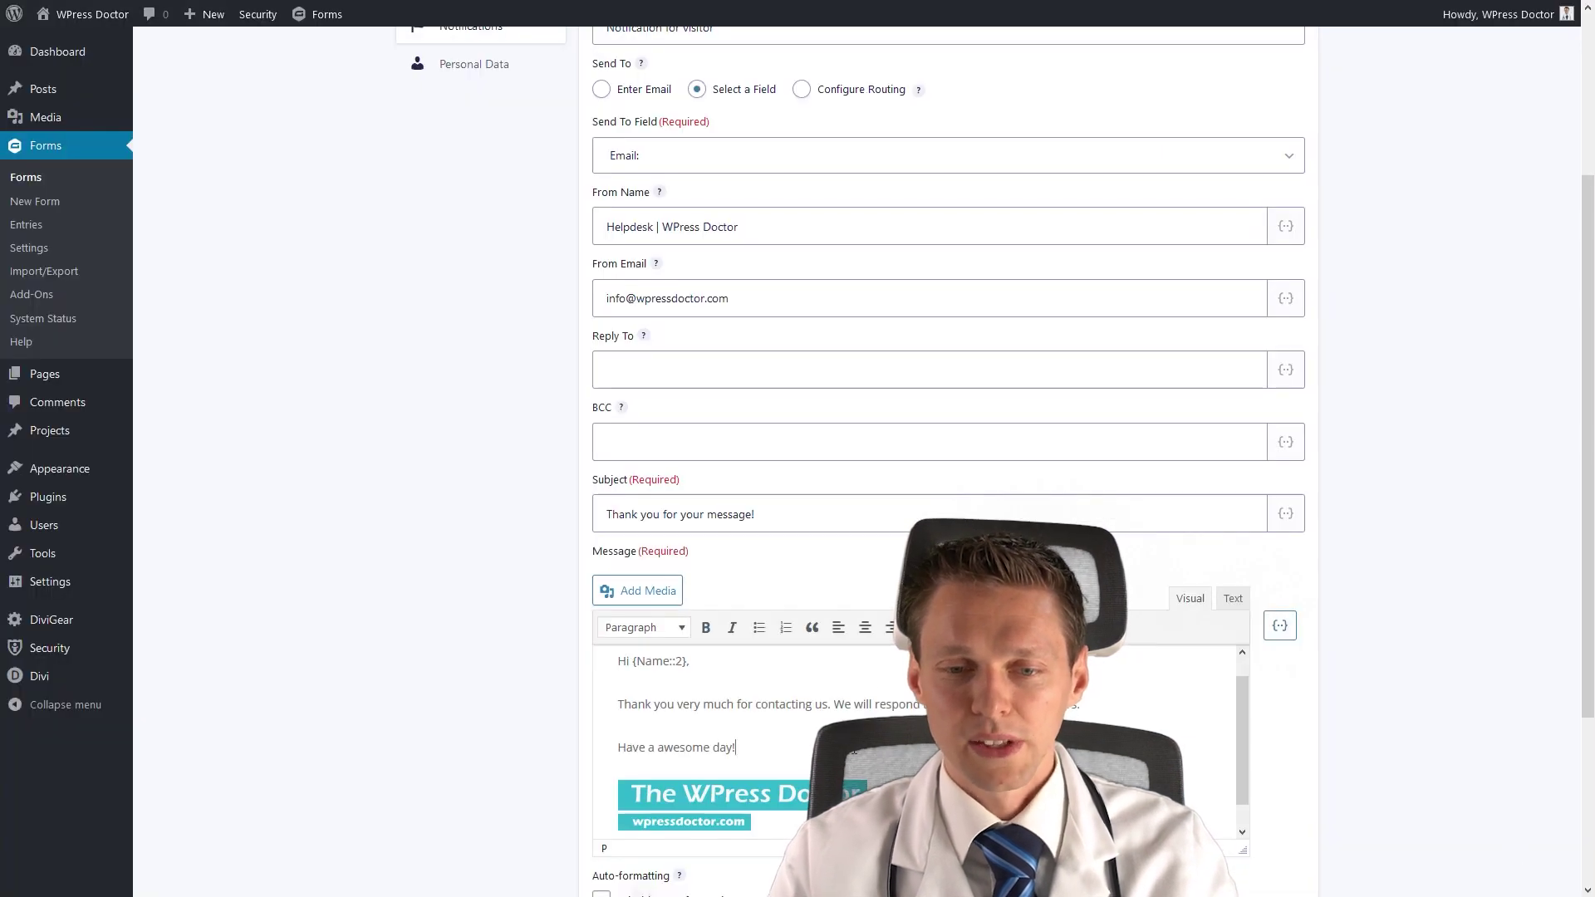
Add the sign-off line 'greetings from the WPress Doctor.' above the logo.
key("Return")
type("greetings for")
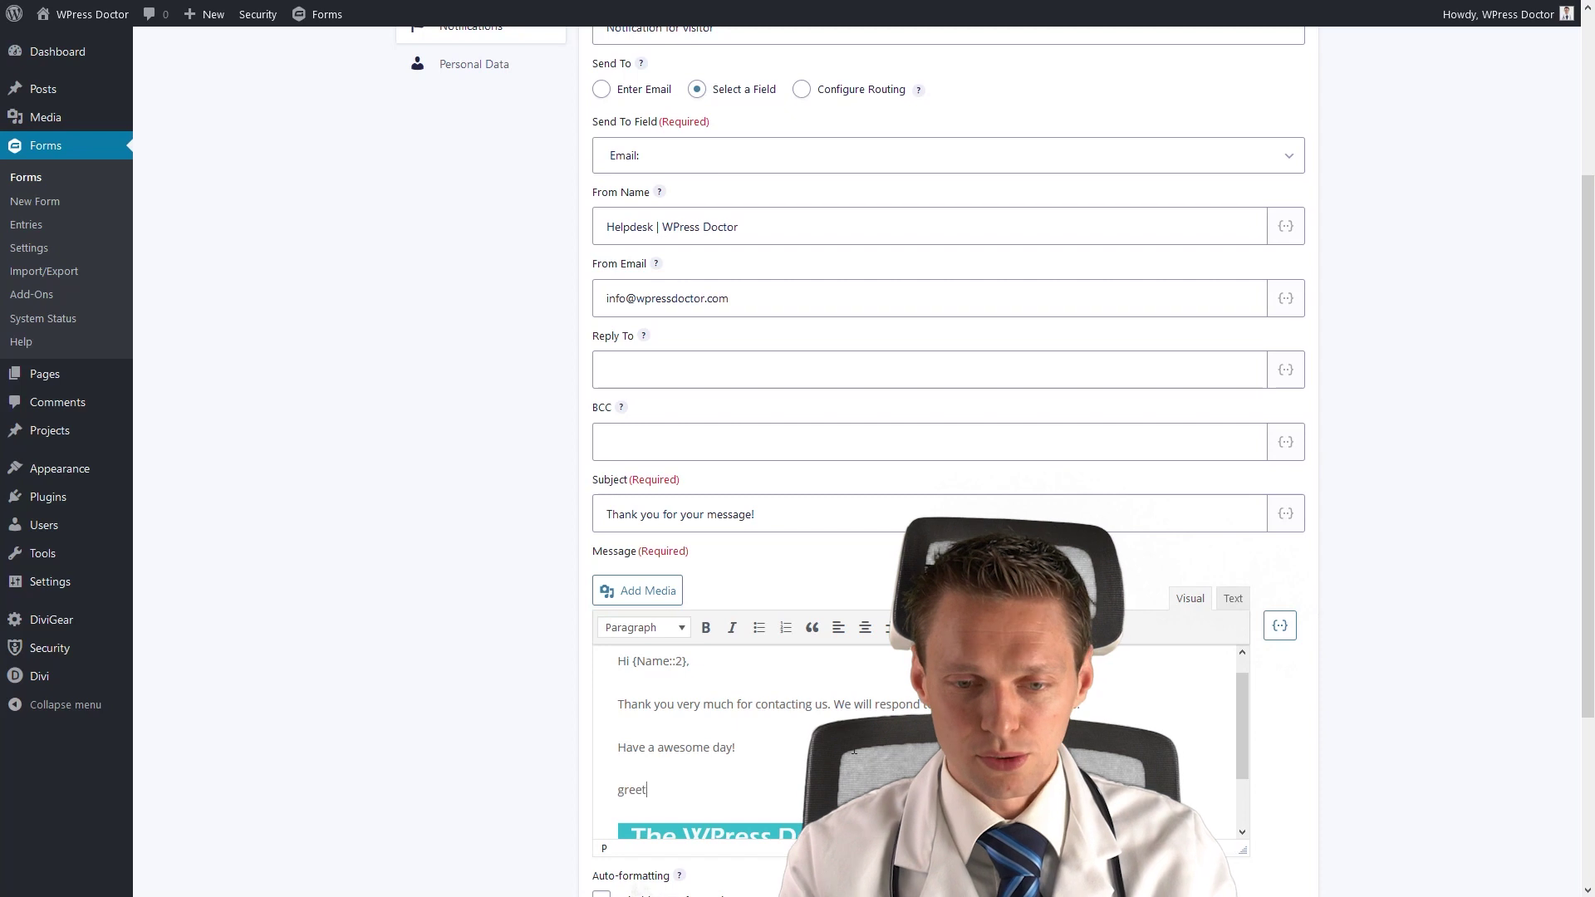
key("BackSpace")
key("BackSpace")
type("rom the Wpre")
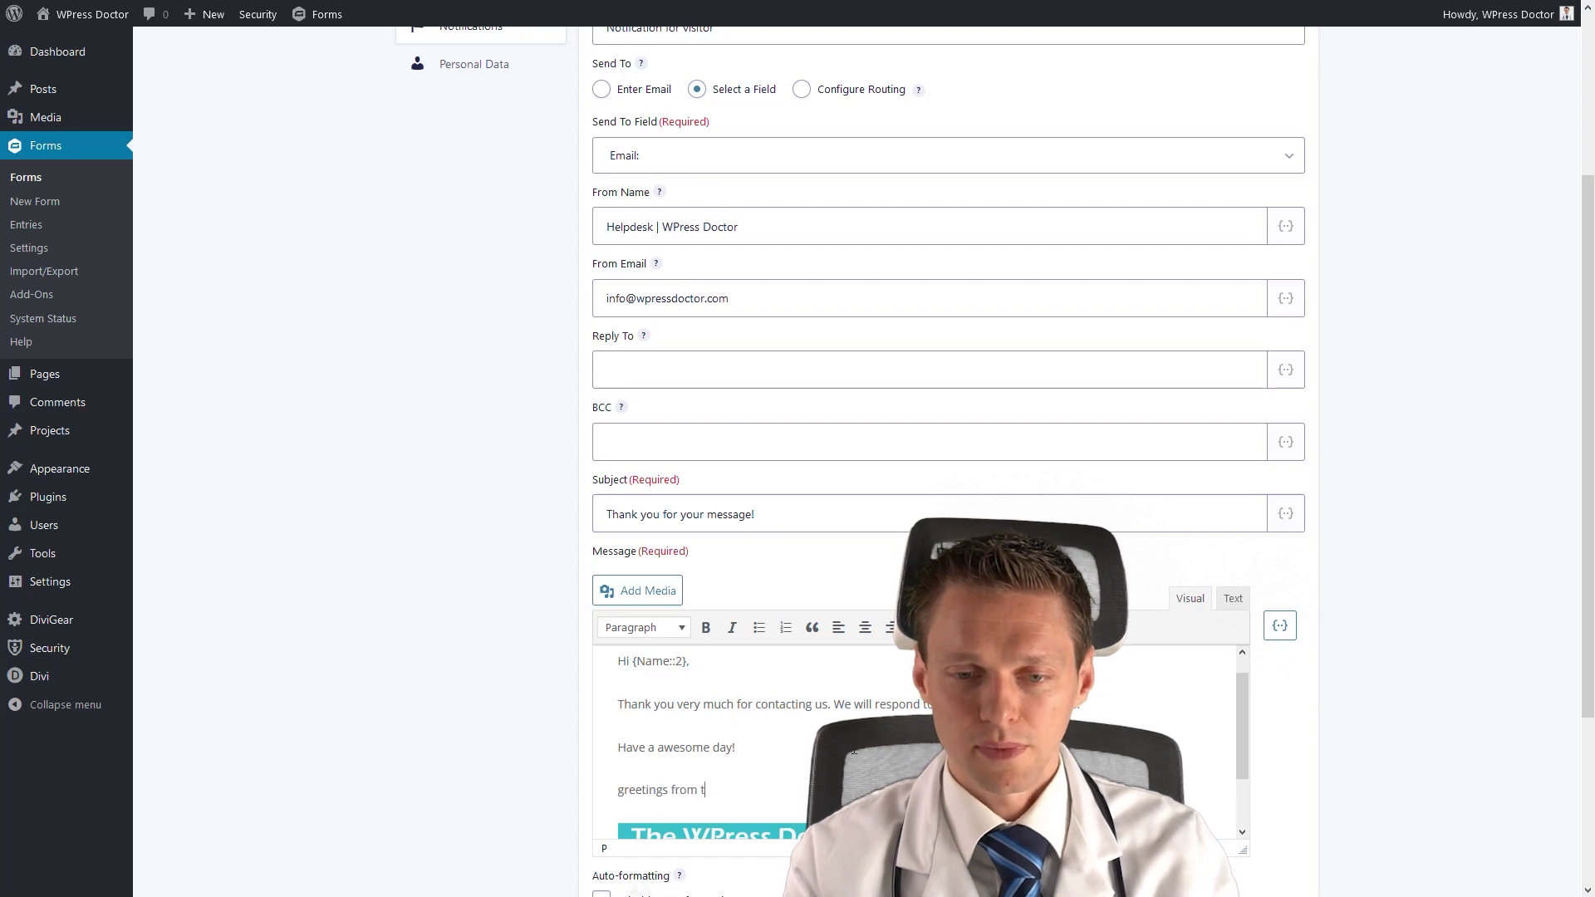
key("BackSpace")
key("BackSpace")
key("BackSpace")
type("Press Doctor.")
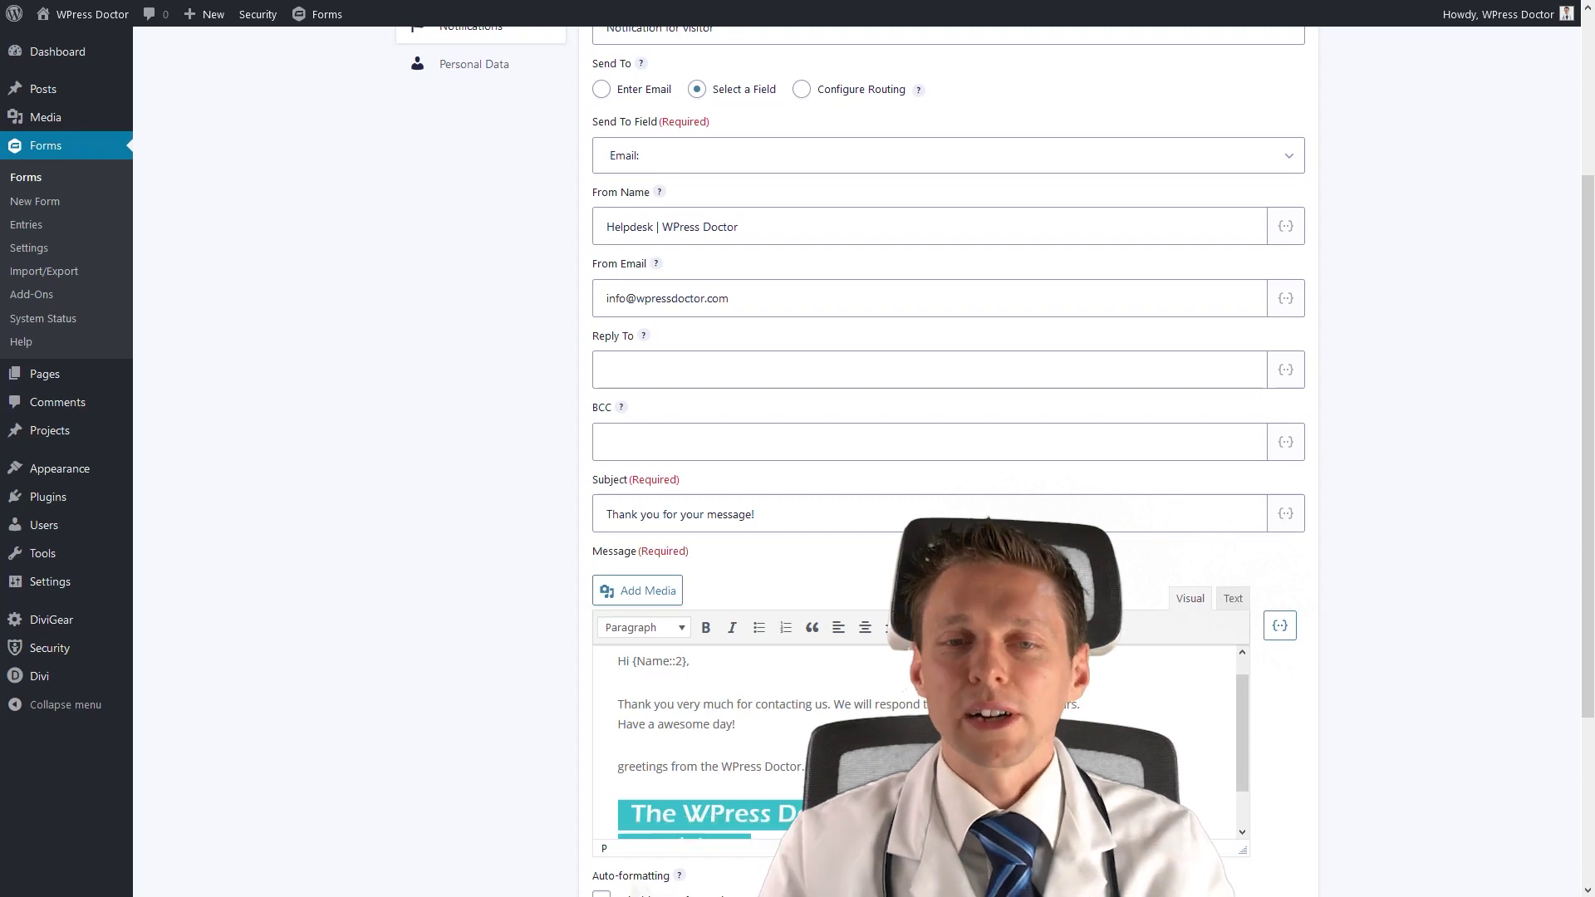
Save the visitor notification and return to the Notifications list.
scroll(1314, 769, "down", 3)
left_click(666, 785)
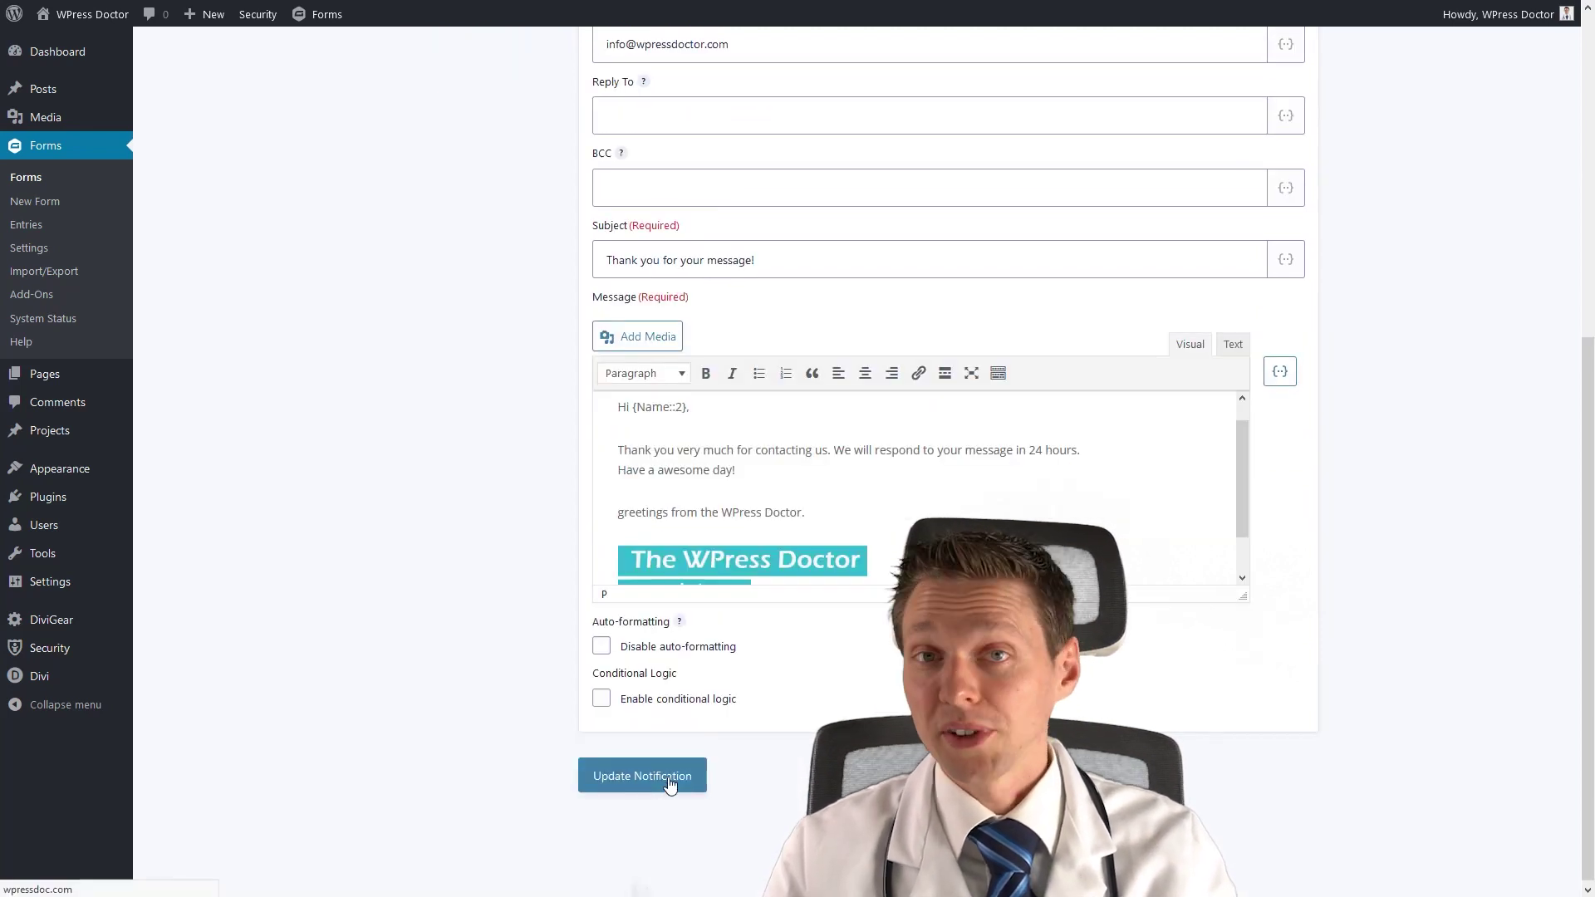
left_click(469, 292)
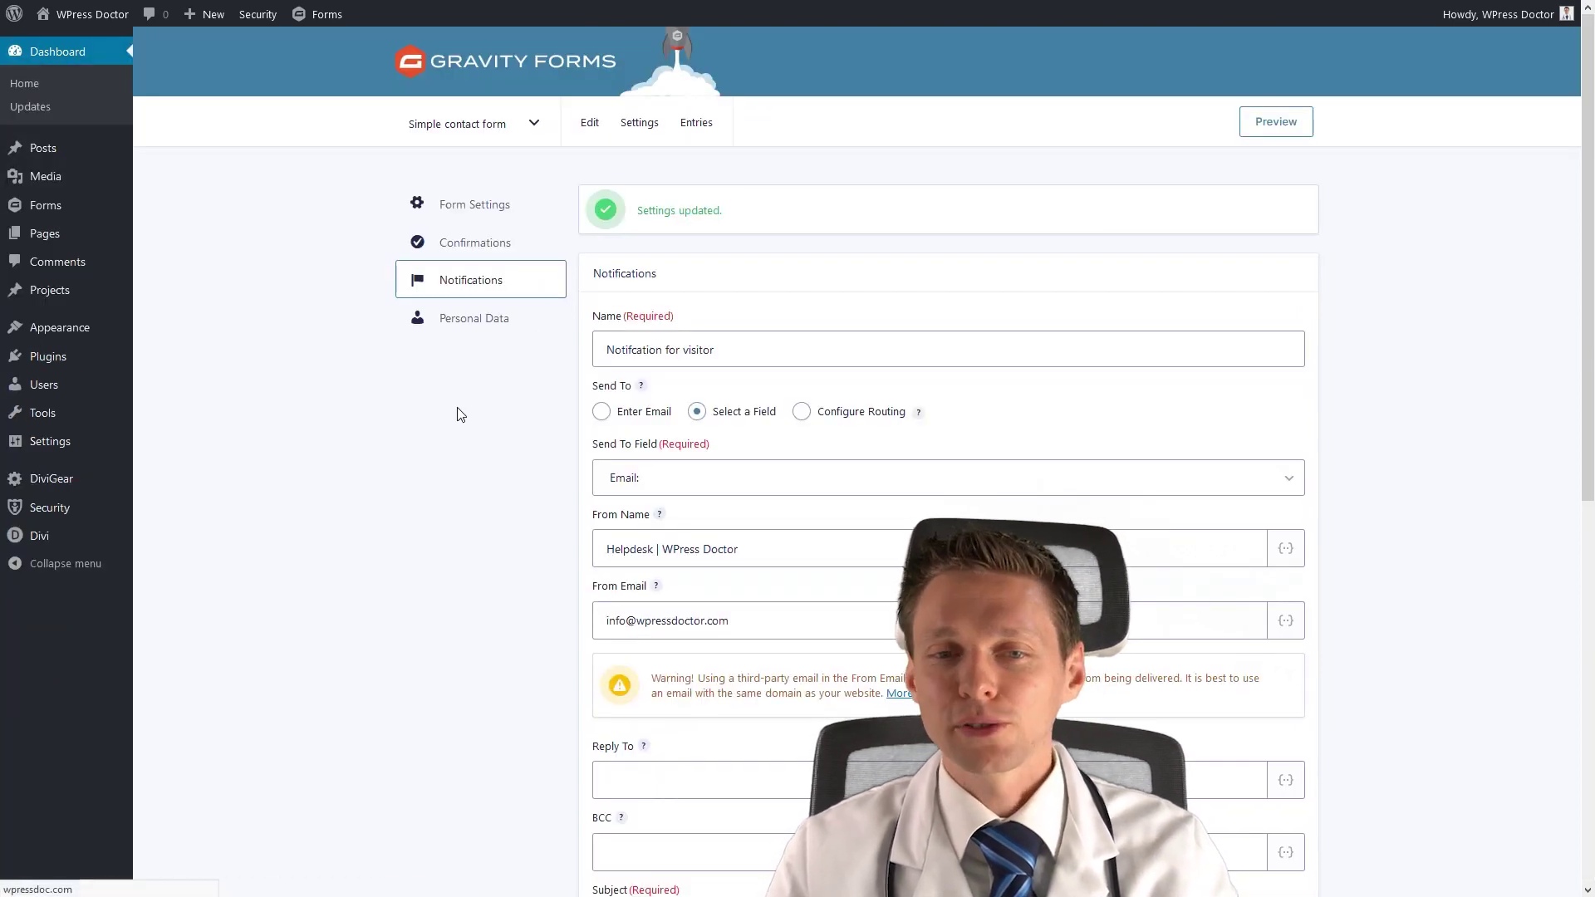
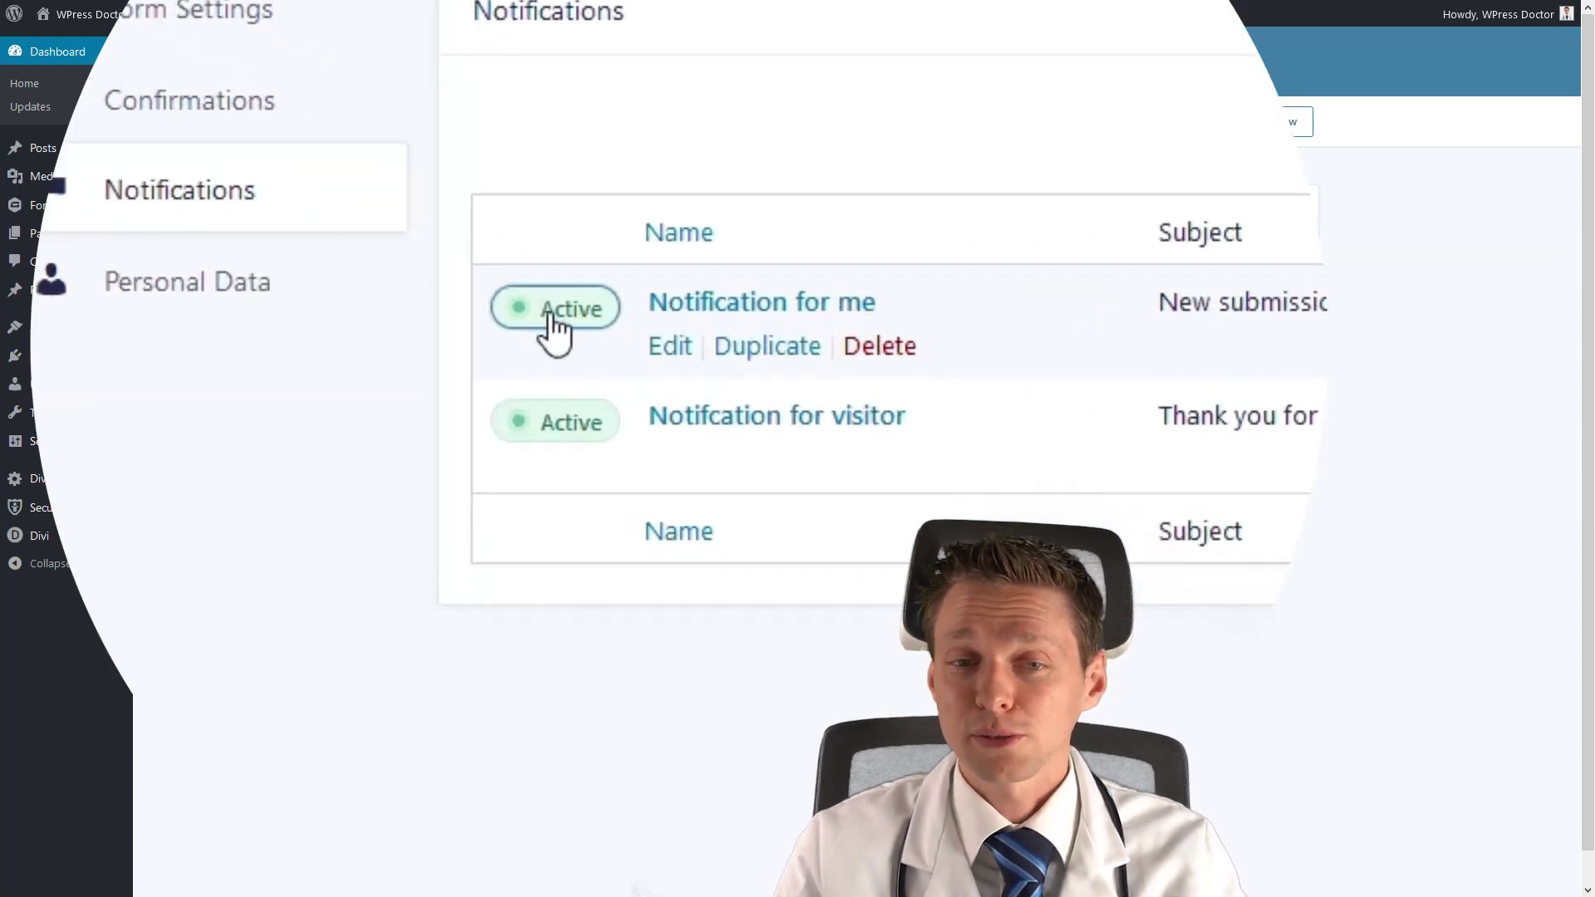
Switch the 'Notification for me' notification off and then back on.
left_click(552, 317)
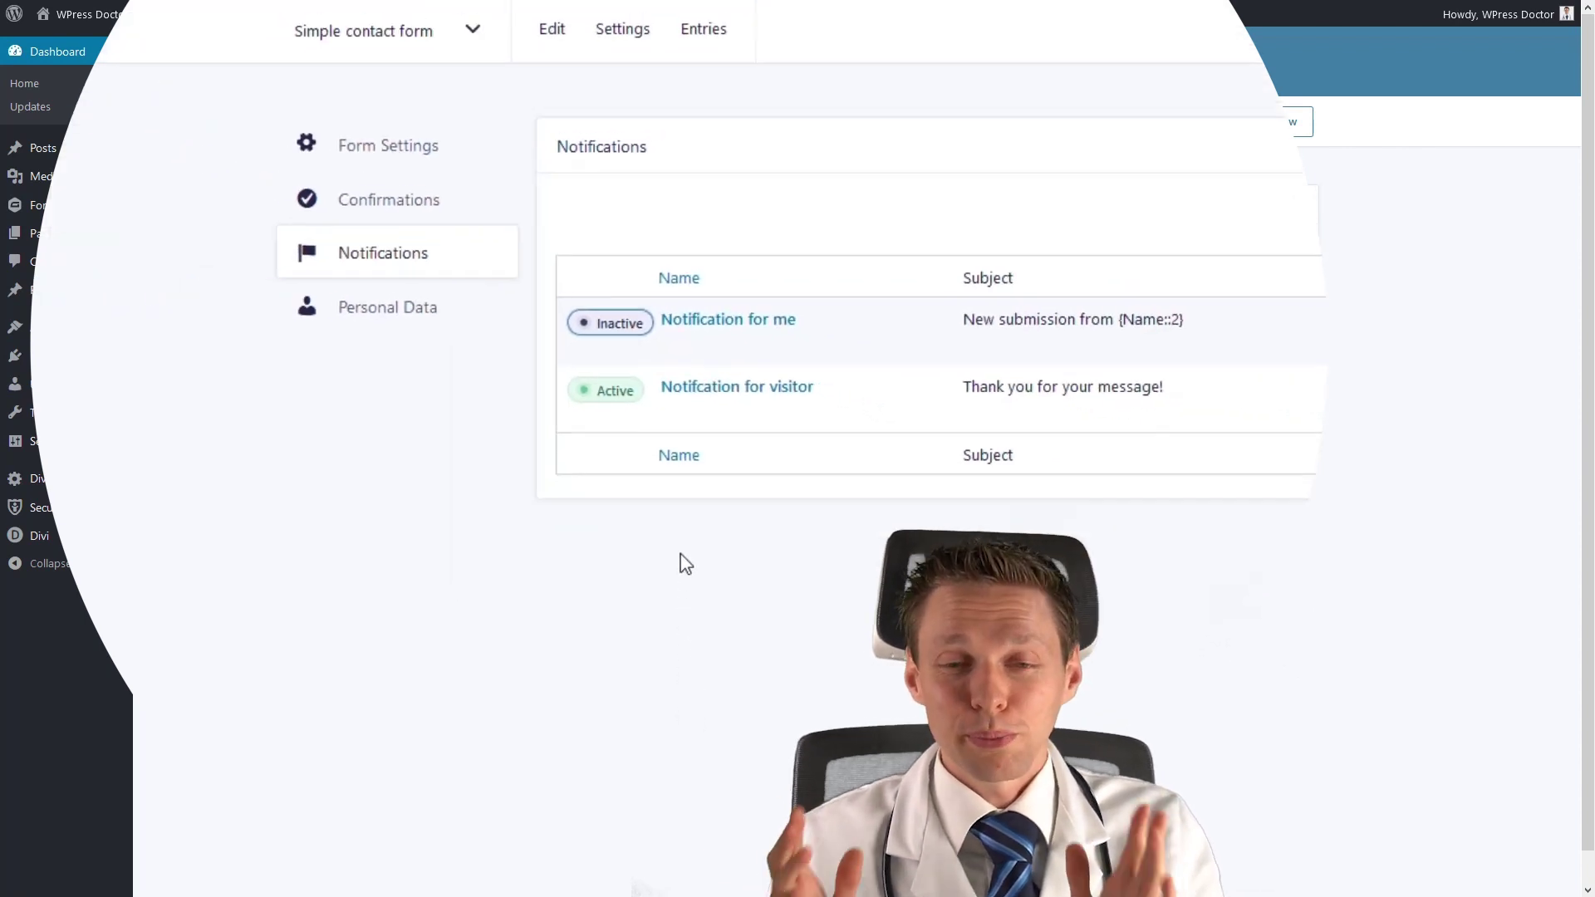
left_click(623, 325)
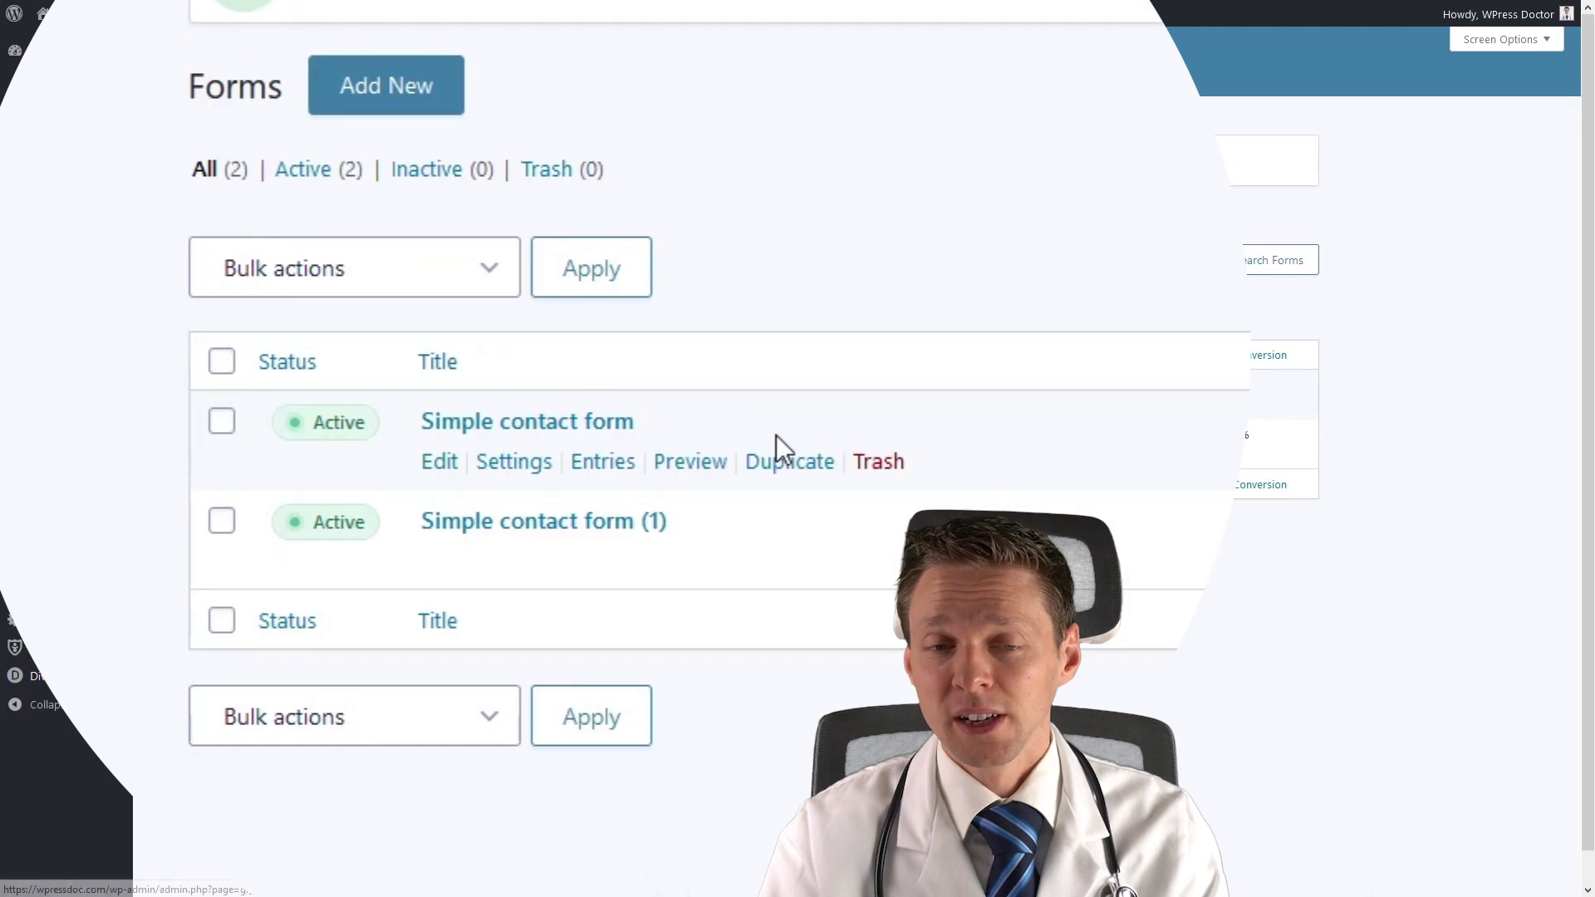
Retitle 'Simple contact form (1)' to 'Advanced Form', described as 'A lot of fun with this conditinal logic form'.
scroll(531, 531, "down", 1)
mouse_move(508, 434)
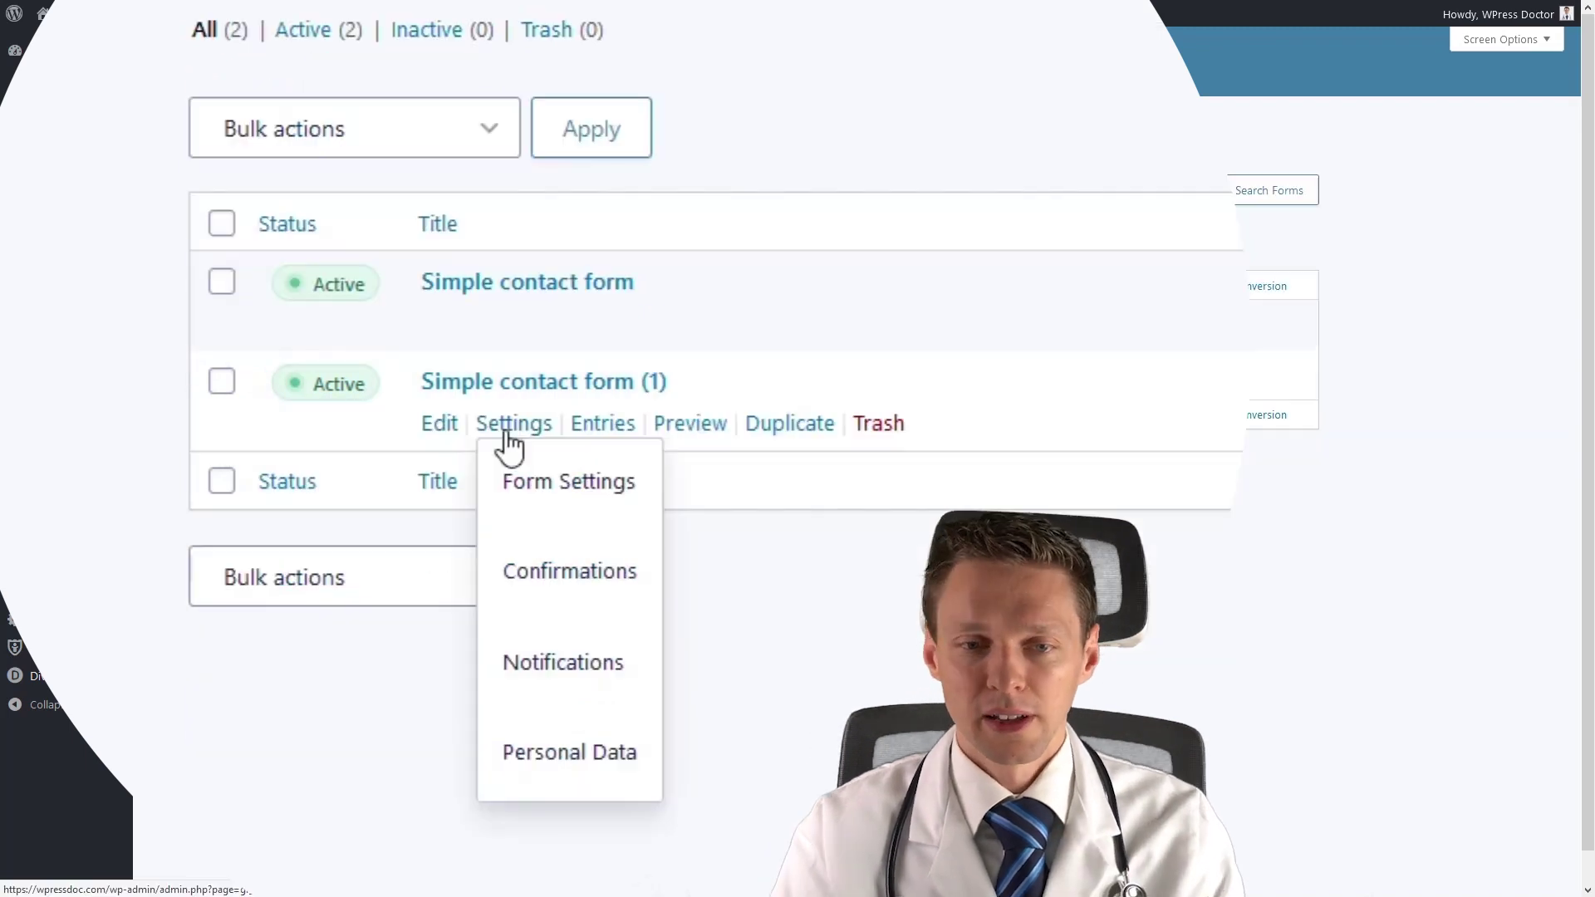
left_click(541, 482)
left_click_drag(754, 277, 591, 271)
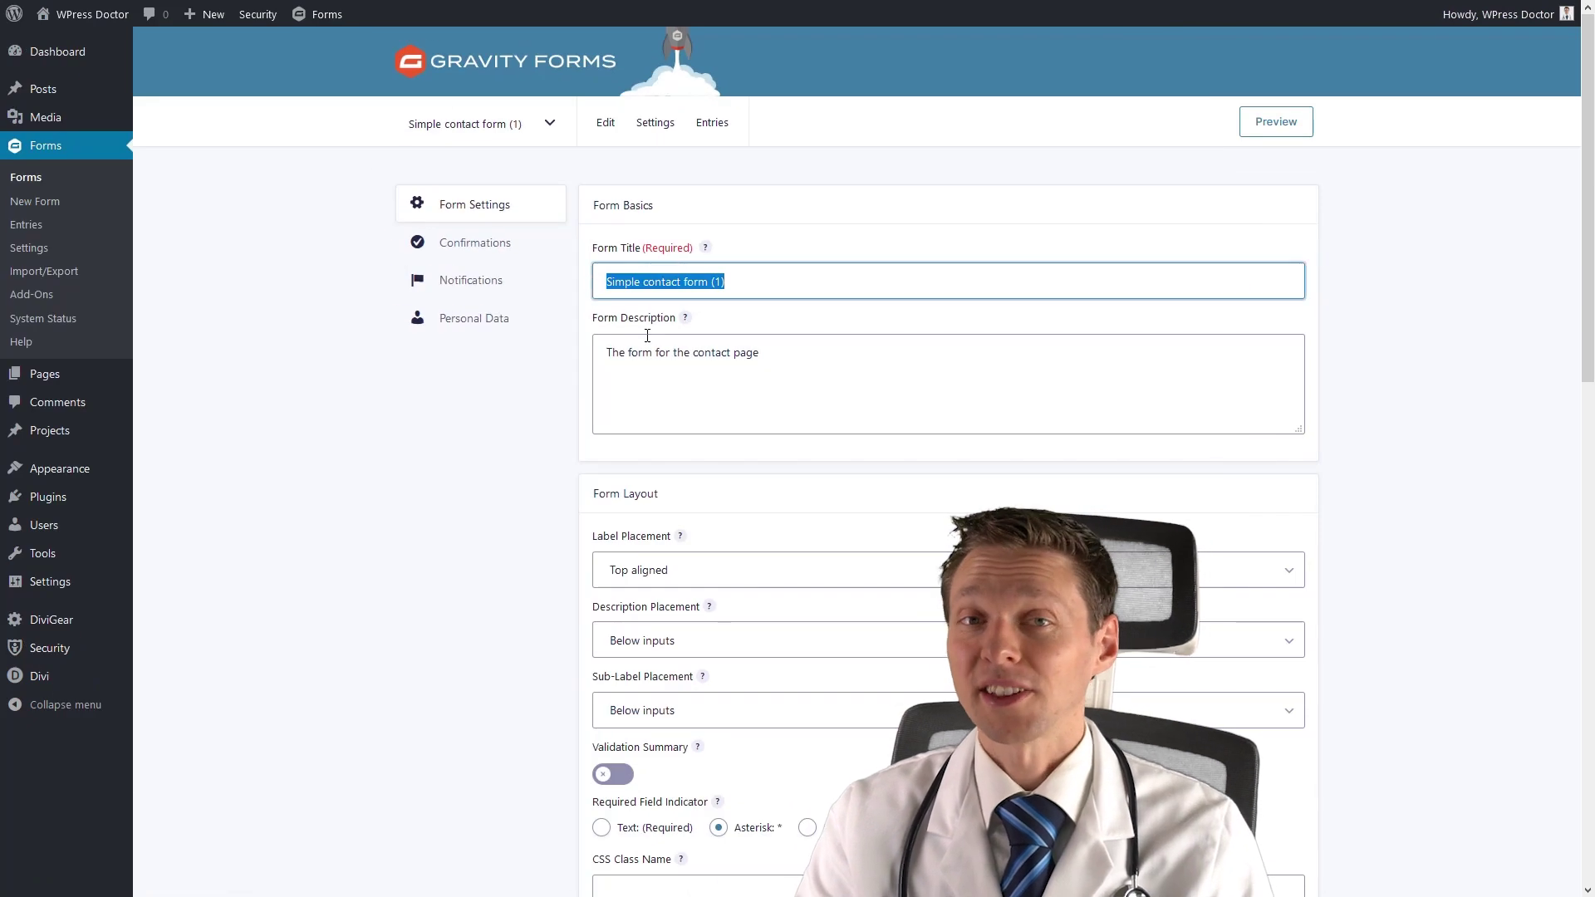
type("Advance")
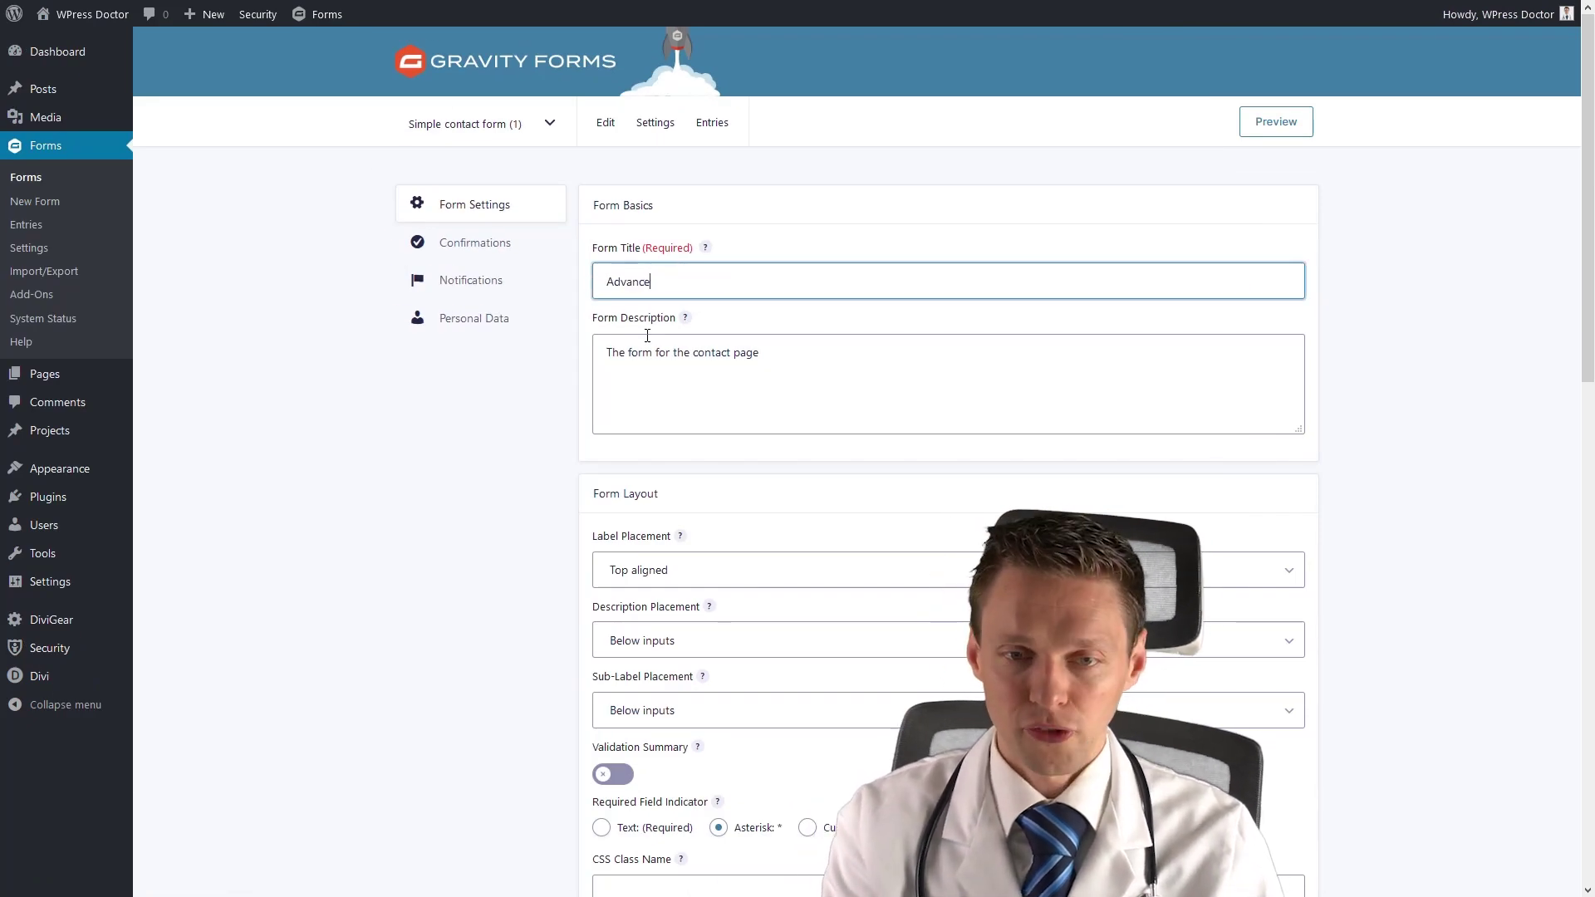
type("d Form")
left_click_drag(816, 374, 622, 359)
triple_click(621, 360)
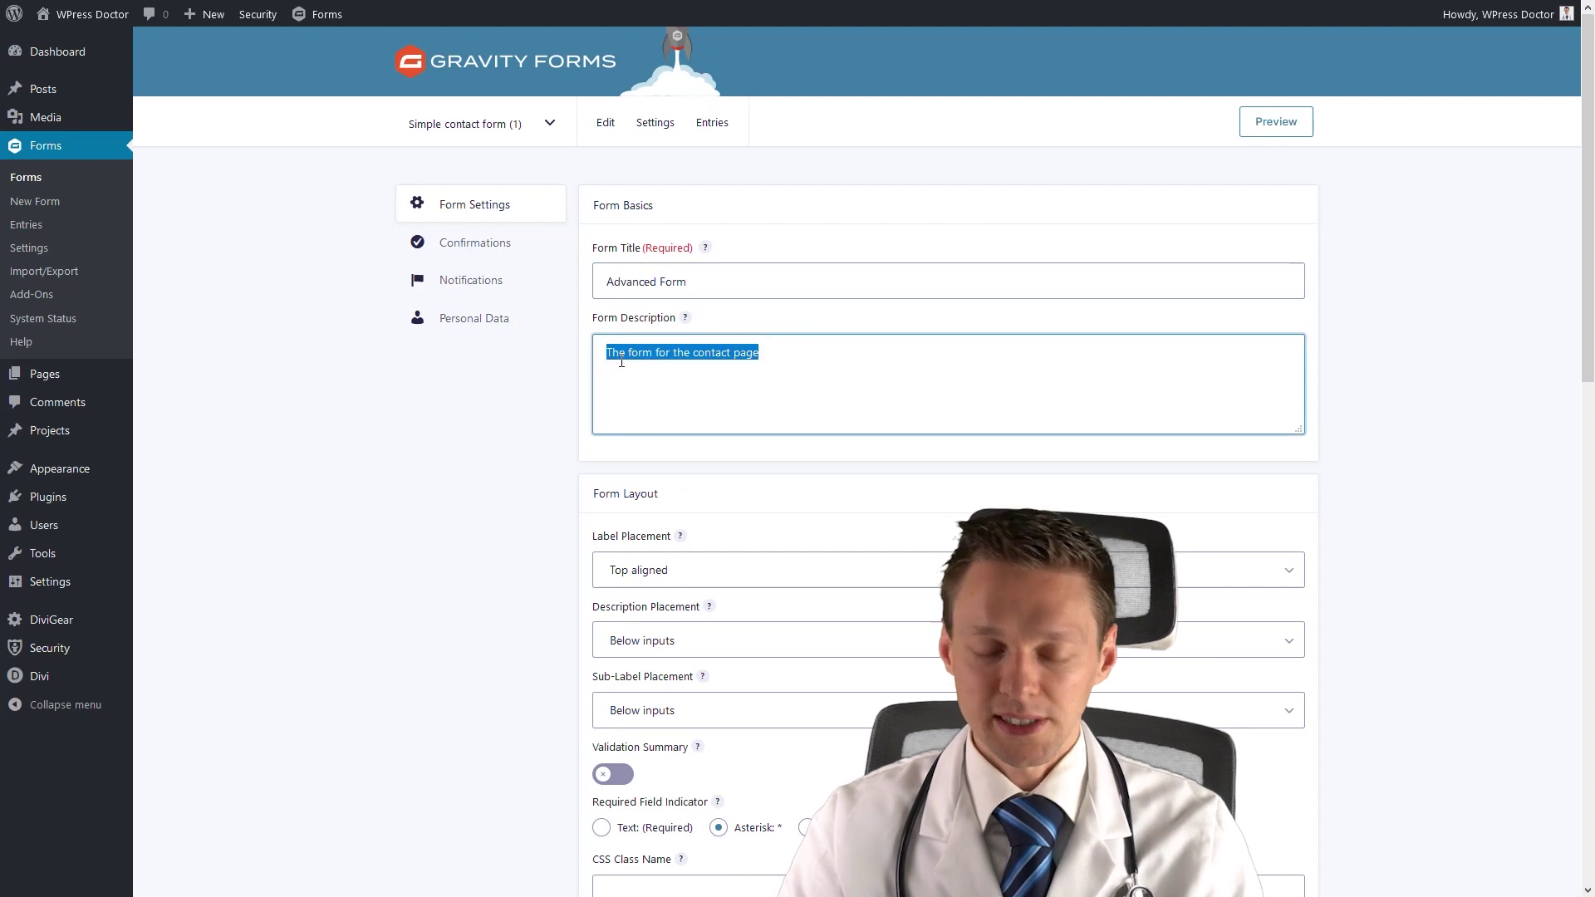
type("A")
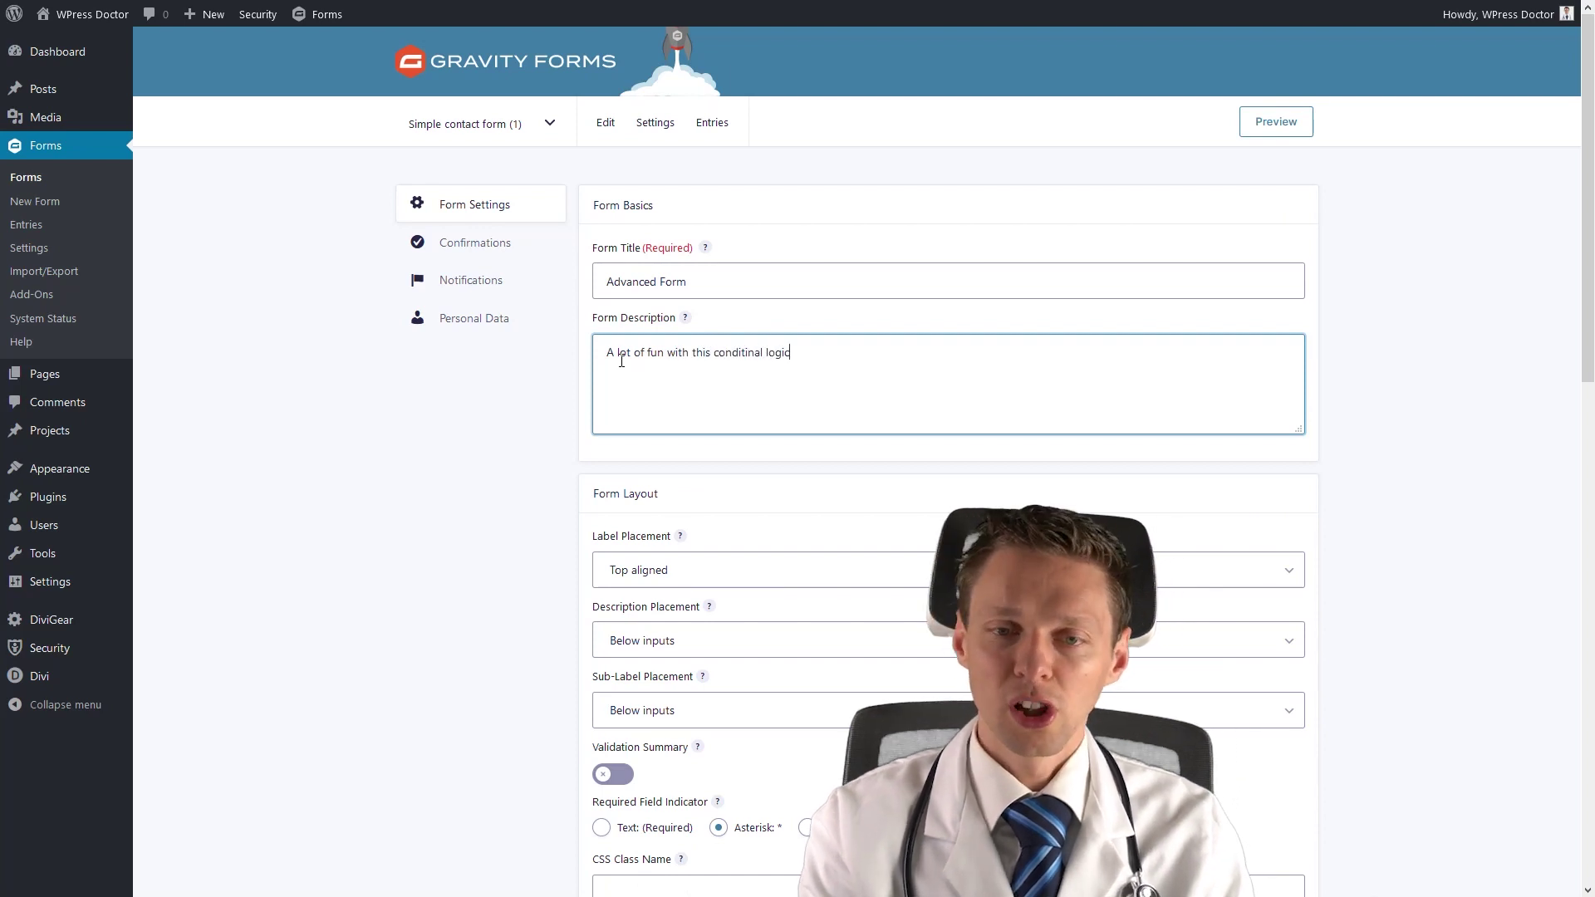
type("lot of fun with this conditinal logic form")
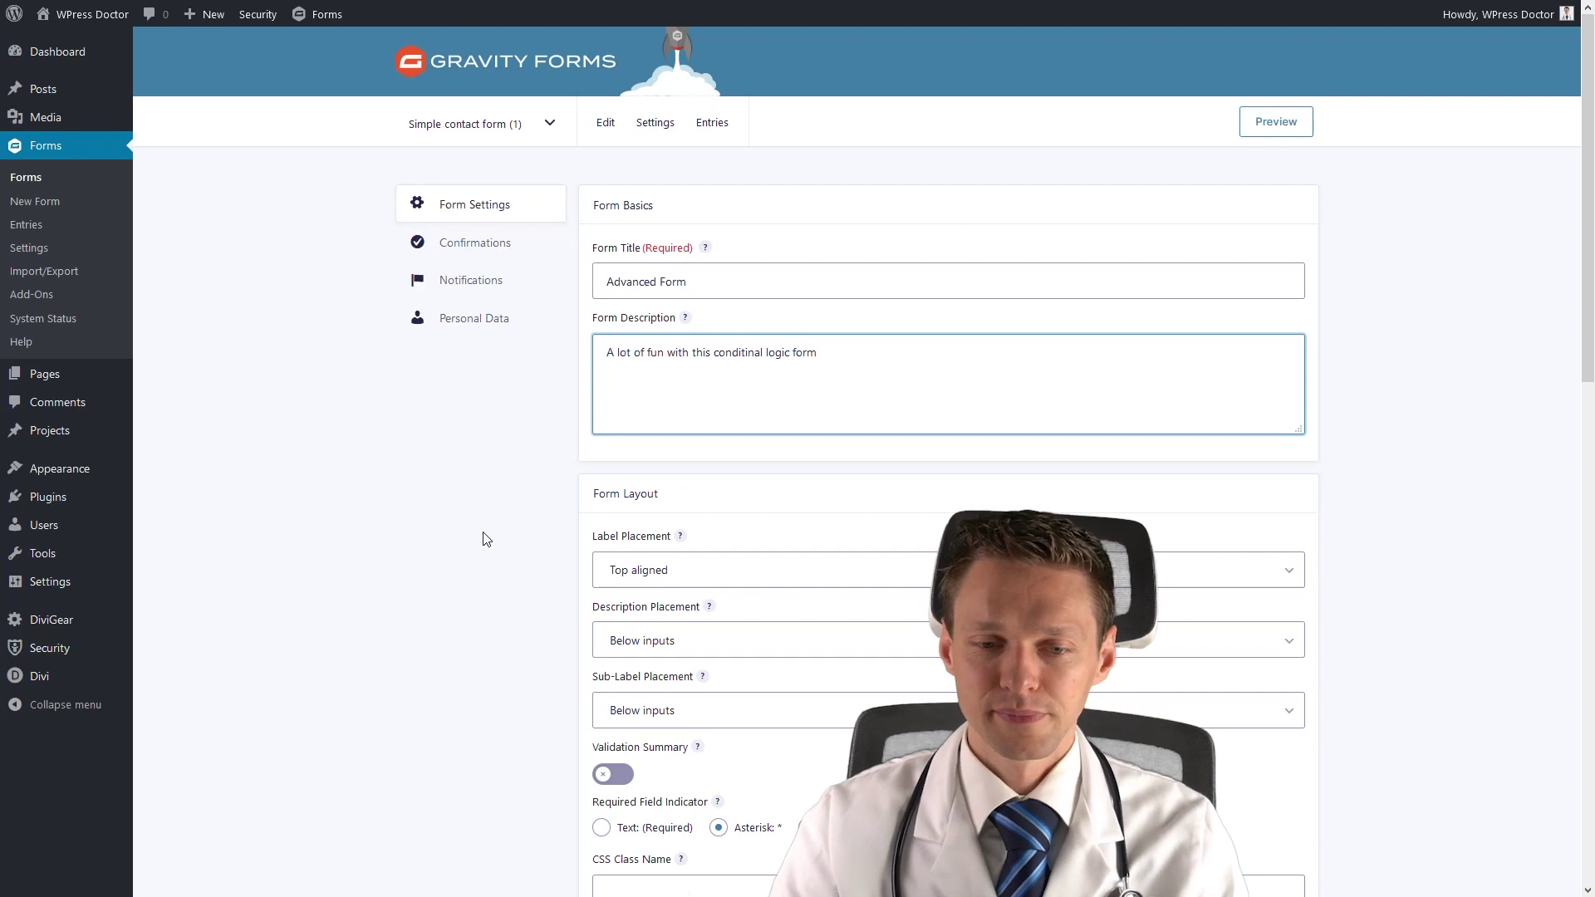
scroll(473, 548, "down", 12)
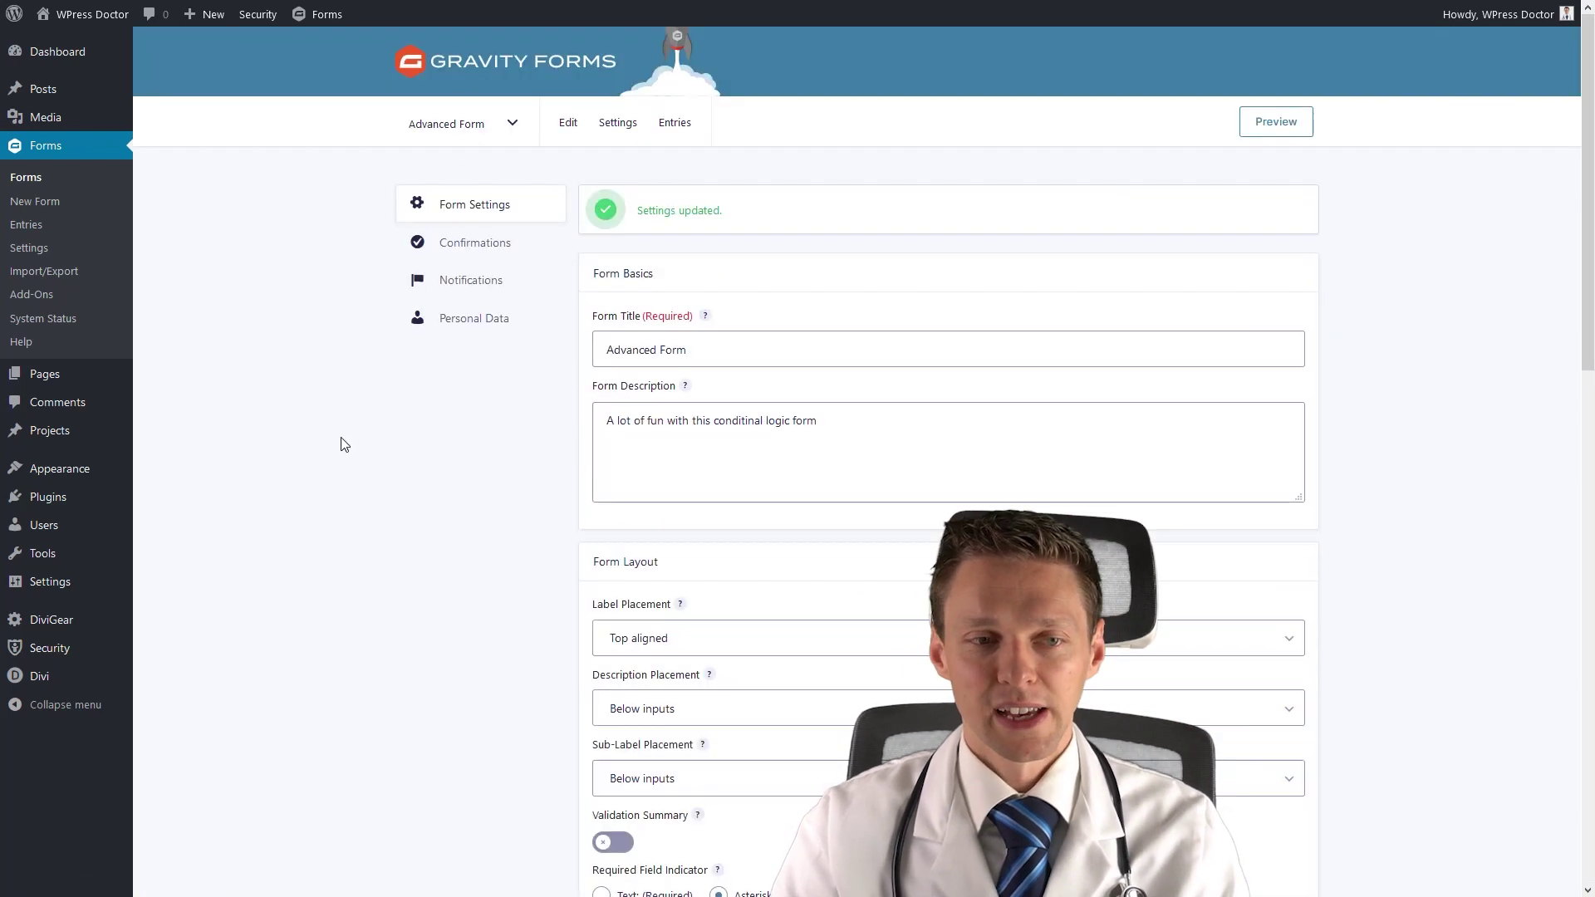
left_click(570, 124)
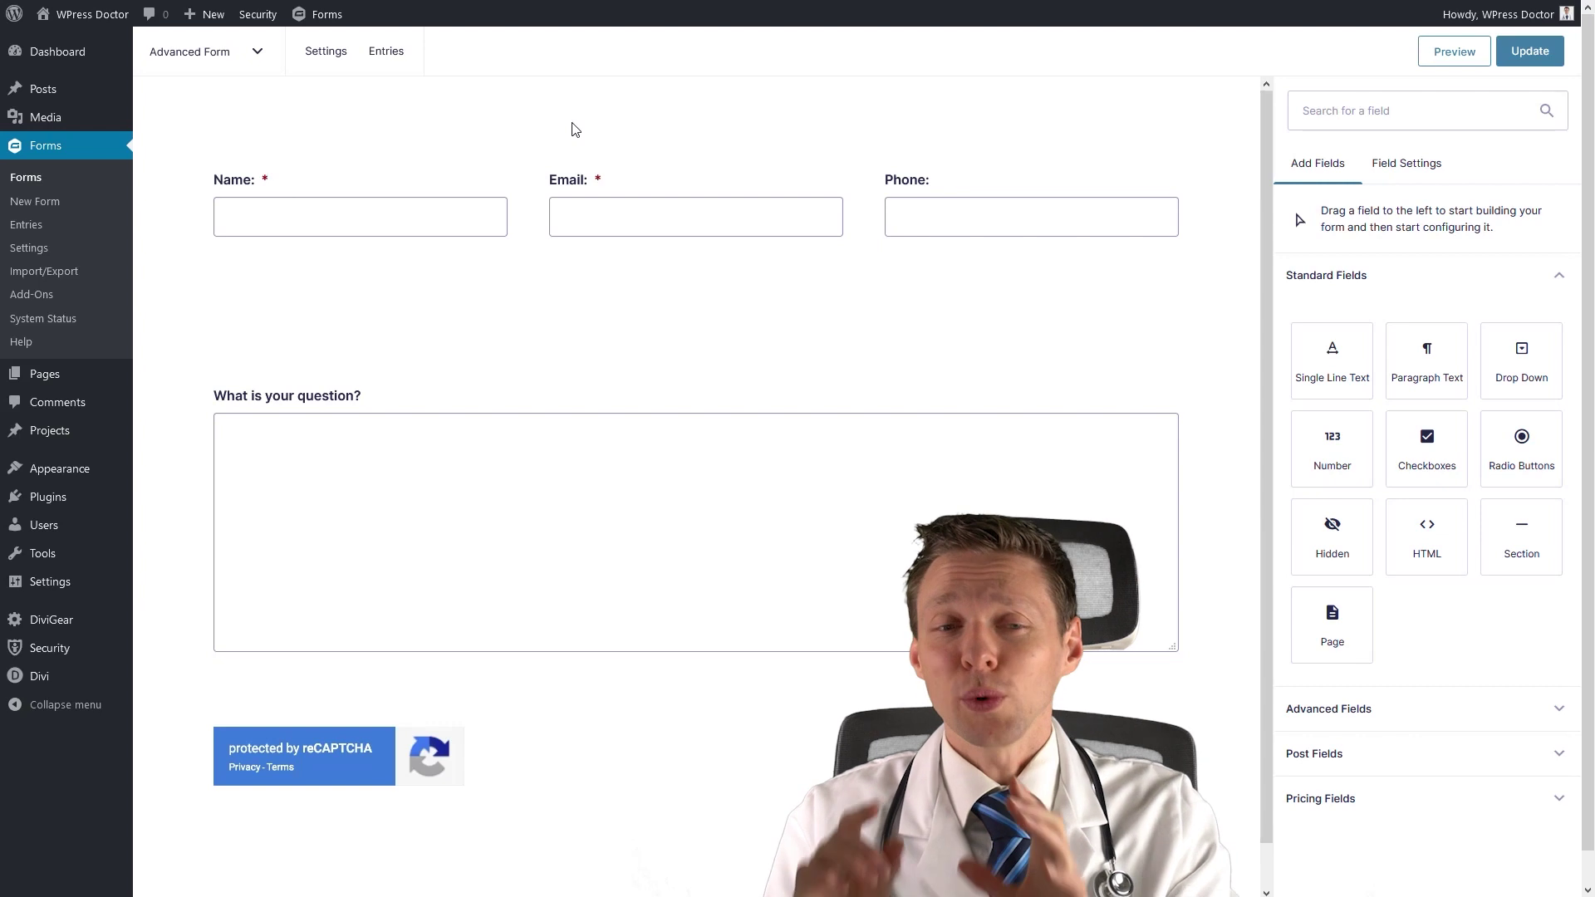
Move Phone below Name and Email at half width, with a new Number field beside it.
mouse_move(641, 233)
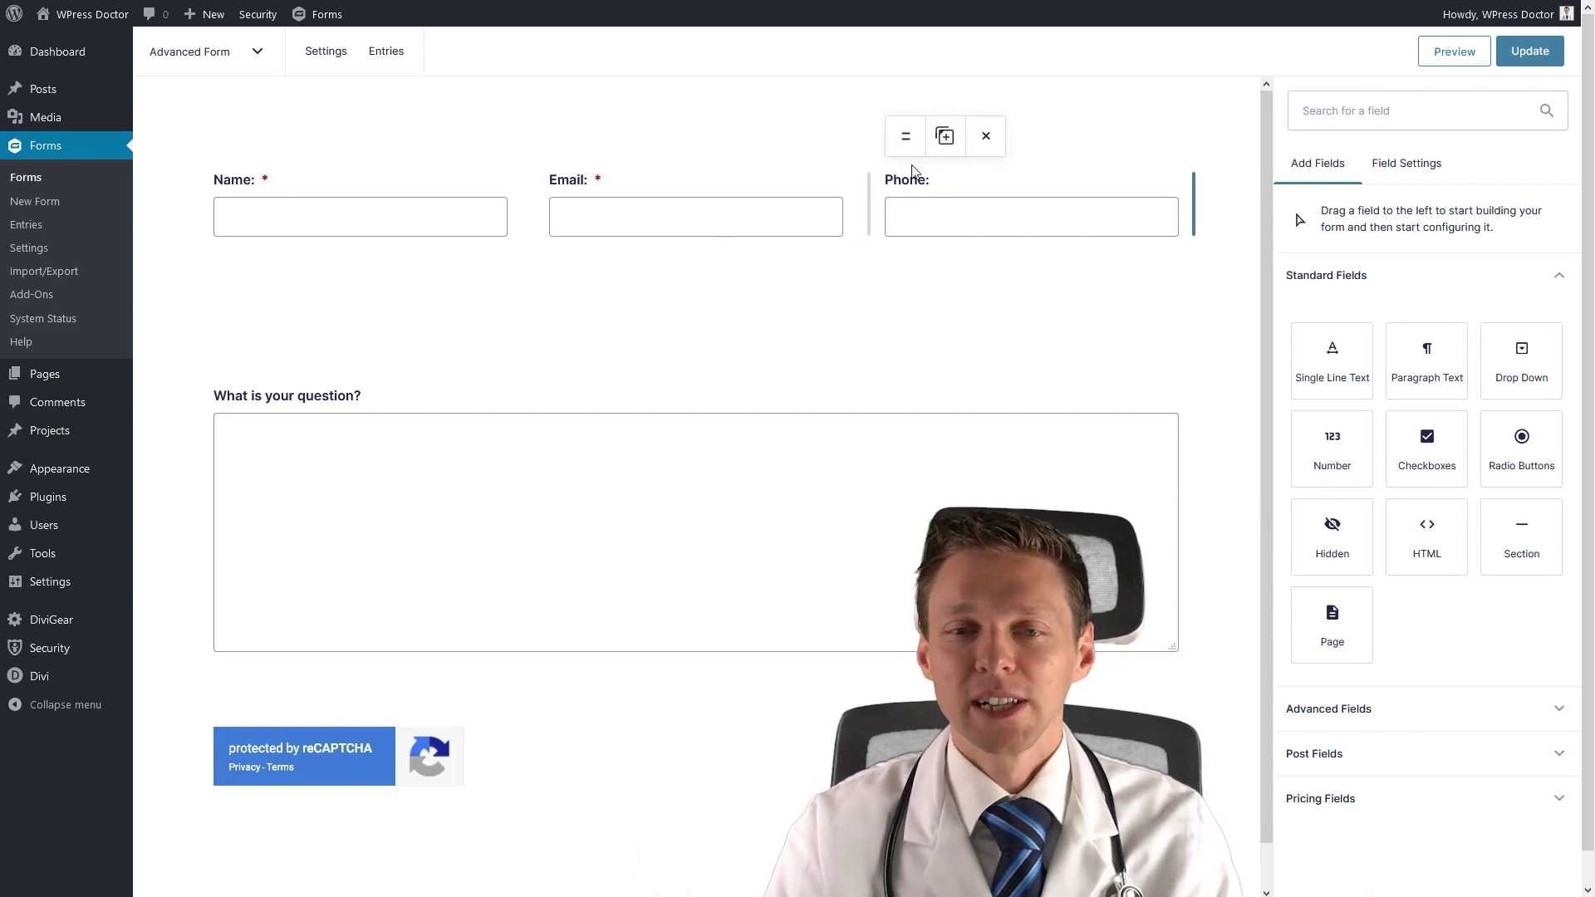
left_click_drag(907, 137, 349, 313)
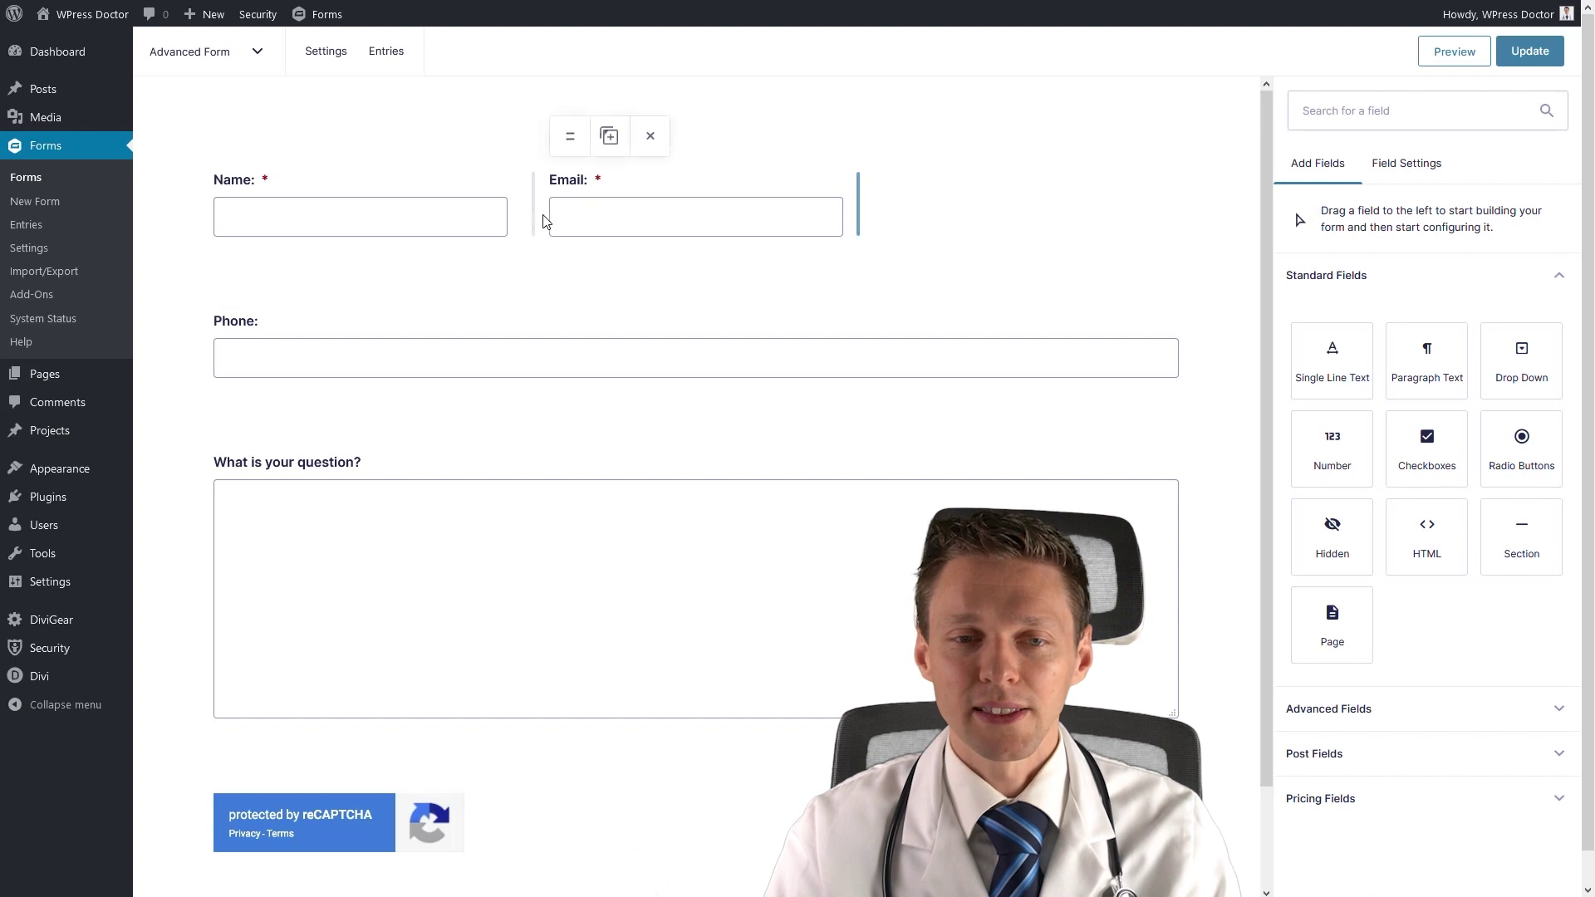
left_click(696, 205)
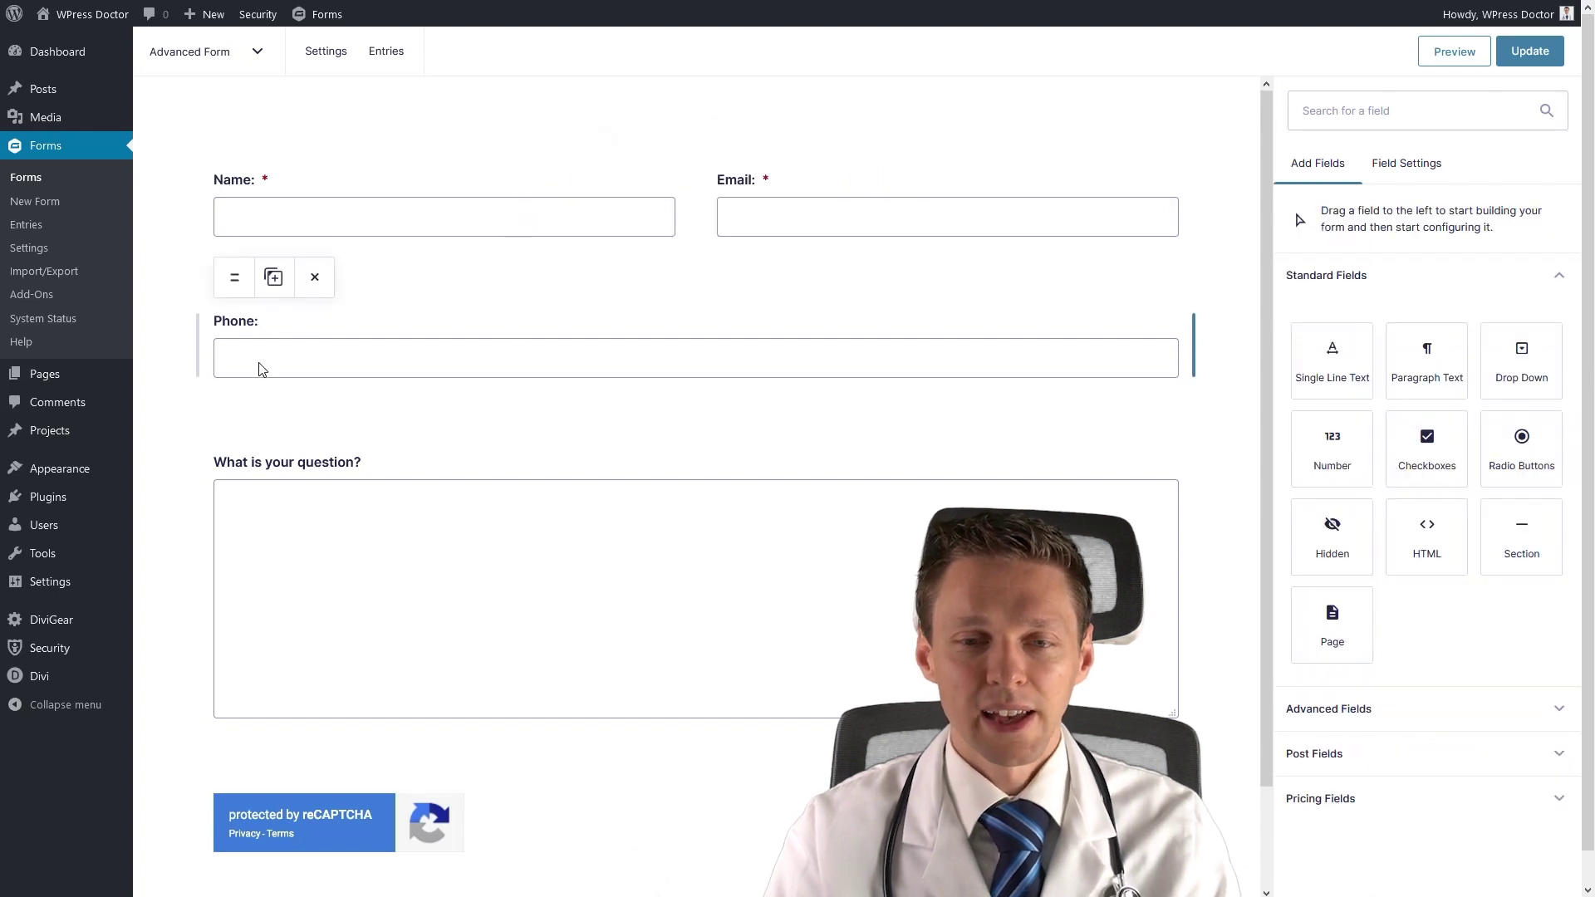
left_click_drag(1194, 345, 717, 357)
left_click_drag(1330, 444, 720, 357)
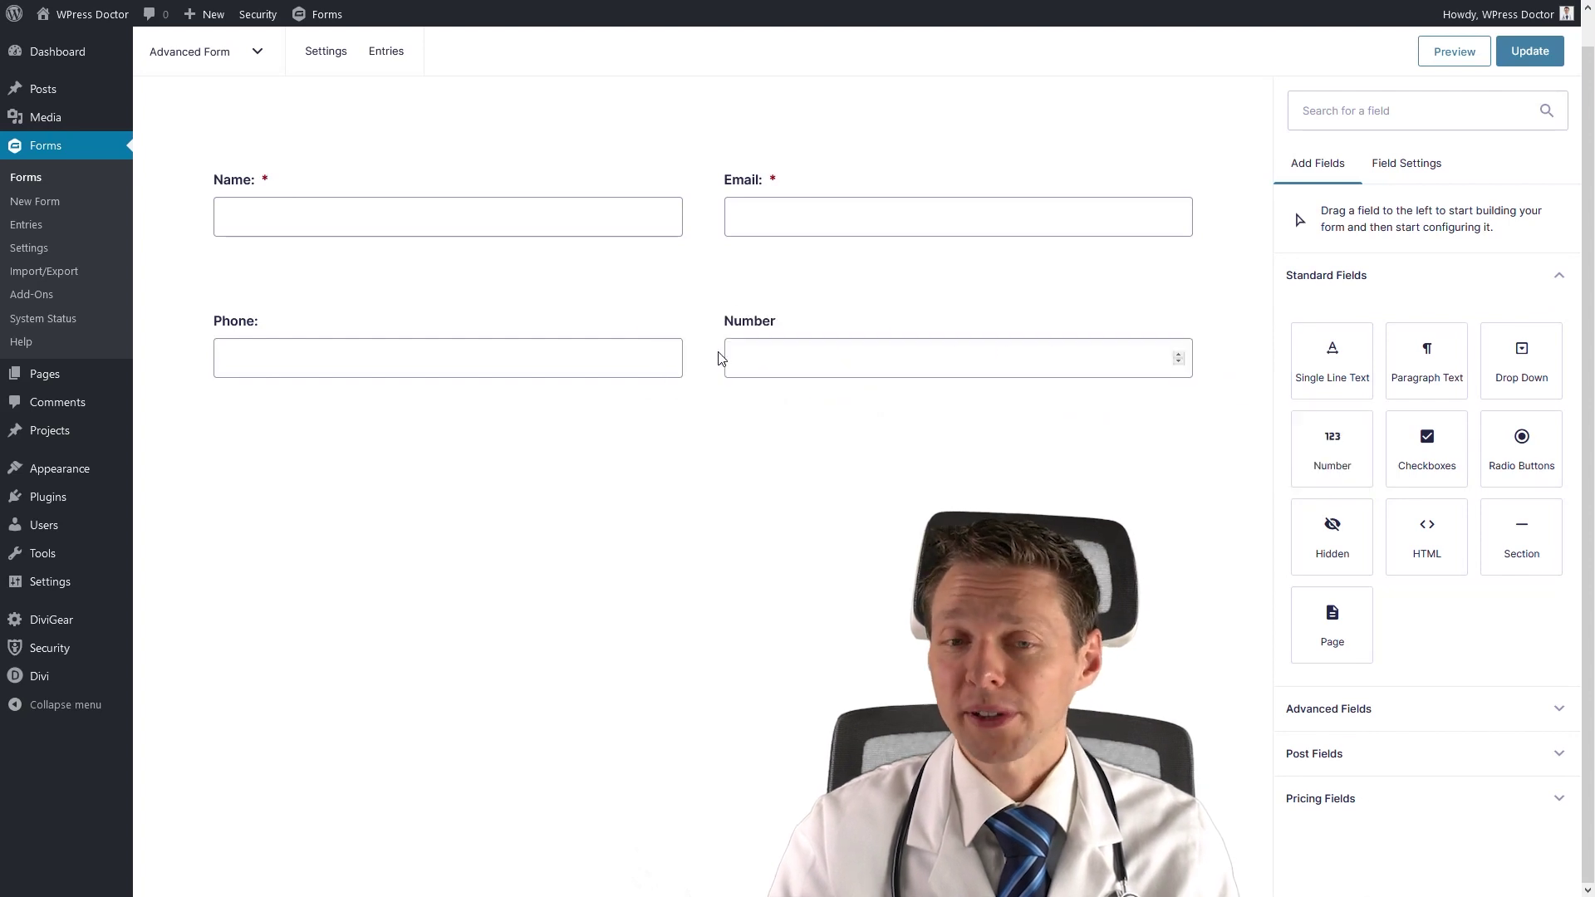
left_click(799, 369)
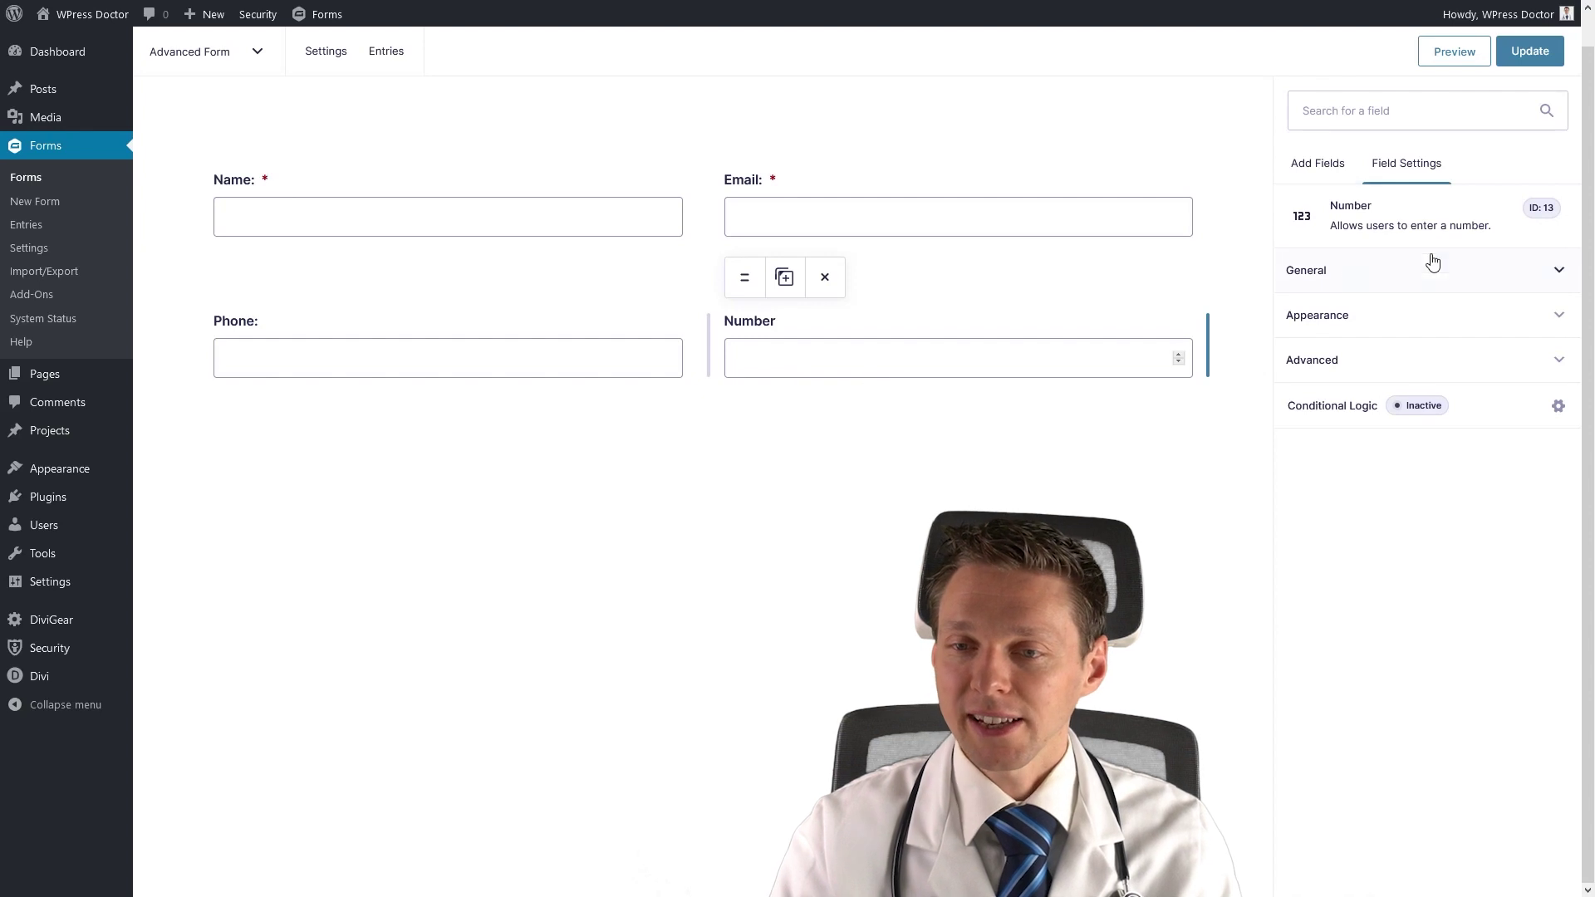
Label the Number field 'What is your age?', make it required, and limit it to 18–90.
left_click(1339, 283)
key("Tab")
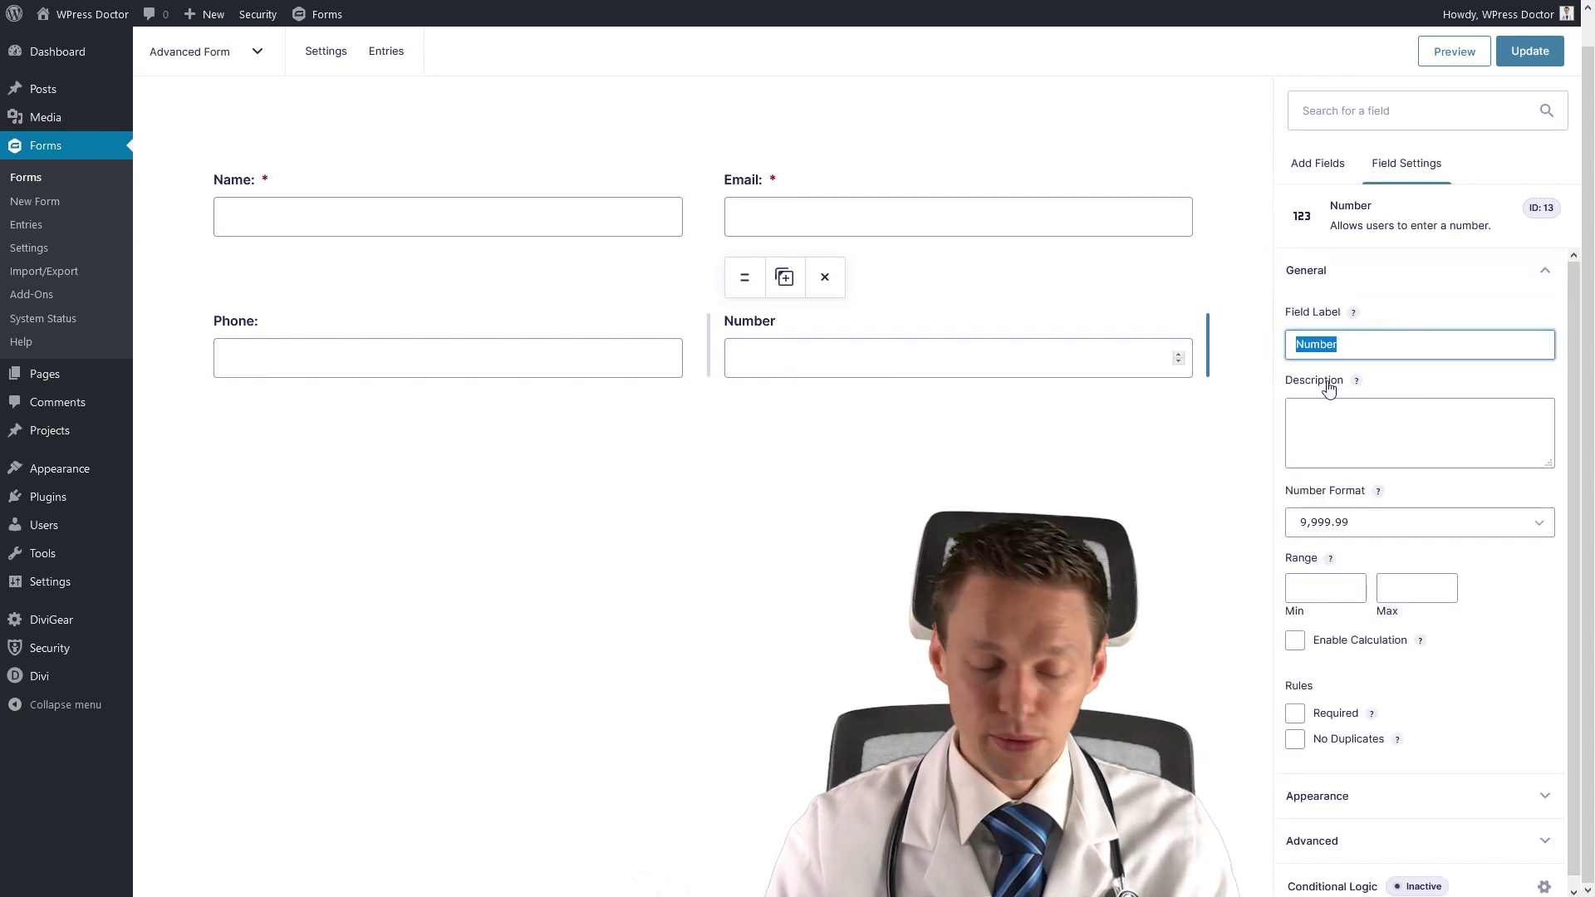
type("What is you rage?")
key("BackSpace")
key("BackSpace")
key("BackSpace")
key("BackSpace")
key("BackSpace")
key("BackSpace")
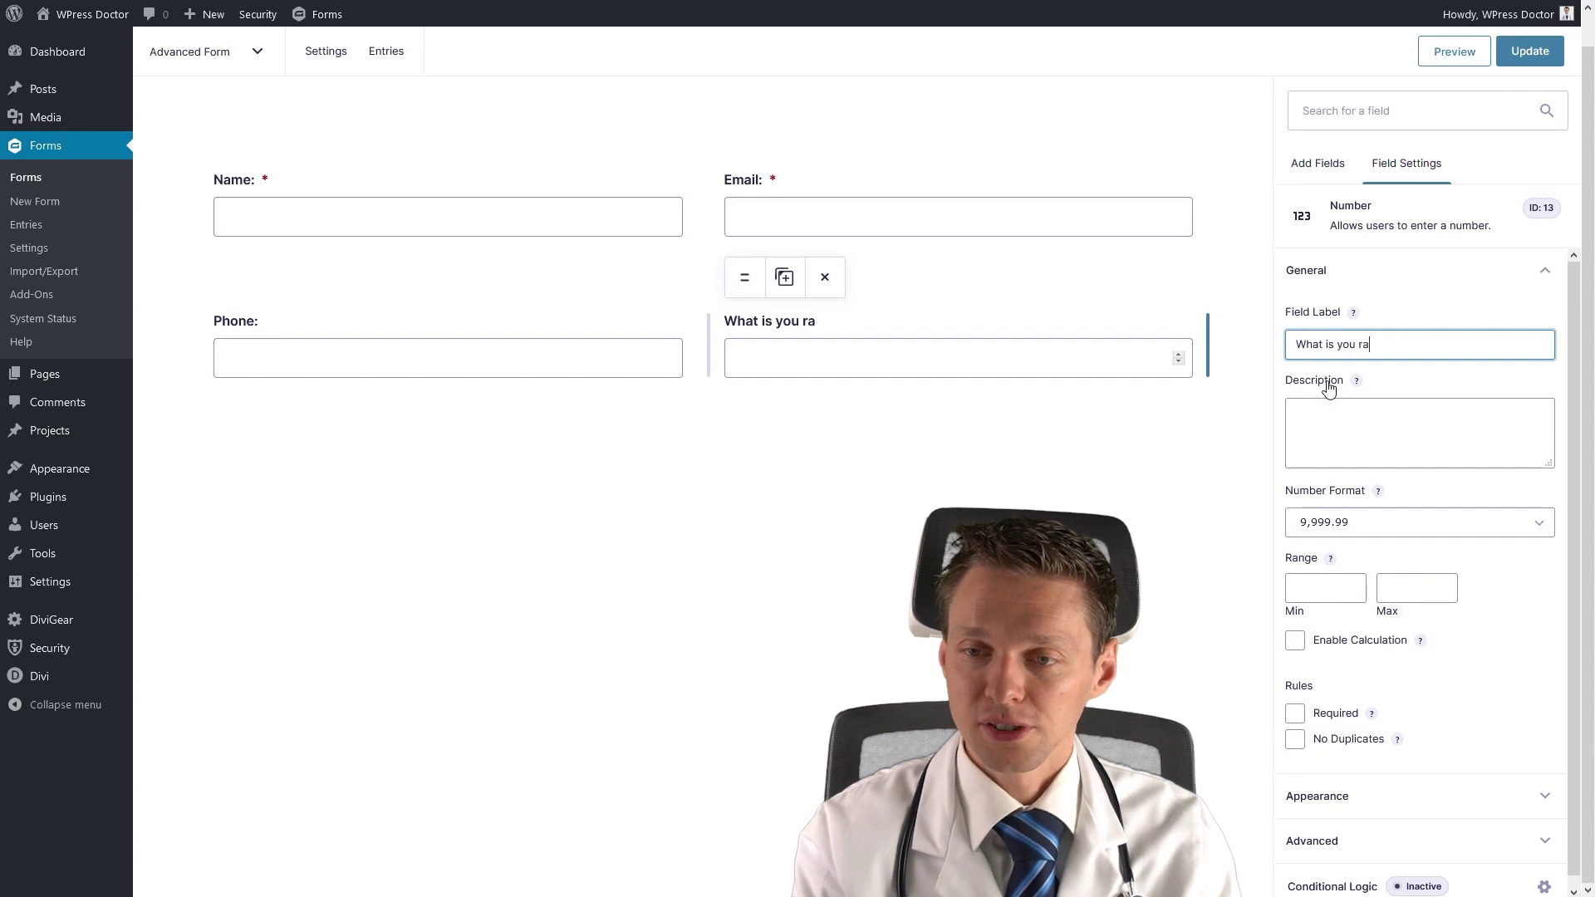
type("r age?")
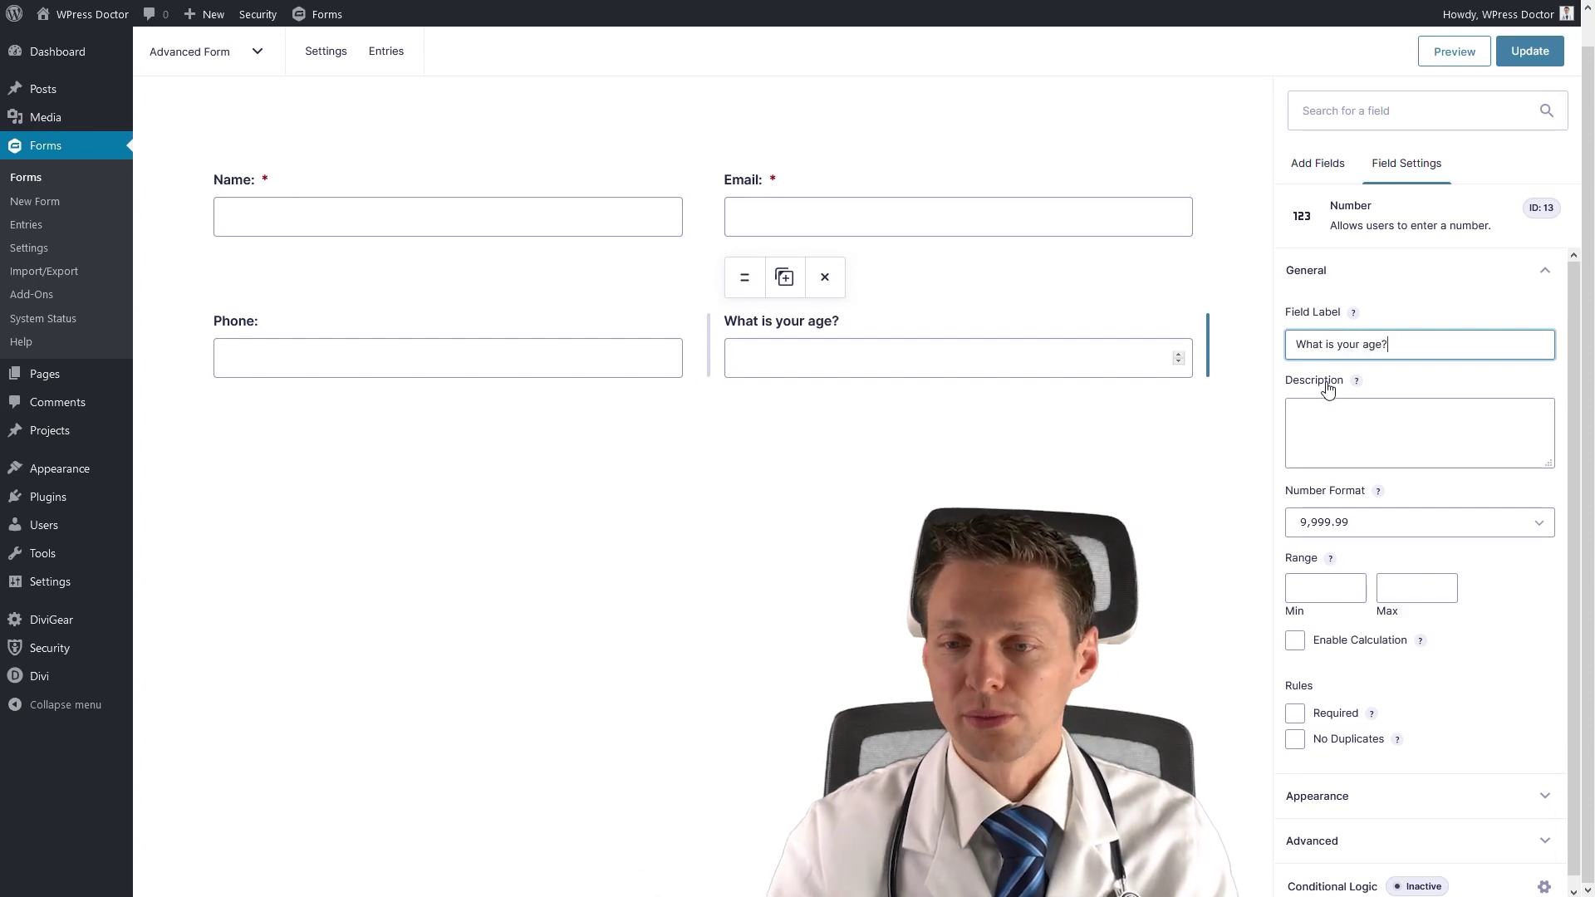
left_click(1295, 713)
left_click(1373, 525)
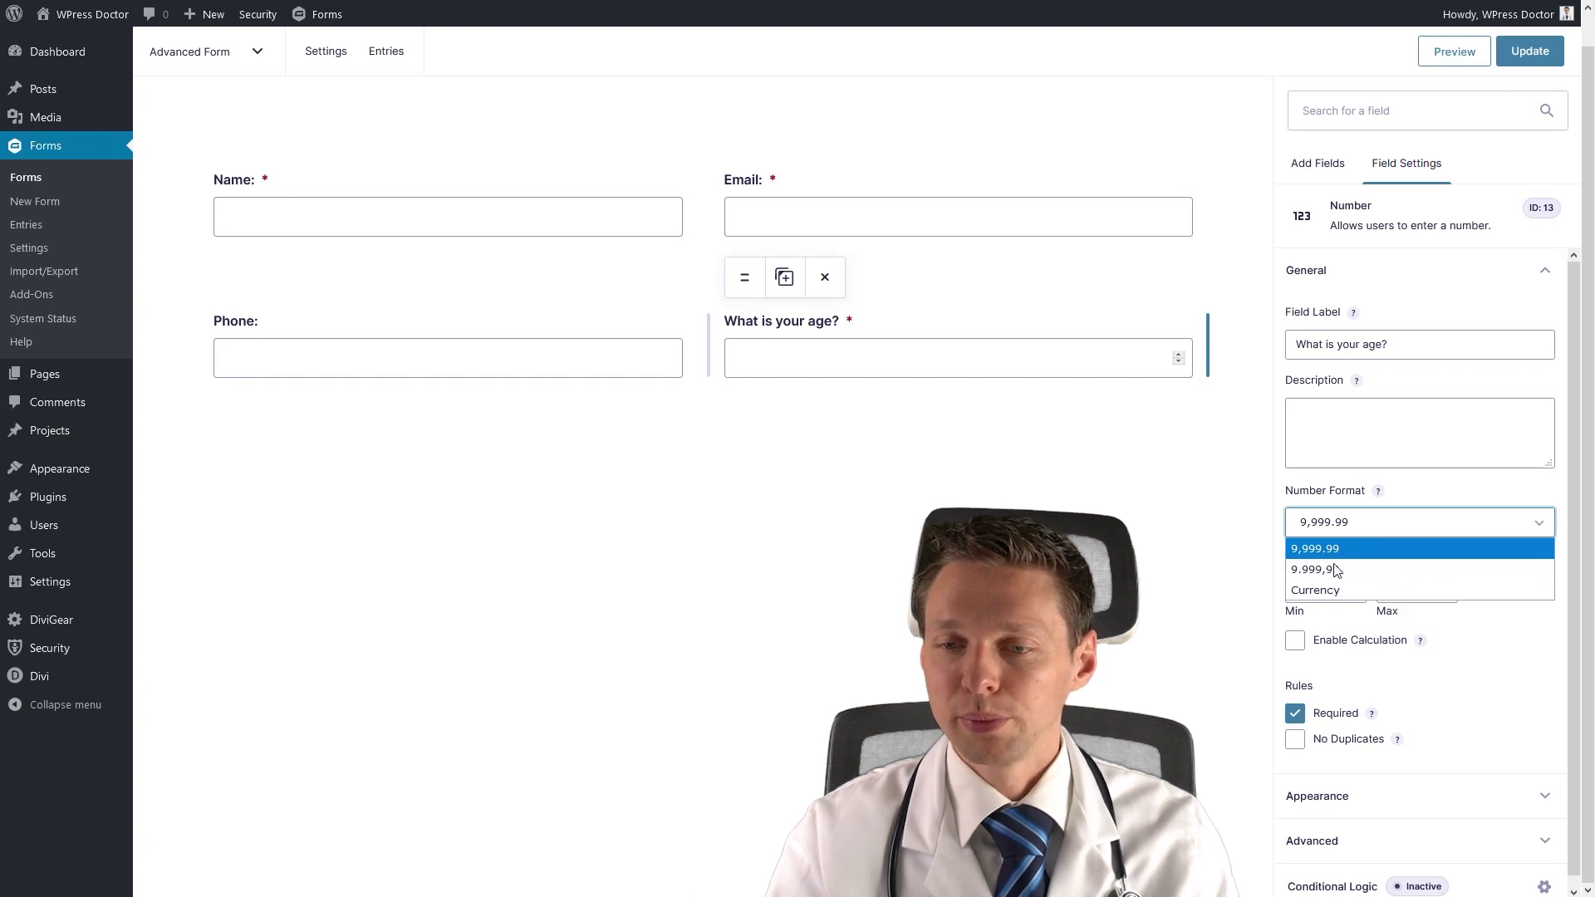
left_click(1334, 549)
left_click(1349, 588)
type("18")
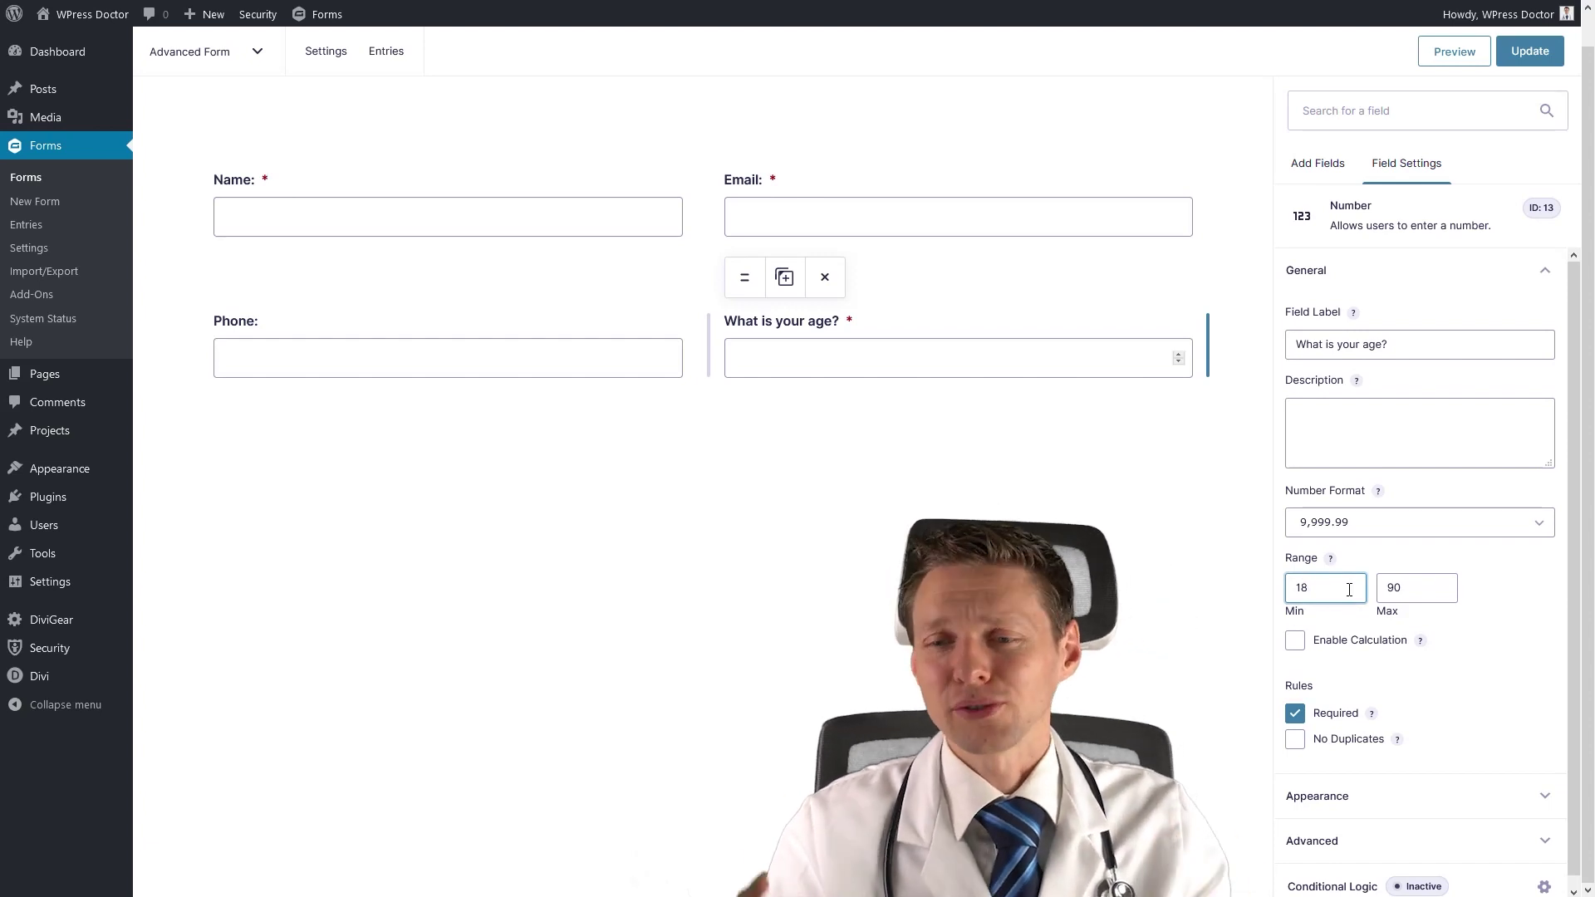
left_click(1318, 162)
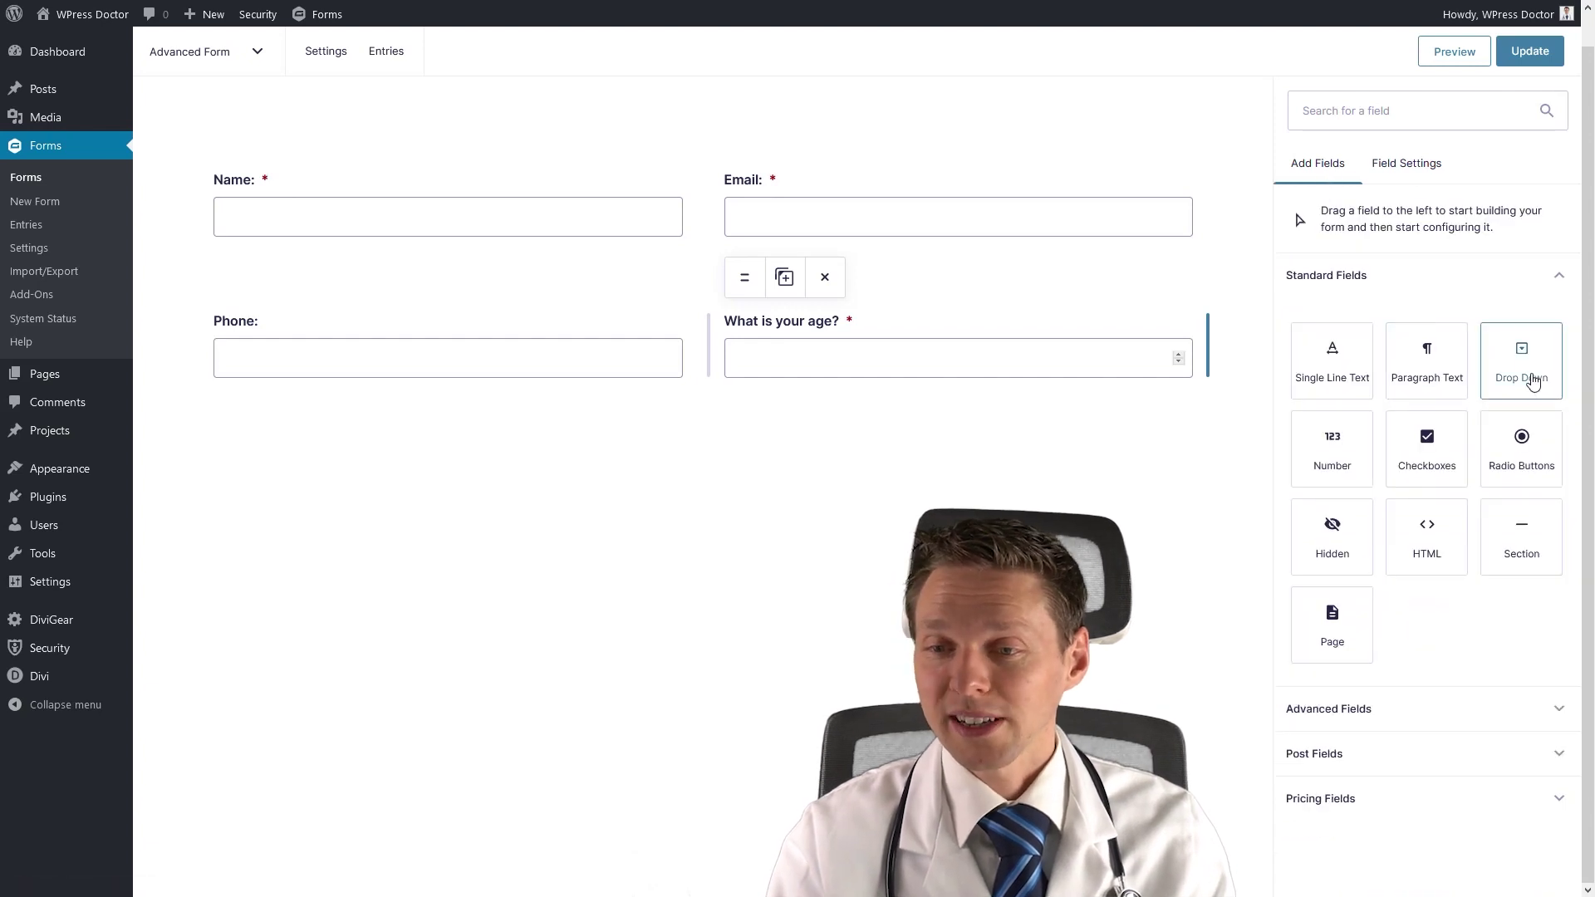
Add a Drop Down field below the Phone and age row labelled 'What do you prefer as trainer'.
left_click_drag(1533, 381, 532, 464)
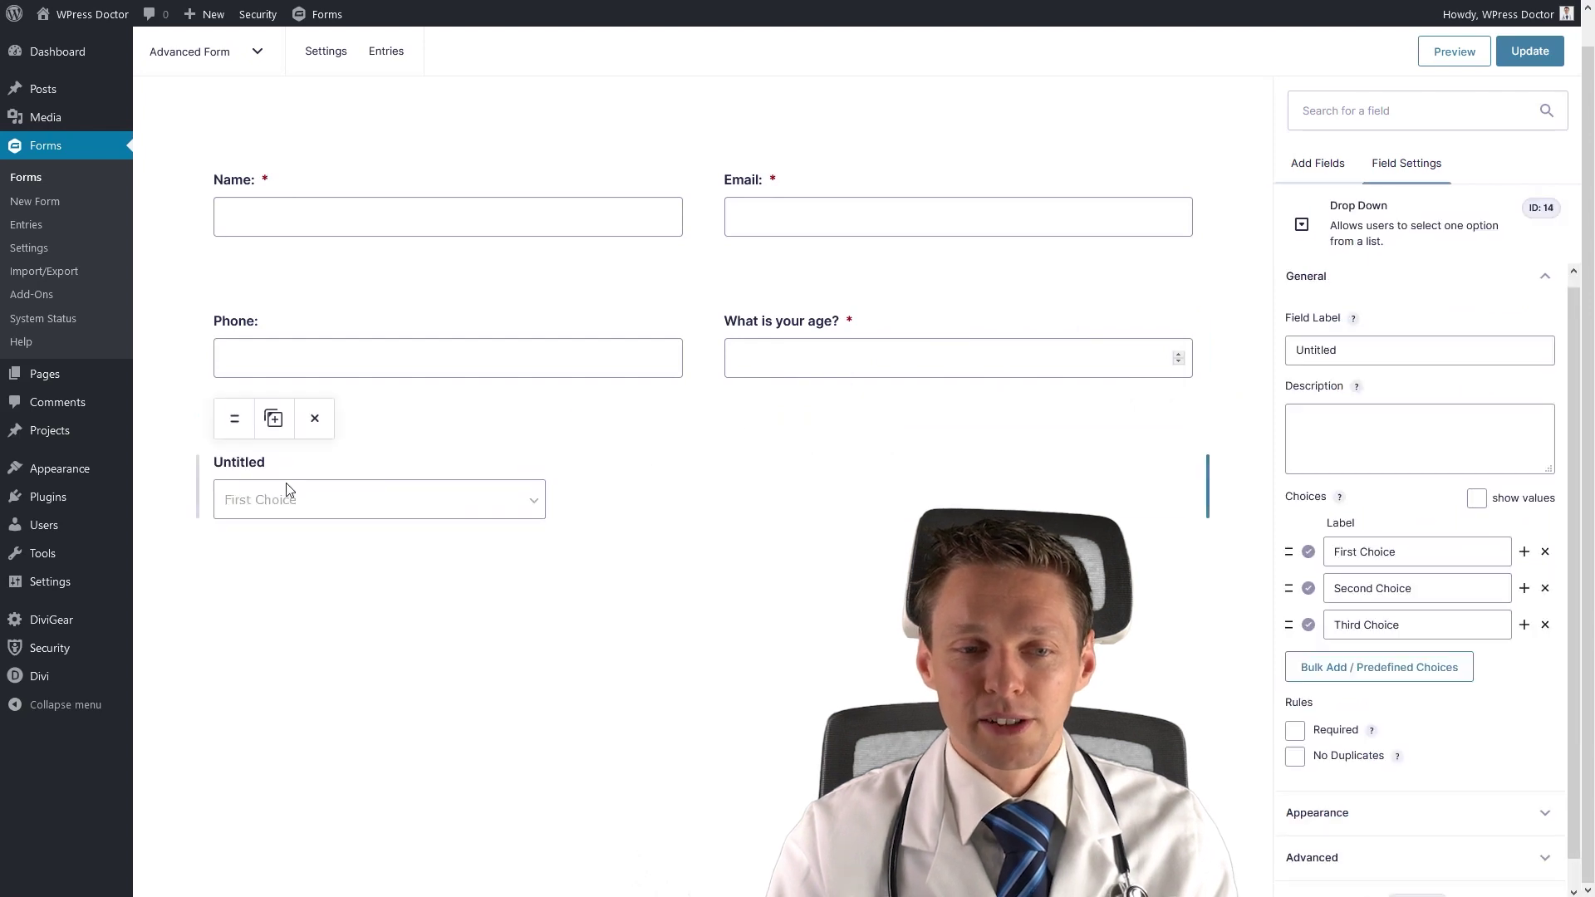
double_click(1359, 356)
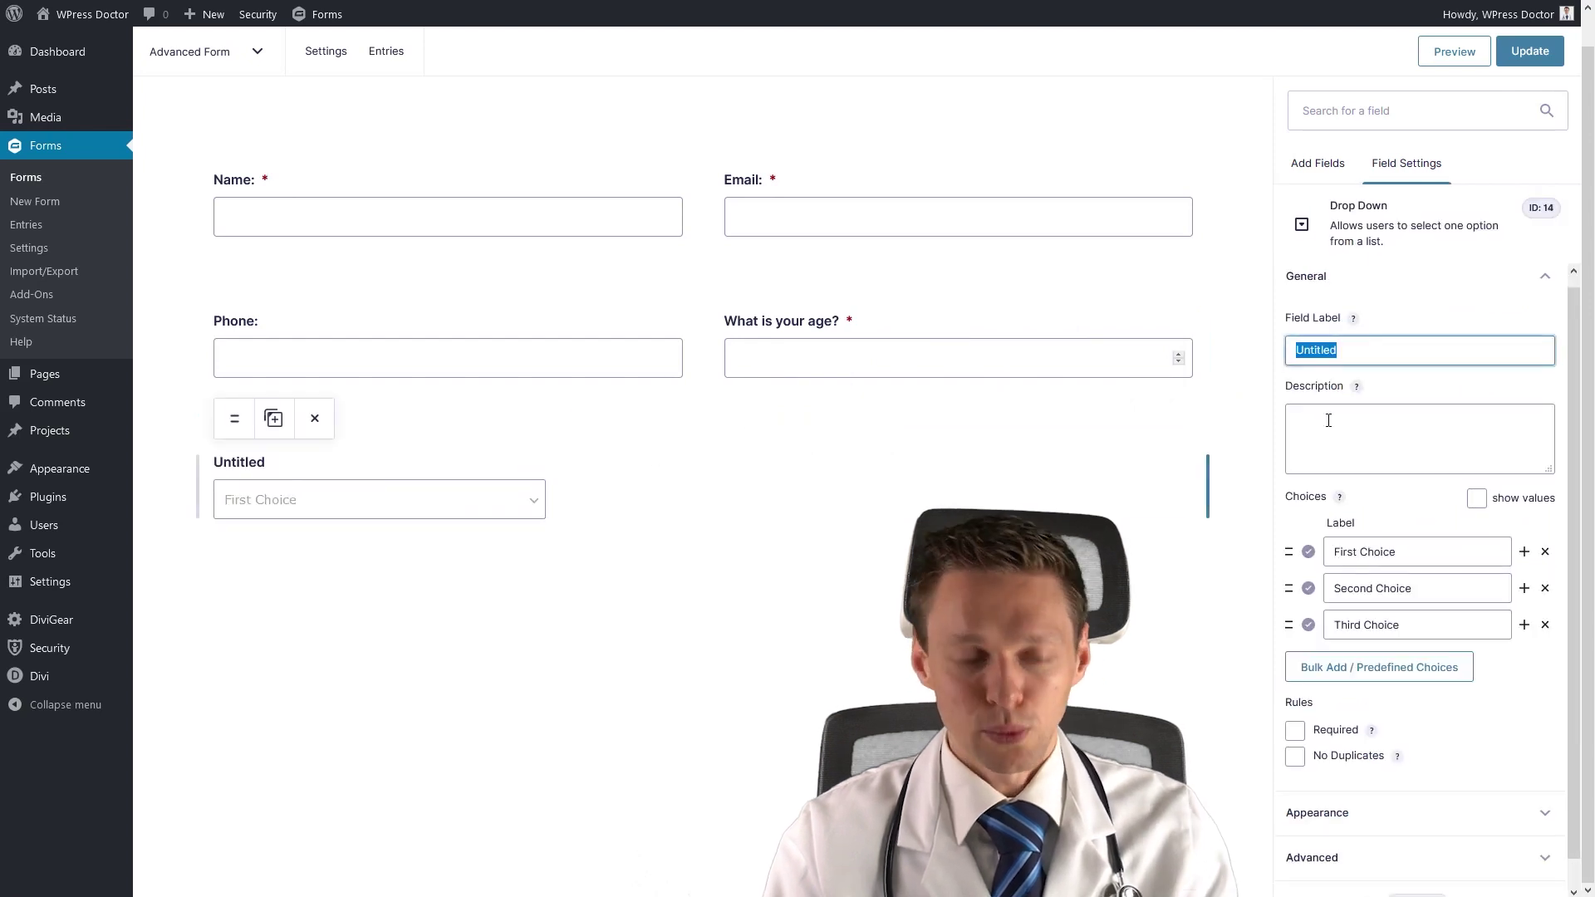
type("What do you pre")
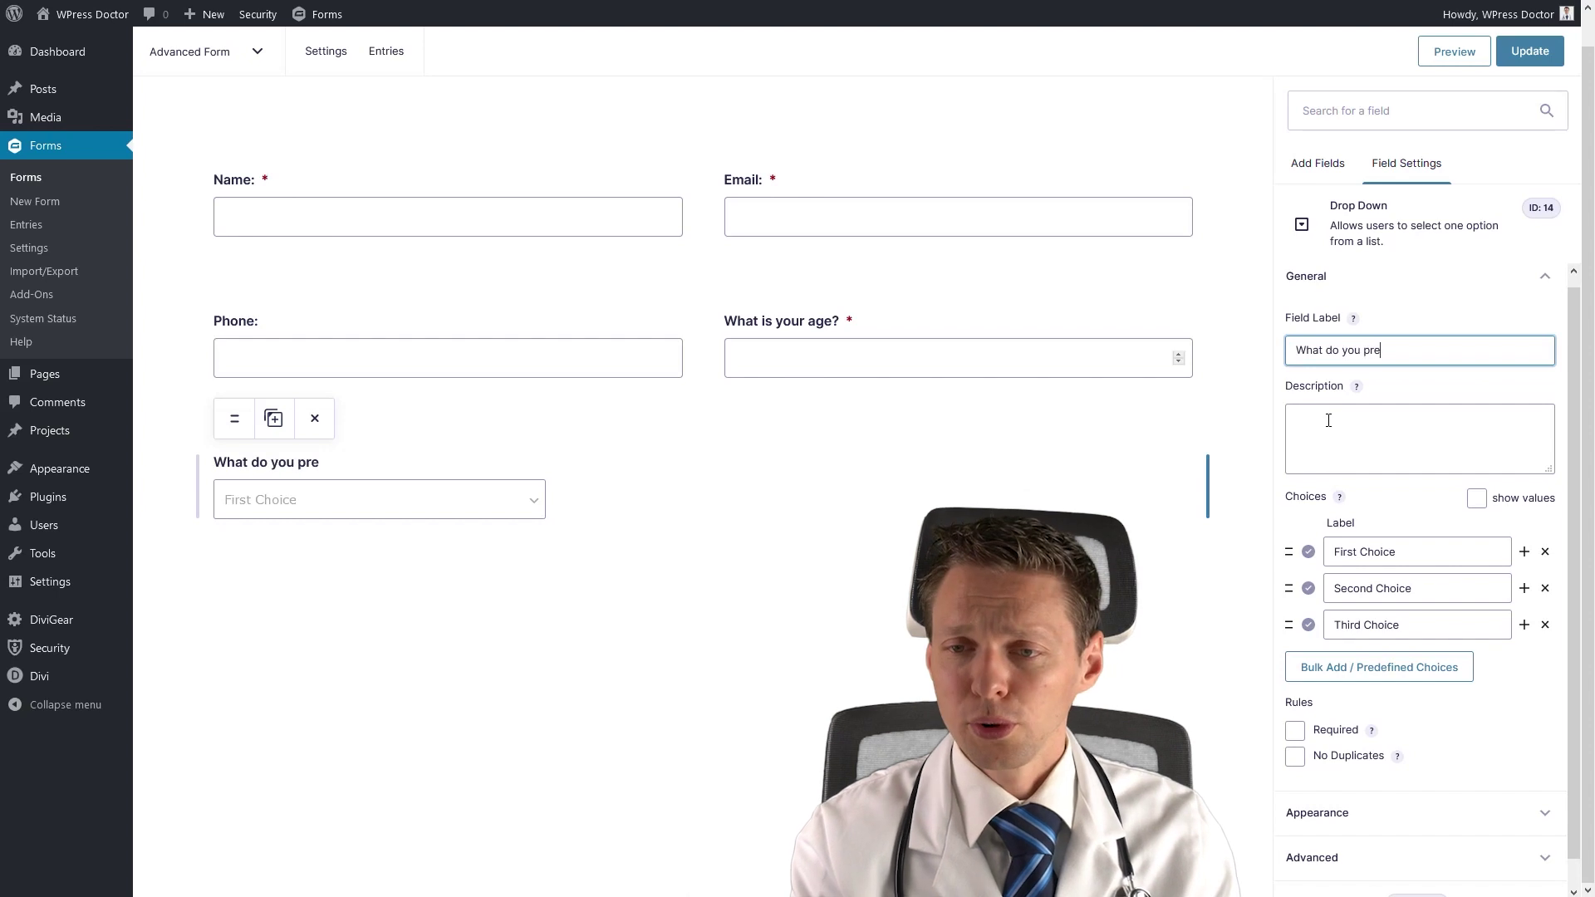
type("fer as trainer?")
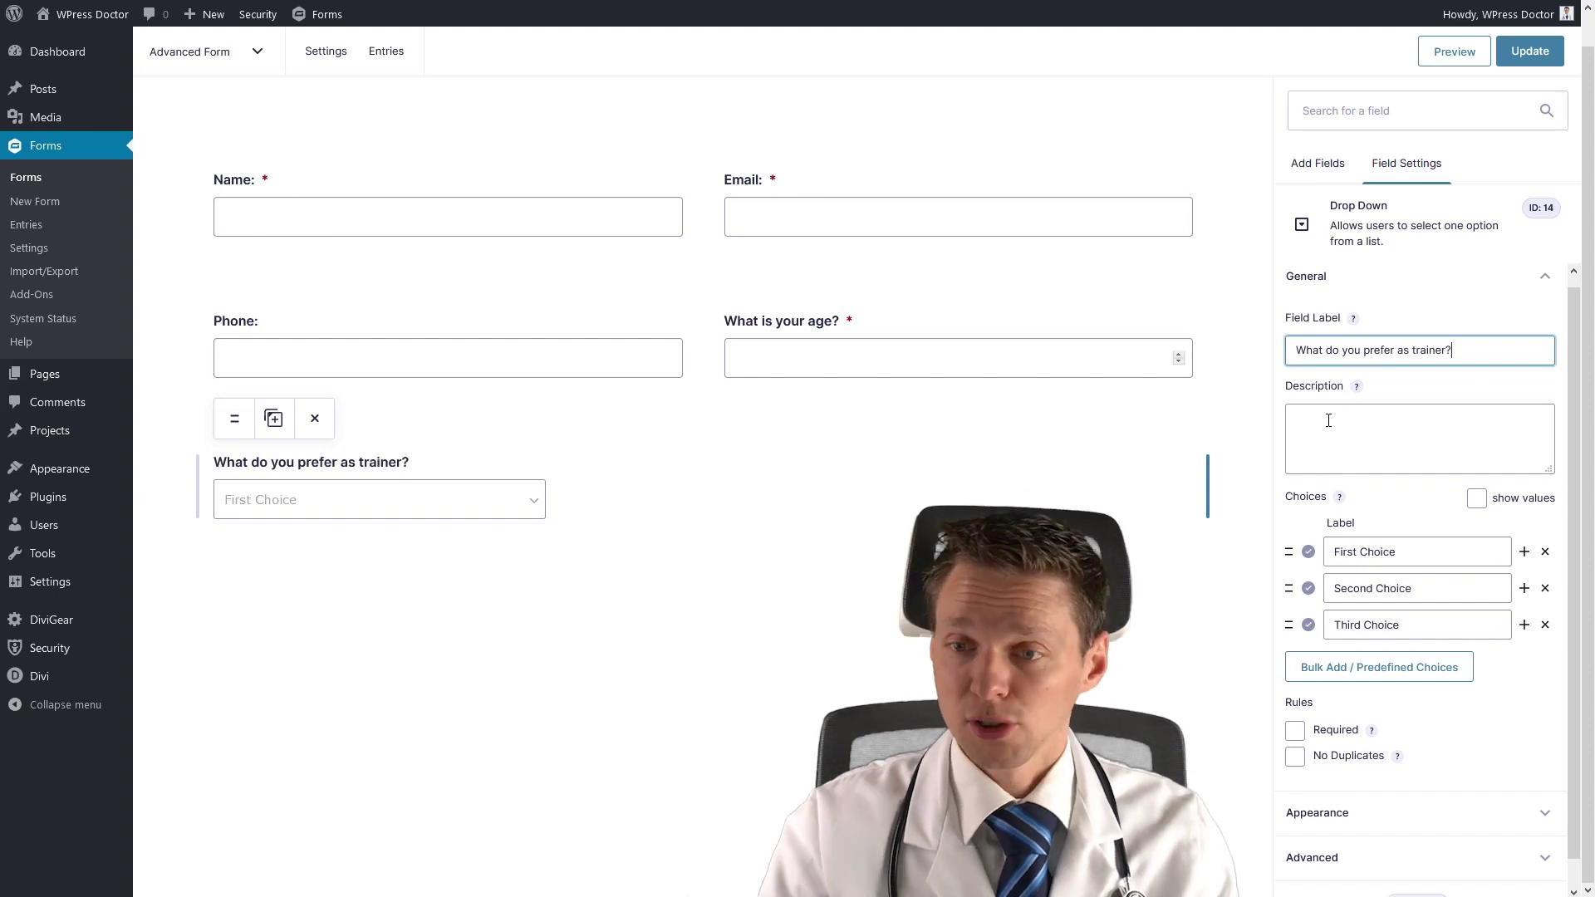
Set the dropdown choices to 'A male' and 'A female' and delete the third choice.
triple_click(1354, 551)
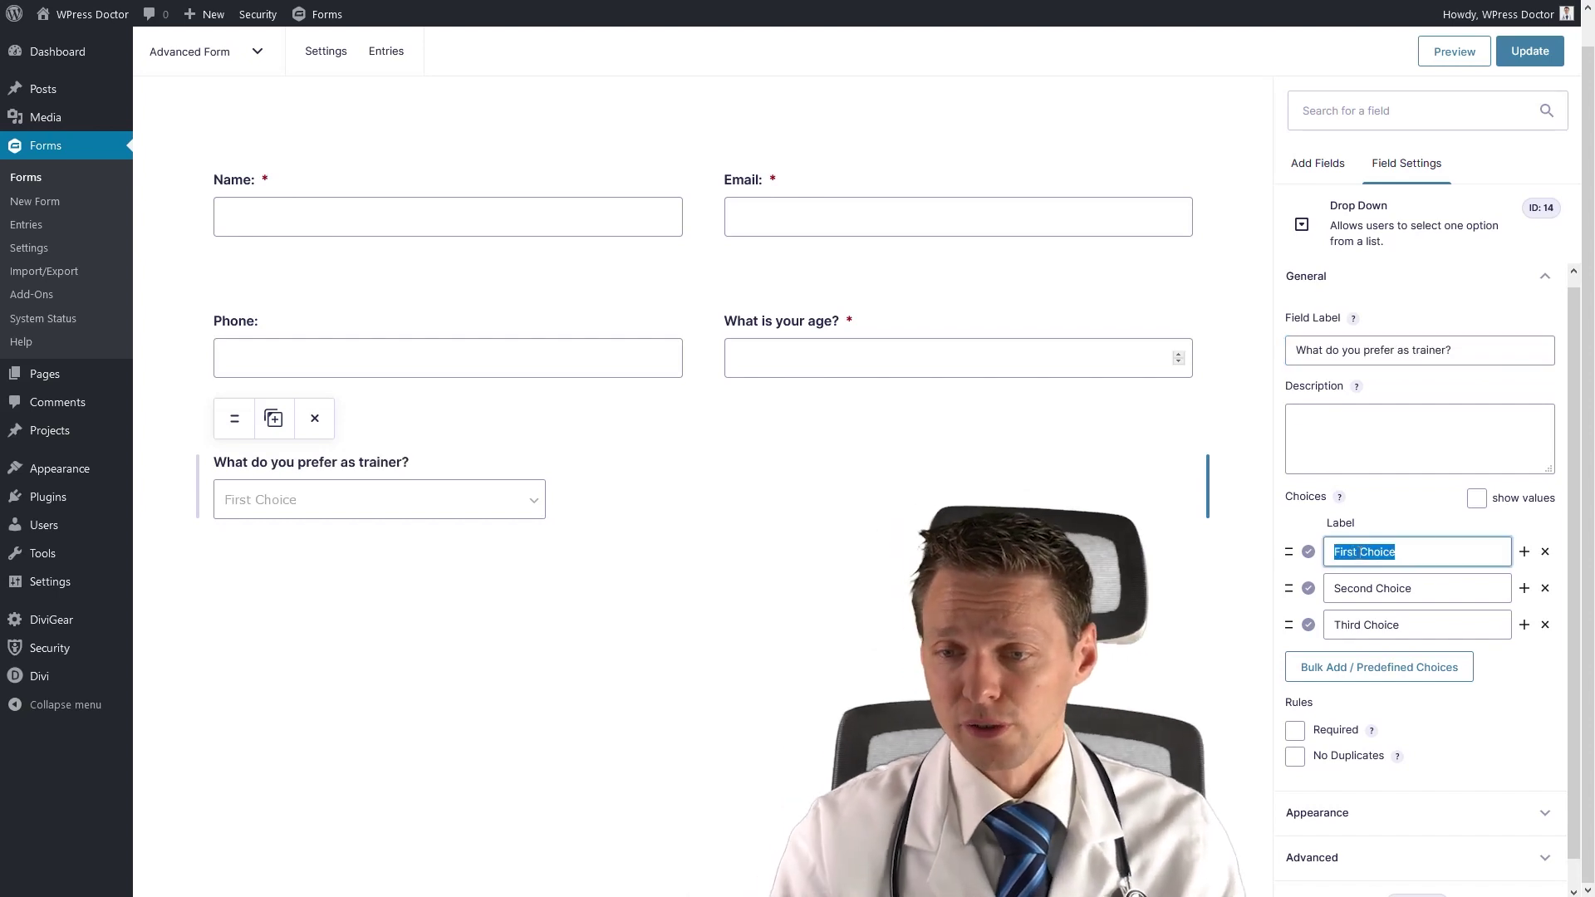
type("A man")
triple_click(1333, 590)
type("A femaile")
triple_click(1432, 555)
type("A male")
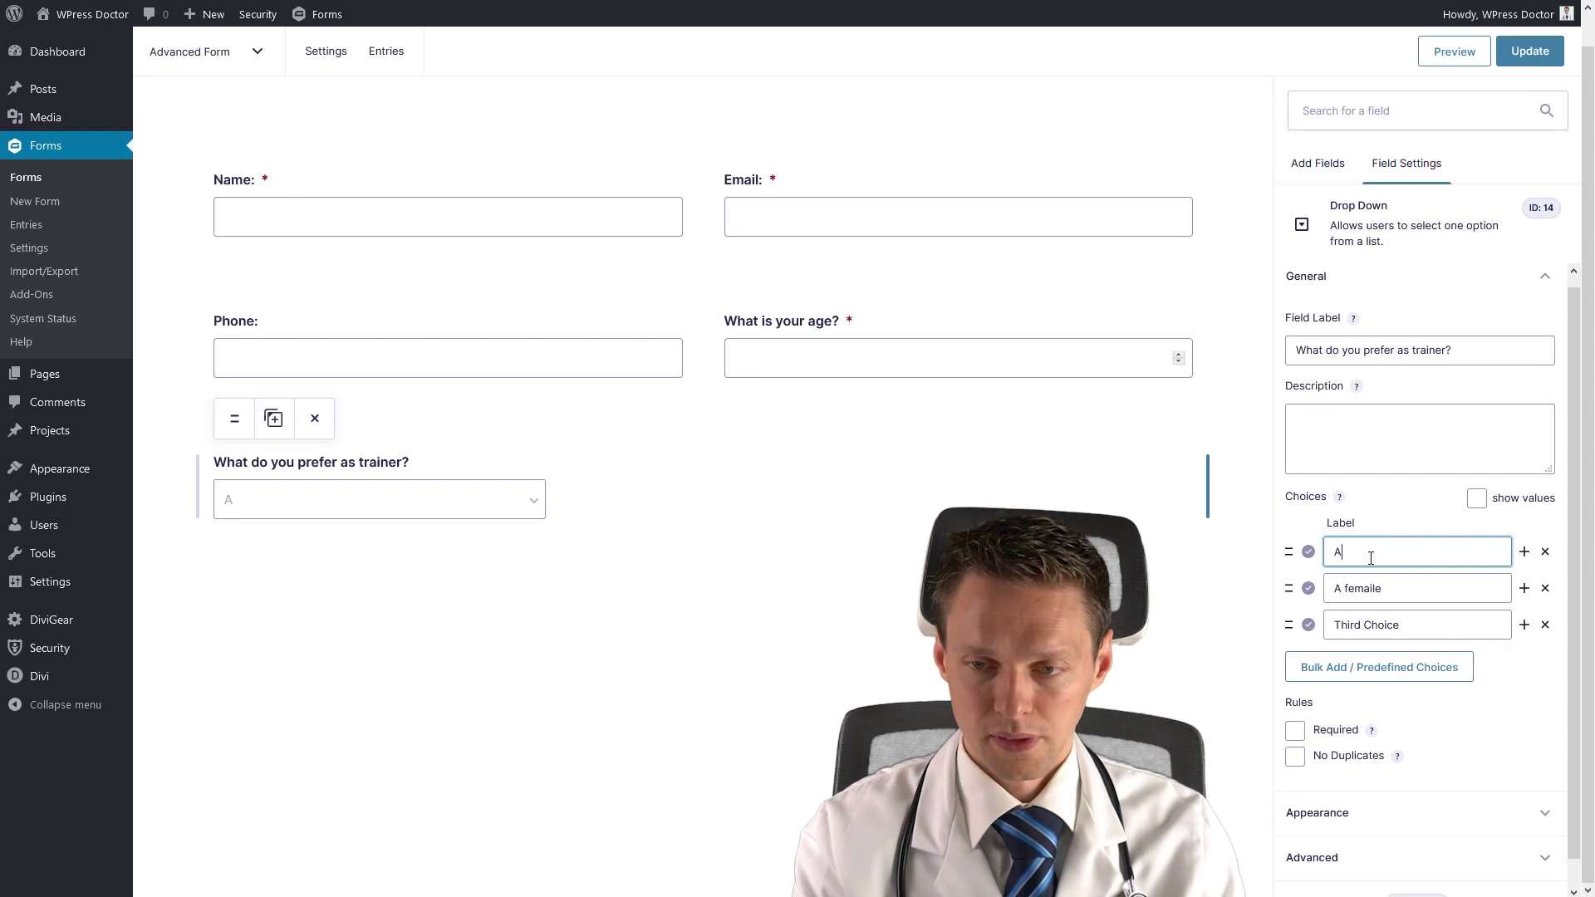
left_click(1388, 625)
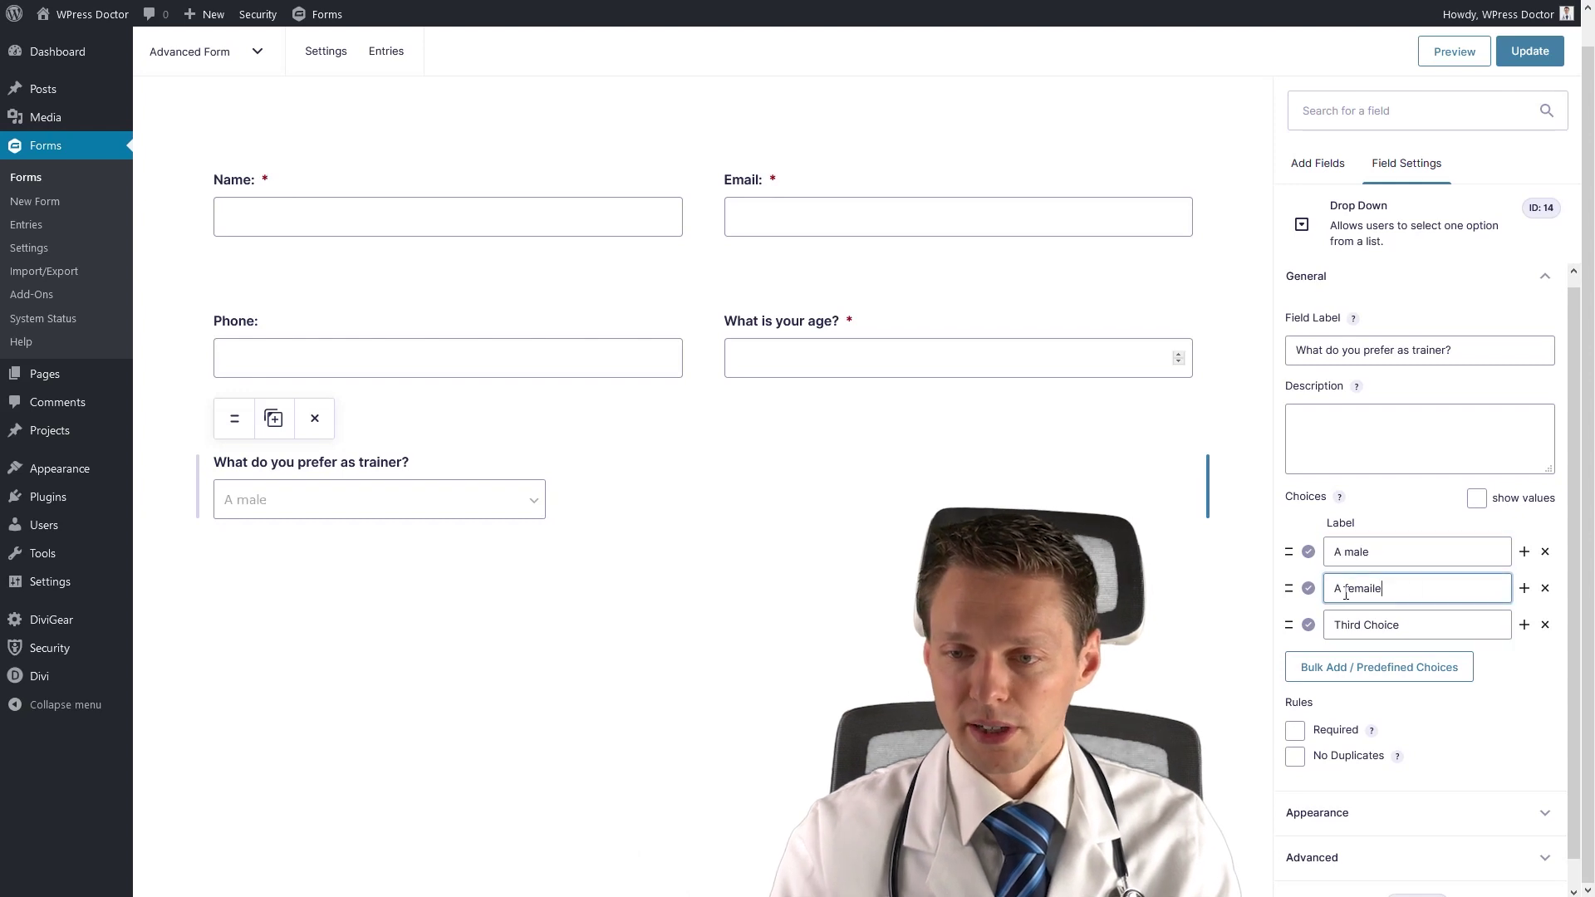
triple_click(1412, 588)
type("A")
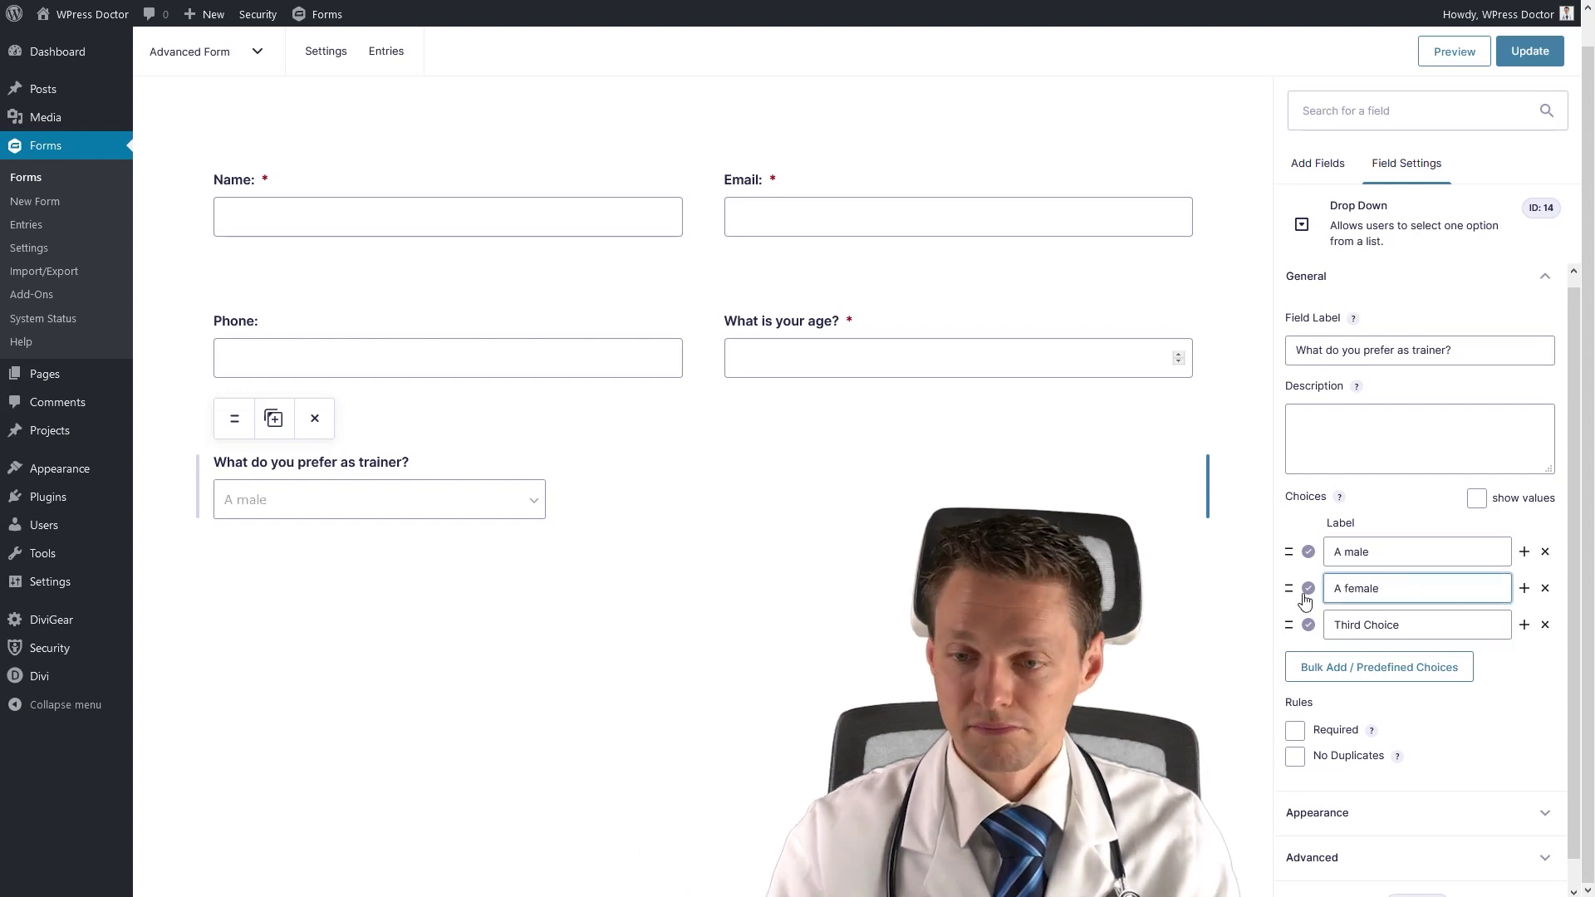
left_click(1545, 625)
left_click(1153, 604)
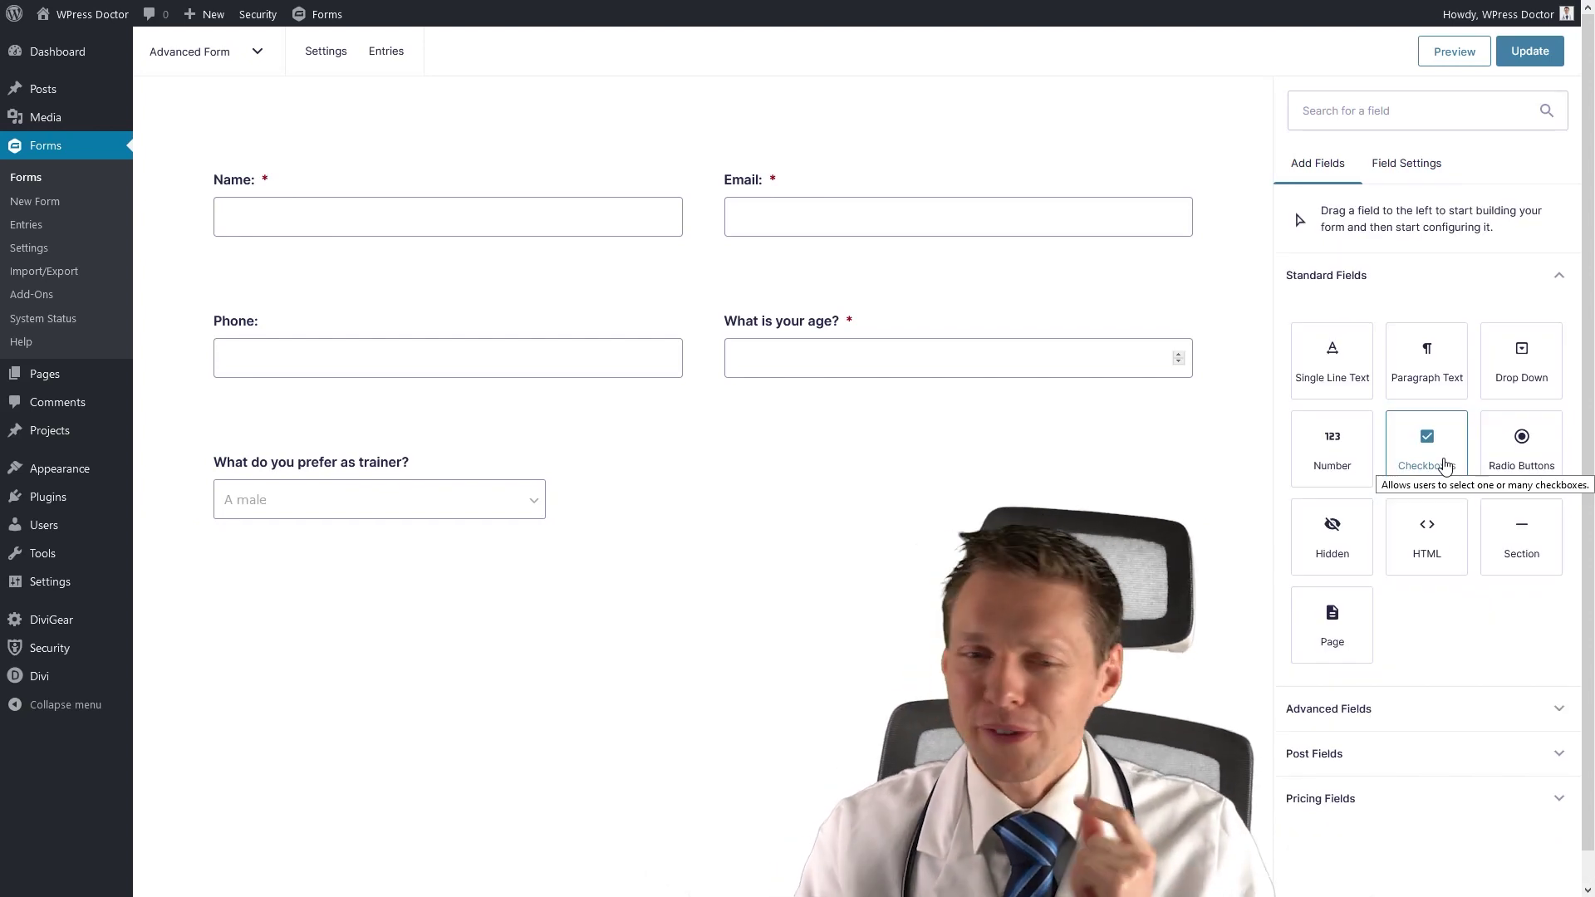
Add a Checkboxes field with the pasted wellbeing question and a five-donuts-per-meal first choice.
left_click_drag(1446, 465, 1040, 491)
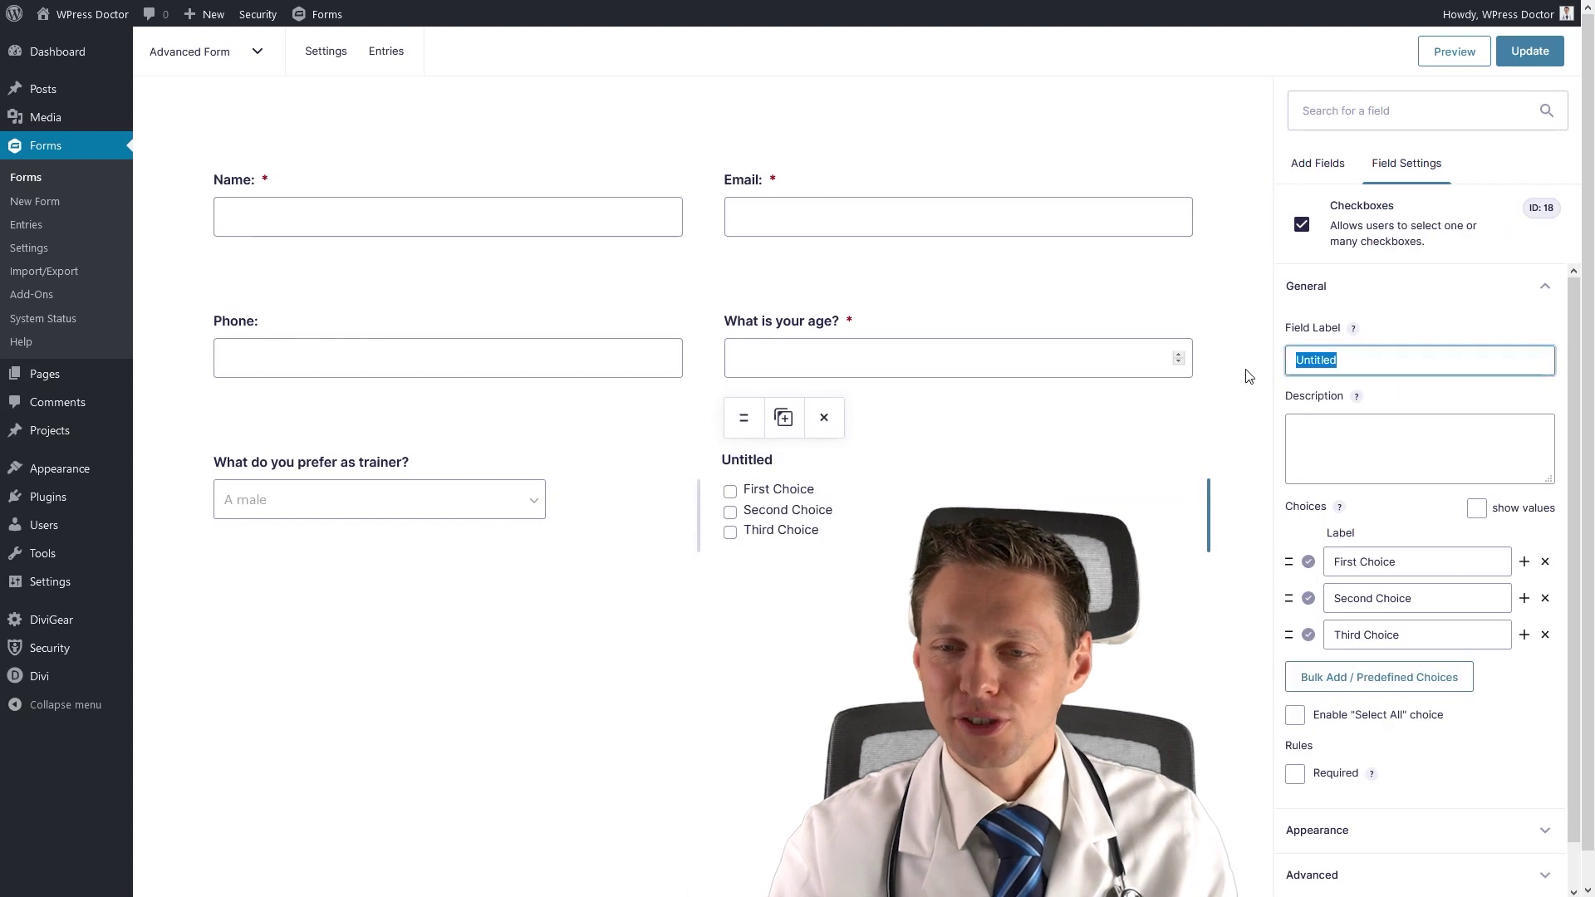
type("How would you describe your physical wellbeing?")
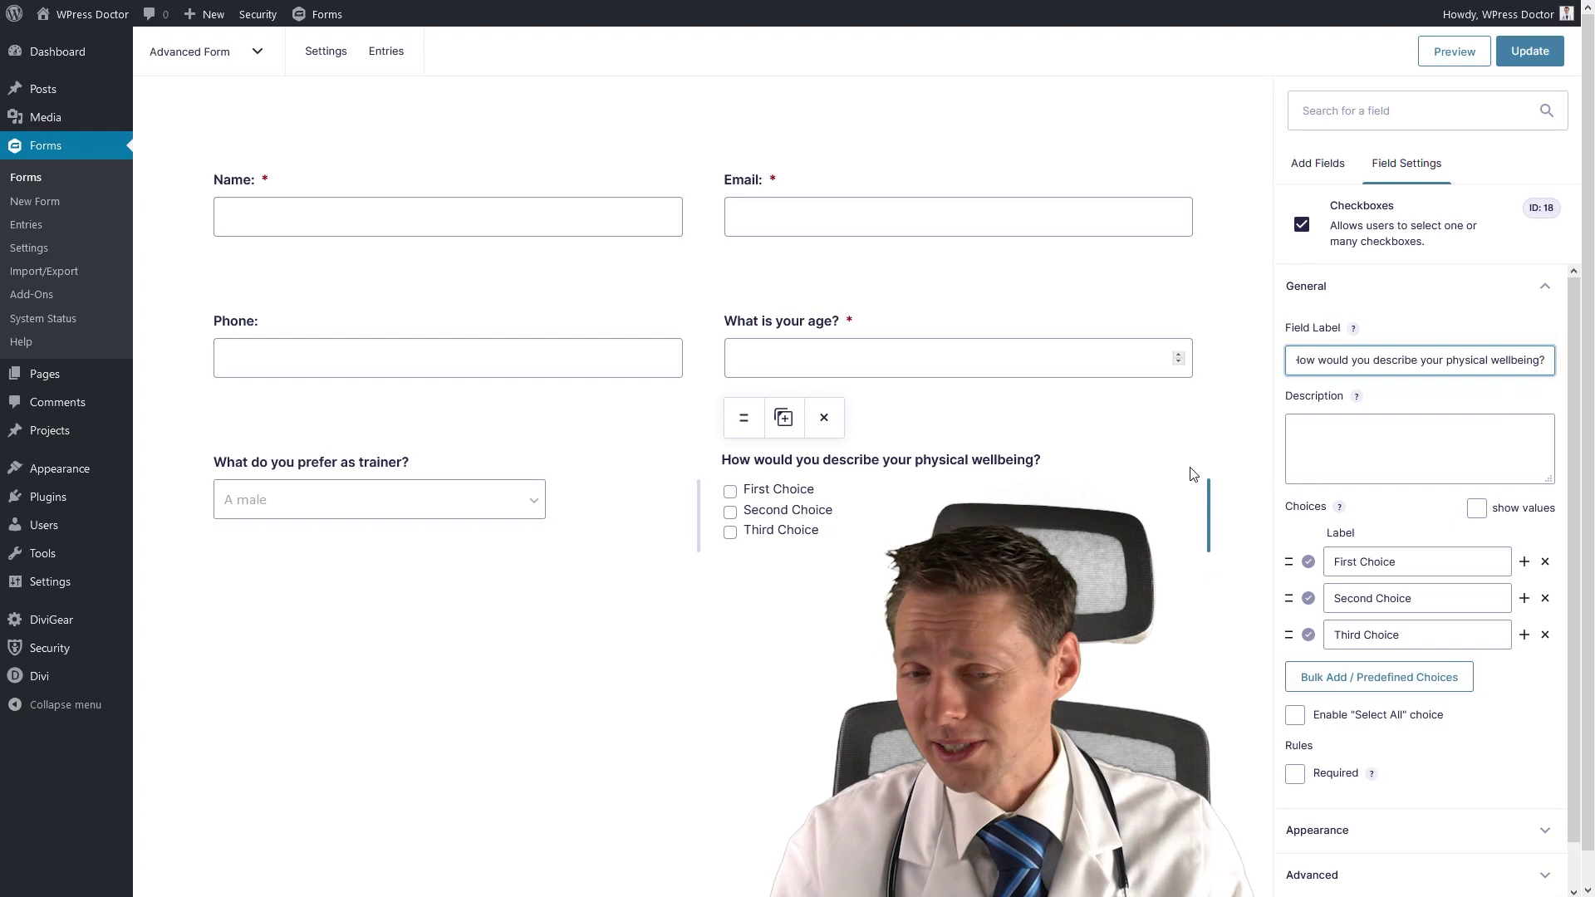
left_click(1334, 560)
type("I eat 5 donuts for break")
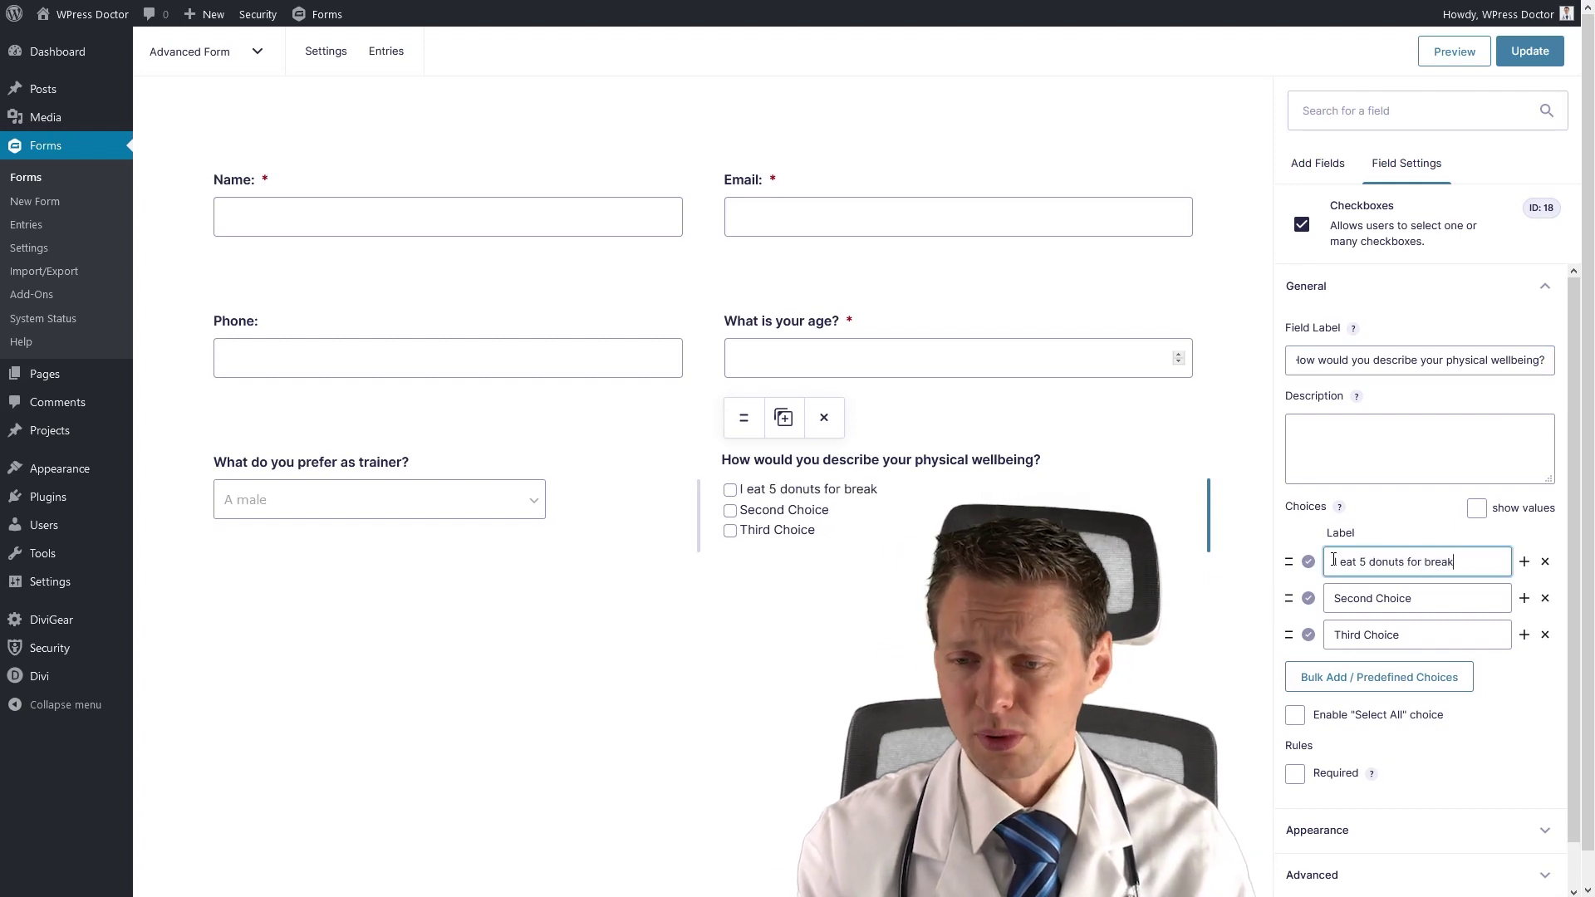
type("fast, and lunch ")
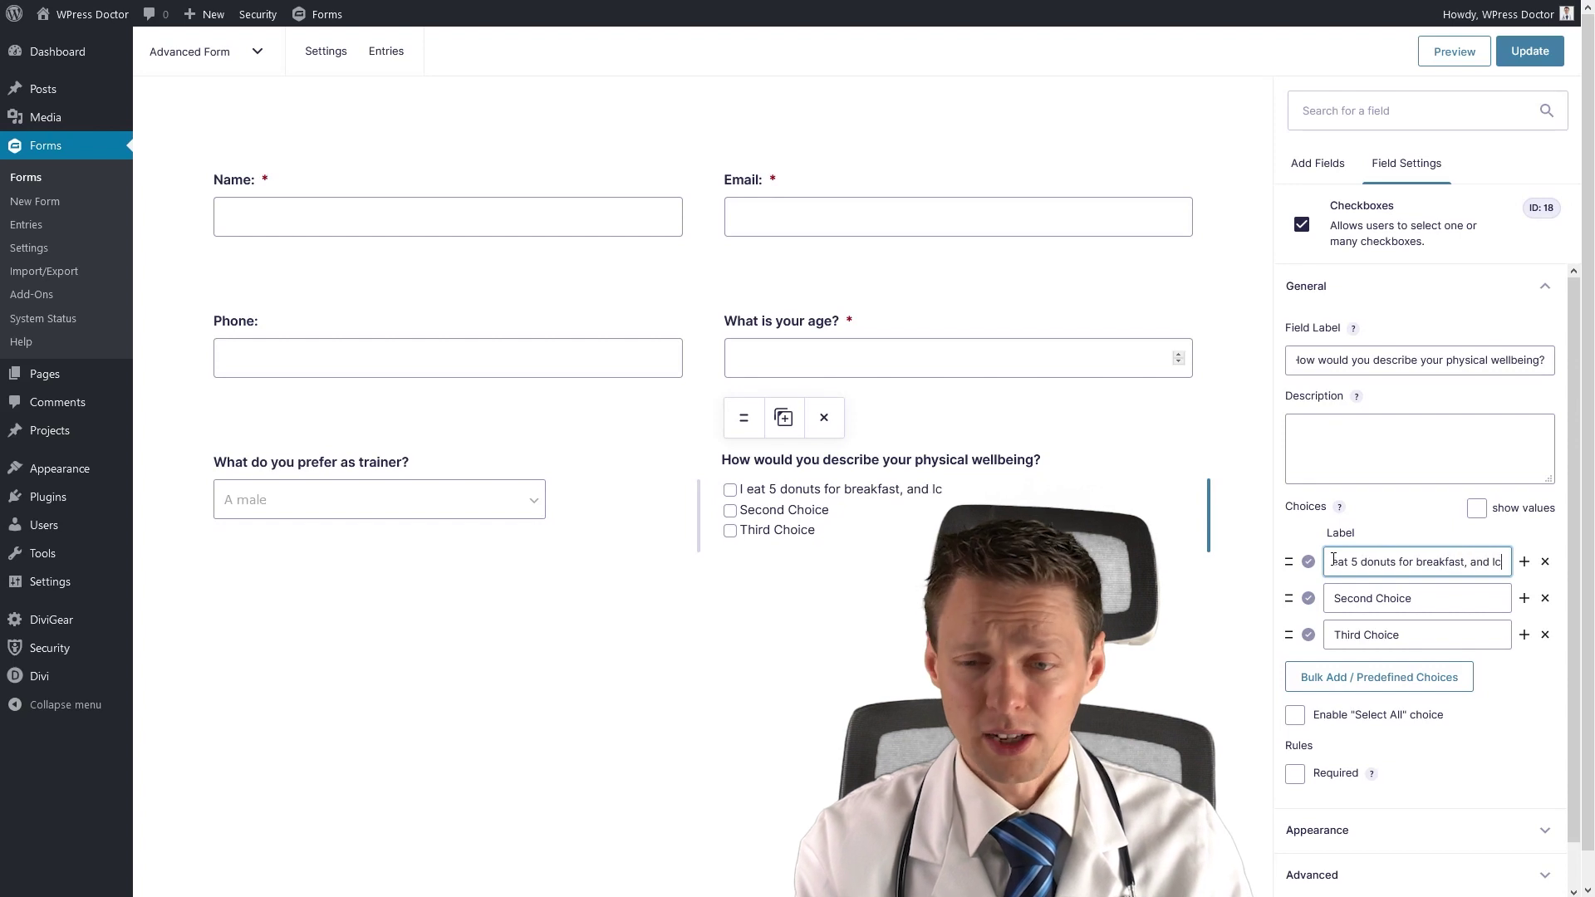
type("and dinner")
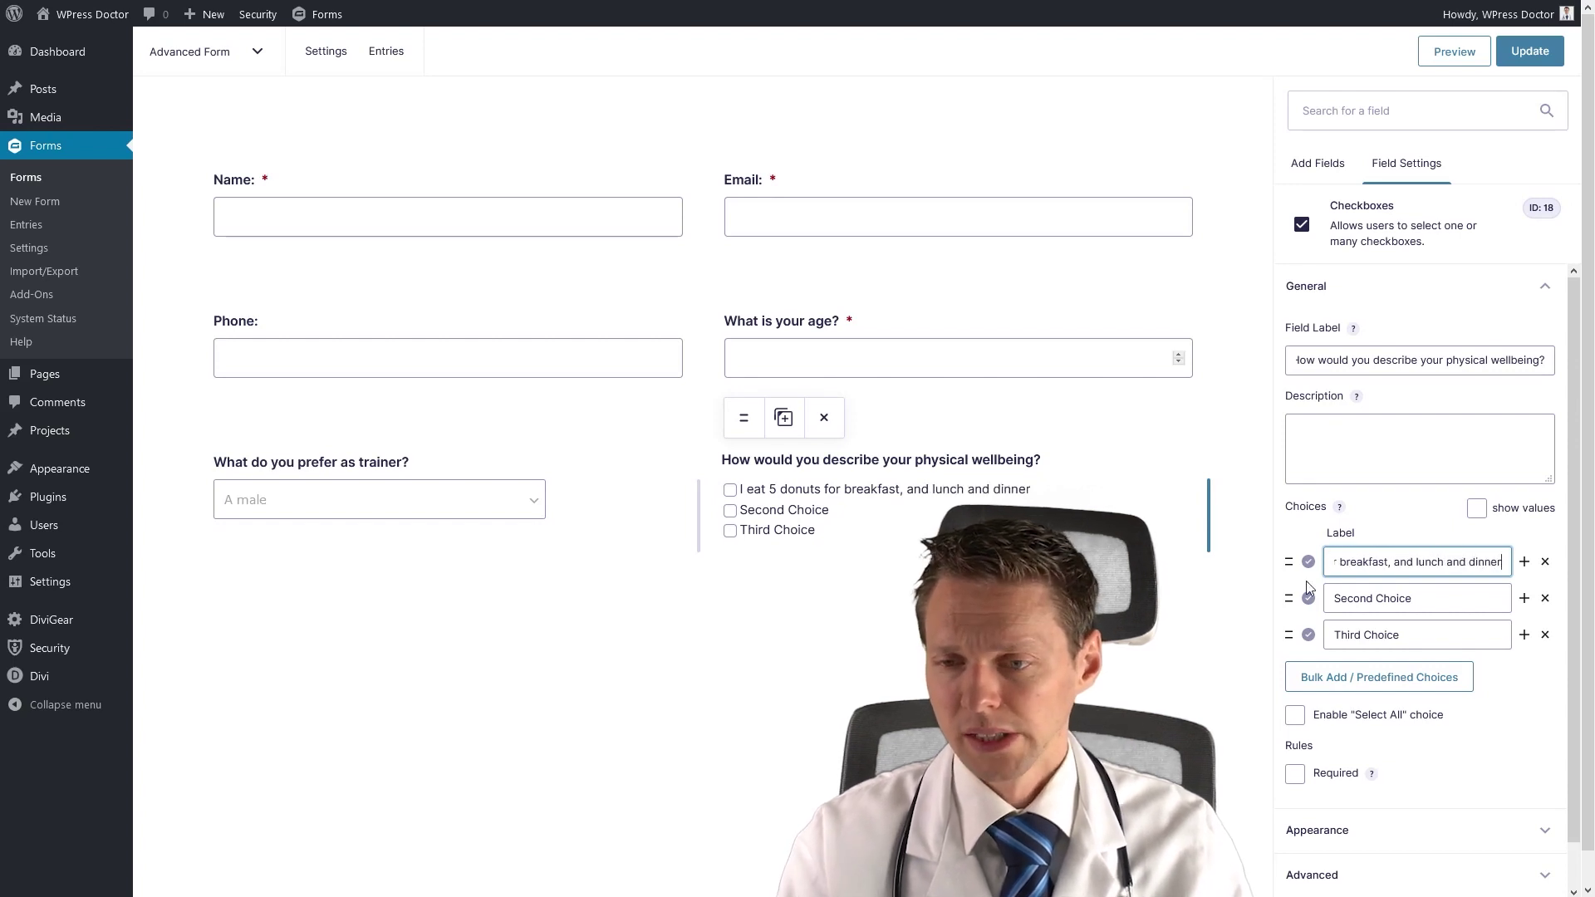
Reword the other choices to daily Apex Legends E-Sports and certified body builder and professional bodyguard.
triple_click(1356, 599)
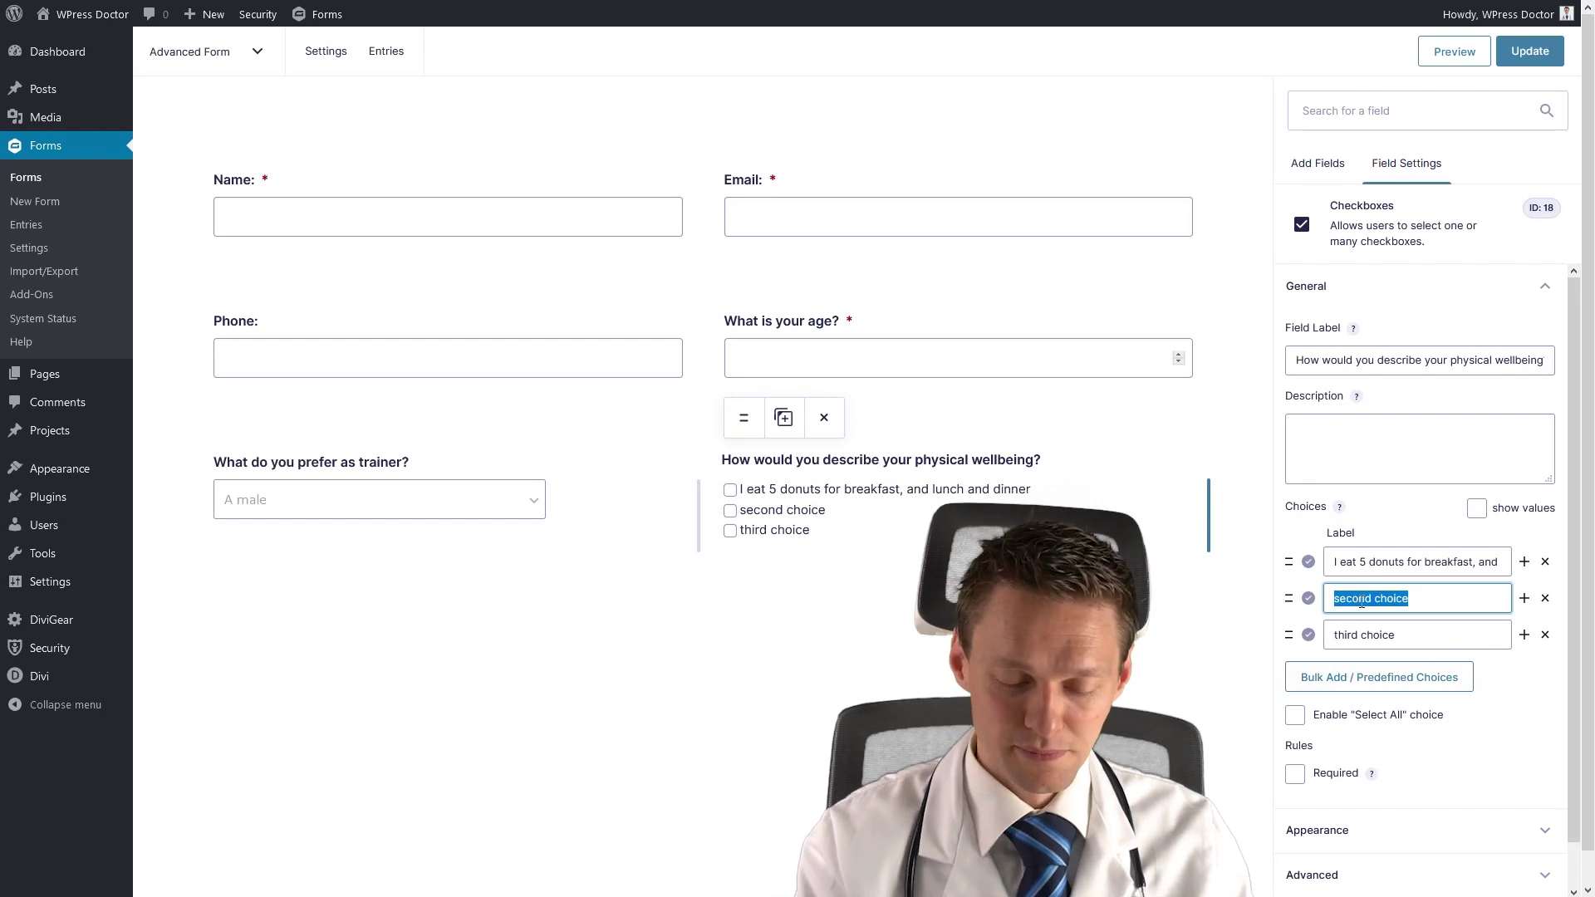
type("I do a lot")
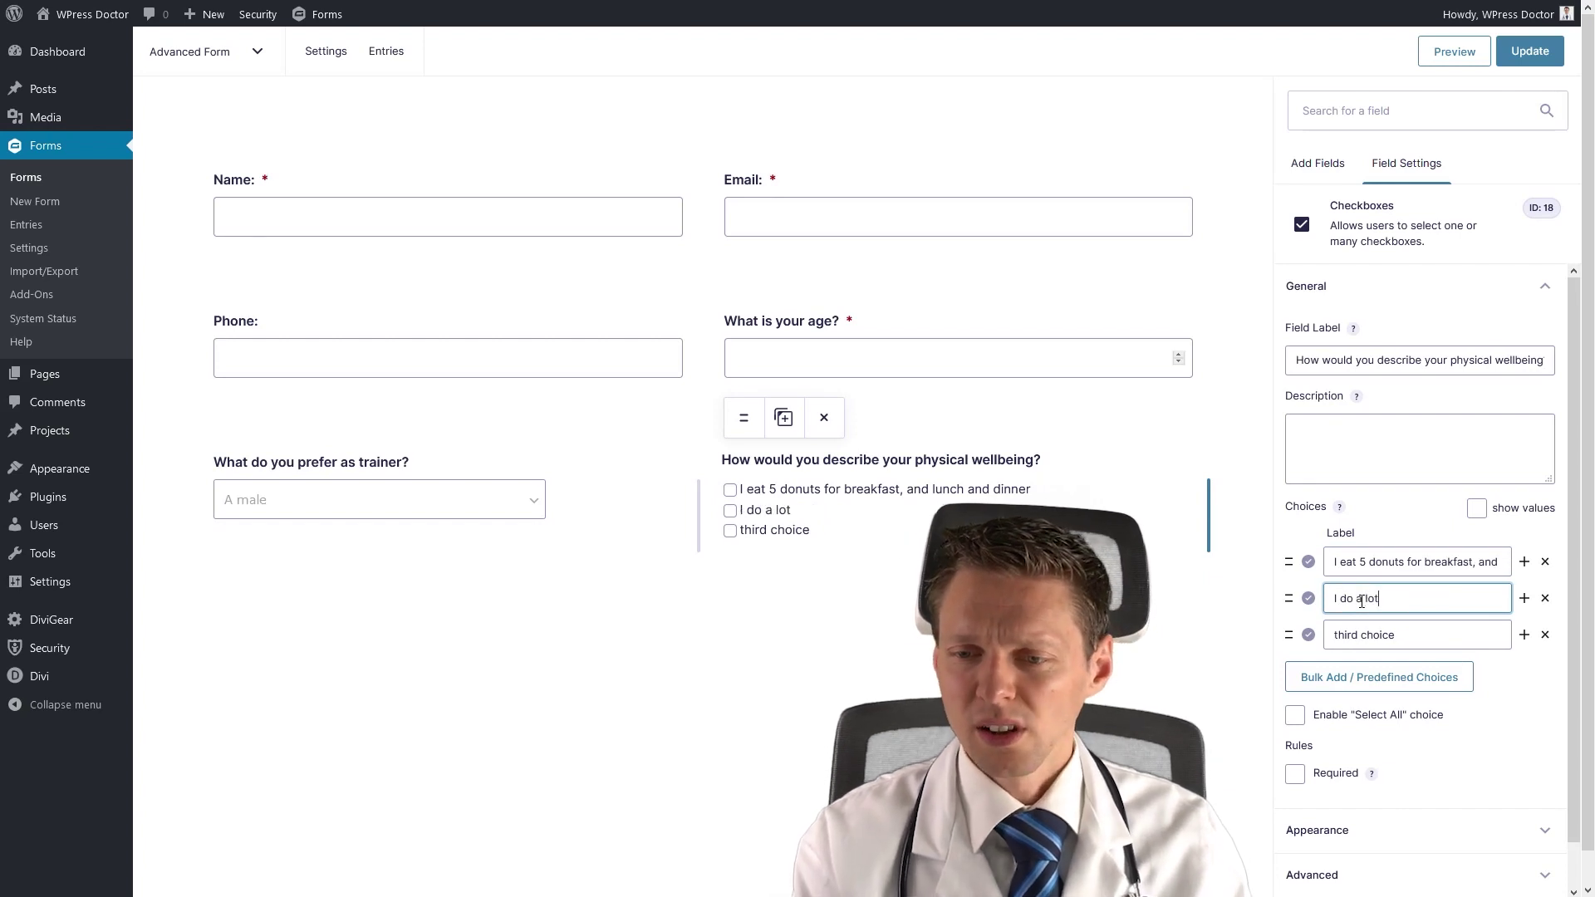
type(" of sports. E-S")
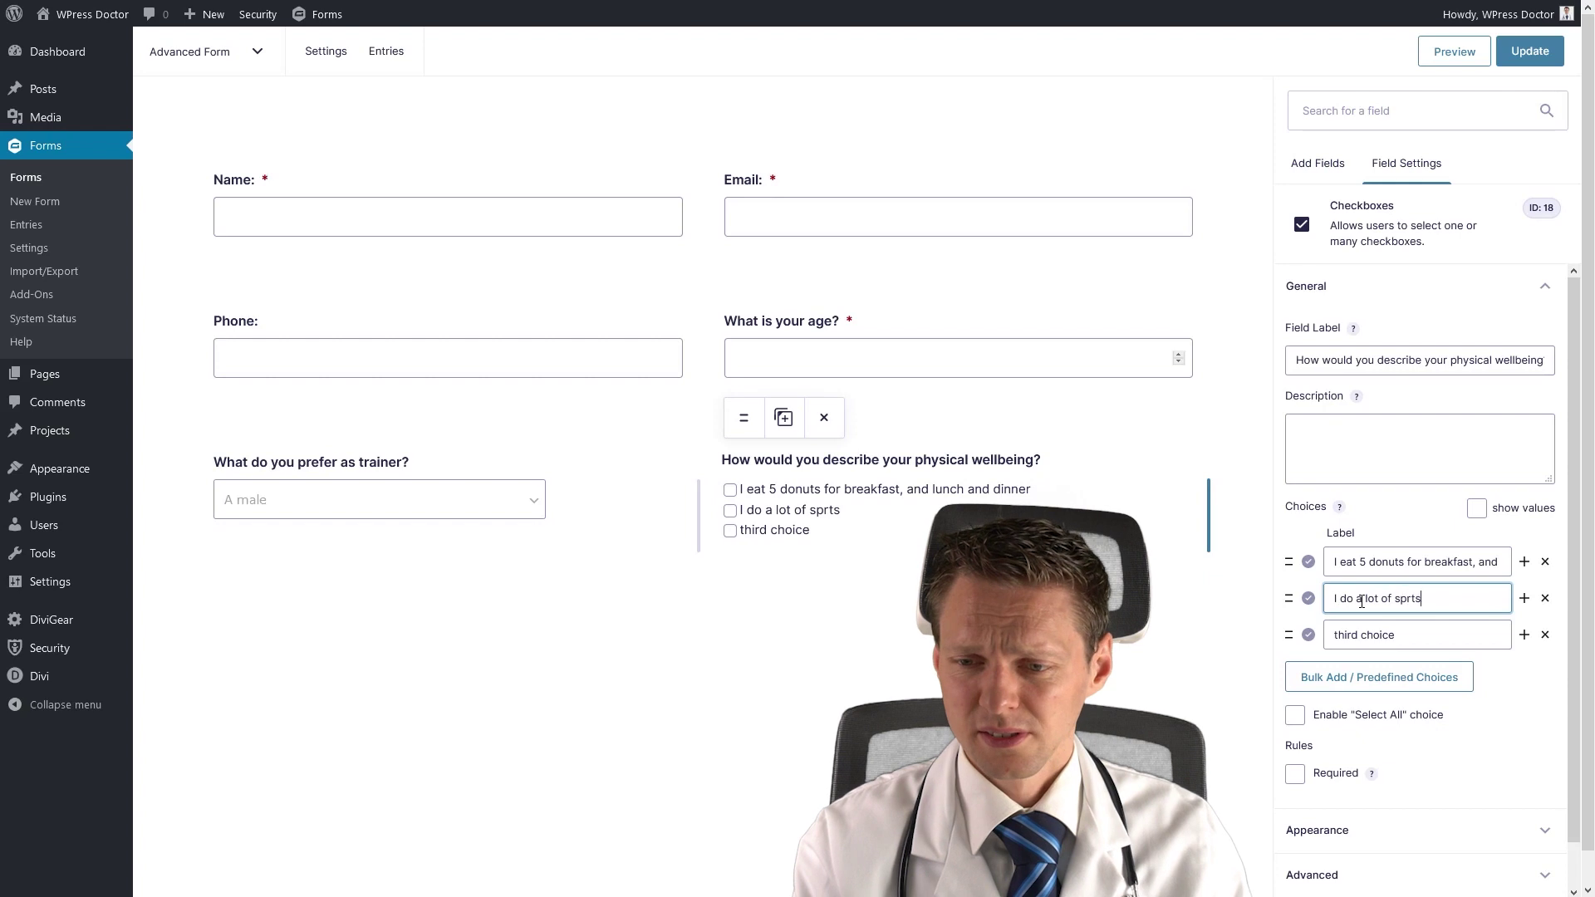
type("ports")
key("BackSpace")
key("BackSpace")
key("BackSpace")
type("orts, I play")
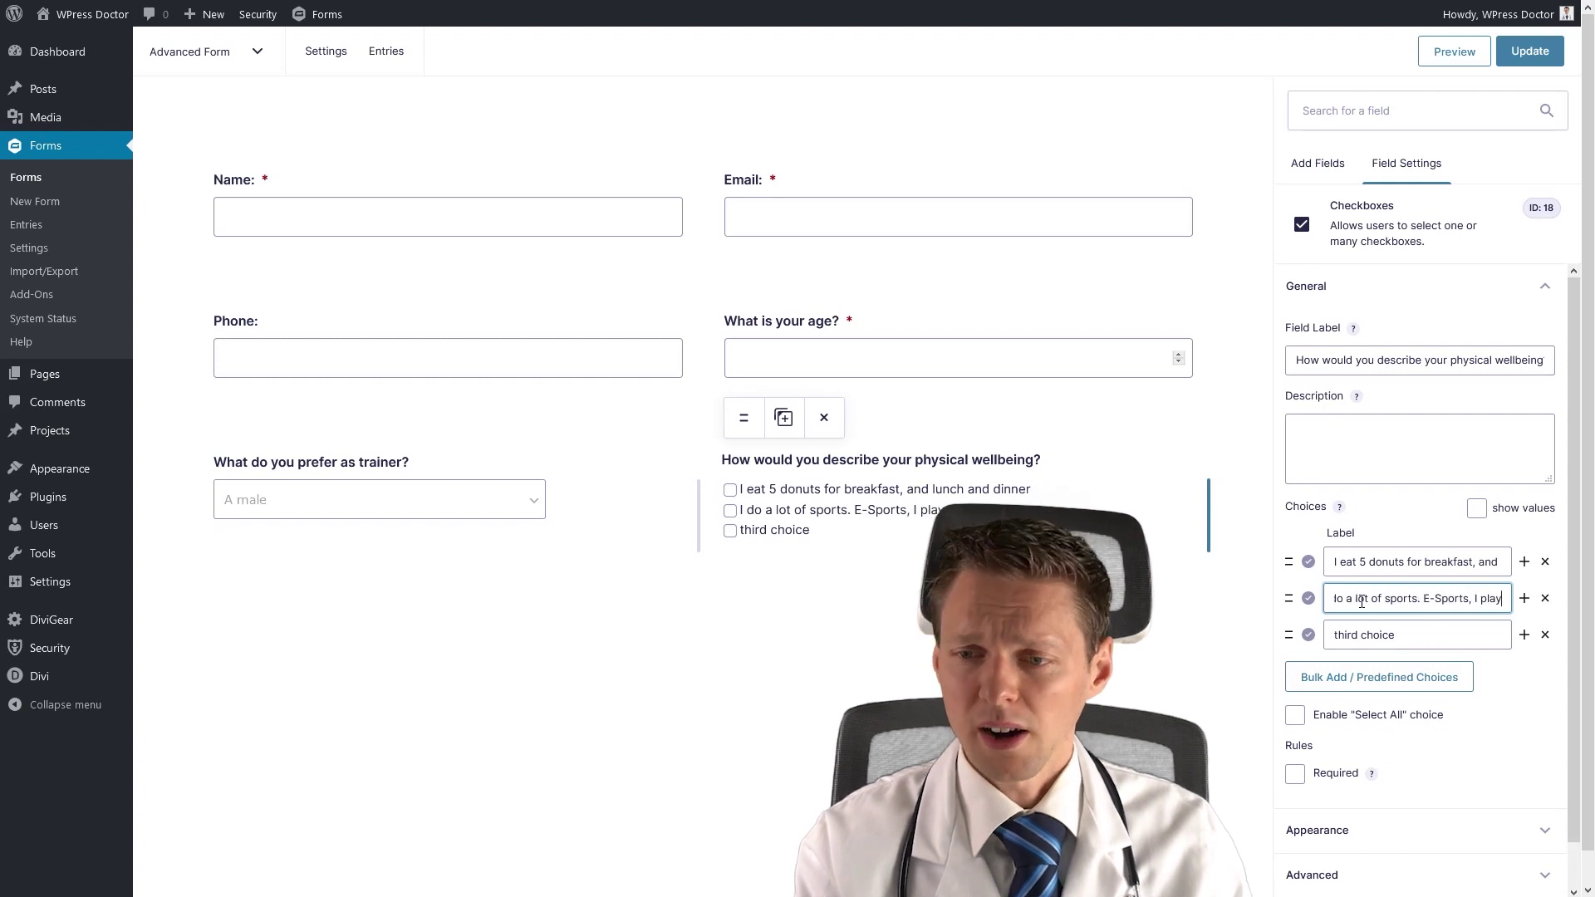
type(" Apex Legends eve")
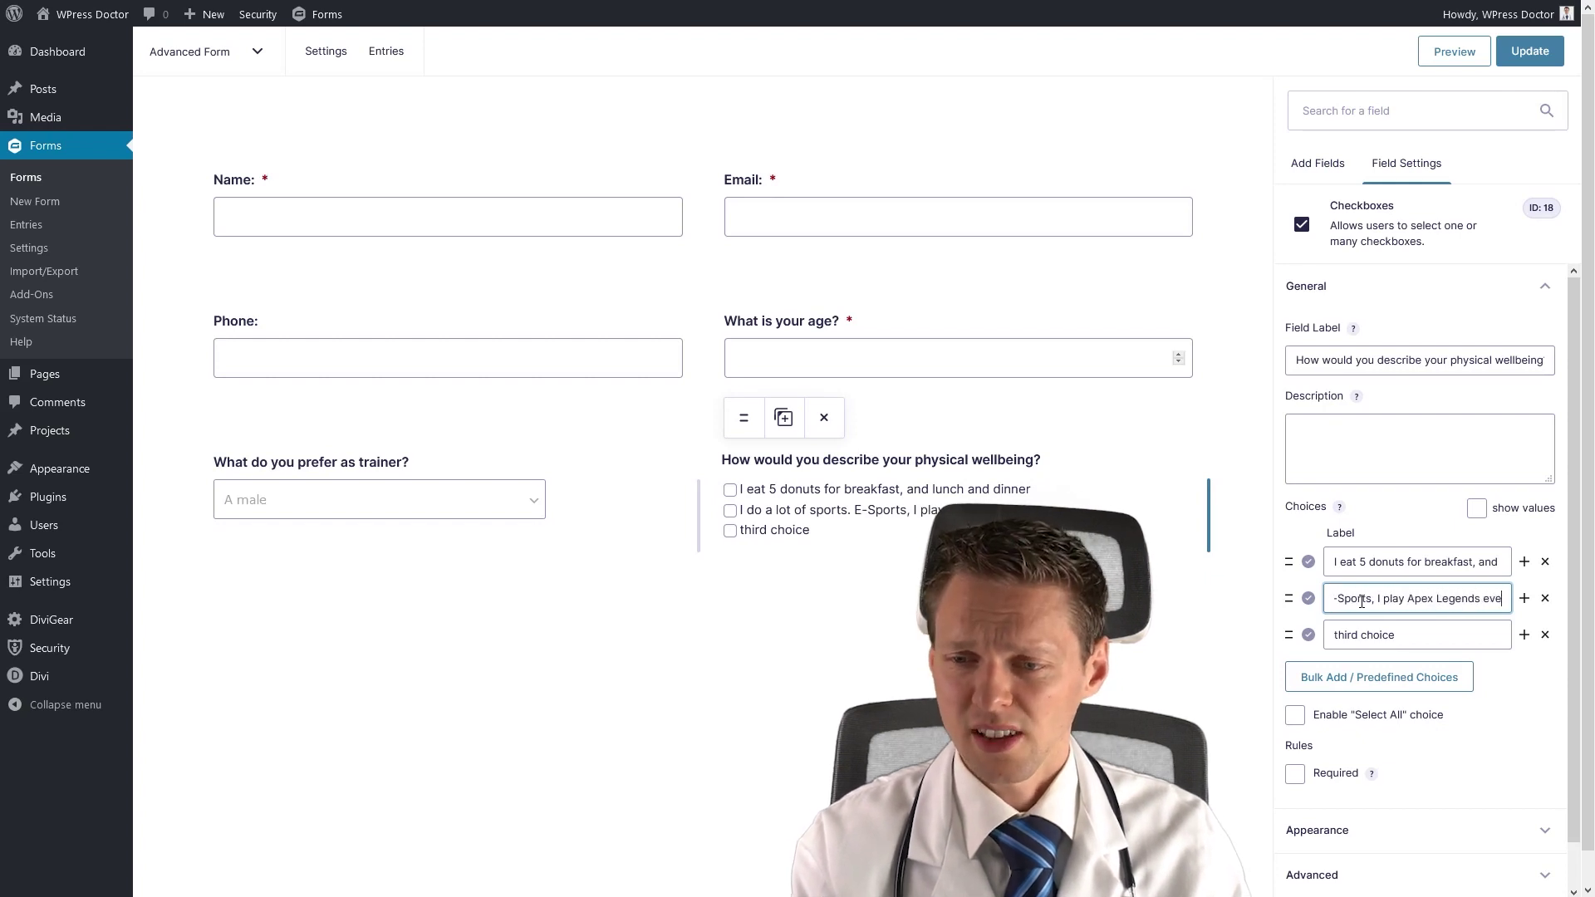
type("ry single day for 5 hours straight!")
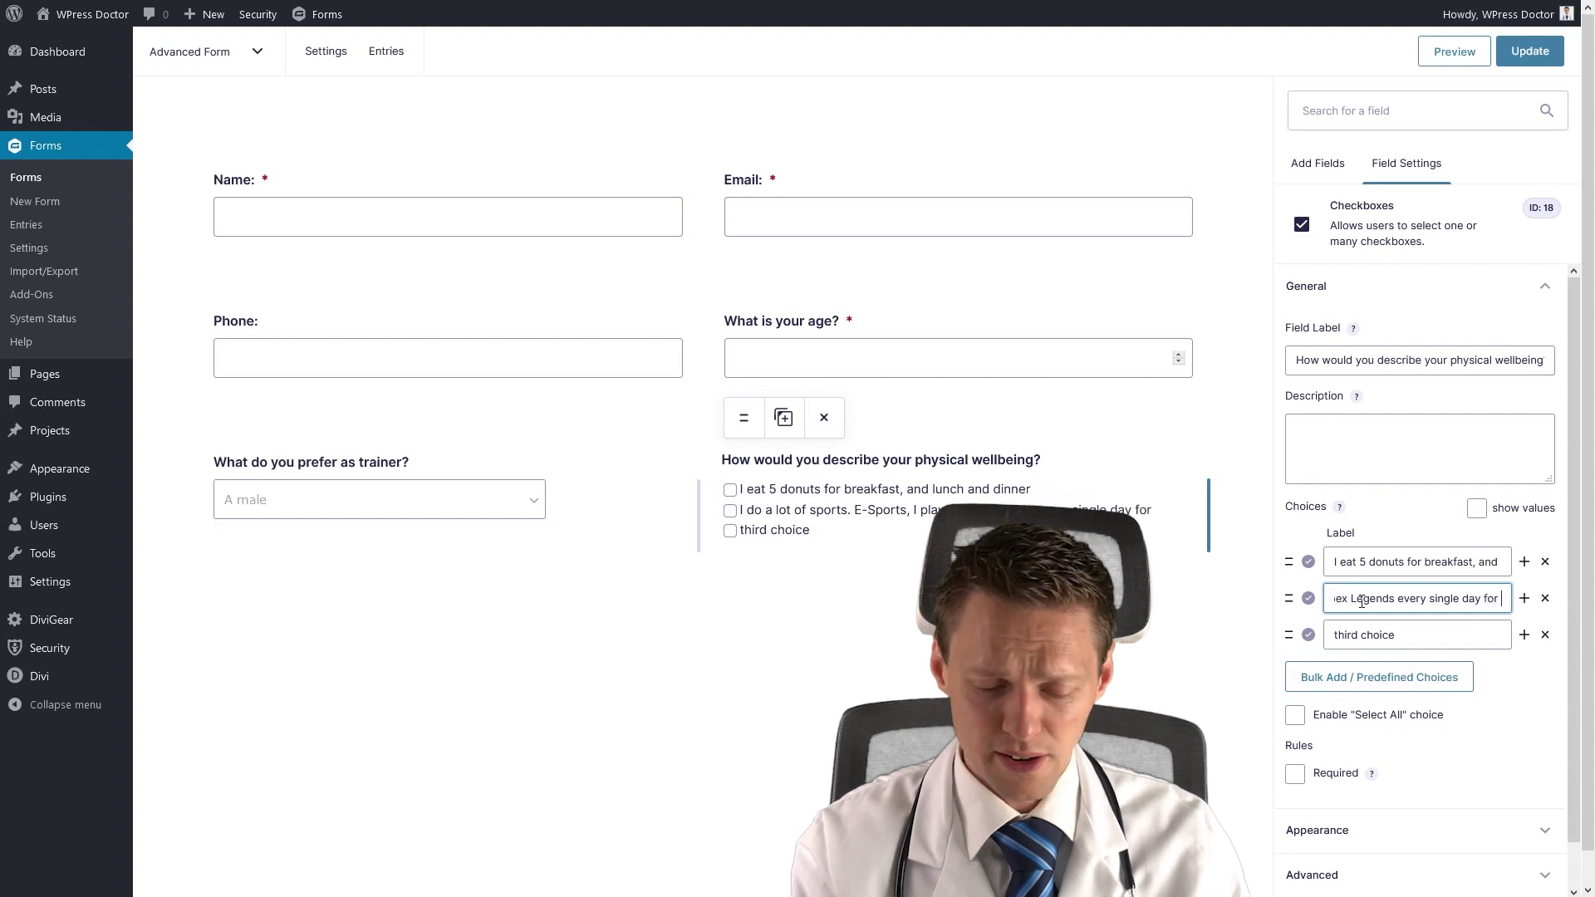
key("Tab")
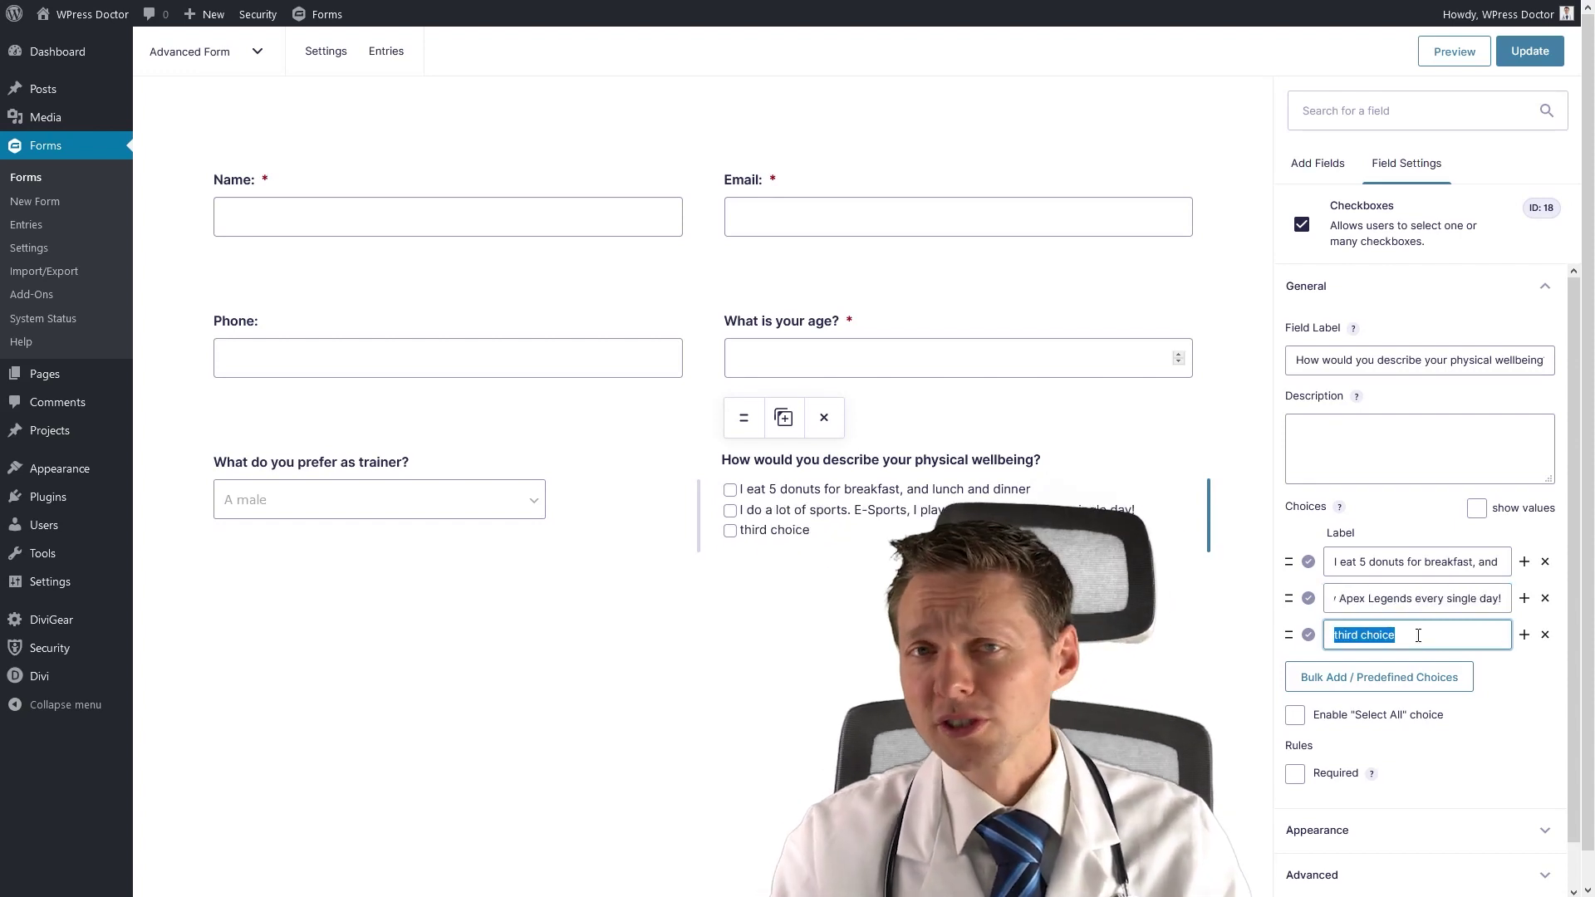
type("I am already a certified body builder!")
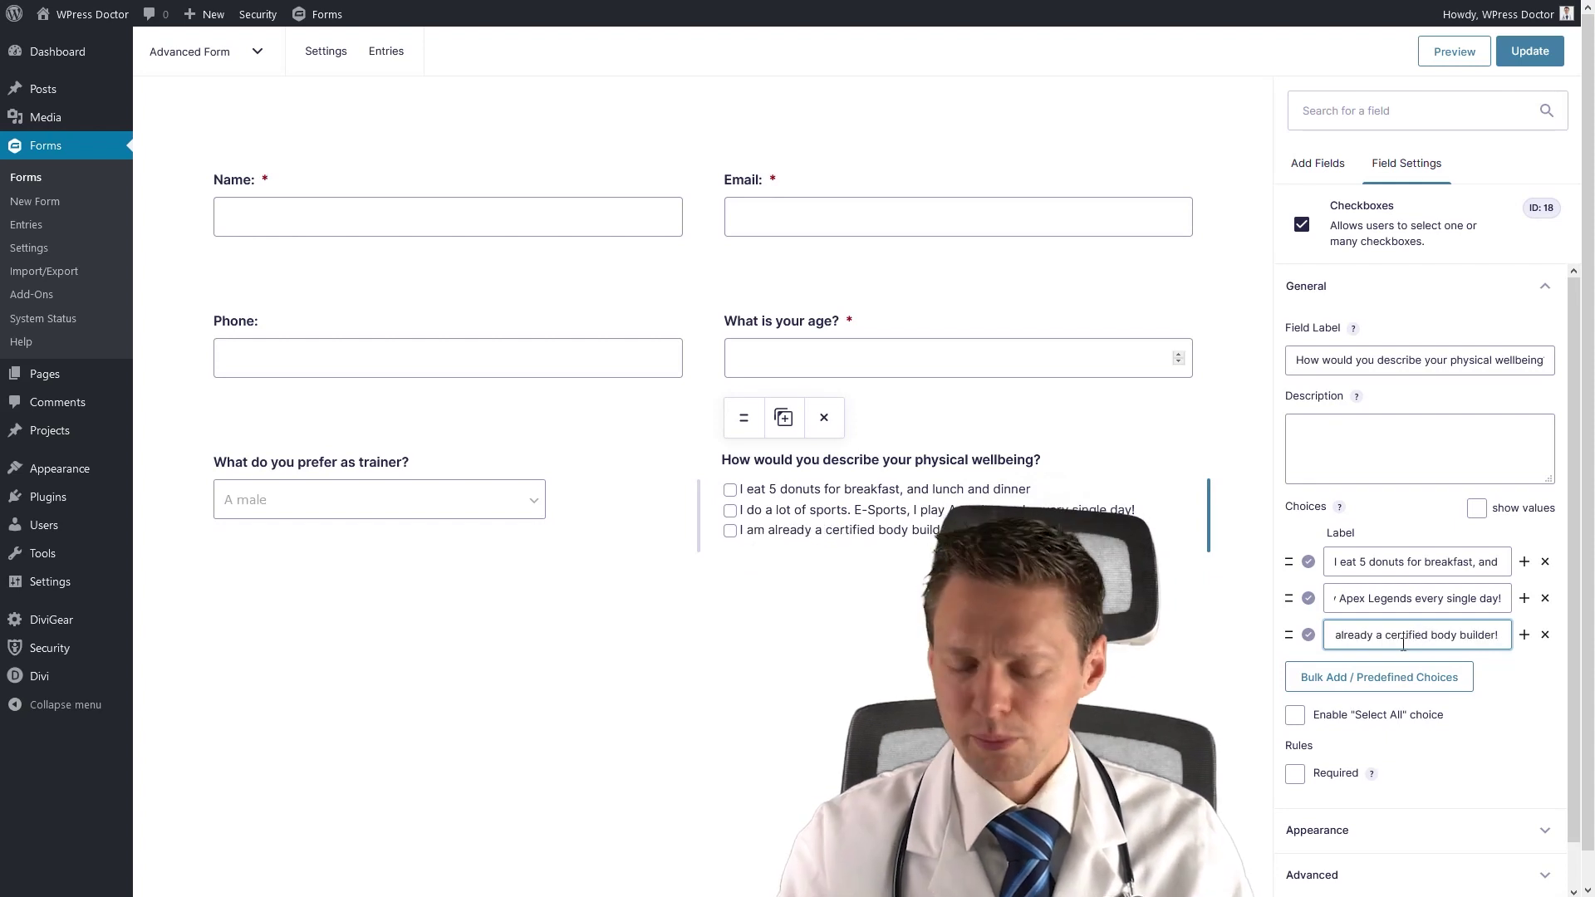
key("BackSpace")
type("and professional bodygaru")
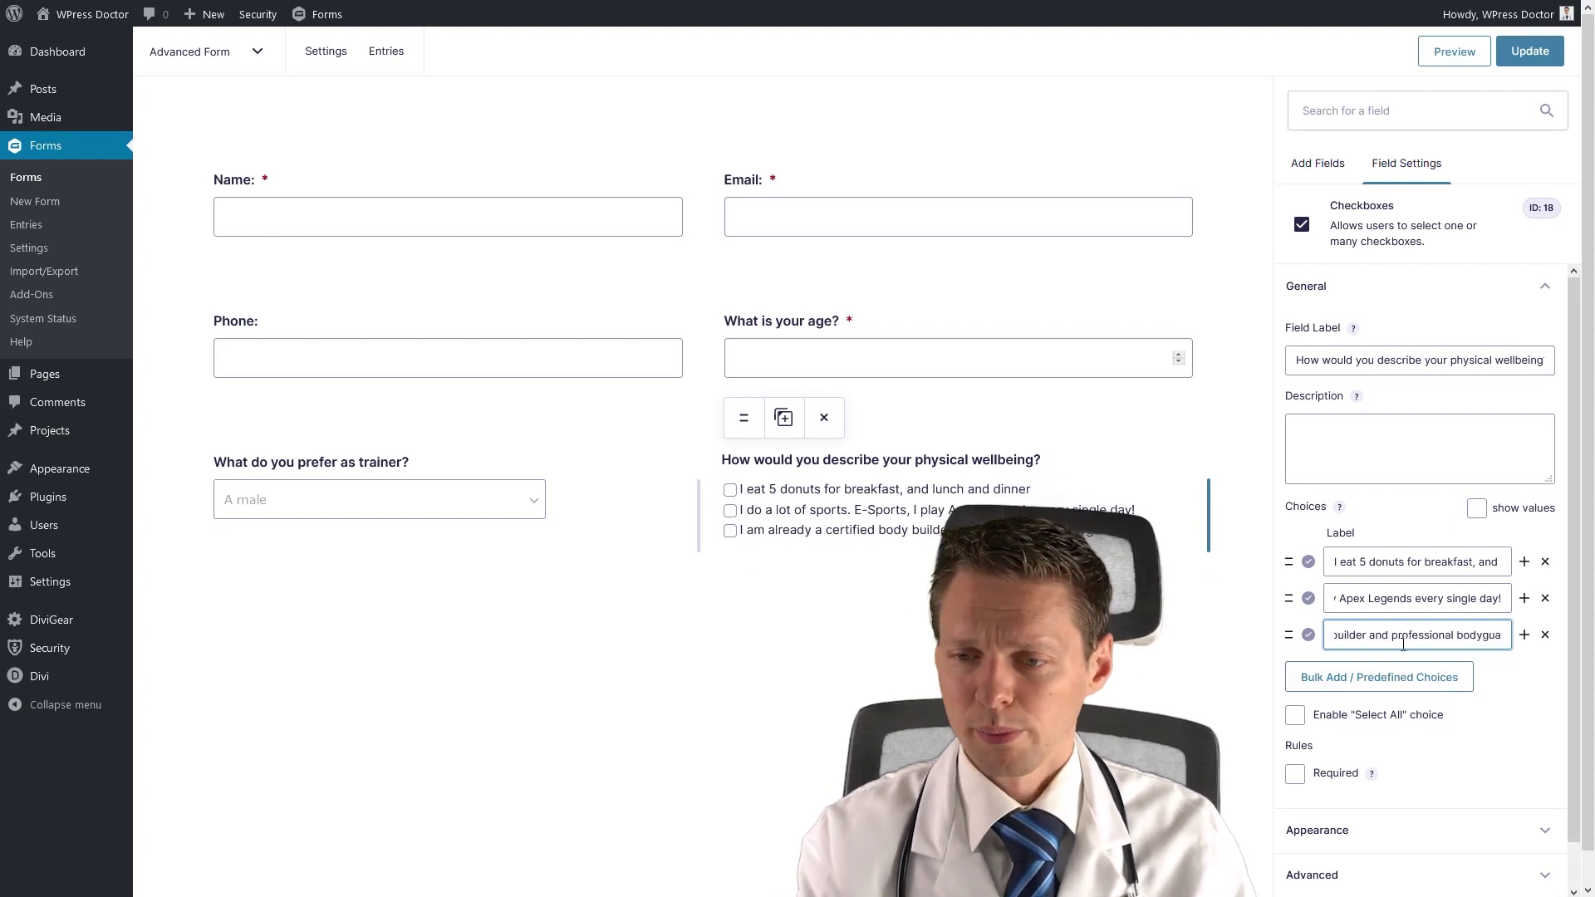
key("BackSpace")
key("BackSpace")
key("BackSpace")
type("ua")
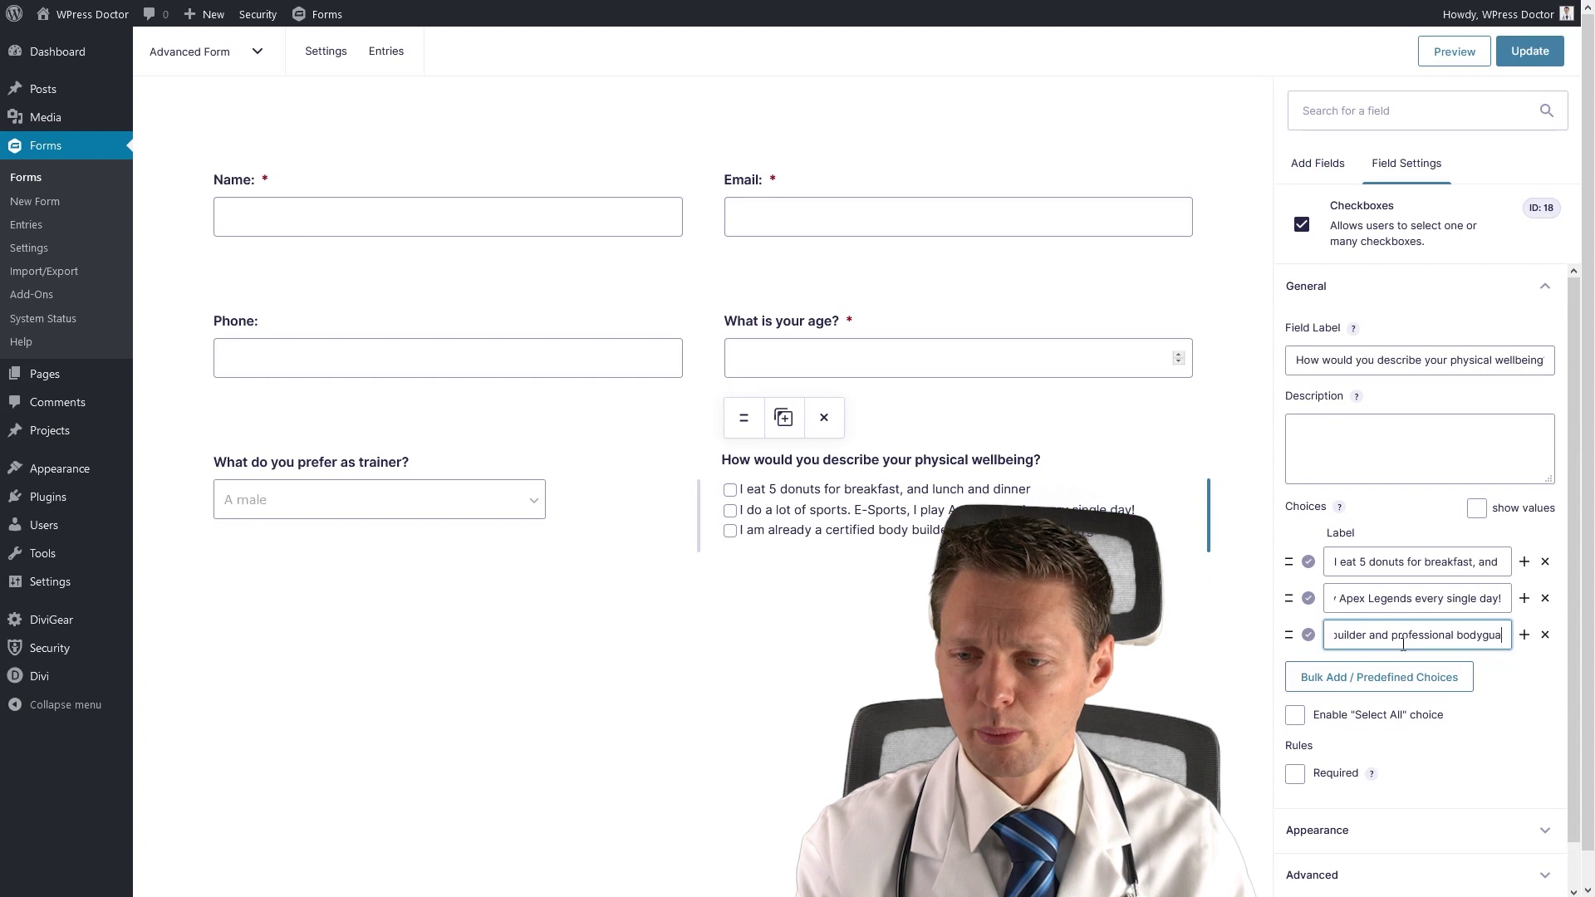
type("rd")
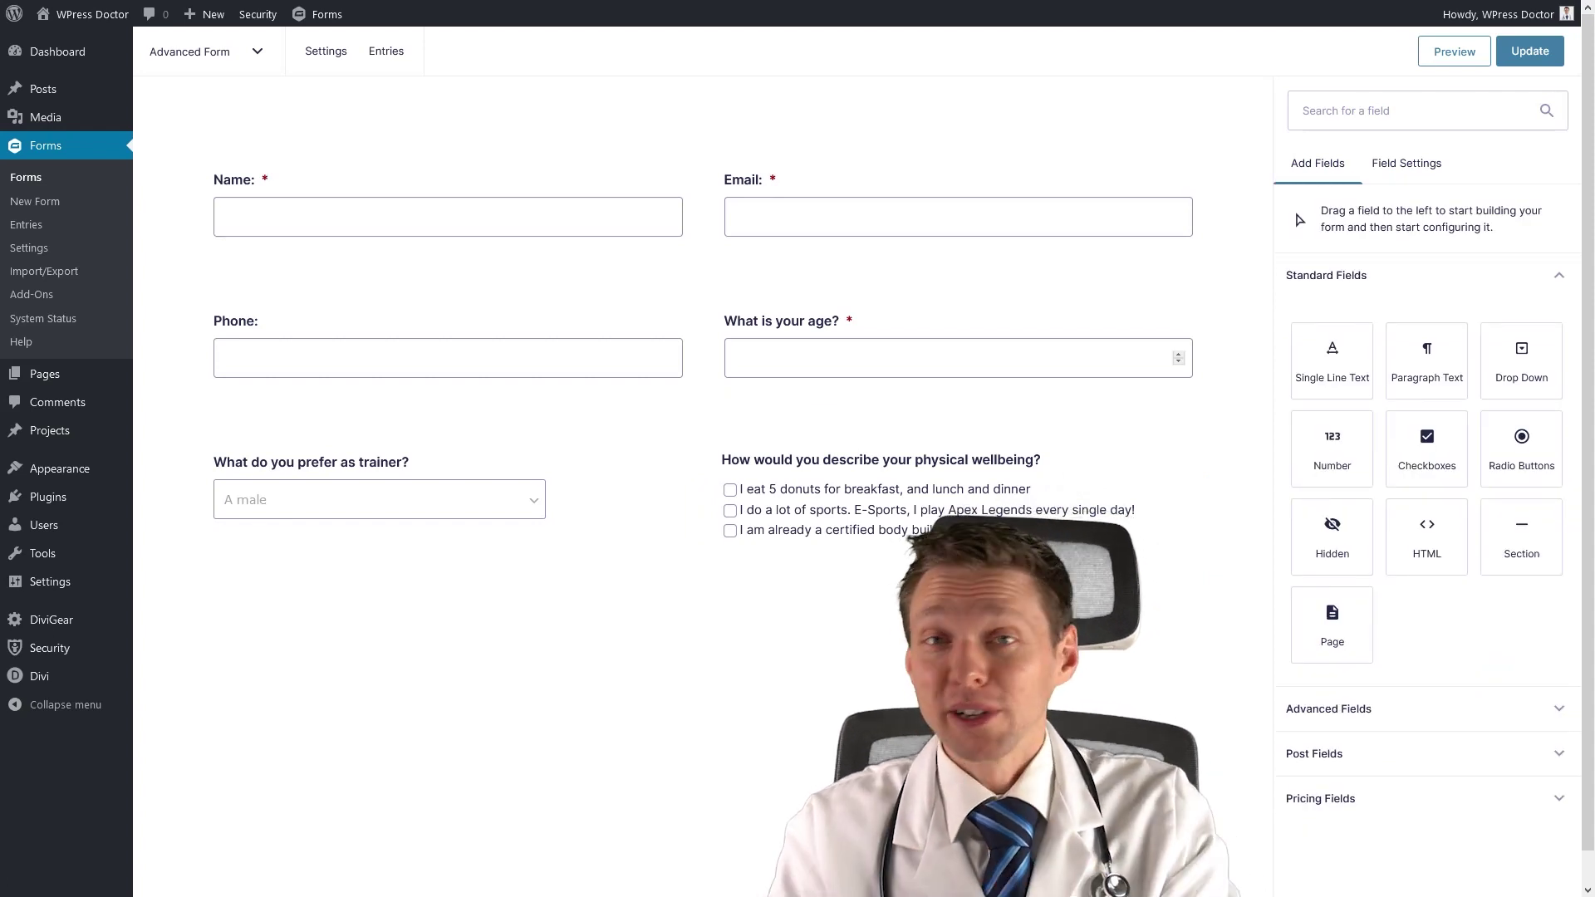
Move the wellbeing checkboxes ahead of the trainer question.
left_click_drag(733, 462, 262, 477)
left_click(756, 480)
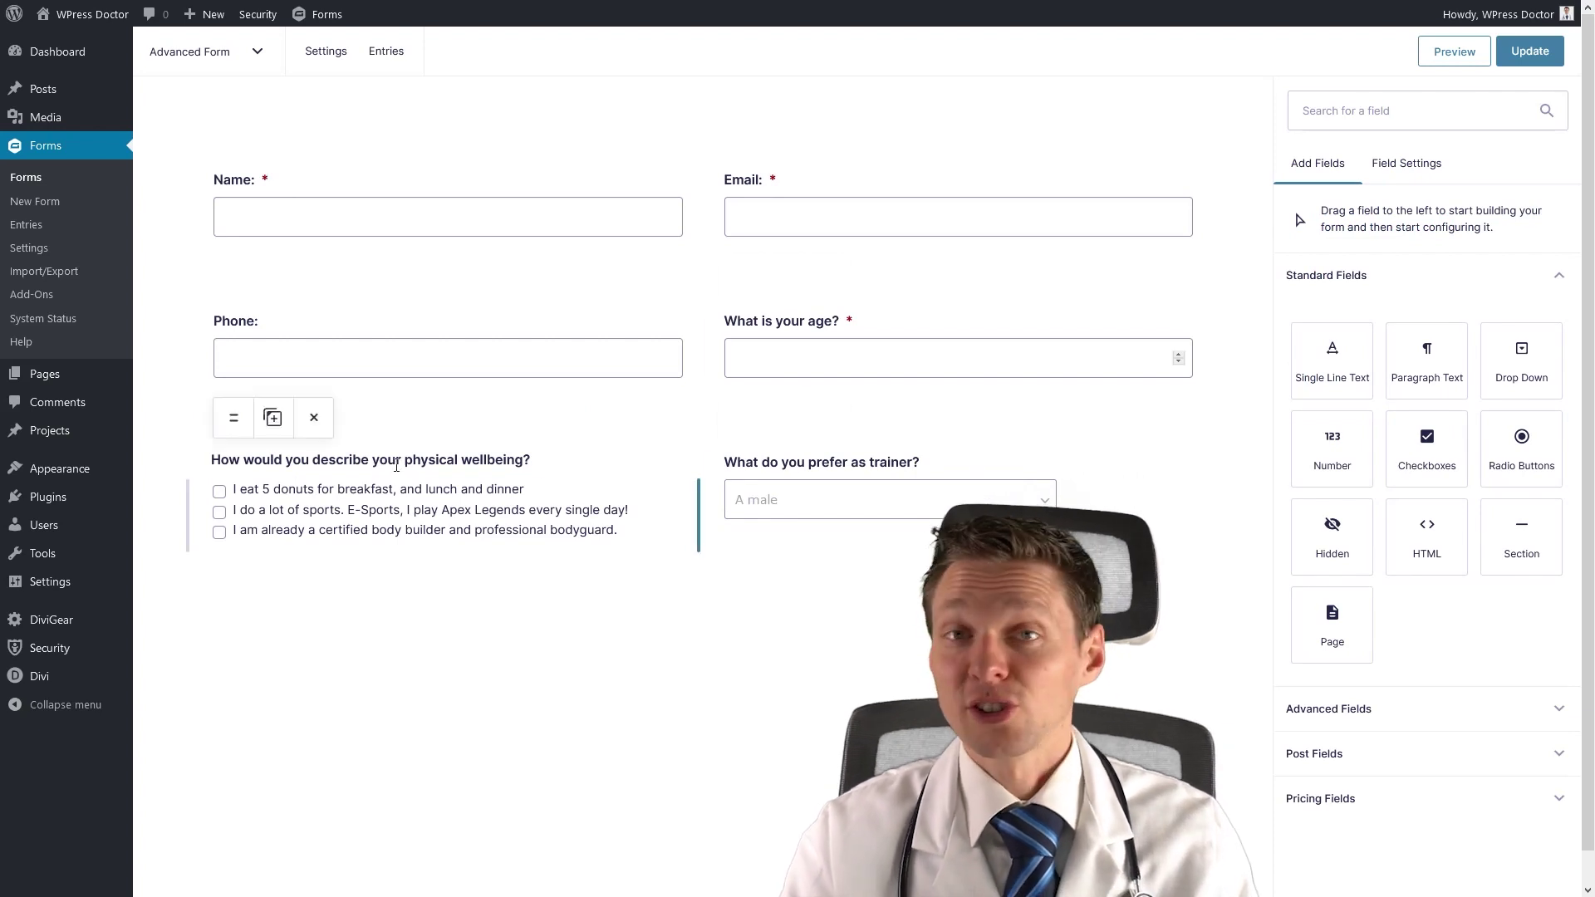
left_click(267, 497)
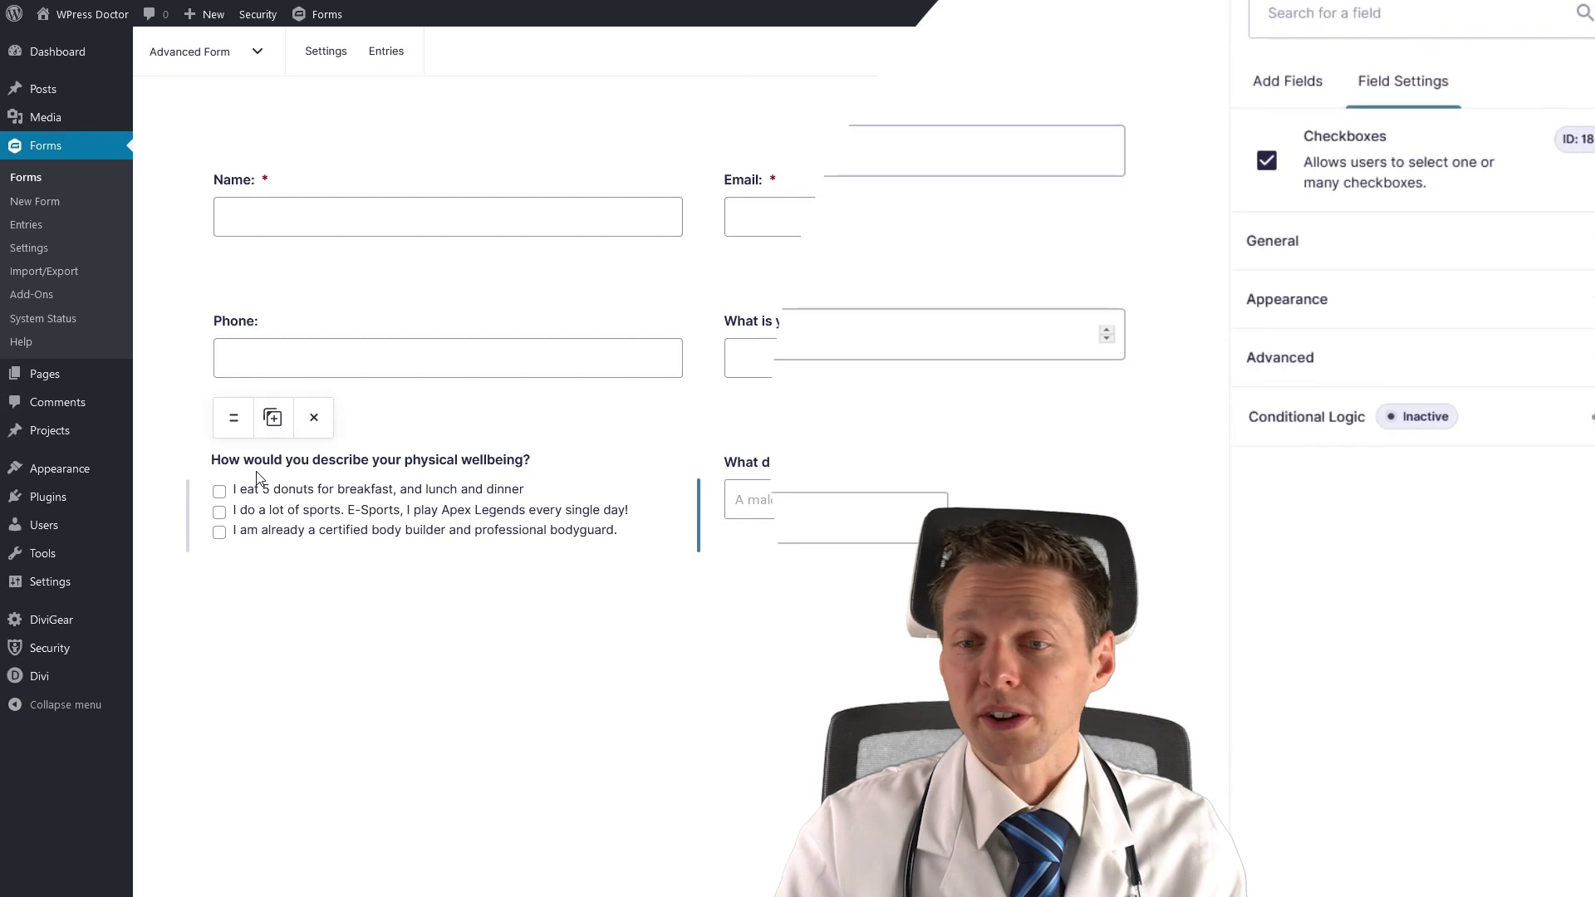
Show the wellbeing field only when 'What is your age?' is greater than 18, then update the form.
left_click(1386, 424)
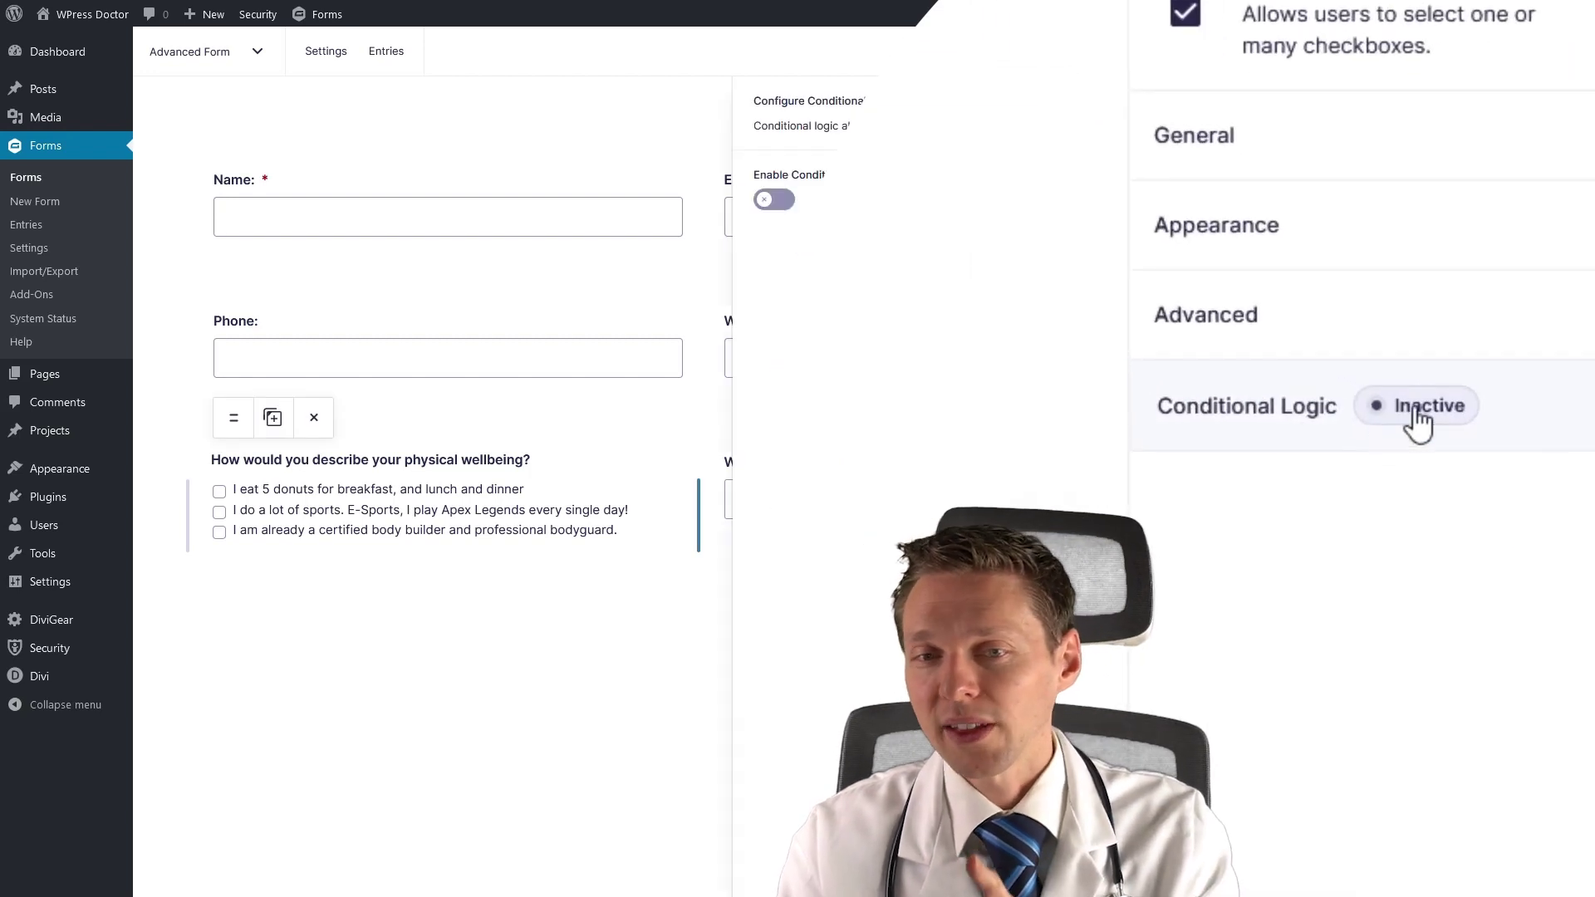
left_click(772, 199)
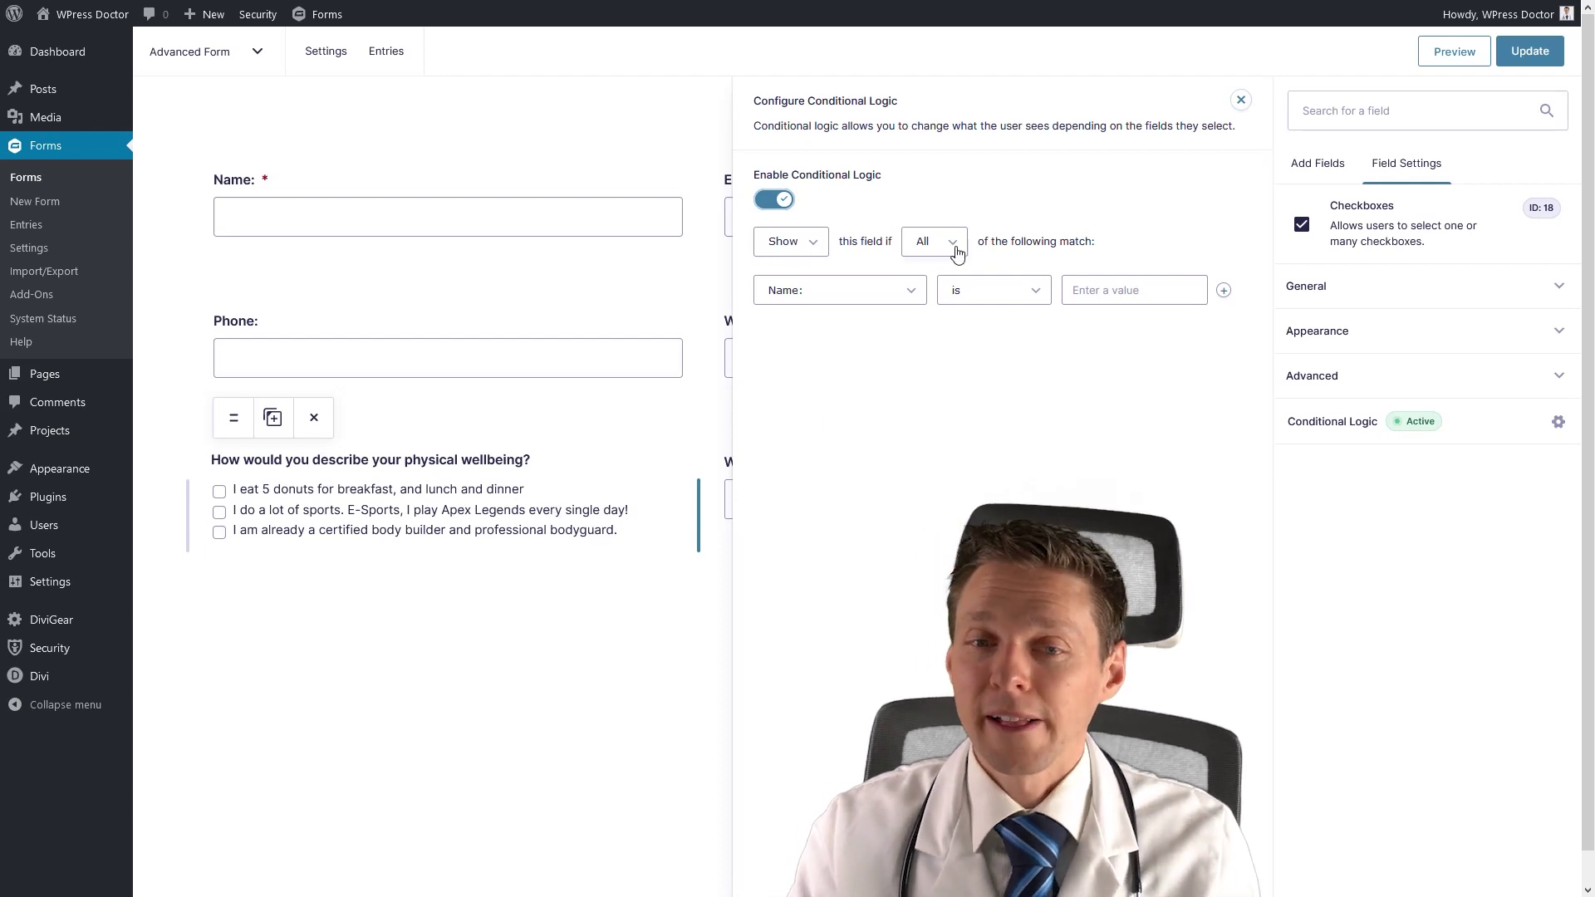
left_click(907, 291)
left_click(859, 376)
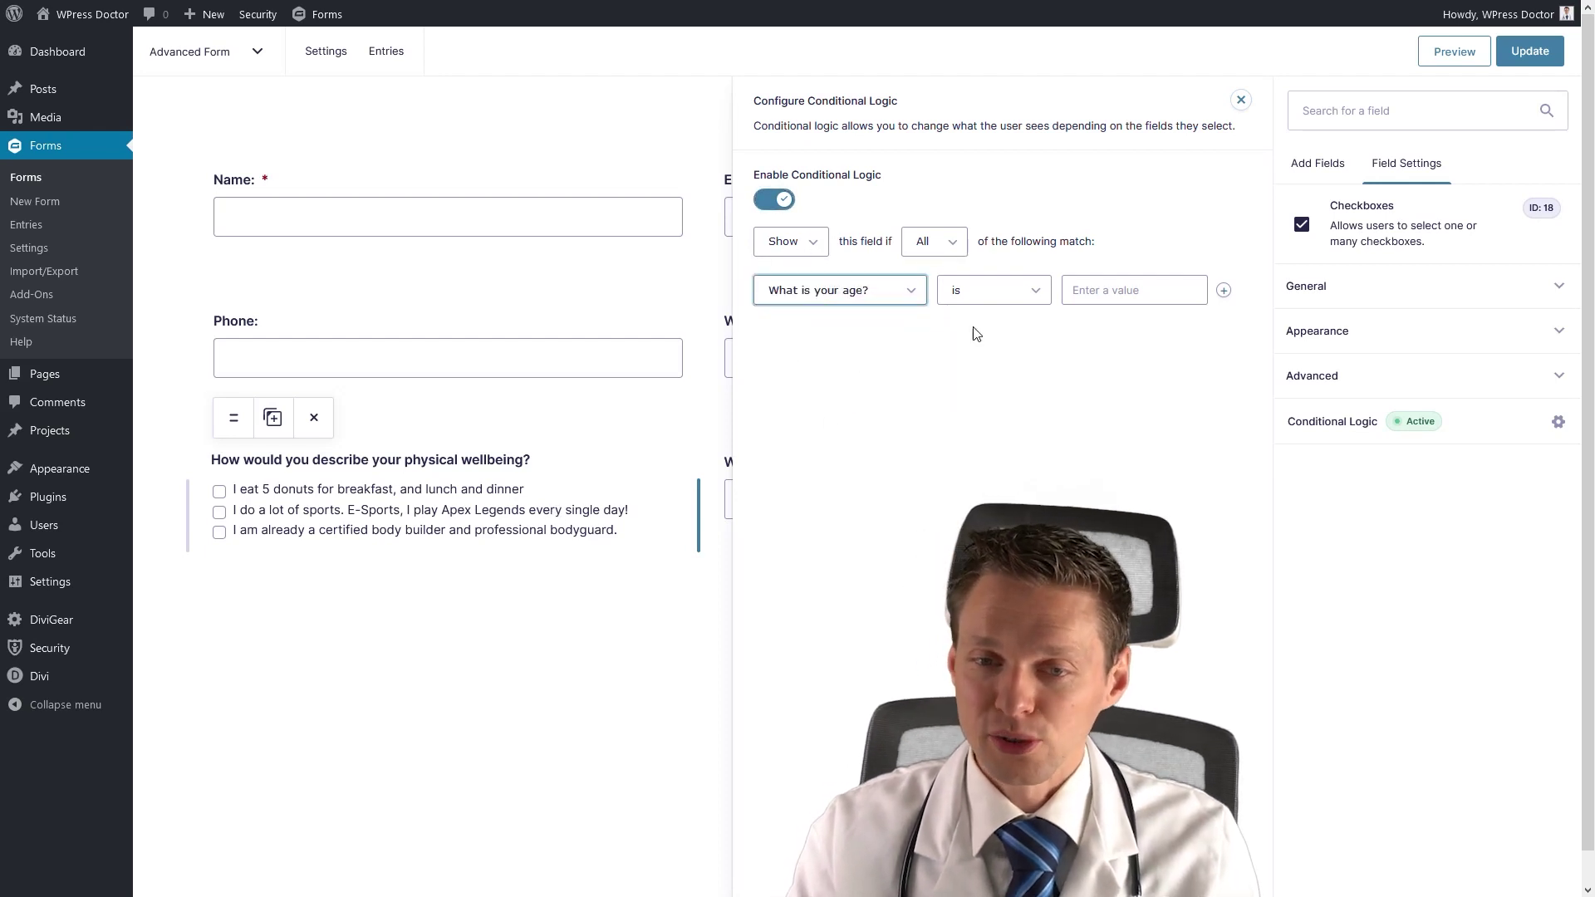
left_click(996, 292)
left_click(989, 357)
left_click(1119, 291)
type("18")
left_click(1176, 432)
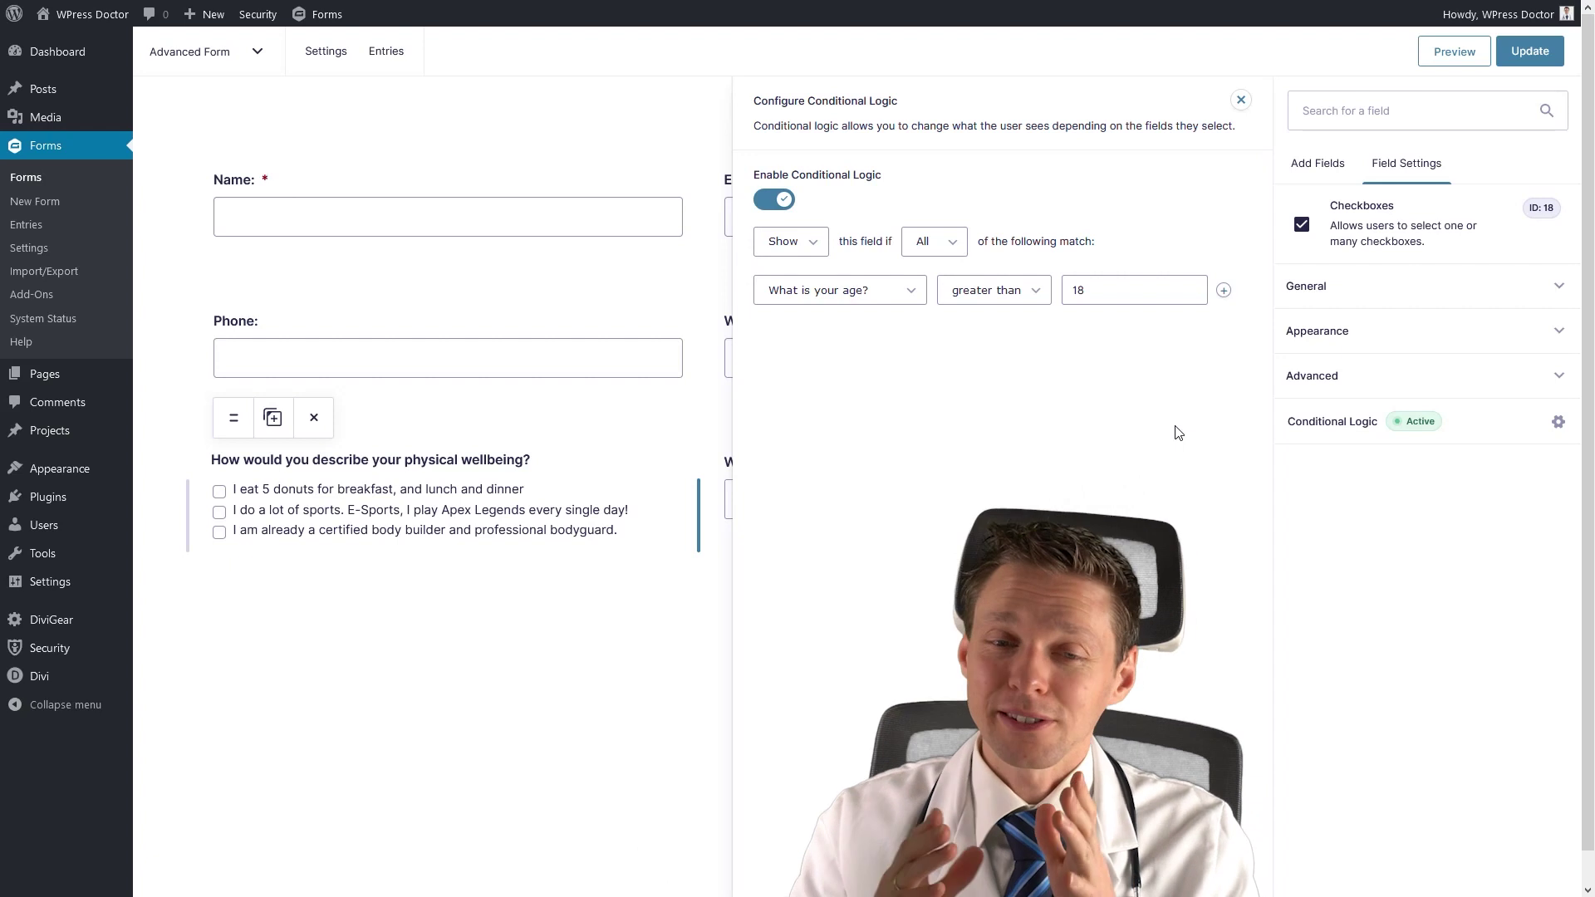
left_click(1241, 101)
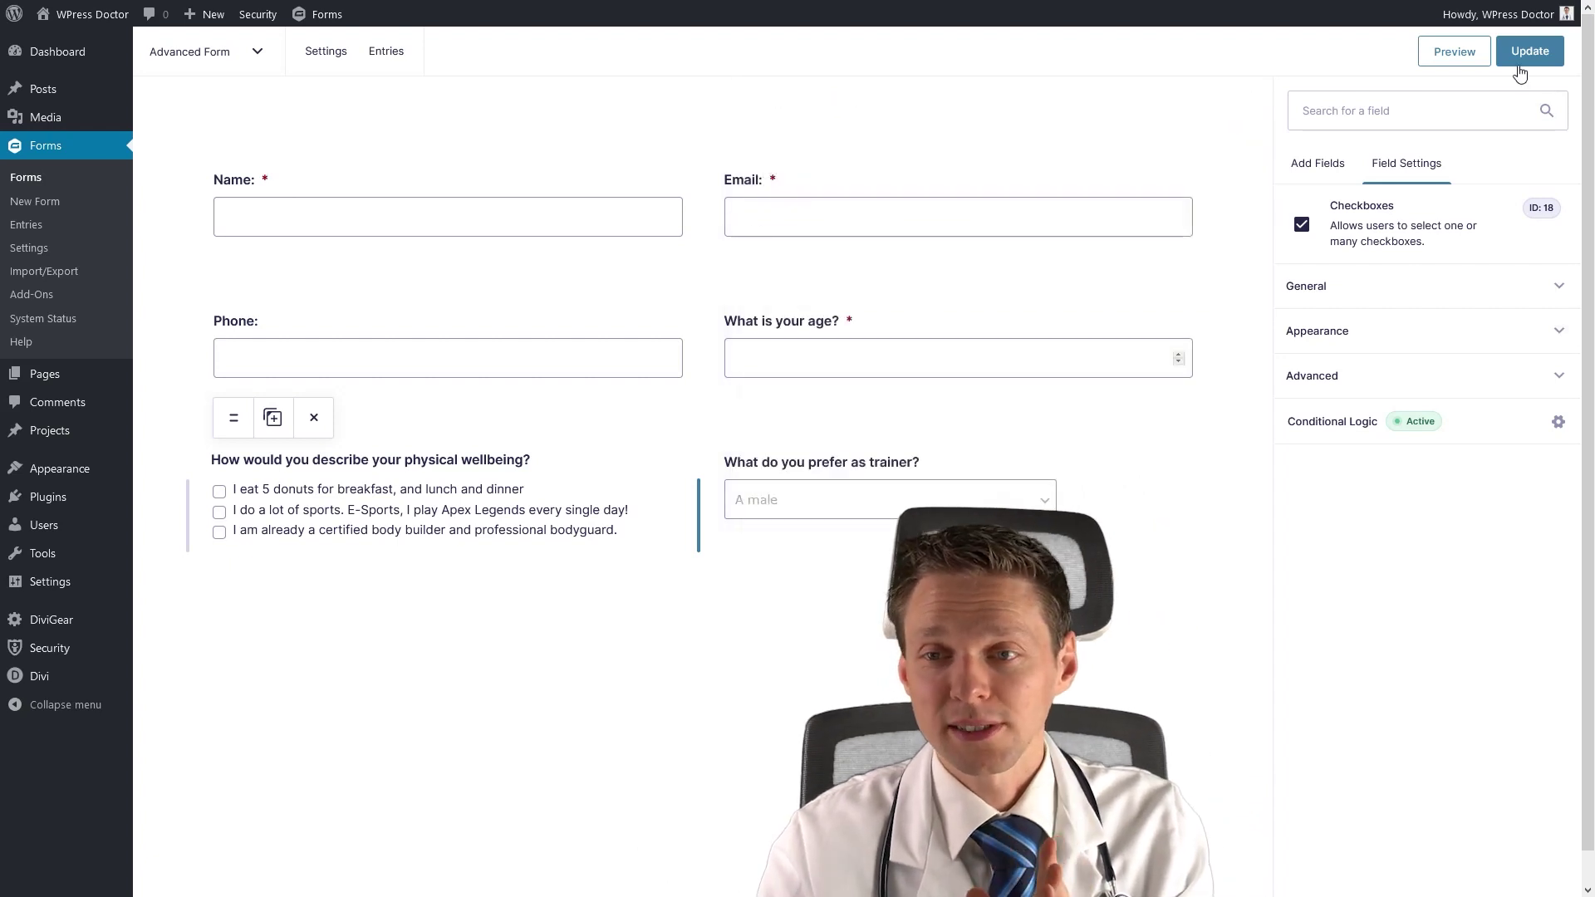
left_click(1531, 52)
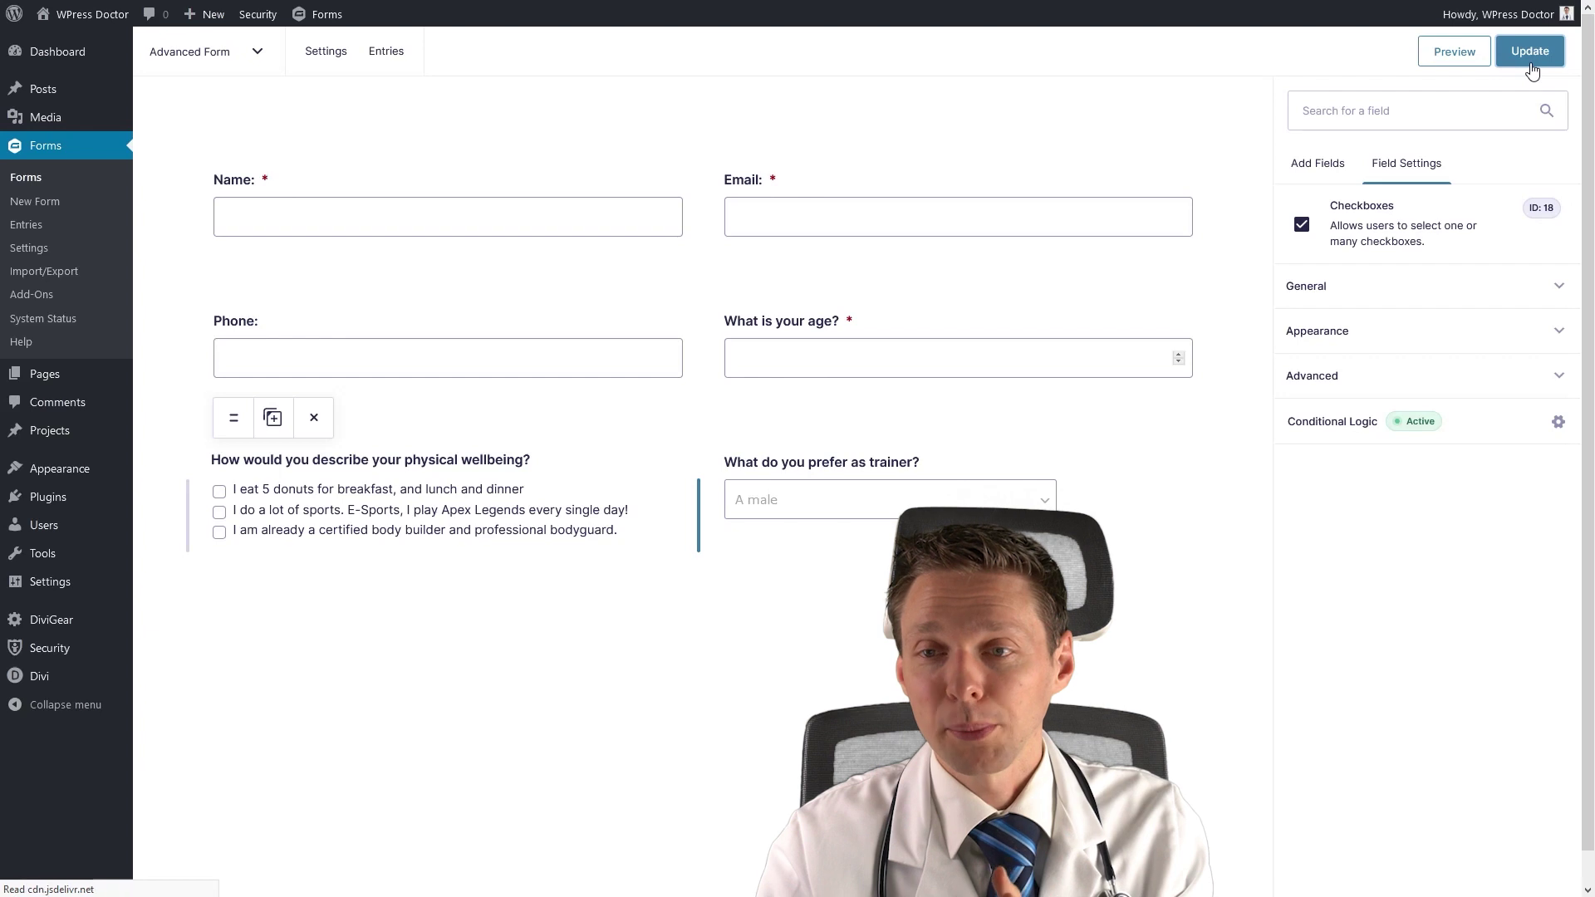
left_click(1451, 59)
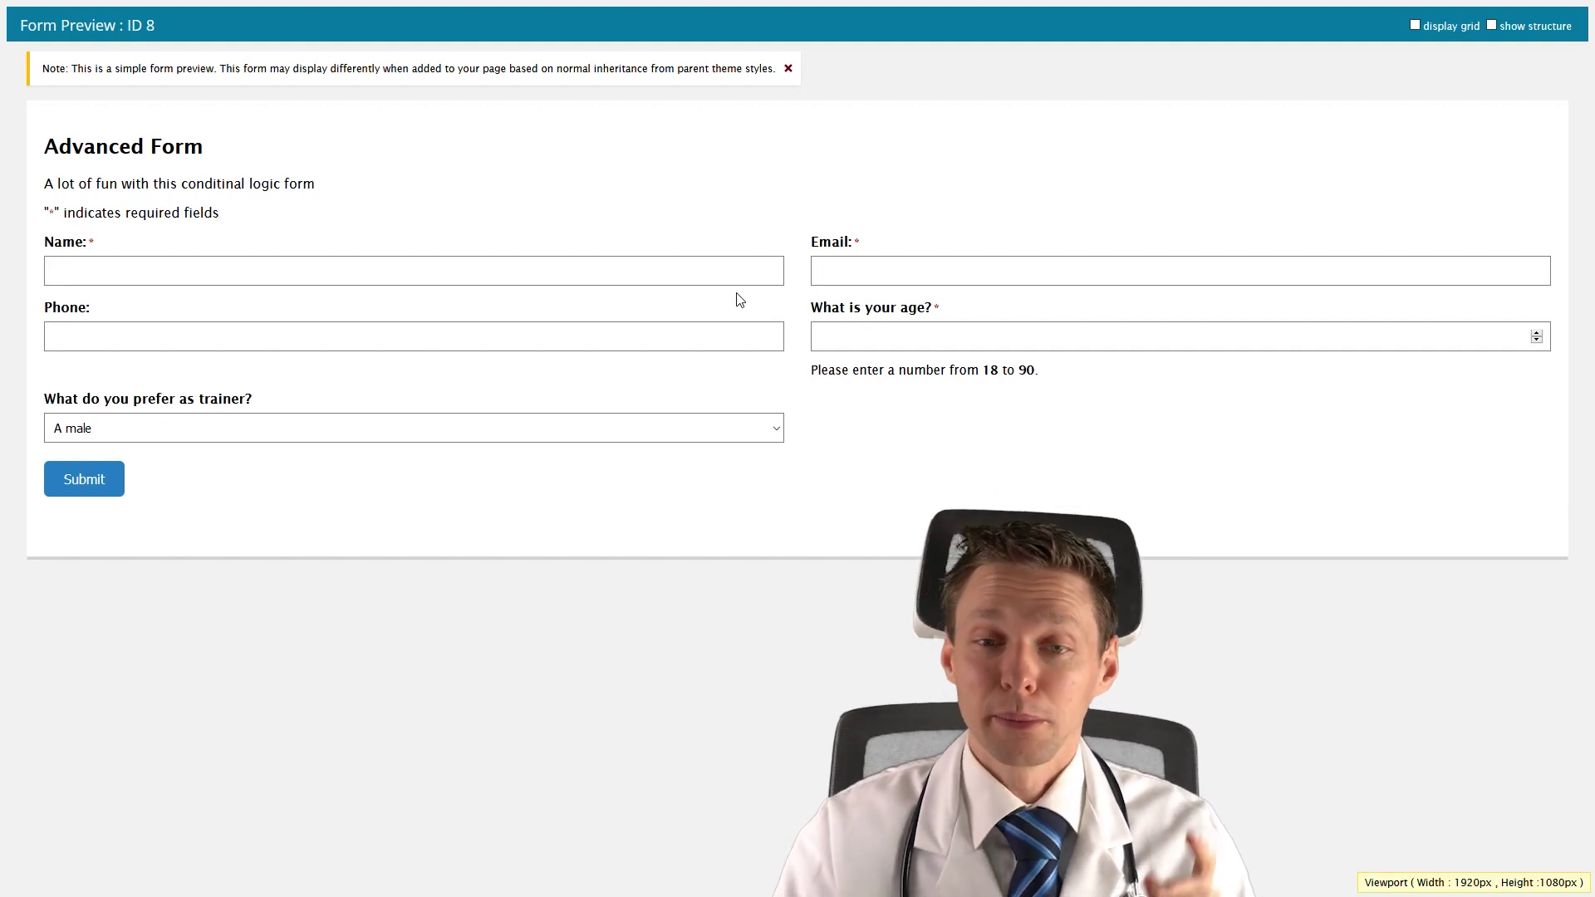
left_click(868, 327)
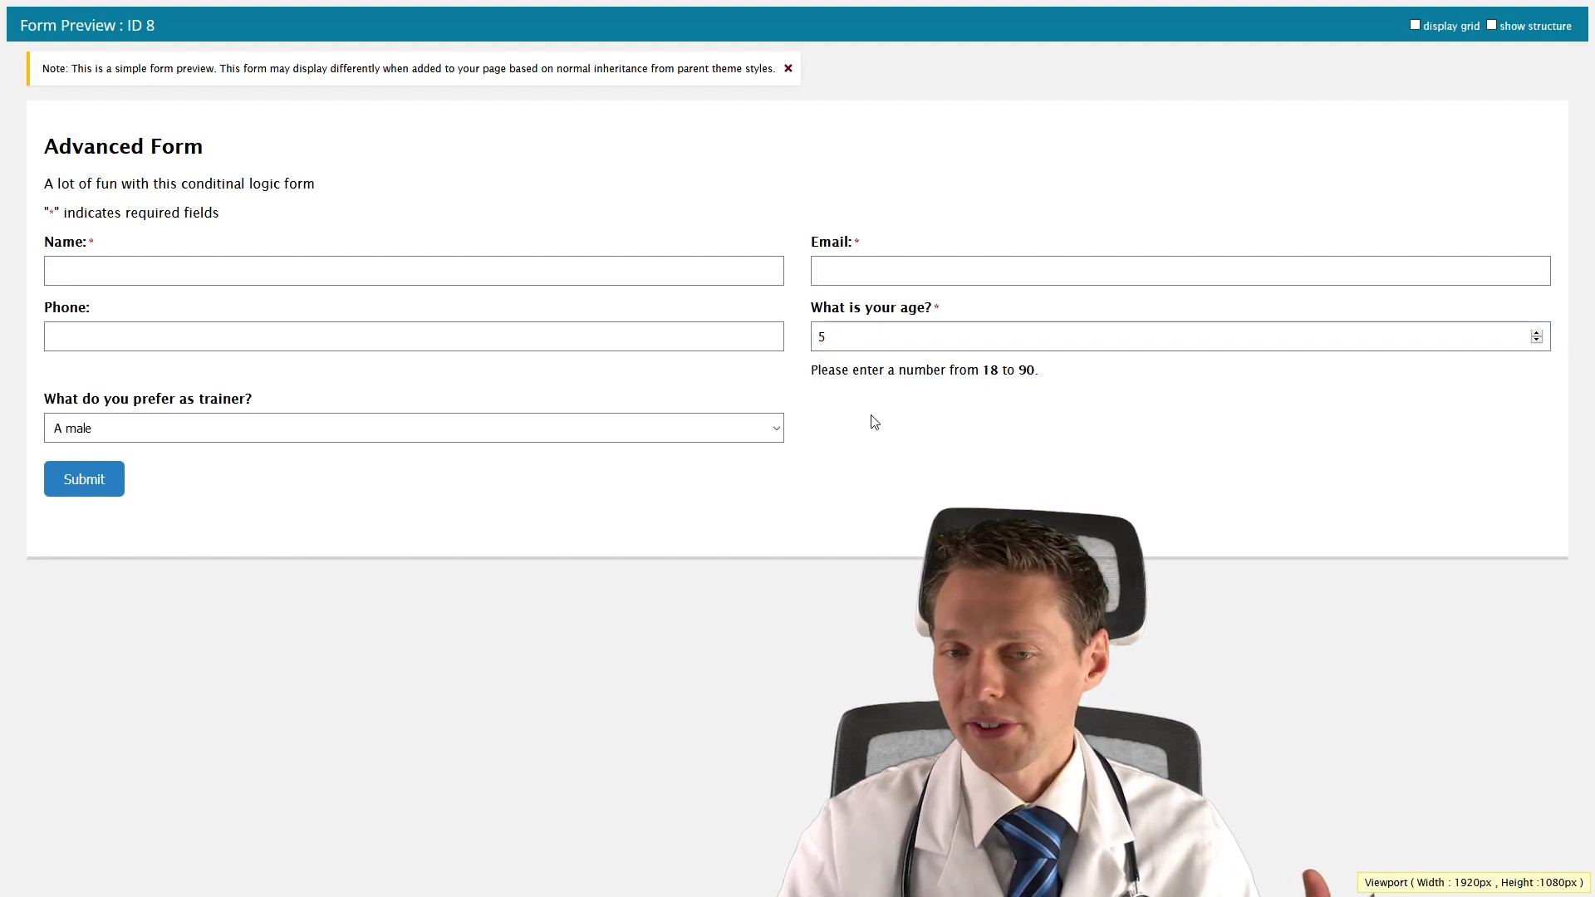
key("BackSpace")
type("19")
left_click(922, 496)
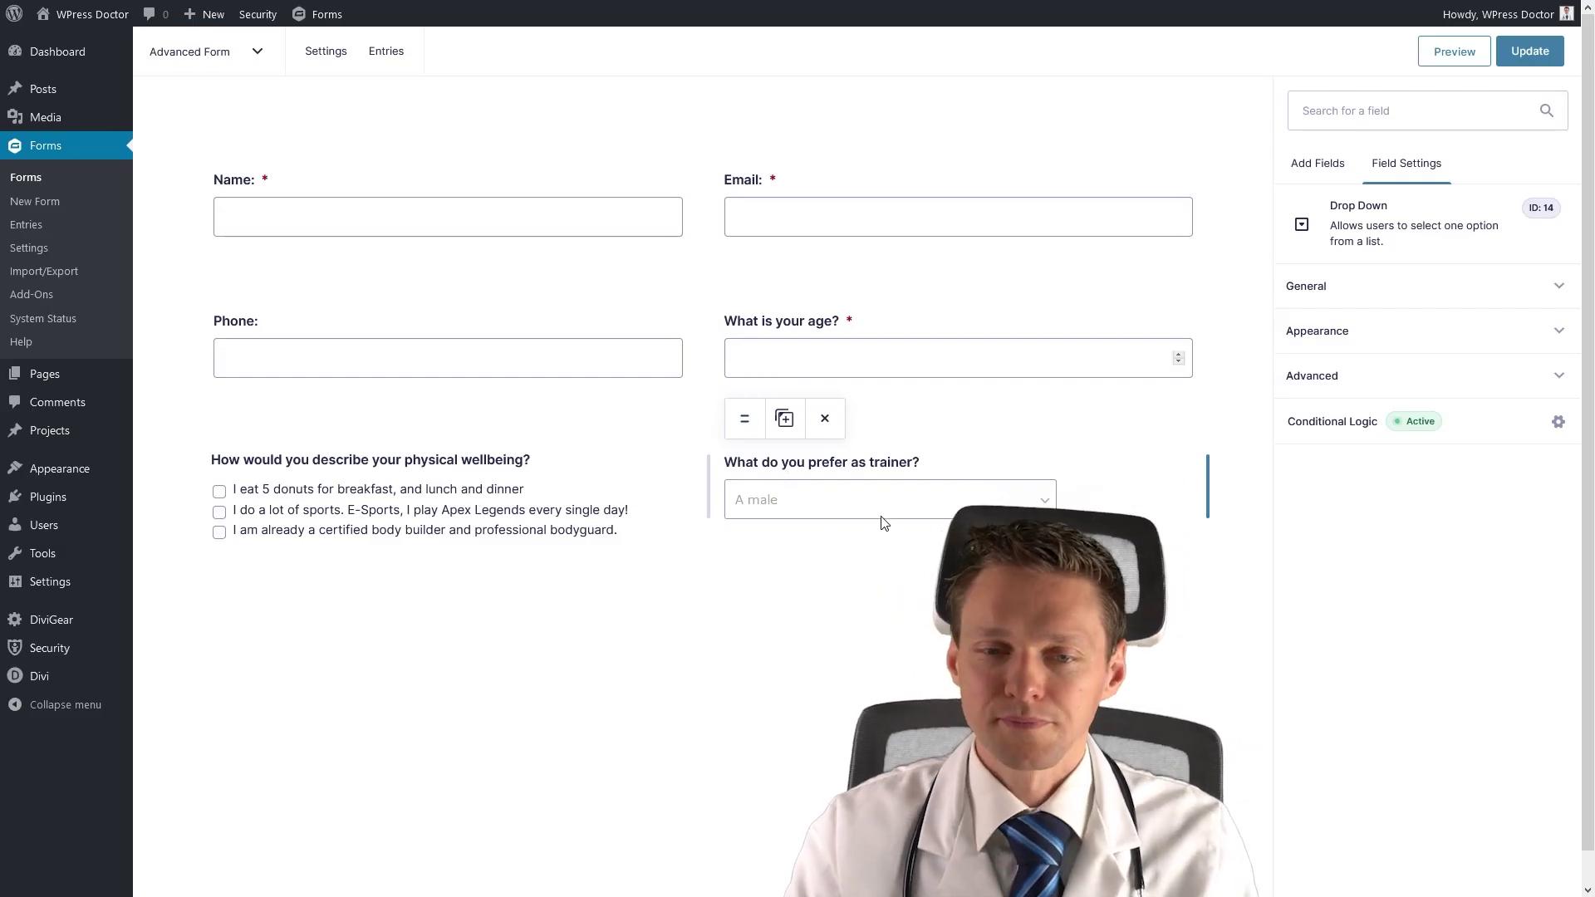
Relabel the dropdown 'Do you want to have a personal trainer?' with Yes, No, 'I am not sure!', required.
left_click(1309, 299)
left_click_drag(1462, 360, 1286, 367)
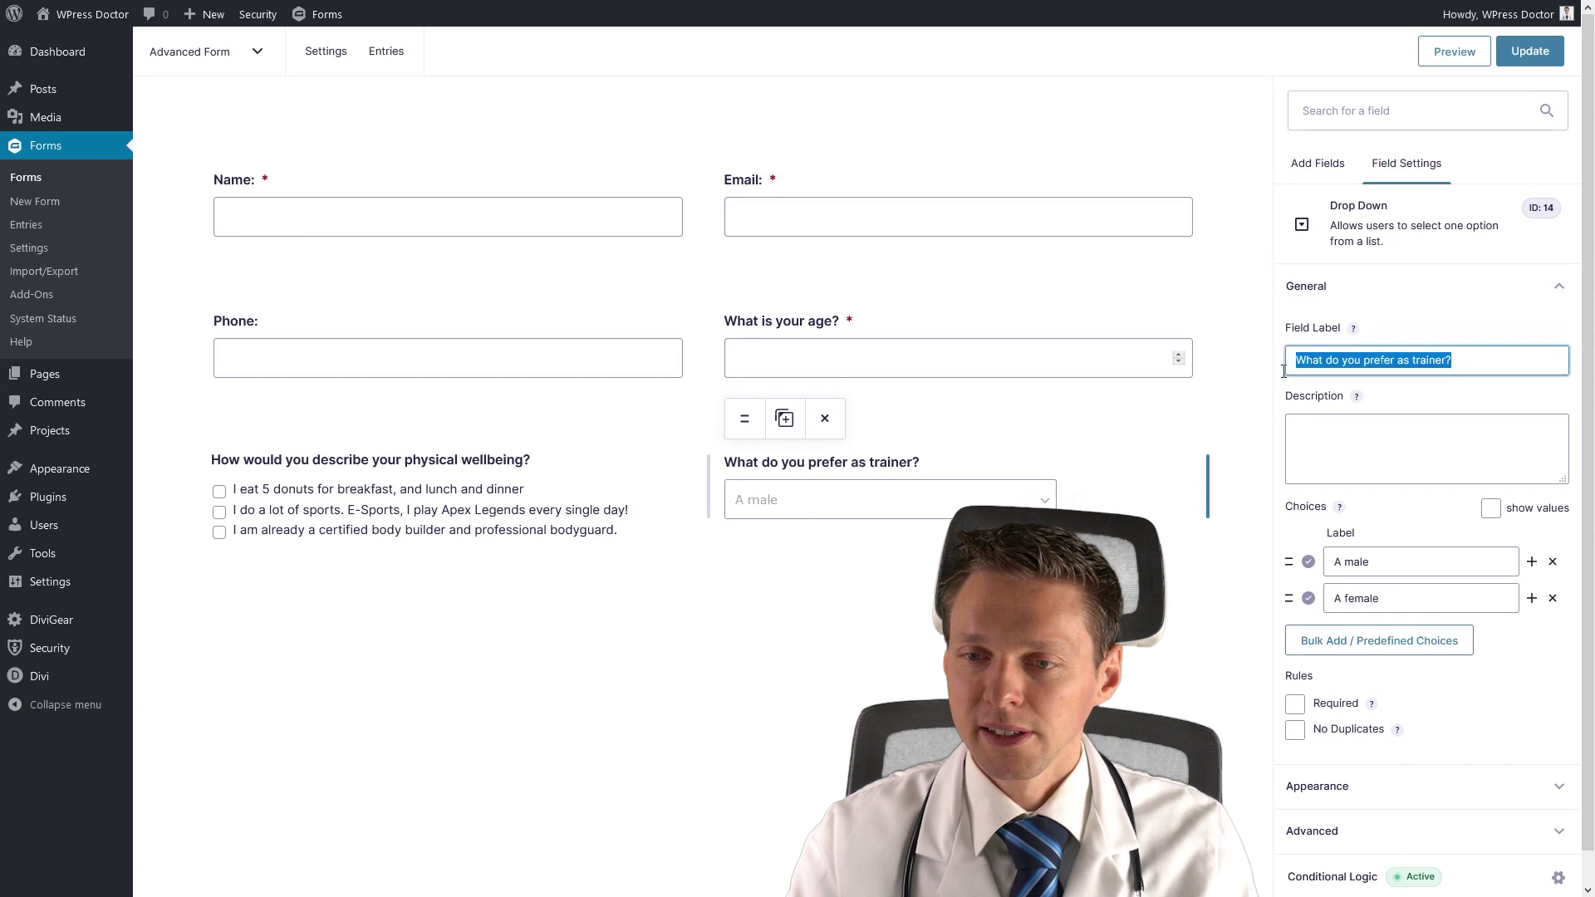
type("Do you want")
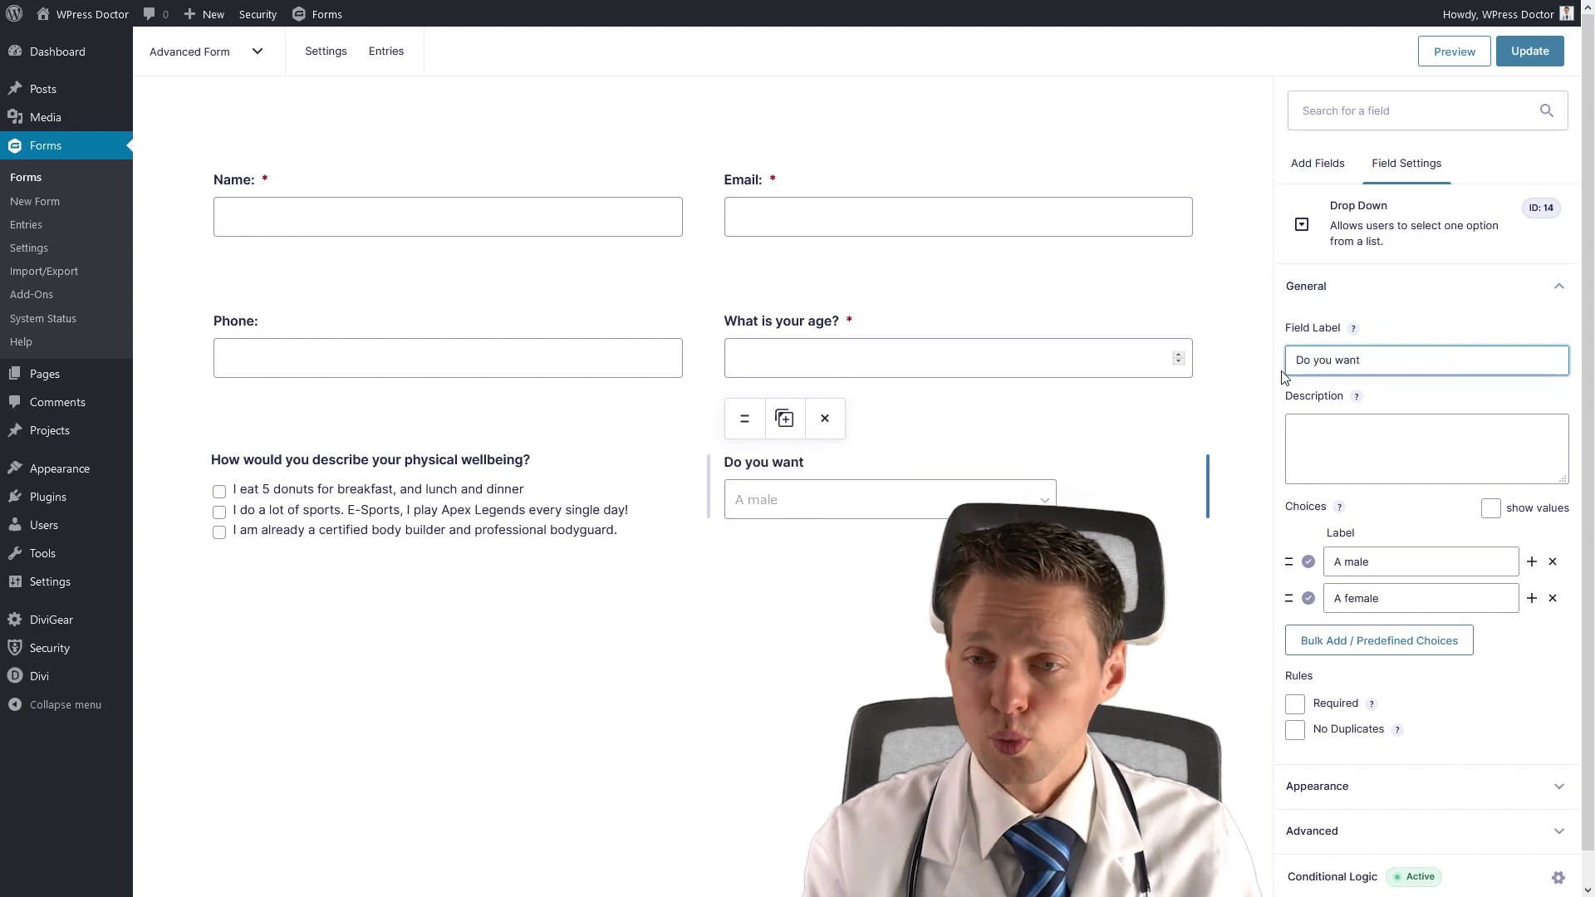
type(" to have a personal trainer?")
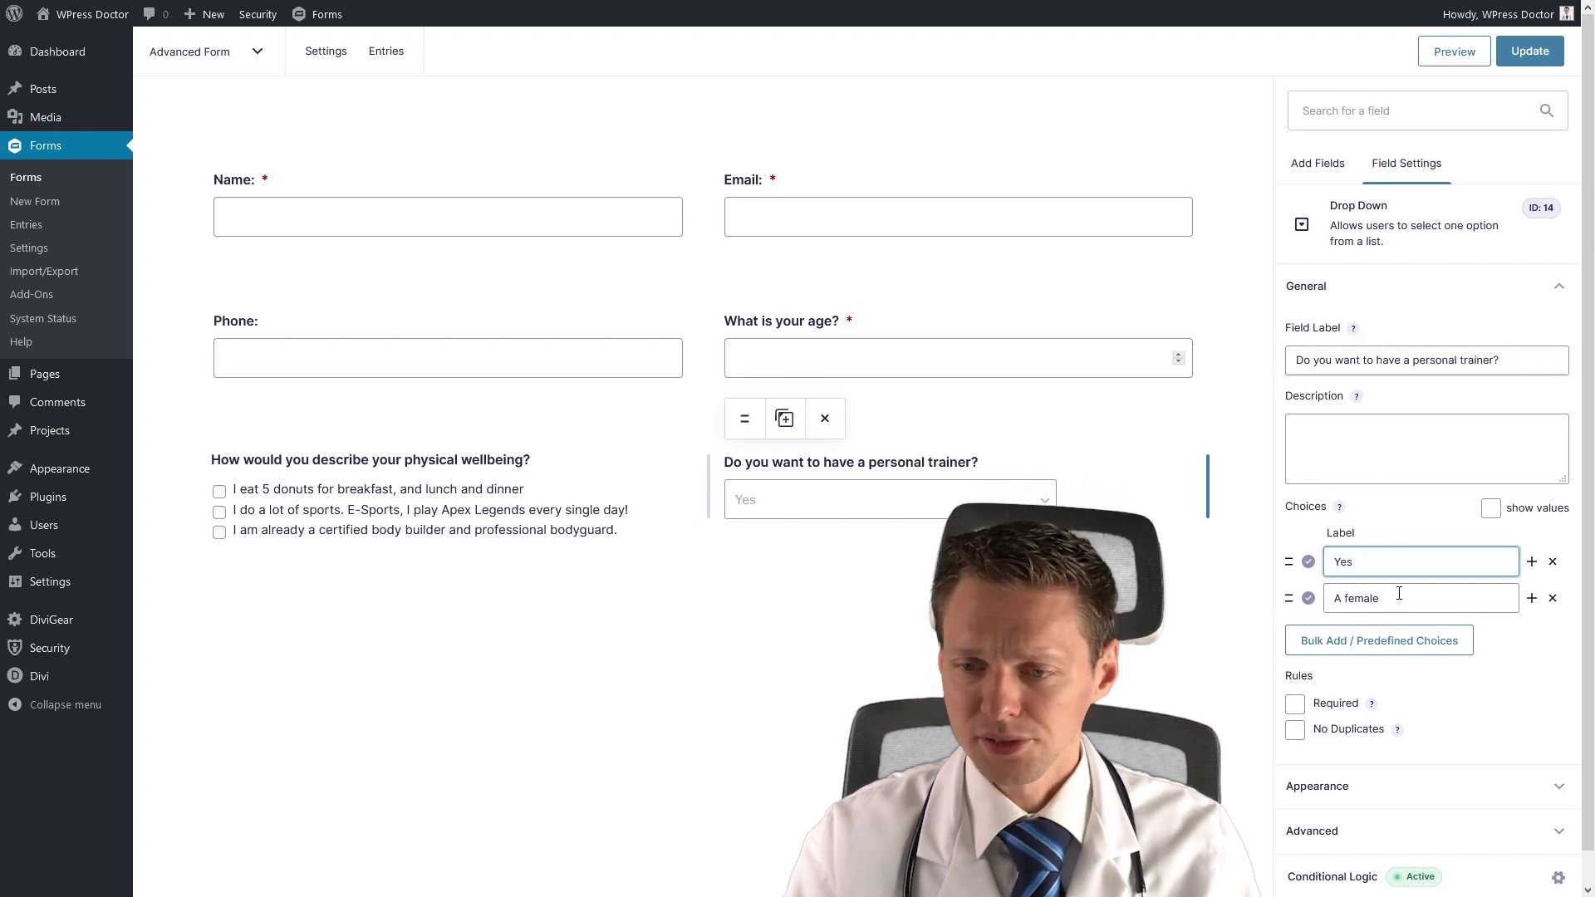
triple_click(1400, 593)
type("No")
left_click(1532, 599)
type("I am ")
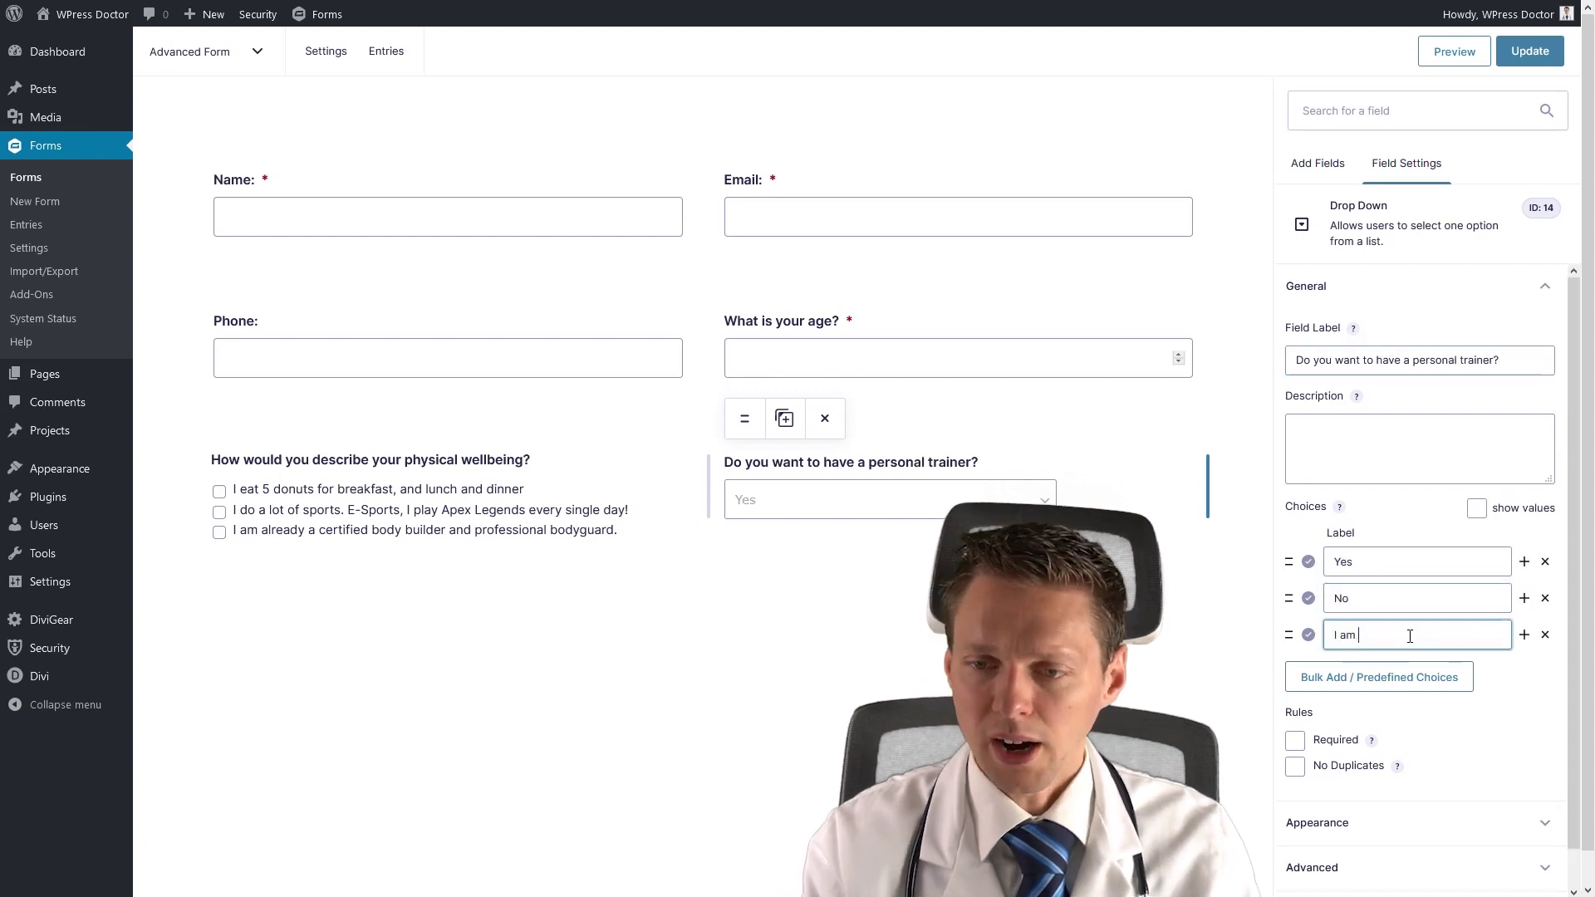
type("not sure!")
left_click(1303, 742)
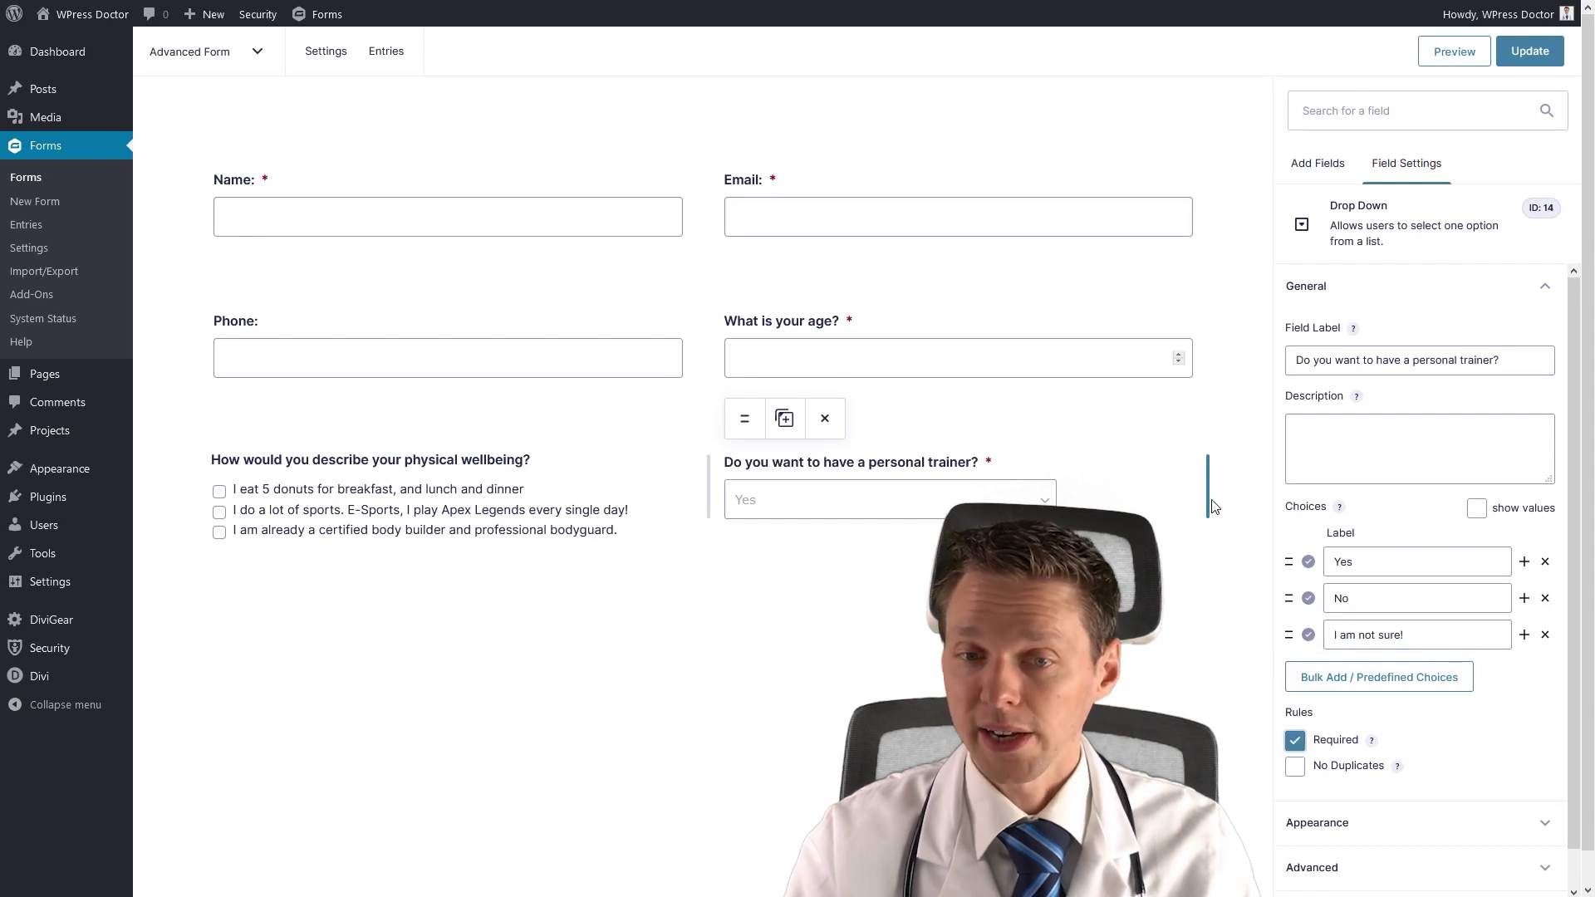
left_click(1318, 163)
left_click(879, 471)
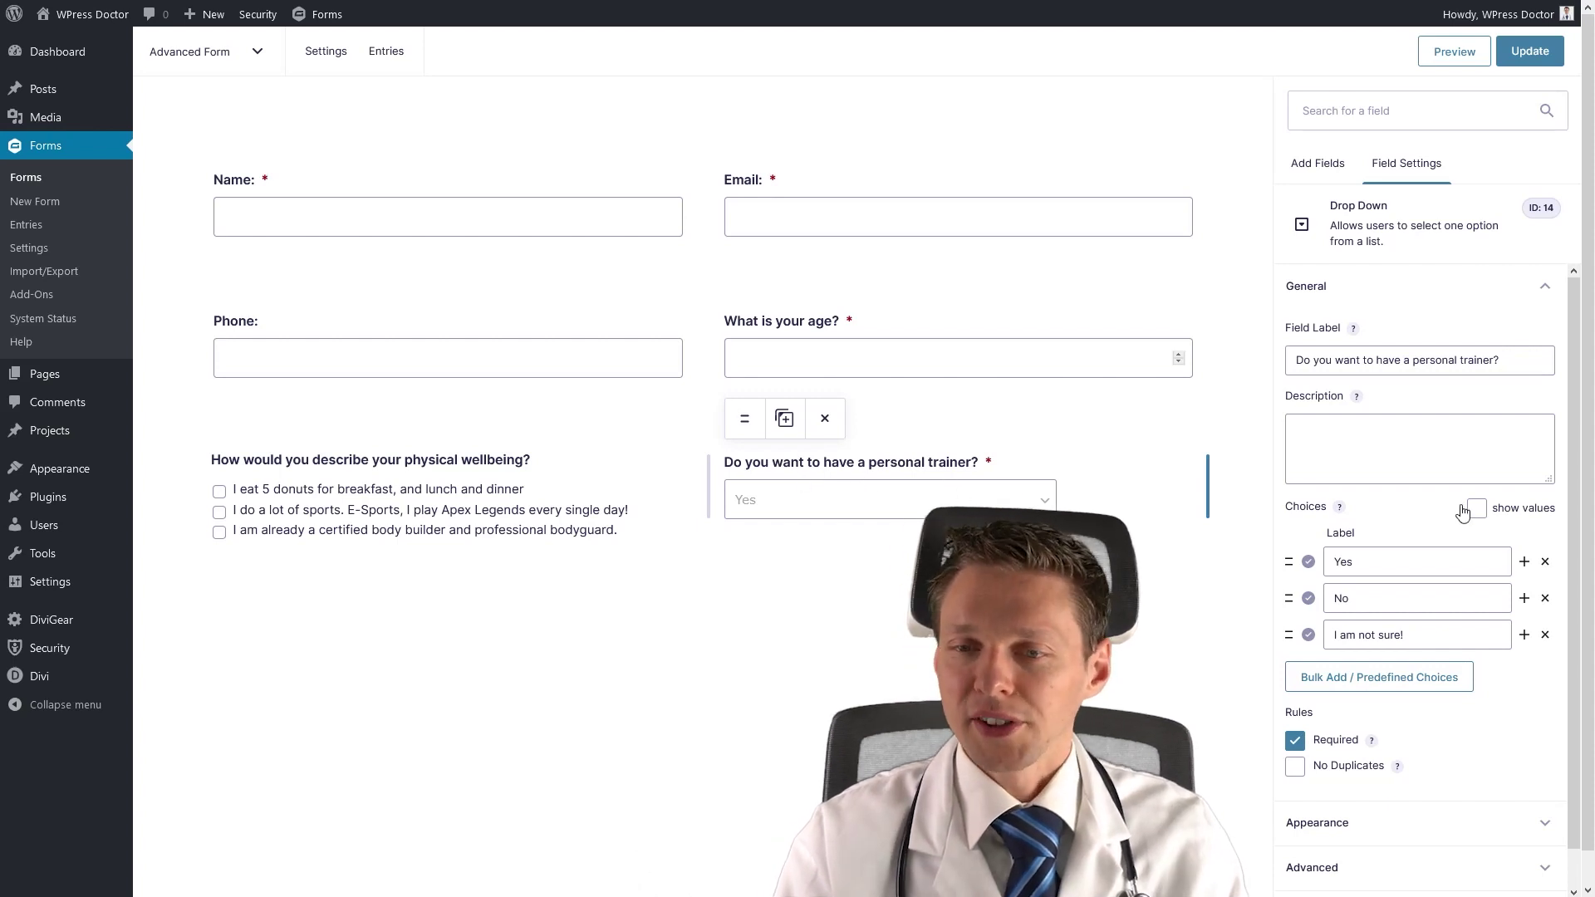
scroll(1460, 508, "down", 1)
Give the trainer question a conditional rule: wellbeing is the donuts answer.
left_click(1346, 879)
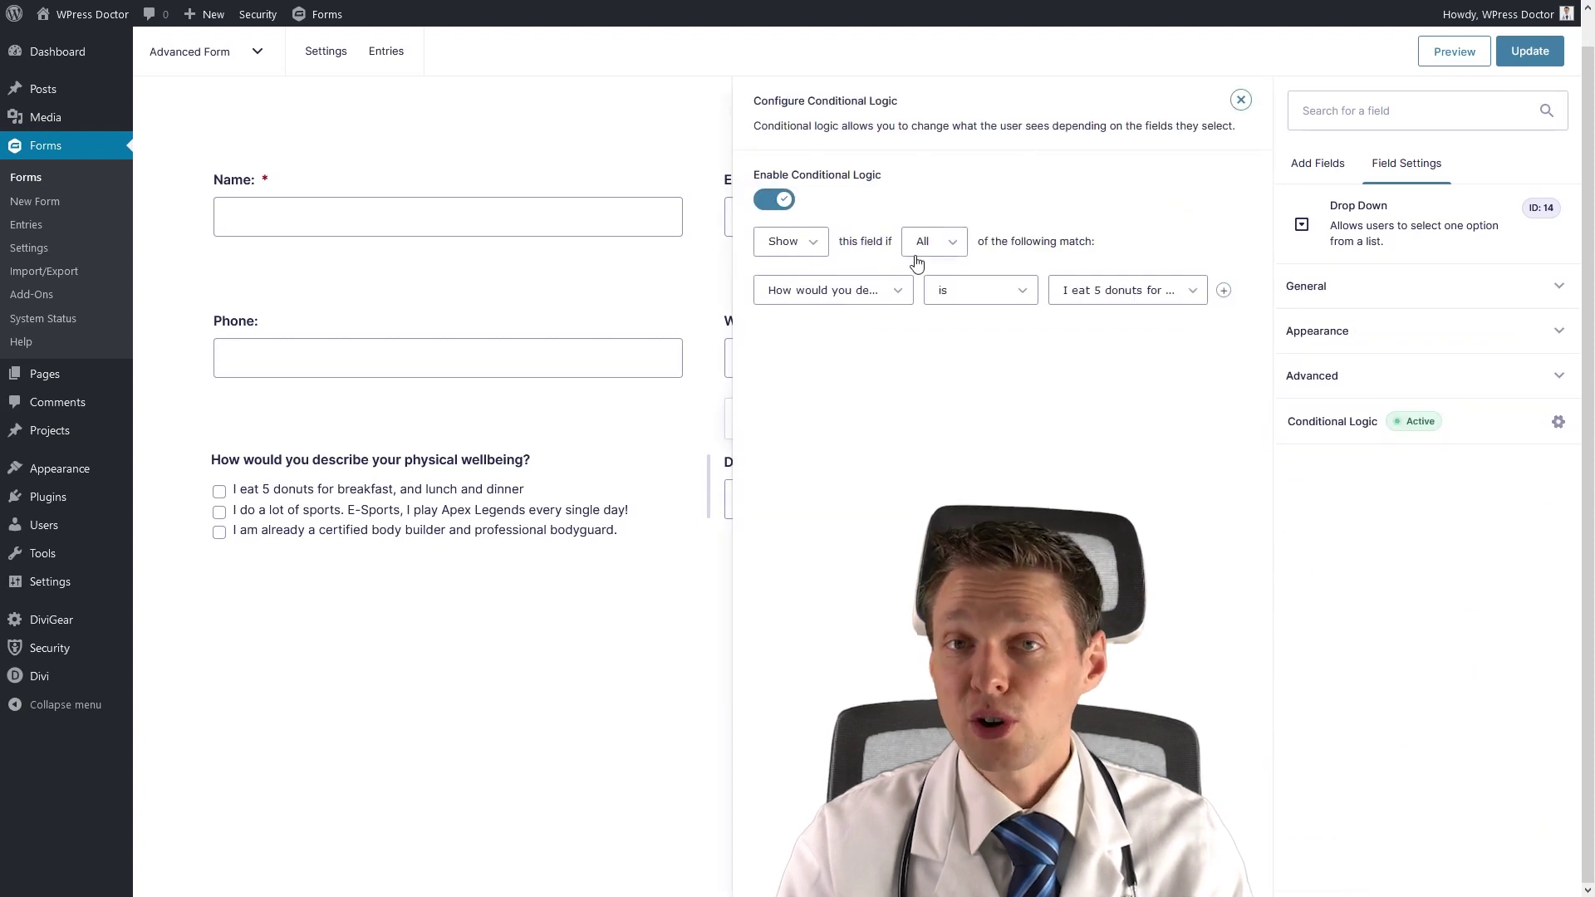
left_click(856, 298)
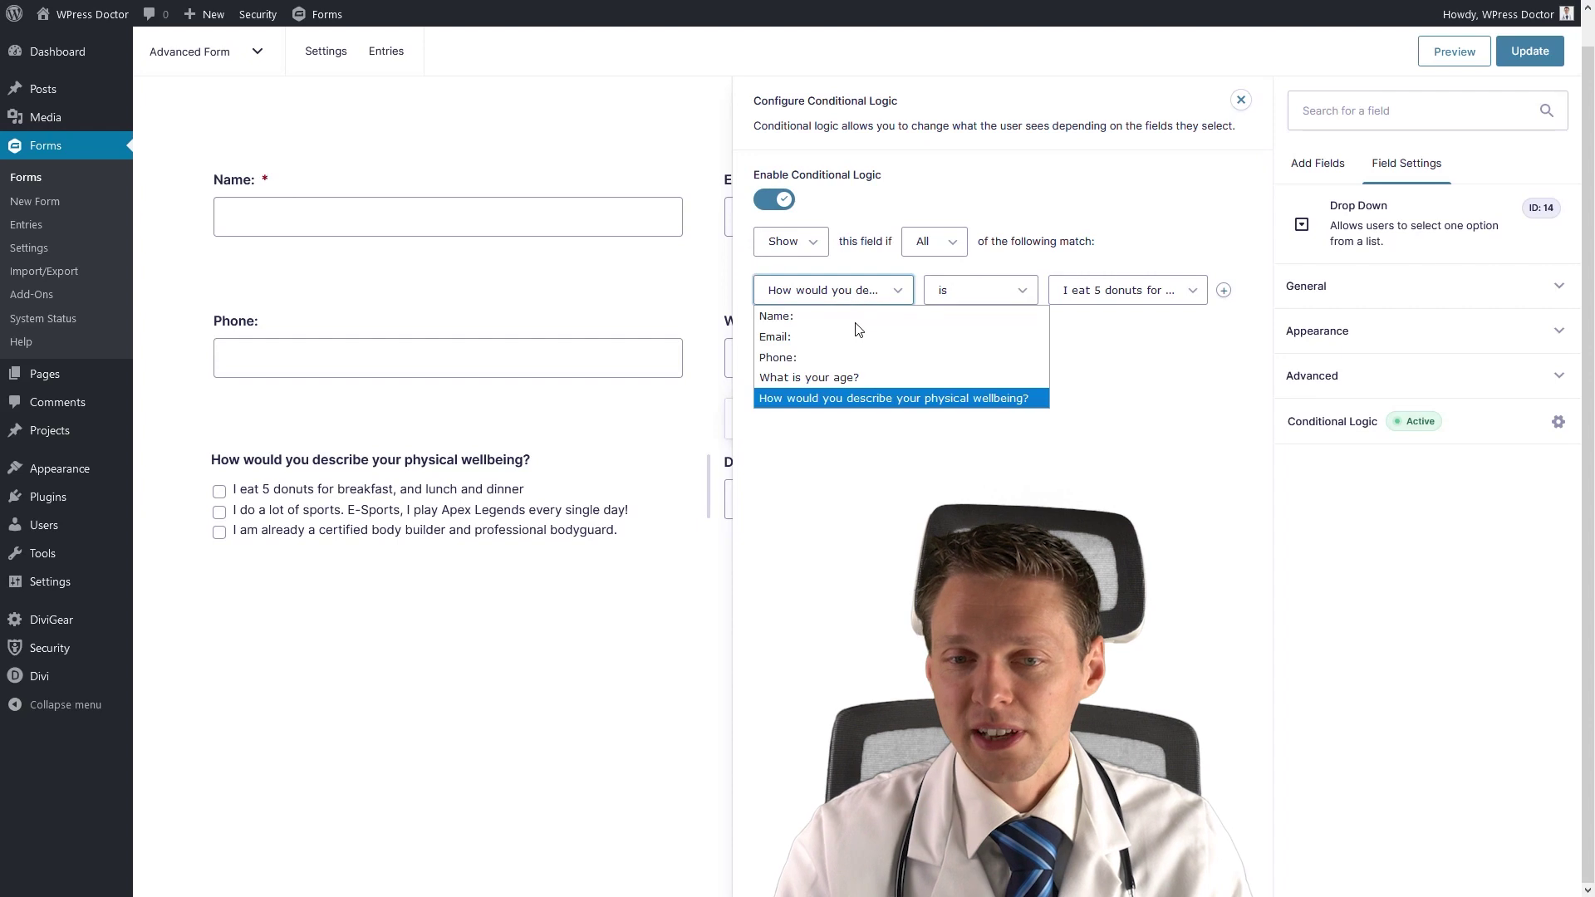
left_click(848, 399)
left_click(947, 292)
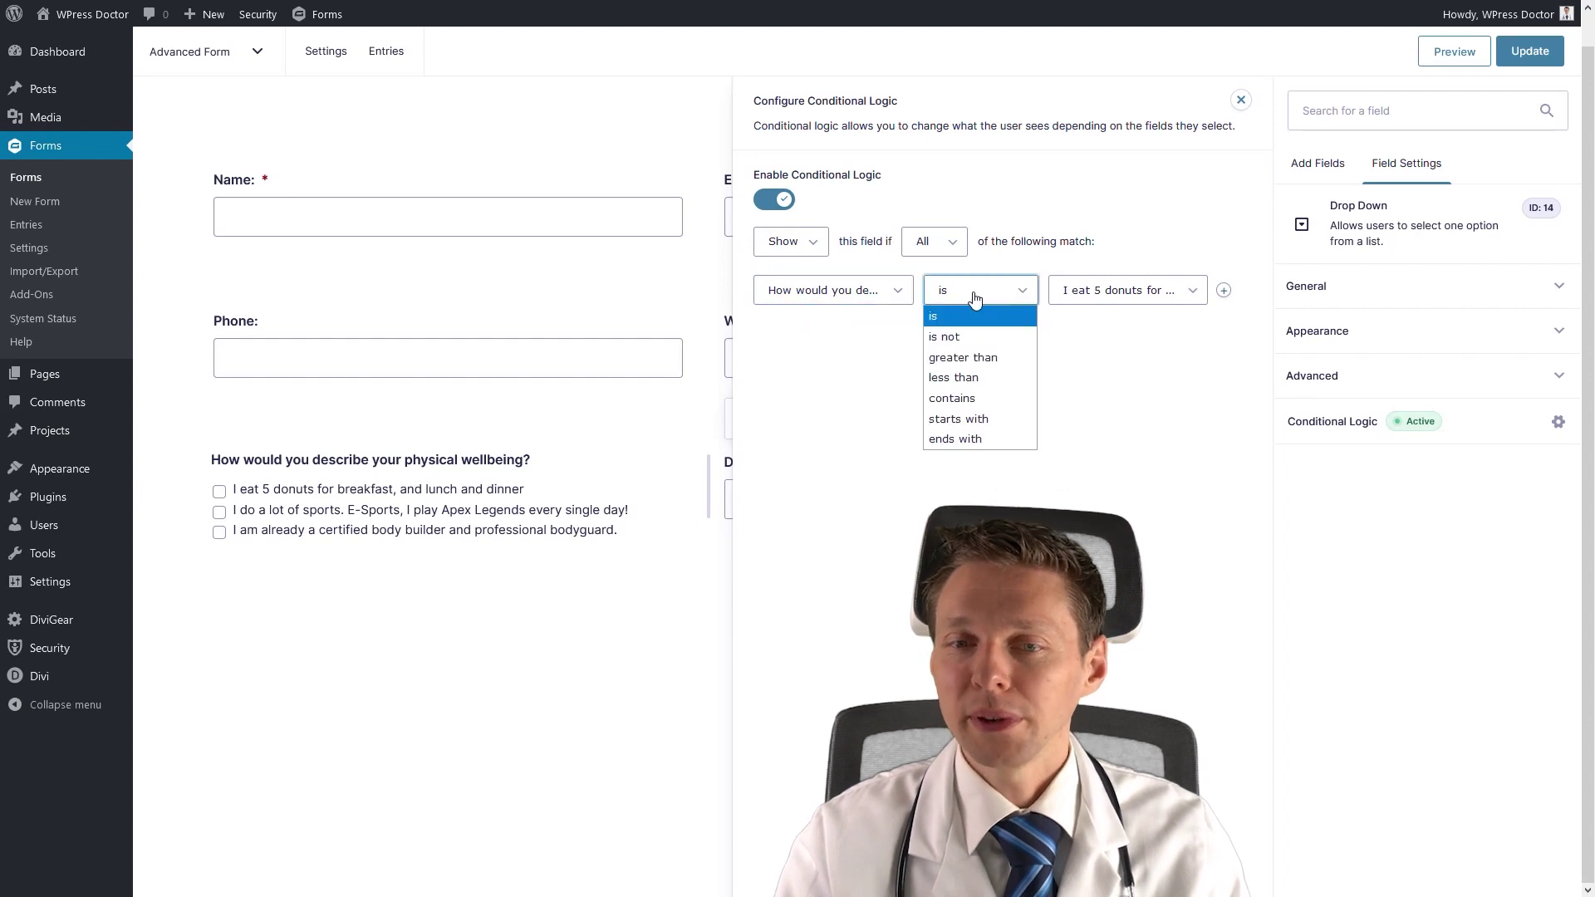
left_click(1091, 295)
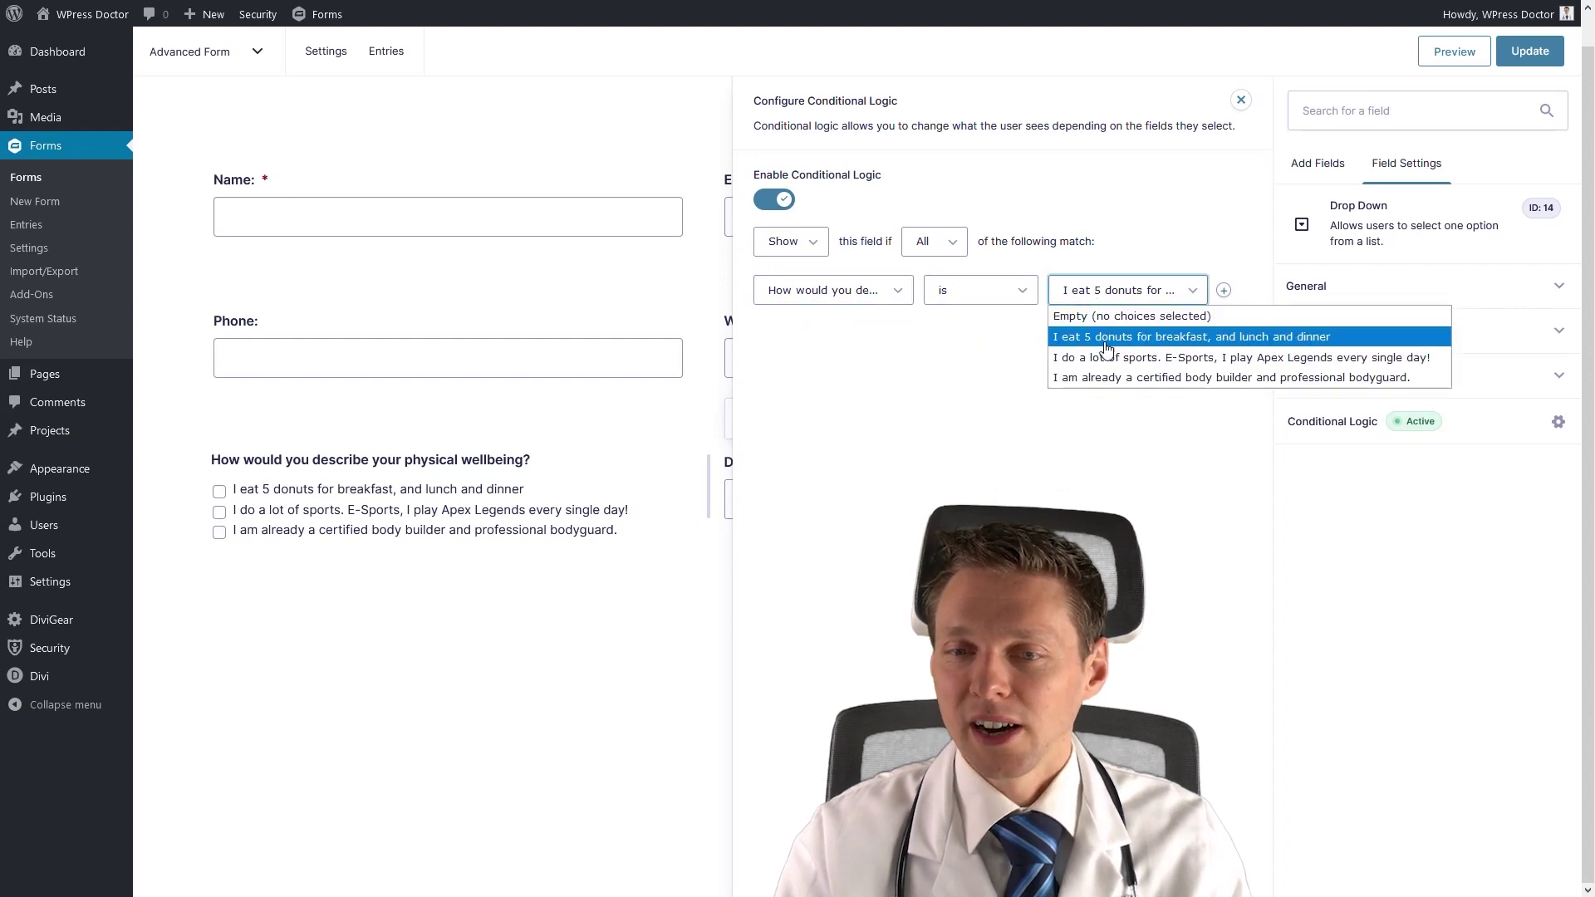
left_click(1110, 339)
Add a second conditional rule requiring the wellbeing E-Sports answer.
left_click(1224, 290)
left_click(860, 332)
left_click(864, 436)
left_click(1001, 329)
left_click(1097, 329)
left_click(1103, 386)
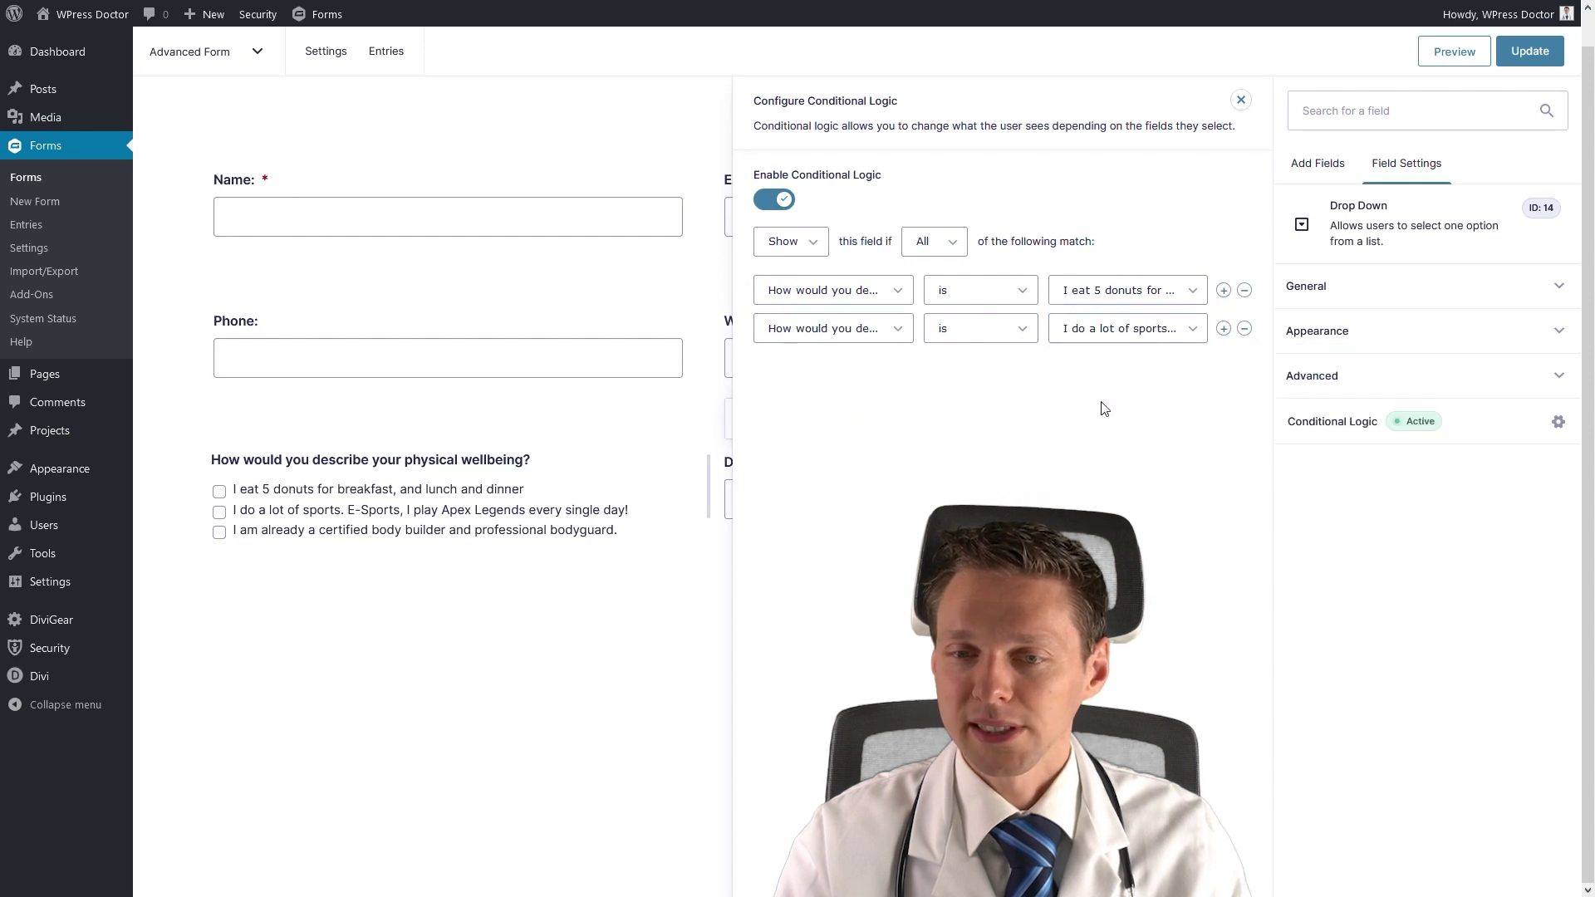
left_click(895, 332)
left_click(895, 330)
Add a third rule for the body builder answer, then update the form and preview it.
left_click(1224, 328)
left_click(885, 366)
left_click(868, 470)
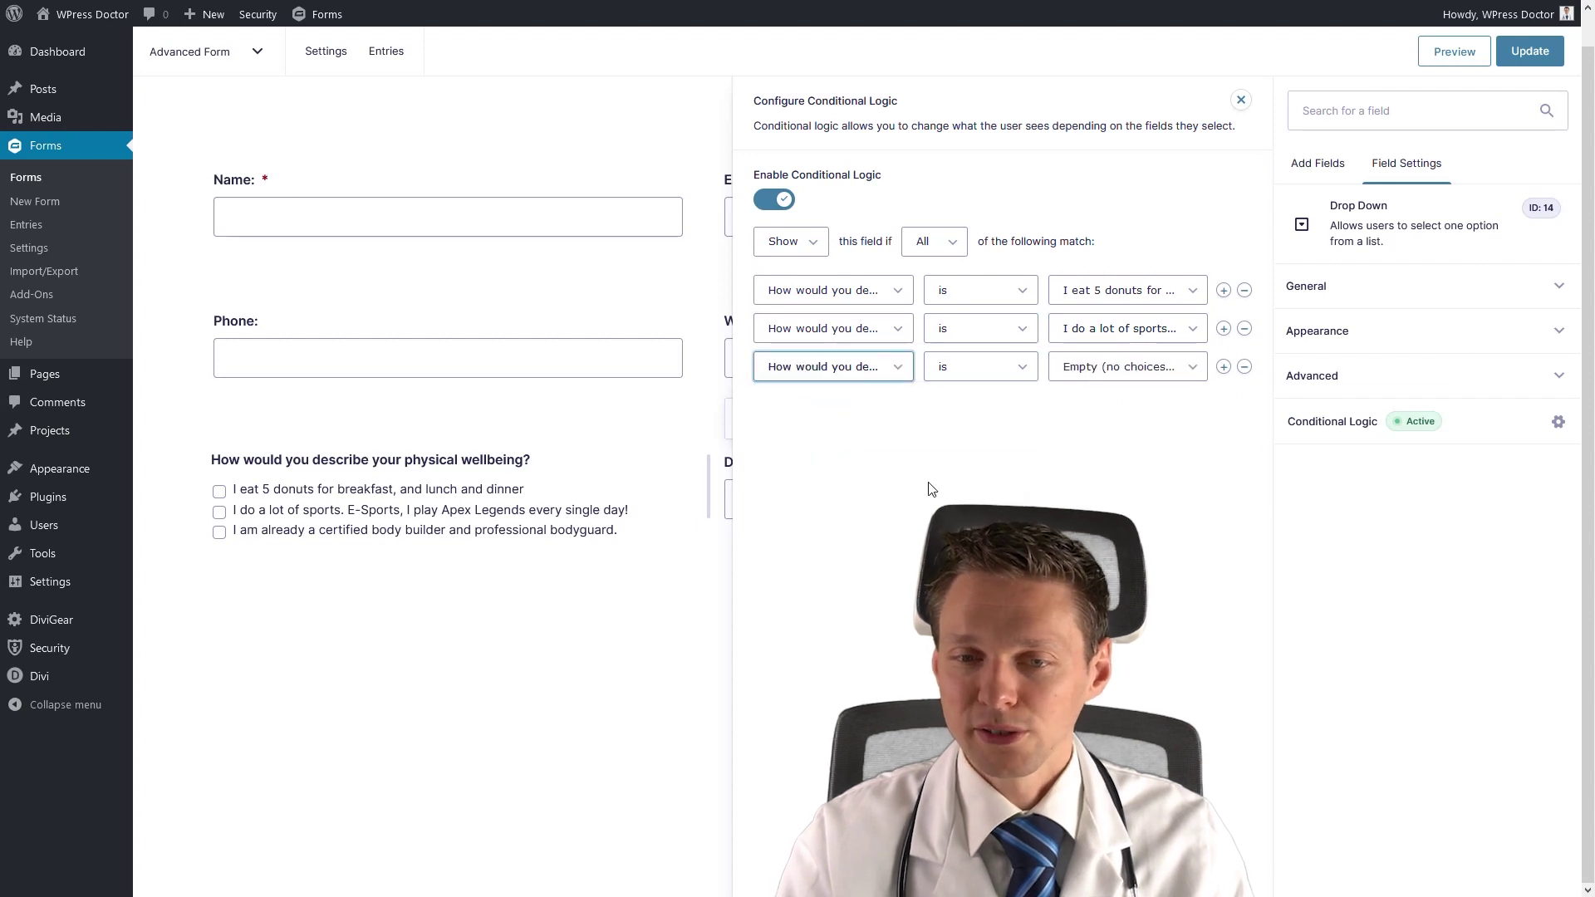
left_click(1110, 372)
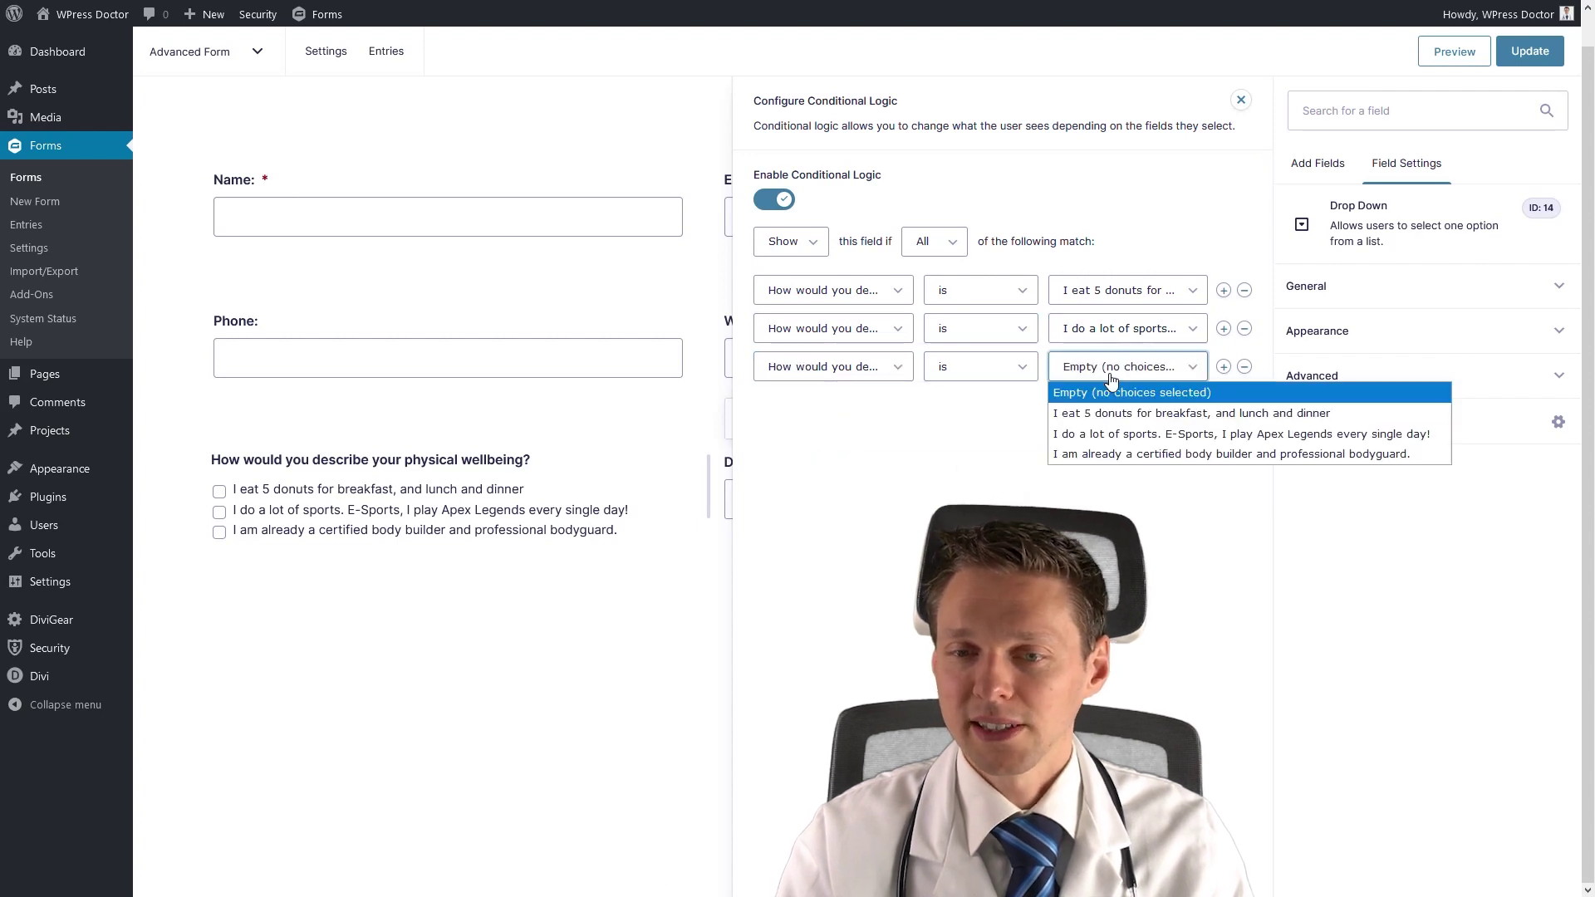
left_click(1124, 455)
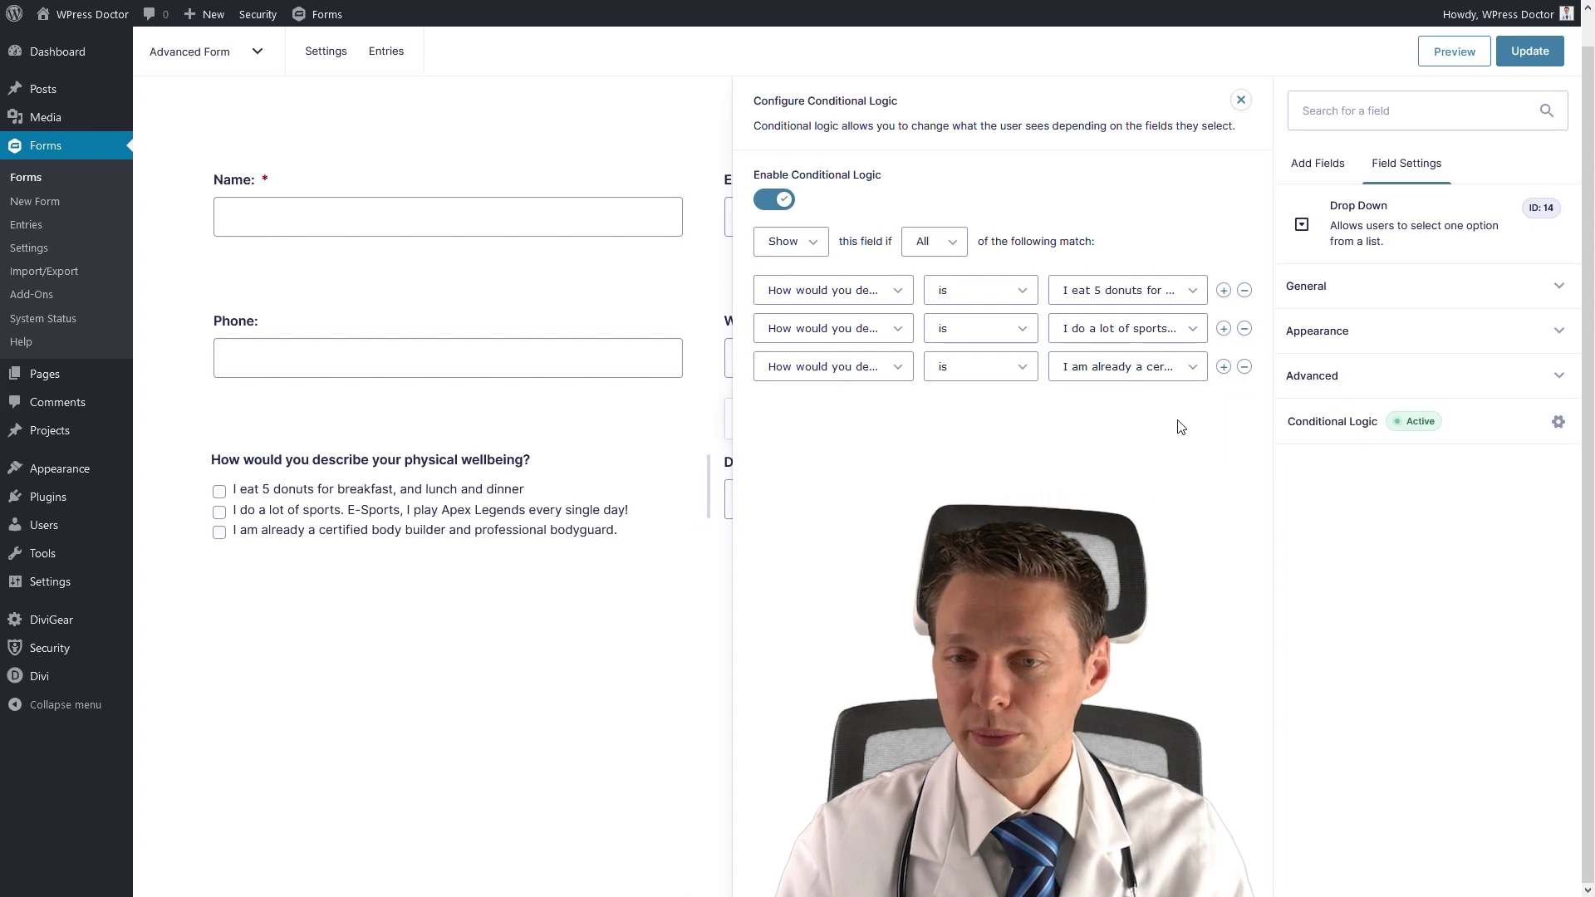
left_click(1241, 100)
left_click(1327, 125)
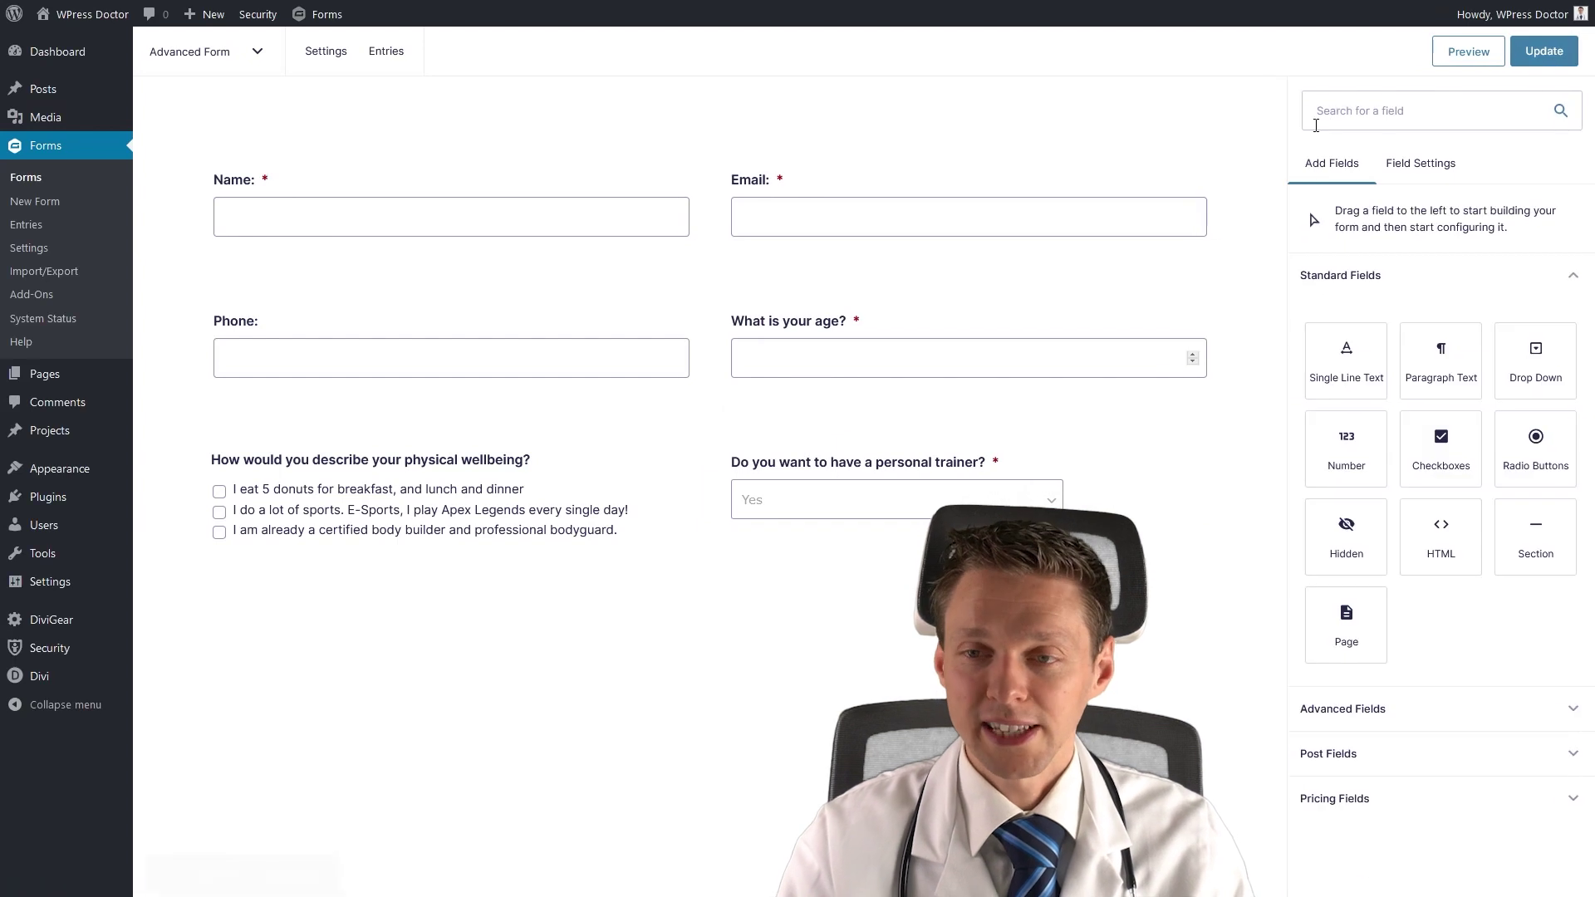
left_click(1454, 52)
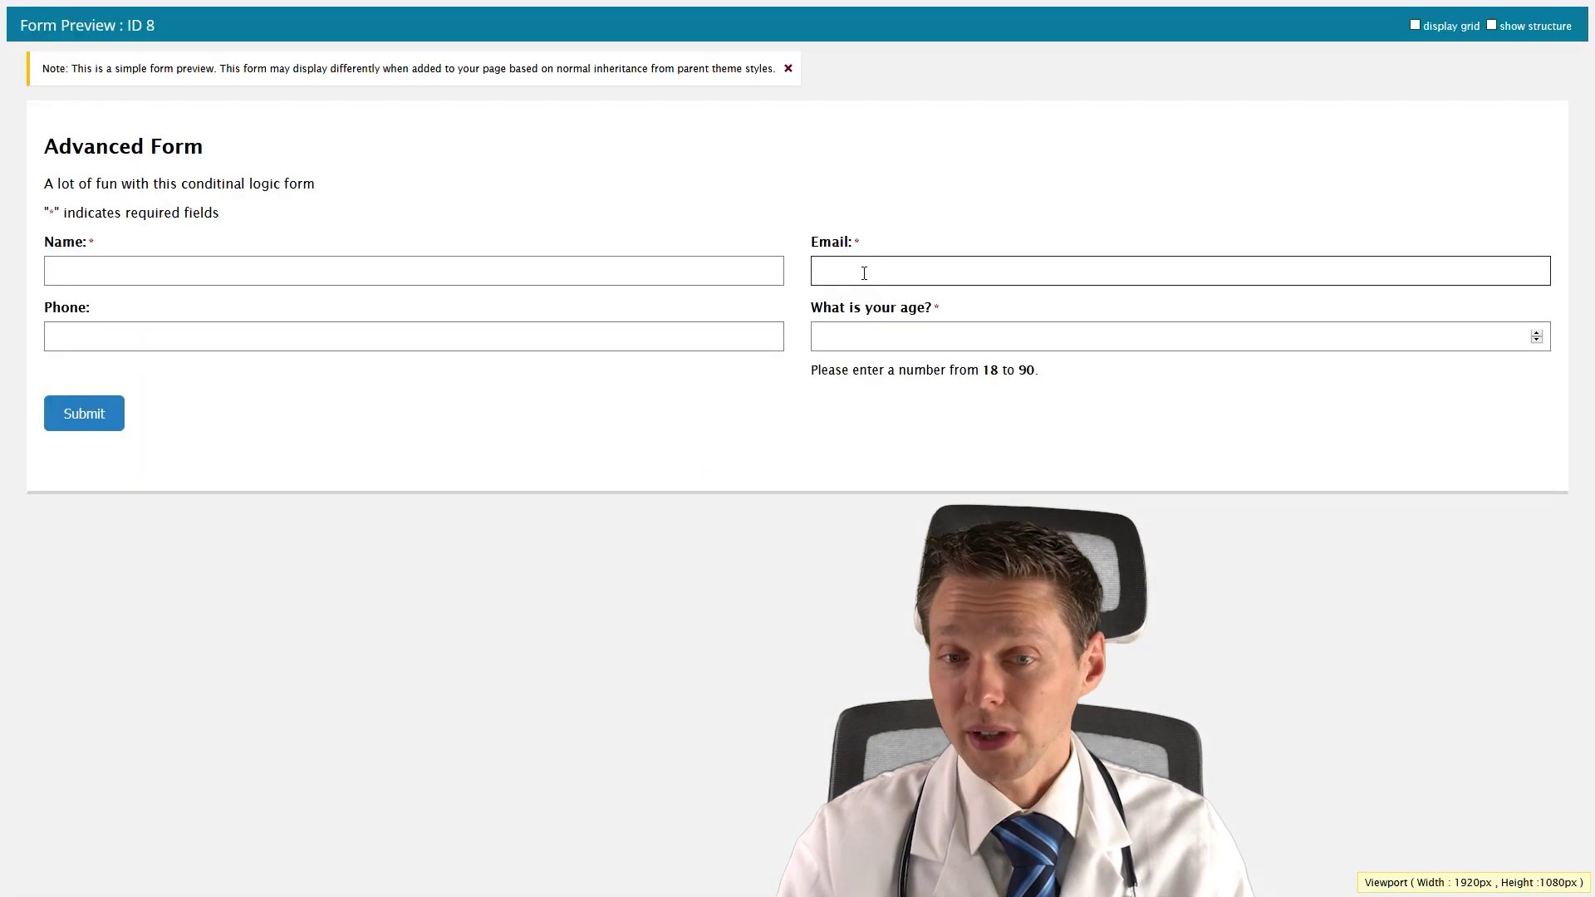
Enter 25 as the age in the form preview.
left_click(869, 345)
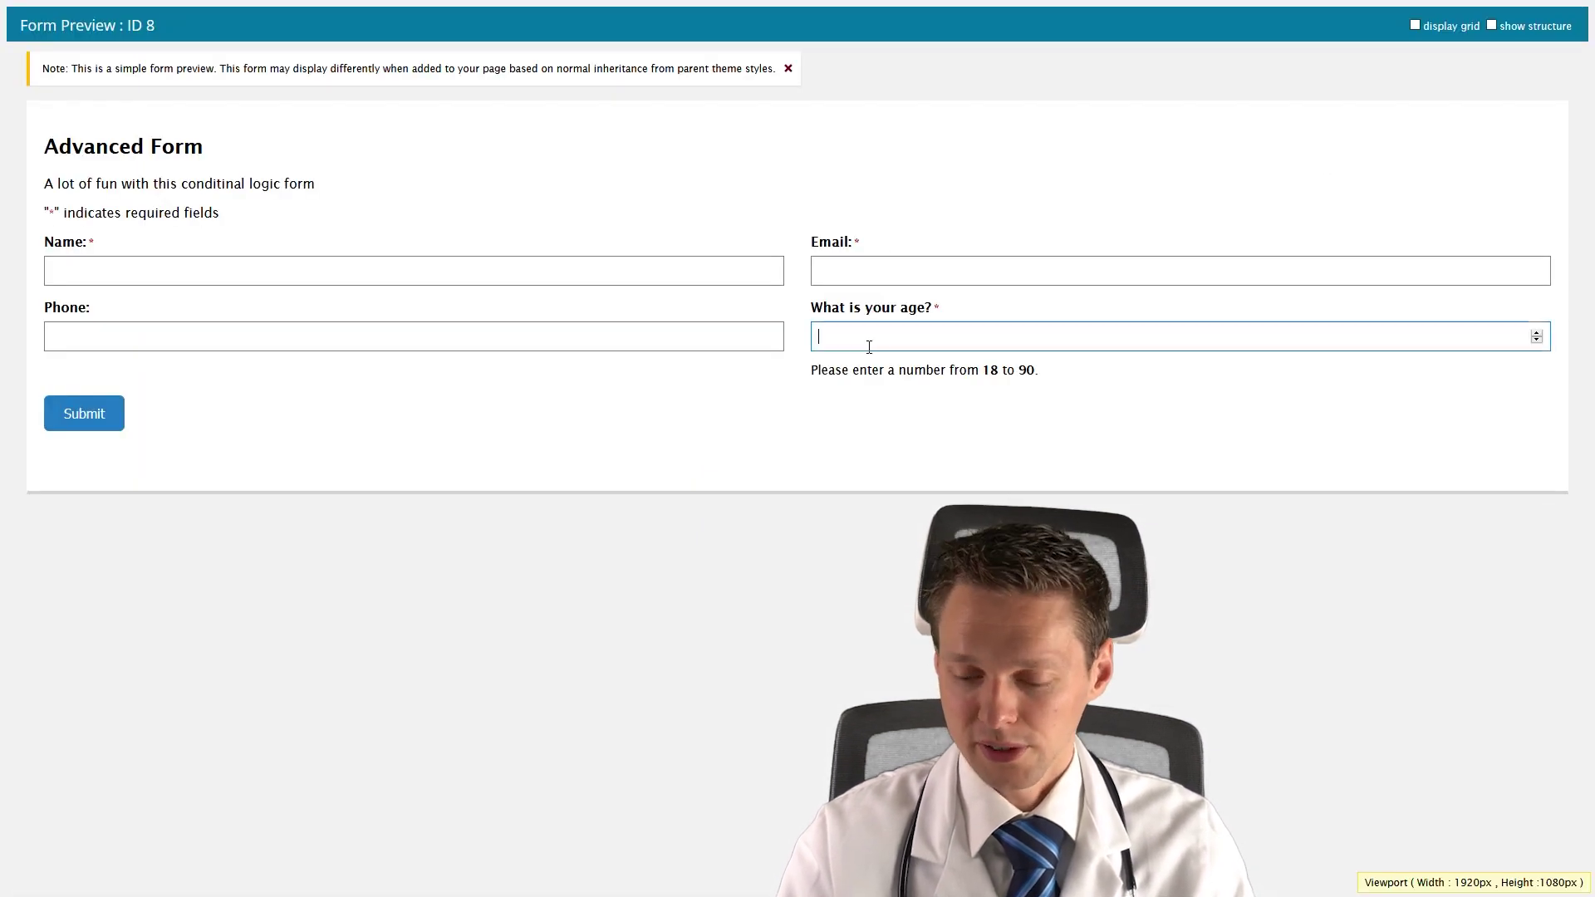
type("25")
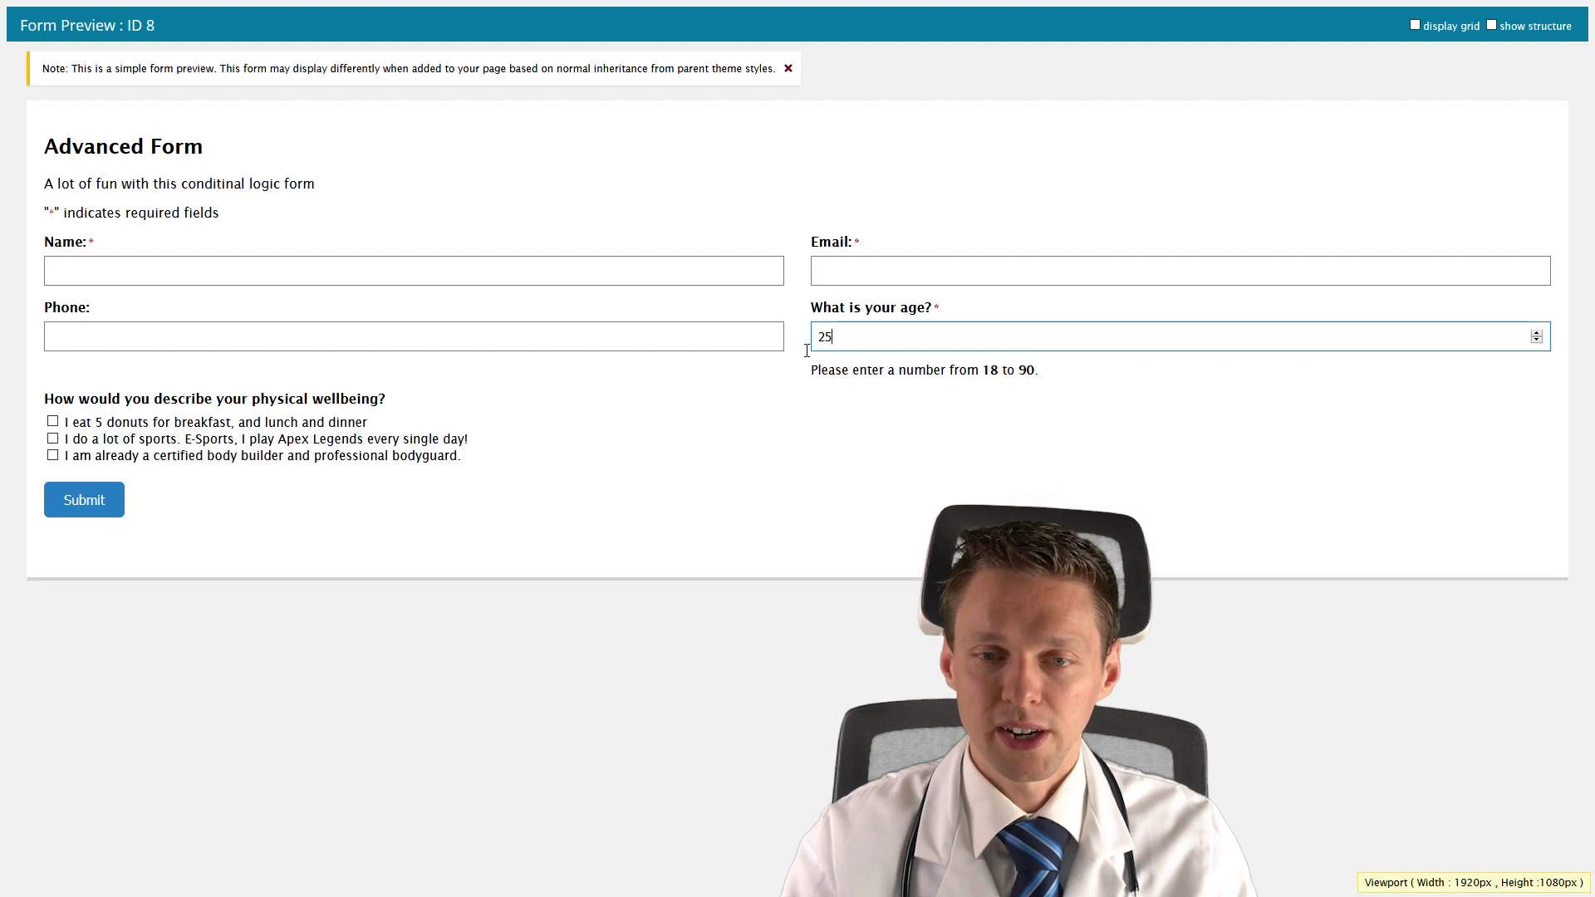
left_click(170, 392)
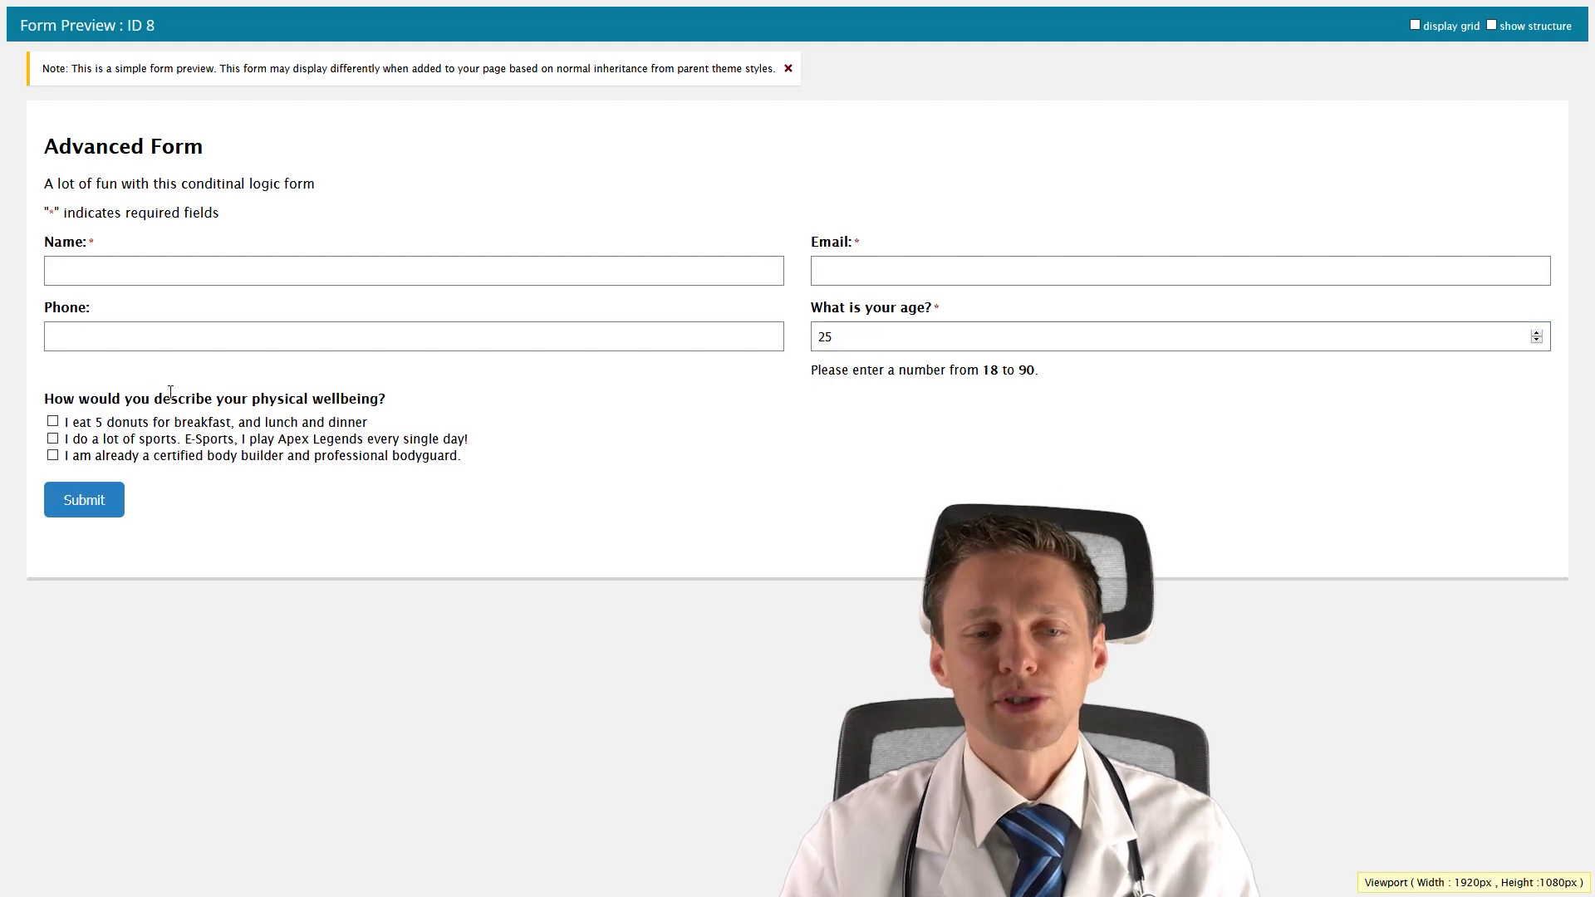
Tick and untick wellbeing boxes to check when the trainer question appears, then select it in the editor.
left_click(106, 440)
left_click(116, 456)
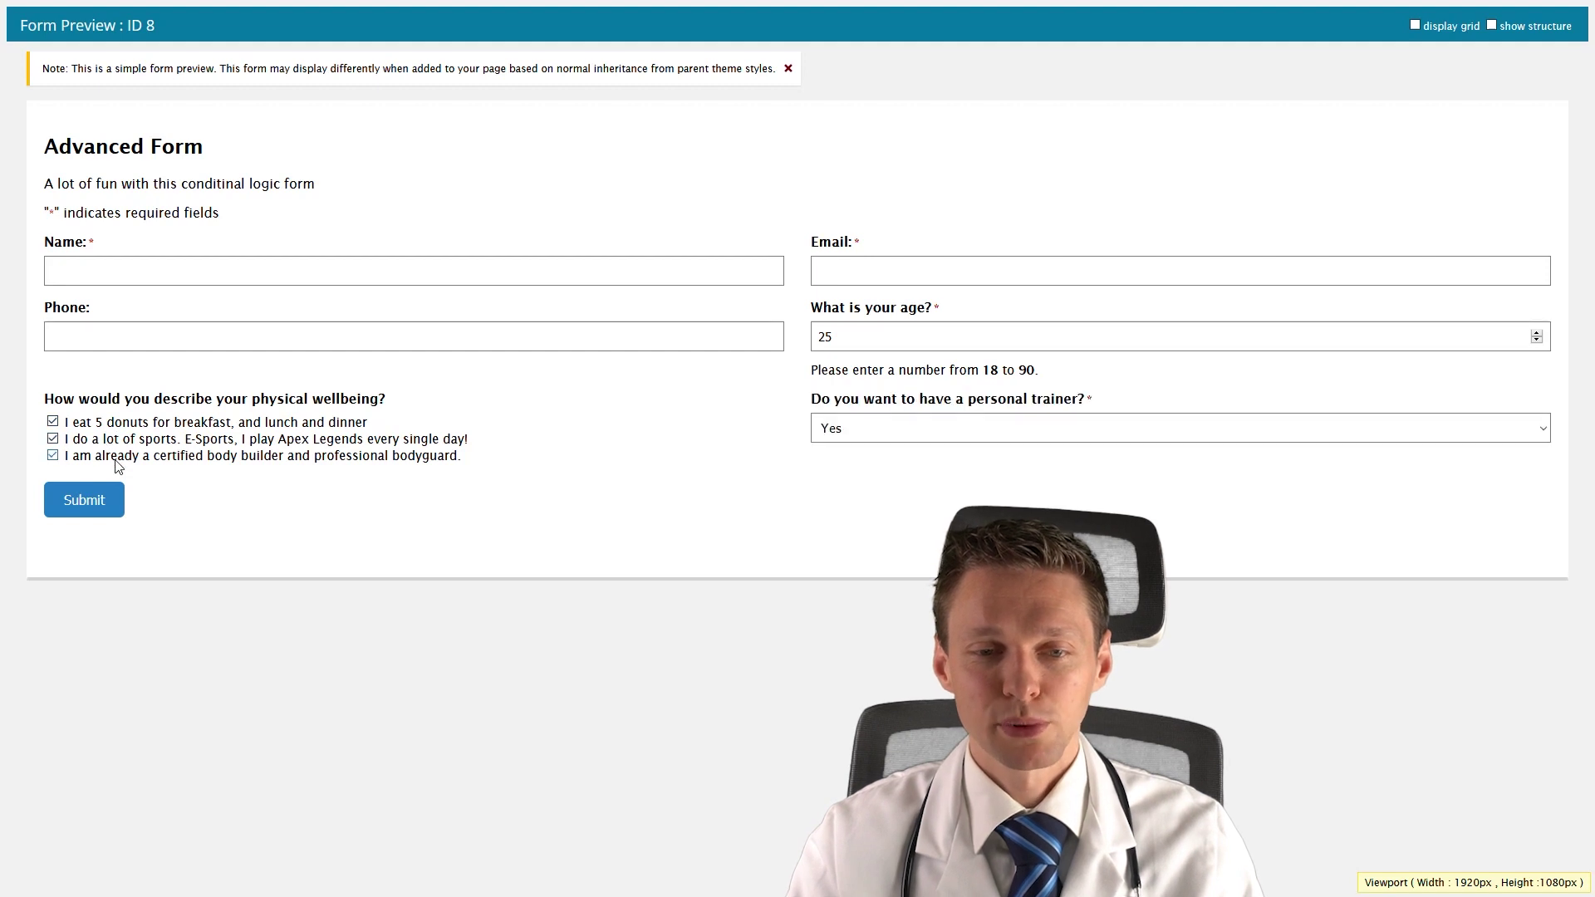
left_click(115, 458)
left_click(109, 440)
left_click(109, 425)
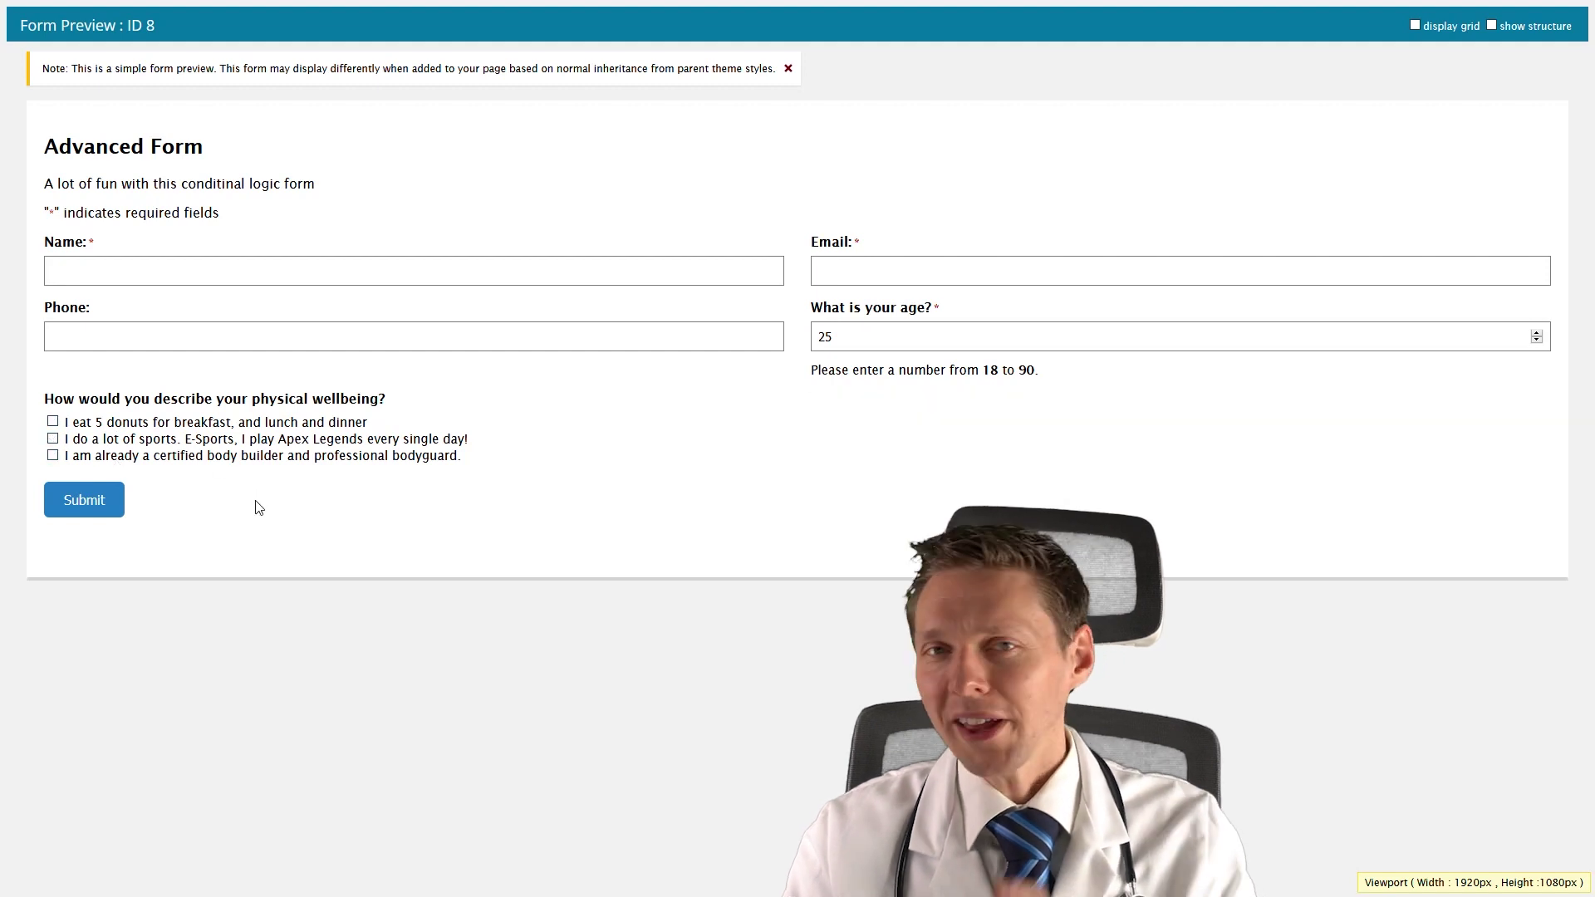
left_click(76, 456)
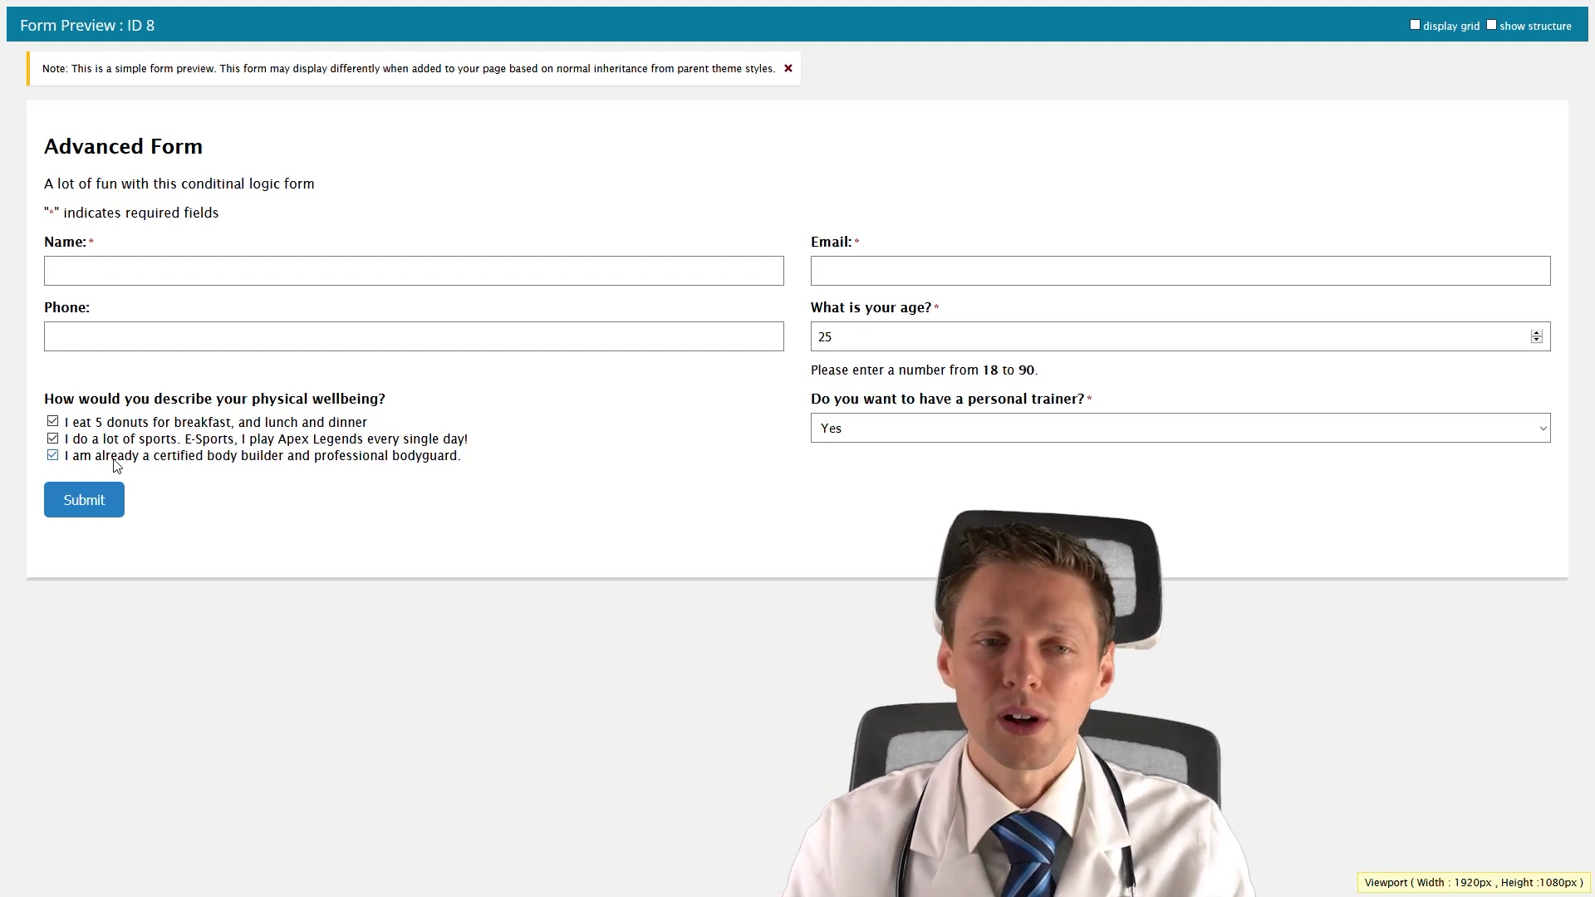
left_click(161, 5)
left_click(859, 488)
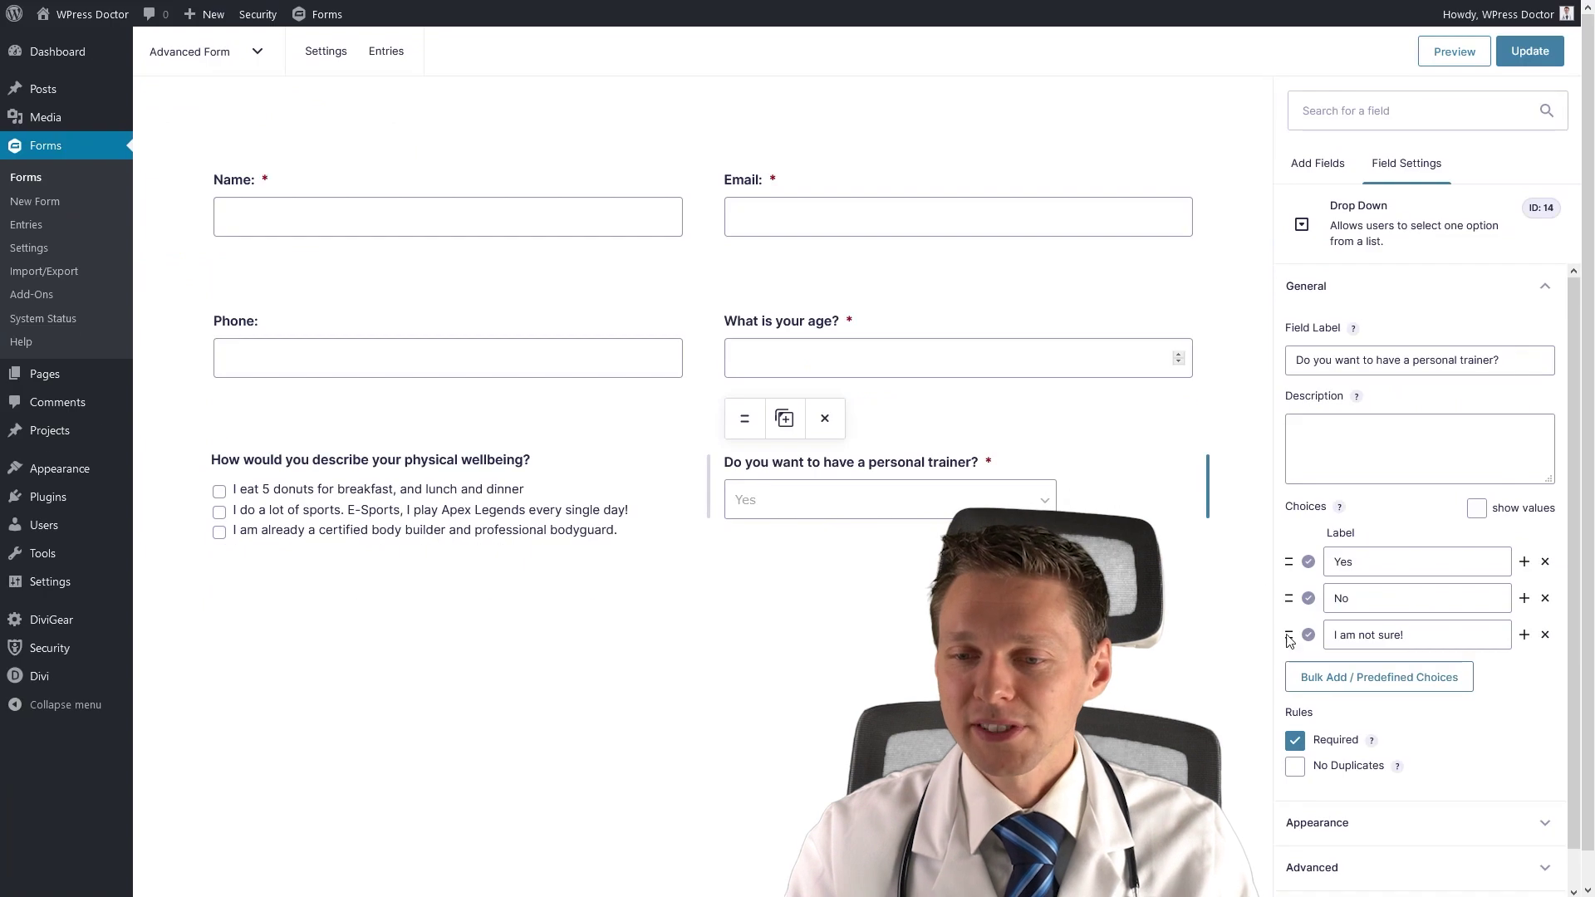
Switch the trainer question's conditional logic from All to Any, then update and preview the form.
scroll(1342, 858, "down", 1)
left_click(1338, 882)
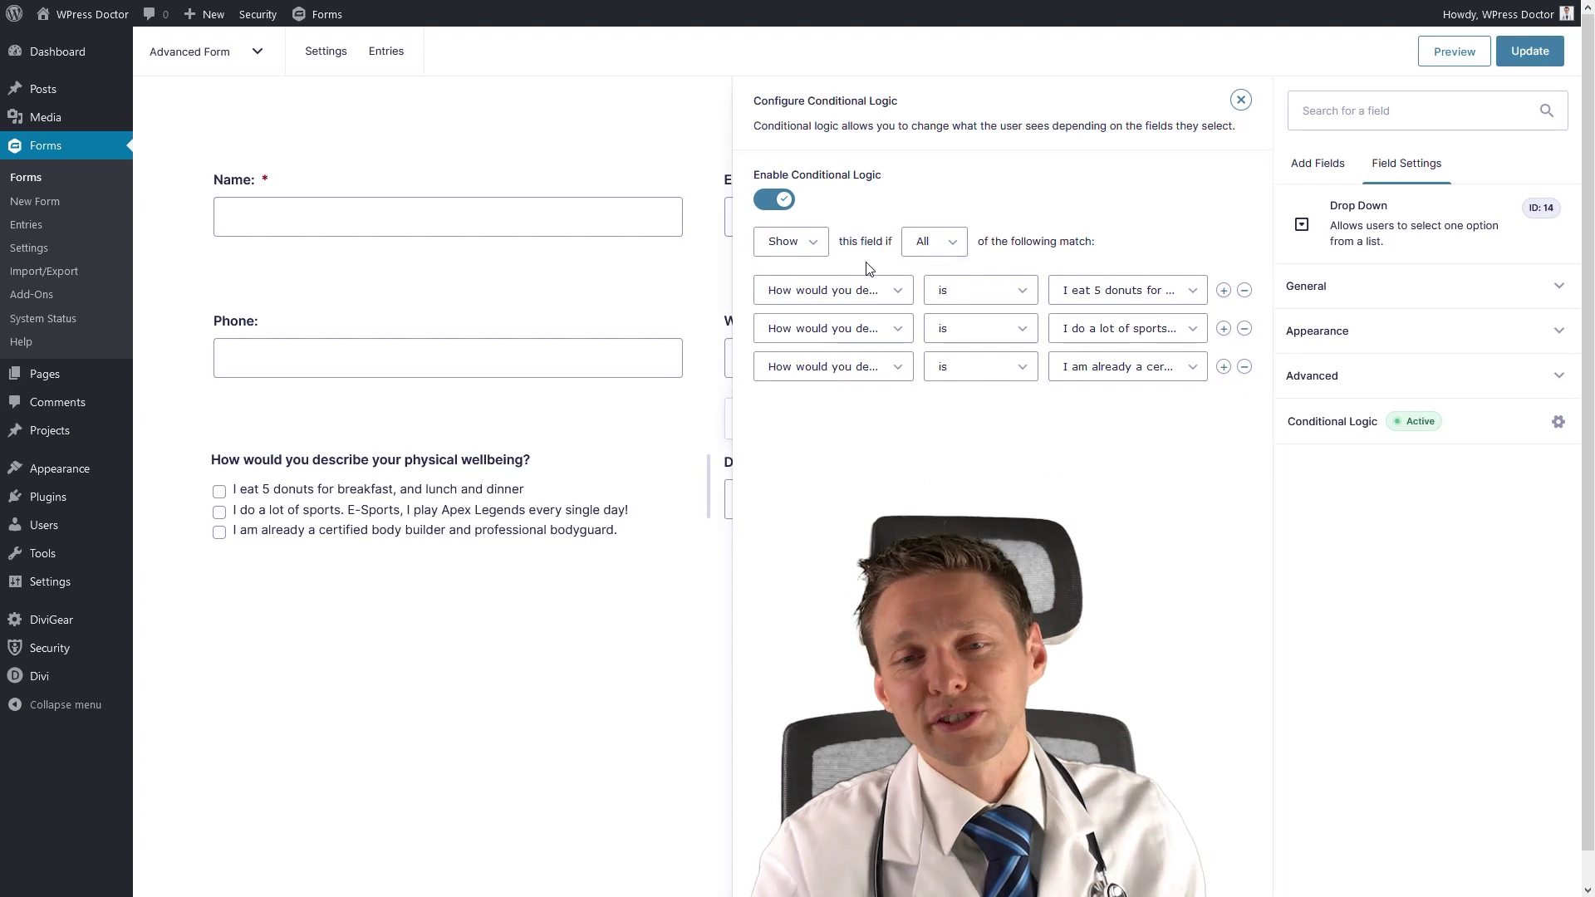
left_click(927, 250)
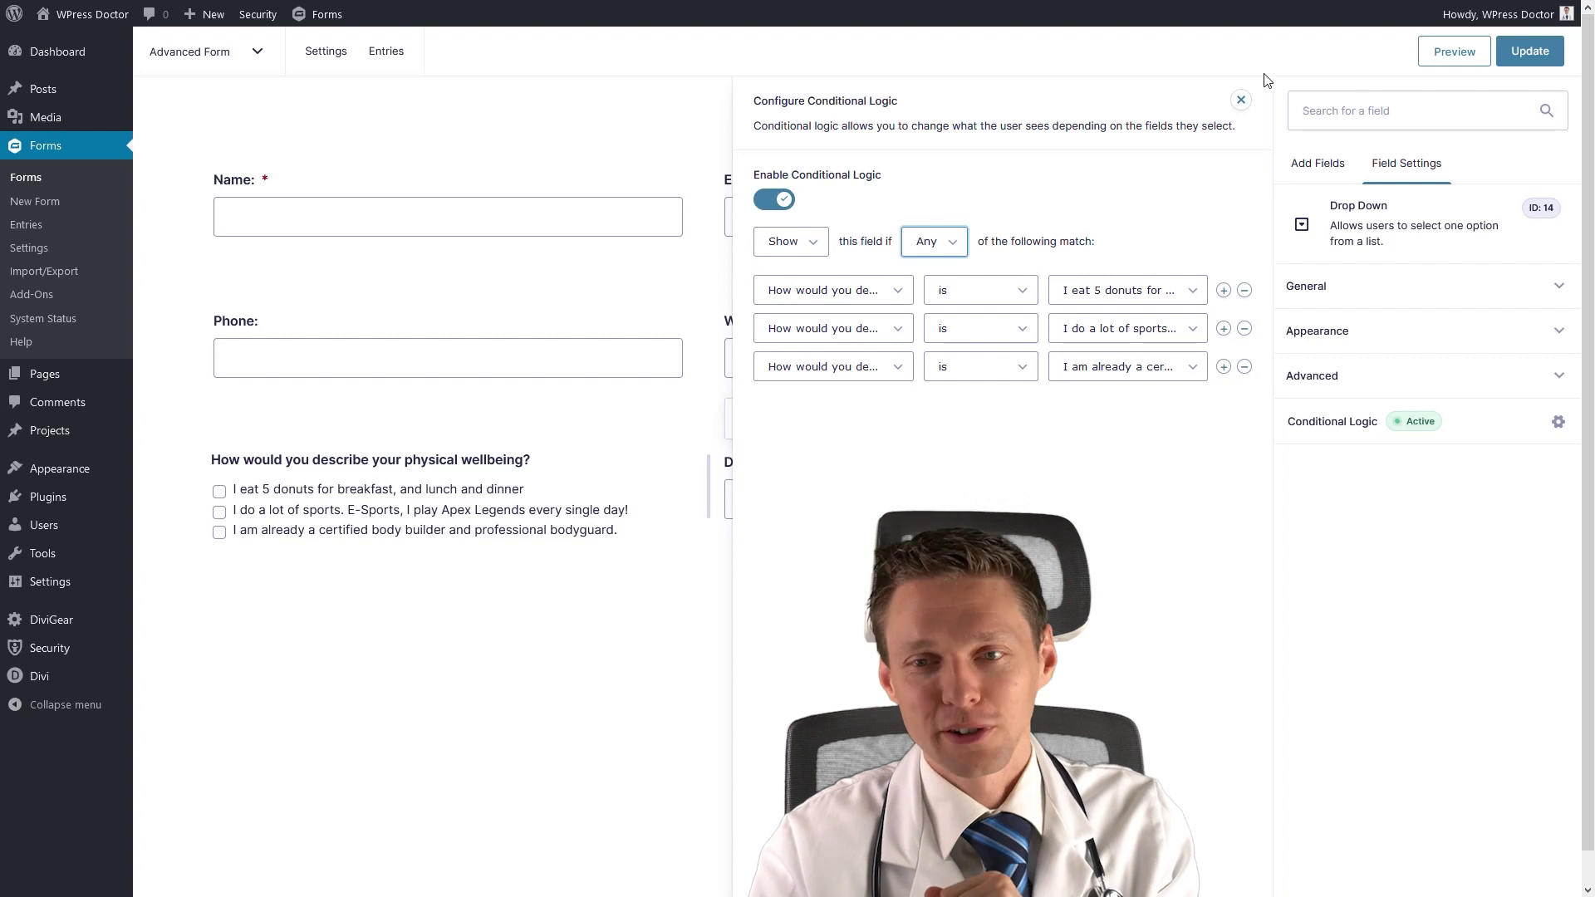
left_click(1242, 100)
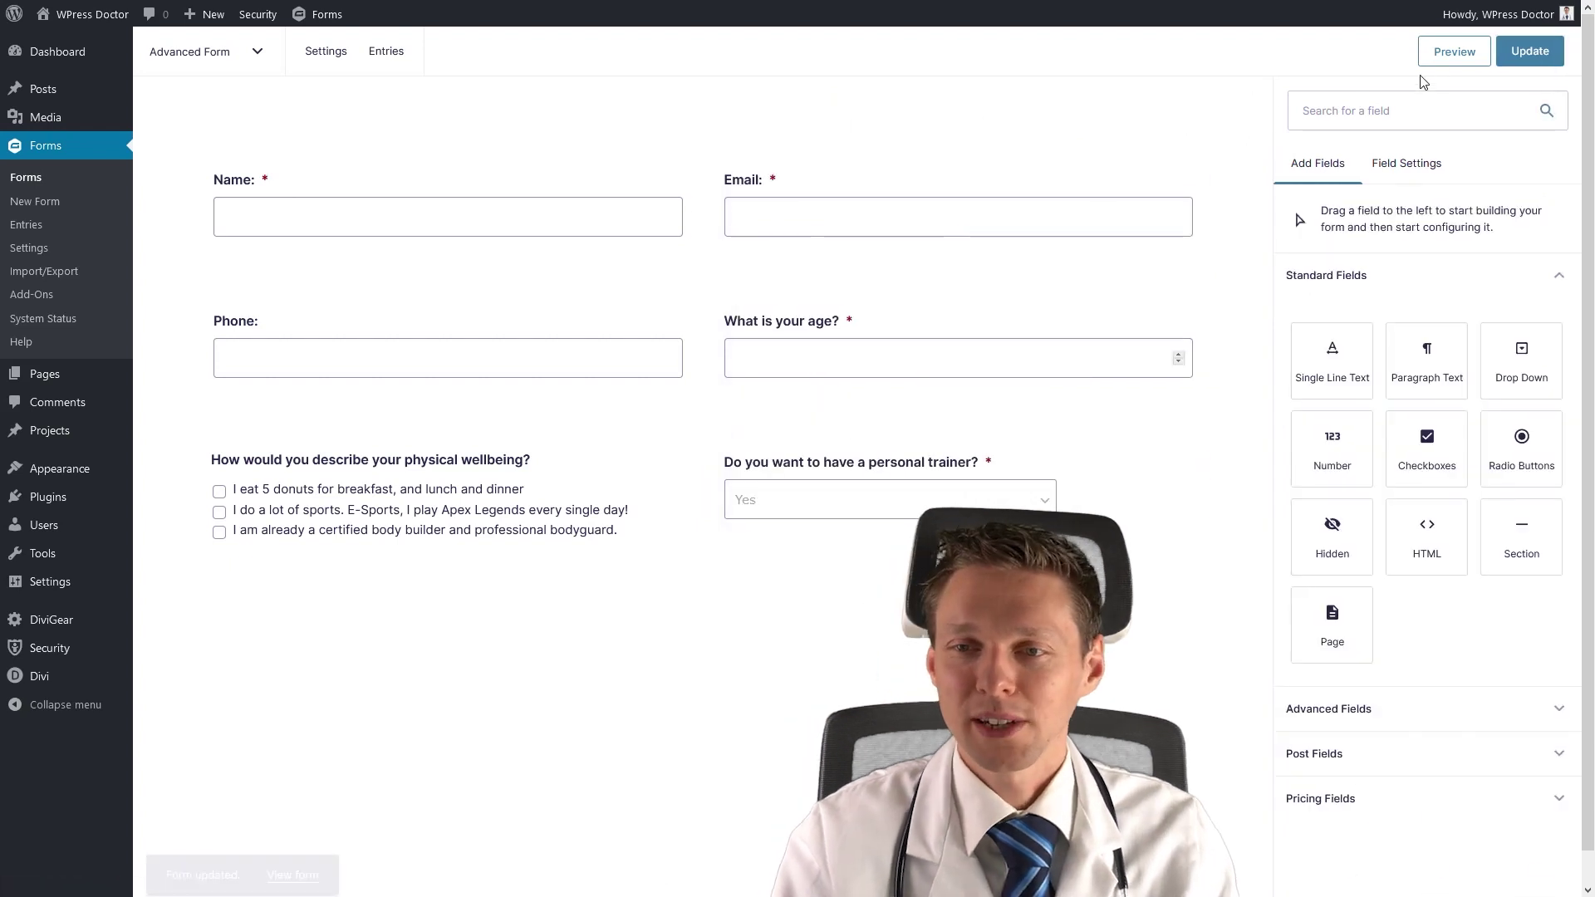
left_click(1454, 51)
In the preview, enter age 33 and toggle the donuts, sports and body builder answers.
left_click(826, 336)
type("33")
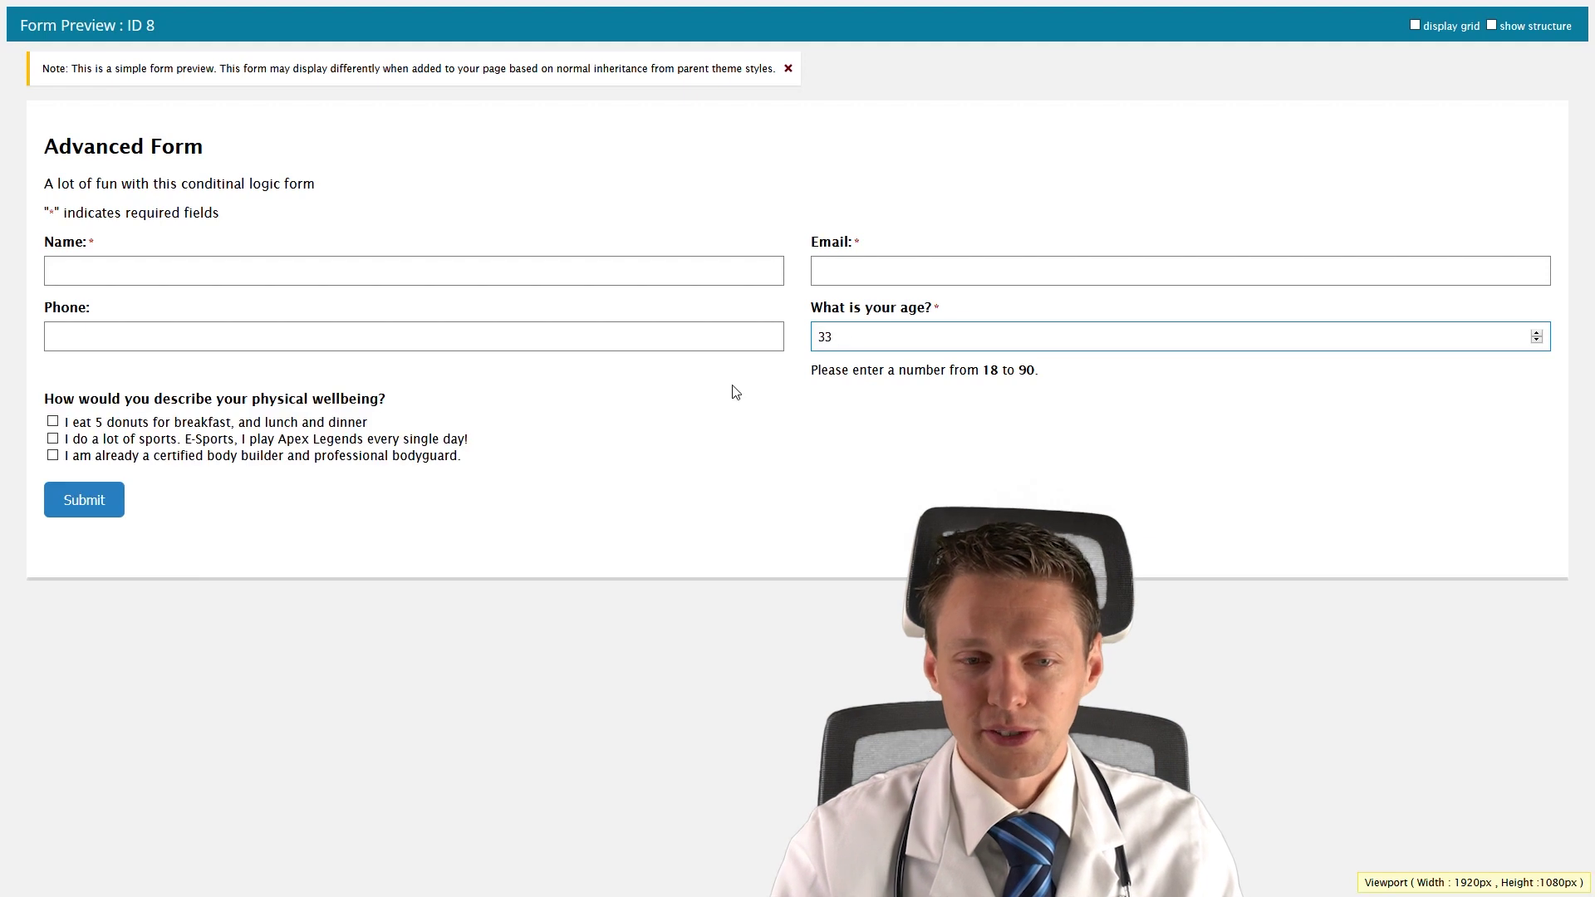
left_click(135, 426)
left_click(136, 425)
left_click(131, 456)
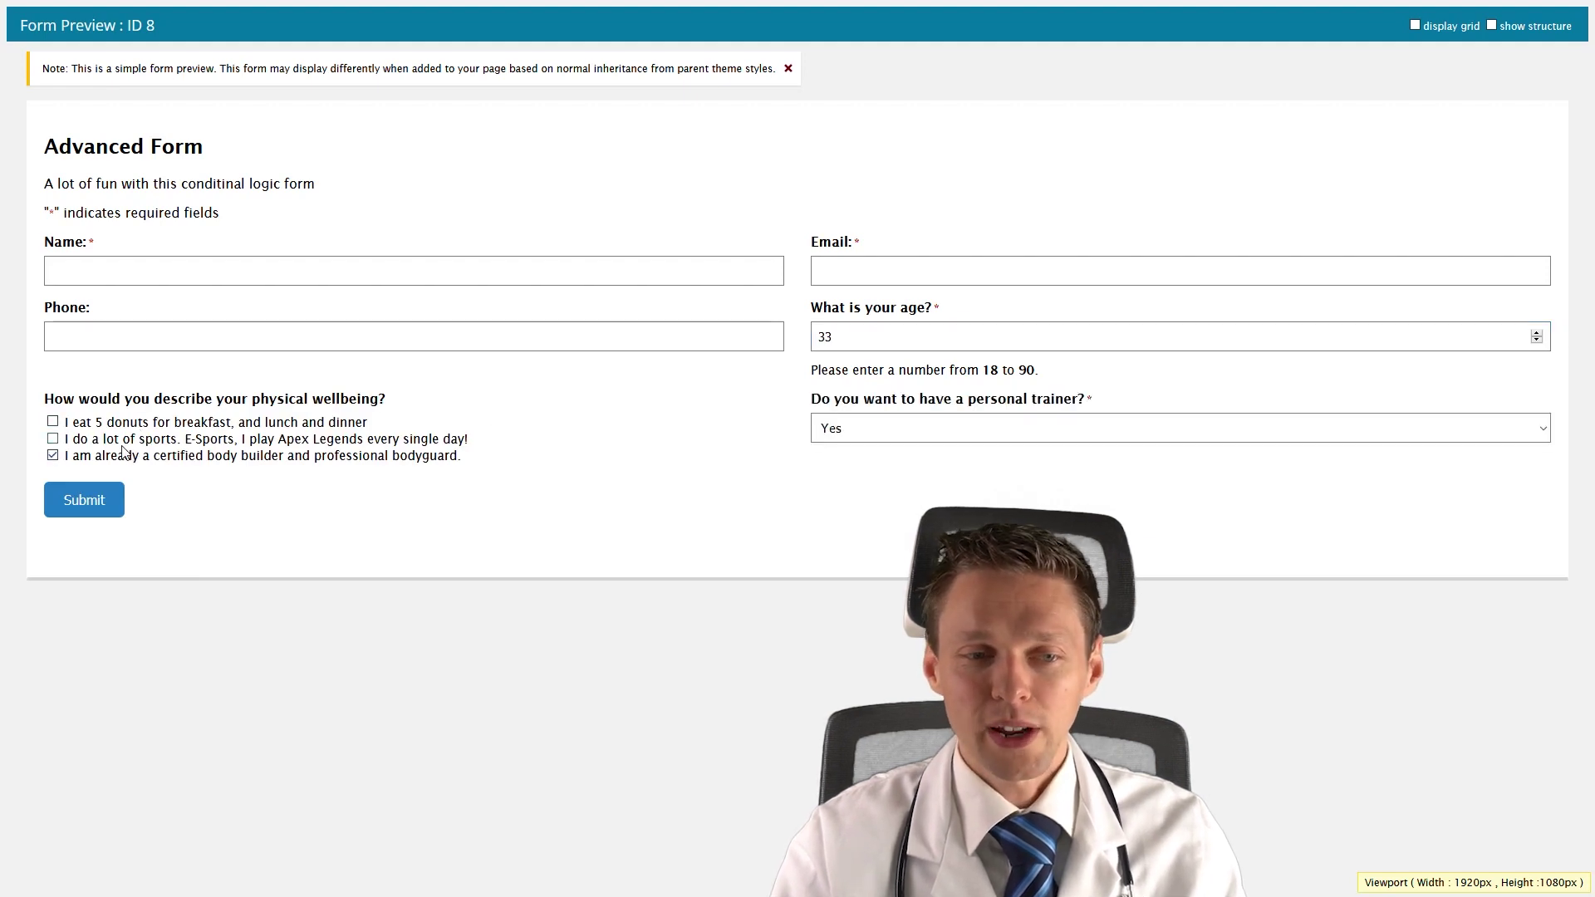
left_click(119, 440)
left_click(109, 425)
left_click(108, 439)
left_click(114, 427)
left_click(118, 455)
Confirm a single ticked answer reveals the trainer question, then add Radio Buttons below the checkboxes.
left_click(118, 436)
left_click(117, 427)
left_click(117, 435)
left_click(122, 425)
left_click(118, 429)
left_click(119, 427)
left_click(277, 425)
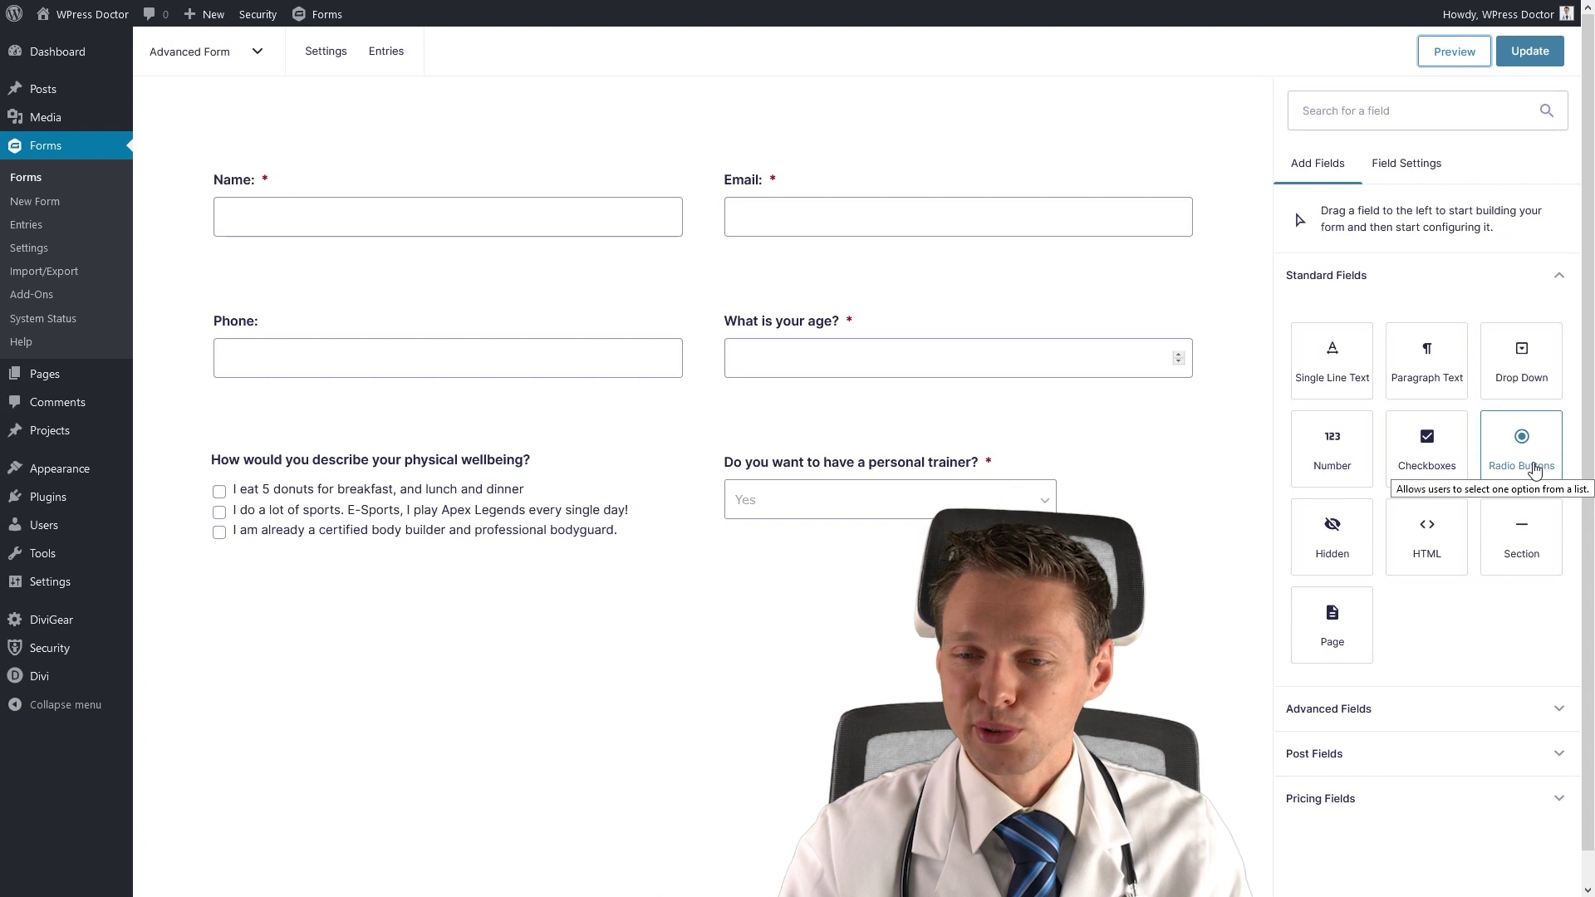
left_click_drag(1533, 469, 382, 624)
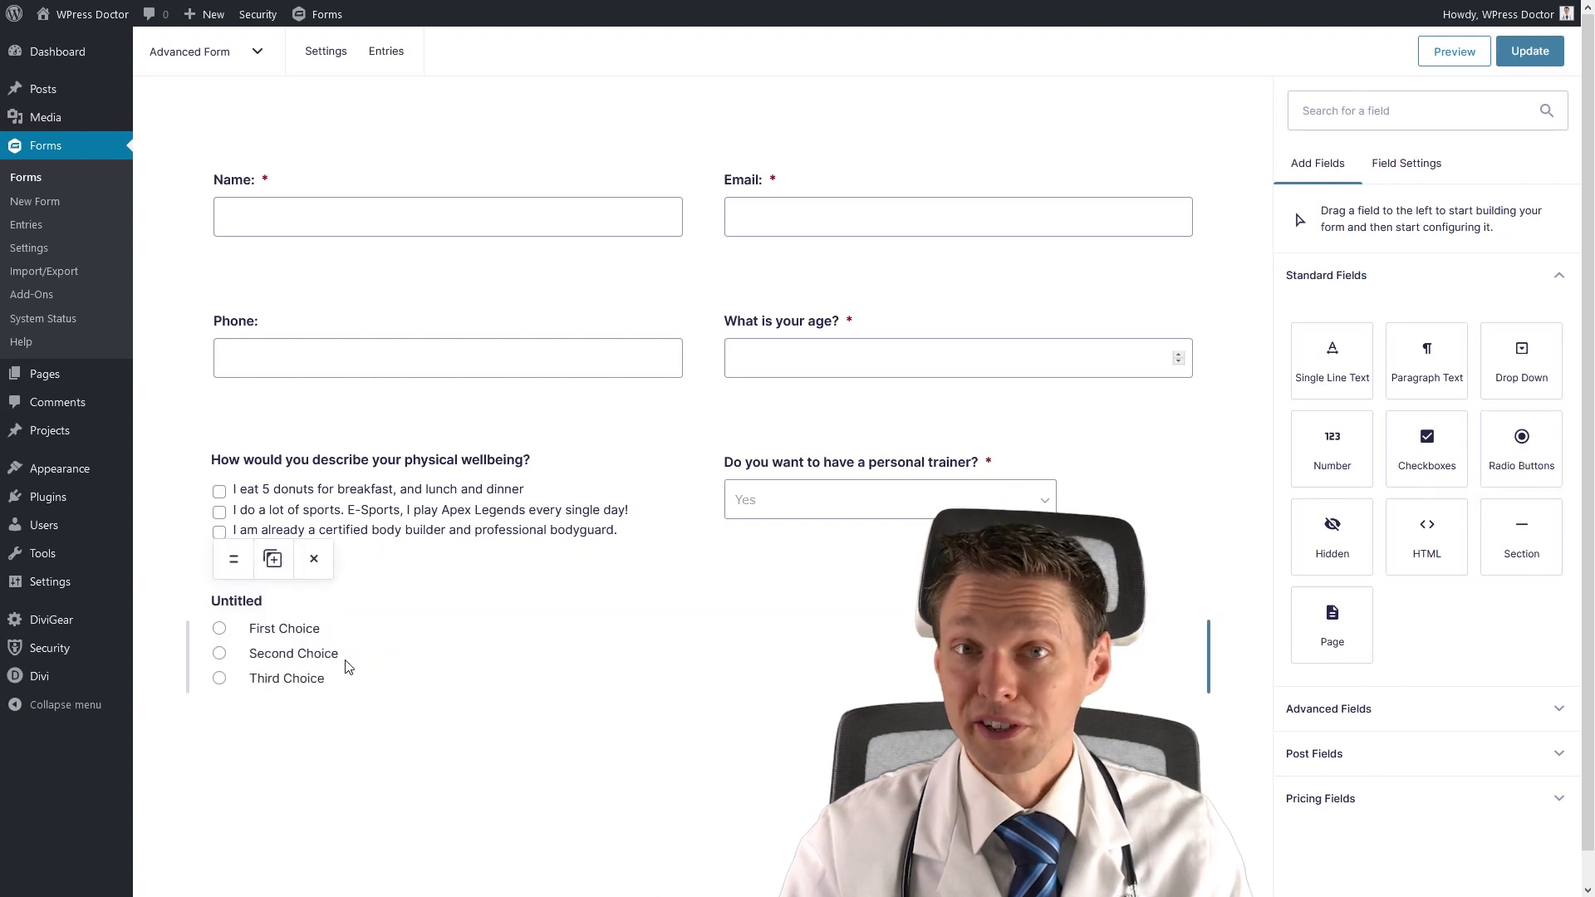
Label the new radio field 'What are your goals?'.
left_click(278, 625)
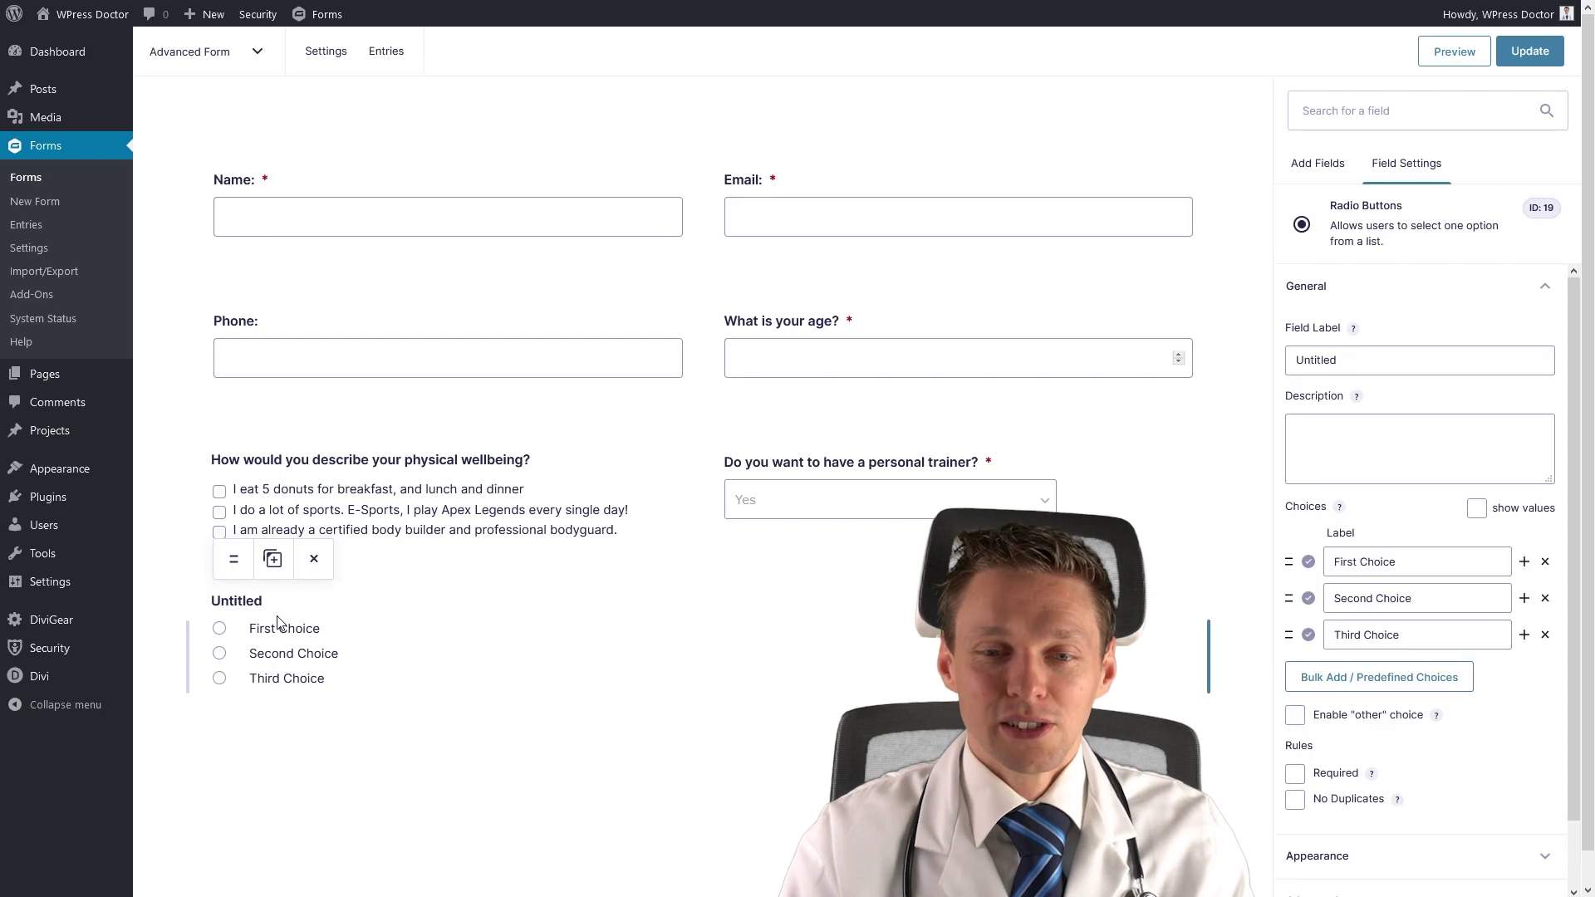
double_click(1352, 360)
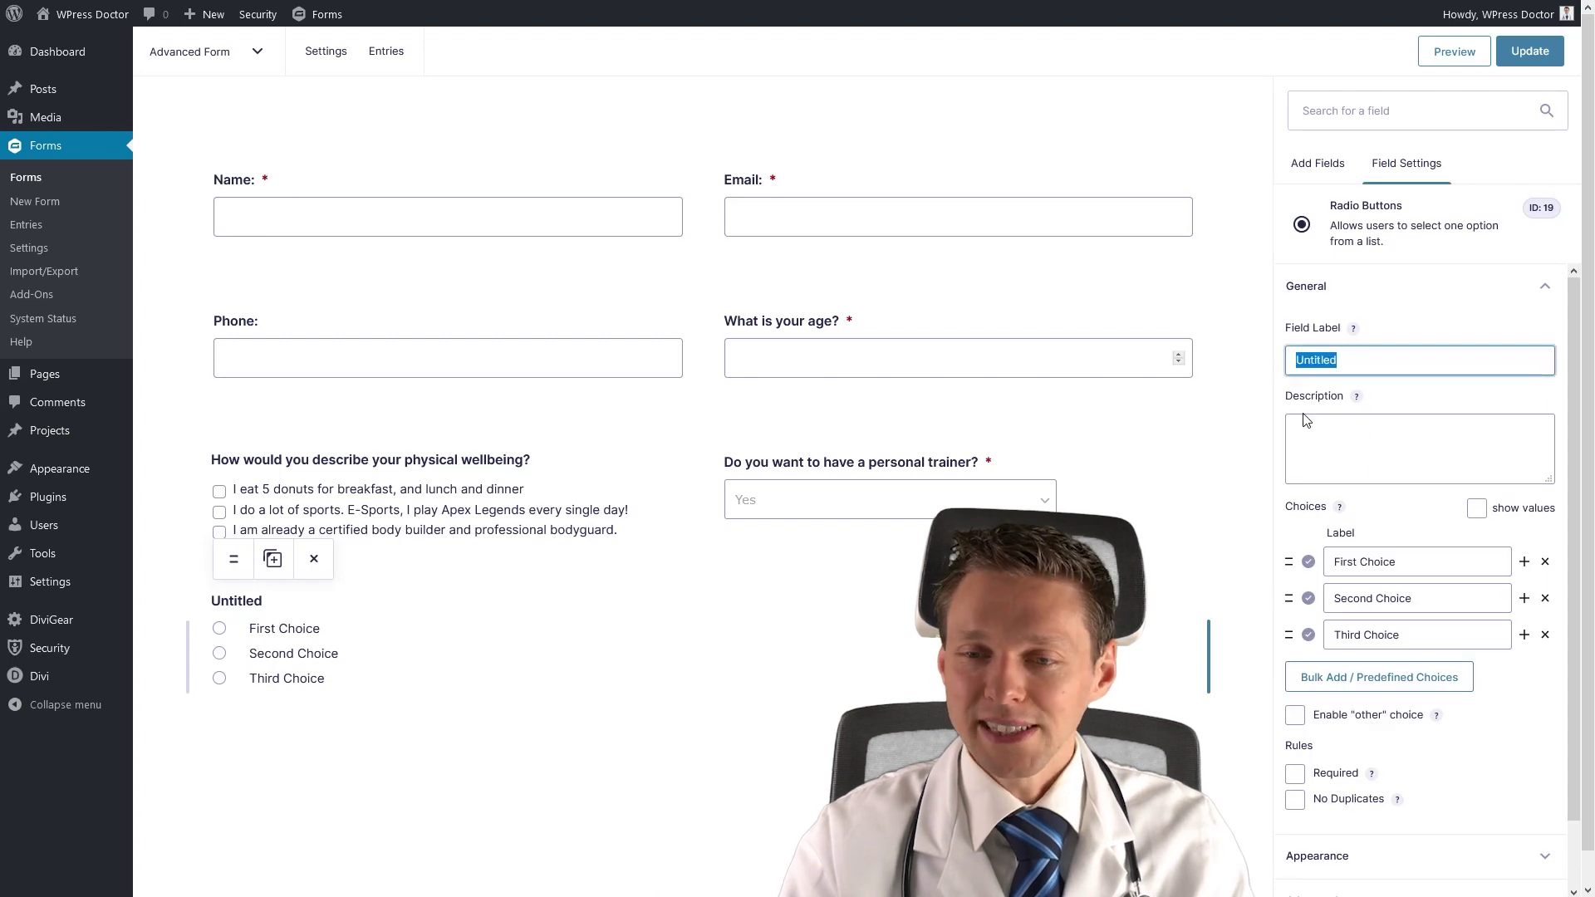
type("What i")
key("BackSpace")
type("are your goals?")
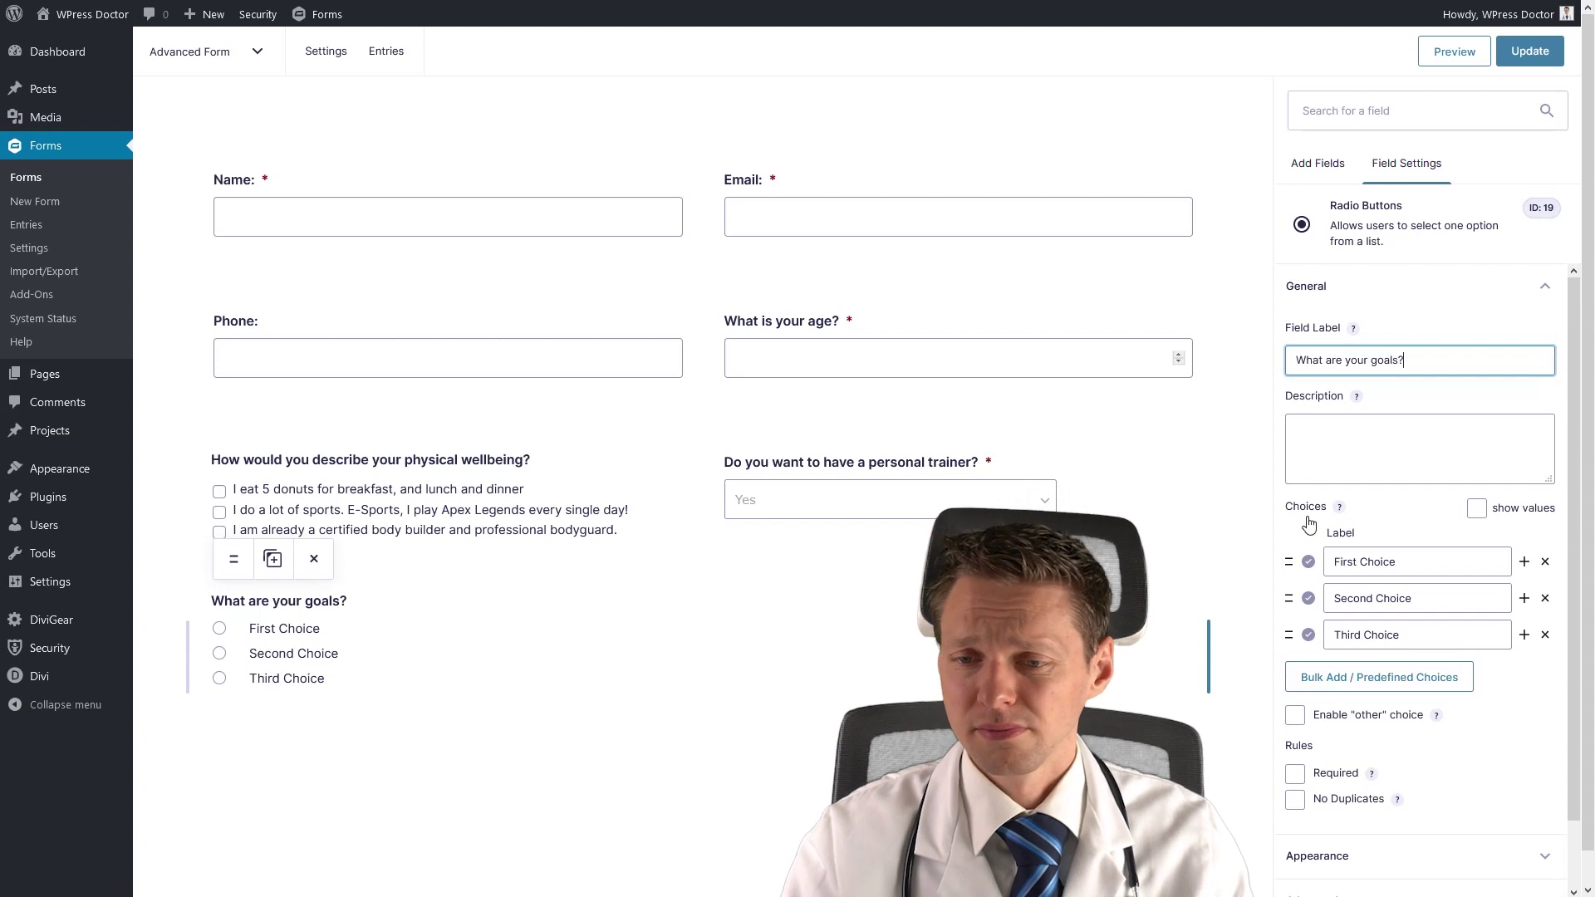
Set the choices to 'Goals? Like soccer?', 'I want to lose 25 lbs' and the WPress Doctor sixpack answer.
triple_click(1323, 564)
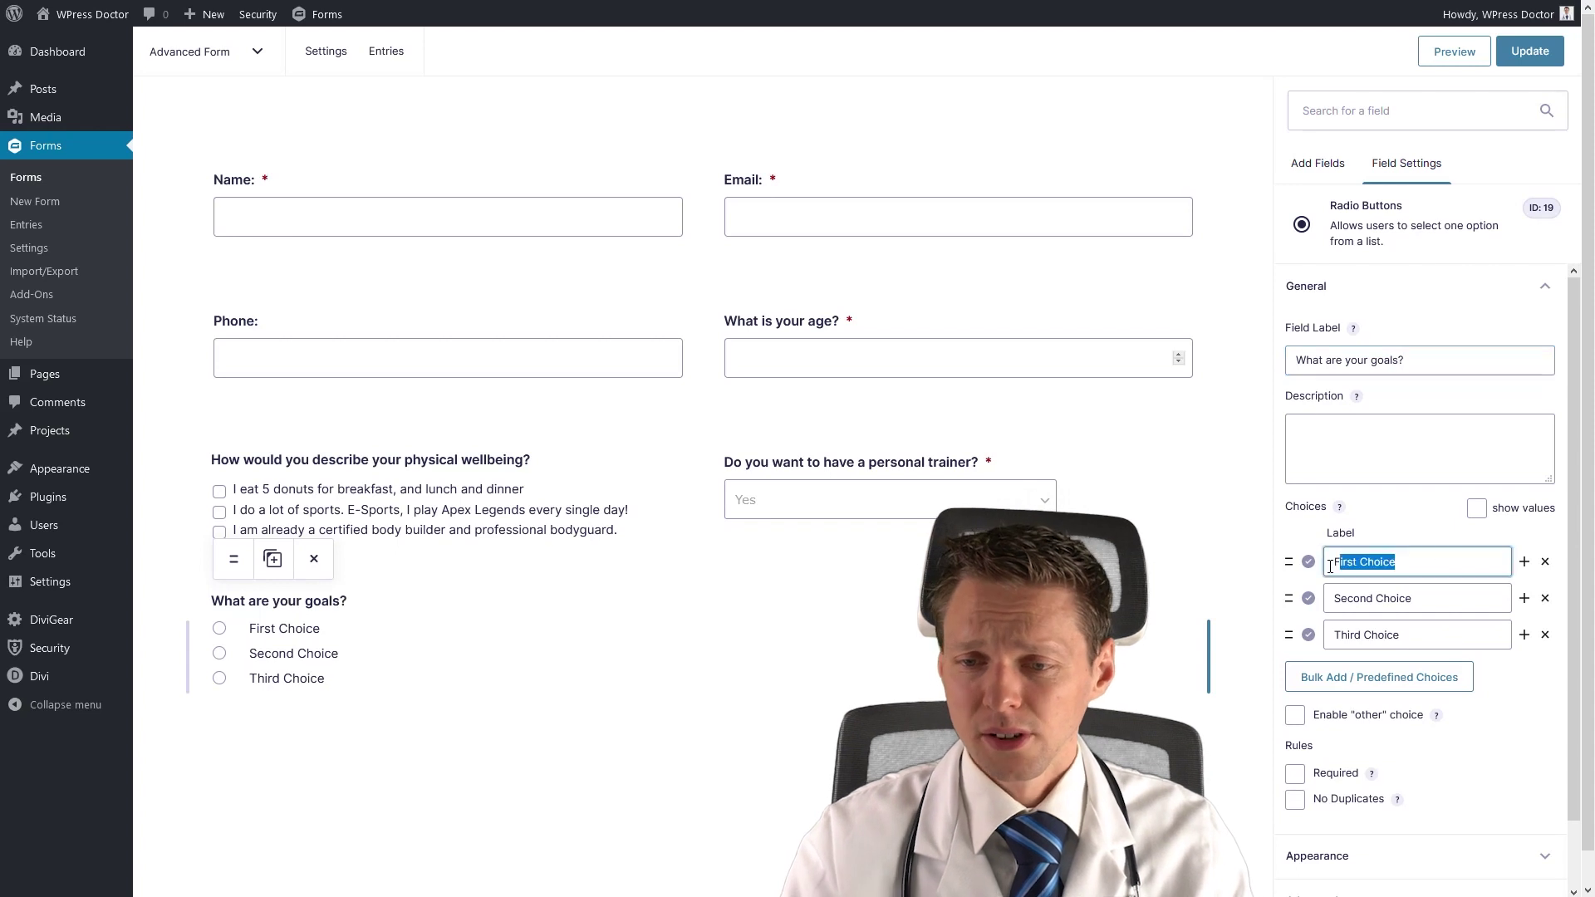
type("Go")
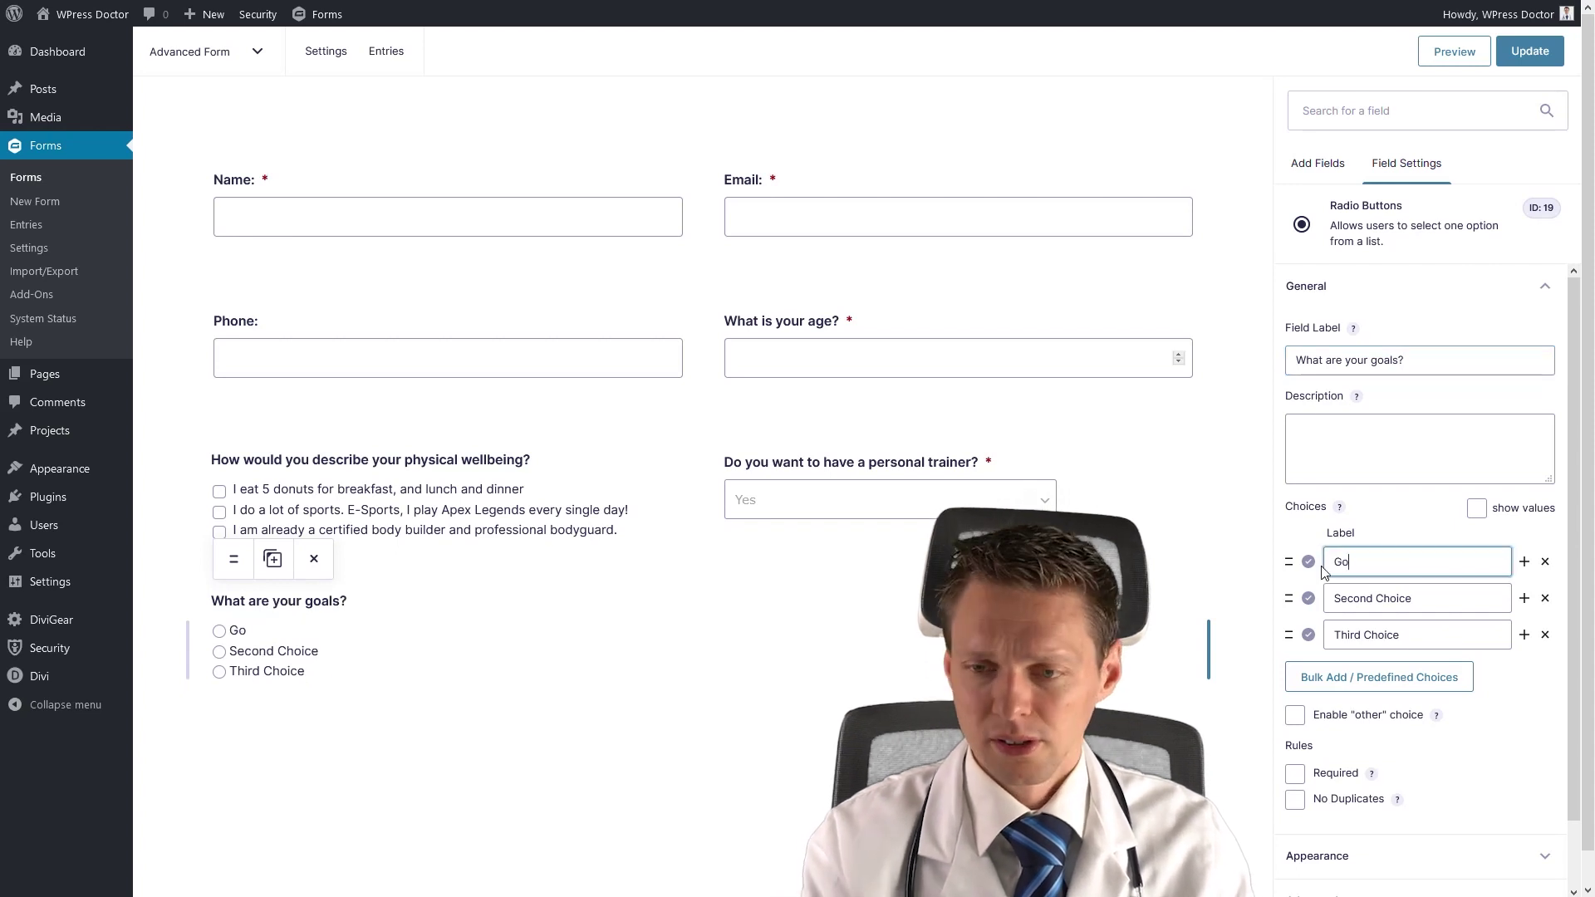
type("als? Like")
key("BackSpace")
type("ke soccer?")
triple_click(1323, 598)
type("I want to lose 25 l")
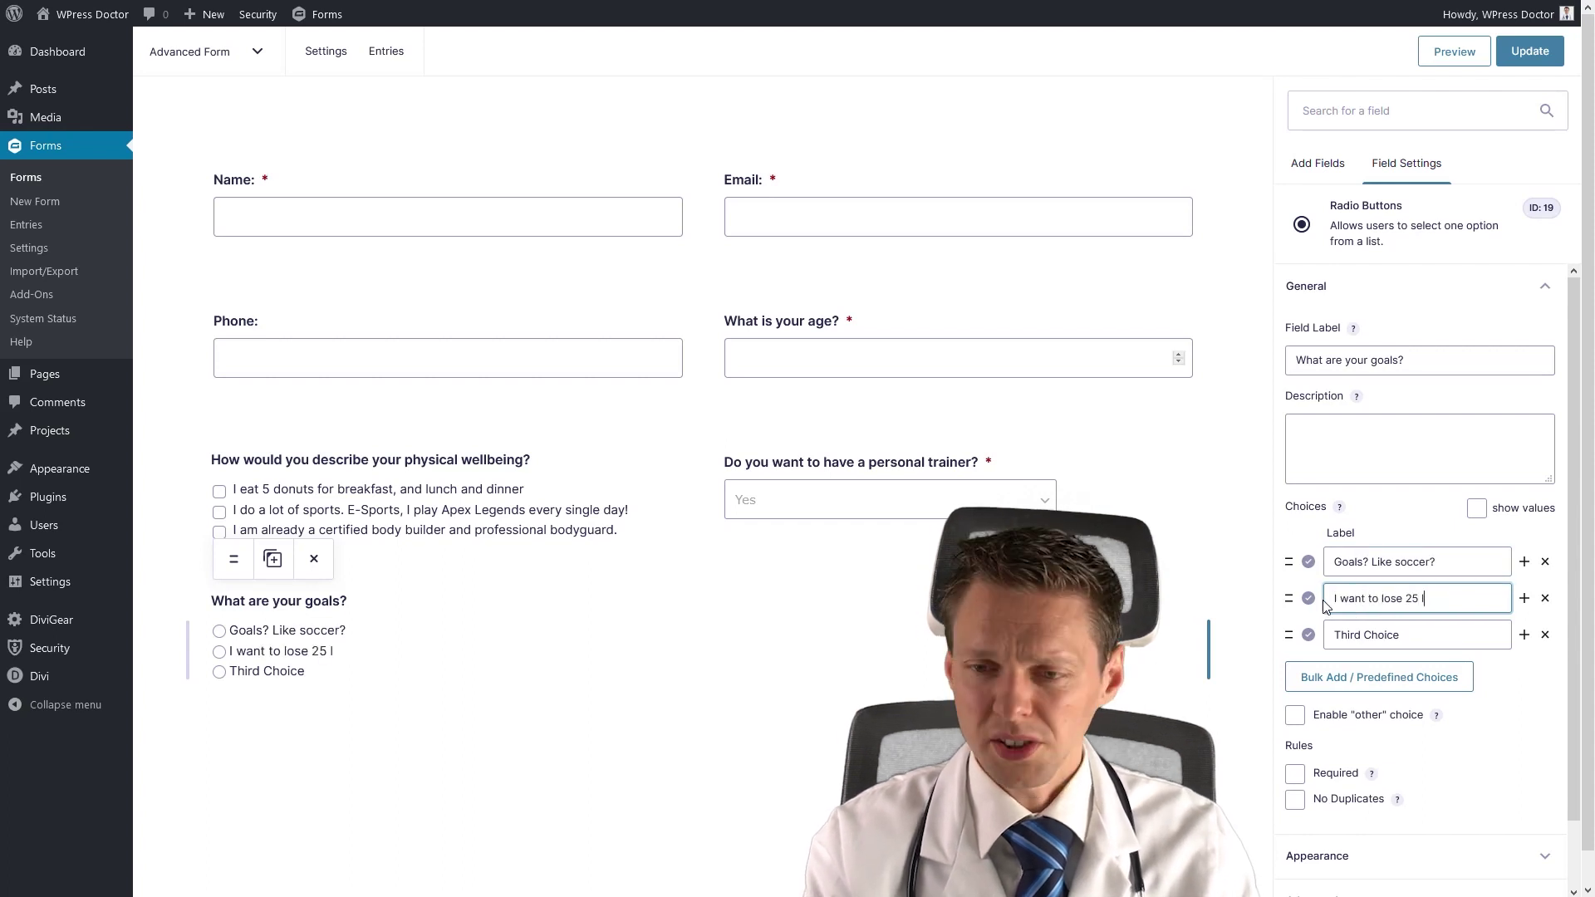
type("bs")
triple_click(1312, 640)
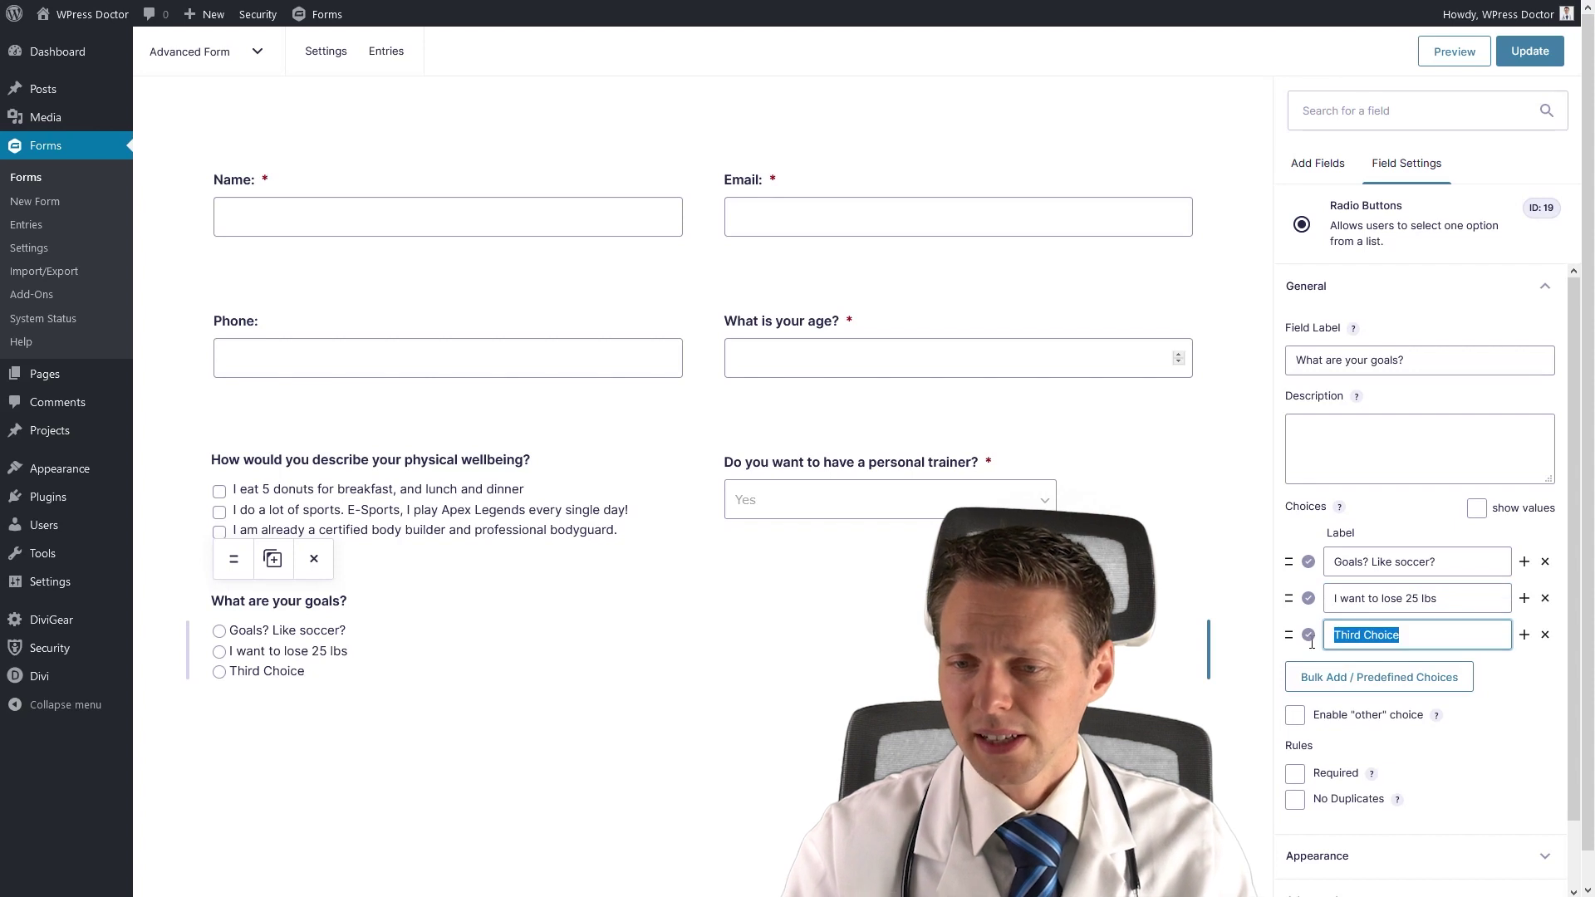
type("I just want to look lik")
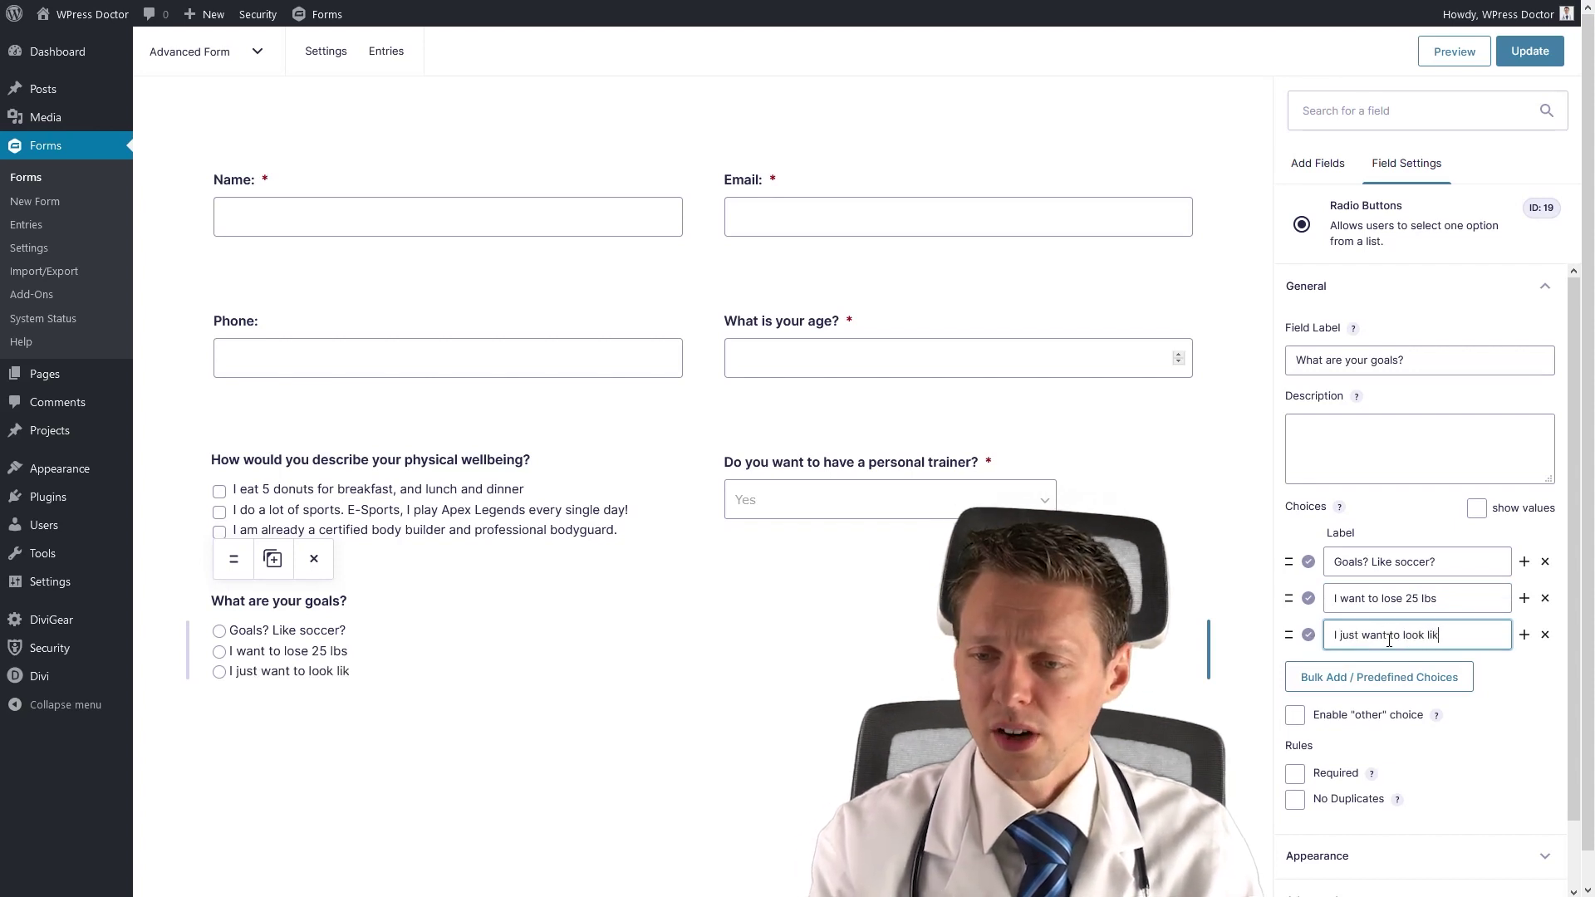
type("e the WPress ")
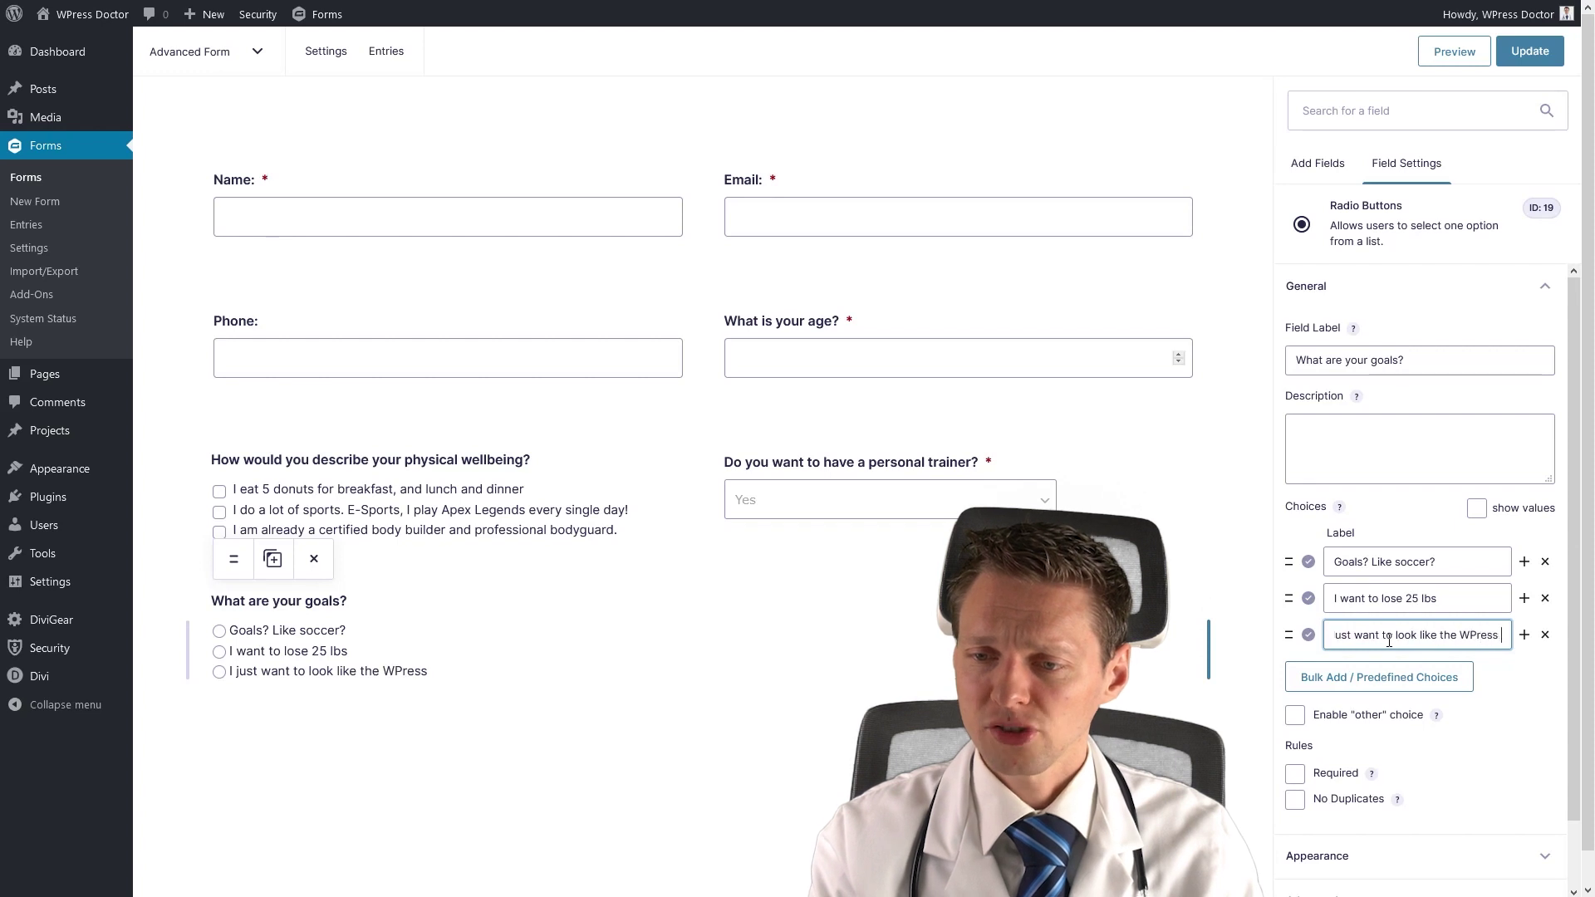
type("Doctor with the six")
type("pack and all")
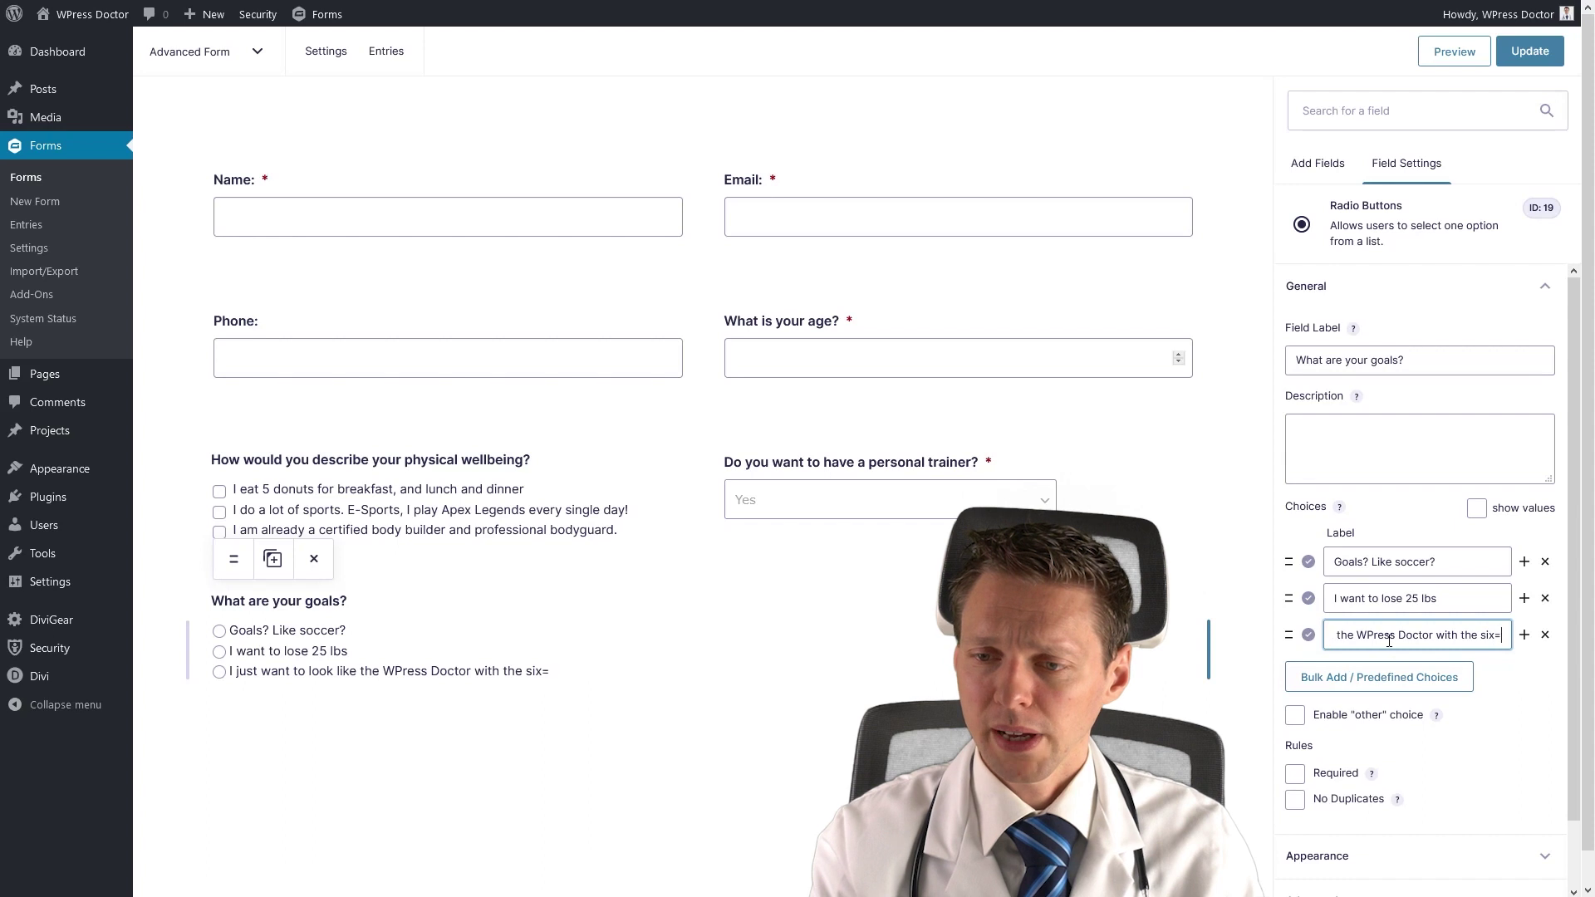
type("!")
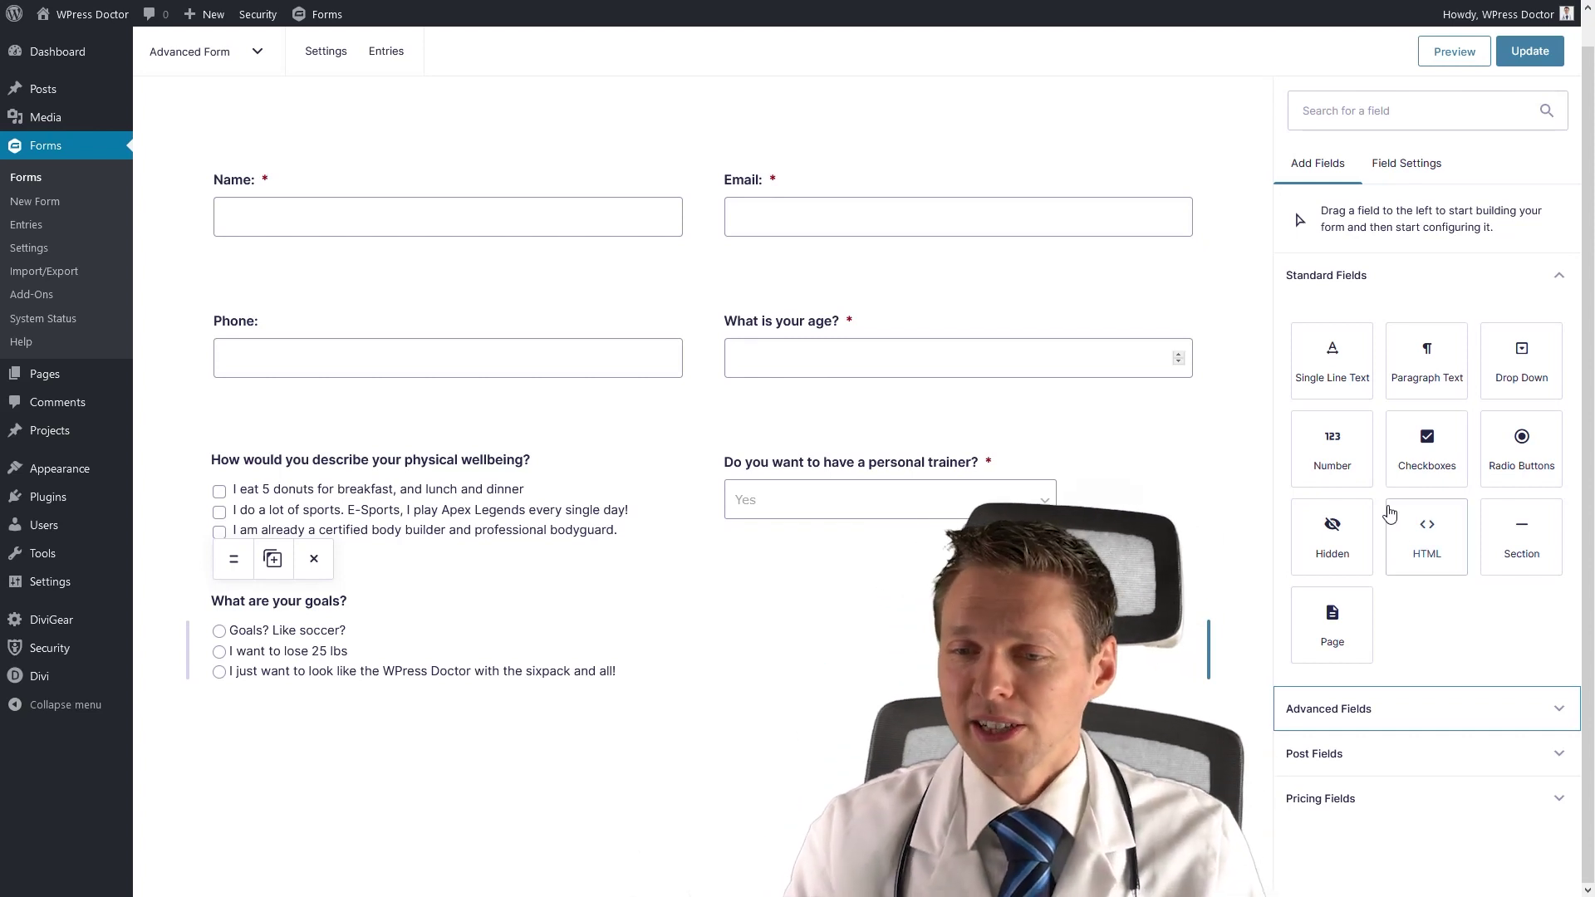
Add an HTML block below the goals question, label it Arnold, and update the form.
left_click_drag(1431, 541, 361, 758)
left_click(279, 754)
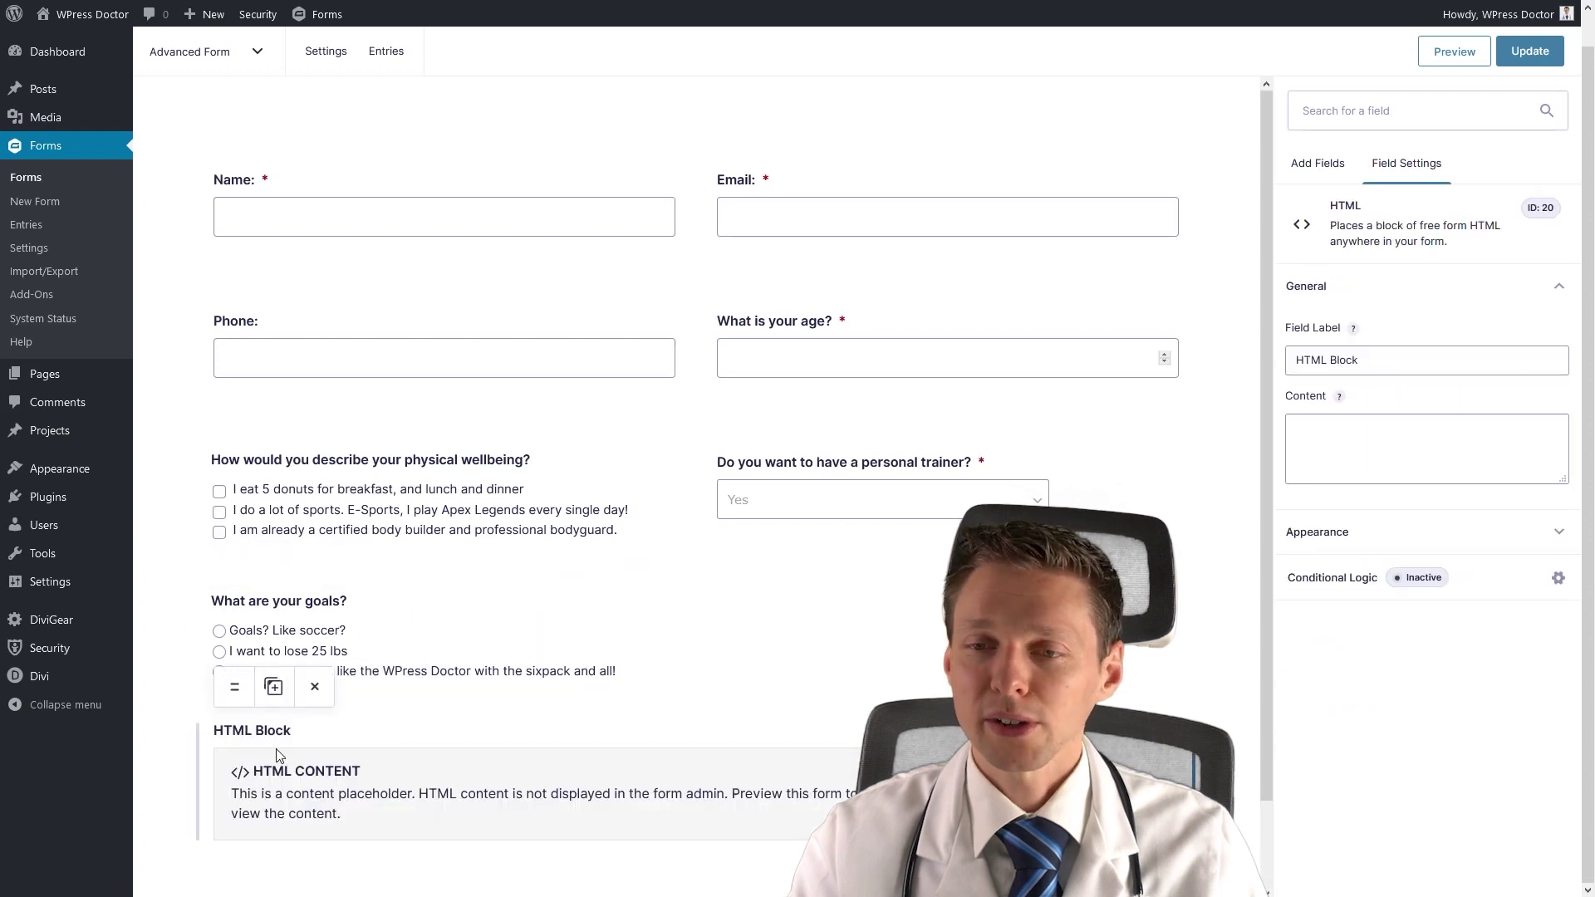
left_click_drag(1373, 363, 1298, 371)
type("Arnold")
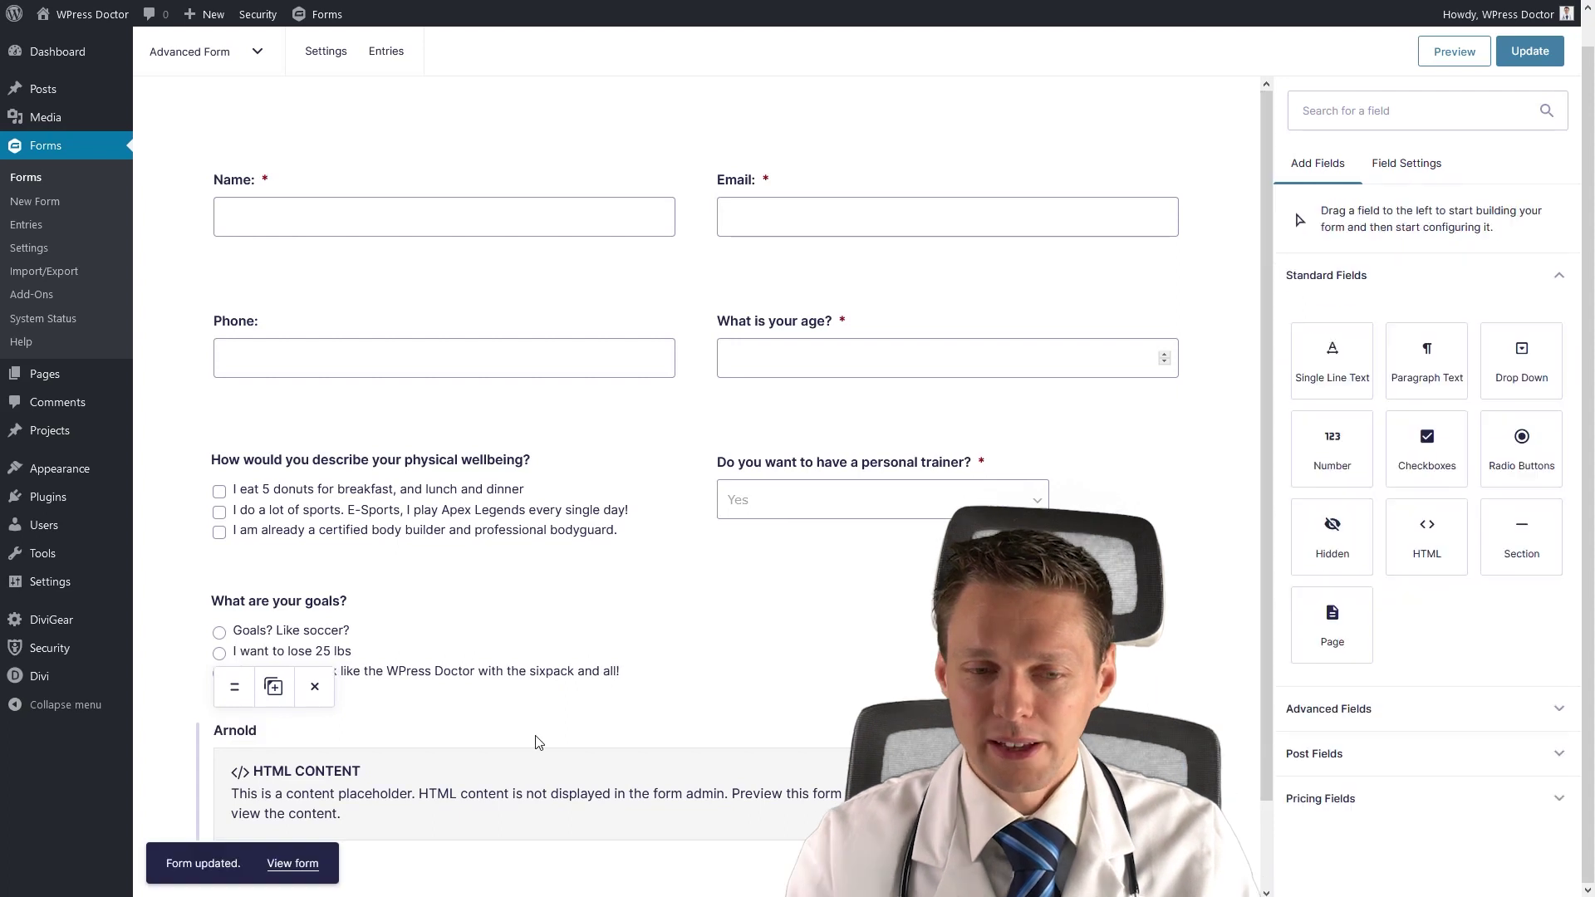
left_click(536, 742)
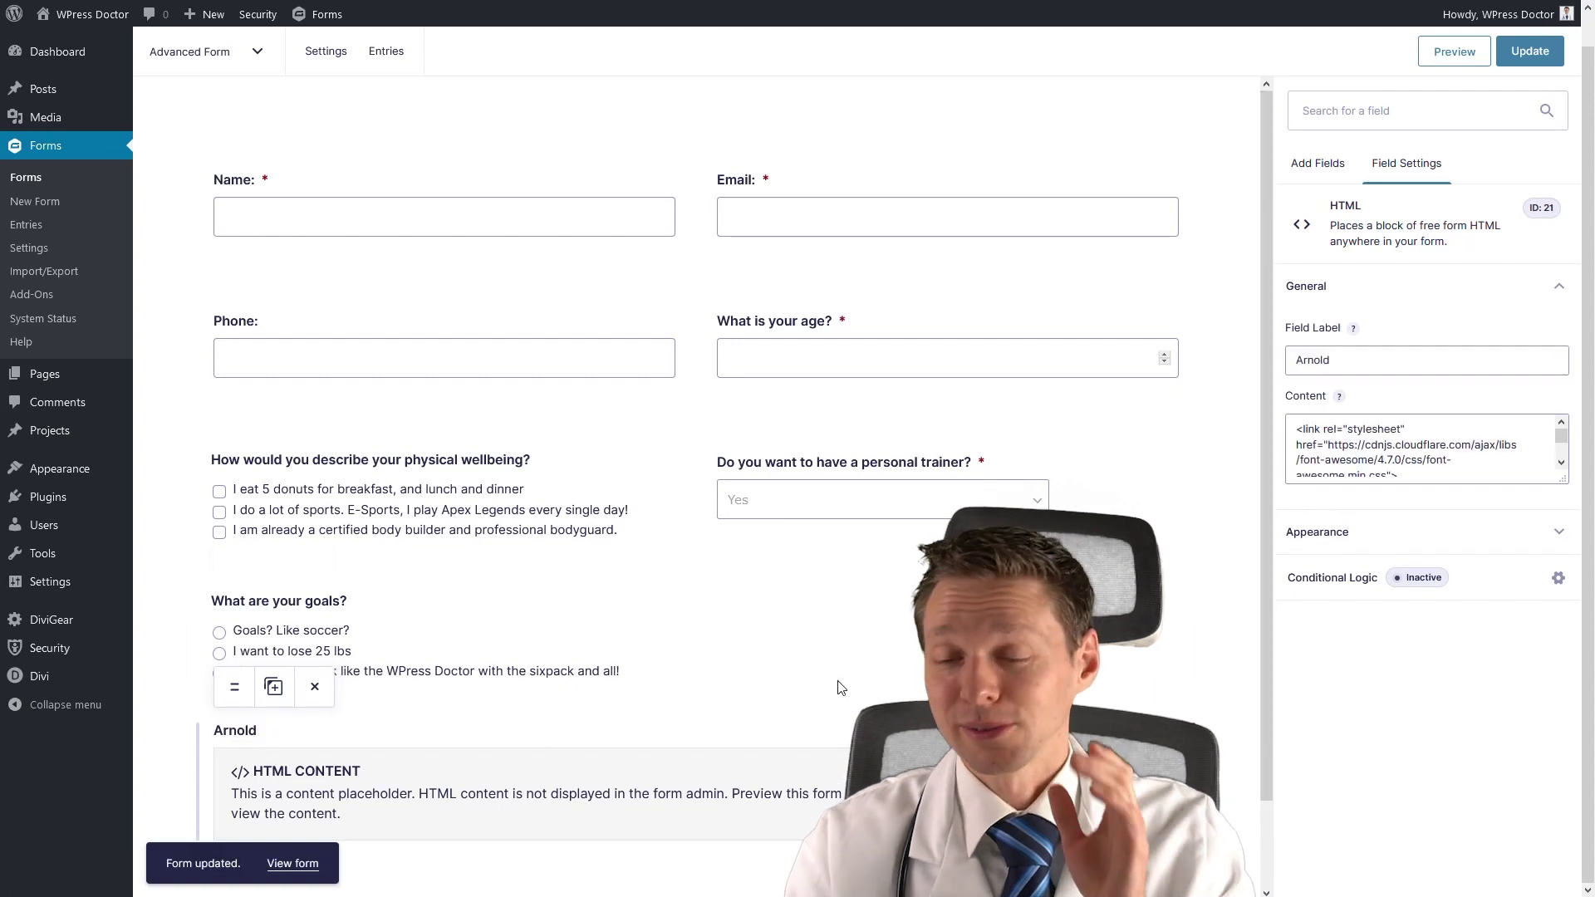
Enable Arnold's conditional logic: show when What are your goals? is the sixpack answer, then save.
left_click(1412, 582)
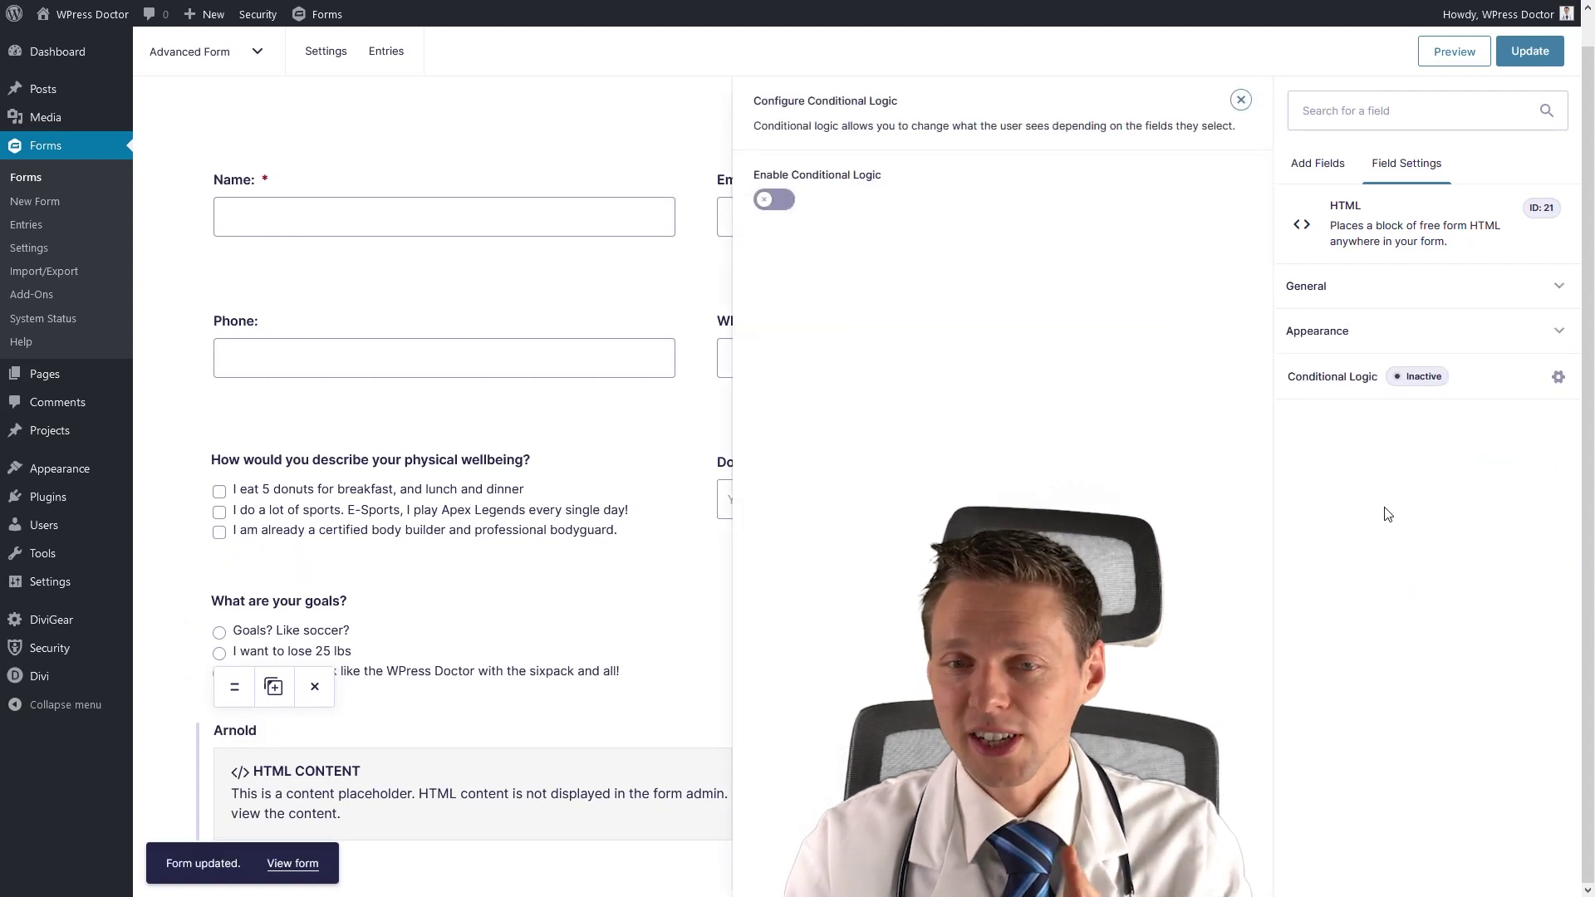
left_click(783, 213)
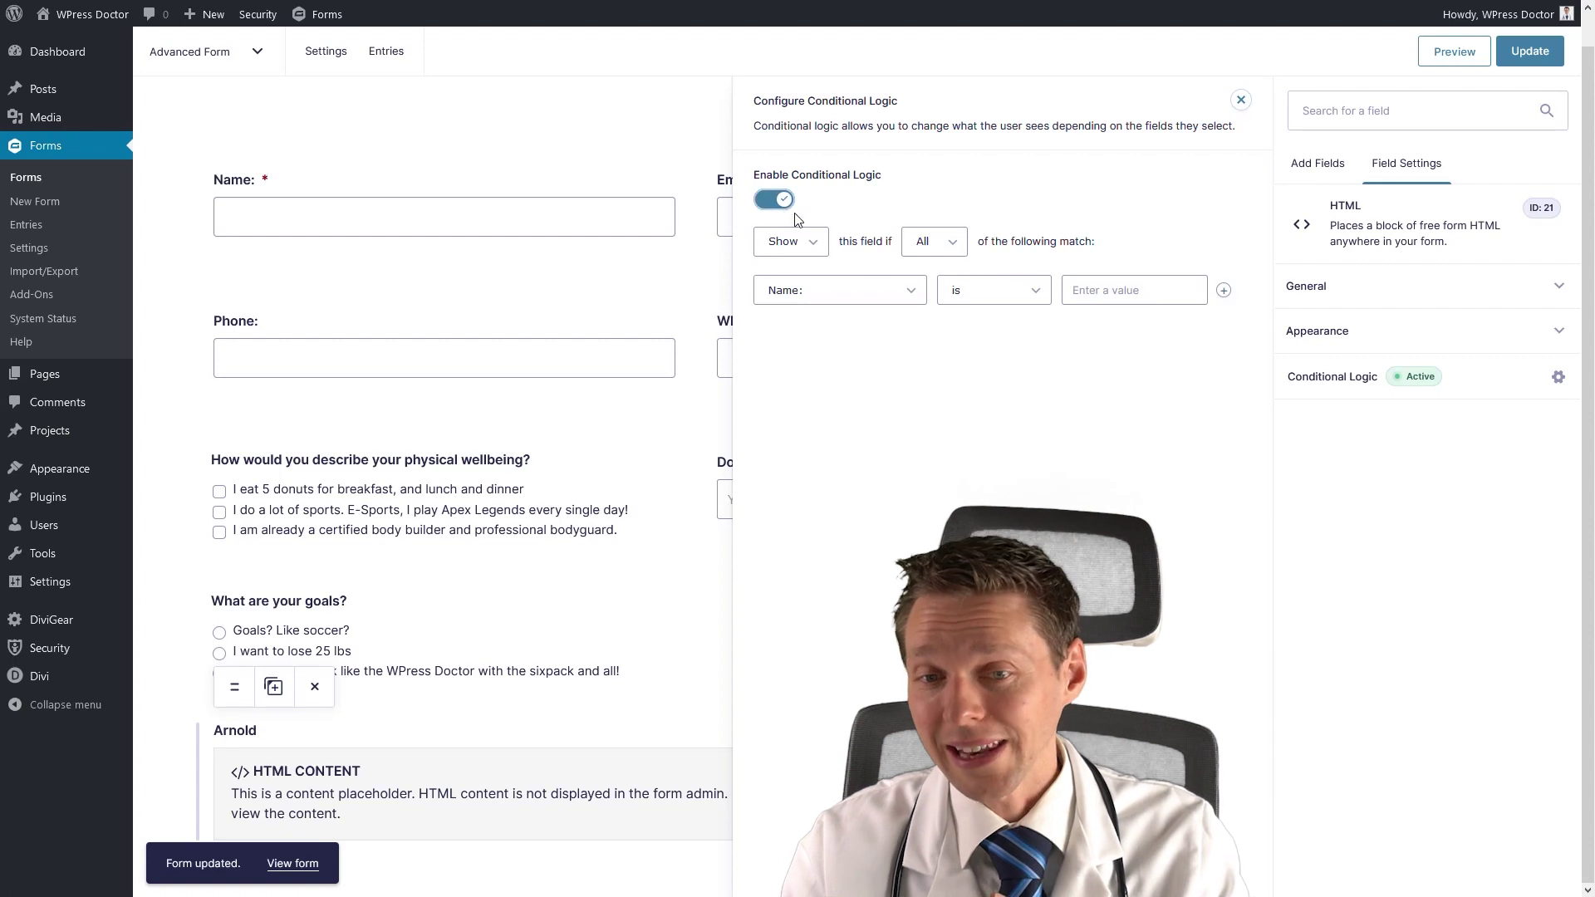
left_click(835, 290)
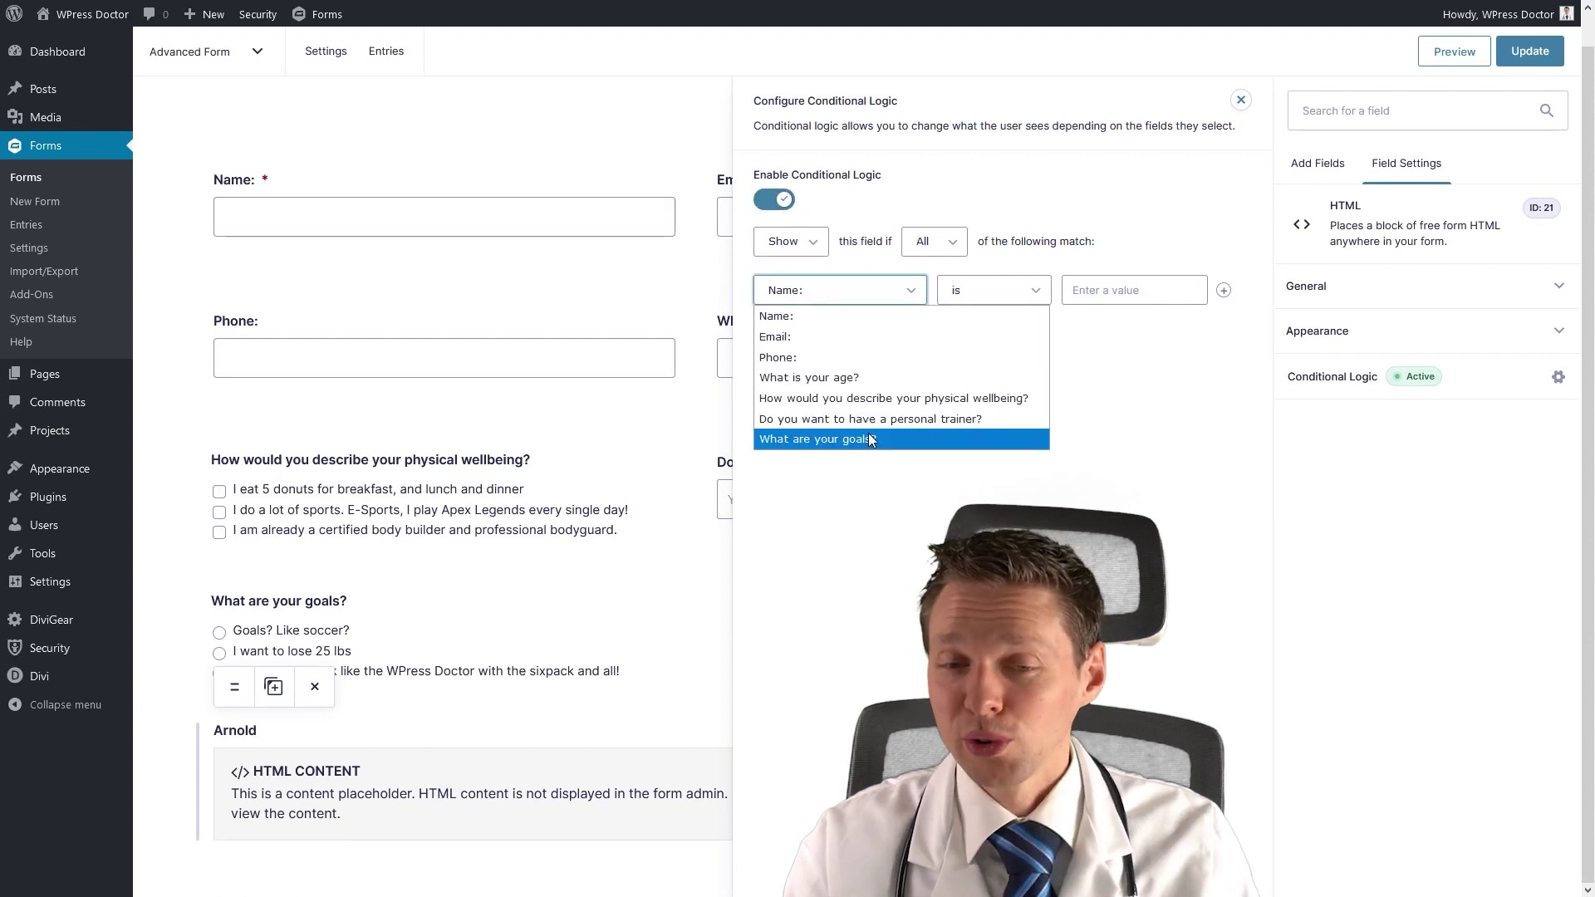
left_click(869, 440)
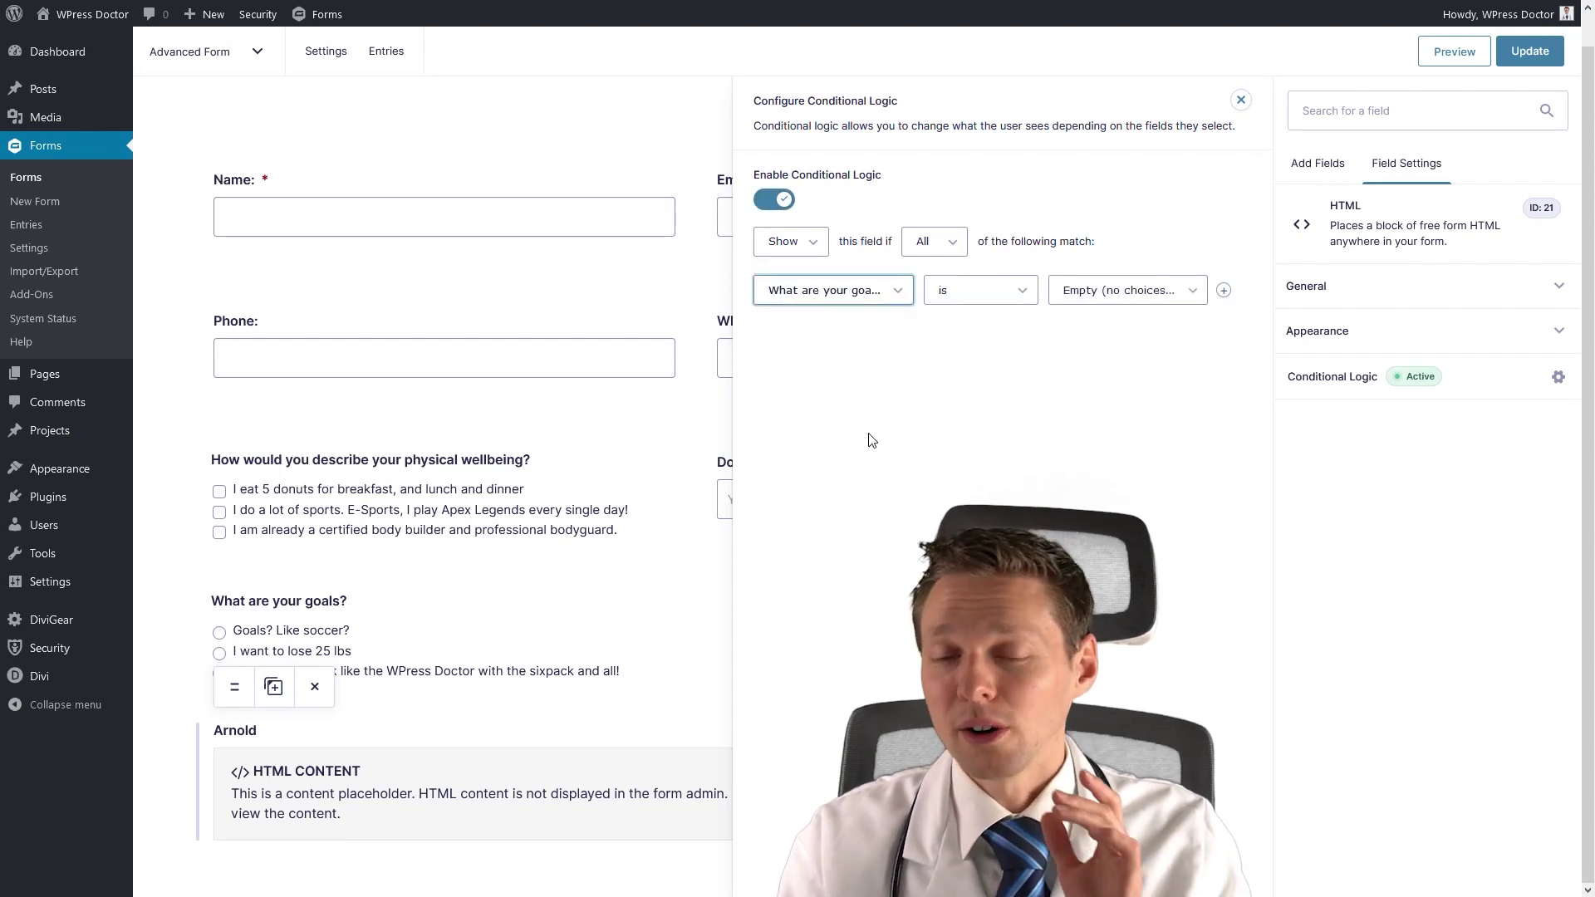
left_click(1003, 293)
left_click(1116, 301)
left_click(1116, 301)
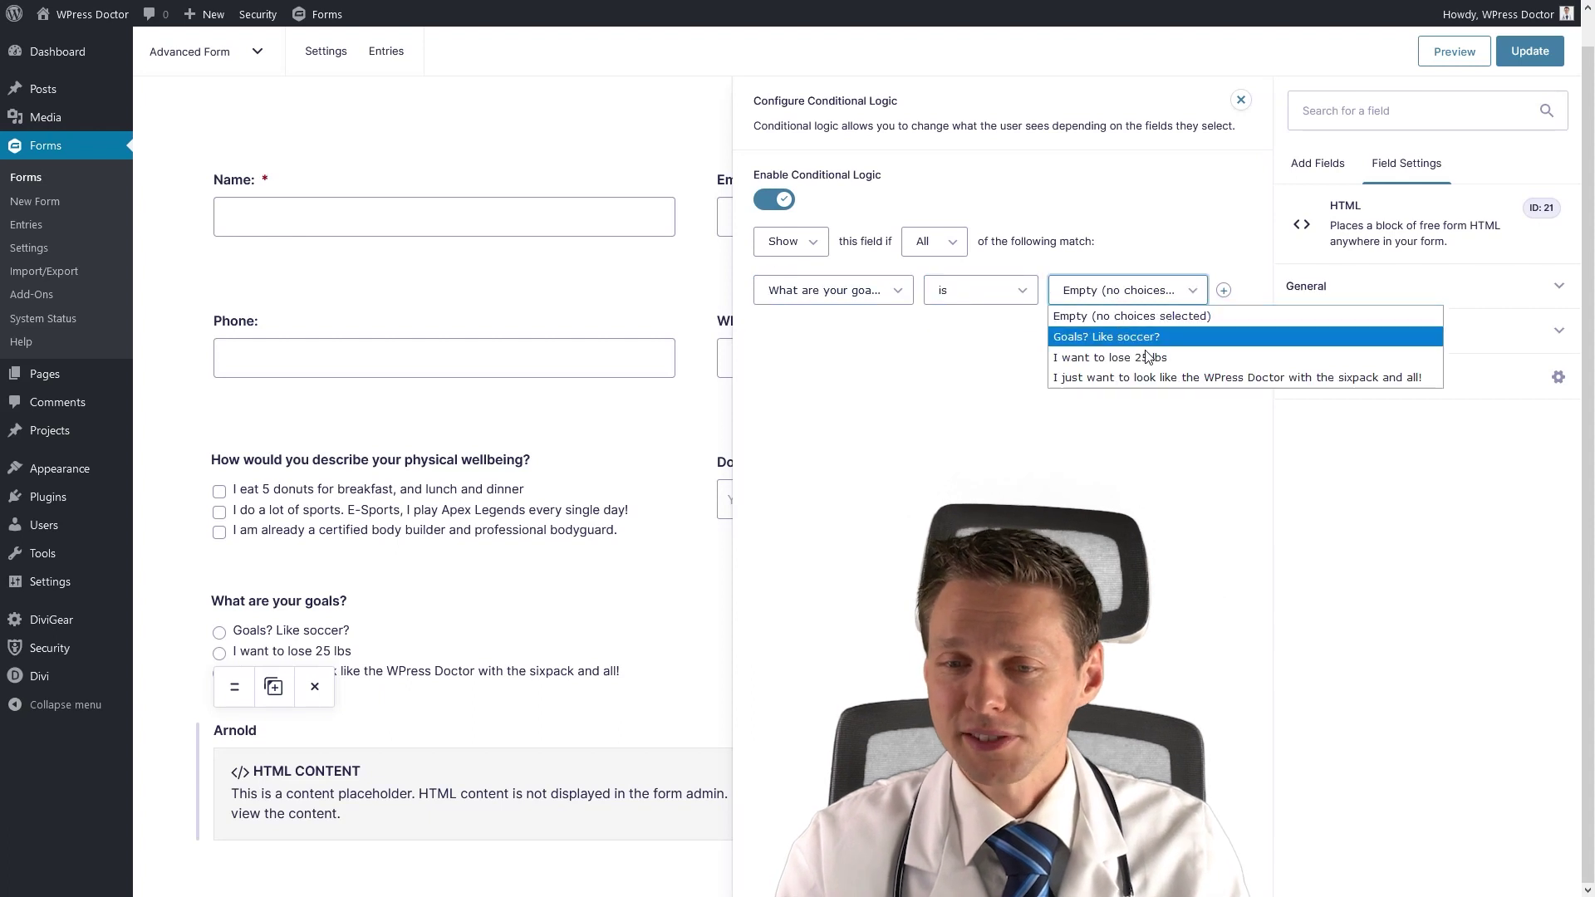
left_click(1148, 369)
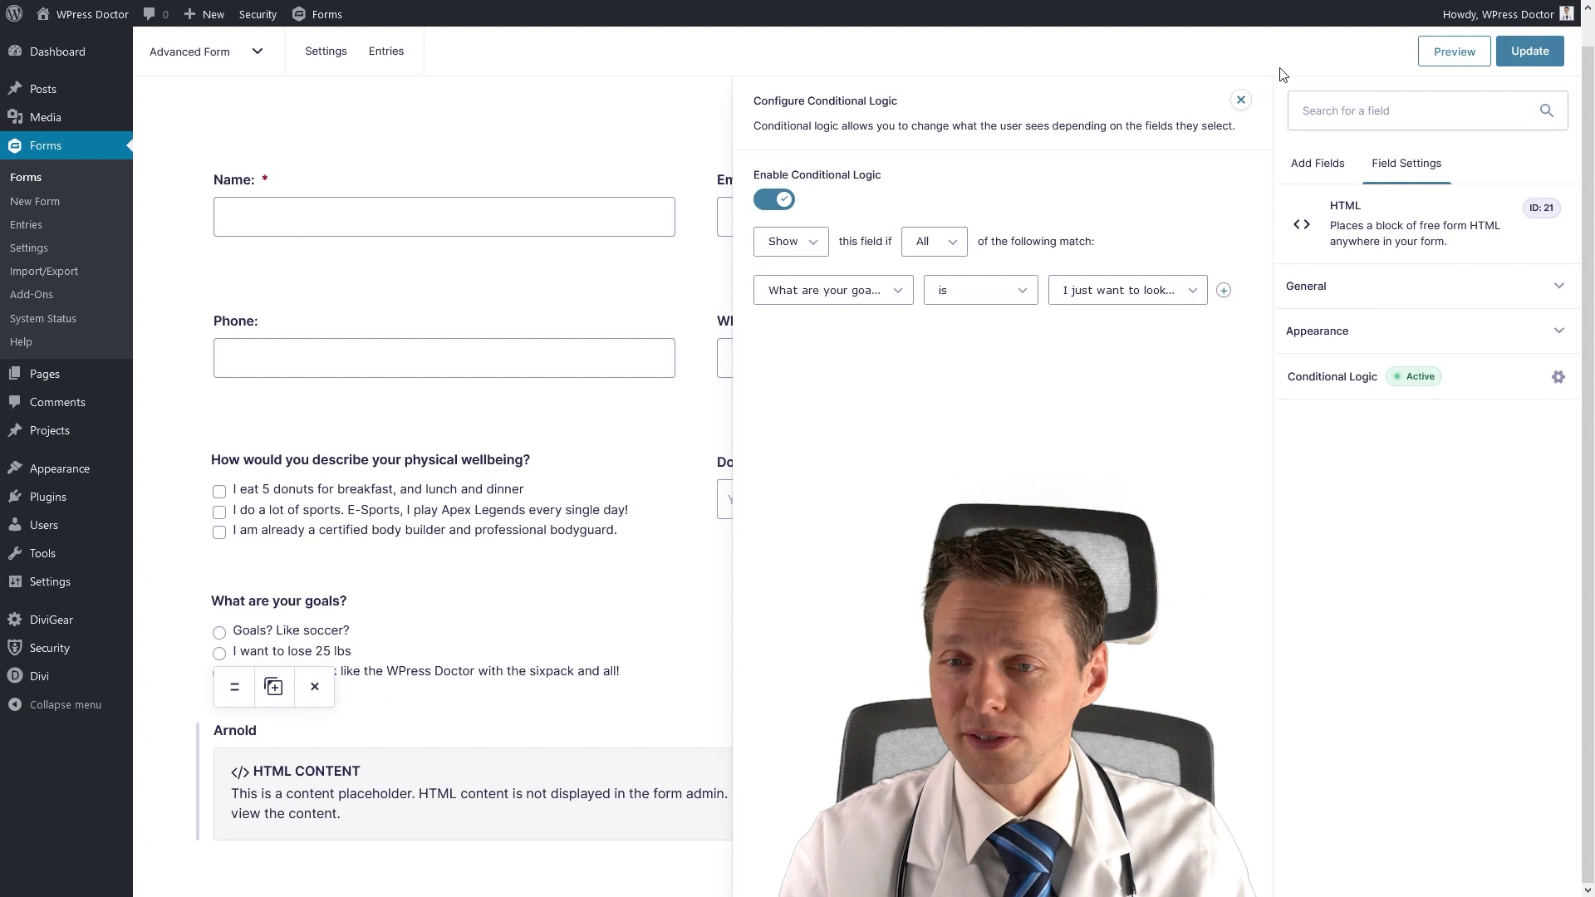
left_click(1241, 101)
left_click(1530, 50)
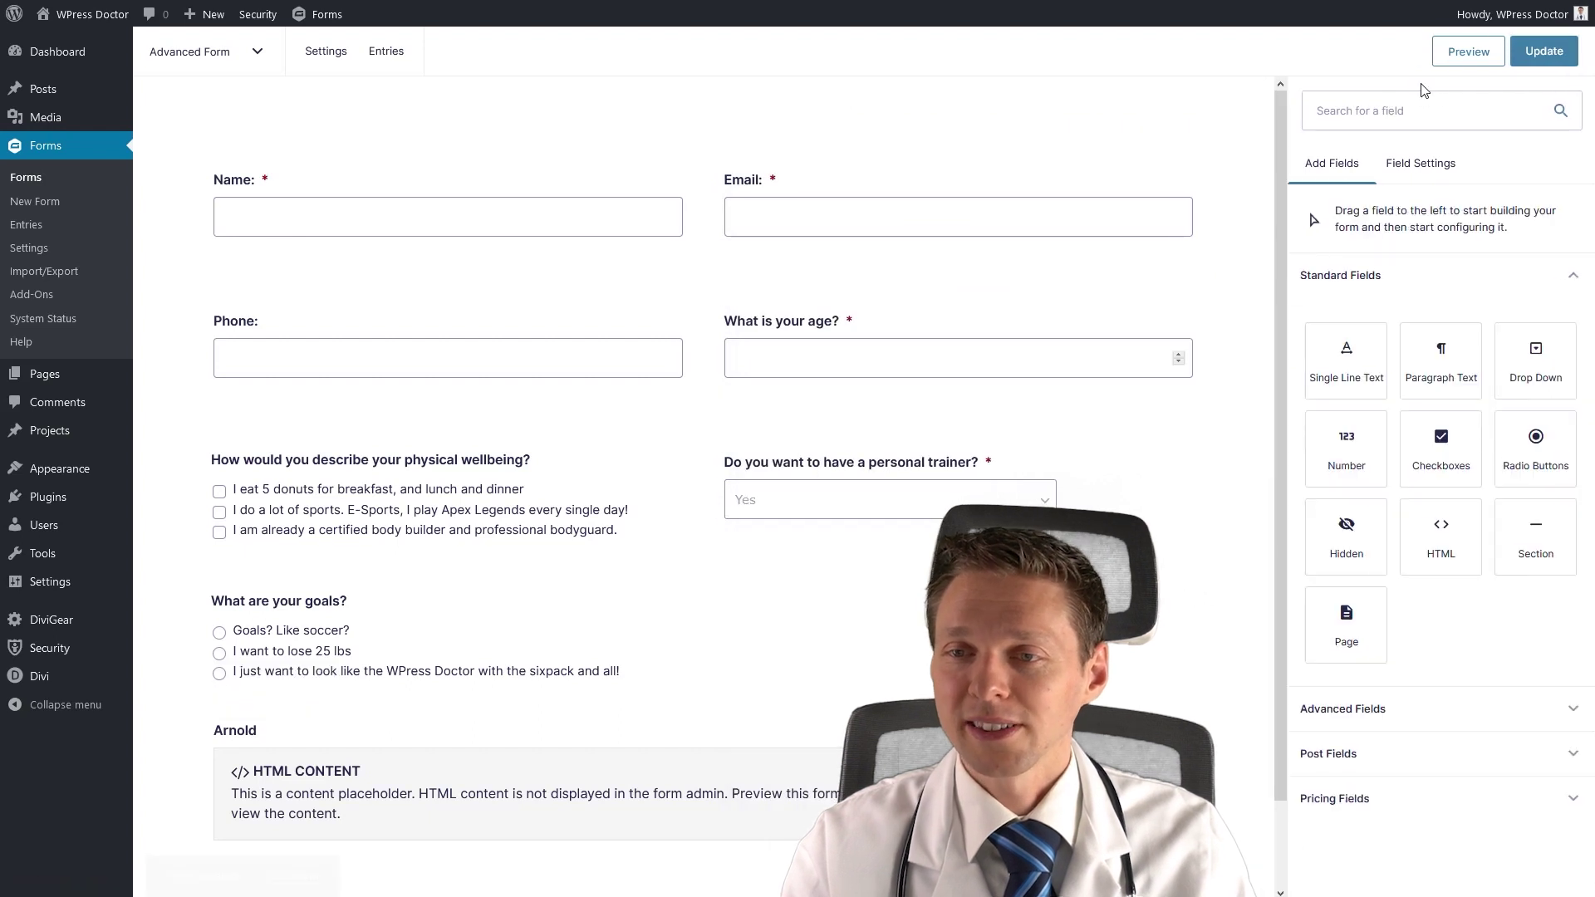
Enable conditional logic on the goals question with the rule: trainer answer is Yes.
left_click(268, 600)
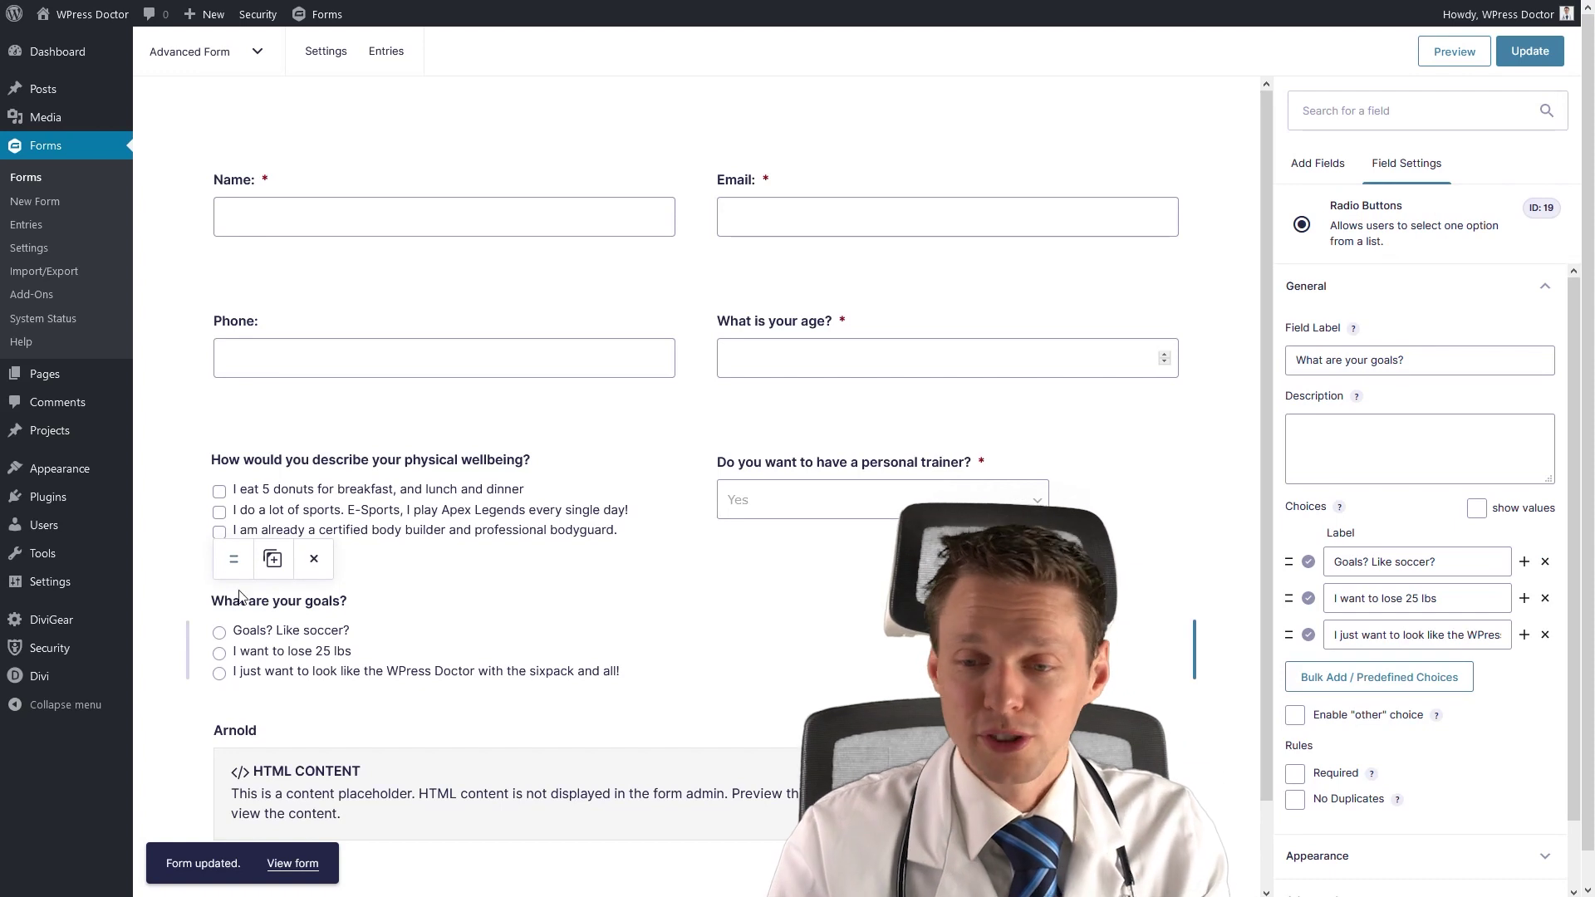
scroll(1342, 753, "down", 2)
left_click(1408, 877)
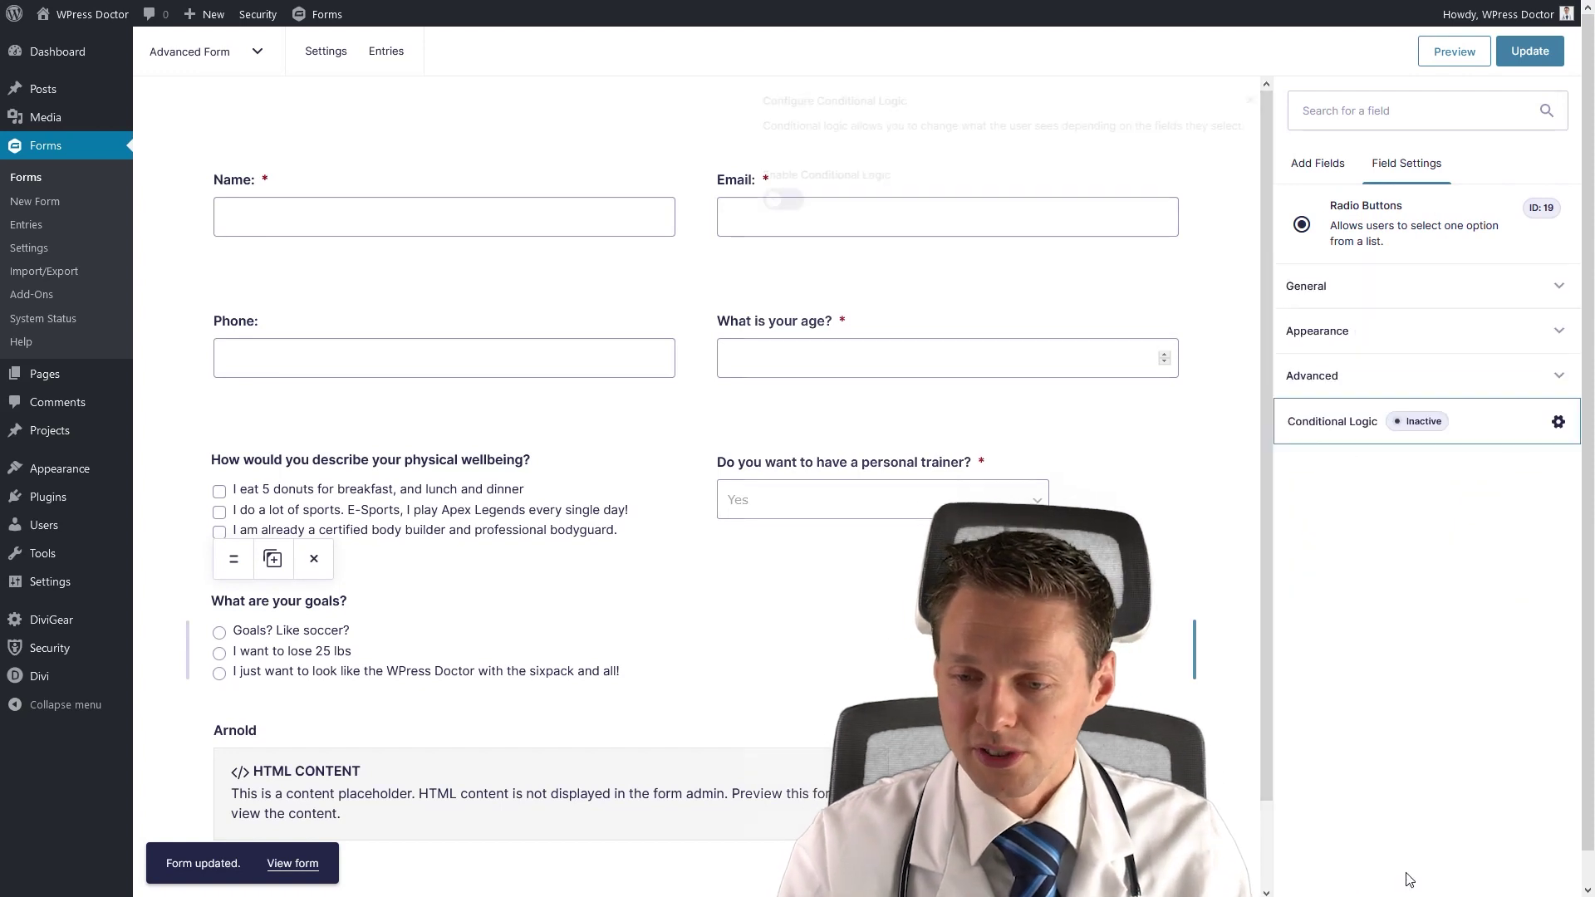
left_click(778, 202)
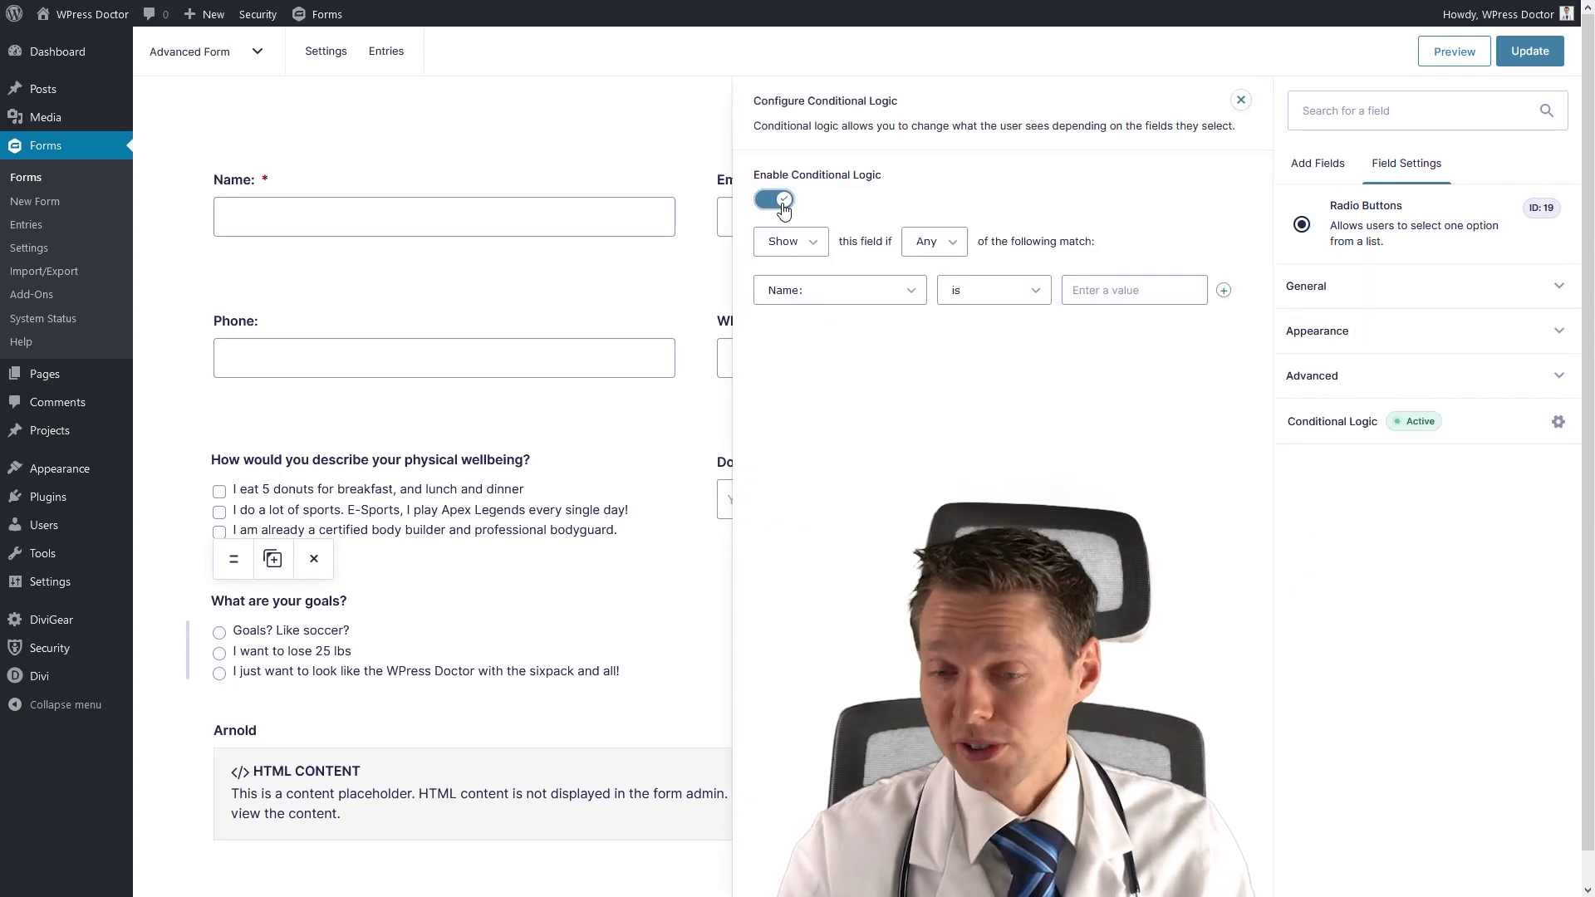
left_click(805, 294)
left_click(814, 418)
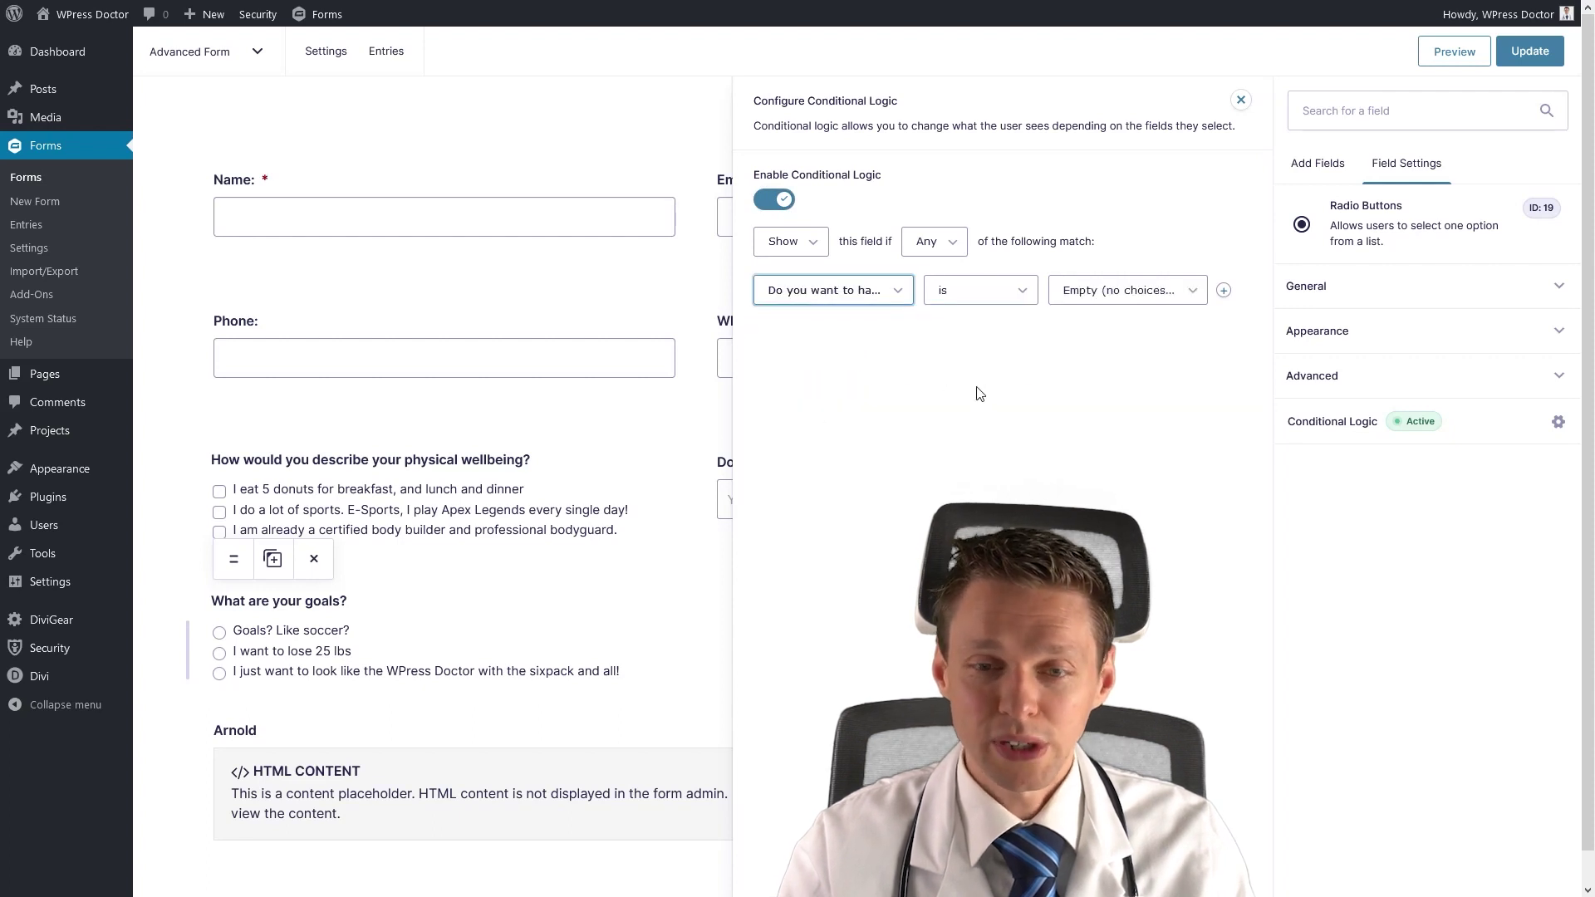
left_click(1118, 292)
left_click(1209, 332)
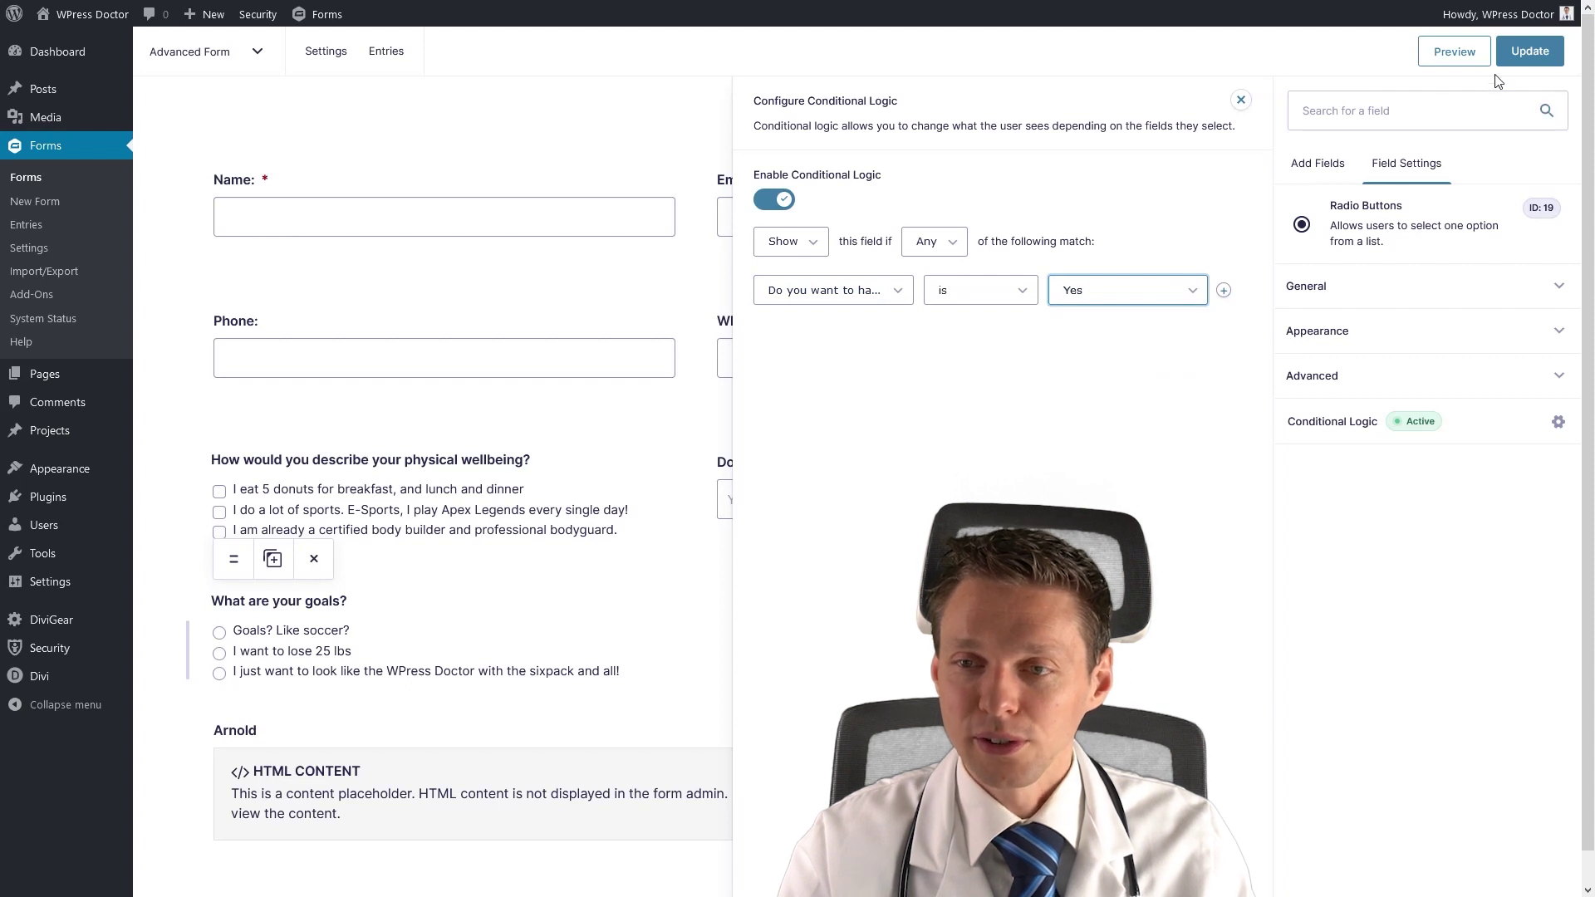
Add rules for trainer answers No and 'I am not sure!', then update and preview.
left_click(1223, 290)
left_click(1138, 329)
left_click(1095, 398)
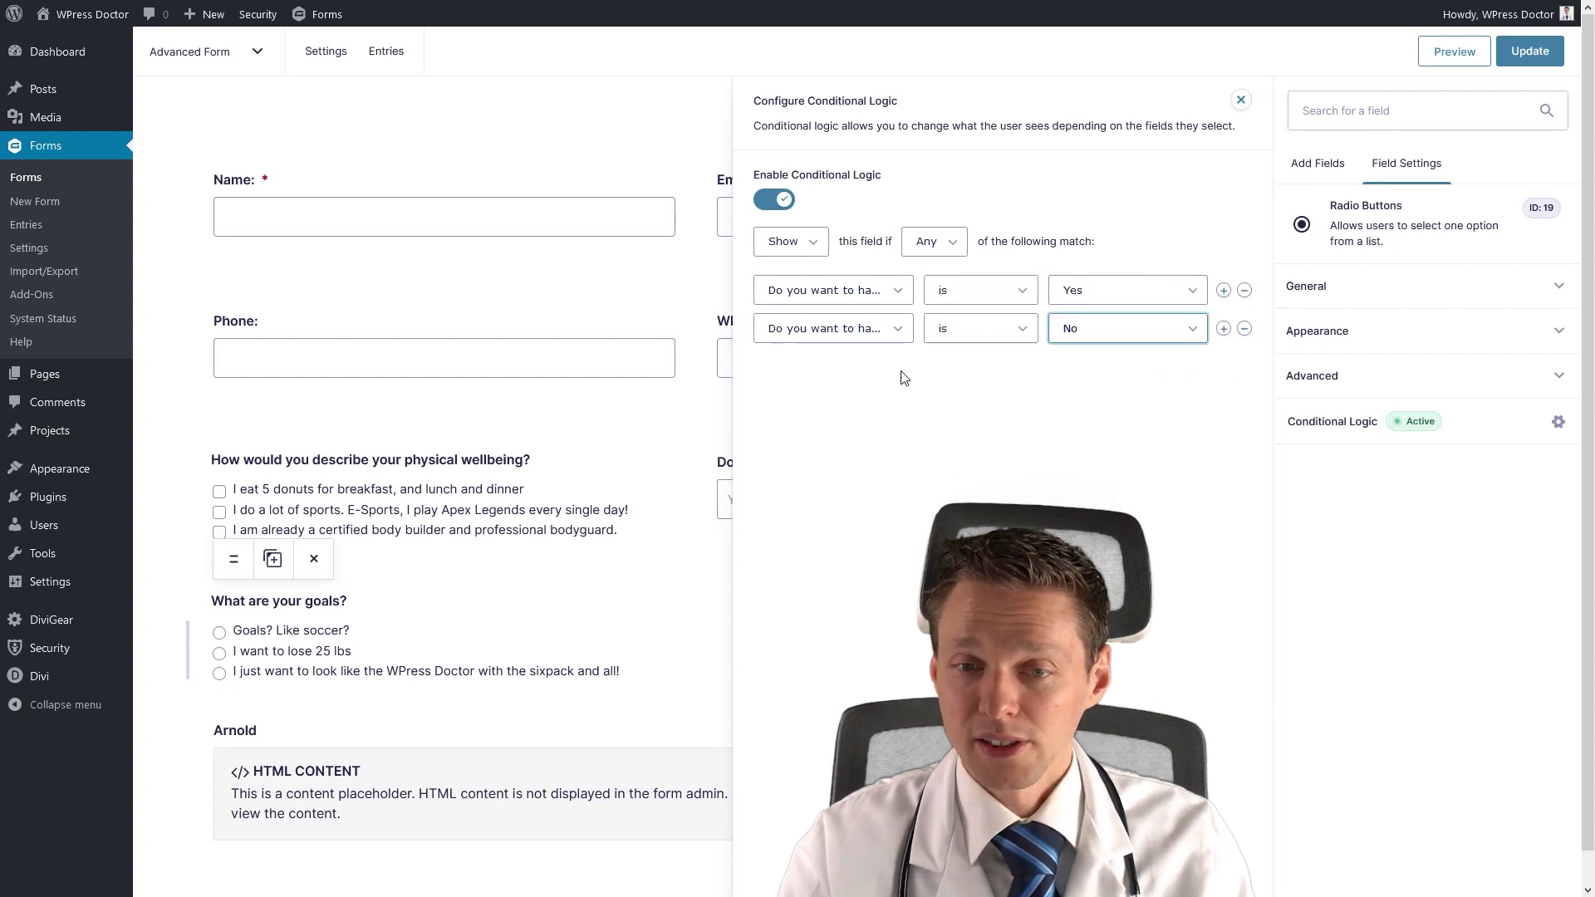
left_click(1223, 328)
left_click(844, 366)
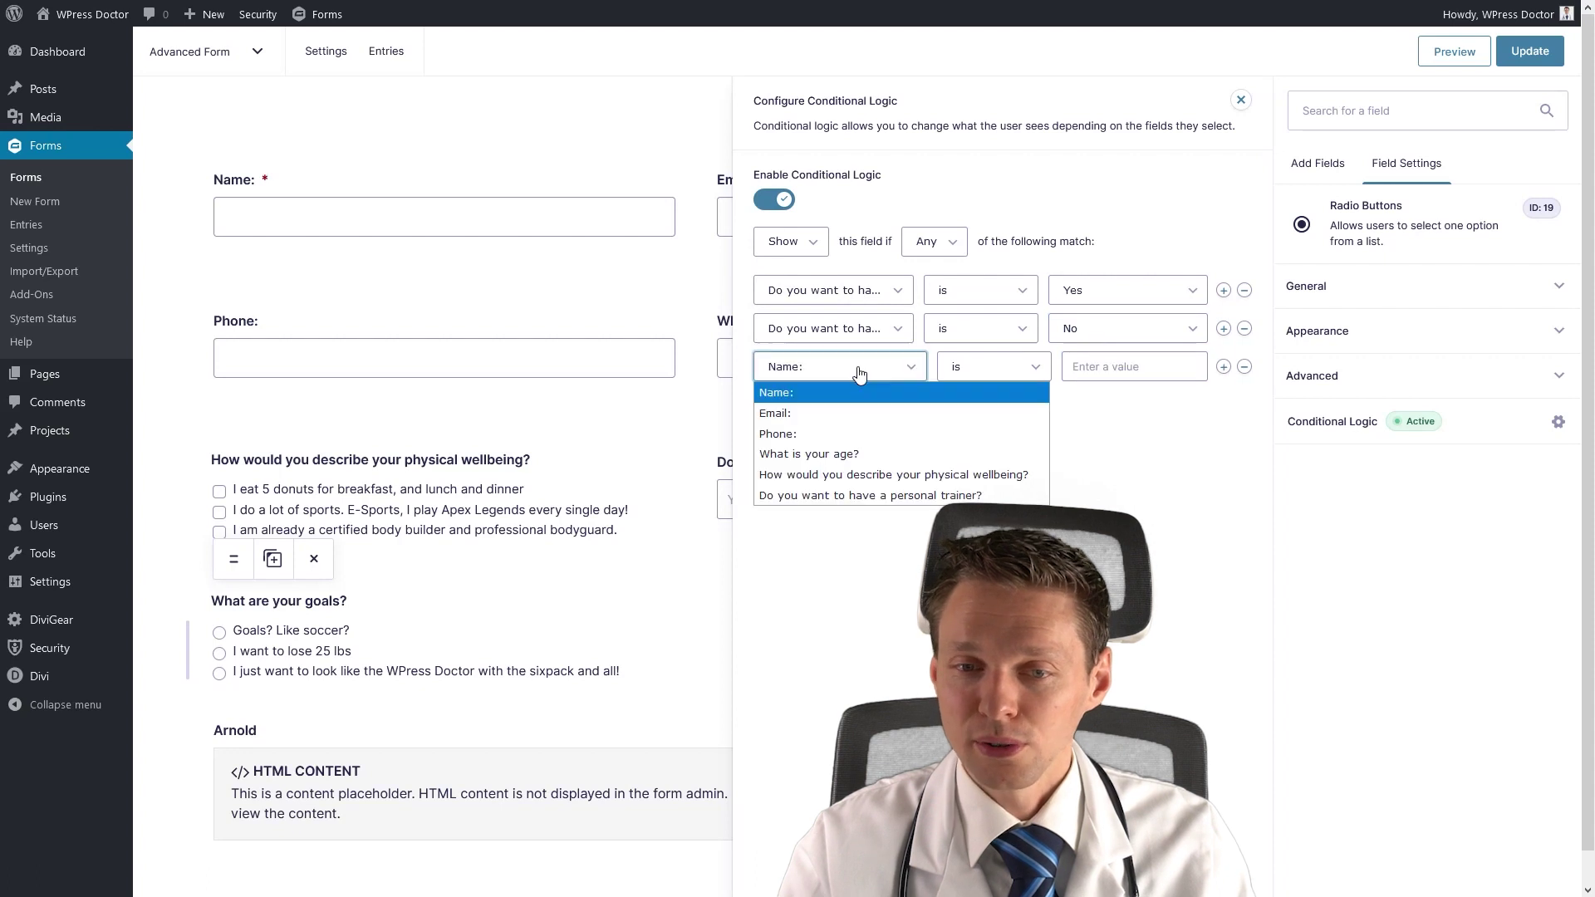
left_click(846, 495)
left_click(1140, 374)
left_click(1114, 454)
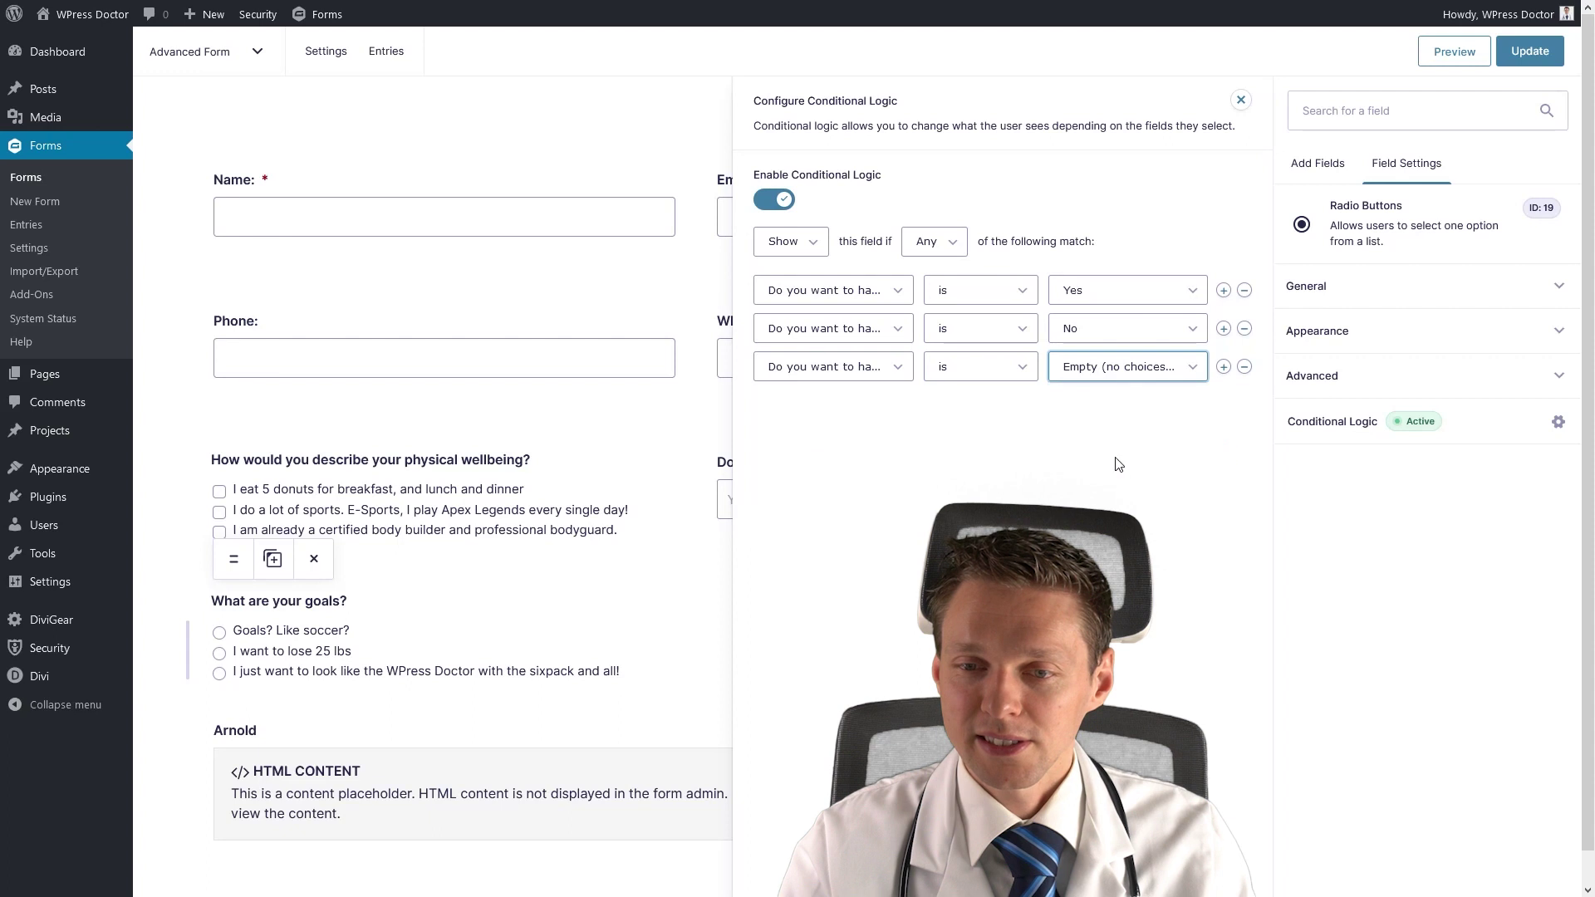
left_click(1527, 58)
left_click(1464, 60)
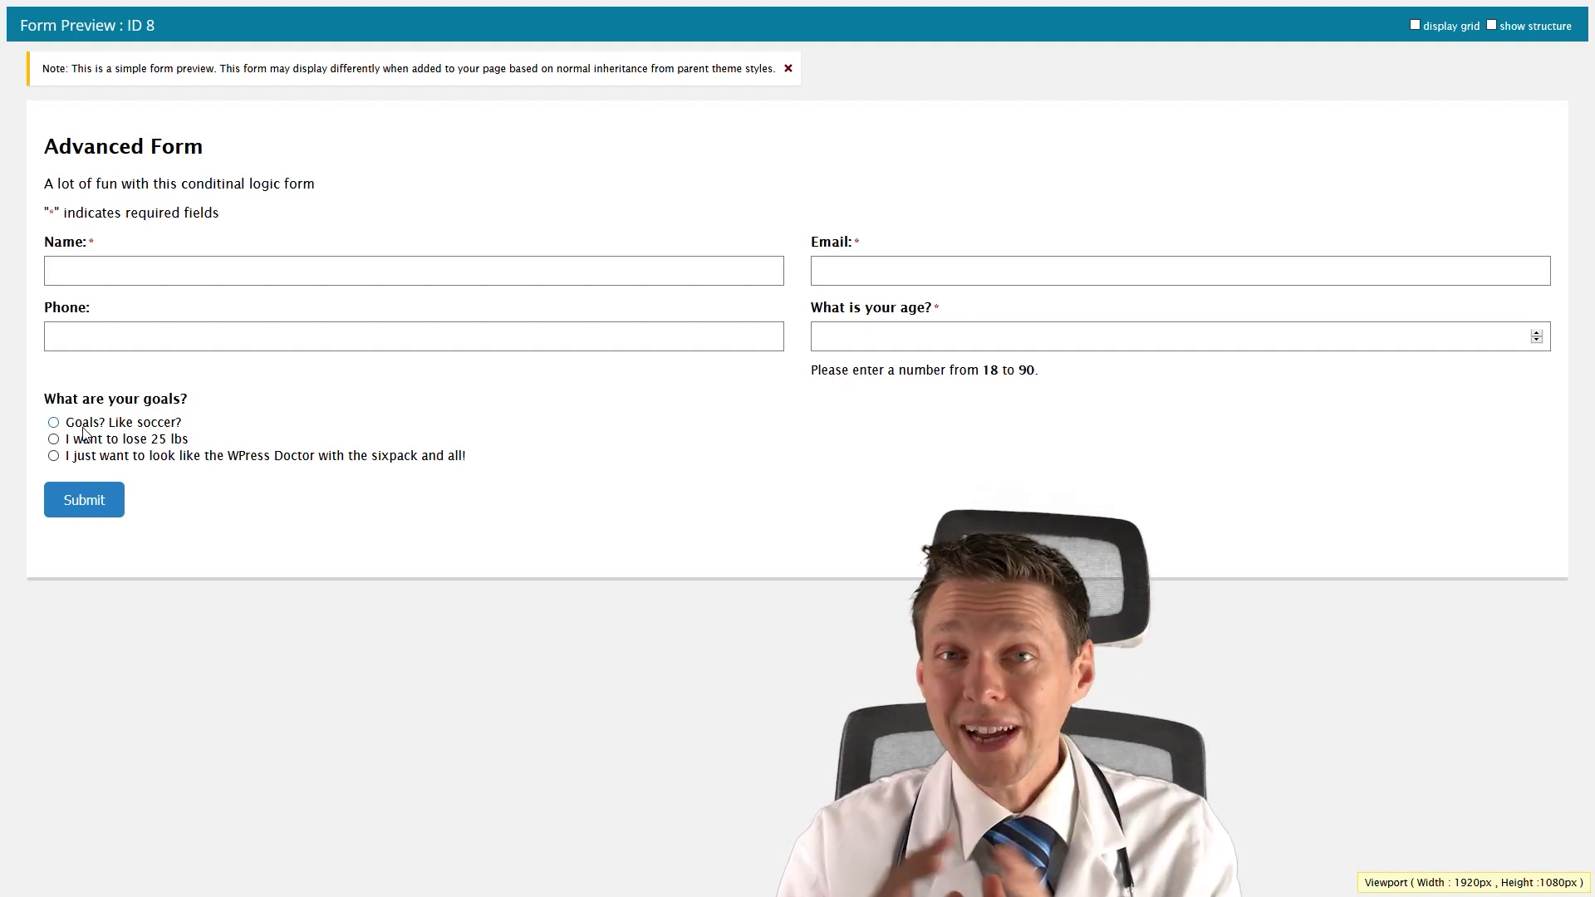
Preview with age 19 and donuts ticked, keep Yes as trainer answer, then return to the editor.
left_click(882, 344)
type("19")
left_click(121, 428)
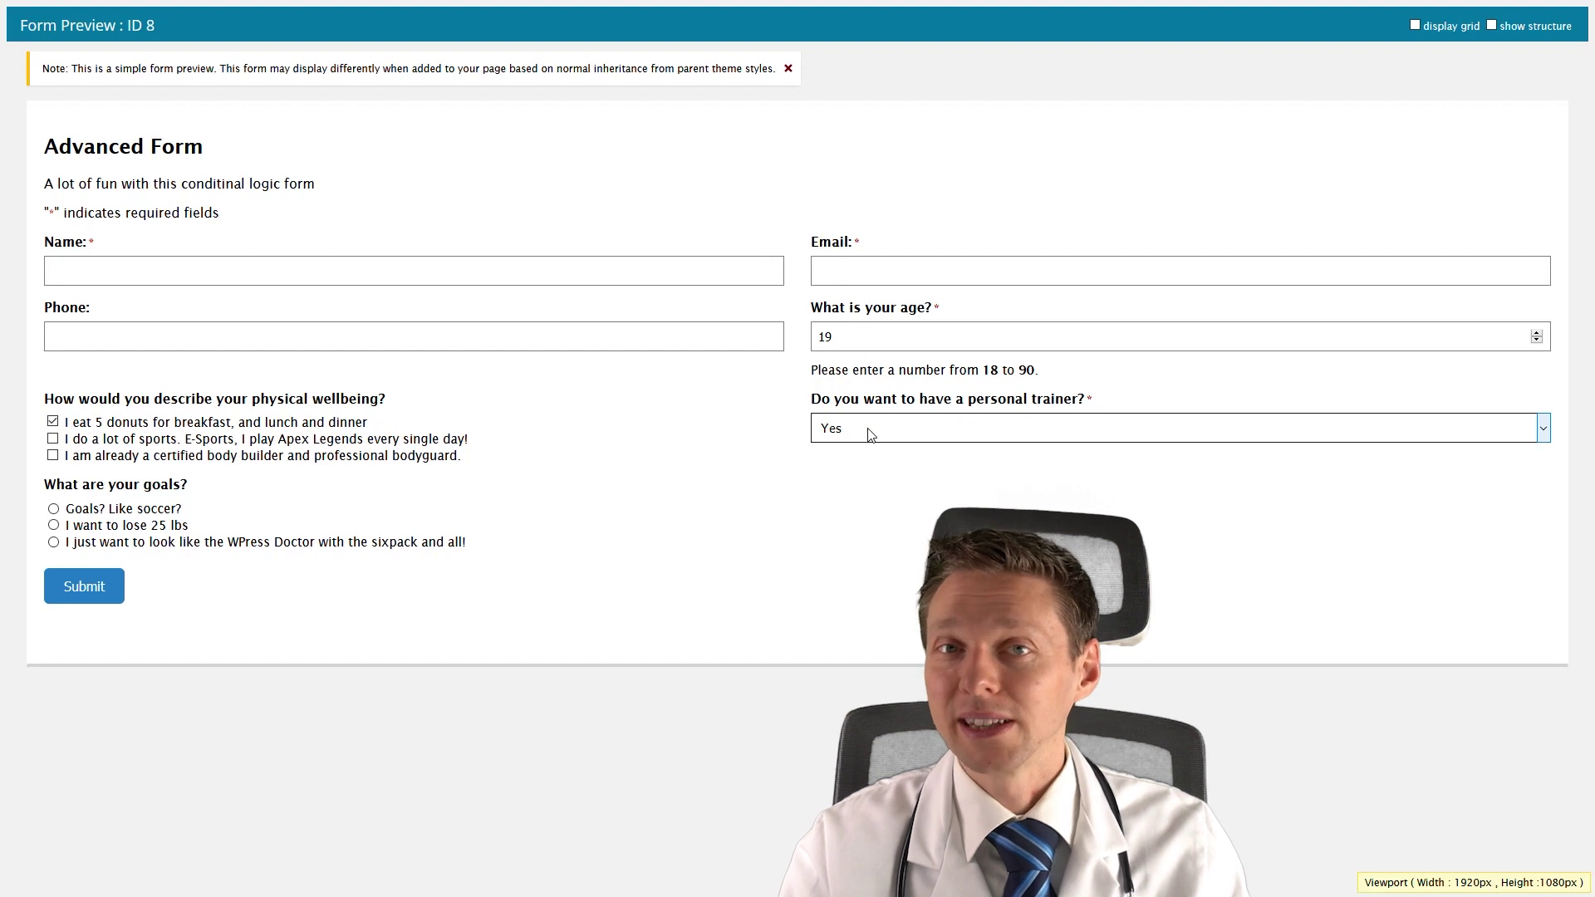
left_click(870, 434)
left_click(867, 455)
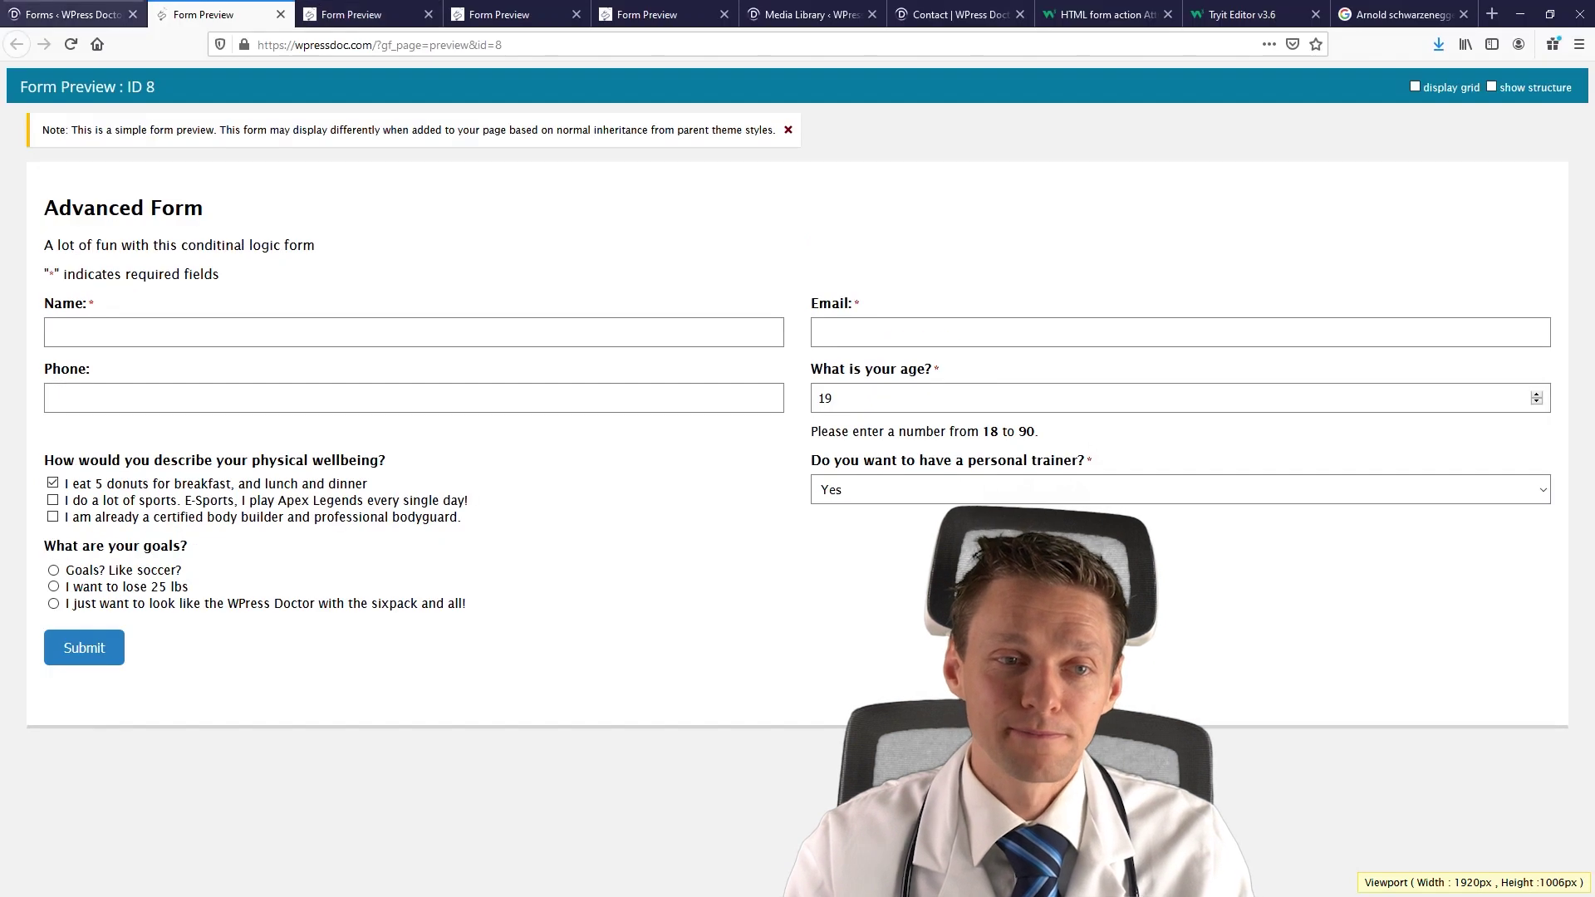
left_click(91, 10)
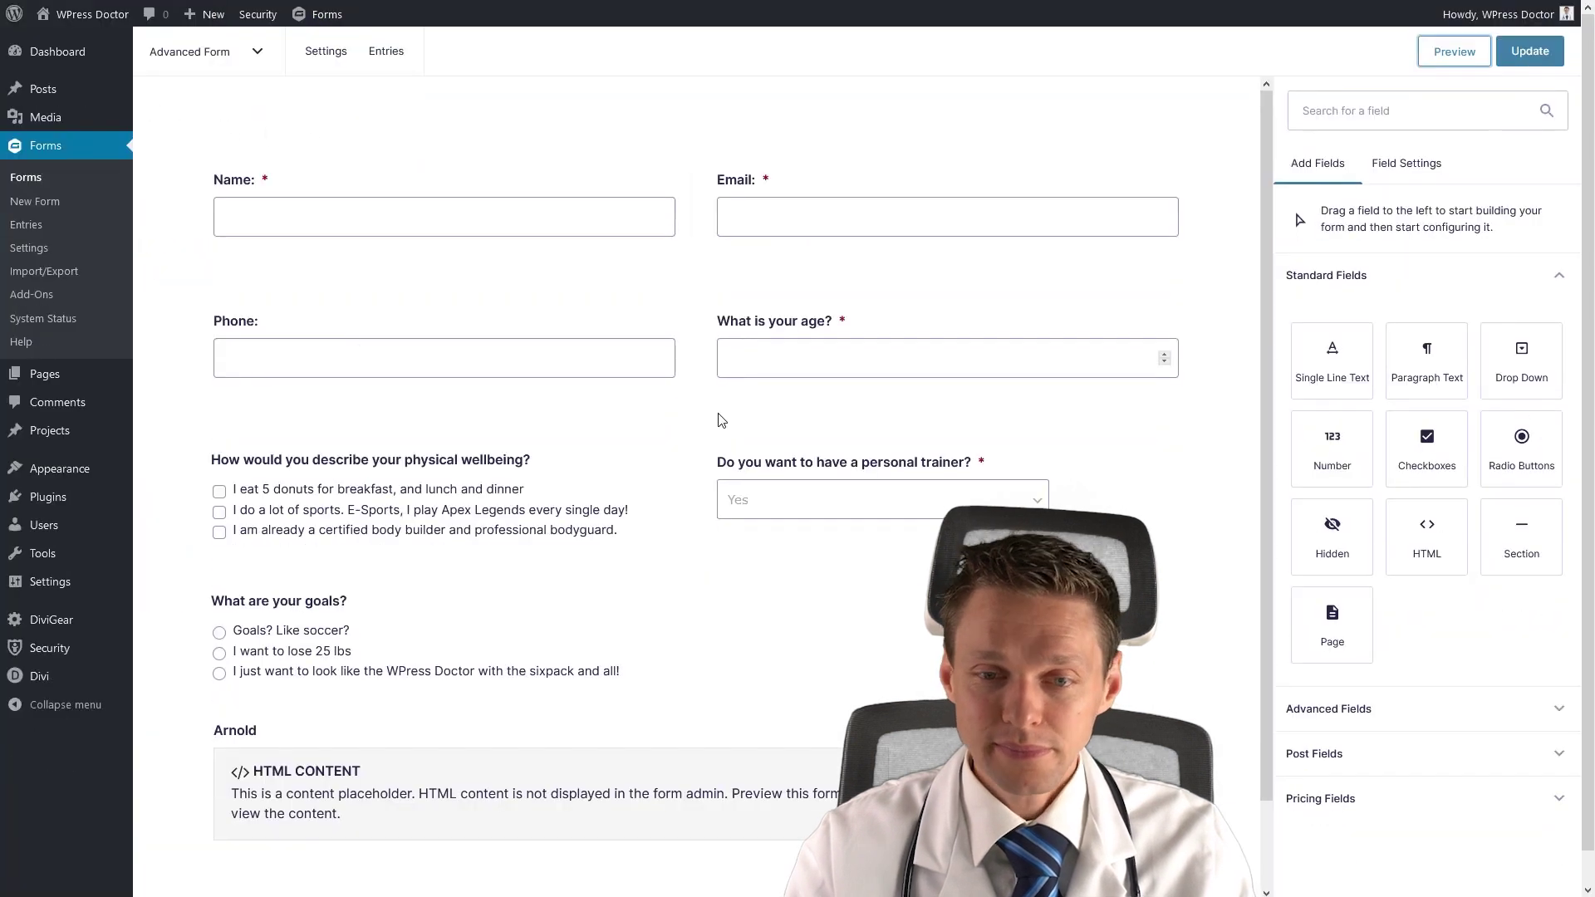
Set the trainer dropdown's placeholder to 'Yes / no / I am not sure' and update the form.
left_click(793, 471)
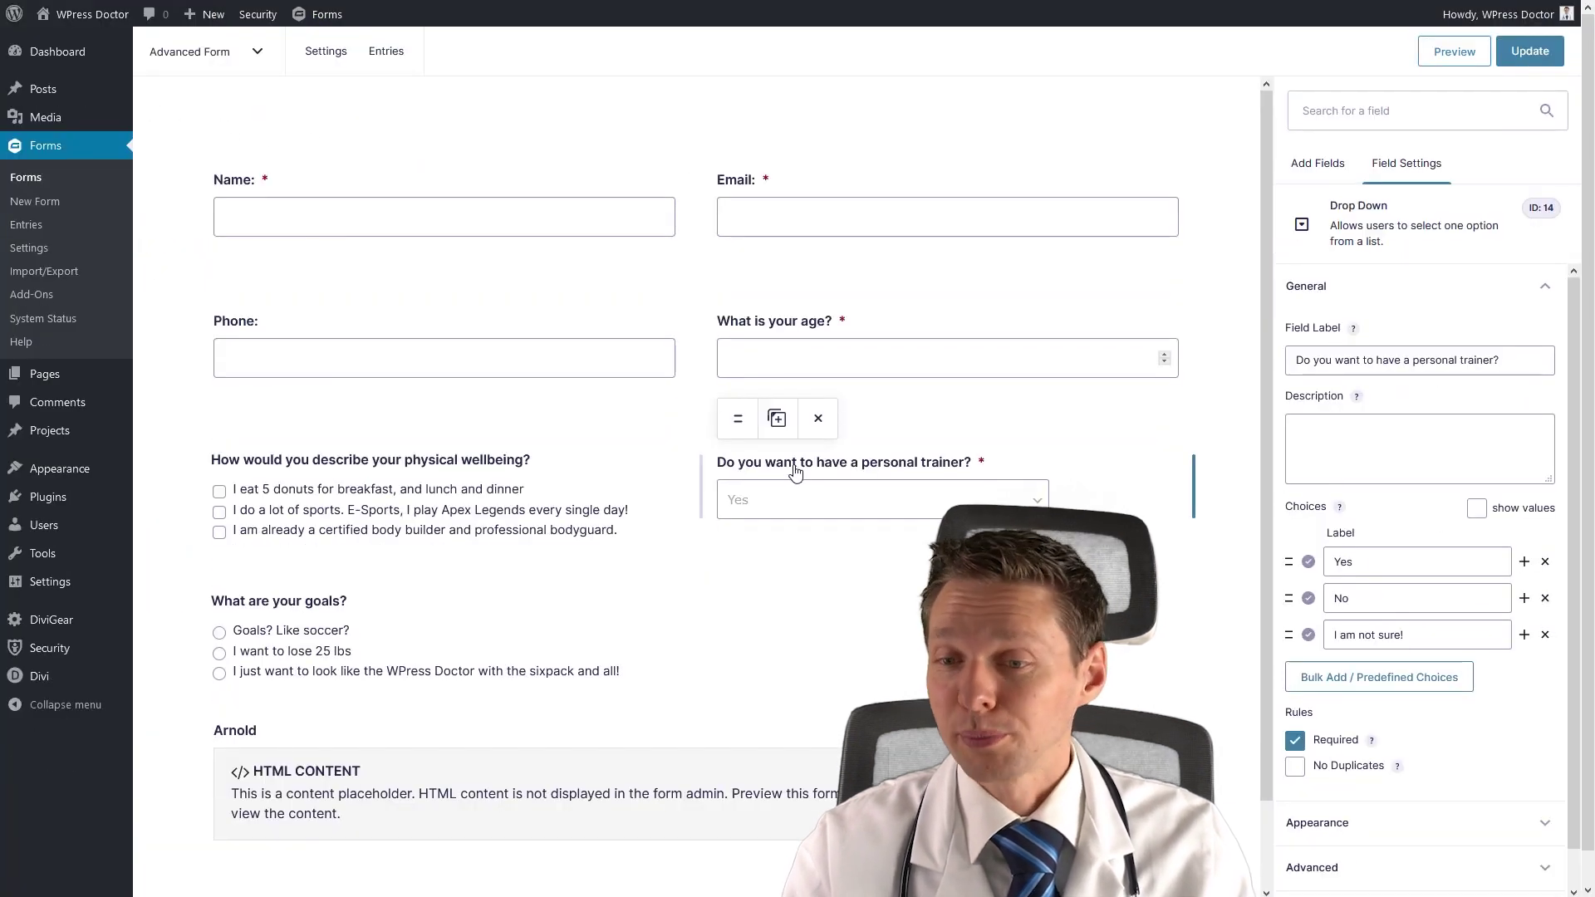
scroll(1354, 398, "down", 1)
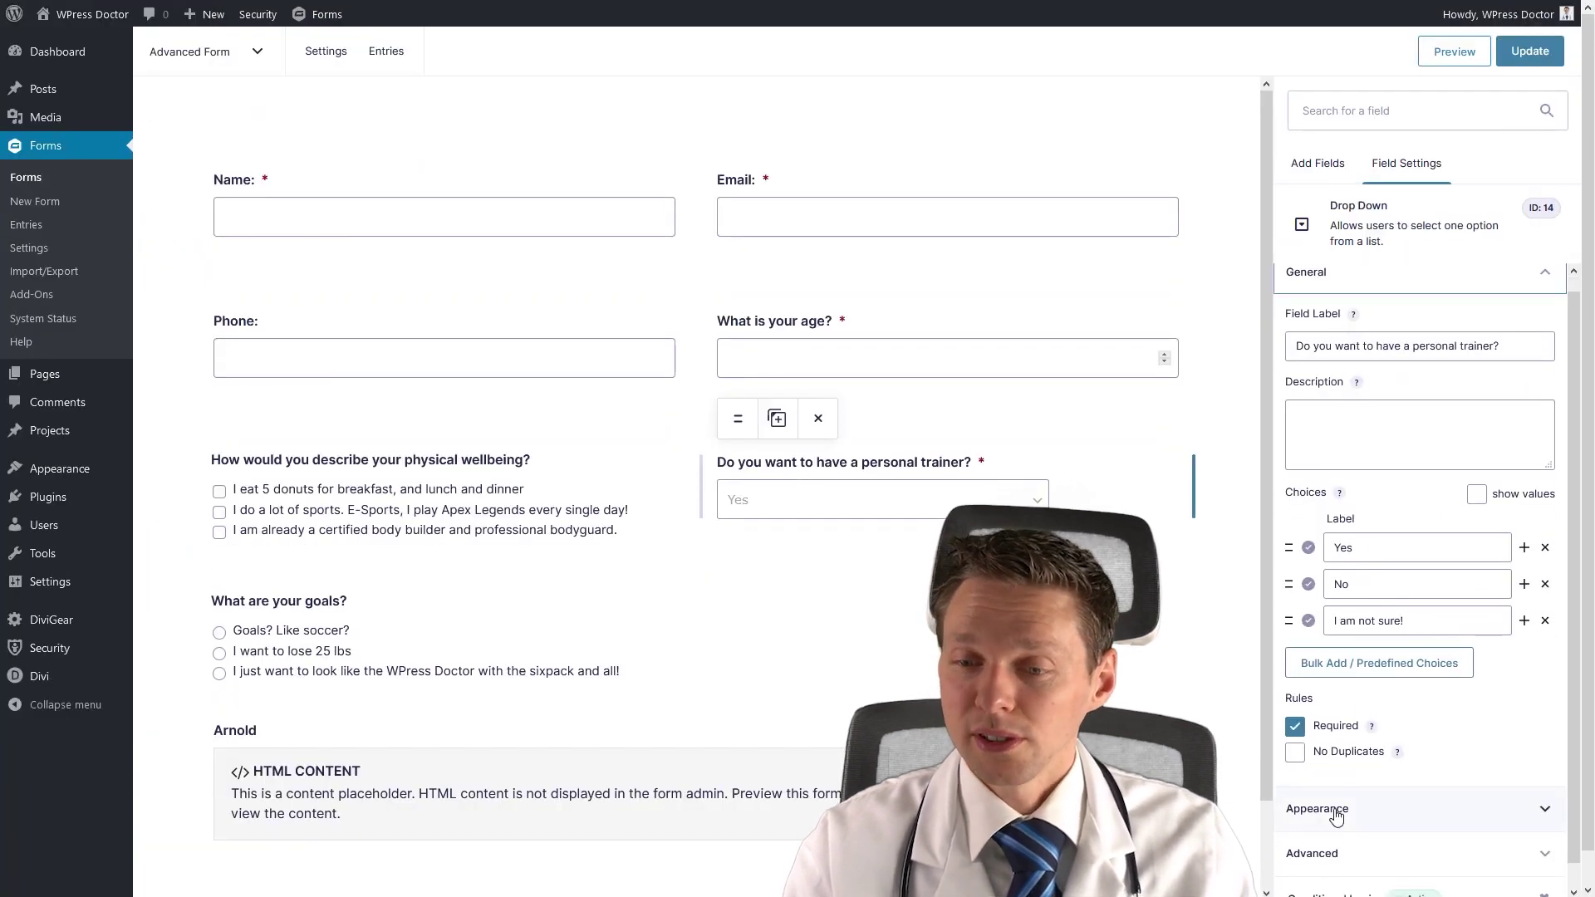
left_click(1336, 811)
left_click(1370, 393)
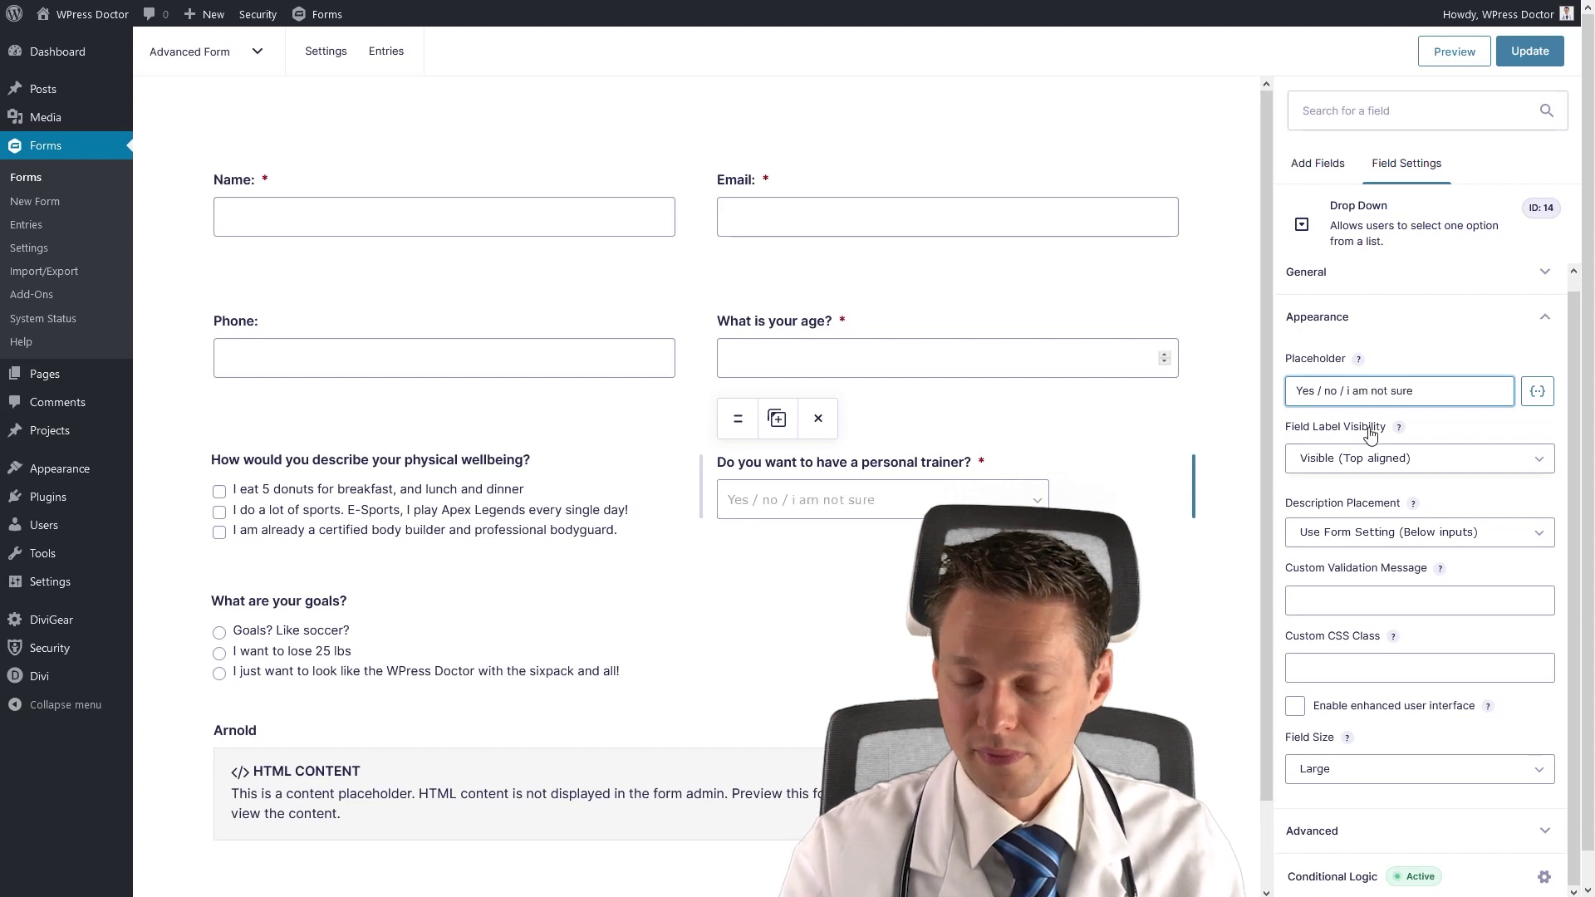
key("Right")
key("Delete")
type("I")
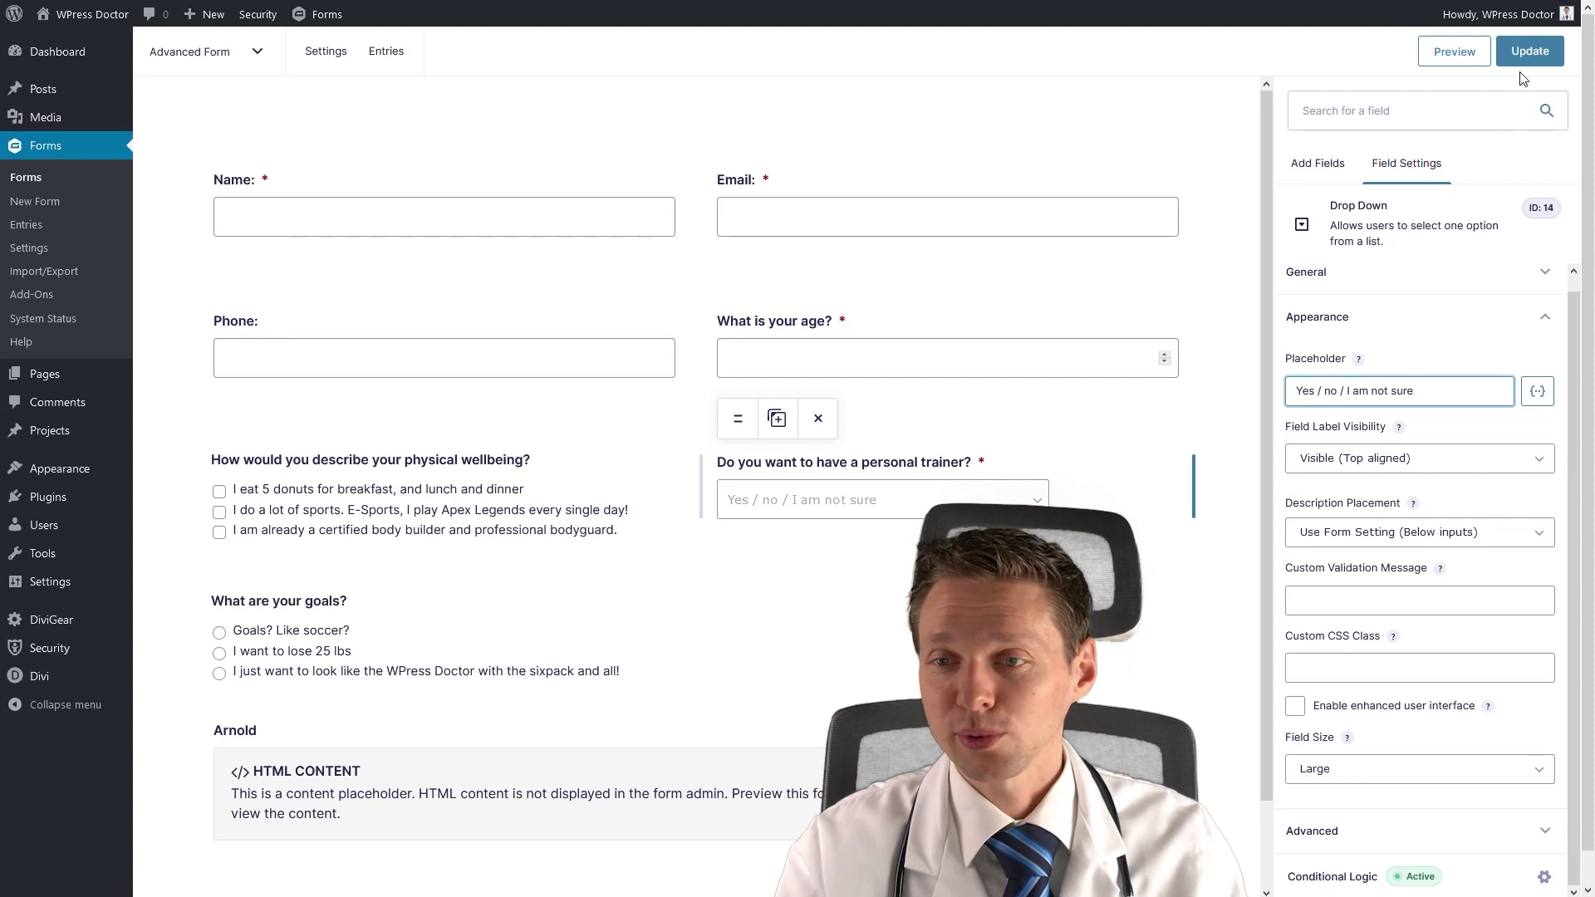
left_click(1523, 62)
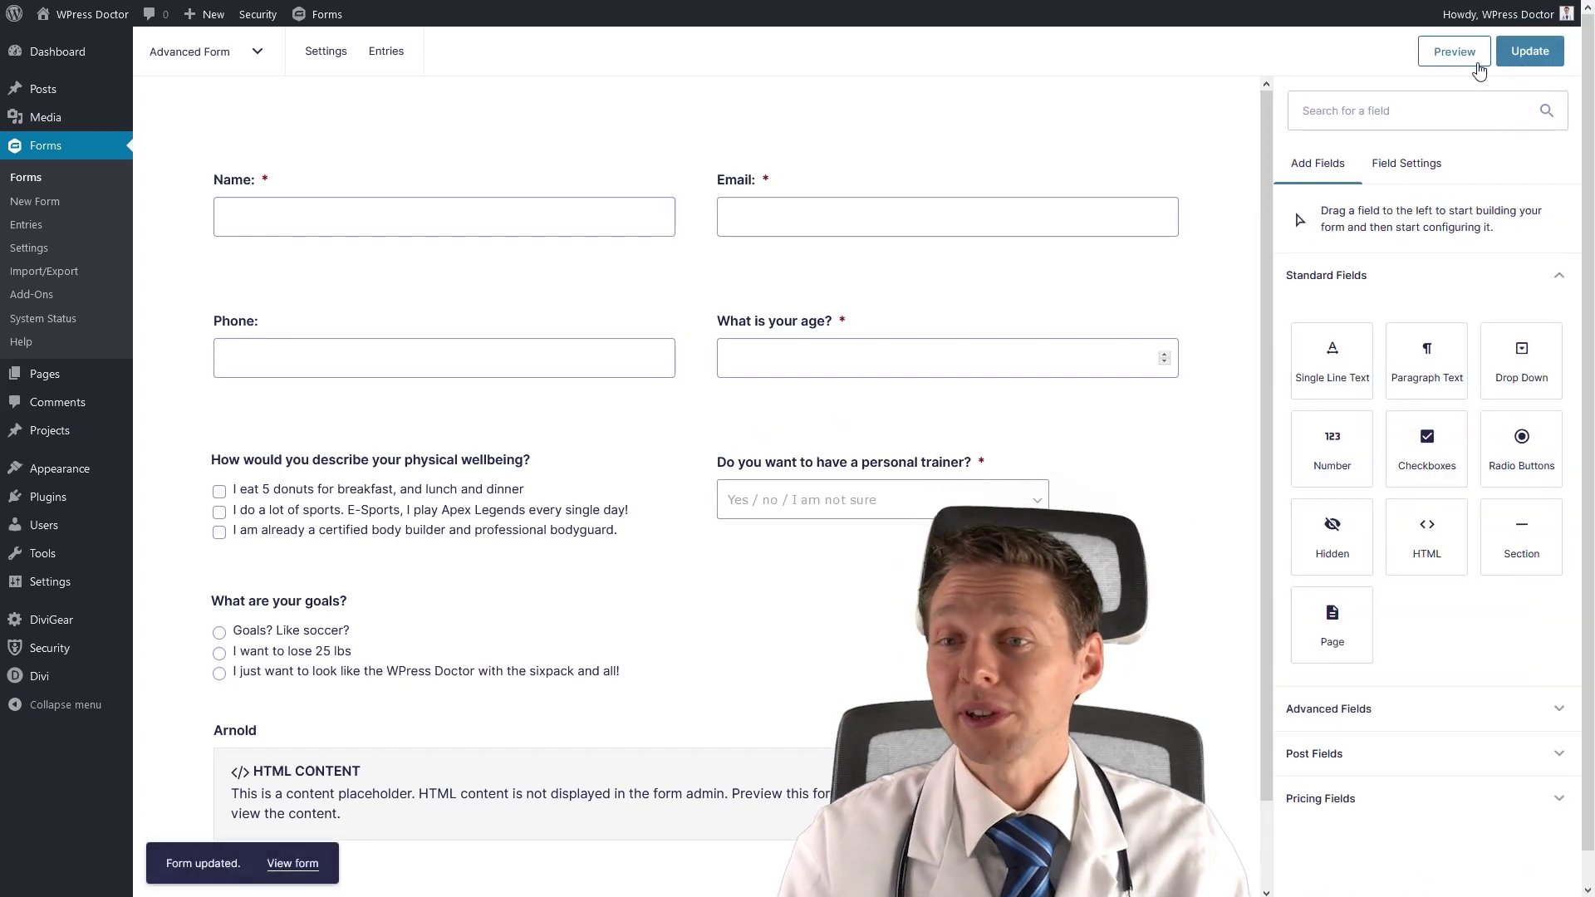
Preview the form with age 19 and donuts ticked, cycling trainer answers Yes and 'I am not sure!'.
left_click(1464, 63)
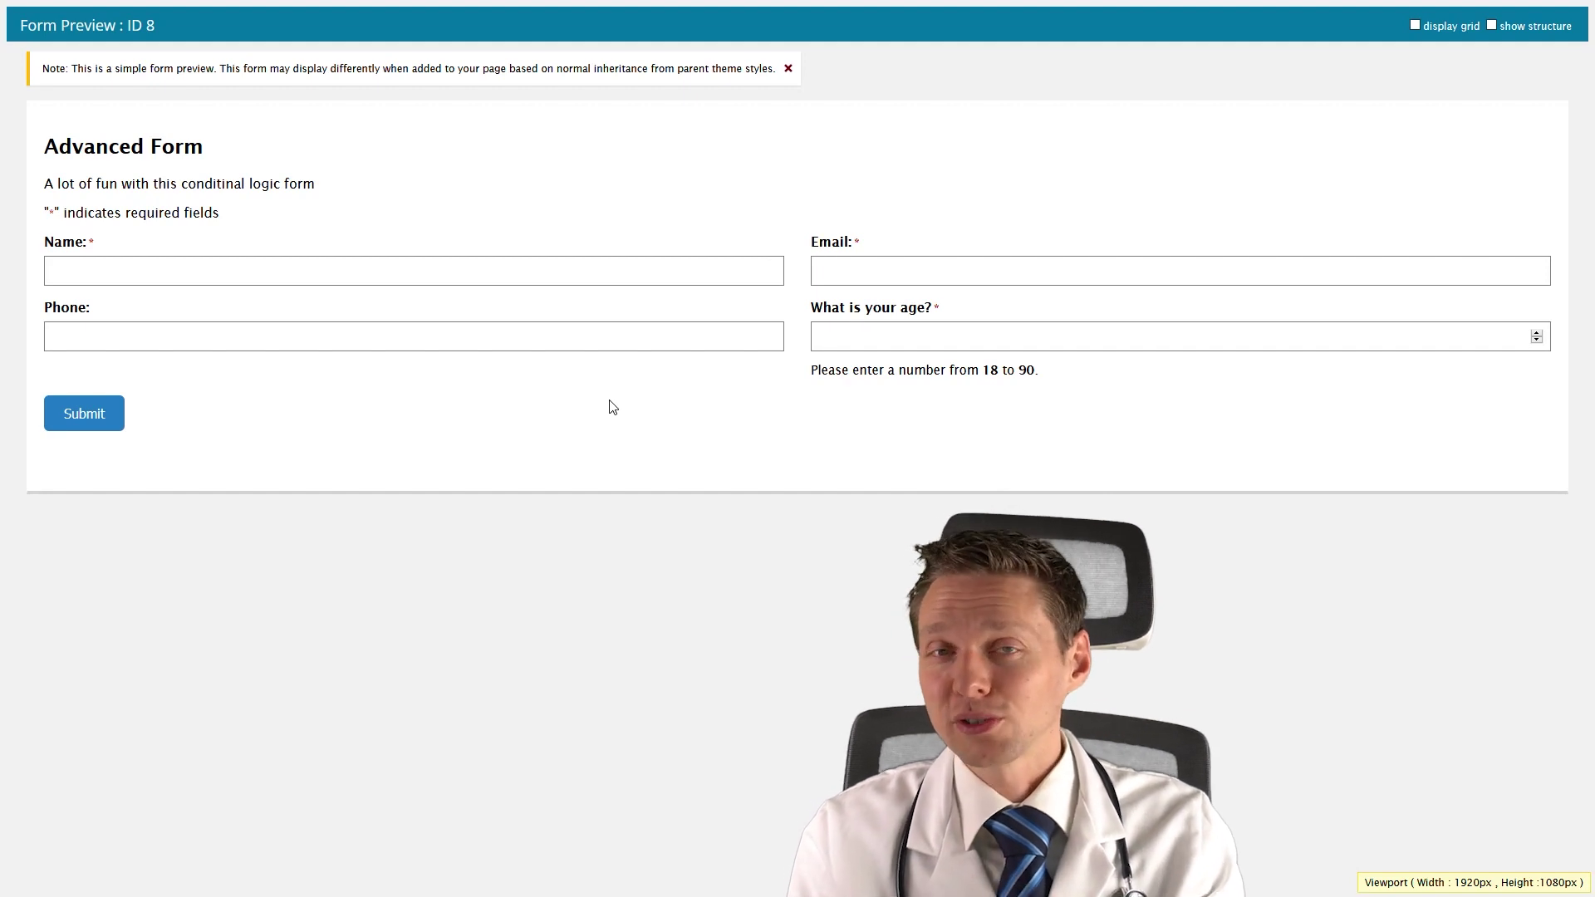
left_click(891, 338)
type("19")
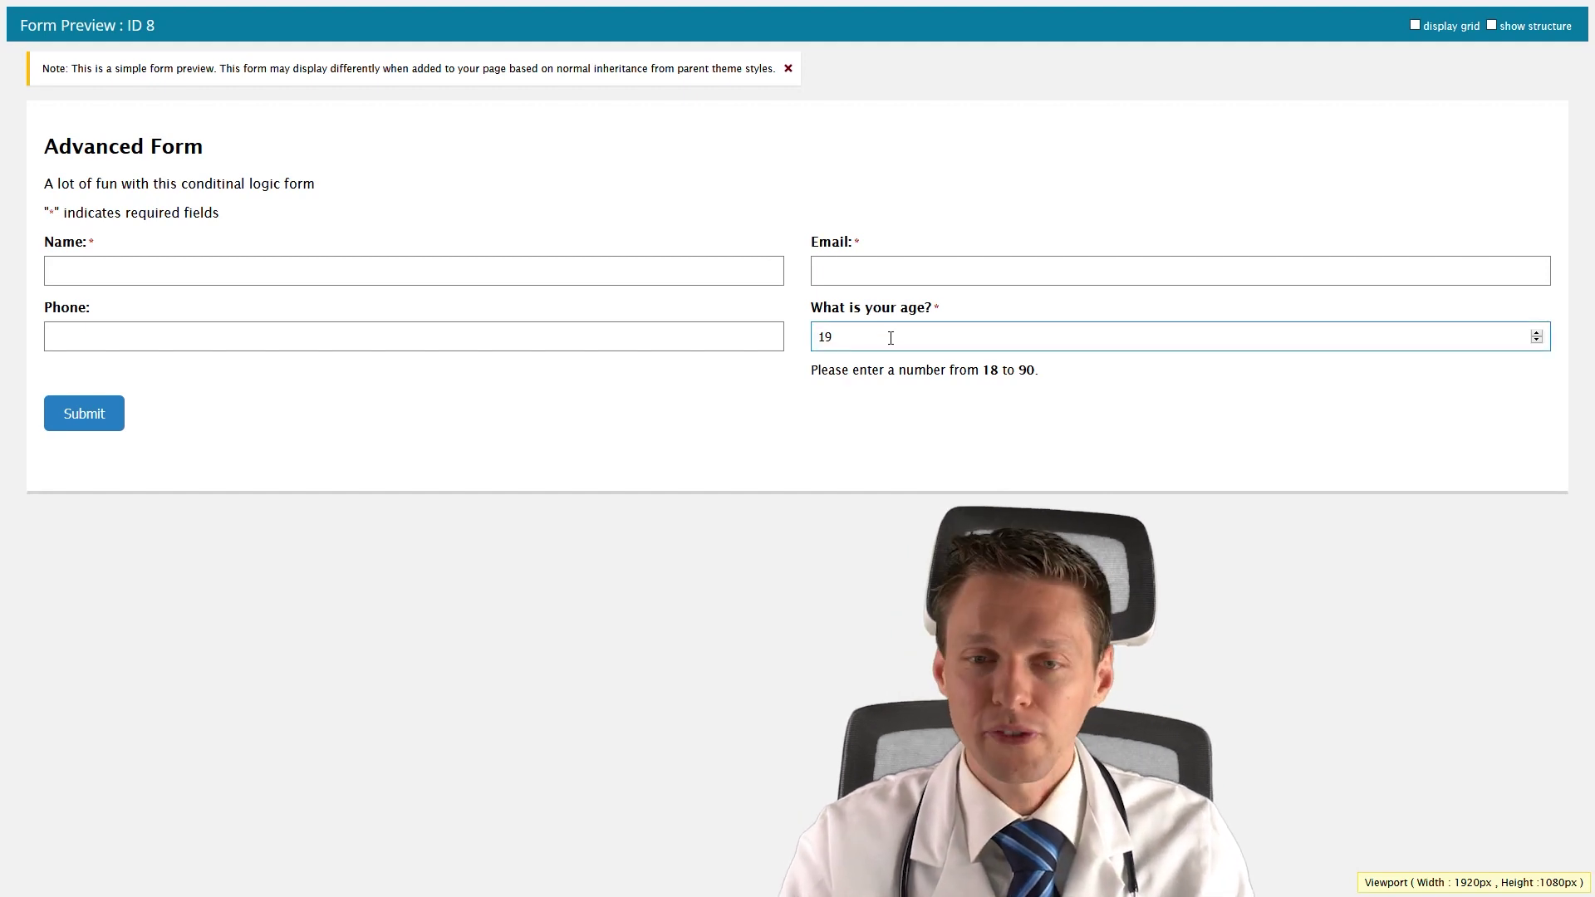
left_click(94, 426)
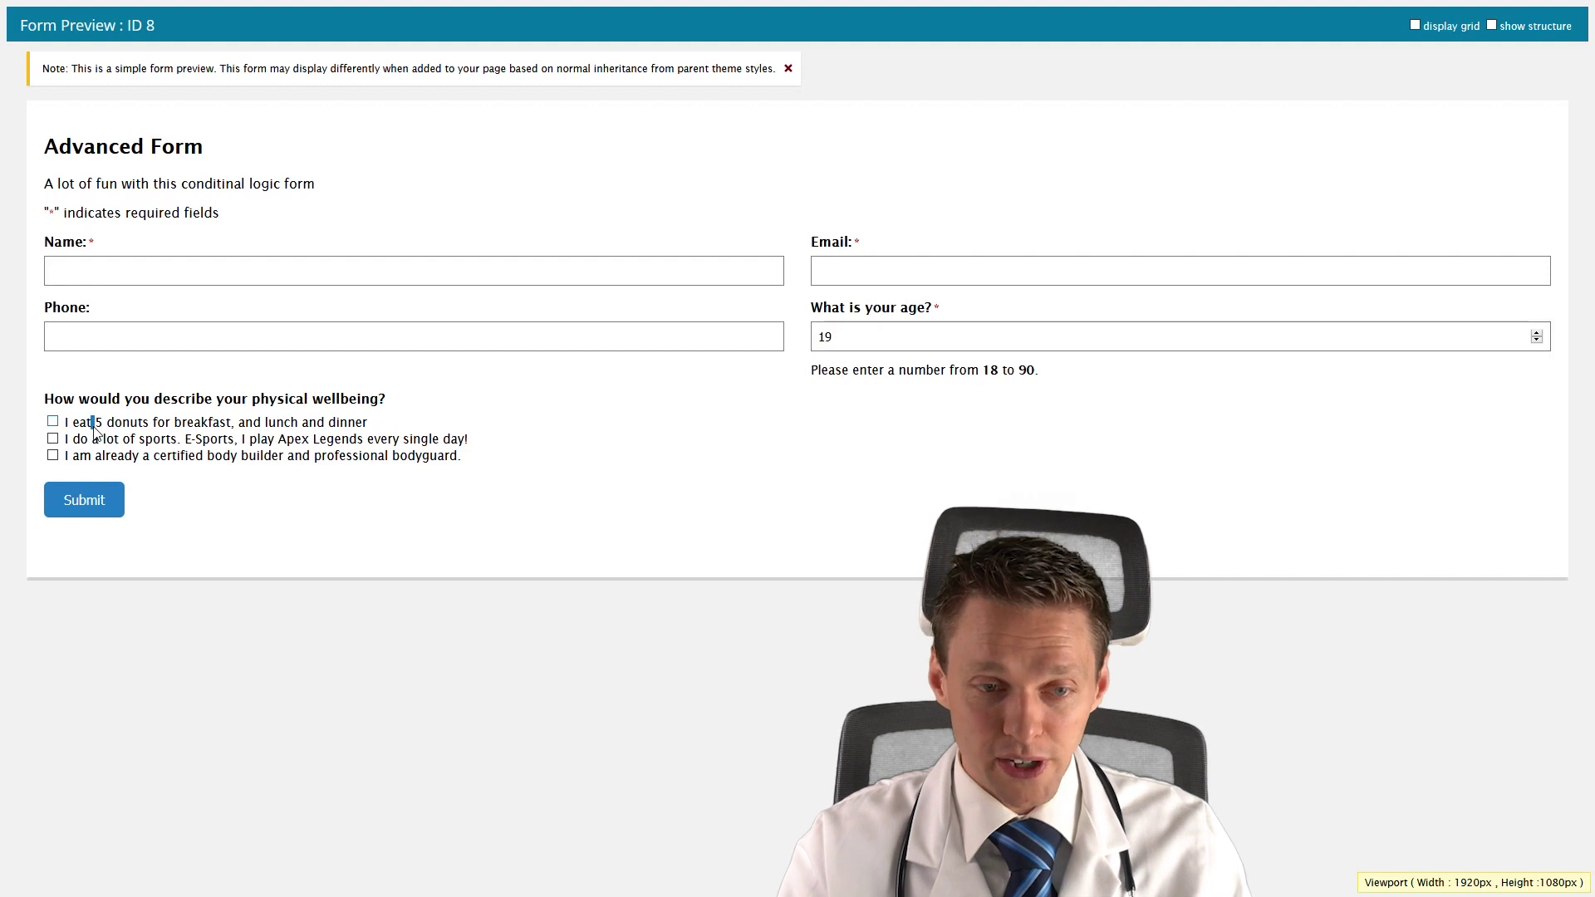
left_click(962, 432)
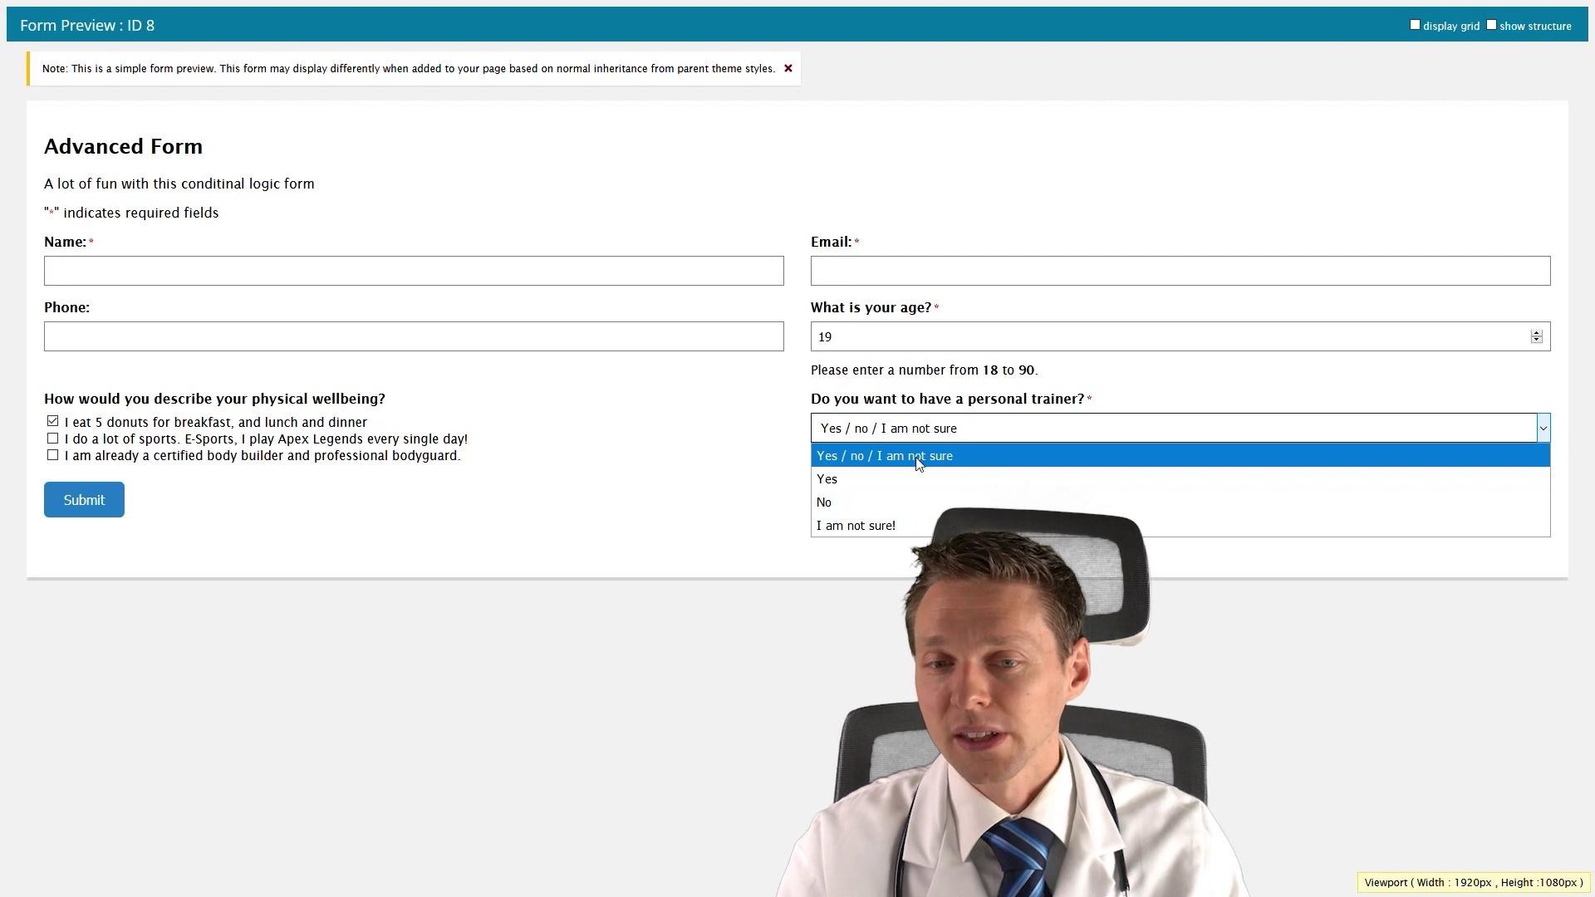
left_click(886, 480)
left_click(887, 440)
left_click(872, 526)
left_click(888, 432)
left_click(888, 454)
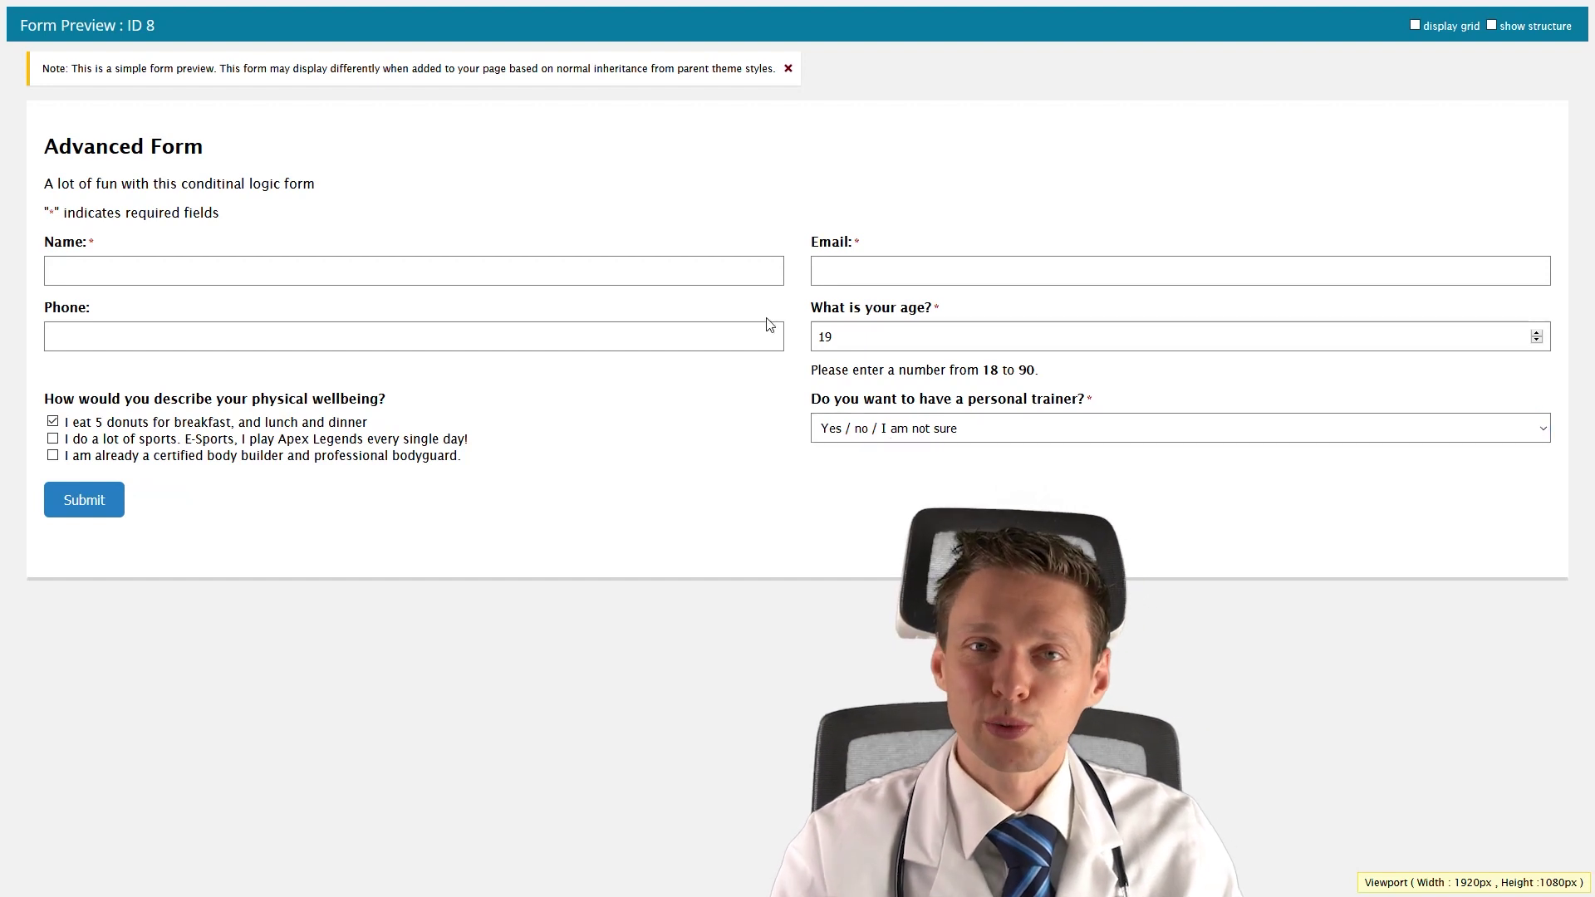
Try the trainer answers Yes, No and 'I am not sure!', settling on Yes.
left_click_drag(843, 399, 850, 403)
left_click(852, 427)
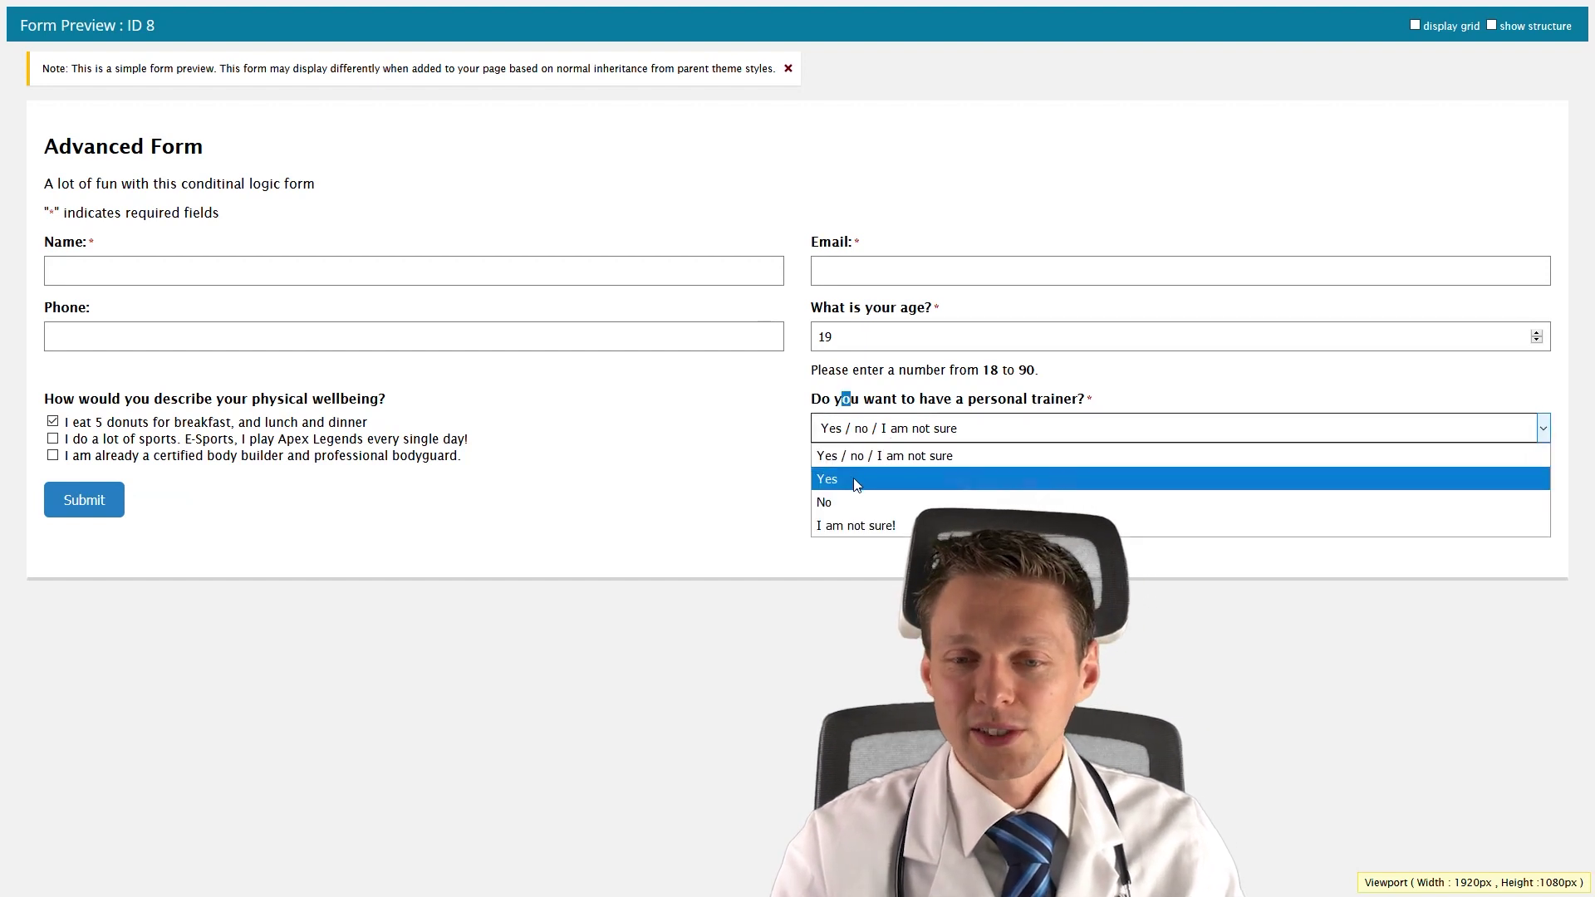
left_click(853, 480)
left_click(860, 432)
left_click(859, 502)
left_click(852, 434)
left_click(861, 525)
left_click(846, 434)
left_click(843, 525)
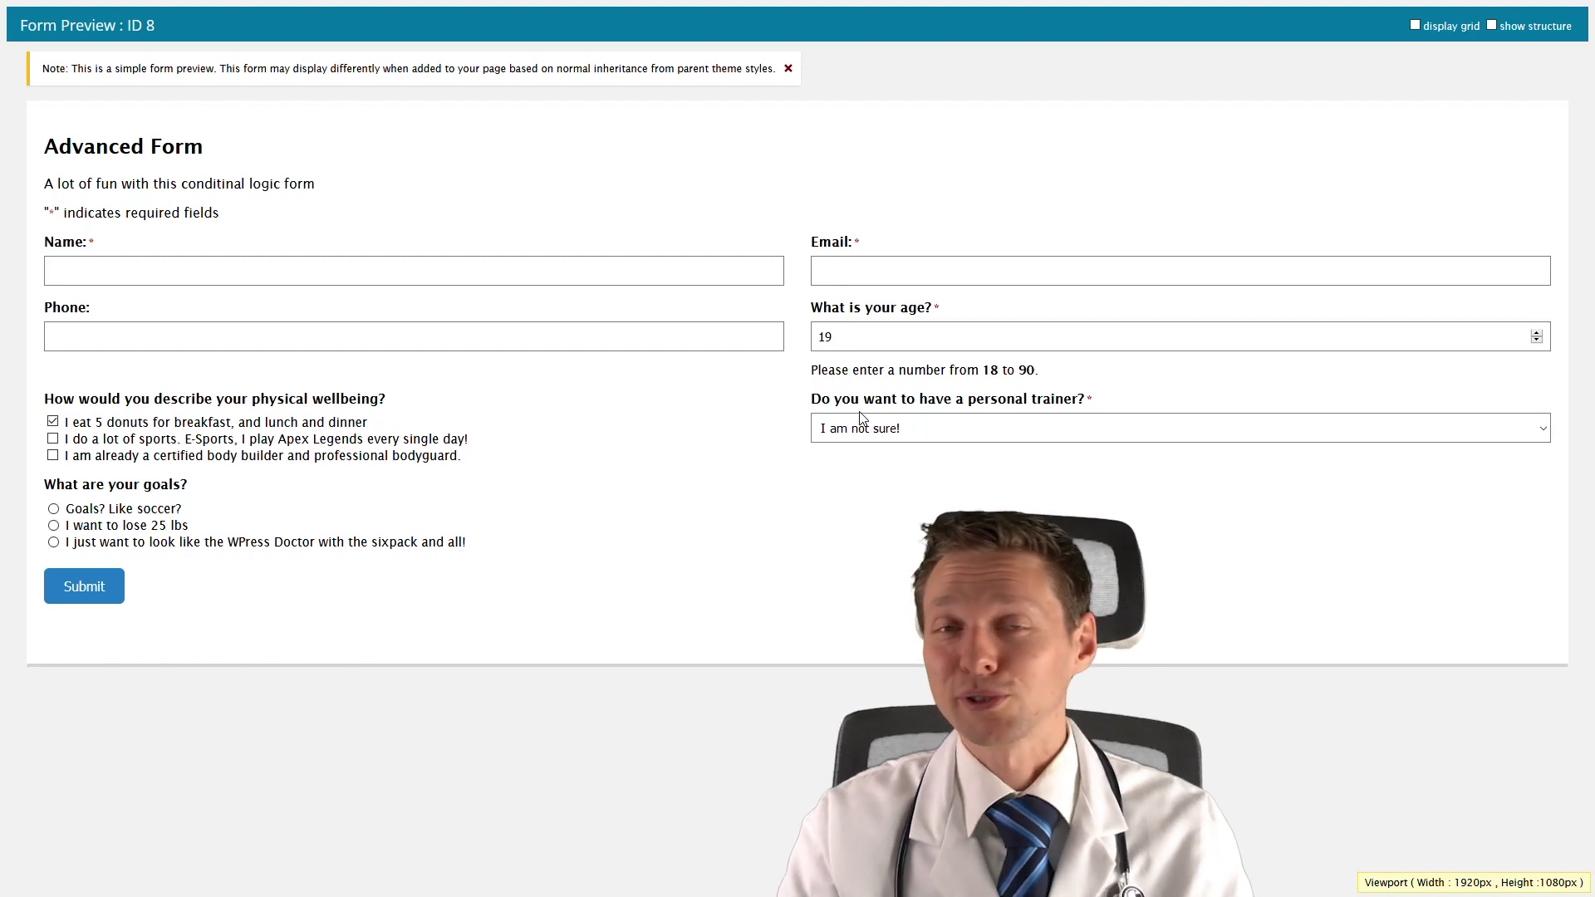
left_click(888, 441)
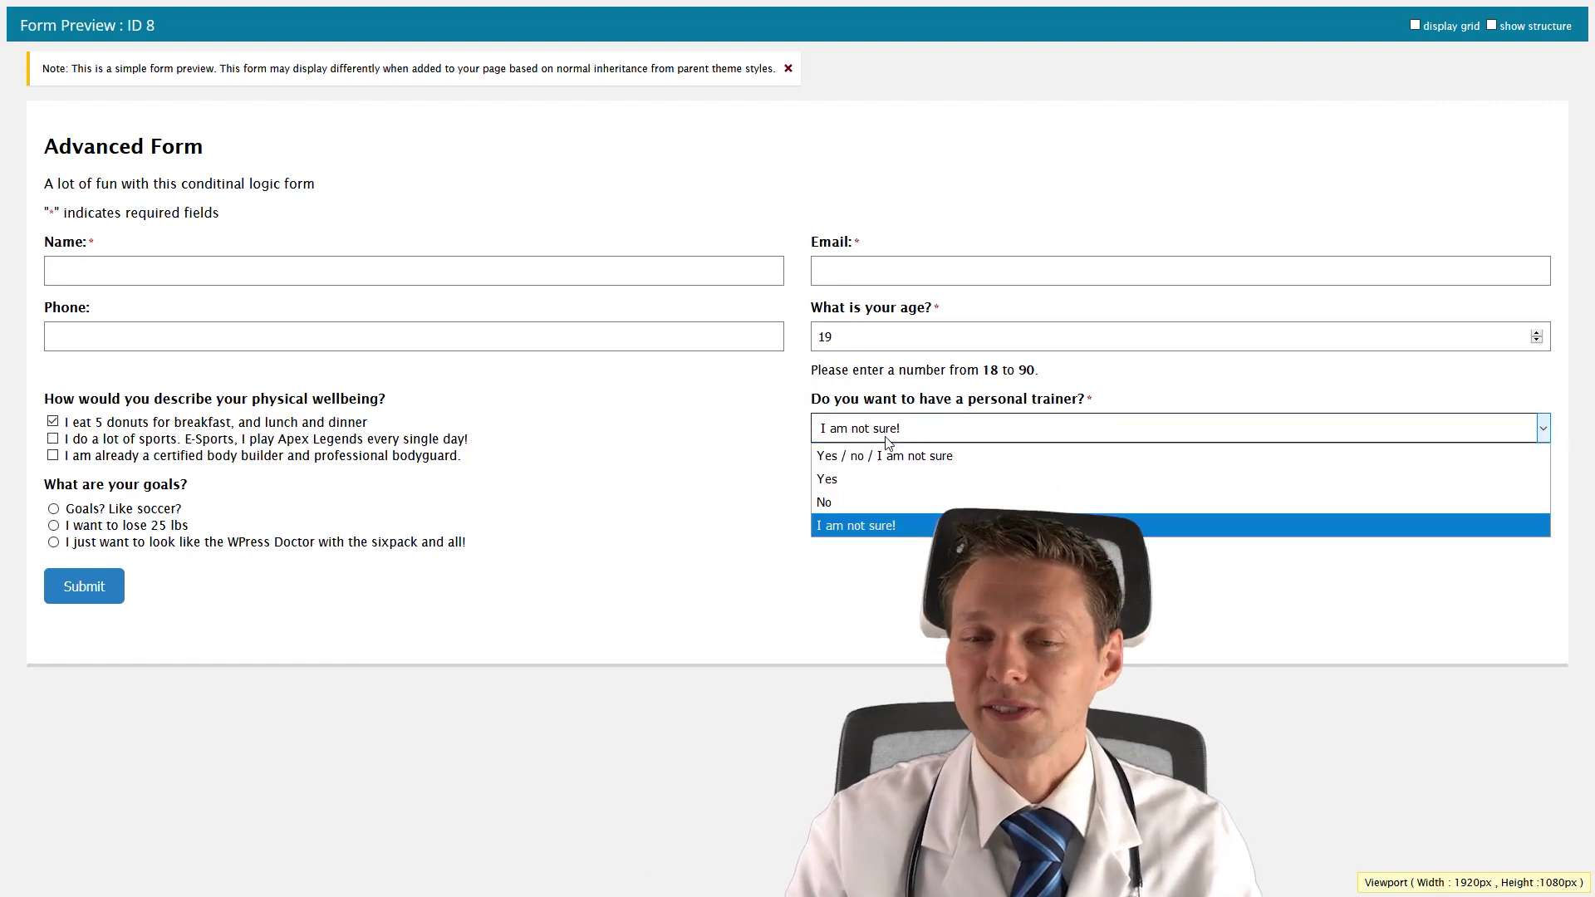
left_click(836, 480)
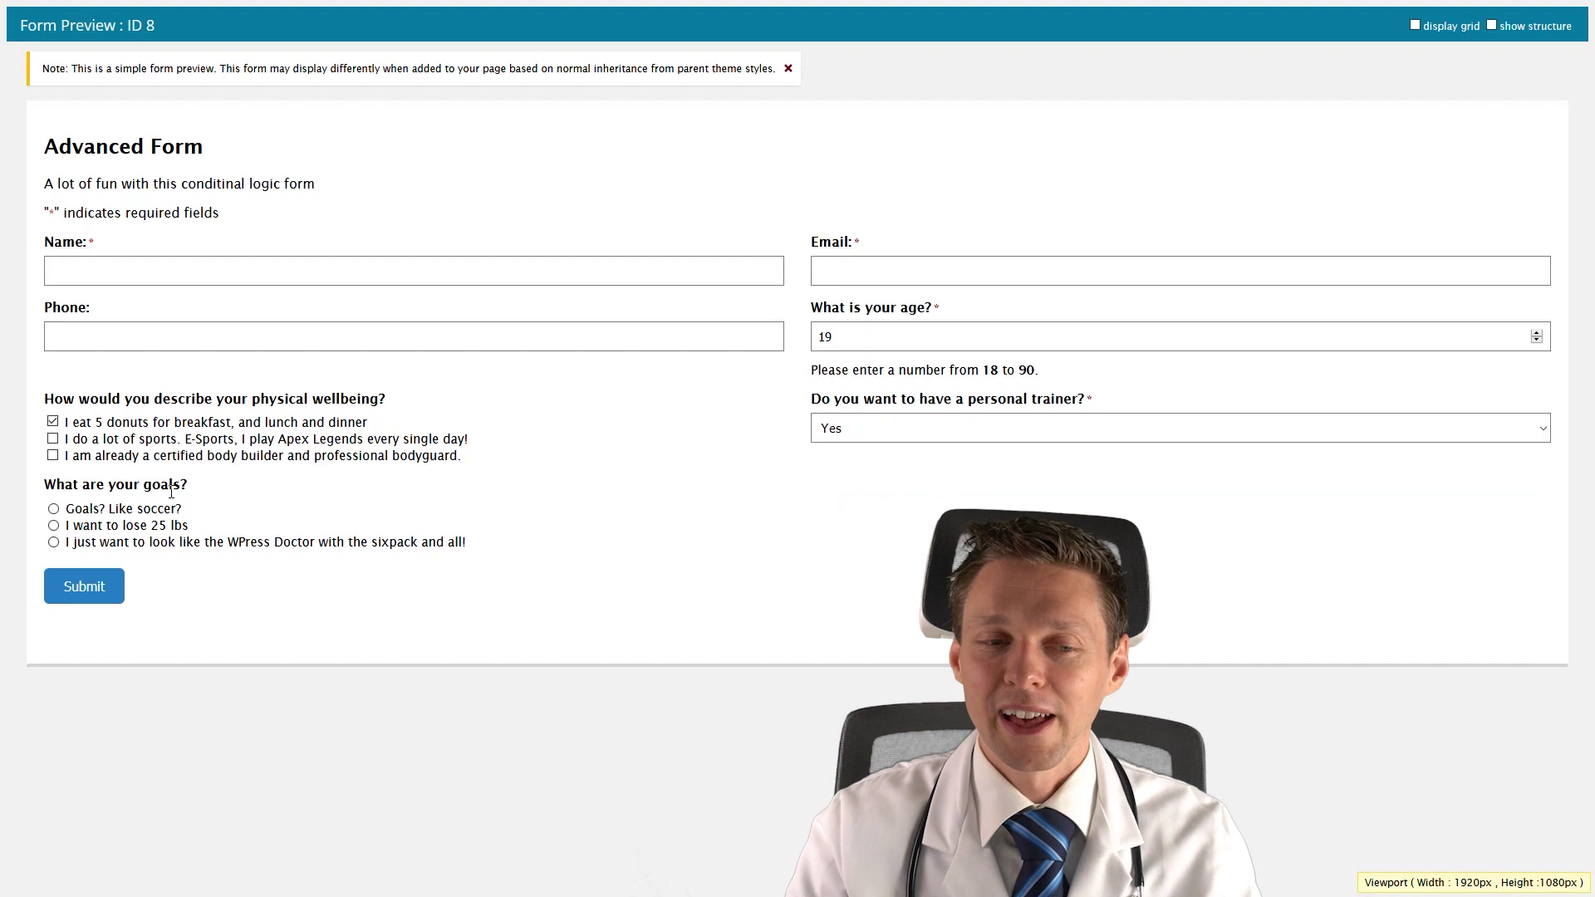
Pick the soccer goal, then the sixpack goal to reveal Arnold's trainer card, and return to the editor.
left_click(103, 513)
left_click(112, 549)
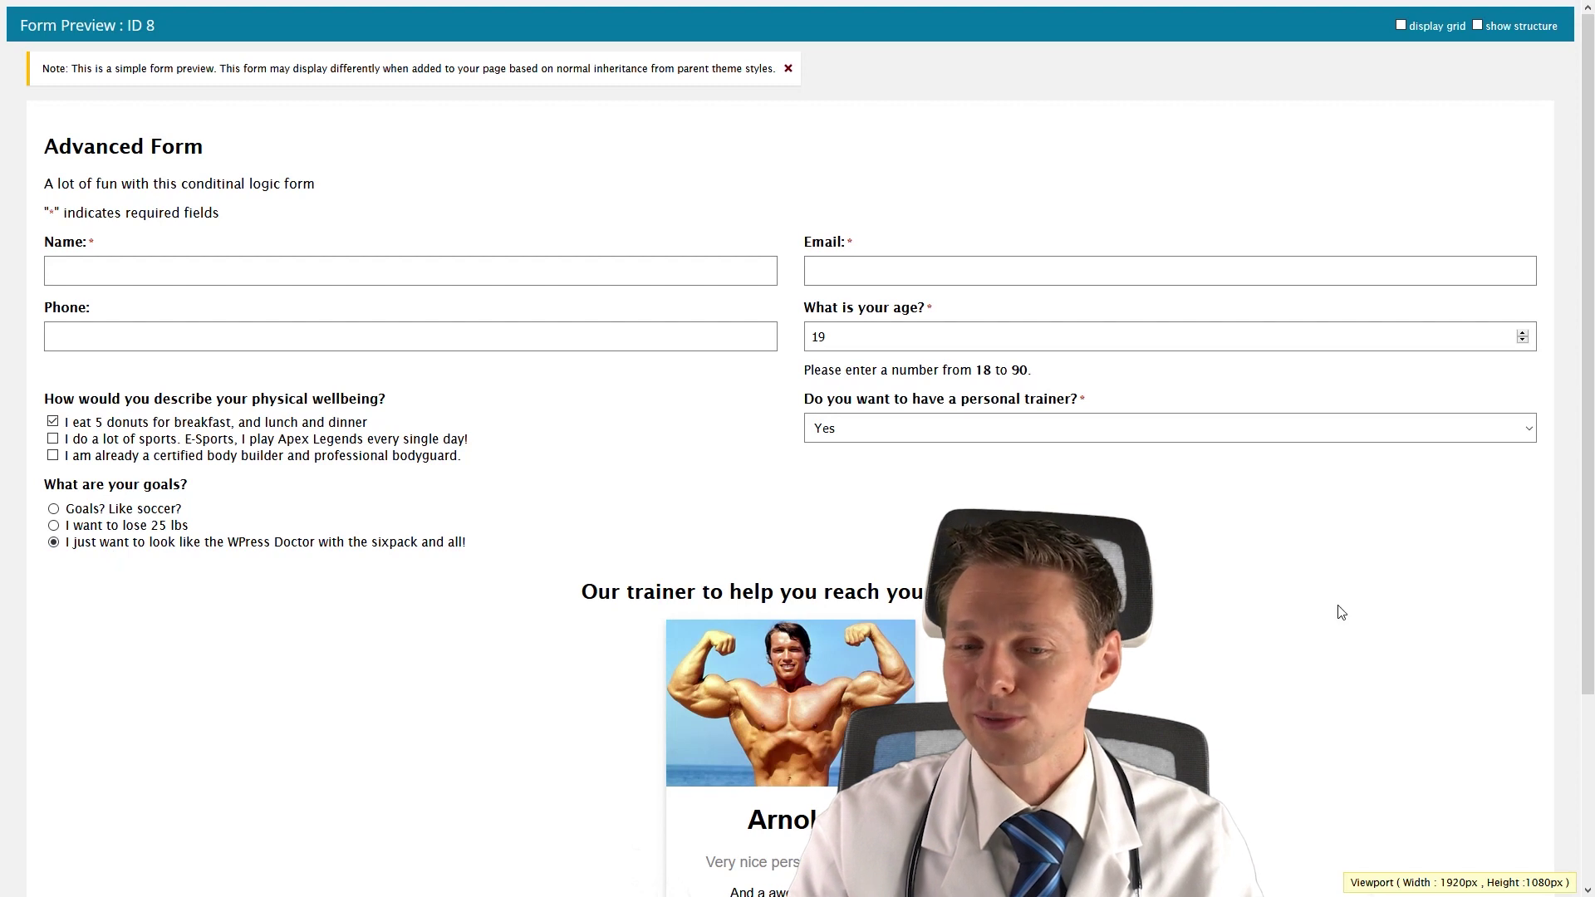
scroll(1333, 631, "down", 3)
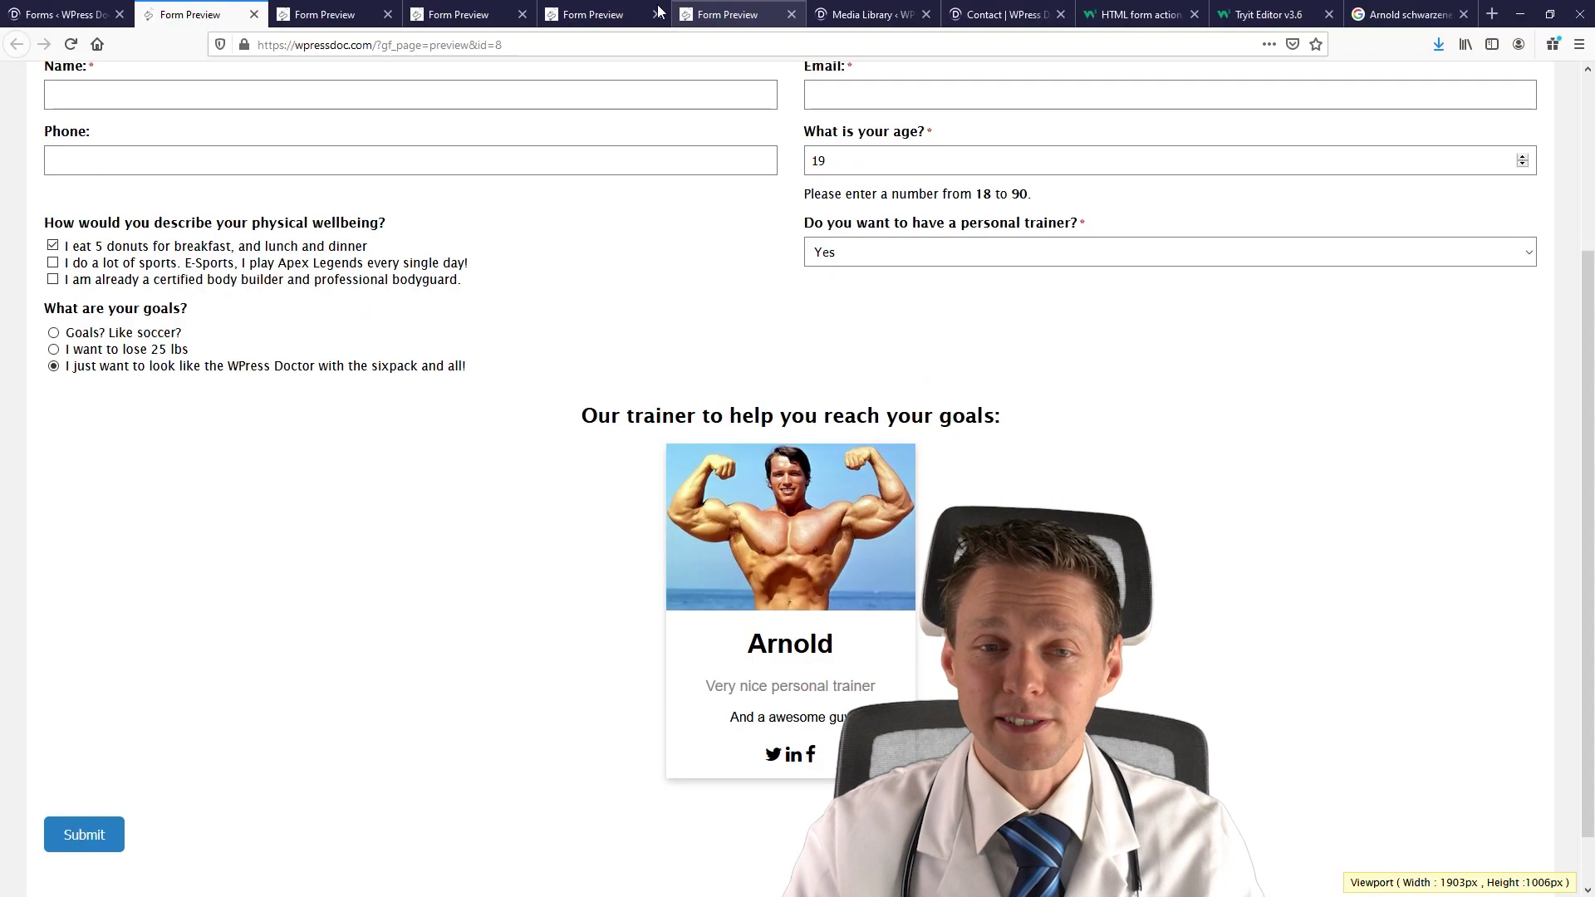
left_click(70, 11)
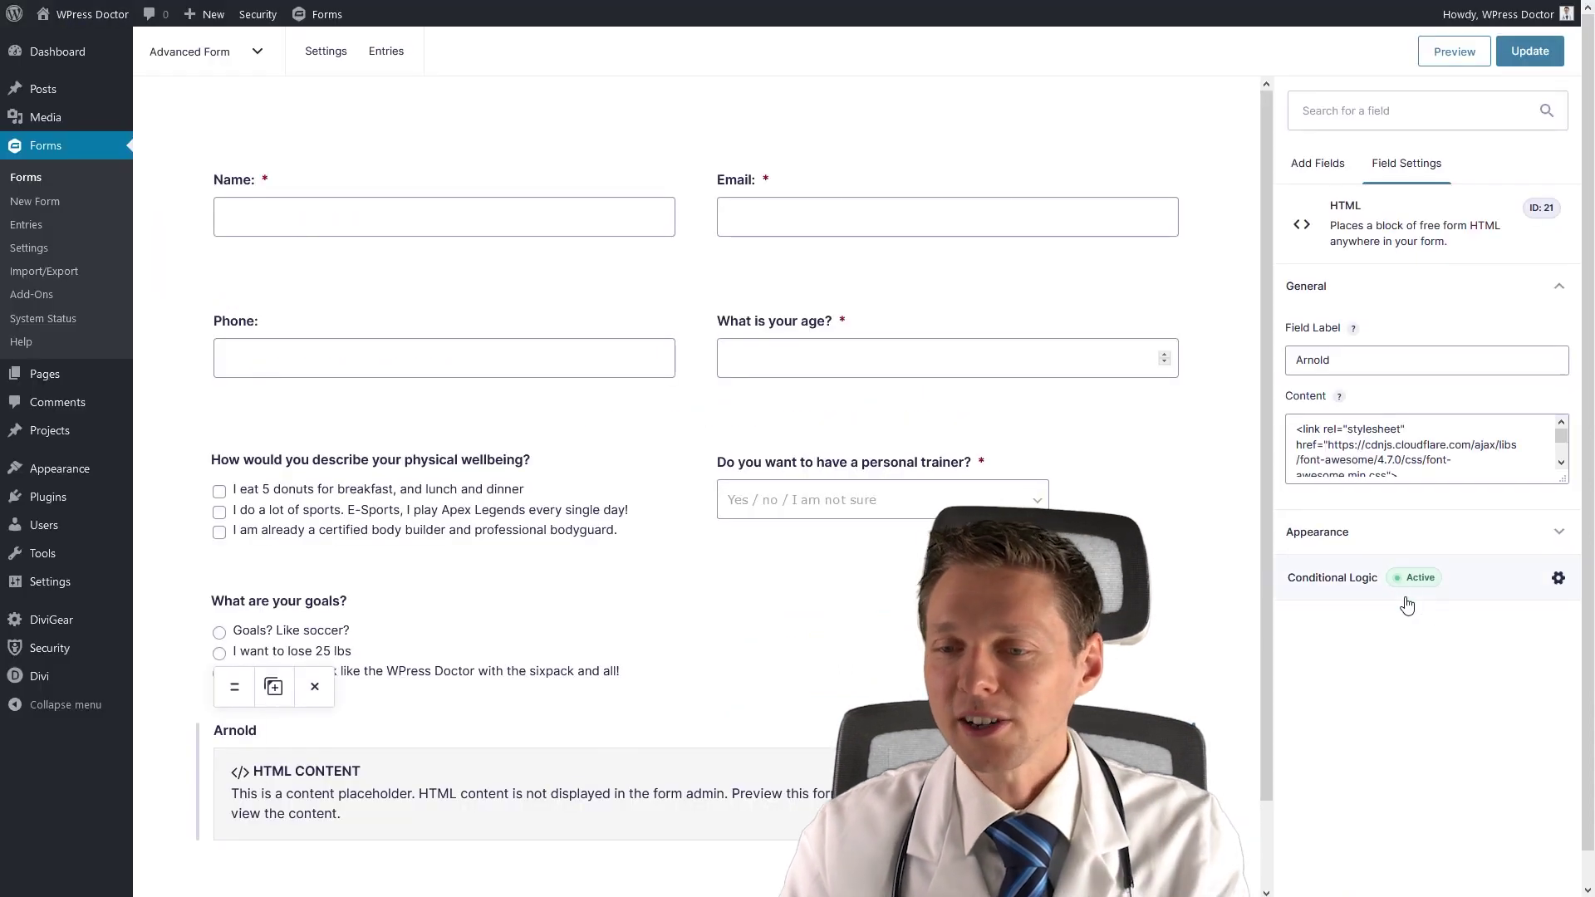
Add a second rule to Arnold's conditional logic requiring the trainer answer Yes, and save.
left_click(1404, 598)
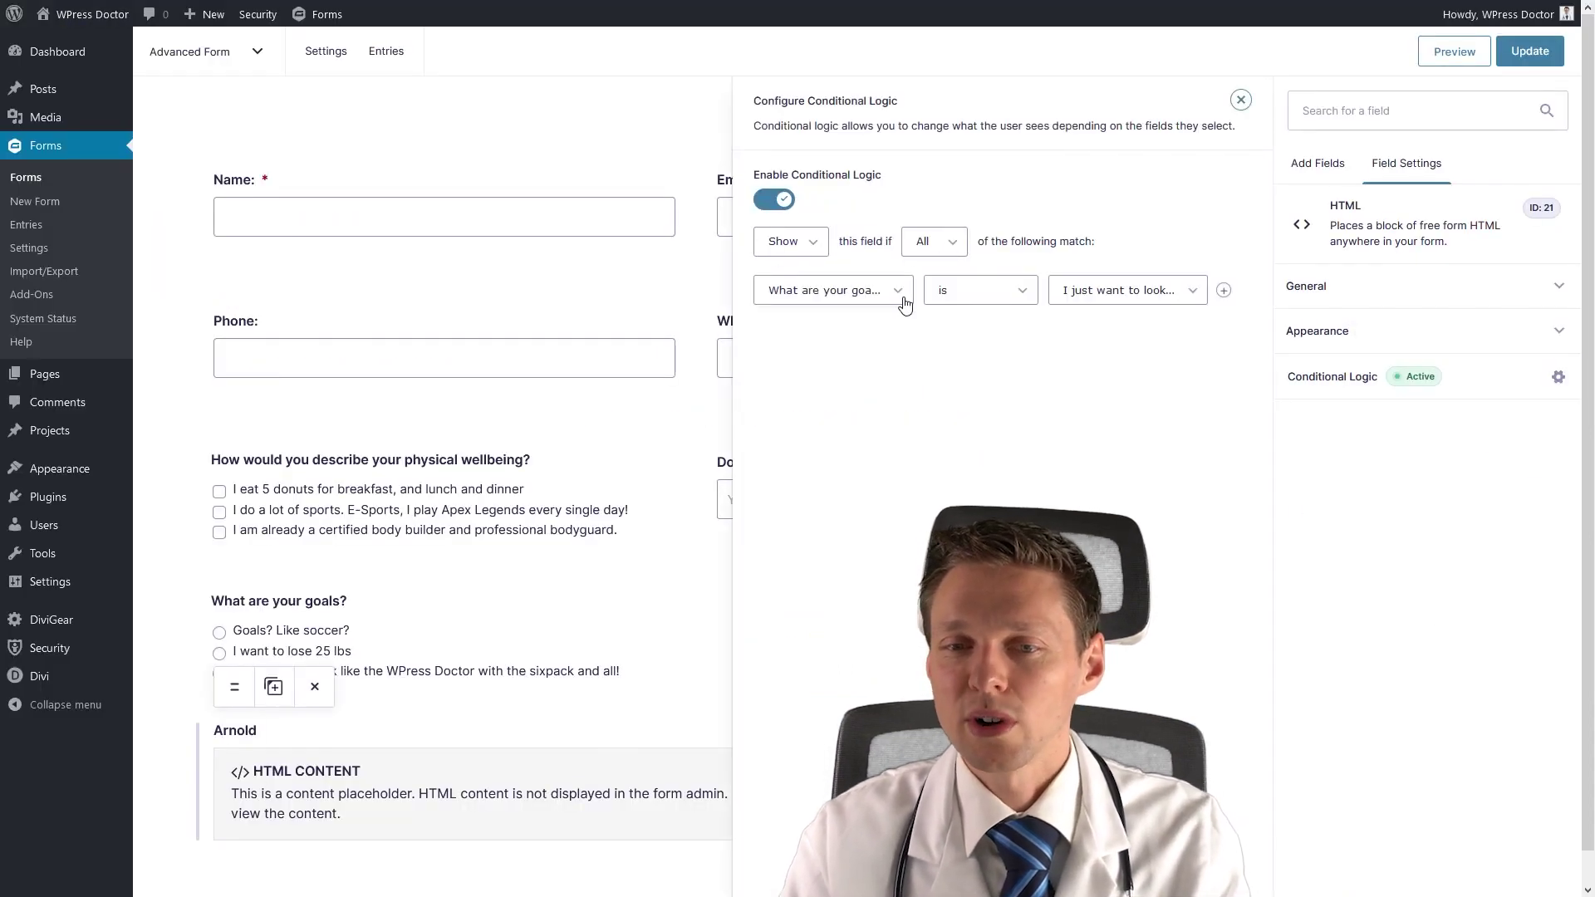
left_click(1224, 290)
left_click(1105, 296)
left_click(1107, 299)
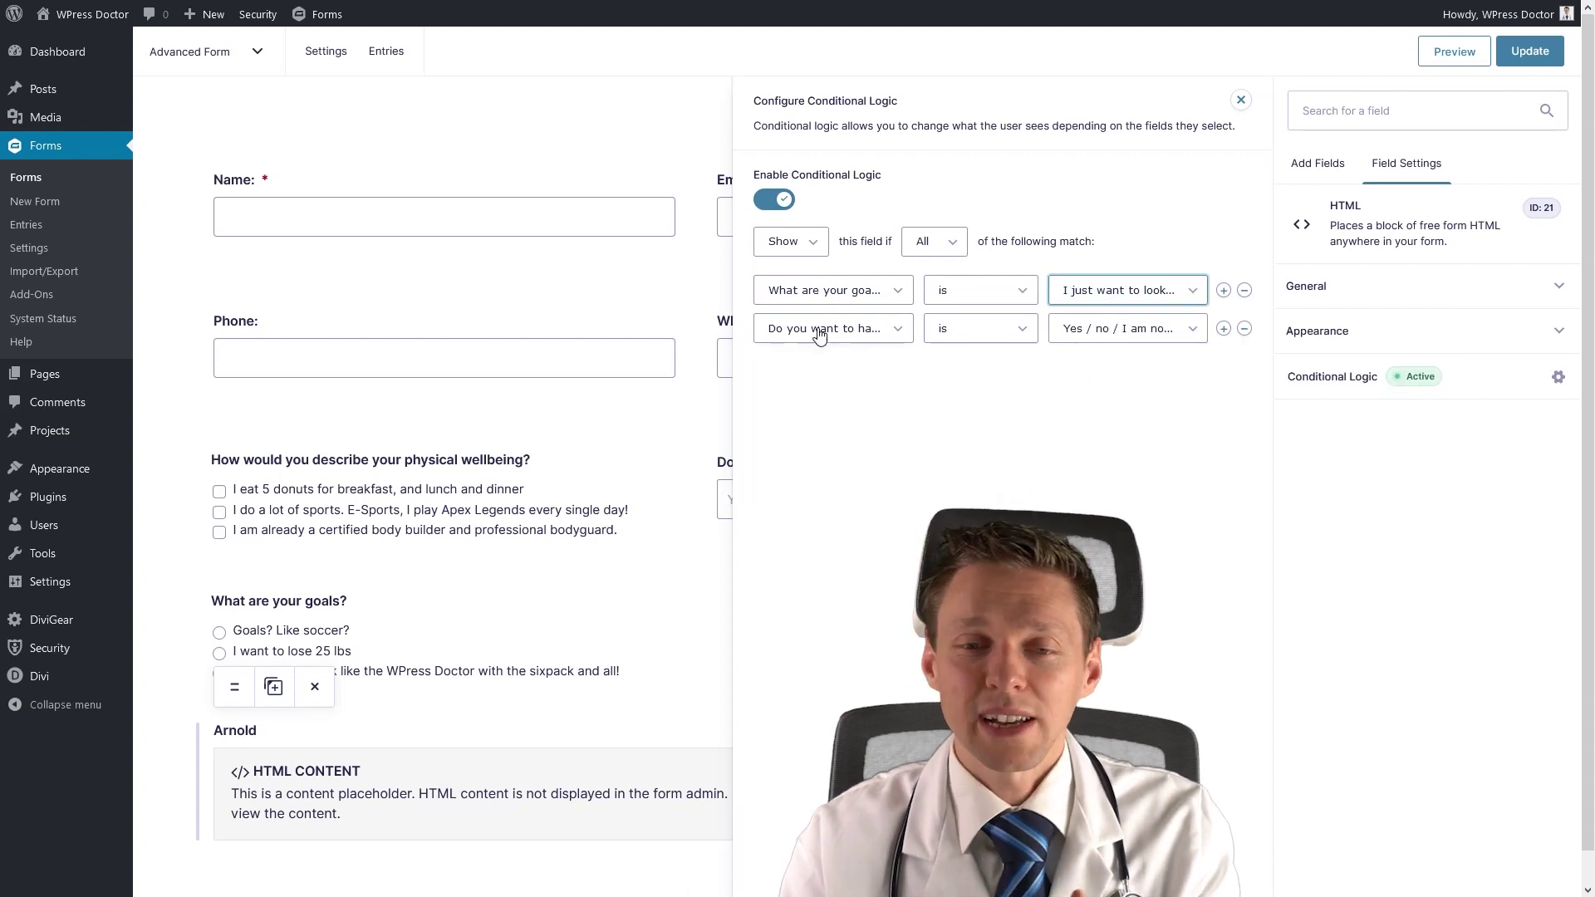
left_click(1117, 339)
left_click(1107, 375)
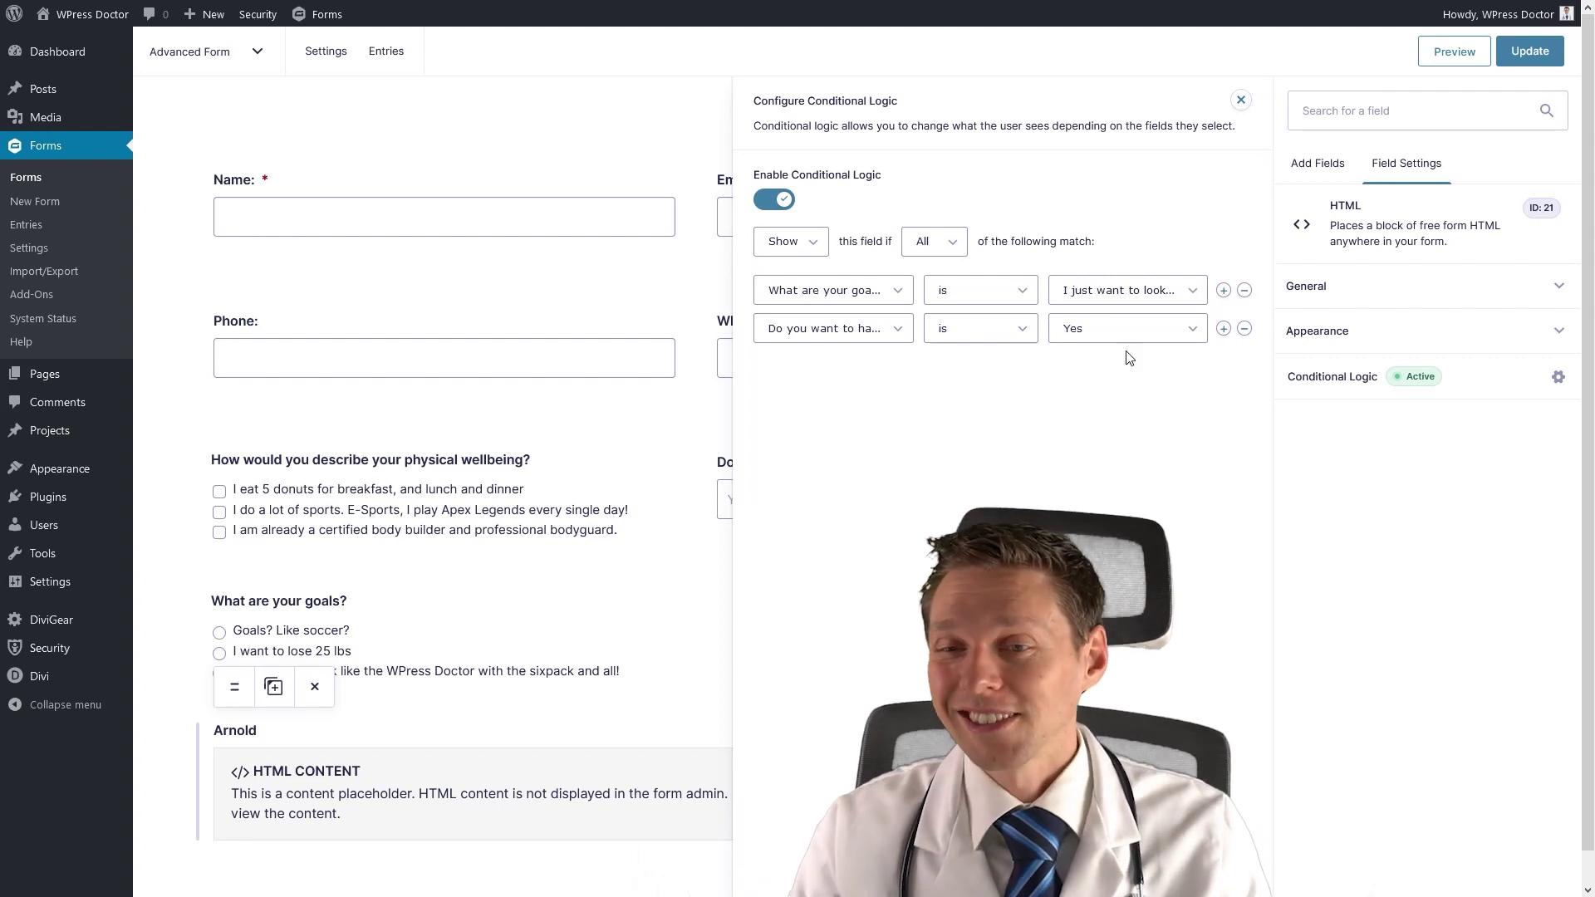
left_click(1519, 61)
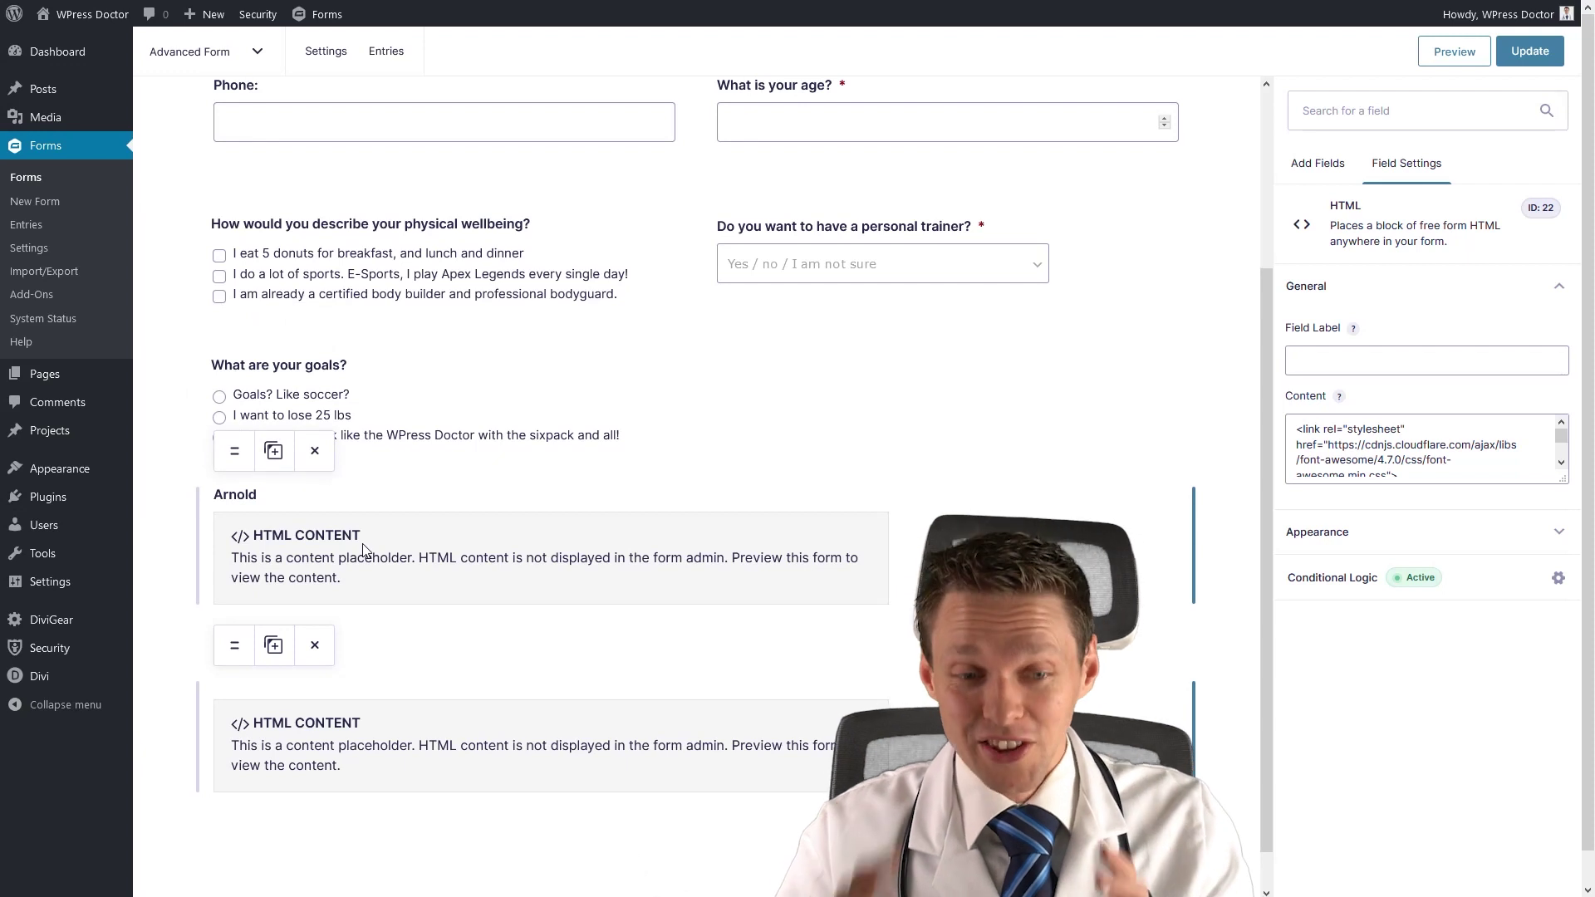
Label the second HTML block The Rock and paste the new trainer-card HTML as its content.
left_click(1328, 359)
type("The Rock")
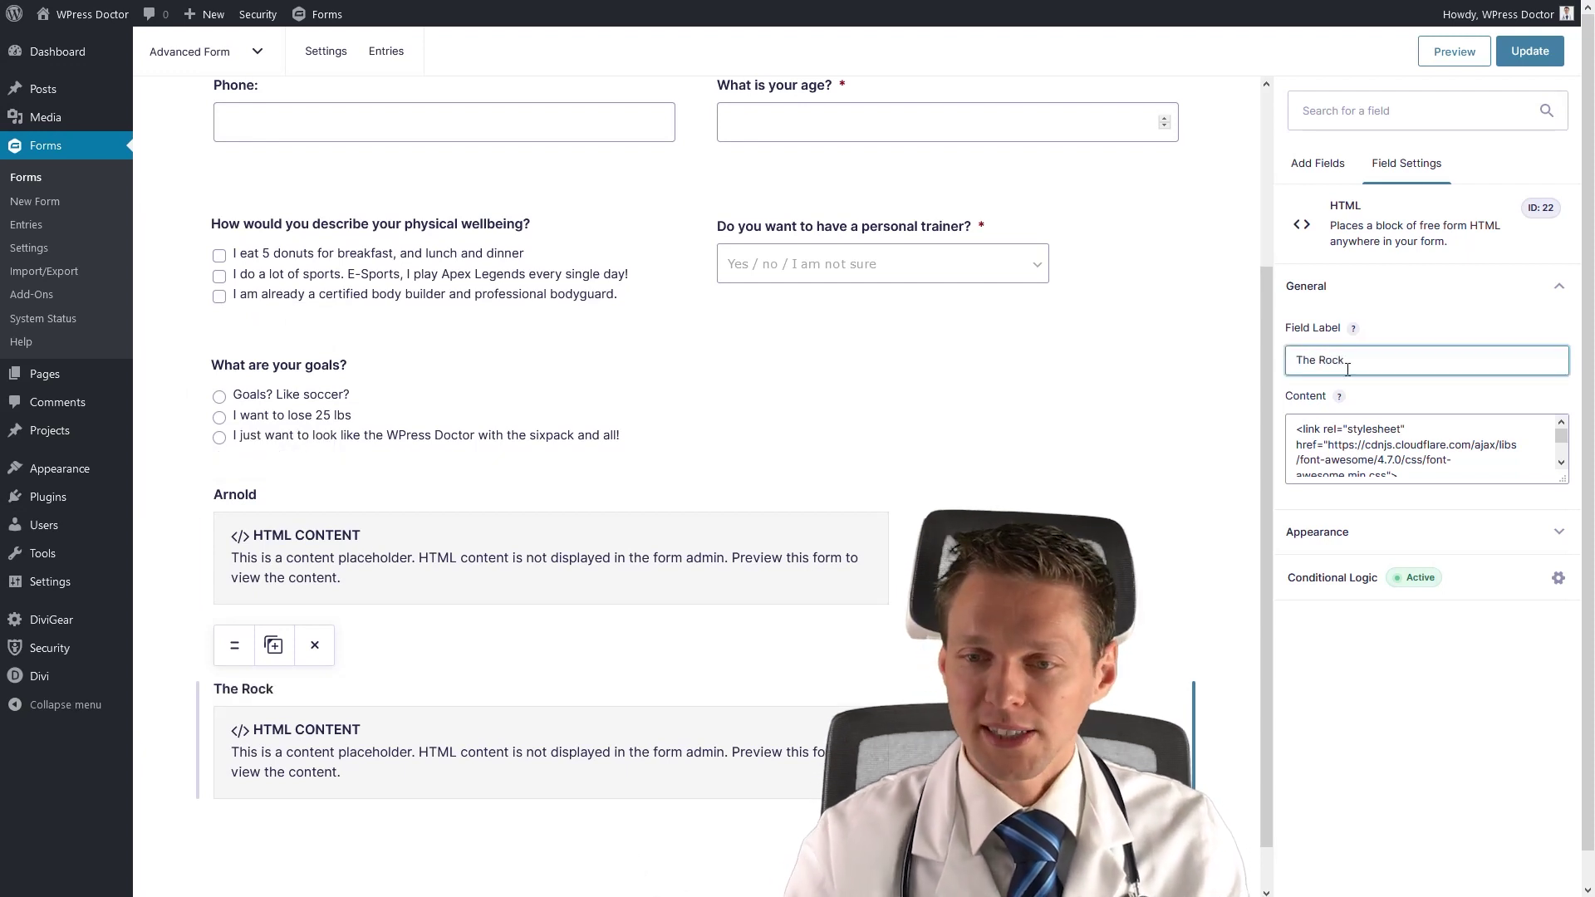
left_click(1400, 475)
key("ctrl+a")
key("ctrl+v")
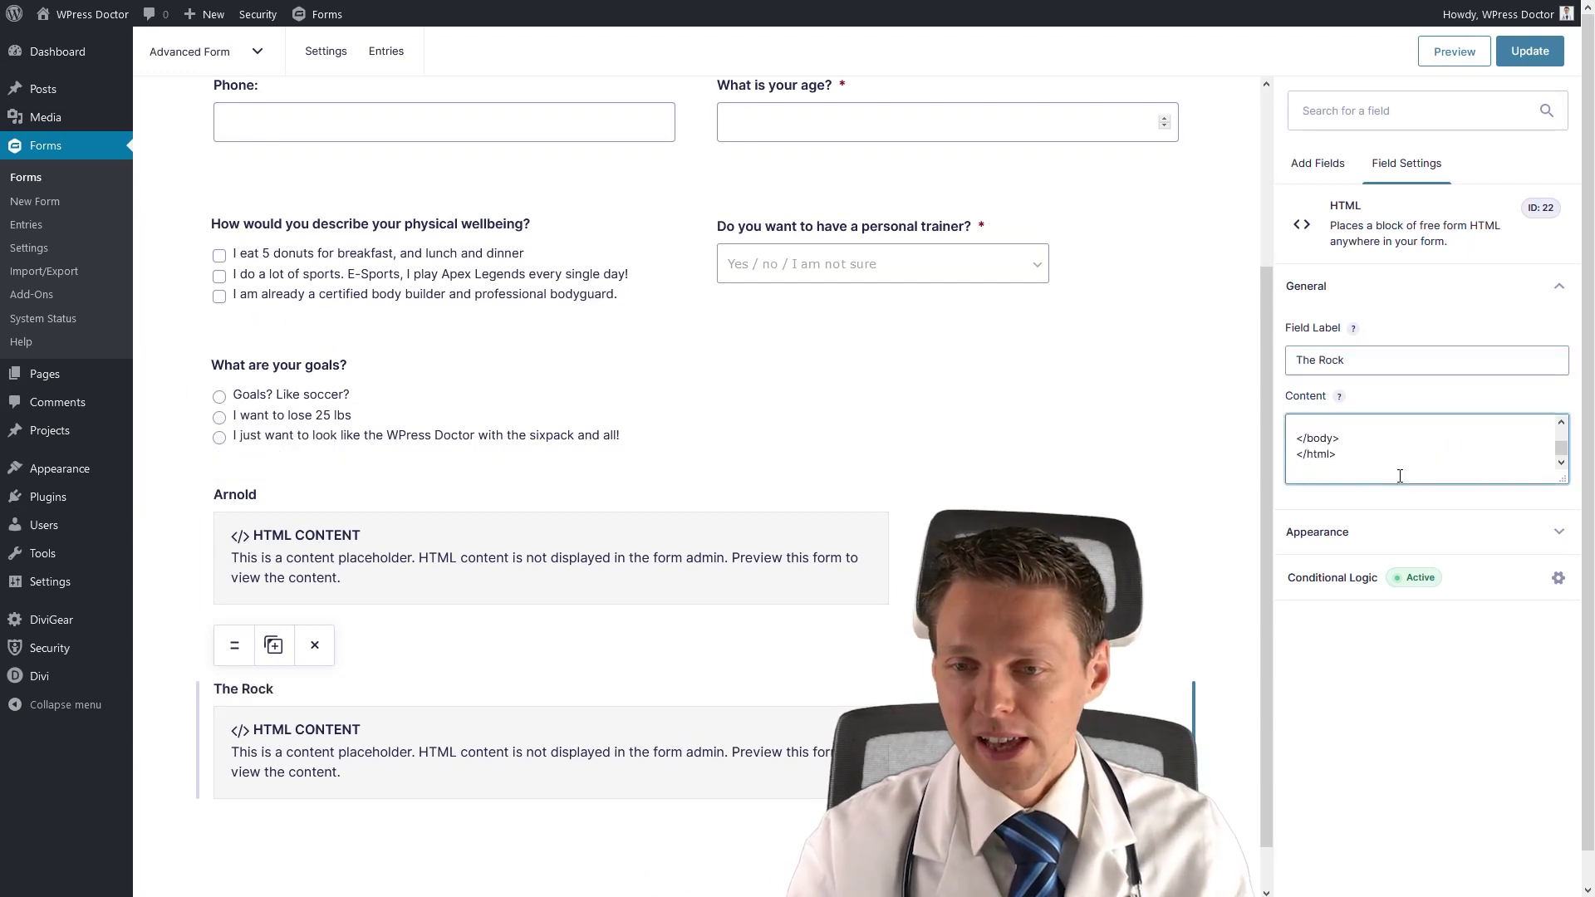
key("BackSpace")
left_click(1446, 678)
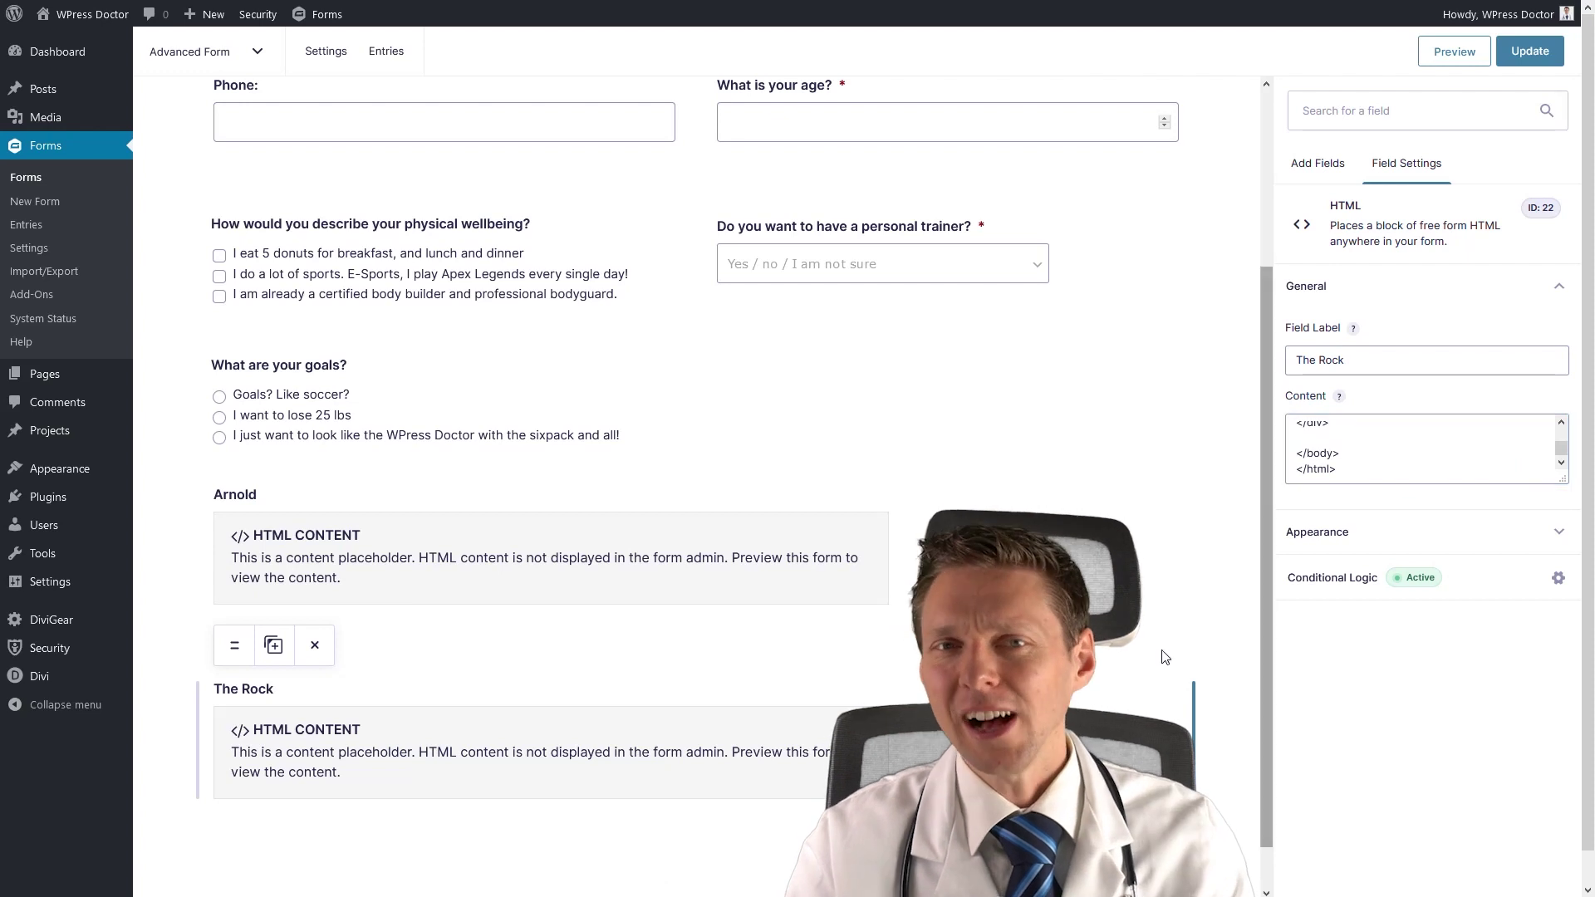
Set The Rock's conditions to trainer answer No and goal 'Goals? Like soccer?'.
left_click(1400, 586)
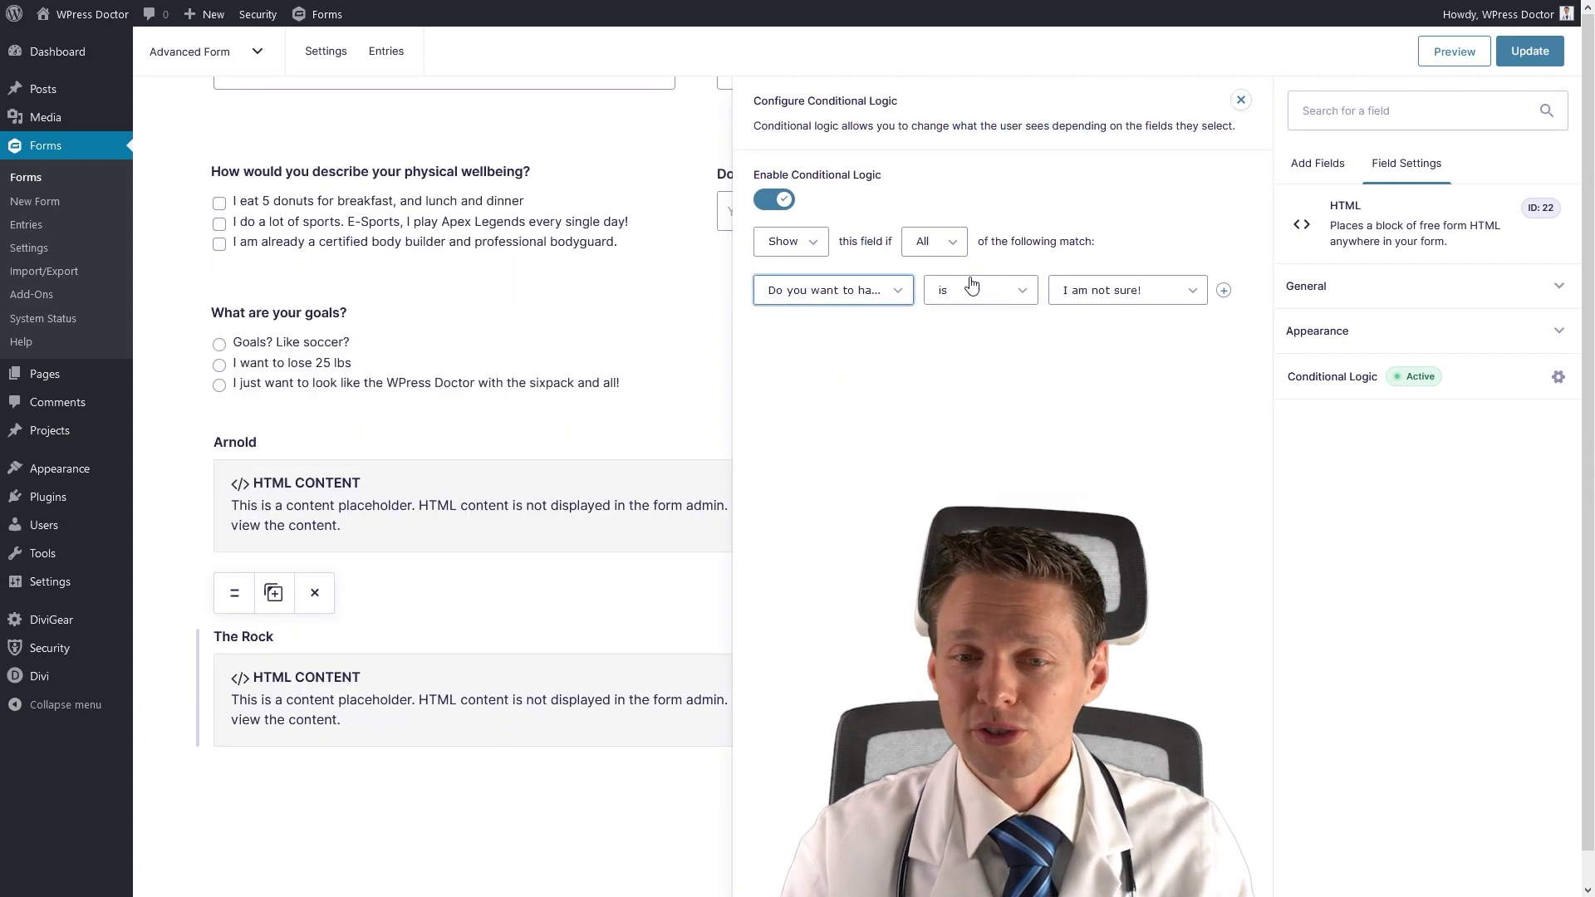
left_click(1114, 291)
left_click(1109, 359)
left_click(1224, 289)
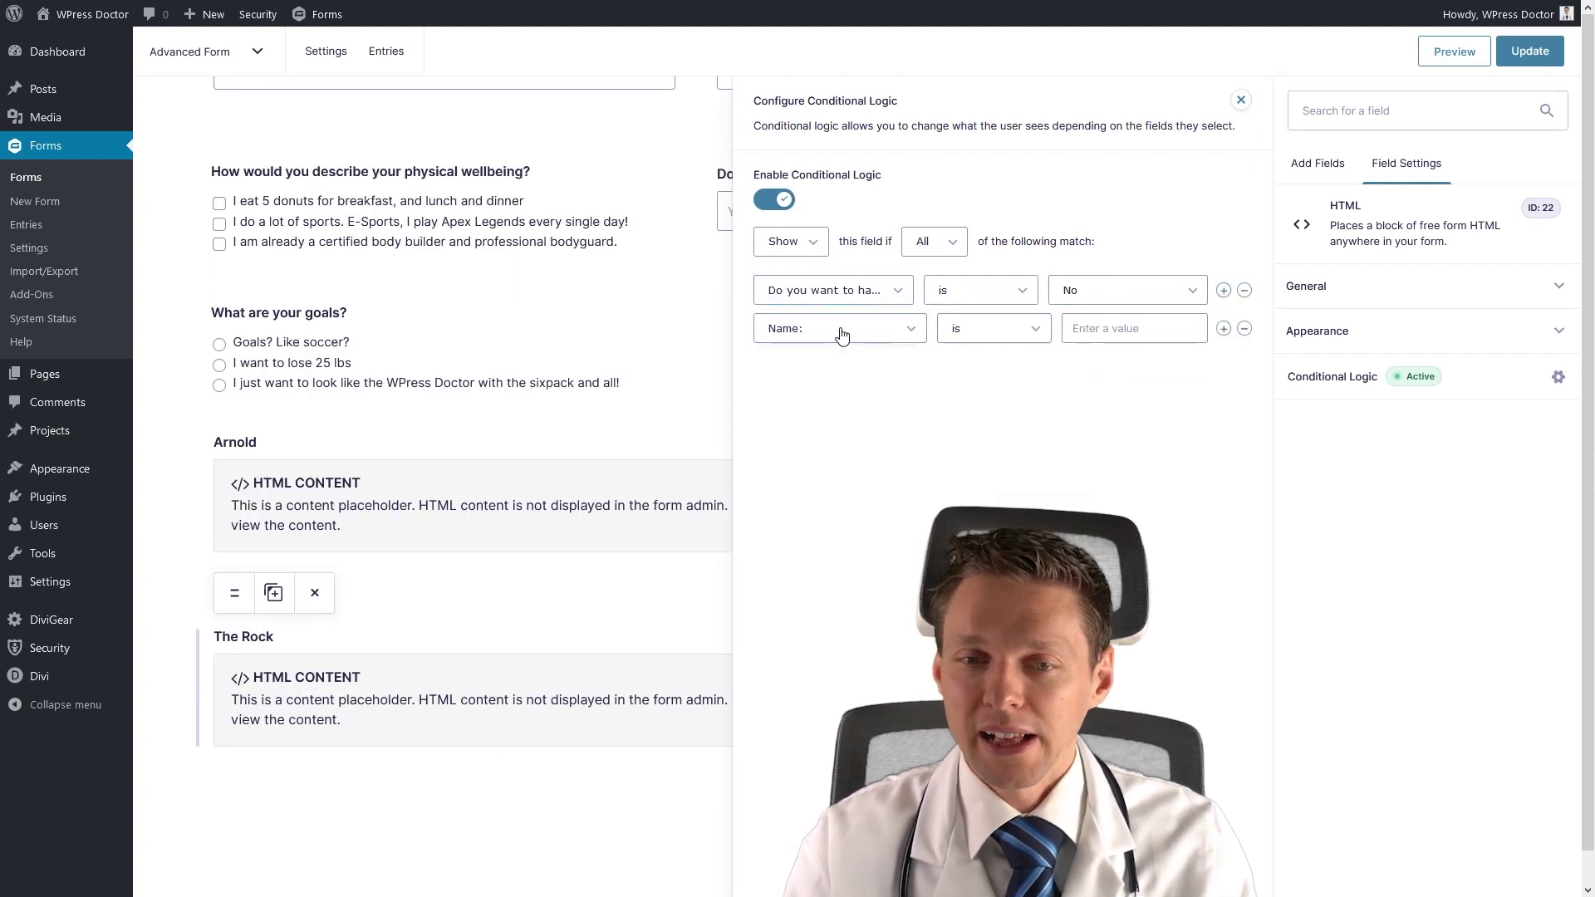
left_click(844, 329)
left_click(833, 478)
left_click(1112, 334)
left_click(1111, 377)
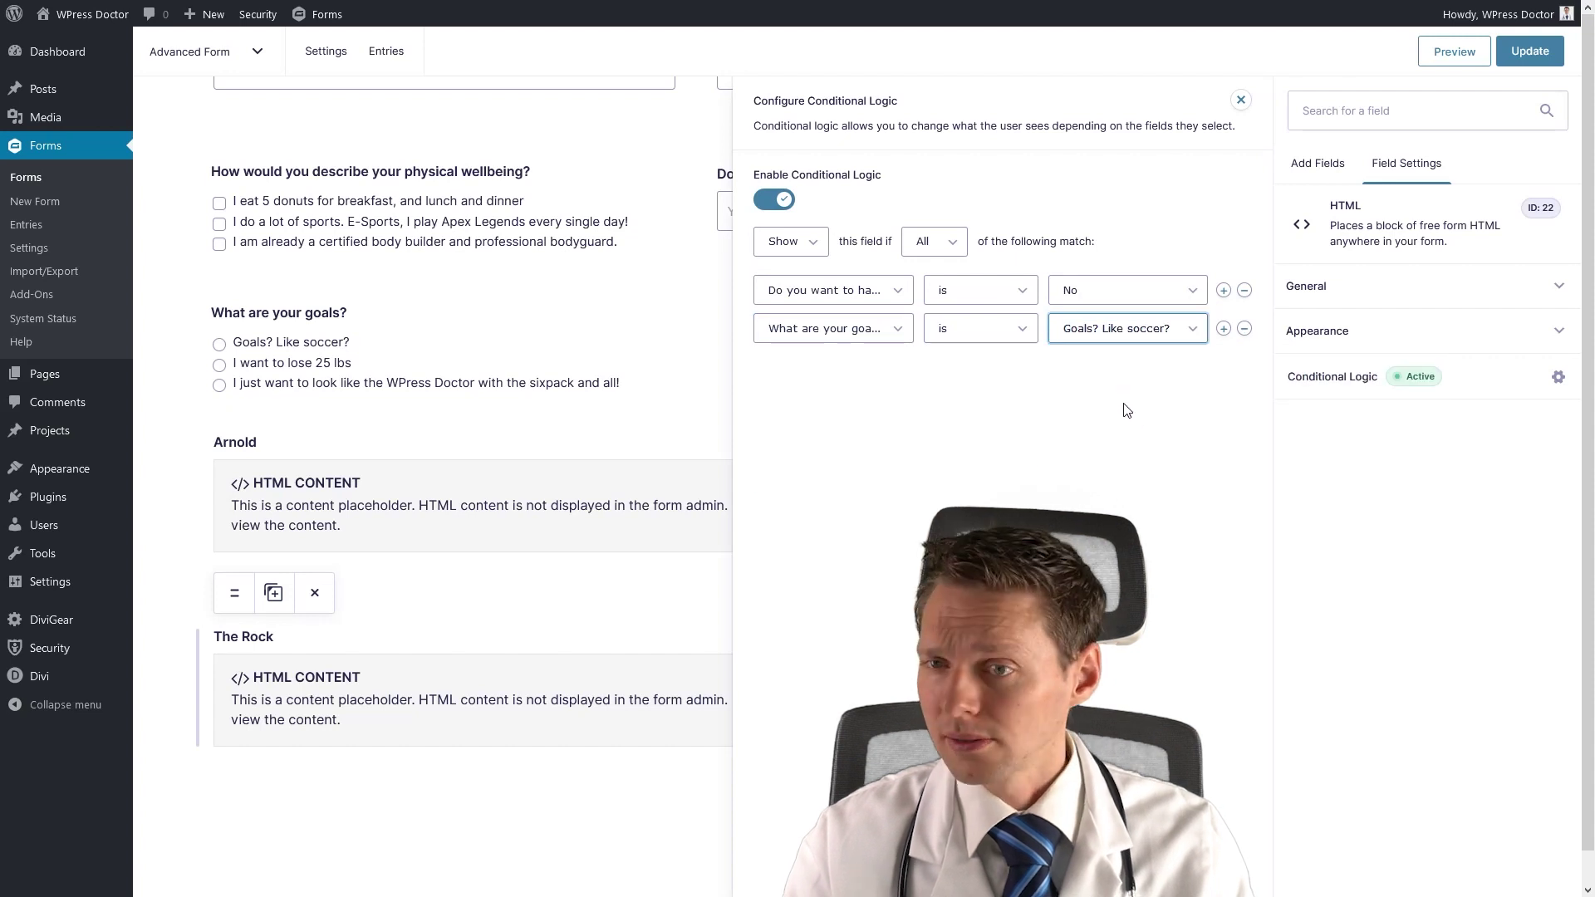
left_click(1520, 52)
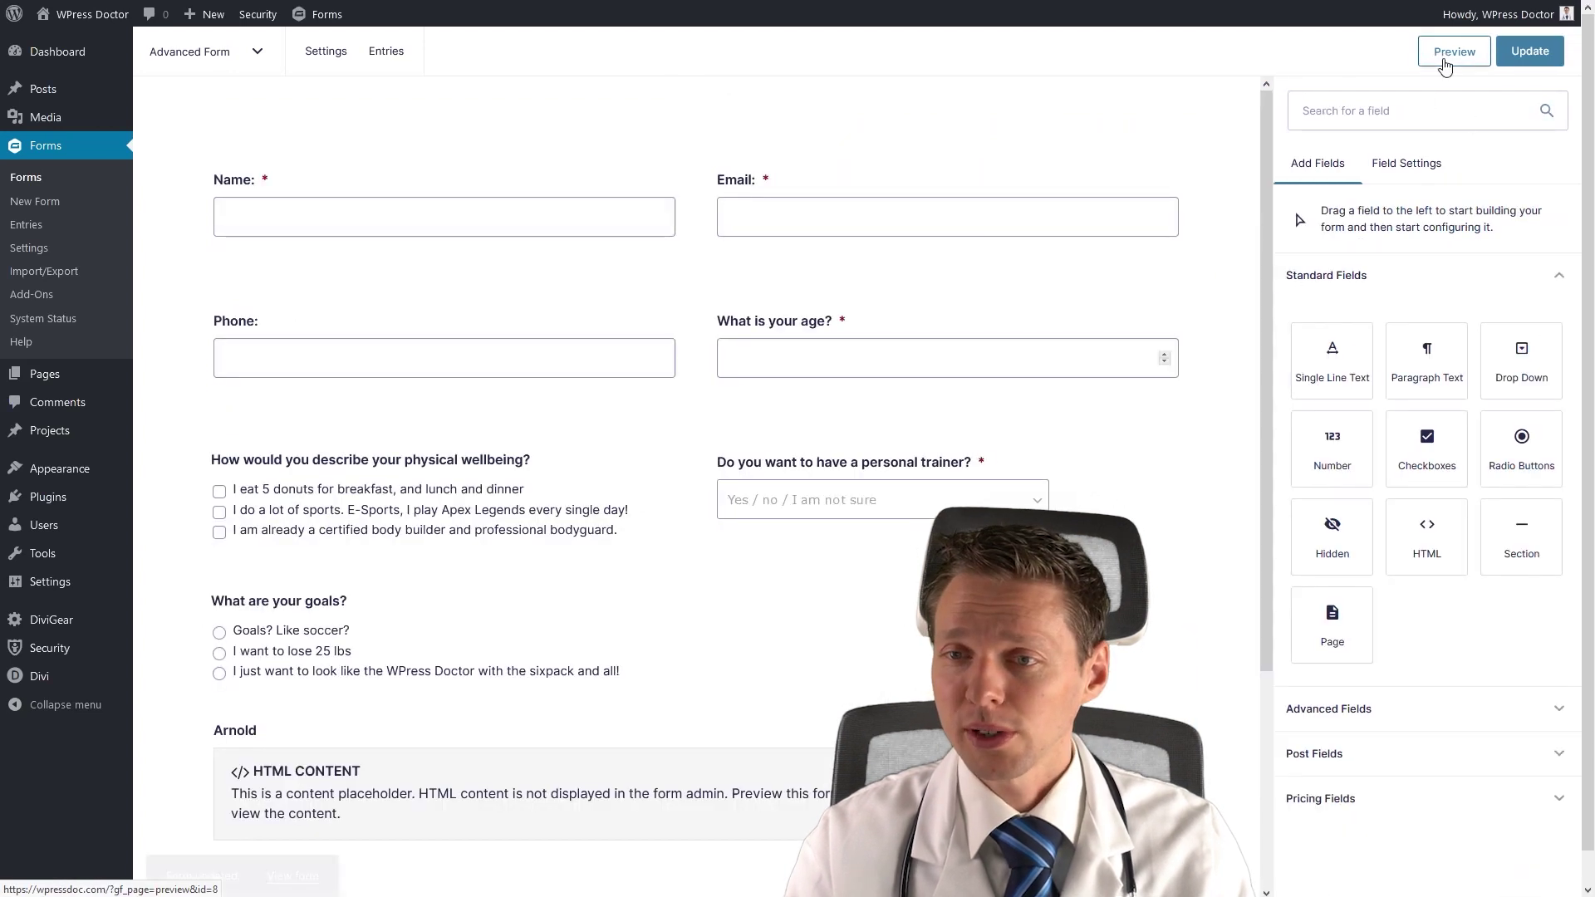
Preview the form, entering age 19 and ticking three wellbeing options.
left_click(1462, 53)
left_click(961, 336)
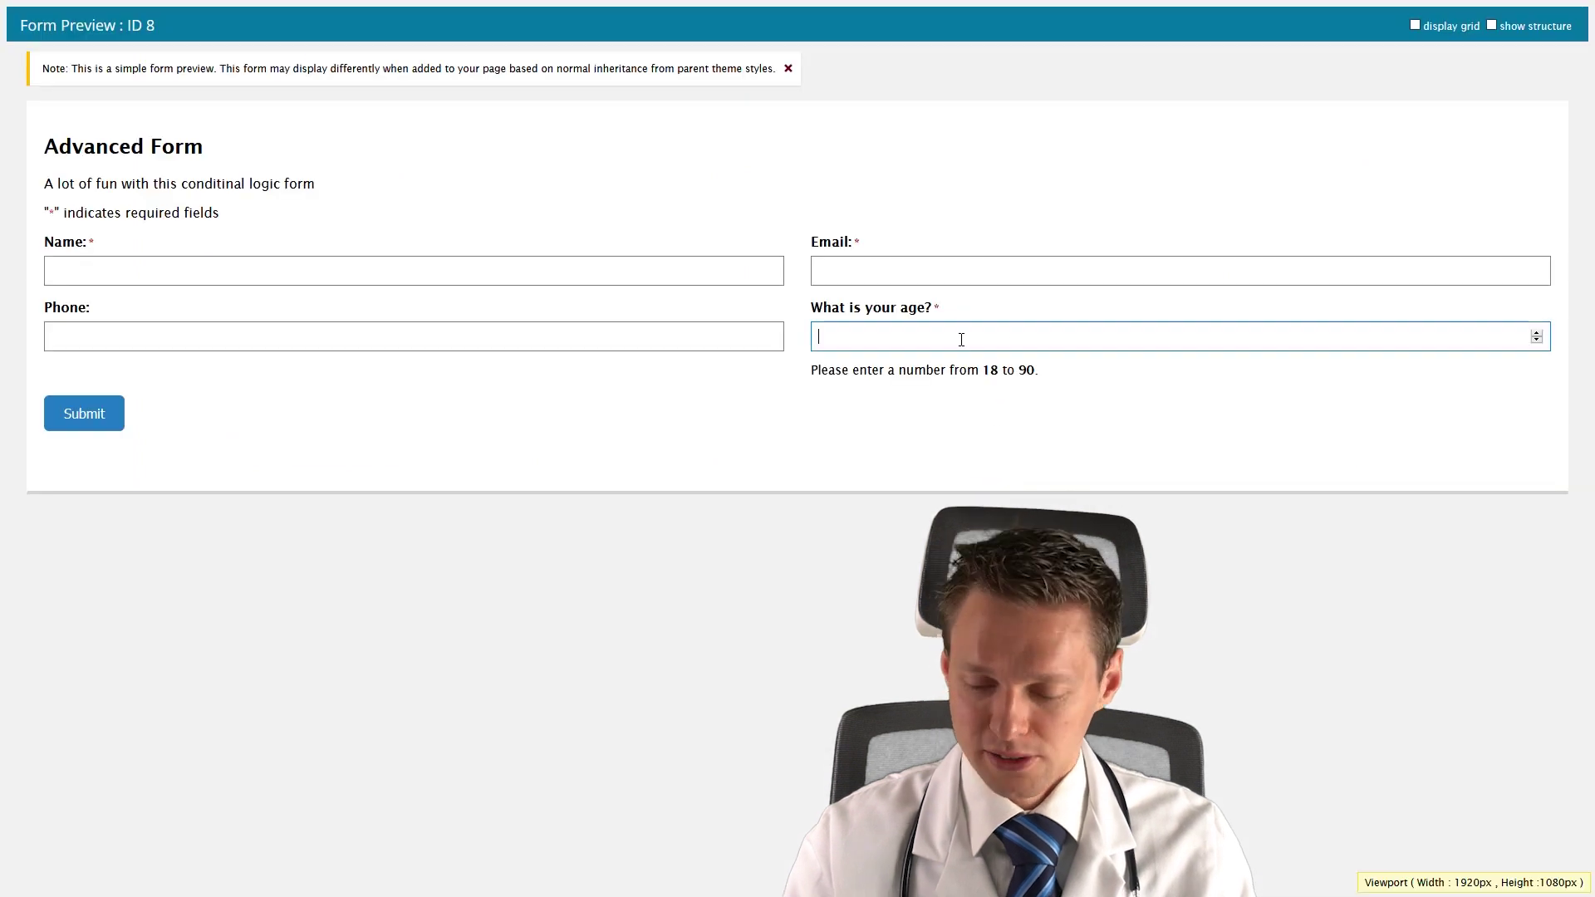
type("19")
left_click_drag(374, 413, 206, 434)
left_click(204, 428)
left_click(203, 439)
left_click(205, 454)
With trainer No, confirm the soccer goal shows The Rock's card and the sixpack goal hides it.
left_click(873, 428)
left_click(873, 476)
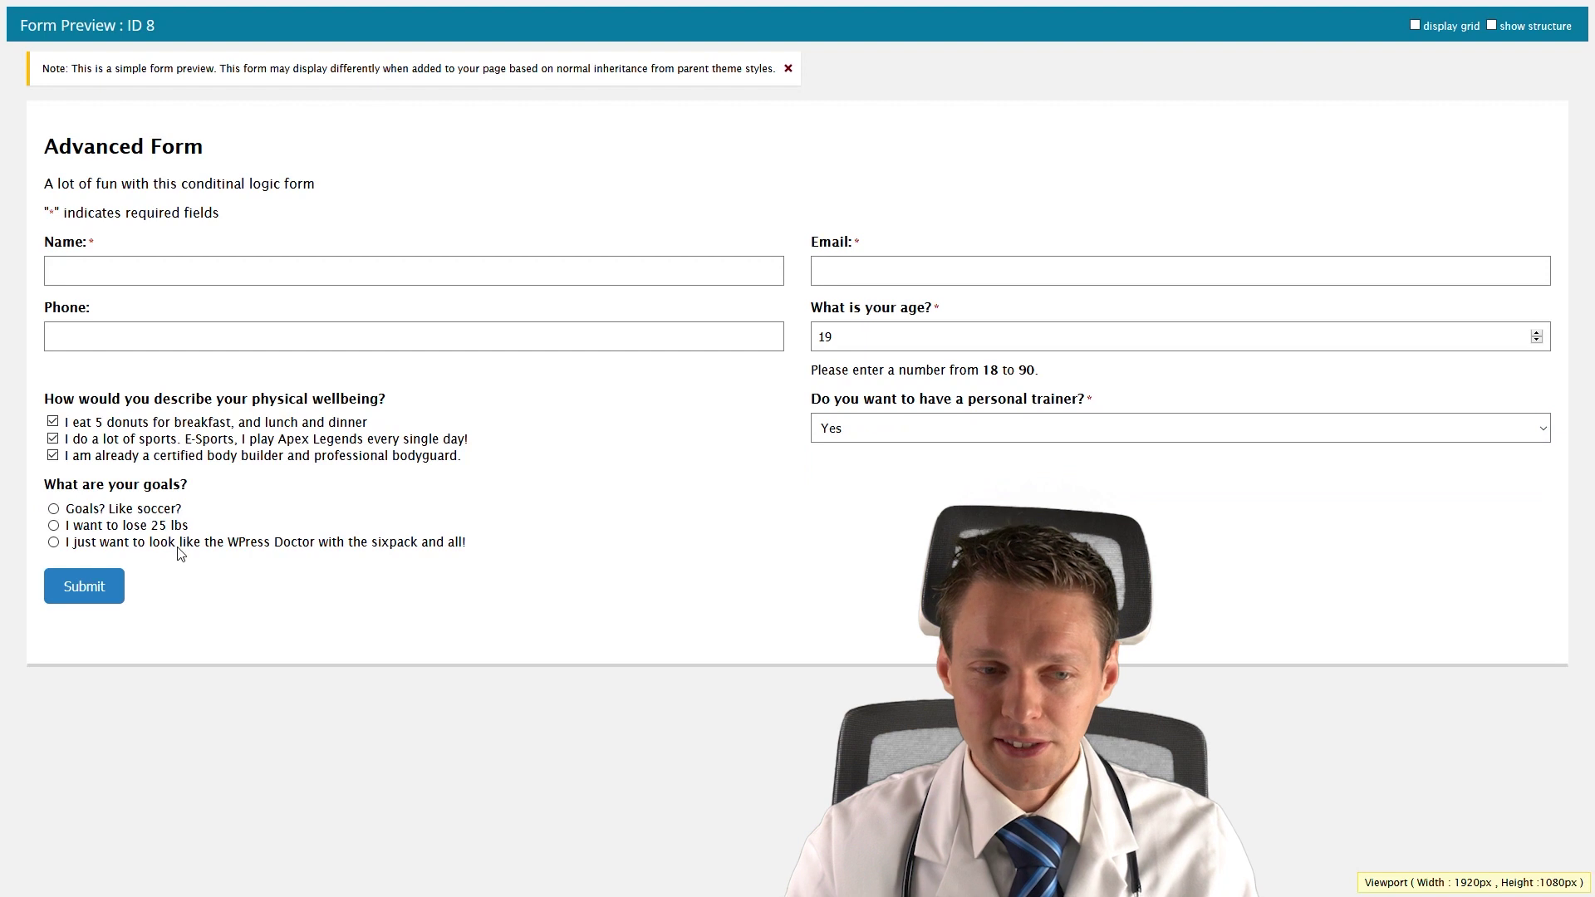
left_click(942, 427)
left_click(855, 496)
left_click(55, 508)
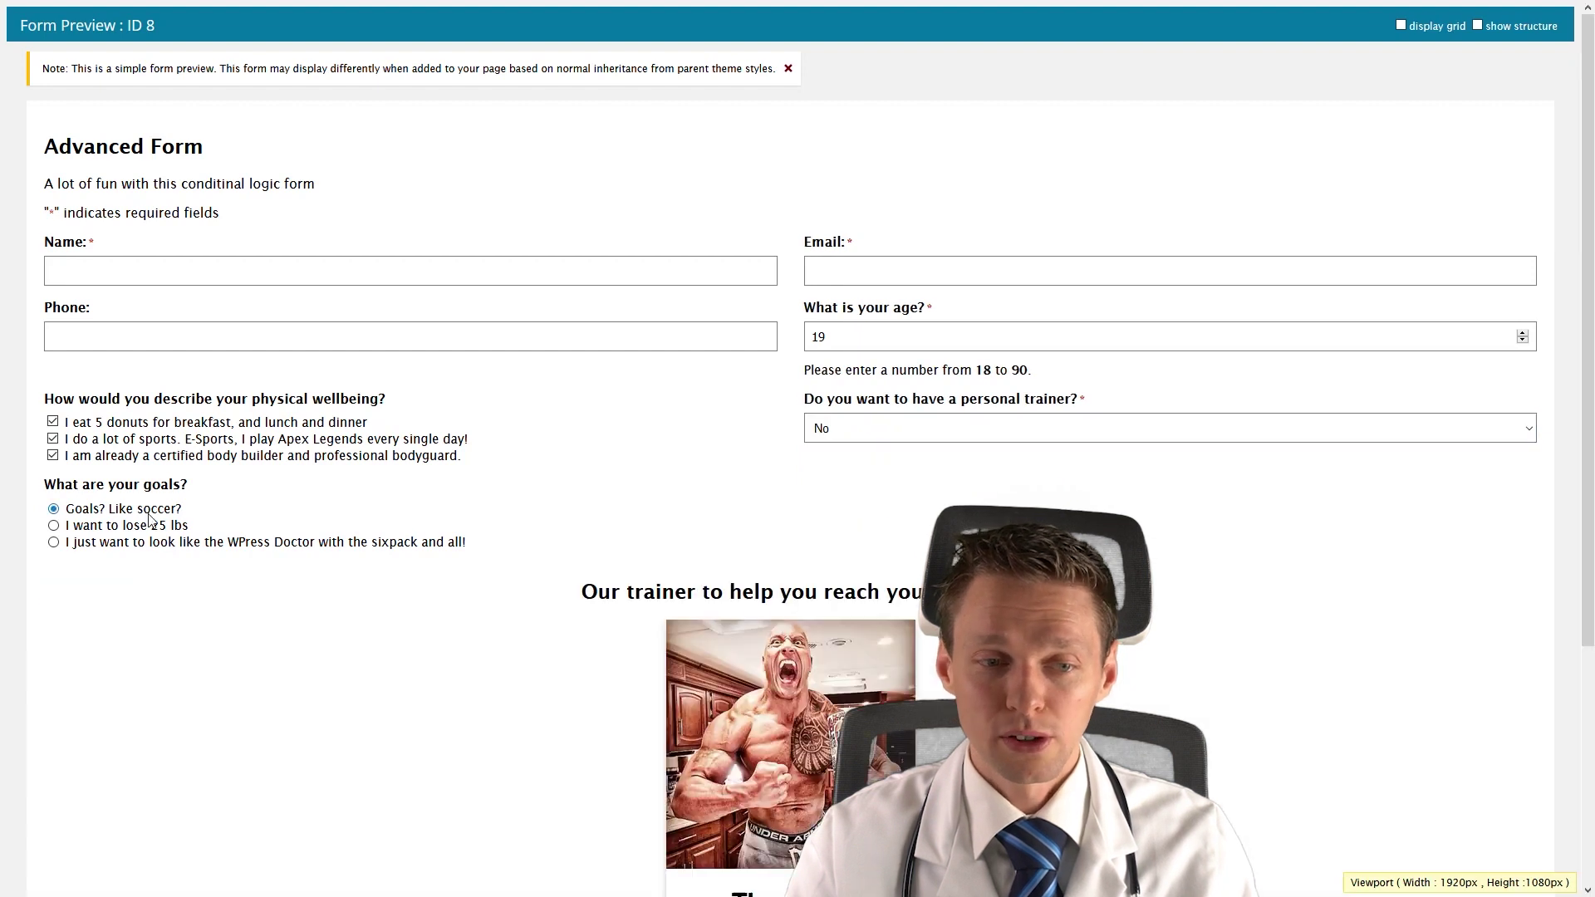
scroll(385, 580, "down", 4)
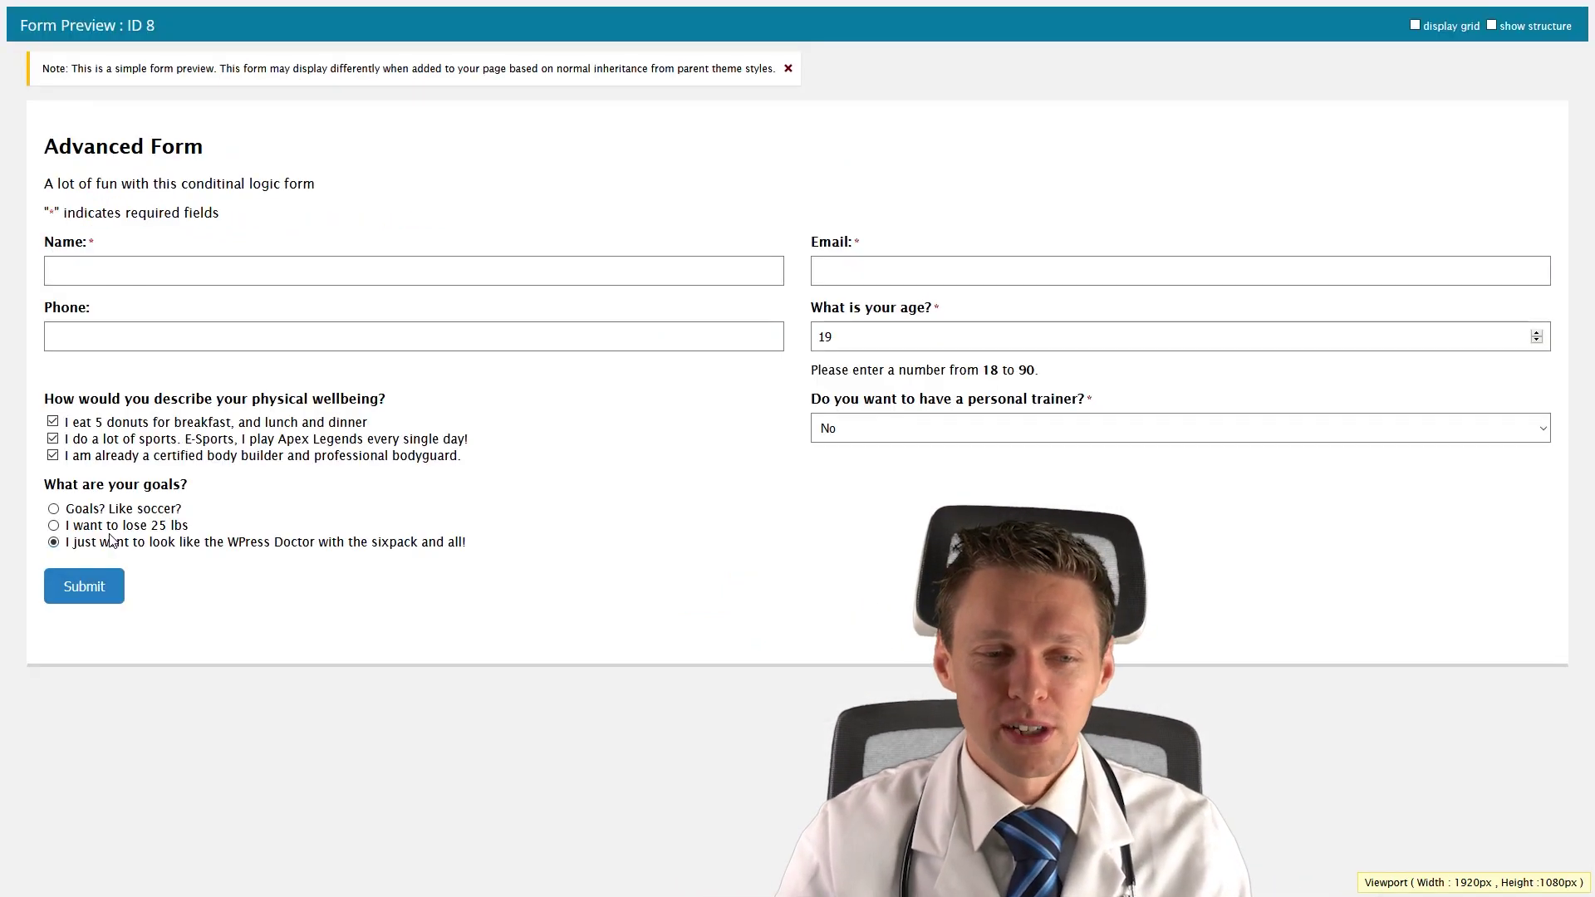
left_click(101, 510)
left_click(101, 545)
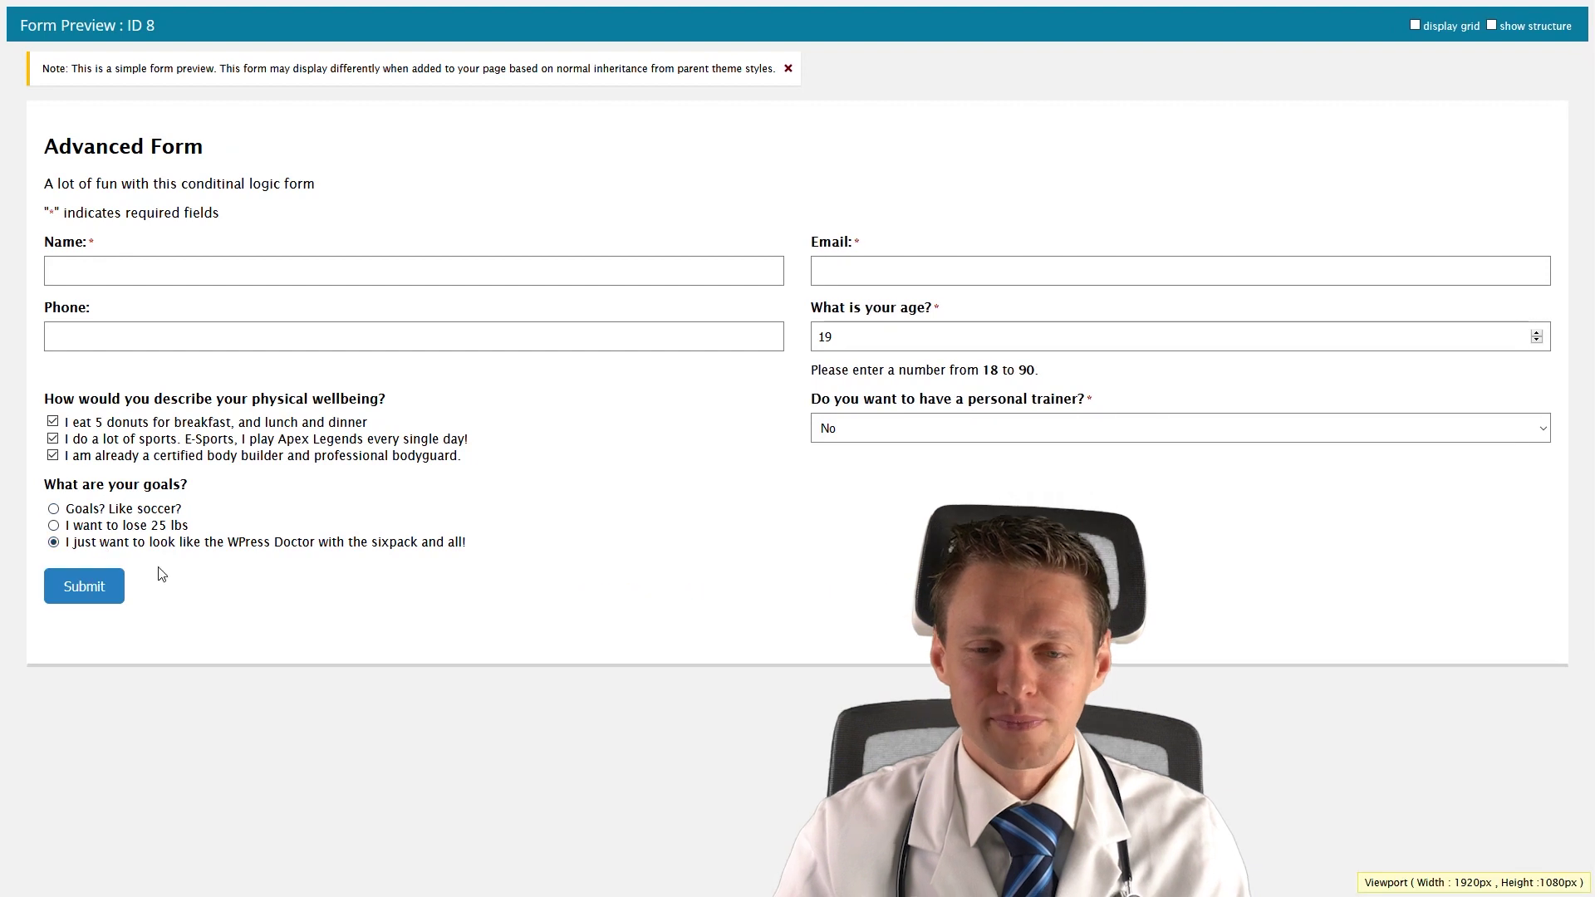
mouse_move(515, 2)
left_click(151, 14)
scroll(549, 498, "down", 3)
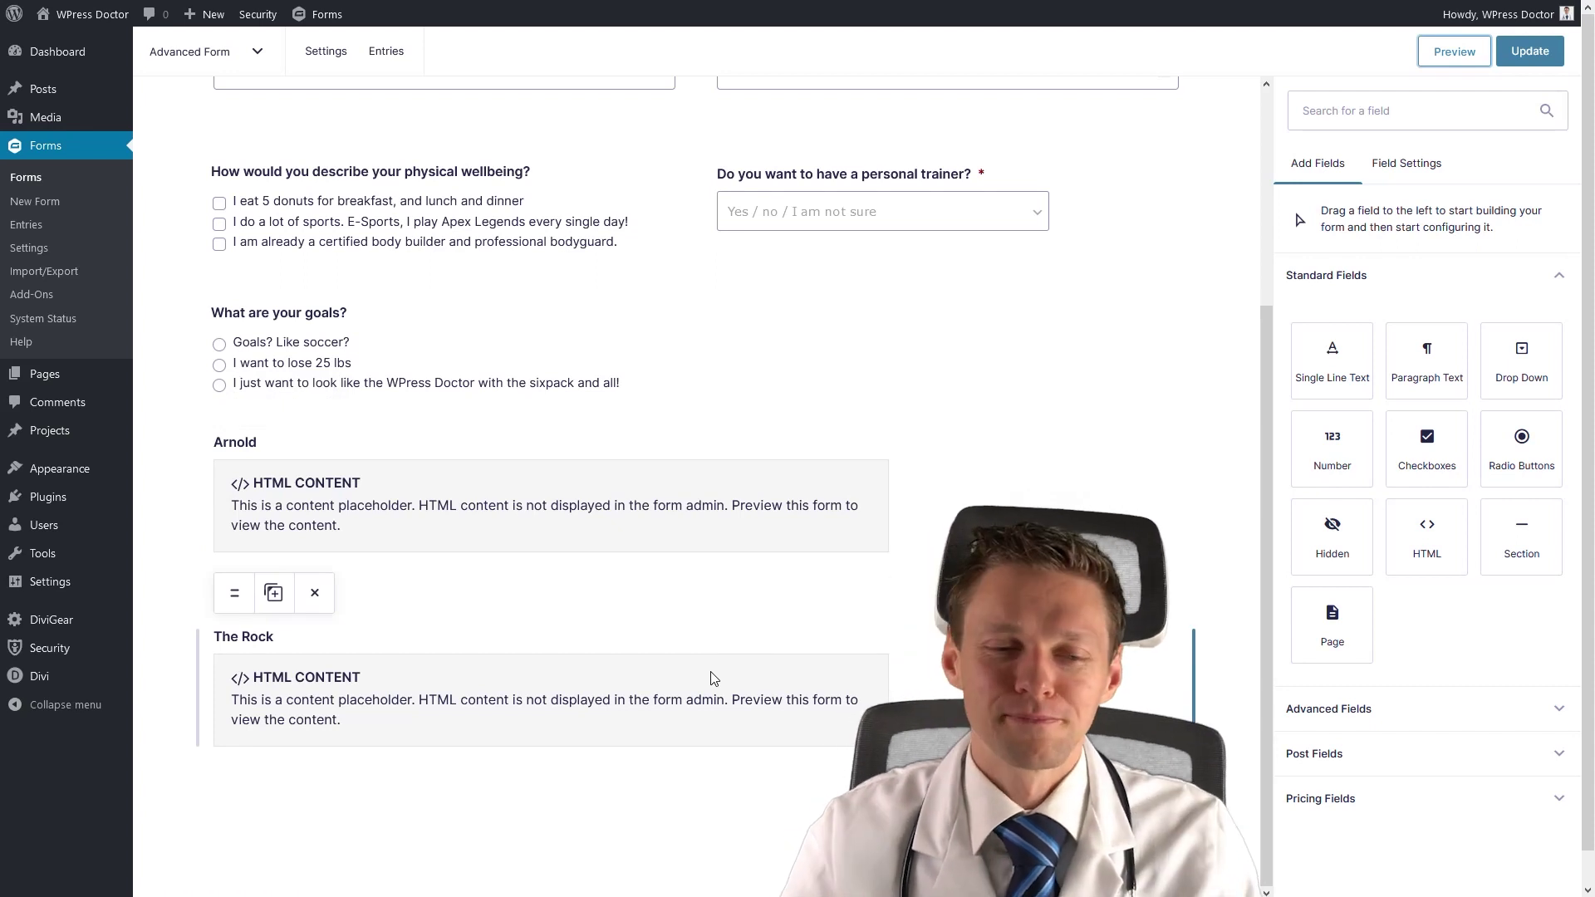
Duplicate The Rock HTML block and relabel the copy 'You need workout'.
left_click(275, 598)
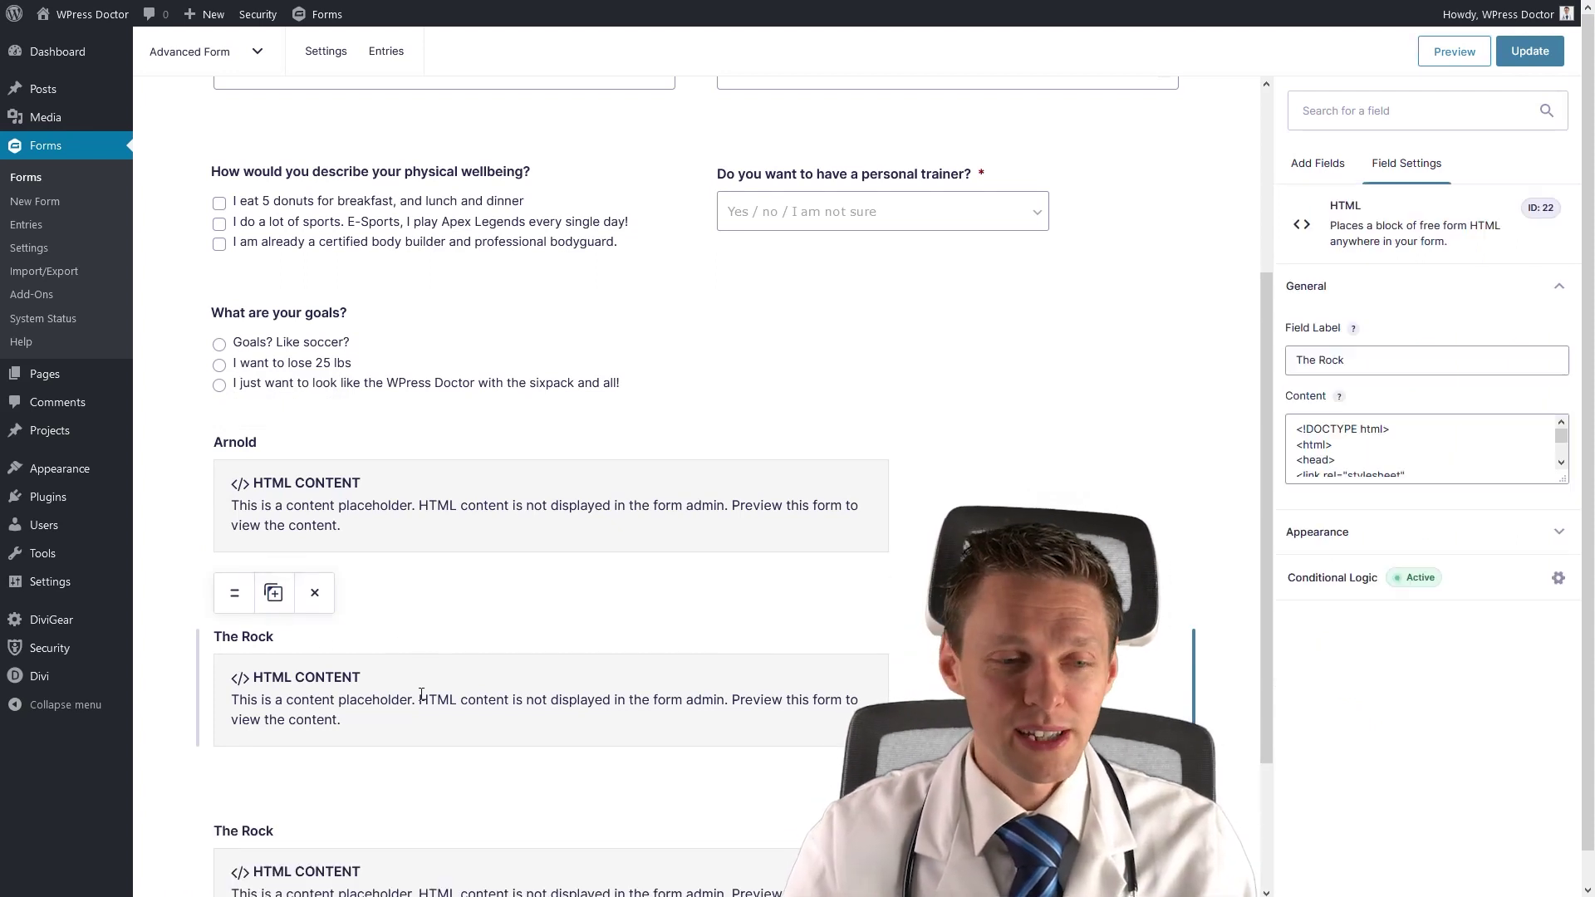
scroll(430, 727, "down", 3)
left_click(352, 729)
mouse_move(604, 2)
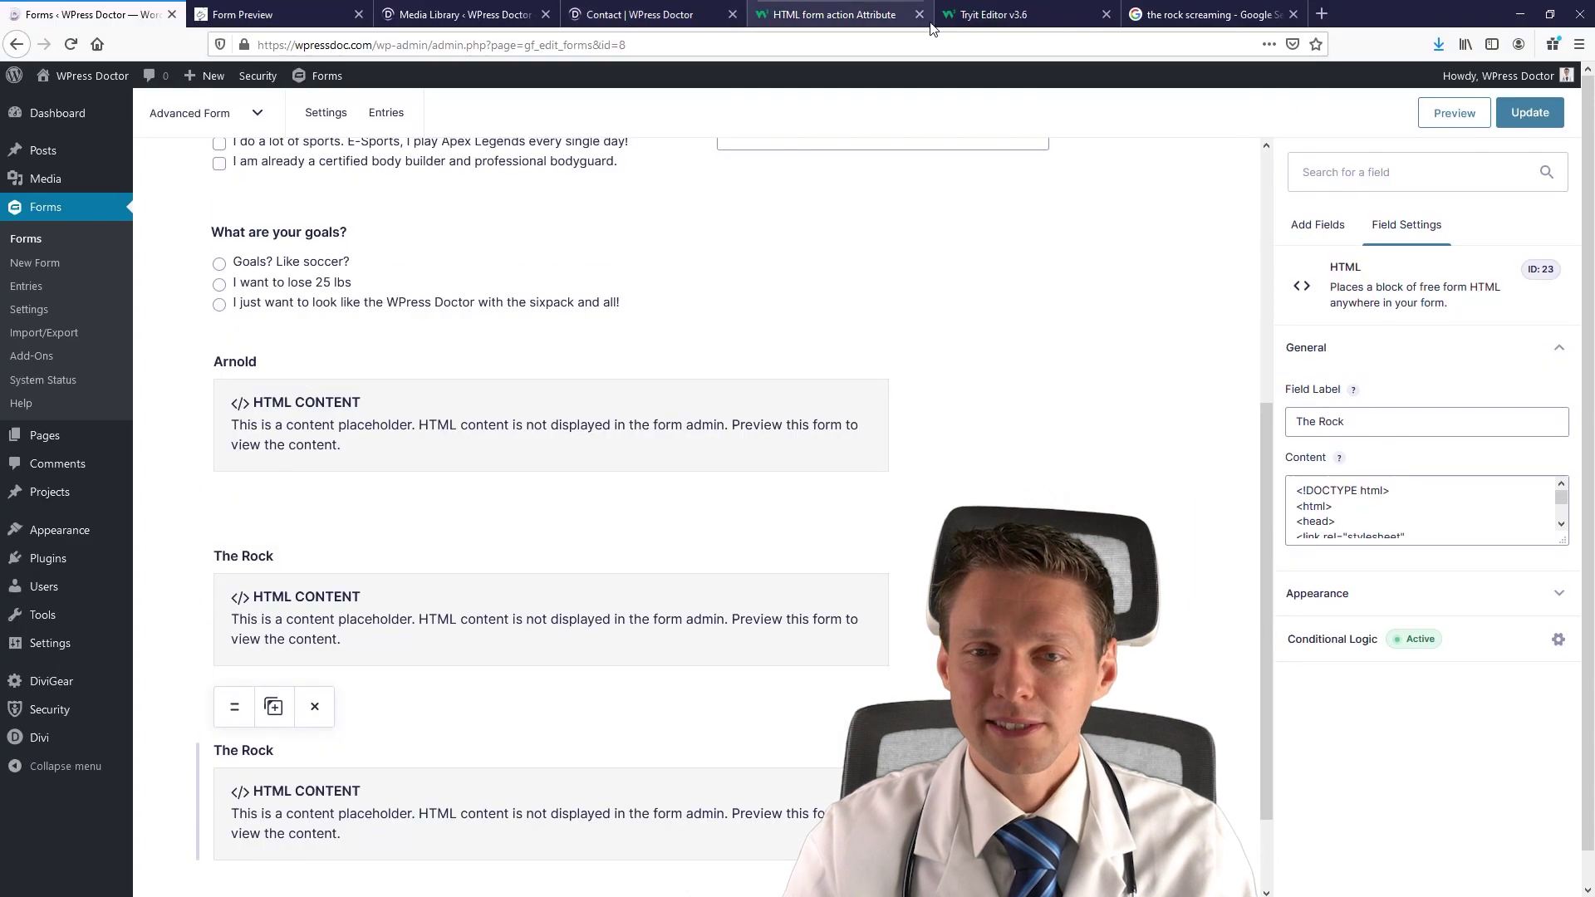
triple_click(1365, 372)
type("You need workout")
Change the copy's trainer condition to I am not sure!, save the form and preview it.
left_click(1346, 577)
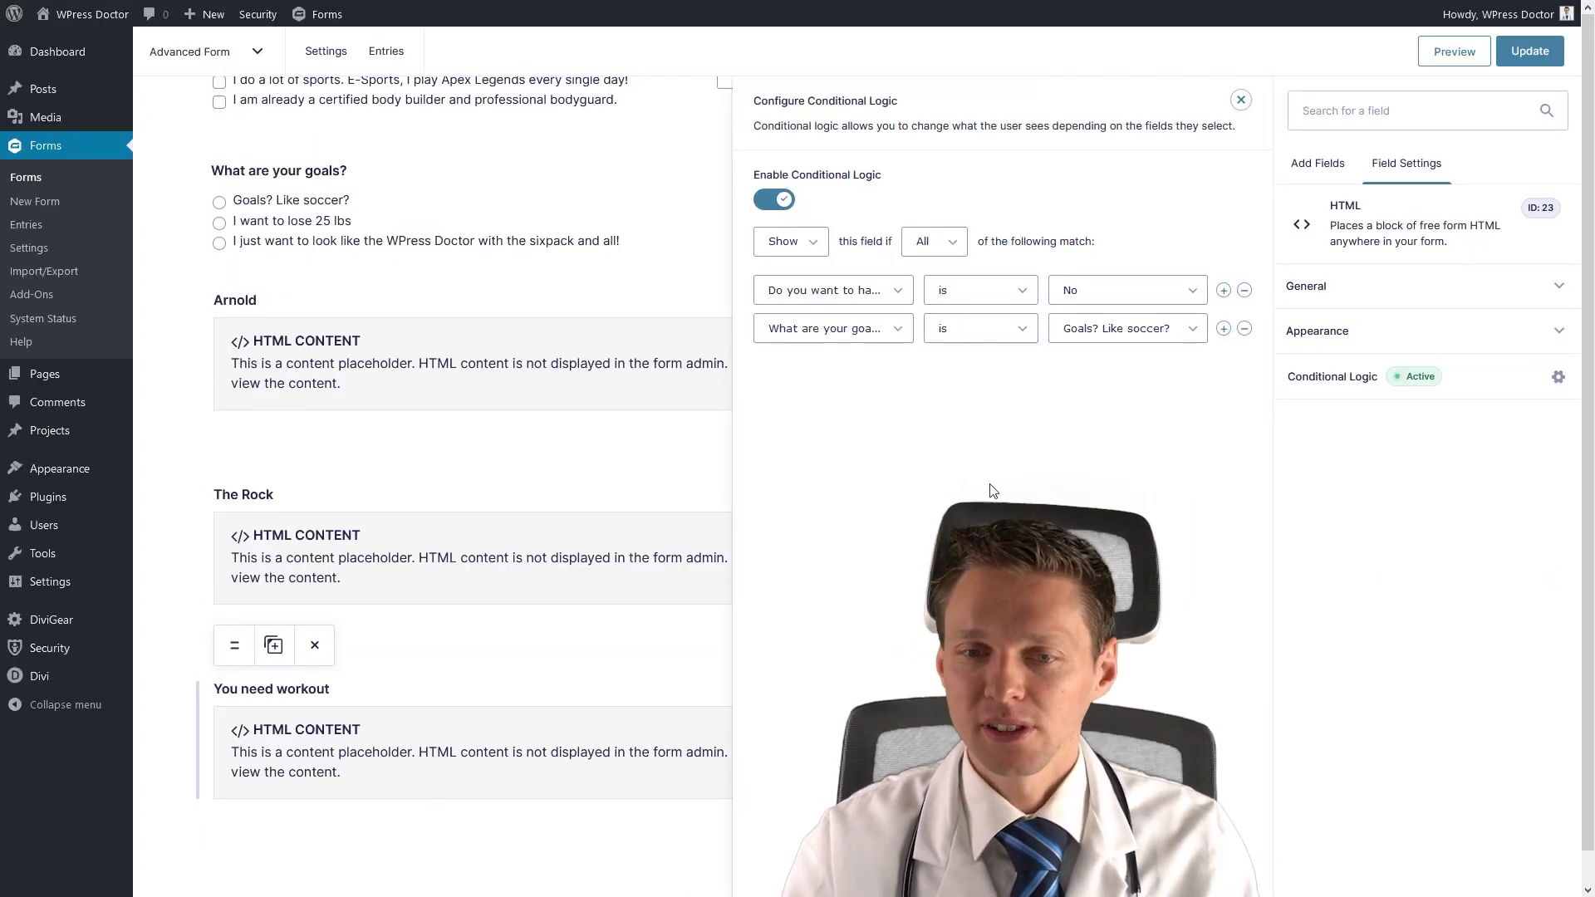
left_click(1103, 298)
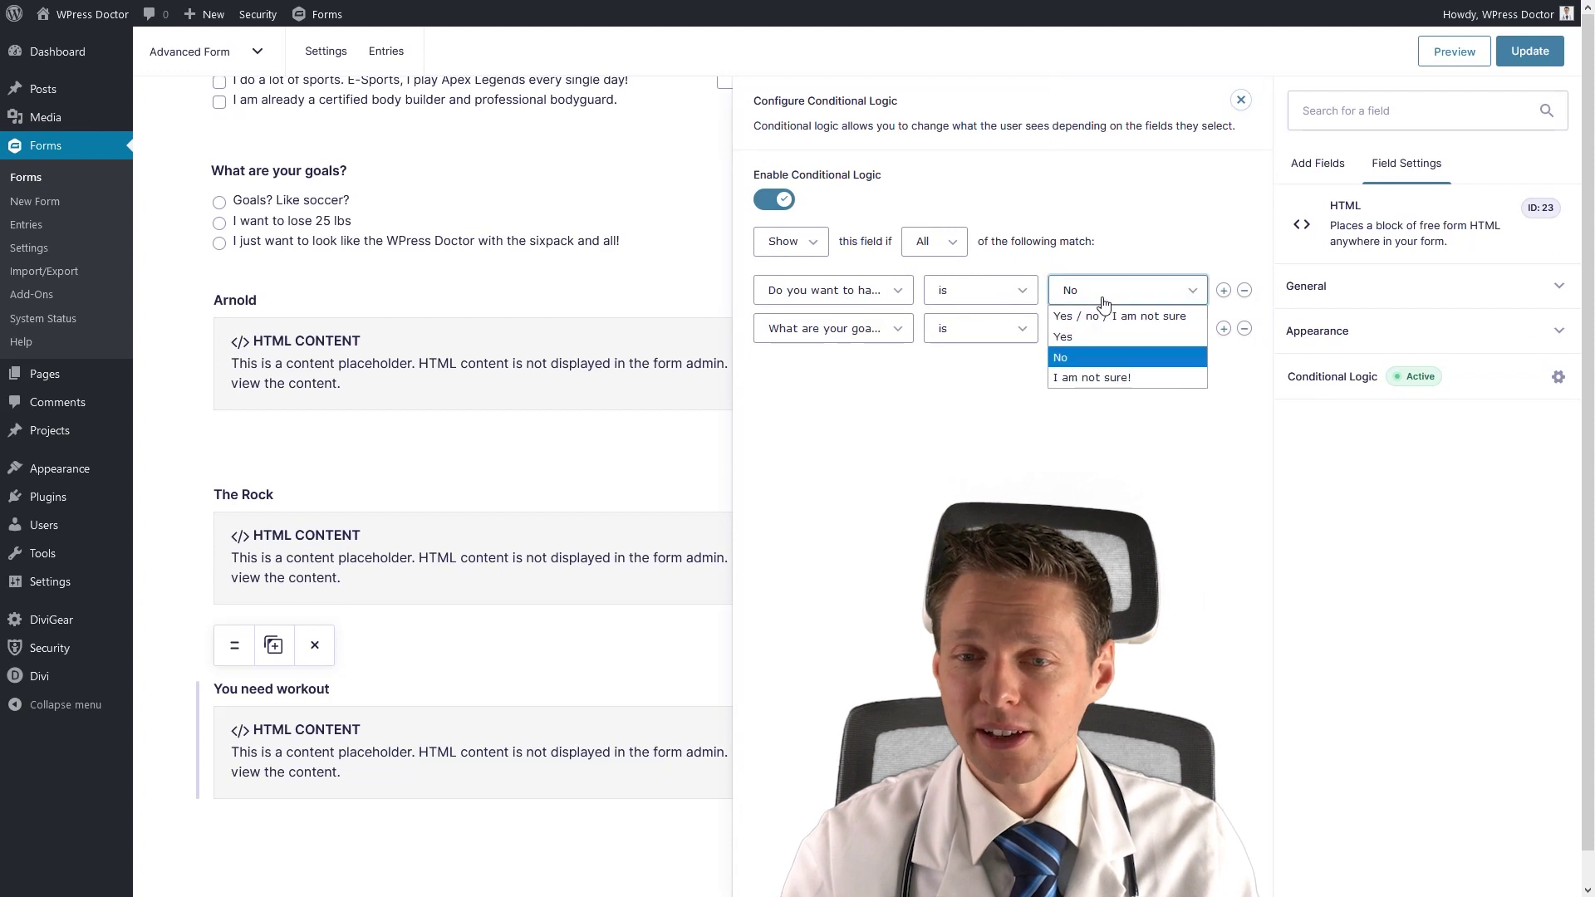
left_click(1110, 379)
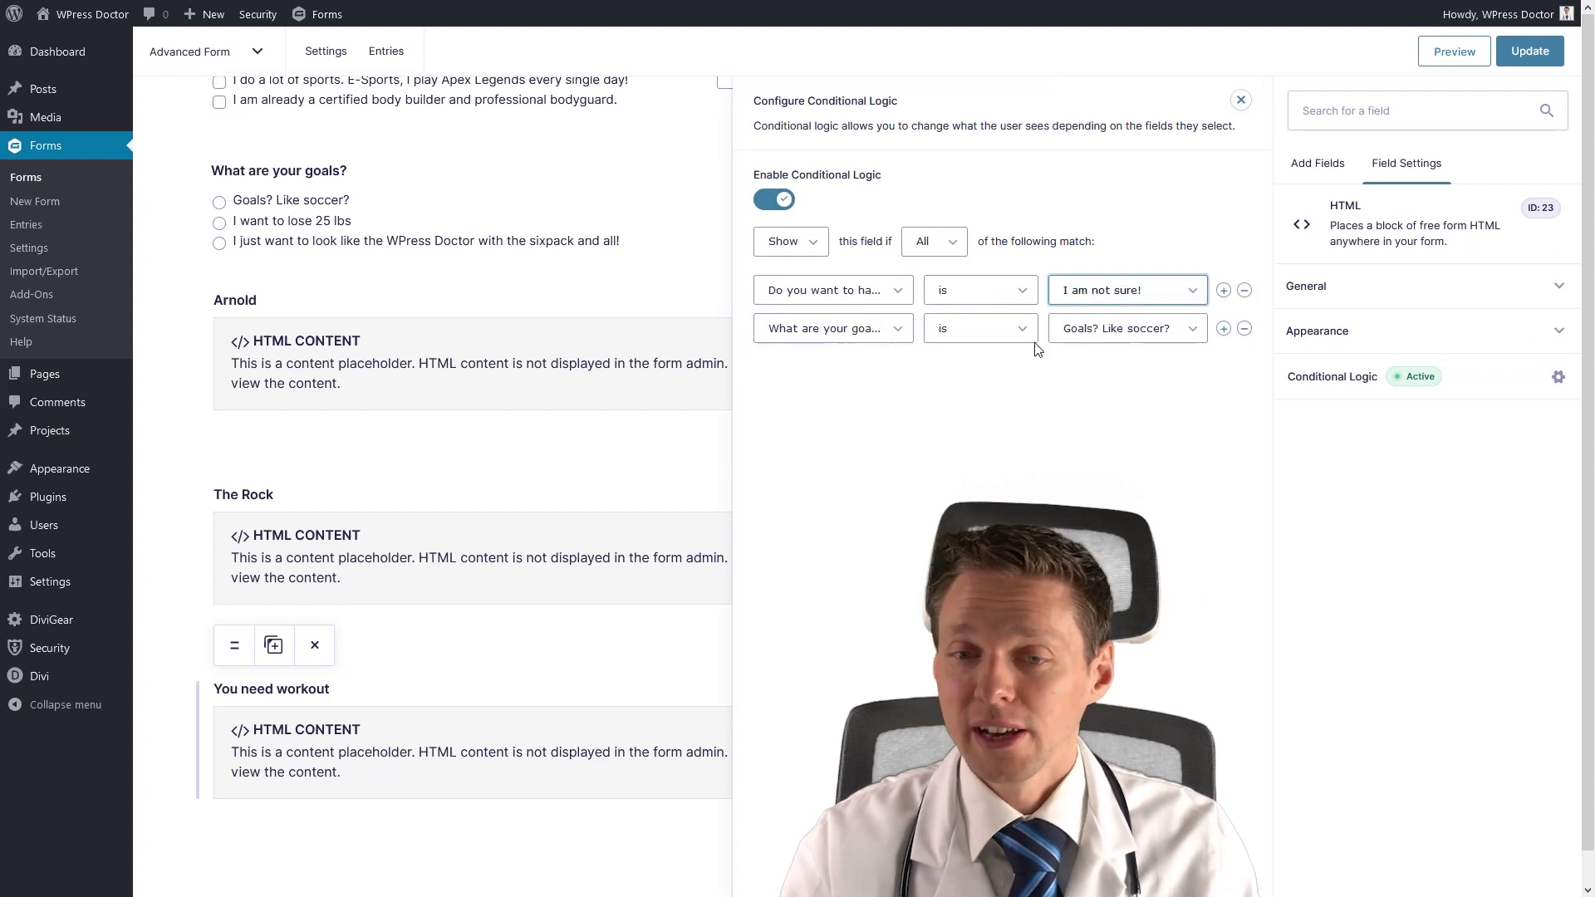
left_click(1107, 329)
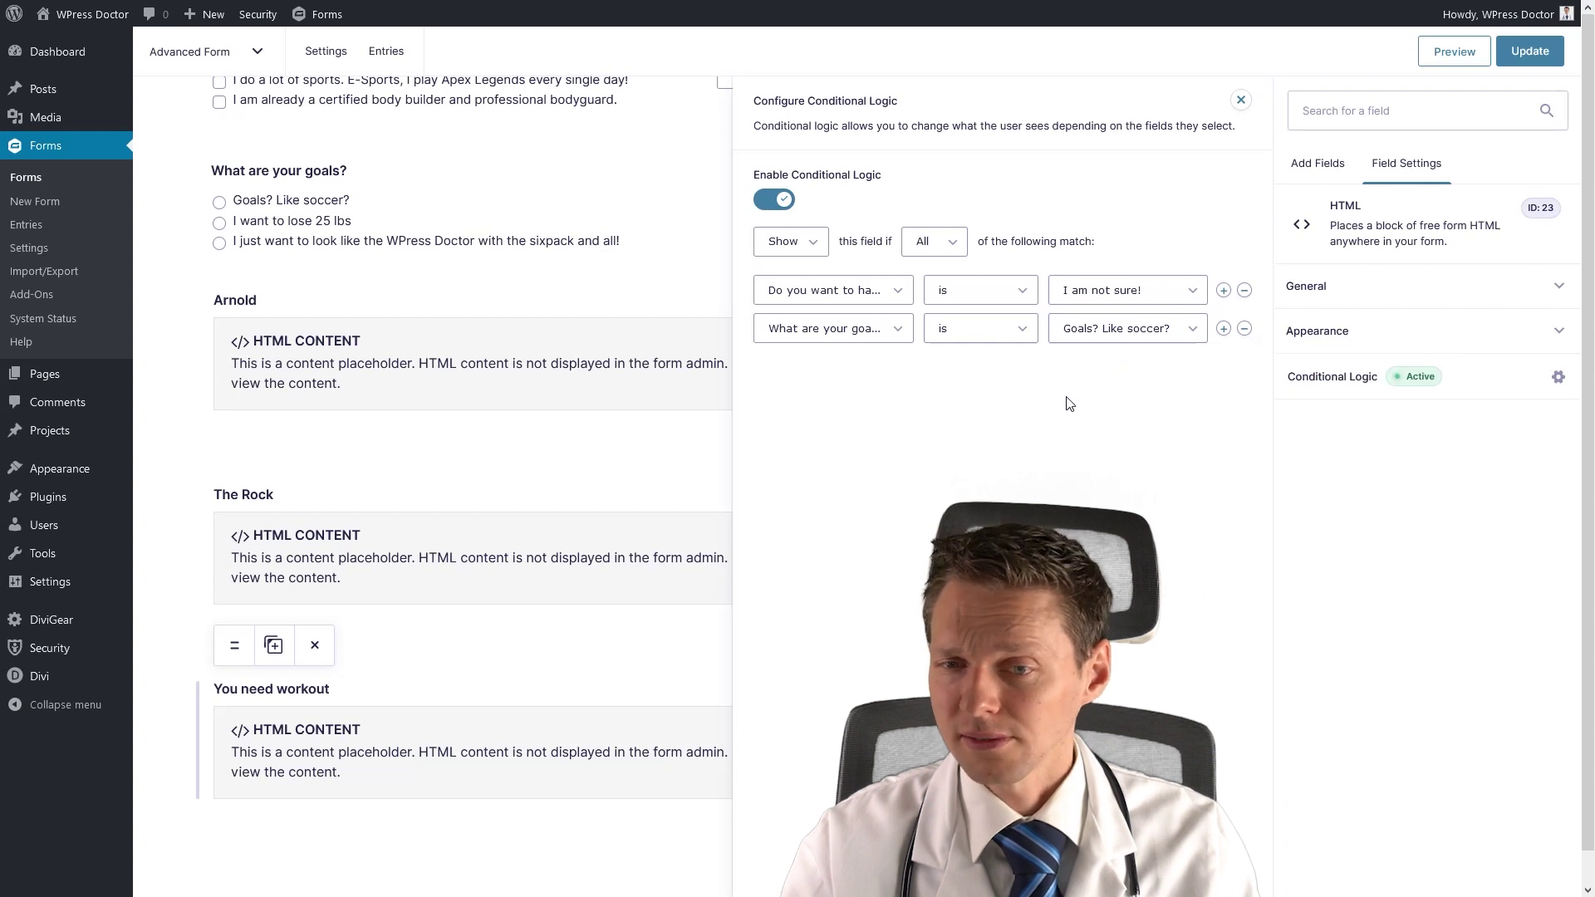
left_click(1527, 51)
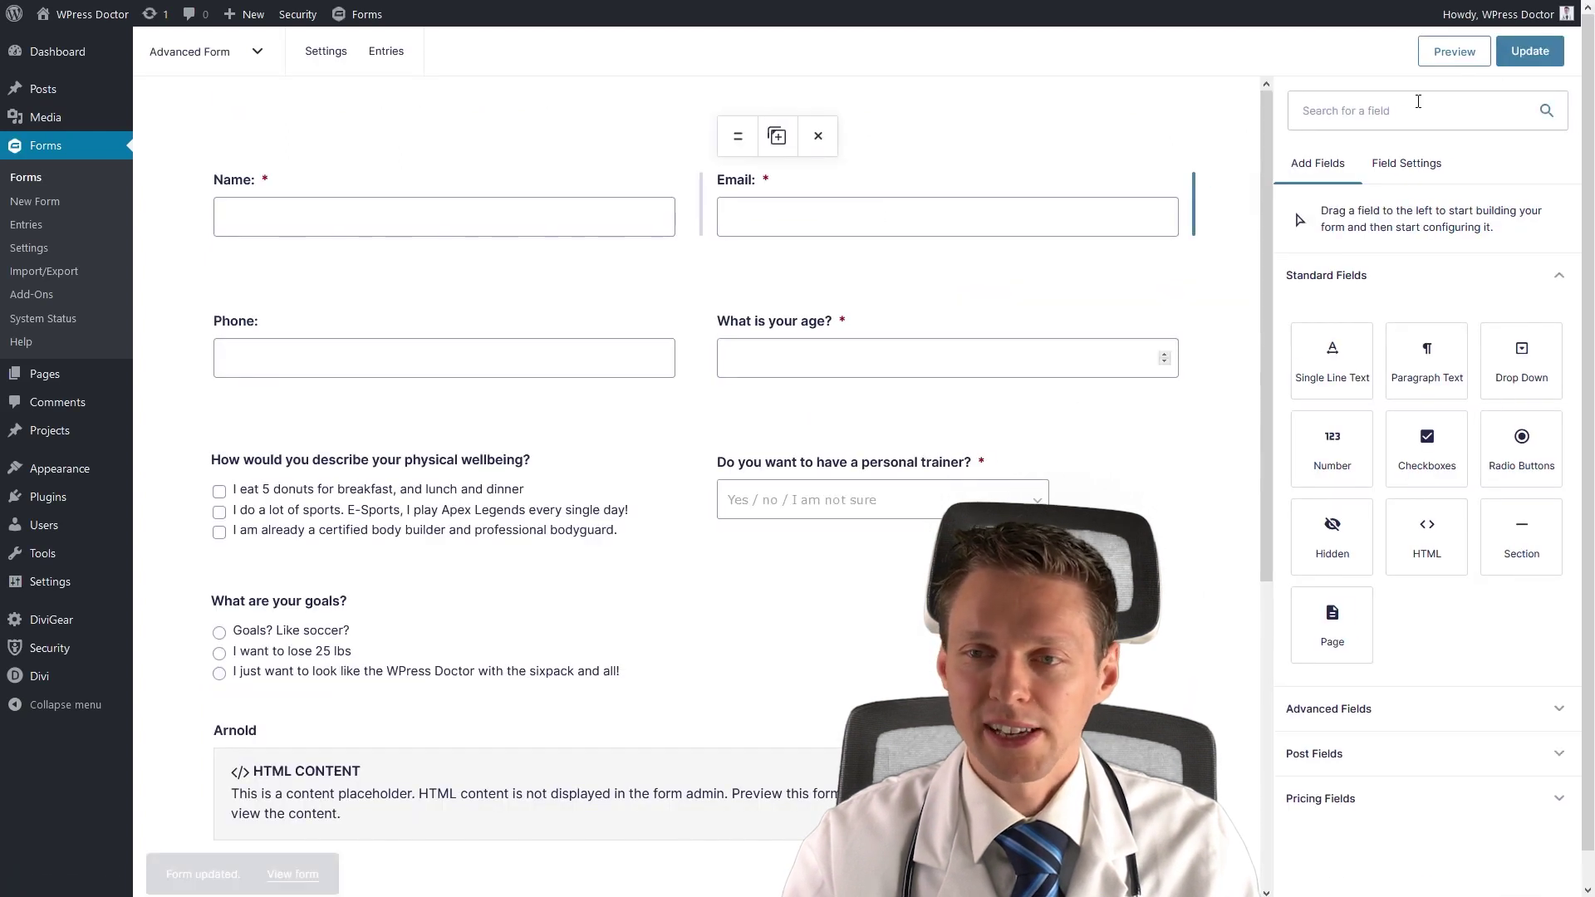
left_click(1485, 53)
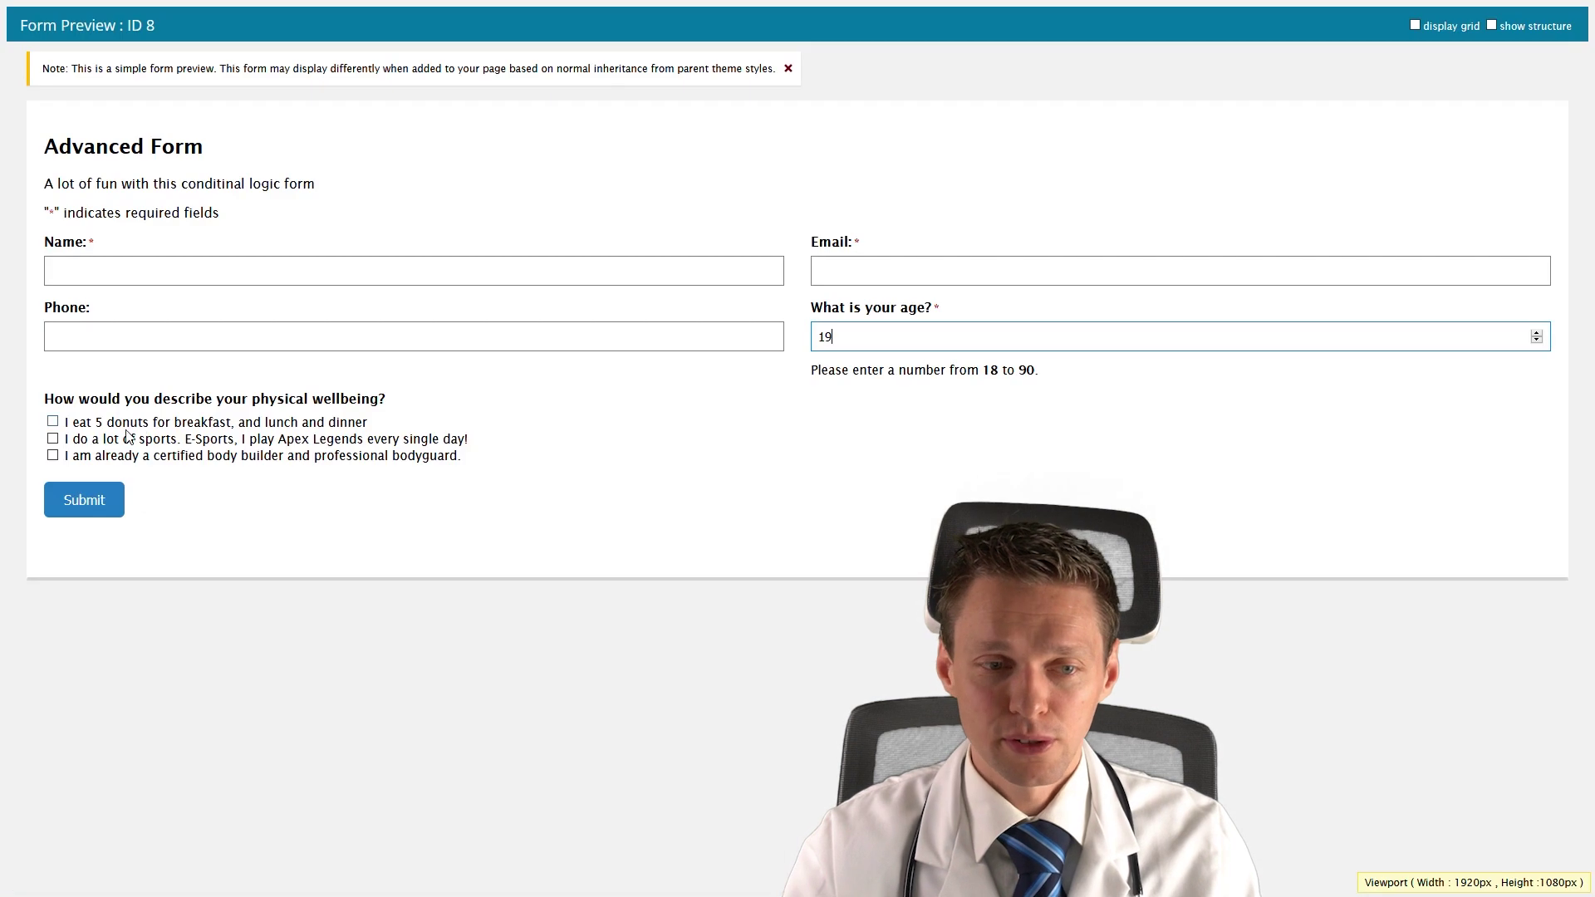
In the preview, tick sports, answer I am not sure! for trainer, and pick Goals? Like soccer?
left_click(125, 439)
left_click(876, 429)
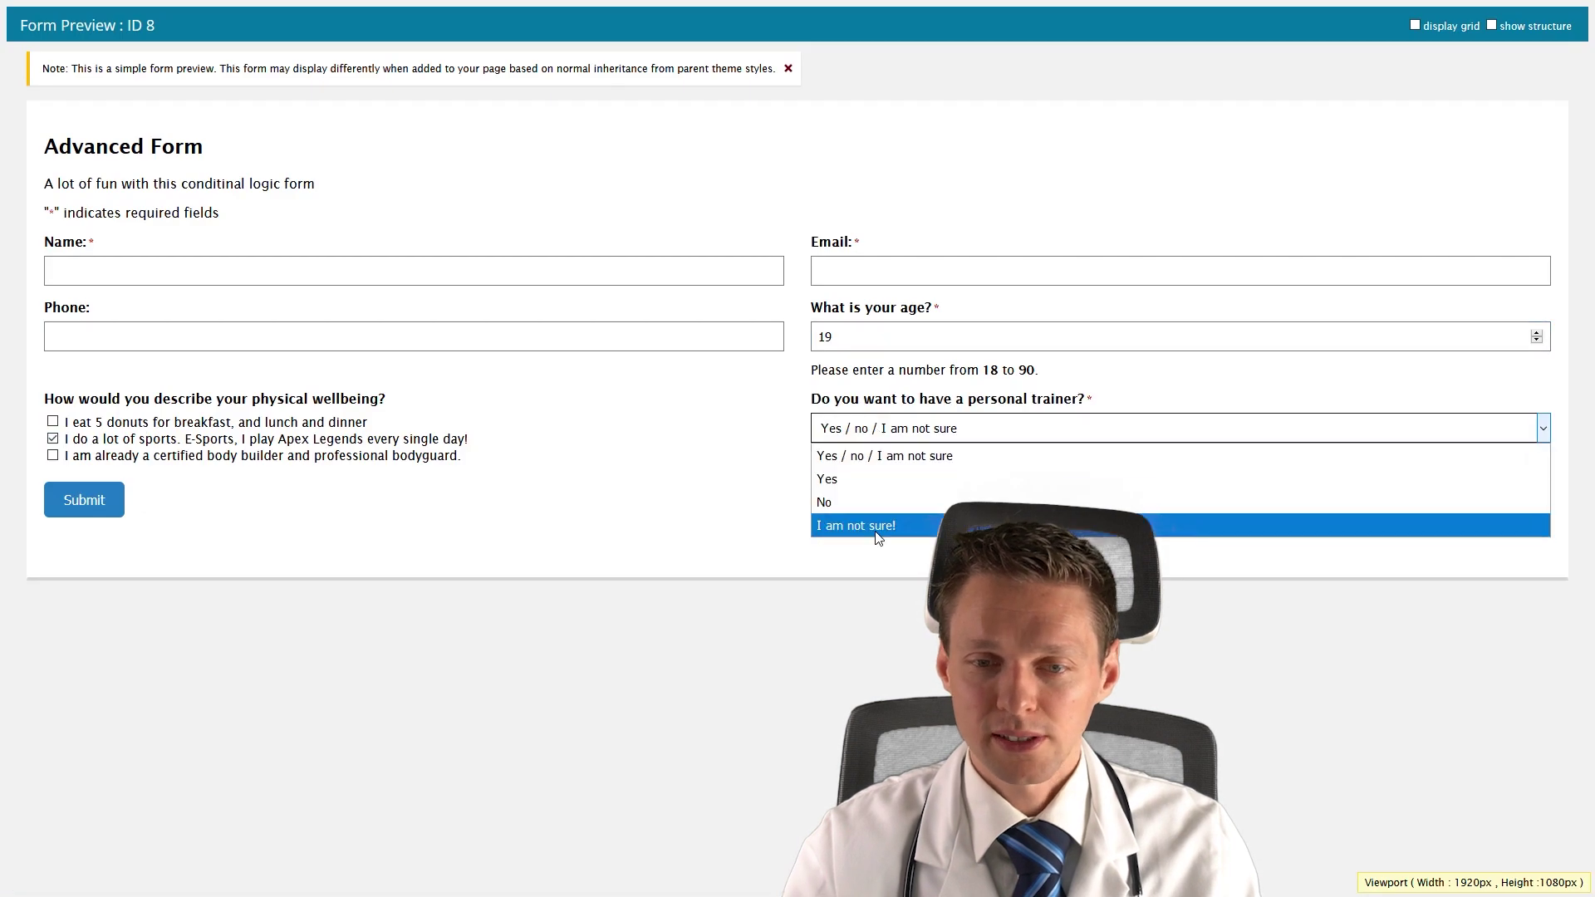
left_click(877, 527)
left_click(143, 510)
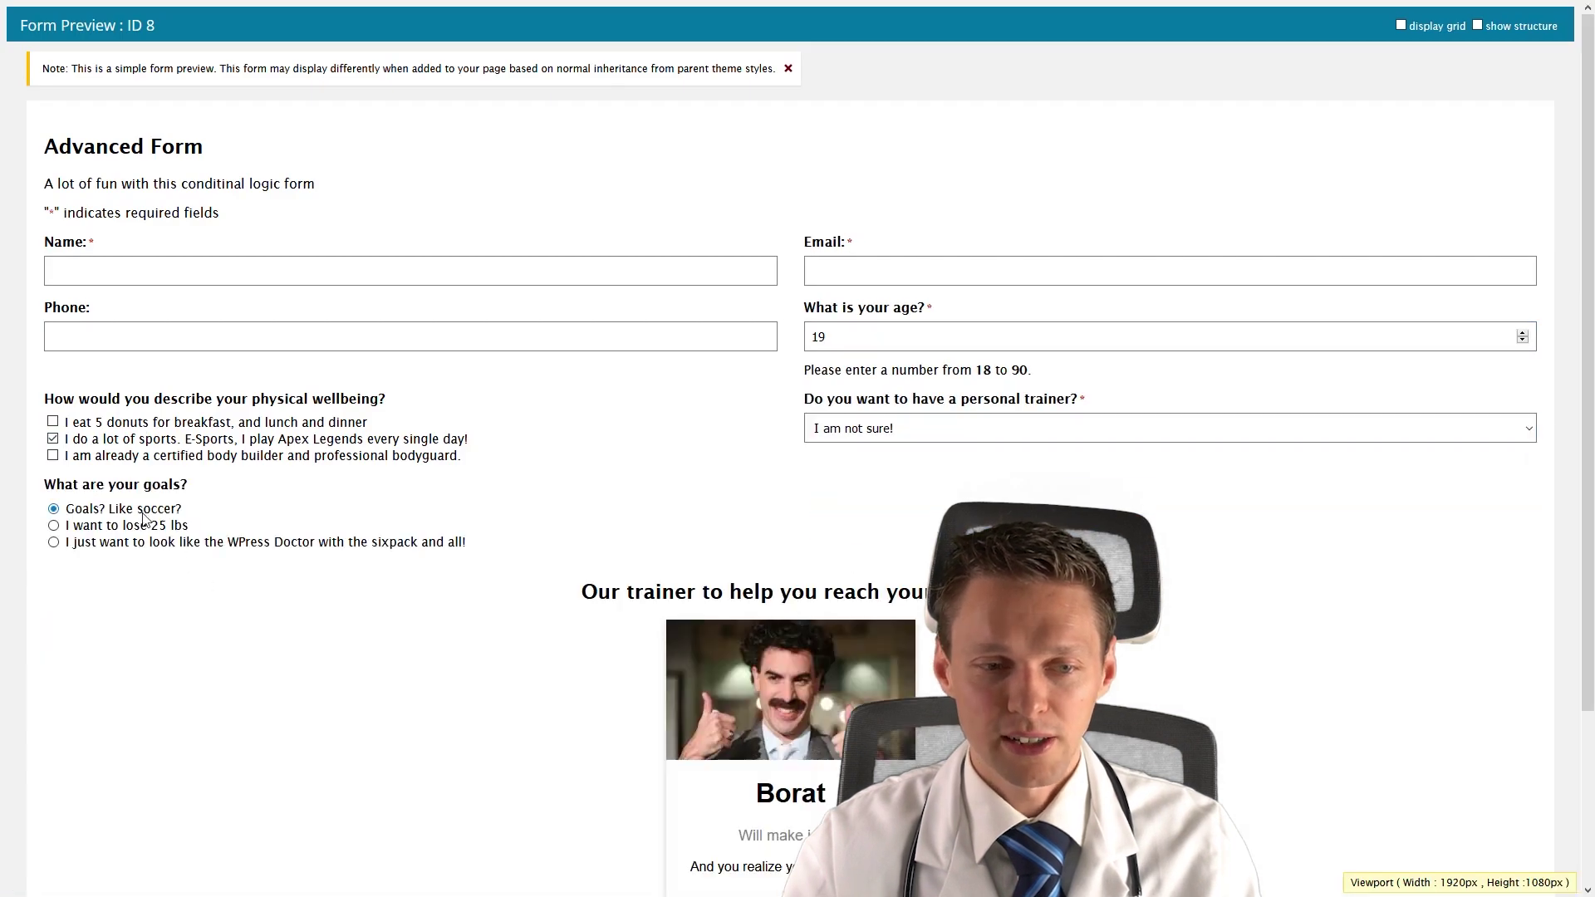
scroll(368, 571, "down", 3)
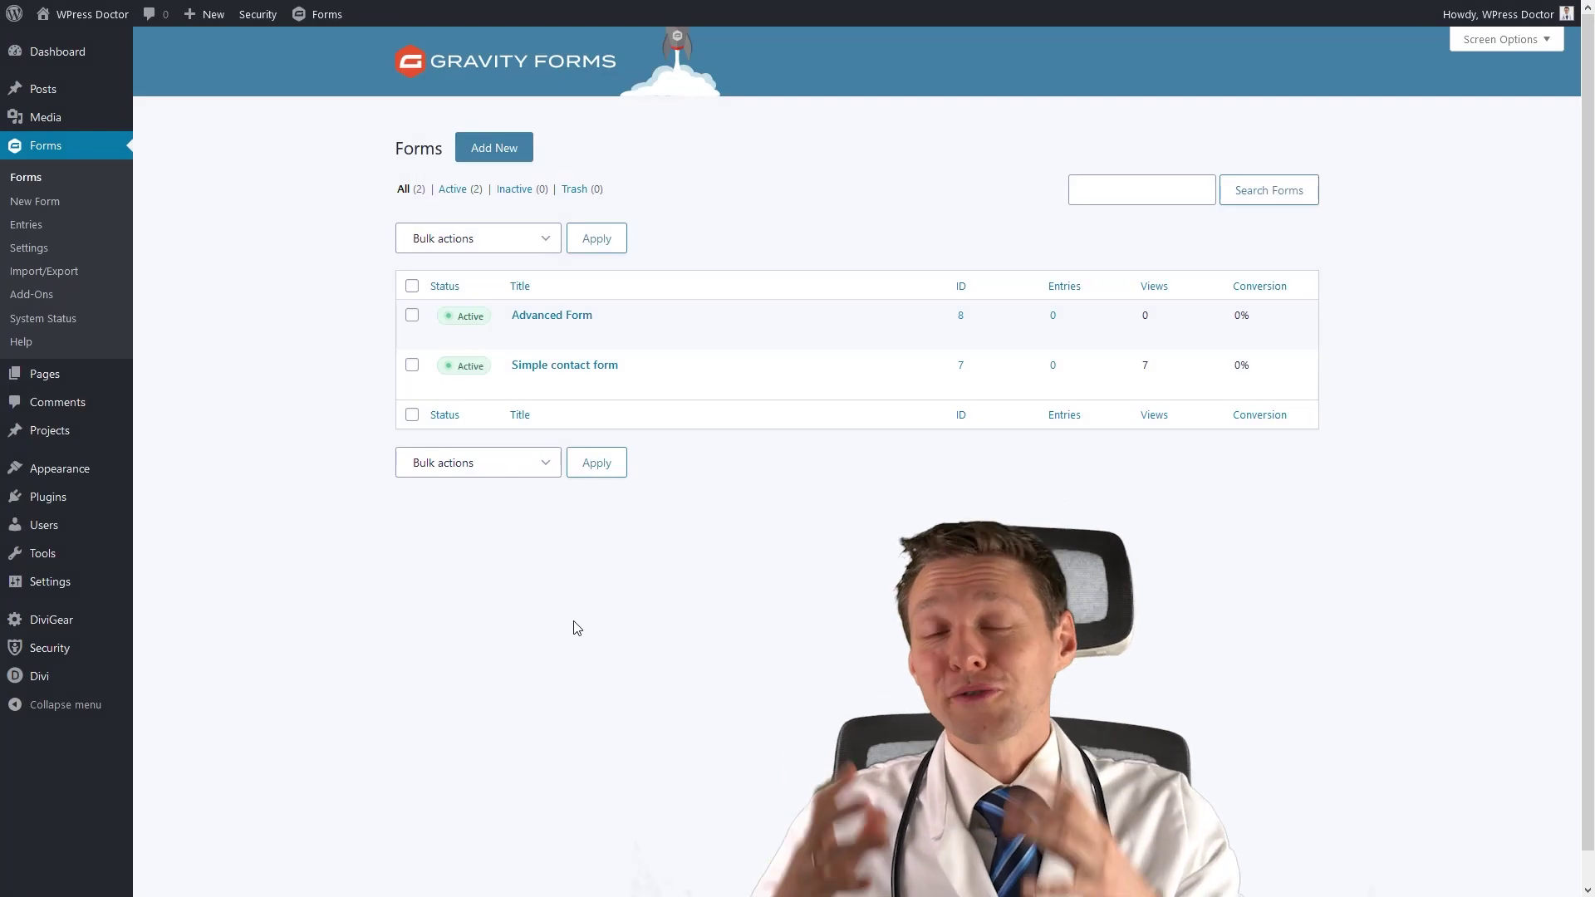
Duplicate the Advanced Form and bring up the copy's form settings.
mouse_move(554, 337)
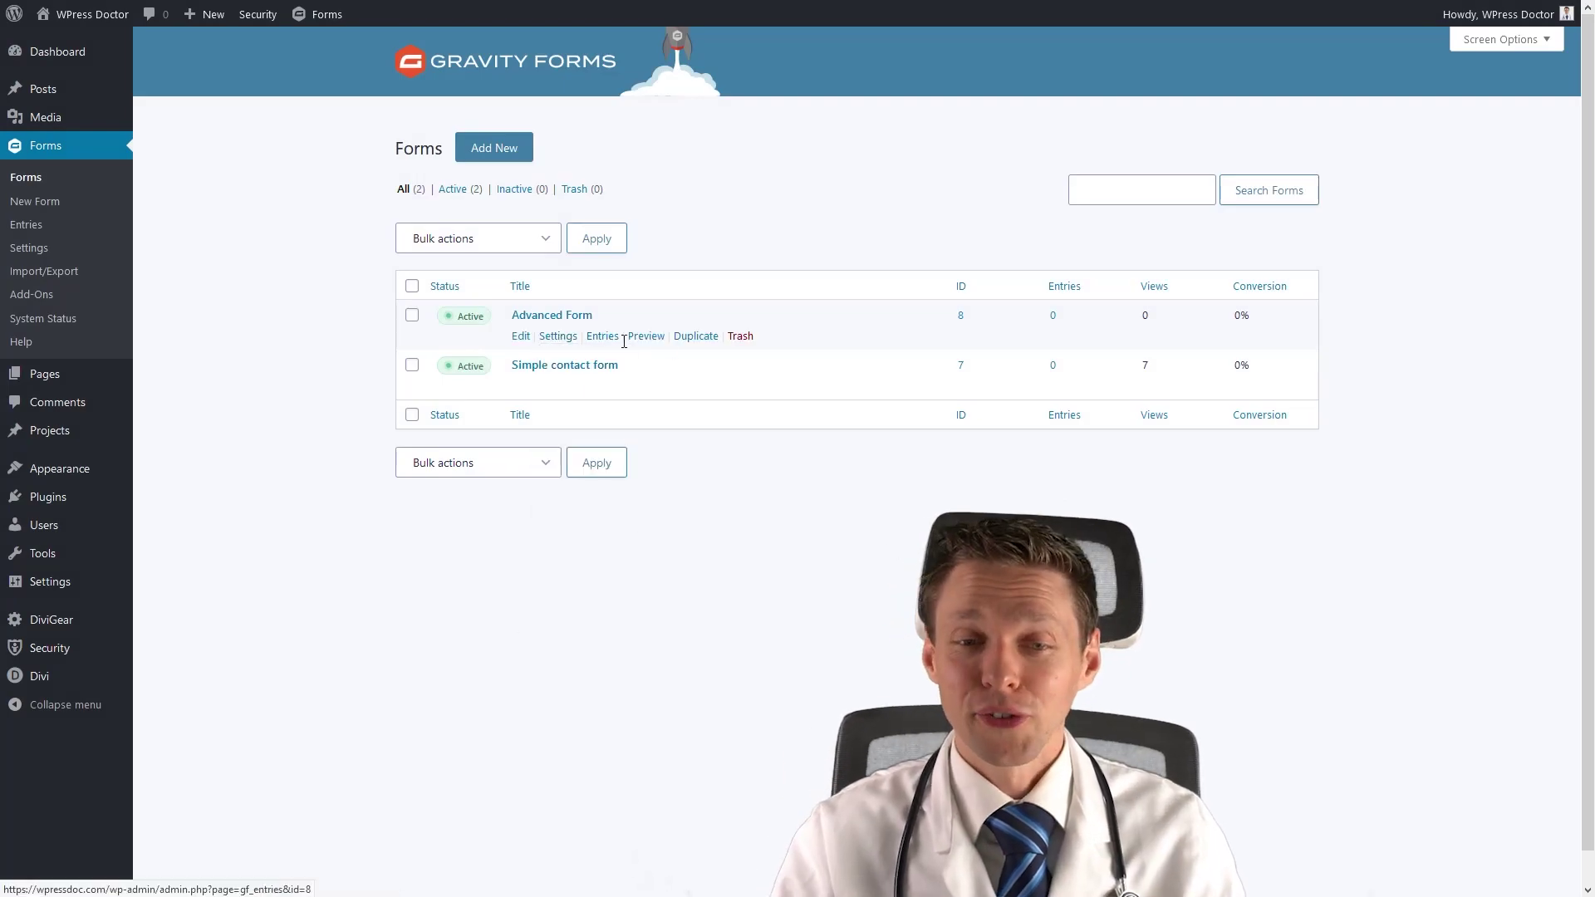
left_click(693, 340)
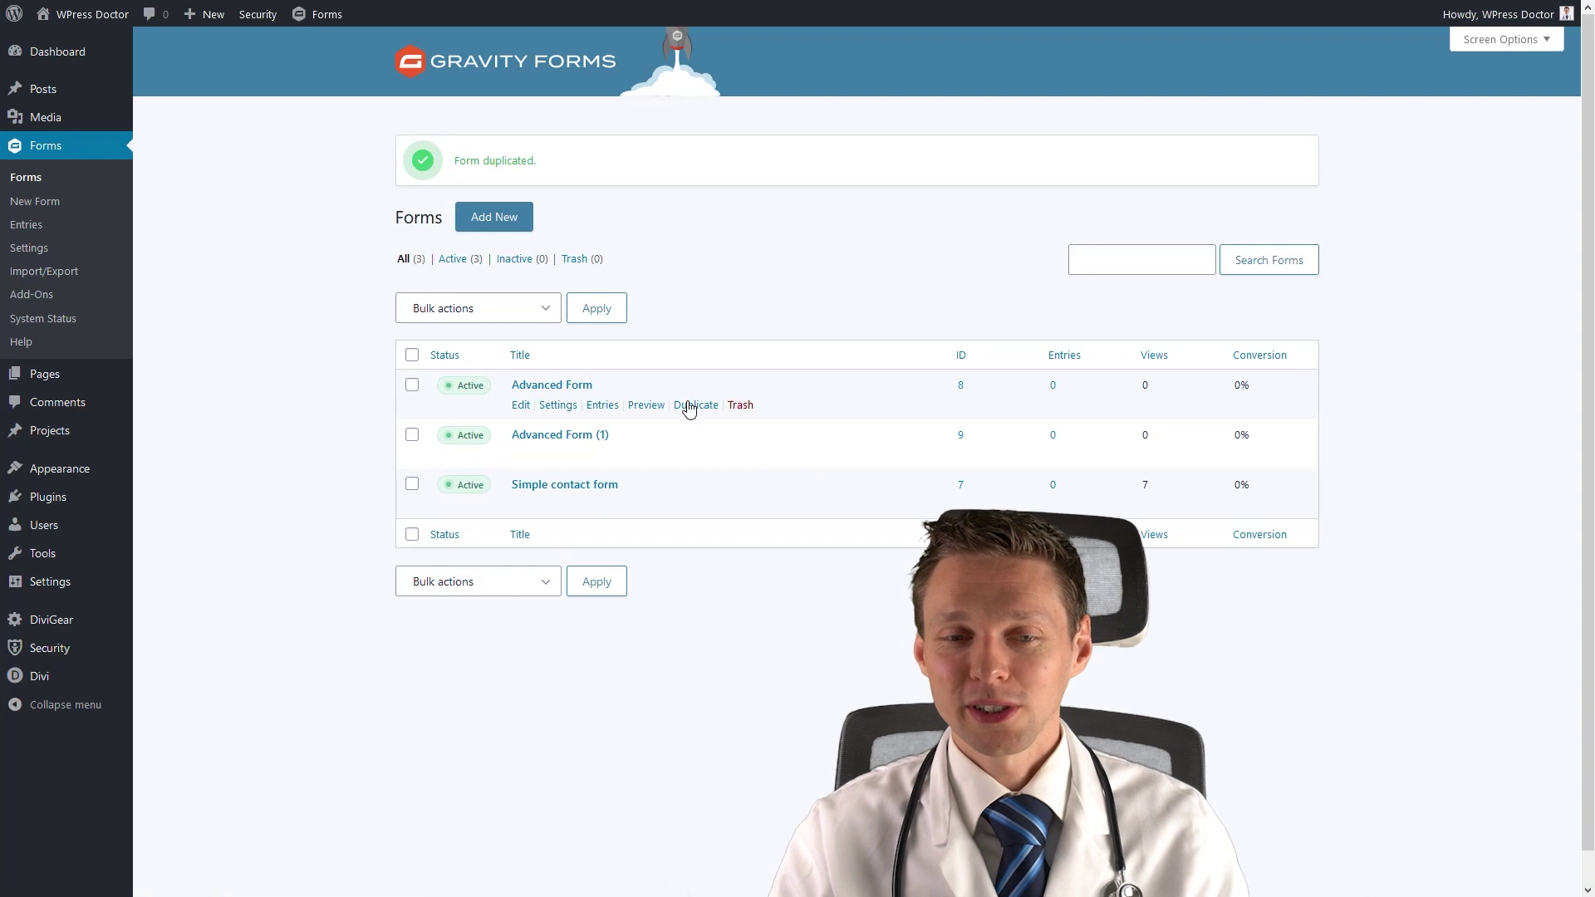
mouse_move(558, 454)
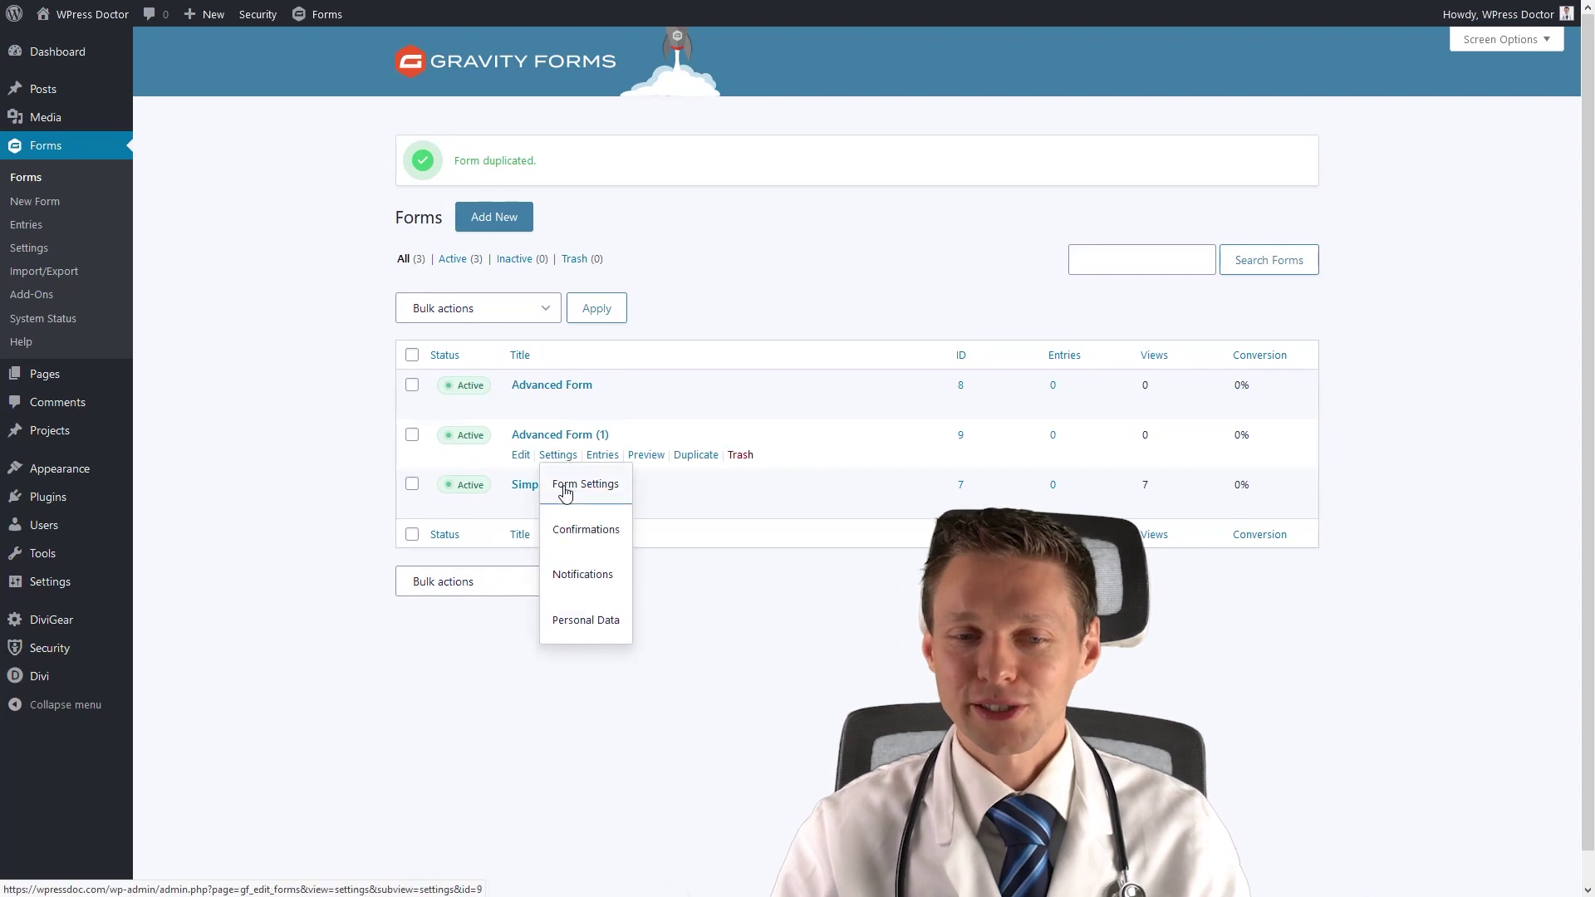
left_click(562, 490)
Retitle the copy 'Crazy form', describe it 'A lot of fun with all fields of Gravity Forms', then edit it.
left_click_drag(711, 281, 577, 291)
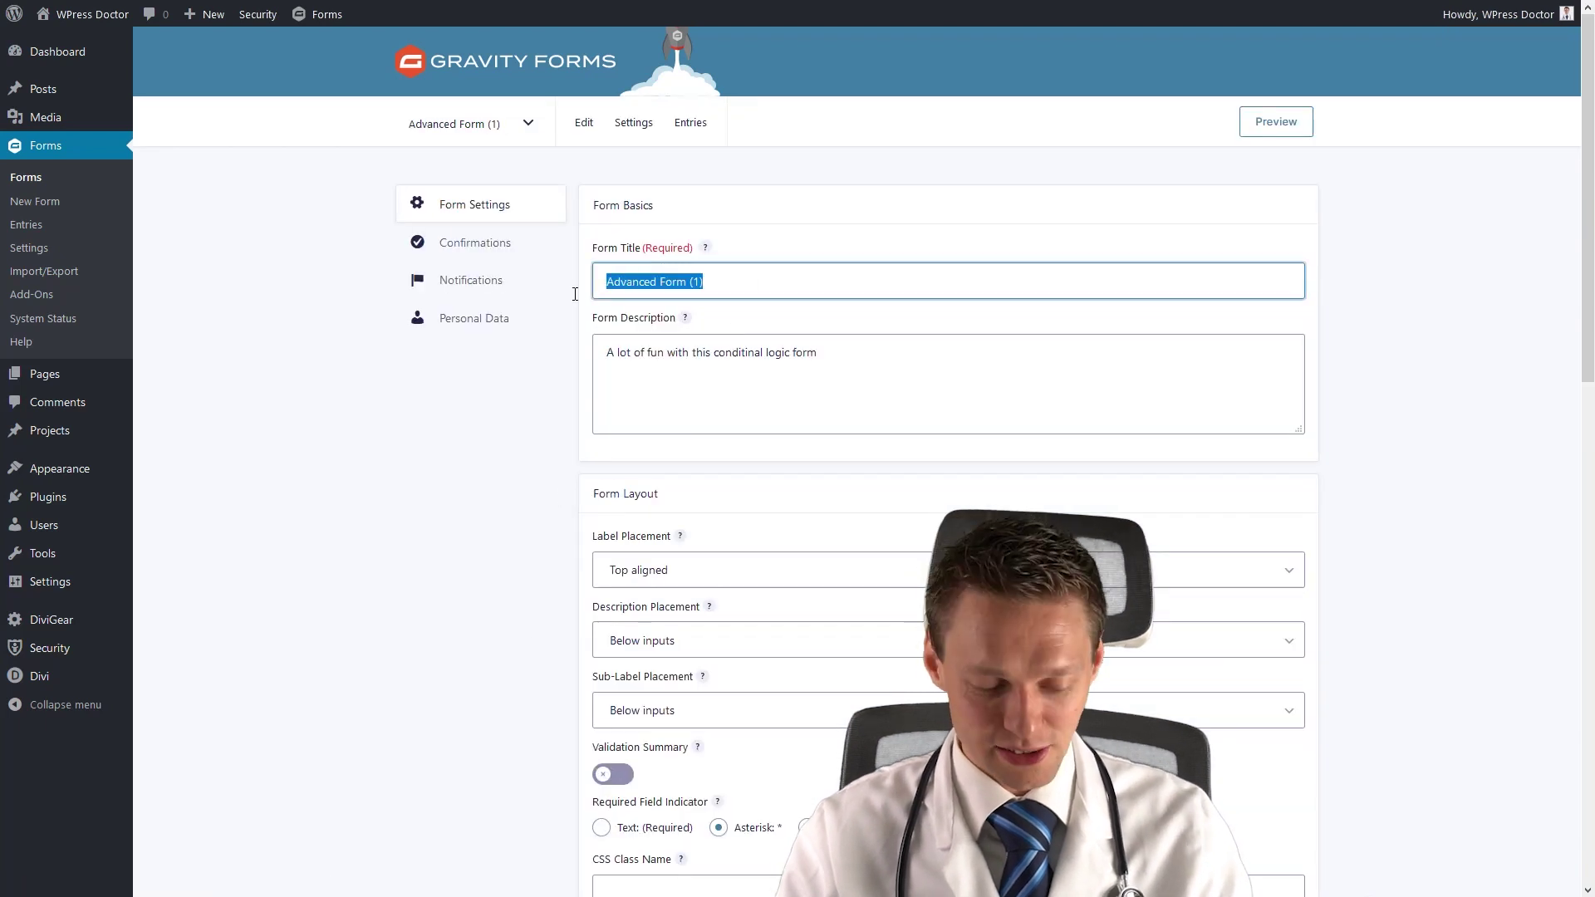
type("Crazy form")
left_click_drag(831, 365, 696, 358)
type("all field")
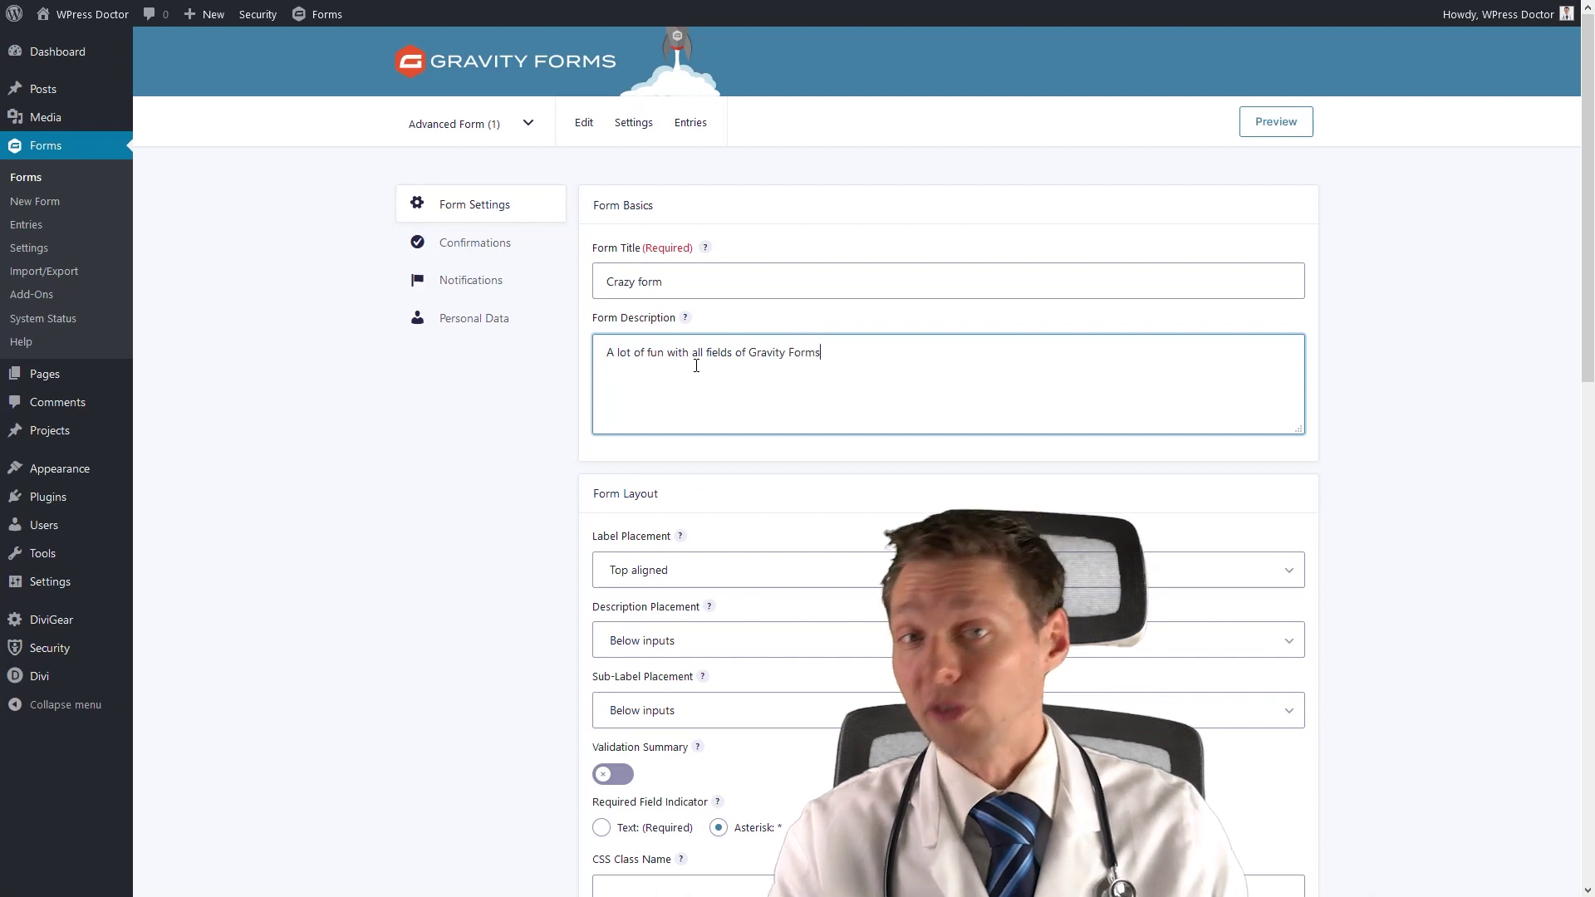
scroll(494, 505, "down", 15)
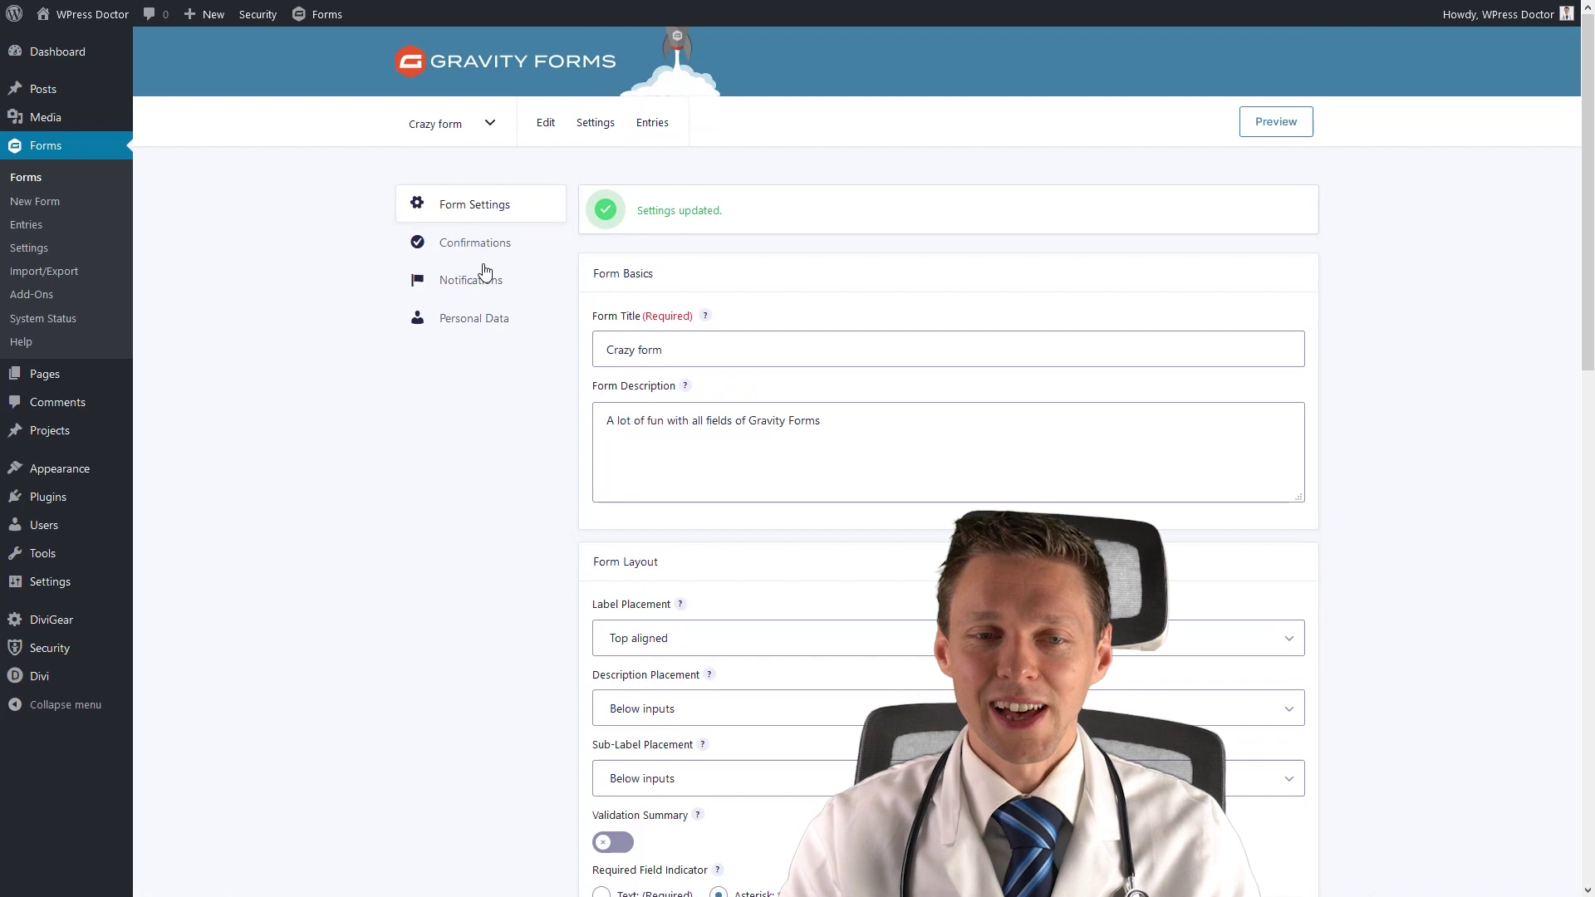
left_click(551, 131)
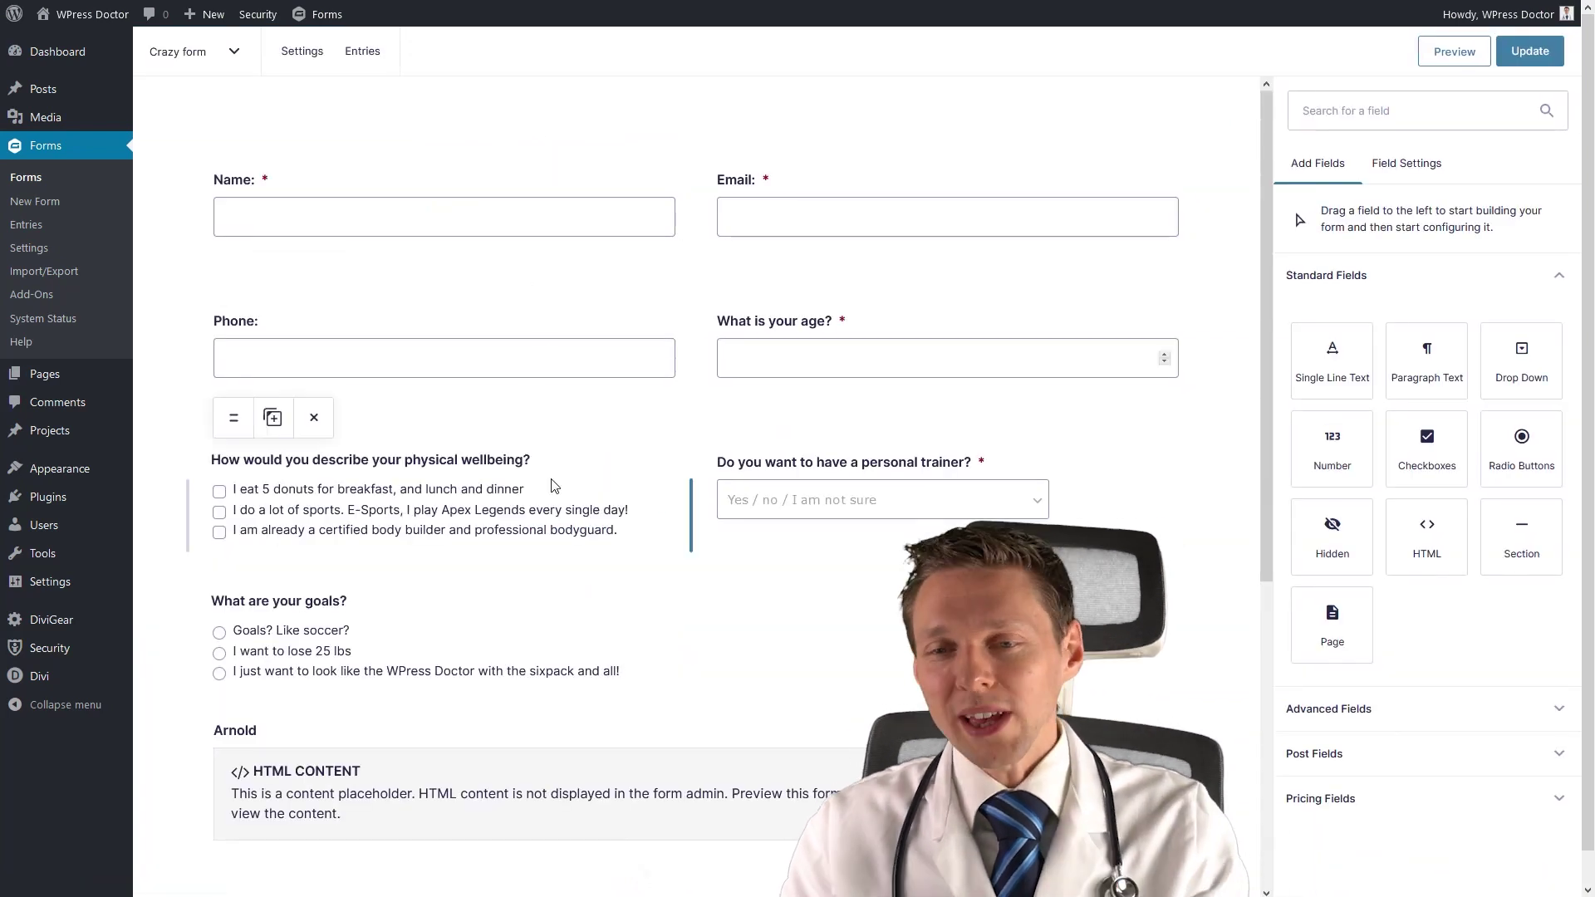
Add a Page break field at the top of the Crazy form.
scroll(555, 486, "down", 5)
scroll(638, 584, "up", 5)
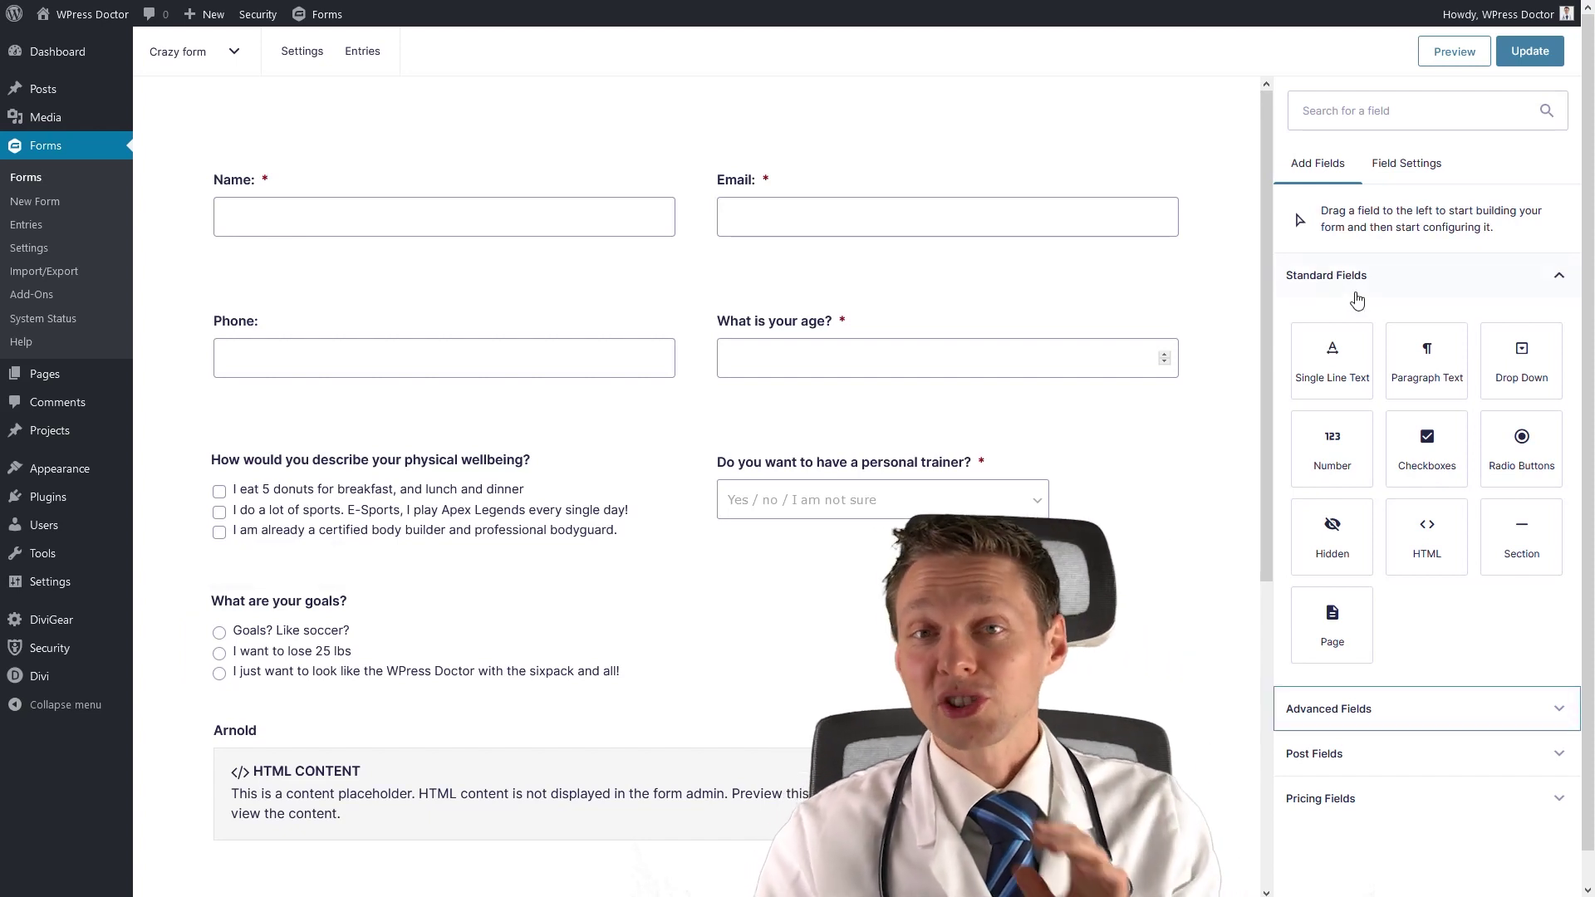
left_click_drag(1329, 638, 366, 153)
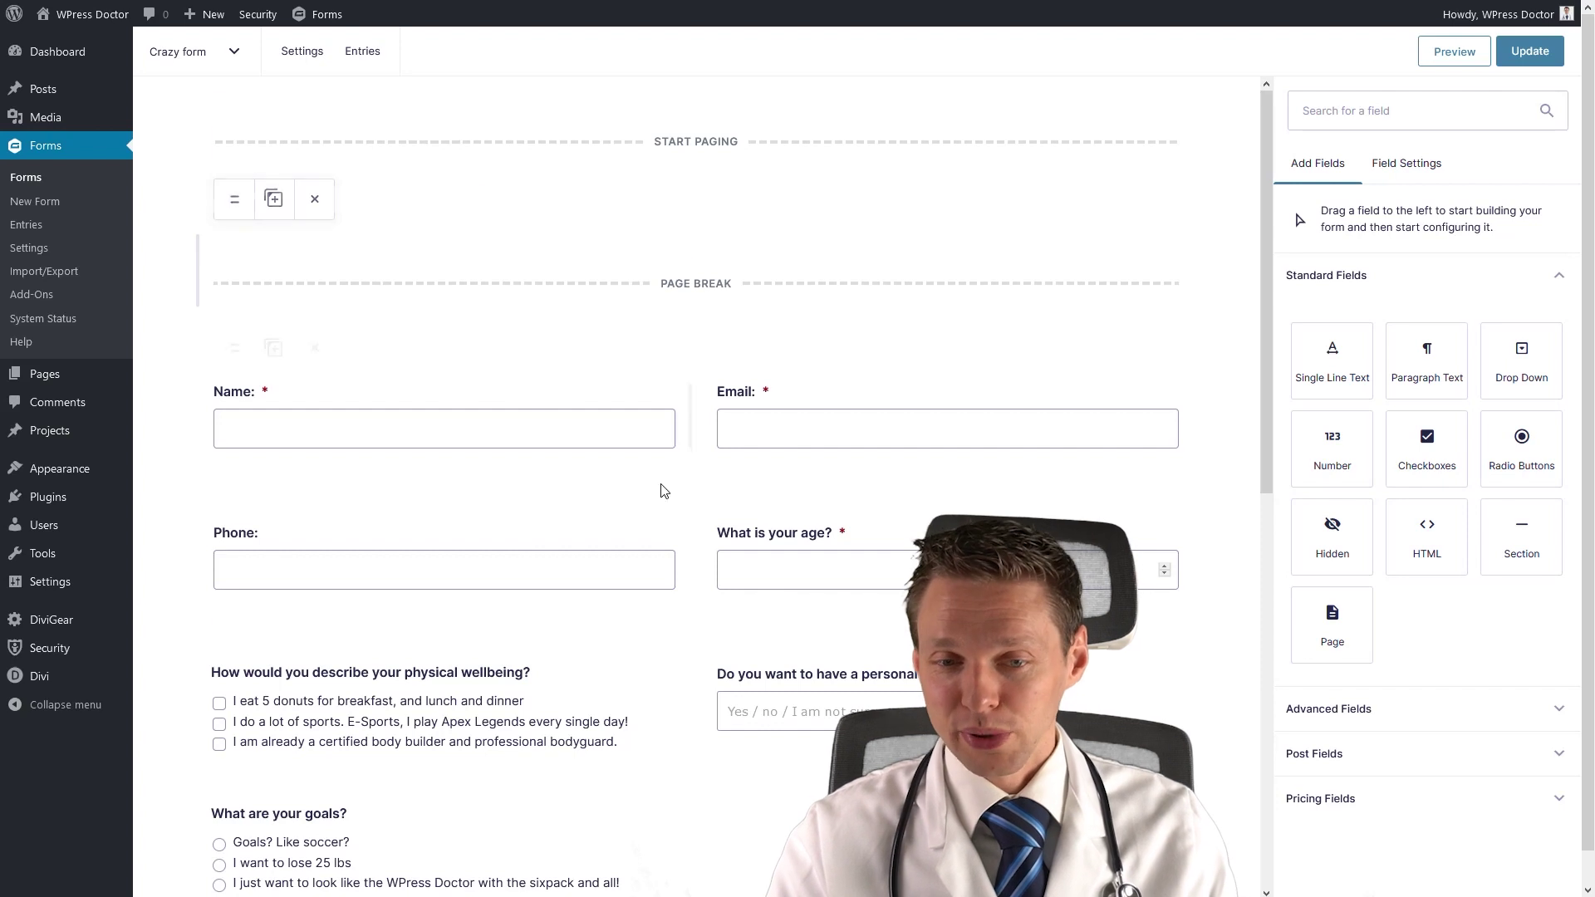
scroll(673, 456, "down", 10)
scroll(757, 816, "up", 10)
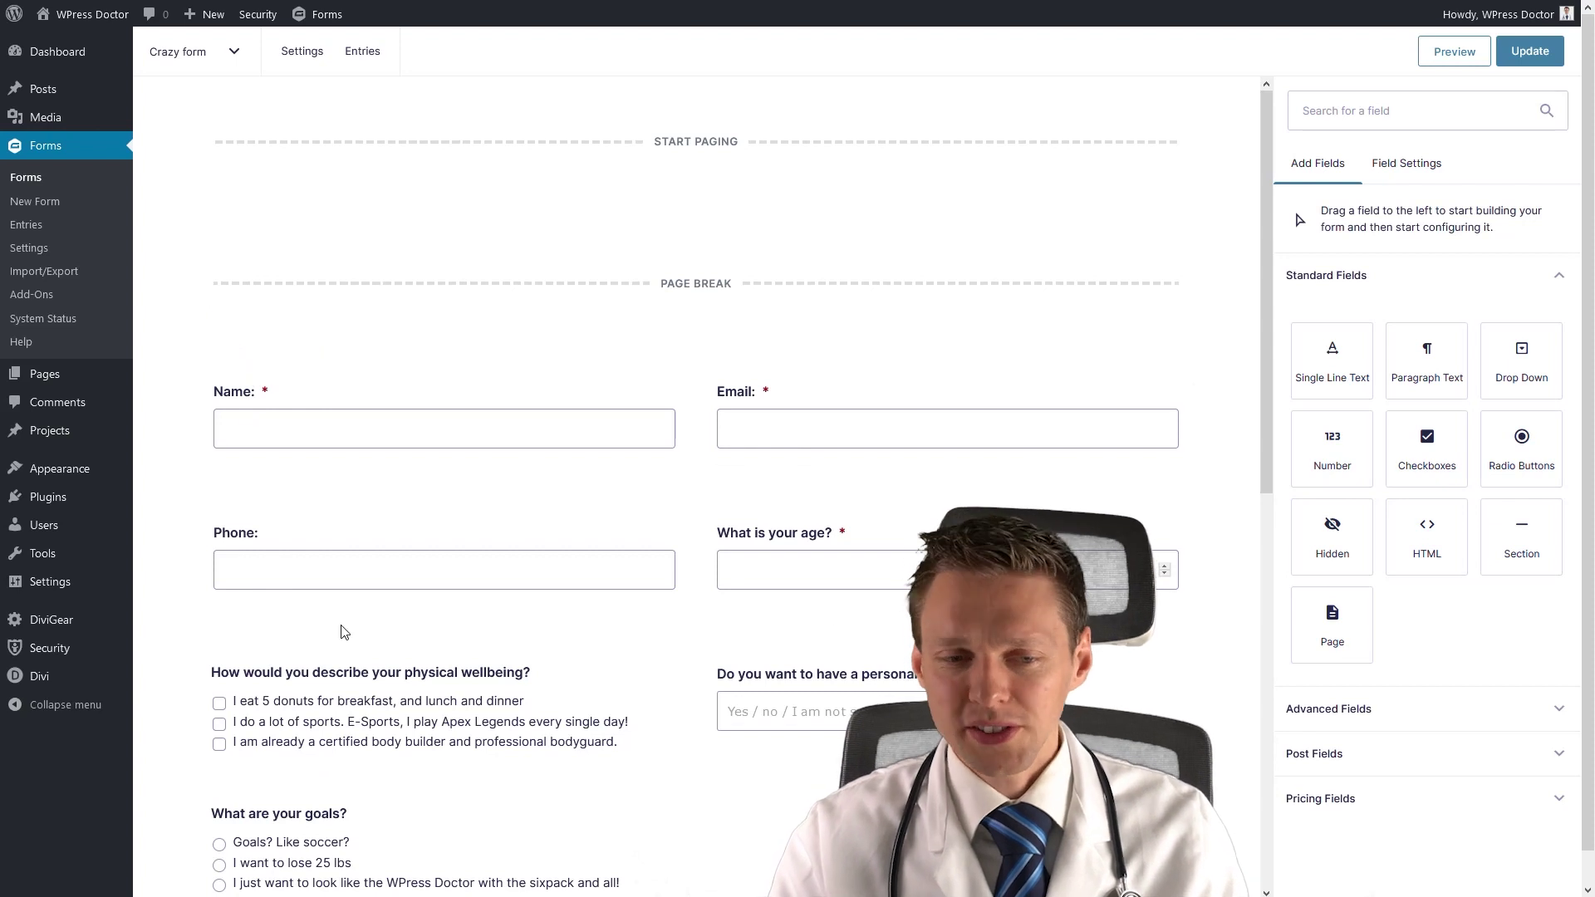
Move Name beside Email and Phone beside the age question onto the first page.
left_click_drag(235, 348, 274, 195)
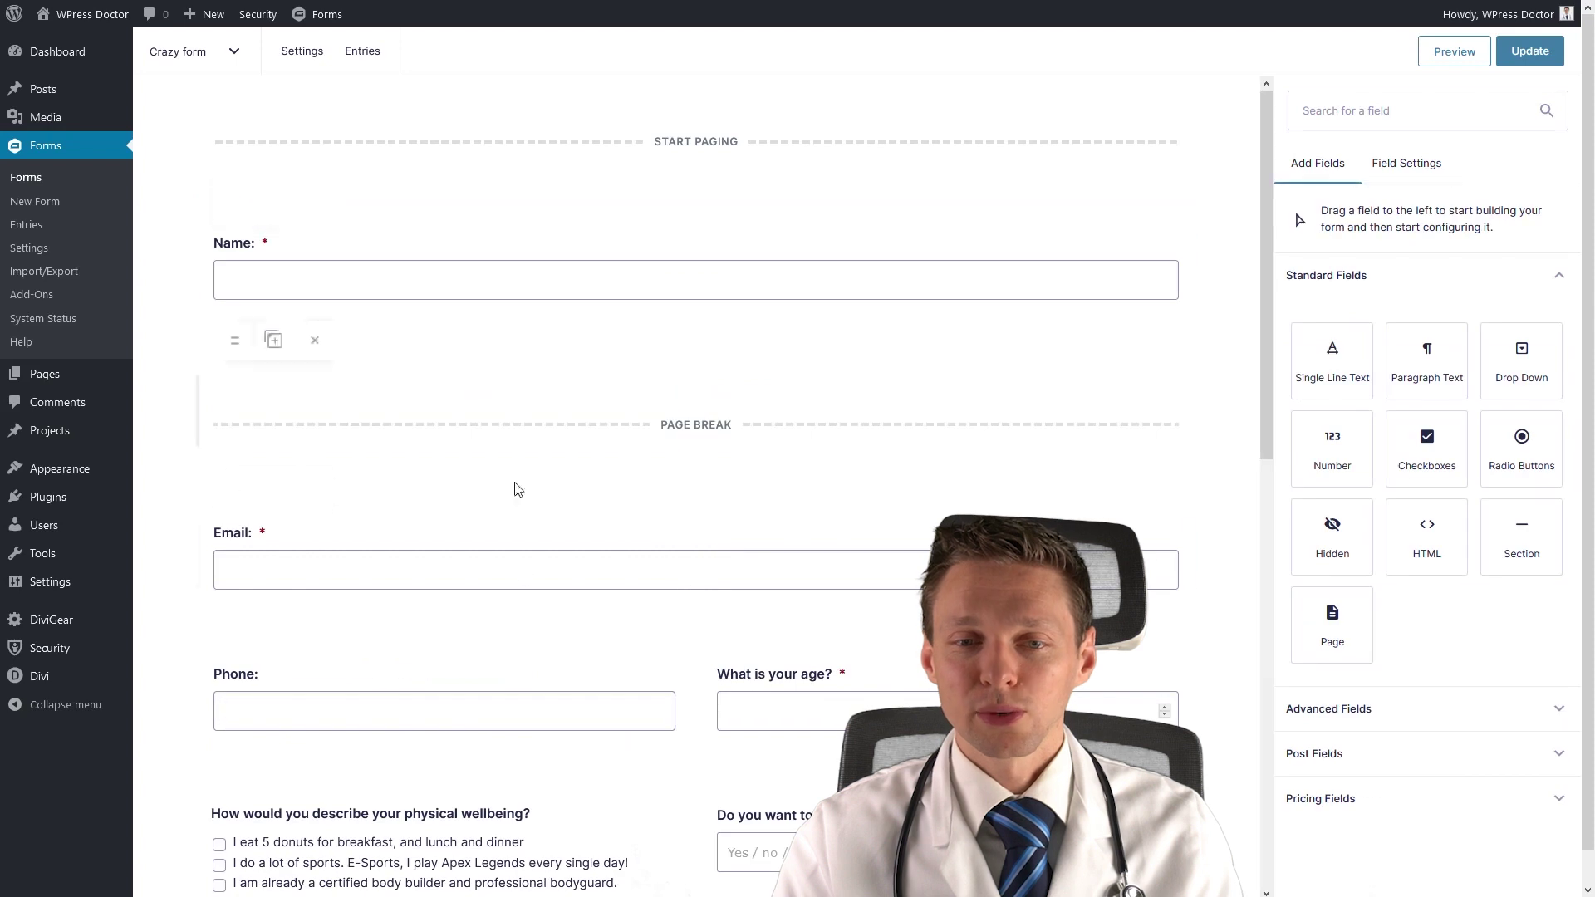
left_click_drag(235, 489, 856, 271)
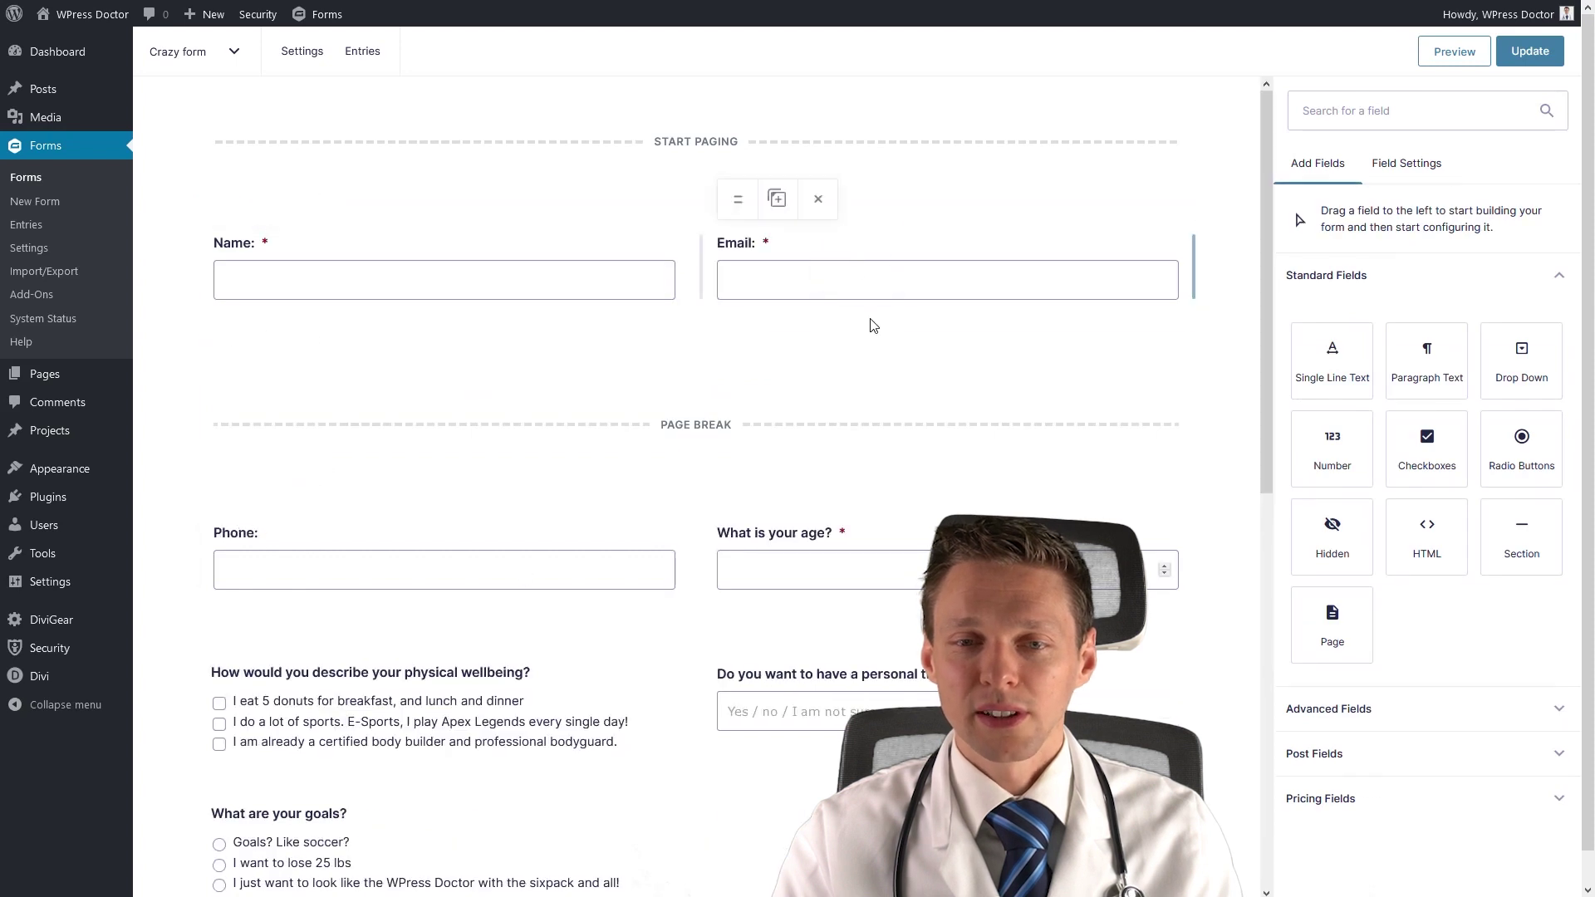
left_click_drag(235, 490, 254, 341)
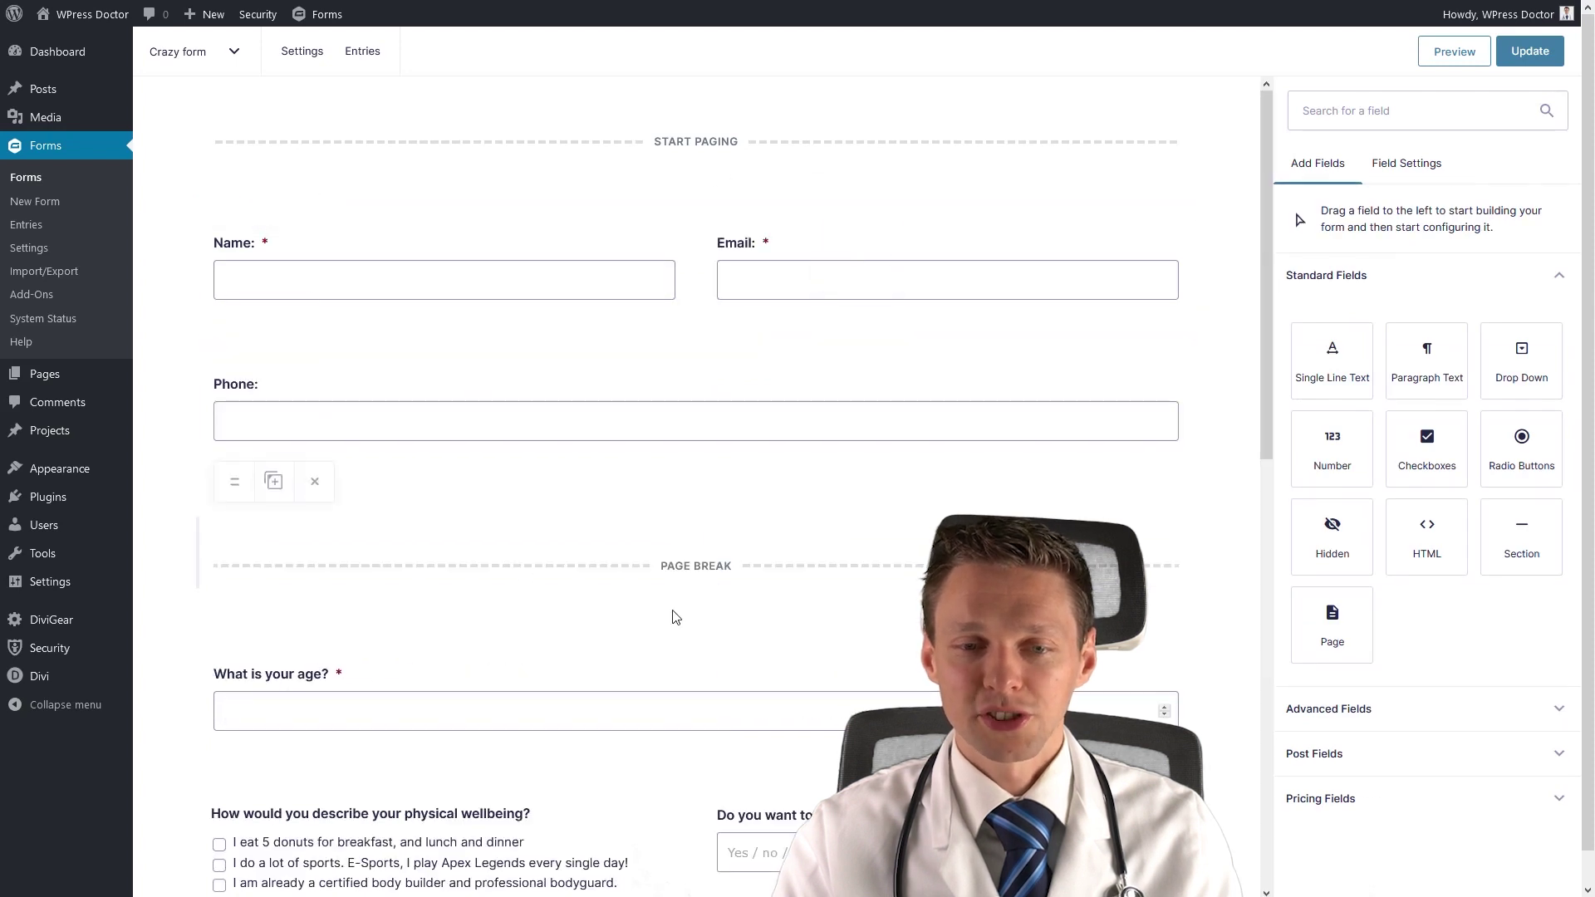
left_click_drag(233, 628, 1068, 421)
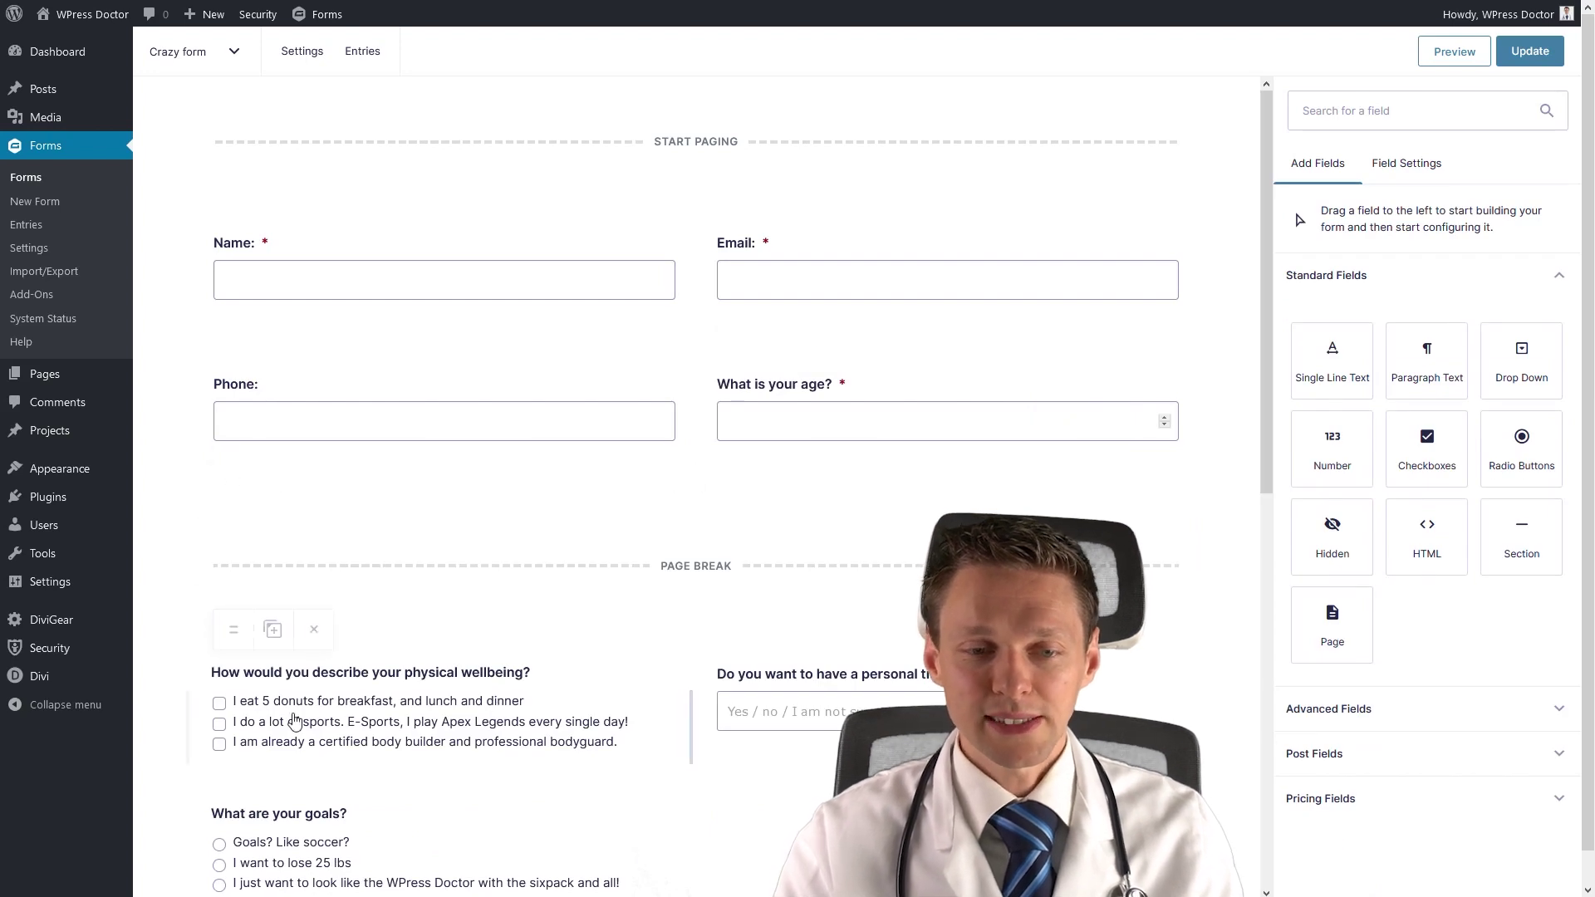
Review the Phone field's format and required settings, leaving them unchanged.
left_click(1324, 711)
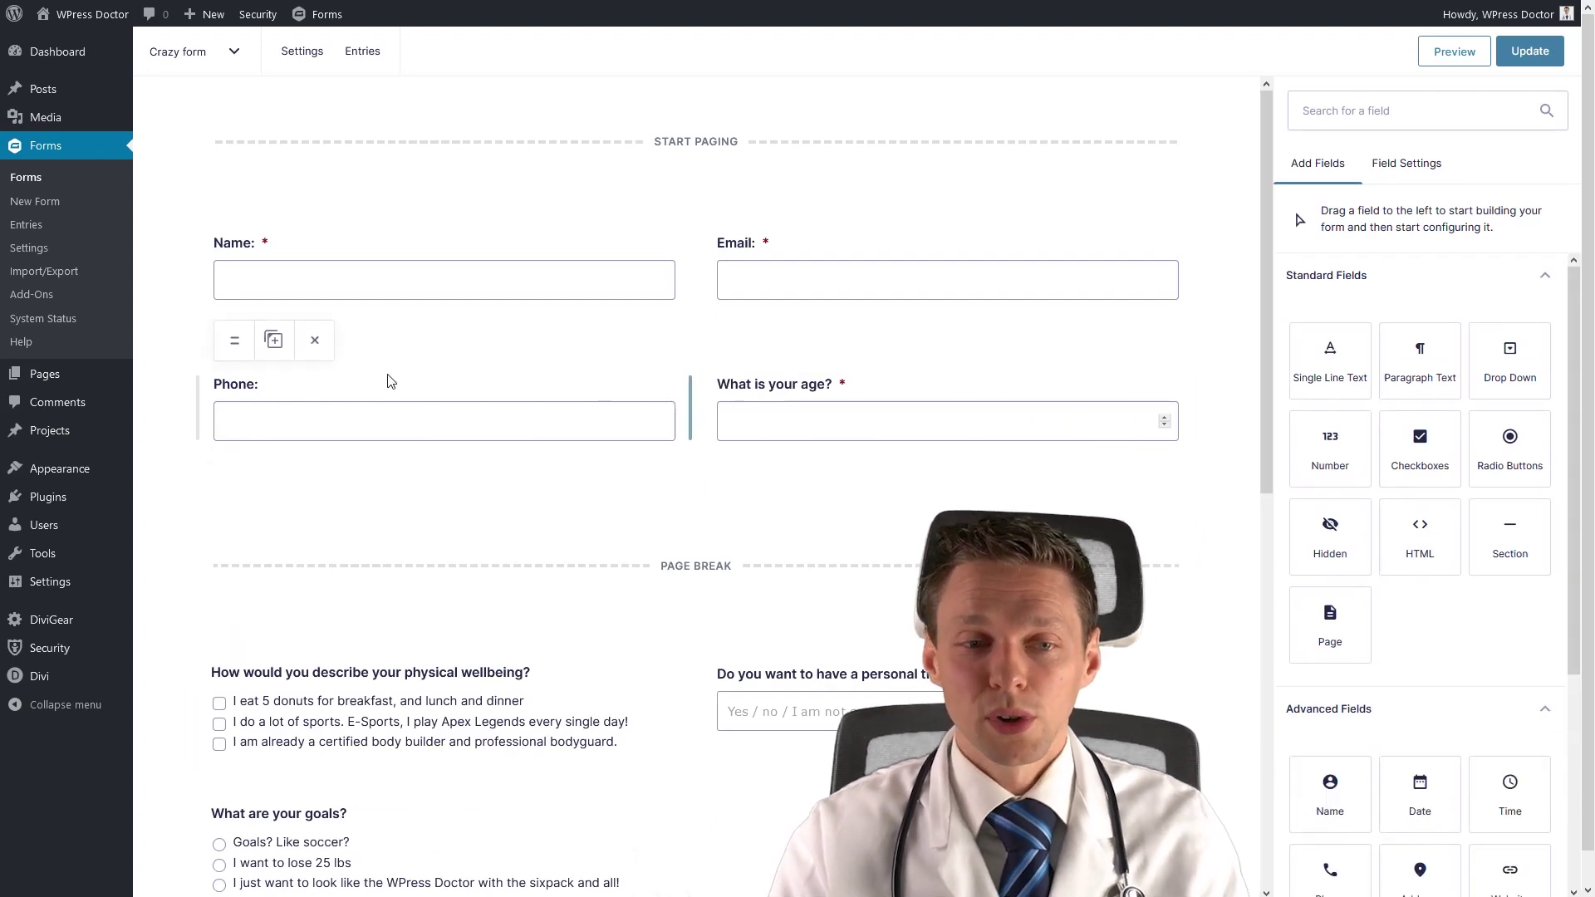
left_click(488, 421)
left_click(1422, 554)
left_click(1387, 568)
left_click(1294, 601)
left_click(1295, 601)
left_click(1318, 166)
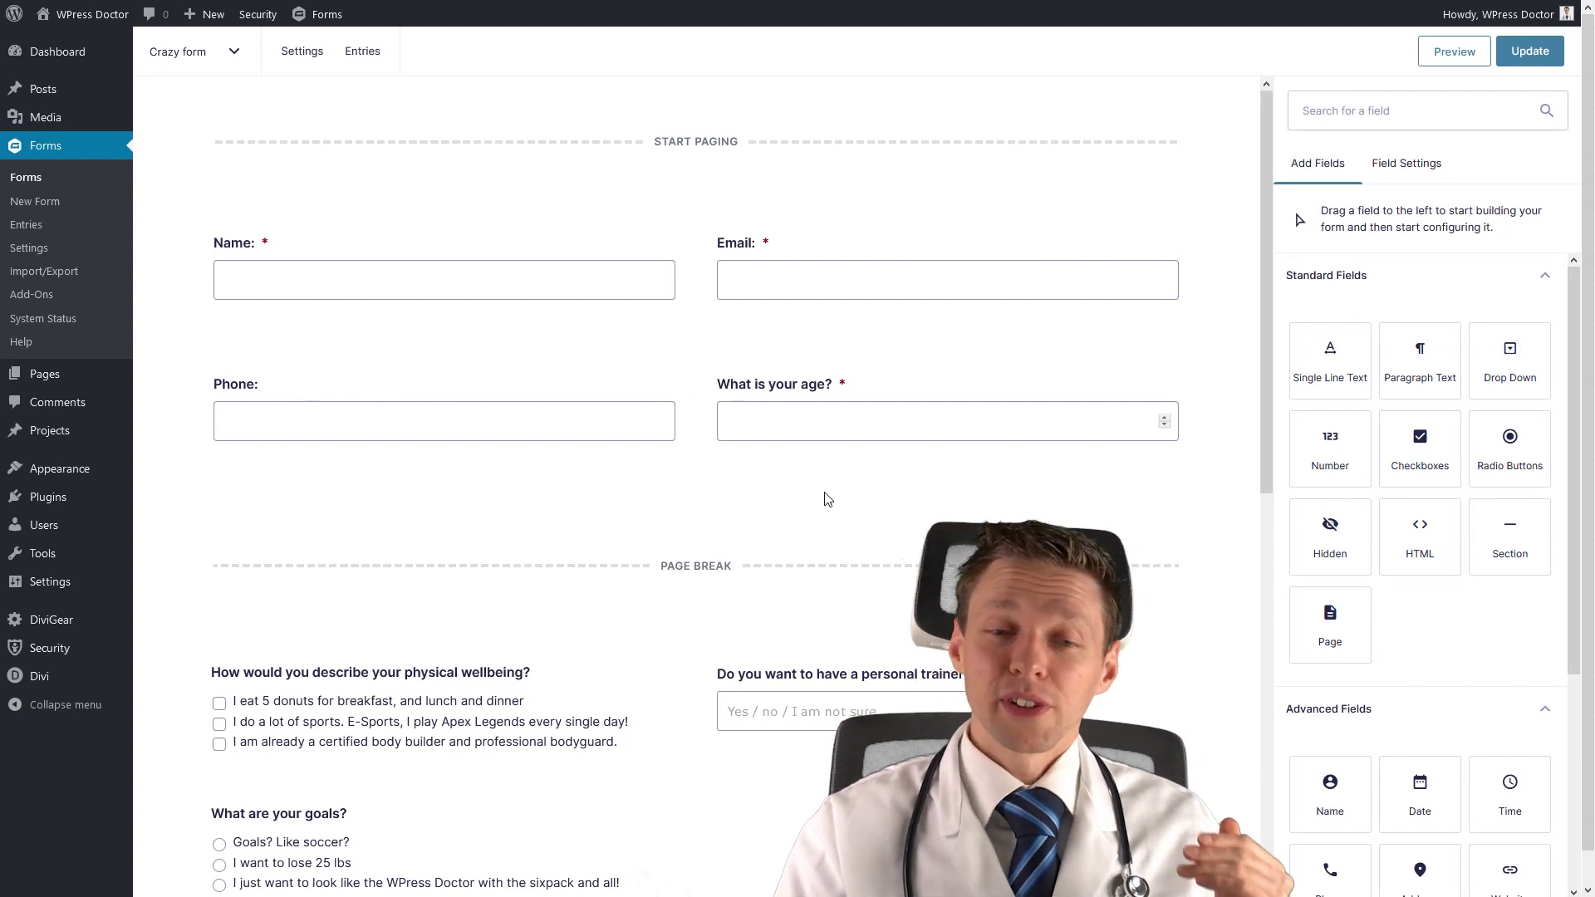
Add an Address field below Phone and age, hiding Address Line 2.
scroll(1430, 366, "down", 4)
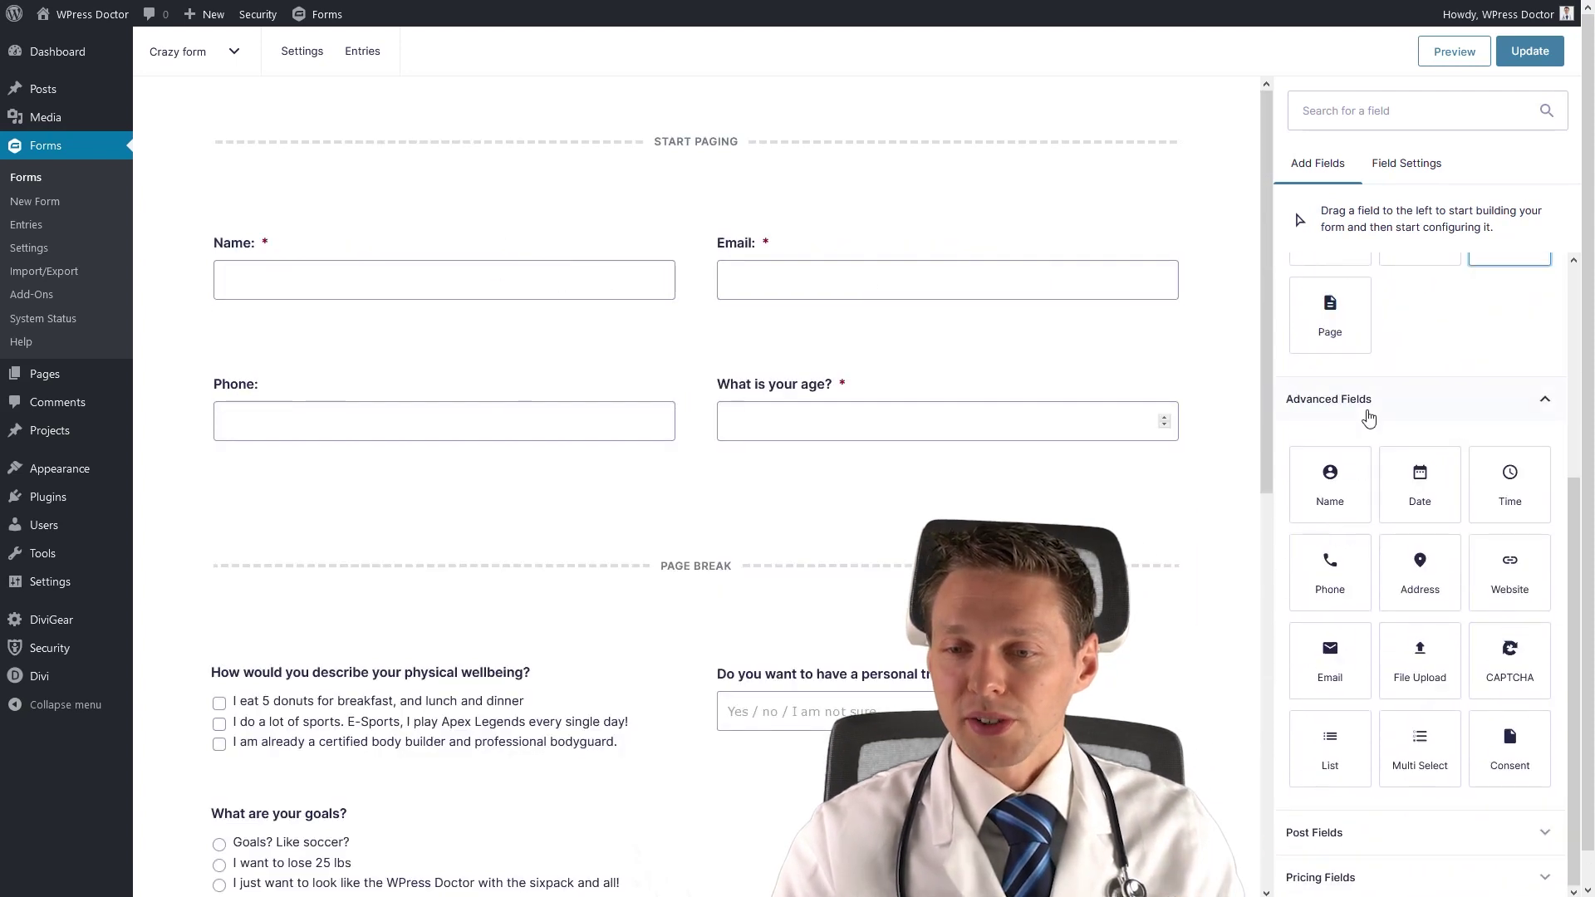
left_click_drag(1420, 565, 507, 515)
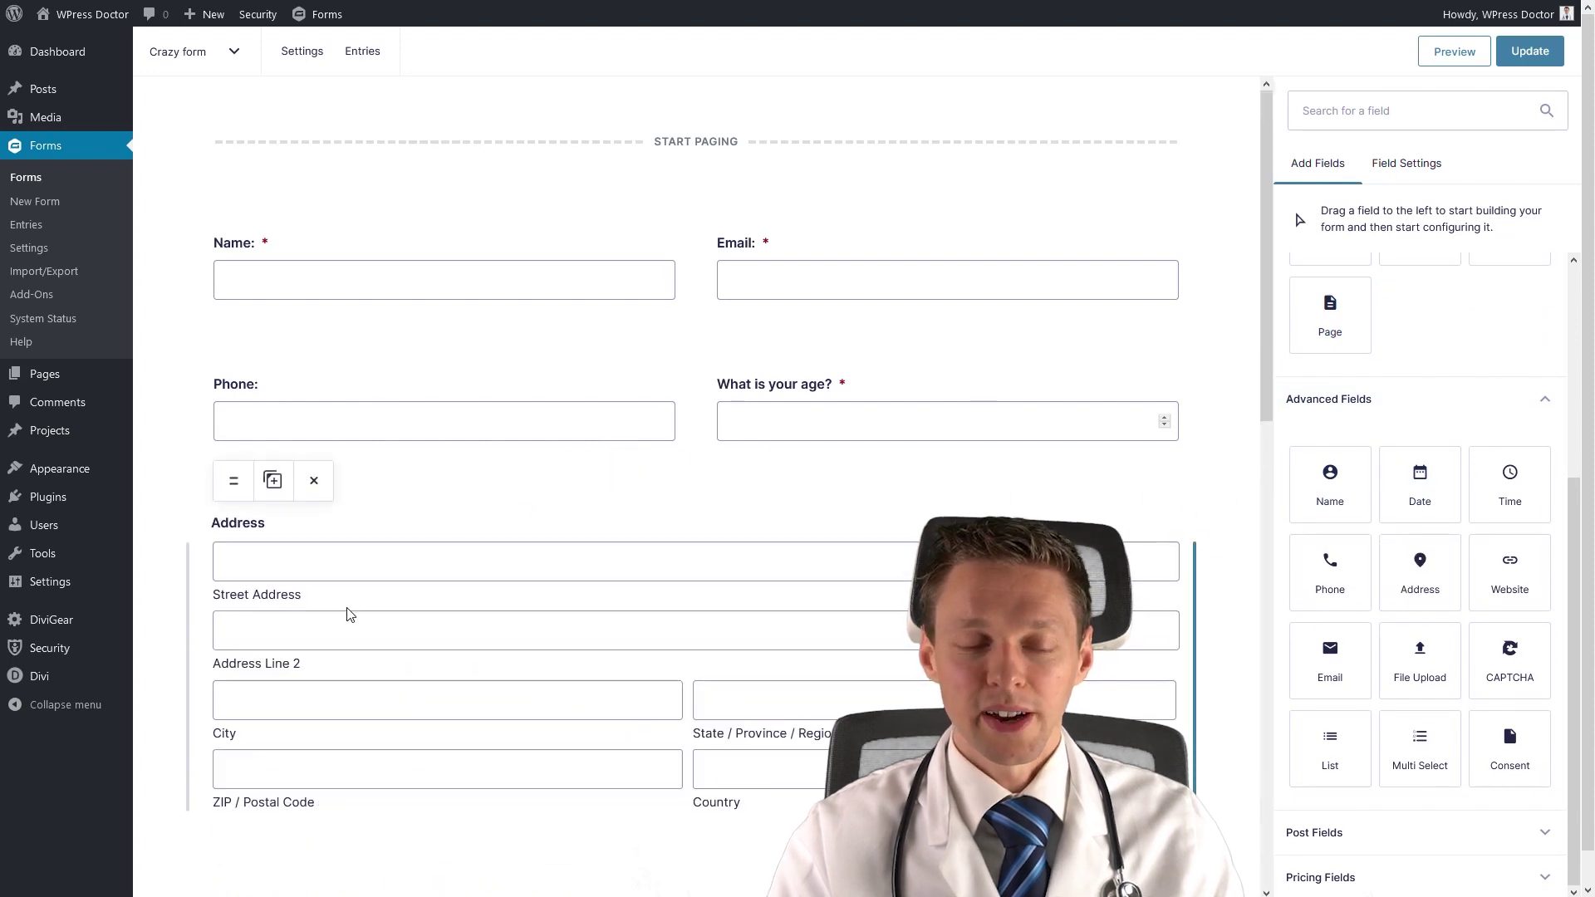
scroll(1584, 430, "down", 2)
scroll(1585, 430, "down", 2)
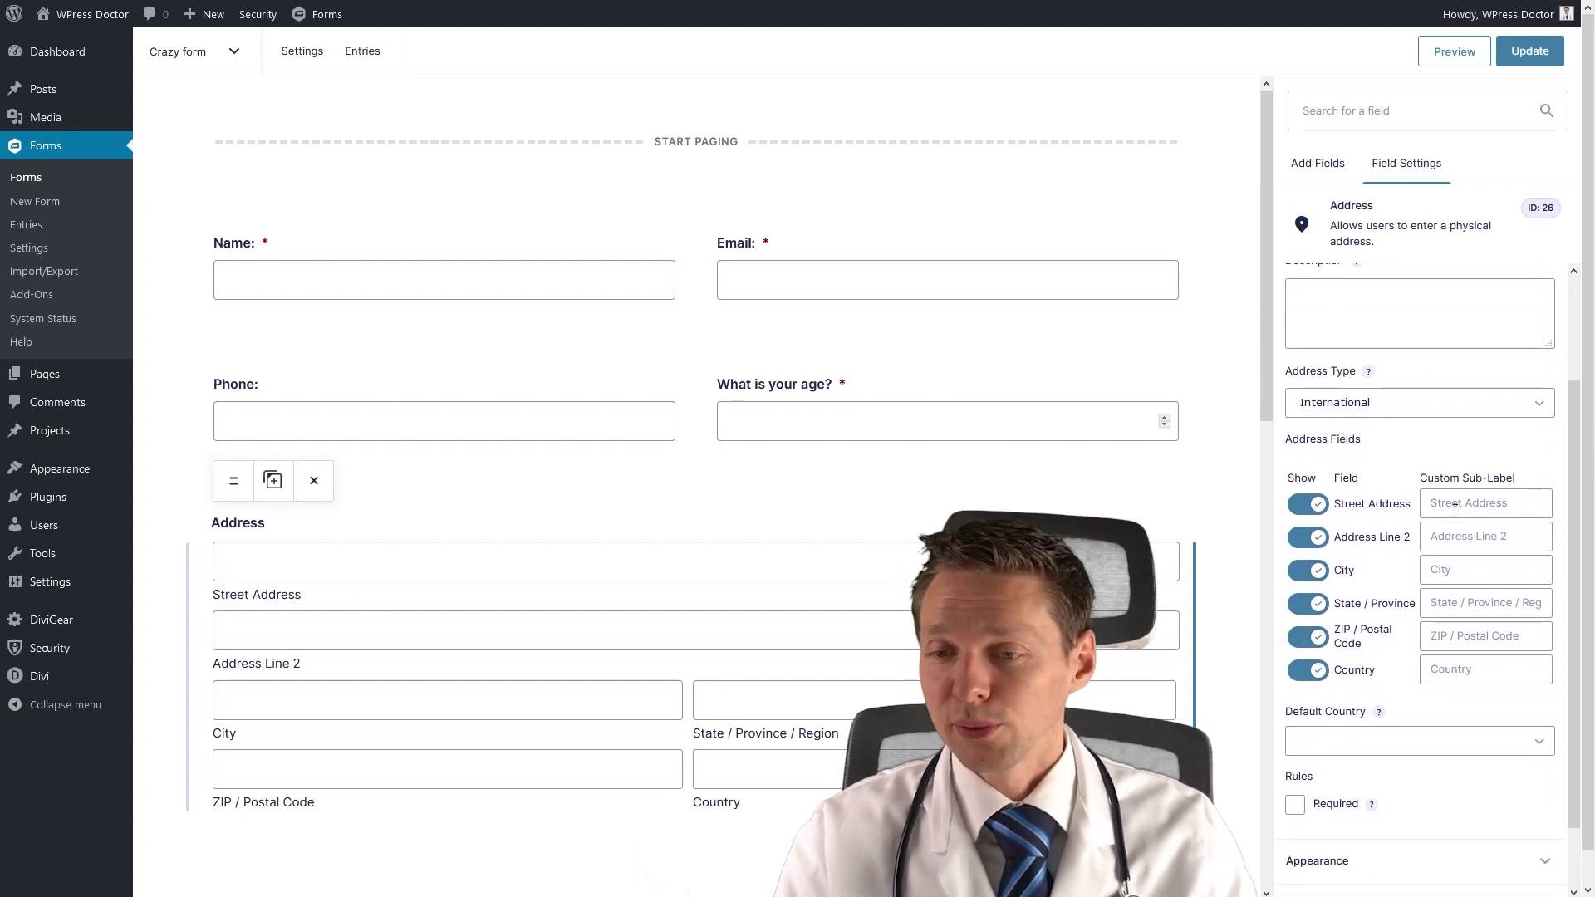
left_click(1321, 540)
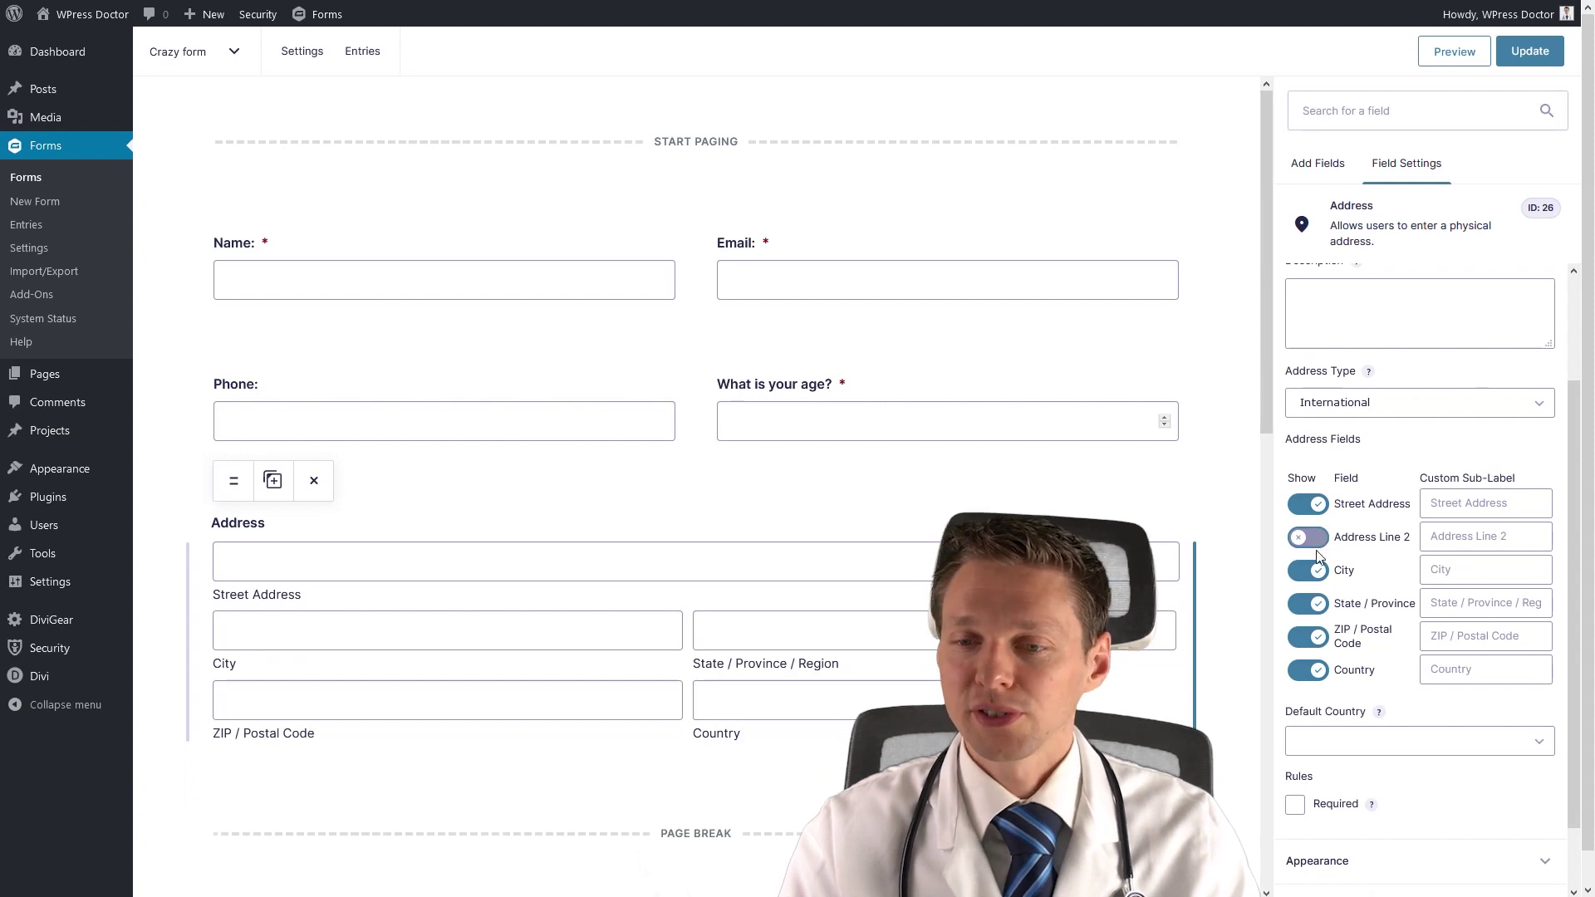
Sub-label the ZIP input 'Postal Code' and make United States the default country.
left_click(1464, 638)
type("Postal")
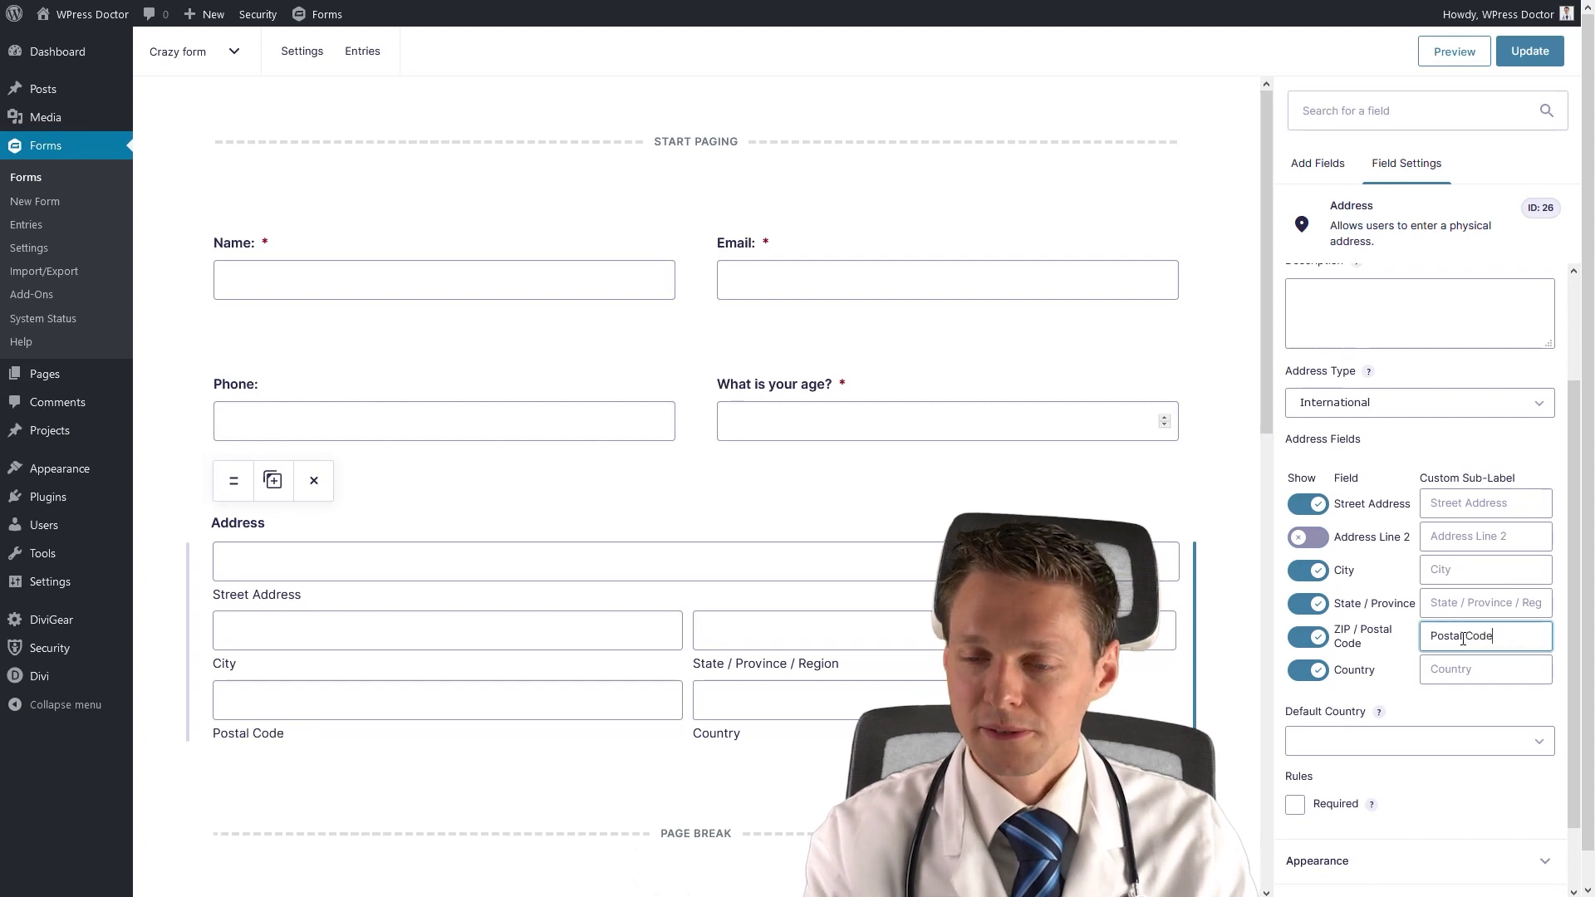
type(" Code")
left_click(1519, 674)
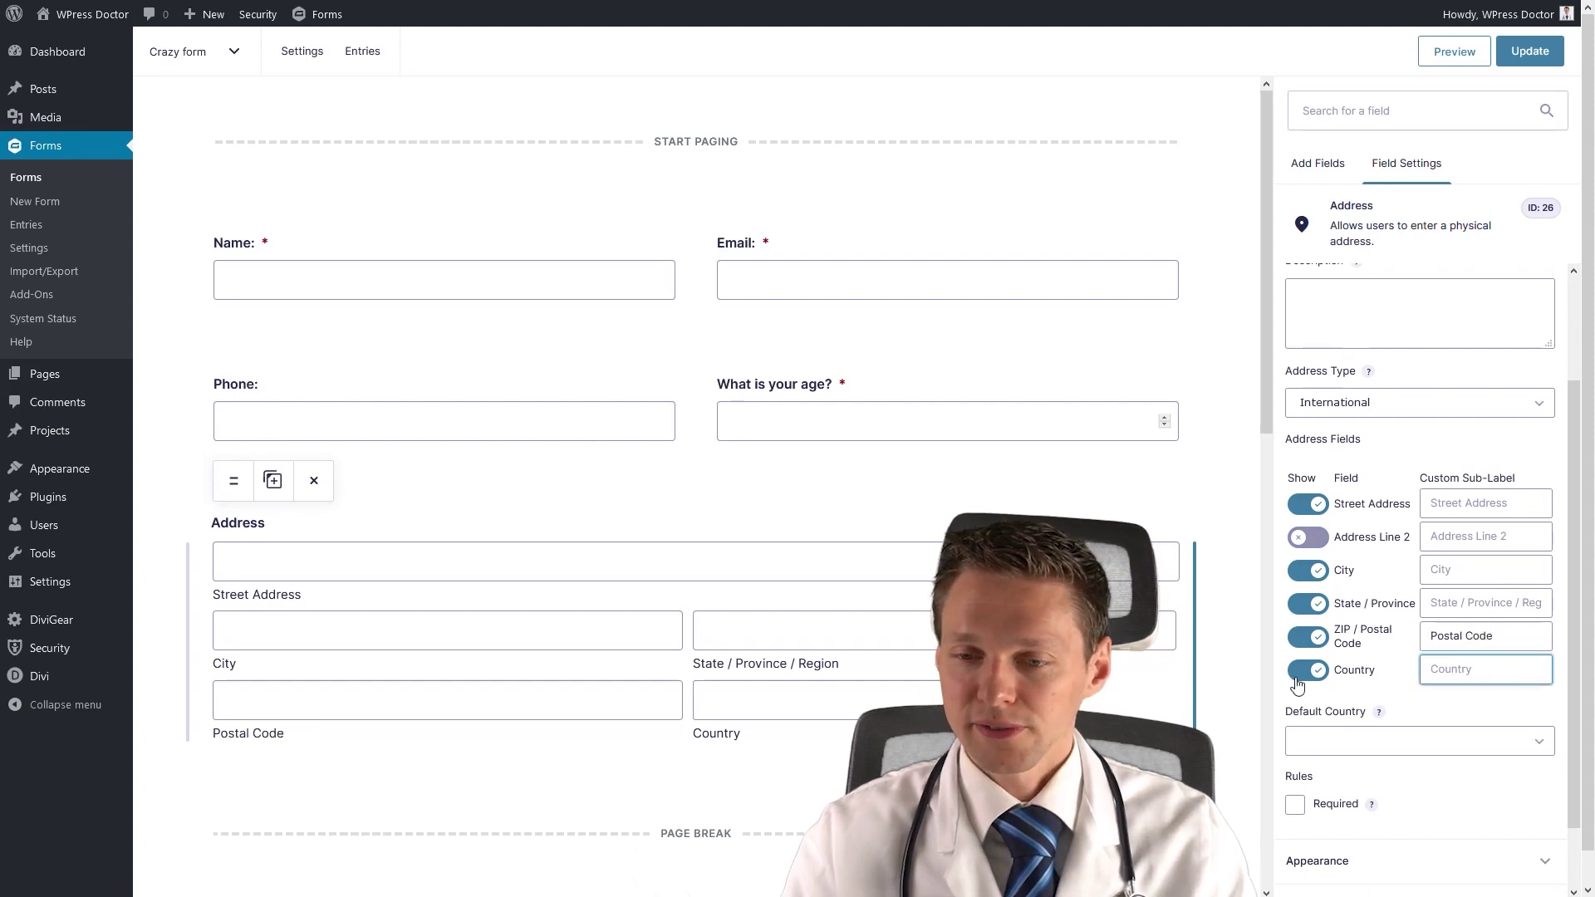
left_click(1055, 703)
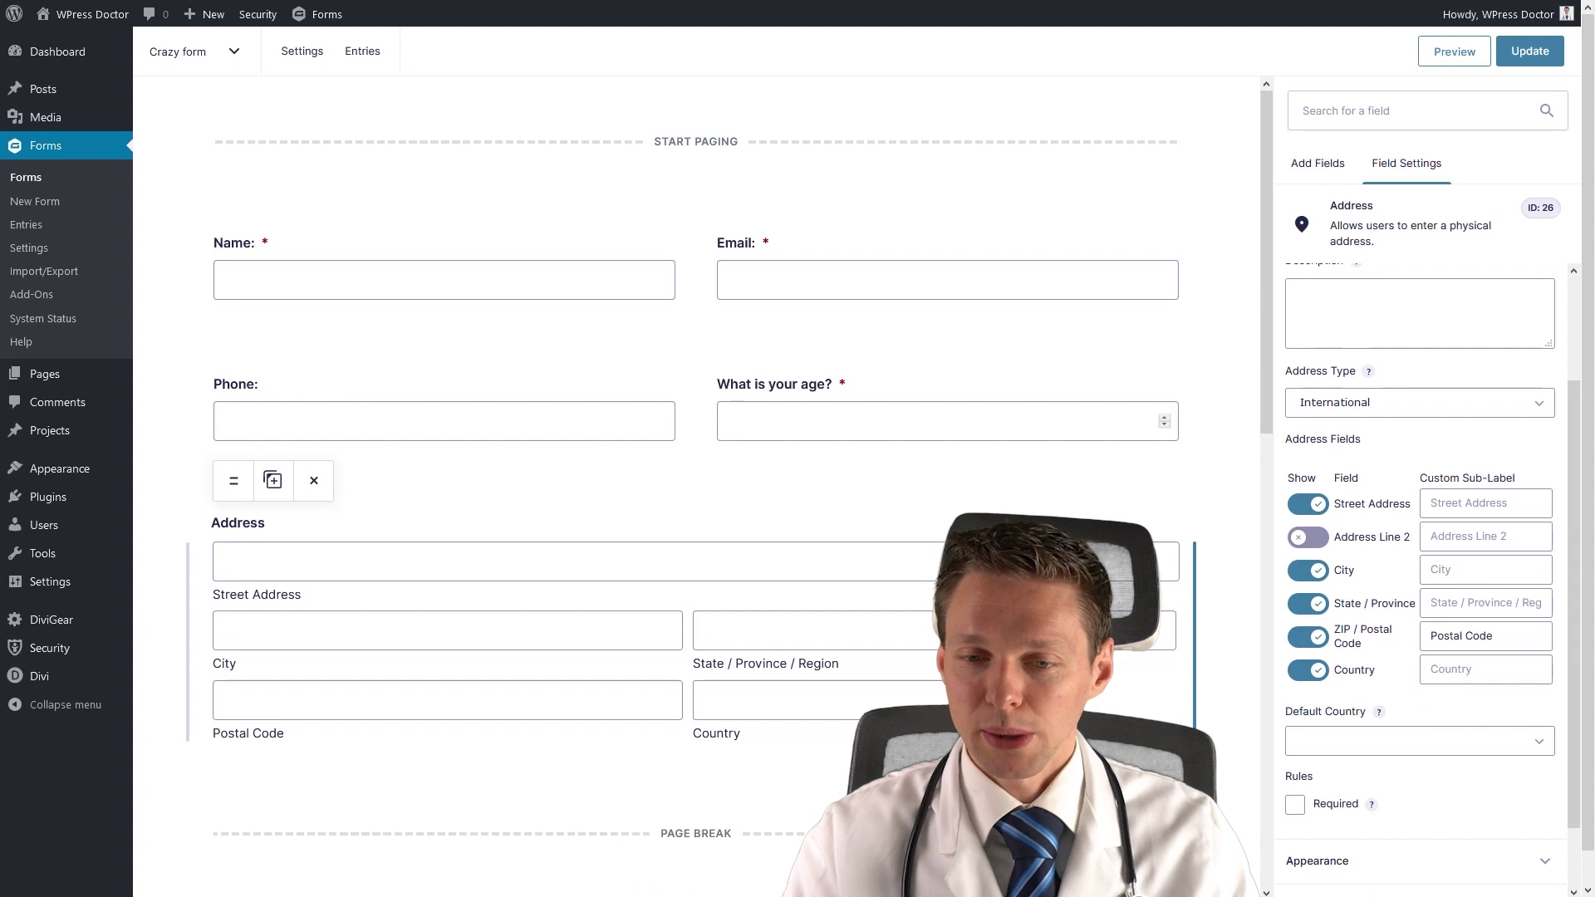
left_click(1403, 740)
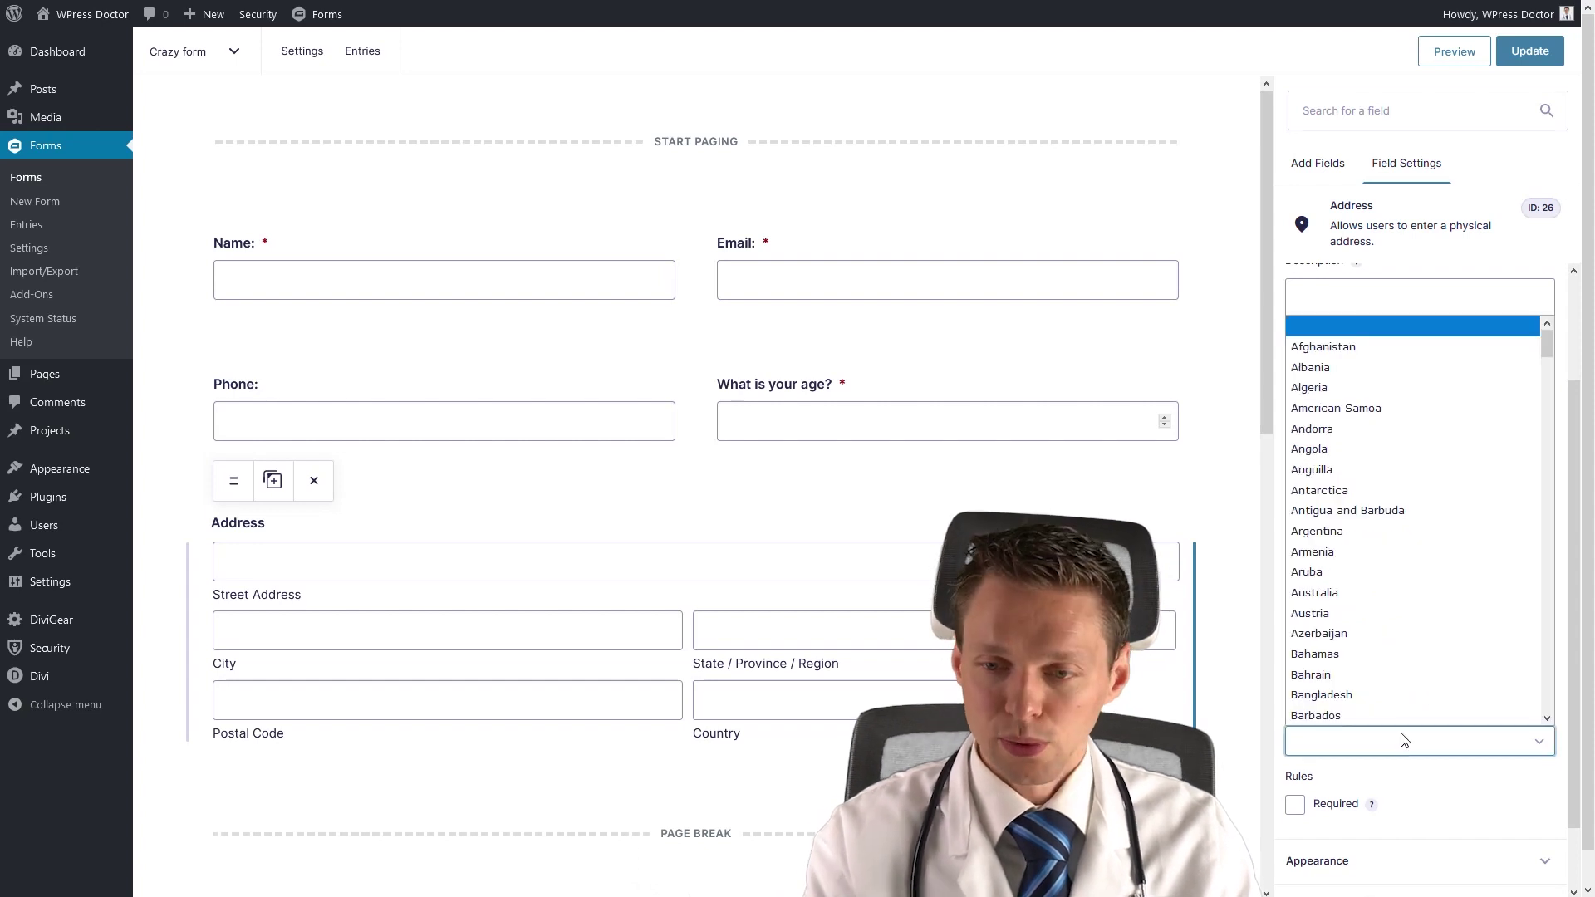
left_click_drag(1547, 342, 1543, 708)
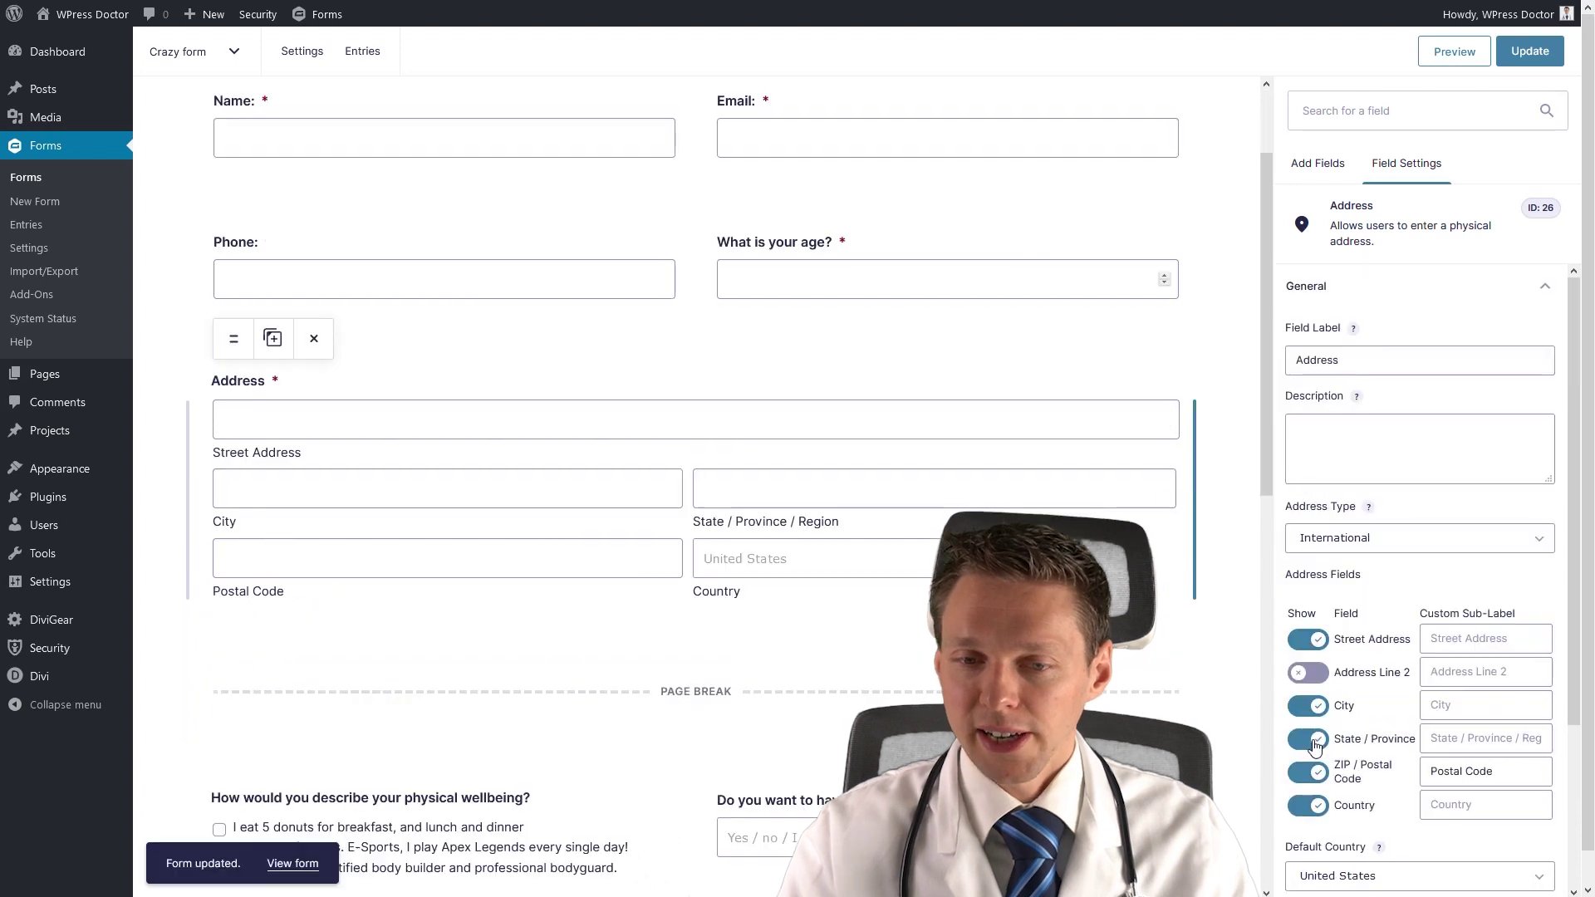
left_click(1311, 739)
left_click(1311, 739)
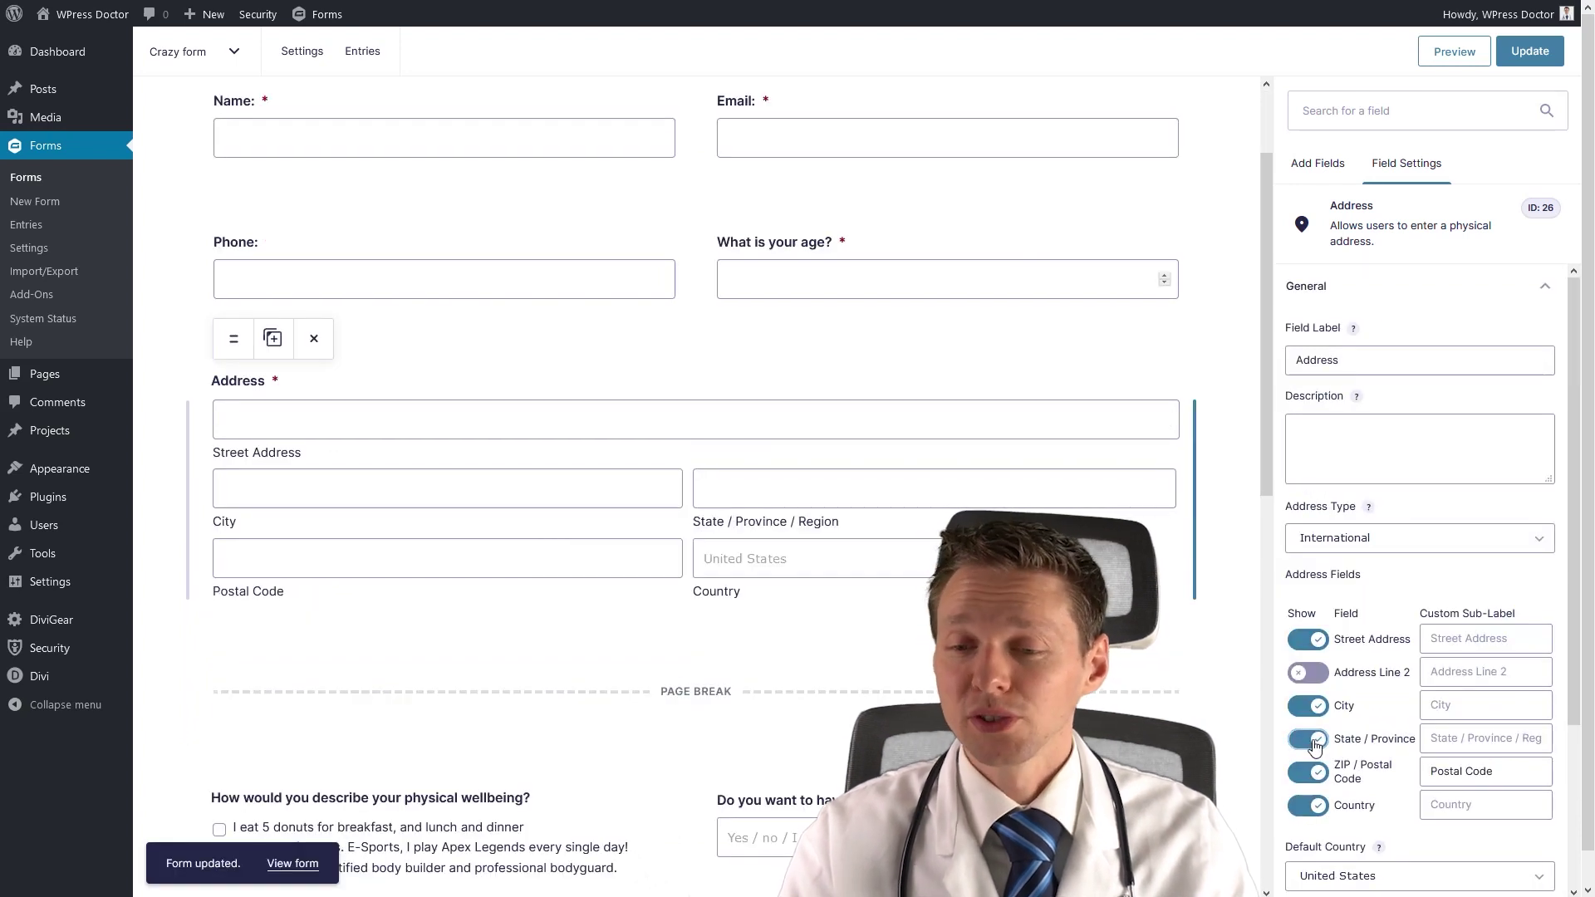
Rename the State / Province sub-label to 'Neighbourhood'.
left_click(1431, 738)
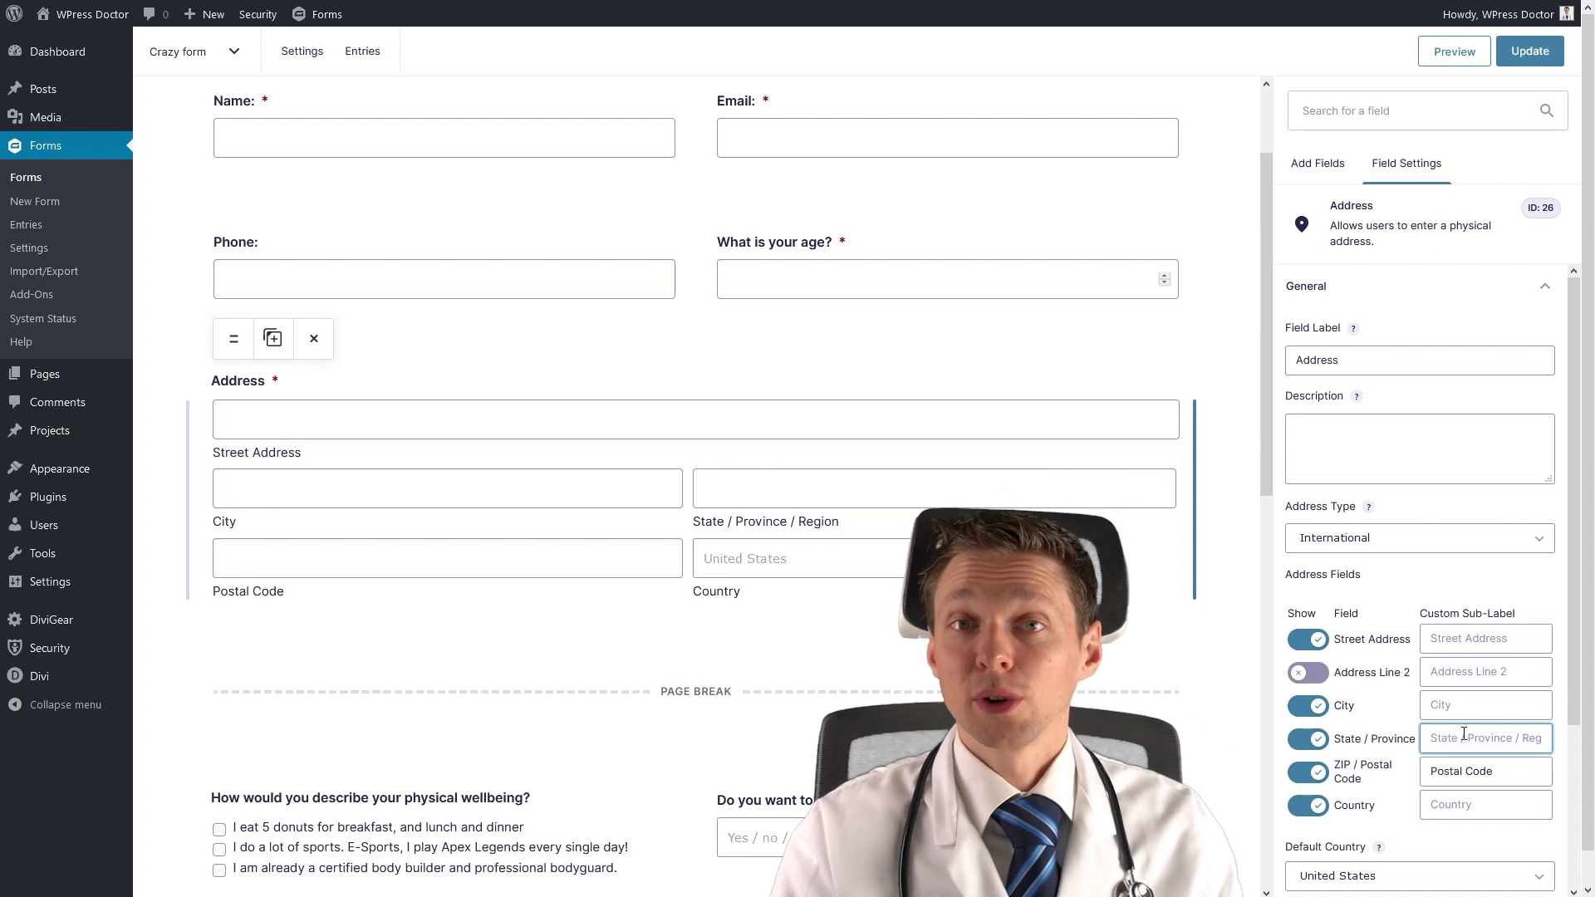
type("neighbourhood")
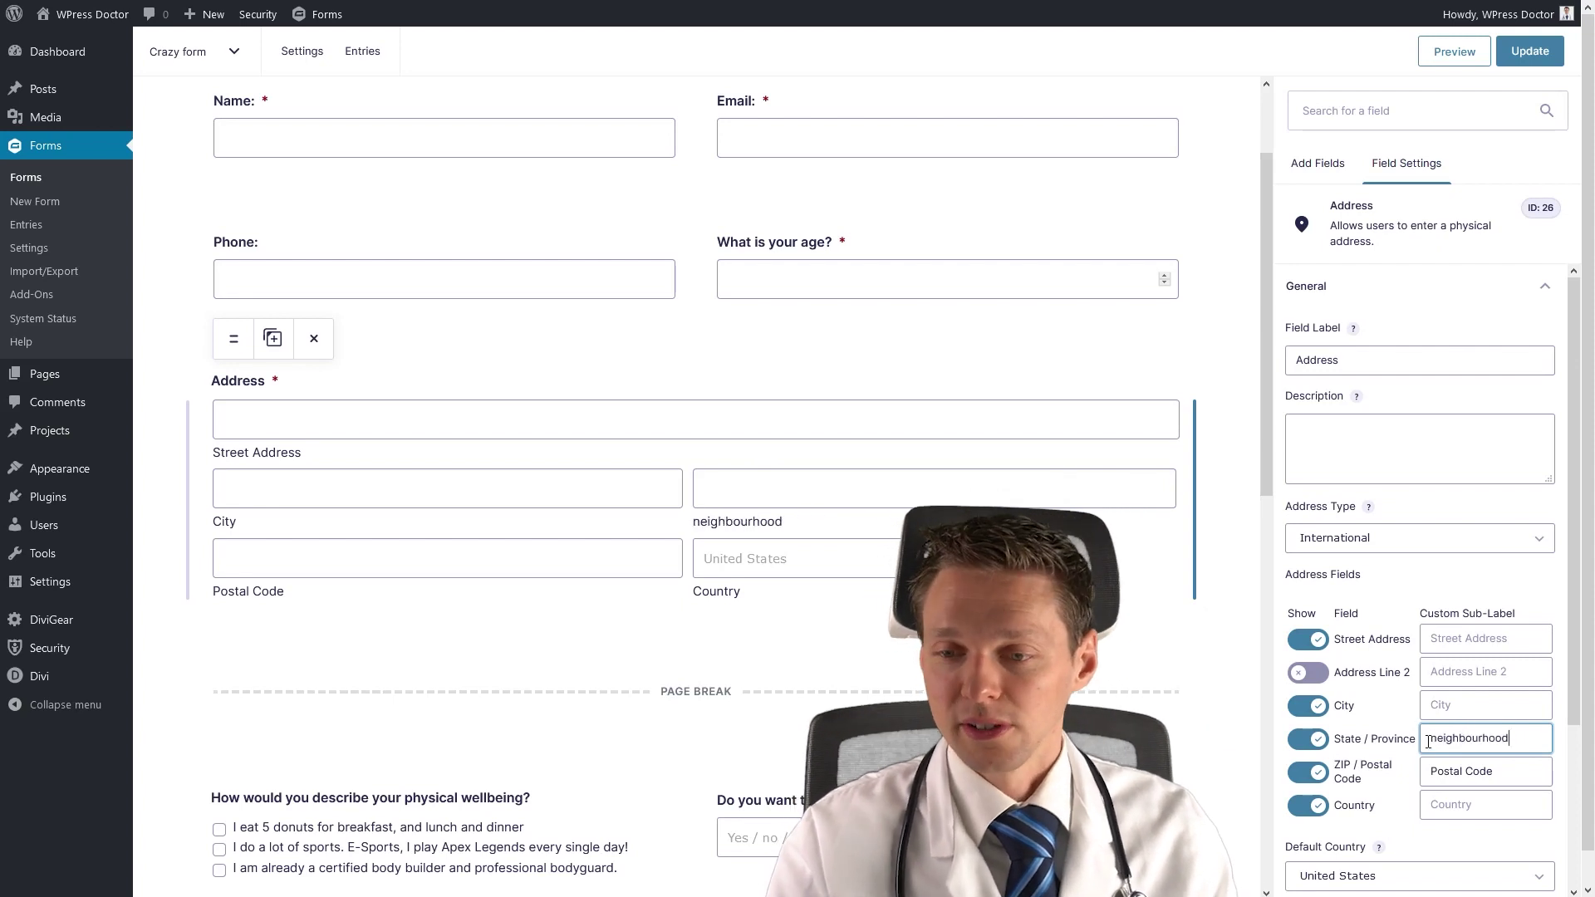
type("N")
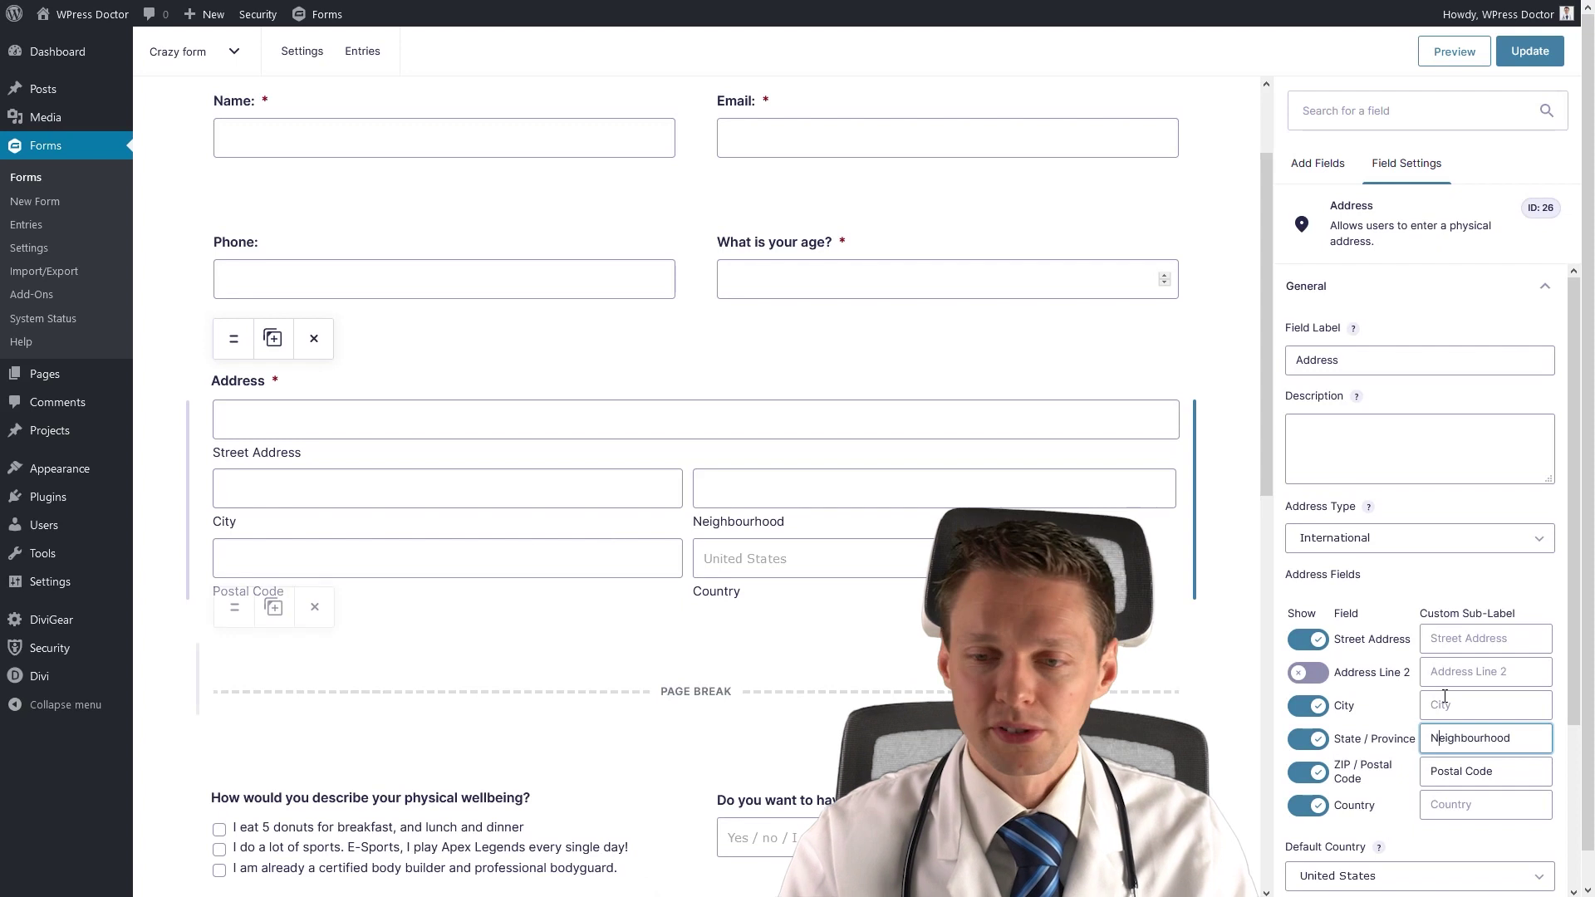
scroll(711, 207, "up", 2)
left_click(711, 141)
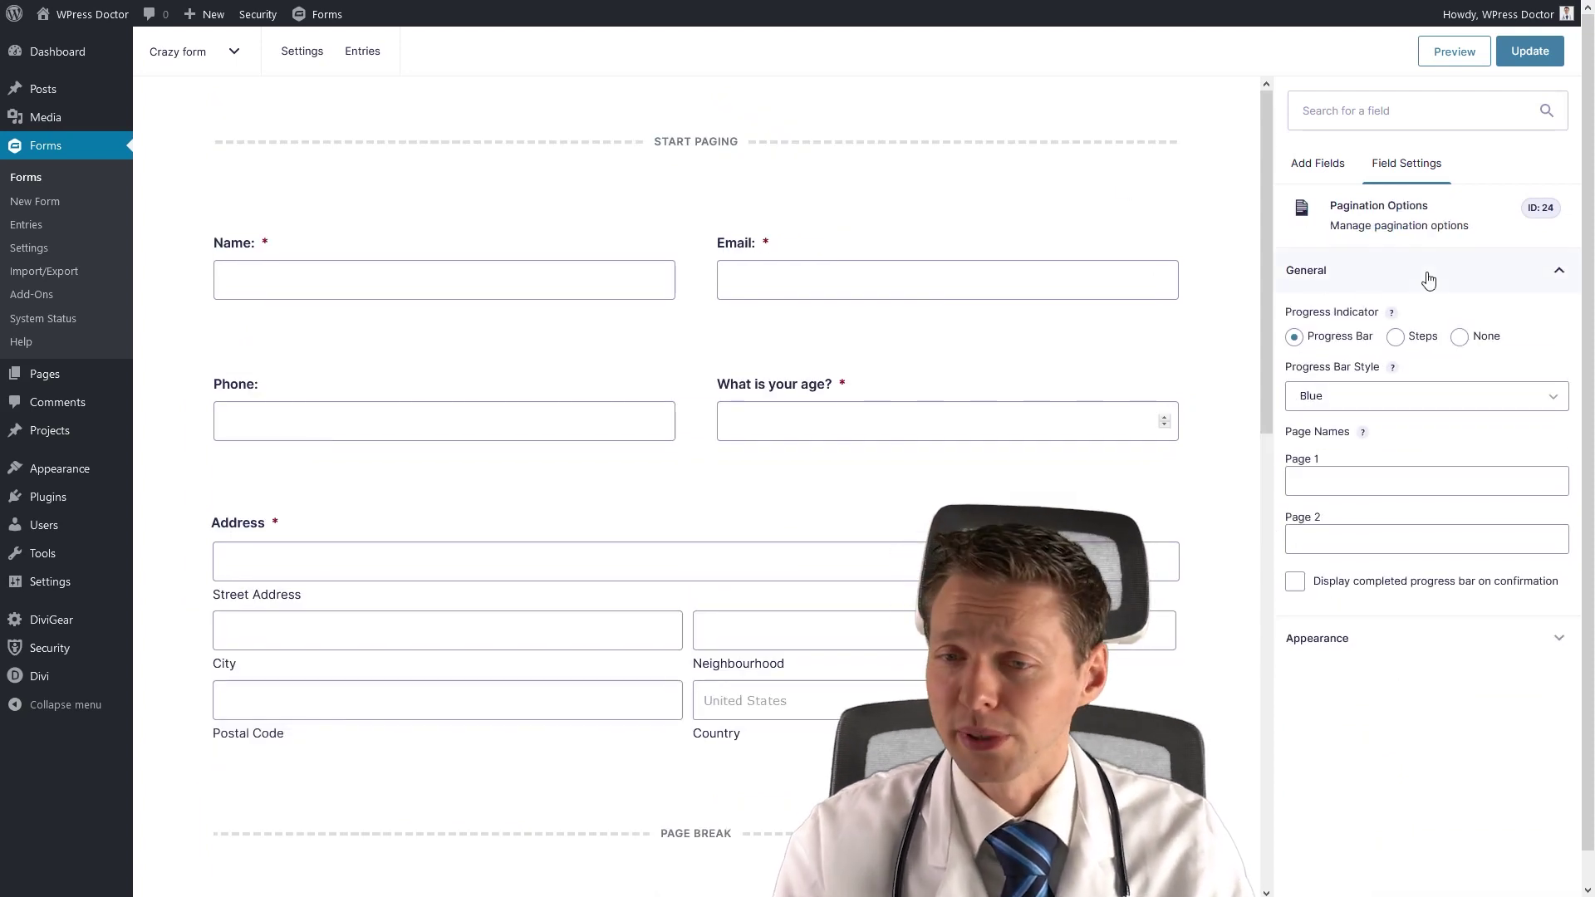
Compare progress indicator styles, preview the progress bar, then choose Steps and update the form.
left_click(1404, 339)
left_click(1458, 338)
left_click(1295, 337)
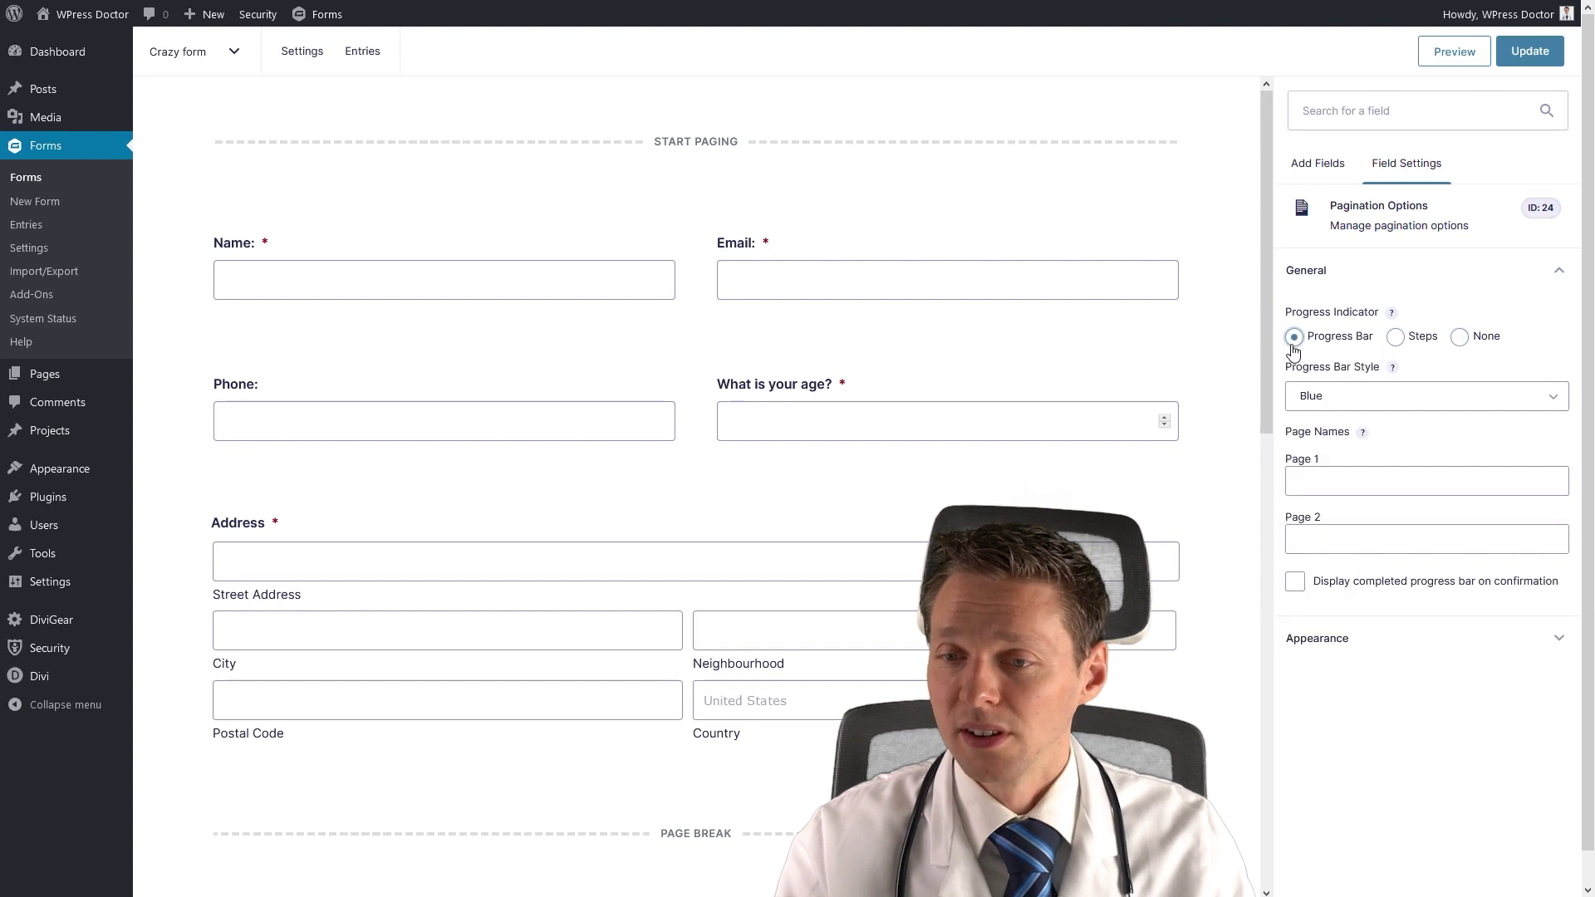
left_click(1462, 62)
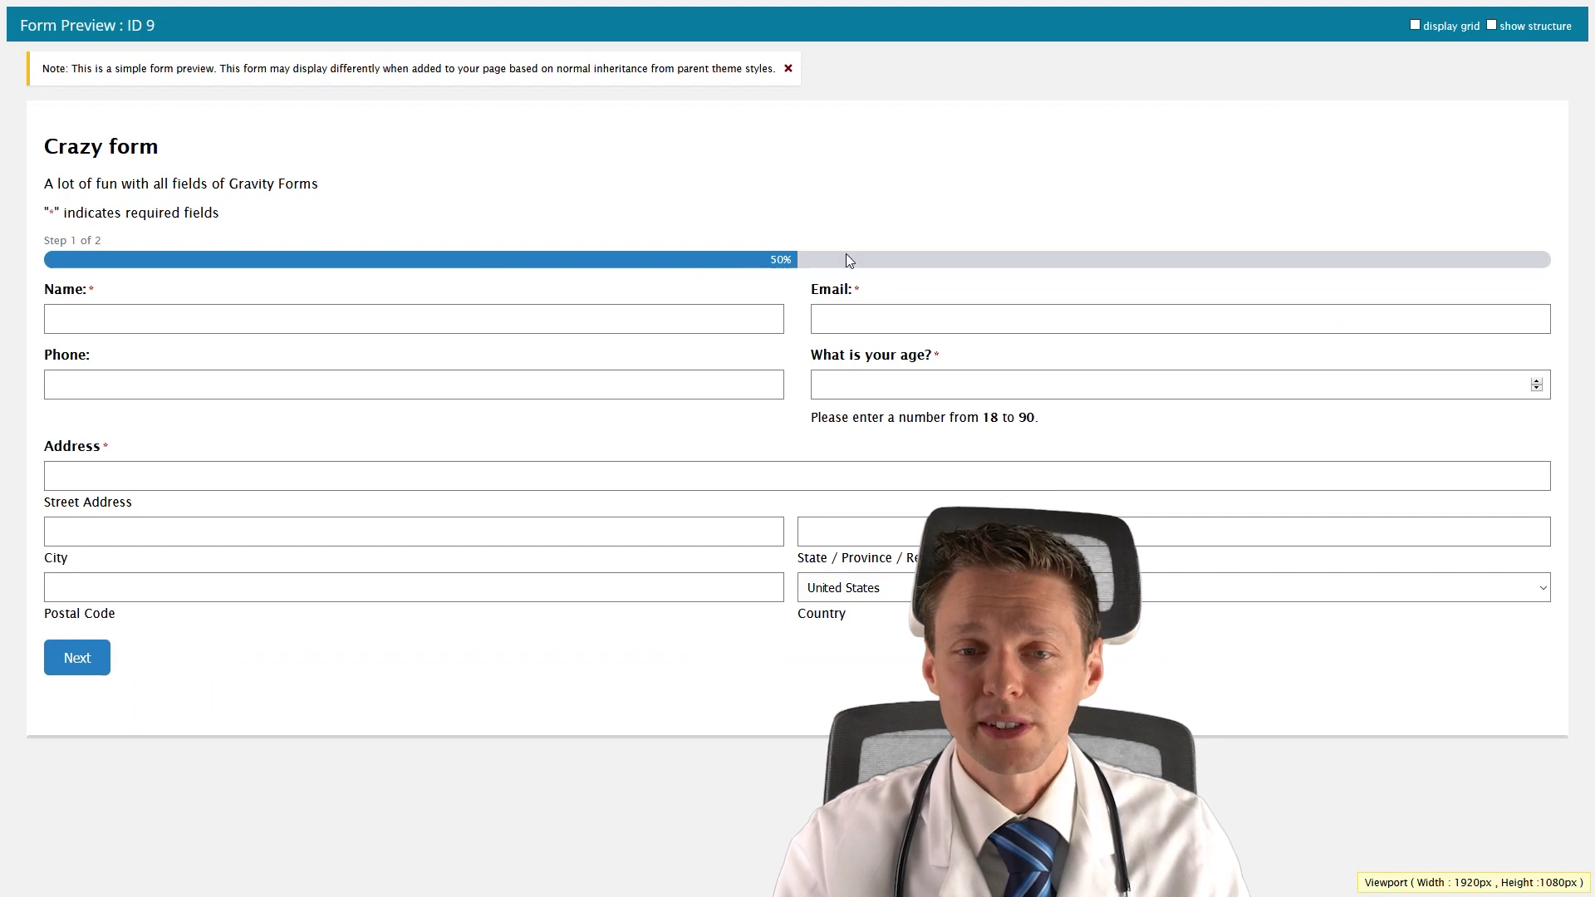
key("ctrl+w")
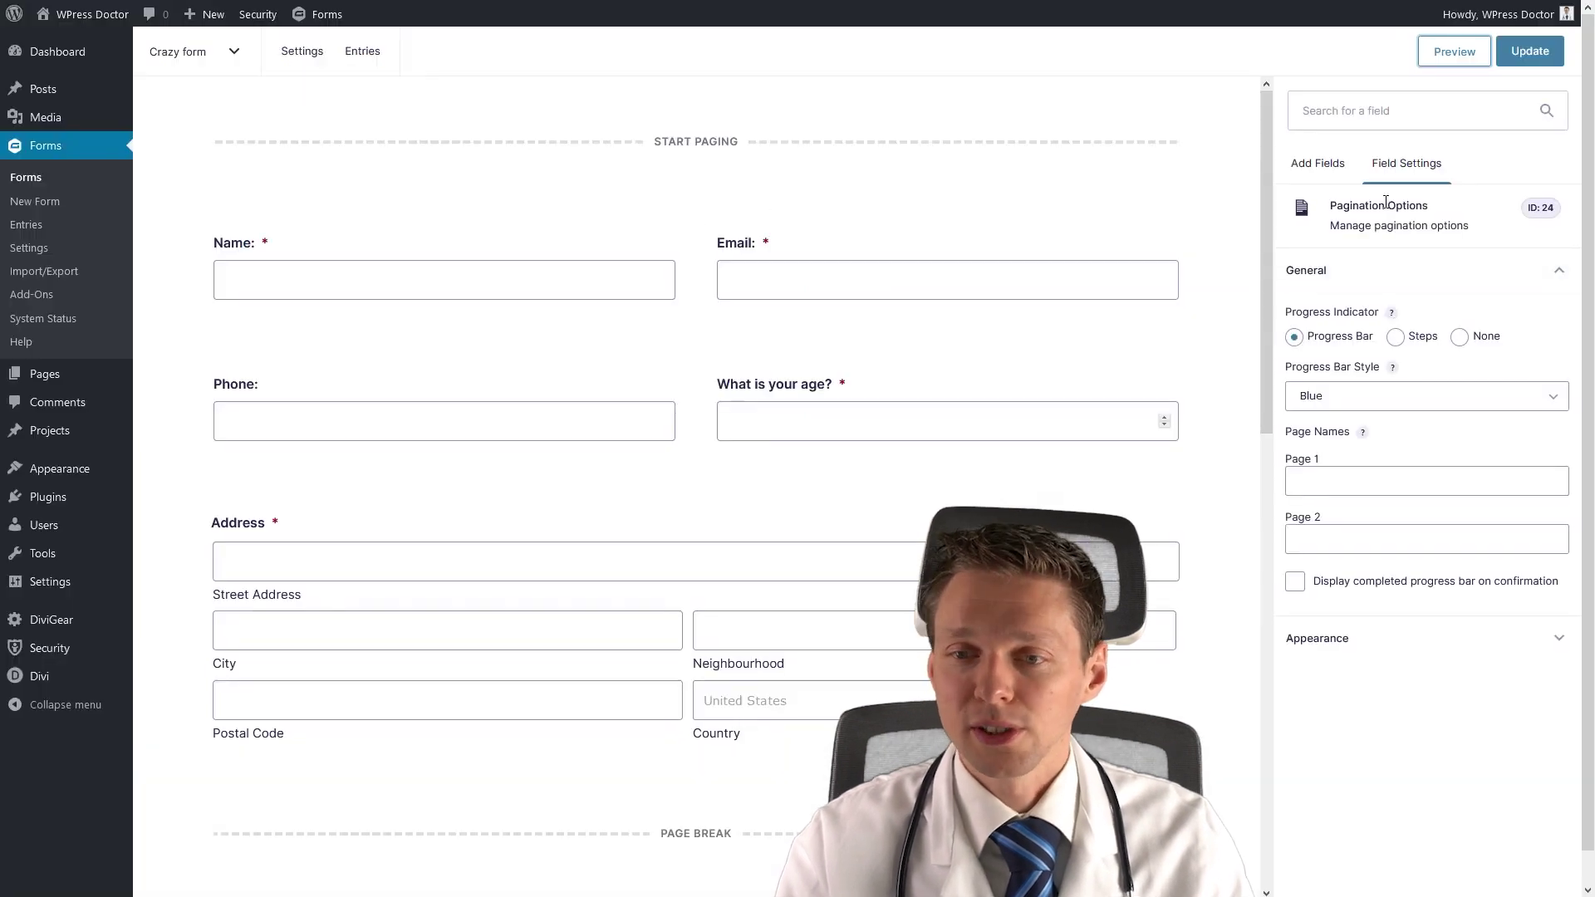
left_click(1395, 340)
left_click(1530, 51)
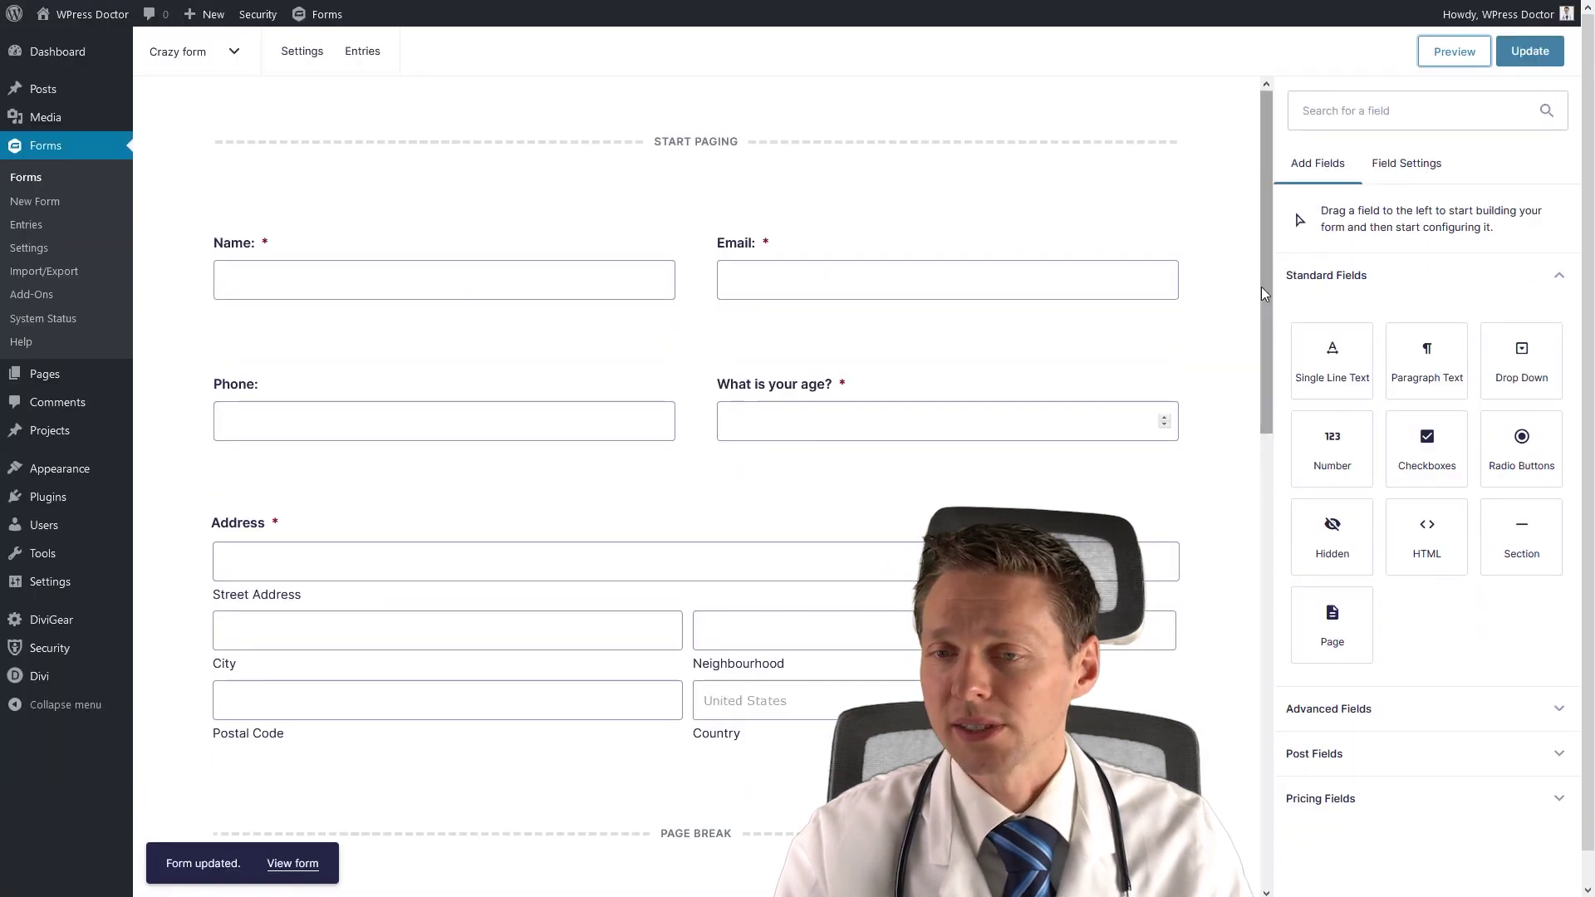
Name page 1 'Personal data' and page 2 'Gym prefereces' in the pagination options.
left_click(872, 188)
left_click(1358, 482)
type("Persona")
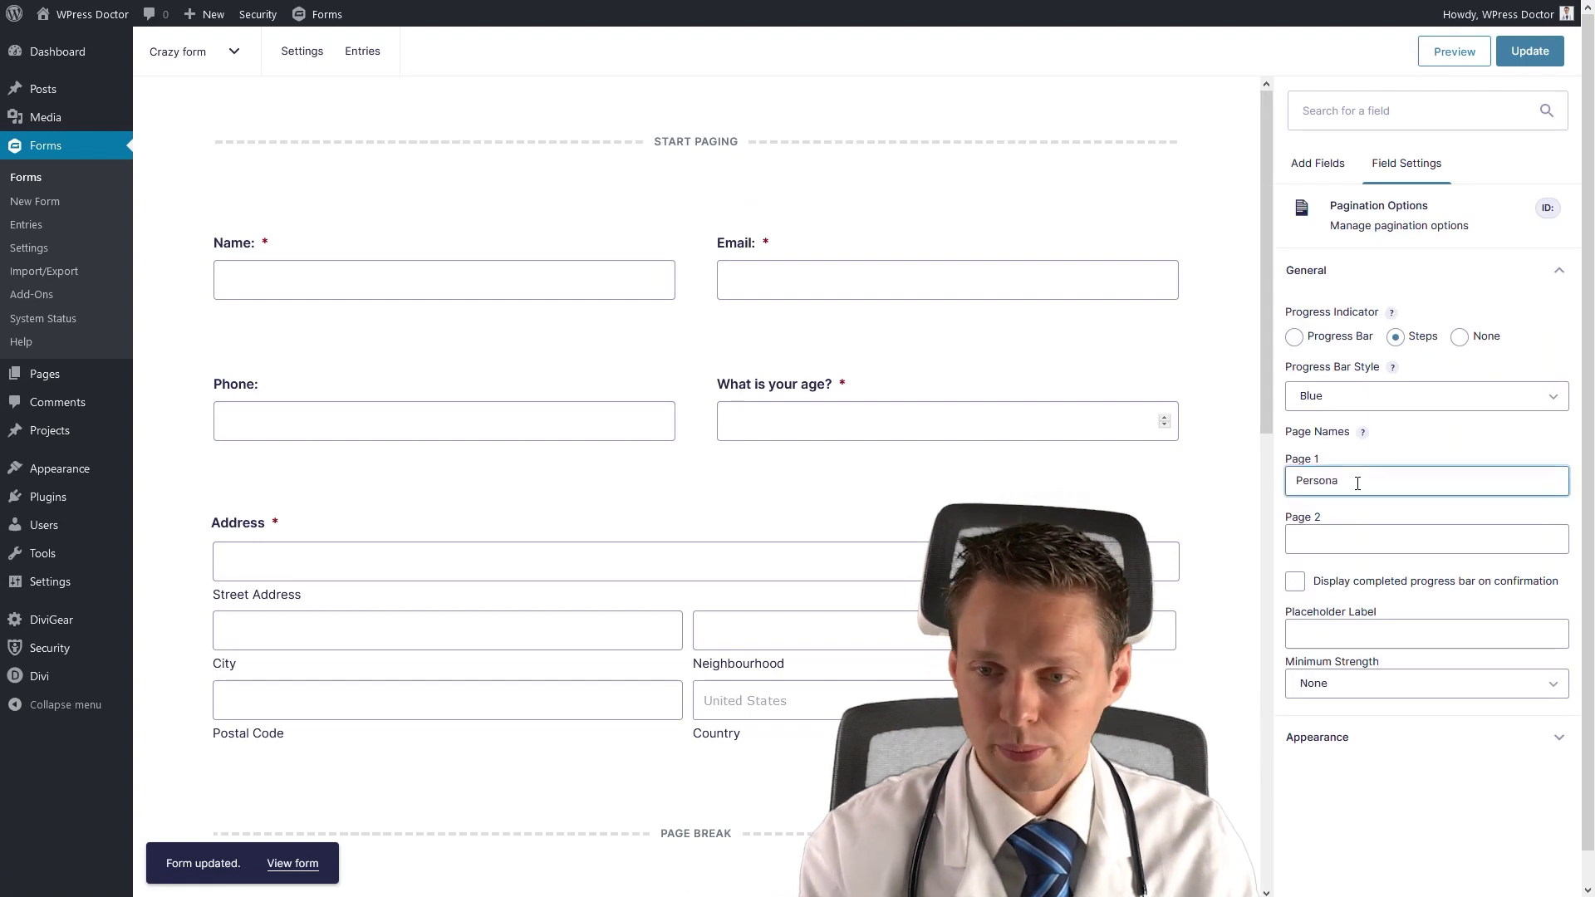
type("l data")
left_click(1403, 540)
type("Gym prefere")
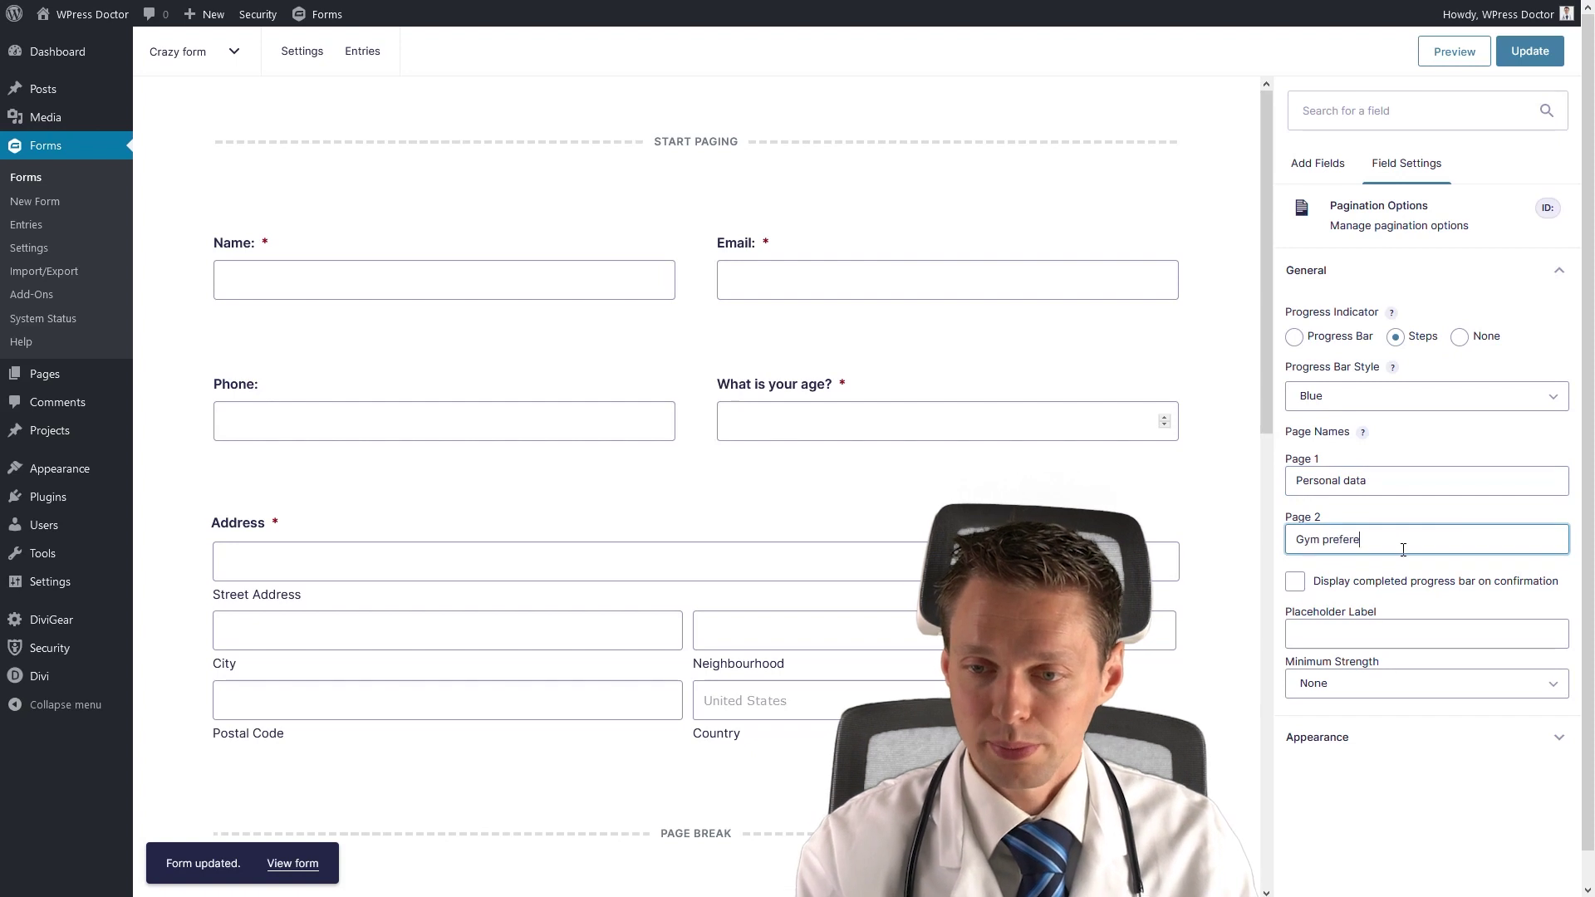
type("ces")
left_click(703, 138)
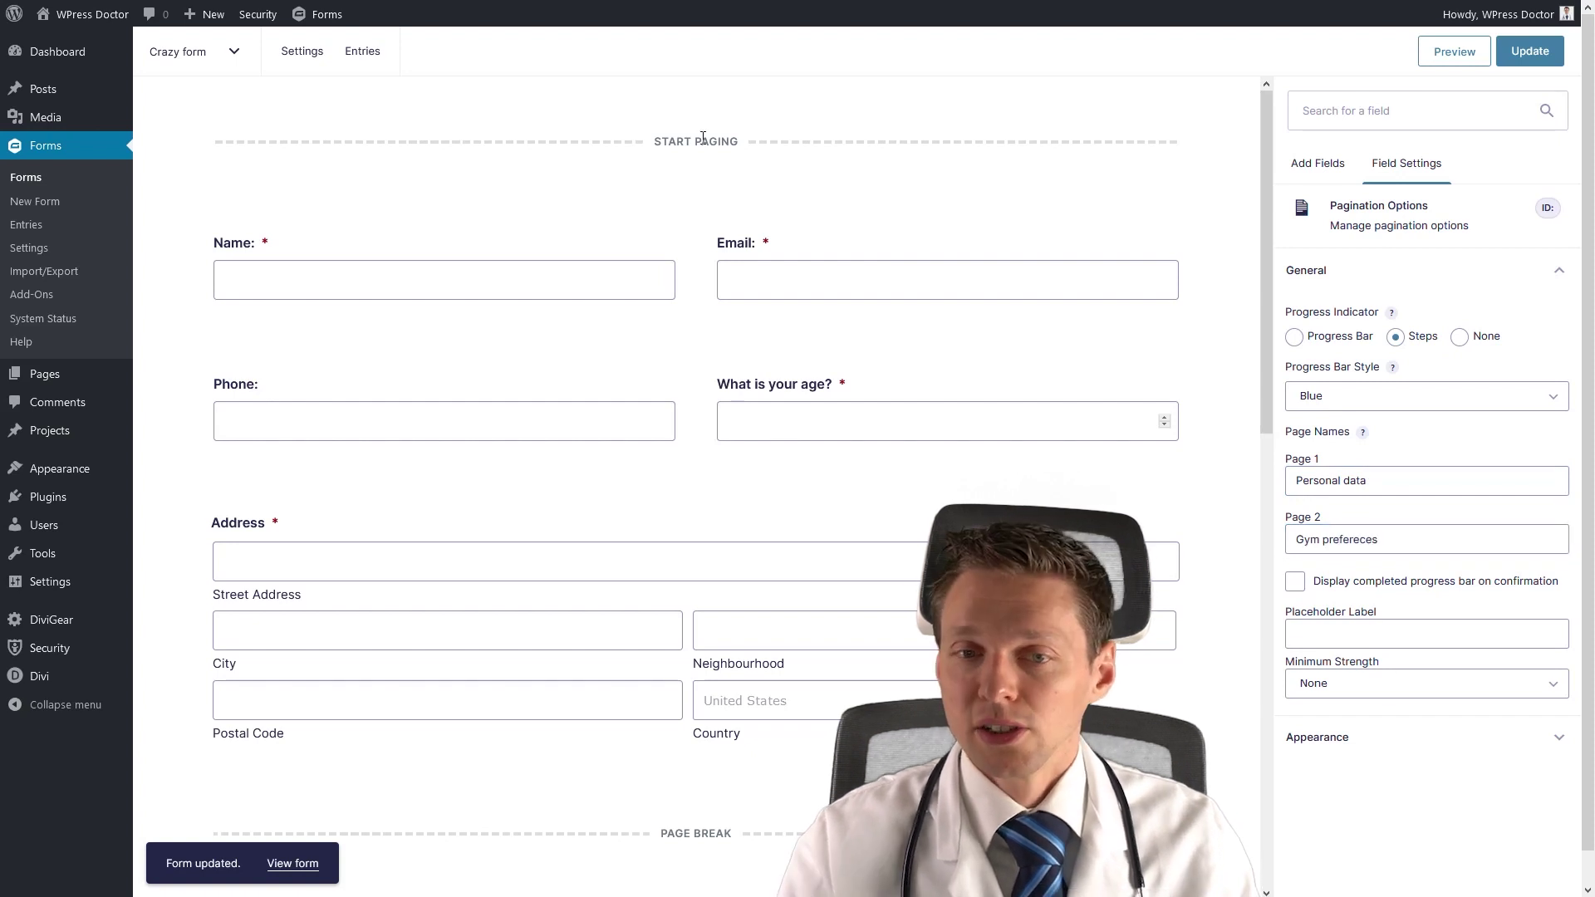
Preview the form to check the page names and the Step 1 of 2 caption.
left_click(1458, 52)
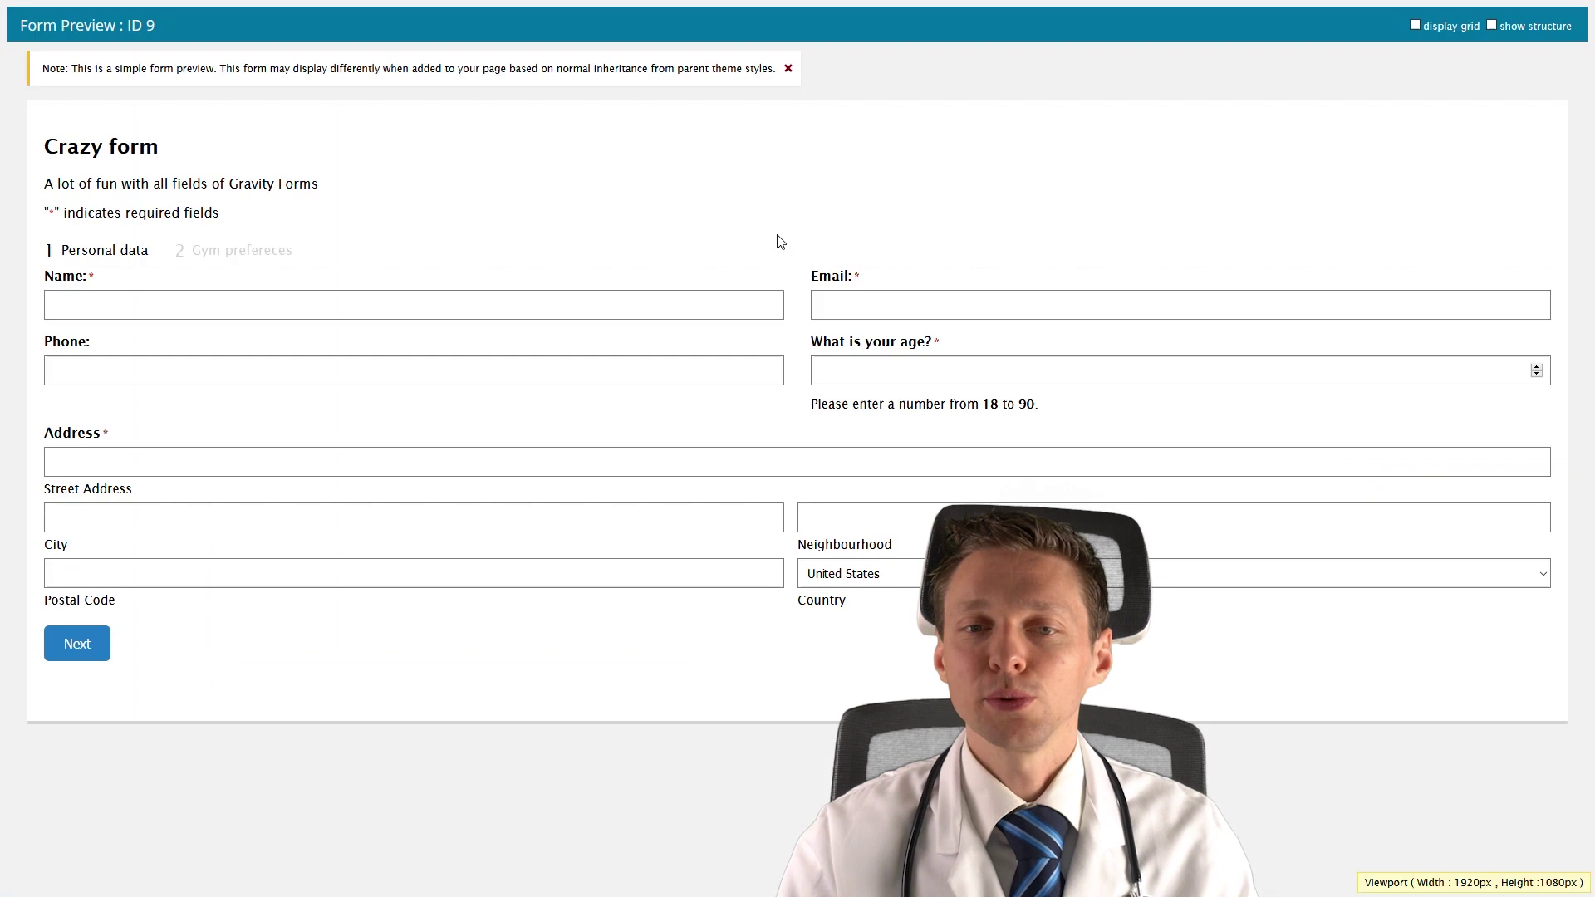
left_click_drag(55, 251, 299, 254)
left_click(218, 248)
left_click(302, 260)
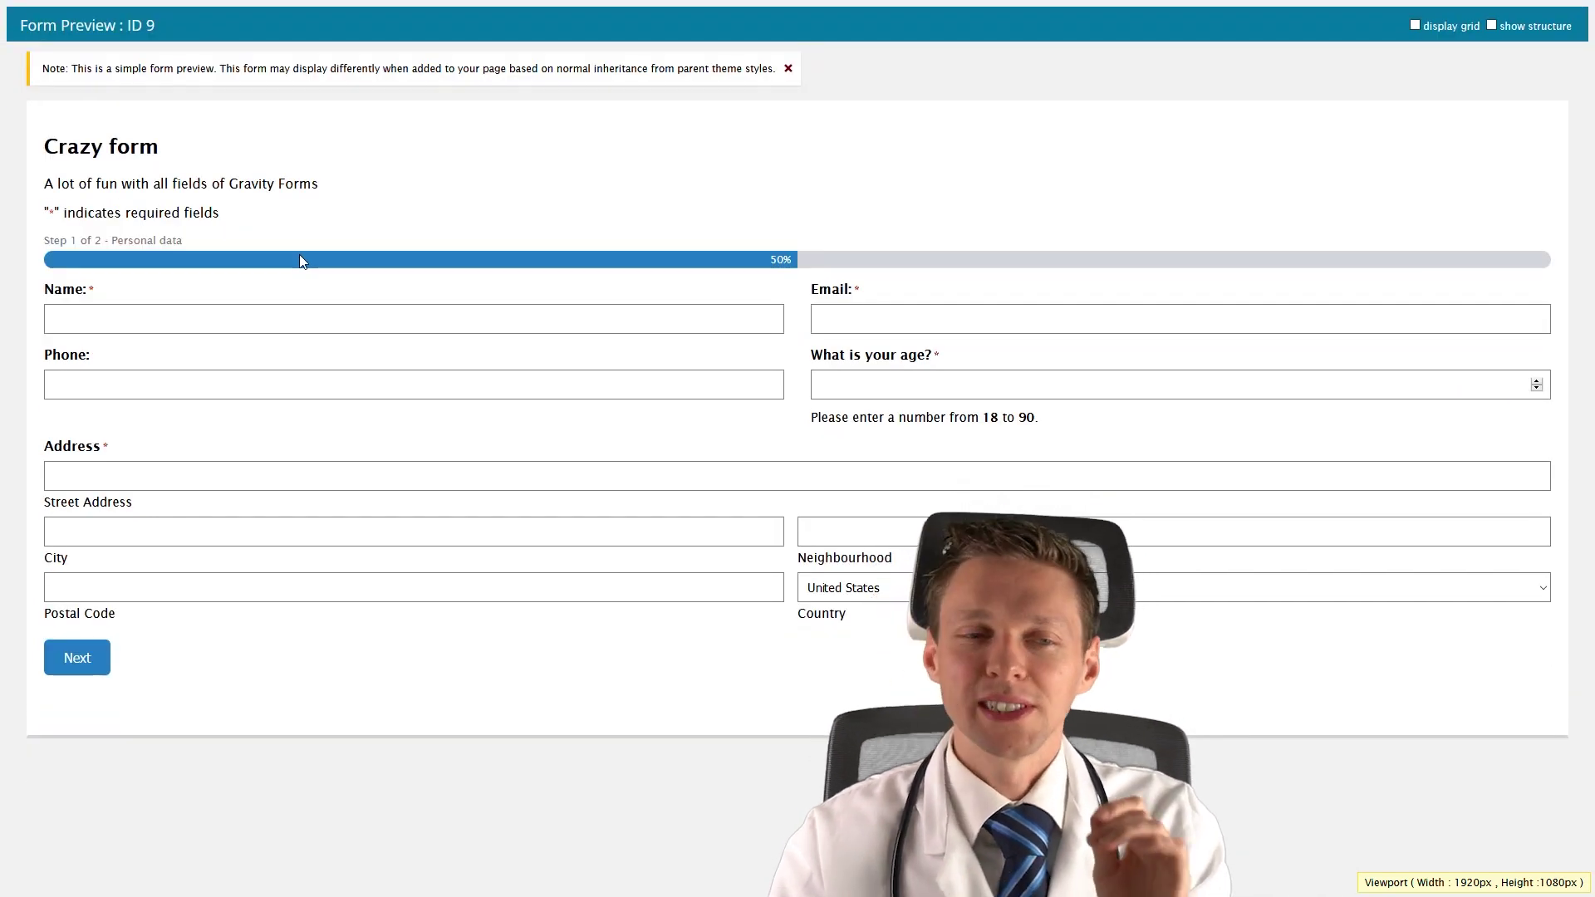
left_click_drag(233, 242, 158, 254)
left_click(121, 241)
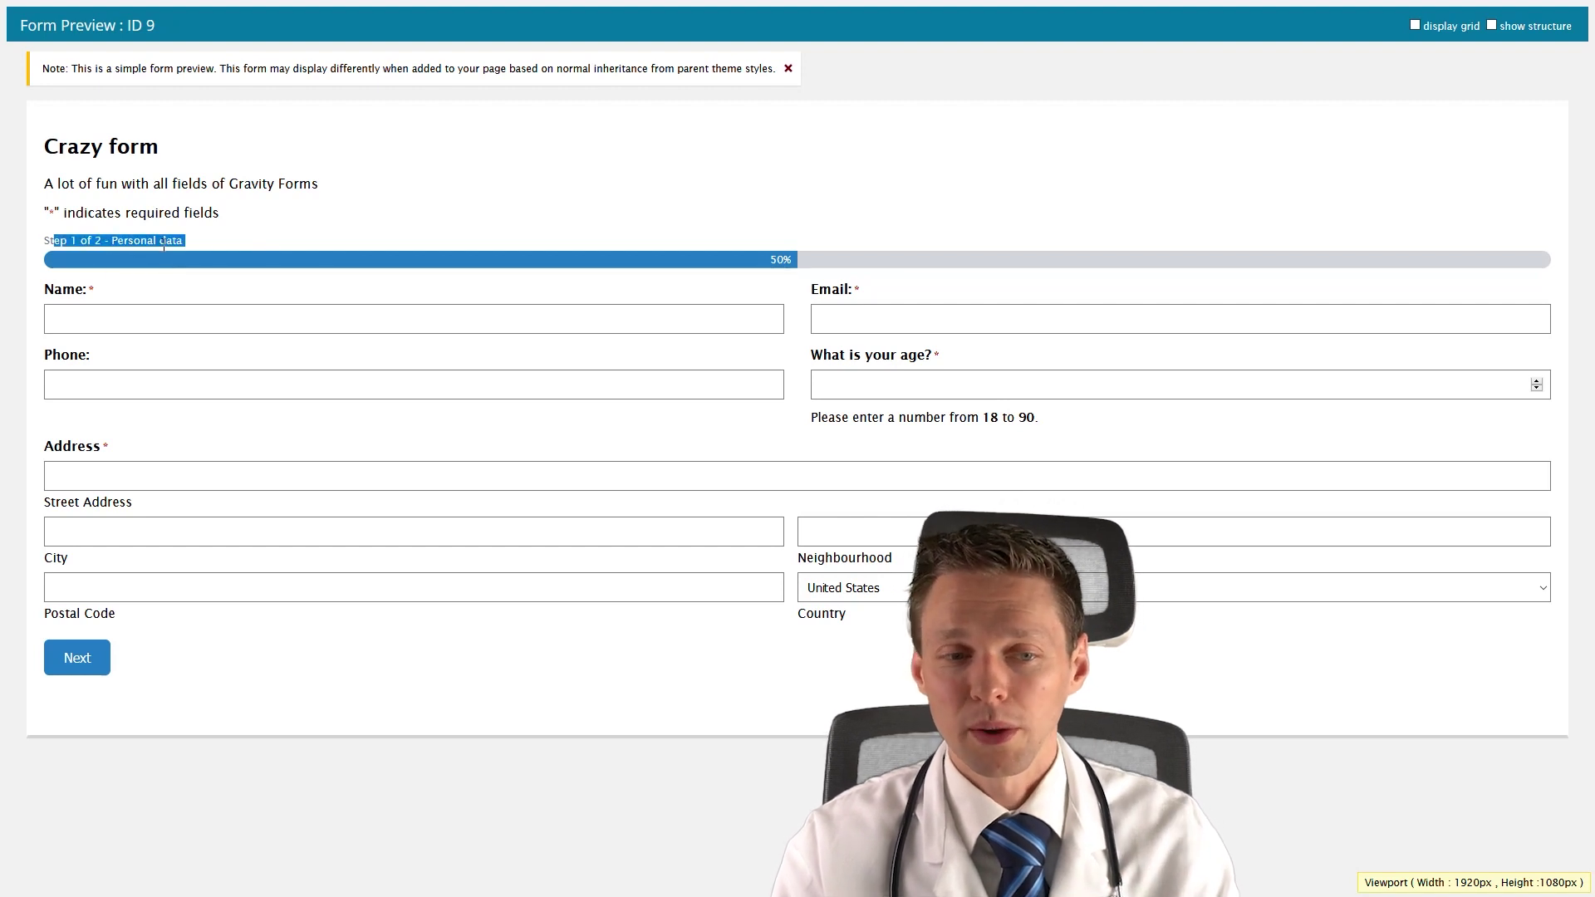
left_click(162, 251)
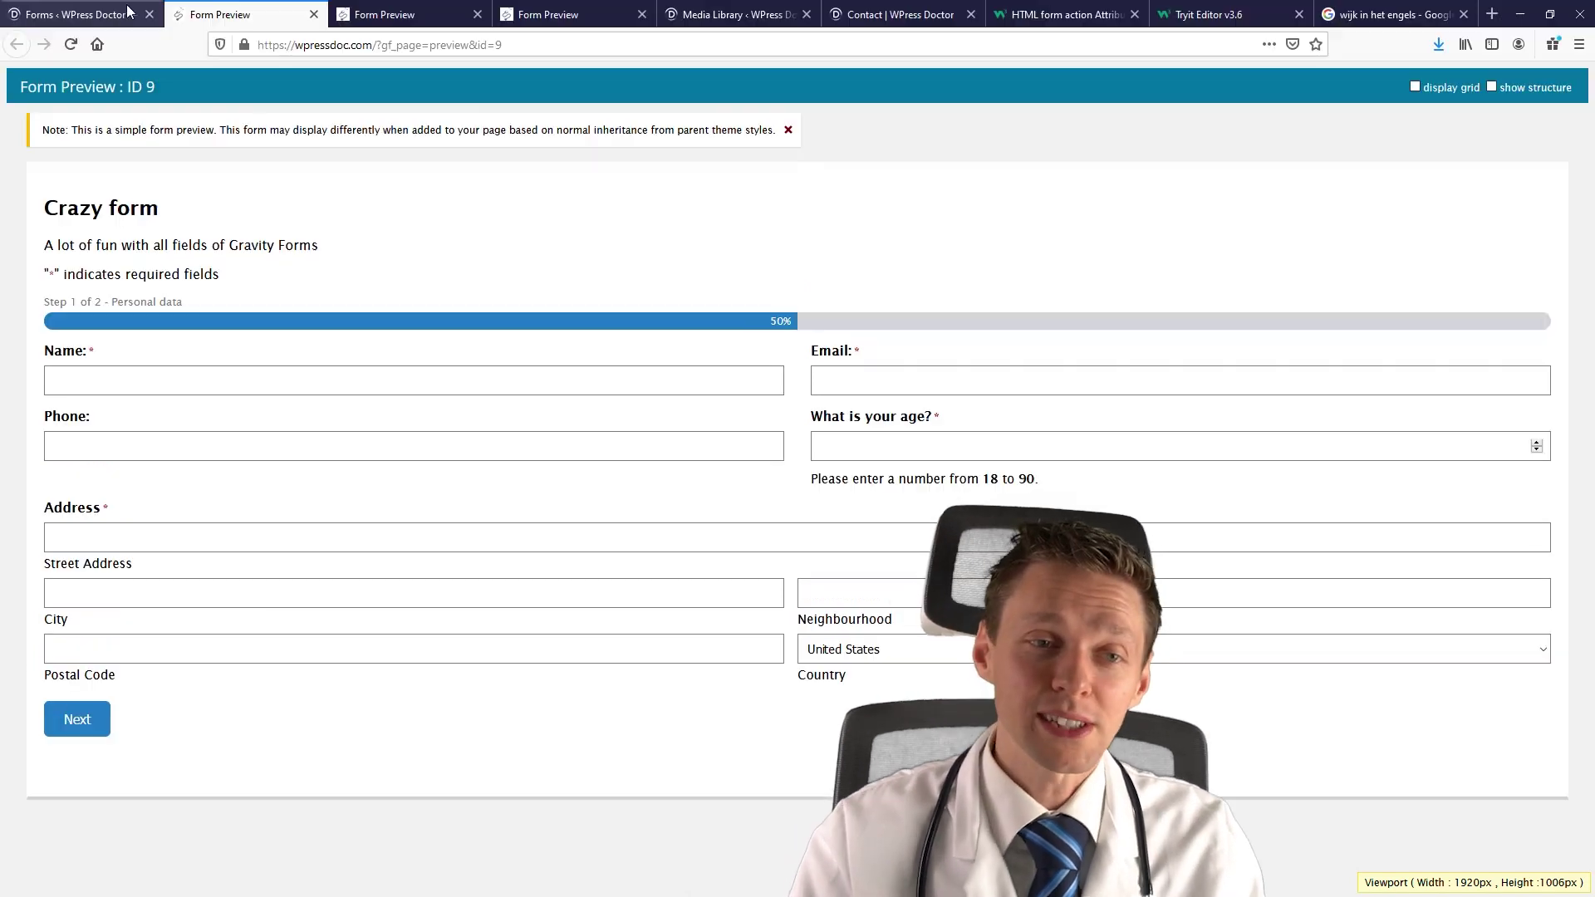
left_click(128, 10)
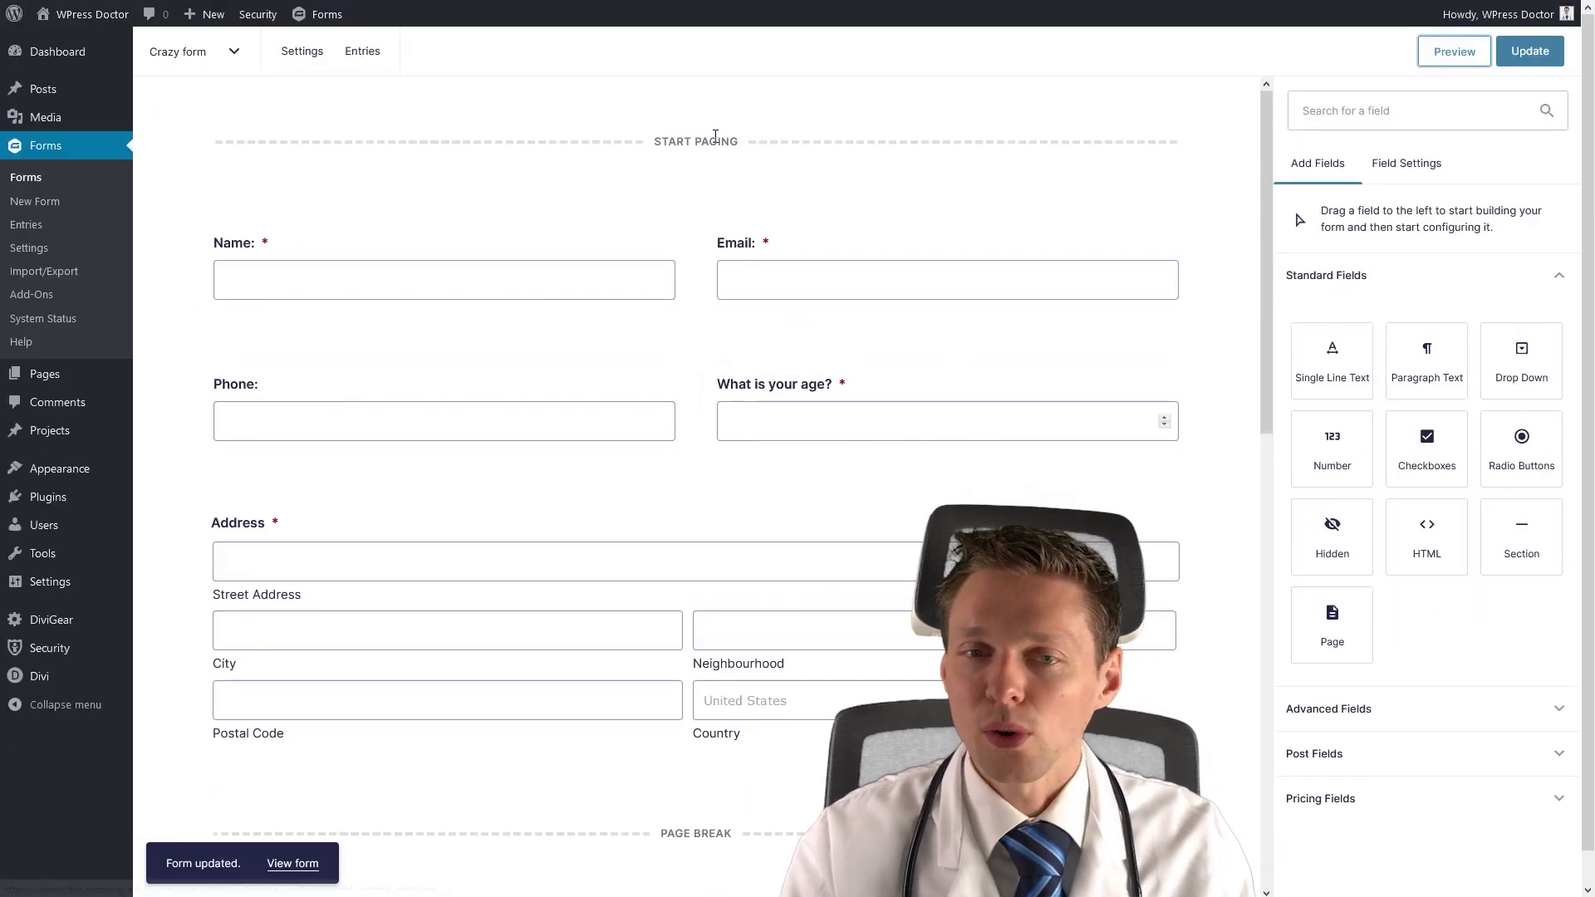
Set the progress bar style to Orange in the pagination options.
left_click(750, 143)
left_click(1365, 405)
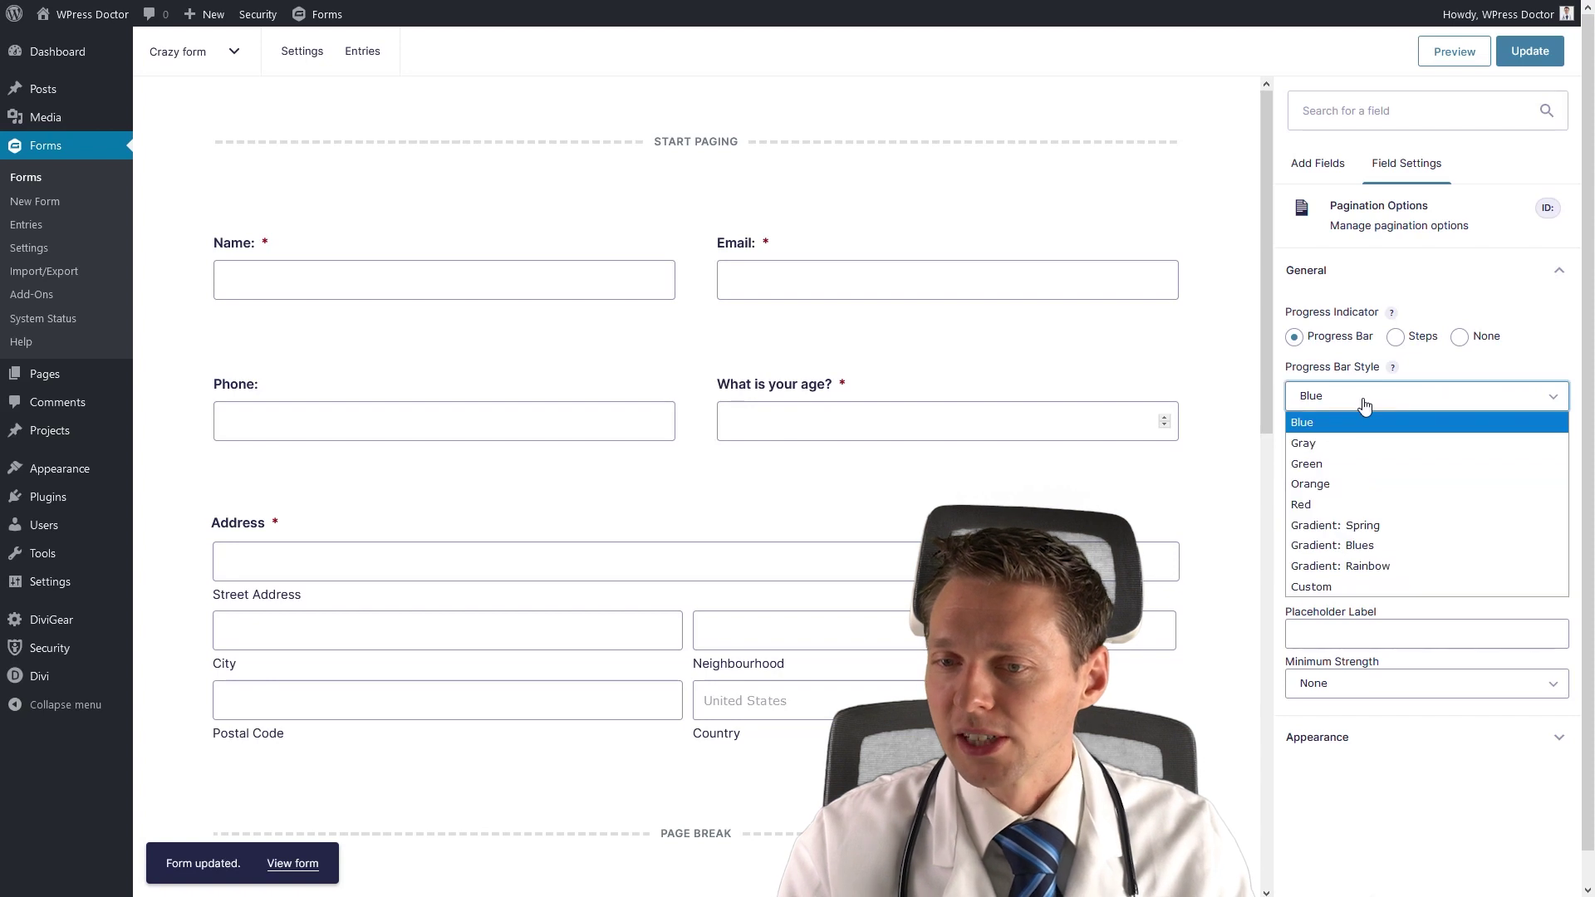
left_click(1346, 484)
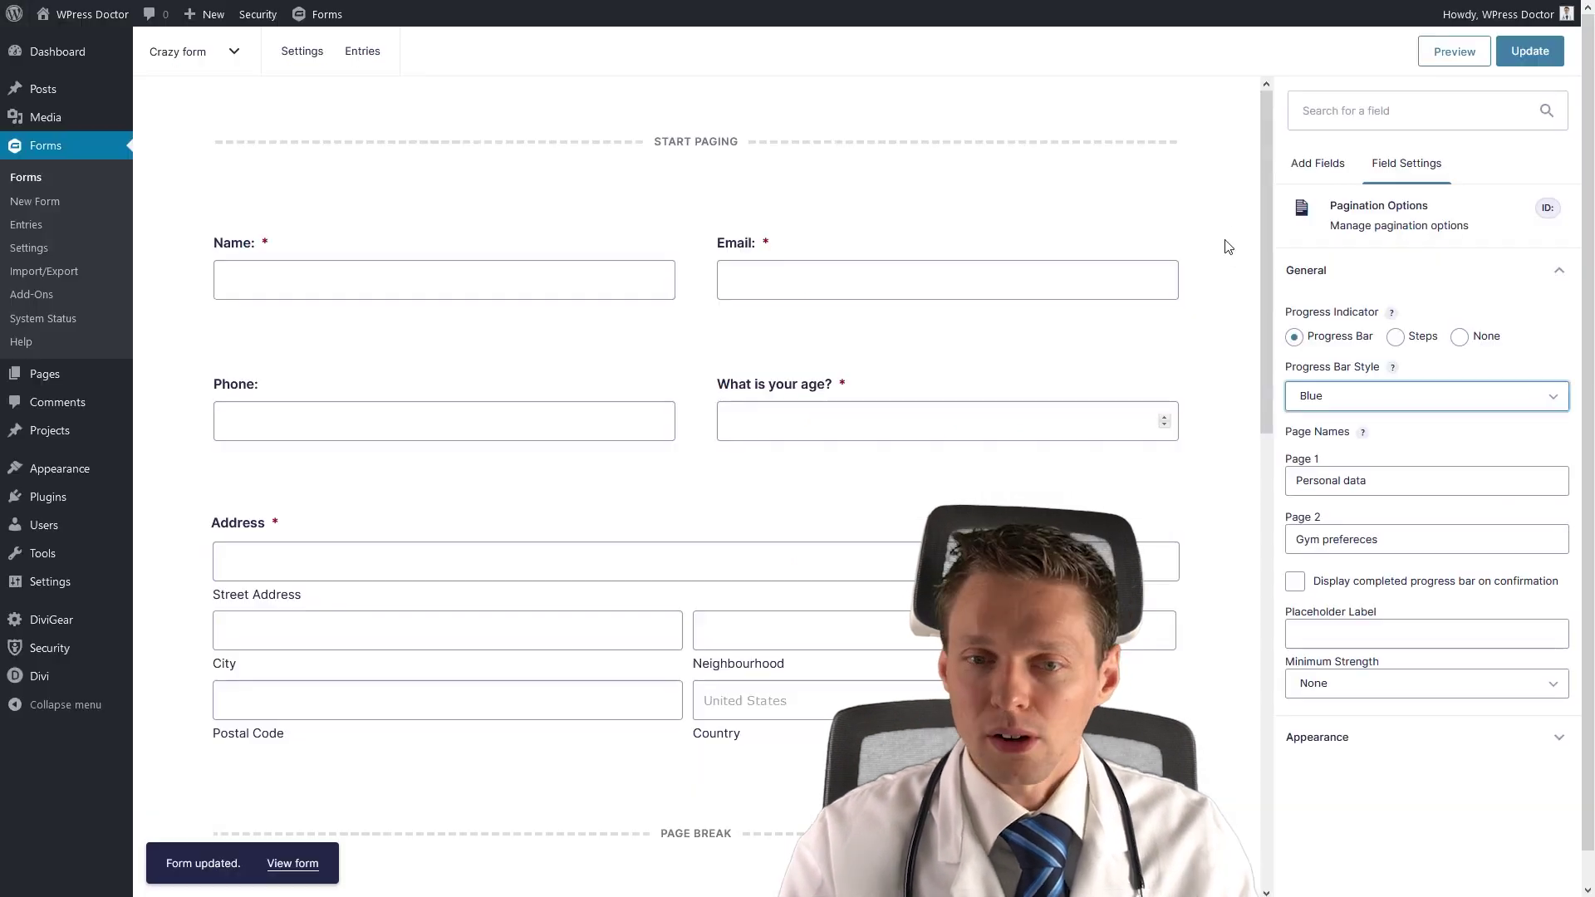
scroll(1225, 245, "down", 3)
scroll(1217, 283, "down", 5)
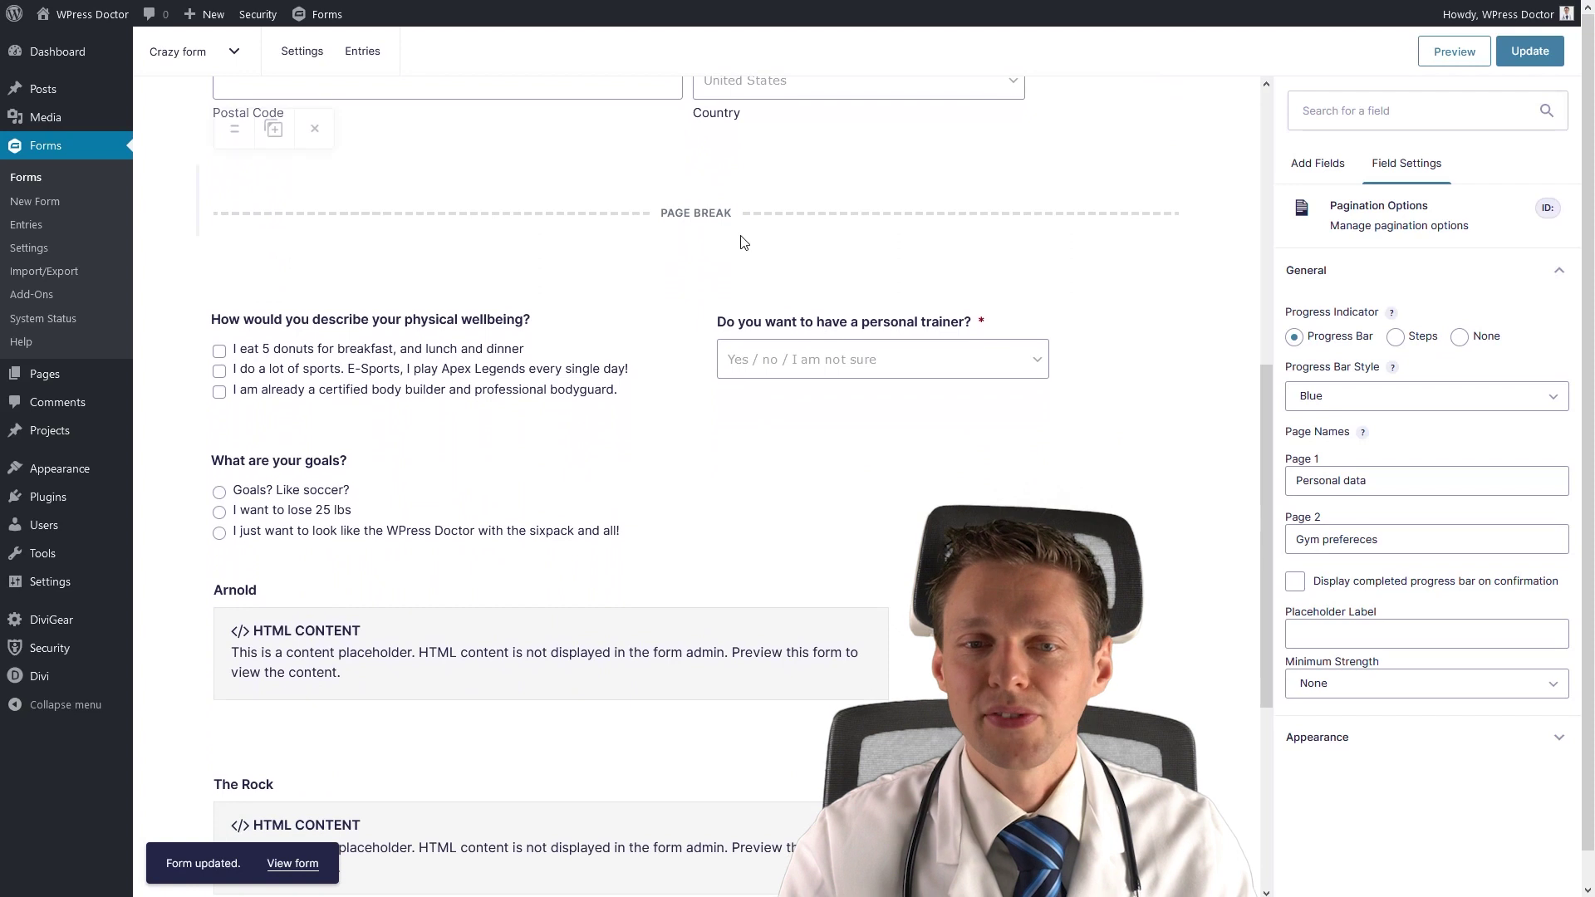
Select the page break, review its Next and Previous button labels, and bring up its conditional logic.
left_click(707, 207)
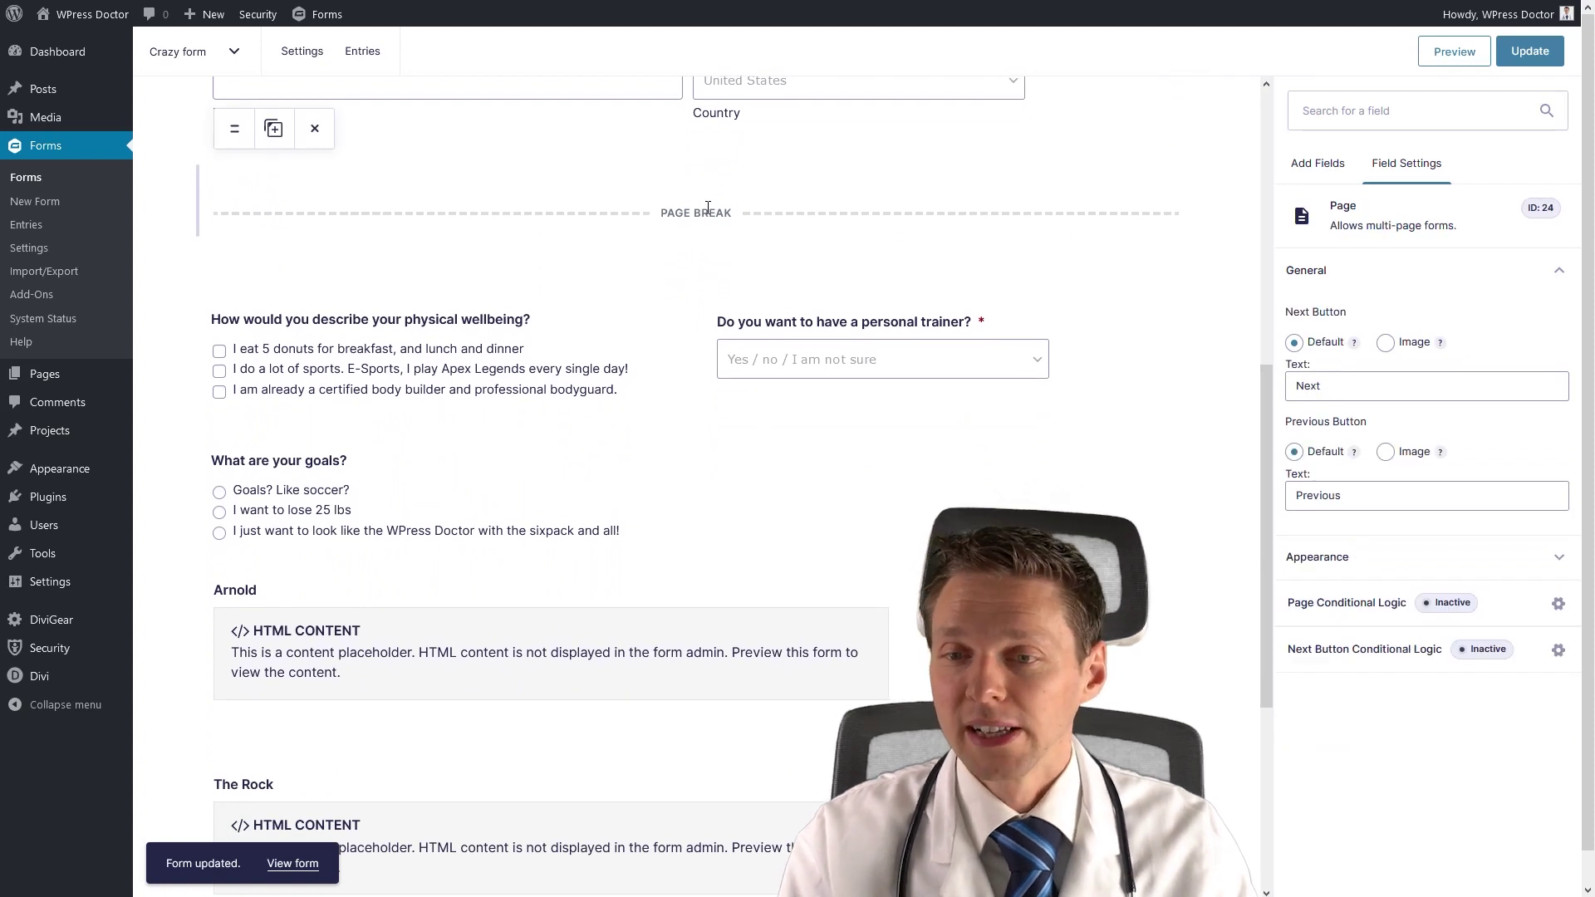
left_click(1358, 389)
double_click(1350, 494)
left_click(1350, 493)
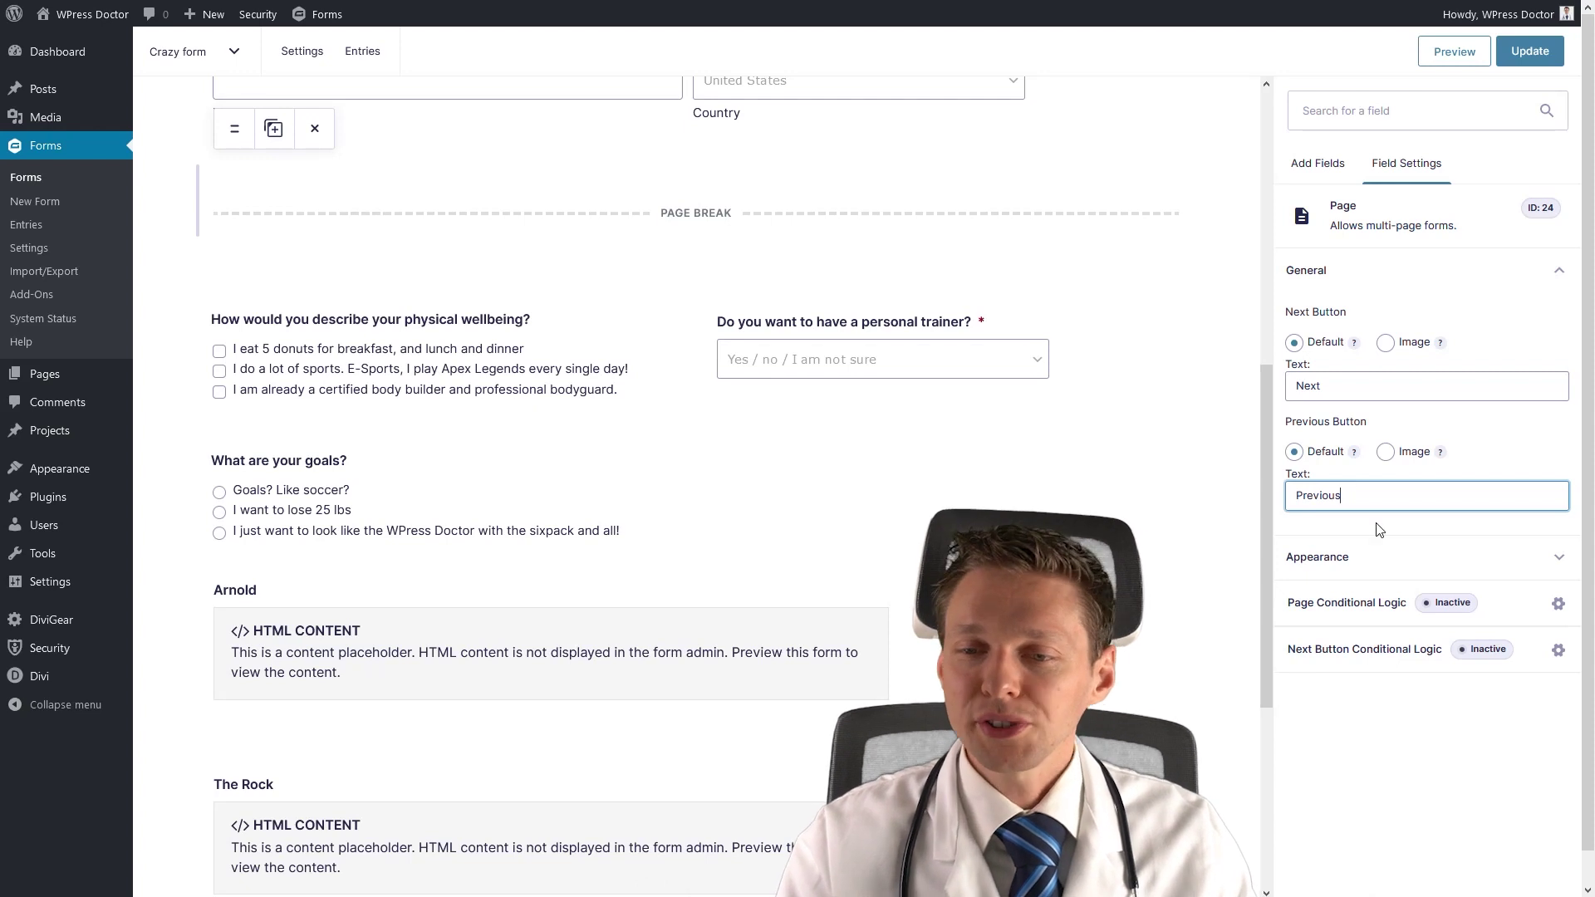
left_click(1422, 610)
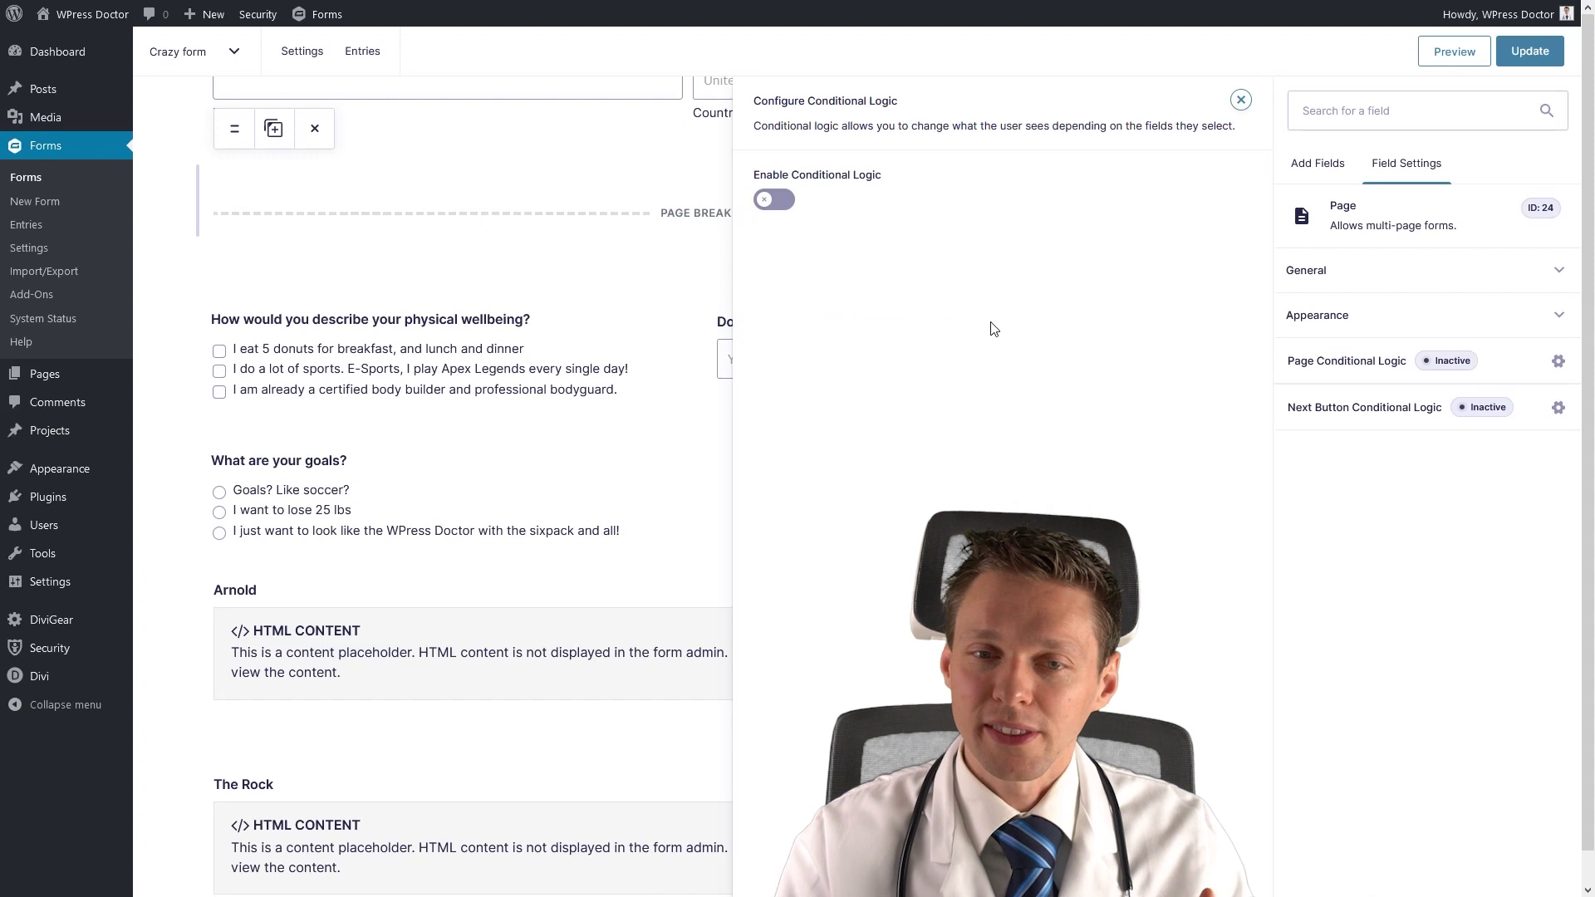
Try a page conditional-logic rule based on 'What are your goals?', then switch it back off.
left_click(774, 199)
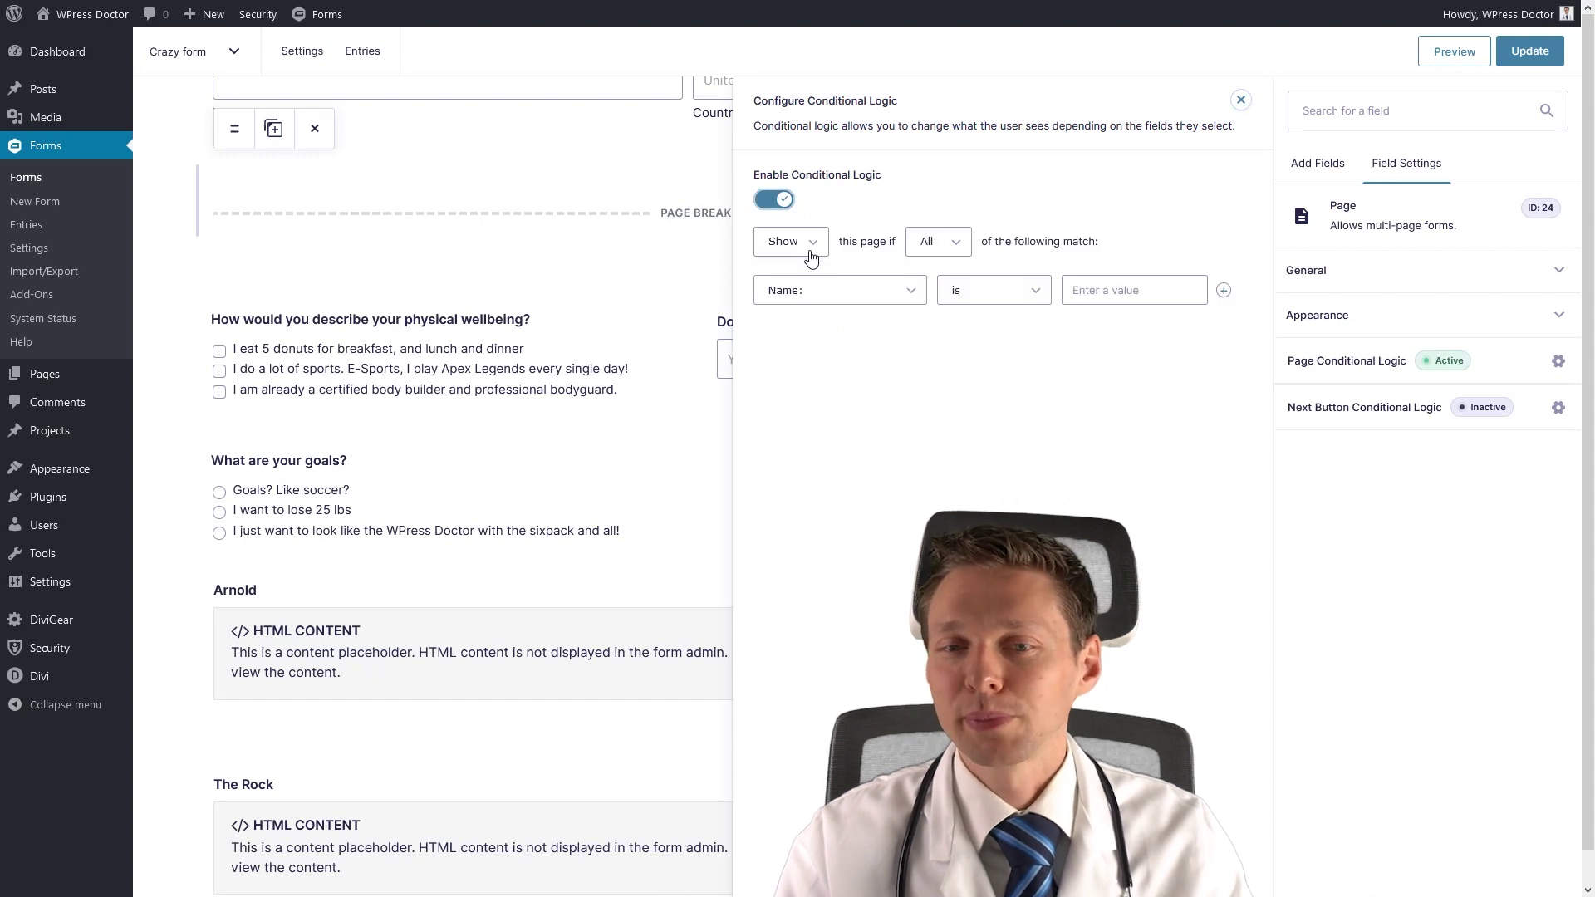
left_click(864, 294)
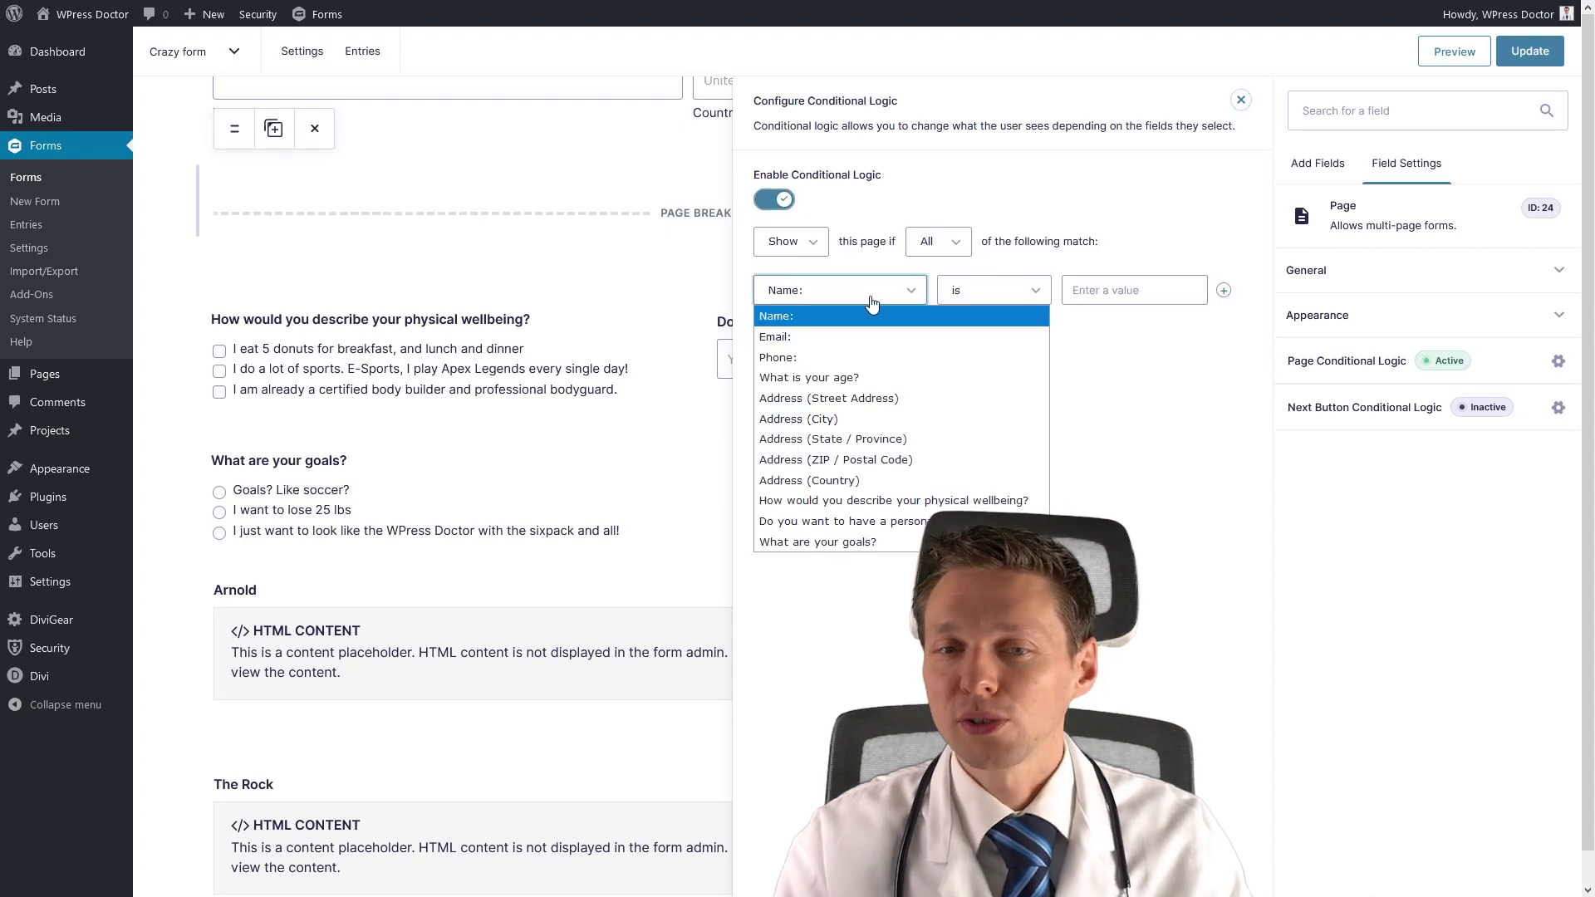
left_click(879, 544)
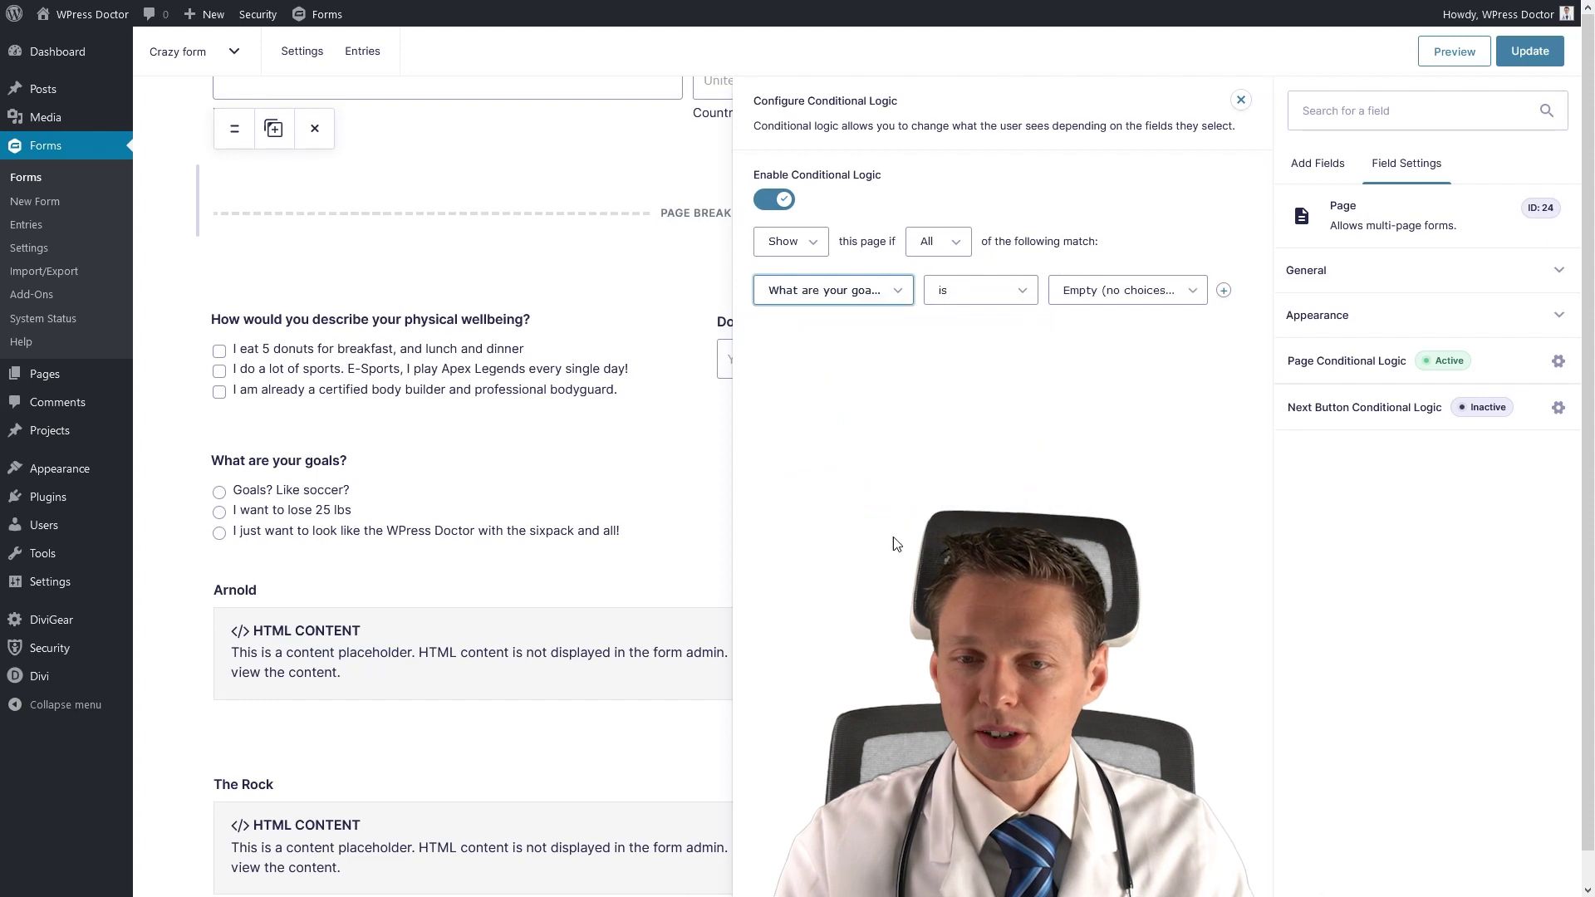
left_click(1101, 291)
left_click(1109, 314)
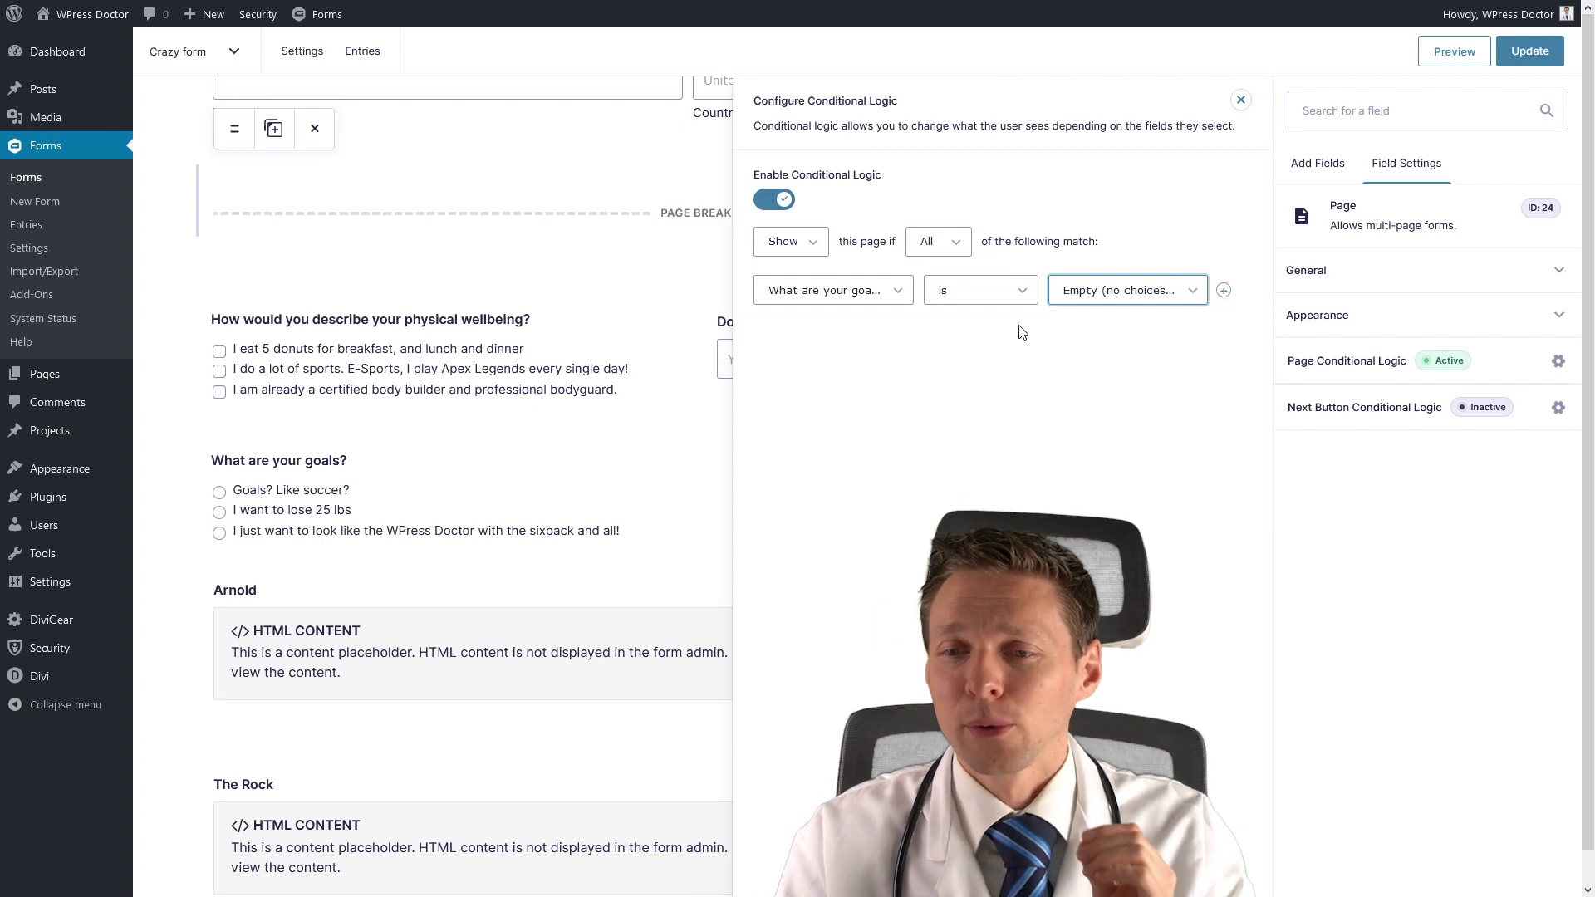
left_click(773, 200)
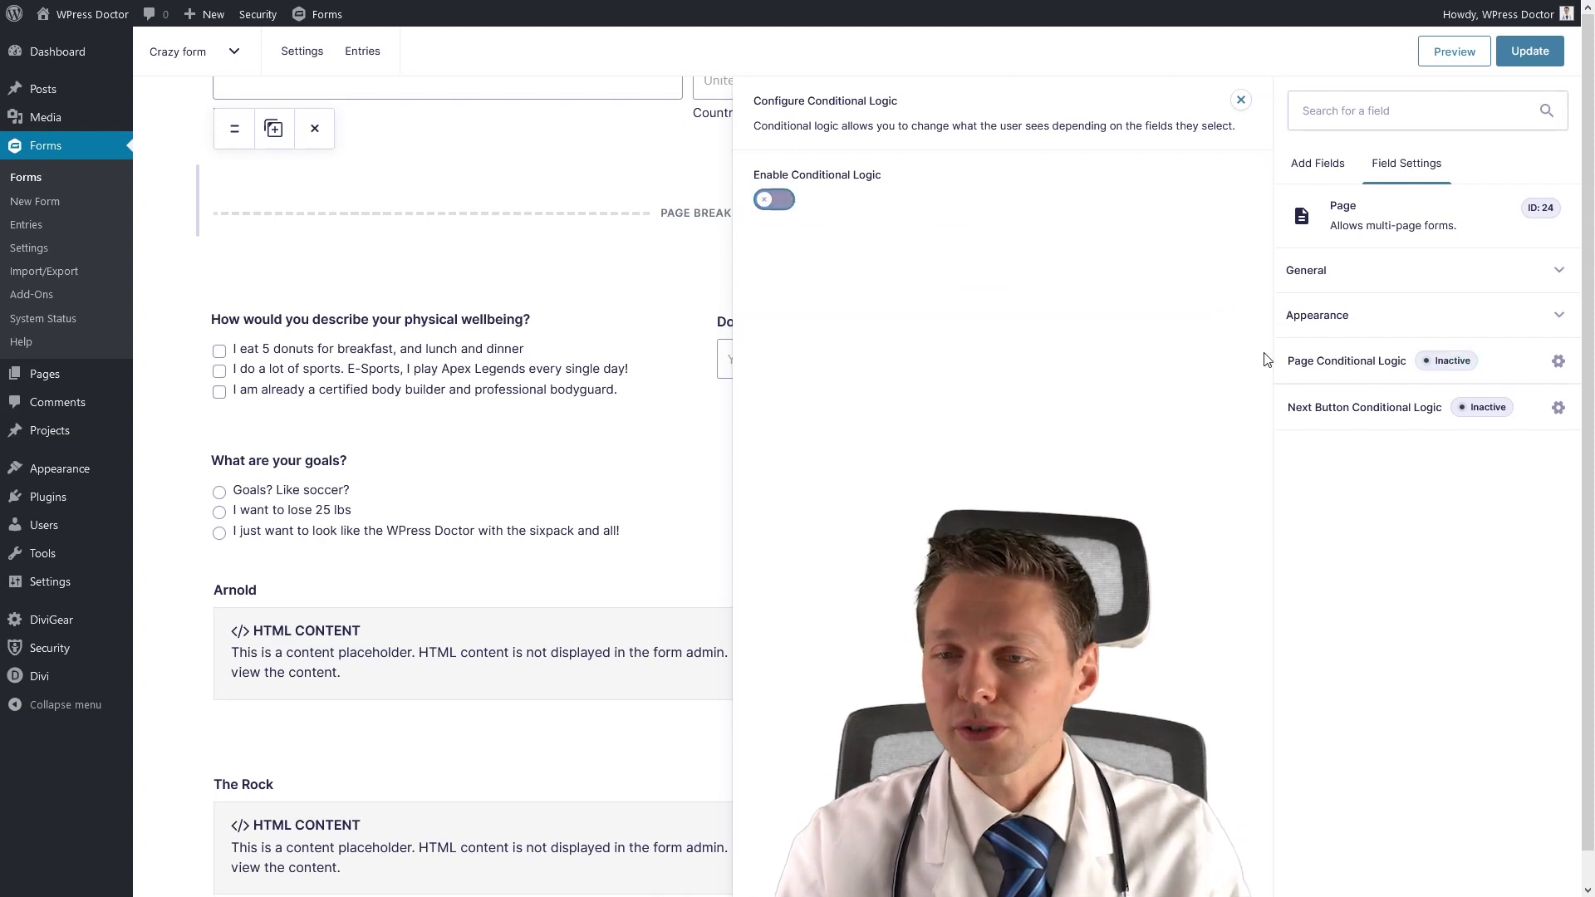
Close the conditional logic setup and bring up the list of addable field types.
left_click(1477, 412)
left_click(1479, 409)
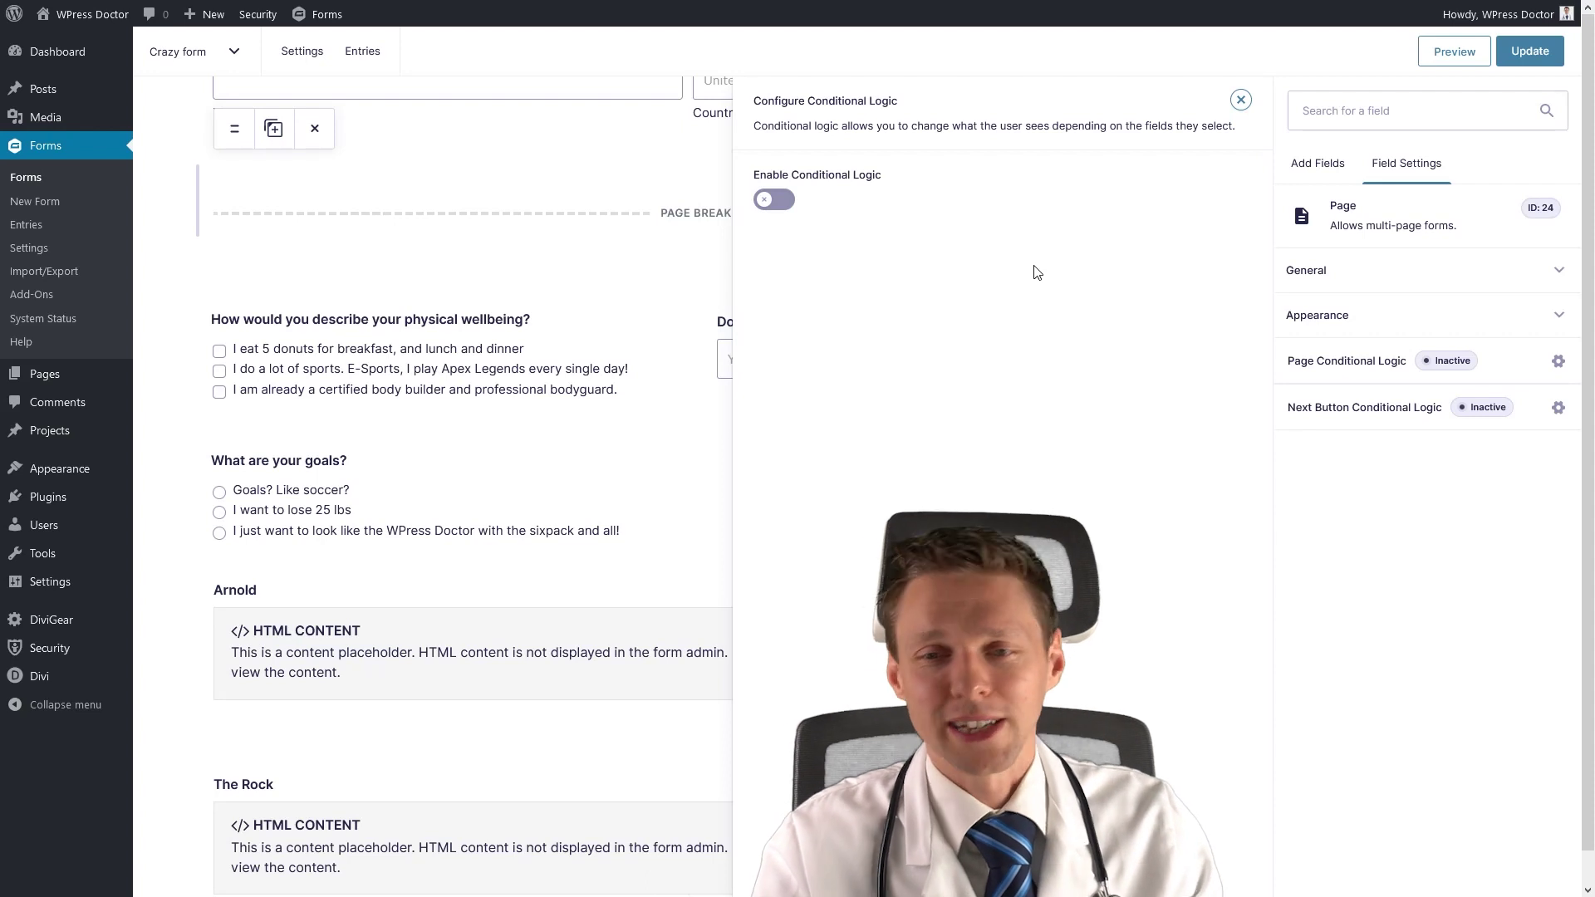
middle_click(1186, 662)
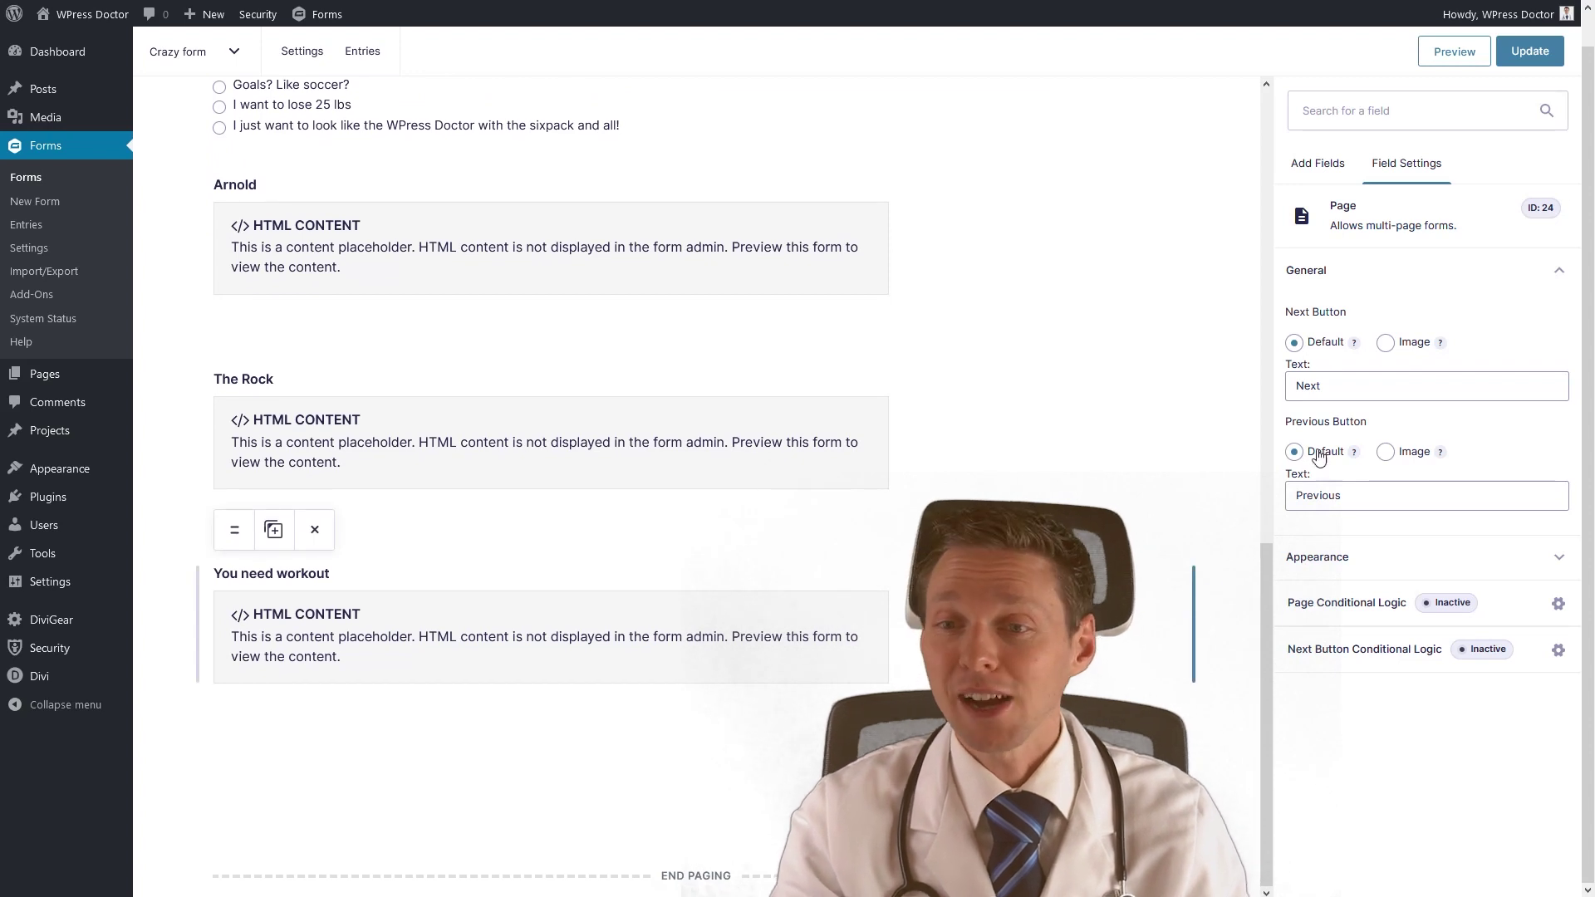
left_click(1323, 166)
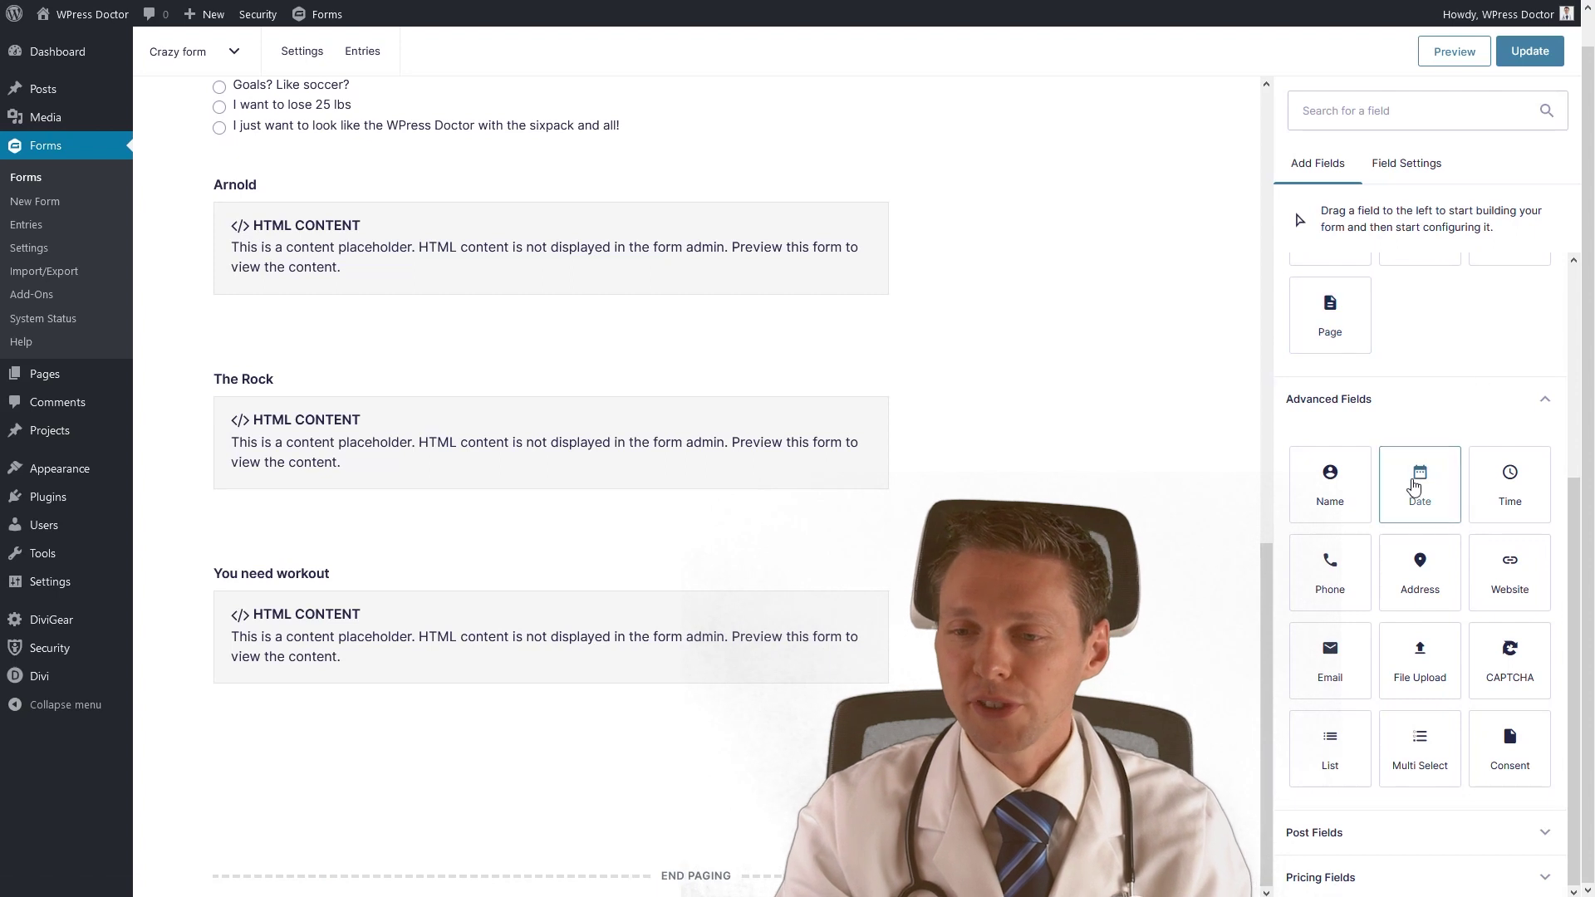
Add a date field below the You need workout block, labelled 'What date do you want to meet your trainer?'.
left_click_drag(1419, 489, 551, 756)
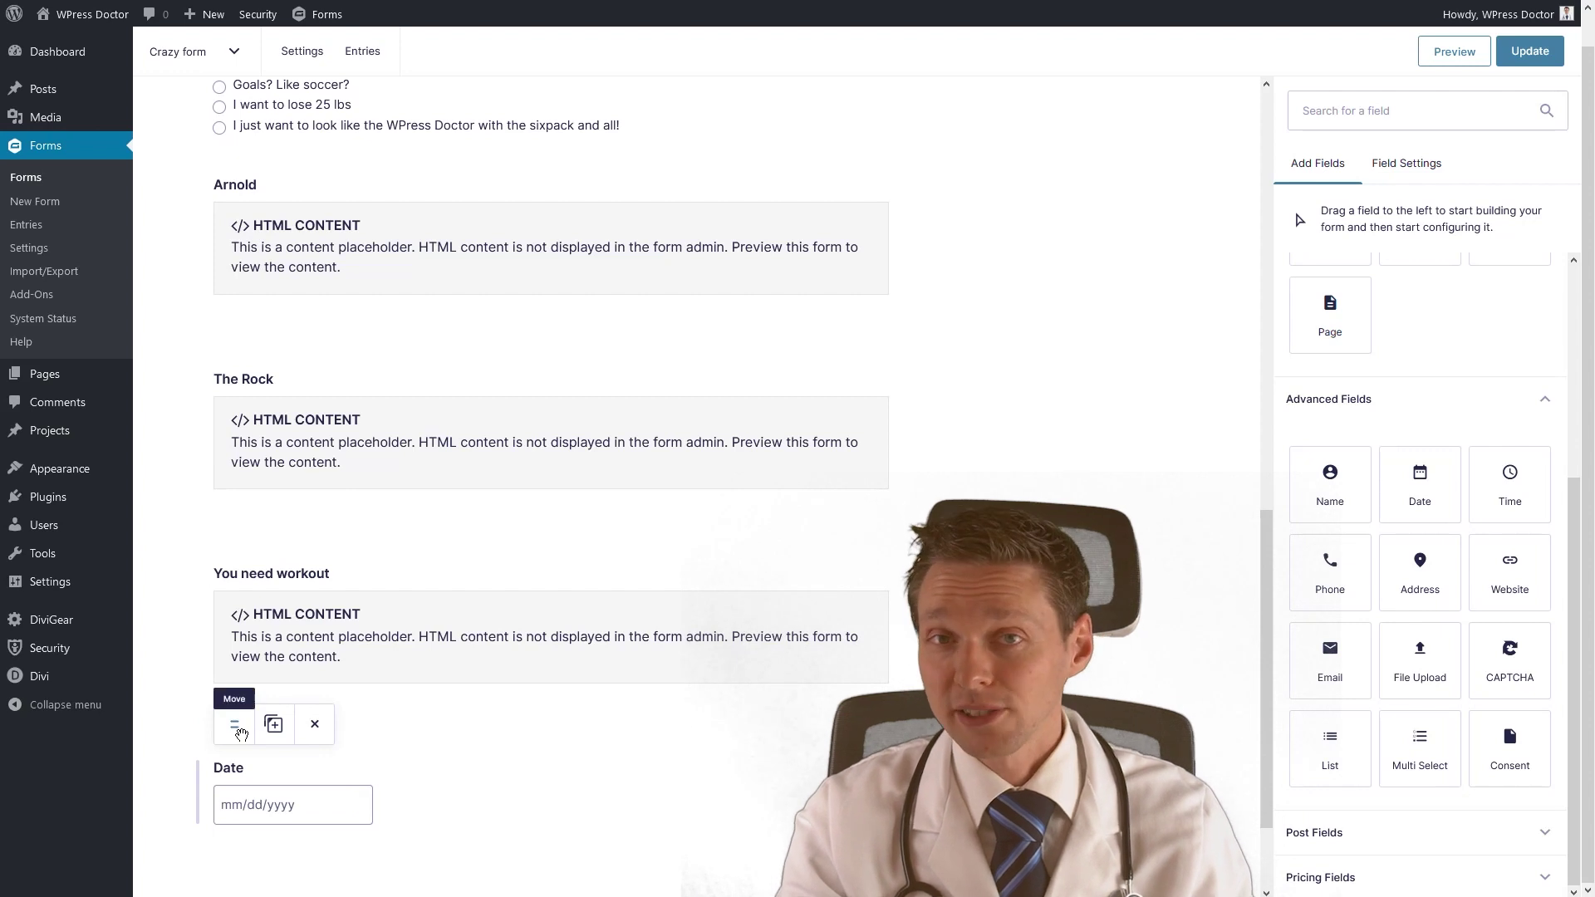
left_click(238, 777)
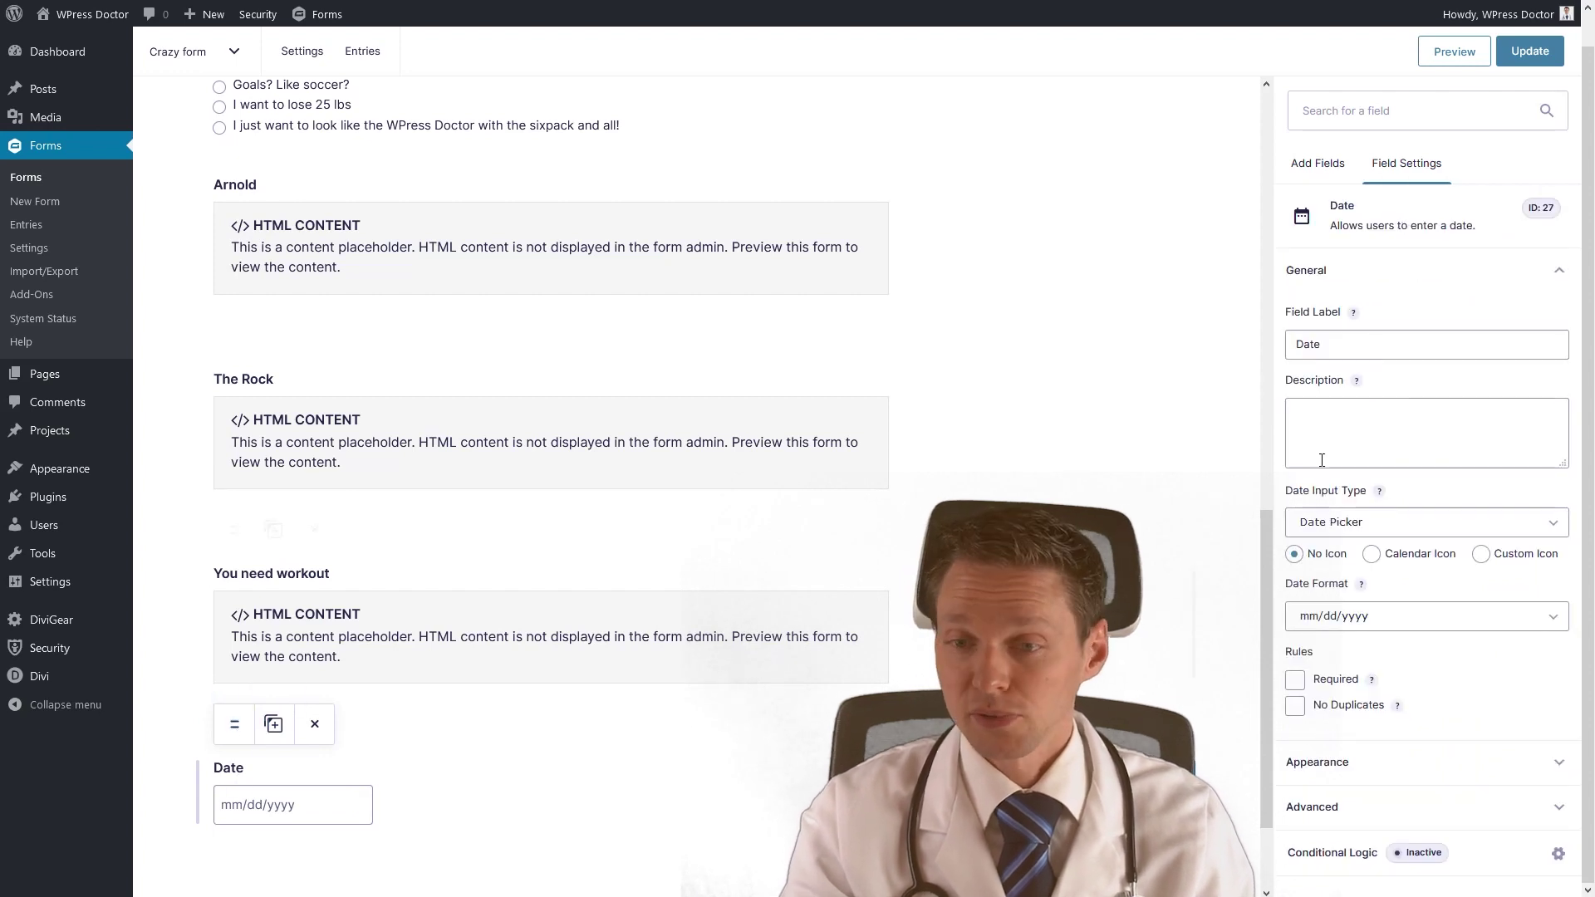
double_click(1332, 355)
type("What?")
key("Left")
type("date do")
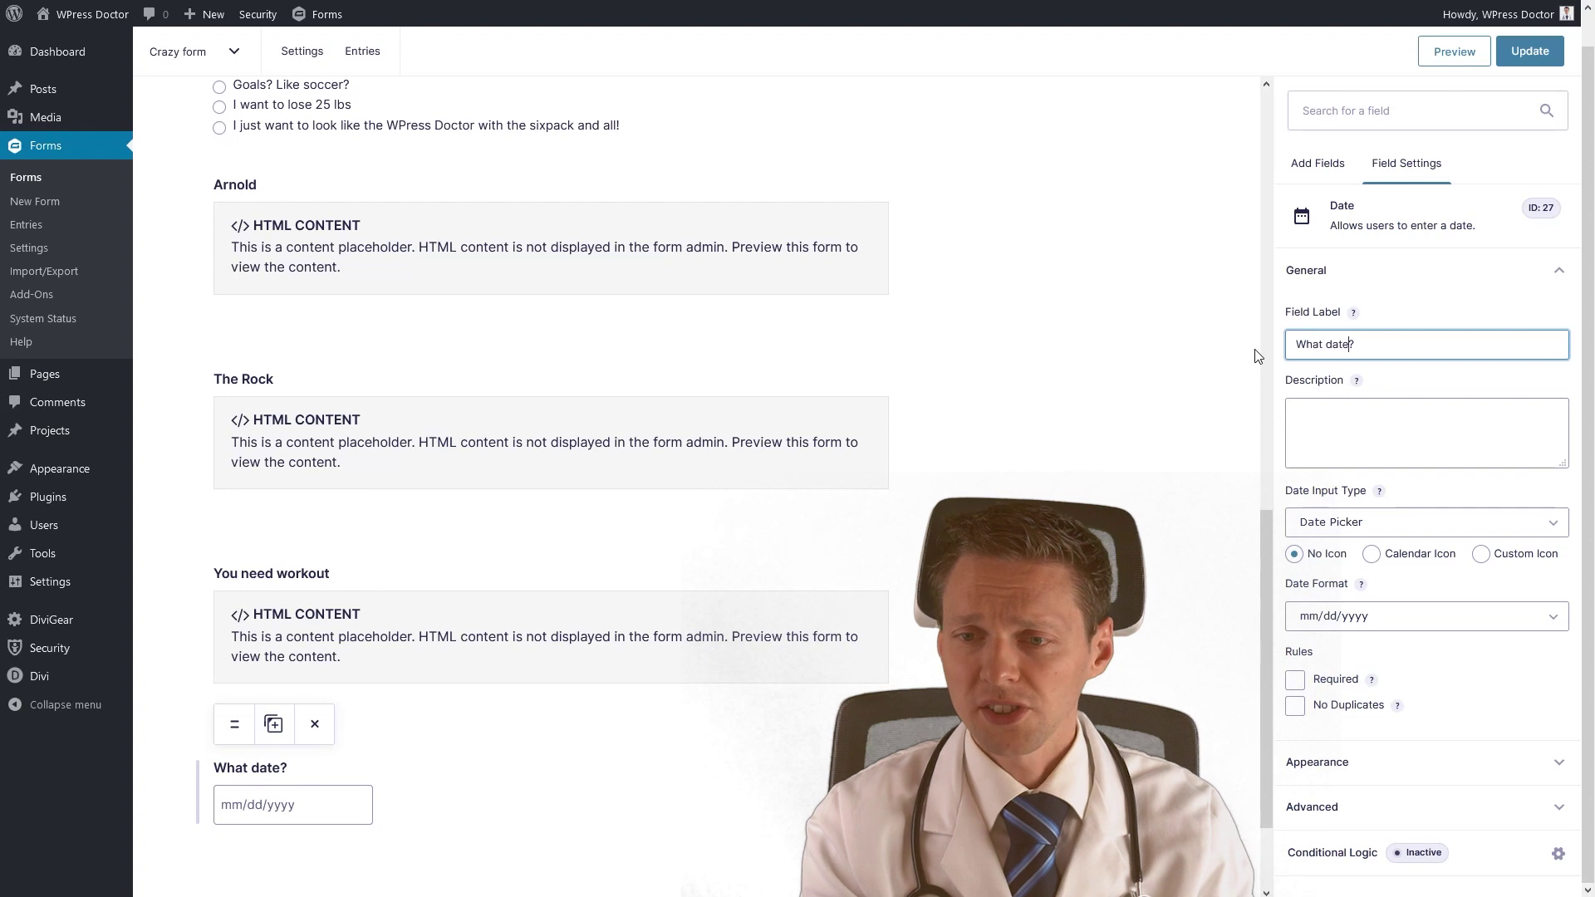
type("you want to meet")
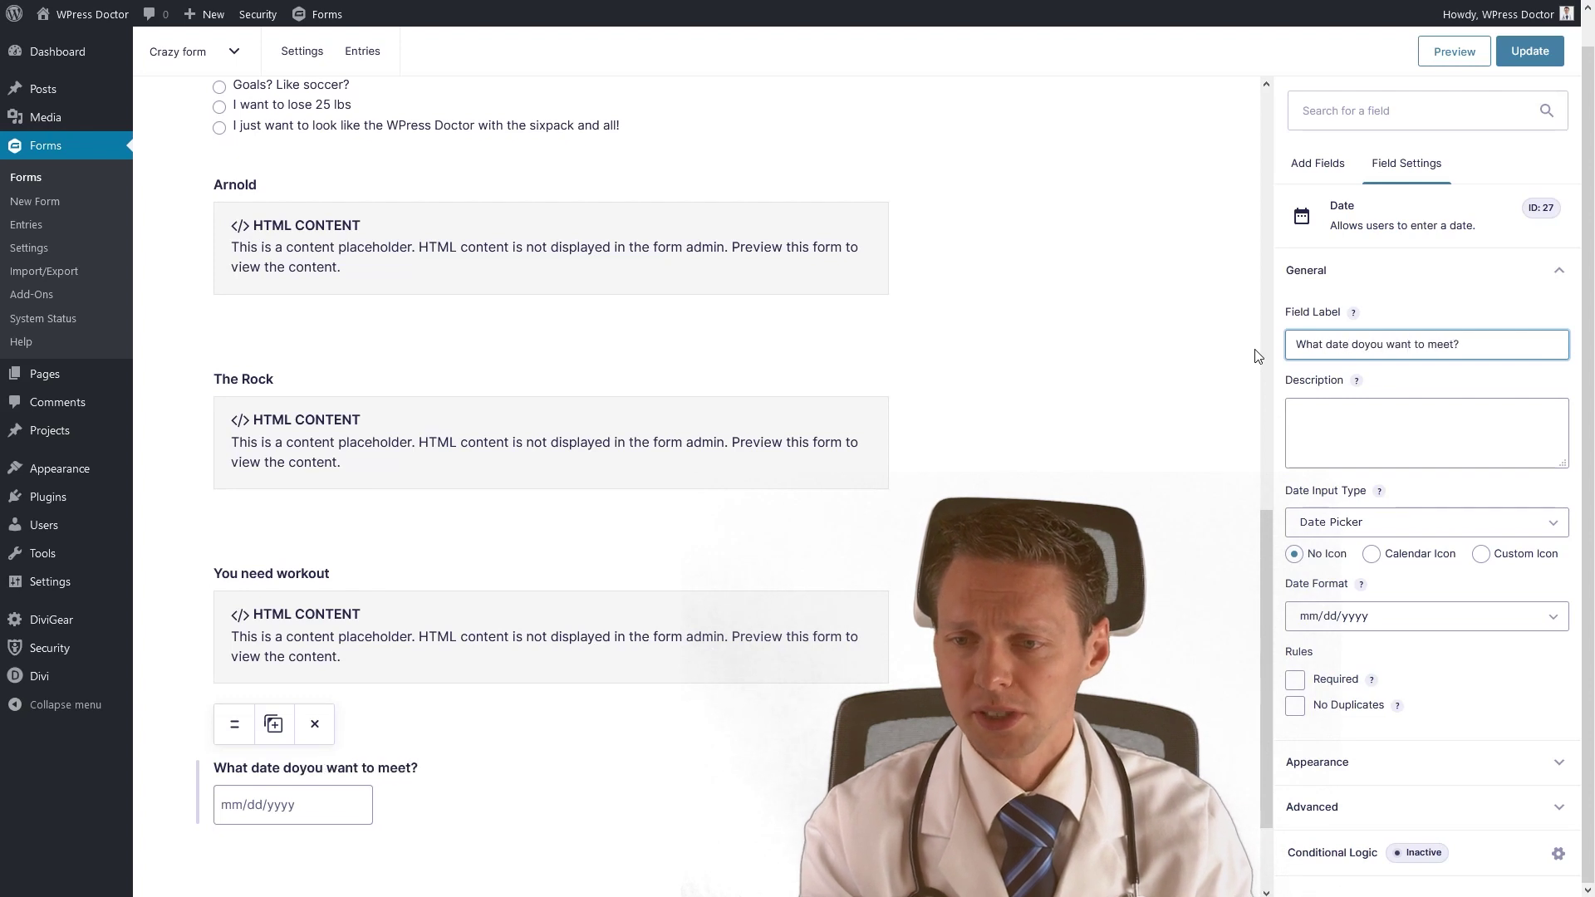
type(" your")
left_click(1363, 343)
key("Tab")
Set the date input type to a single Date Picker box with a calendar icon.
left_click(1389, 522)
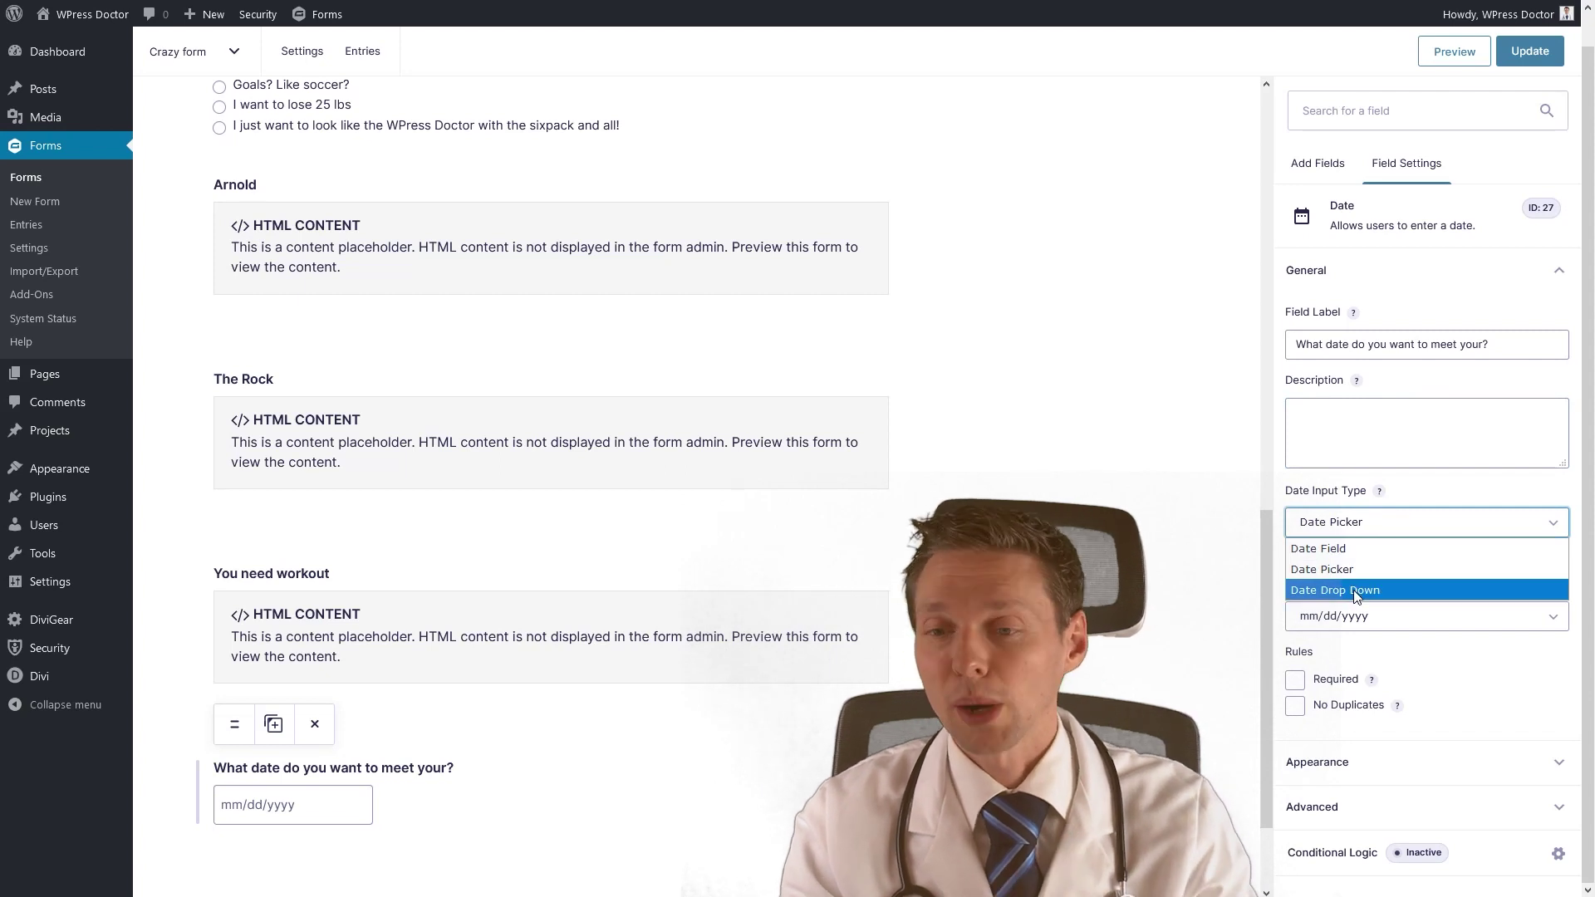
left_click(1350, 549)
scroll(664, 702, "down", 2)
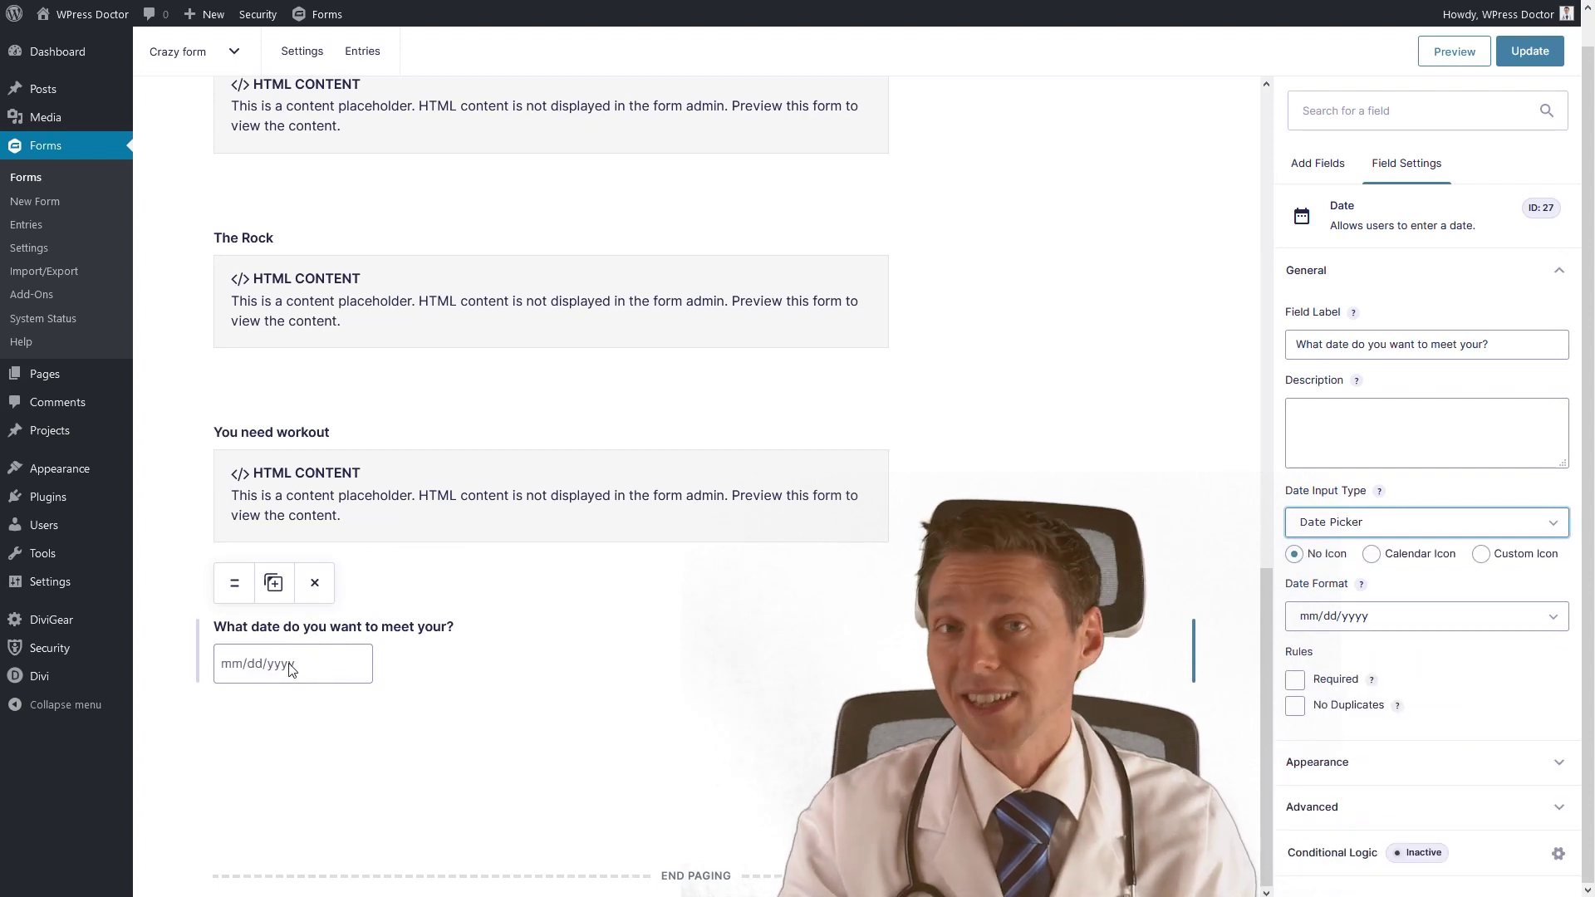
left_click(1372, 555)
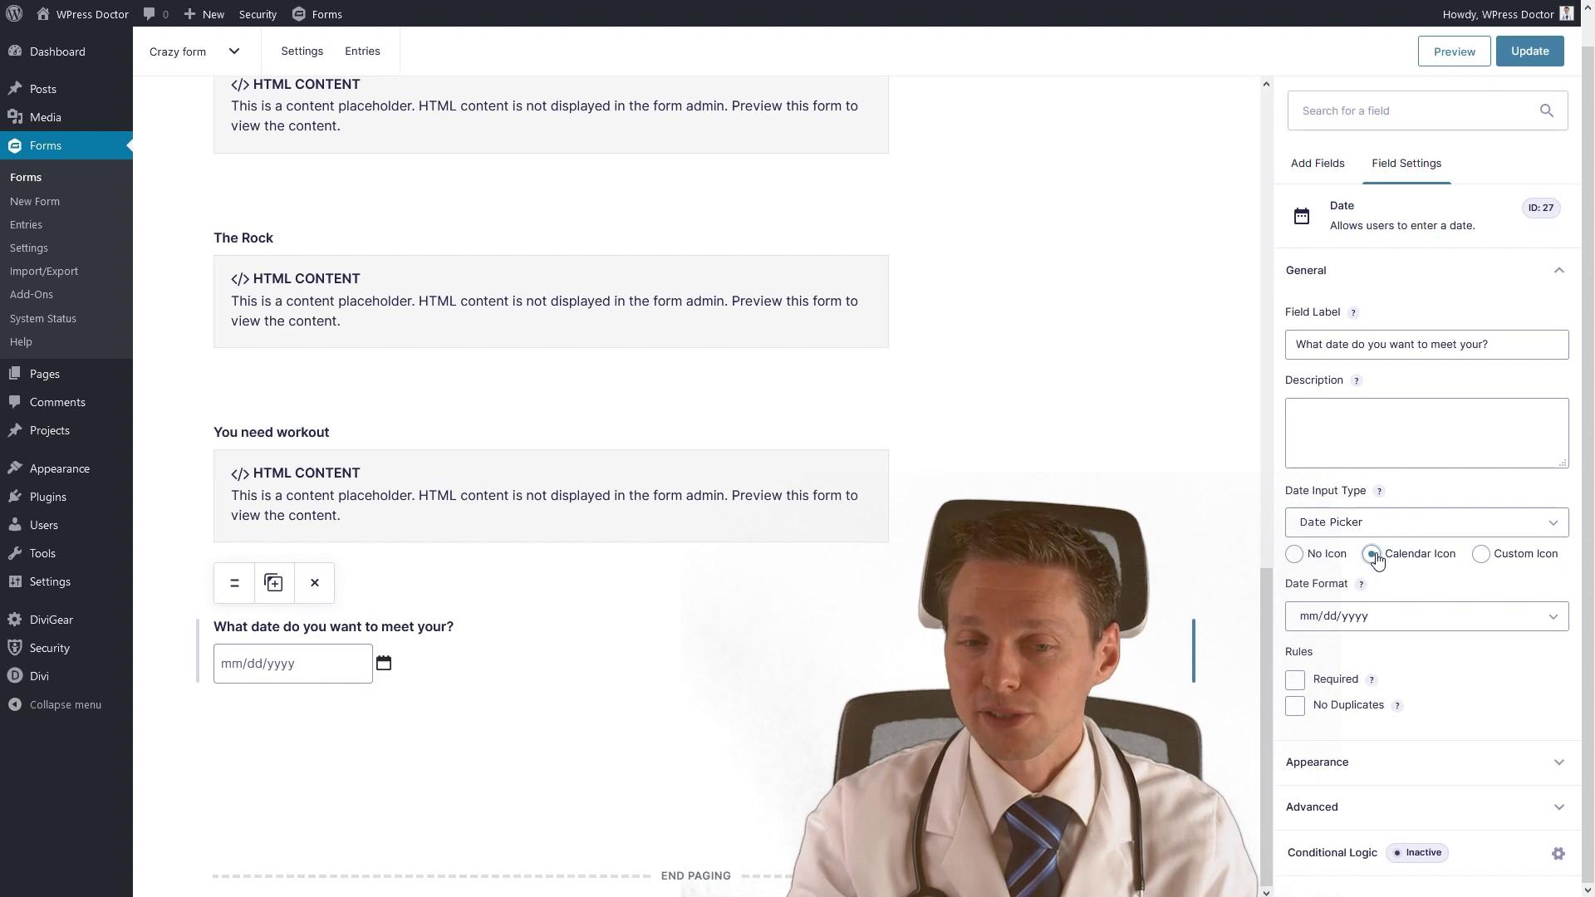
left_click(1371, 524)
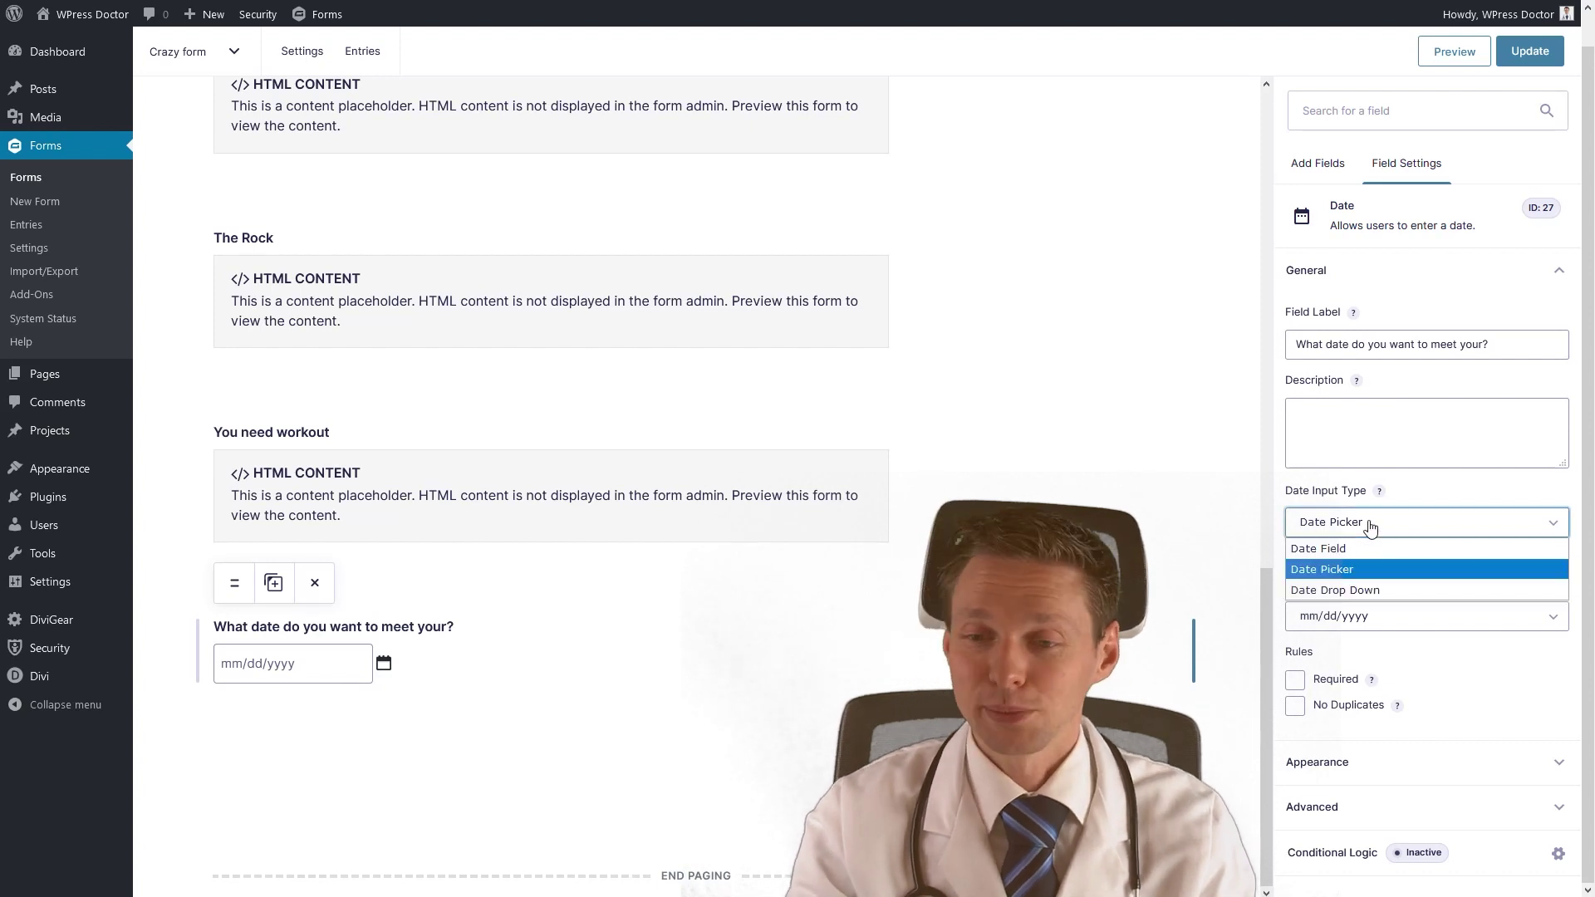
left_click(1359, 591)
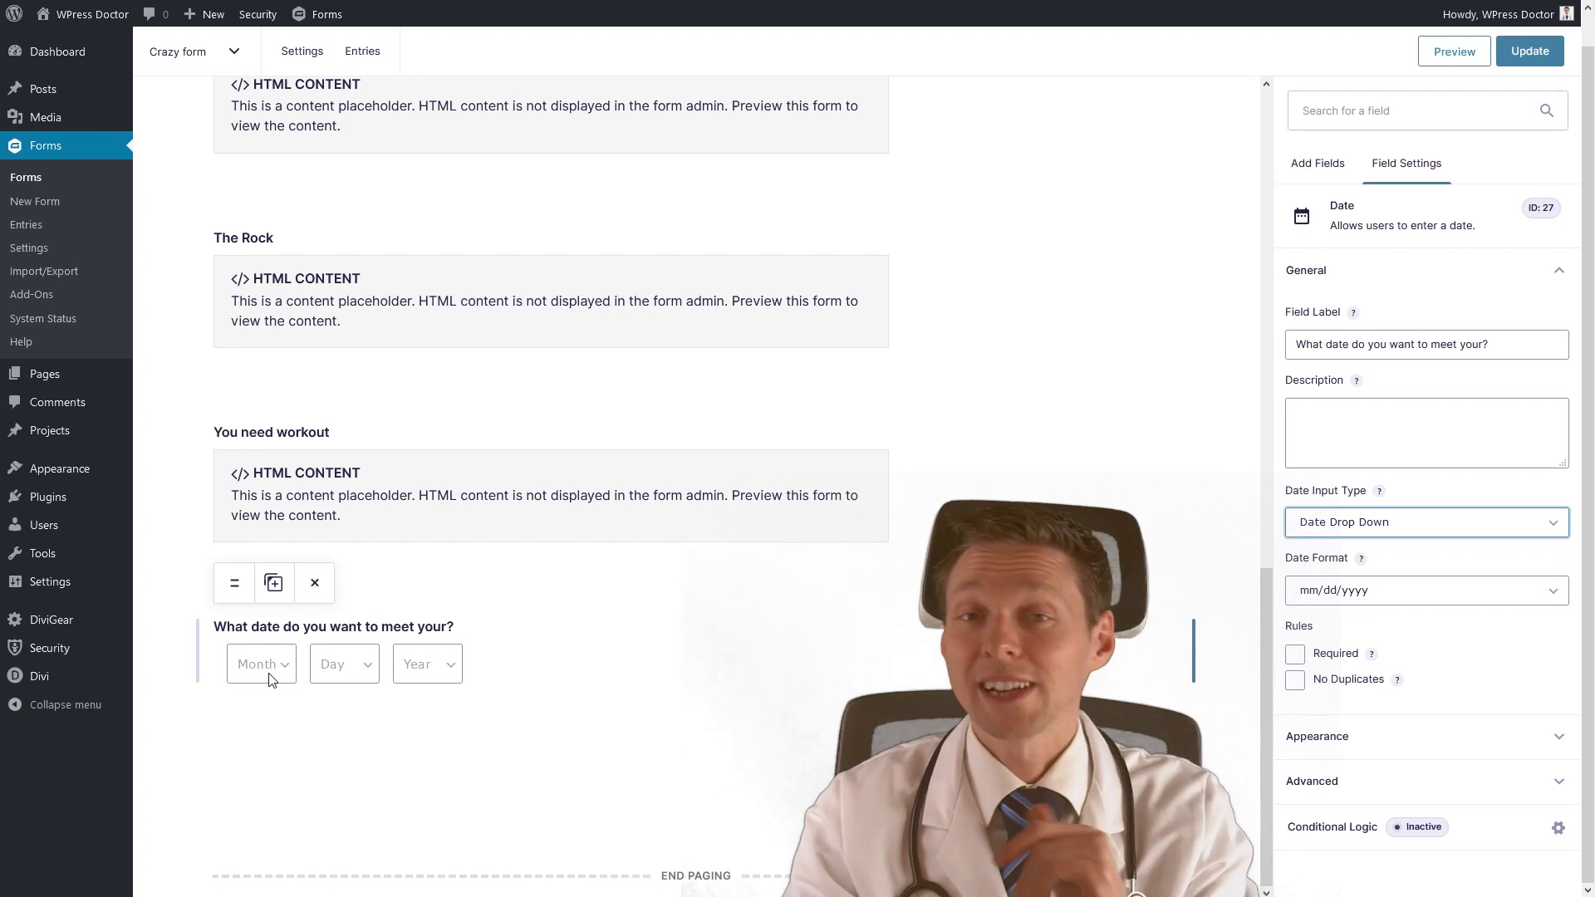
left_click(1337, 524)
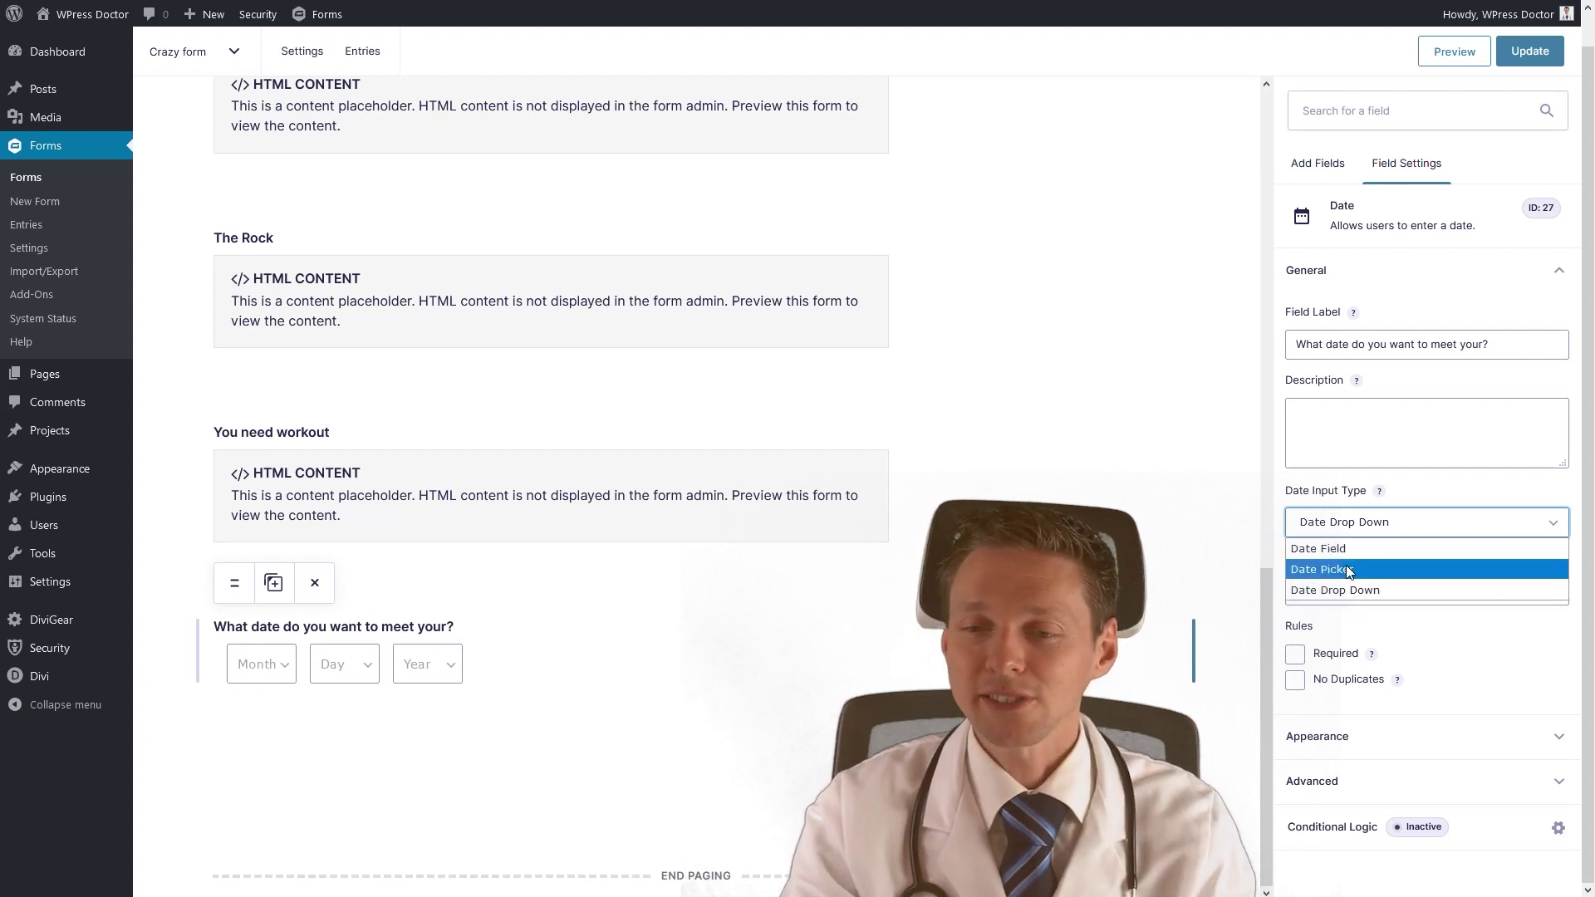
left_click(1339, 562)
left_click(1372, 555)
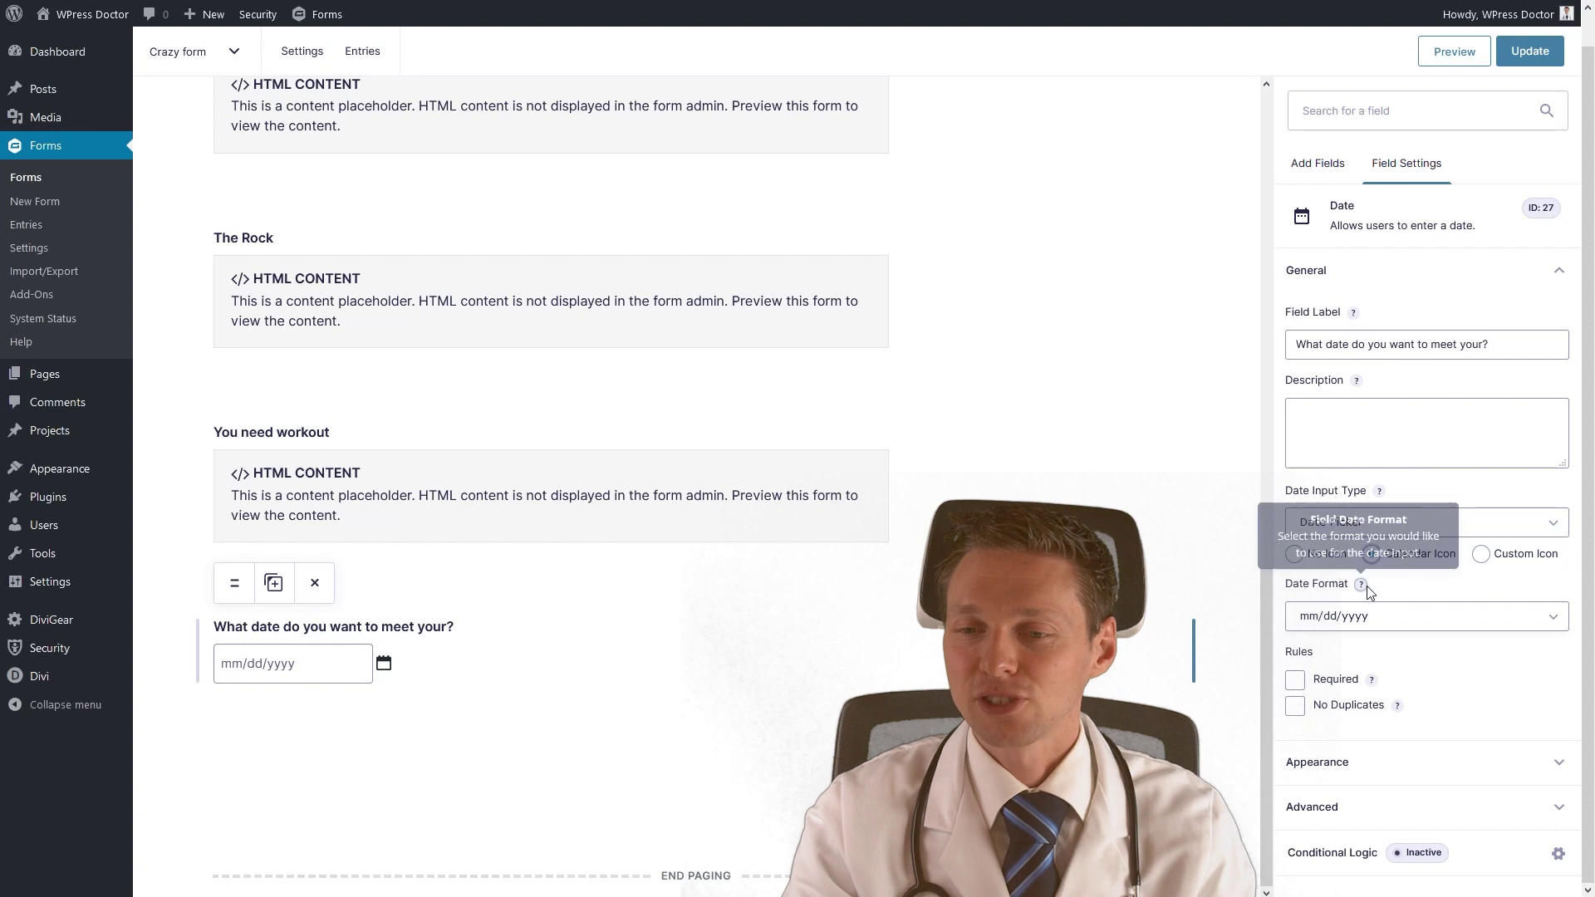
Keep the mm/dd/yyyy date format and make the date question required.
left_click(1334, 625)
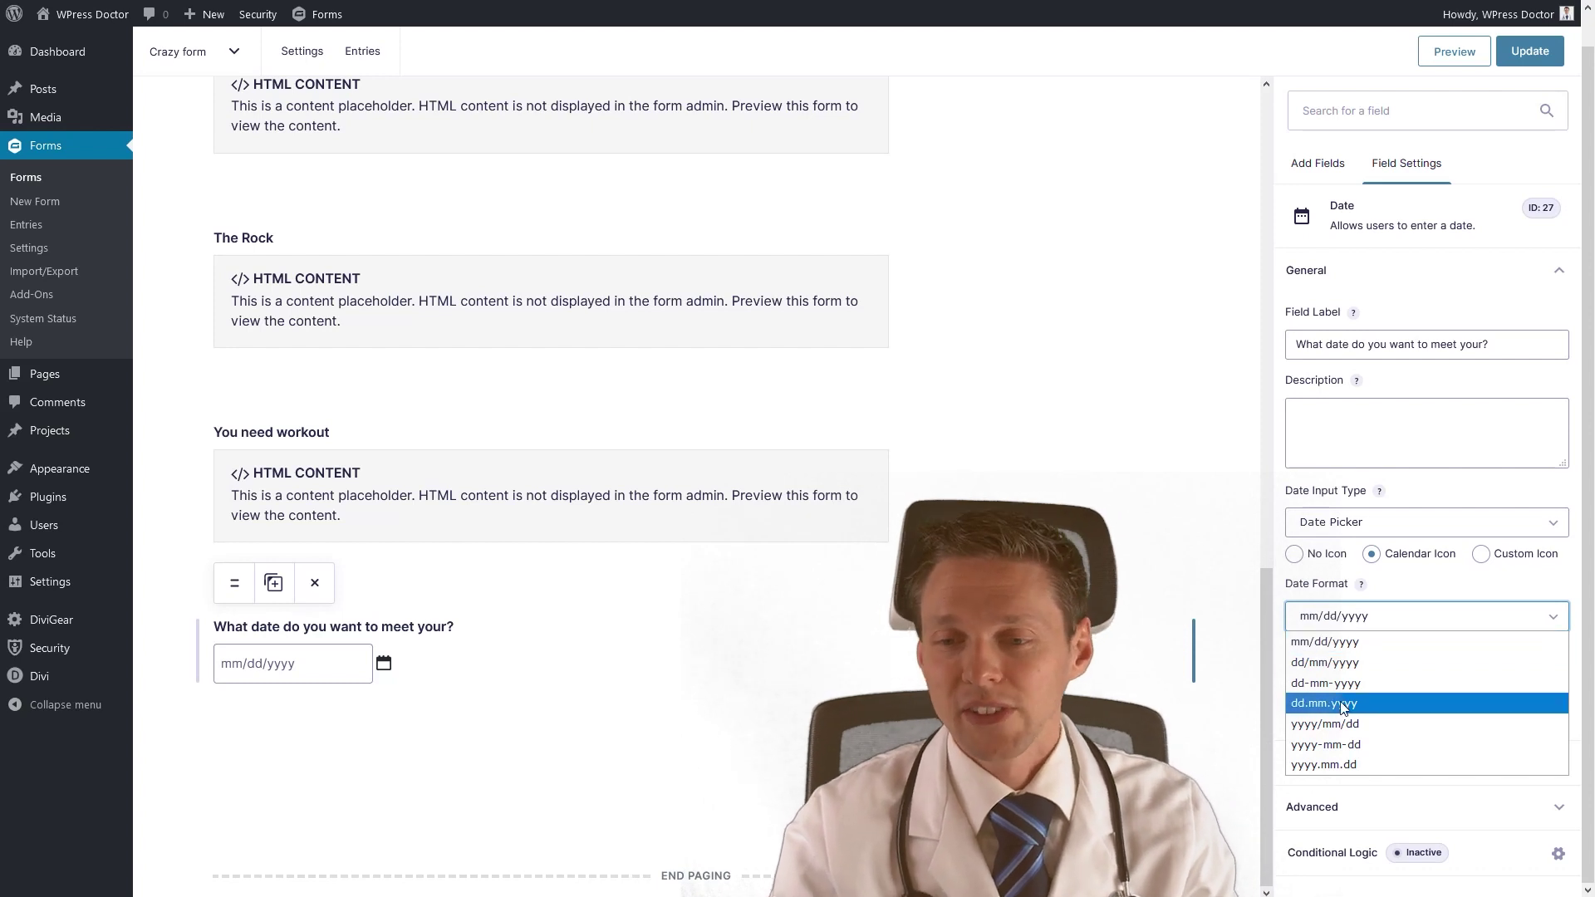
left_click(1336, 644)
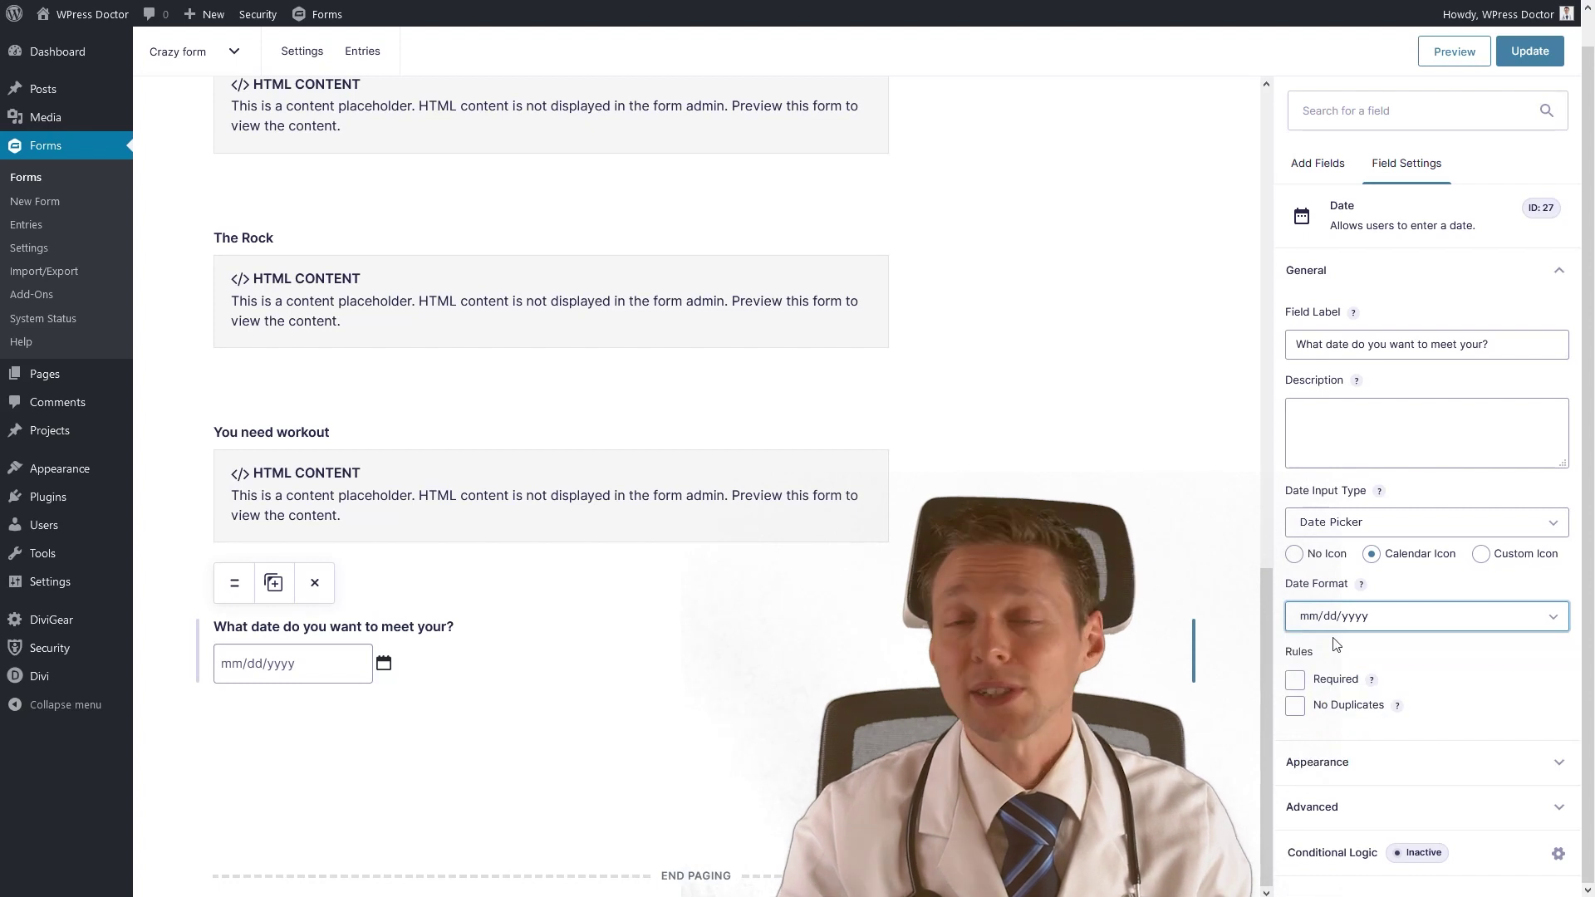
left_click(1297, 676)
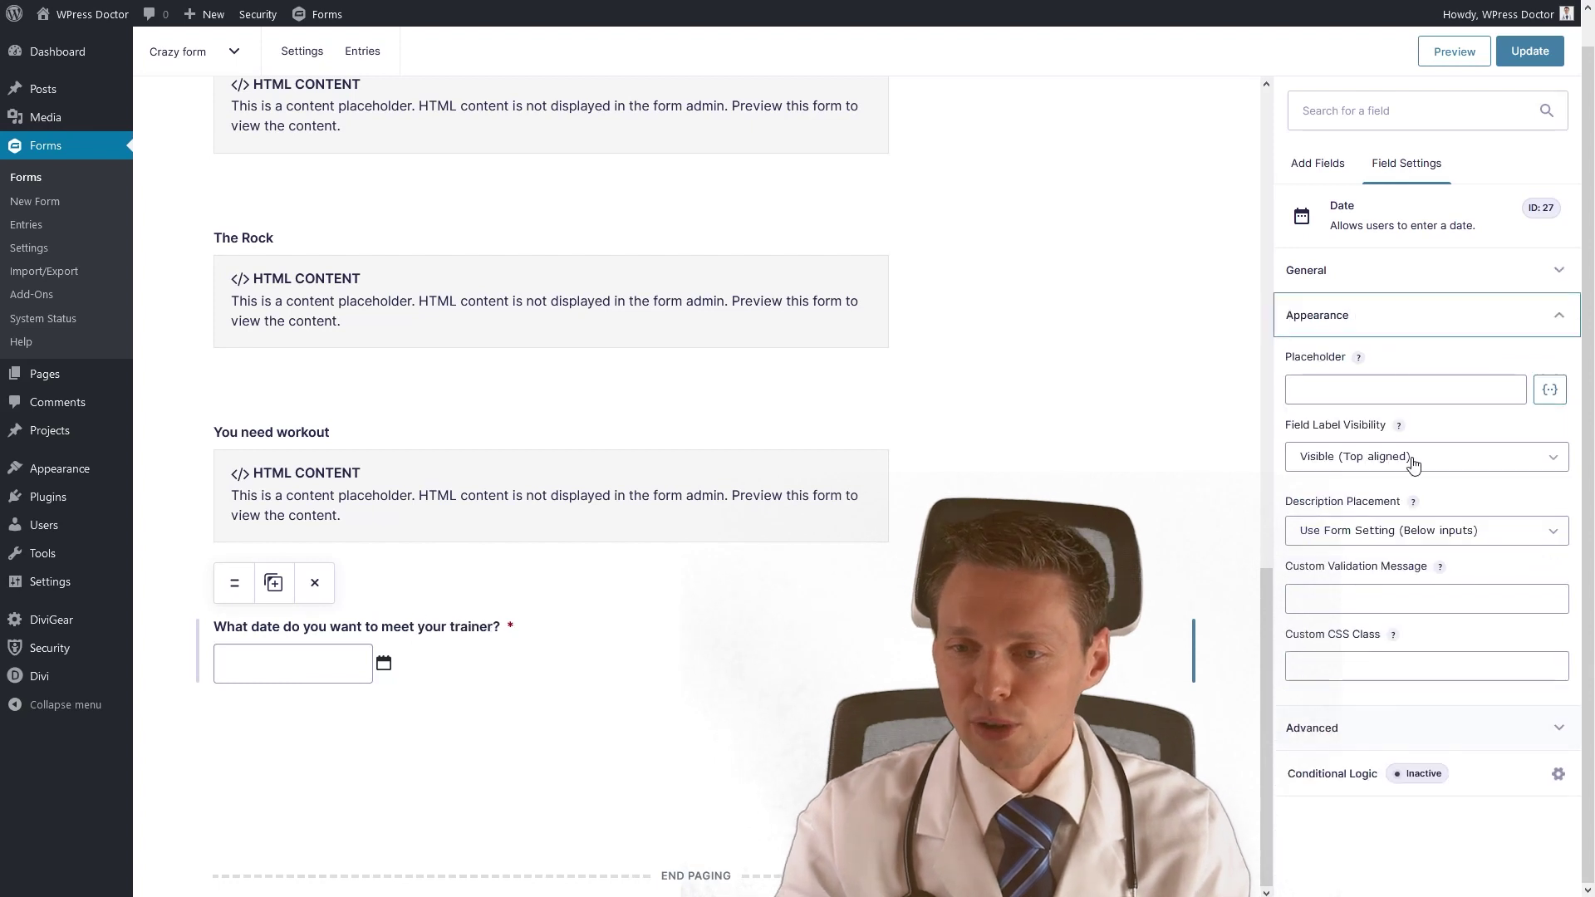
left_click(1322, 286)
left_click(1318, 163)
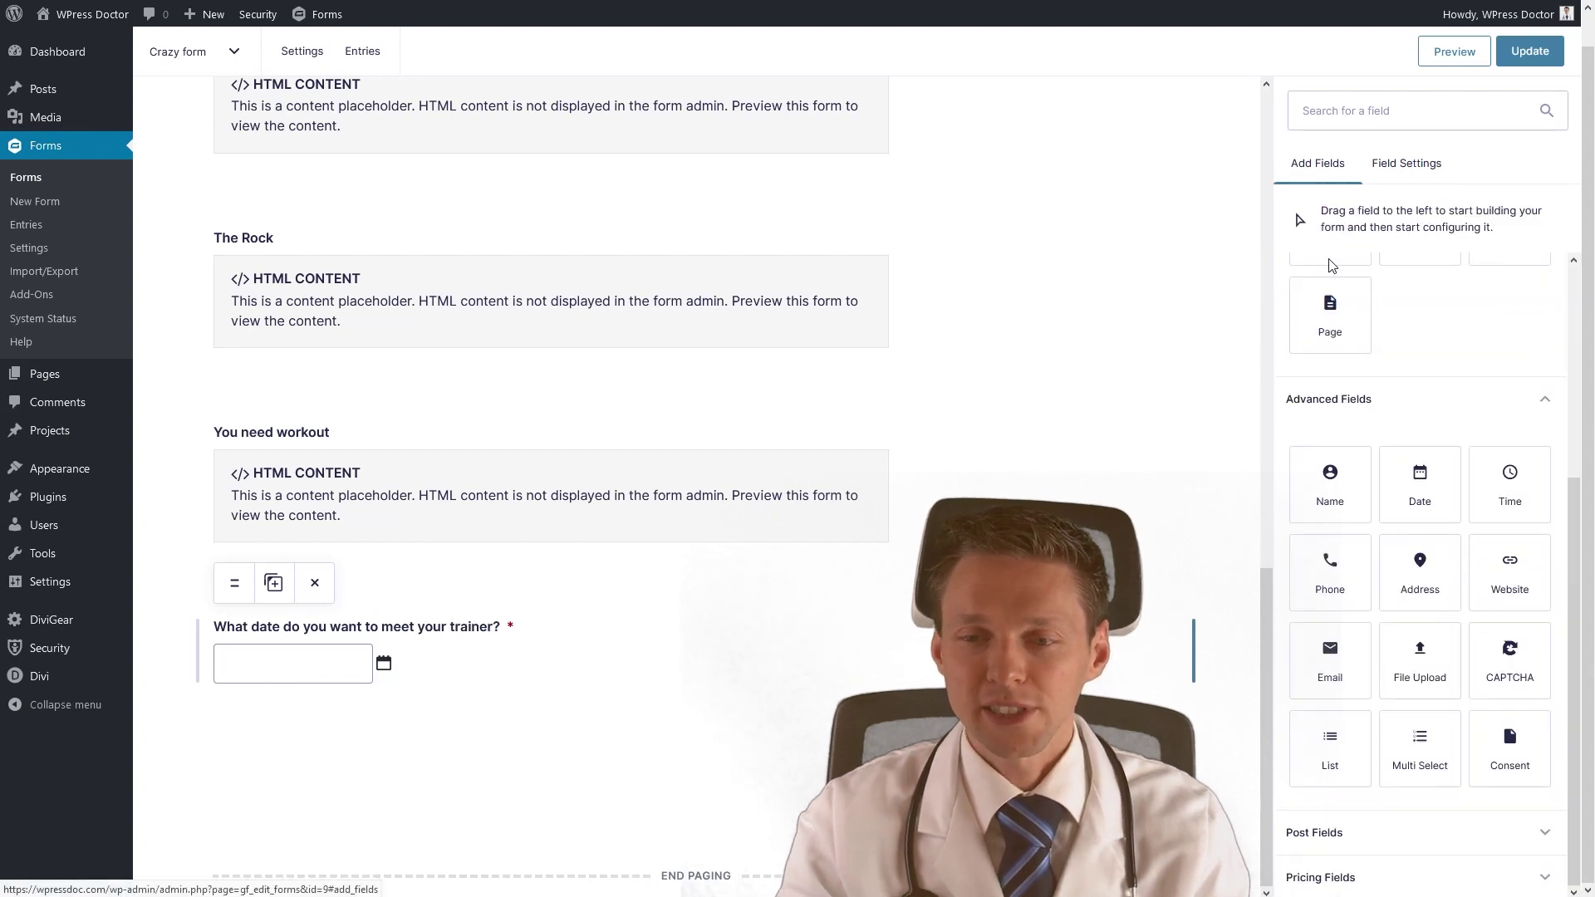
Add a time field beside the date question, labelled 'Do you have a preferred time?'.
left_click_drag(1510, 484, 904, 661)
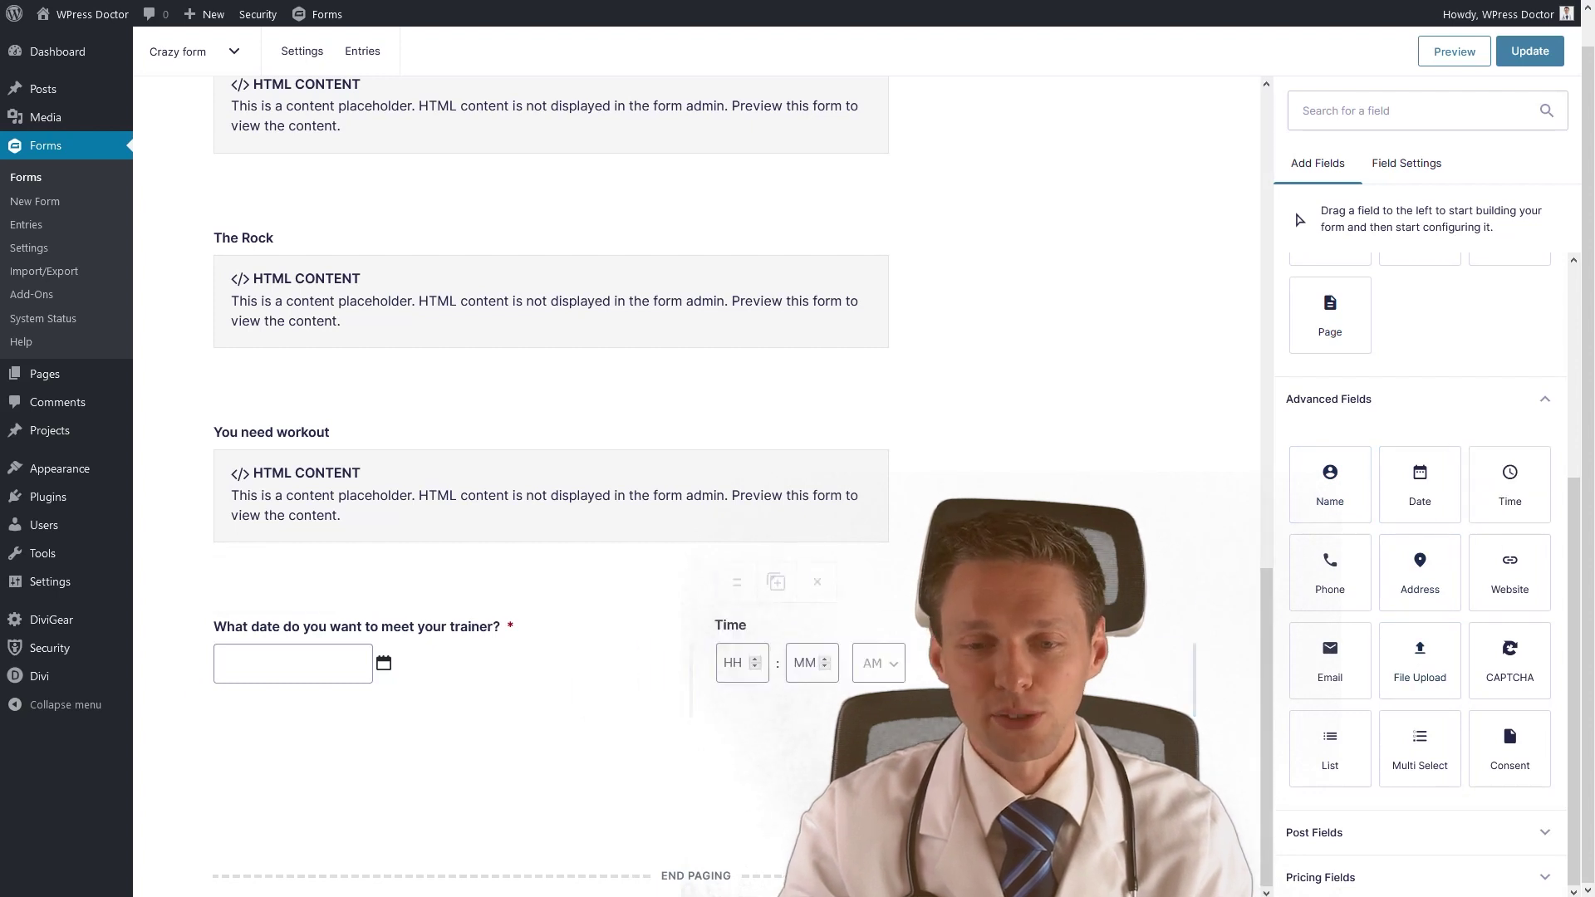
left_click(748, 625)
double_click(1283, 366)
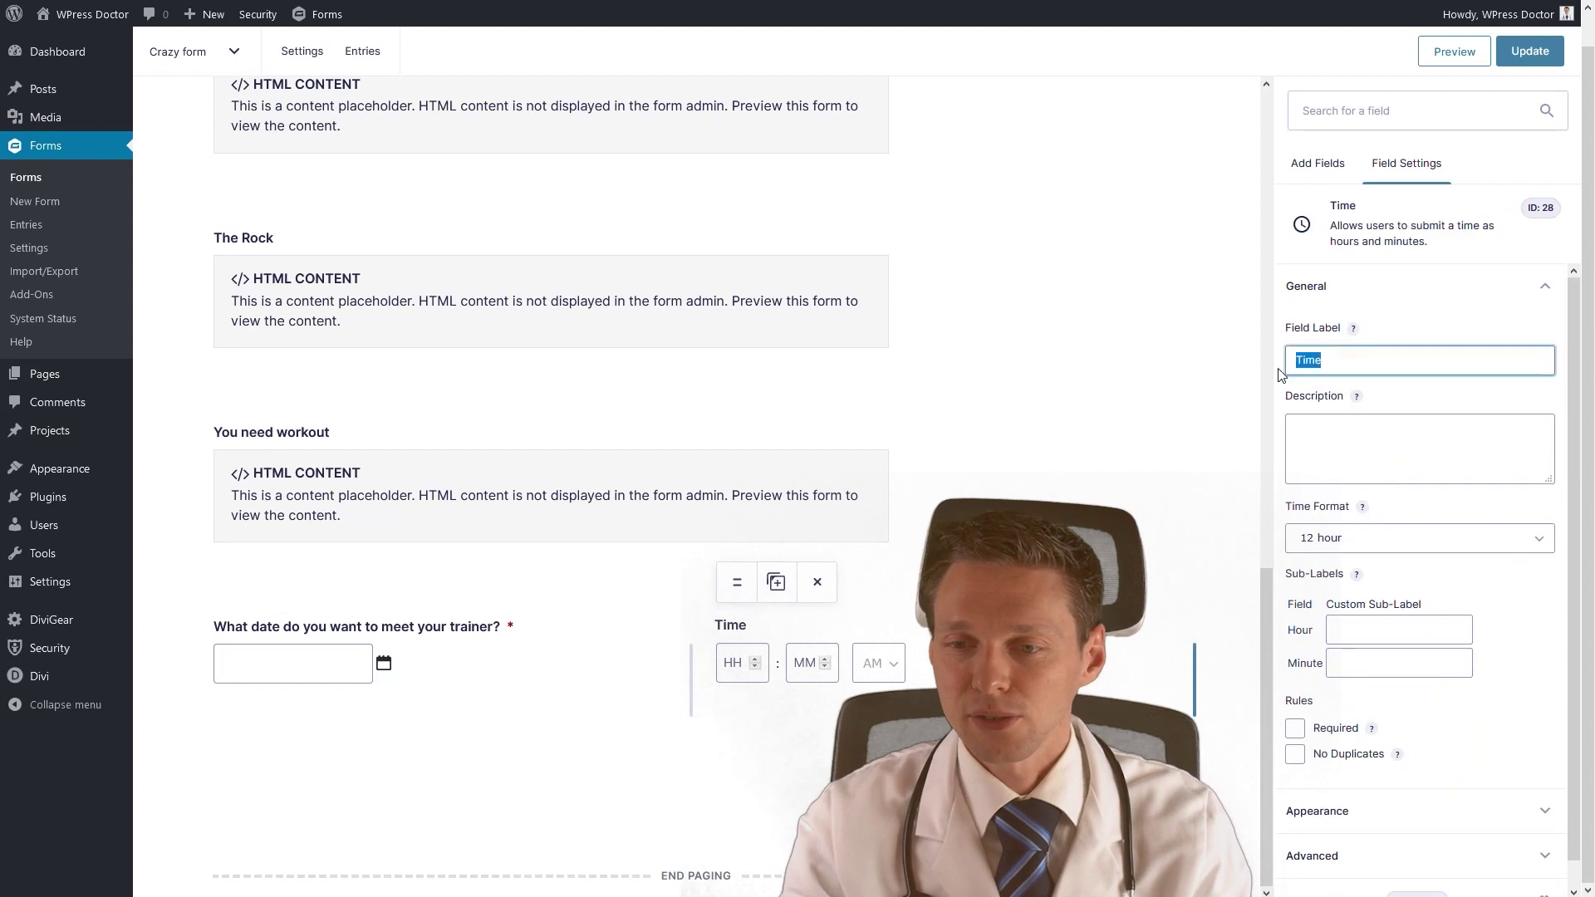
type("Do you have a")
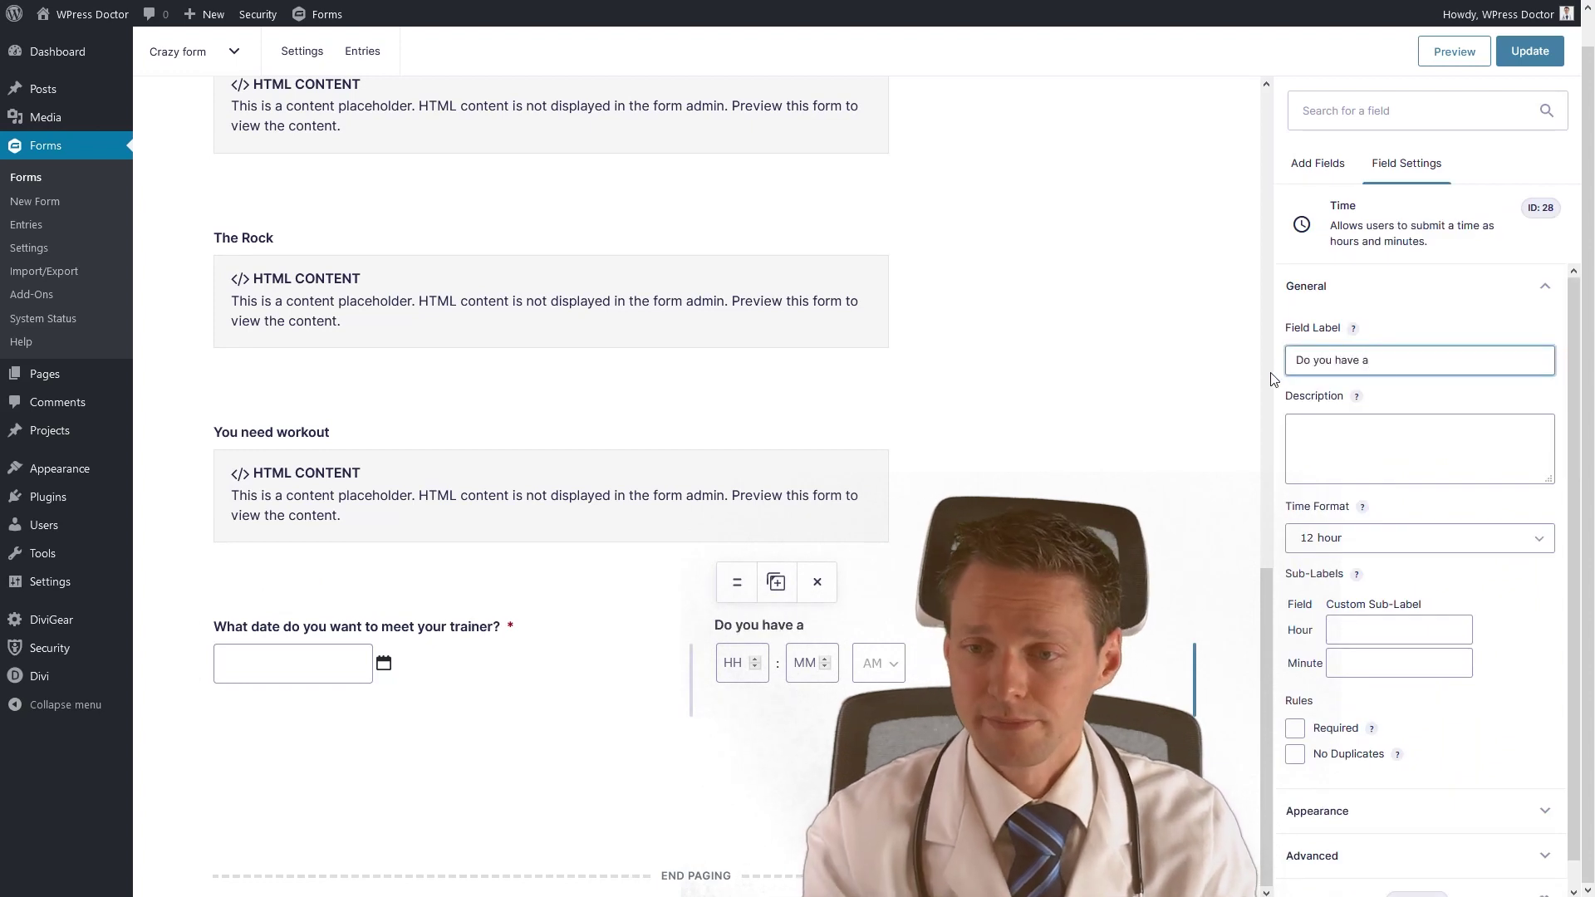
type(" preferred time?")
left_click(1414, 471)
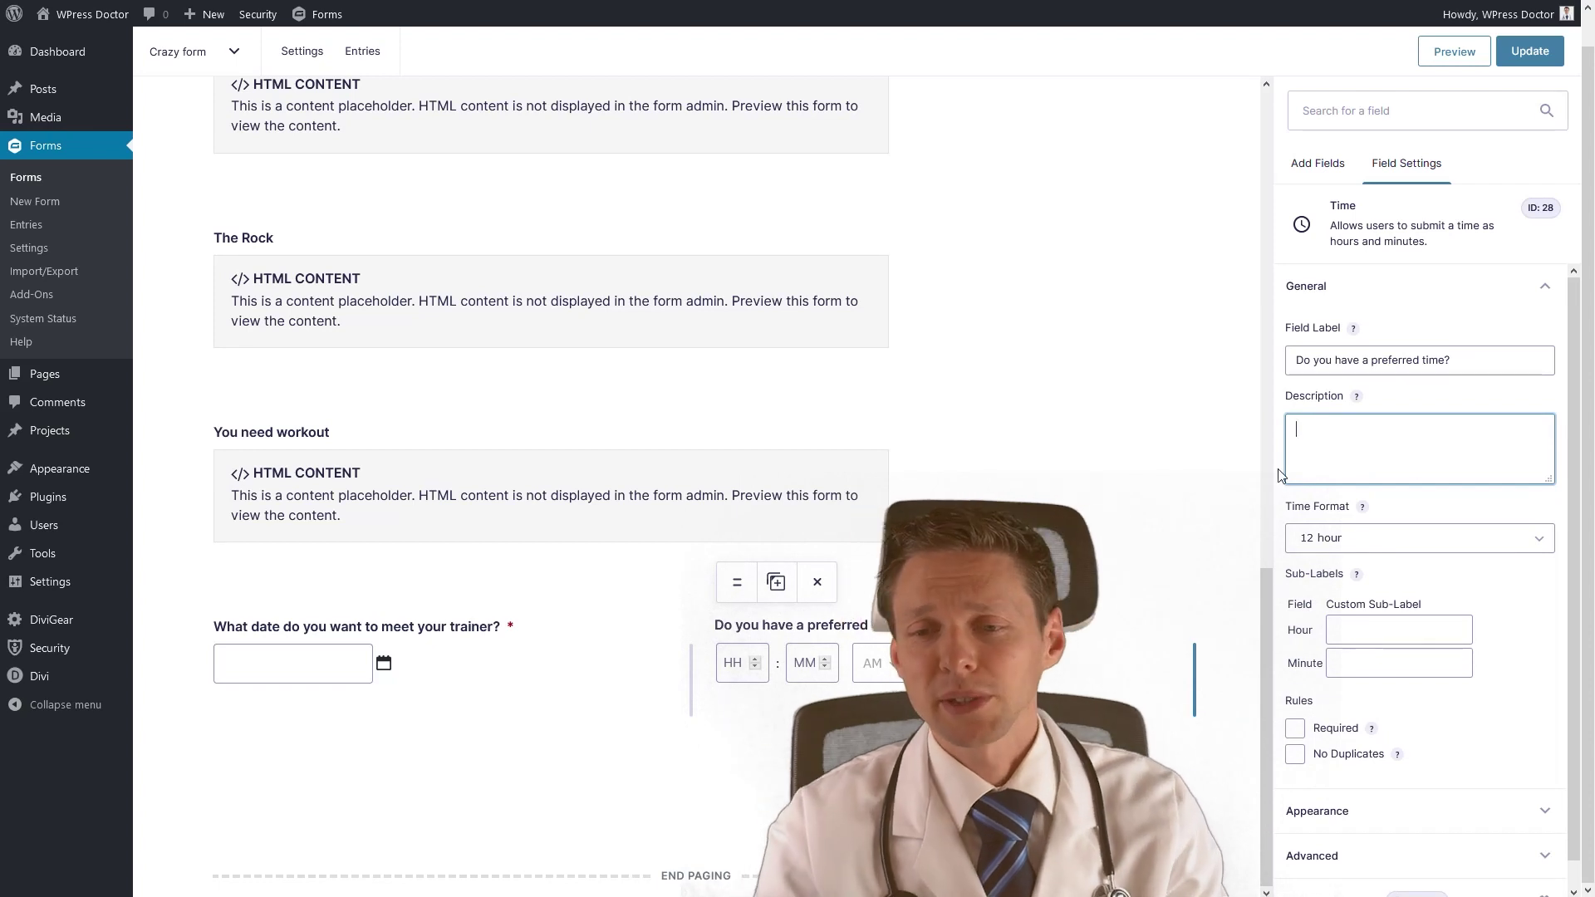
Set the time field to 24-hour format, make it required, and update the form.
left_click(1332, 536)
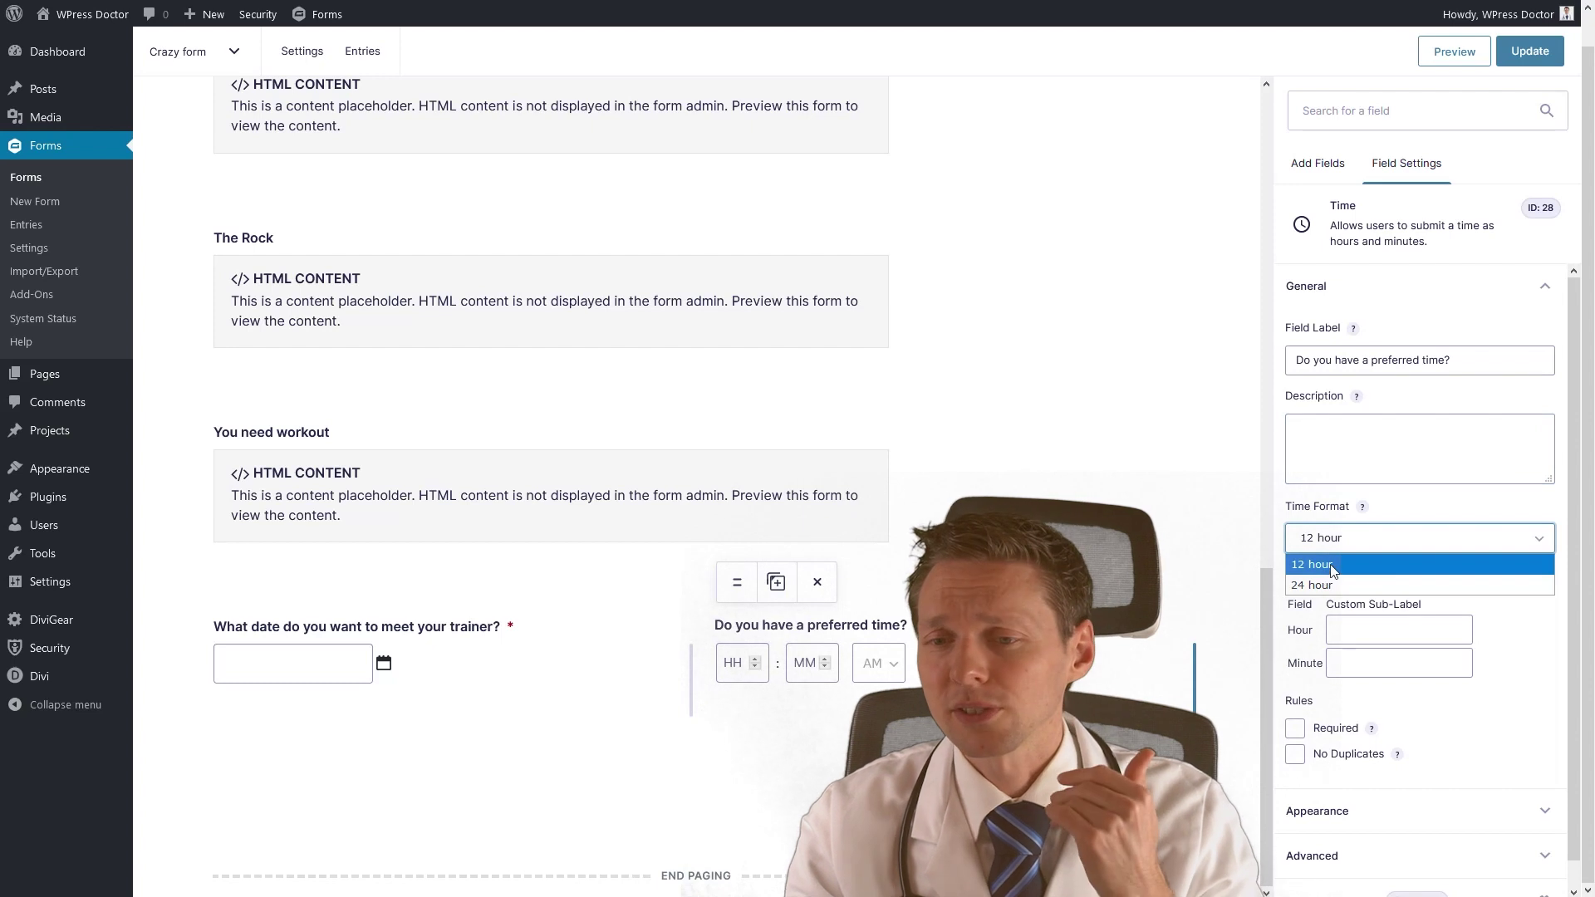
left_click(1334, 584)
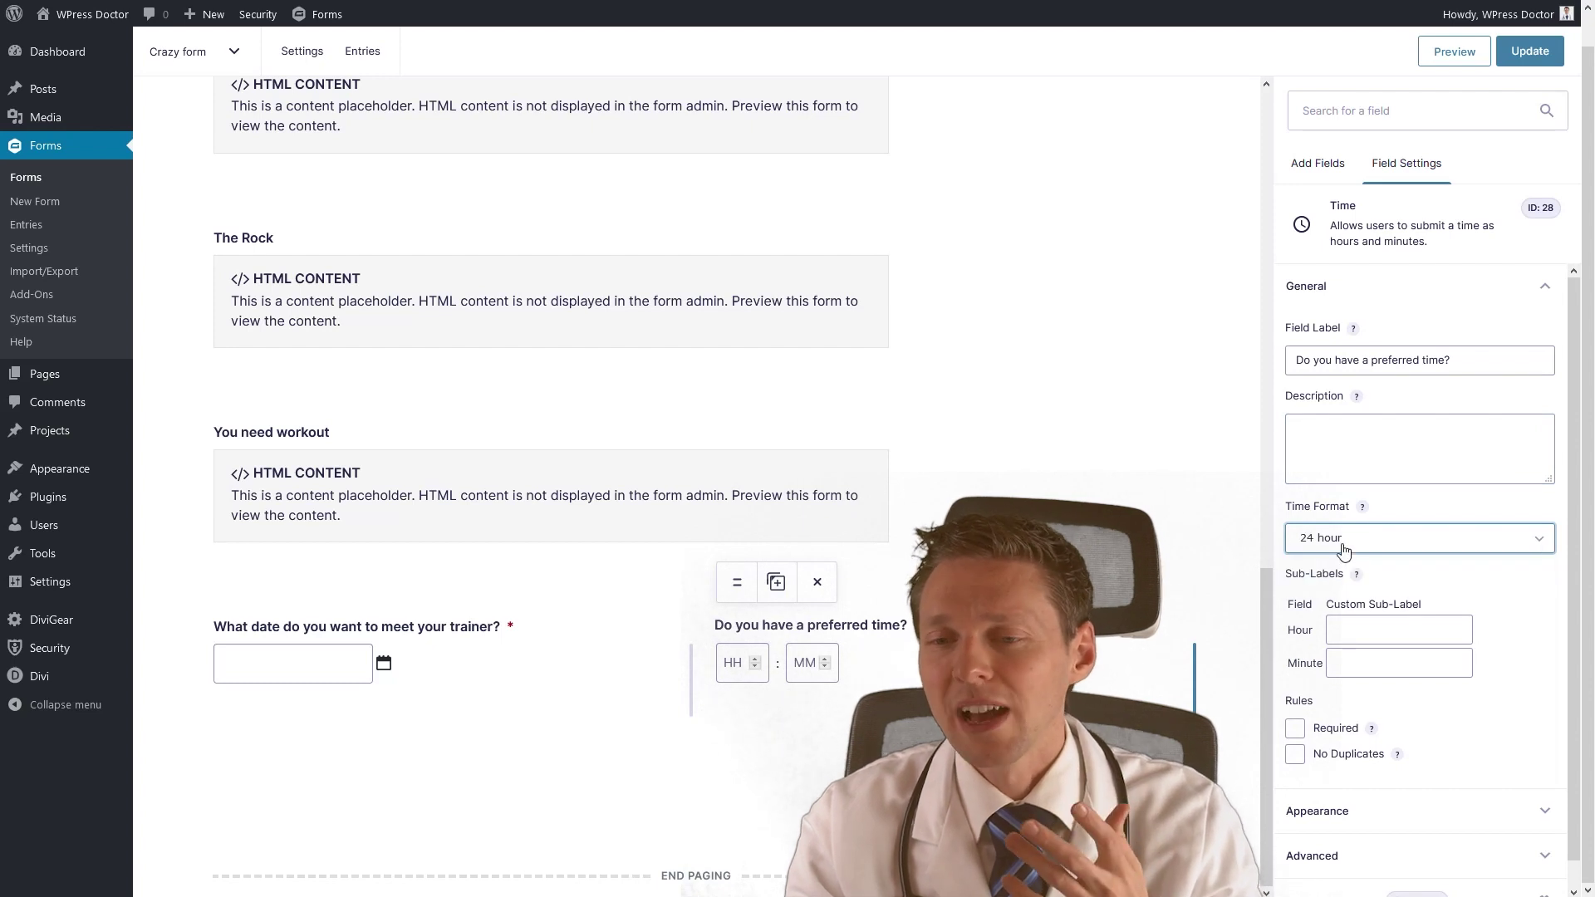
left_click(1343, 549)
left_click(1324, 593)
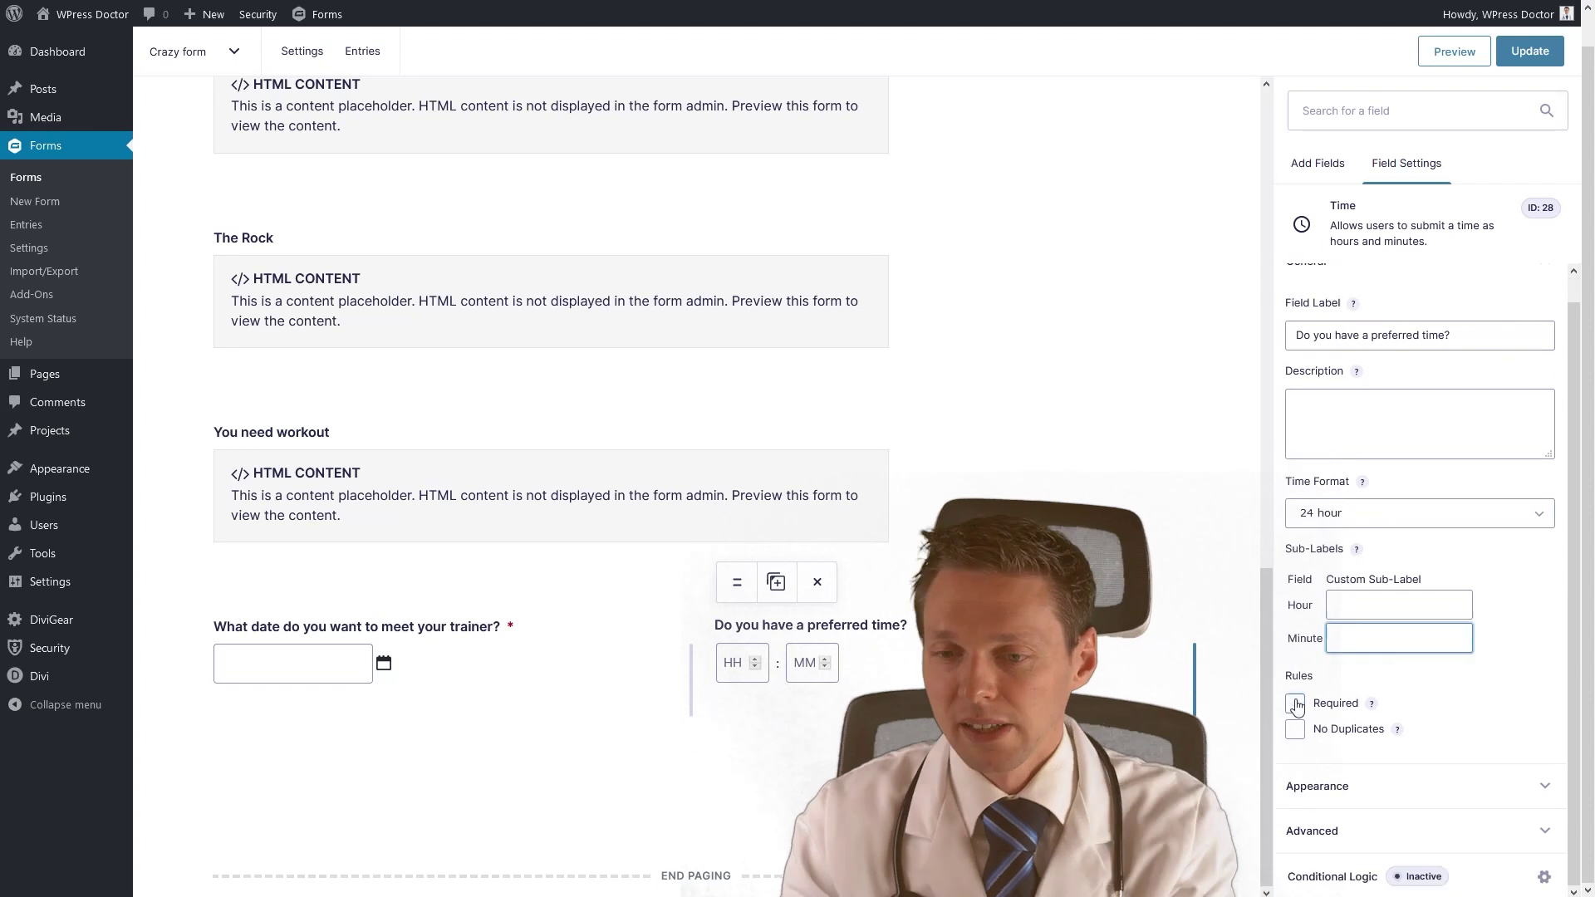
left_click(1296, 704)
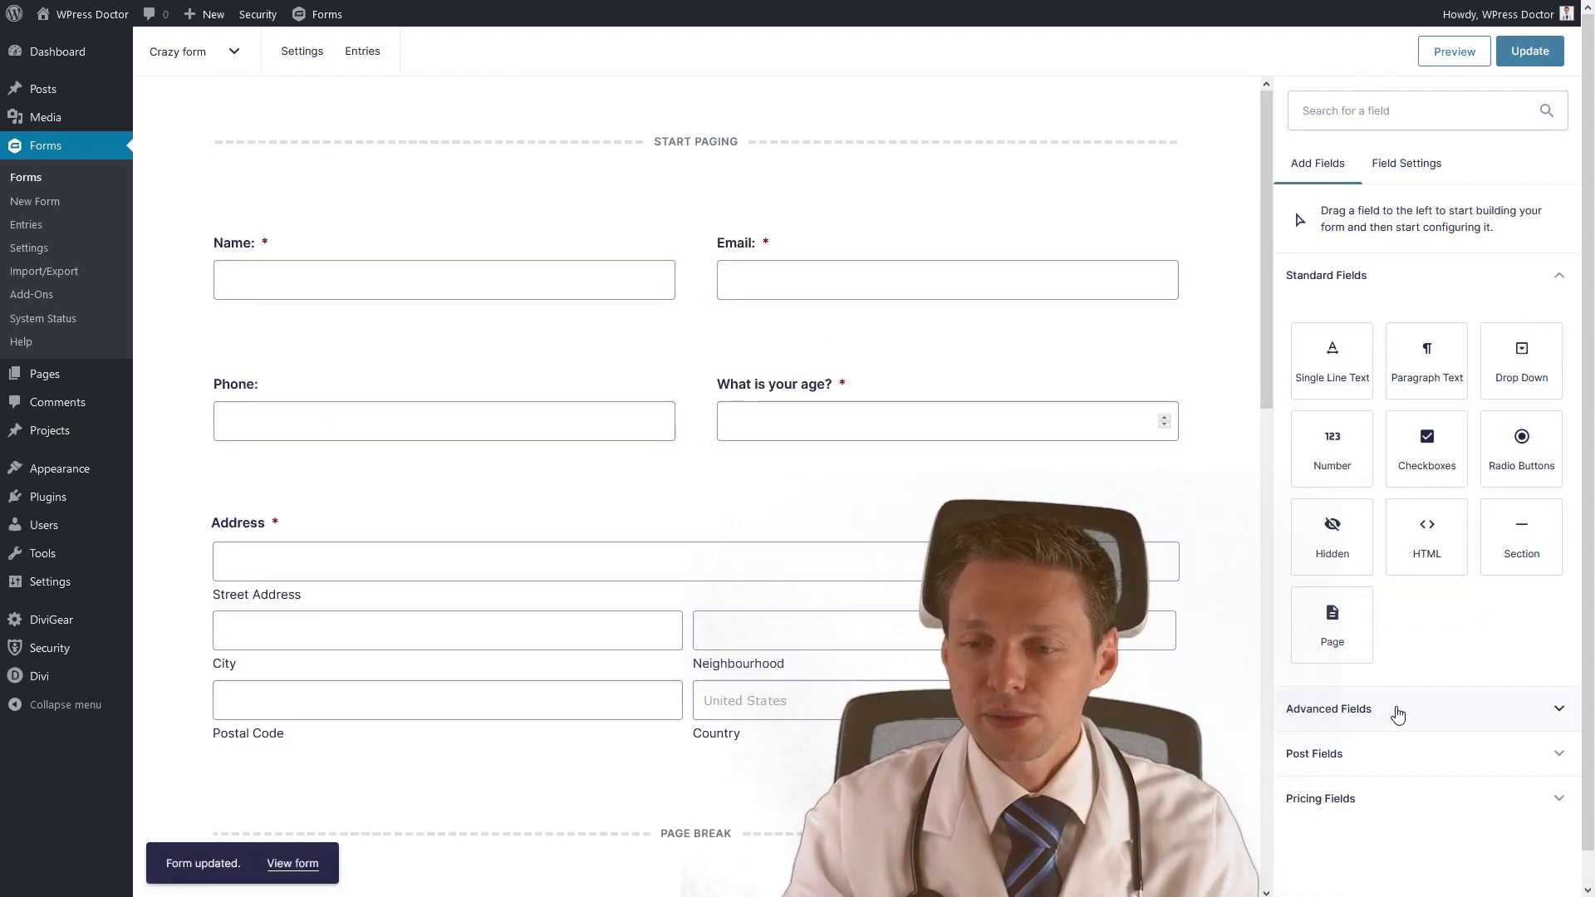
left_click(1391, 713)
scroll(1479, 614, "down", 4)
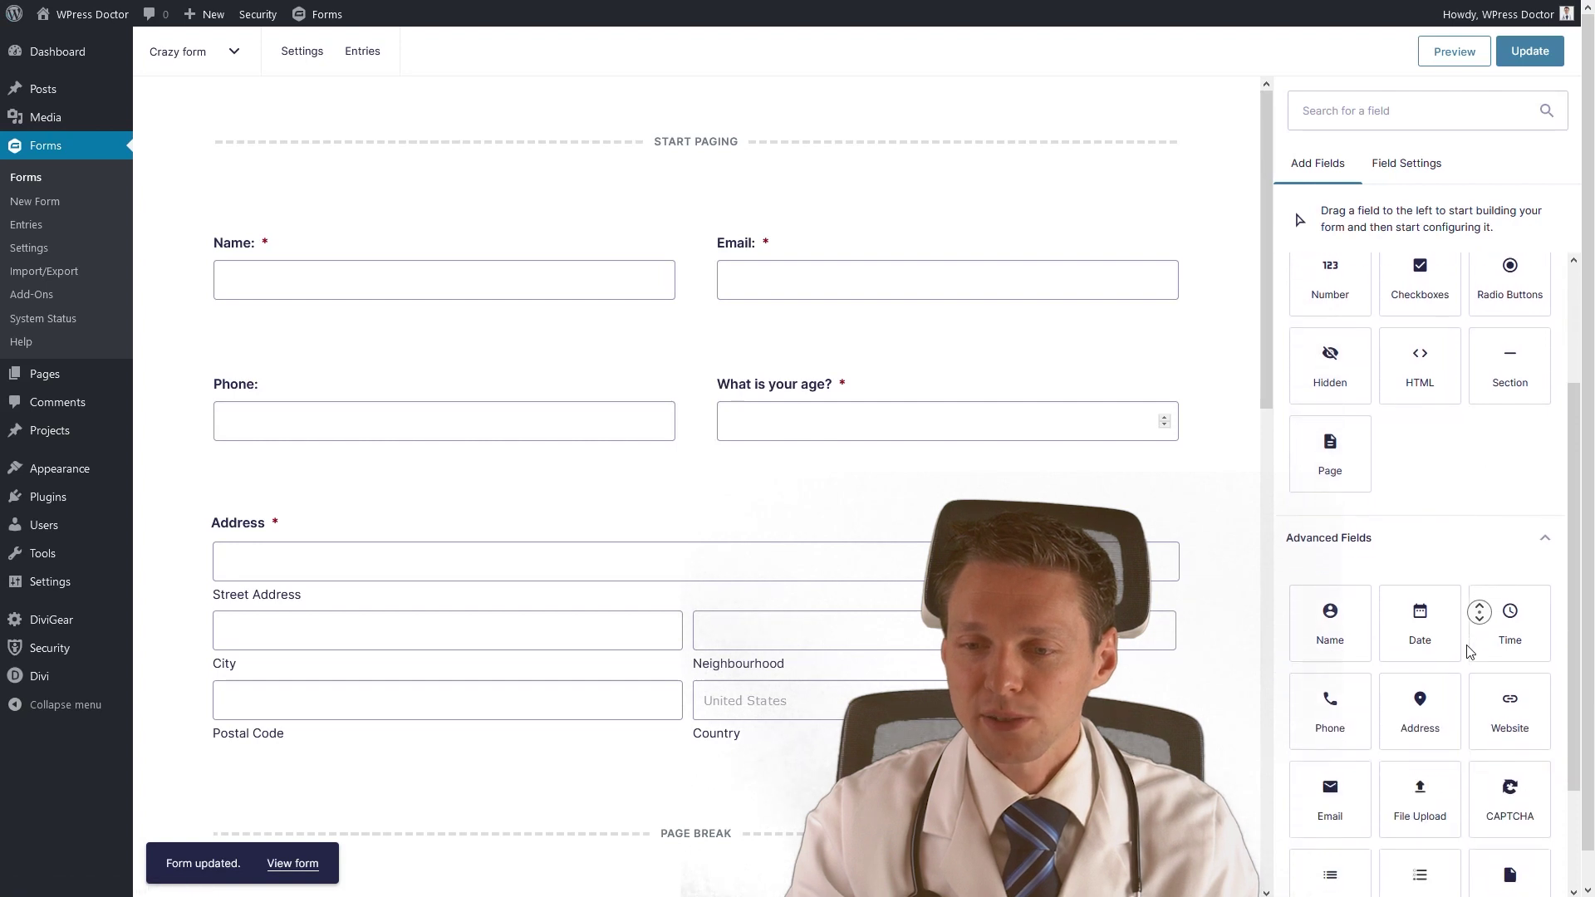
Add a Website field below the date question, labelled 'What is your facebook URL?'.
left_click_drag(1475, 639, 317, 792)
left_click(314, 789)
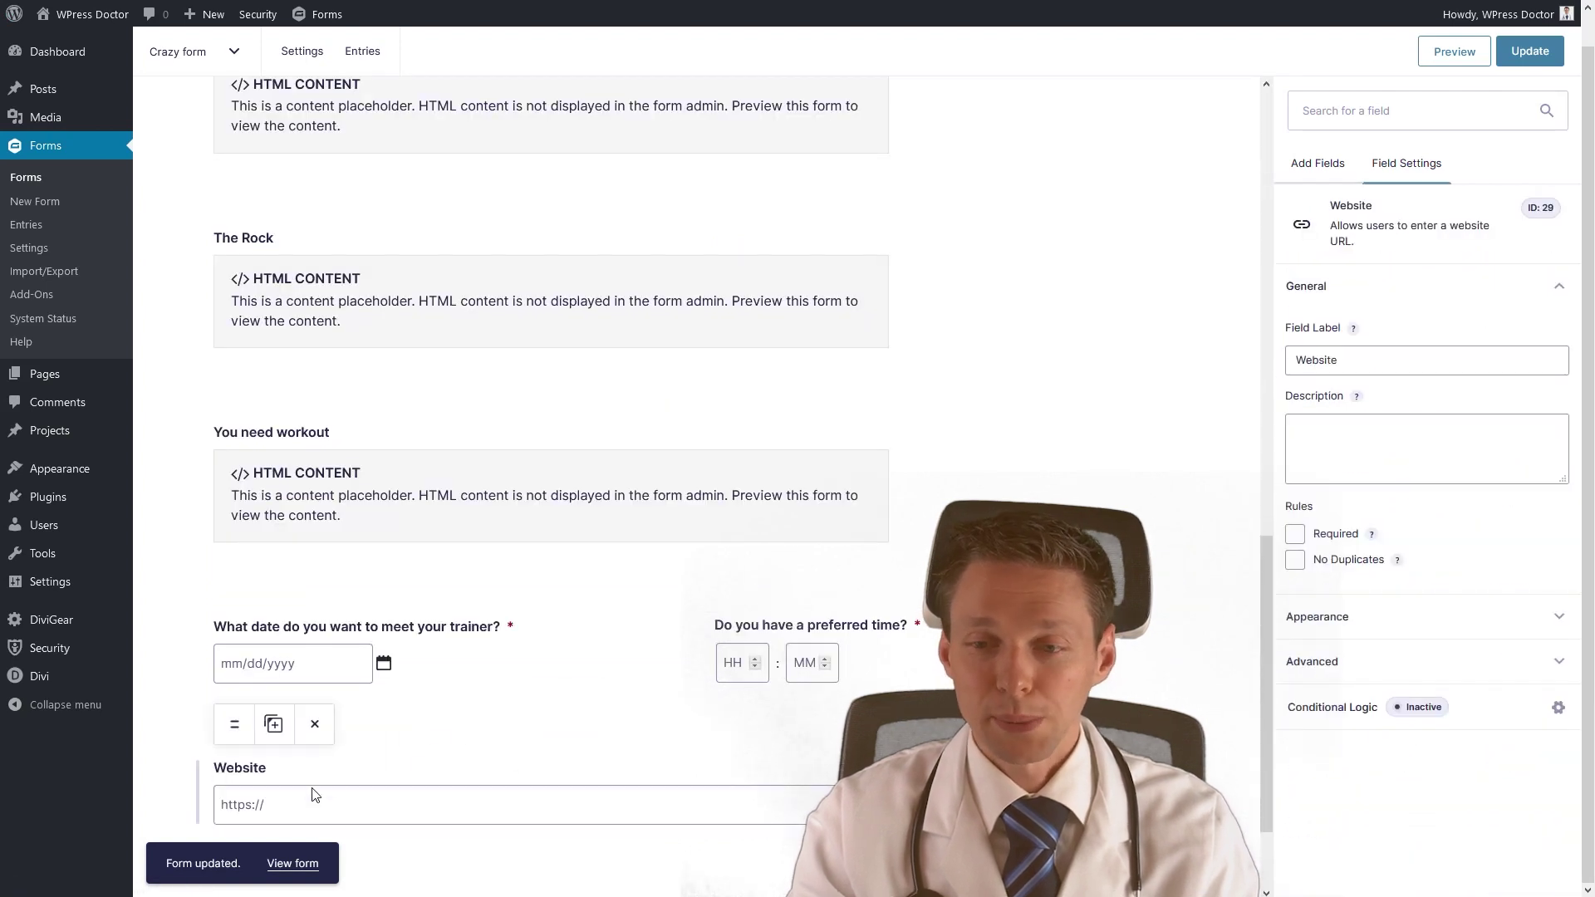
left_click_drag(1350, 362, 1278, 374)
type("What is your facebook URL?")
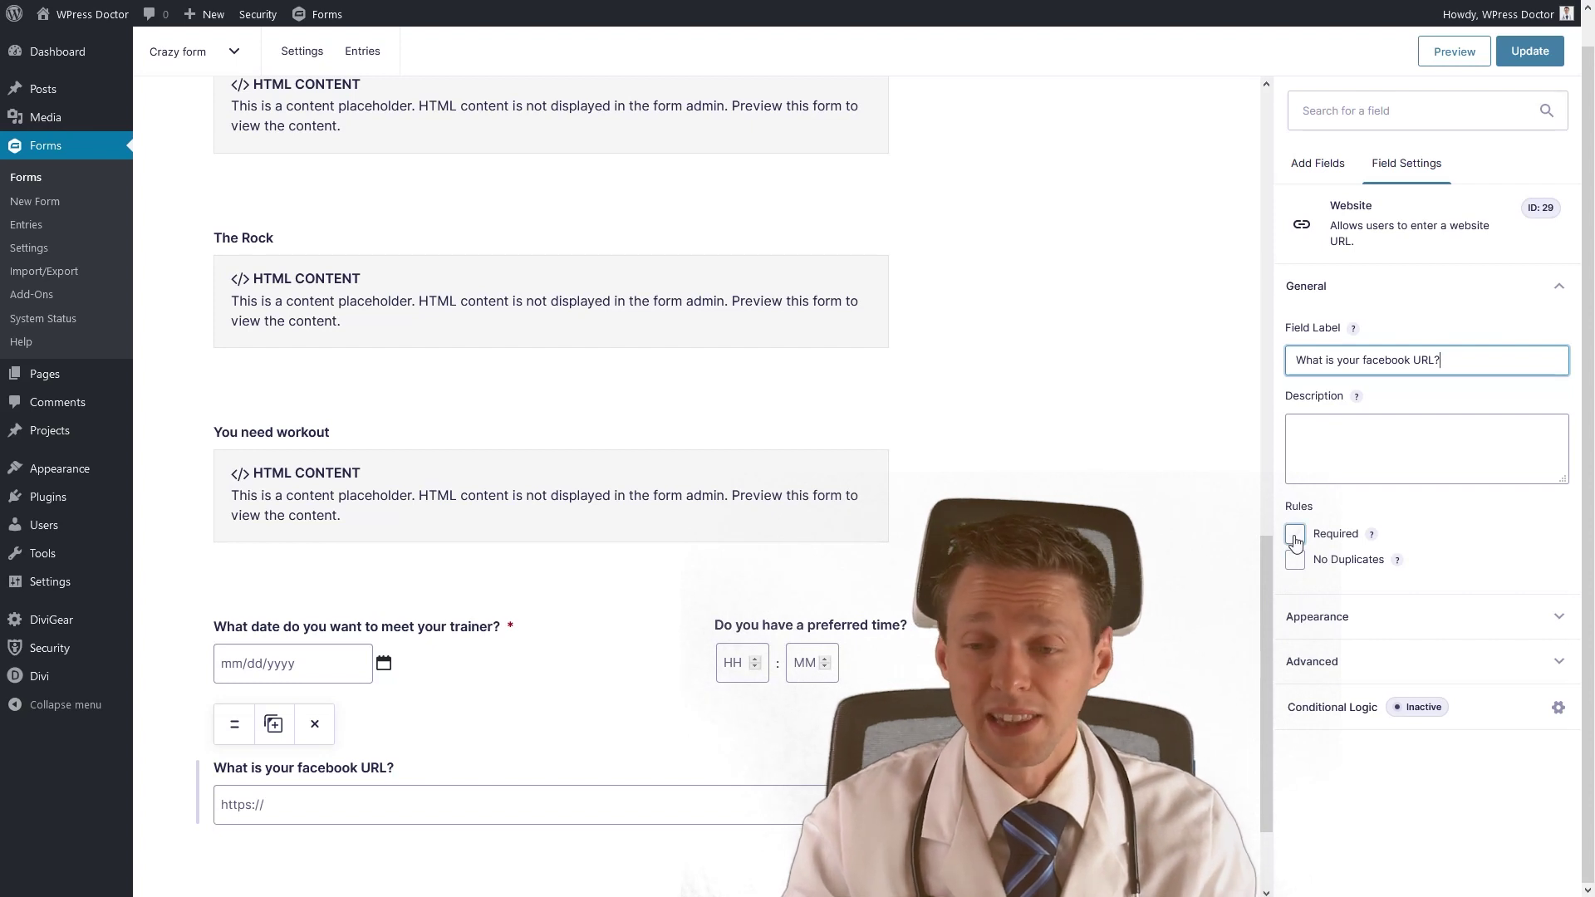
left_click(1330, 616)
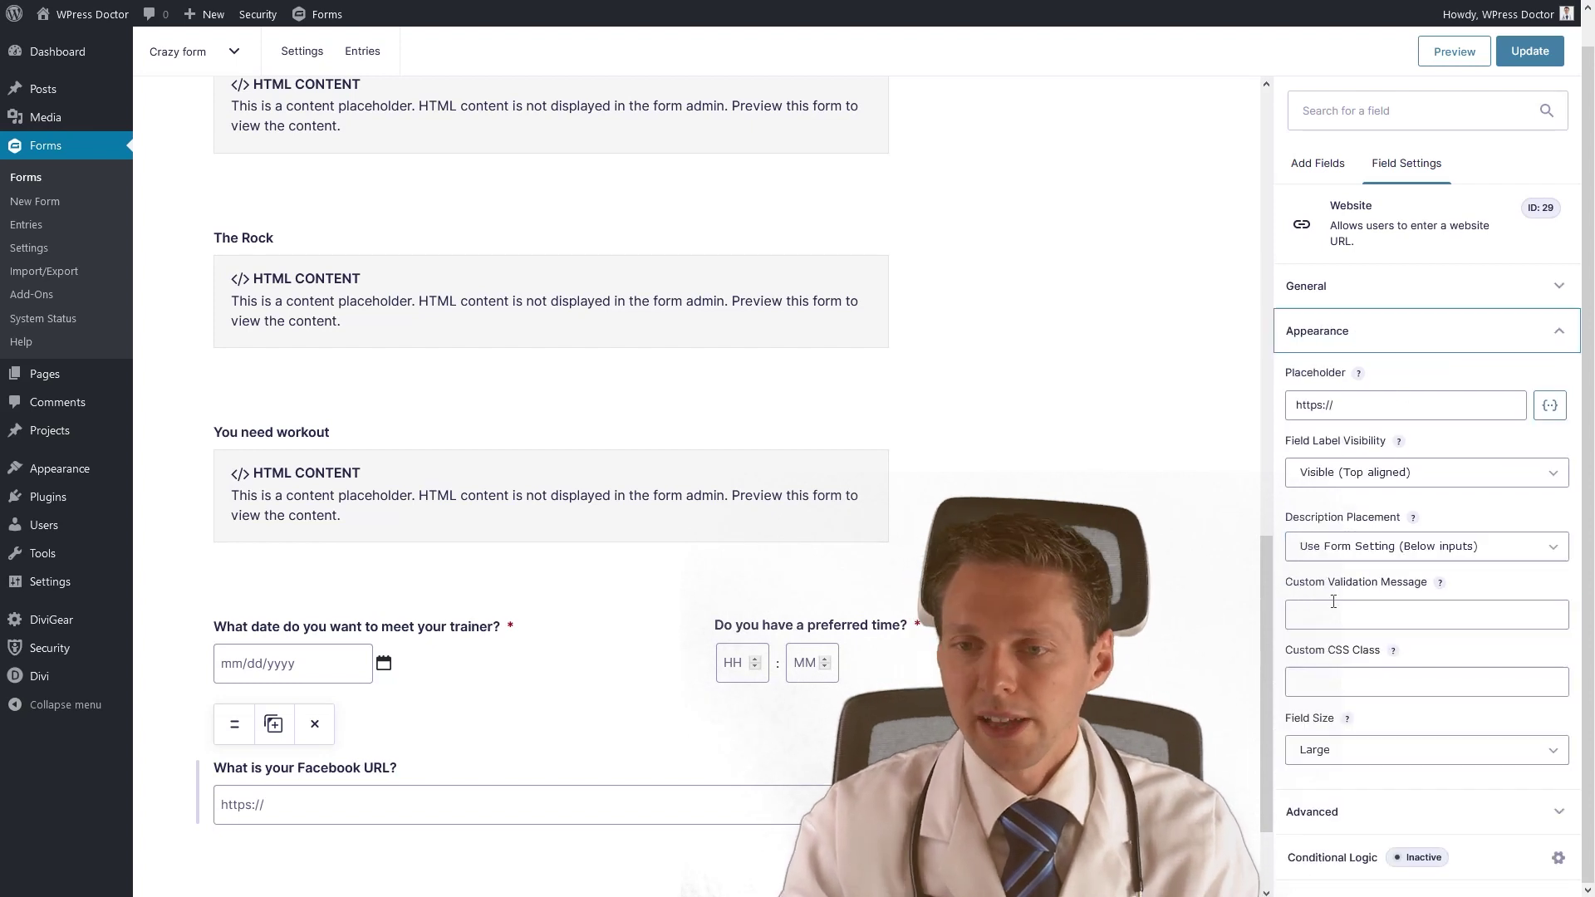
left_click(1367, 407)
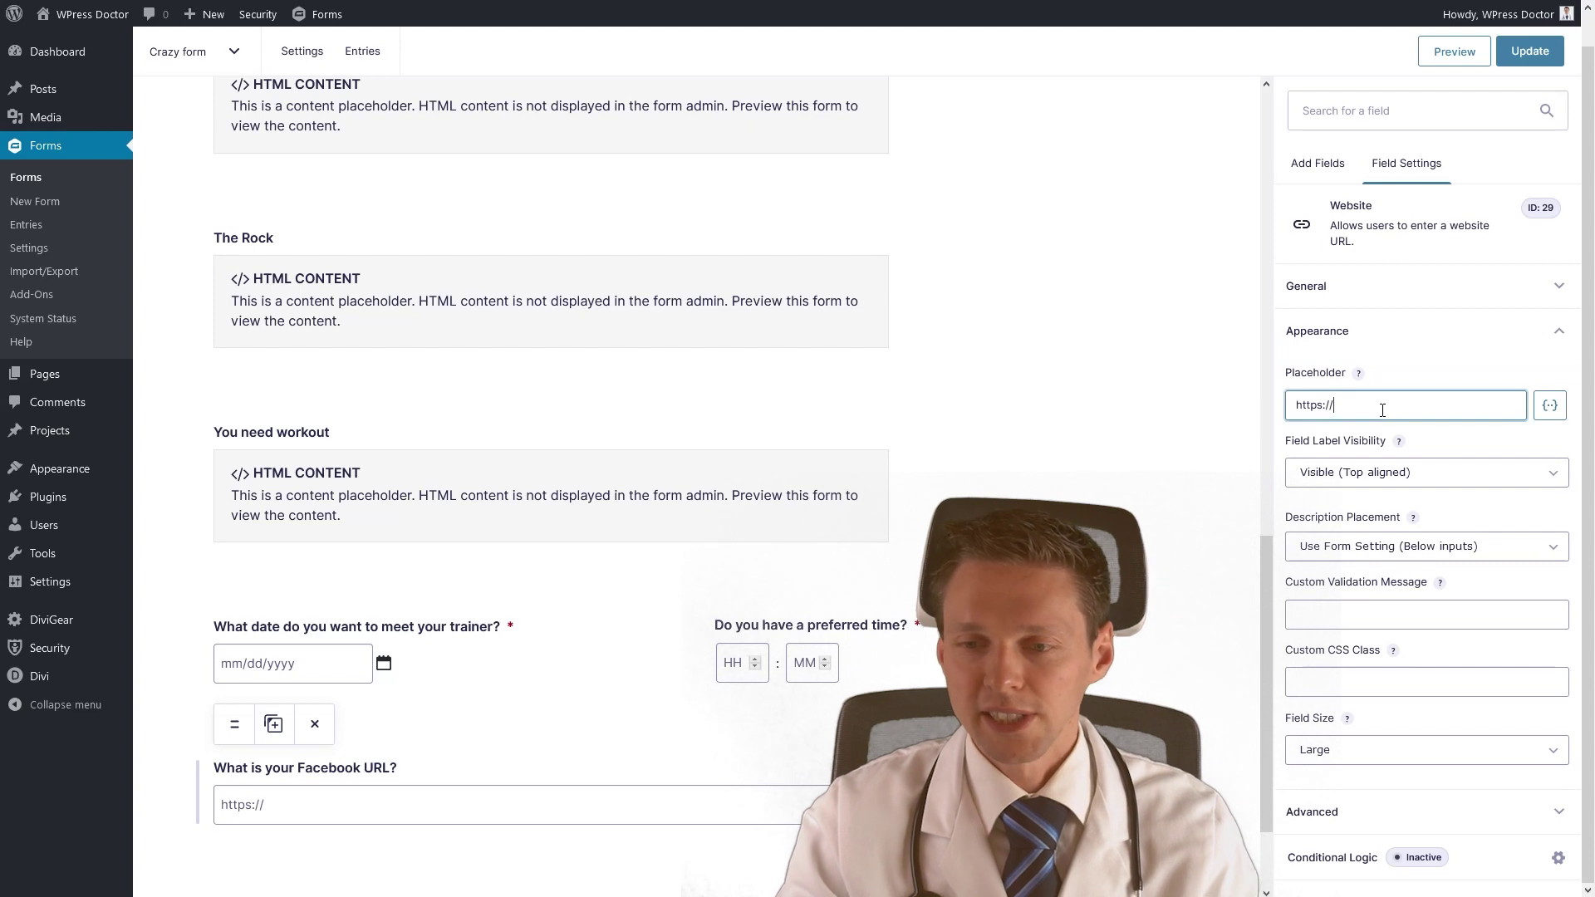
type("faceboo")
key("BackSpace")
key("BackSpace")
type("book.com/")
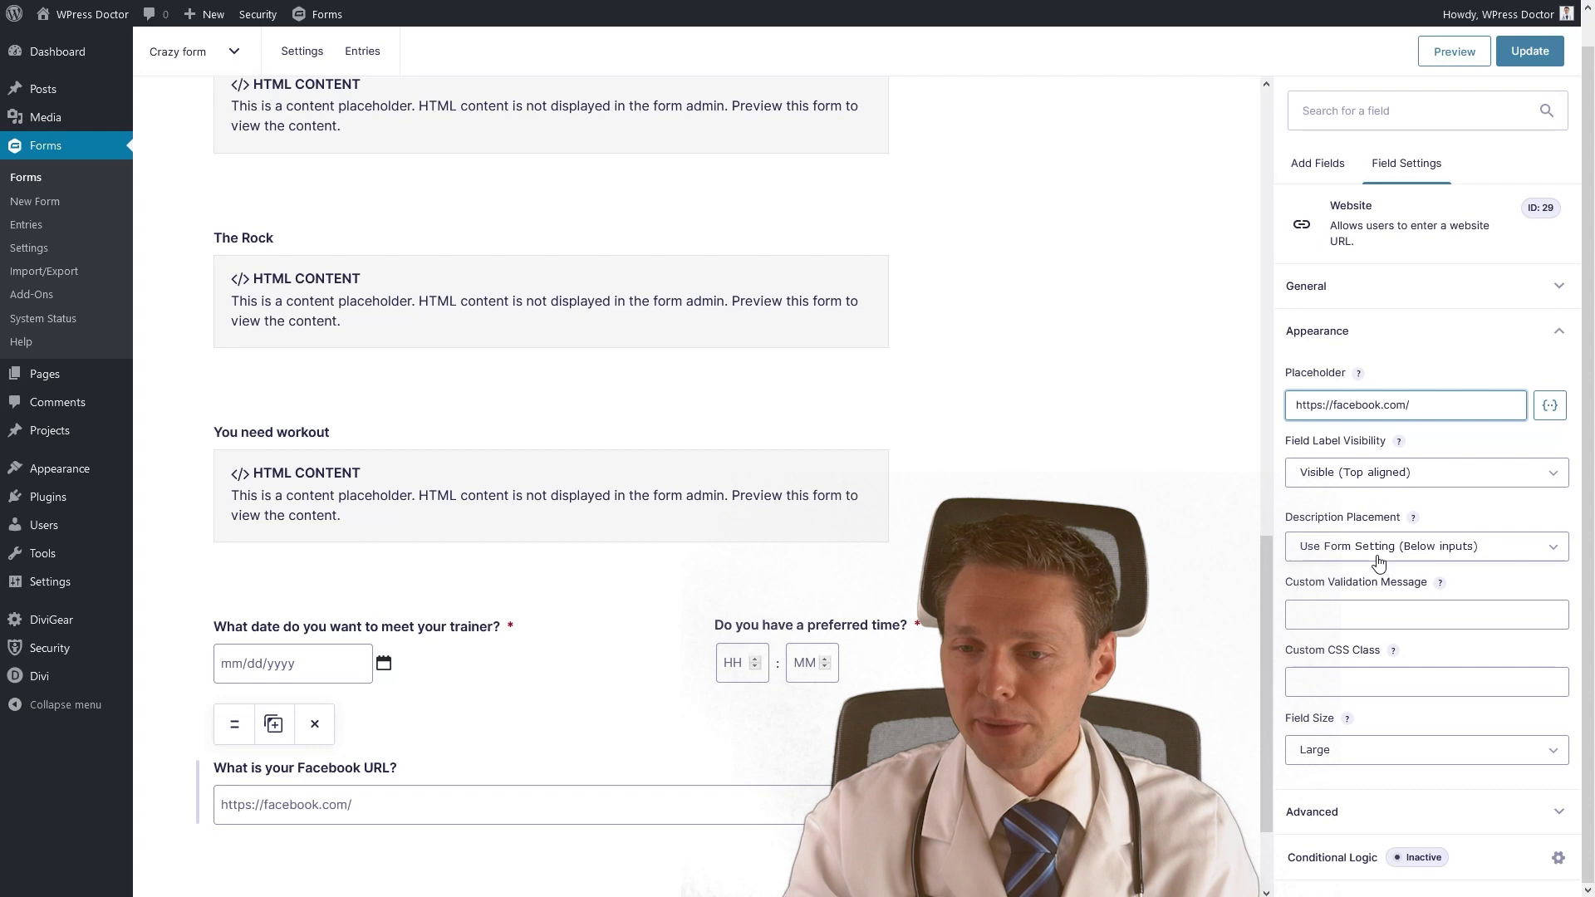
left_click(1398, 615)
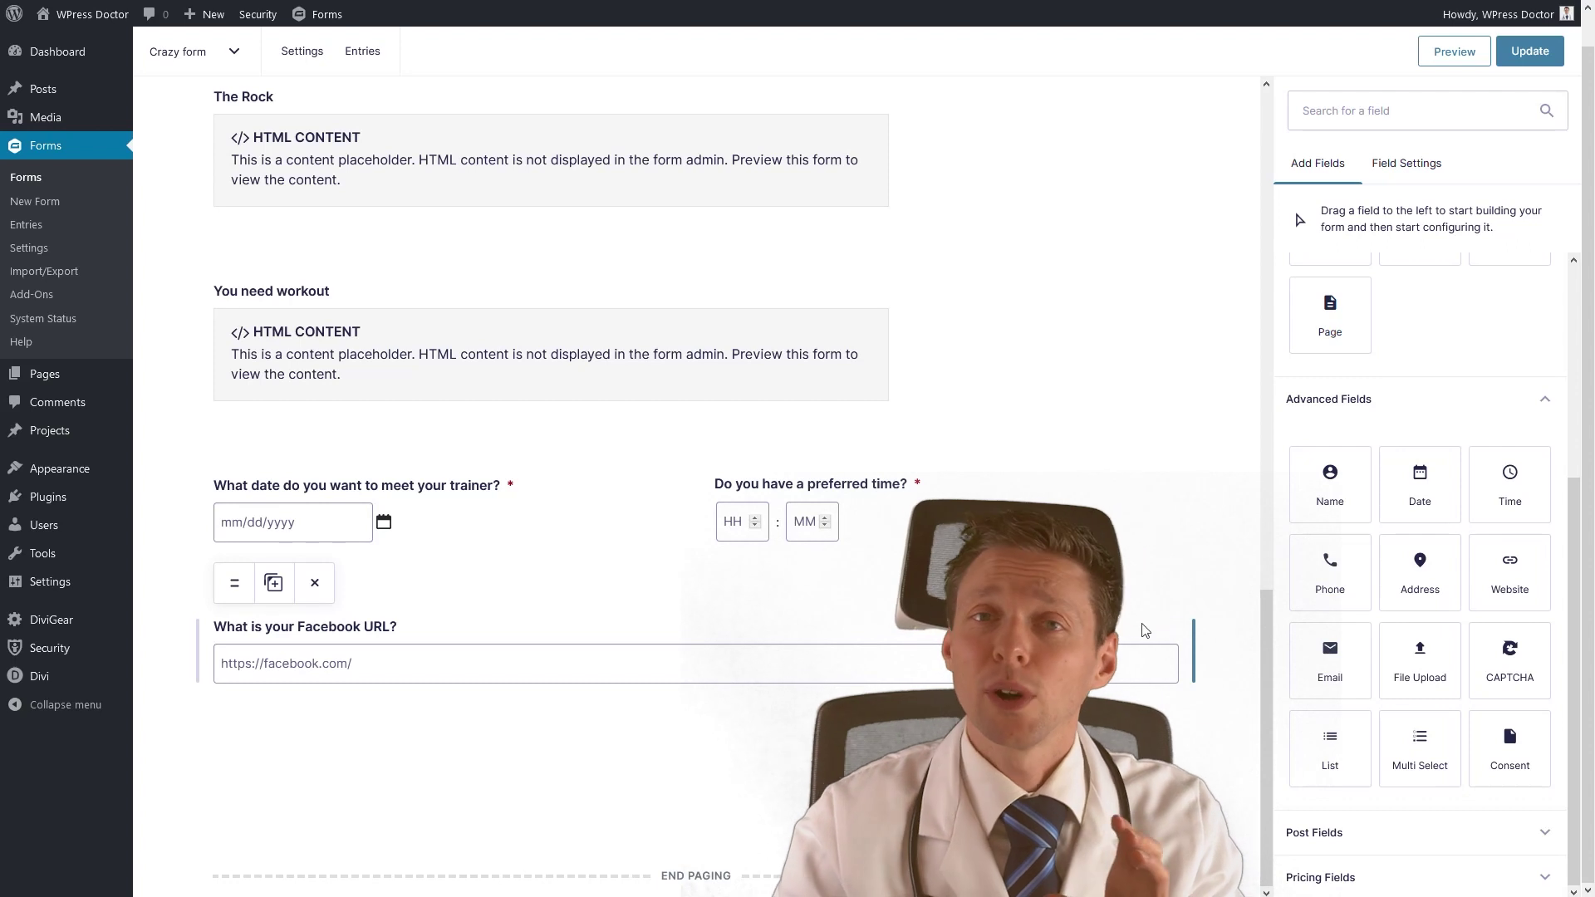
Insert a page break below the Facebook URL question.
scroll(1462, 432, "up", 4)
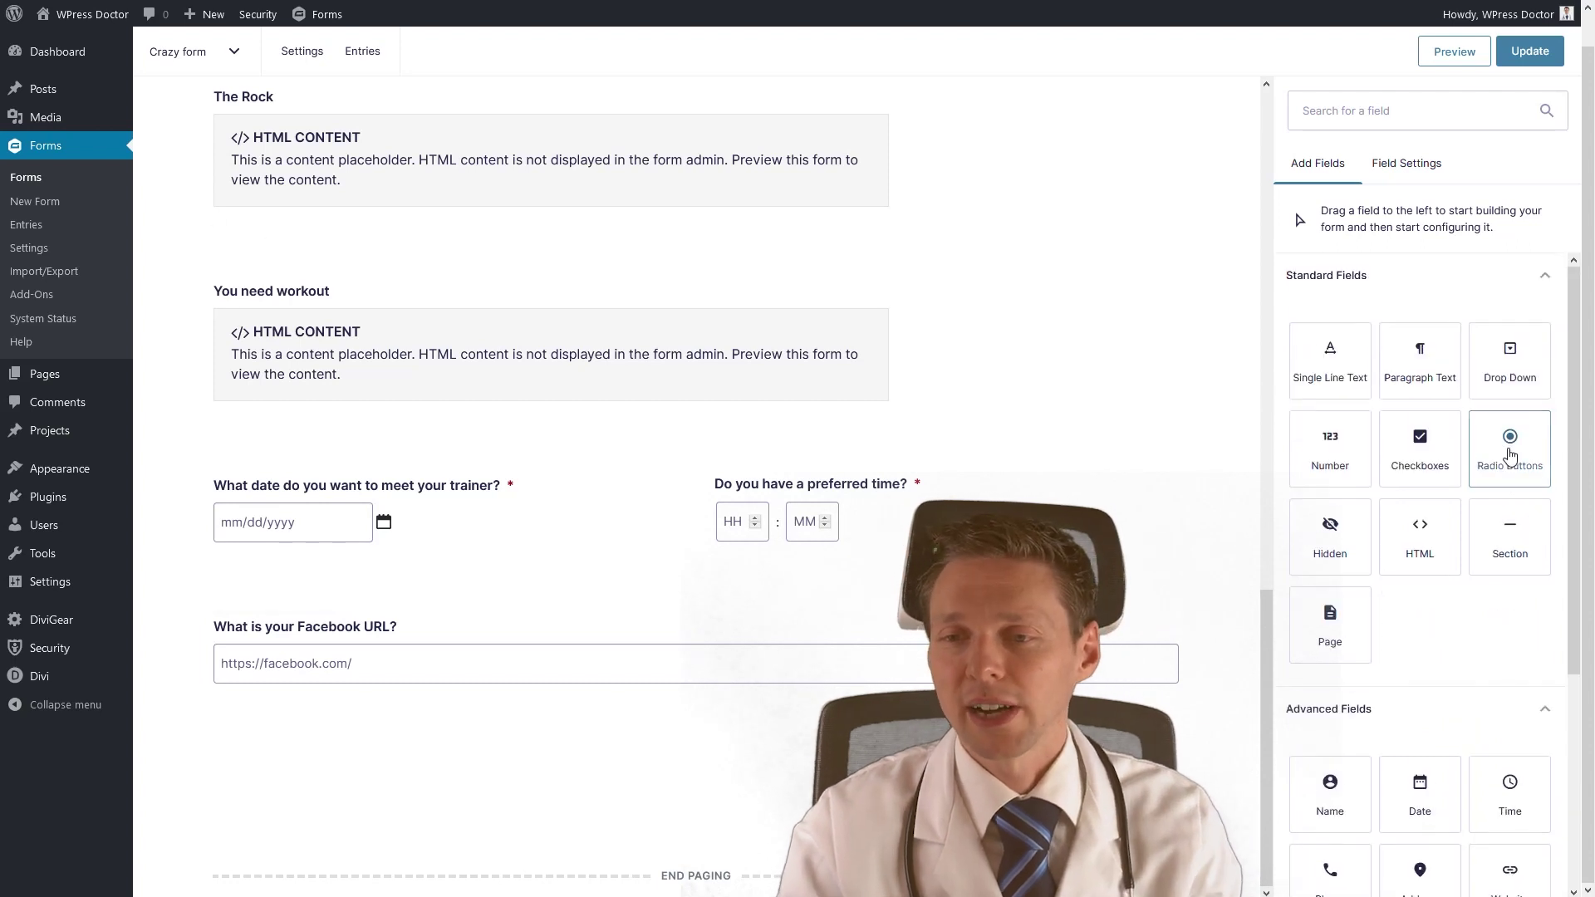
left_click_drag(1329, 659, 677, 794)
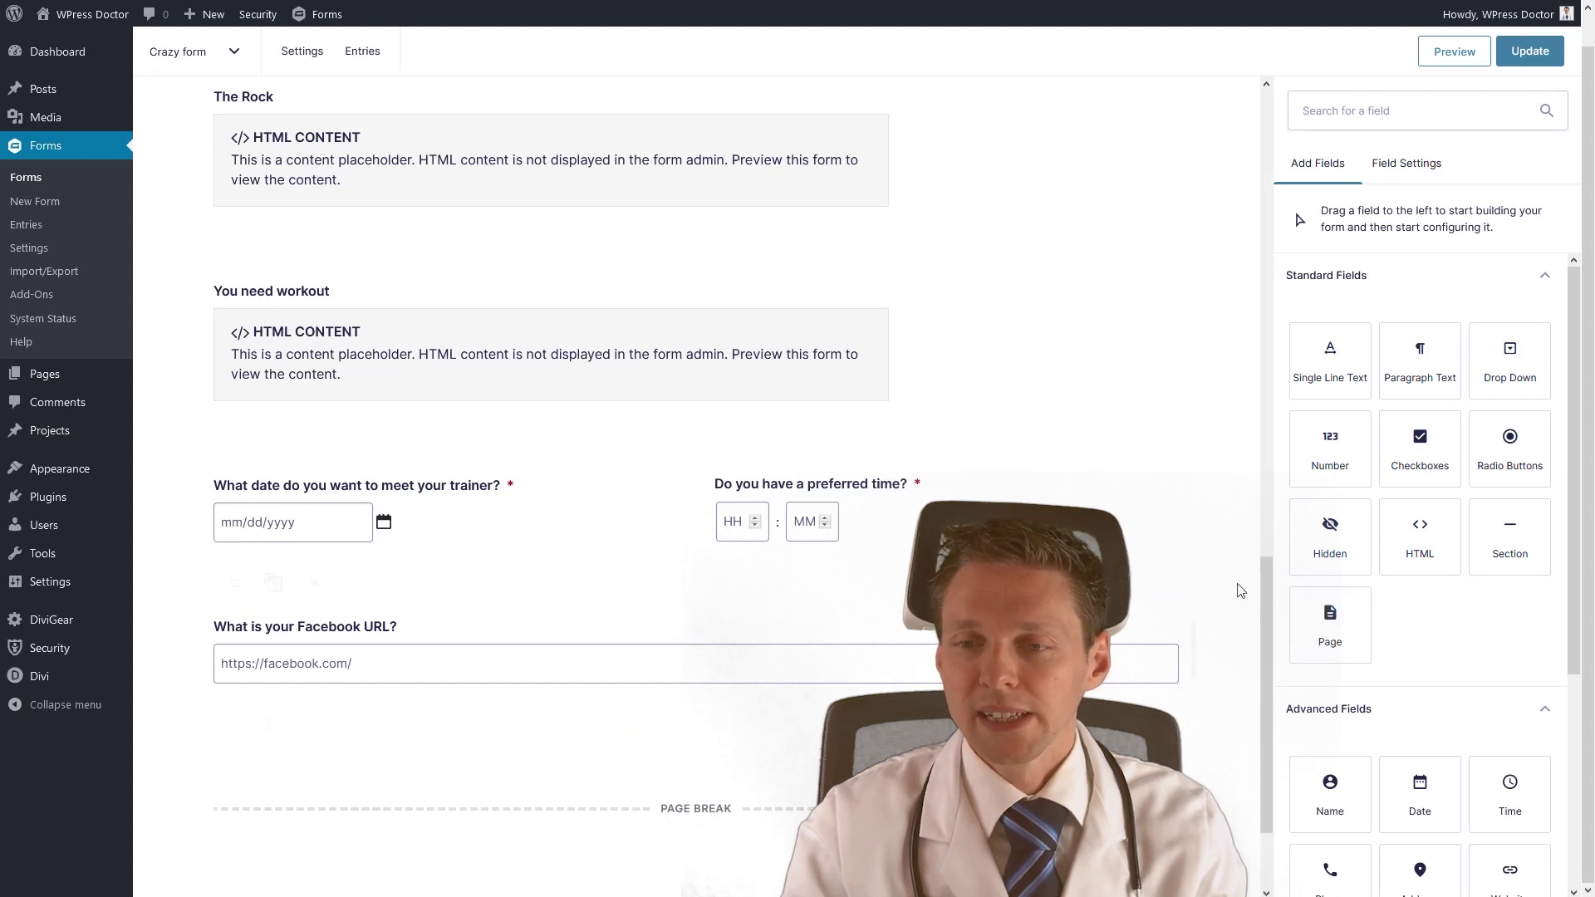
scroll(1479, 614, "down", 4)
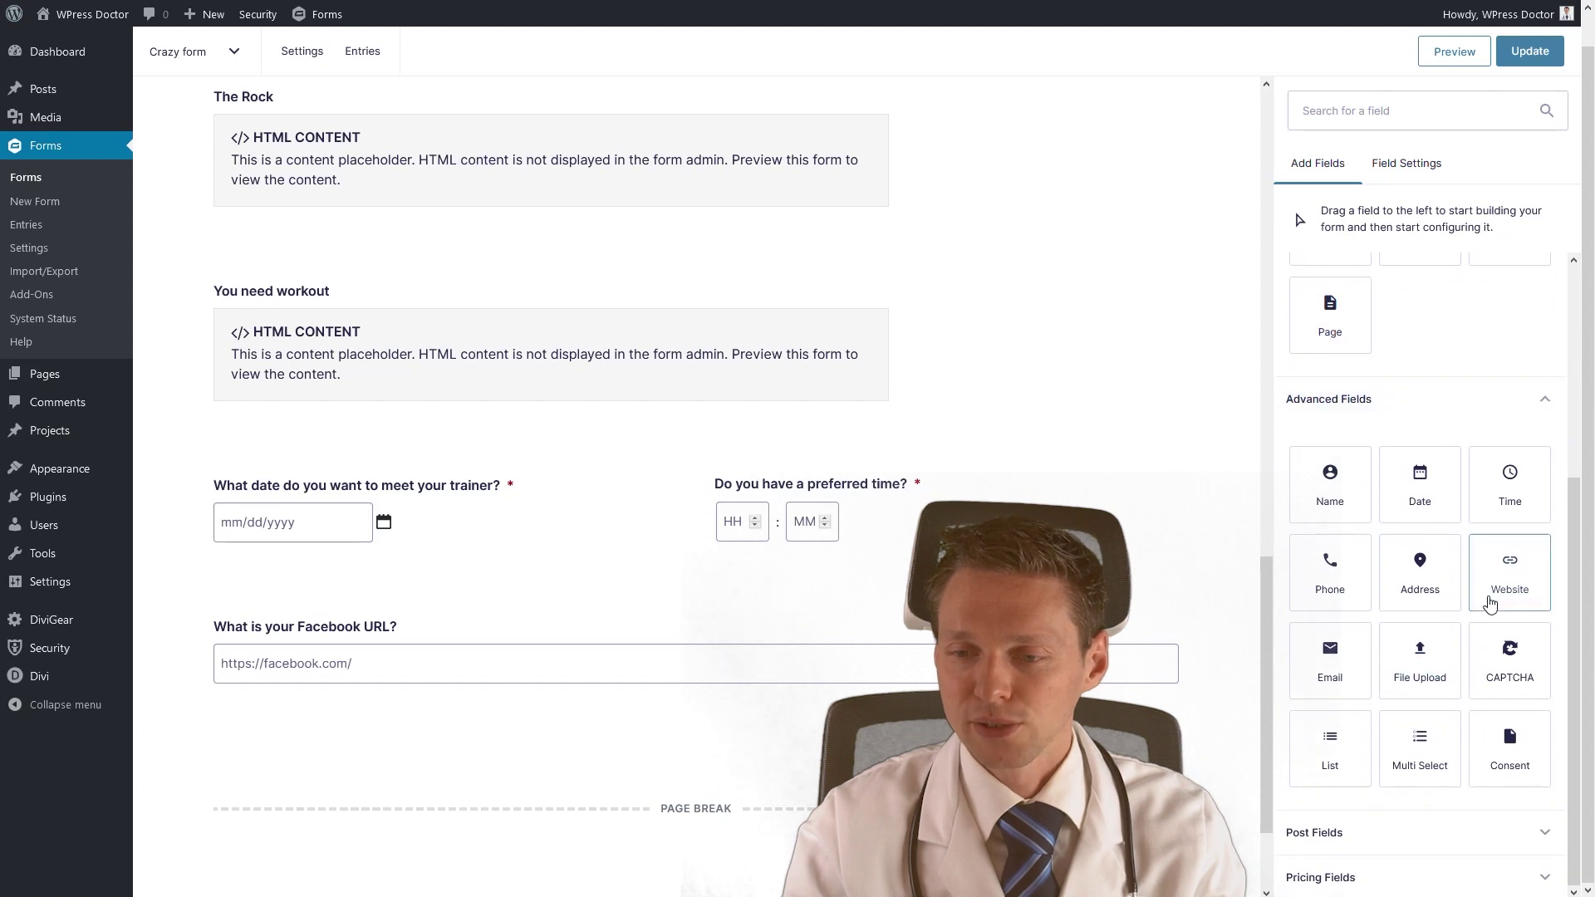
Add a list field on the new page labelled 'What excercises have you been doing?'.
left_click_drag(1353, 771, 696, 870)
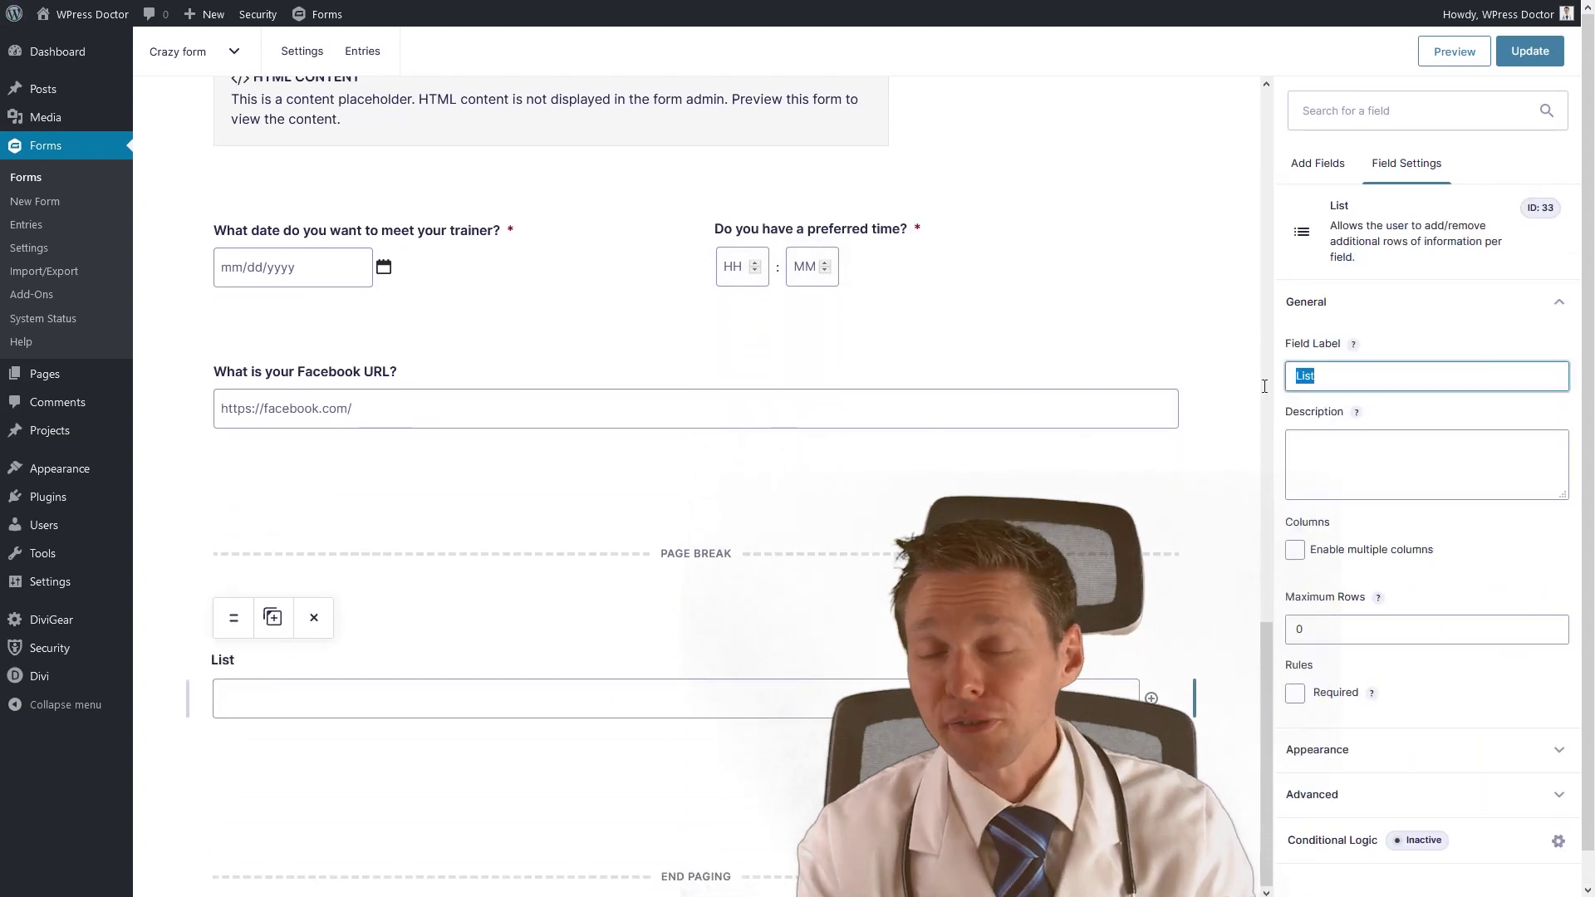
type("Wh")
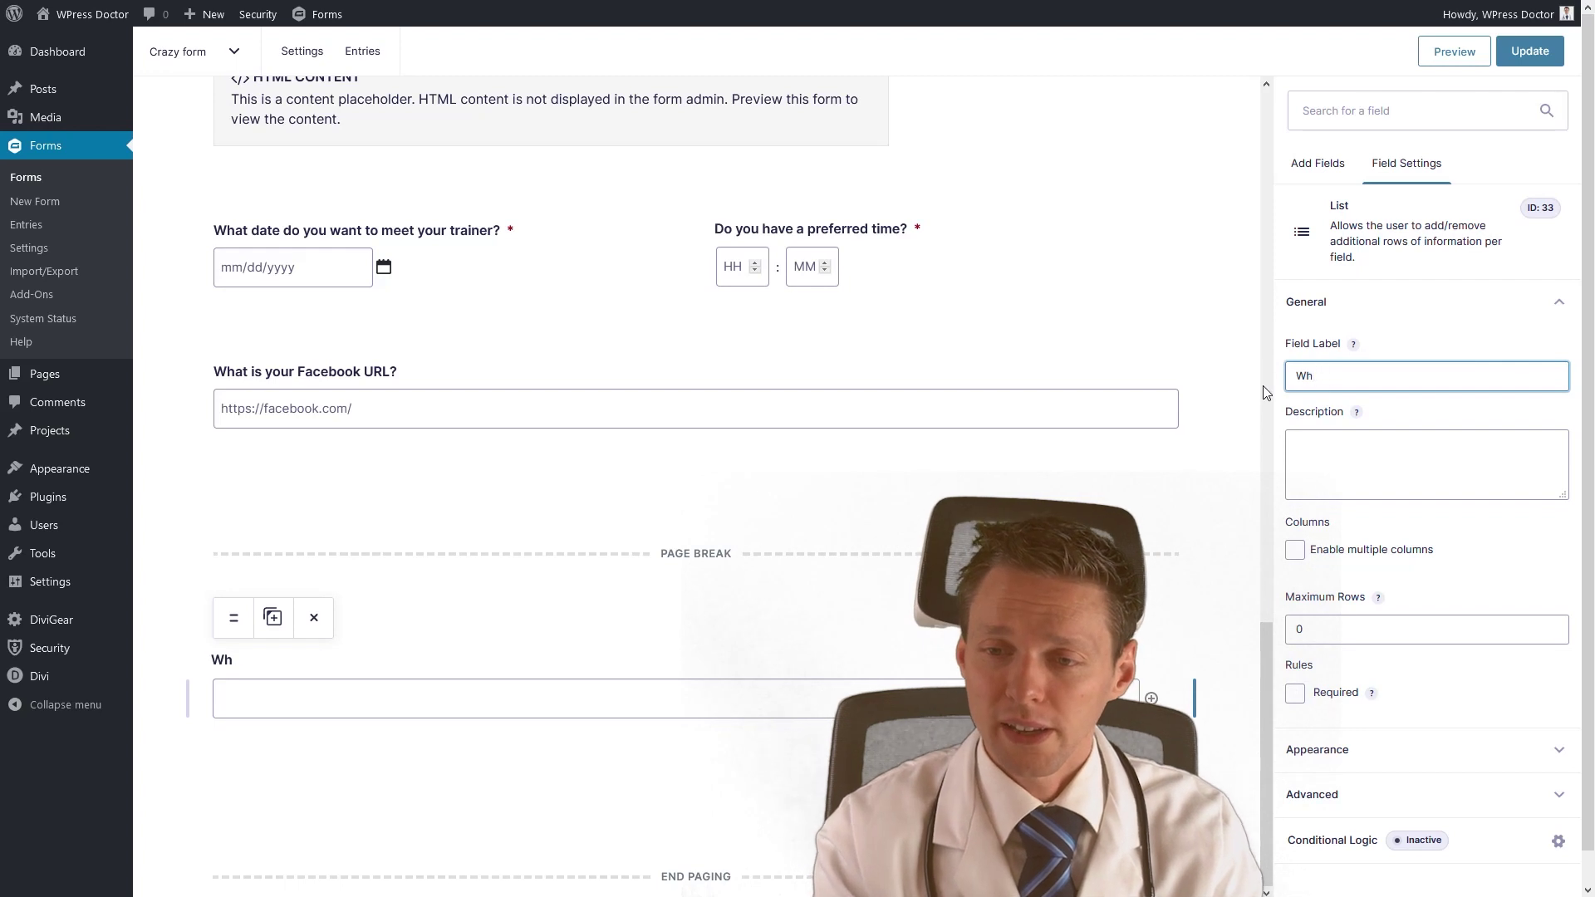
type("at excercises have you been doing?")
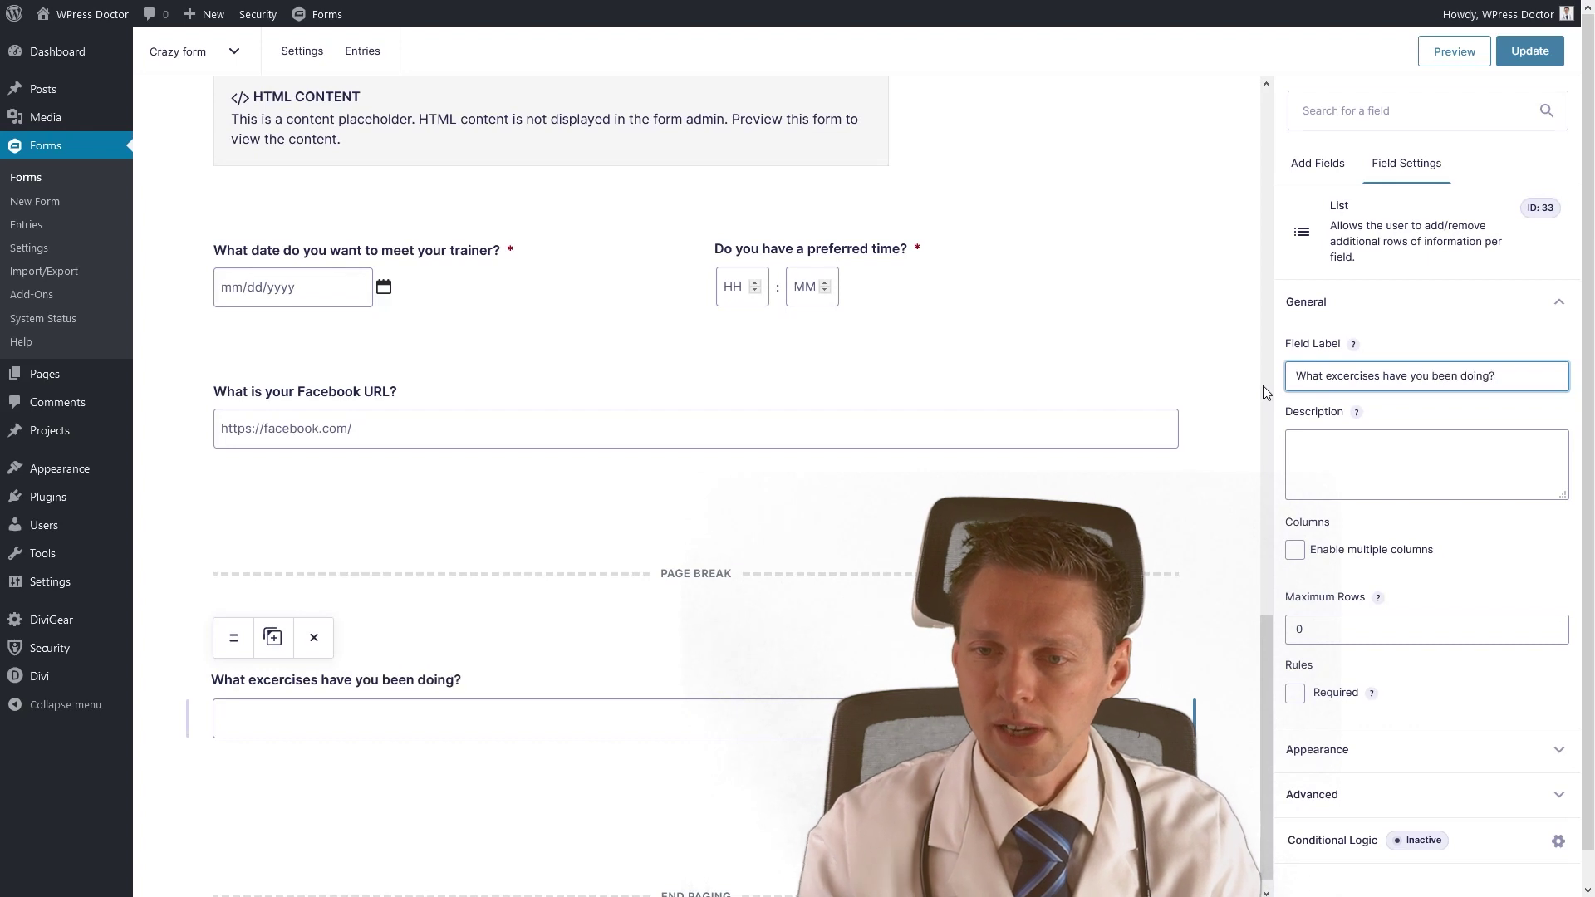
left_click(1358, 482)
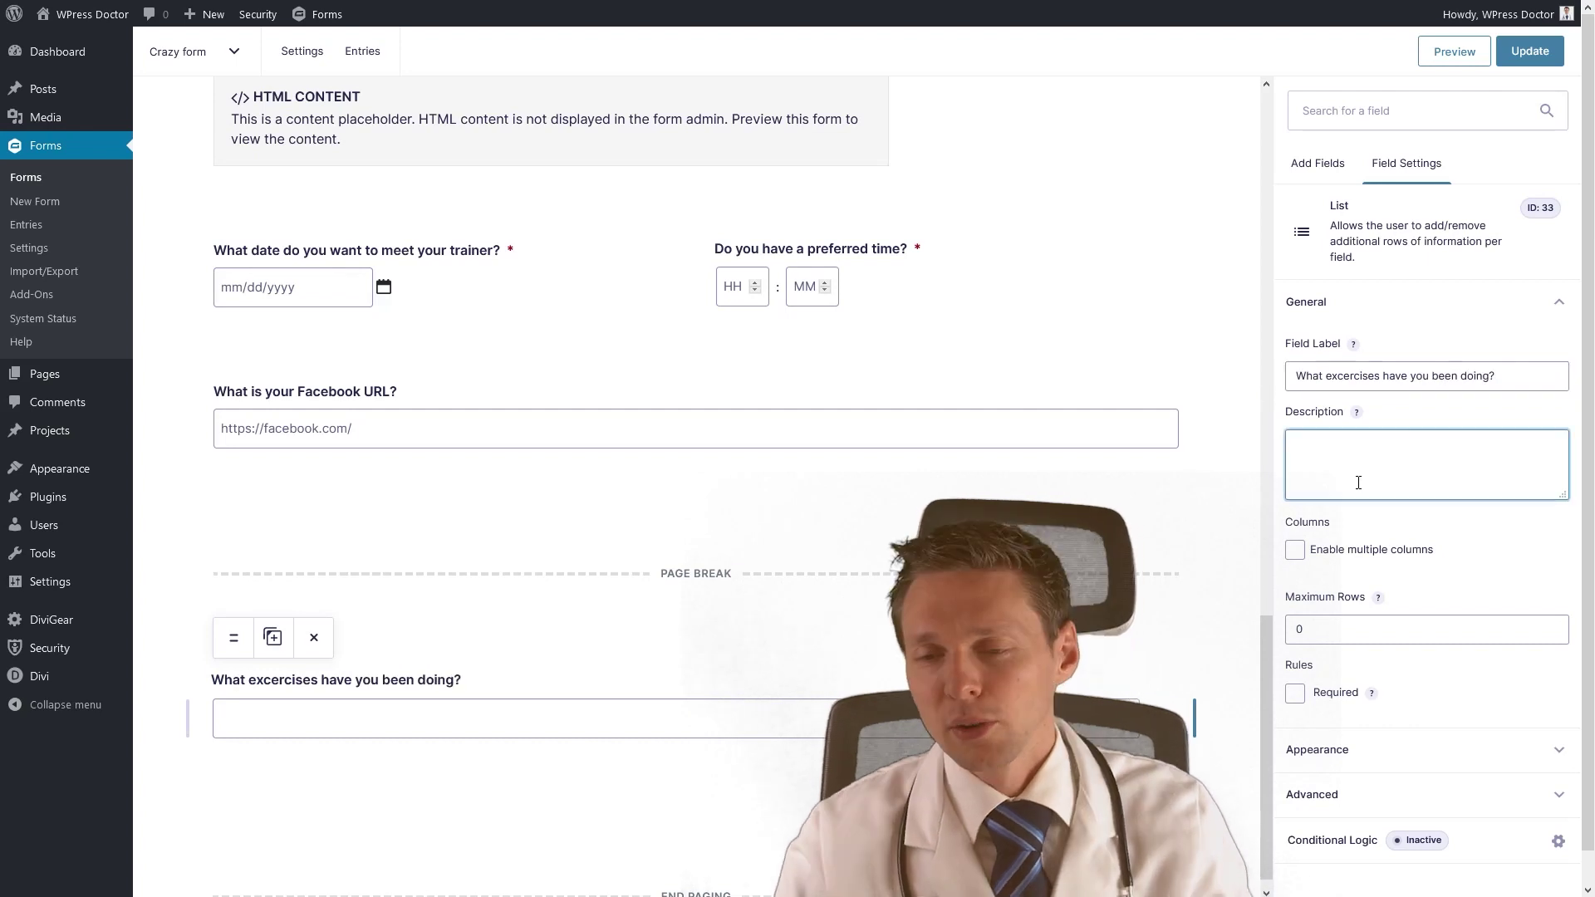
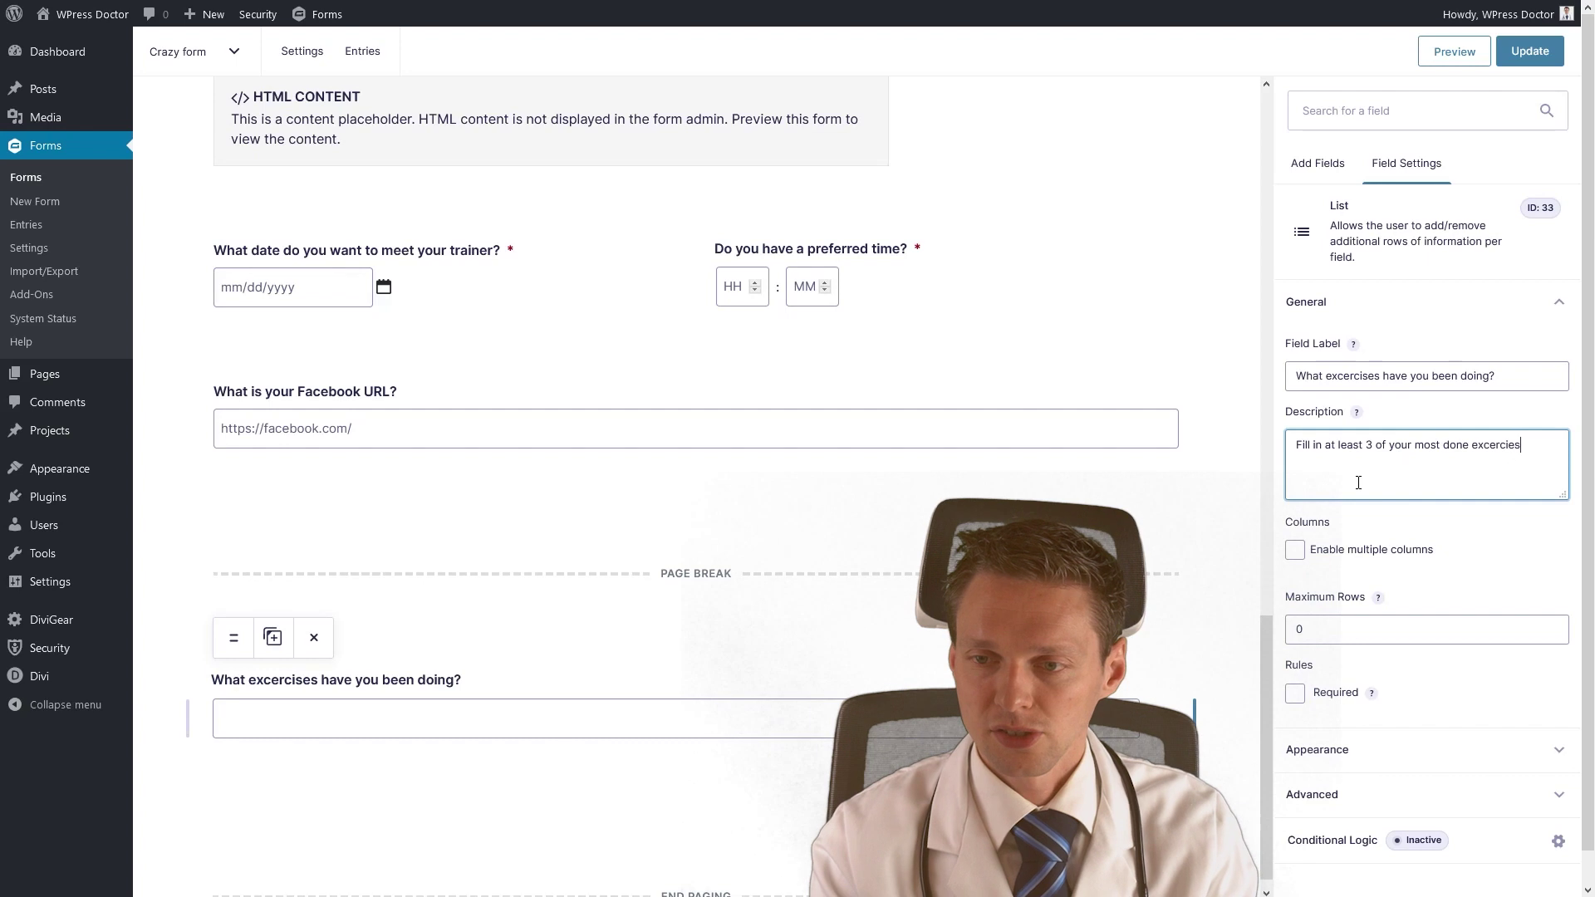
Enable multiple columns on the exercises list and name them Excercise 1, Excercise 2 and Excercise 3.
left_click(1301, 555)
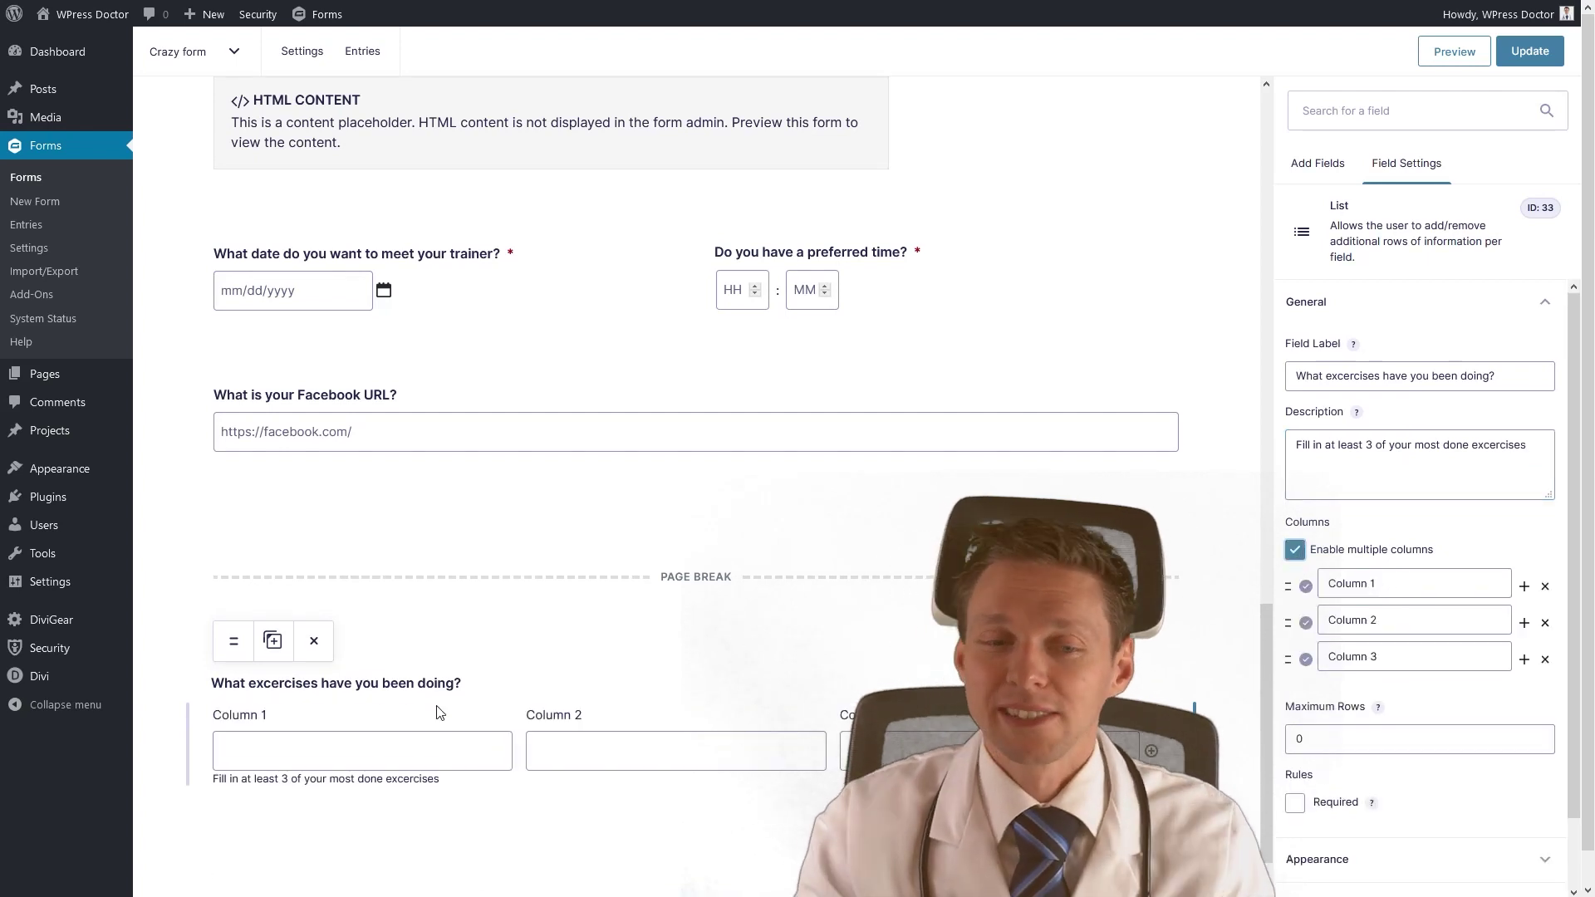
triple_click(1421, 581)
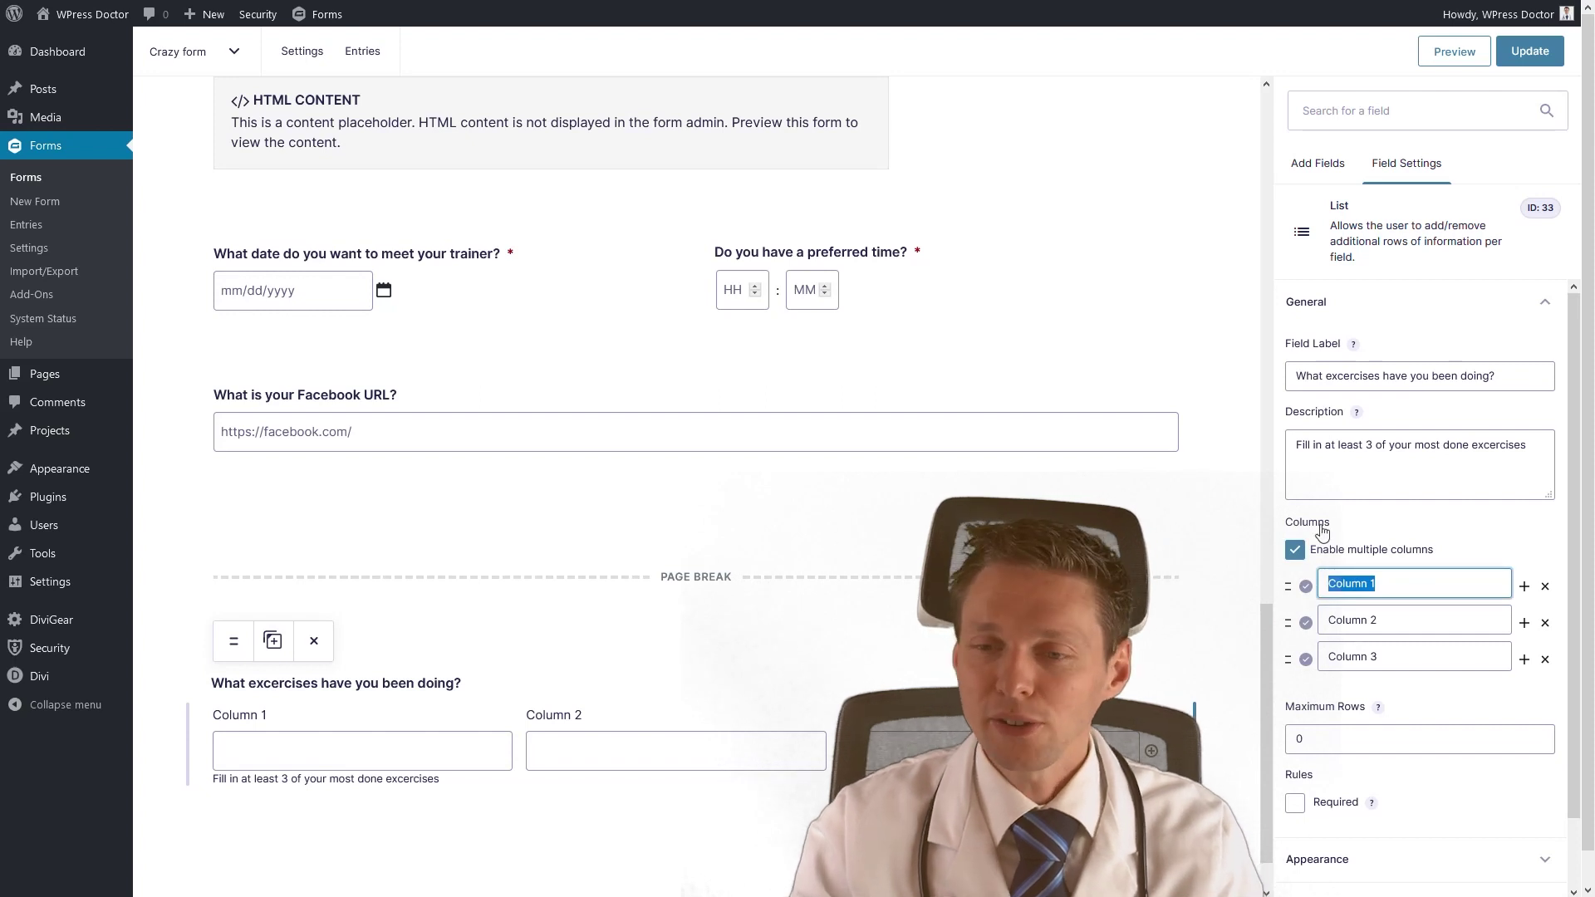
type("Ex")
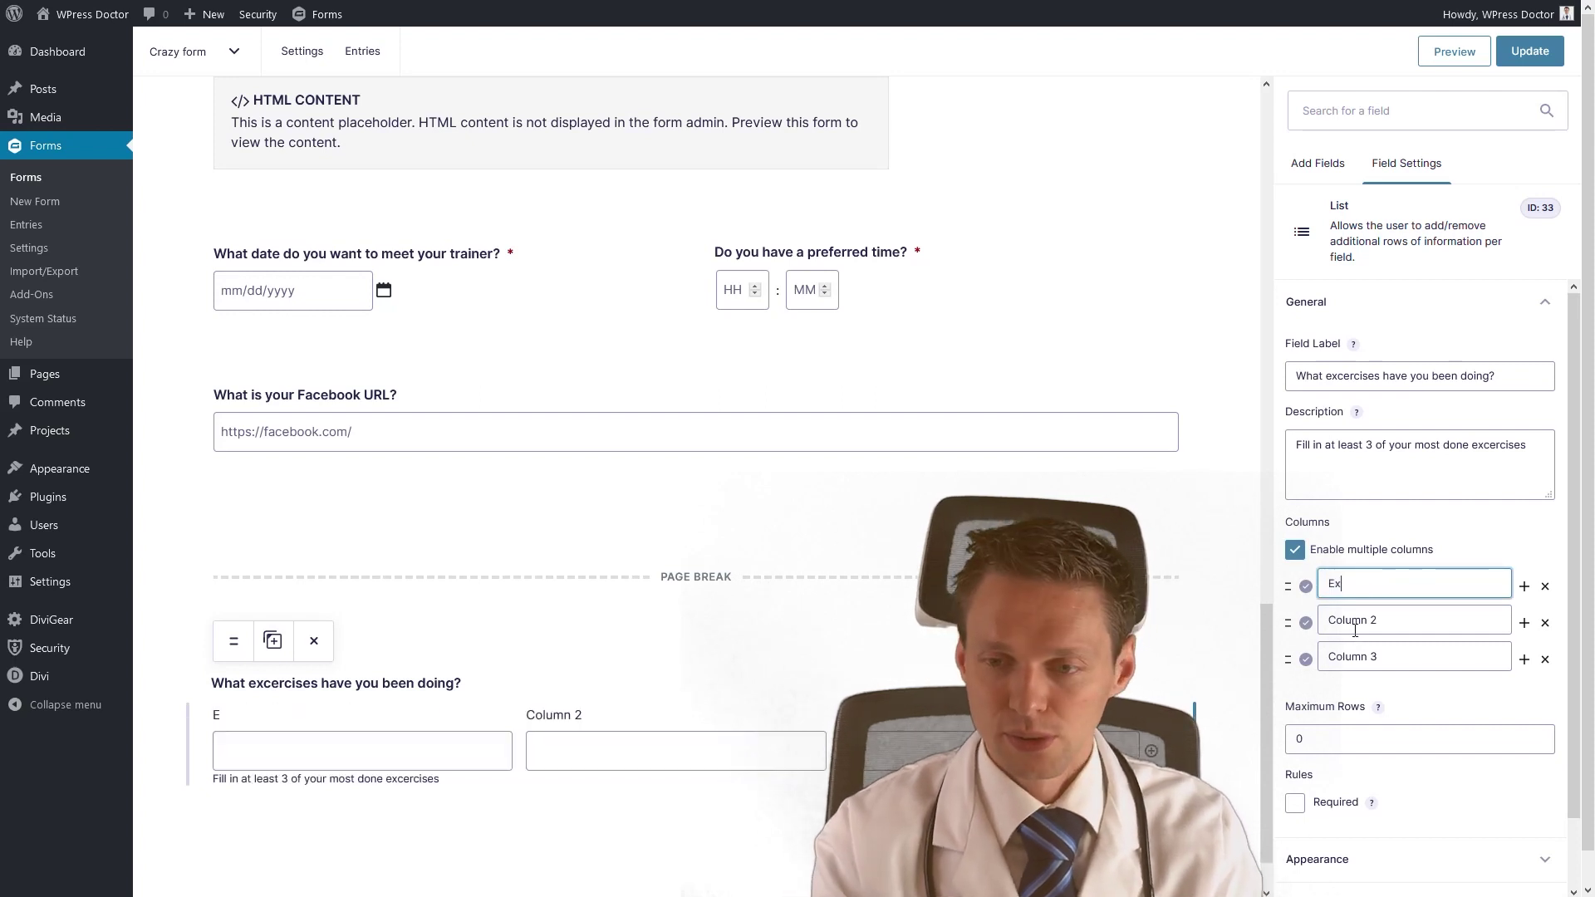
type("cercise 1")
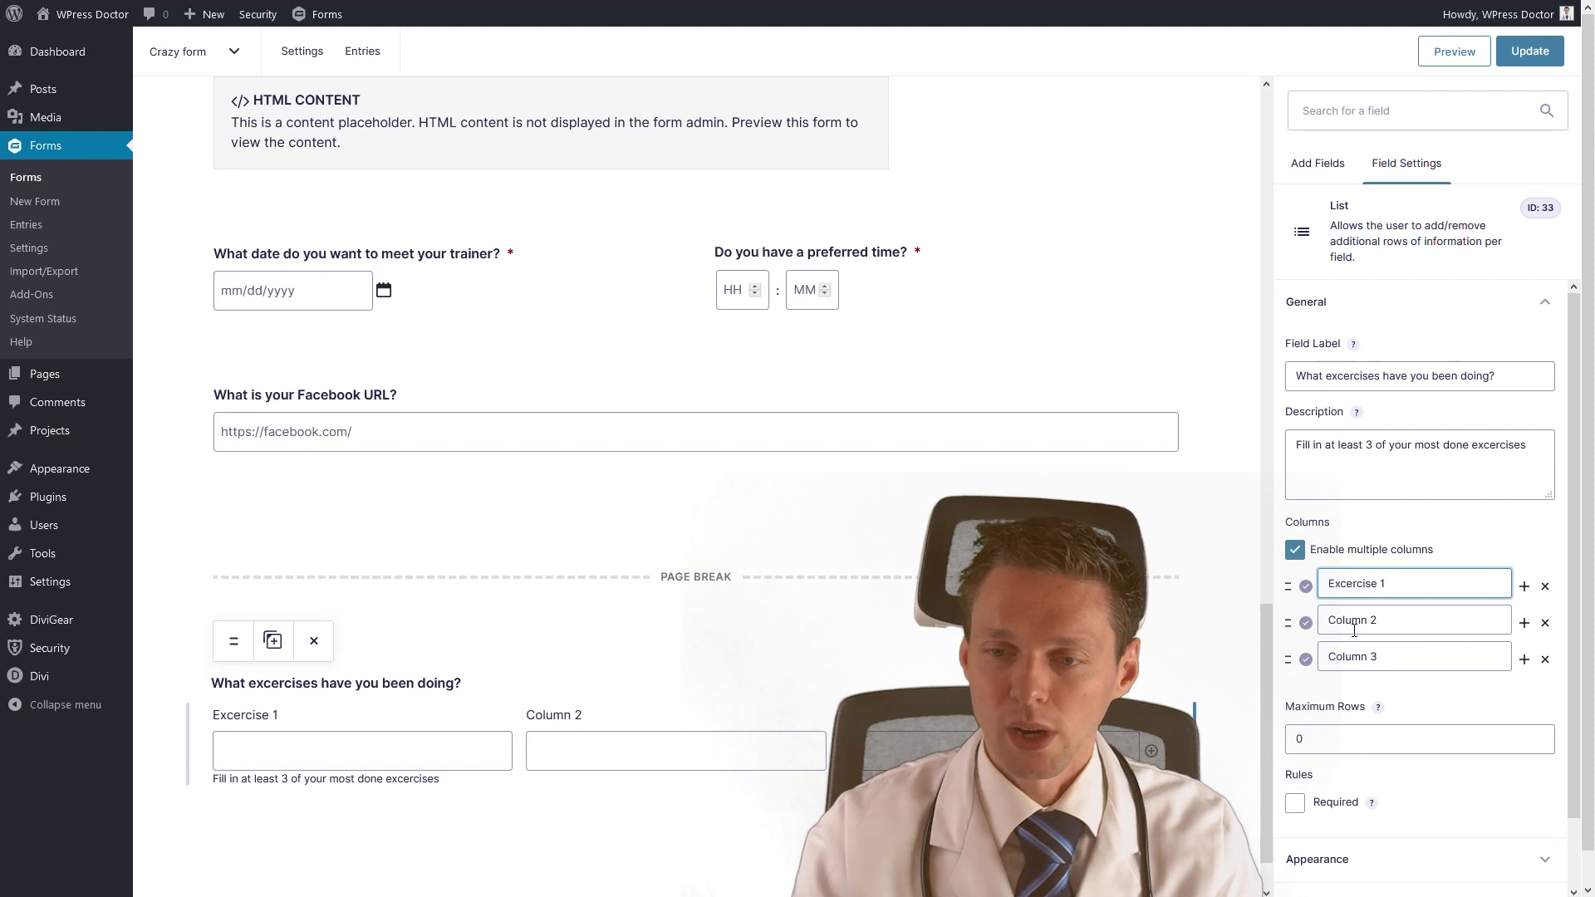
left_click_drag(1412, 587, 1346, 607)
key("ctrl+c")
left_click(1369, 619)
key("ctrl+v")
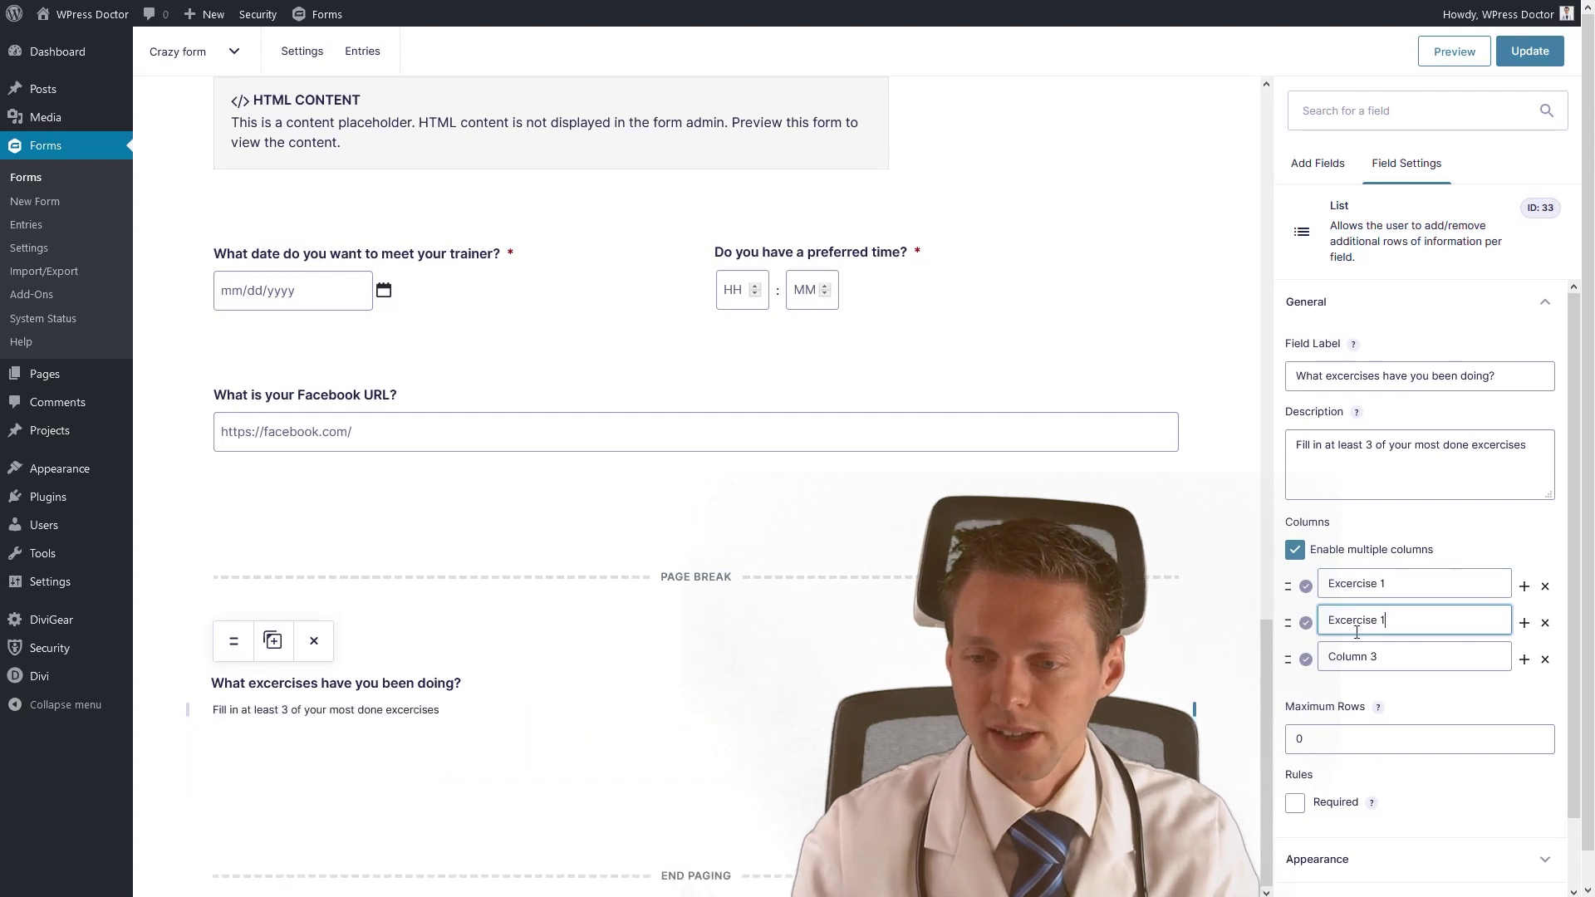
left_click_drag(1413, 657, 1326, 656)
key("ctrl+v")
key("BackSpace")
type("3")
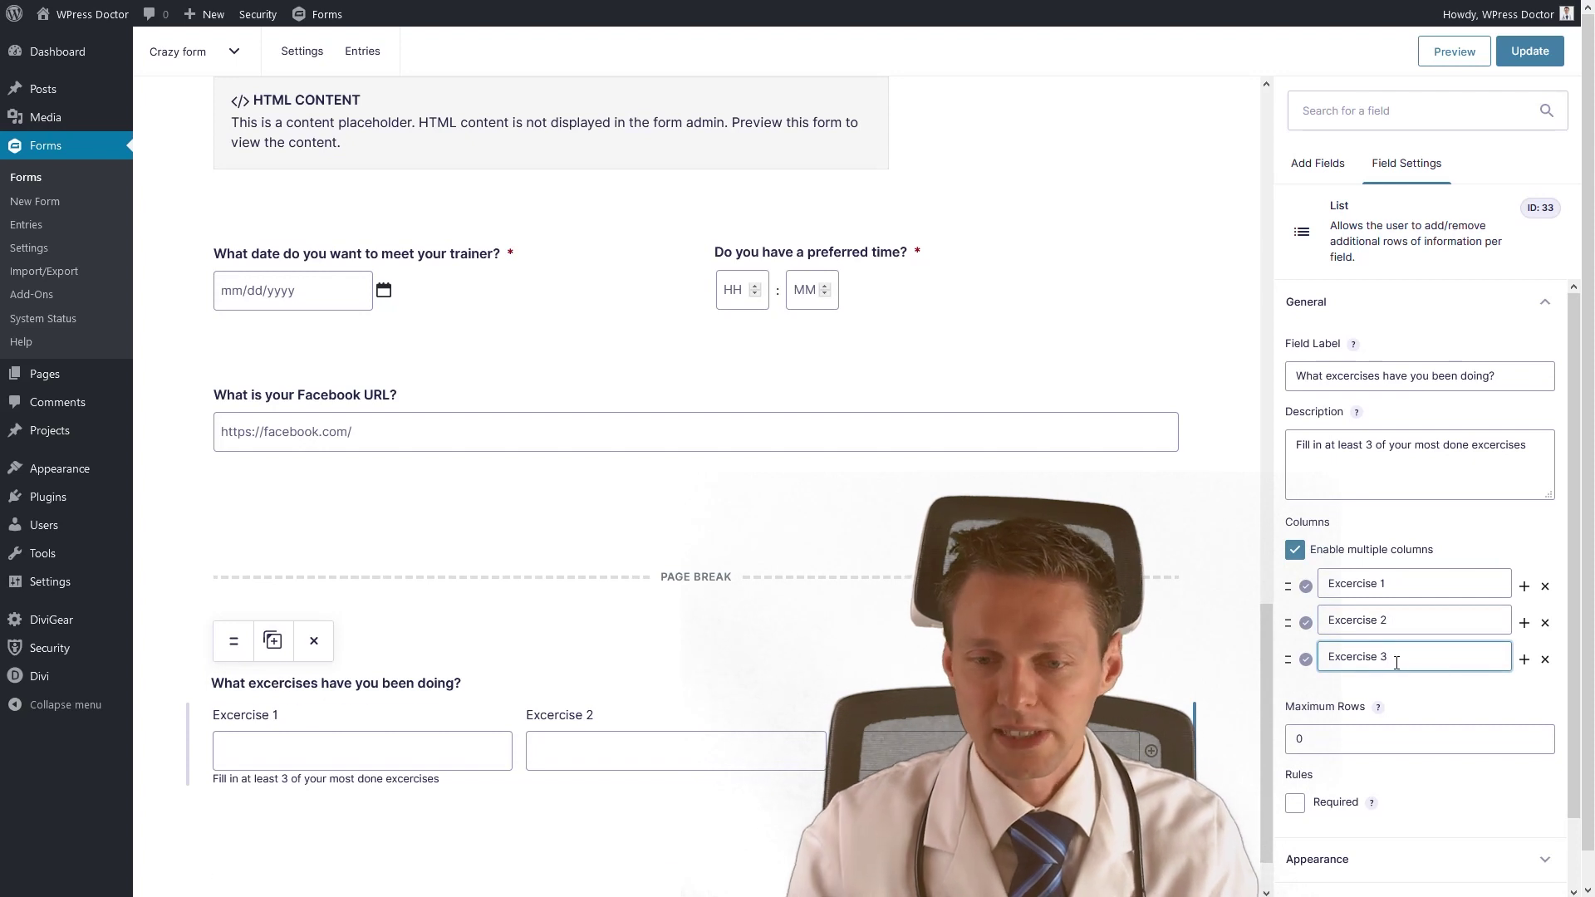
Cap the list at a maximum of 2 rows and place its description above the inputs.
scroll(1344, 667, "down", 1)
left_click(1346, 667)
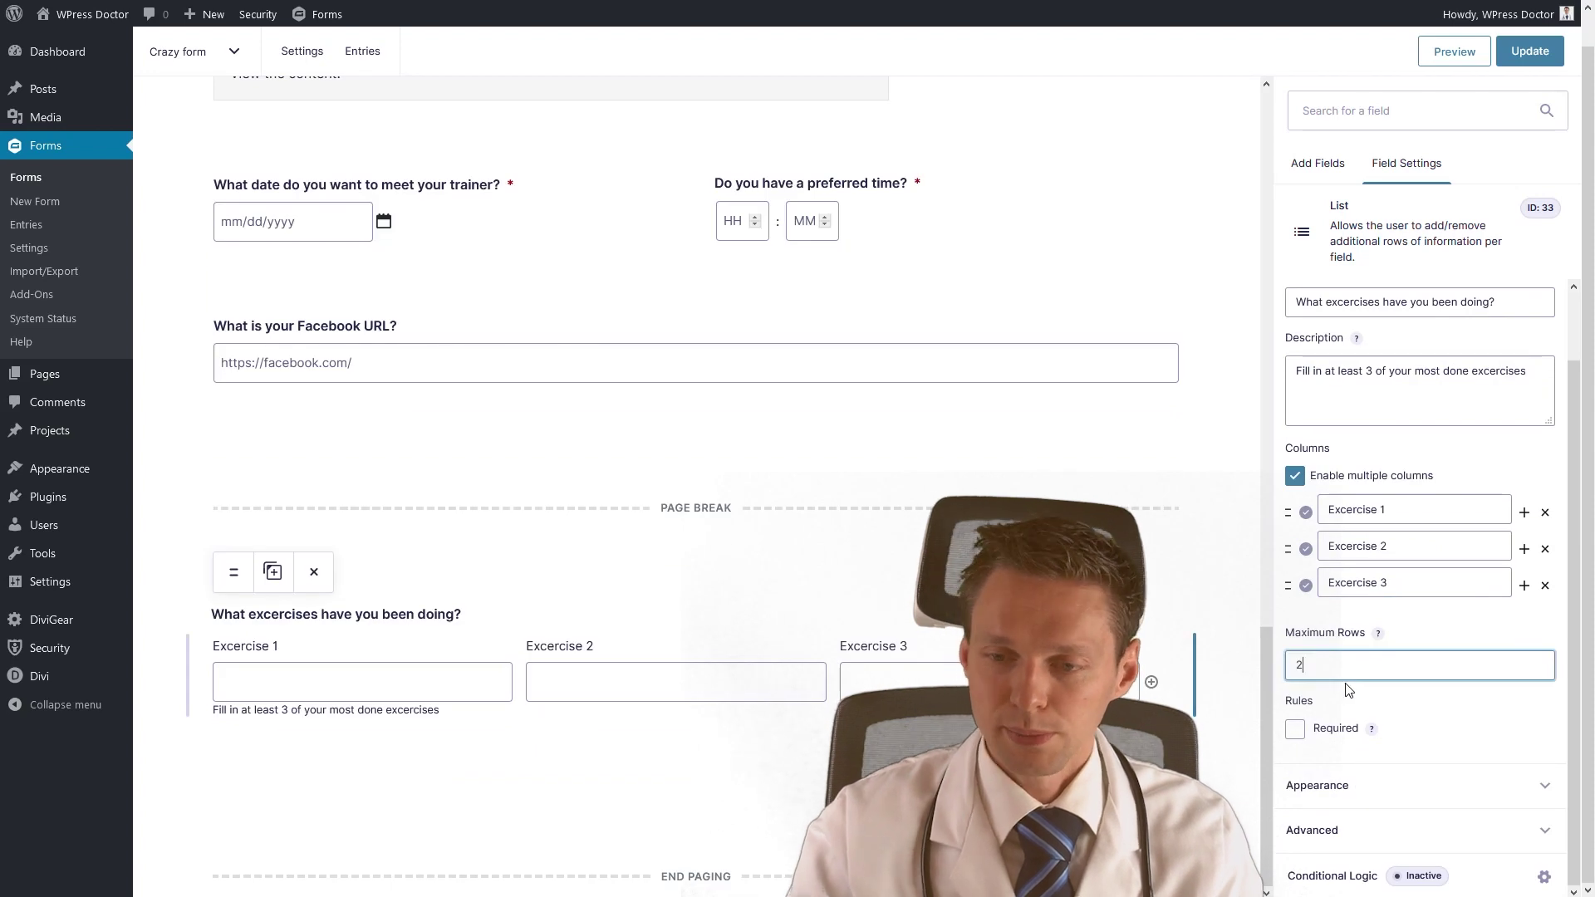
left_click(1470, 706)
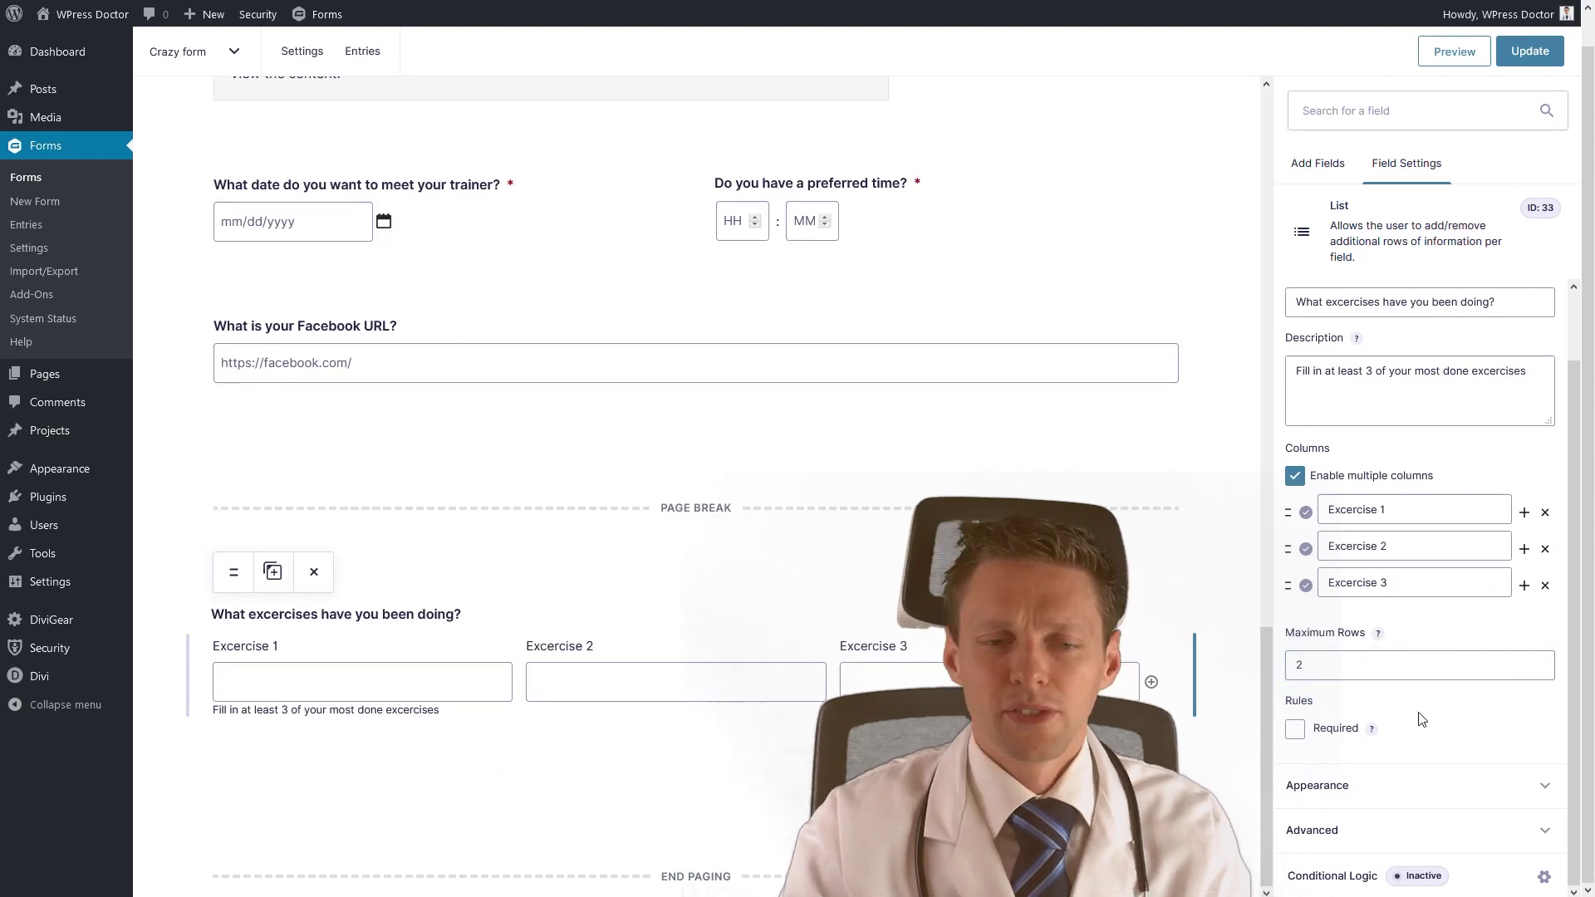
left_click(1354, 786)
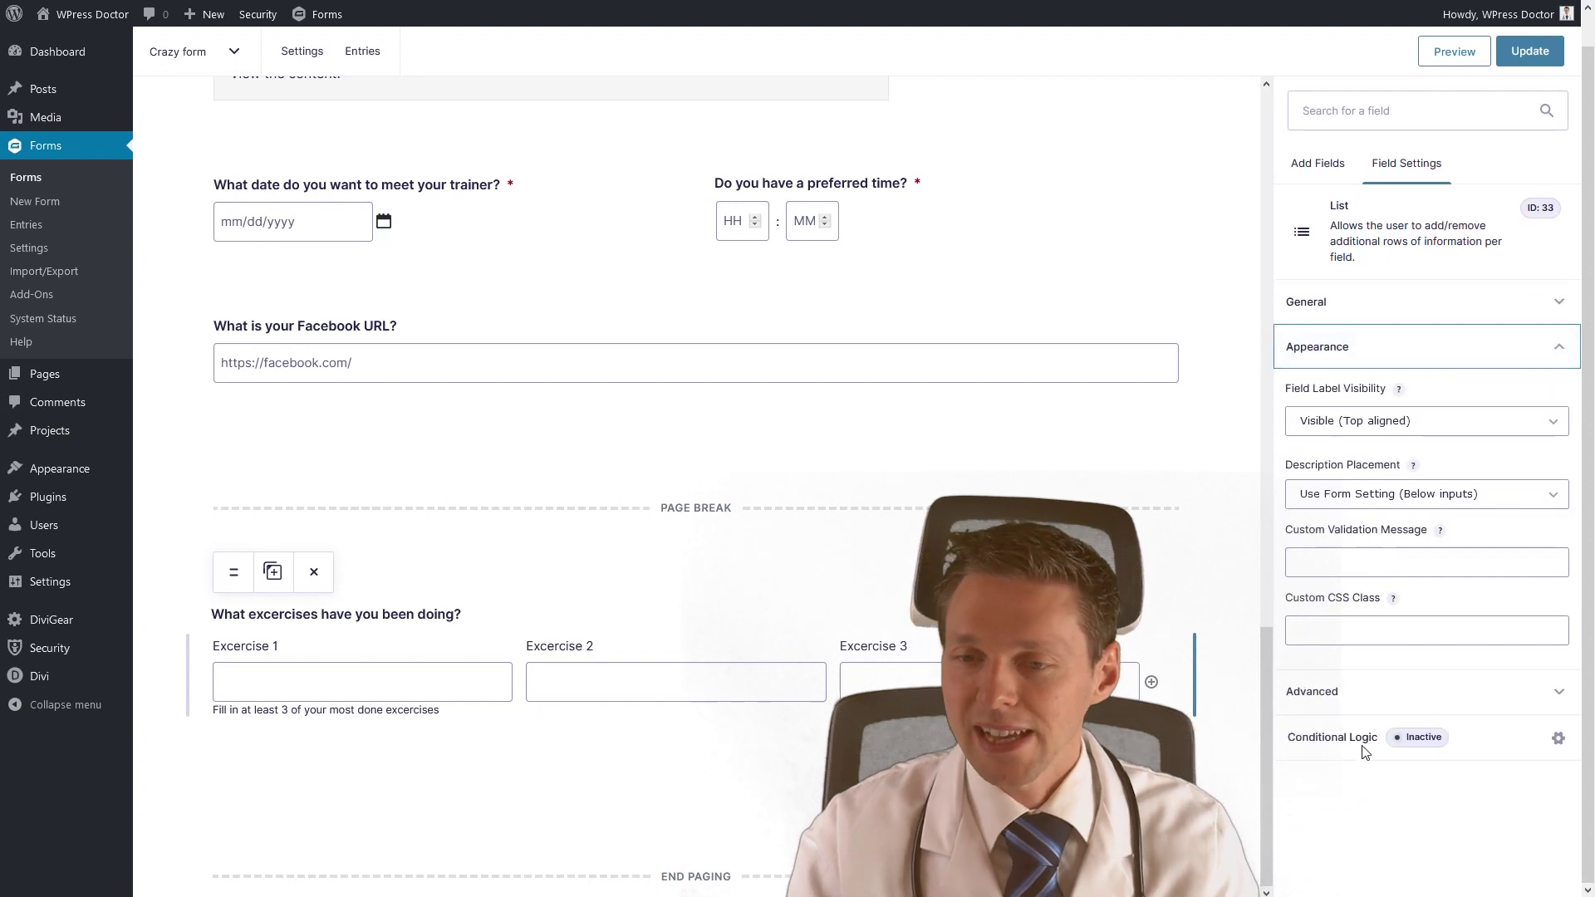
left_click(1355, 498)
left_click(1339, 555)
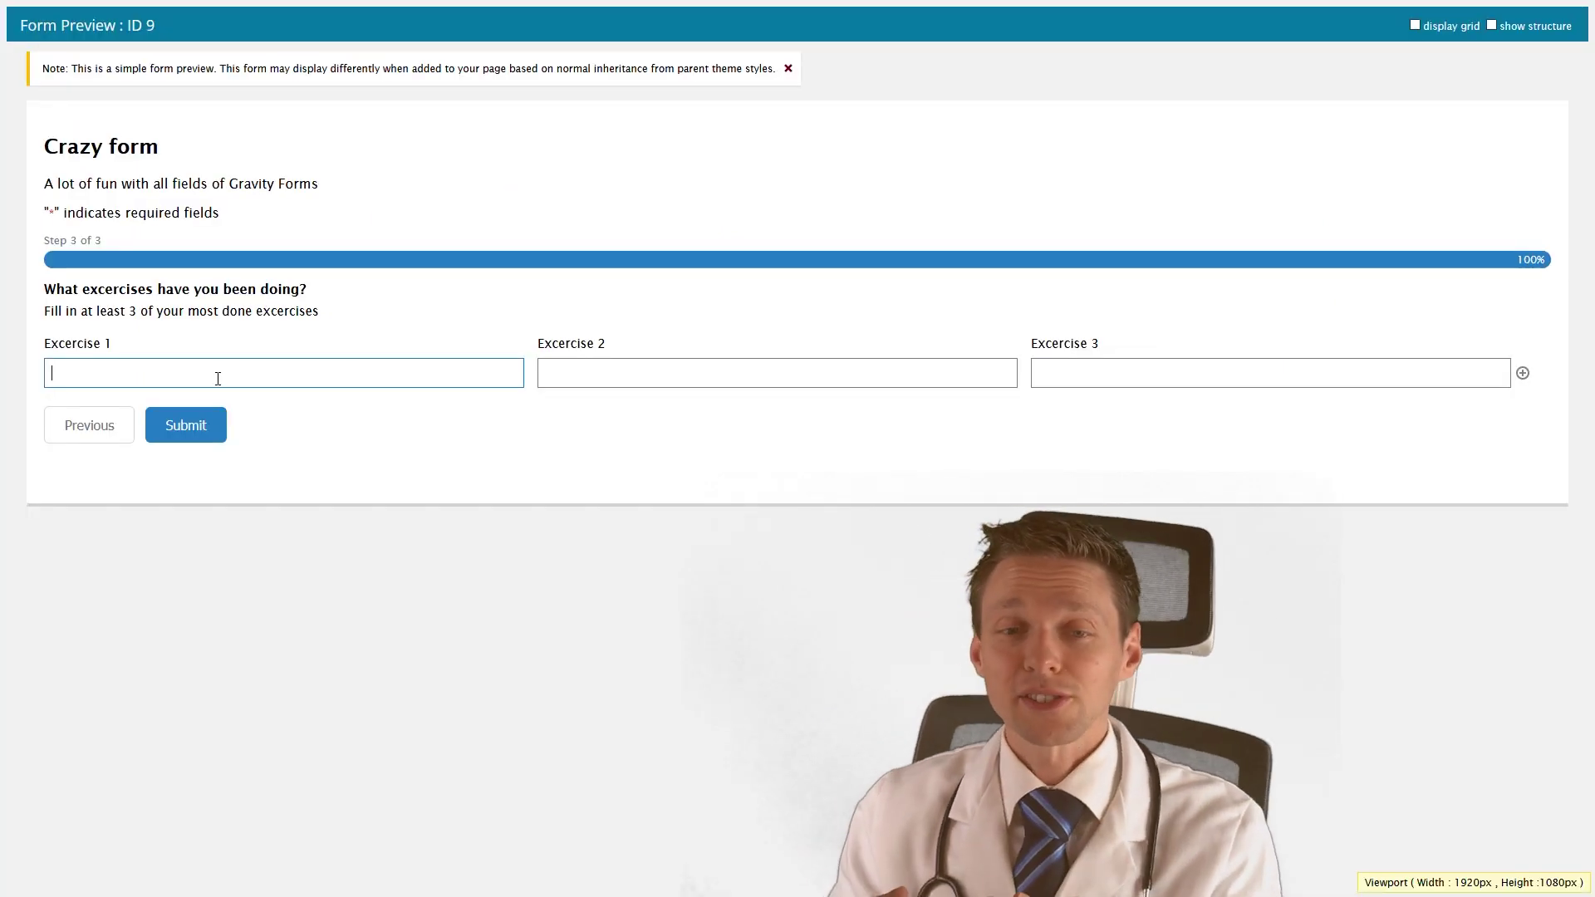
In the preview, add a second exercises row with the plus icon, then remove it again.
left_click(1532, 373)
left_click(1522, 373)
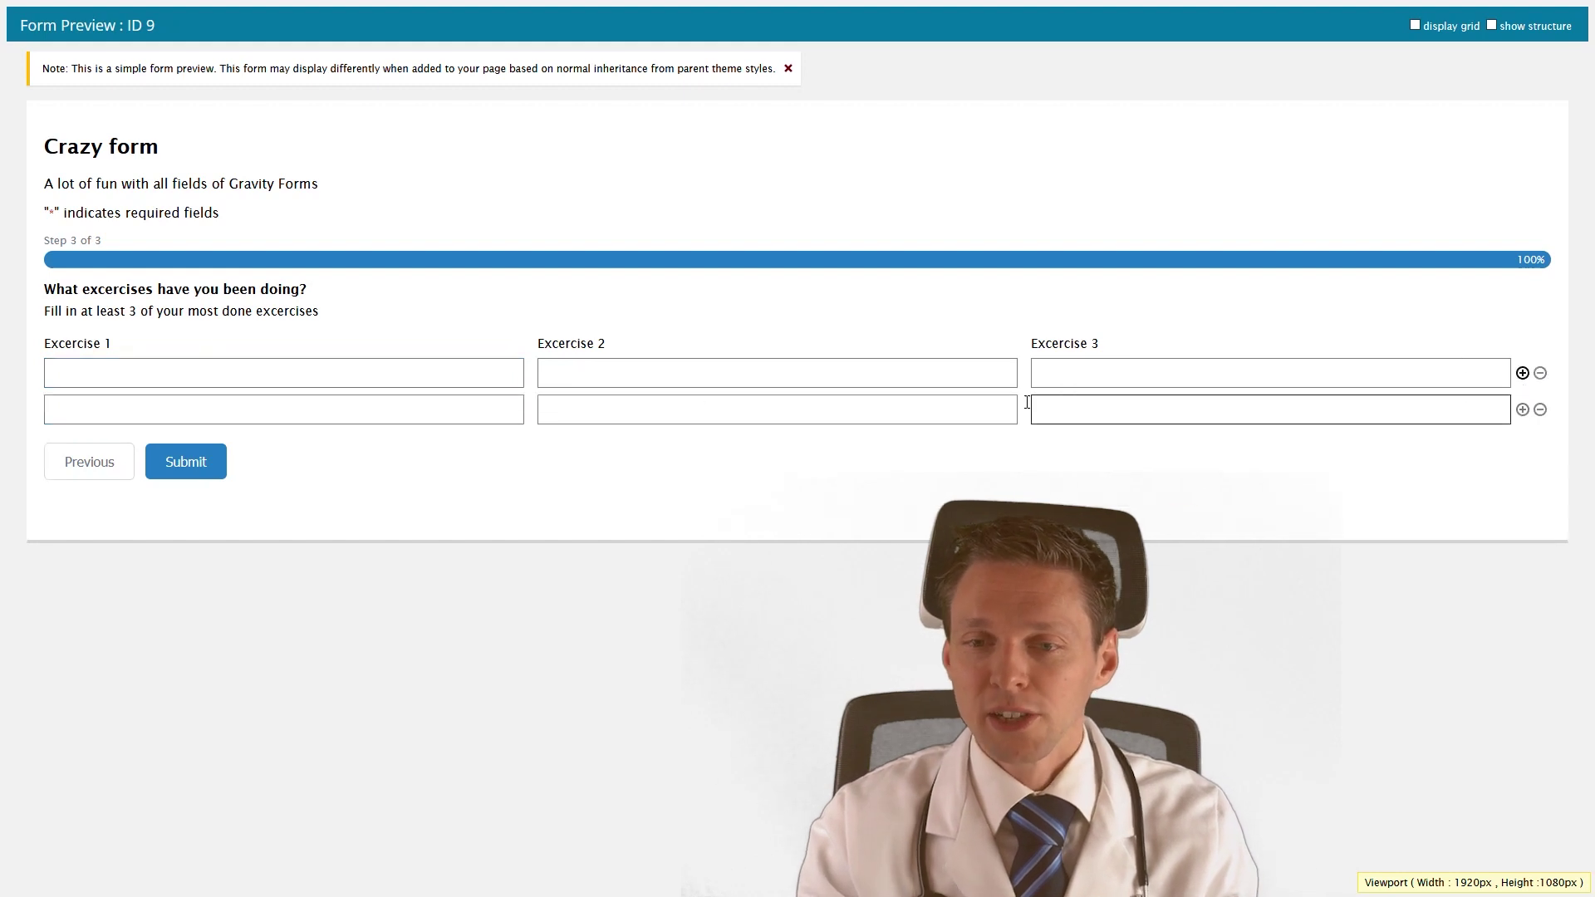
left_click(990, 411)
left_click(639, 482)
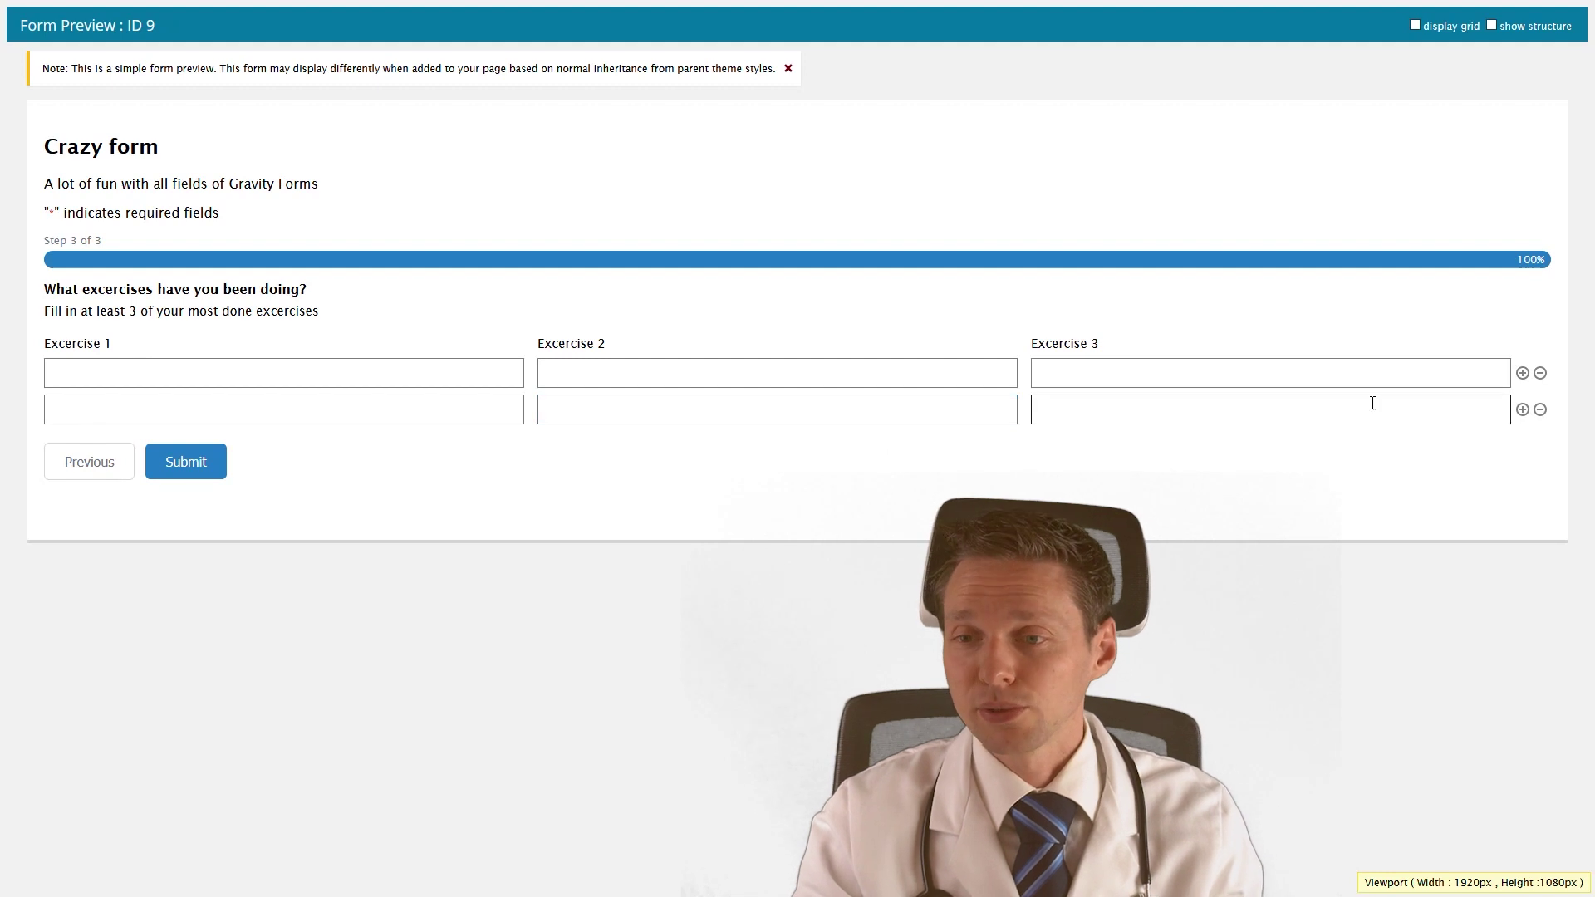
left_click_drag(1102, 354, 102, 337)
left_click(154, 346)
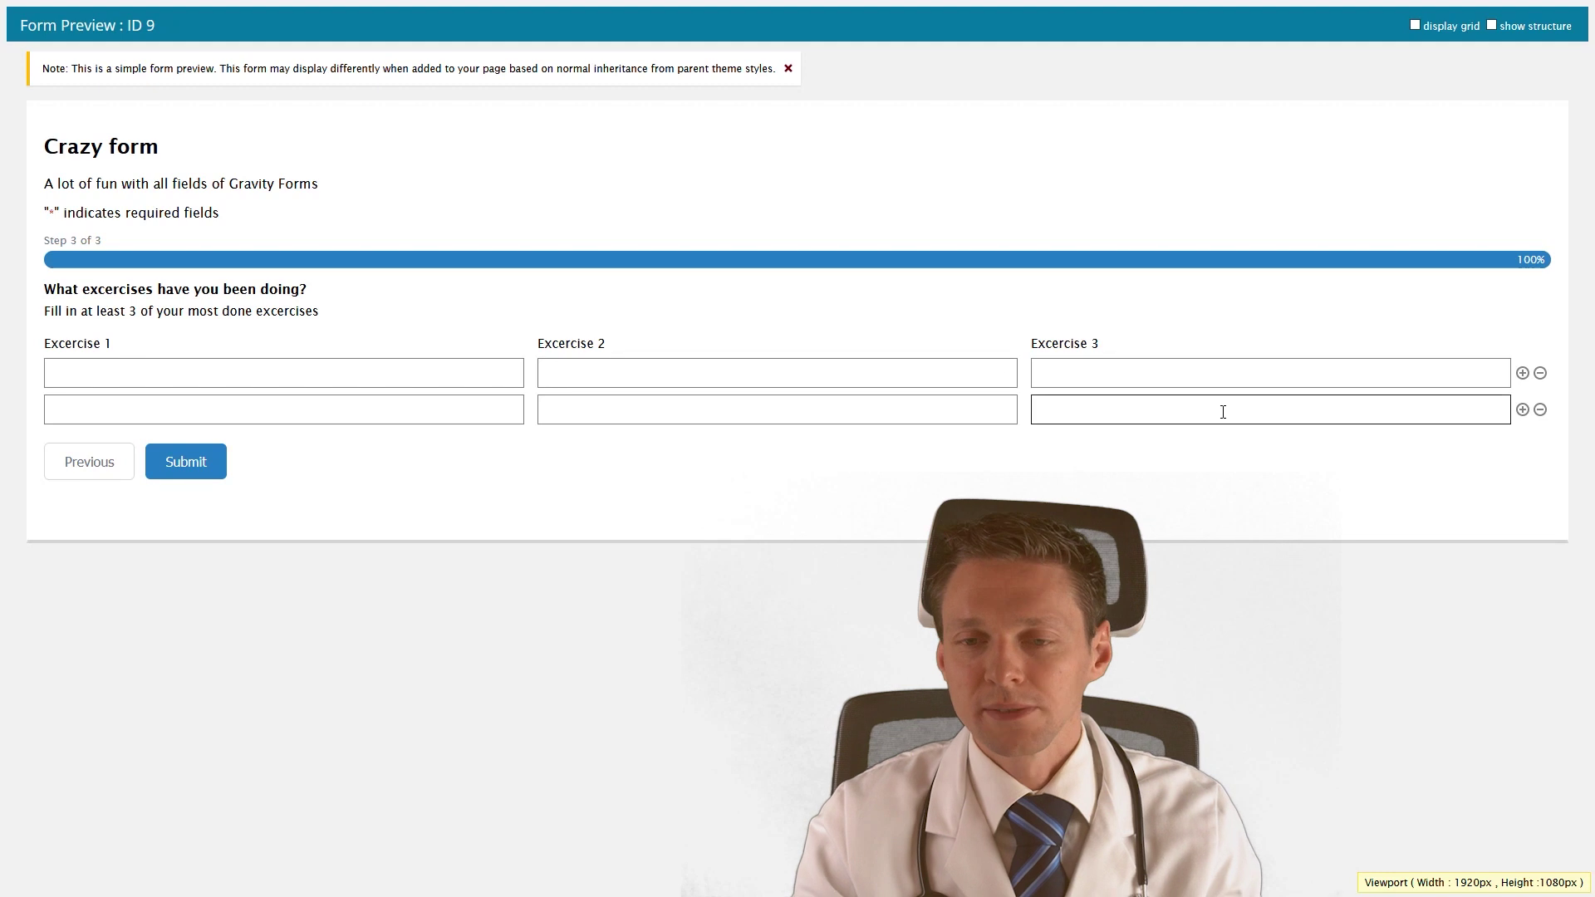
left_click(1541, 410)
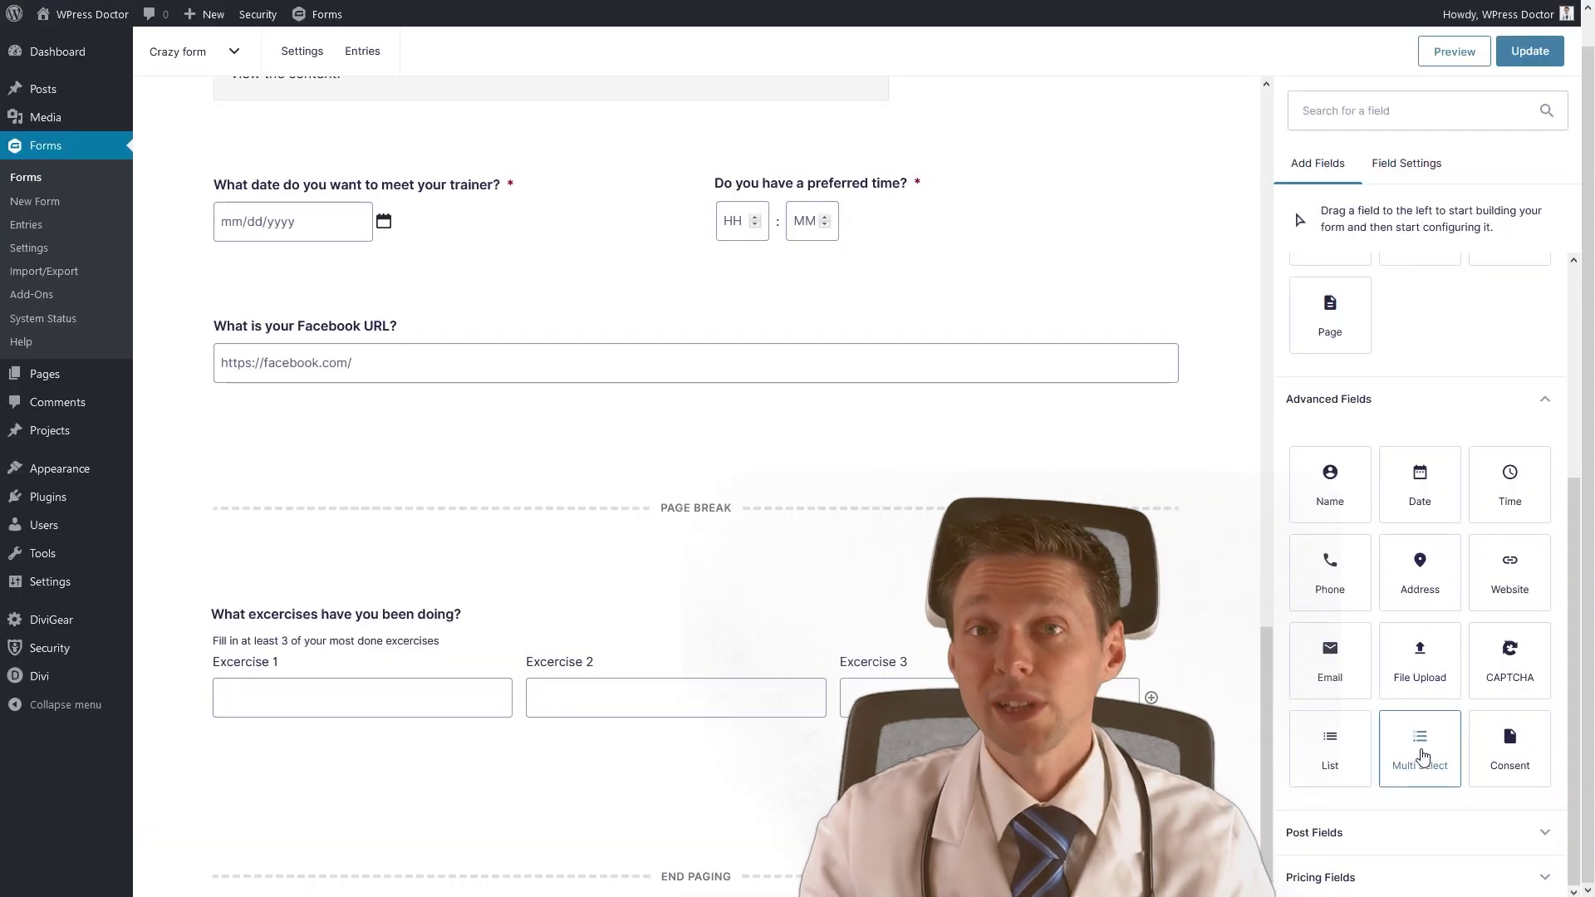
Drop a Multi Select field under the exercises list and bring up Bulk Add / Predefined Choices.
left_click_drag(1426, 757, 615, 787)
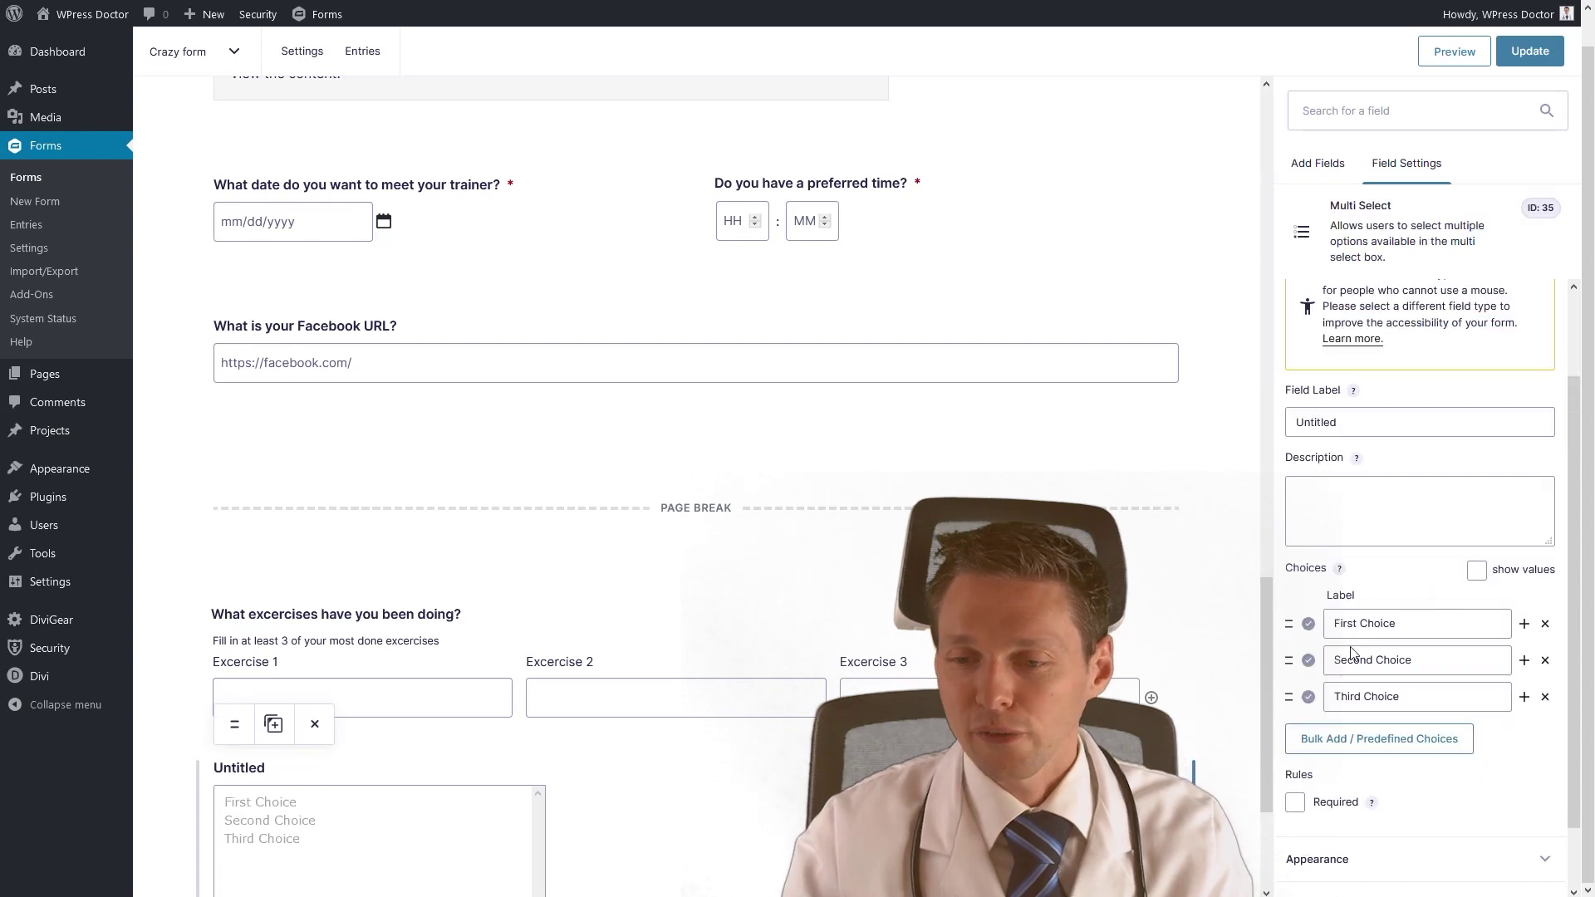
left_click(1357, 744)
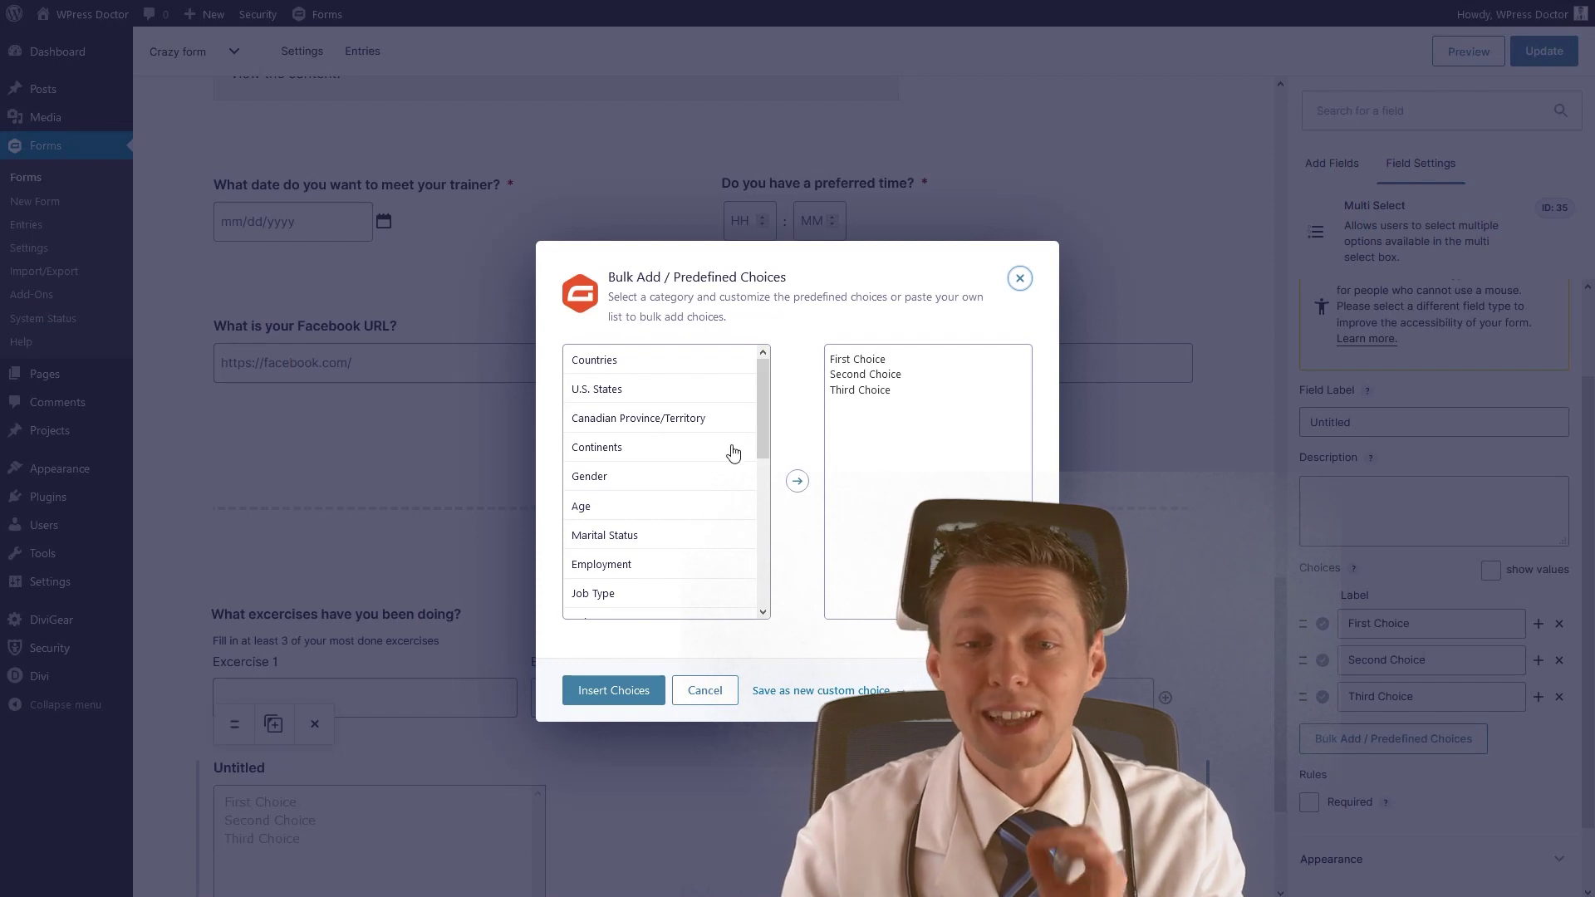
left_click(600, 365)
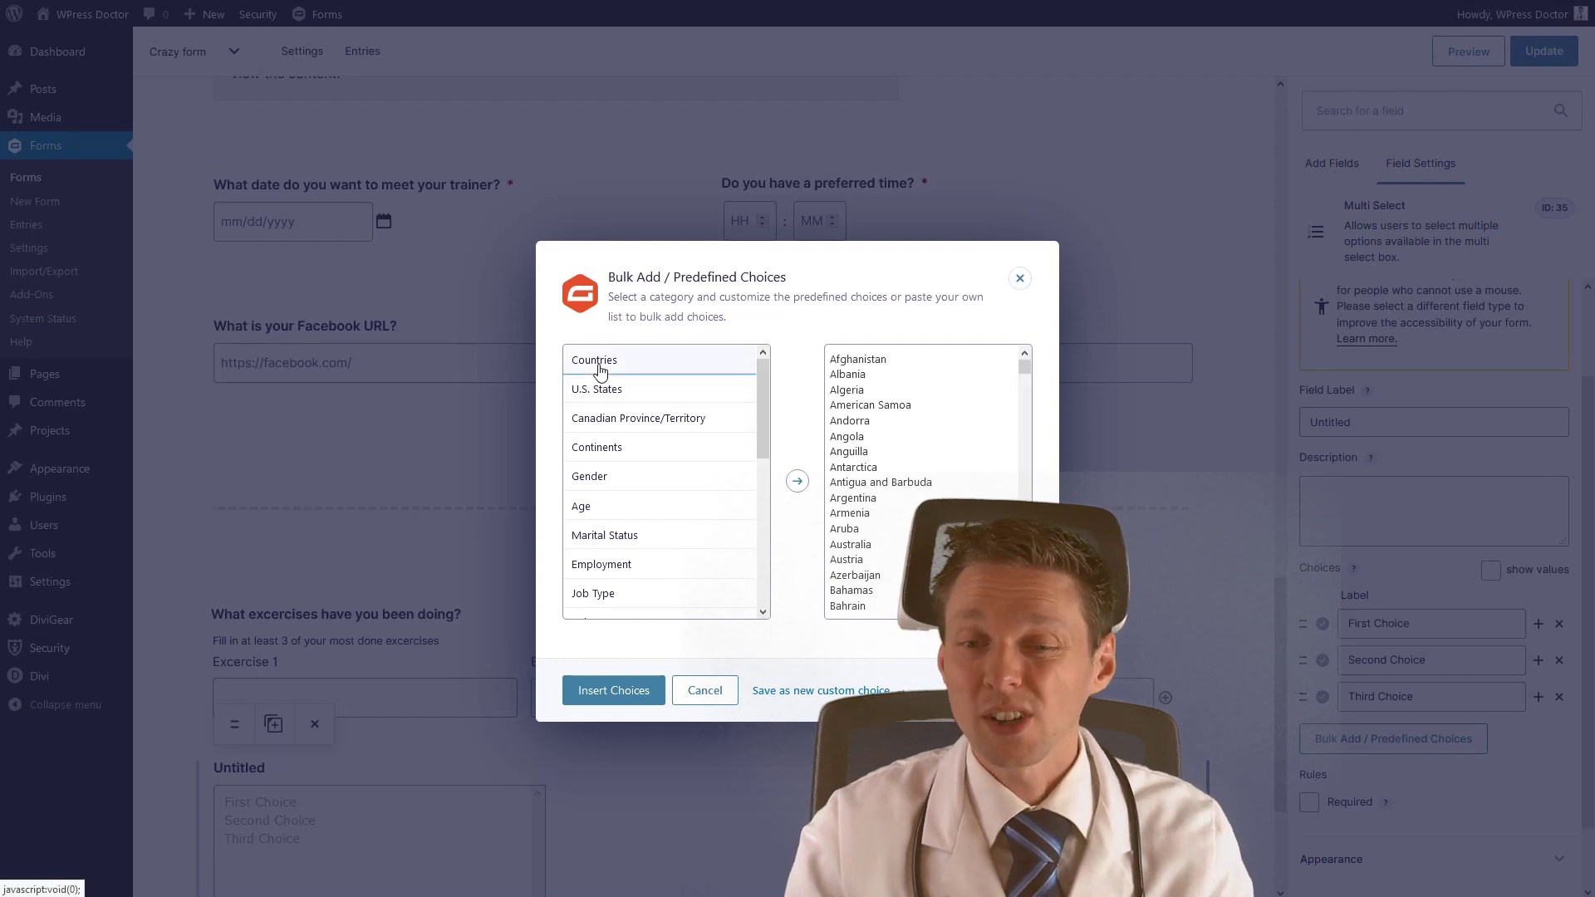
mouse_move(1024, 375)
left_mouse_down()
mouse_move(1025, 455)
mouse_move(1025, 365)
left_mouse_up()
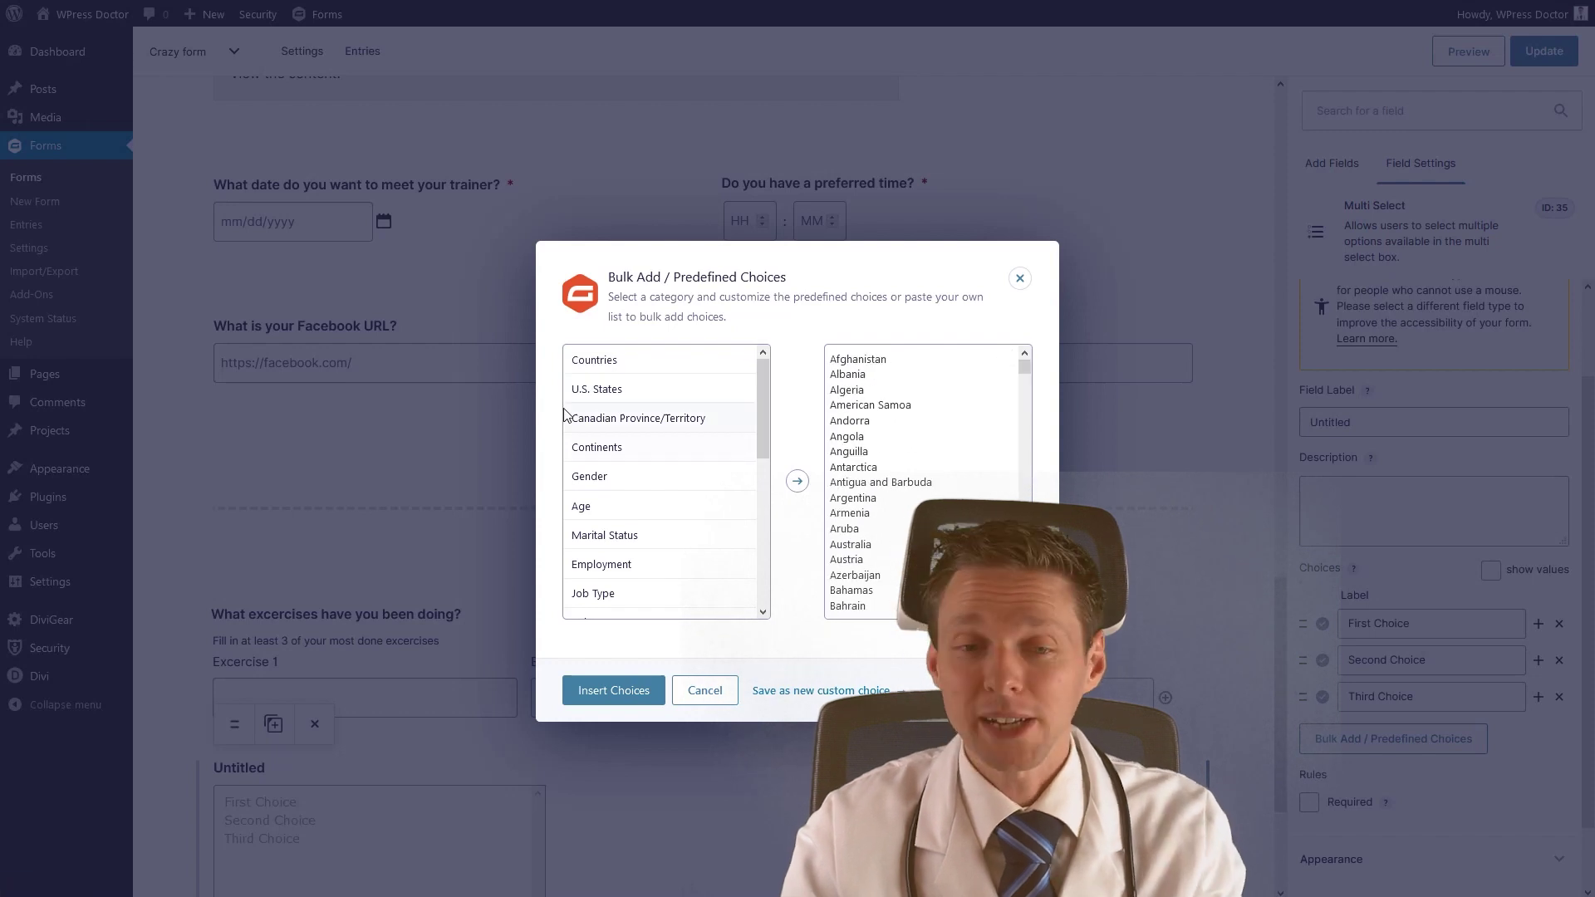
left_click(605, 394)
left_click(600, 421)
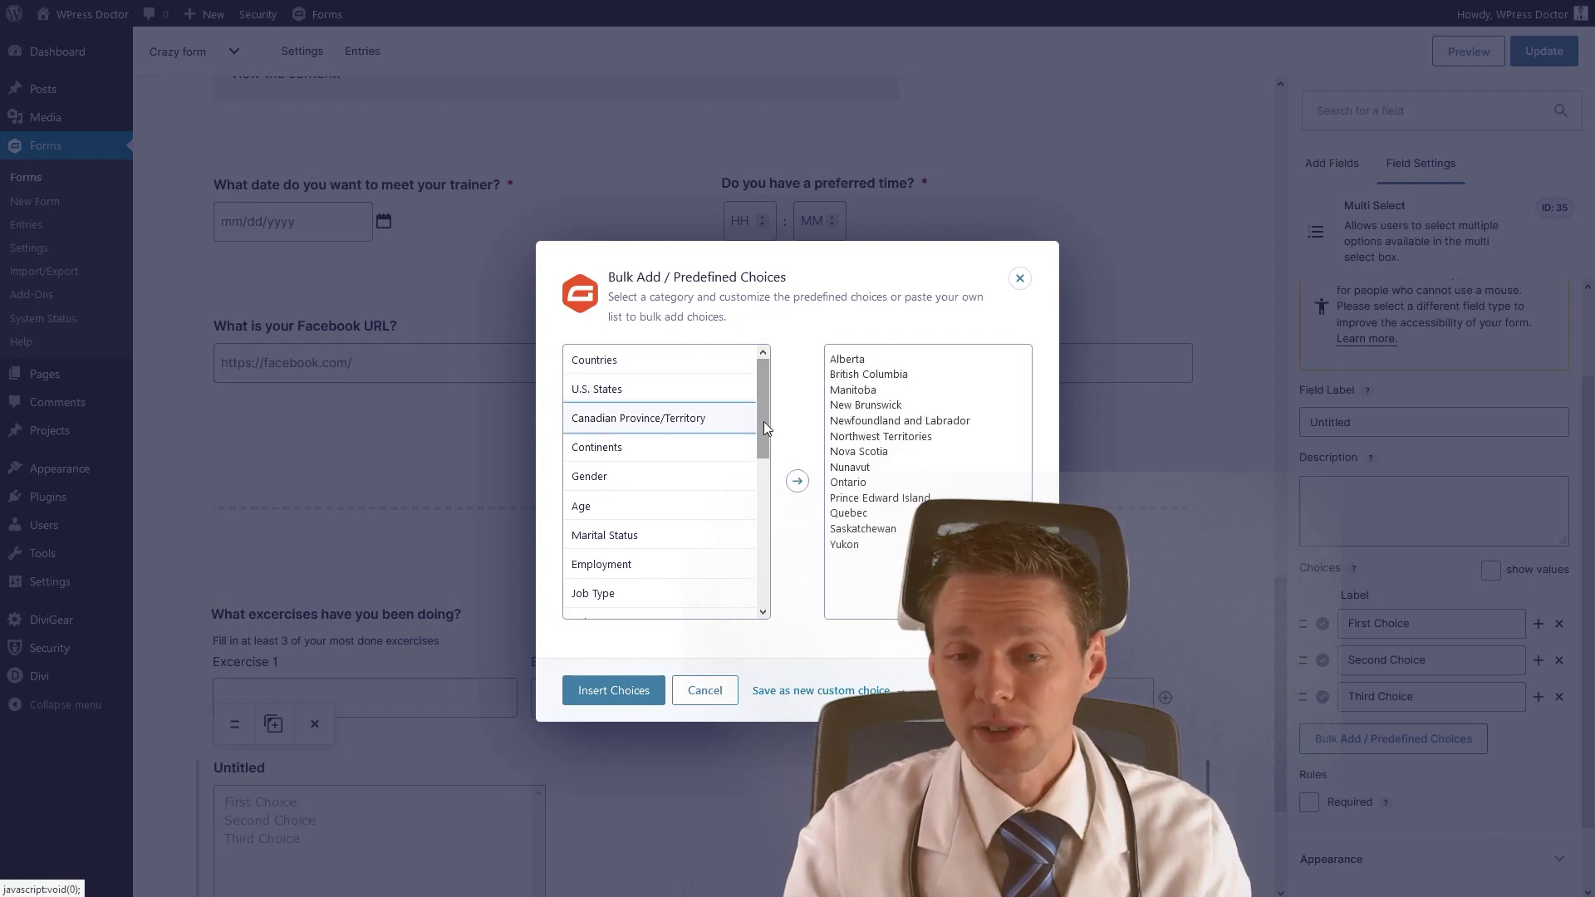
scroll(766, 427, "down", 1)
left_click(661, 404)
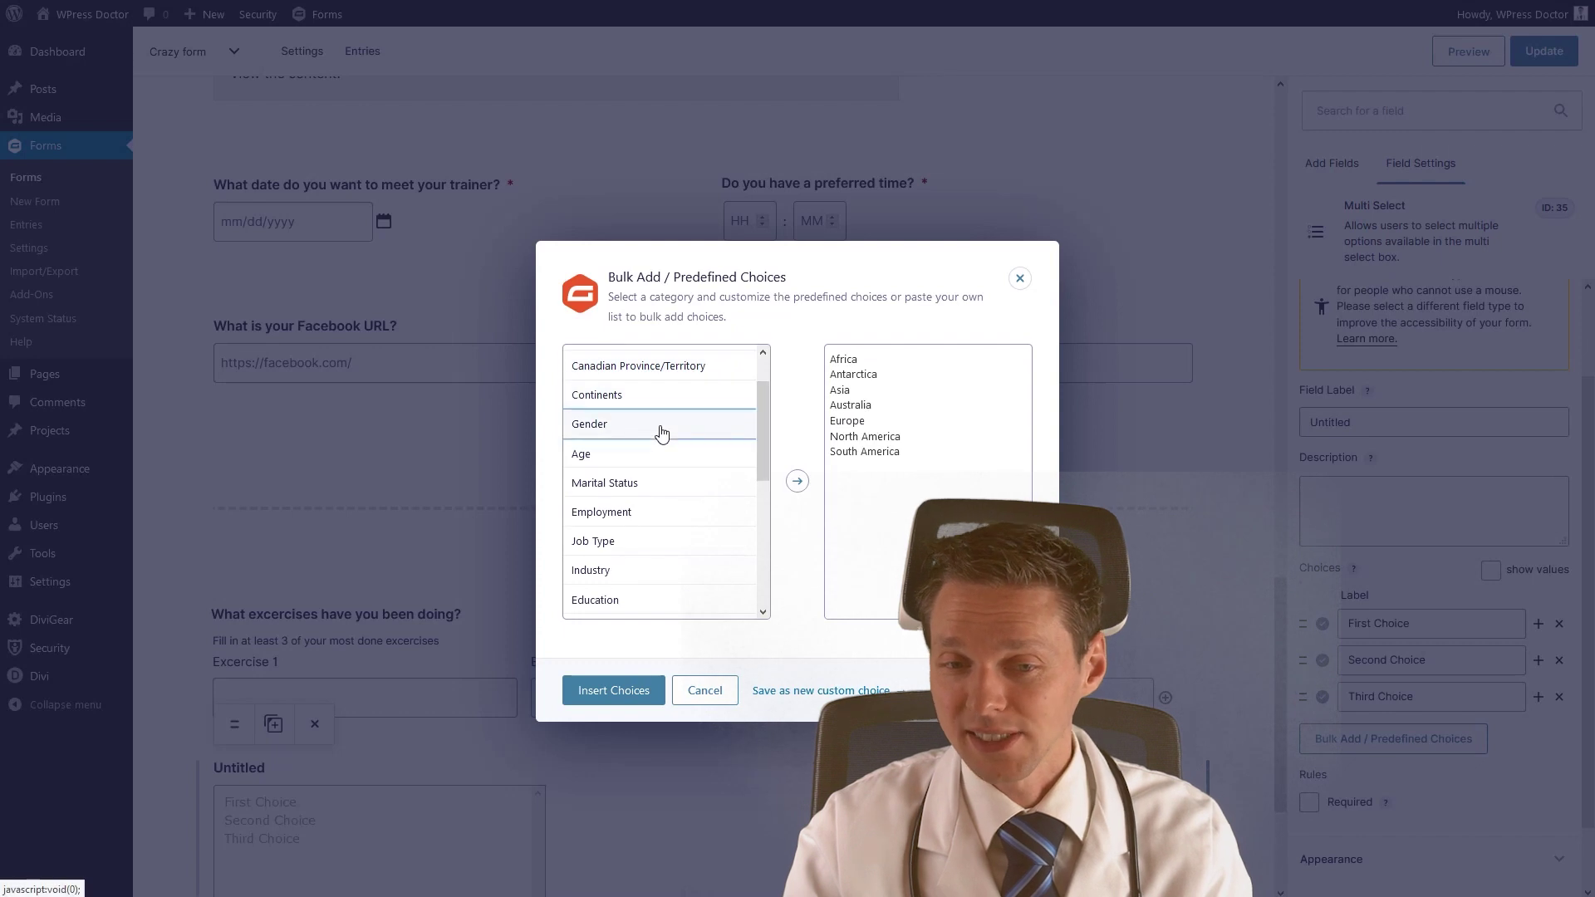
left_click(661, 432)
left_click(661, 459)
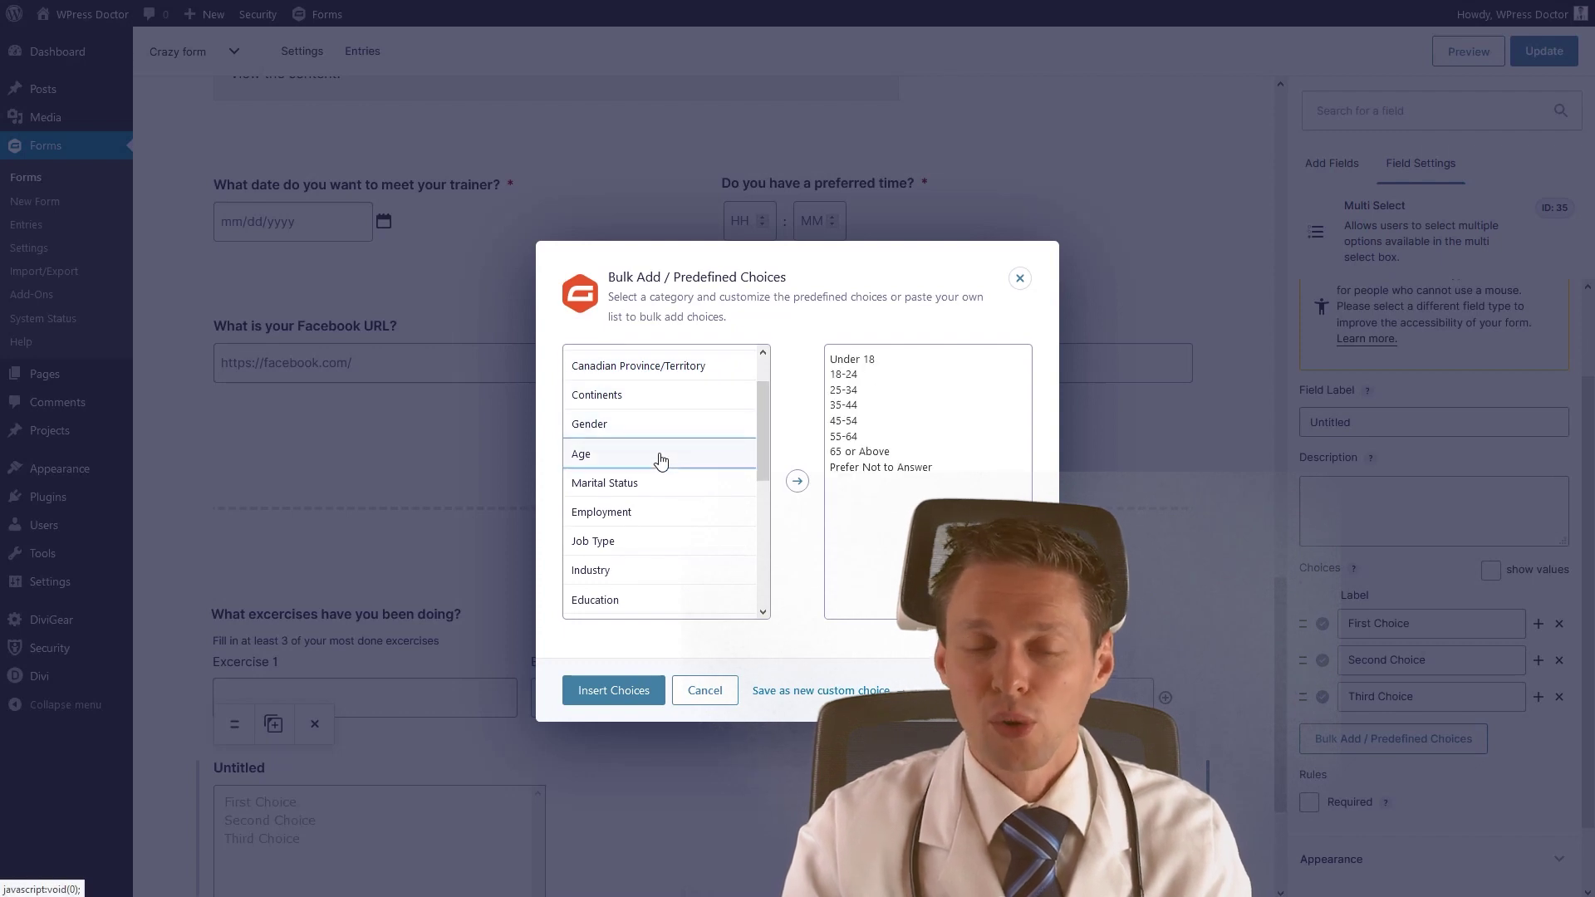
left_click(697, 484)
scroll(765, 474, "down", 1)
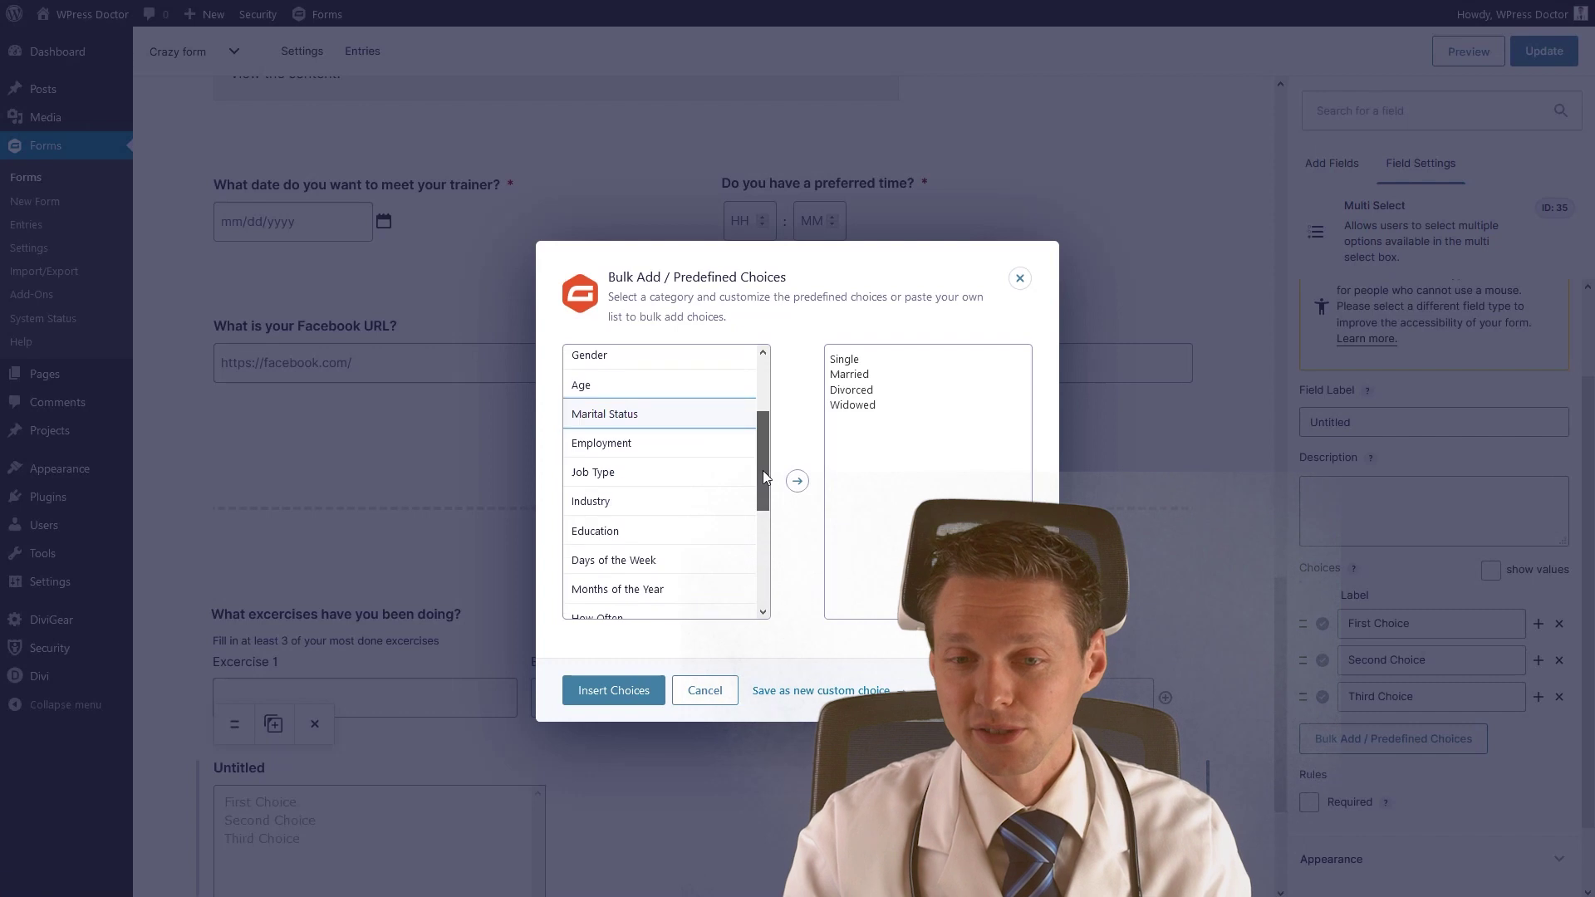
left_click(669, 447)
left_click(671, 501)
left_click(667, 536)
left_click(670, 562)
scroll(652, 463, "down", 3)
left_click(625, 402)
left_click(621, 434)
left_click(623, 459)
left_click(632, 488)
left_click(641, 517)
left_click(648, 547)
left_click(648, 576)
left_click(647, 602)
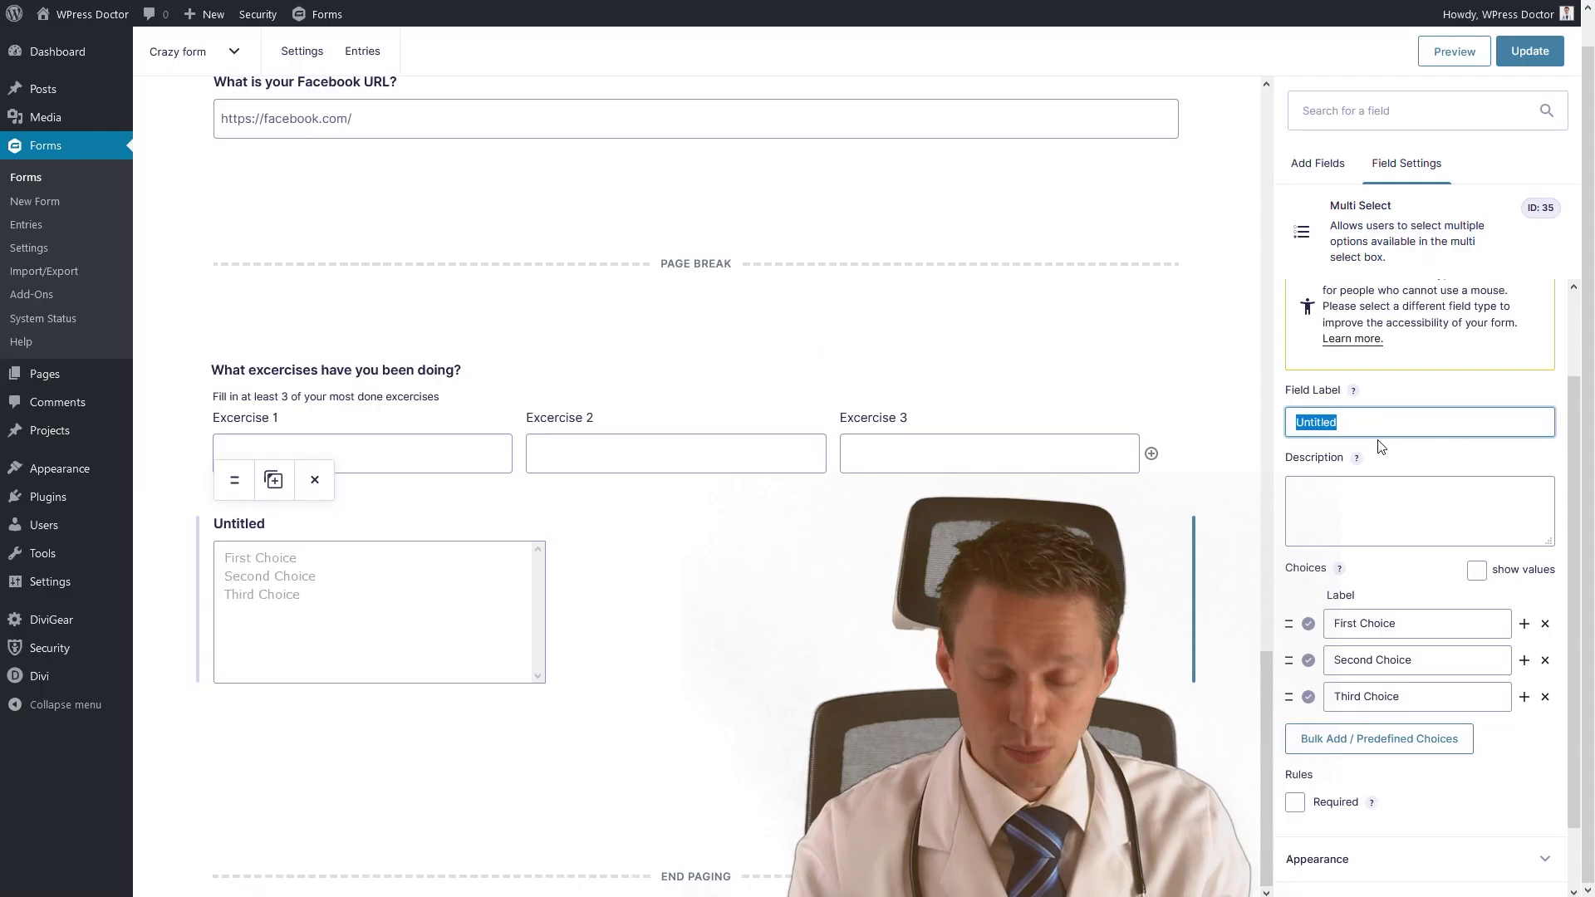
Label the field 'What juice at the bar in the gym?' and rewrite the first three drink choices.
type("What juice")
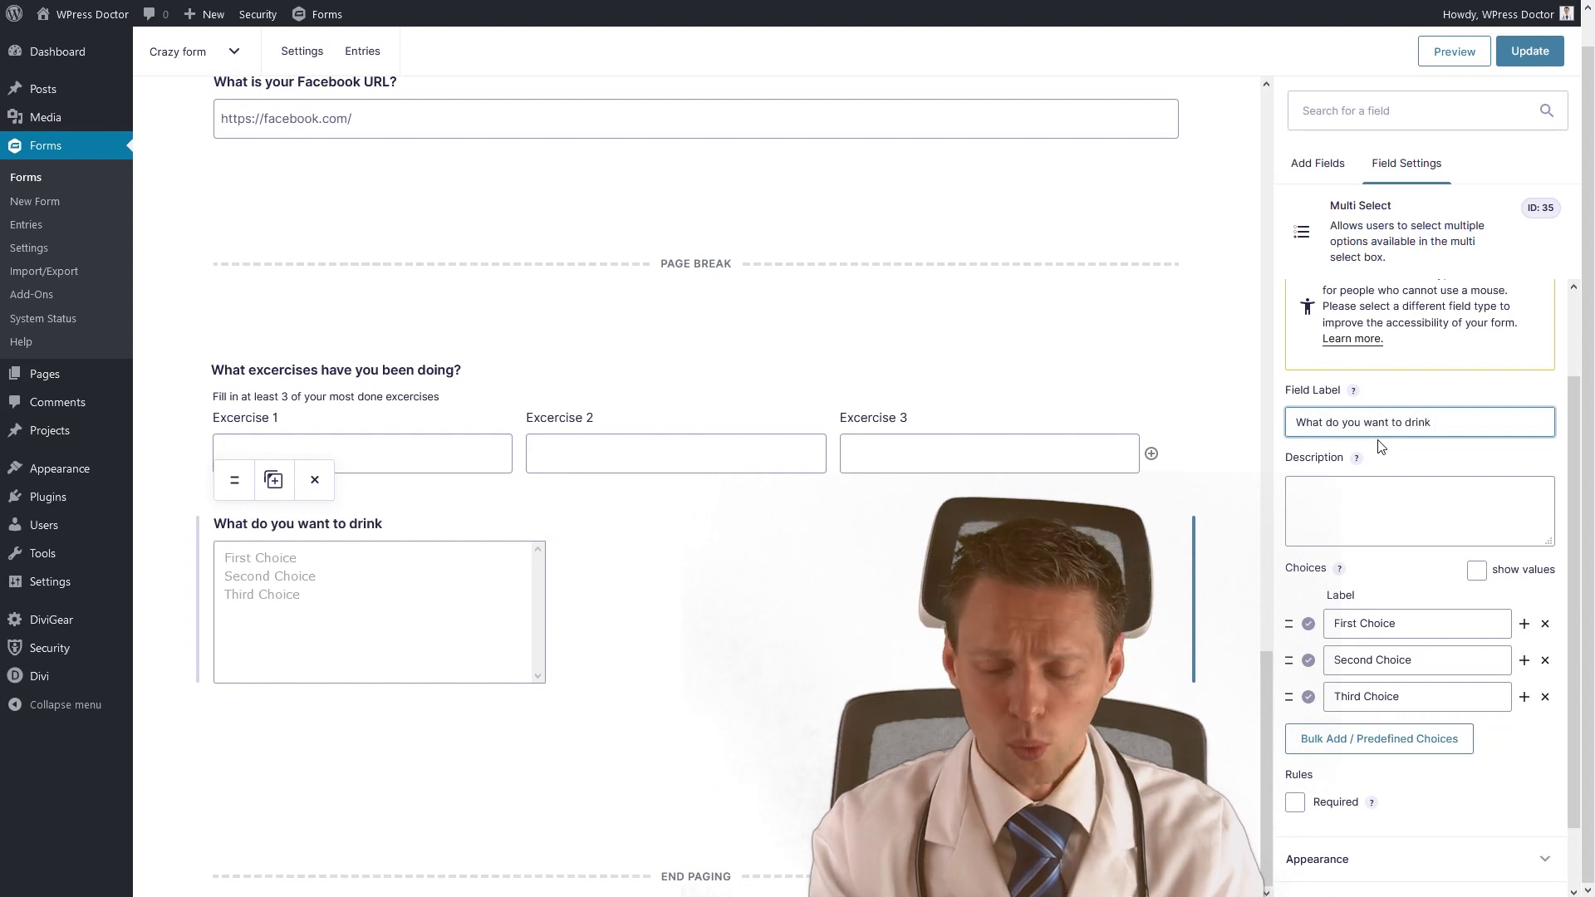
type("at the bar in the gym?")
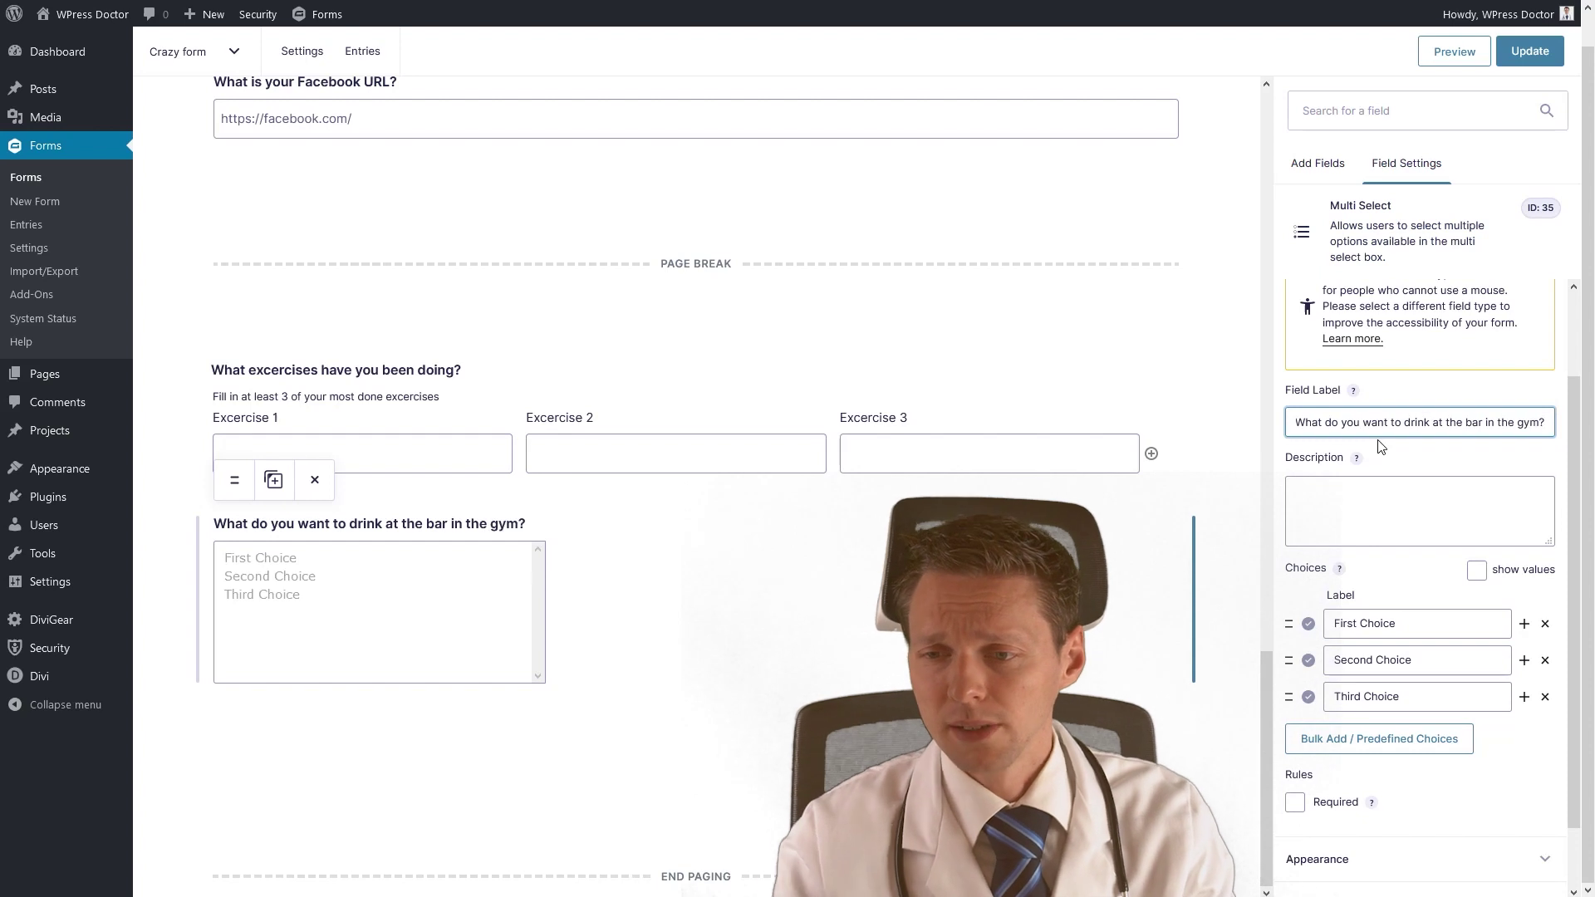
triple_click(1354, 624)
type("Are you crazy? Just w")
triple_click(1450, 652)
type("Very unhealthy soda")
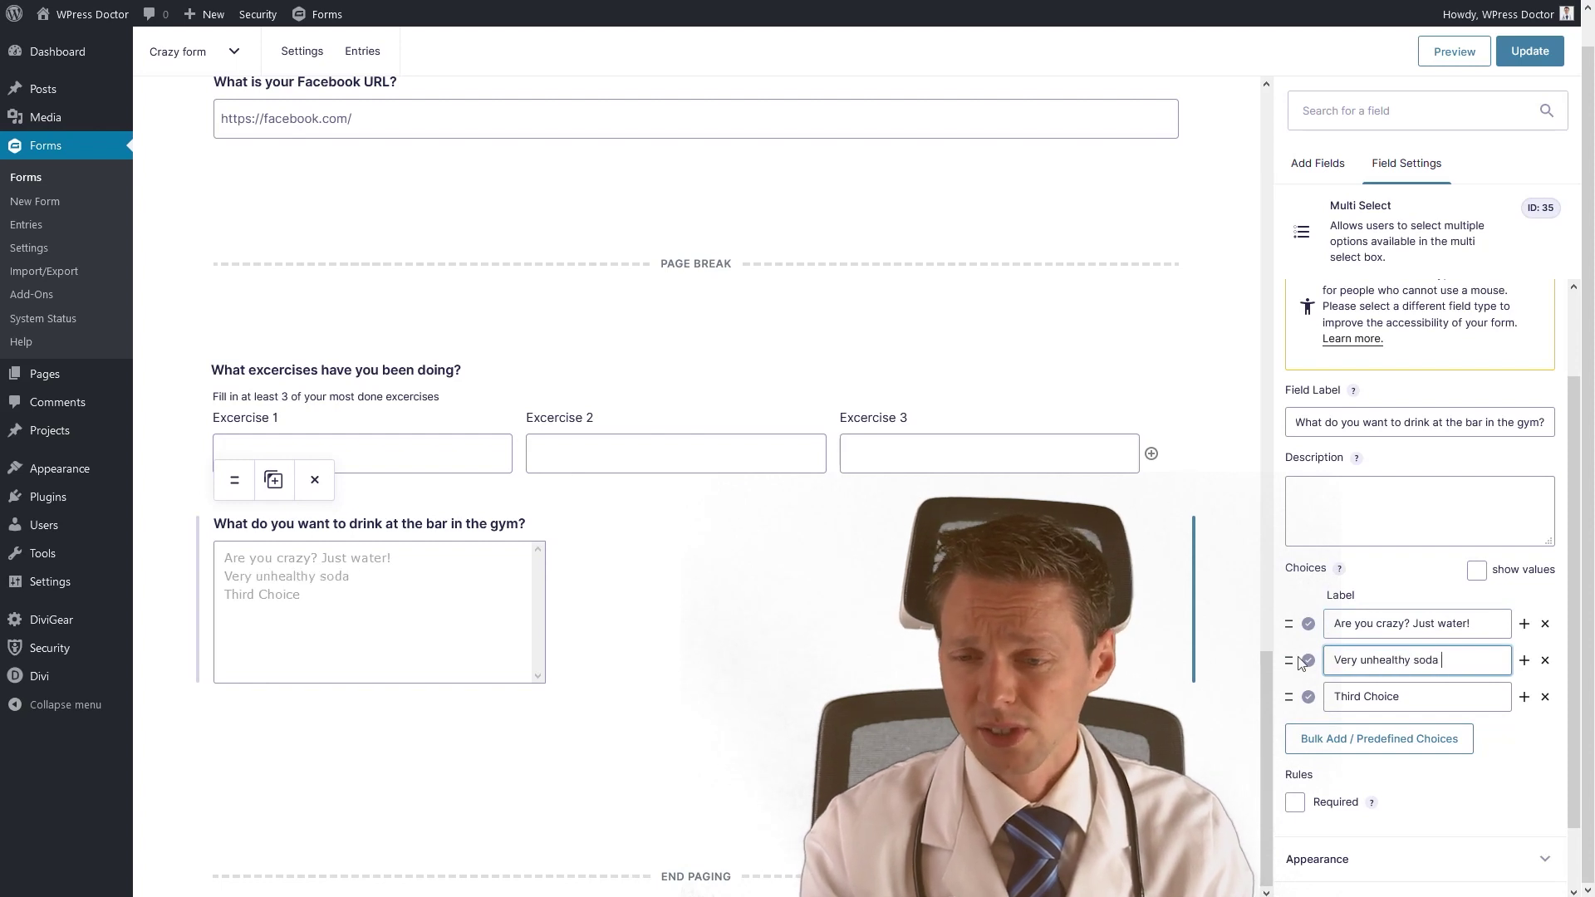
type(" drinks")
left_click_drag(1406, 698, 1298, 721)
type("Only coffe")
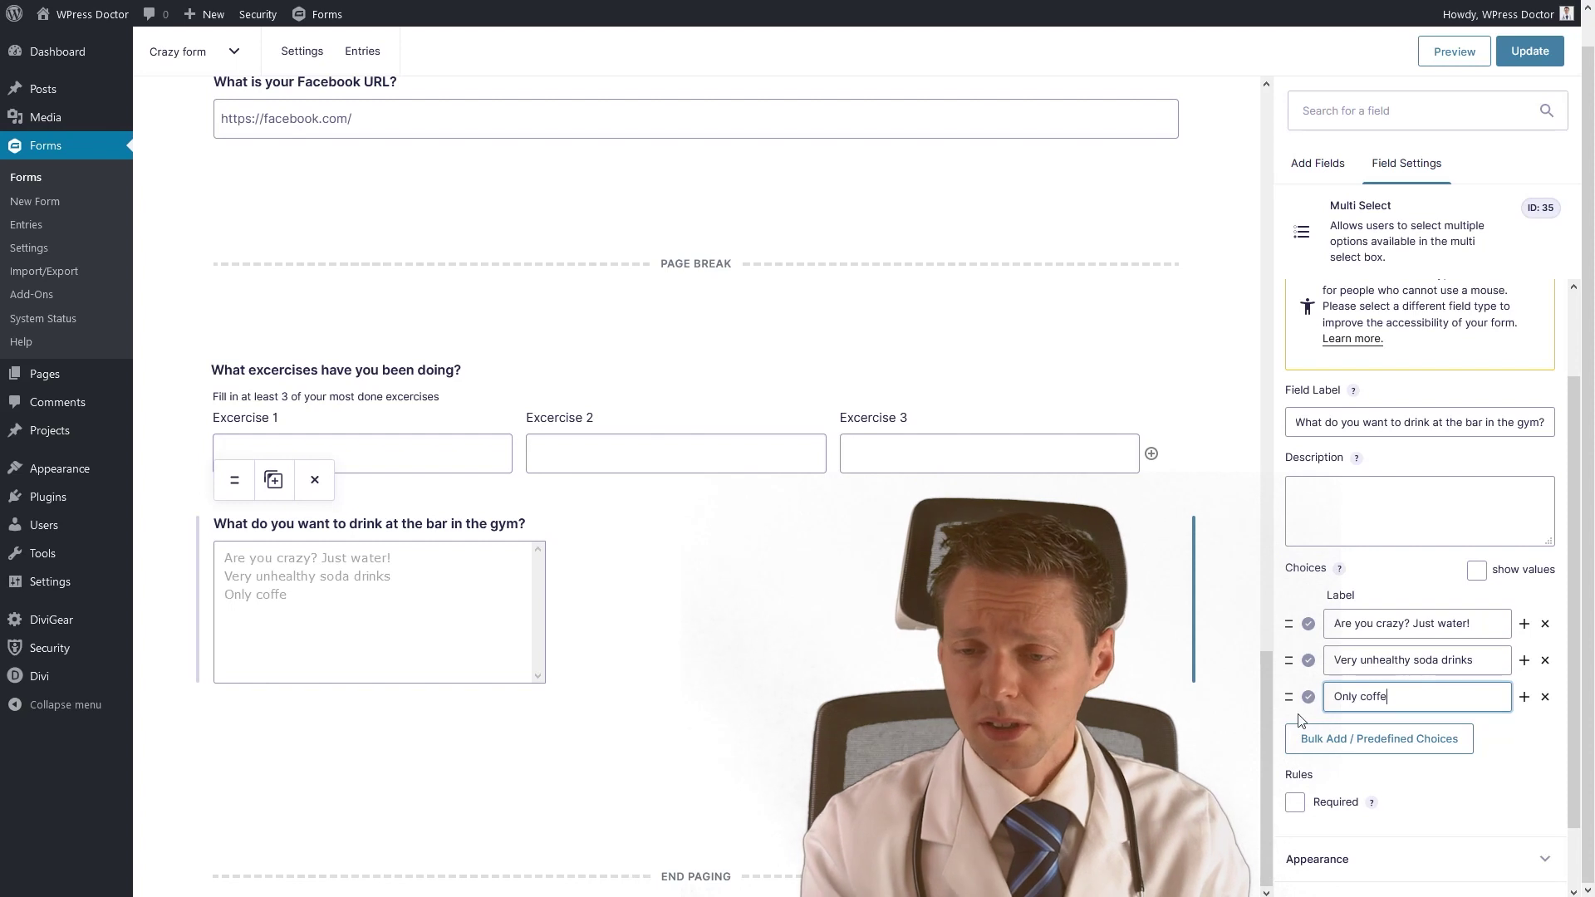
type("e please")
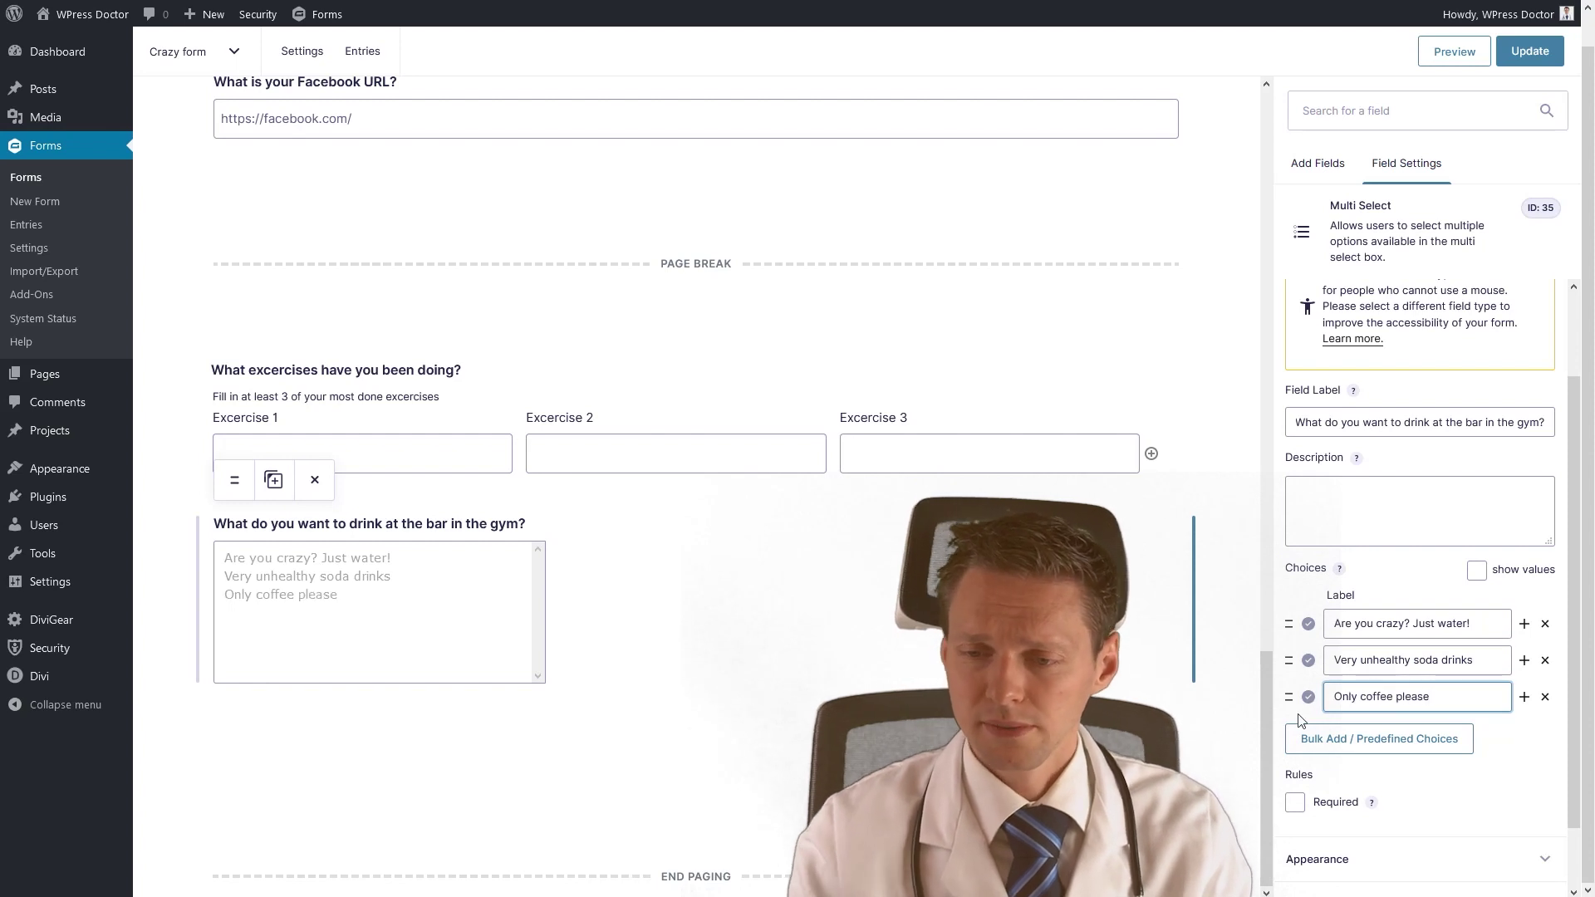
Add choices 'Fresh fruit juice' and 'Coconot juice with a straw and a little umbrella'.
left_click(1525, 696)
left_click(1379, 733)
type("Fresh fruit juices")
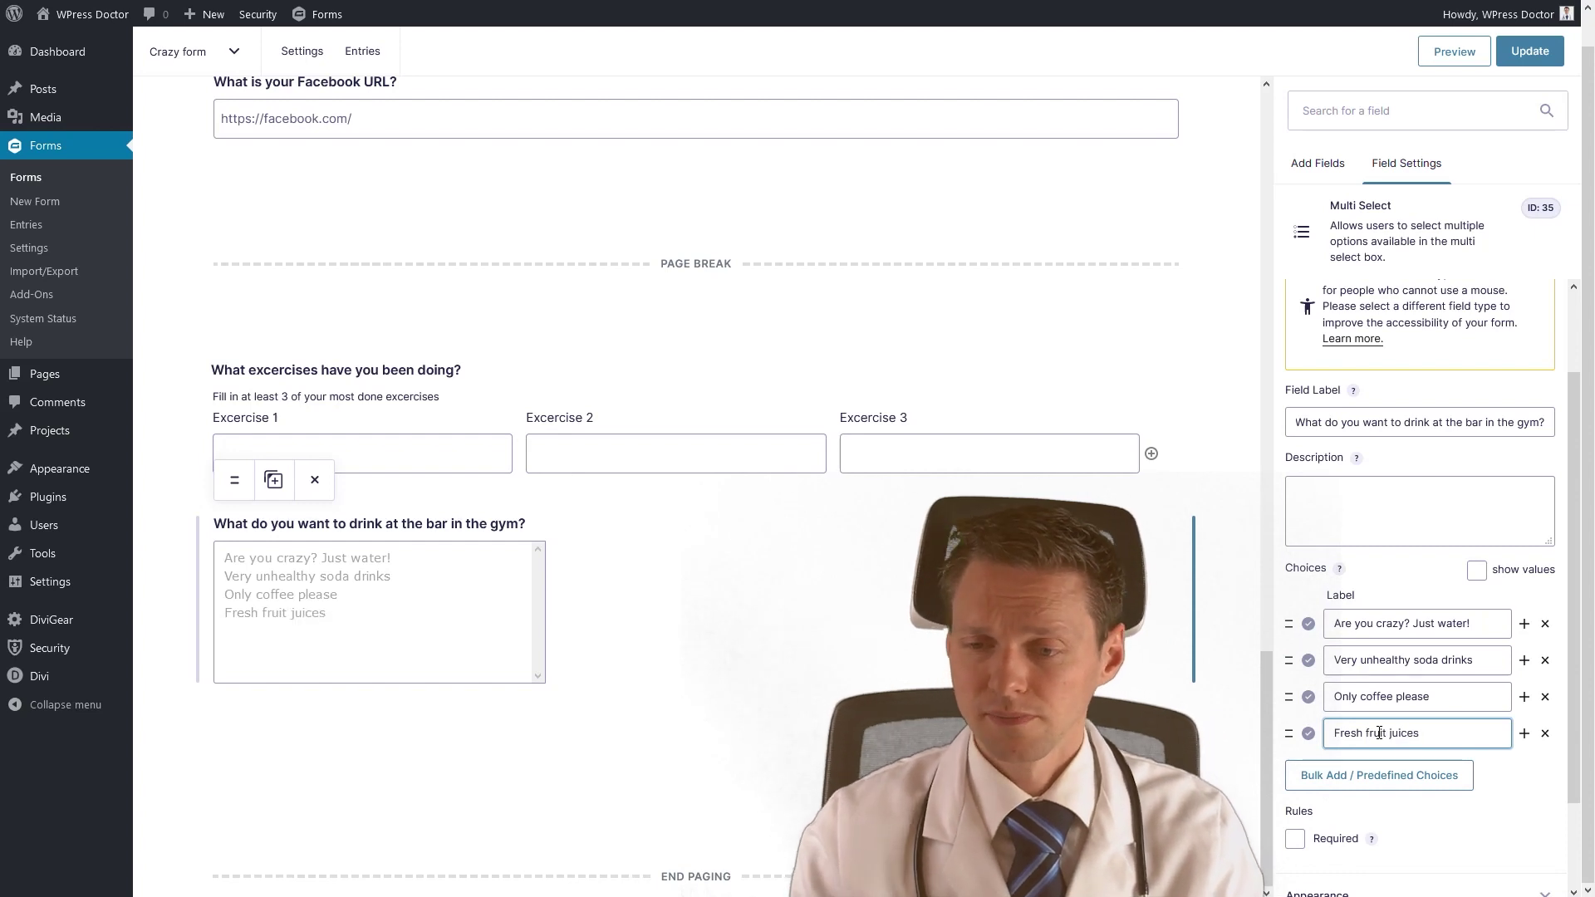
key("Return")
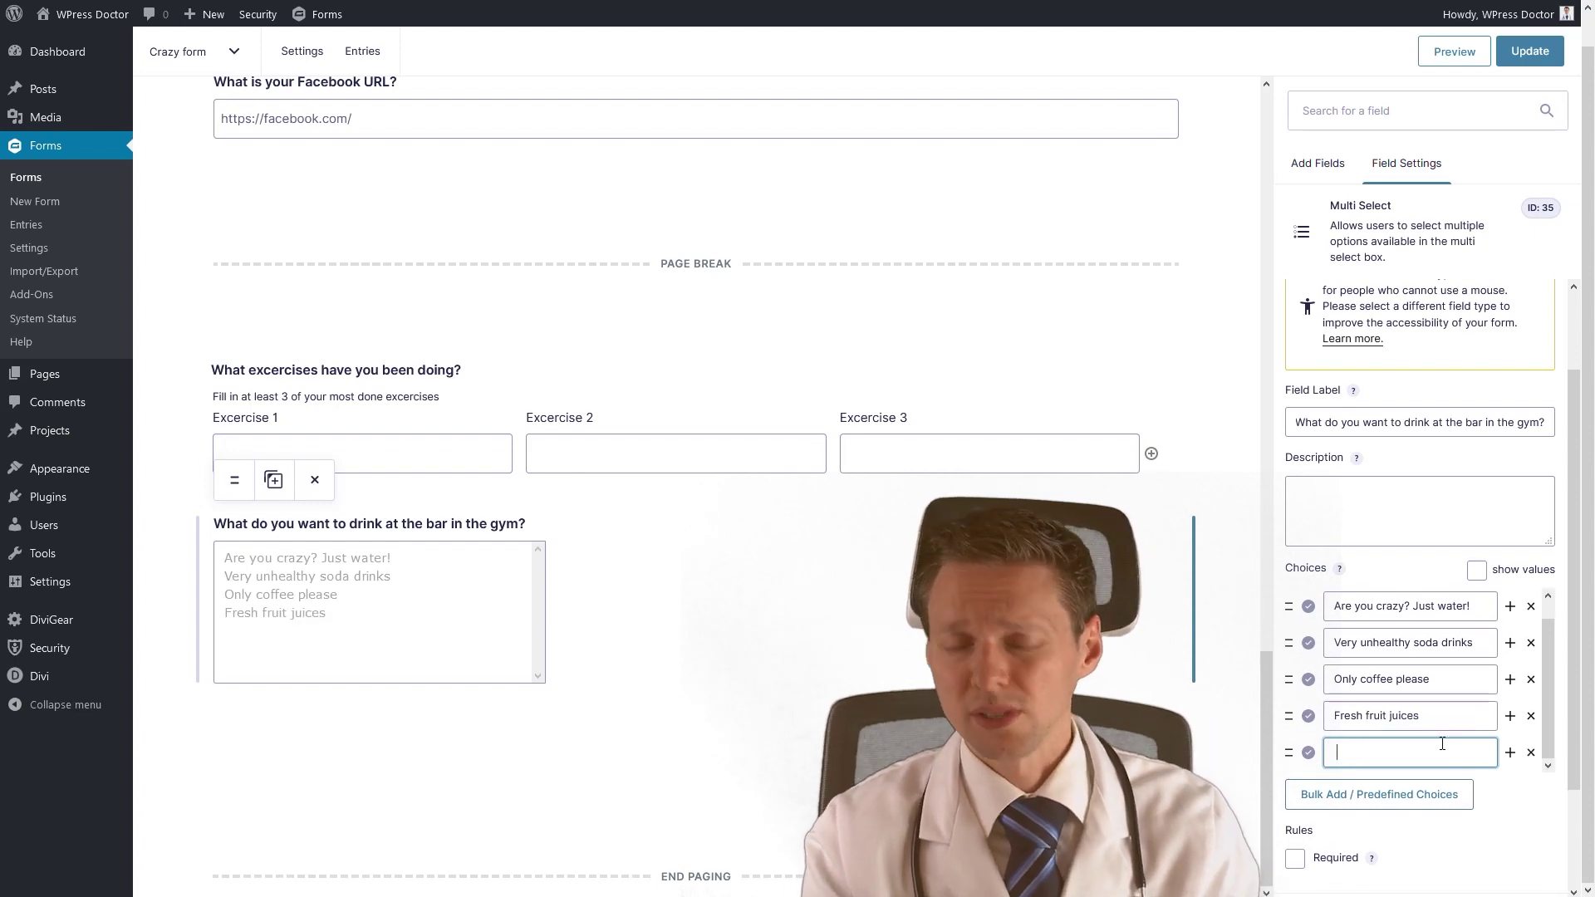
type("Coconot juice with a straw")
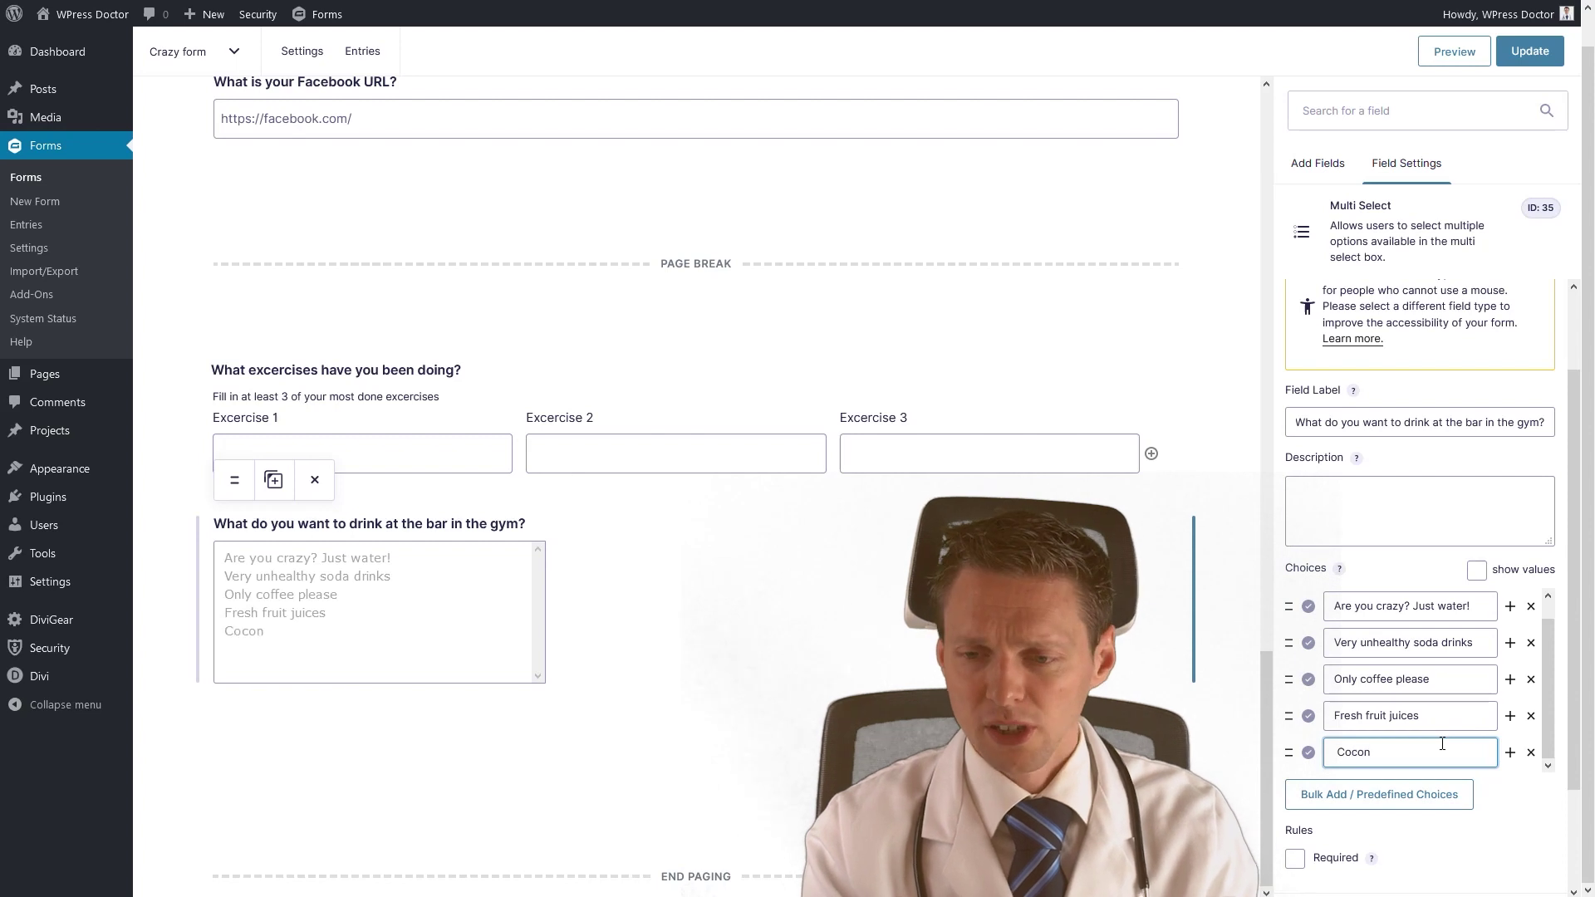
type(" and a little umbrella")
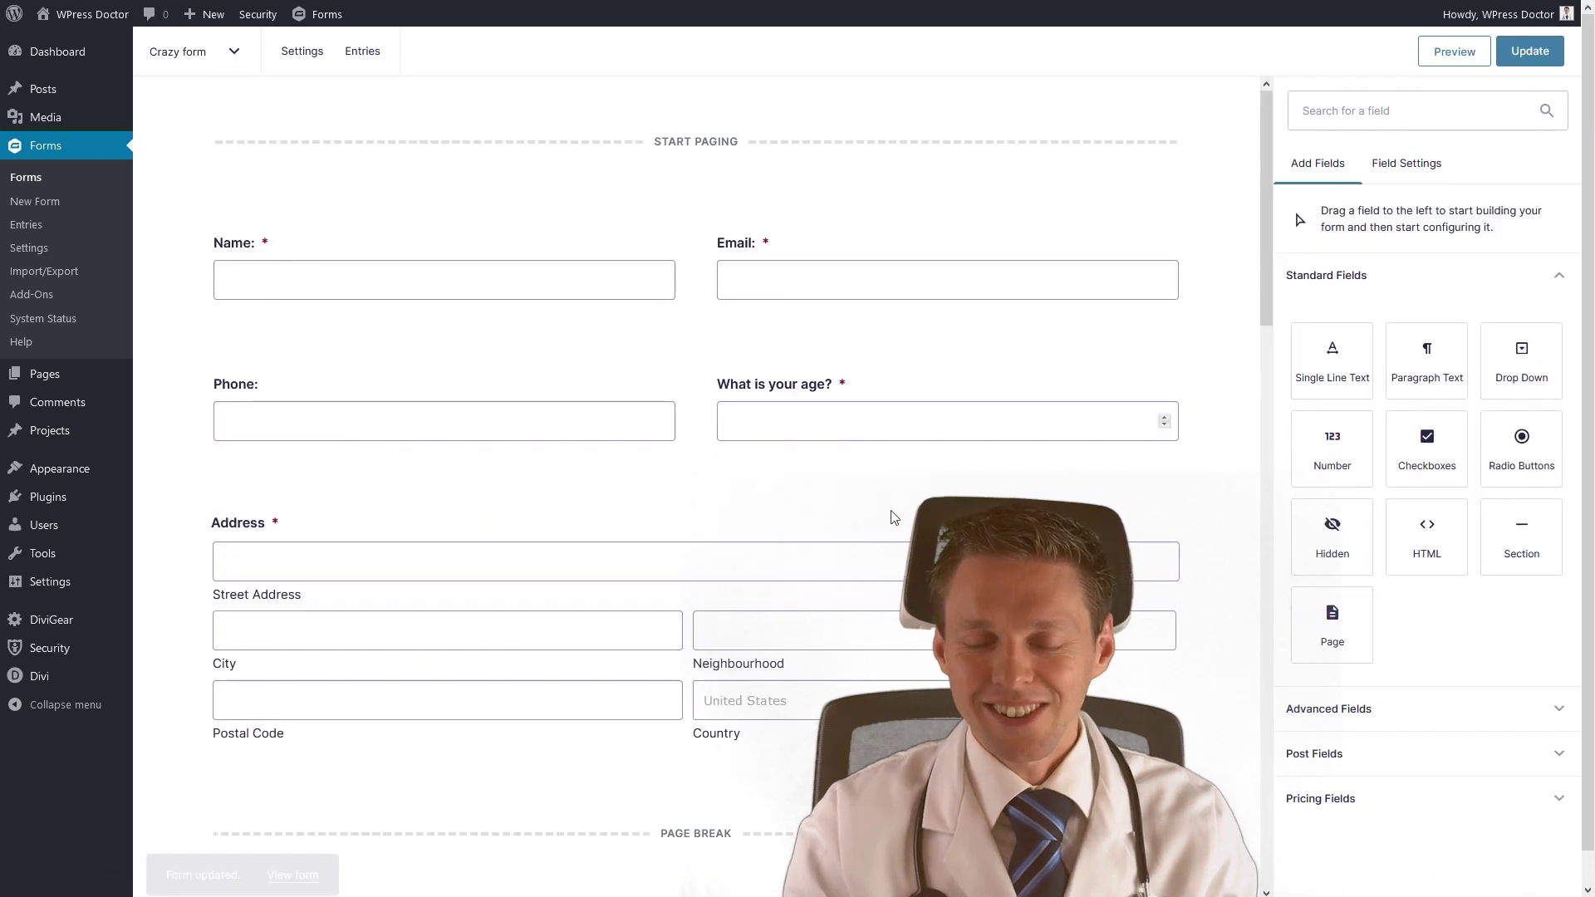
scroll(885, 529, "down", 16)
scroll(878, 544, "down", 5)
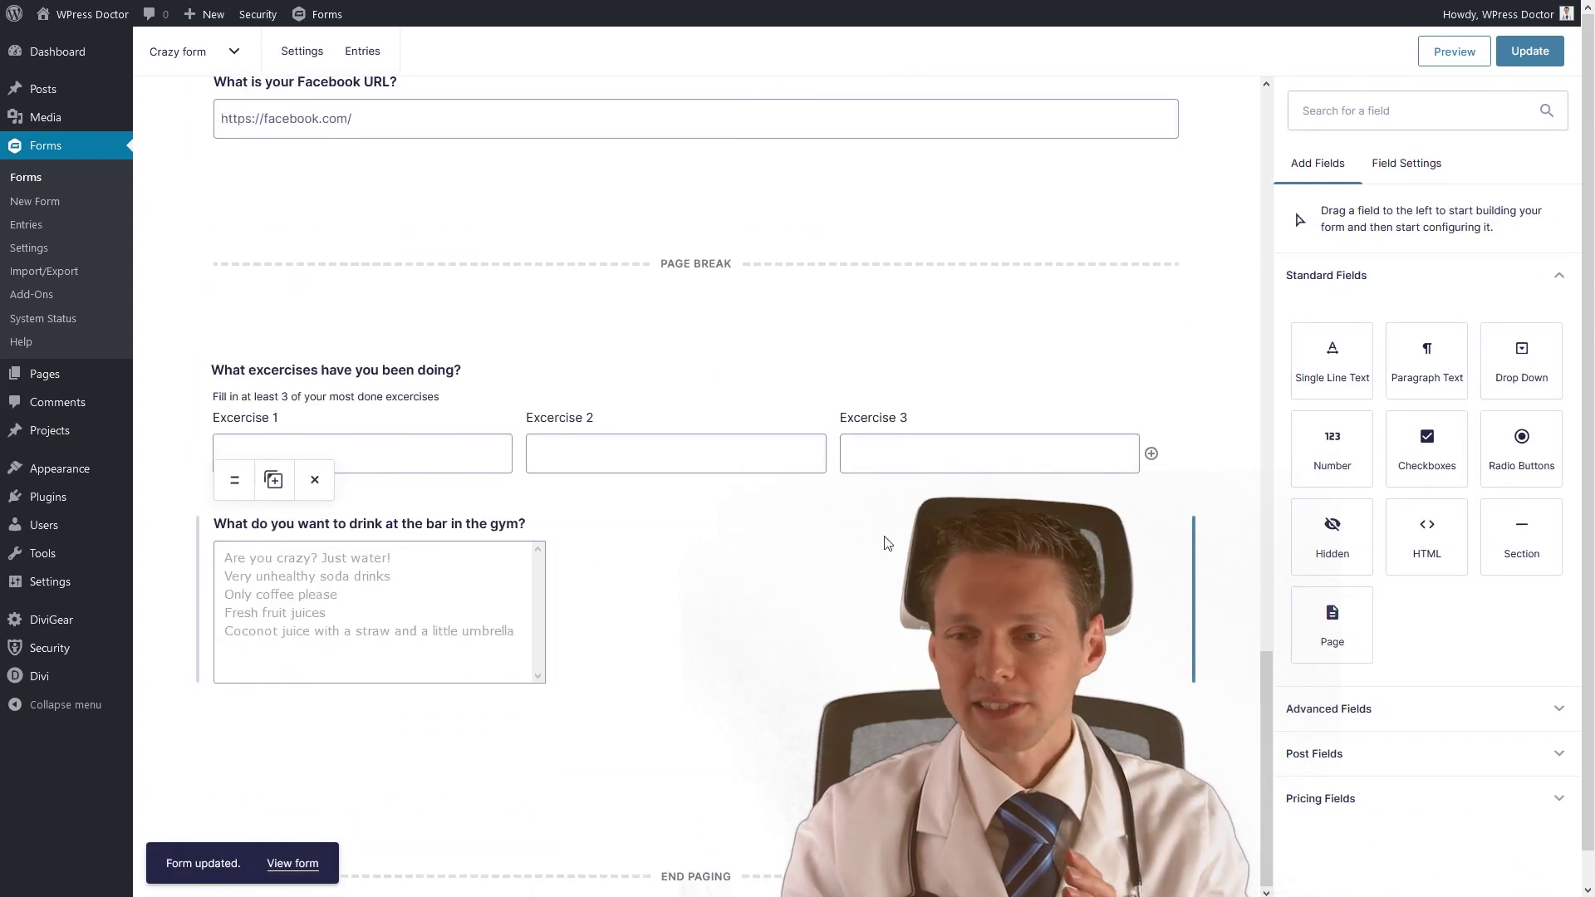
Add a File Upload field beside the drink question from Advanced Fields.
left_click(1329, 715)
middle_click(1473, 588)
scroll(1473, 587, "down", 4)
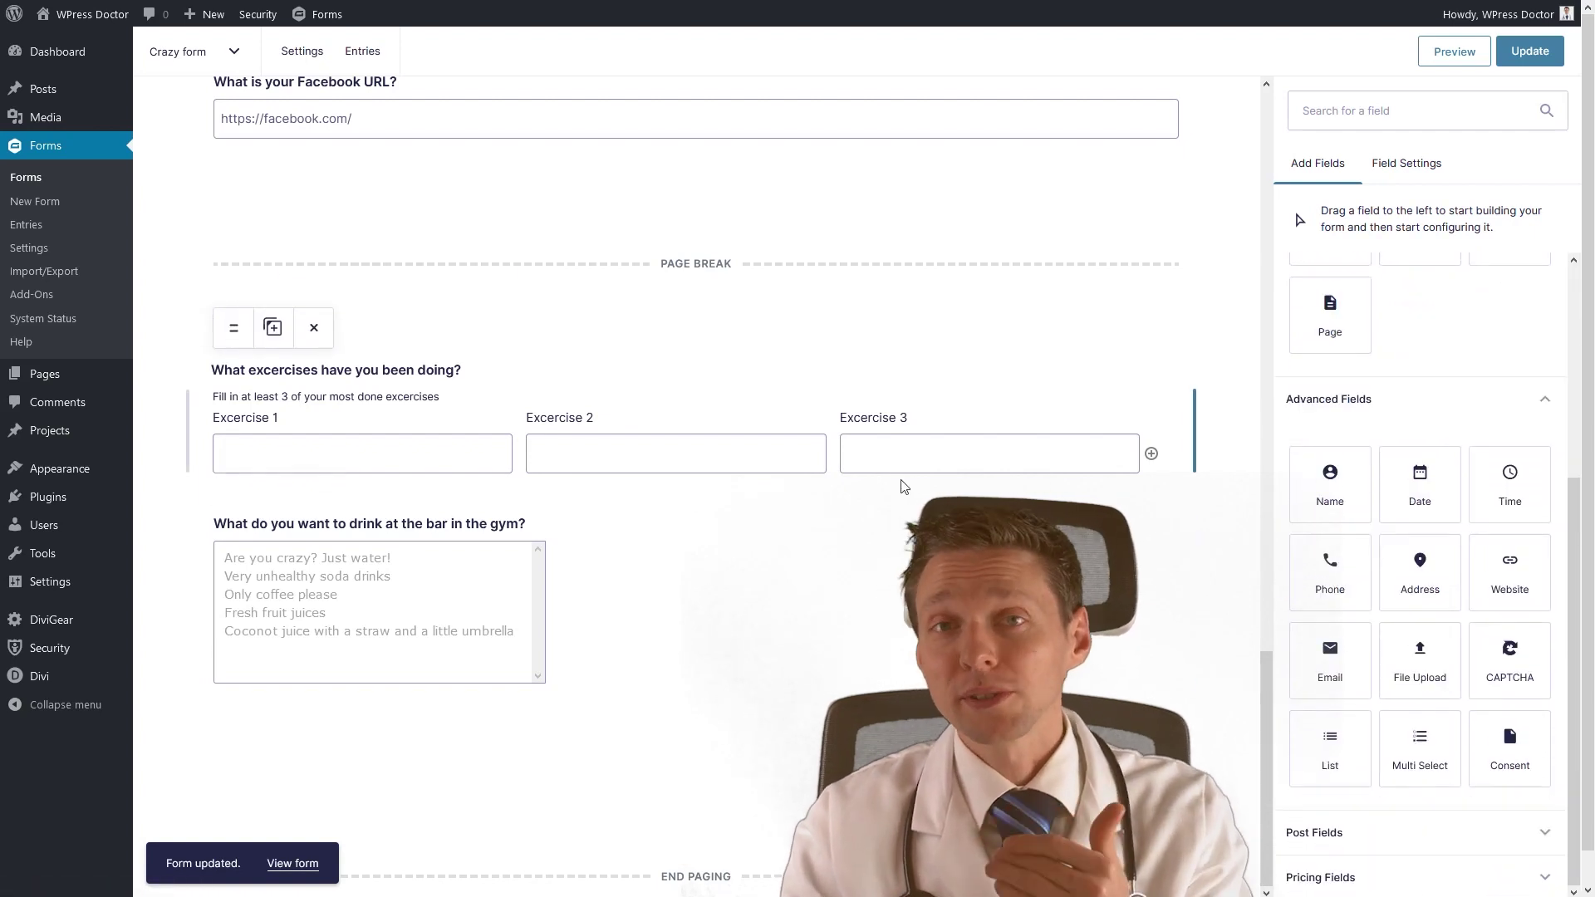
left_click_drag(1420, 661, 769, 604)
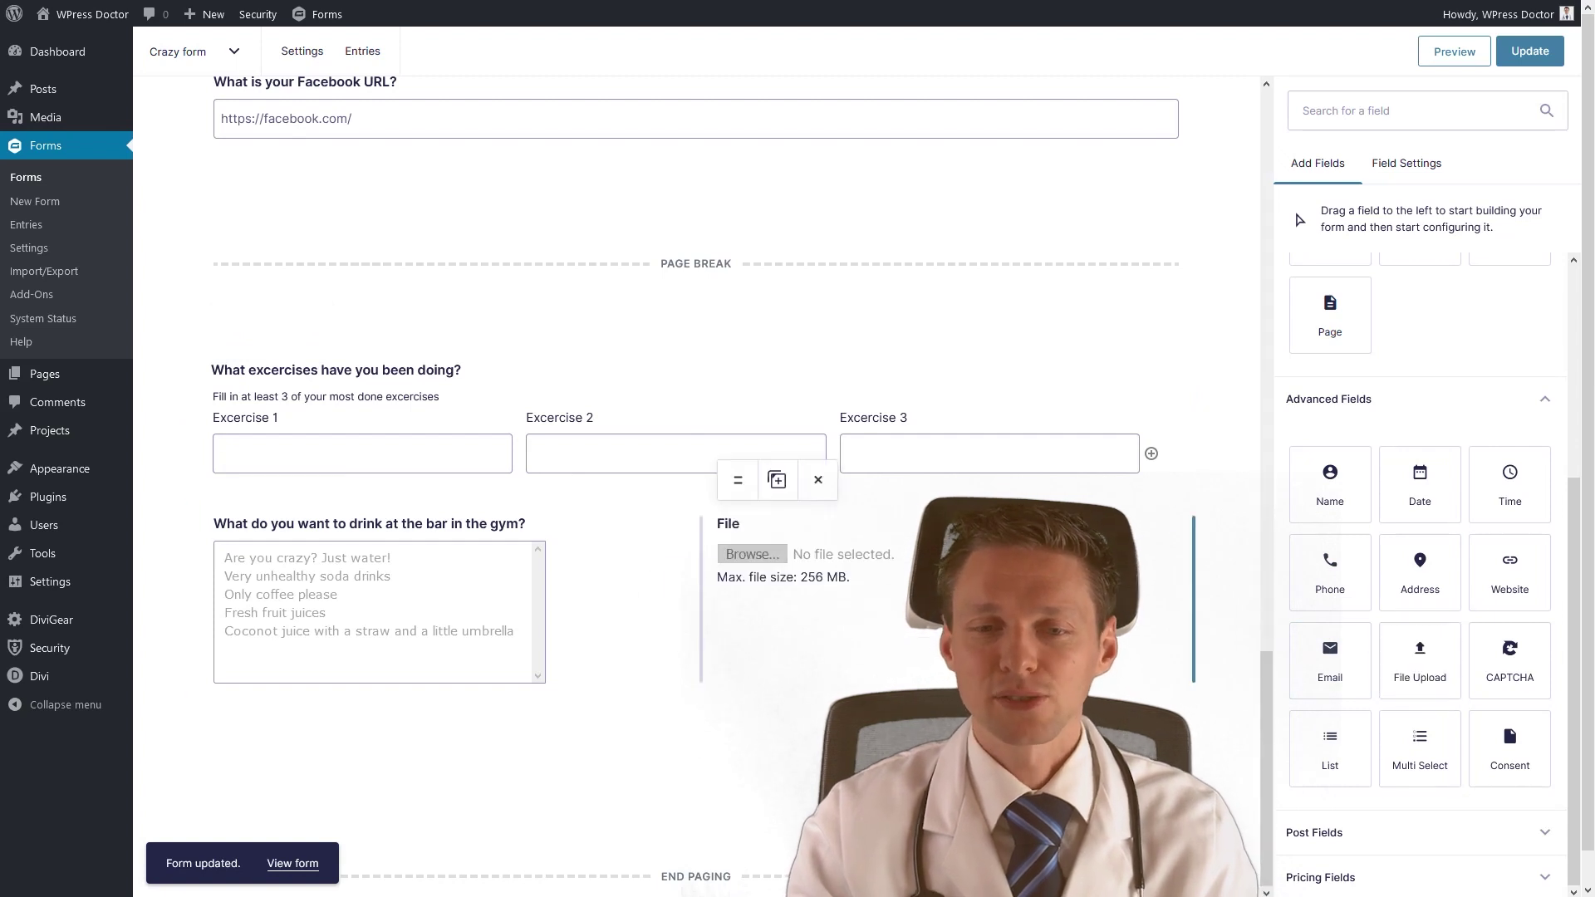
left_click(738, 486)
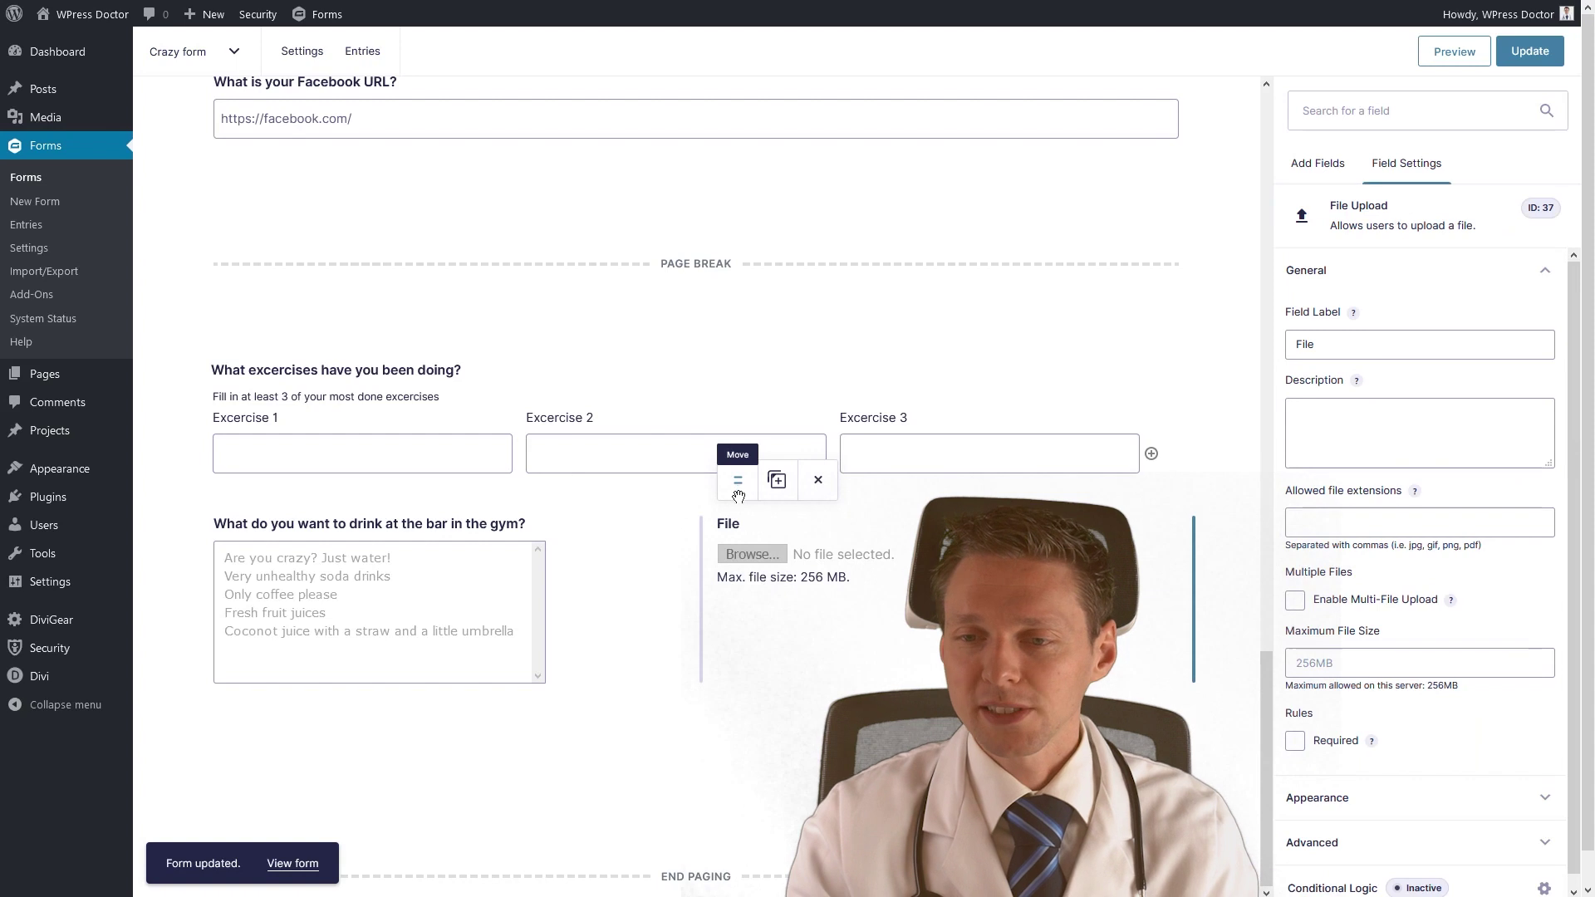
Label the upload field asking for a body picture and add the body-fat description.
double_click(1323, 352)
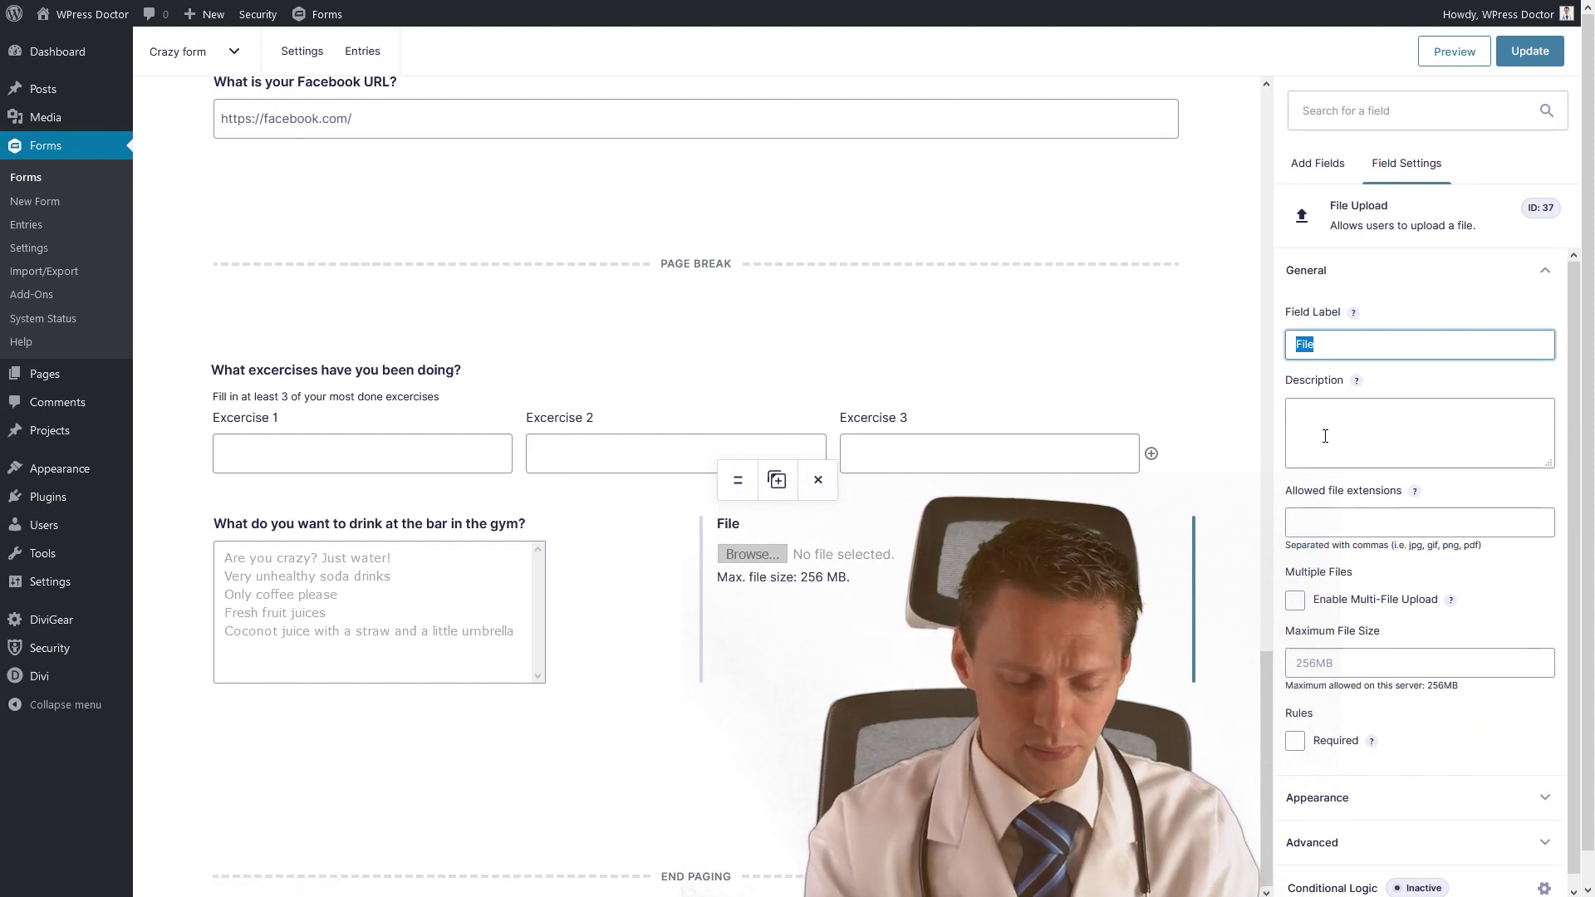
type("Can you upload ")
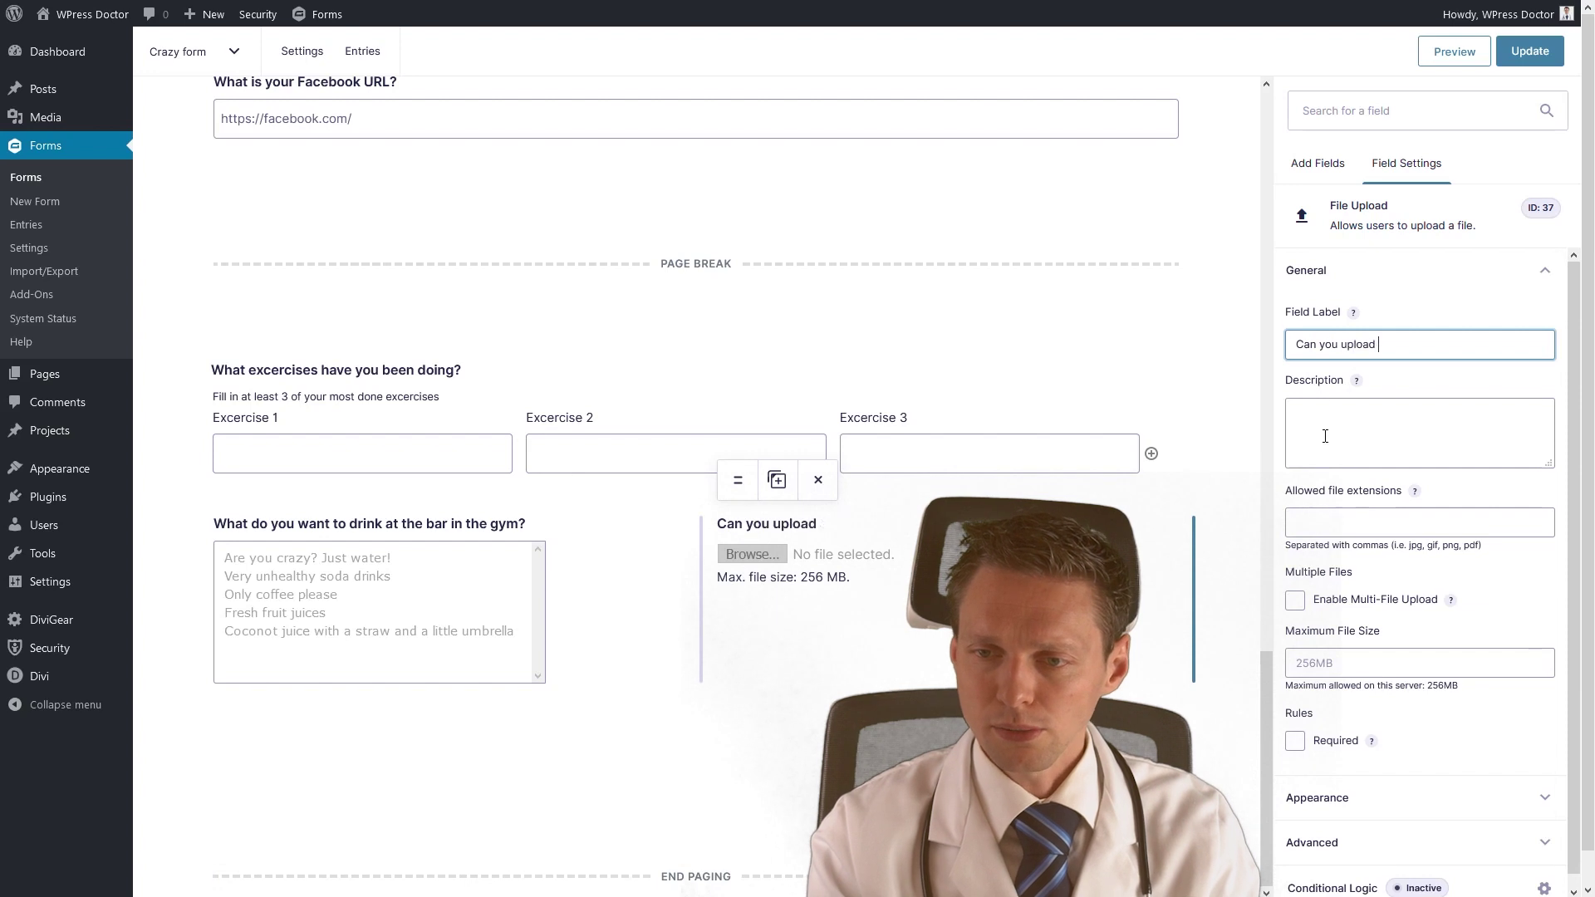
type("a picture of your body - with you")
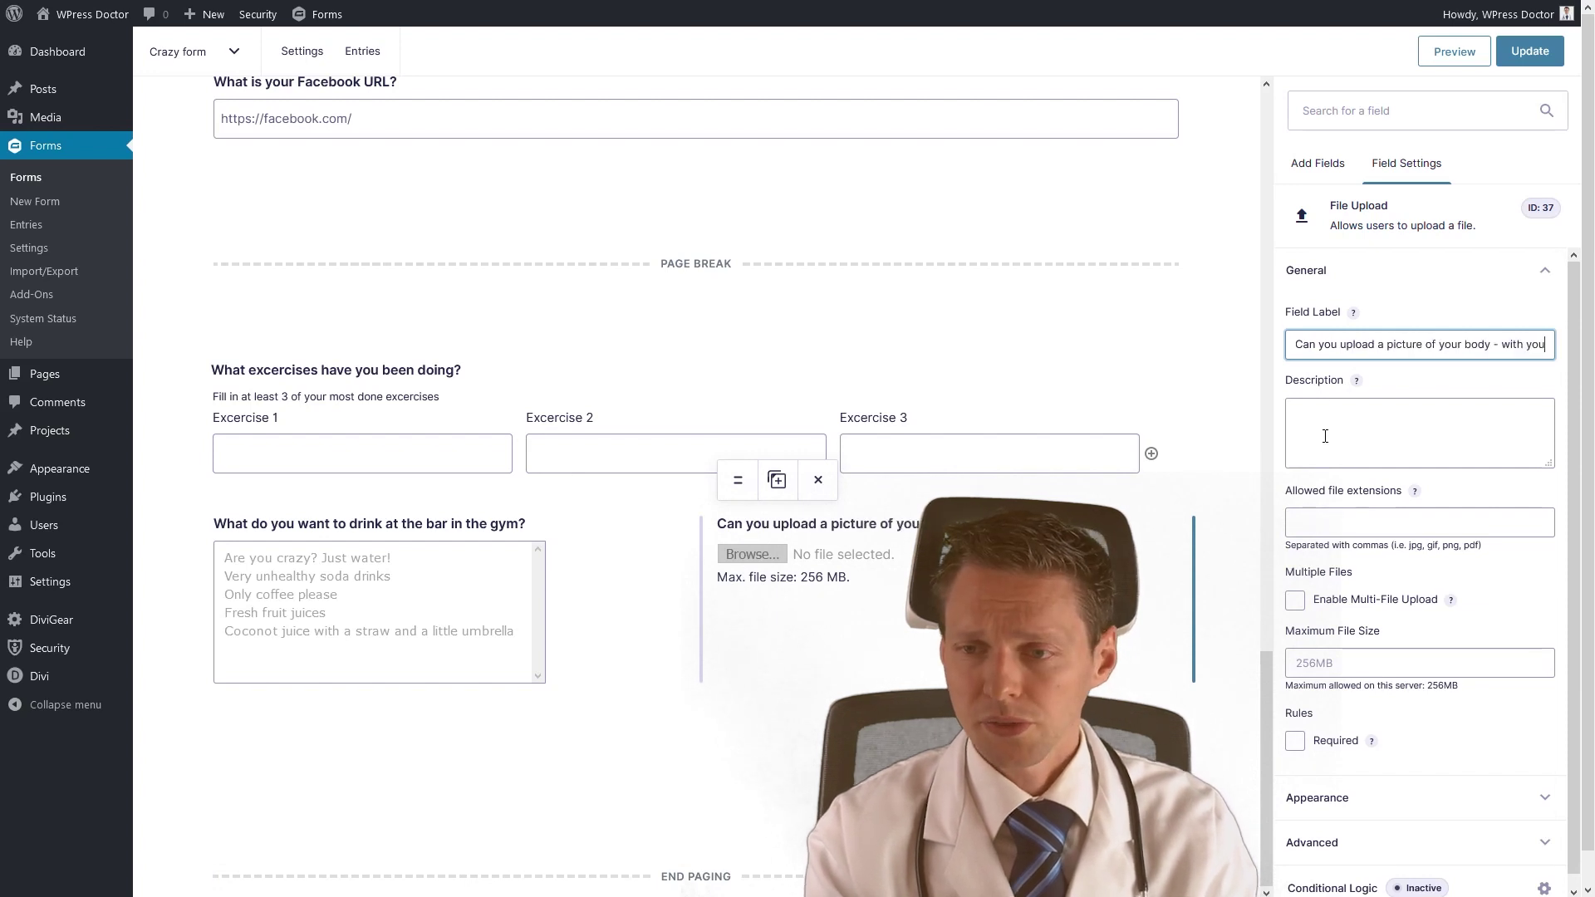
type("r underwaer on")
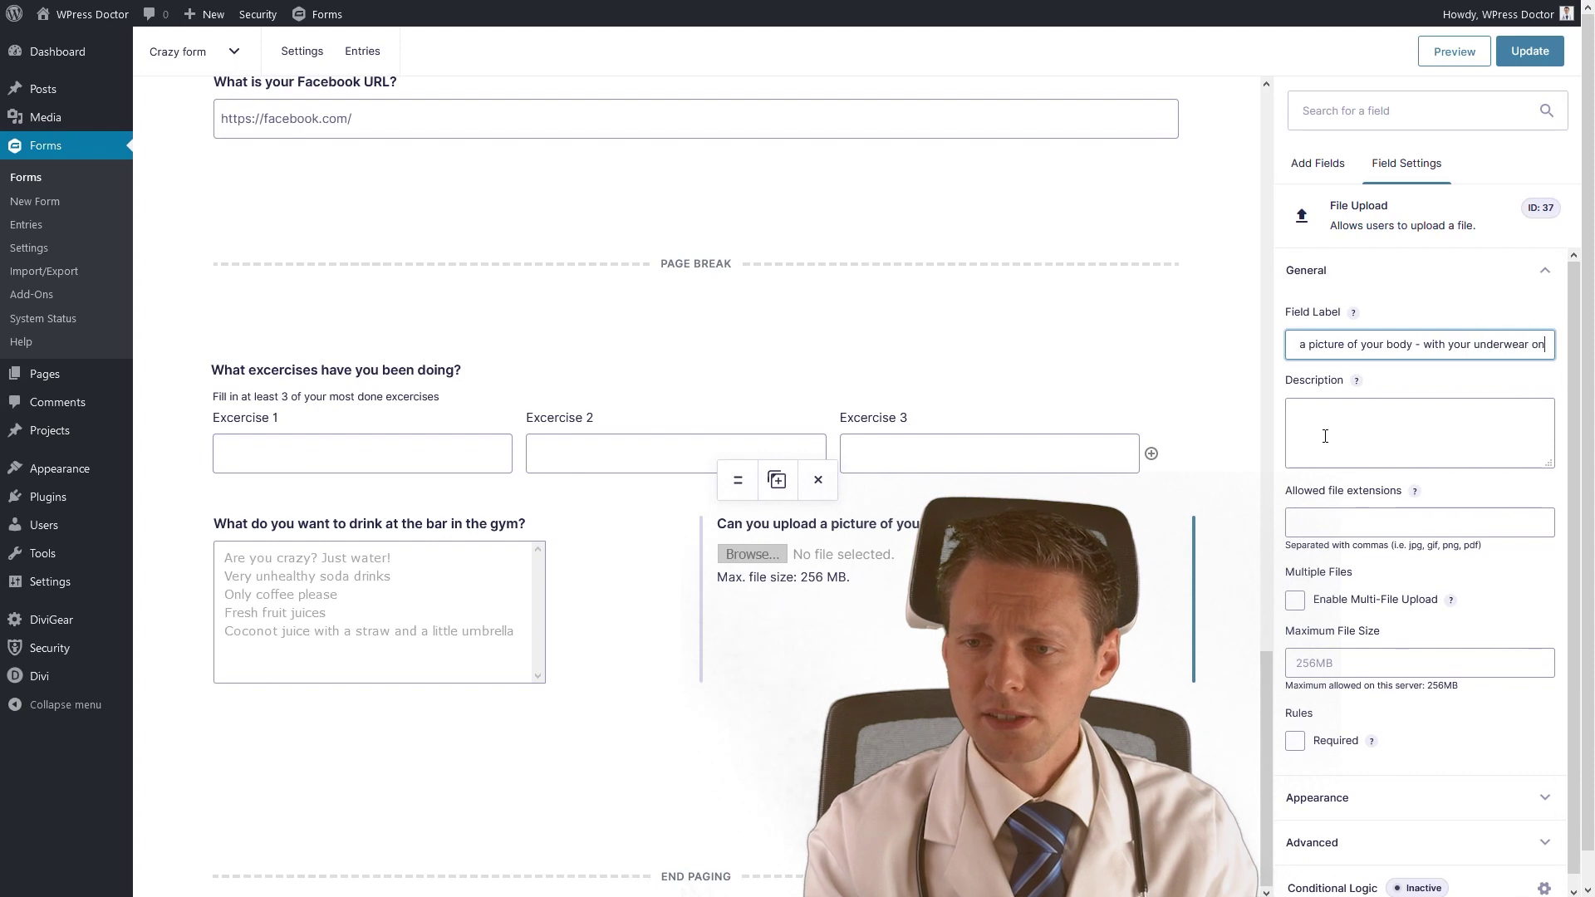
left_click(1331, 434)
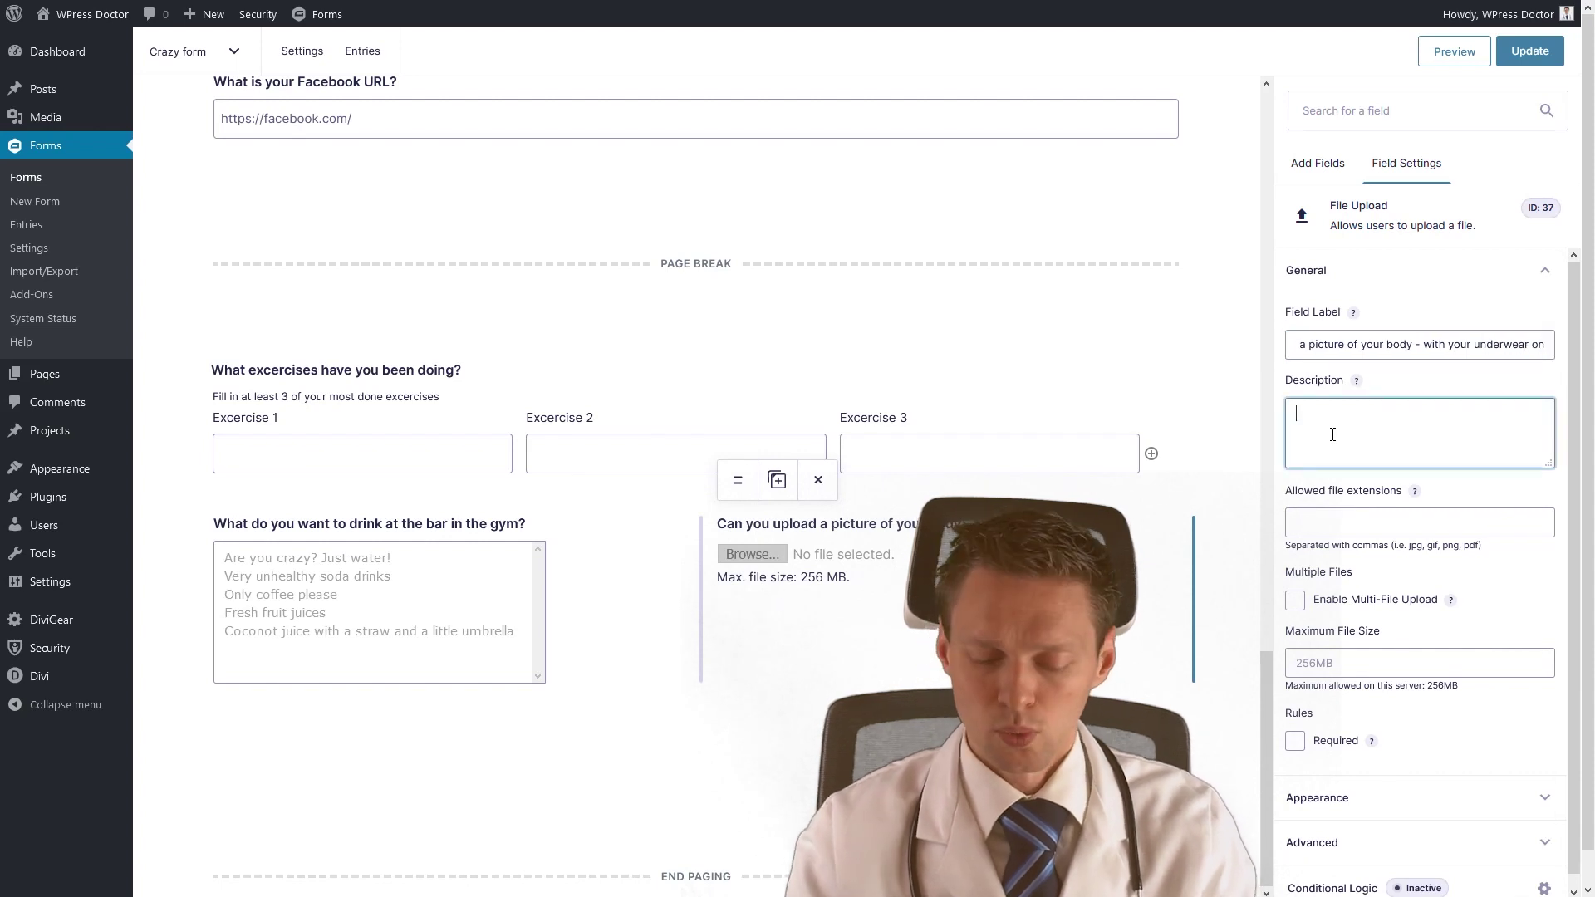
type("We need to kno")
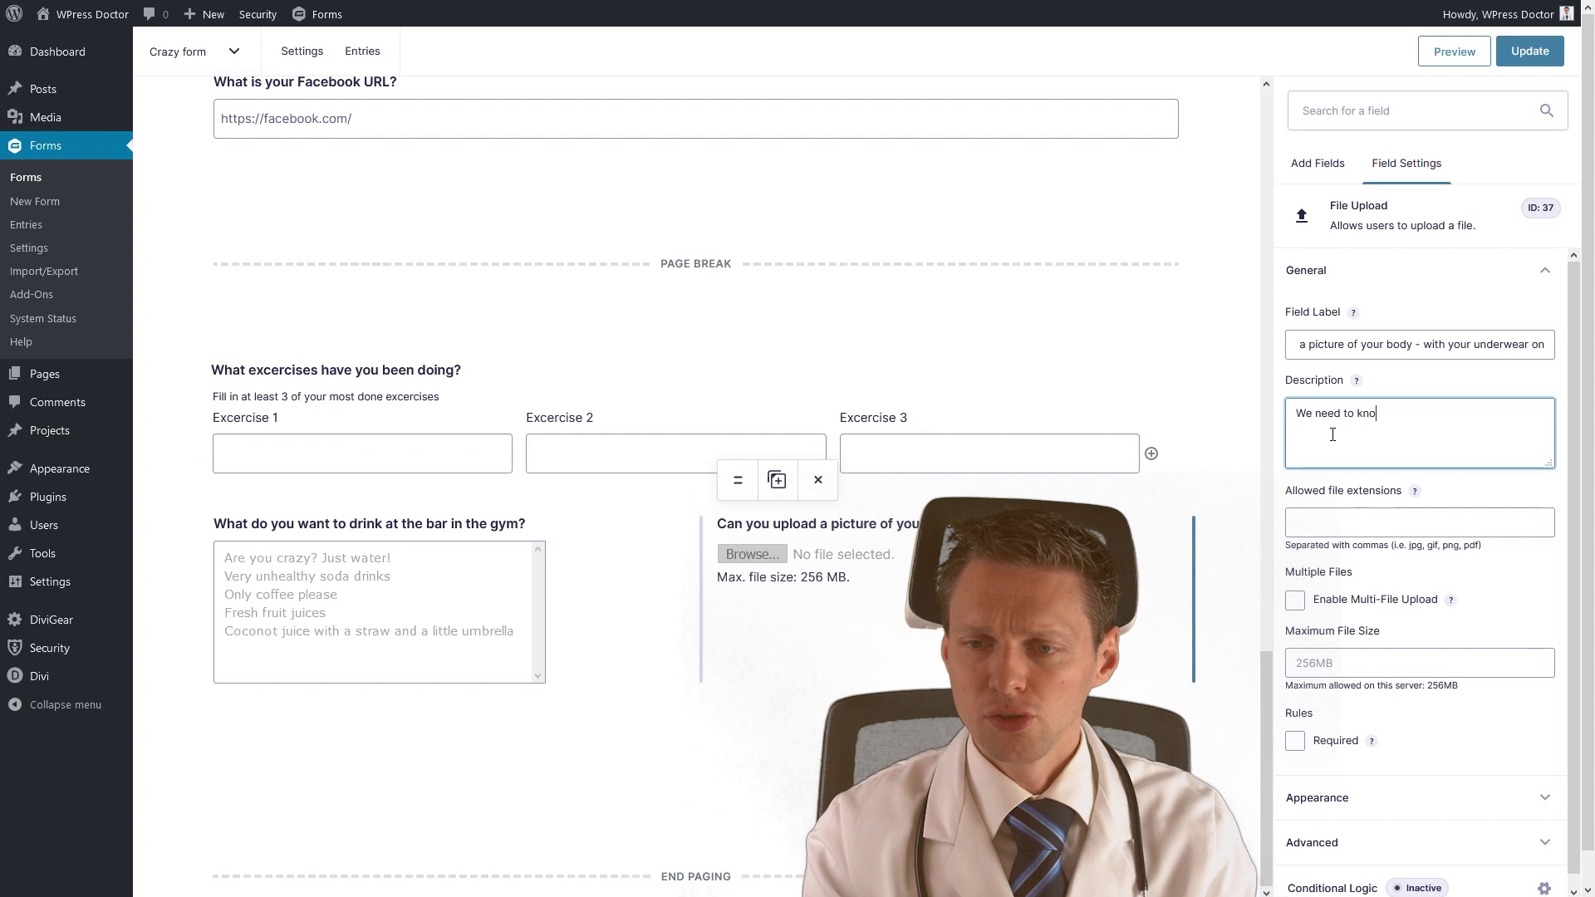
type("w f")
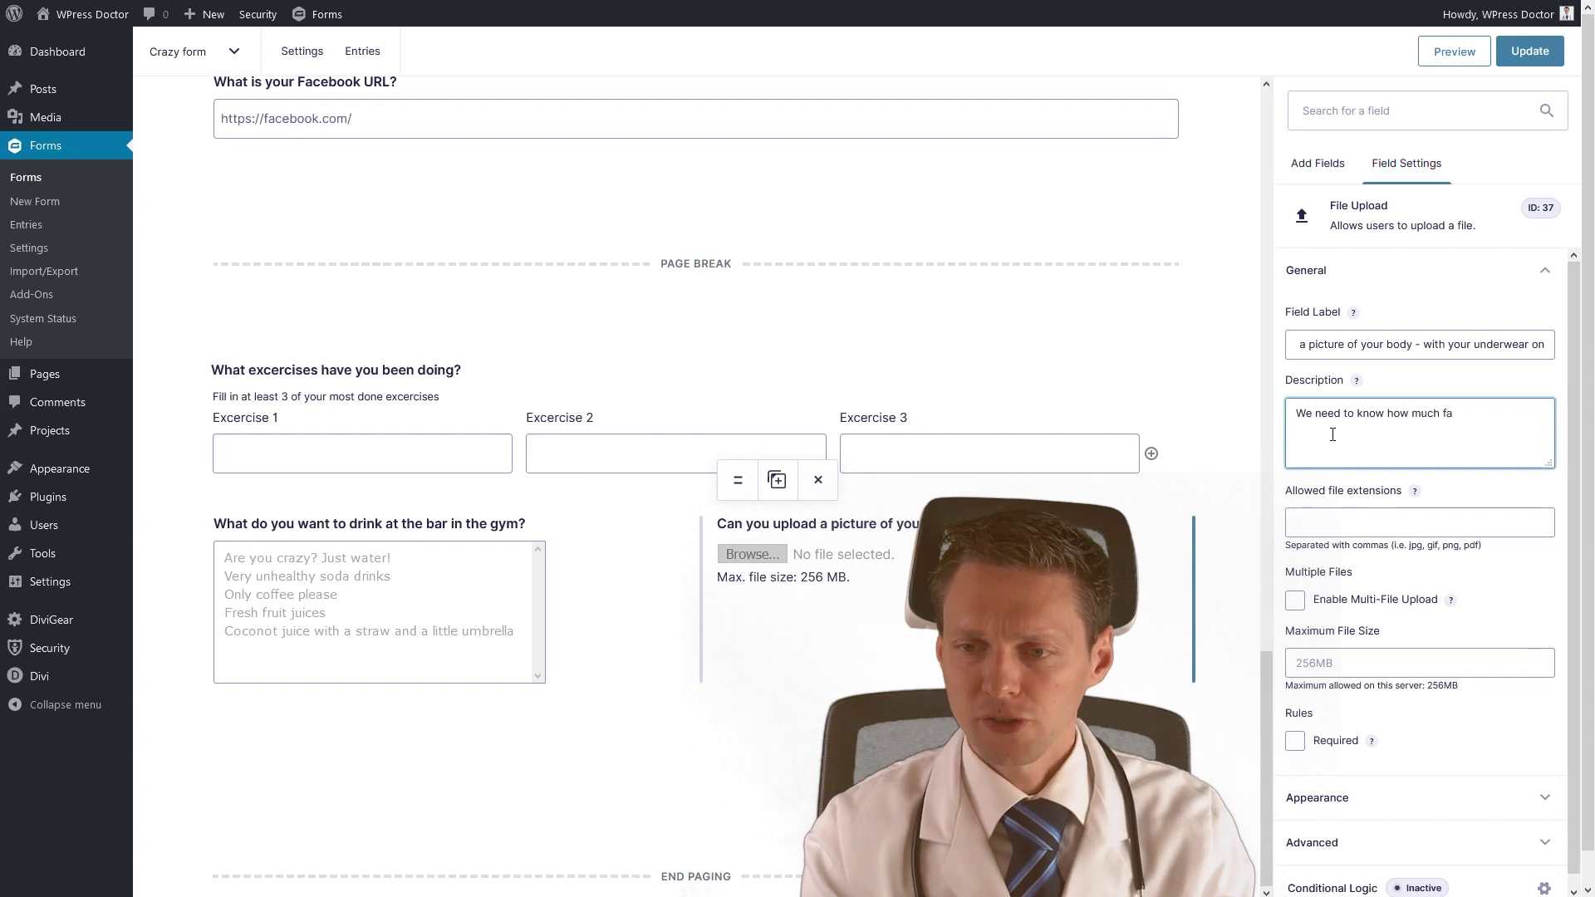
type("ow much fat you have be")
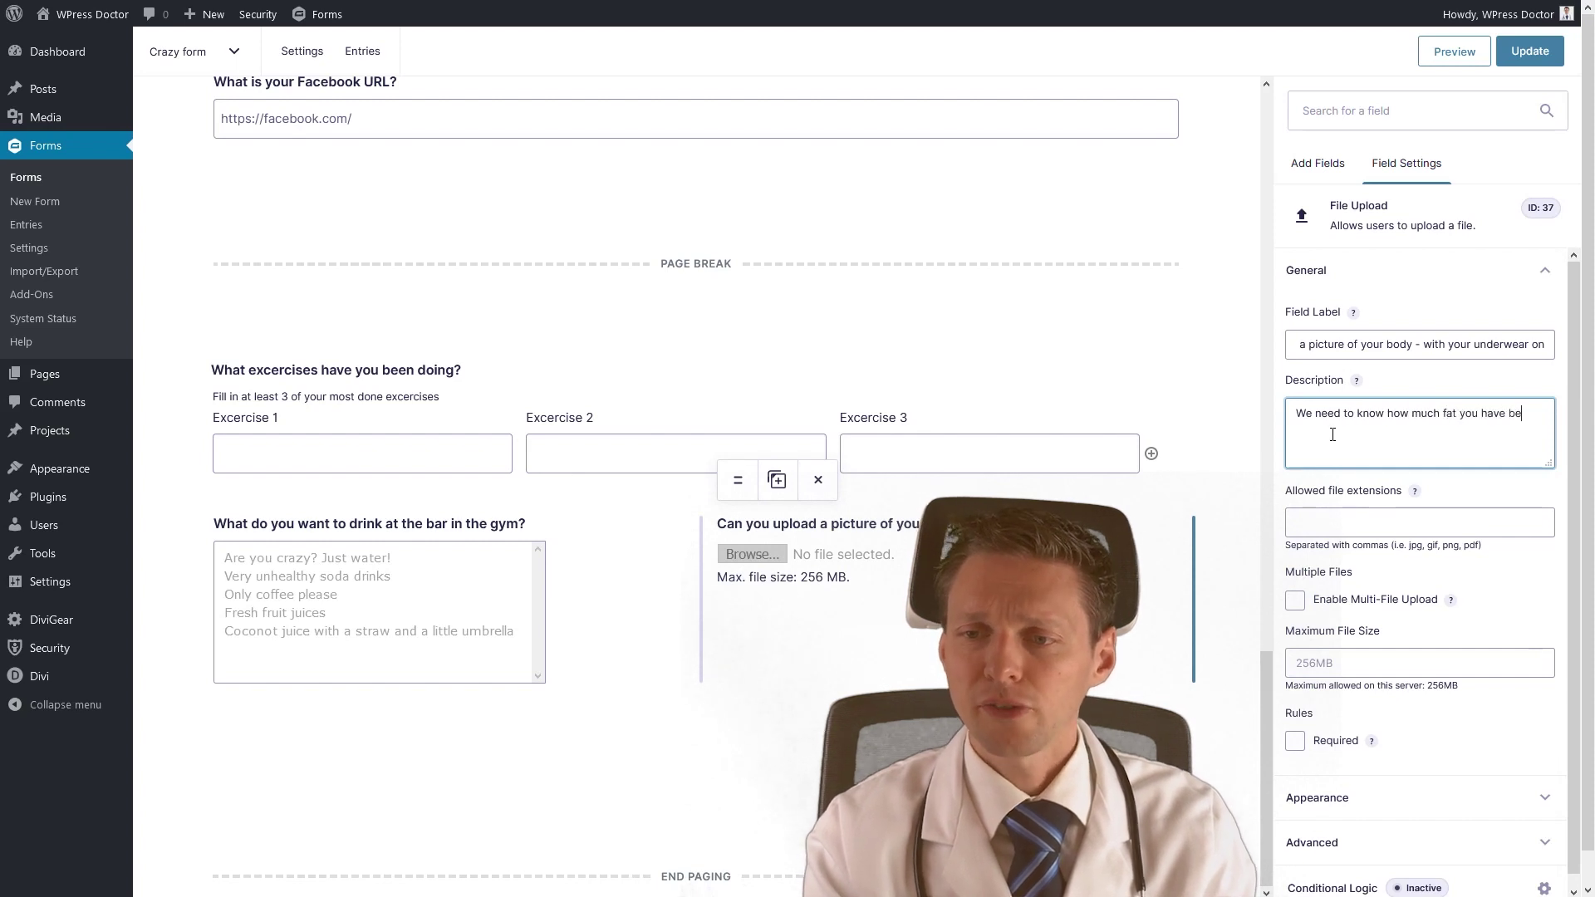
type("fore you can come to the gym!")
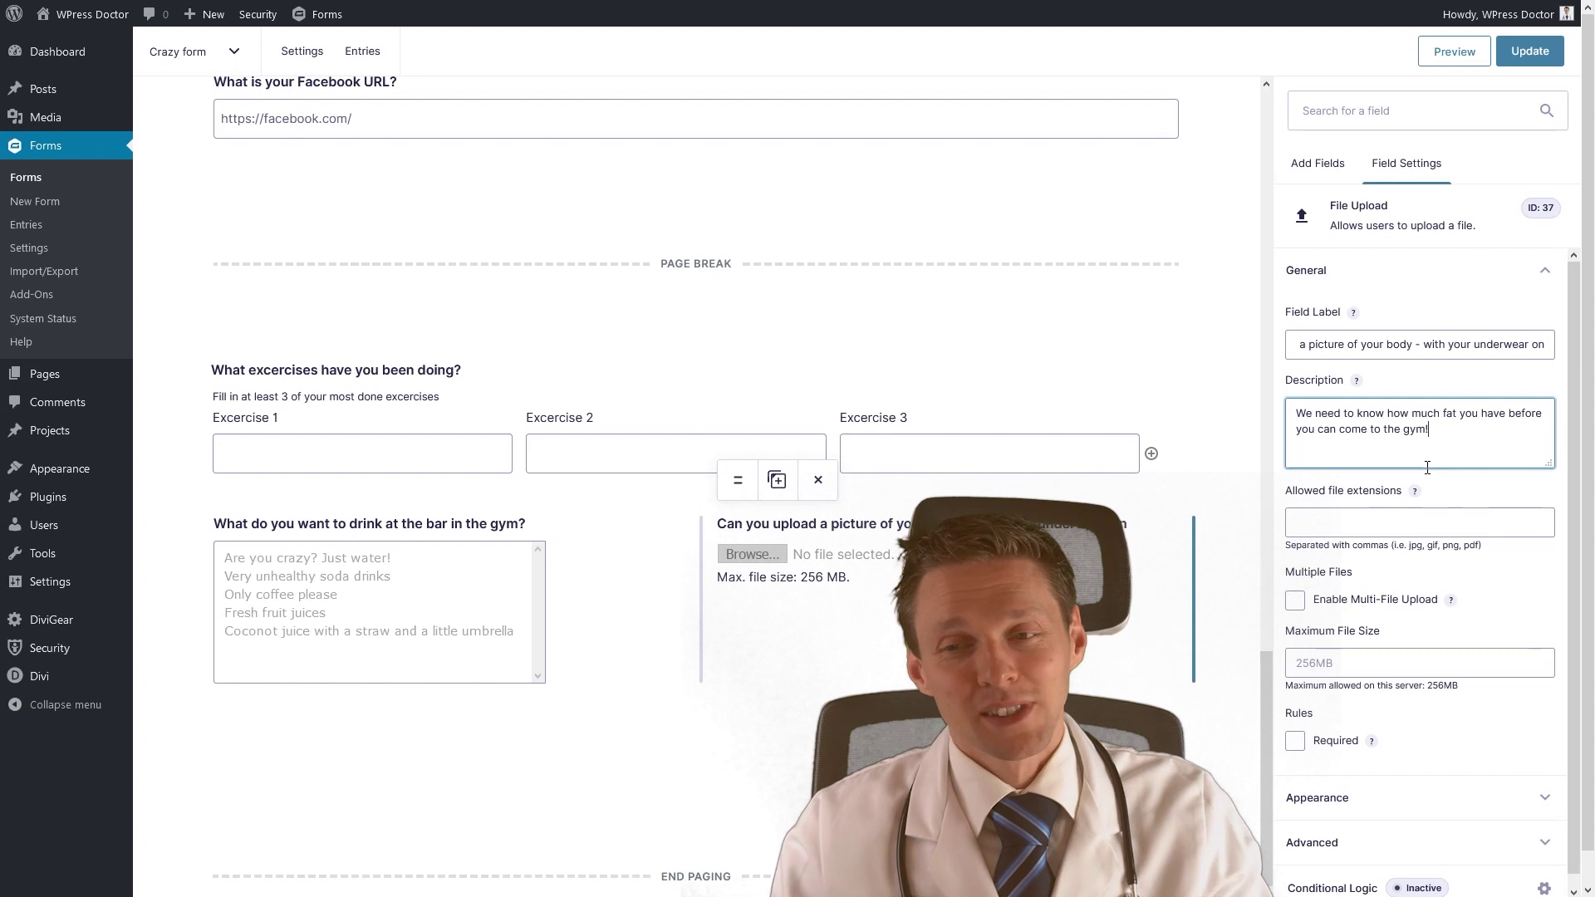
left_click(1360, 525)
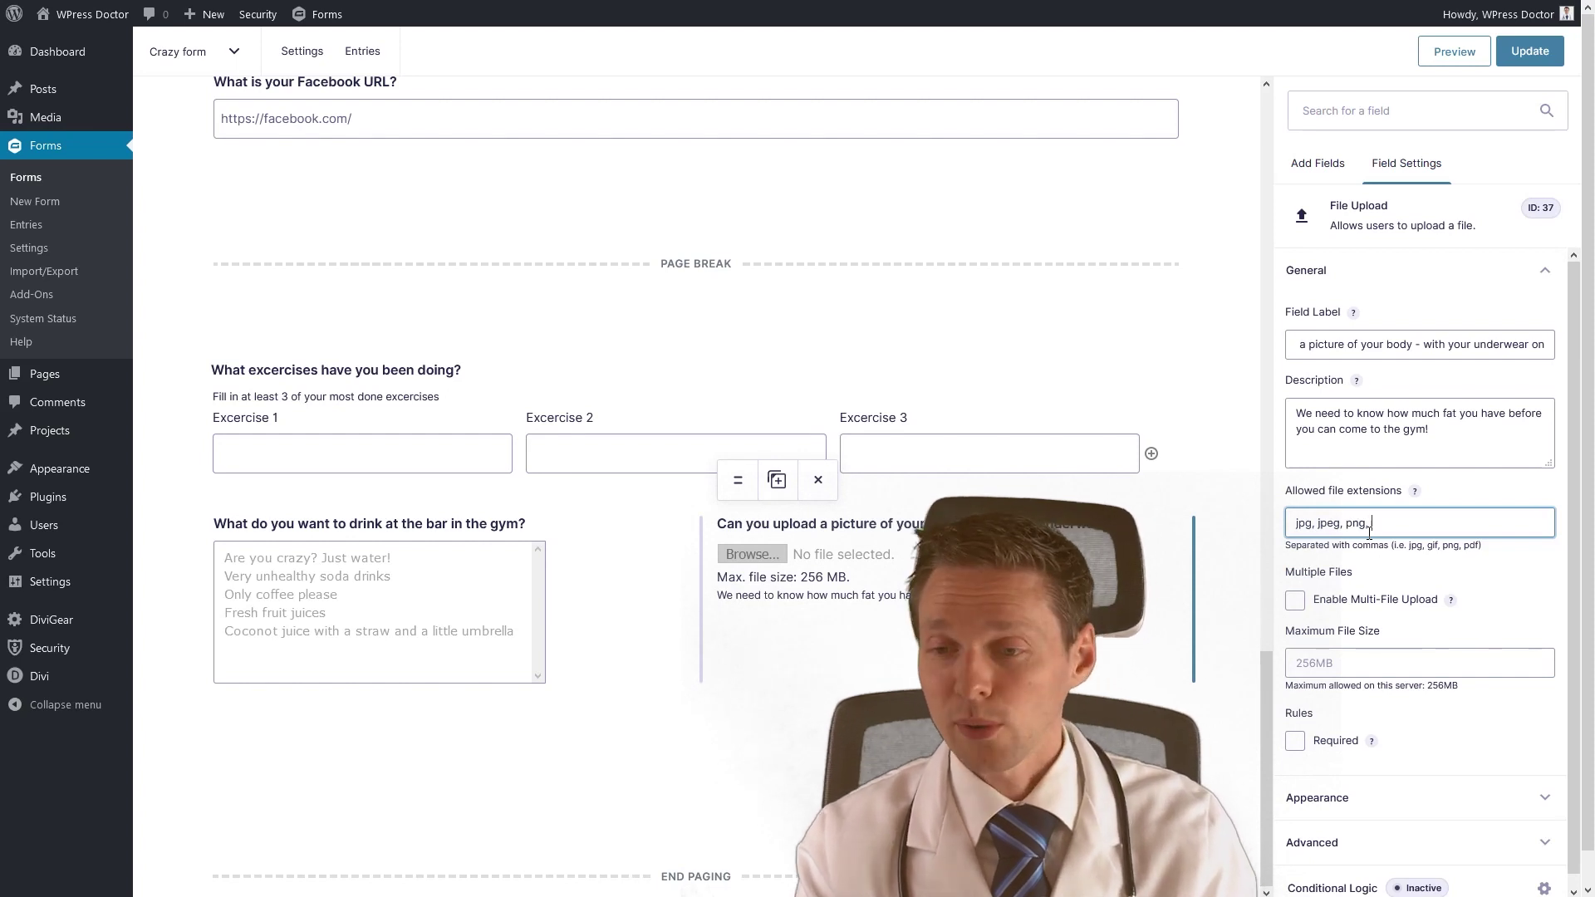
Add pdf and gif to the allowed extensions, leaving multiple file uploads turned off.
type("pdf, gif")
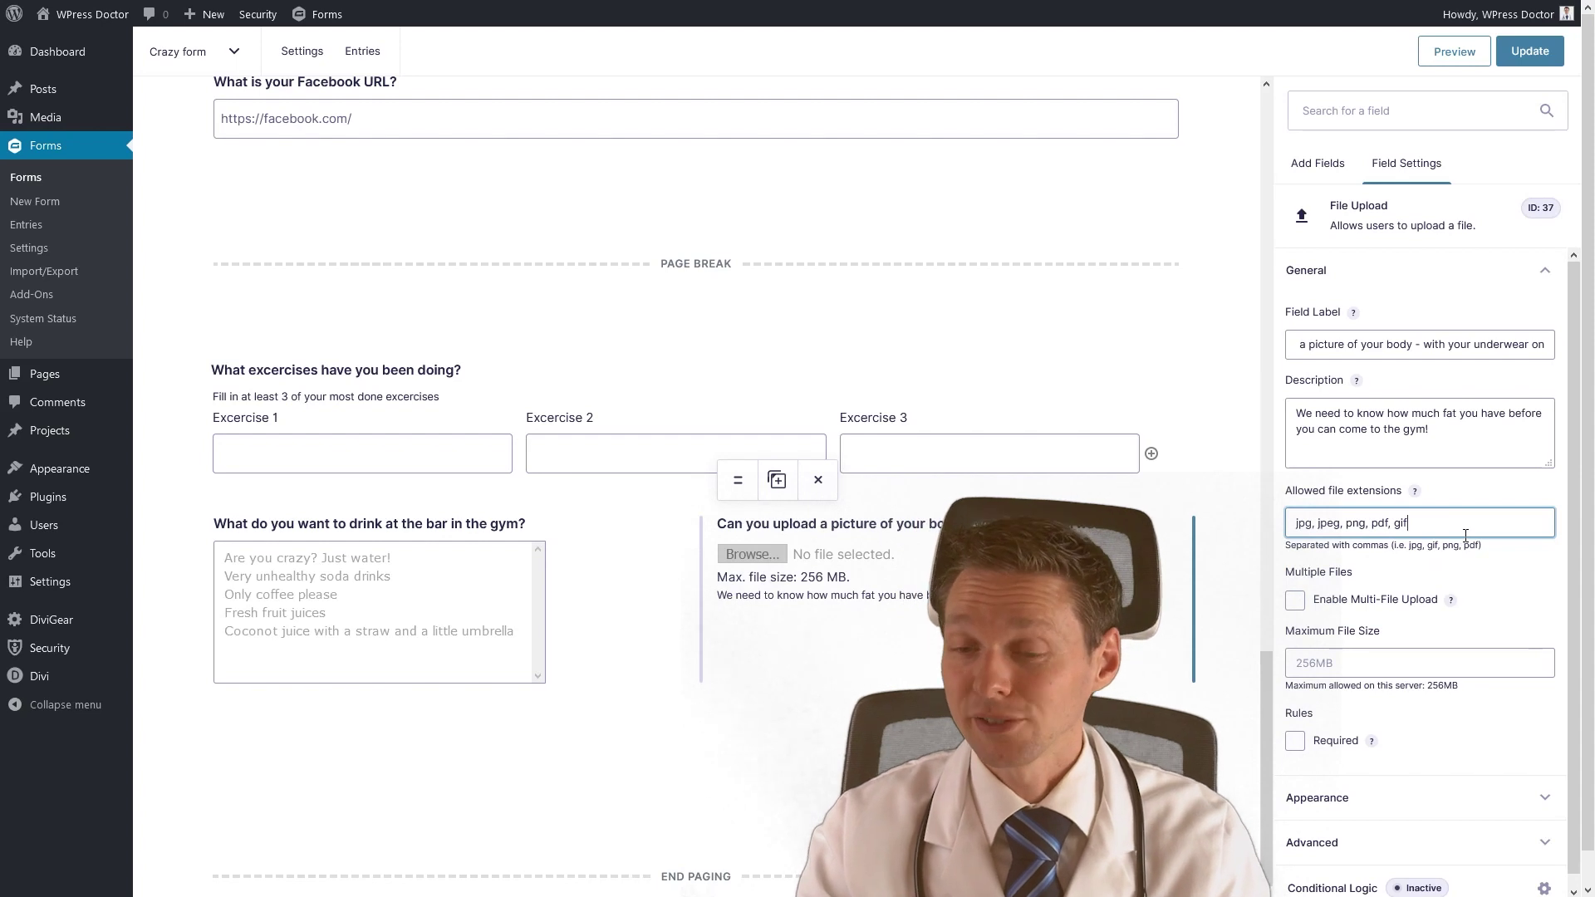
left_click(1296, 606)
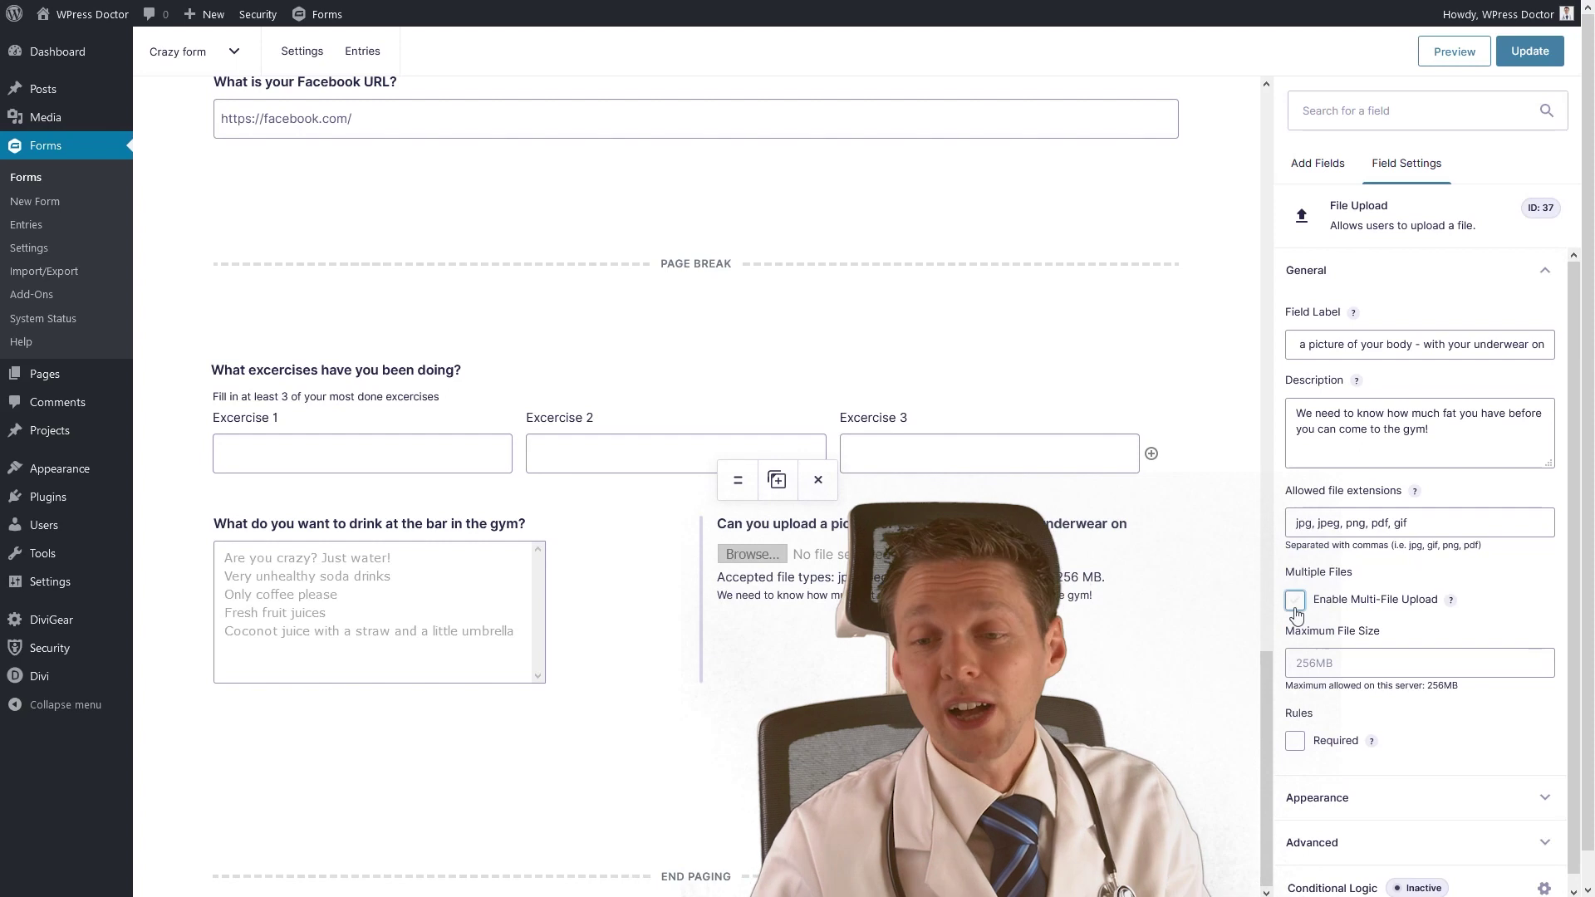
left_click(1295, 601)
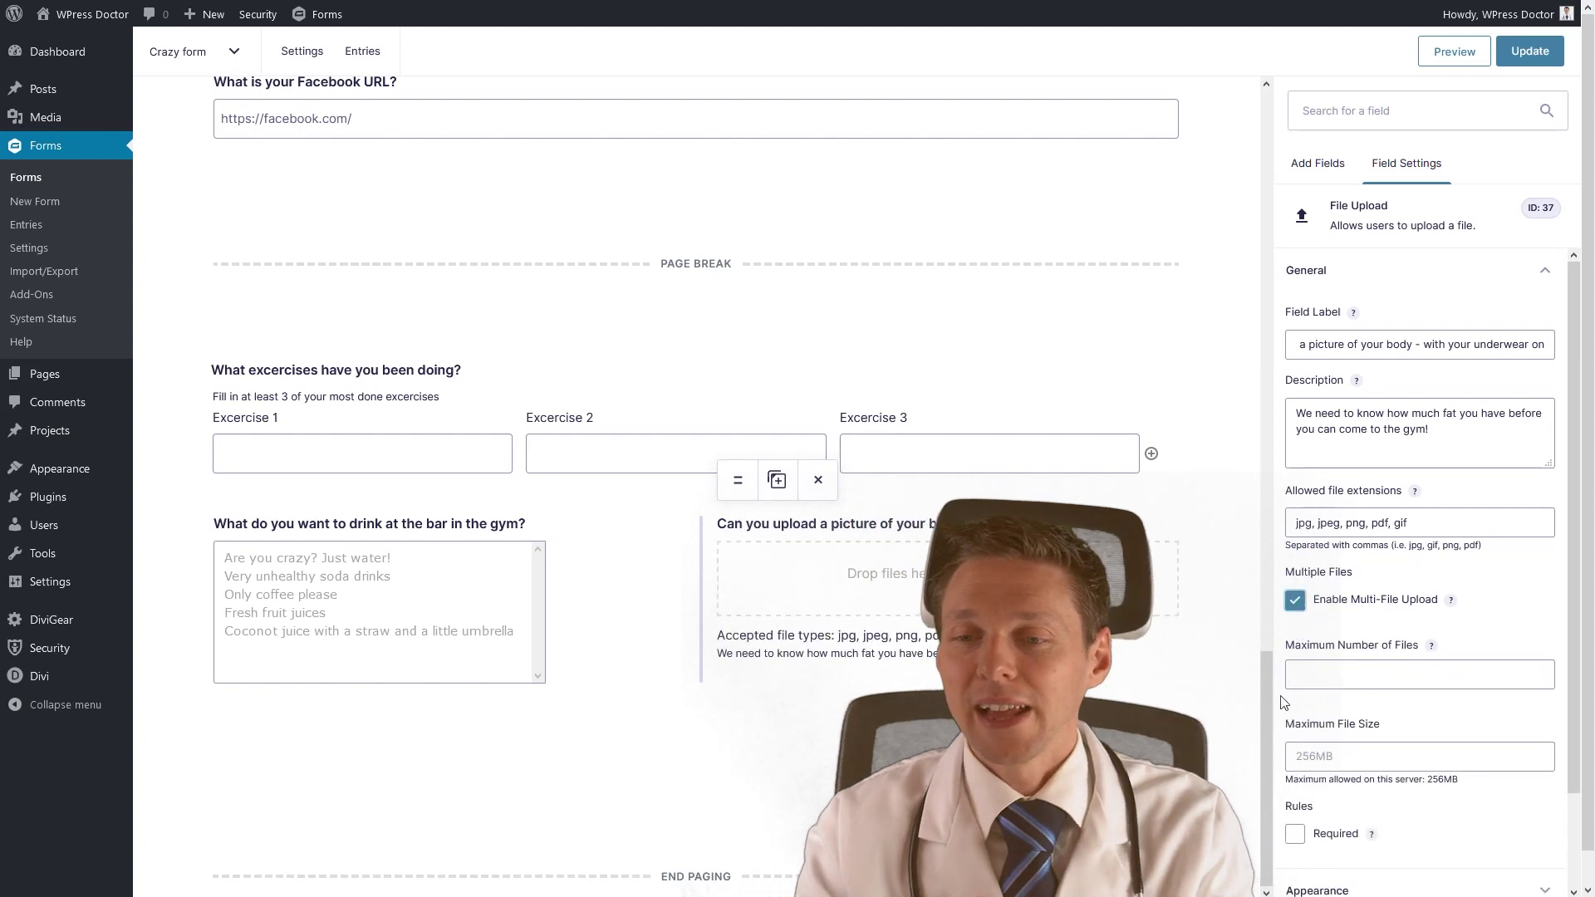
left_click(1433, 677)
type("2")
left_click(1436, 728)
key("shift+Tab")
type("5")
left_click(1495, 709)
left_click_drag(1371, 683, 1278, 685)
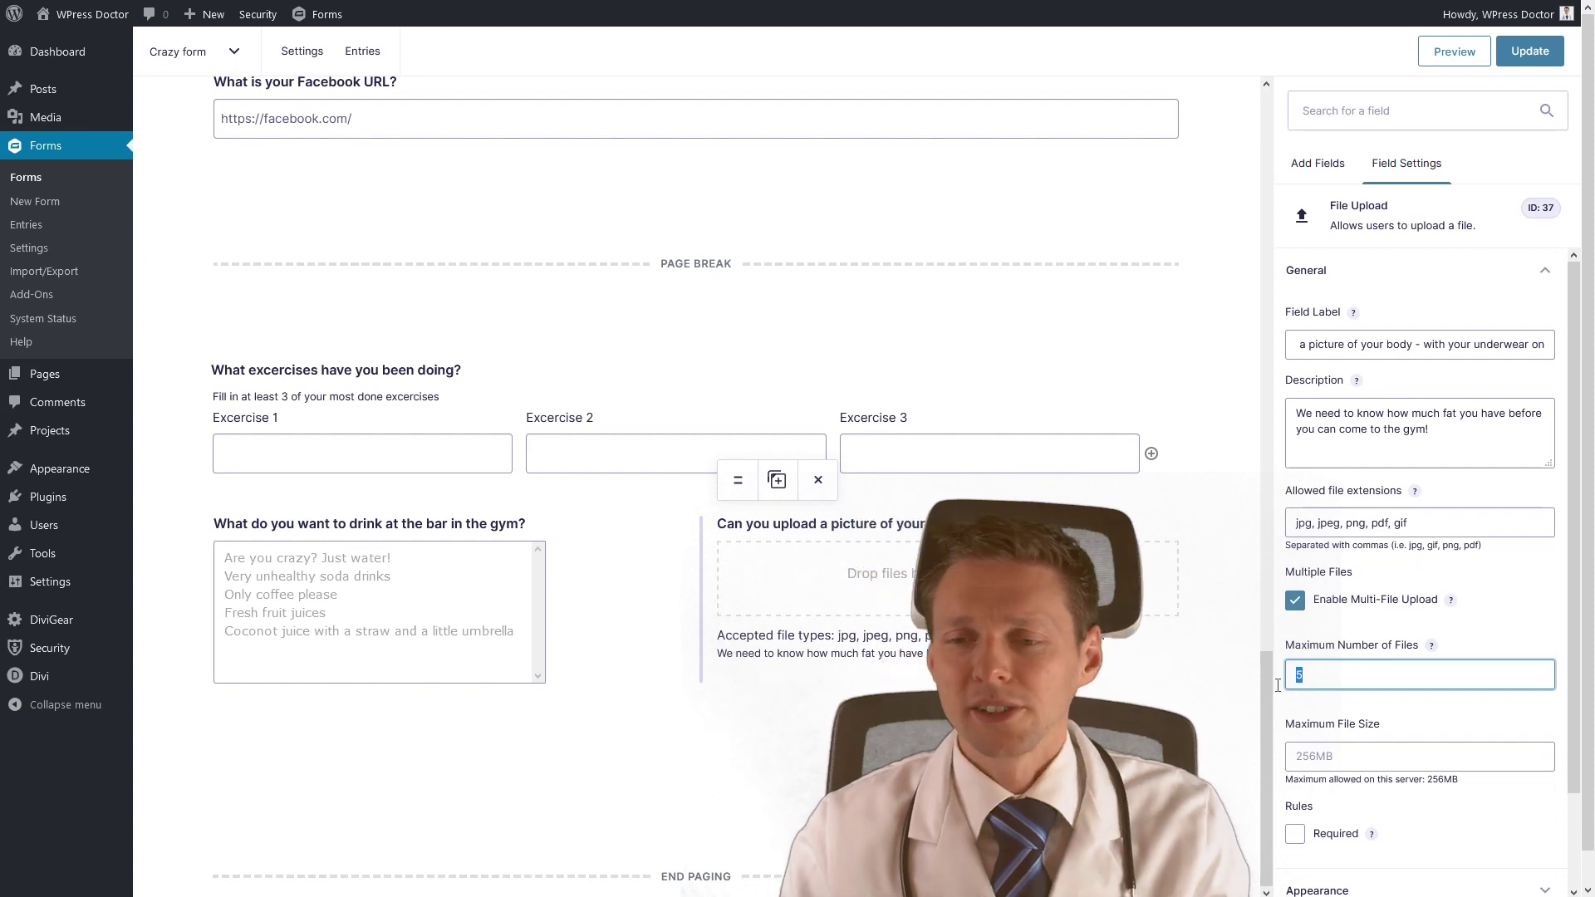
left_click(1294, 600)
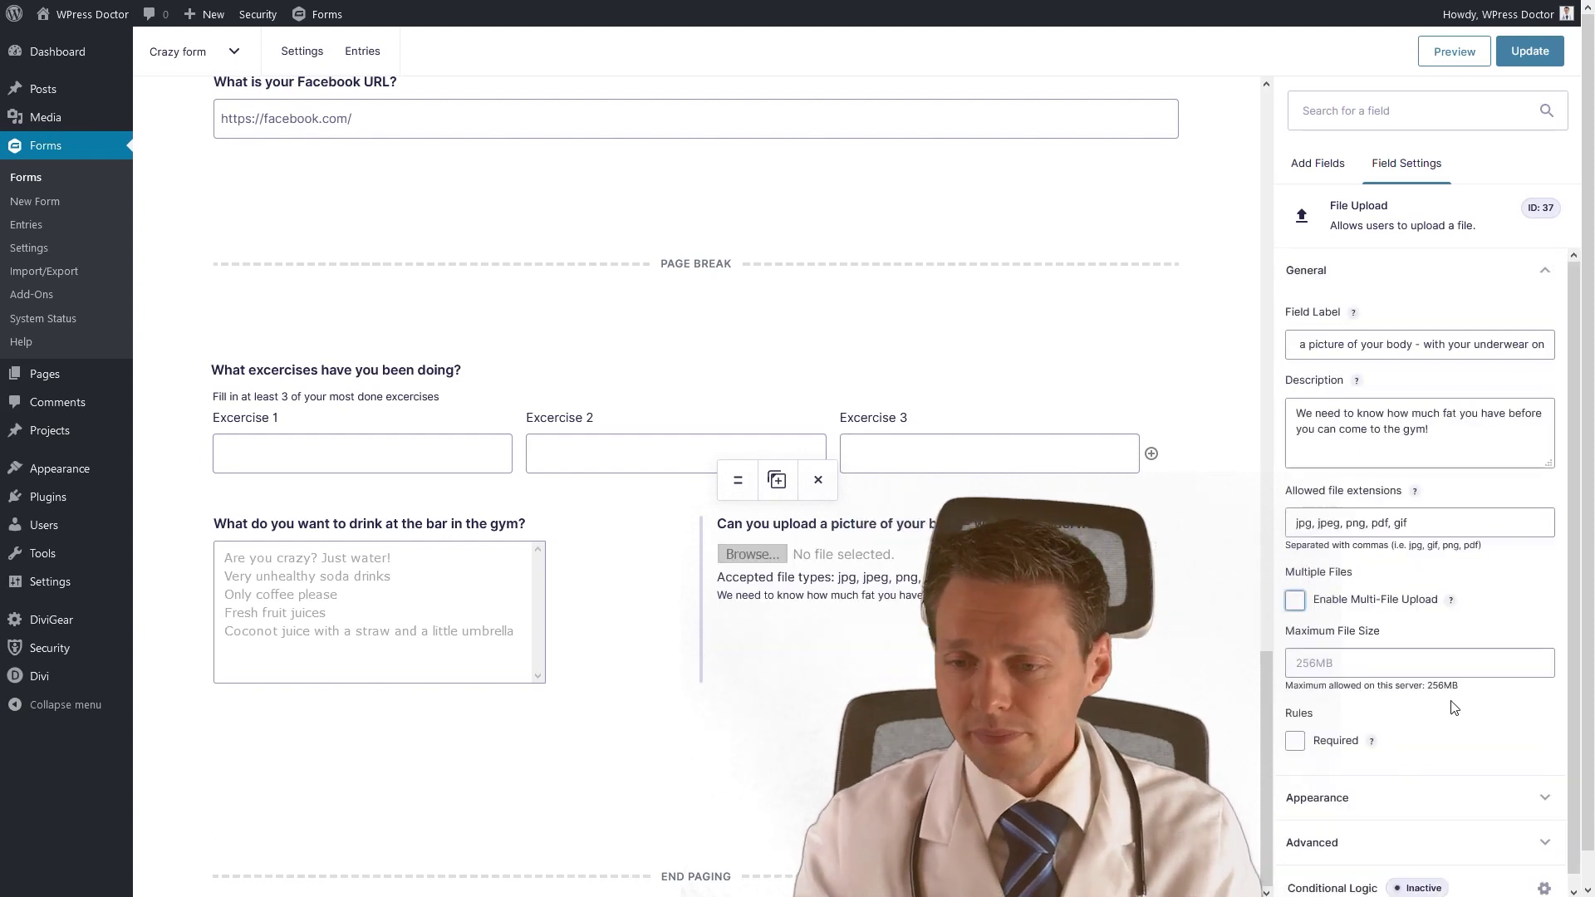
Limit uploads to 5MB and make the upload field required.
left_click(1399, 670)
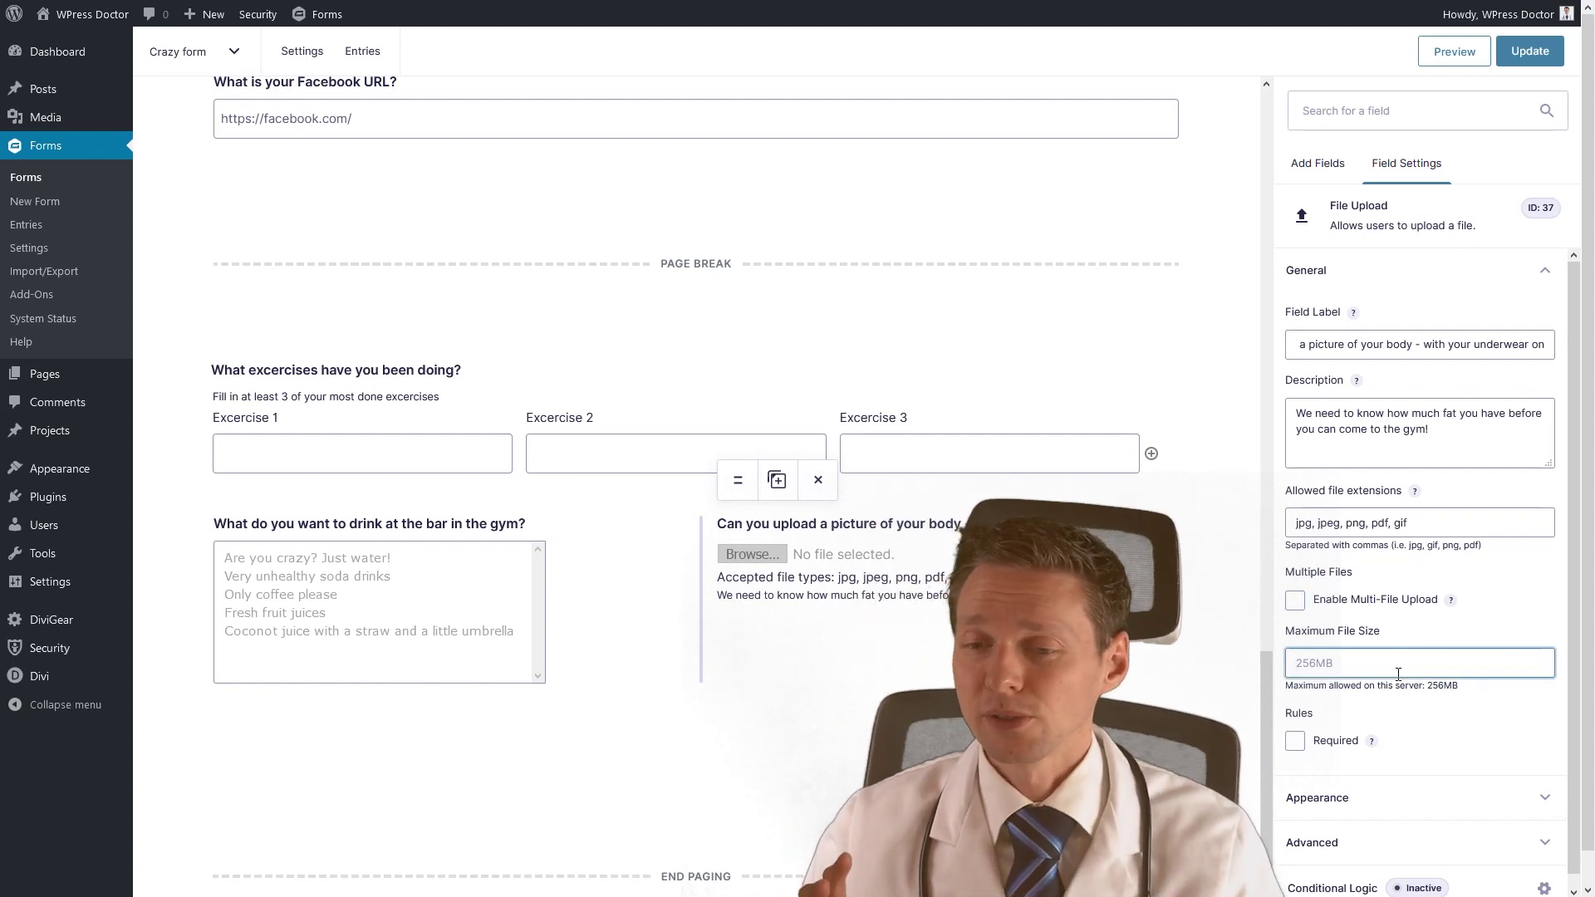
type("5MB")
left_click(1423, 705)
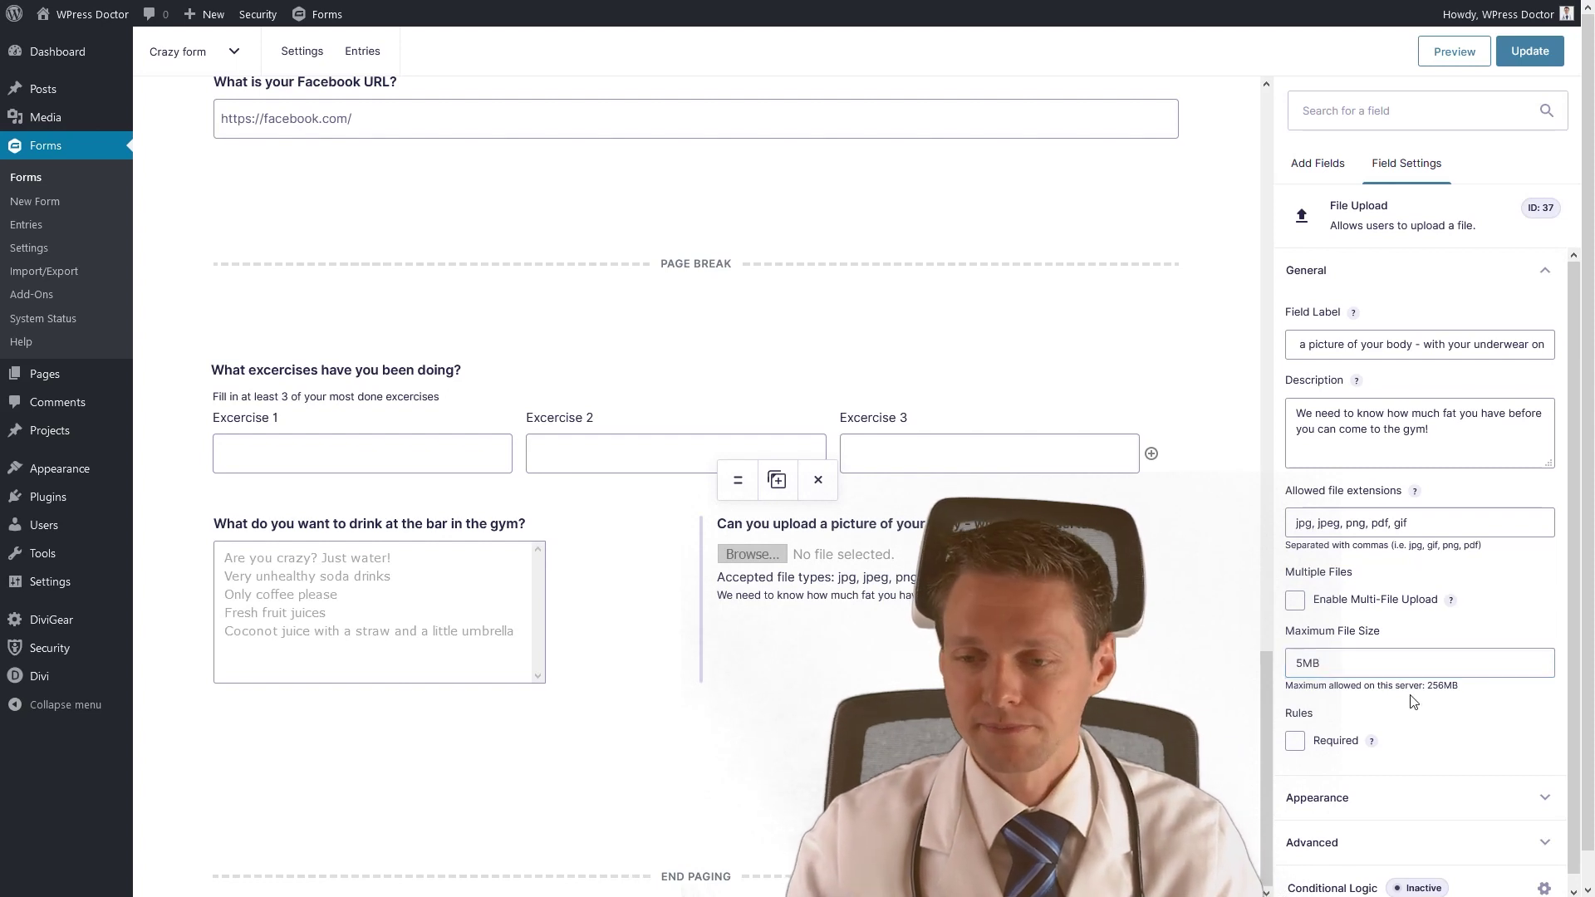
left_click(1295, 729)
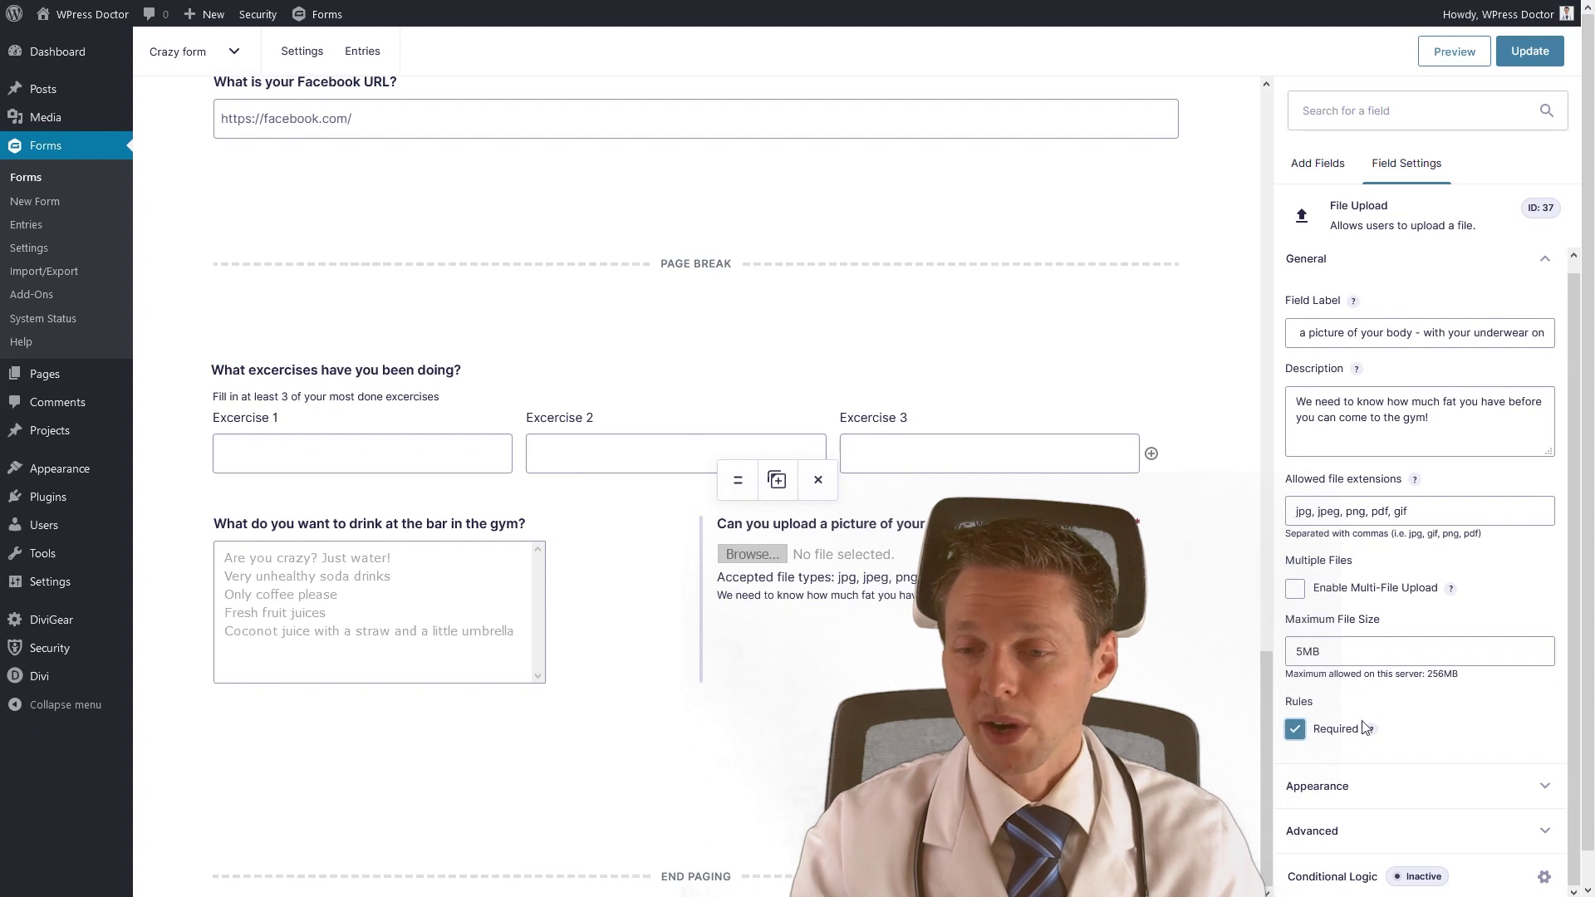
Place the description above the upload input and set the validation message 'Please send us a picture!'.
left_click(1356, 786)
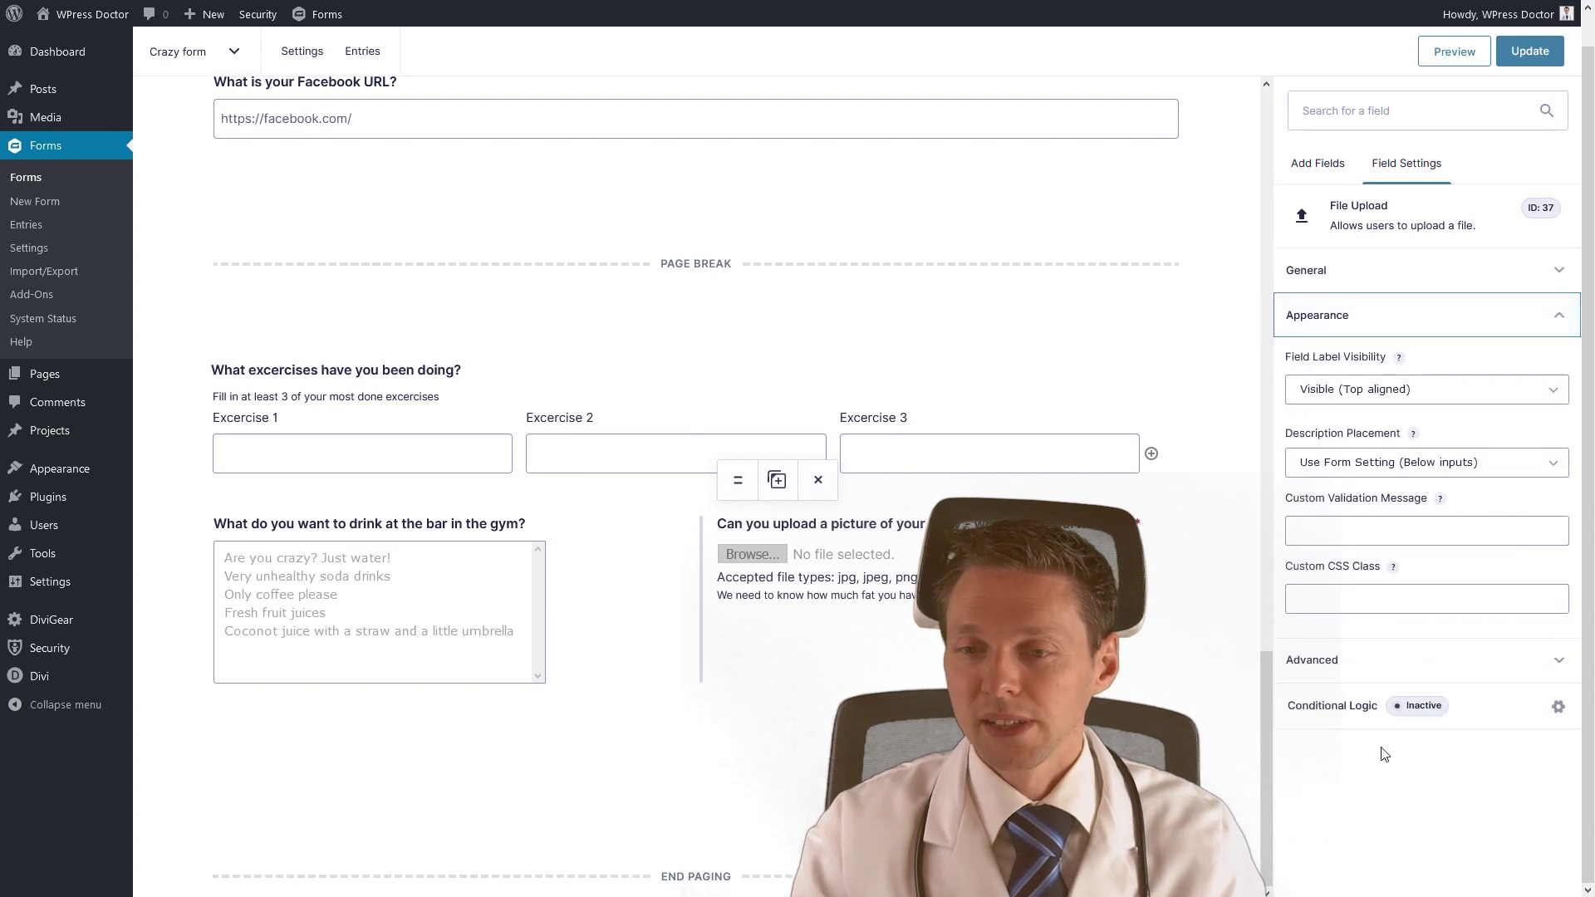
left_click(1376, 397)
key("Escape")
left_click(1367, 462)
left_click(1341, 529)
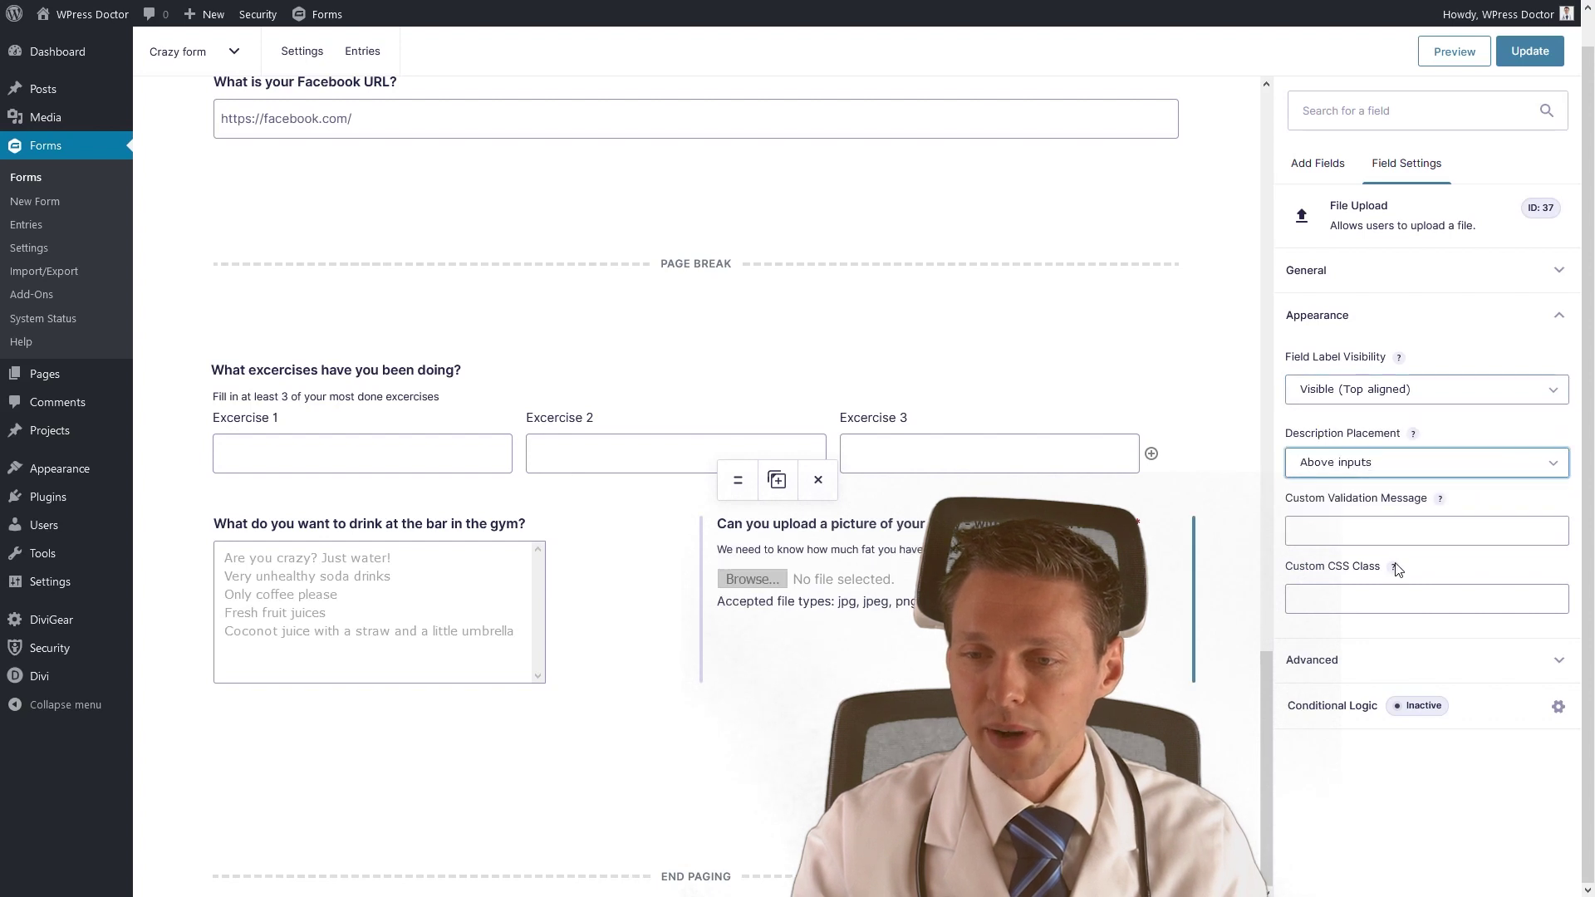
left_click(1514, 532)
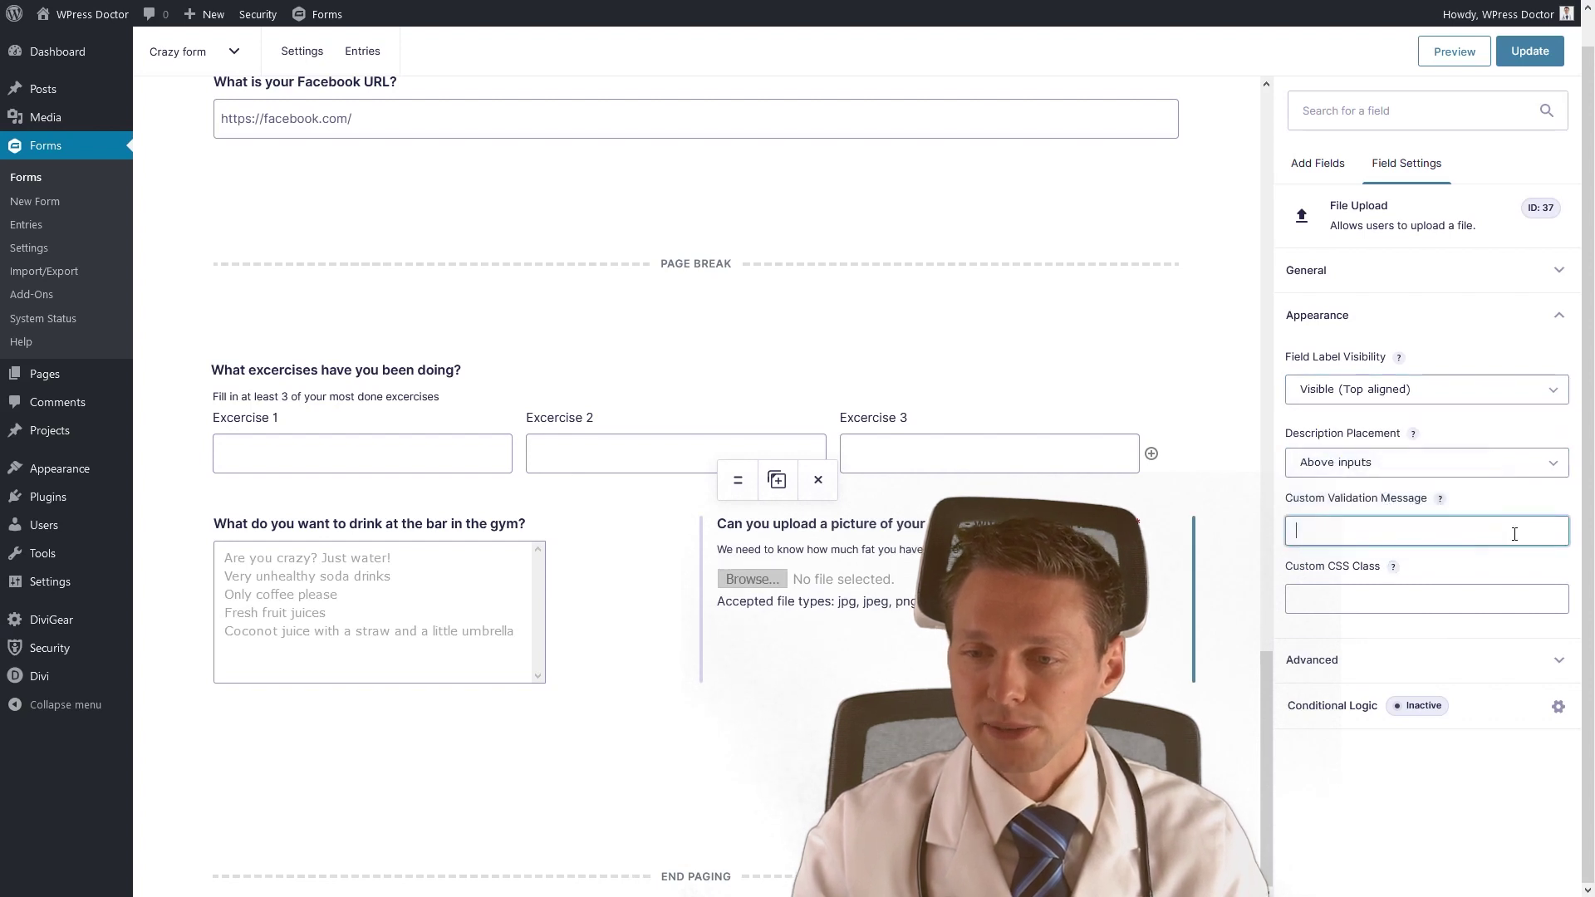
type("Please do")
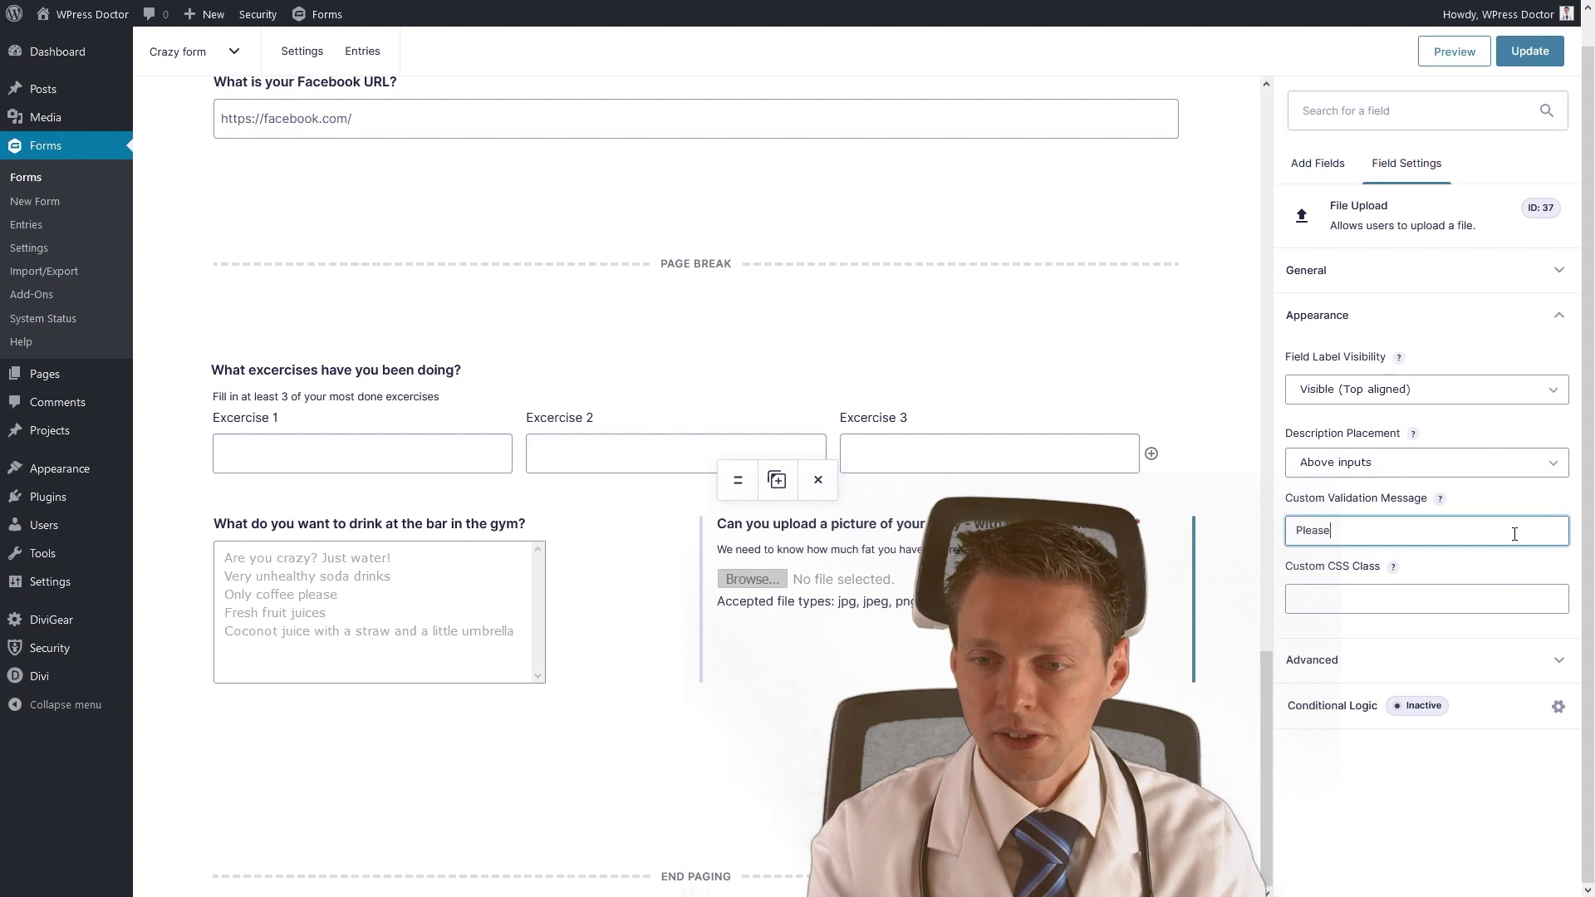
key("BackSpace")
key("BackSpace")
type("send")
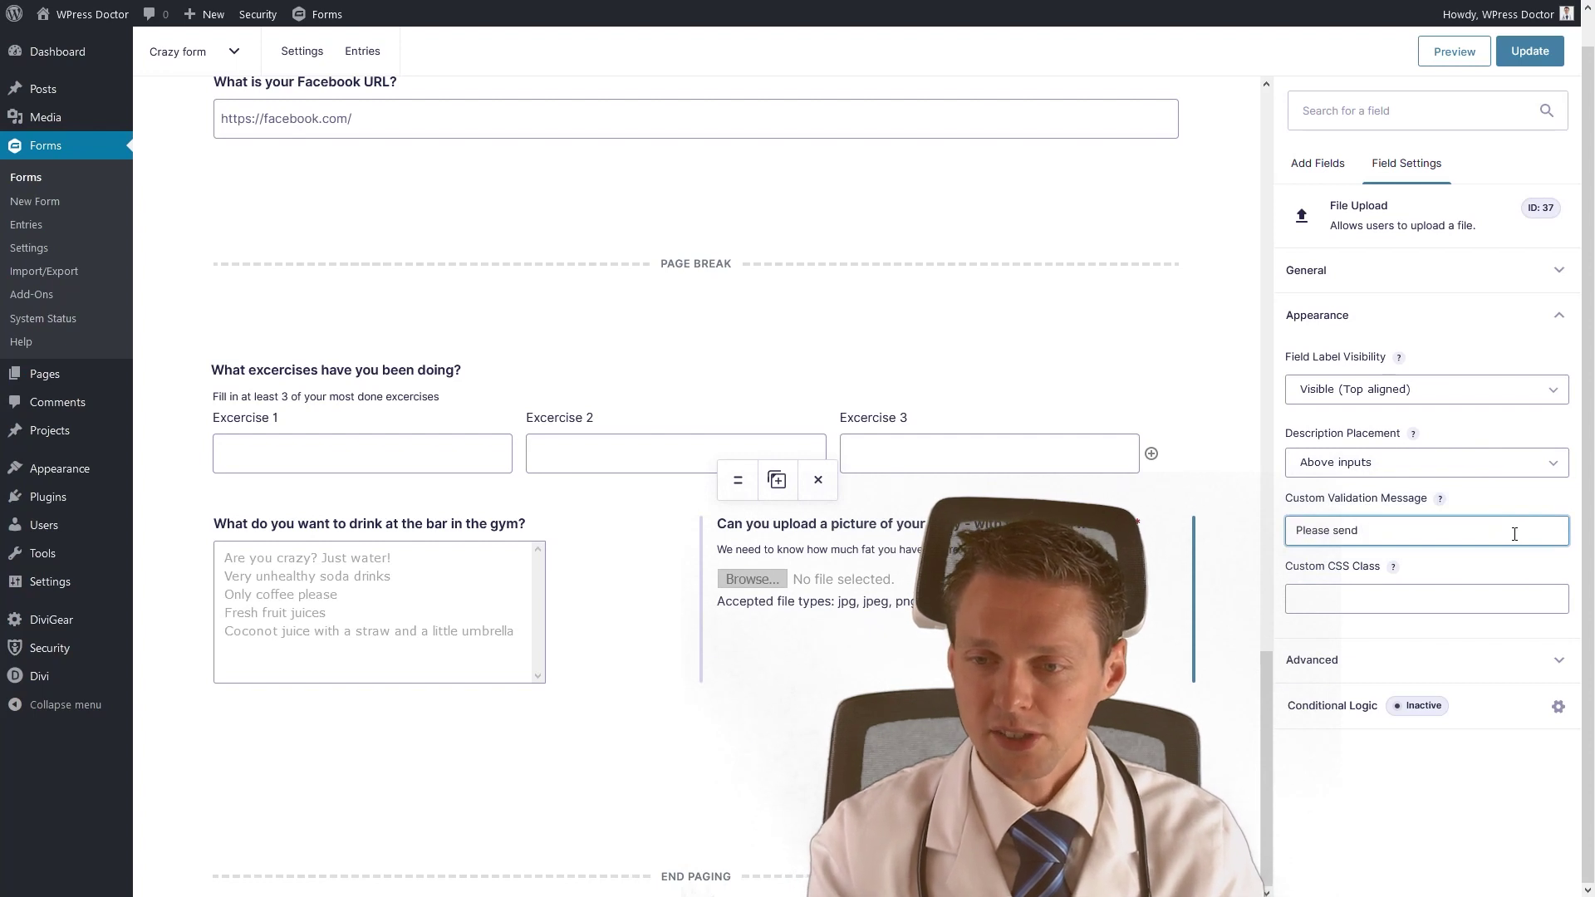
type(" us a picture!")
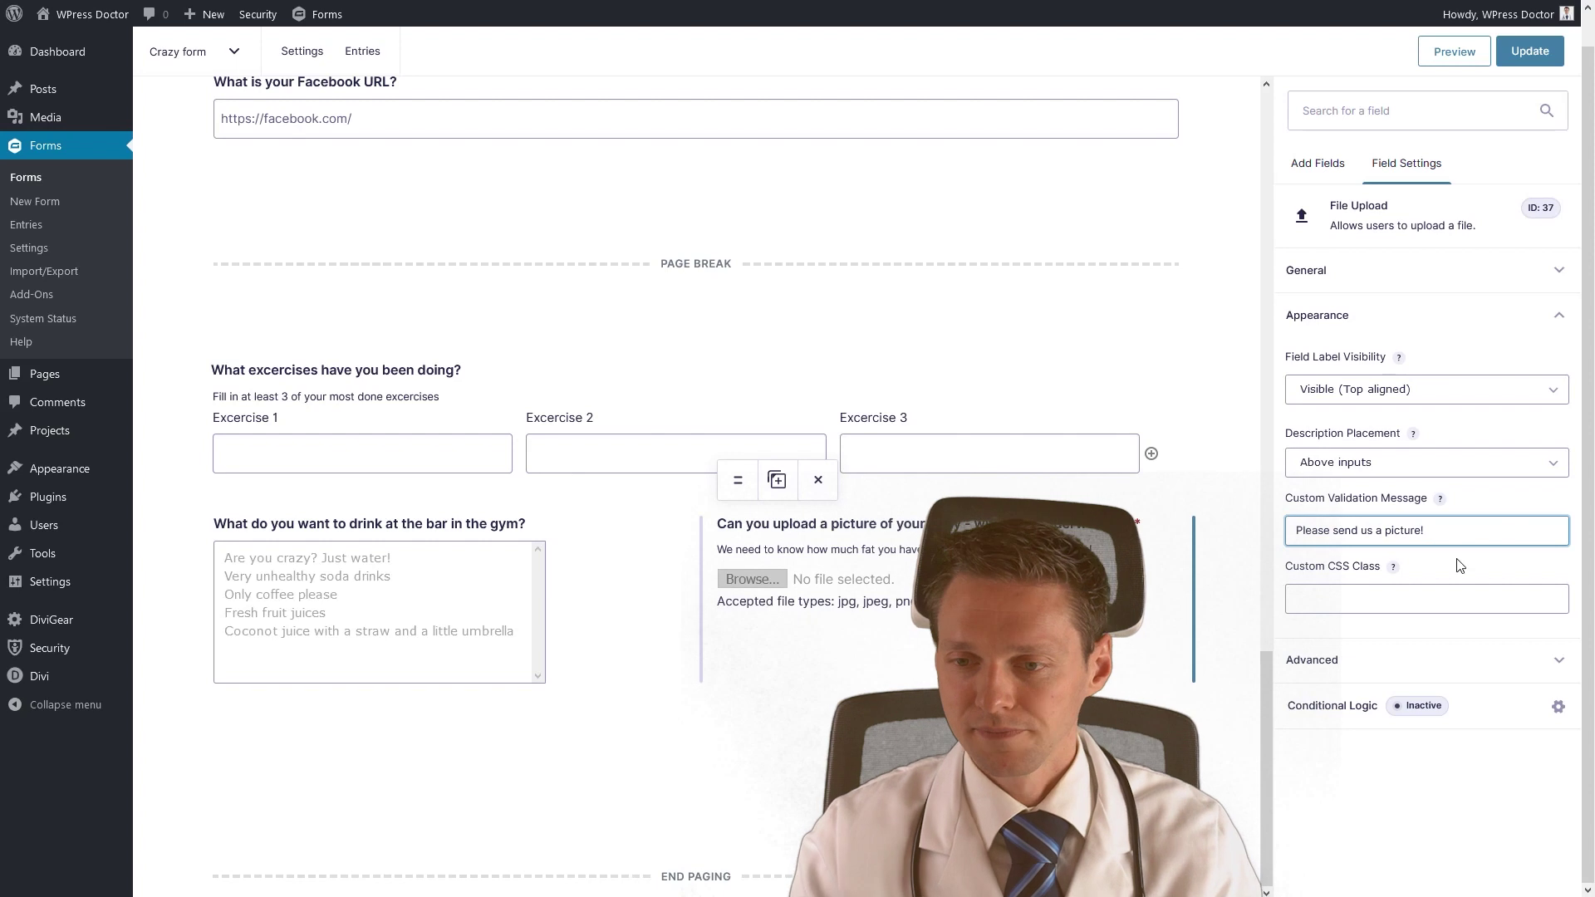
left_click(1097, 758)
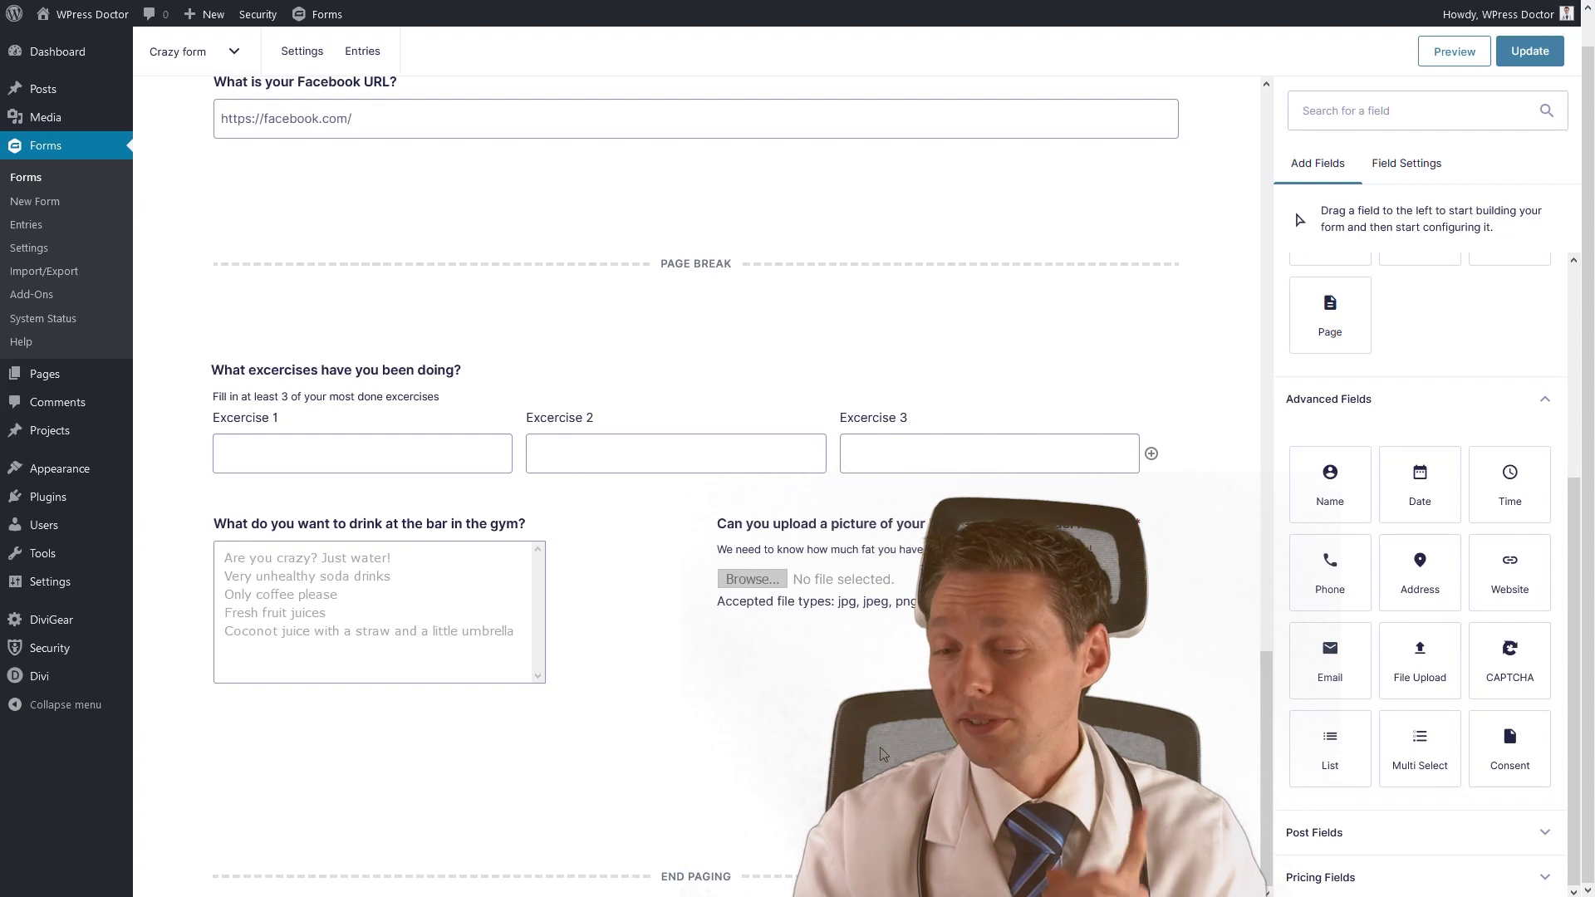
Add a Consent field below the drink question labelled 'Your consent'.
left_click_drag(1502, 762, 445, 726)
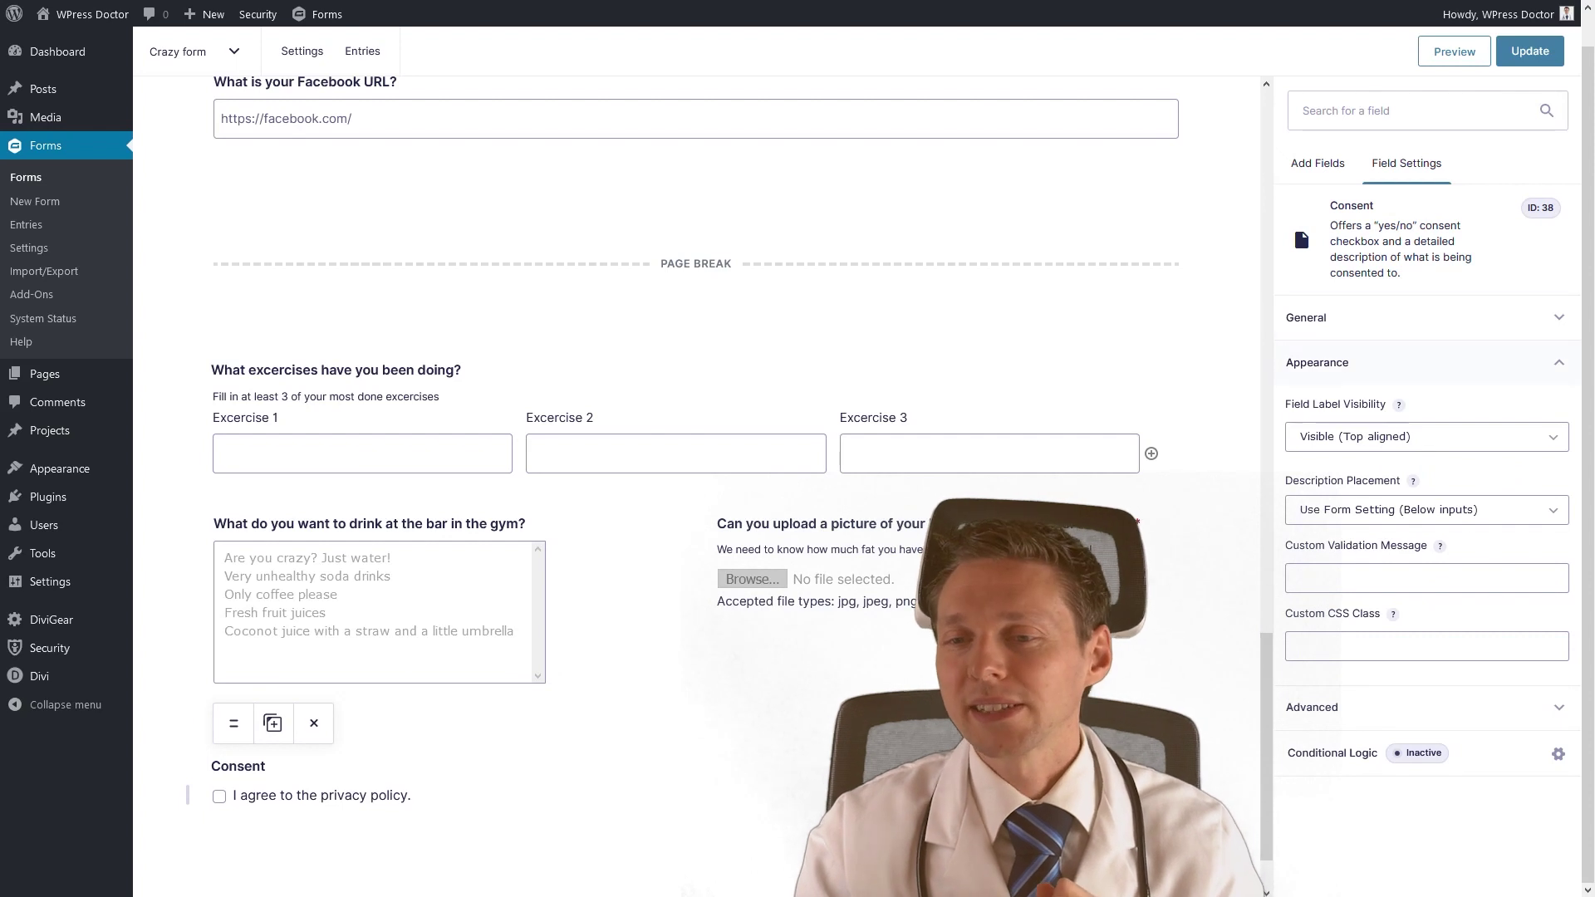
left_click(1362, 317)
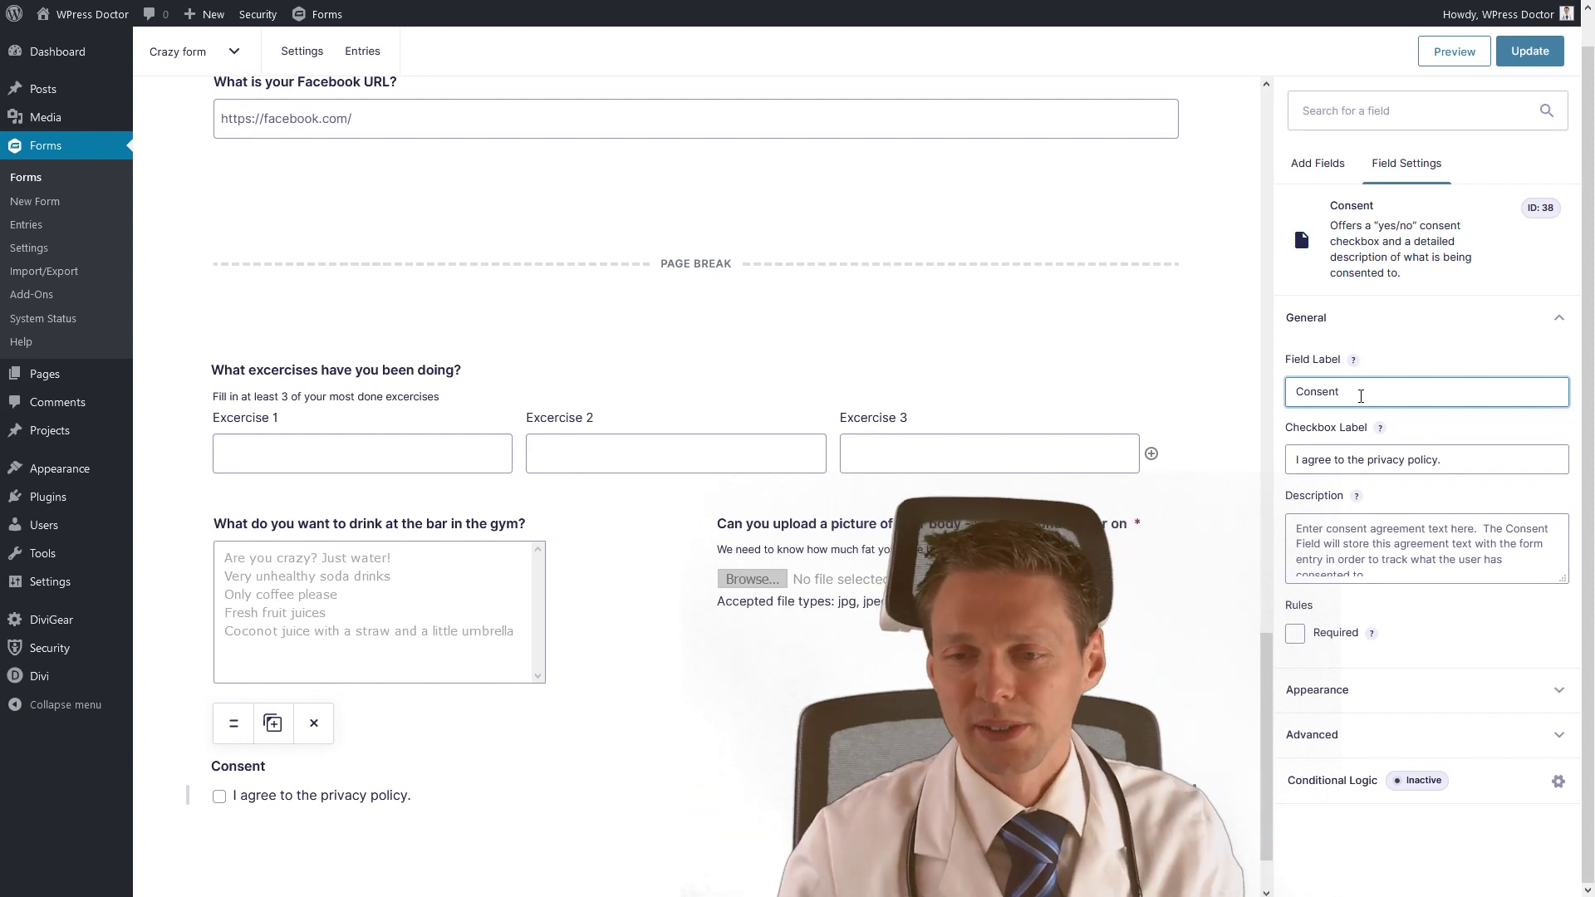
double_click(1329, 394)
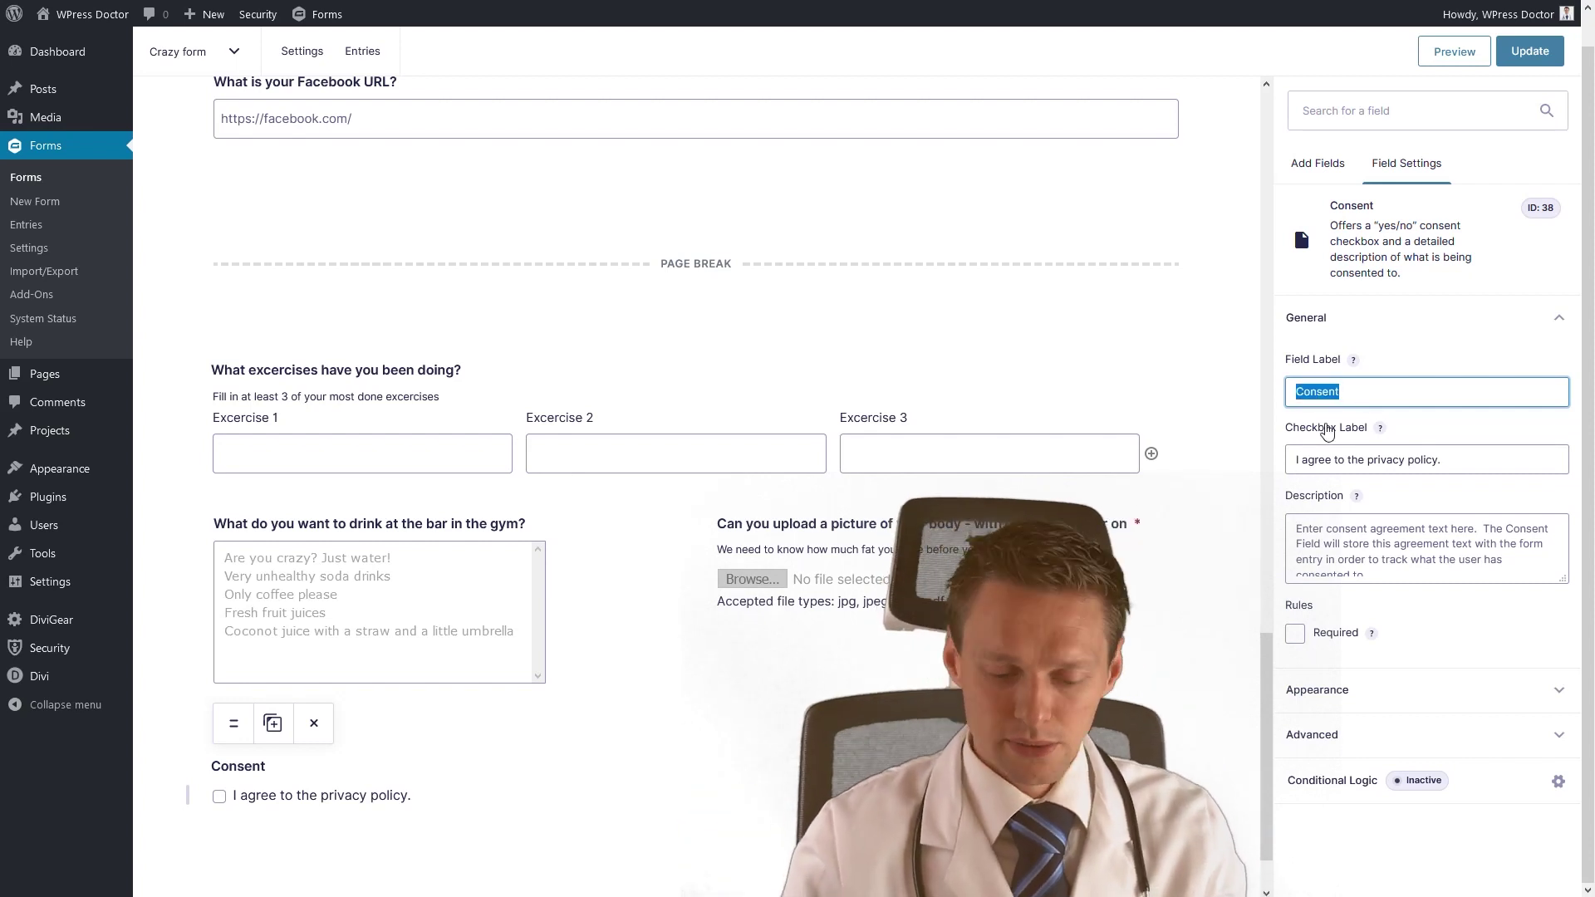
type("Your censent")
Change the checkbox text to 'I totally agree to the privacy policy and the conditions below.'.
left_click(1306, 459)
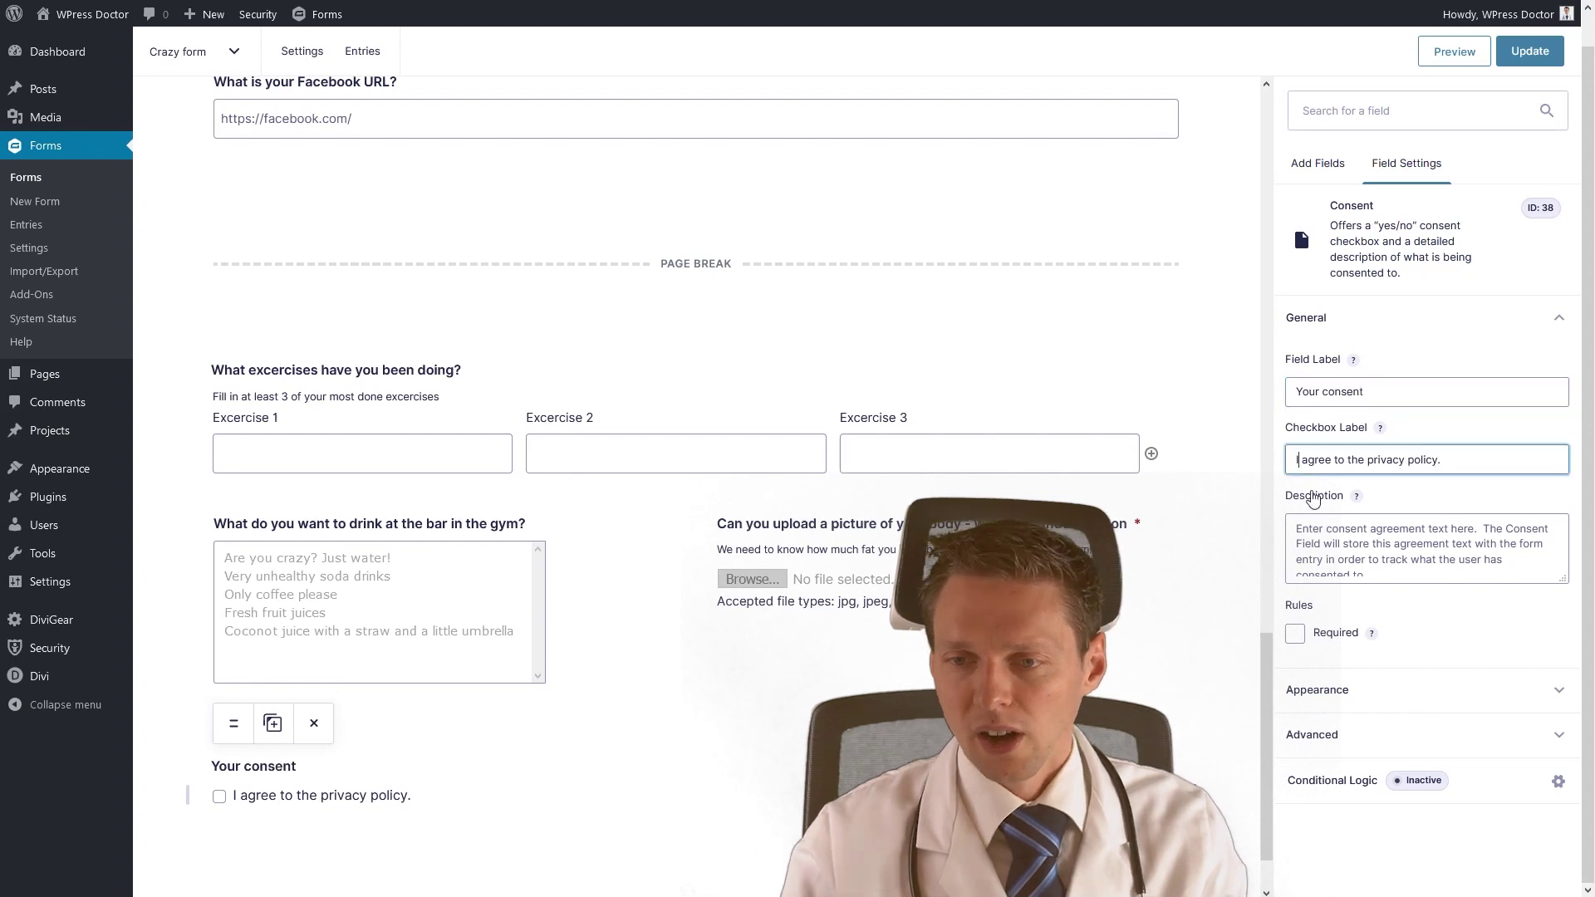
type("totaqlly")
key("BackSpace")
key("BackSpace")
key("BackSpace")
key("BackSpace")
type("lly")
key("End")
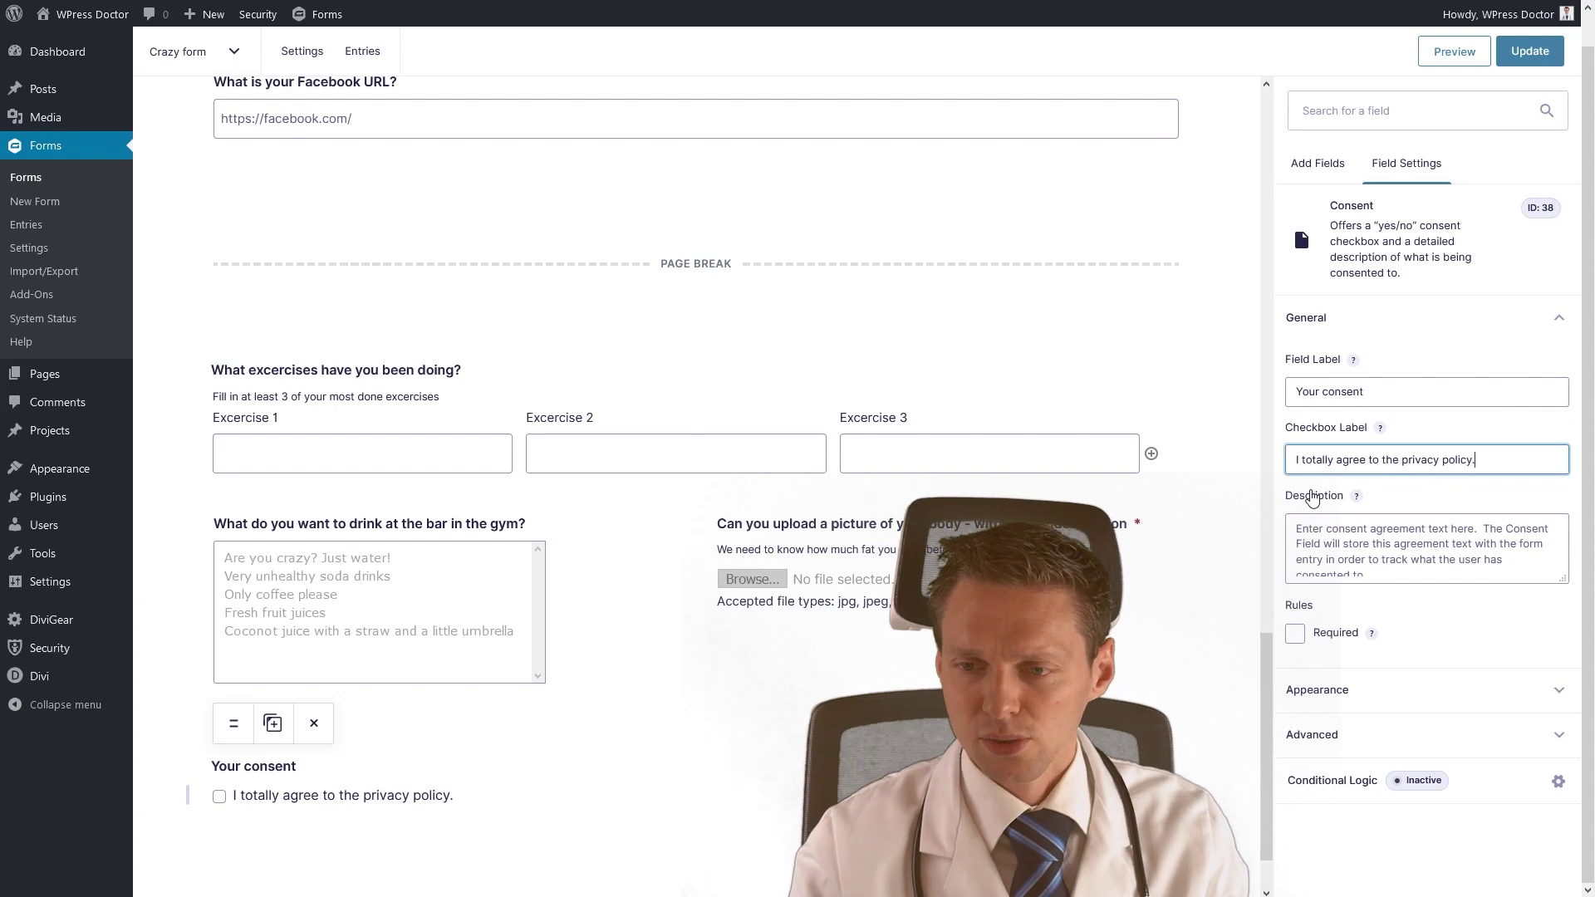
key("BackSpace")
type("and the")
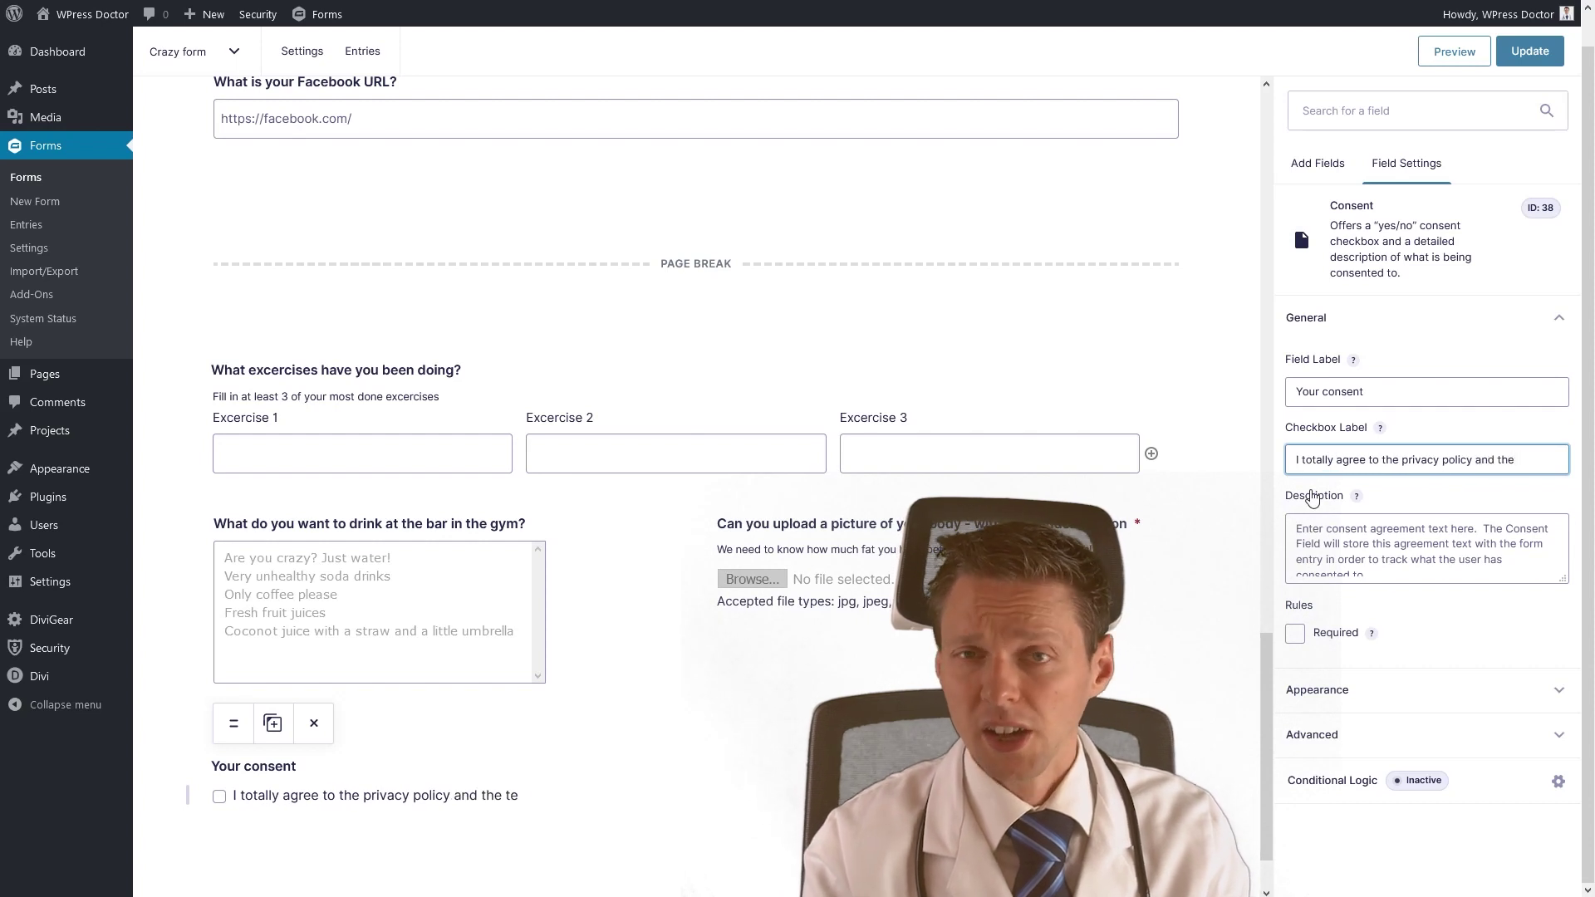
type(" conditions below.")
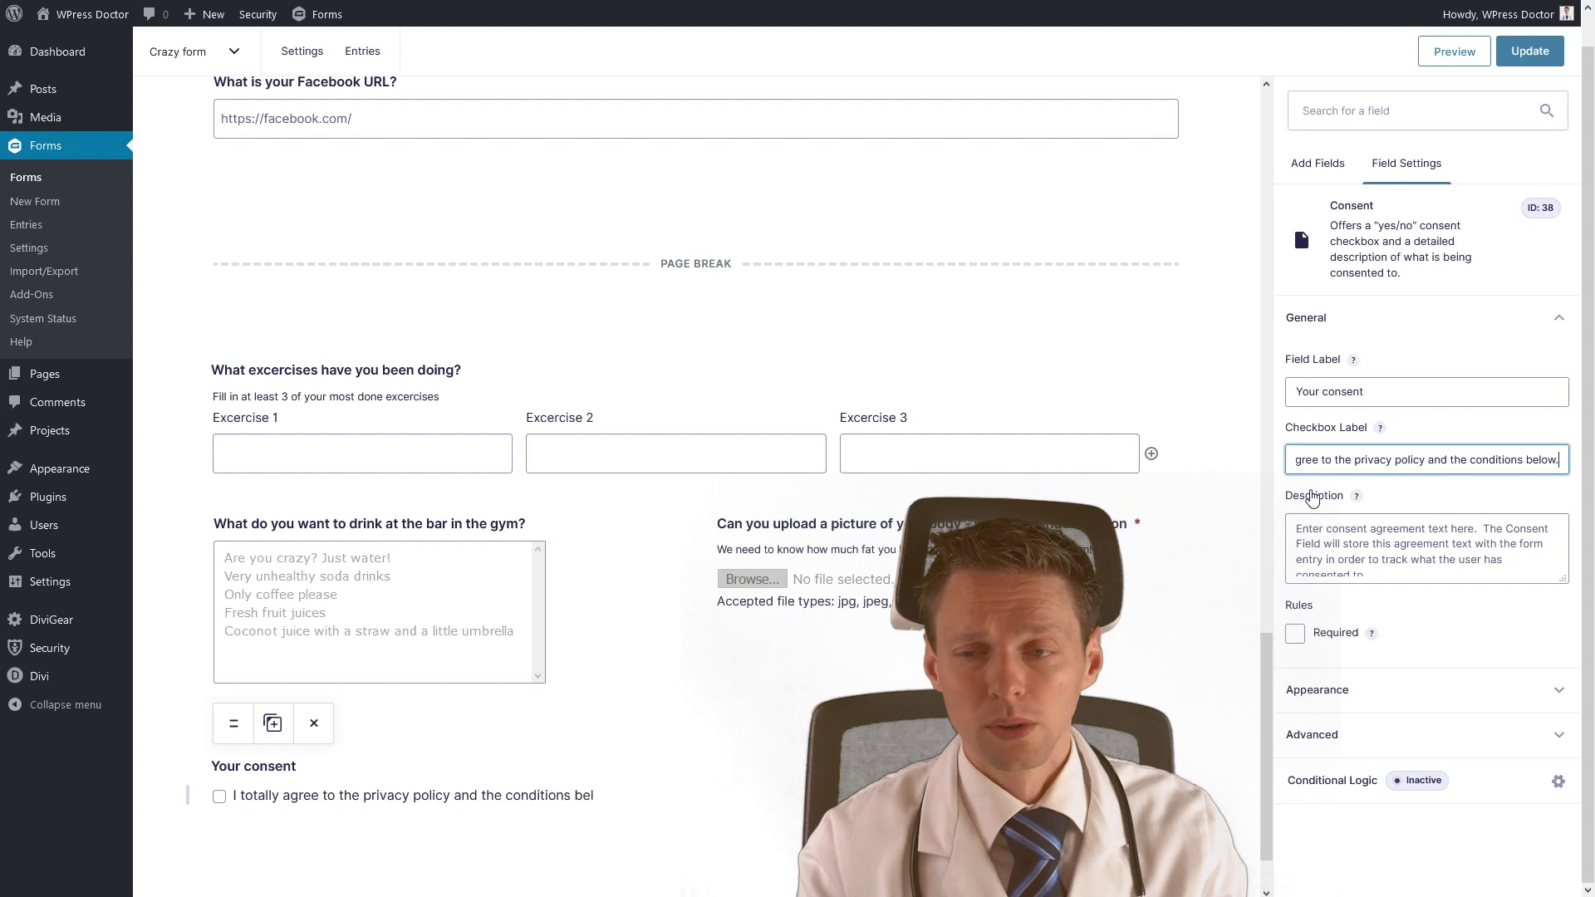
Write the consent description joking about spam emails and darkweb data sales, and mark it required.
left_click(1379, 538)
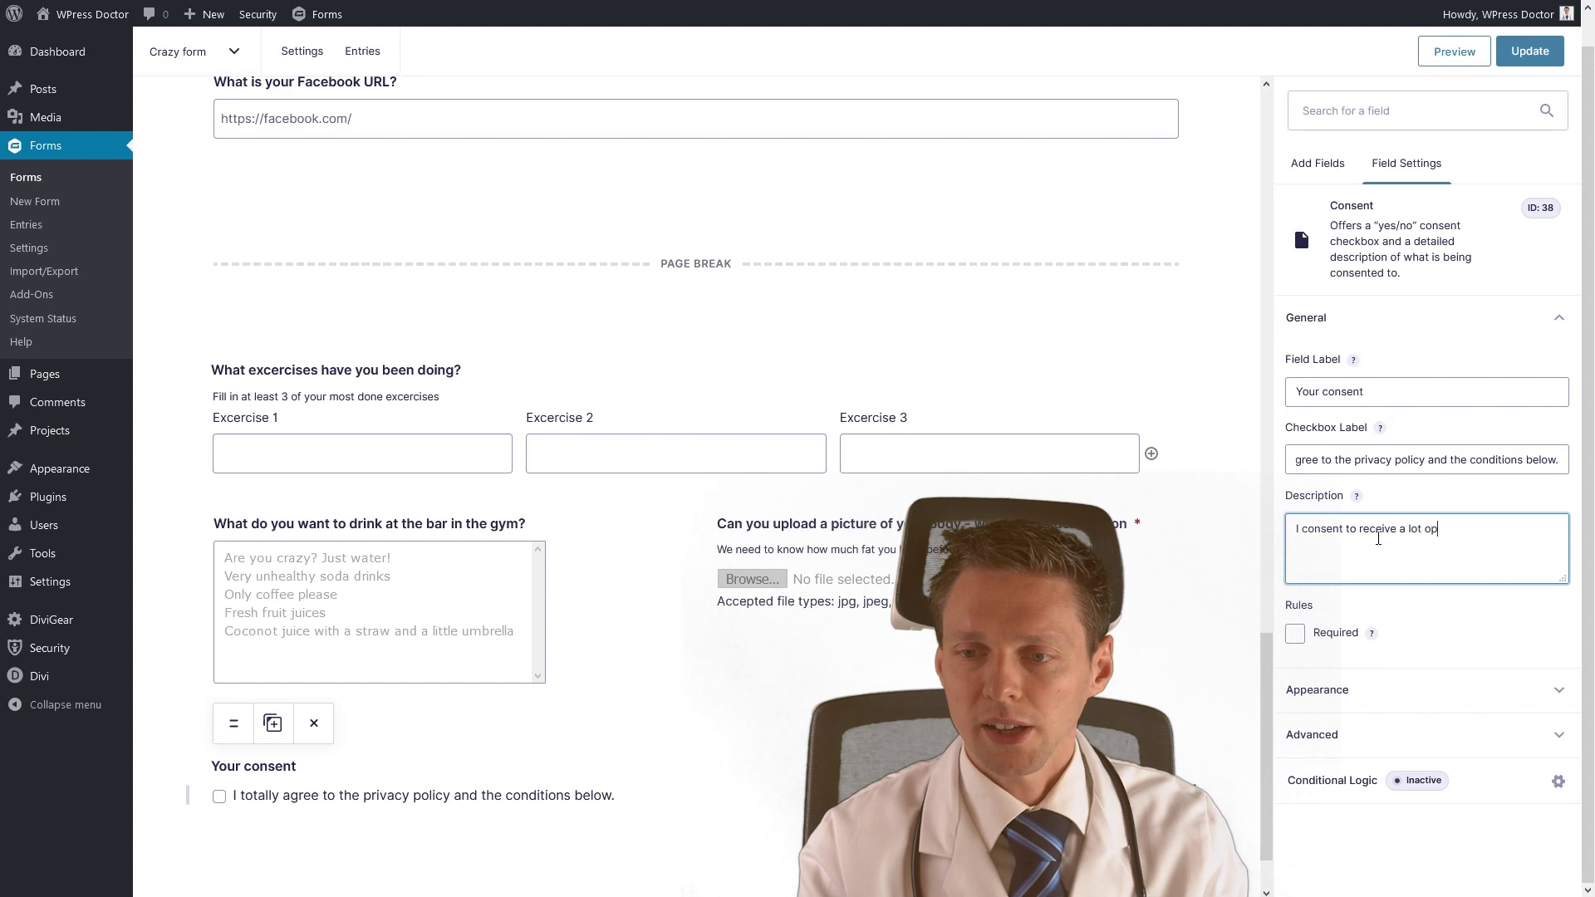
type("m emaiols")
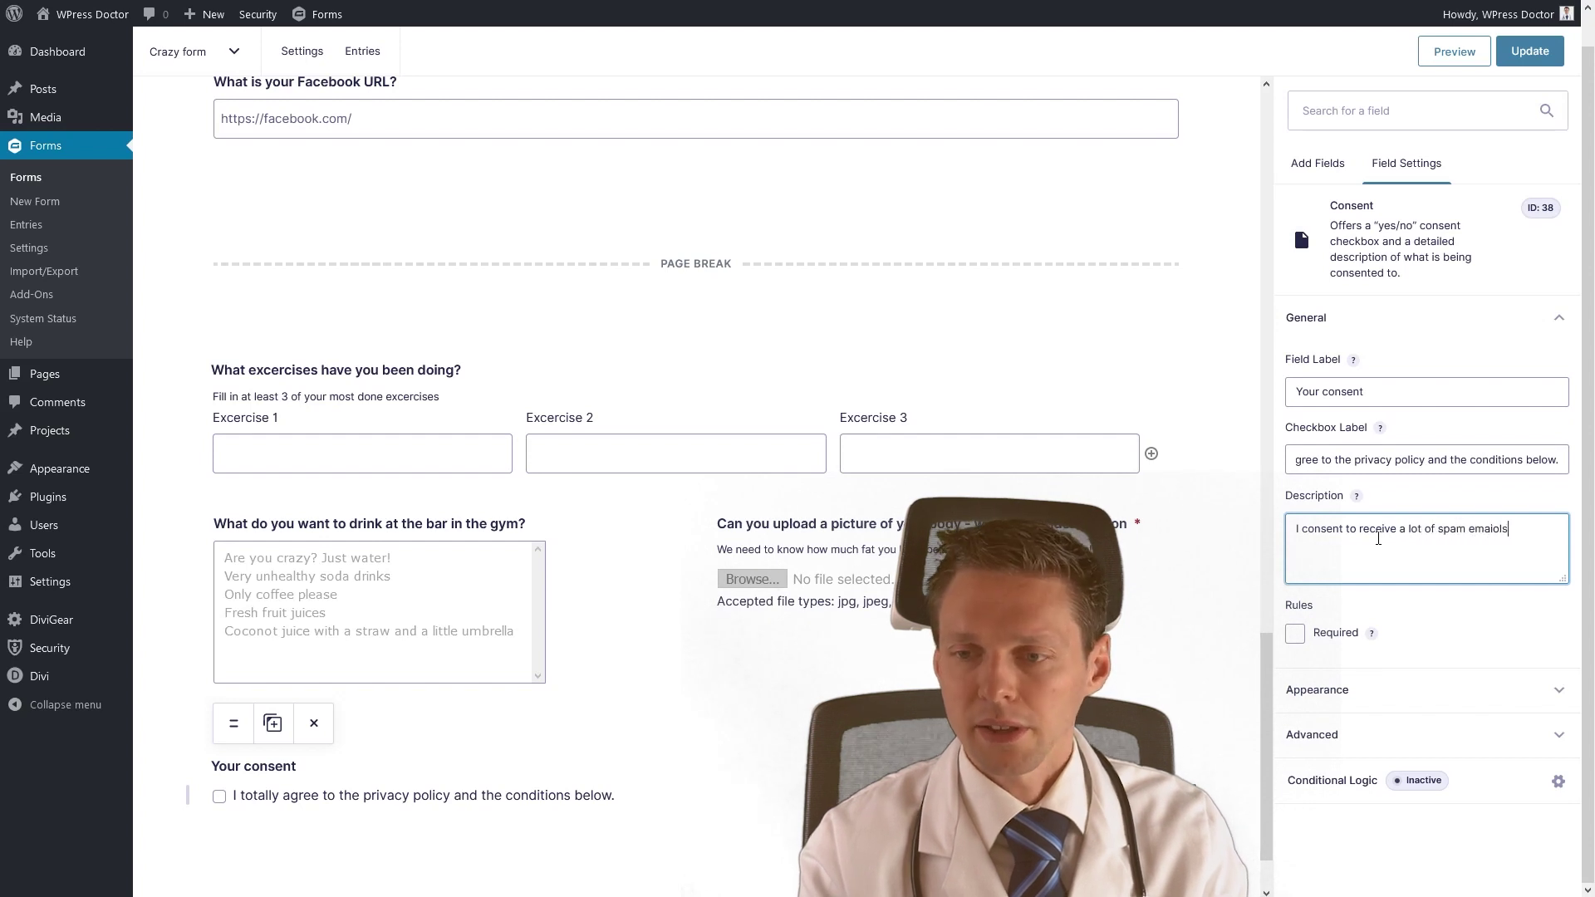
type("ls not entirely restricted to 5 emails a day. Also I")
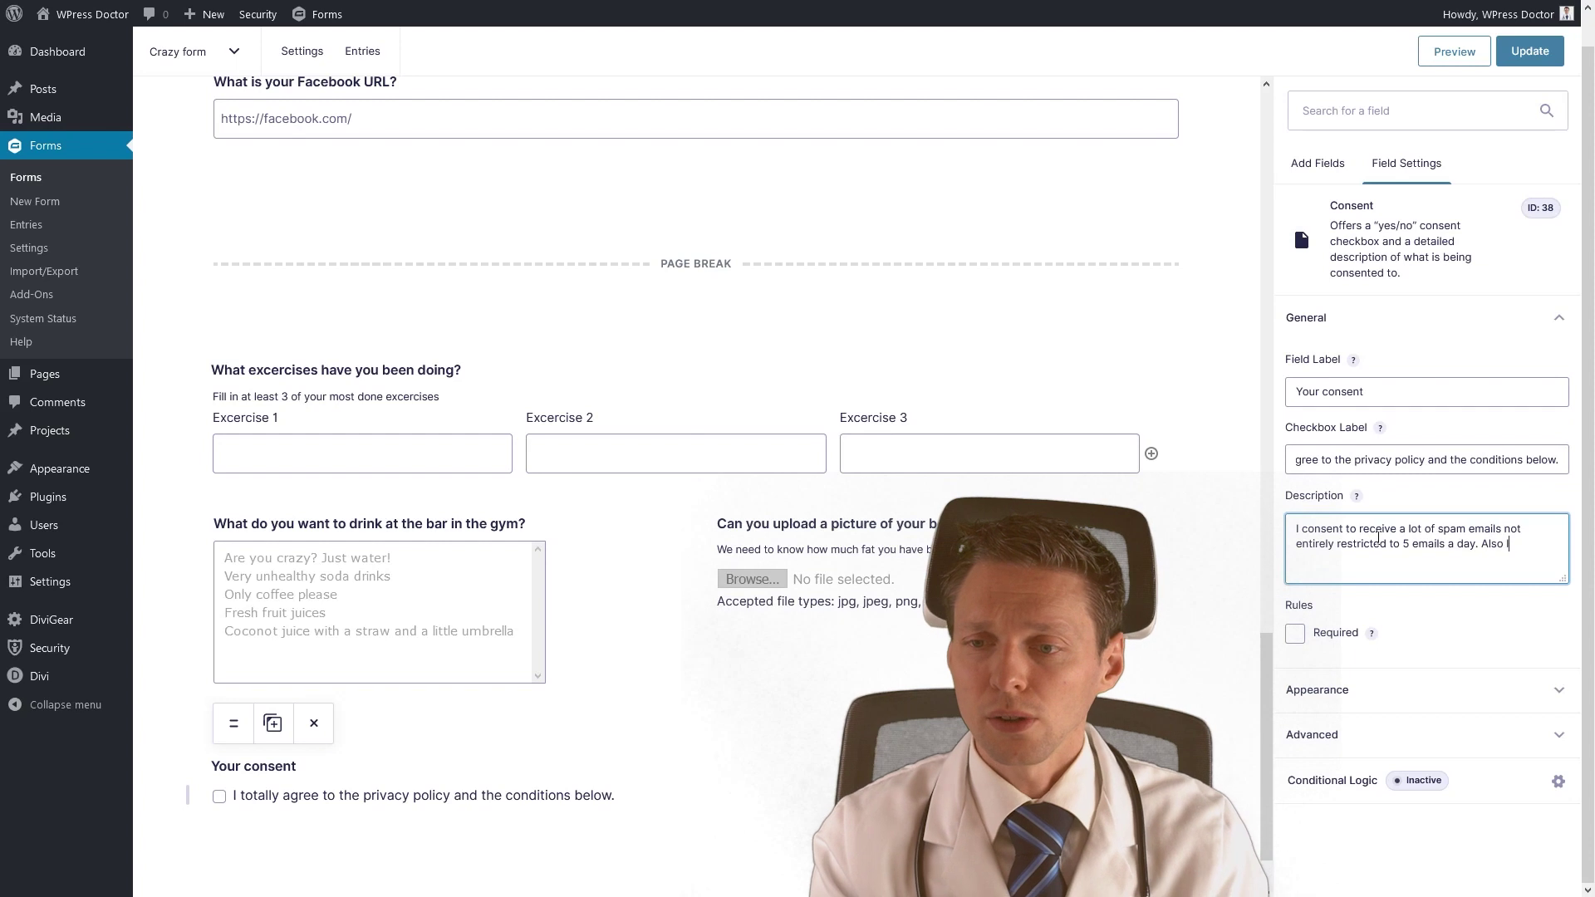
type("ermission for my data b")
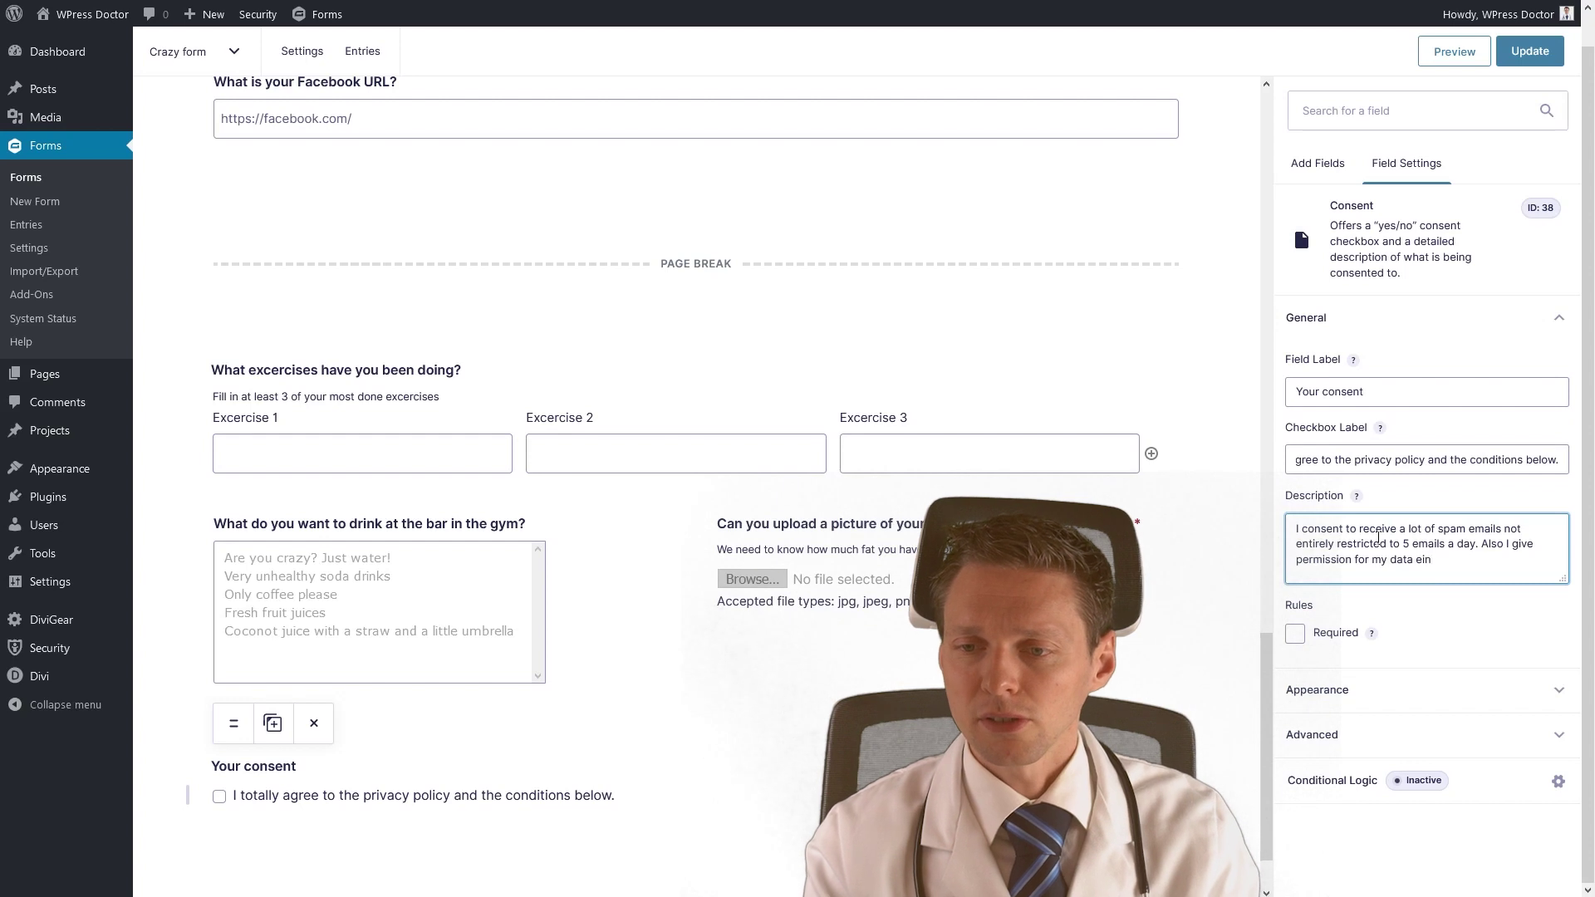
type("eing sold on the darkweb")
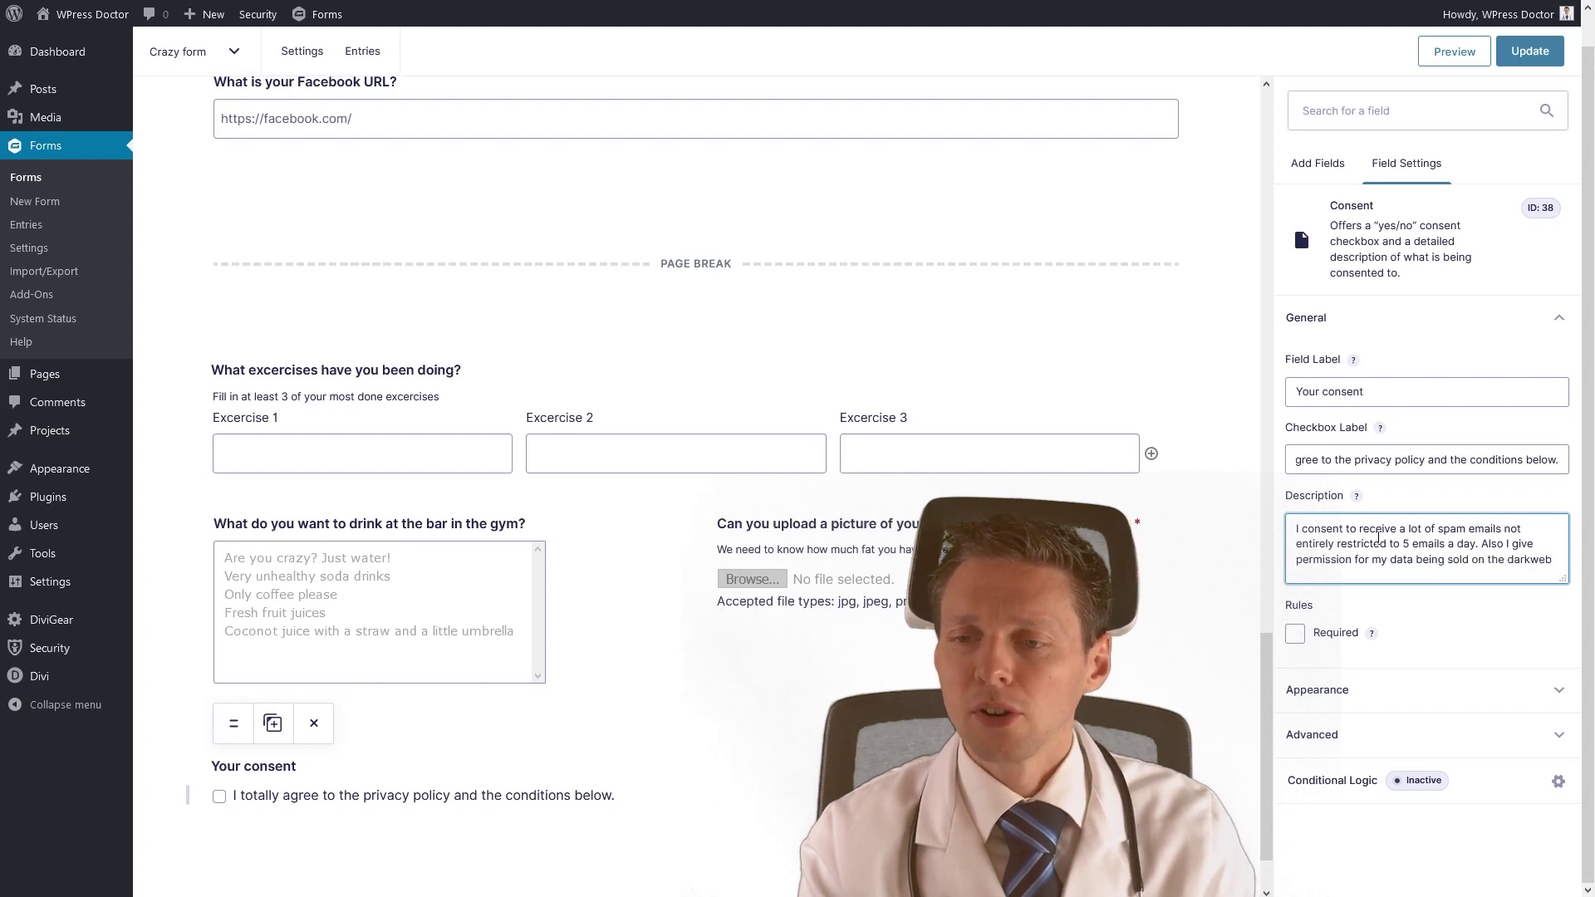
type(" for the highest")
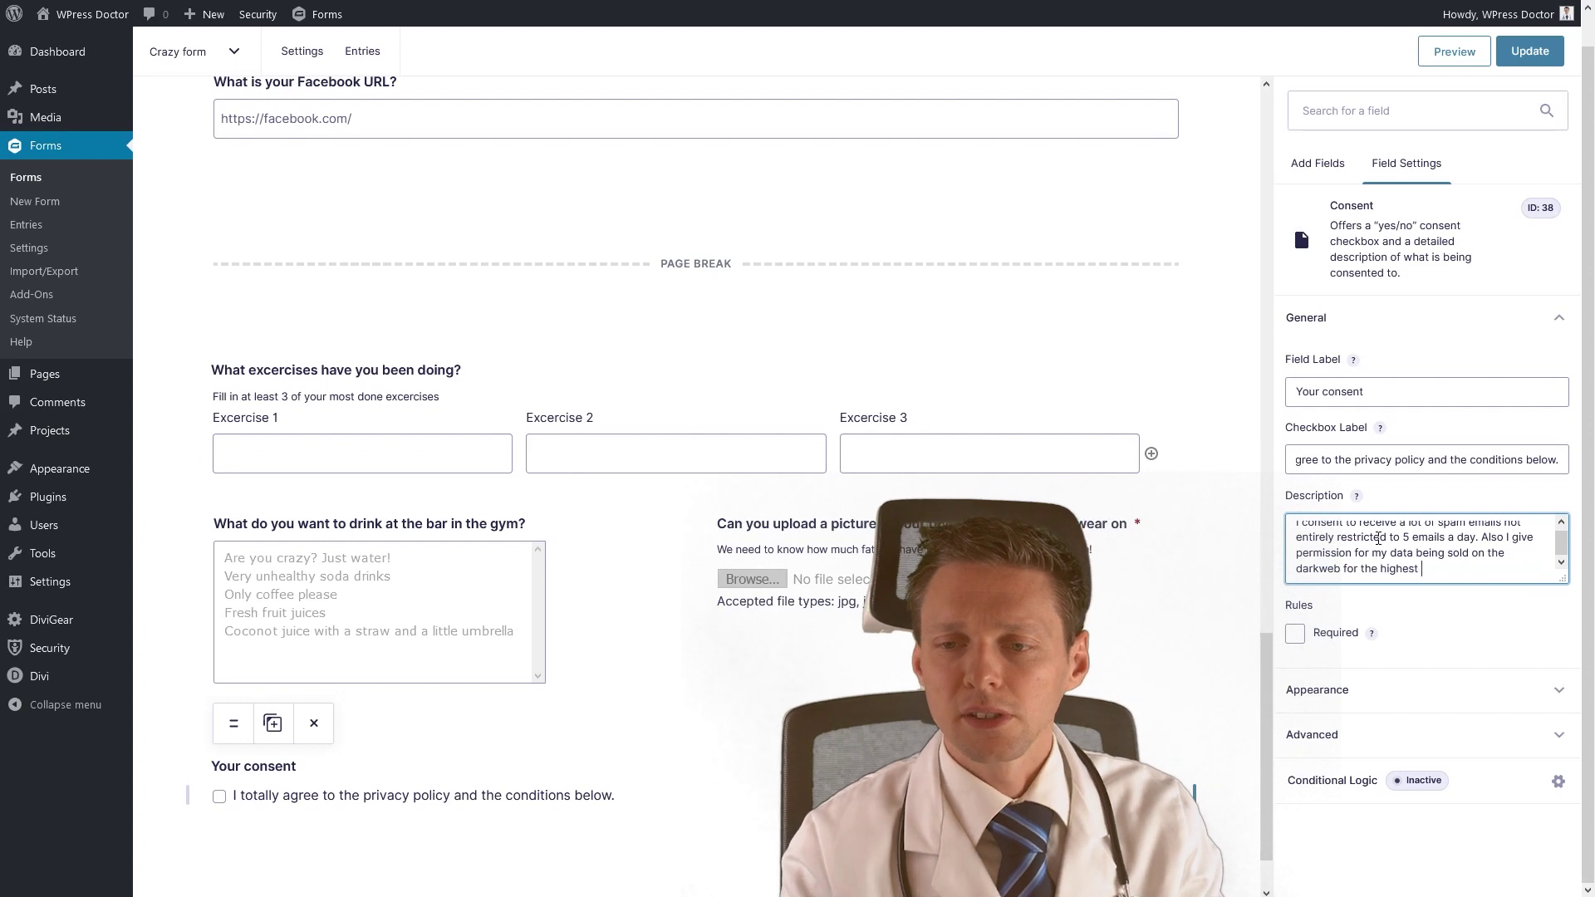
type(" bidder or")
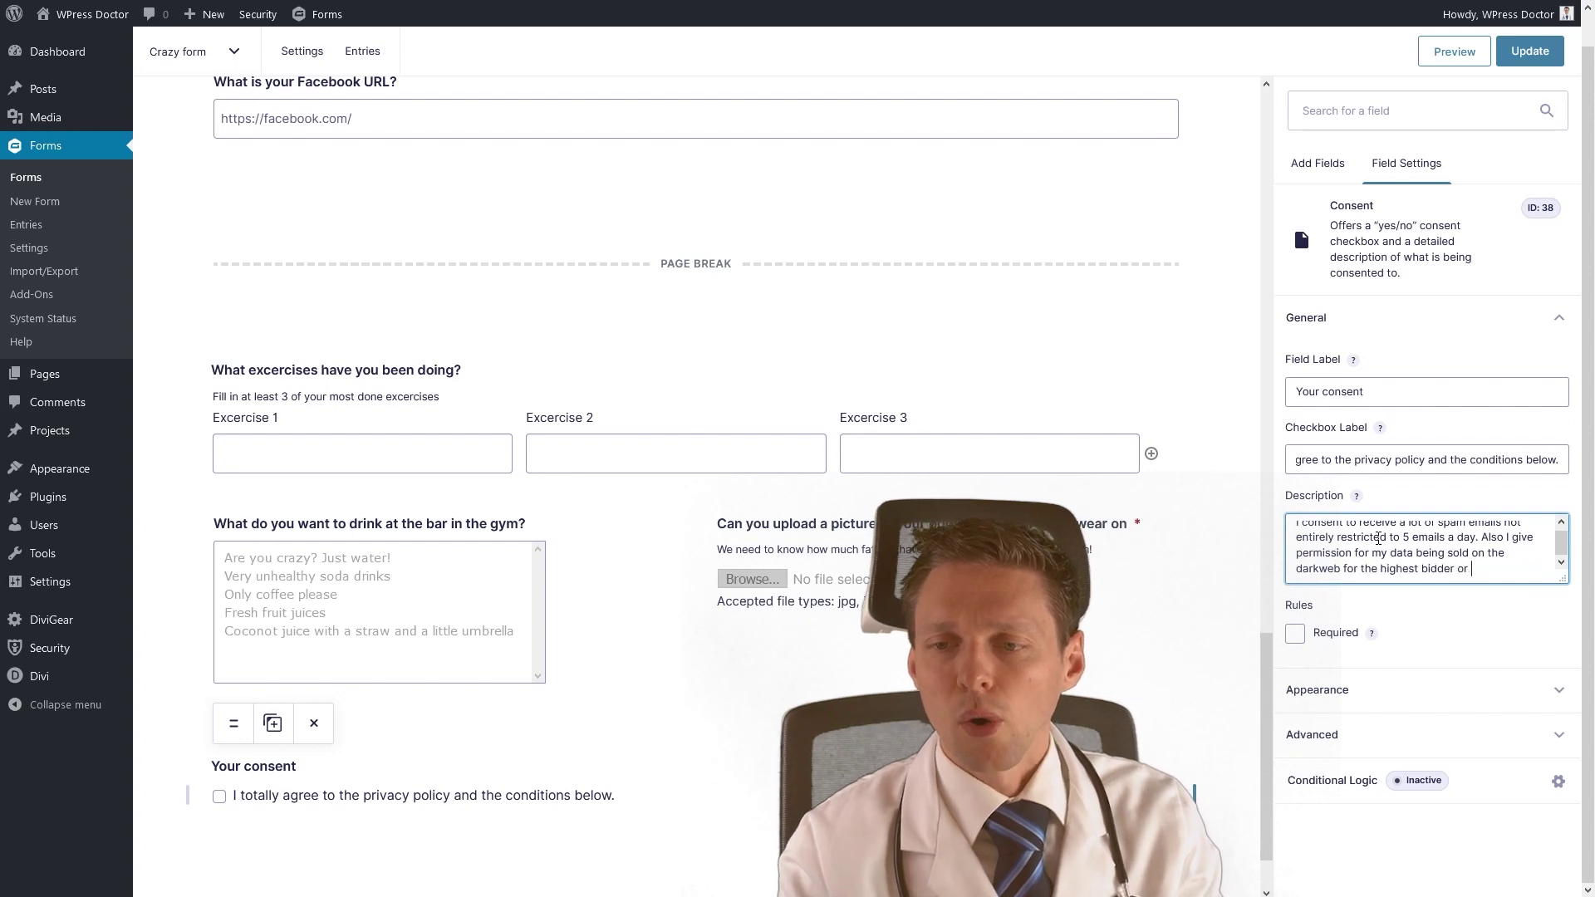
type(" even the lowest")
type(" bidder. I have absolutely no control")
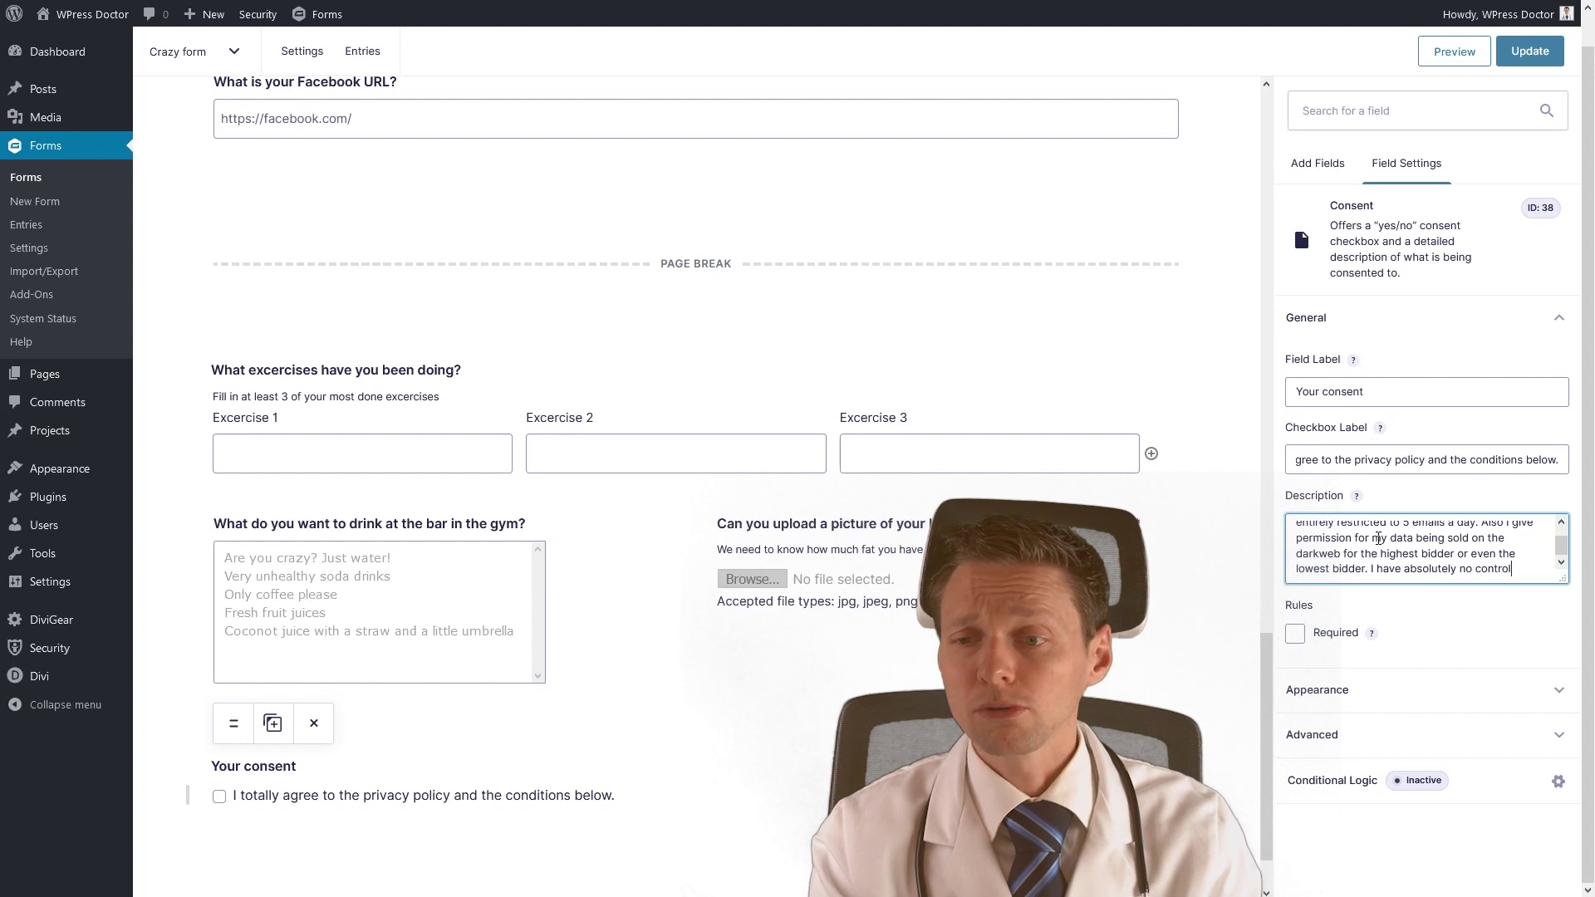
type(" over my data when I press this submit button!")
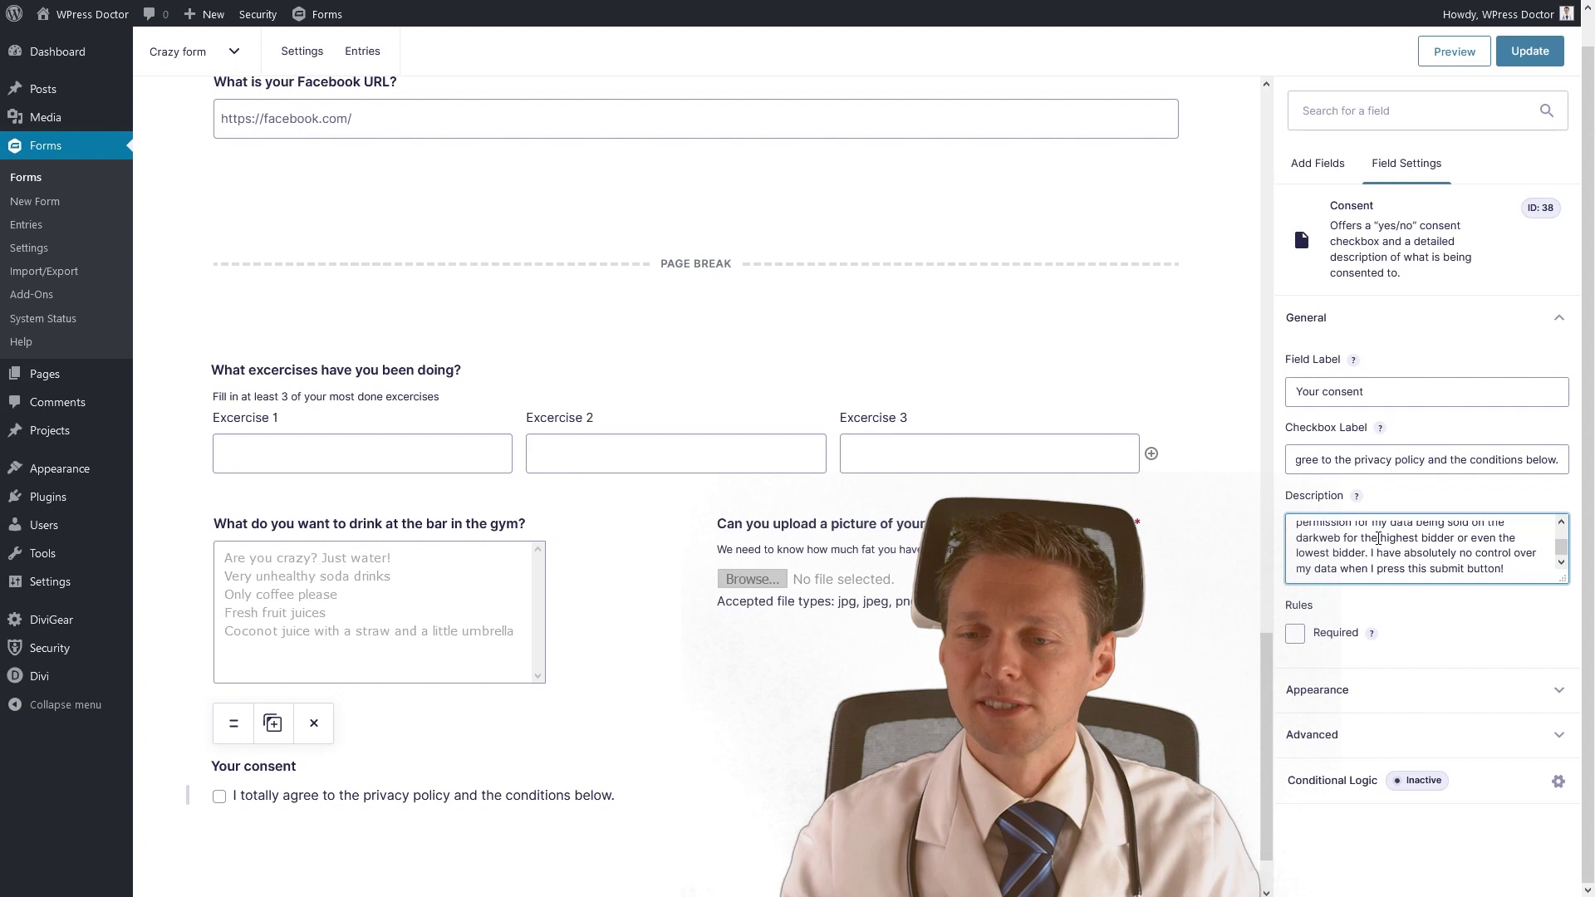
left_click(1294, 634)
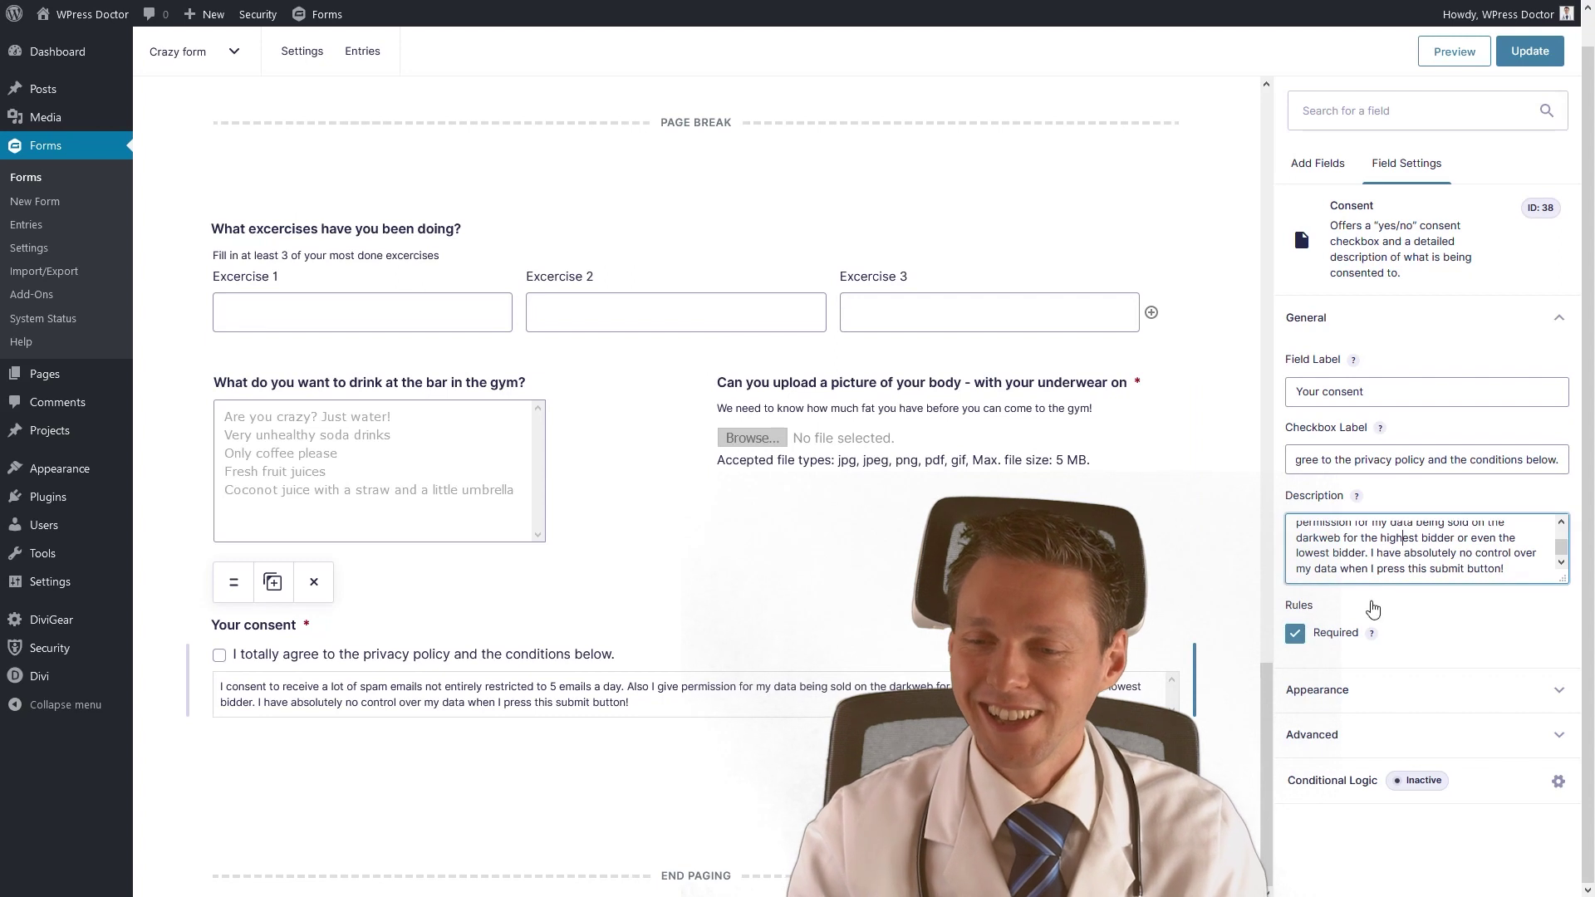
left_click(1352, 698)
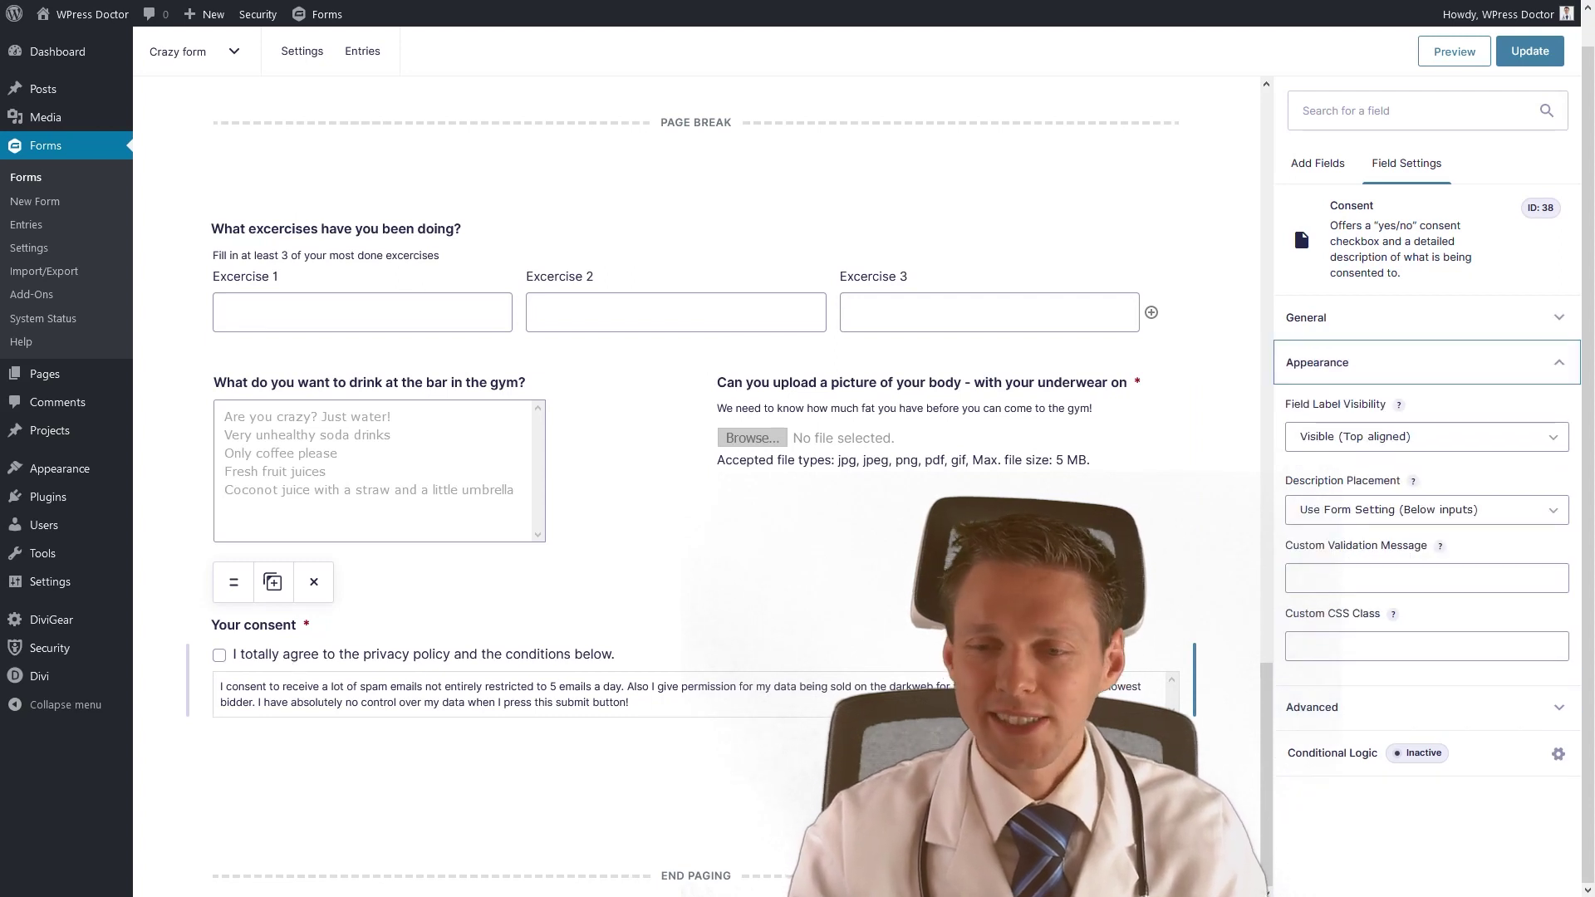
Drop a CAPTCHA field from Advanced Fields below the consent field.
left_click(1329, 708)
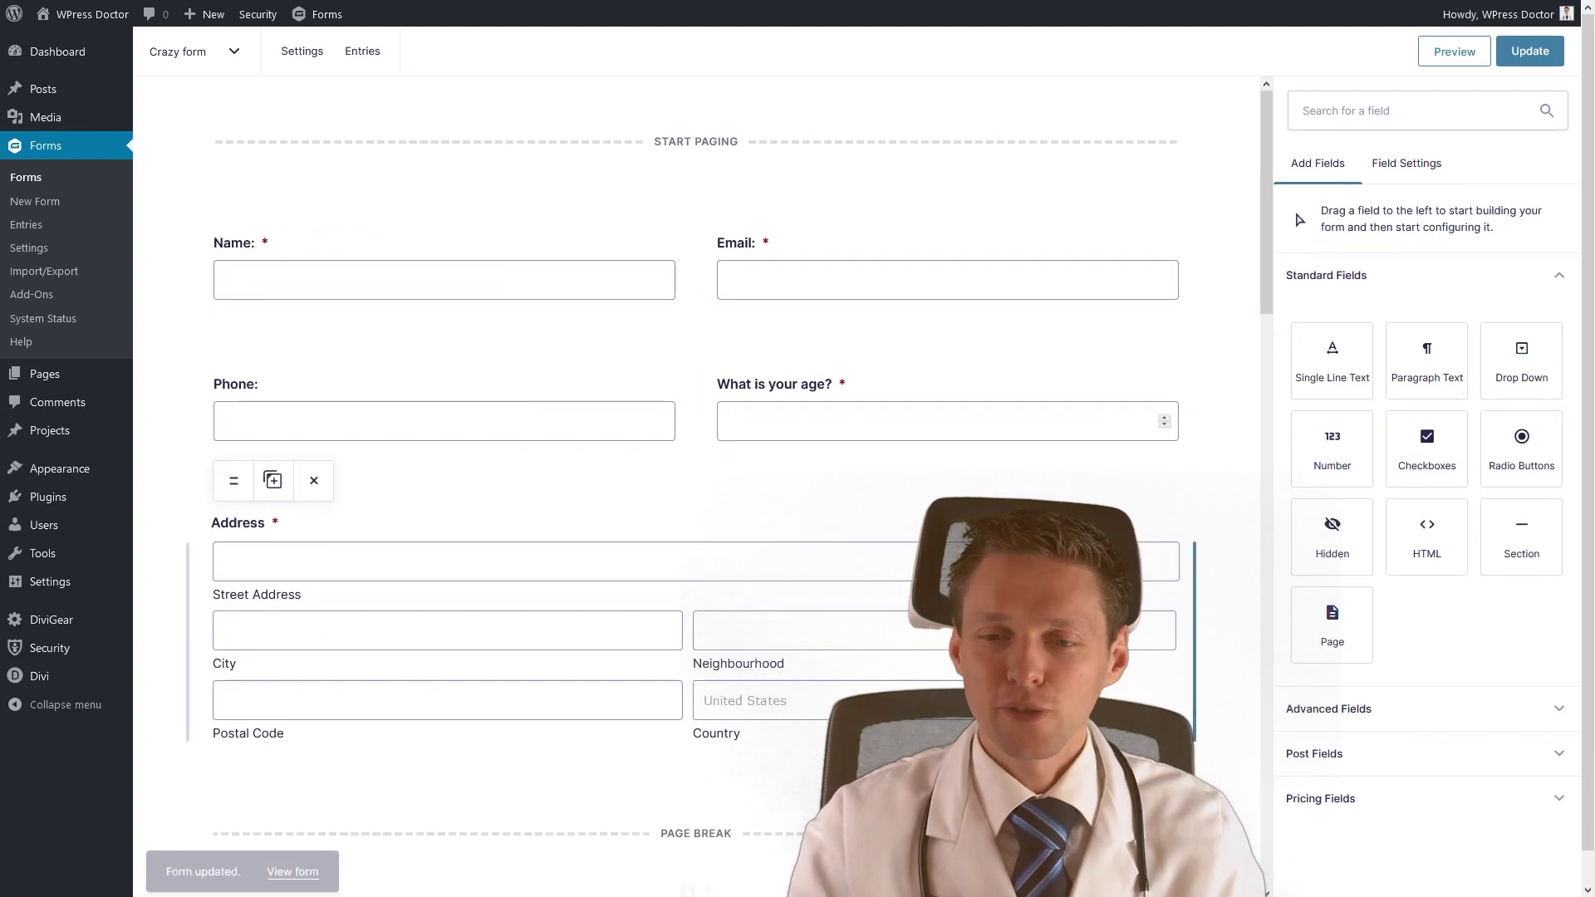
scroll(1218, 489, "down", 20)
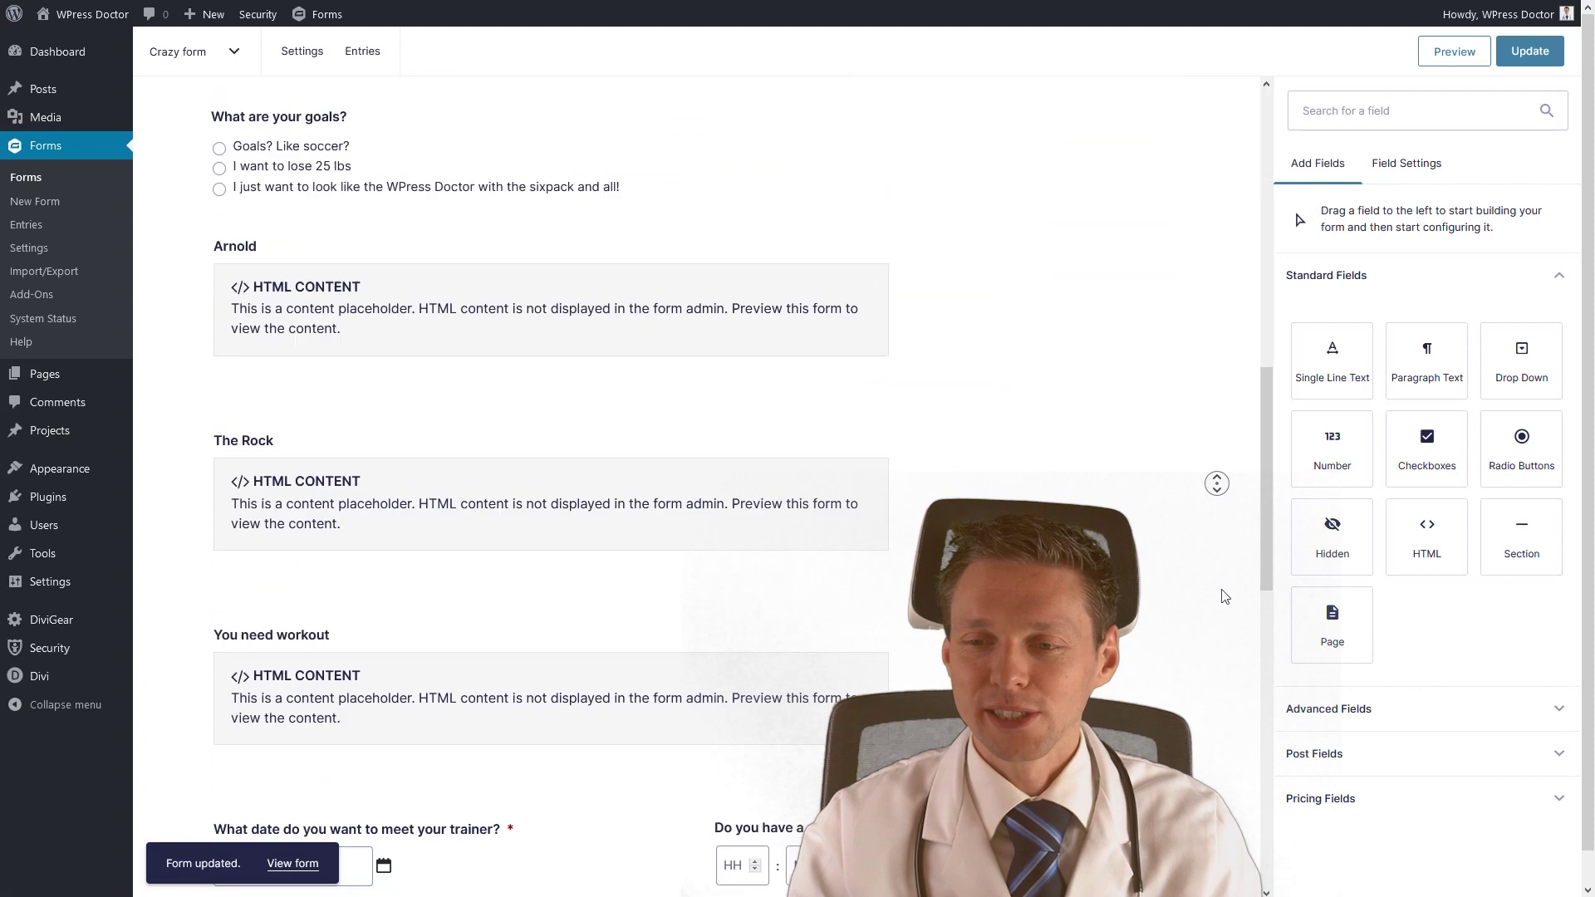
left_click(1329, 708)
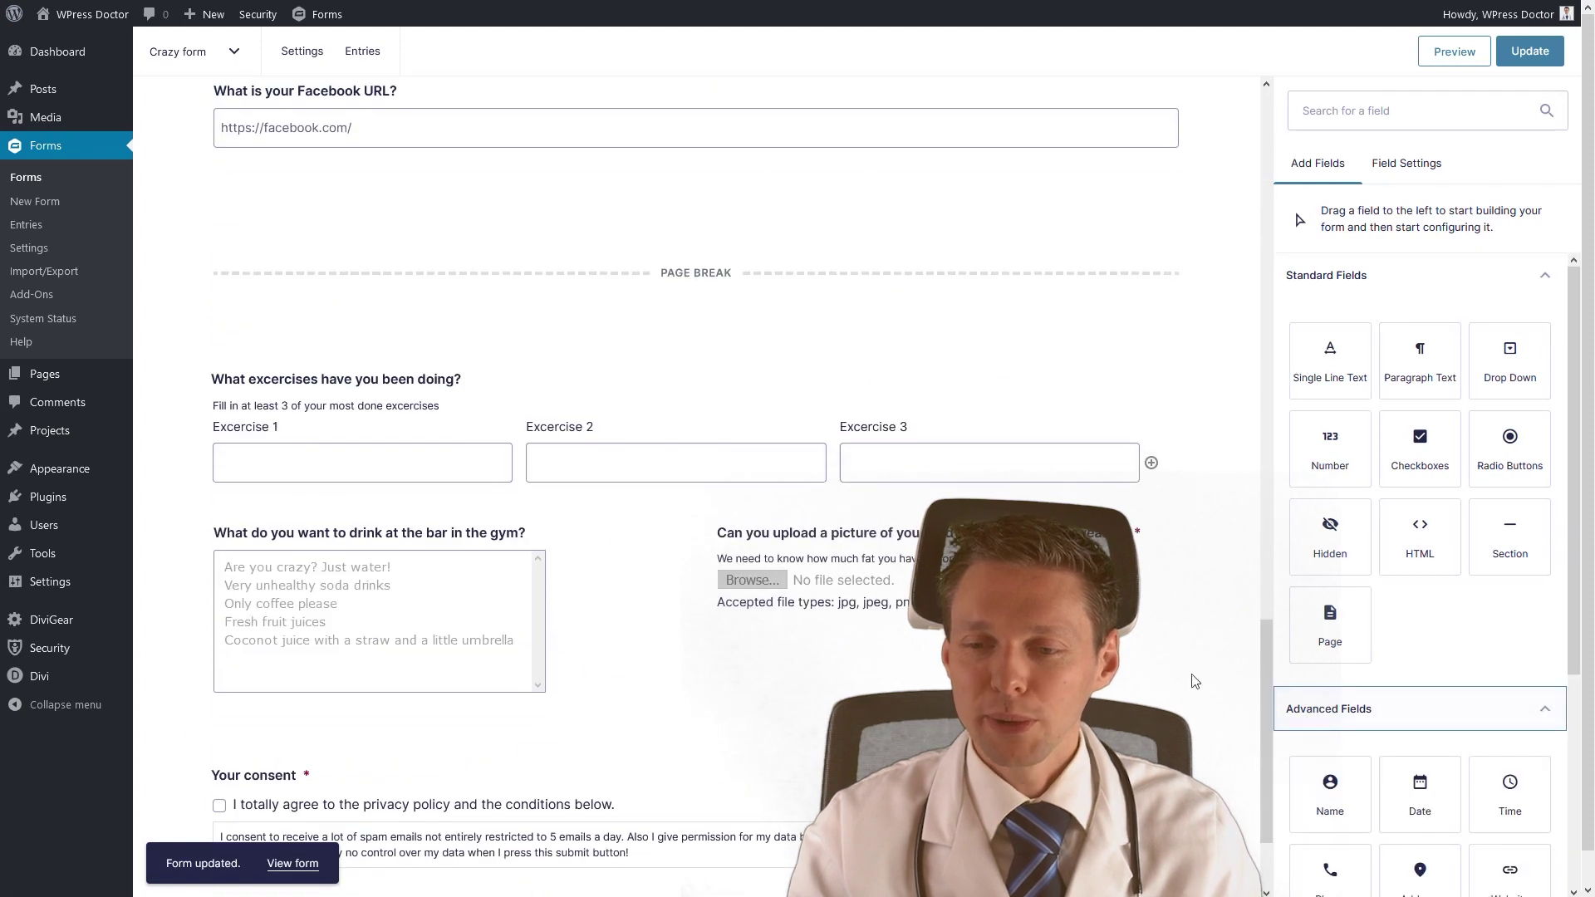
scroll(1390, 712, "down", 4)
left_click_drag(1519, 671, 694, 804)
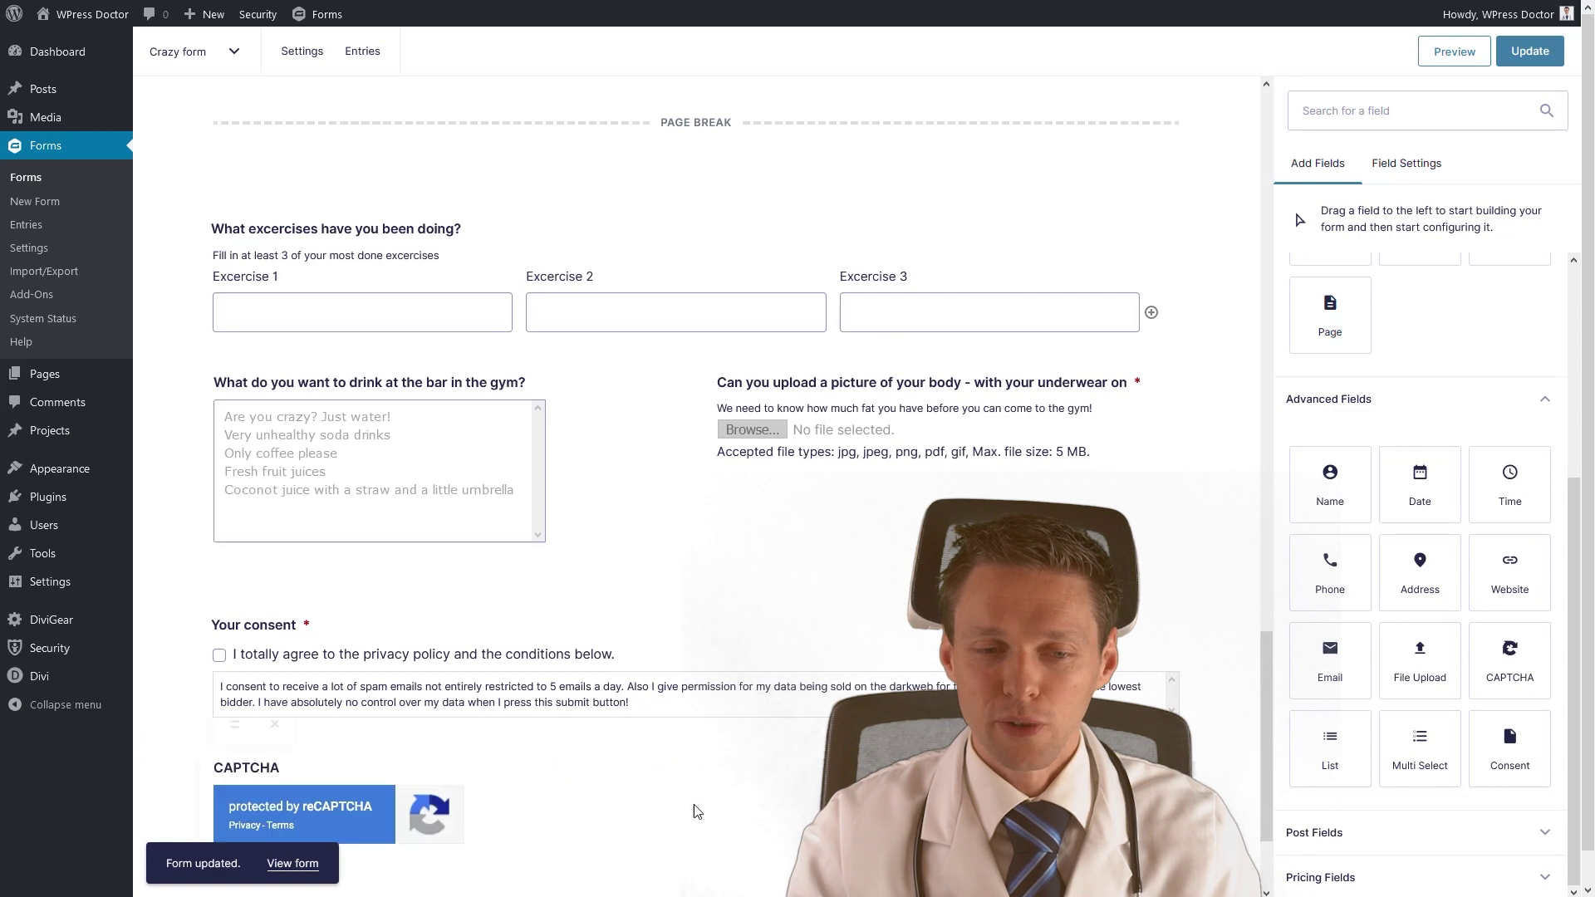
scroll(699, 777, "down", 2)
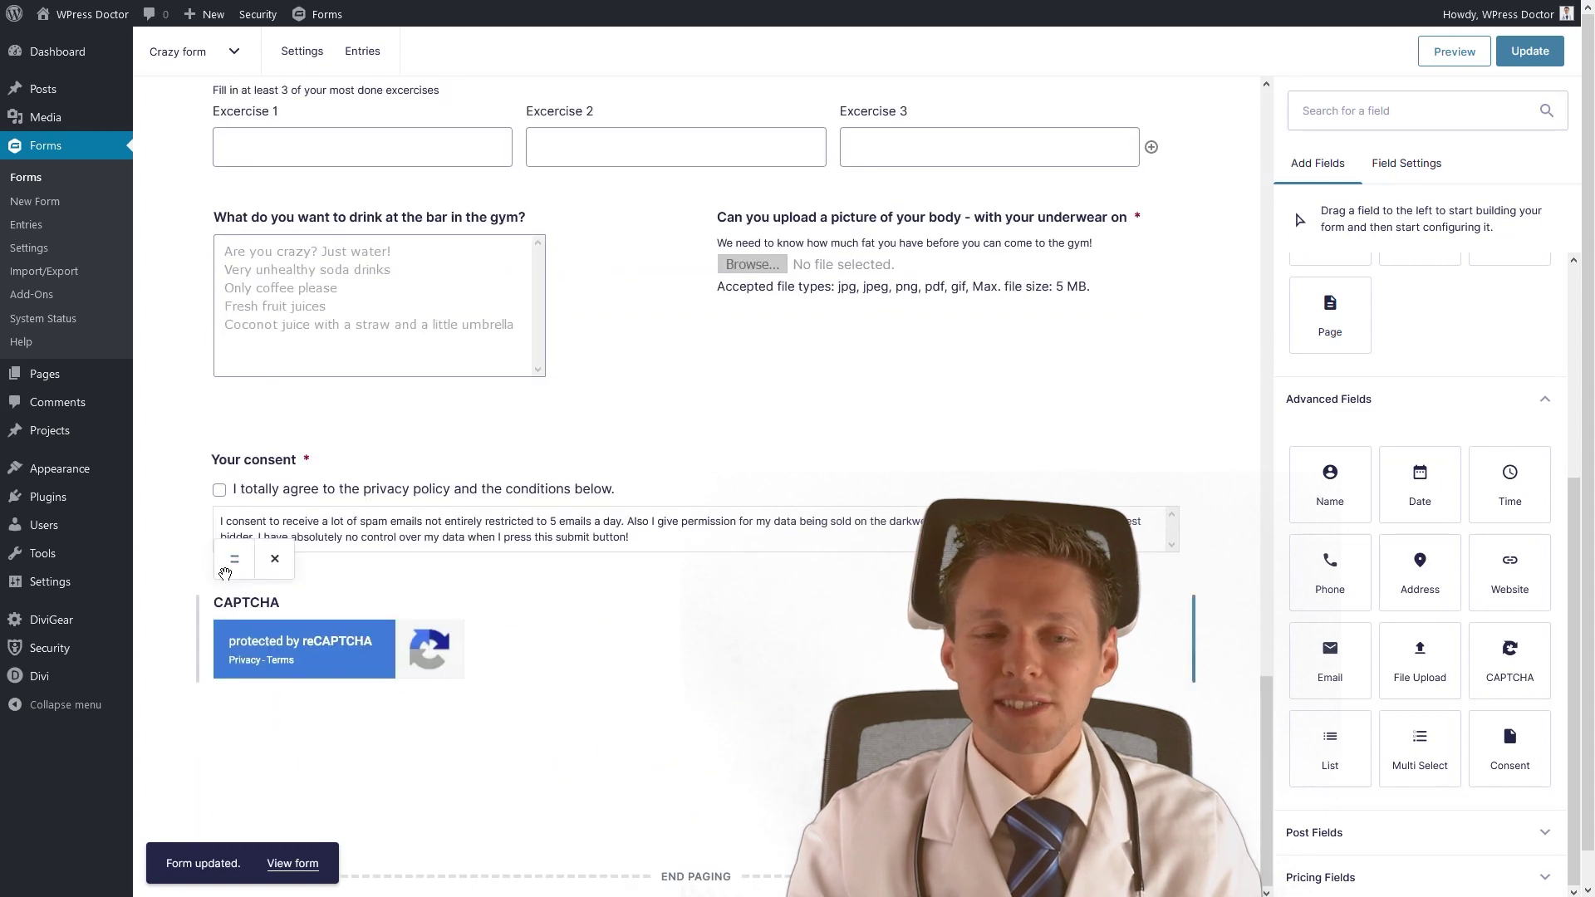
left_click(734, 687)
Set the CAPTCHA's label visibility to Hidden and save the form with Update.
double_click(1321, 462)
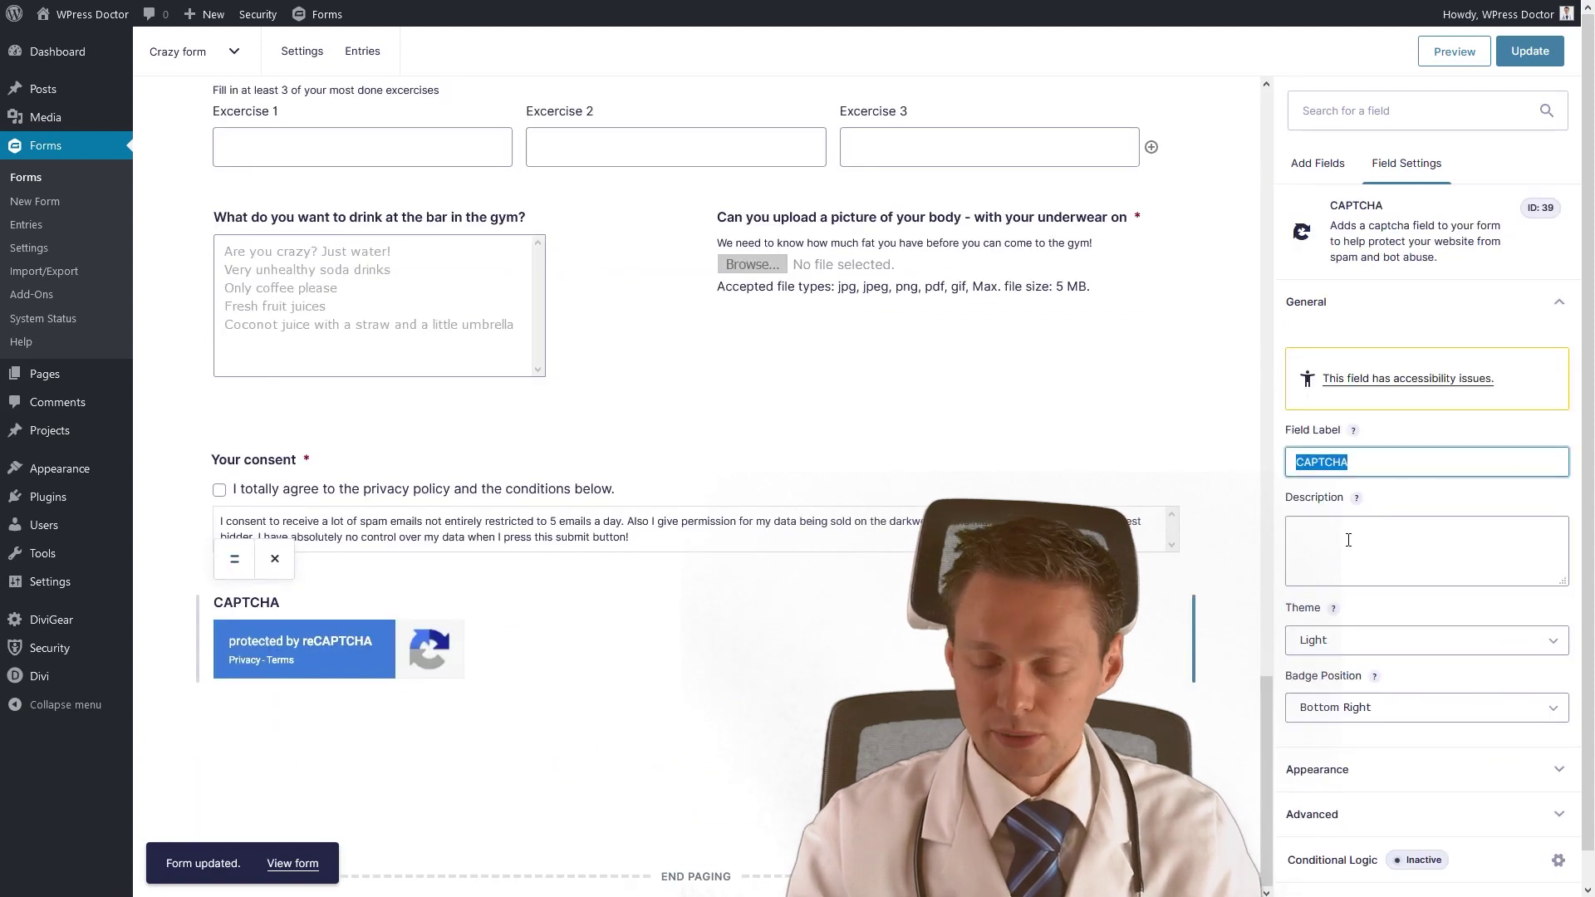
left_click(1399, 766)
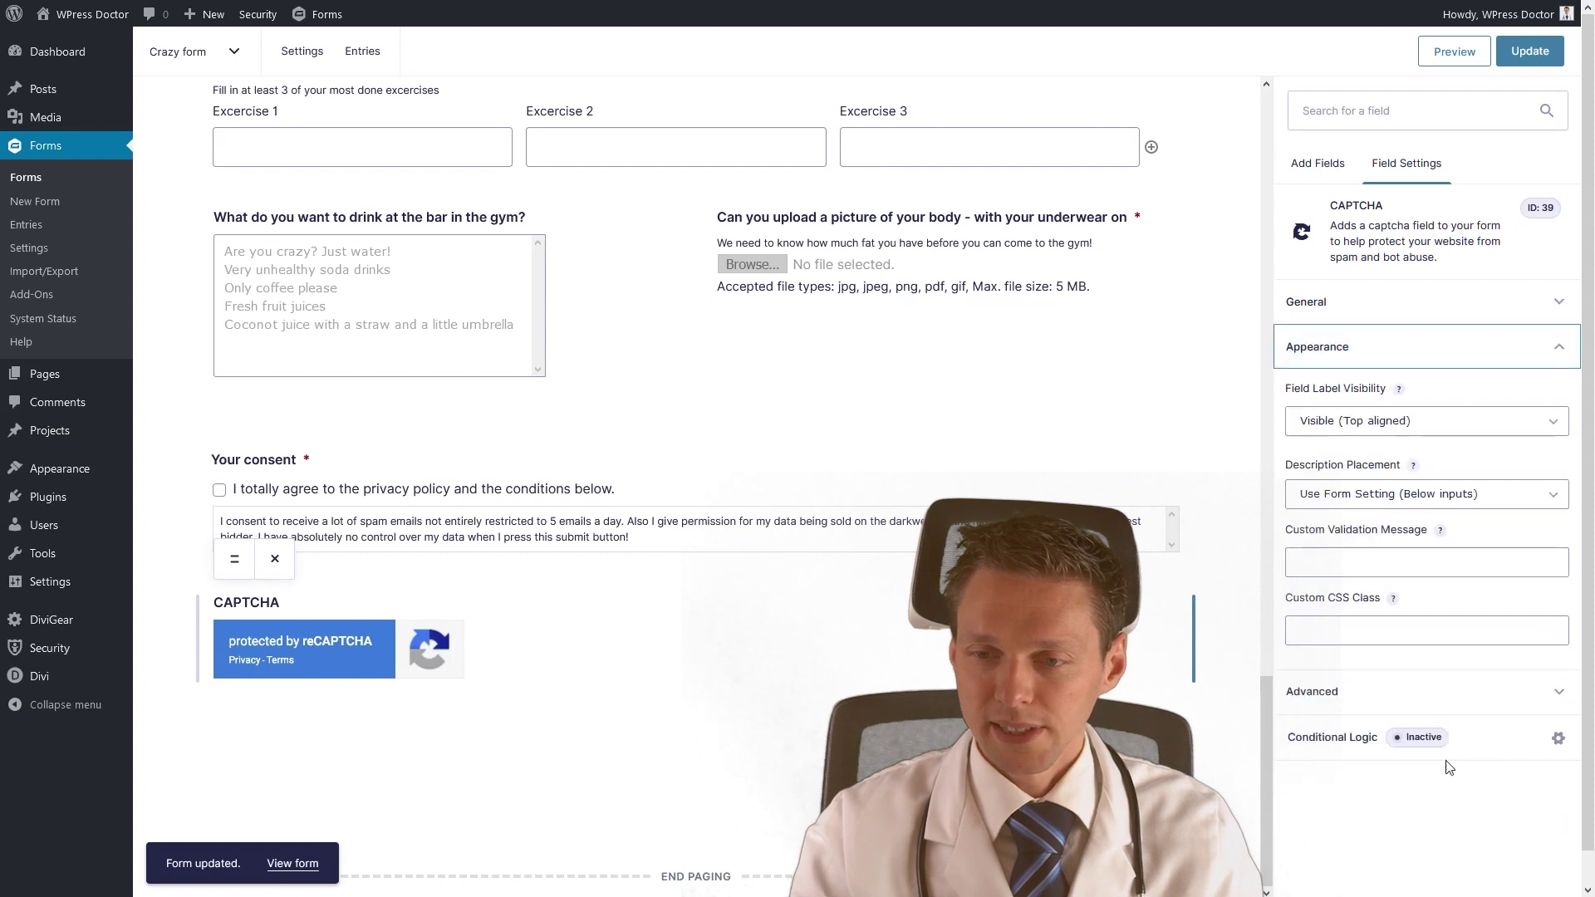
left_click(1354, 423)
left_click(1354, 461)
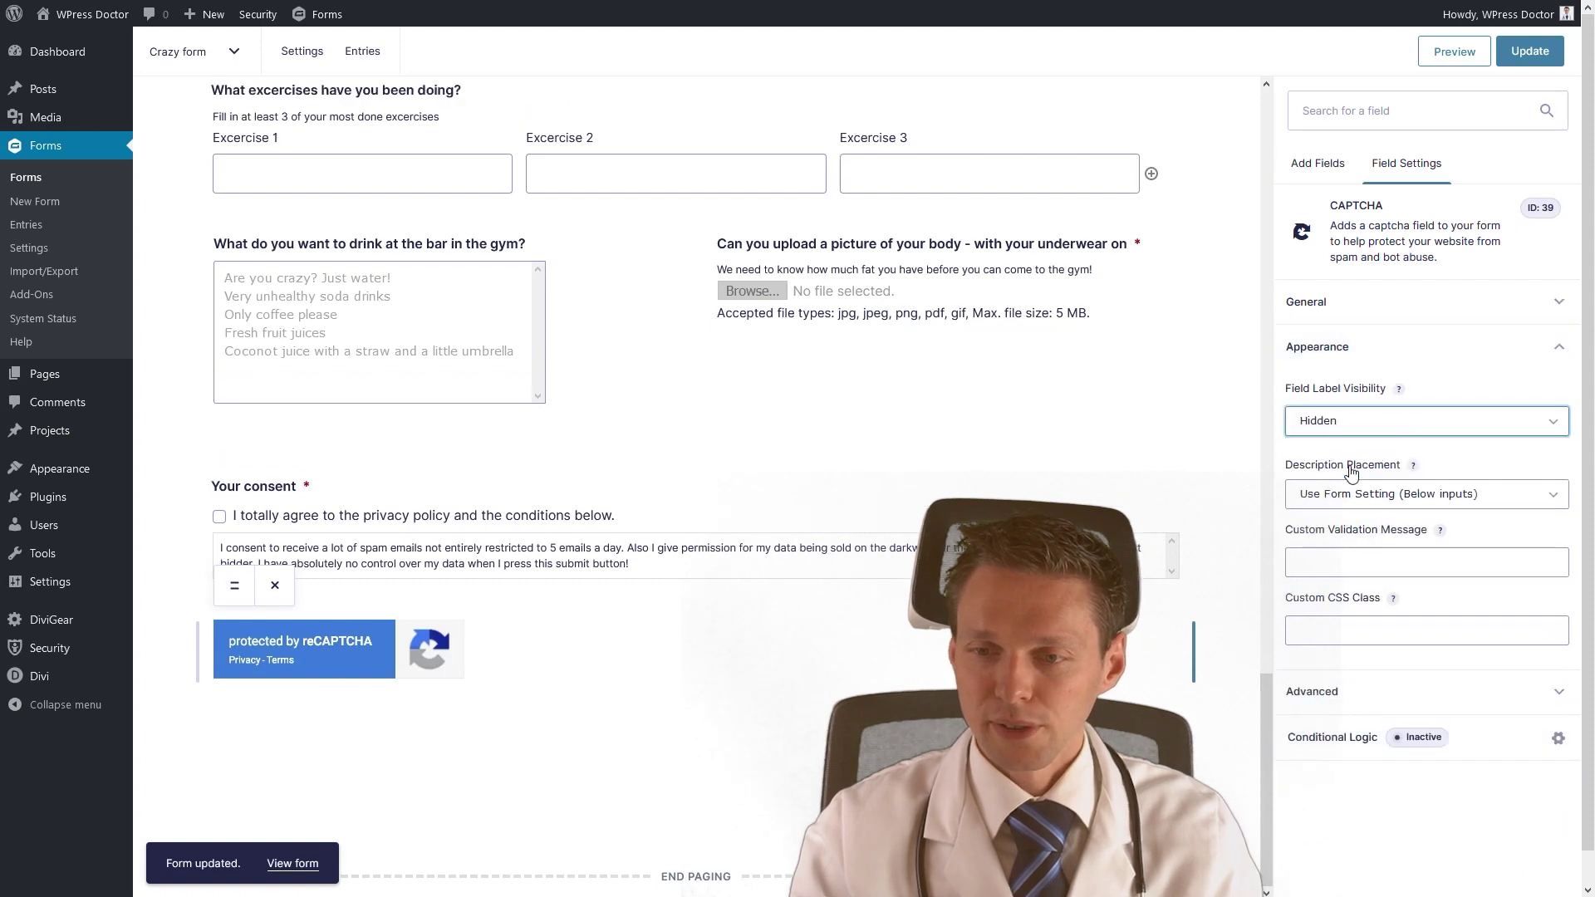
left_click(1525, 61)
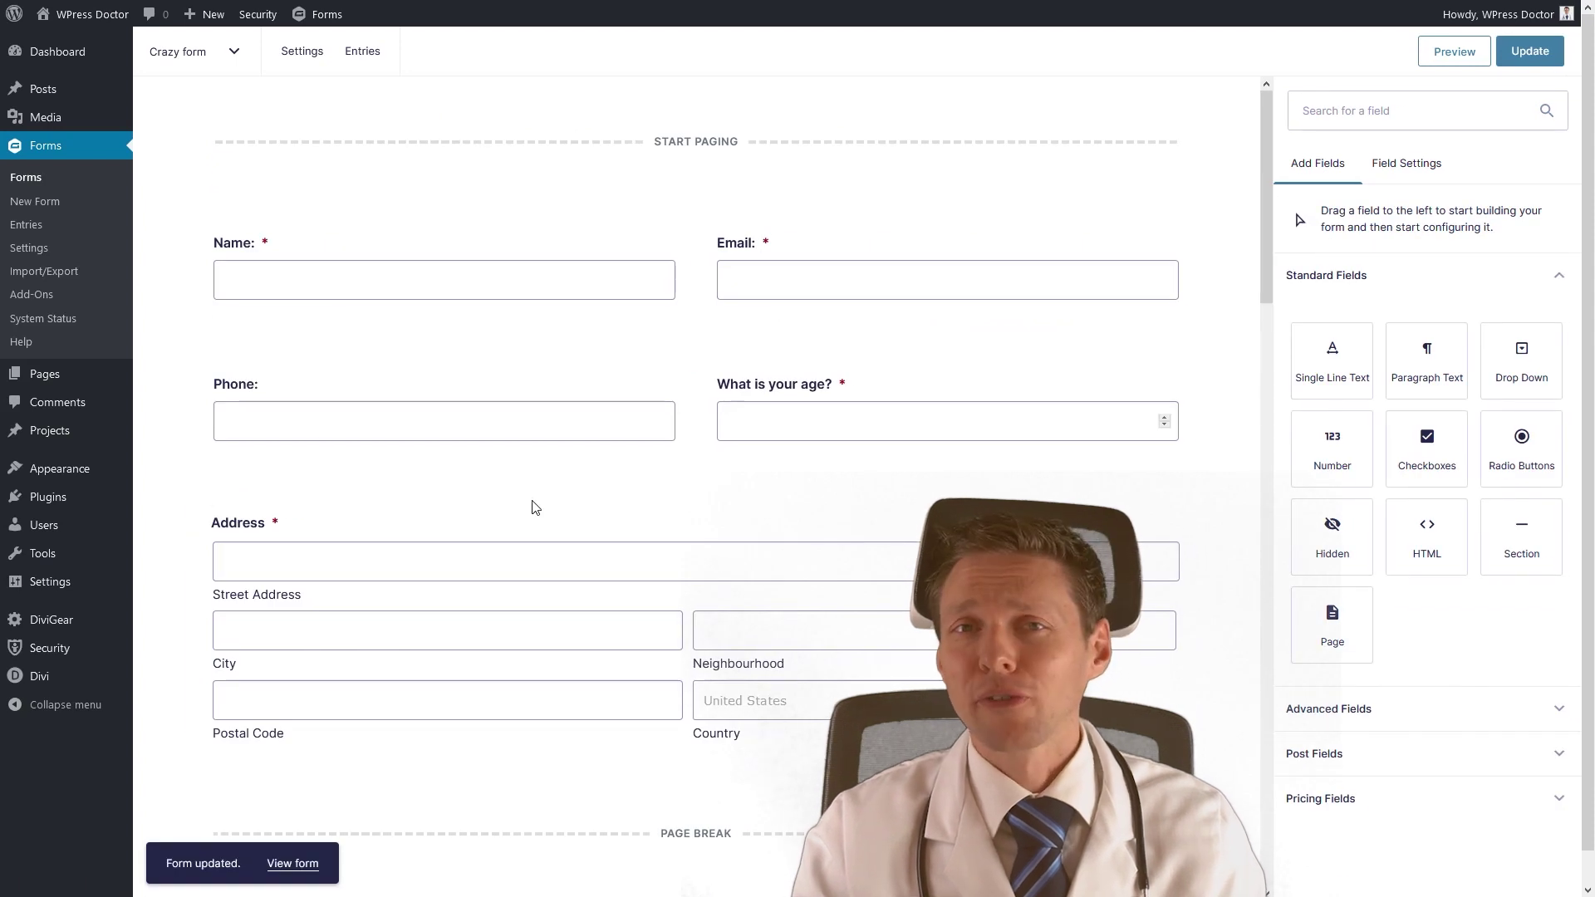
Preview the form and answer: 5 donuts, Yes to a personal trainer, WPress Doctor goal.
left_click(1446, 55)
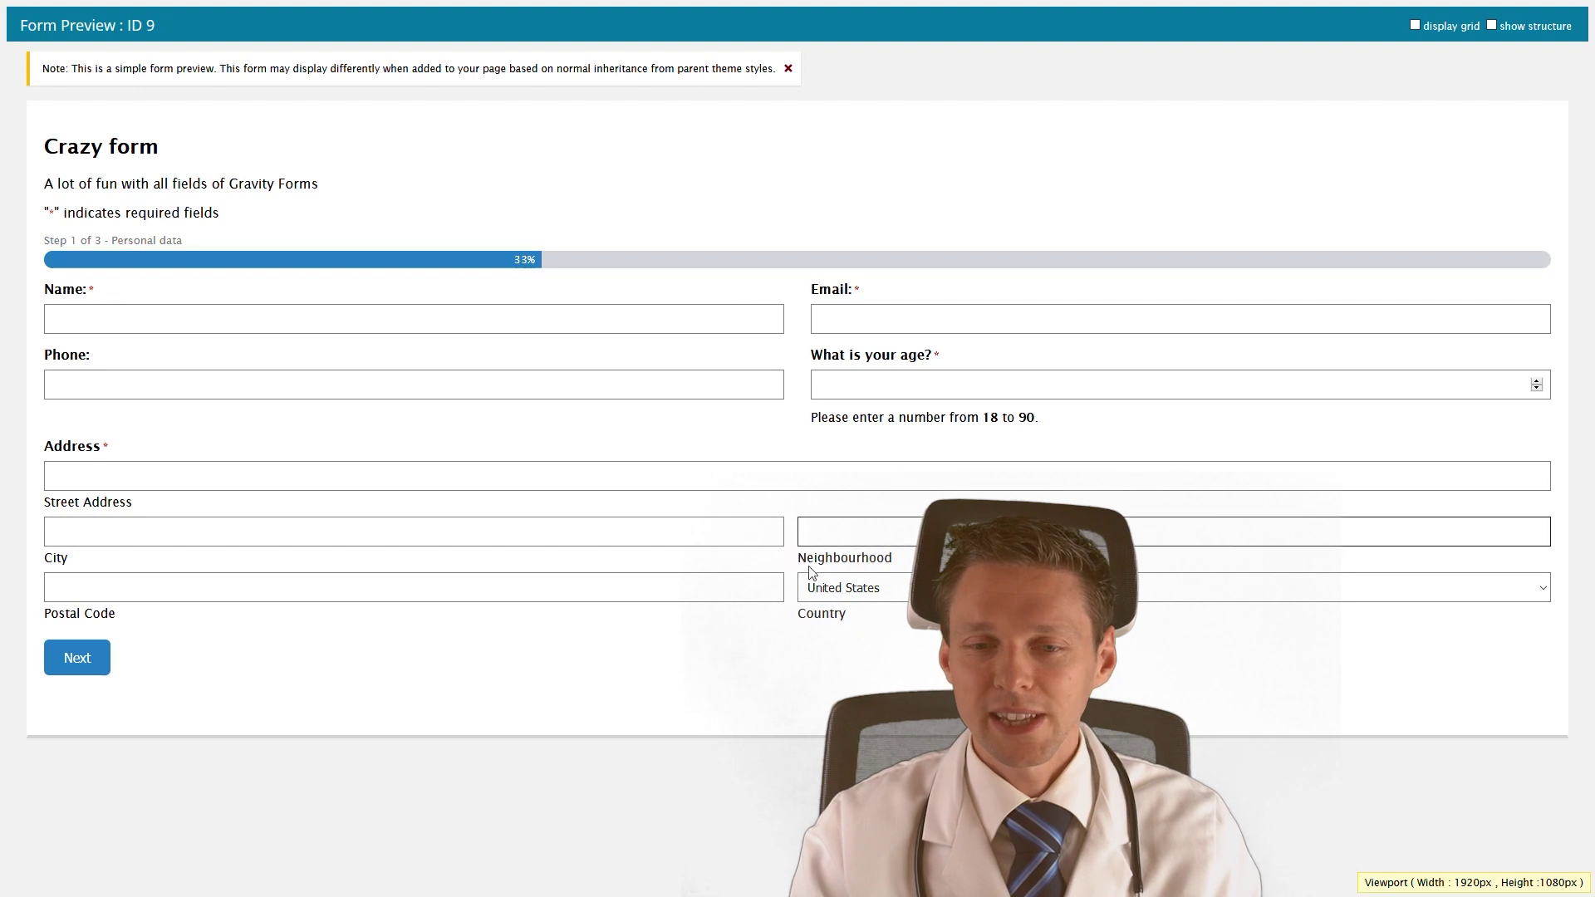
left_click(202, 315)
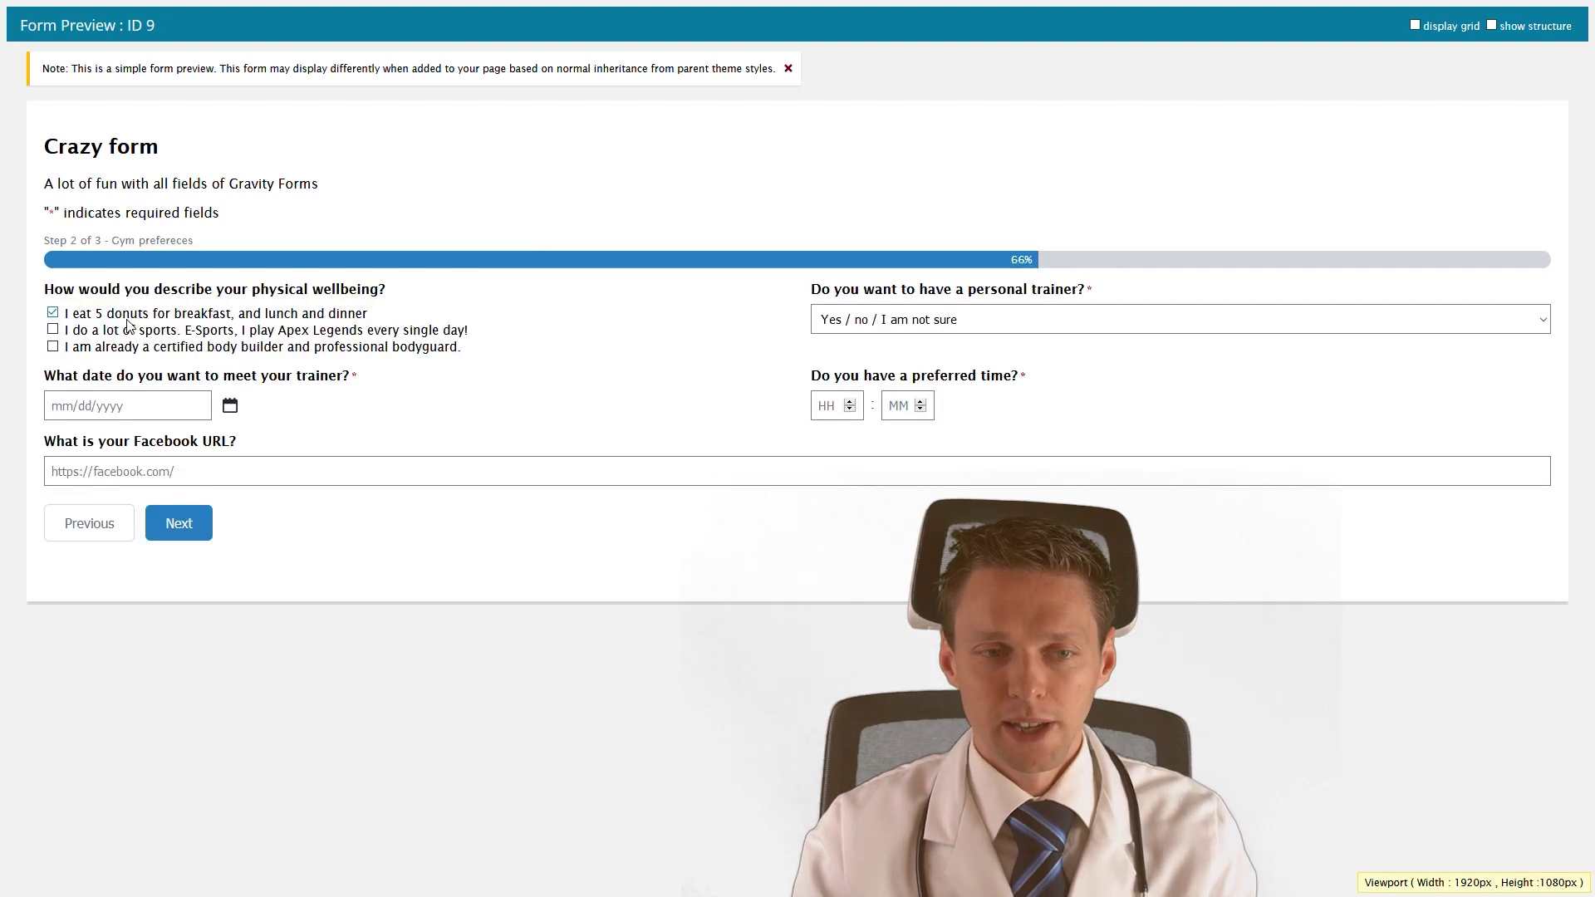
left_click(126, 318)
left_click(868, 324)
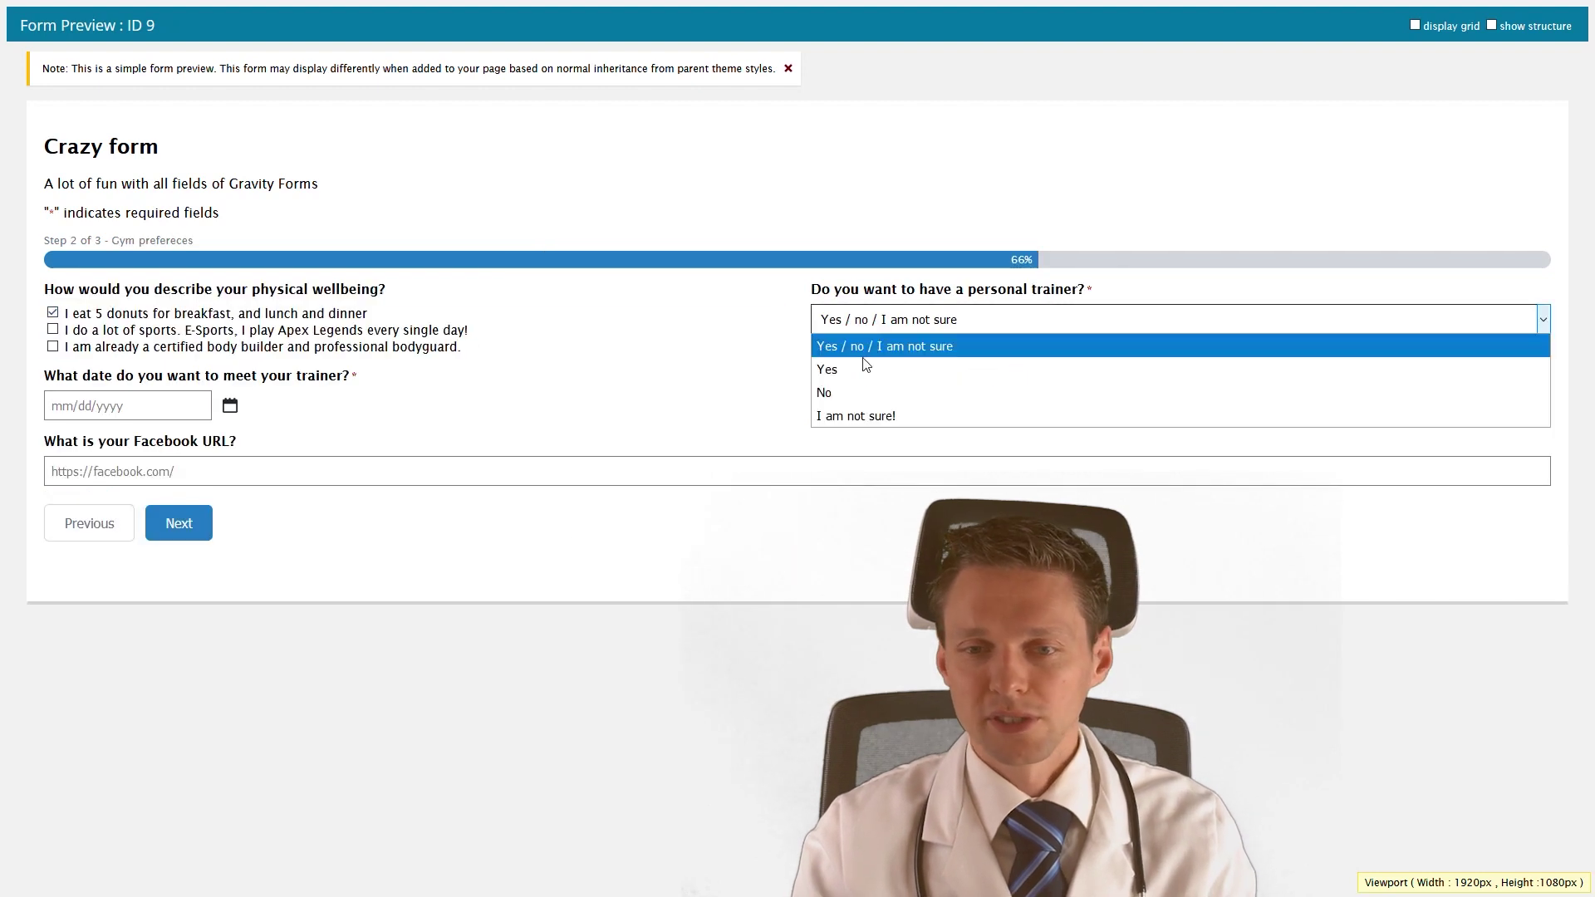
left_click(865, 368)
left_click(131, 430)
Pick 03/17/2021 as the trainer meeting date, start the Facebook URL, and advance to step 3.
scroll(1275, 449, "down", 2)
scroll(1263, 490, "up", 2)
scroll(1261, 492, "down", 2)
scroll(1256, 515, "down", 2)
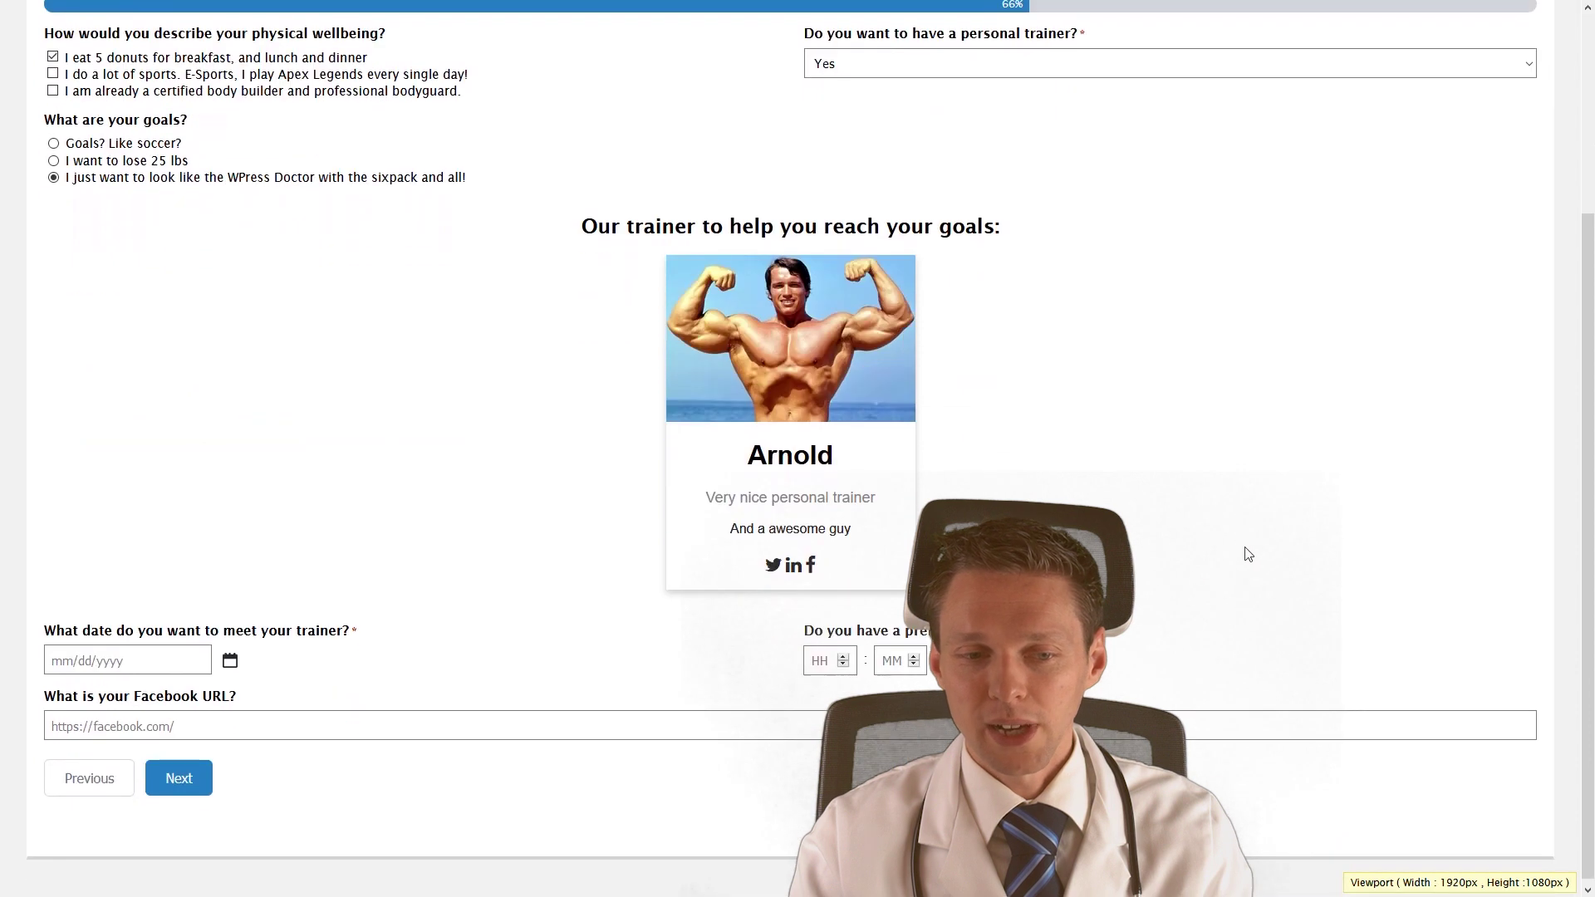
left_click(131, 661)
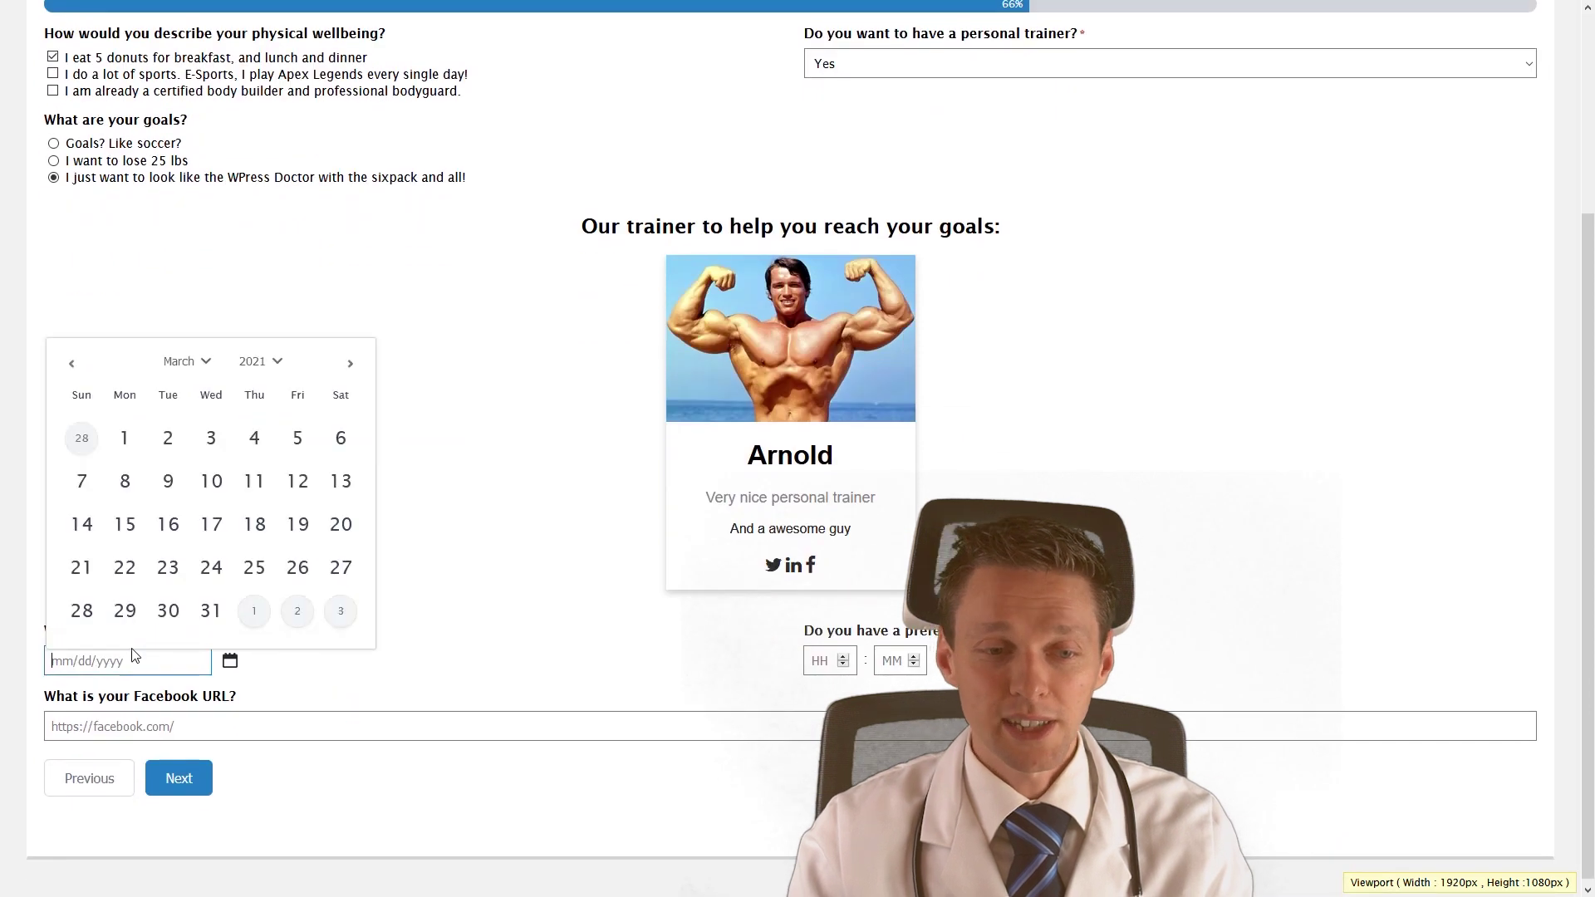
left_click(211, 536)
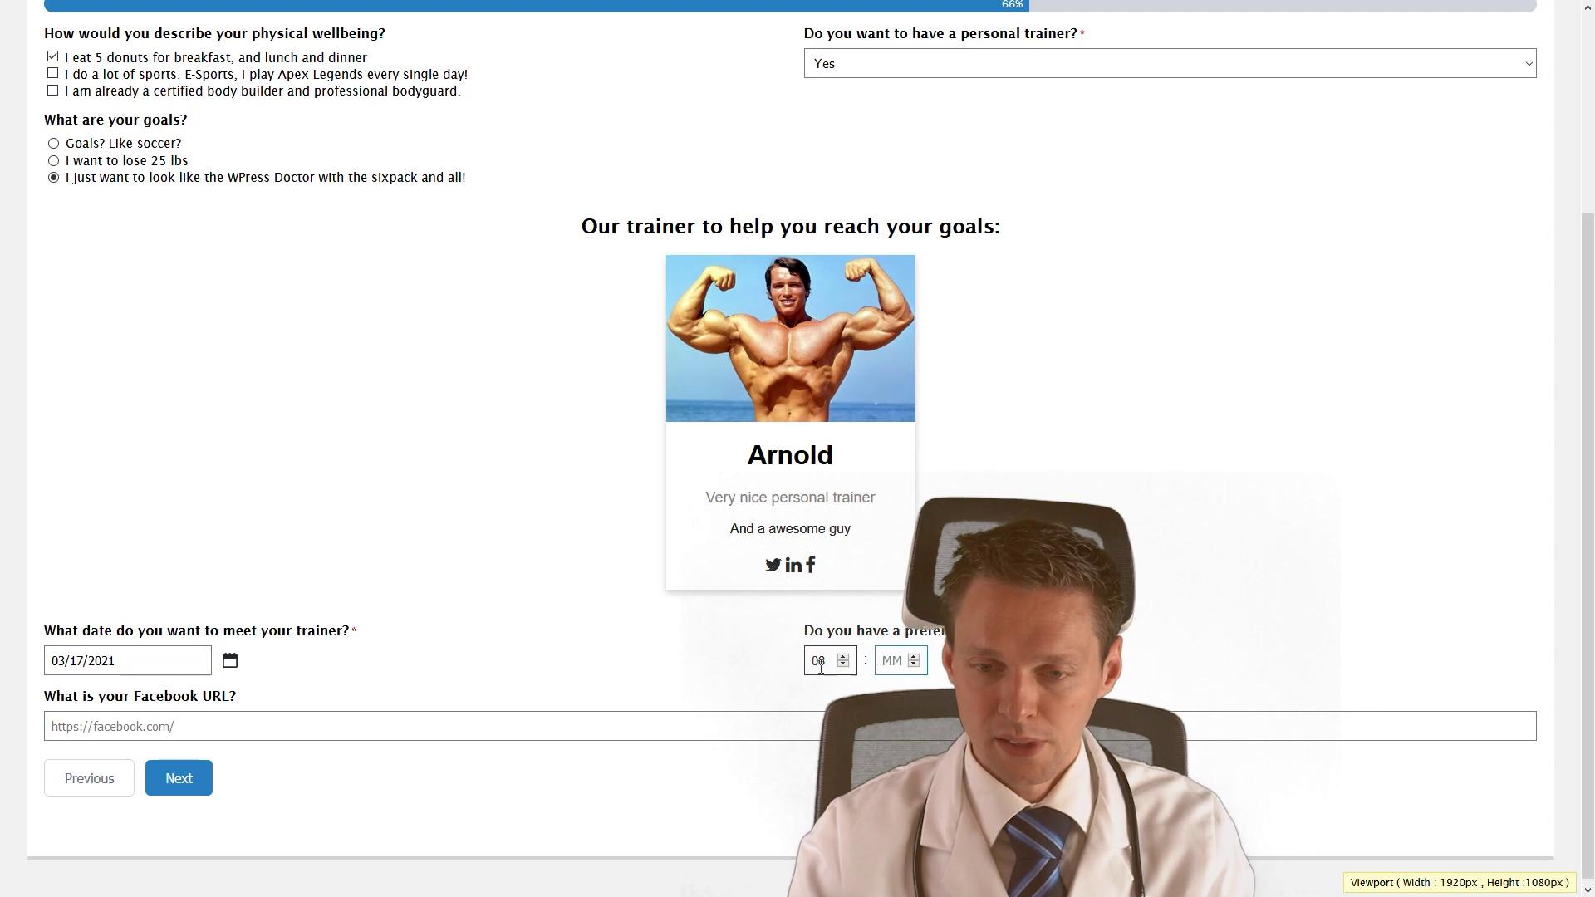
left_click(212, 728)
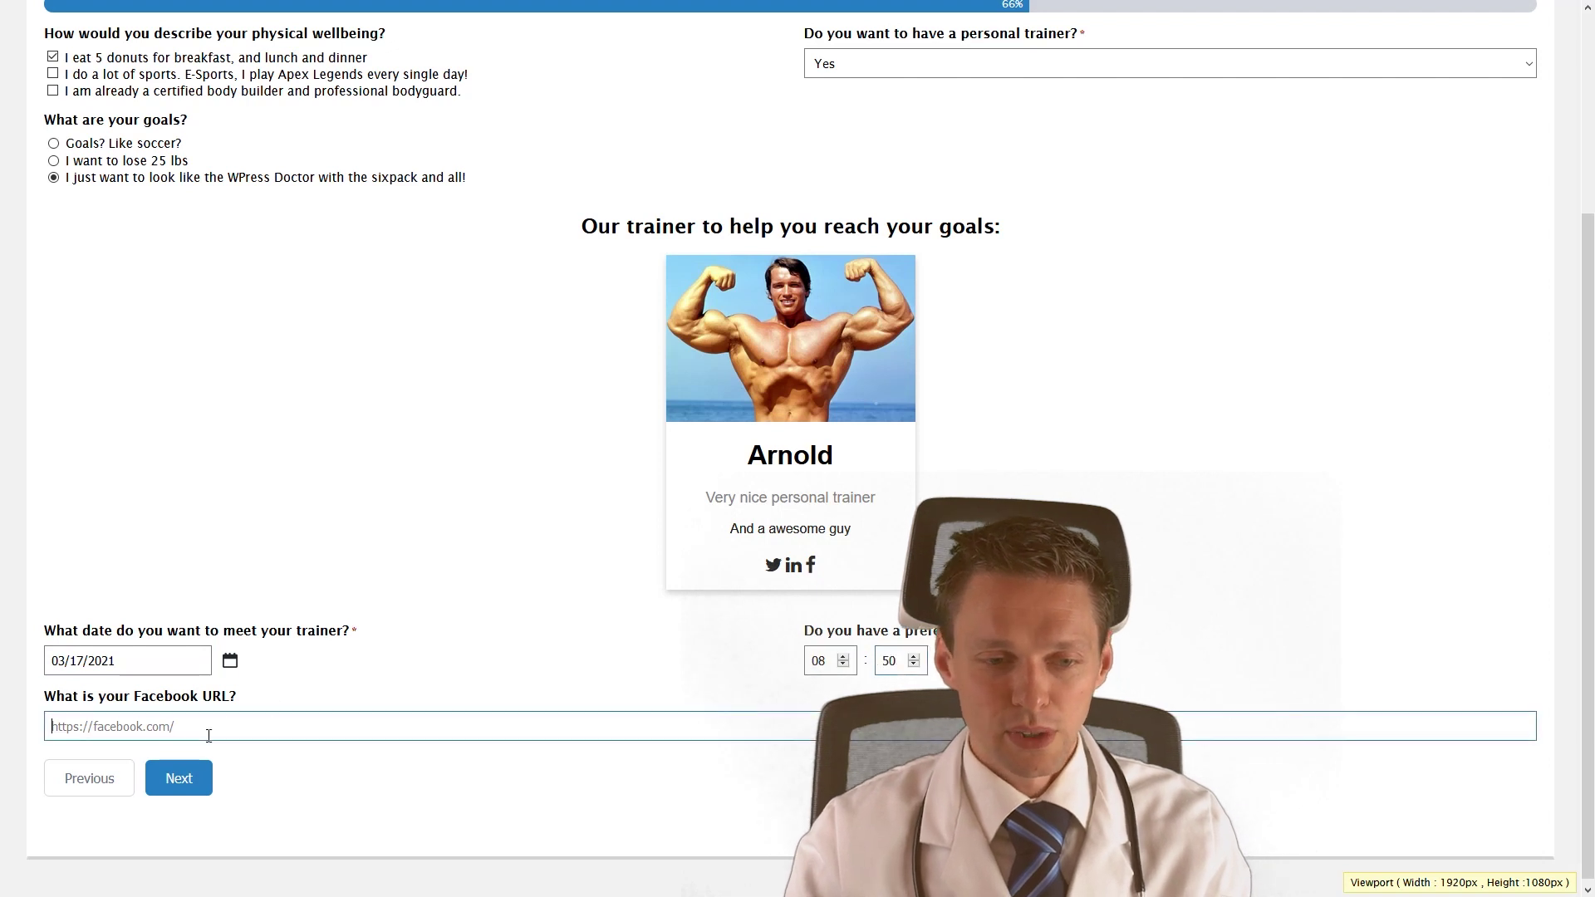
type("https:")
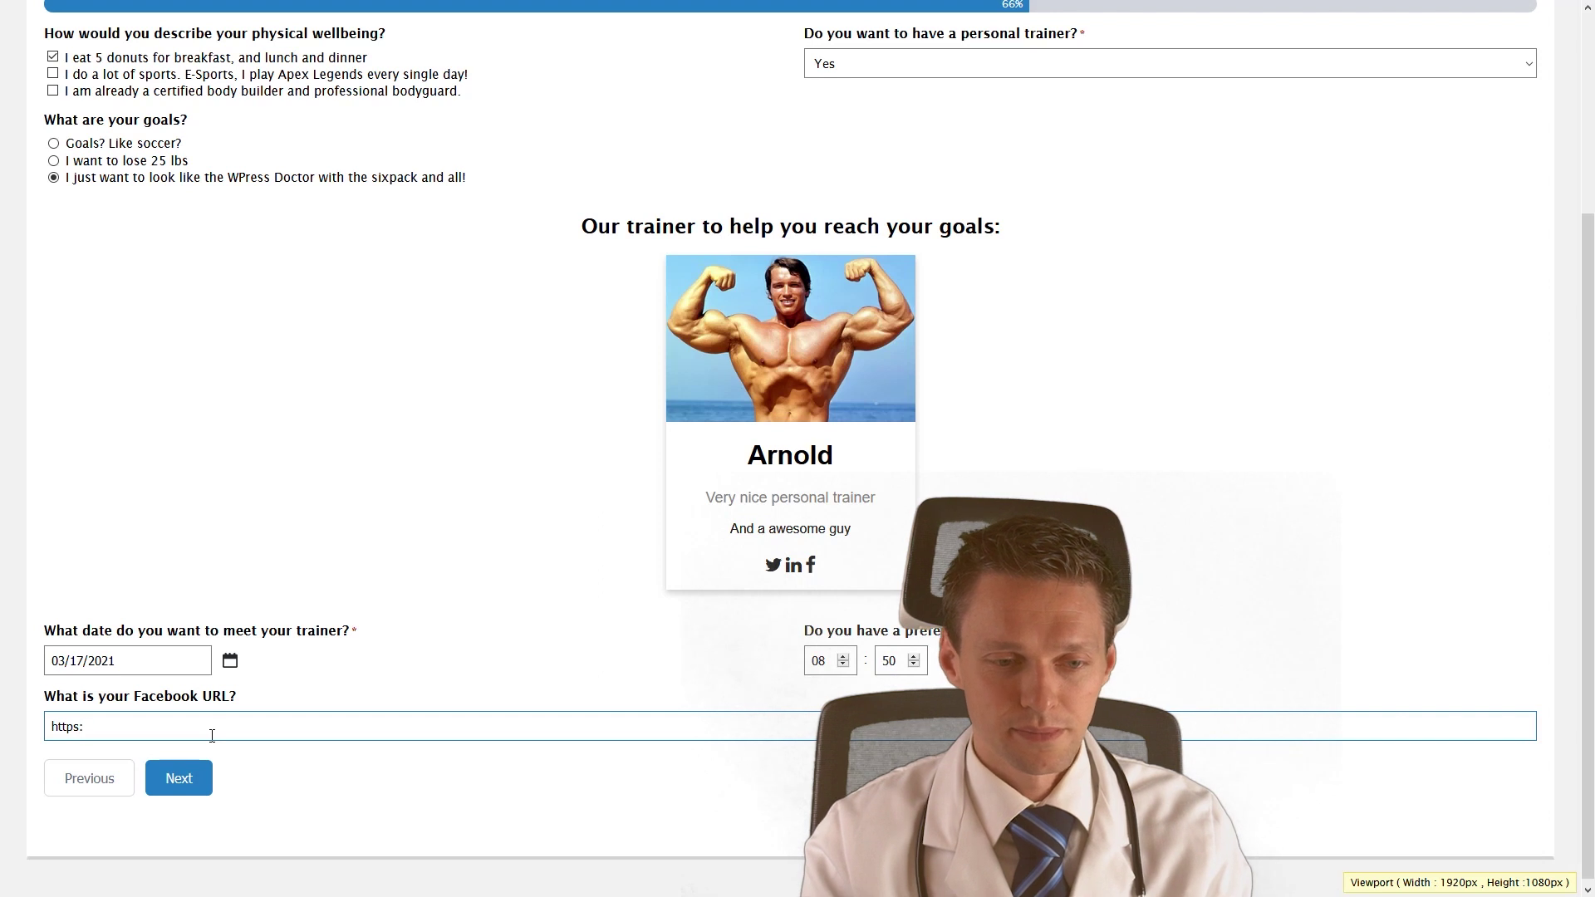
left_click(219, 373)
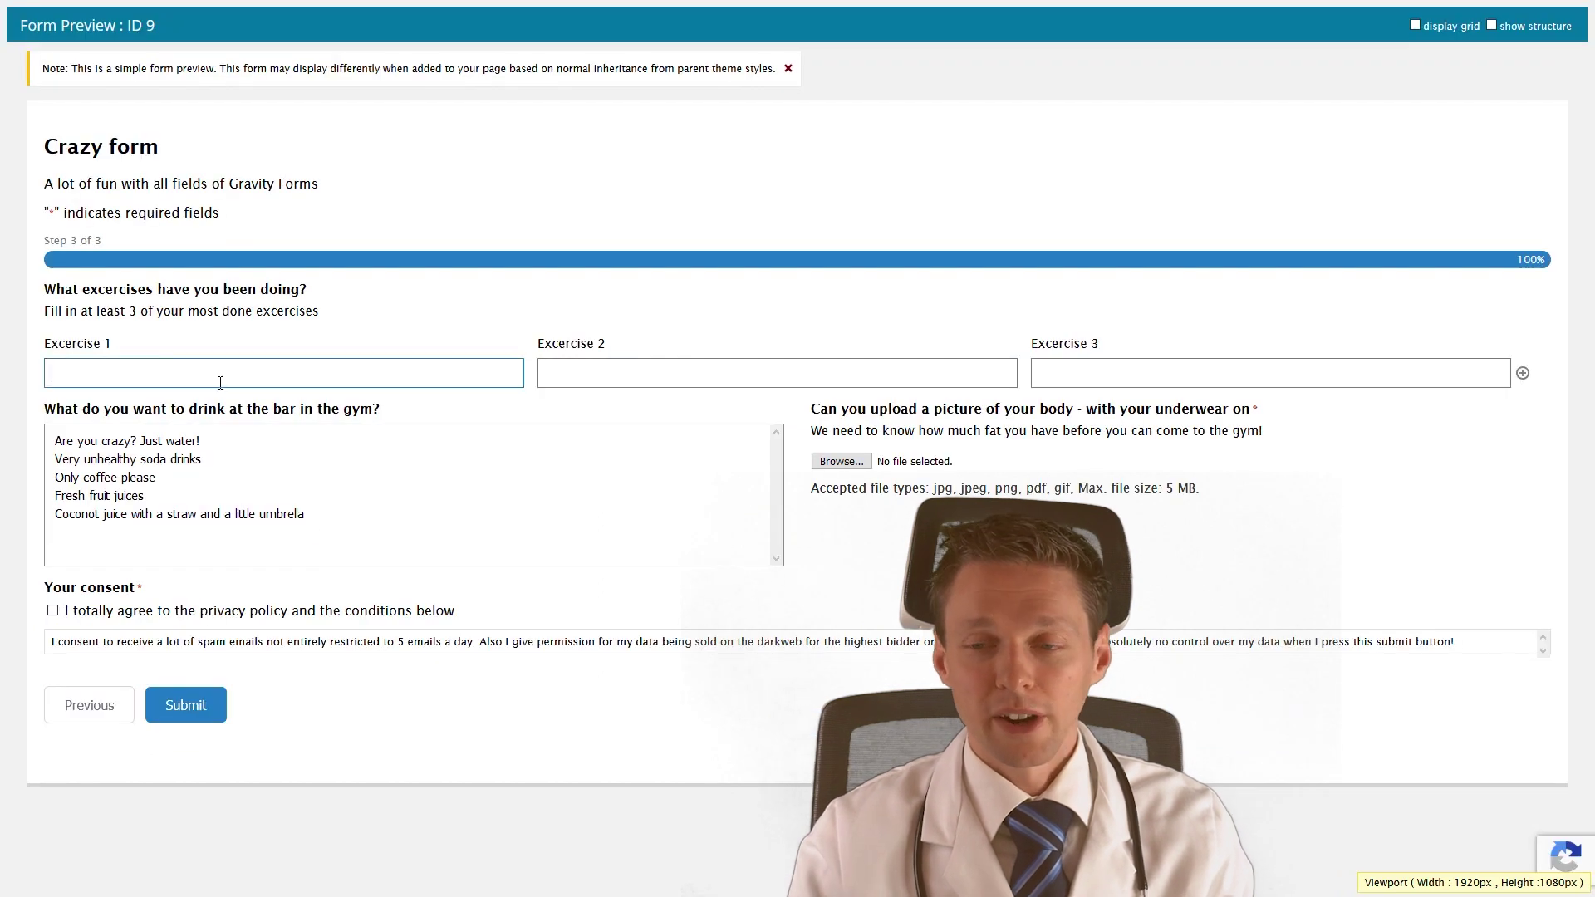
Select several drinks including soda, coffee and coconut juice, then check the upload and consent fields.
left_click(193, 444)
left_click(171, 477)
left_click(165, 515)
left_click(111, 461, "ctrl")
left_click(87, 479, "ctrl")
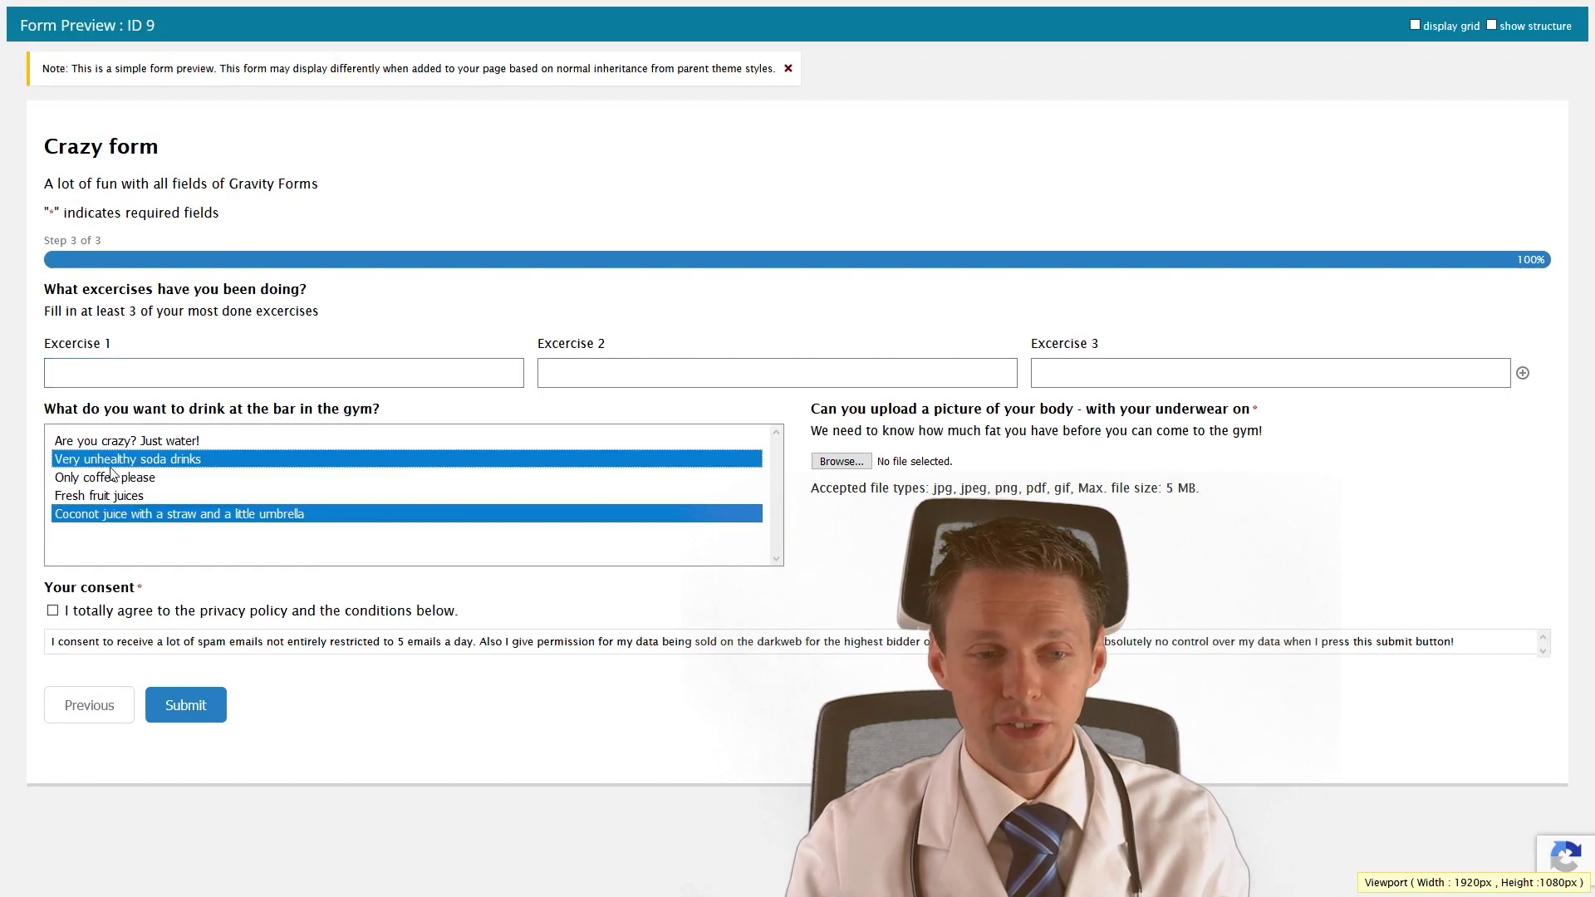
key("Tab")
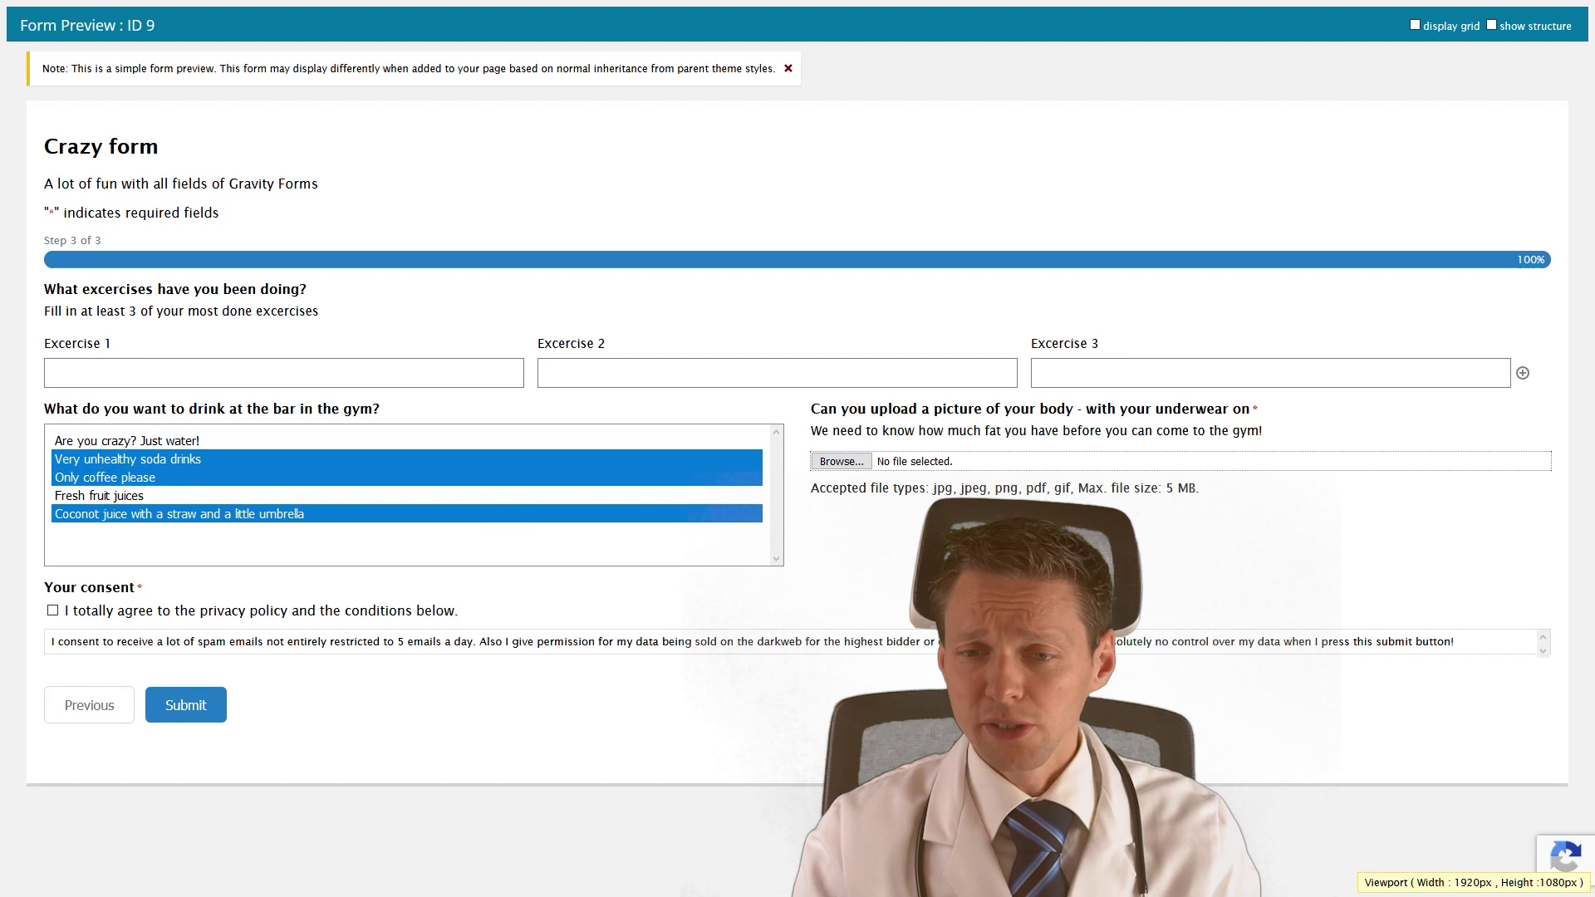
left_click(843, 466)
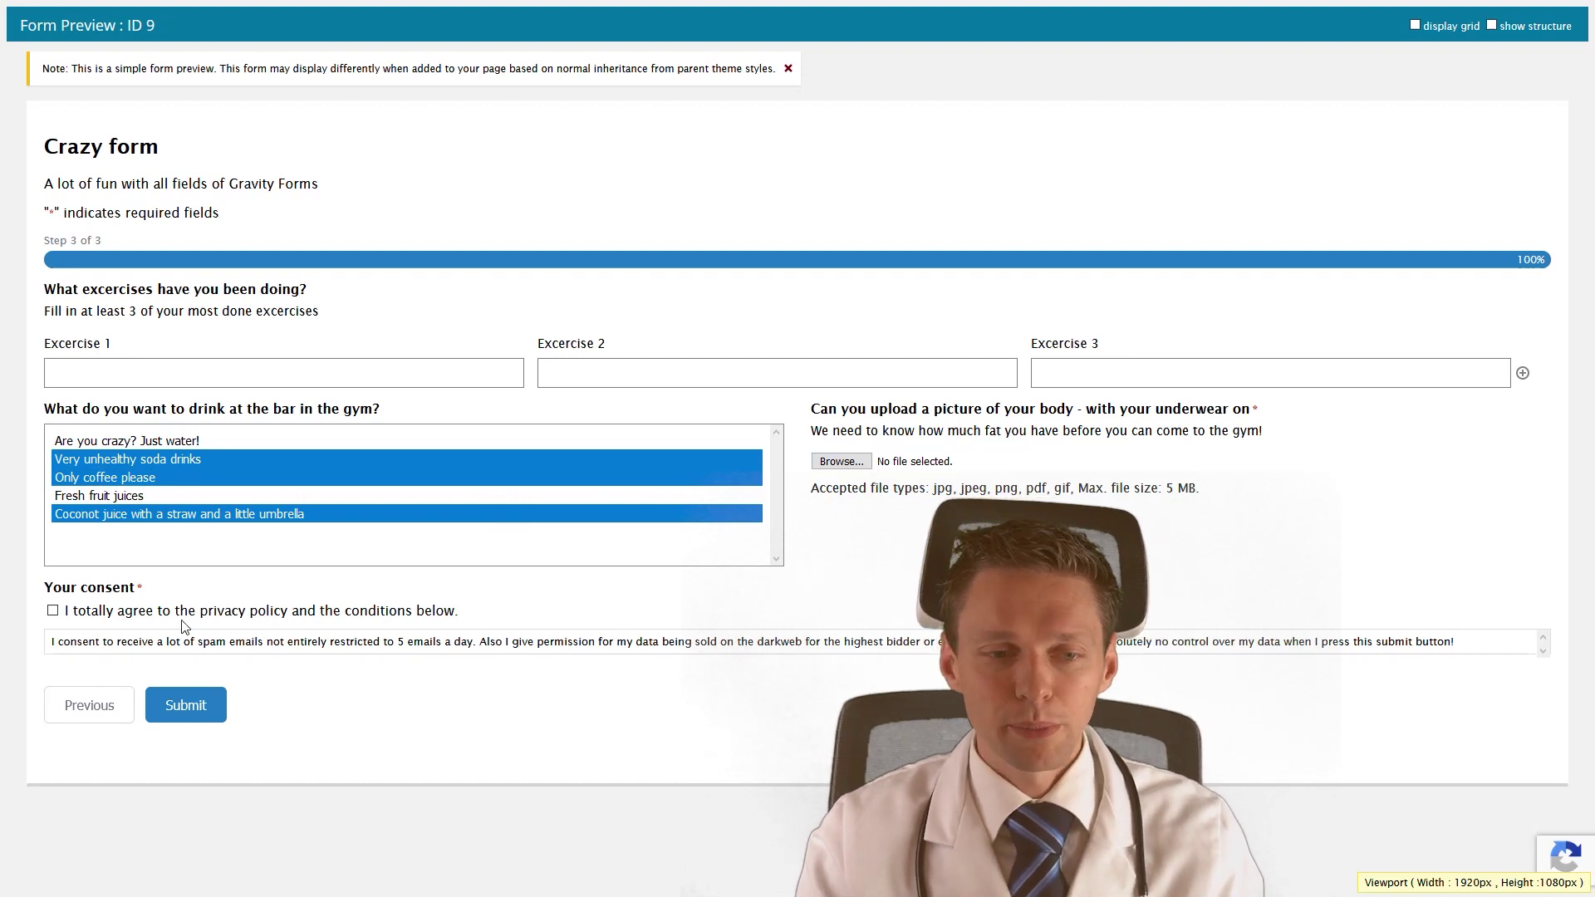
triple_click(1214, 648)
left_click(533, 647)
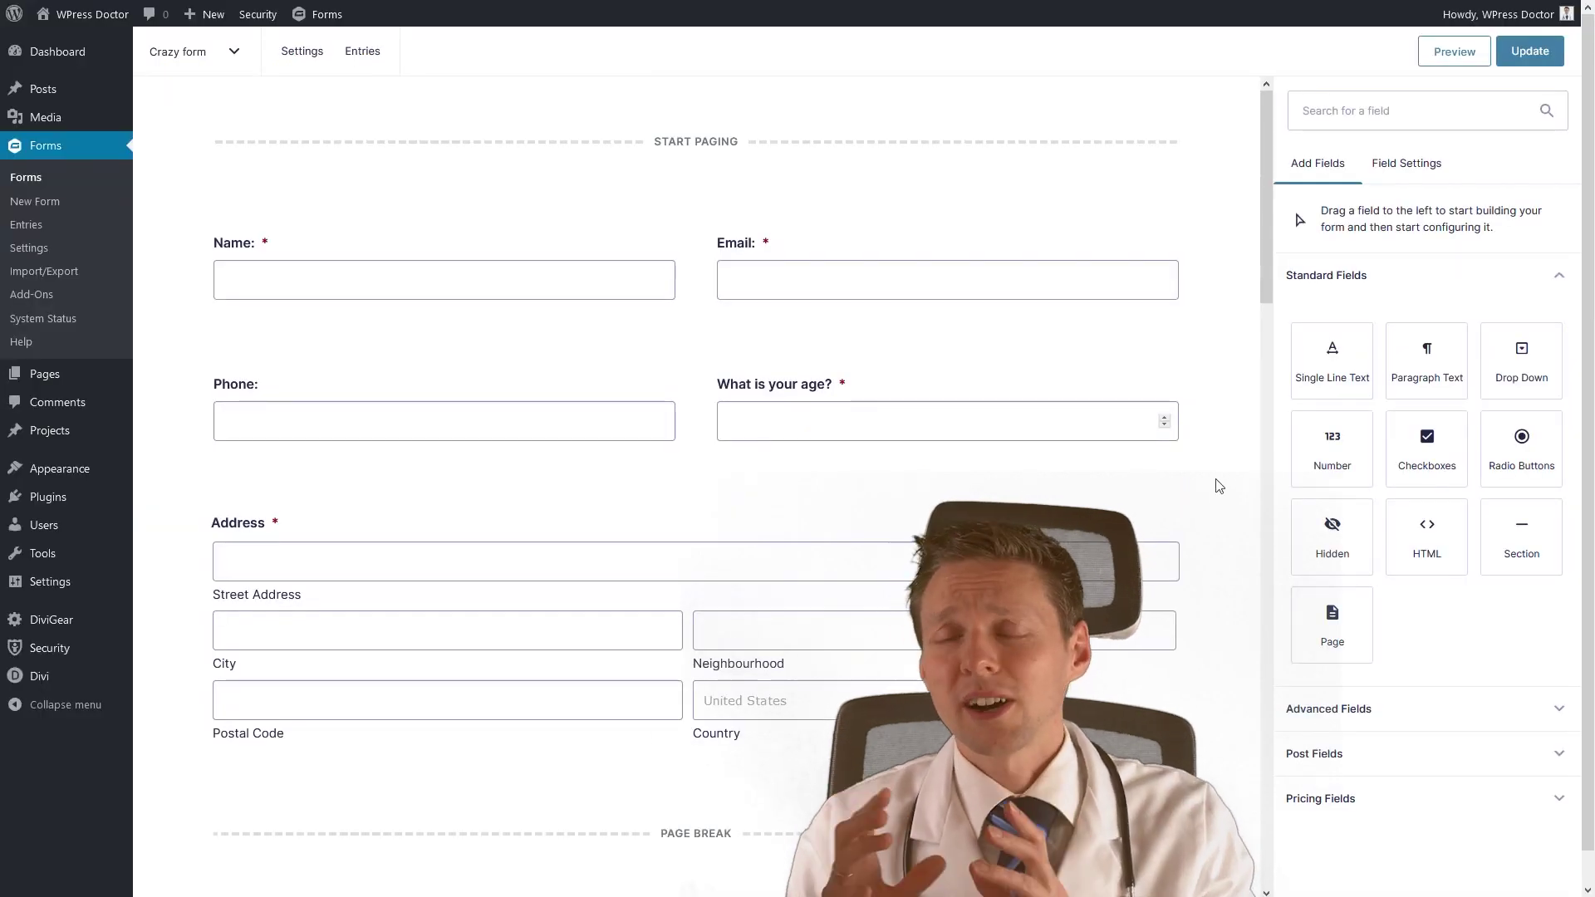
Review the forms list, noting Advanced Form's ID 8, then reach the gravityforms.com account Downloads page.
left_click(63, 188)
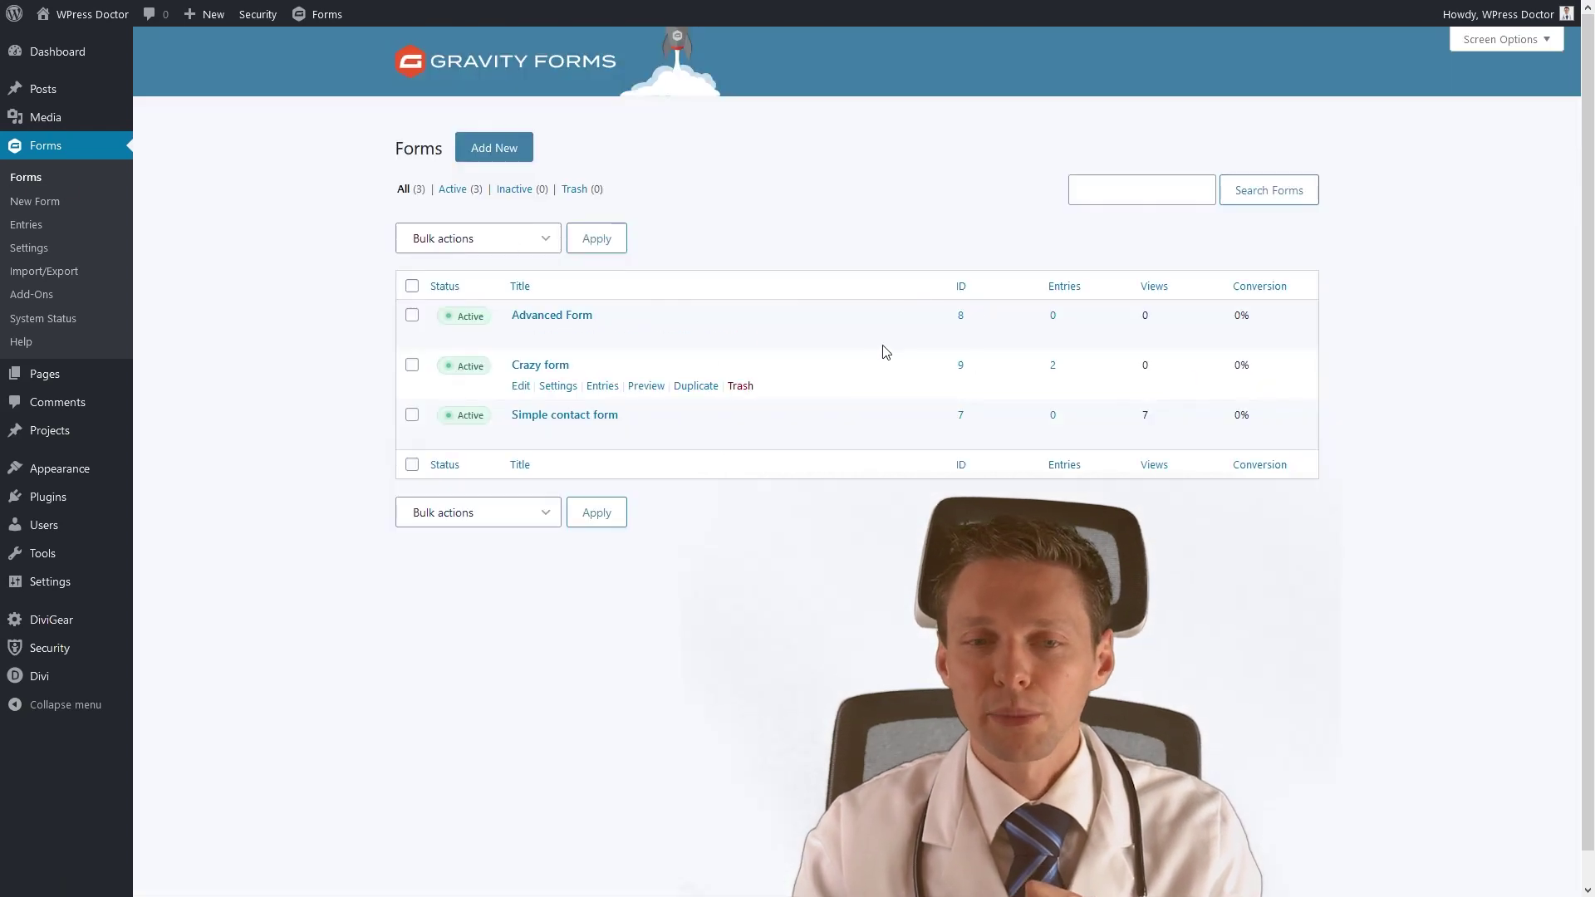
double_click(960, 316)
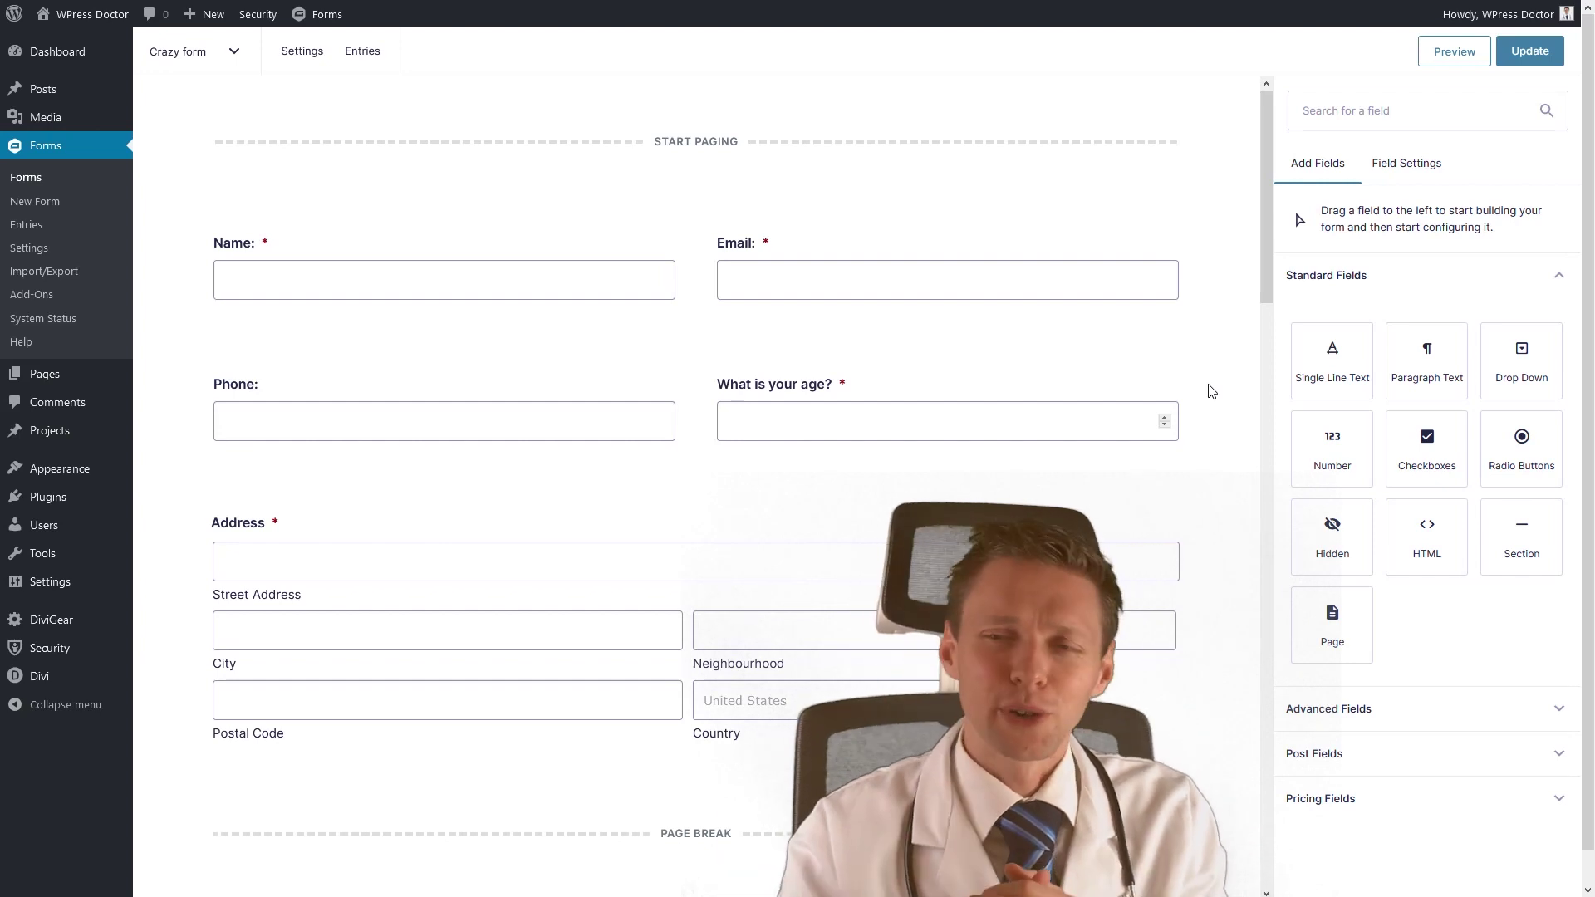
mouse_move(1166, 405)
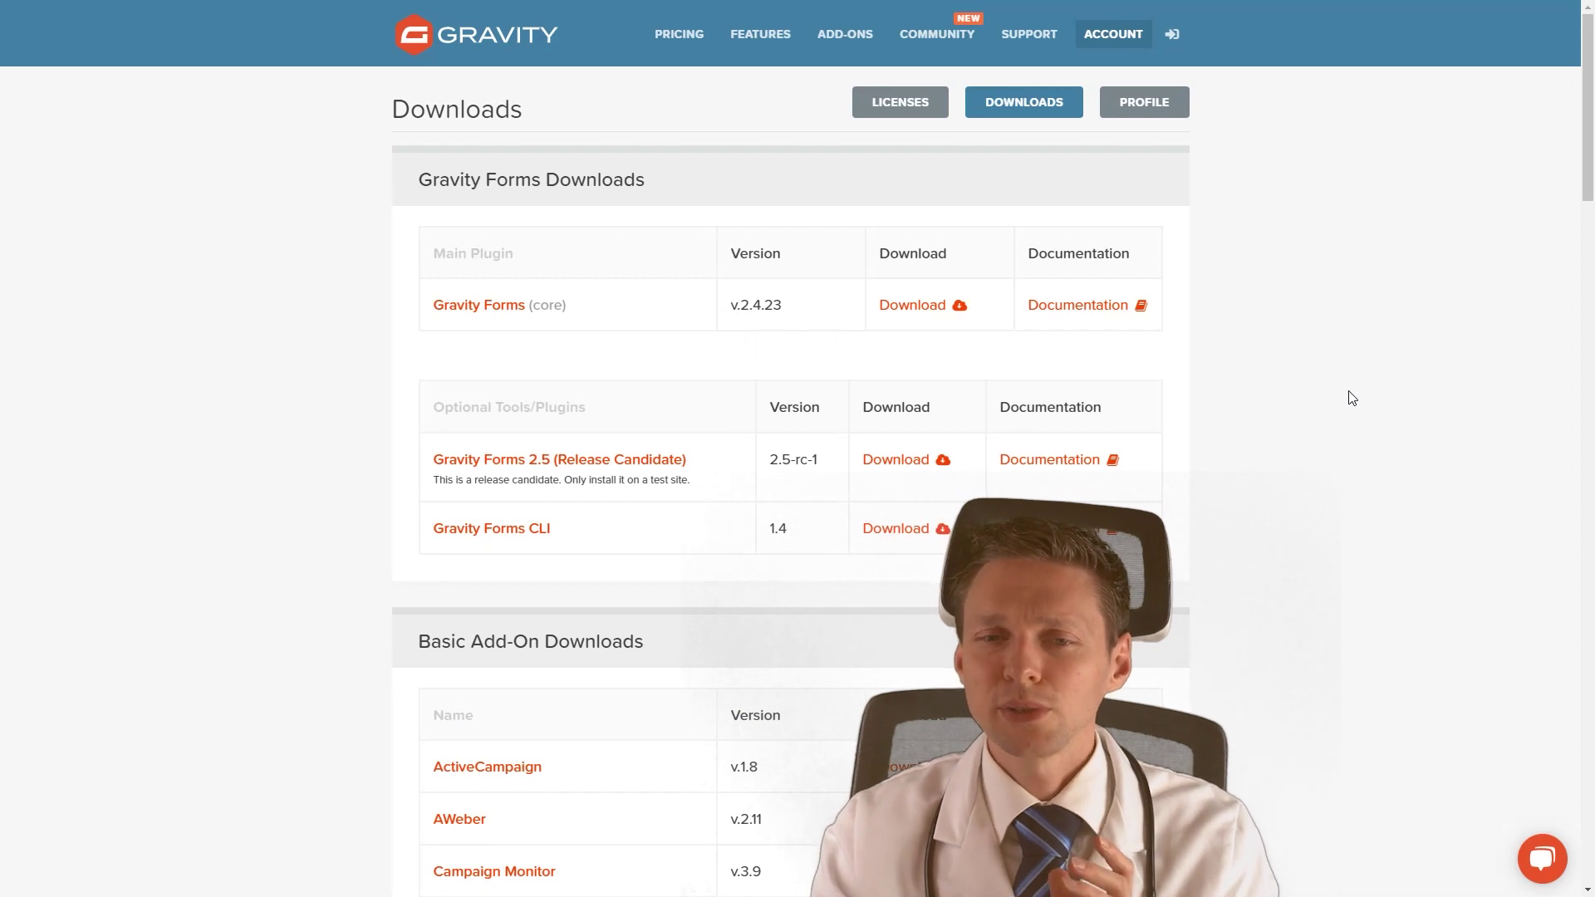
Download the Signature add-on v.4.0.2 zip from Elite Add-On Downloads and dismiss the download bar.
middle_click(1401, 381)
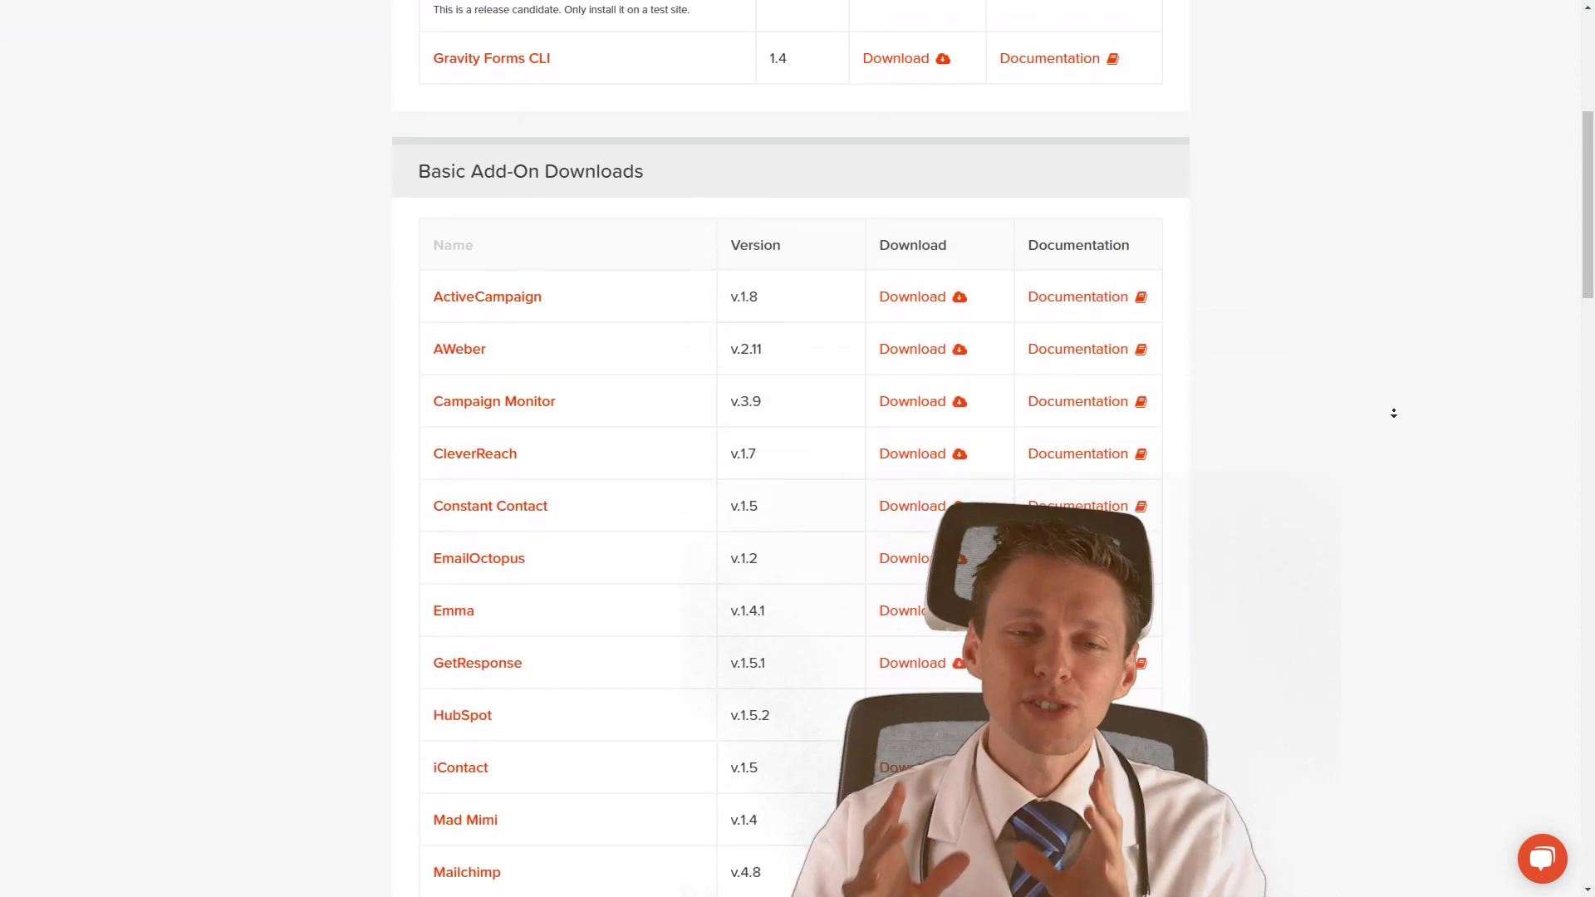
middle_click(1394, 413)
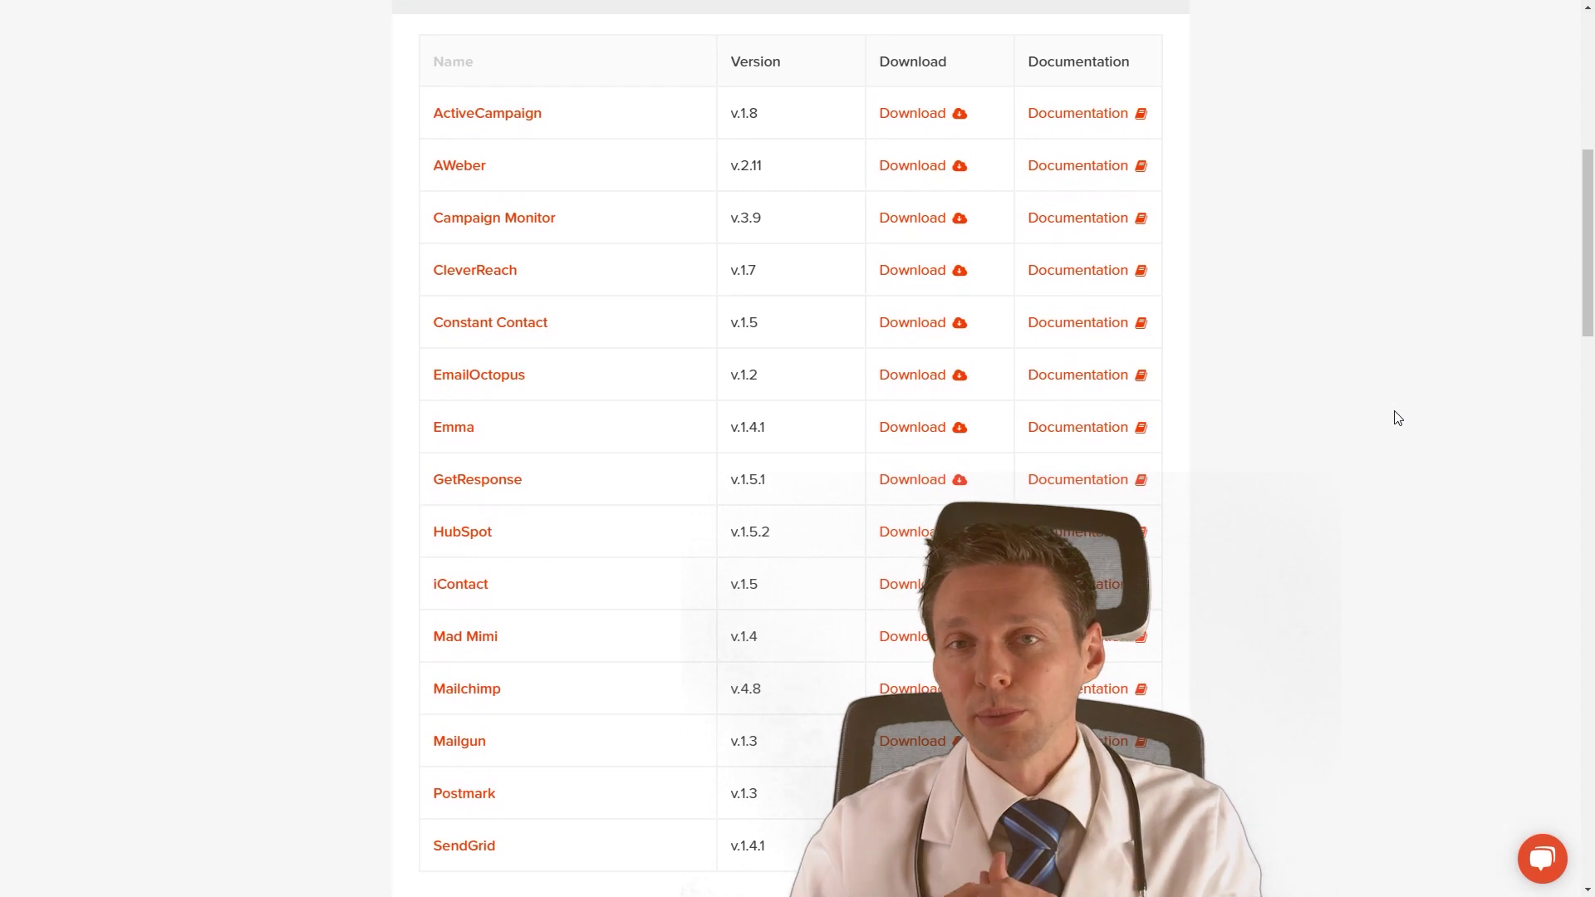
scroll(1413, 391, "up", 7)
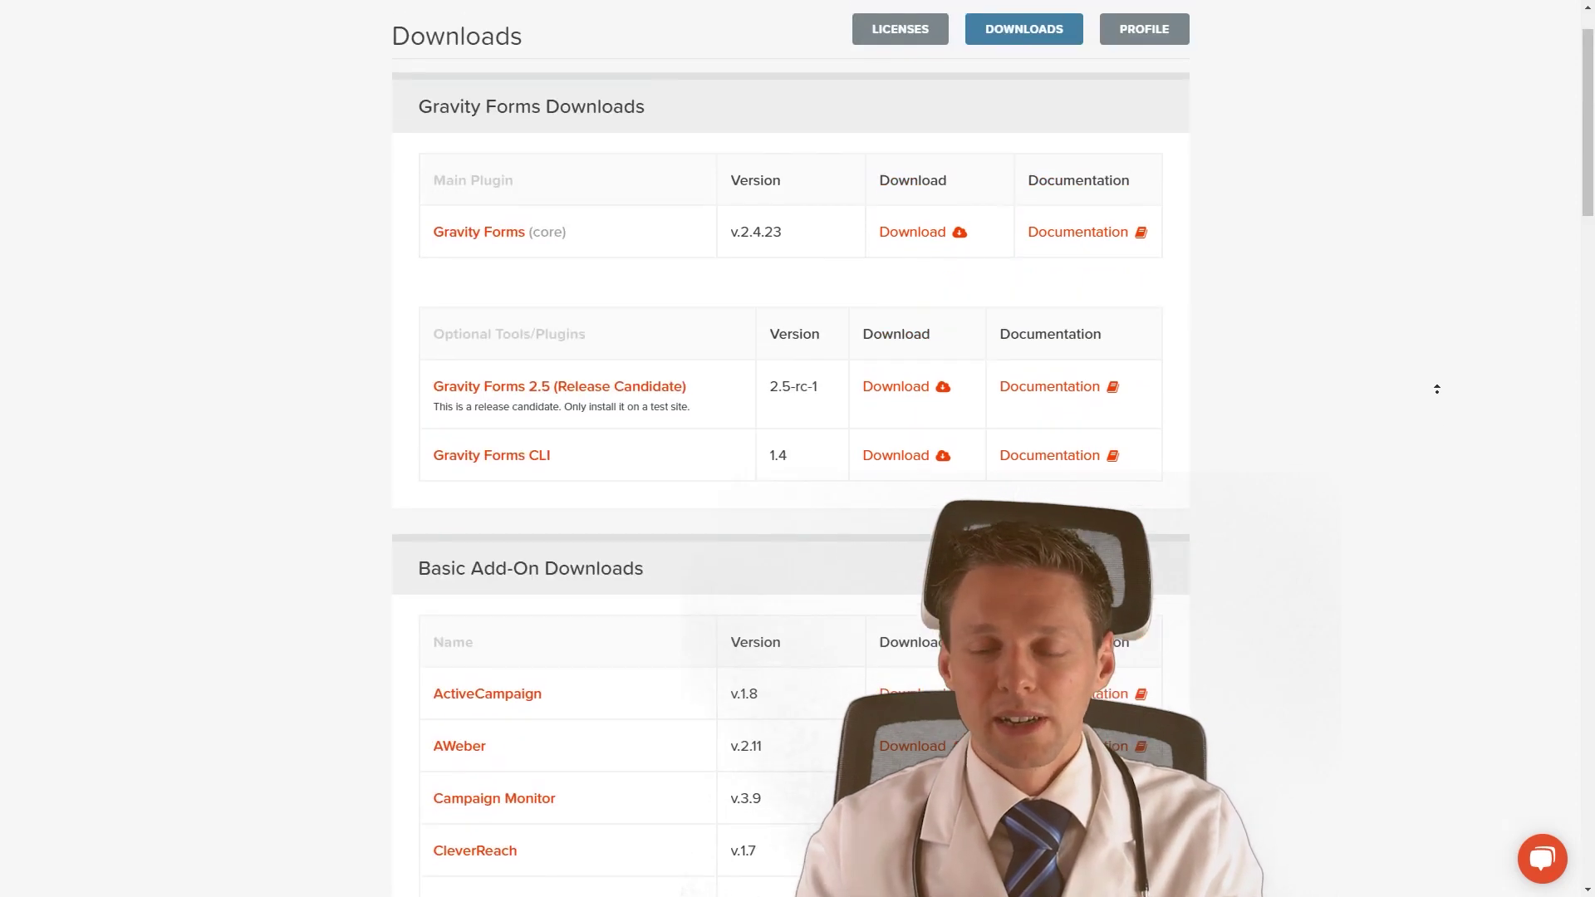
middle_click(1462, 457)
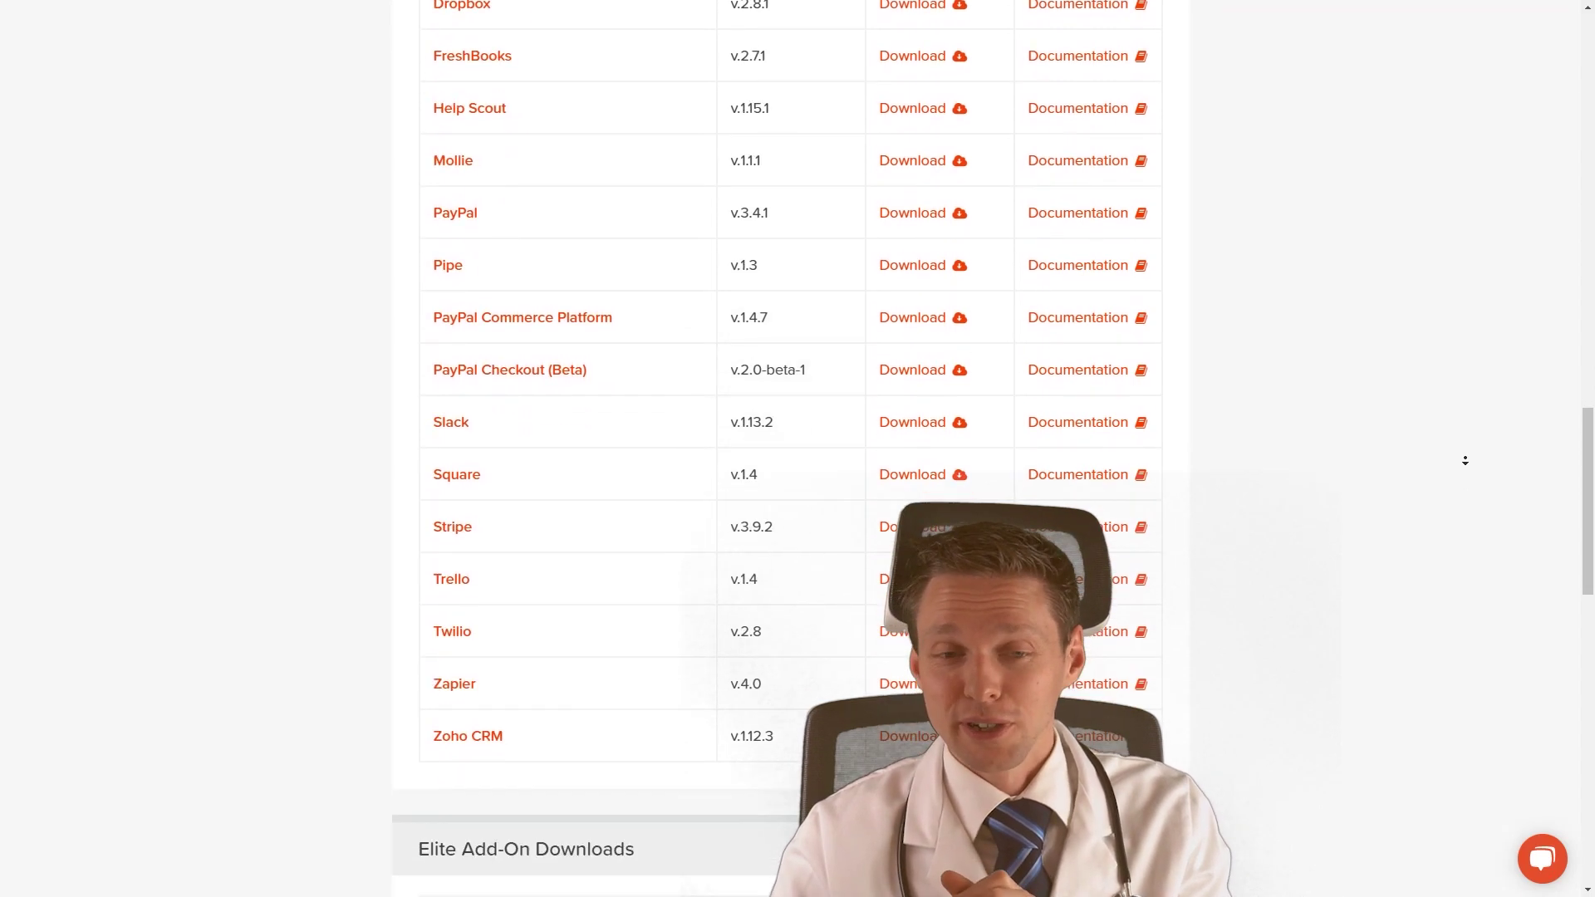
scroll(1406, 353, "up", 2)
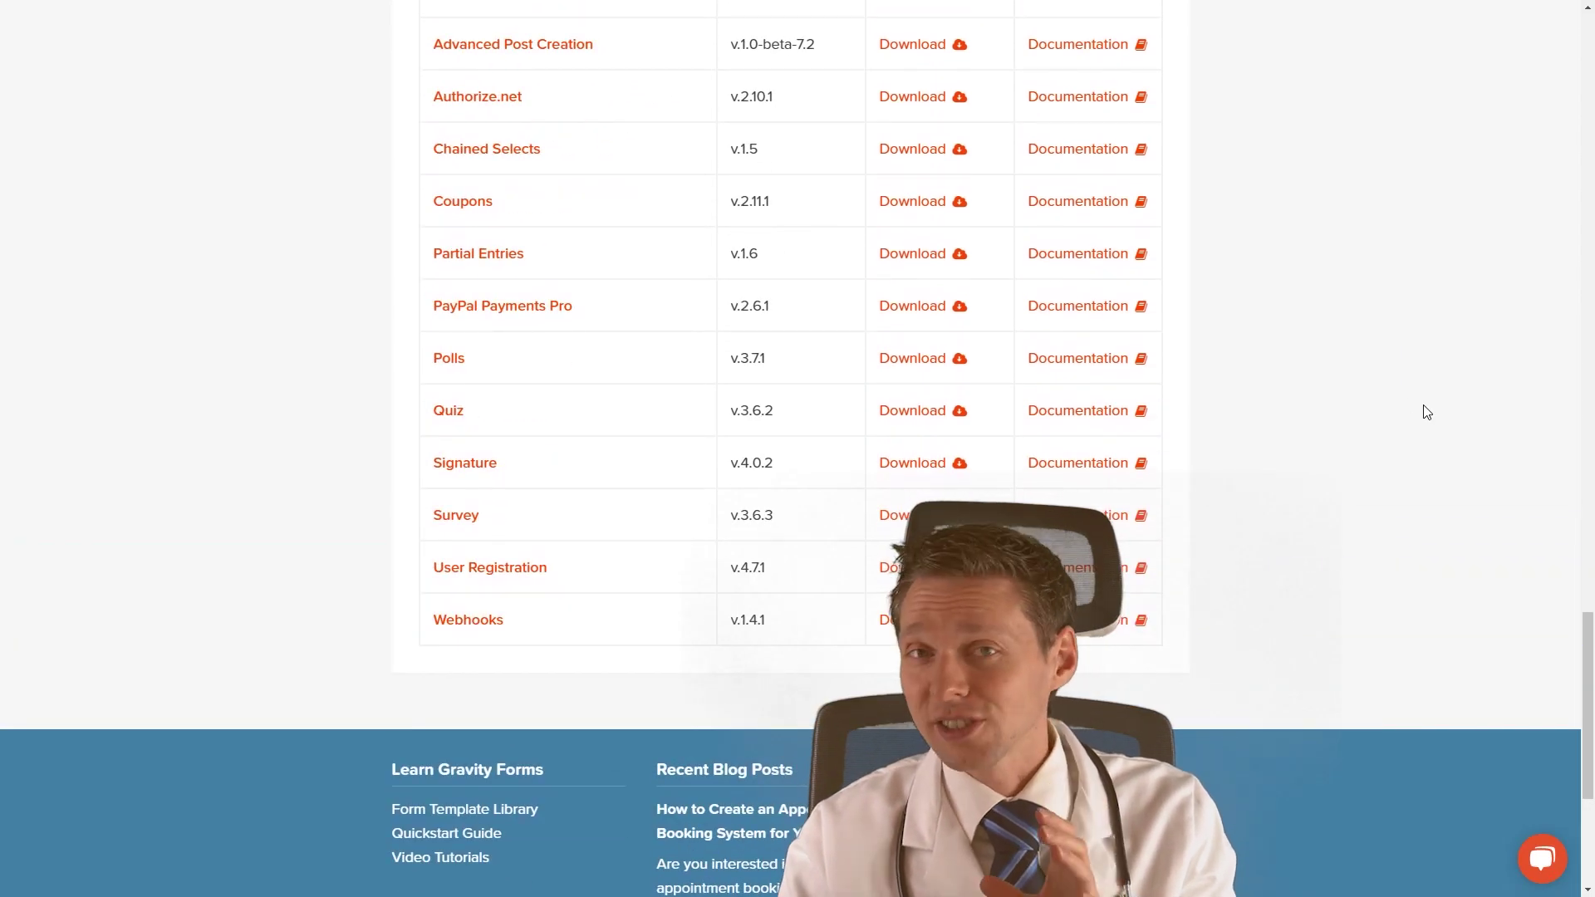
scroll(515, 473, "up", 3)
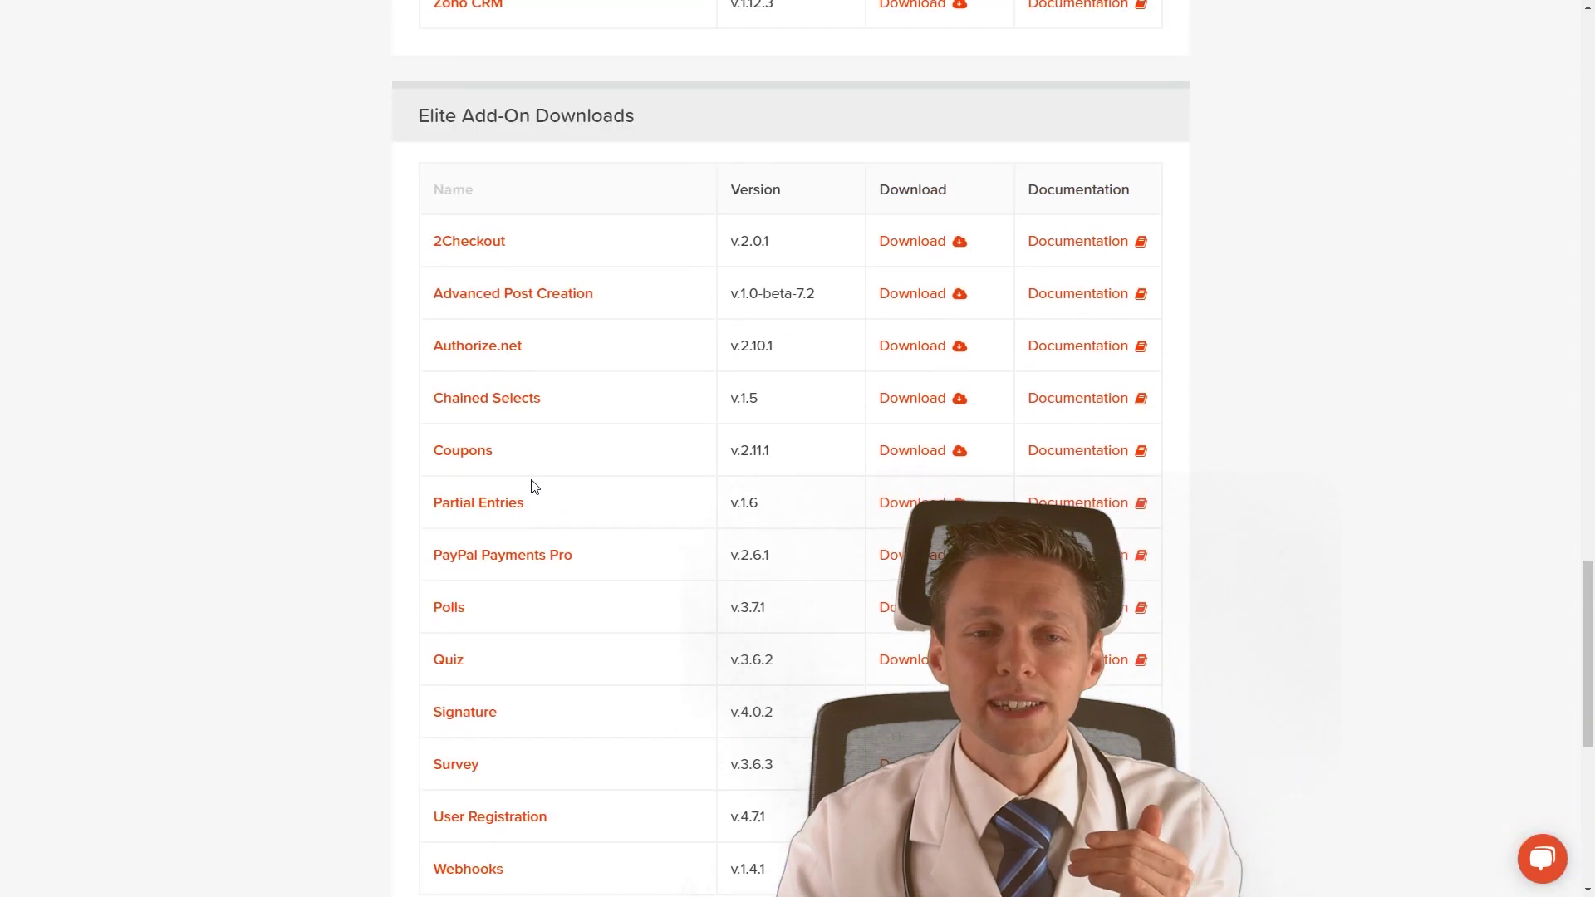
left_click_drag(418, 114, 627, 114)
scroll(636, 160, "down", 2)
scroll(604, 237, "down", 1)
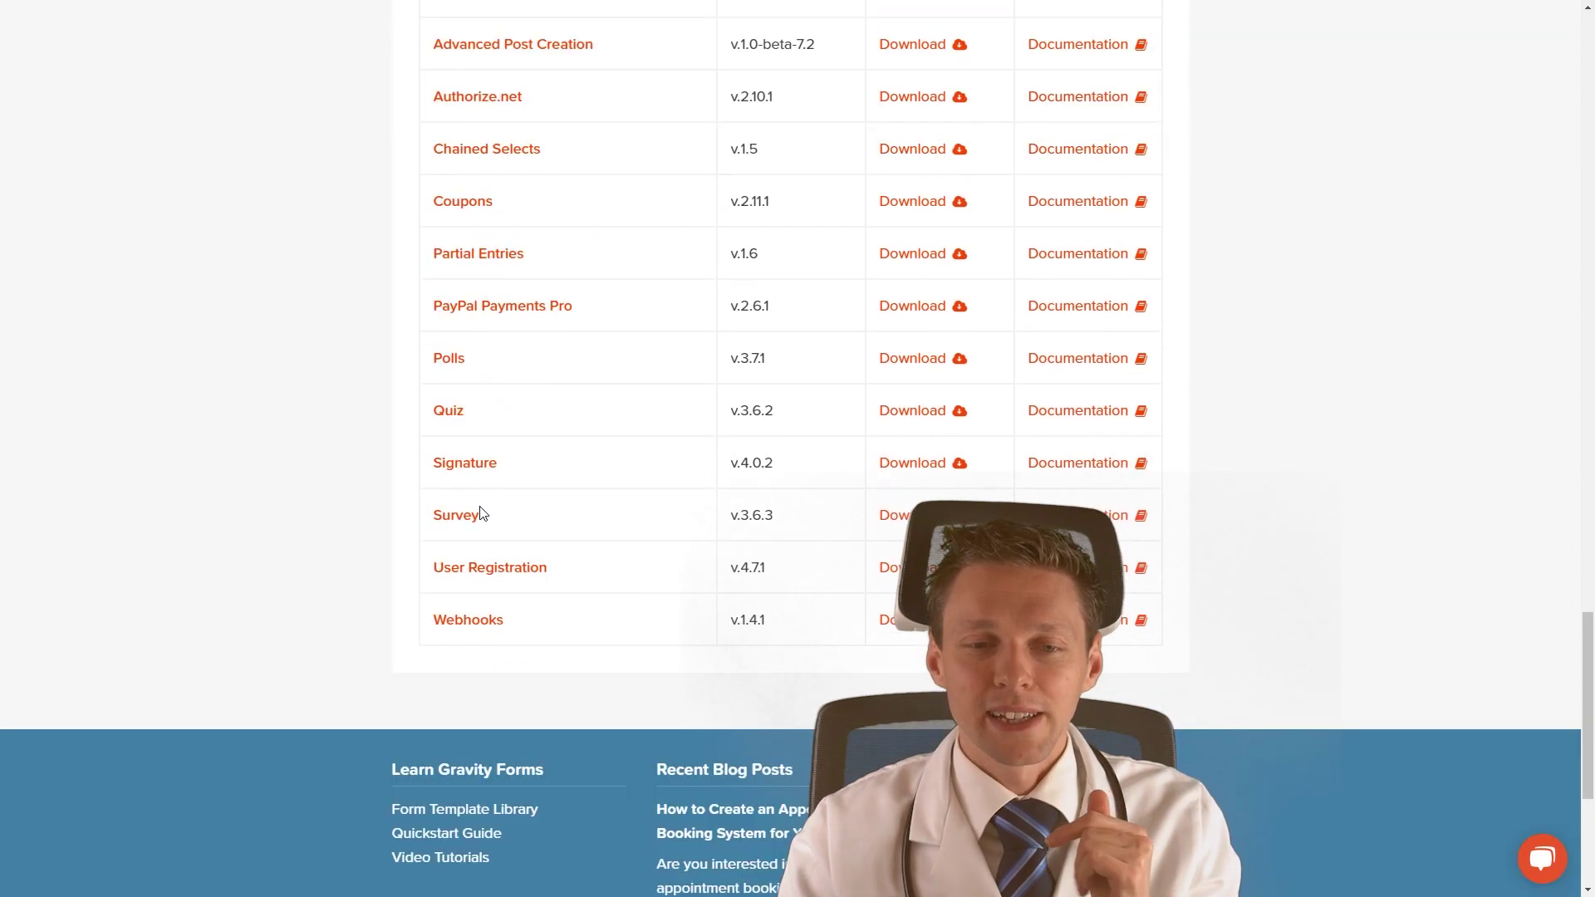
left_click(920, 476)
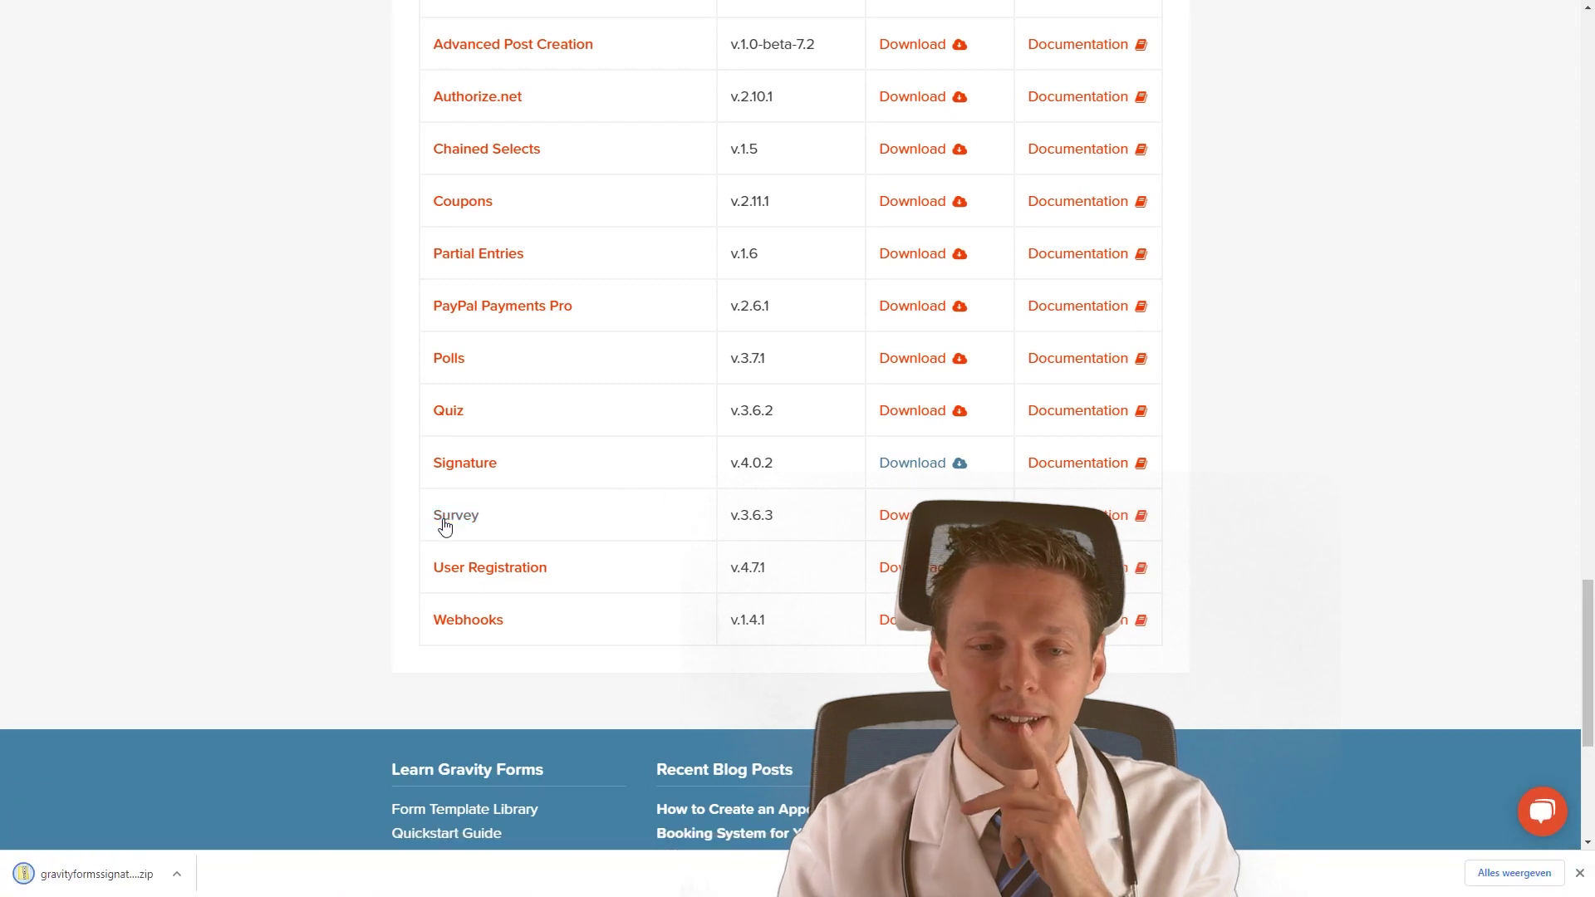
left_click(1580, 874)
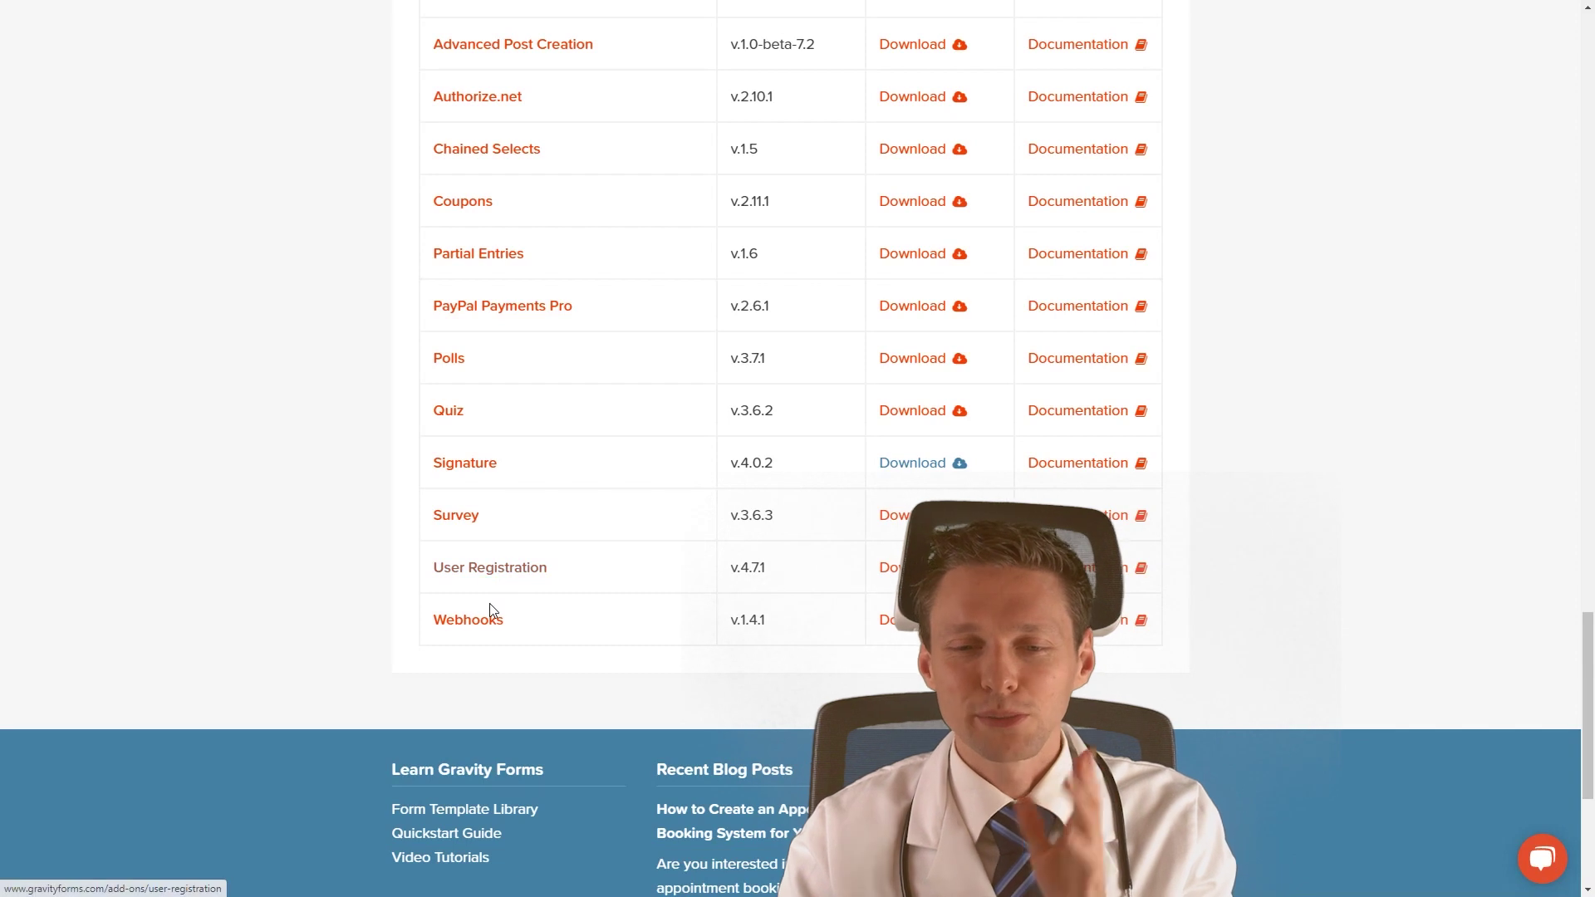
middle_click(1331, 483)
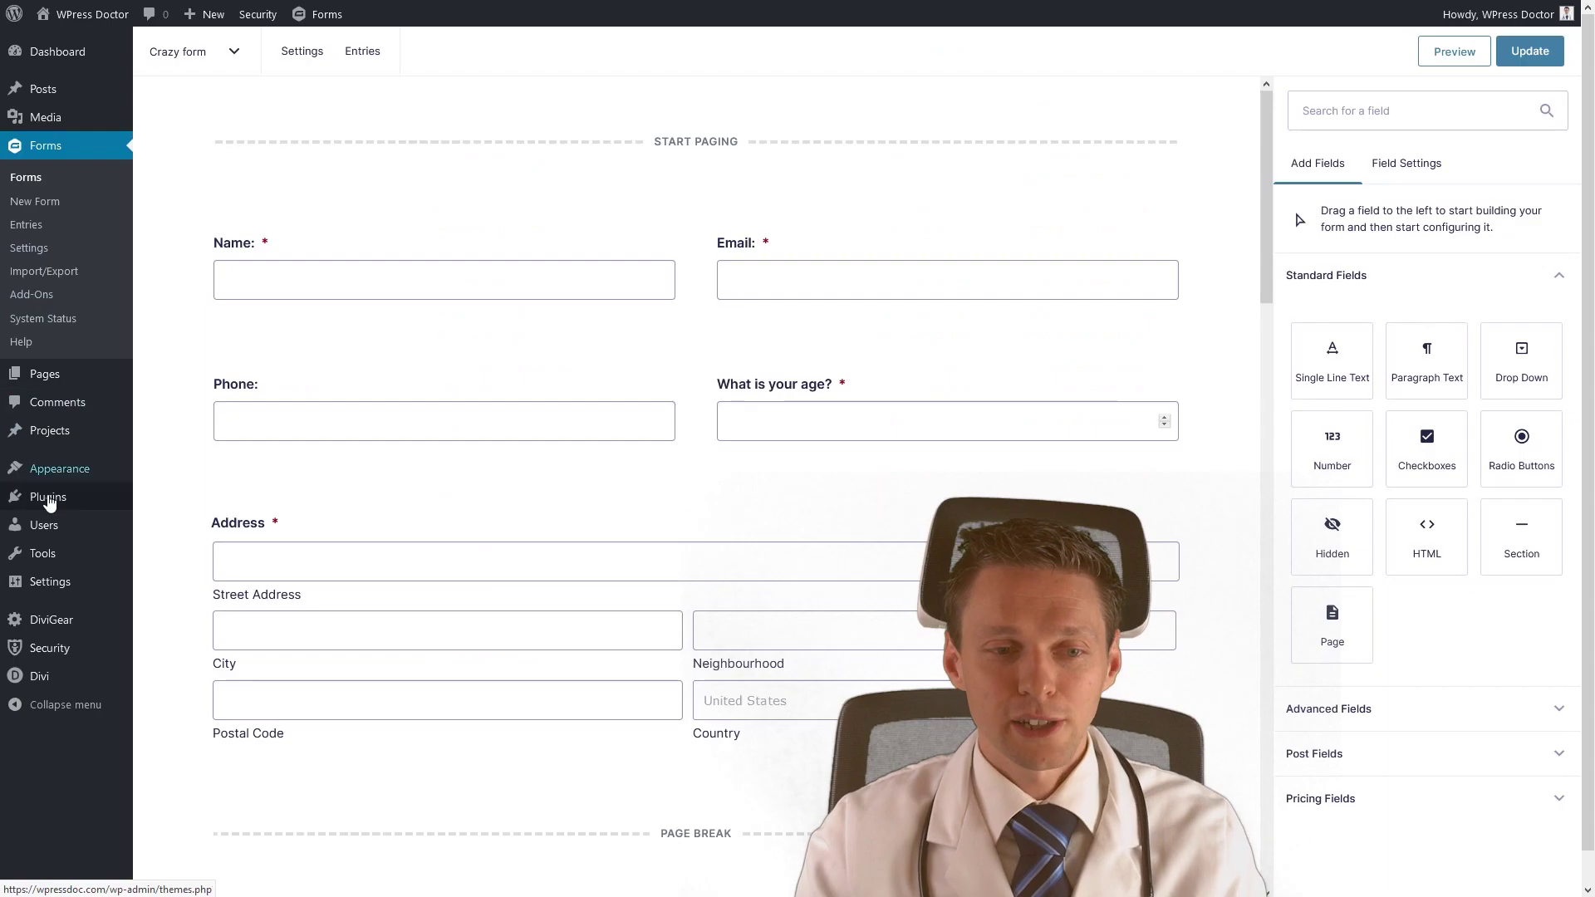
Upload and activate the Signature Add-On v4.0.2 plugin, then reopen Crazy form for editing.
mouse_move(112, 503)
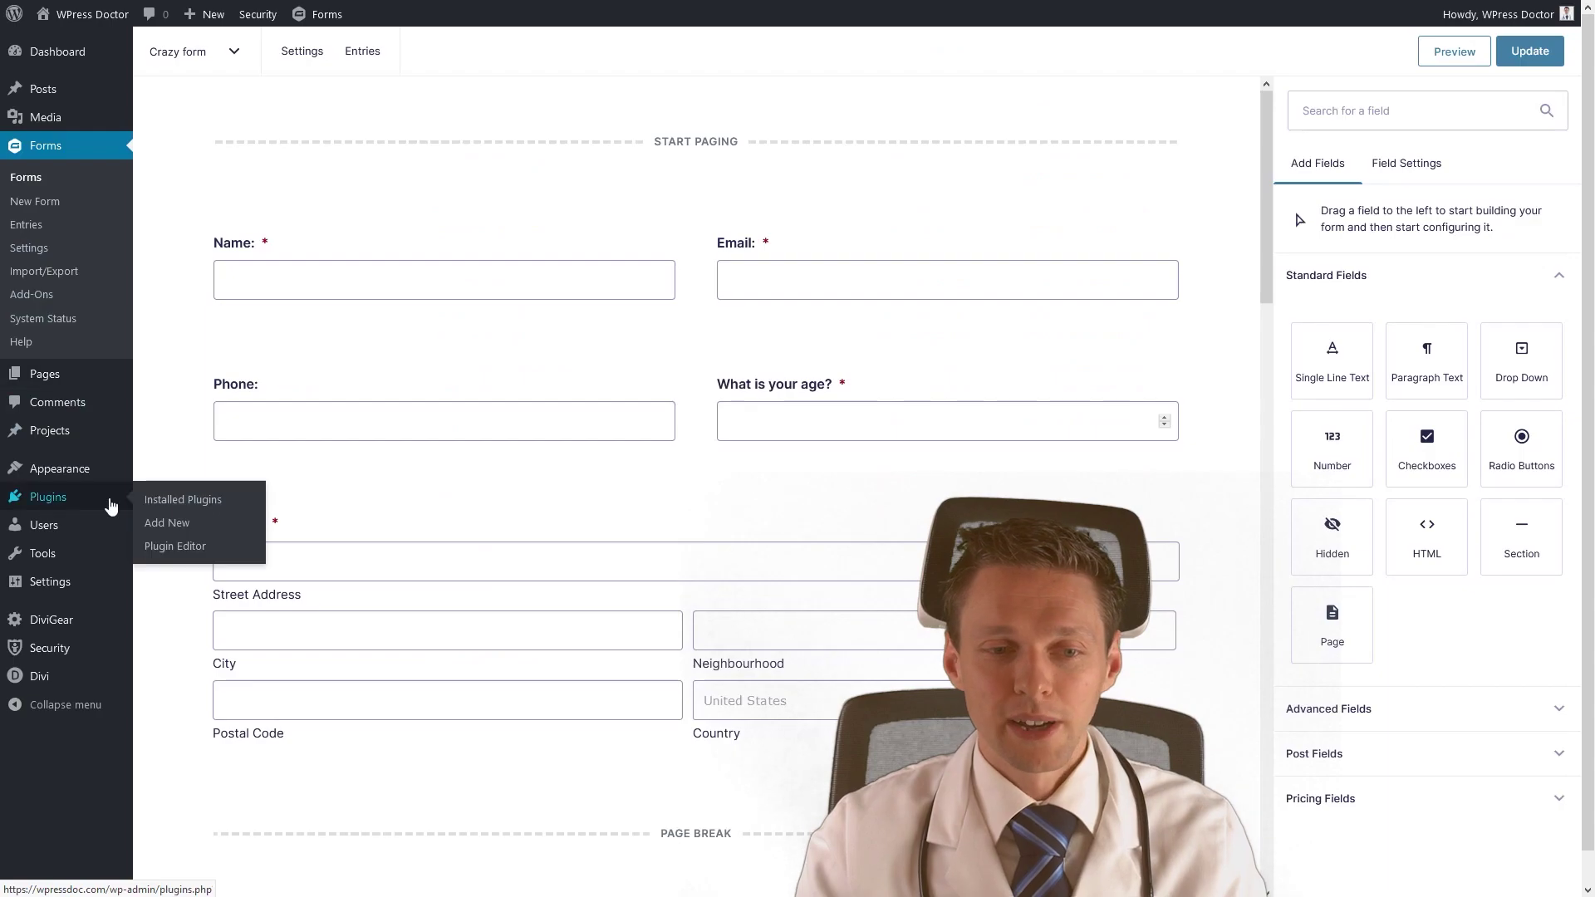
left_click(173, 532)
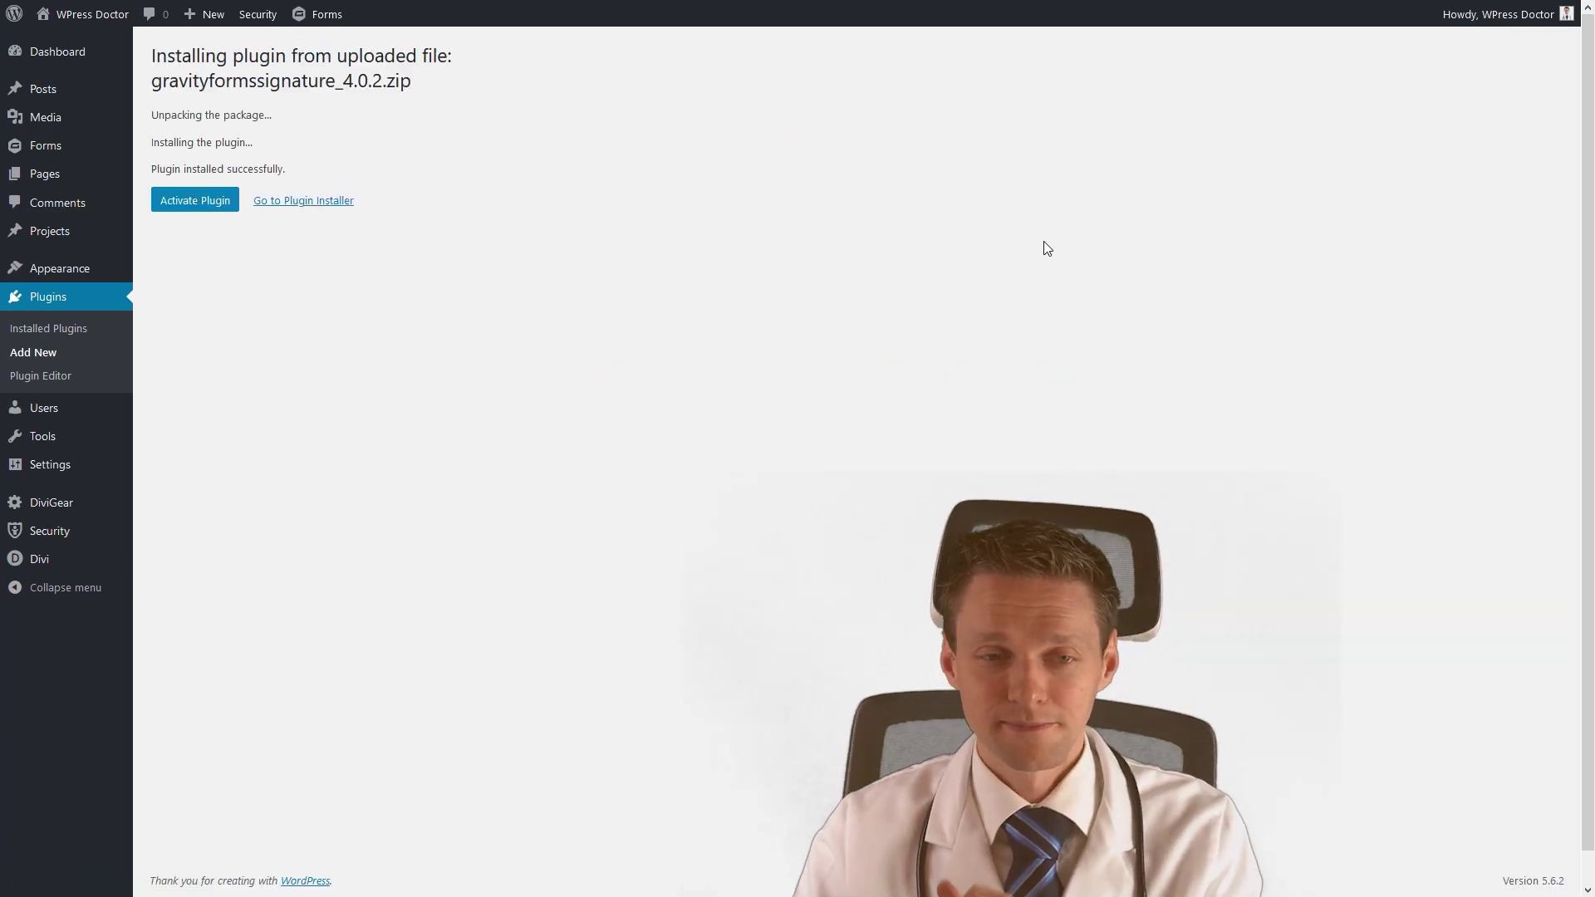
left_click(195, 200)
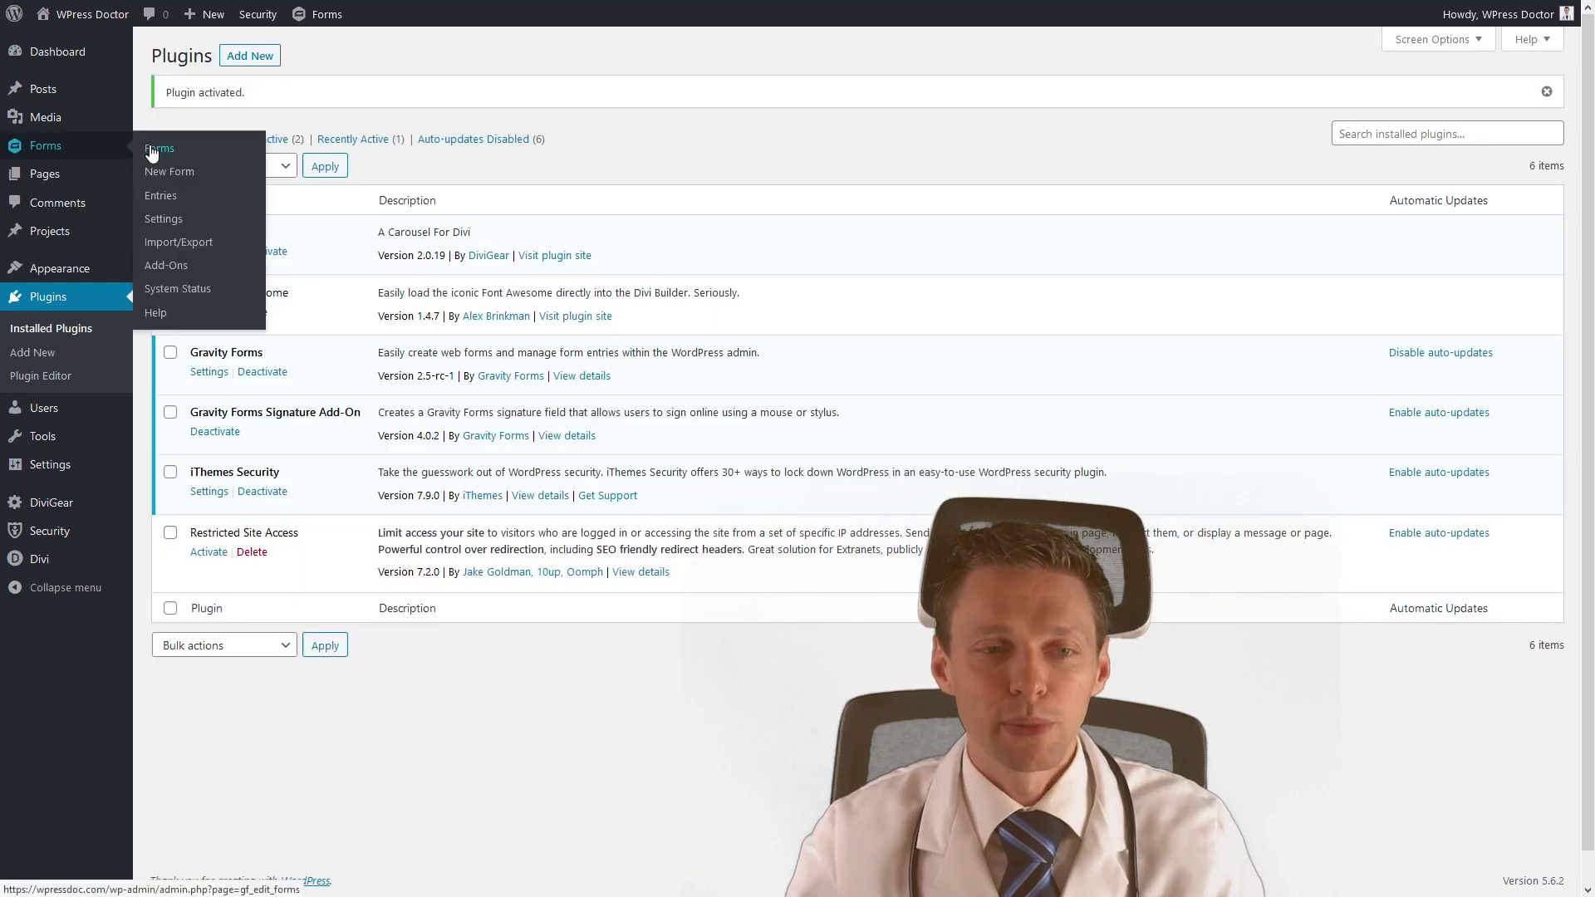
left_click(152, 151)
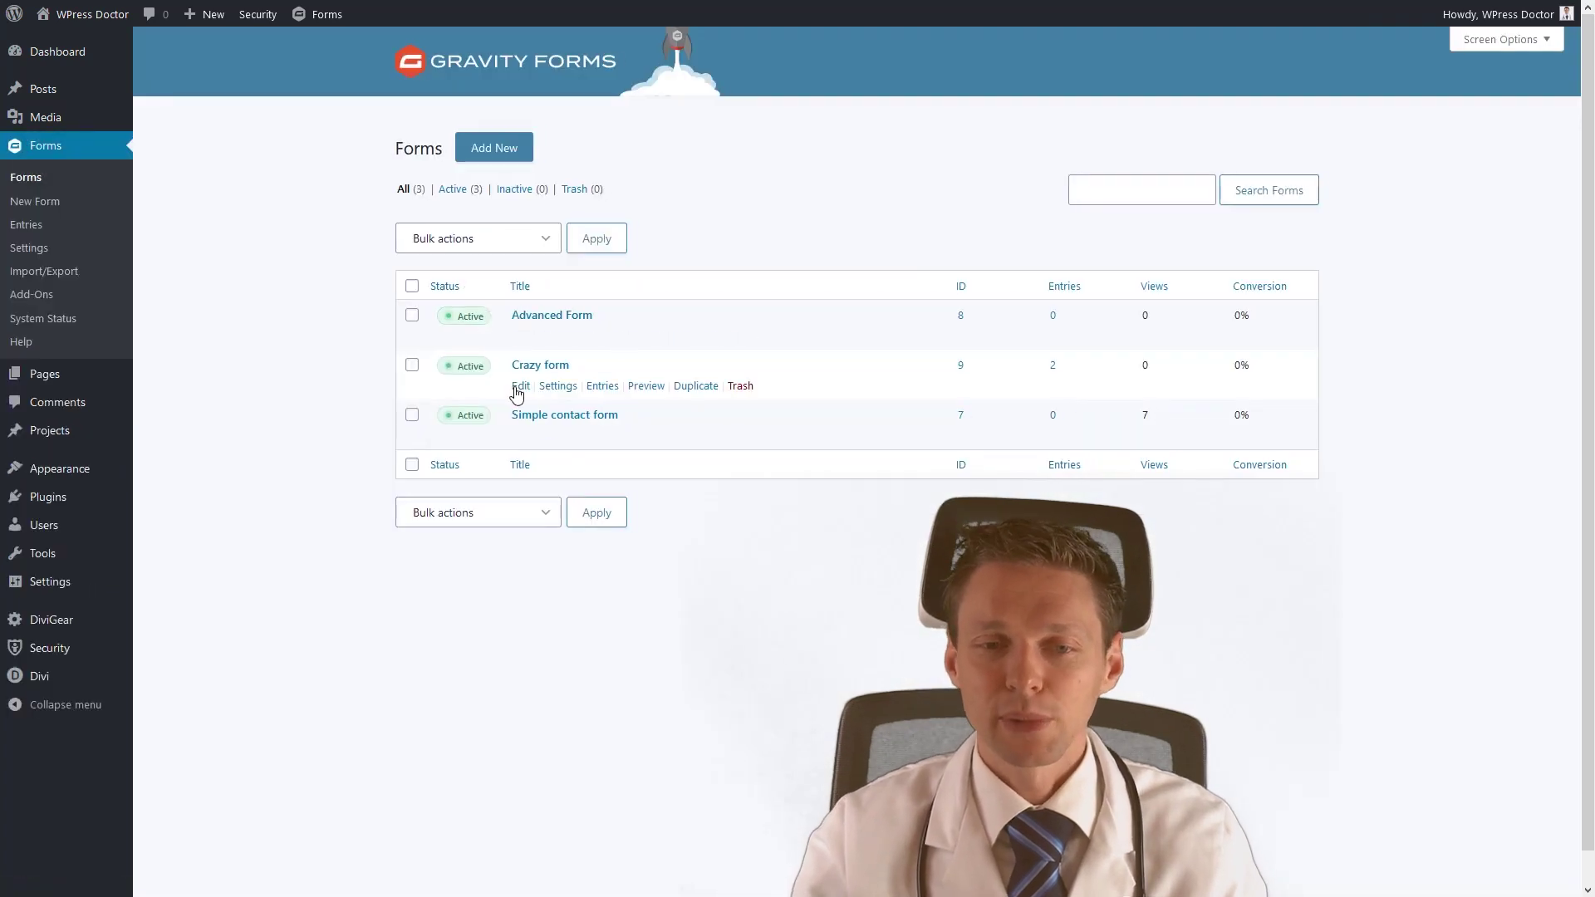
left_click(521, 387)
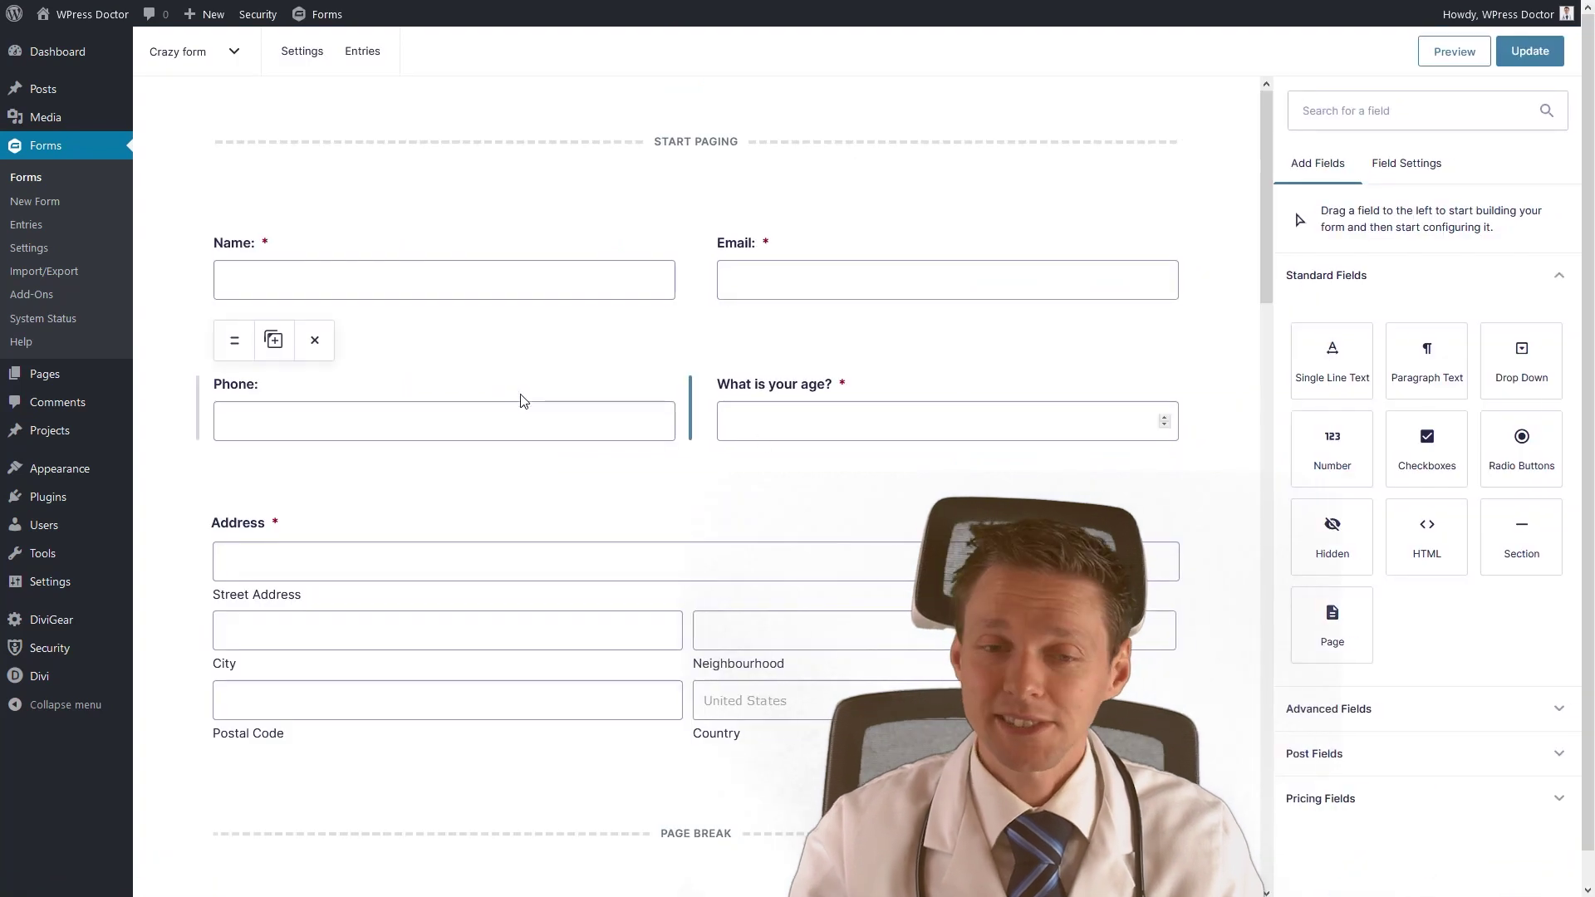
Add a Signature field from Advanced Fields above the consent section.
middle_click(1162, 438)
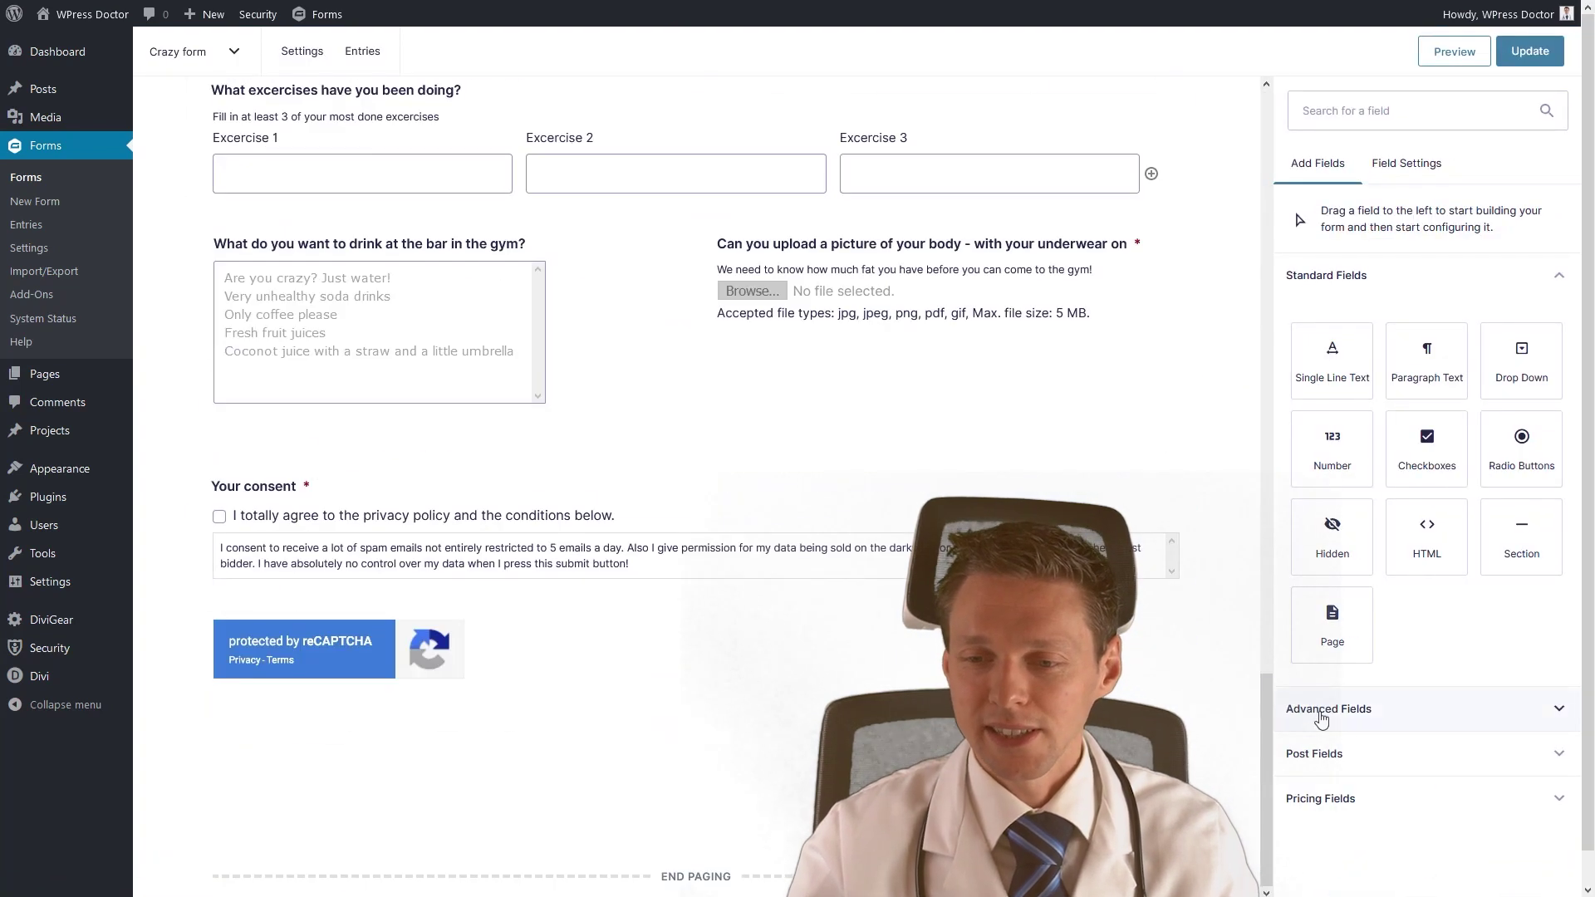
left_click(1333, 708)
middle_click(1493, 623)
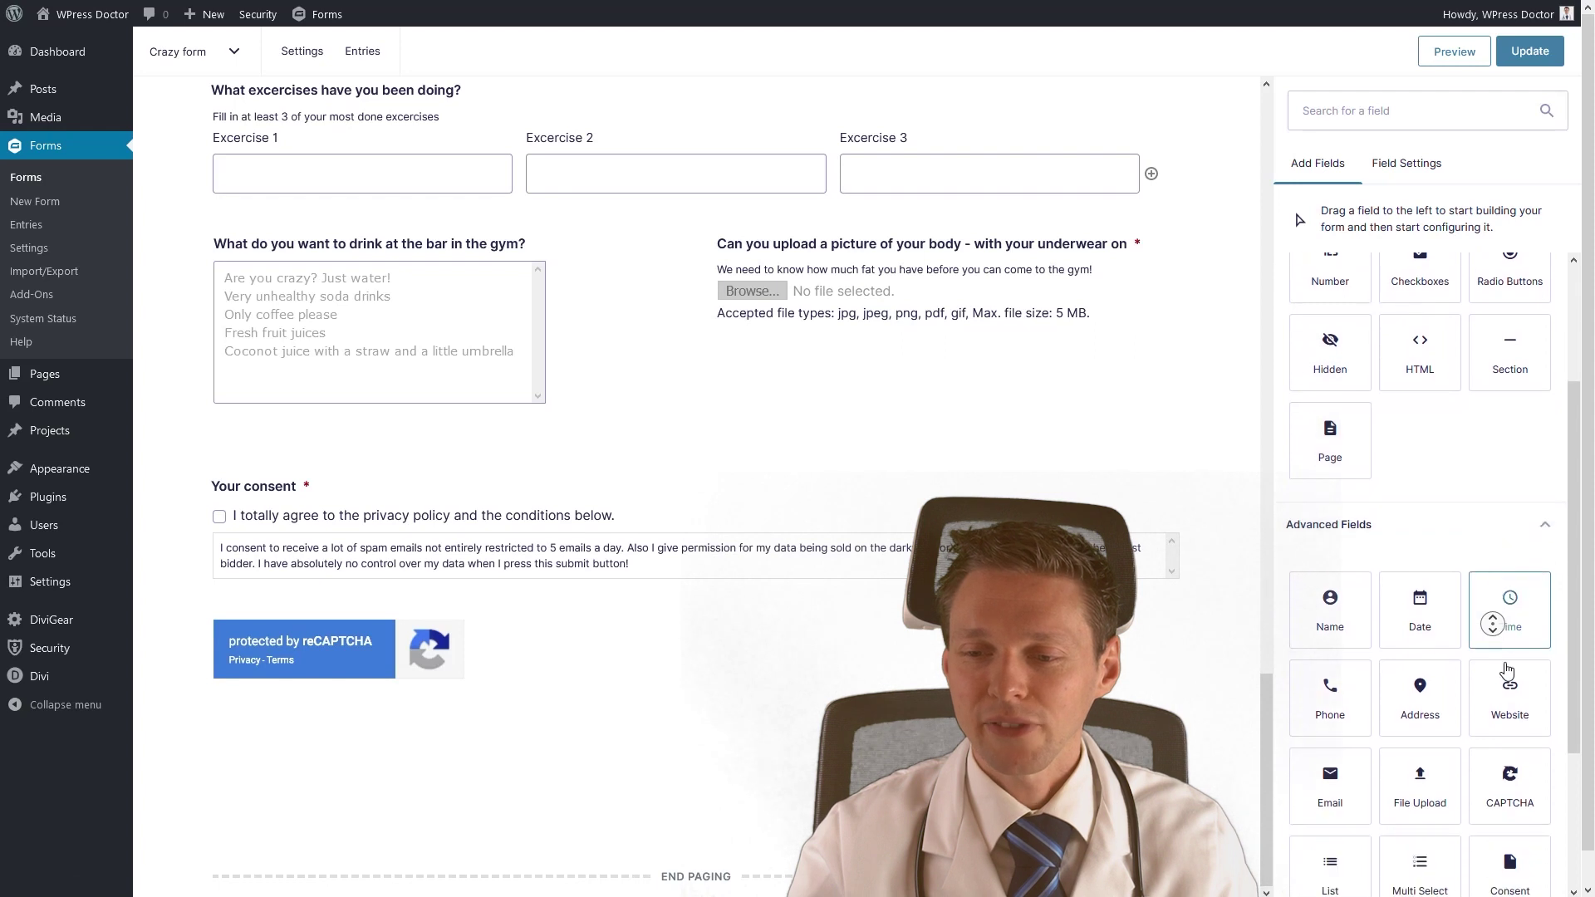
middle_click(1507, 670)
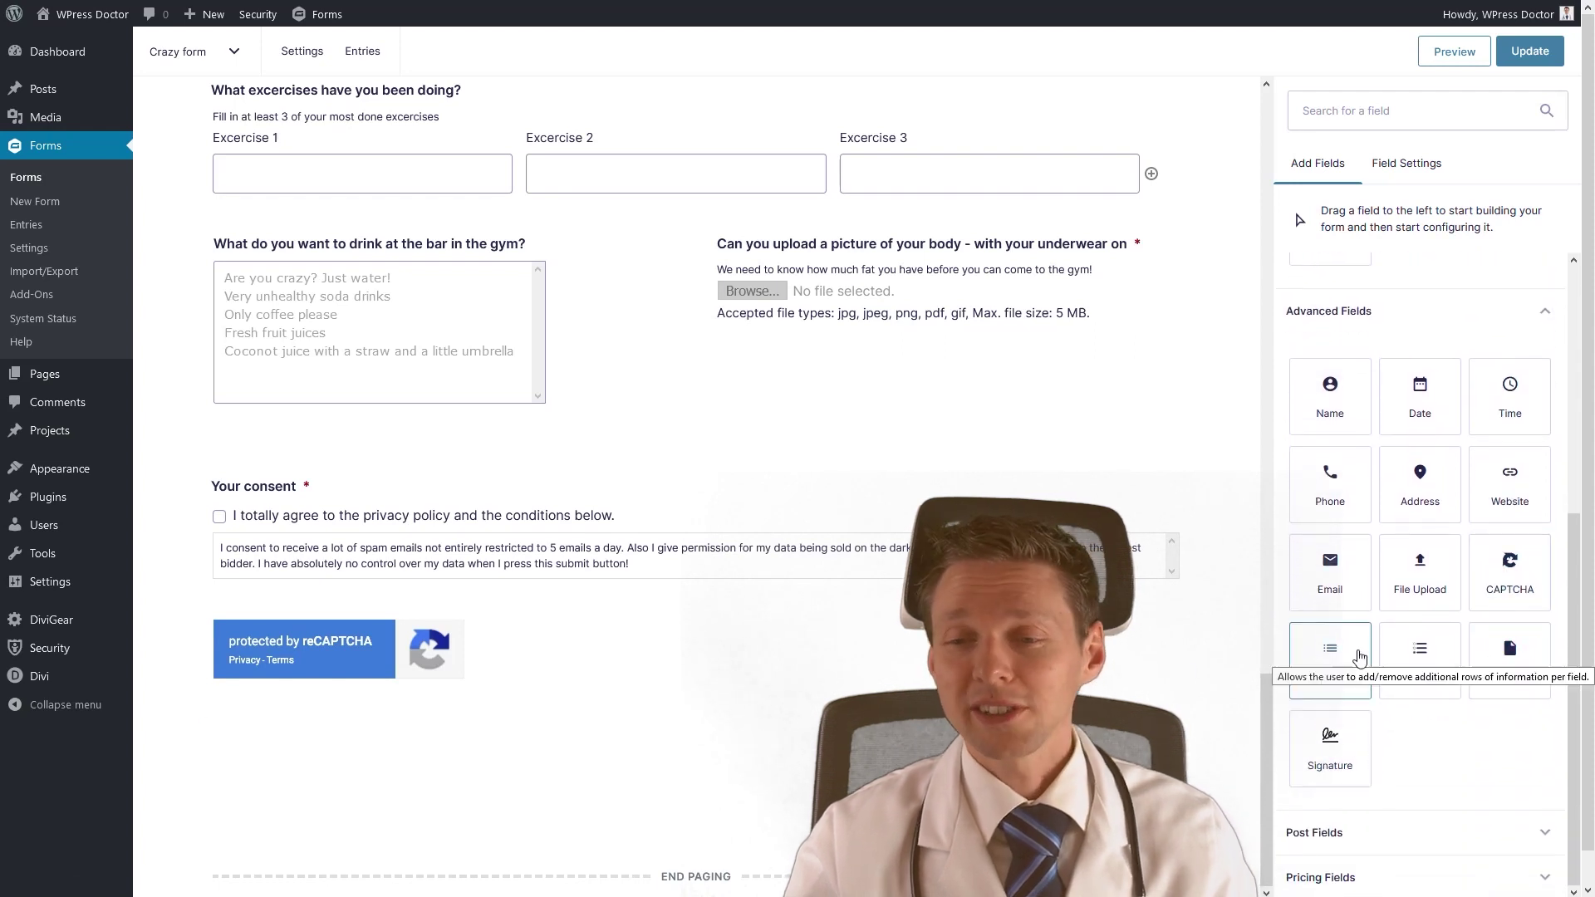
mouse_move(1330, 752)
left_mouse_down()
mouse_move(793, 501)
mouse_move(361, 479)
left_mouse_up()
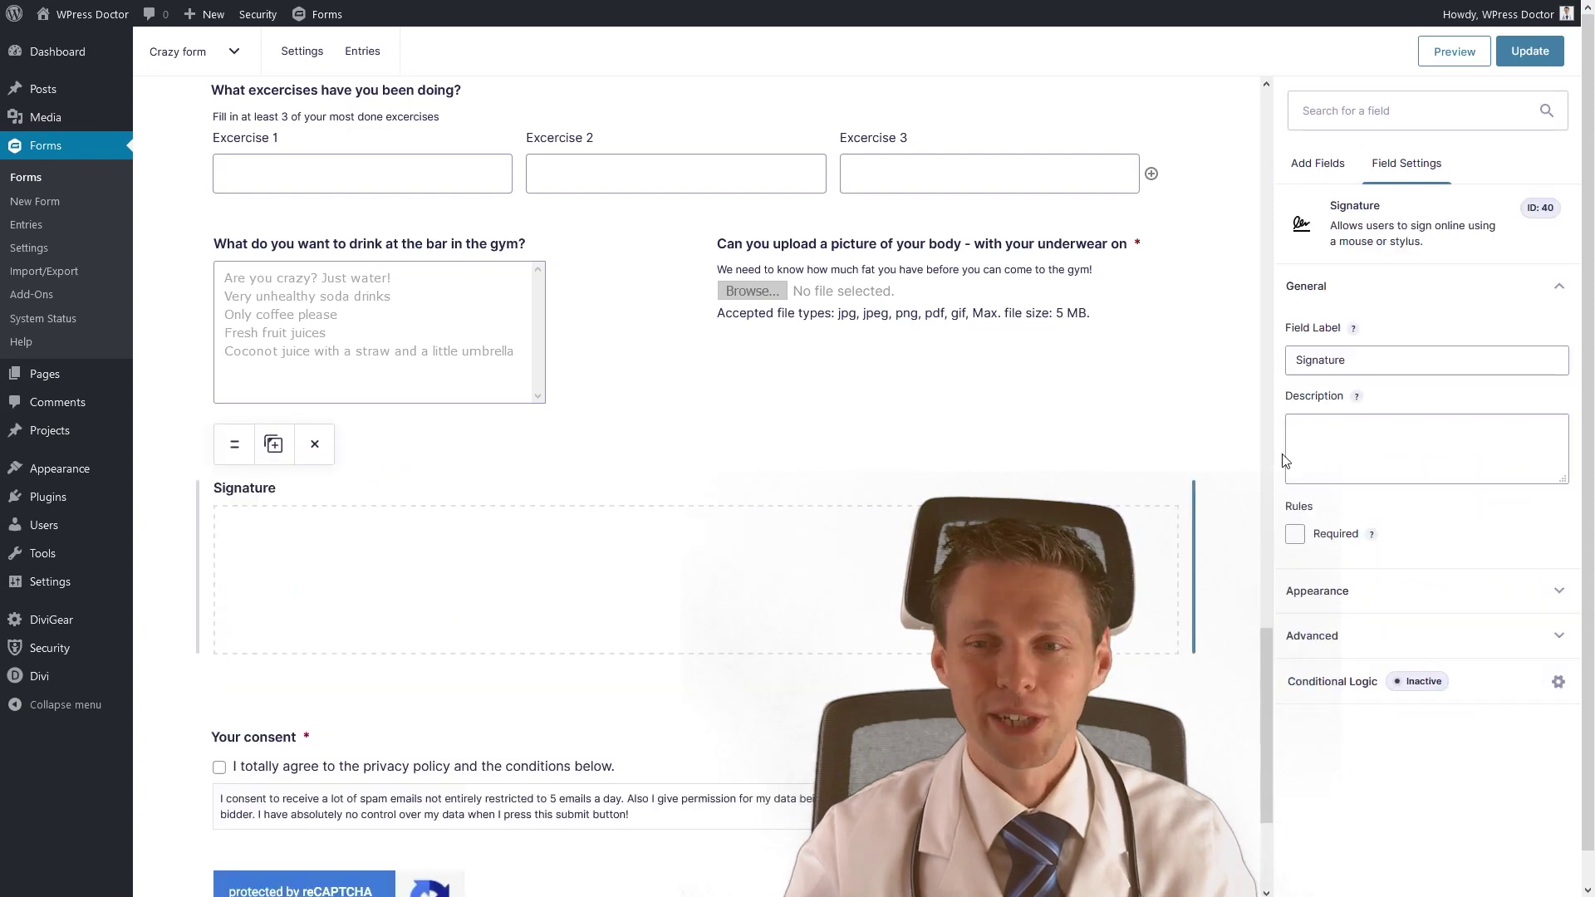
Label the signature field 'Your signature:' and make it required.
left_click_drag(1385, 371, 1293, 367)
left_click(1295, 367)
type("Your")
key("Delete")
type("s")
type(":")
left_click(1354, 431)
left_click(1295, 535)
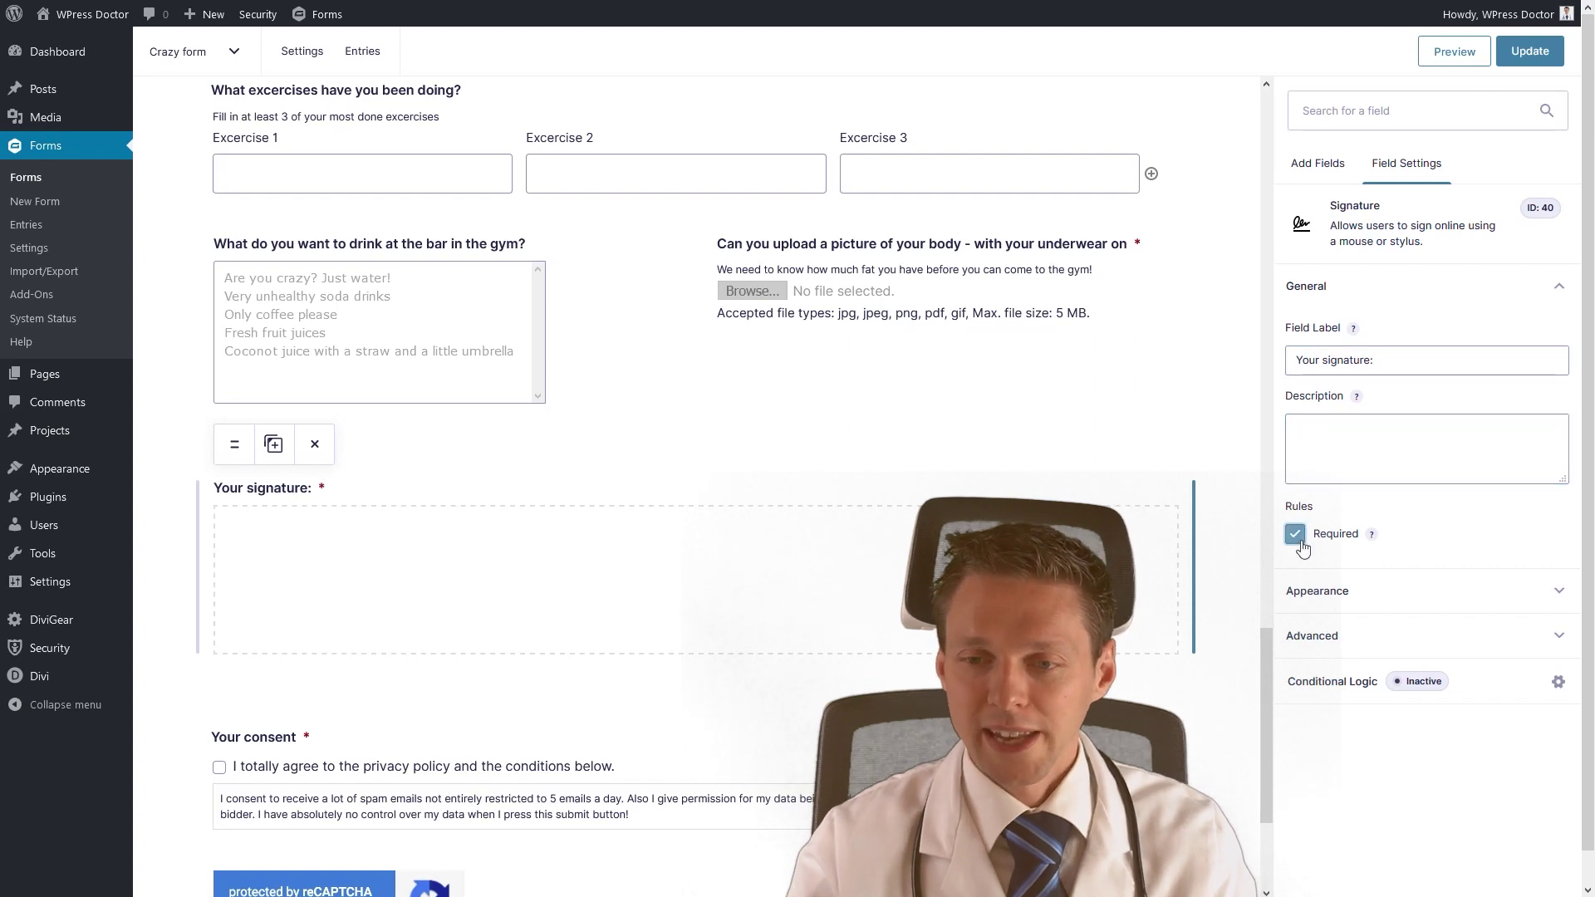
Set the signature field's border width to None and border style to Ridge.
left_click(1338, 594)
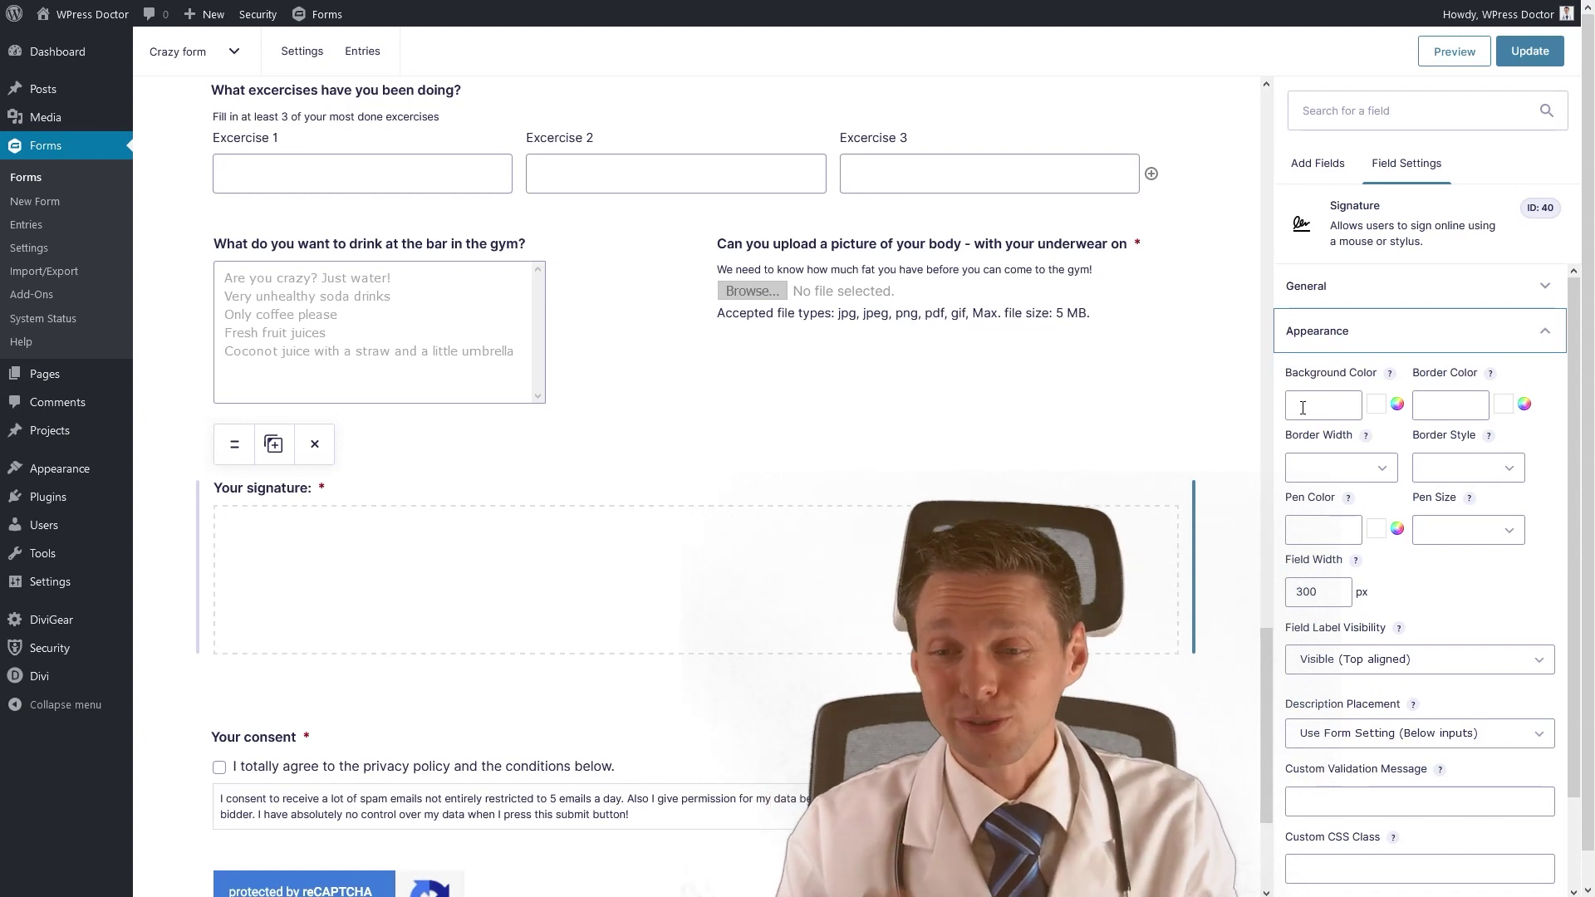
left_click(1334, 409)
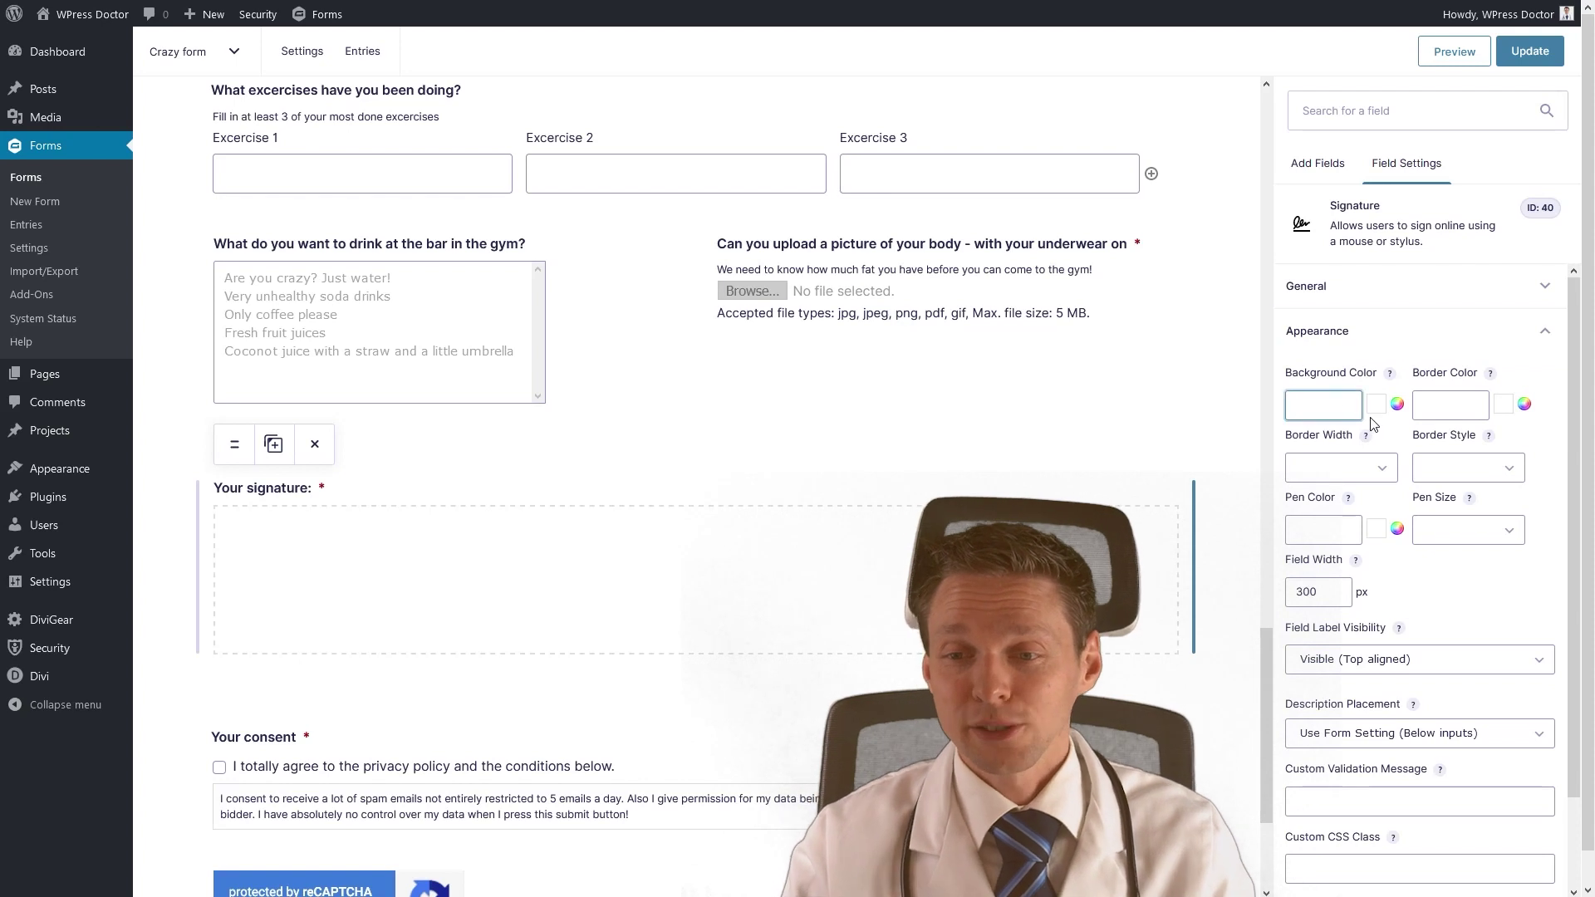
left_click(1339, 467)
left_click(1313, 534)
left_click(1332, 472)
left_click(1325, 501)
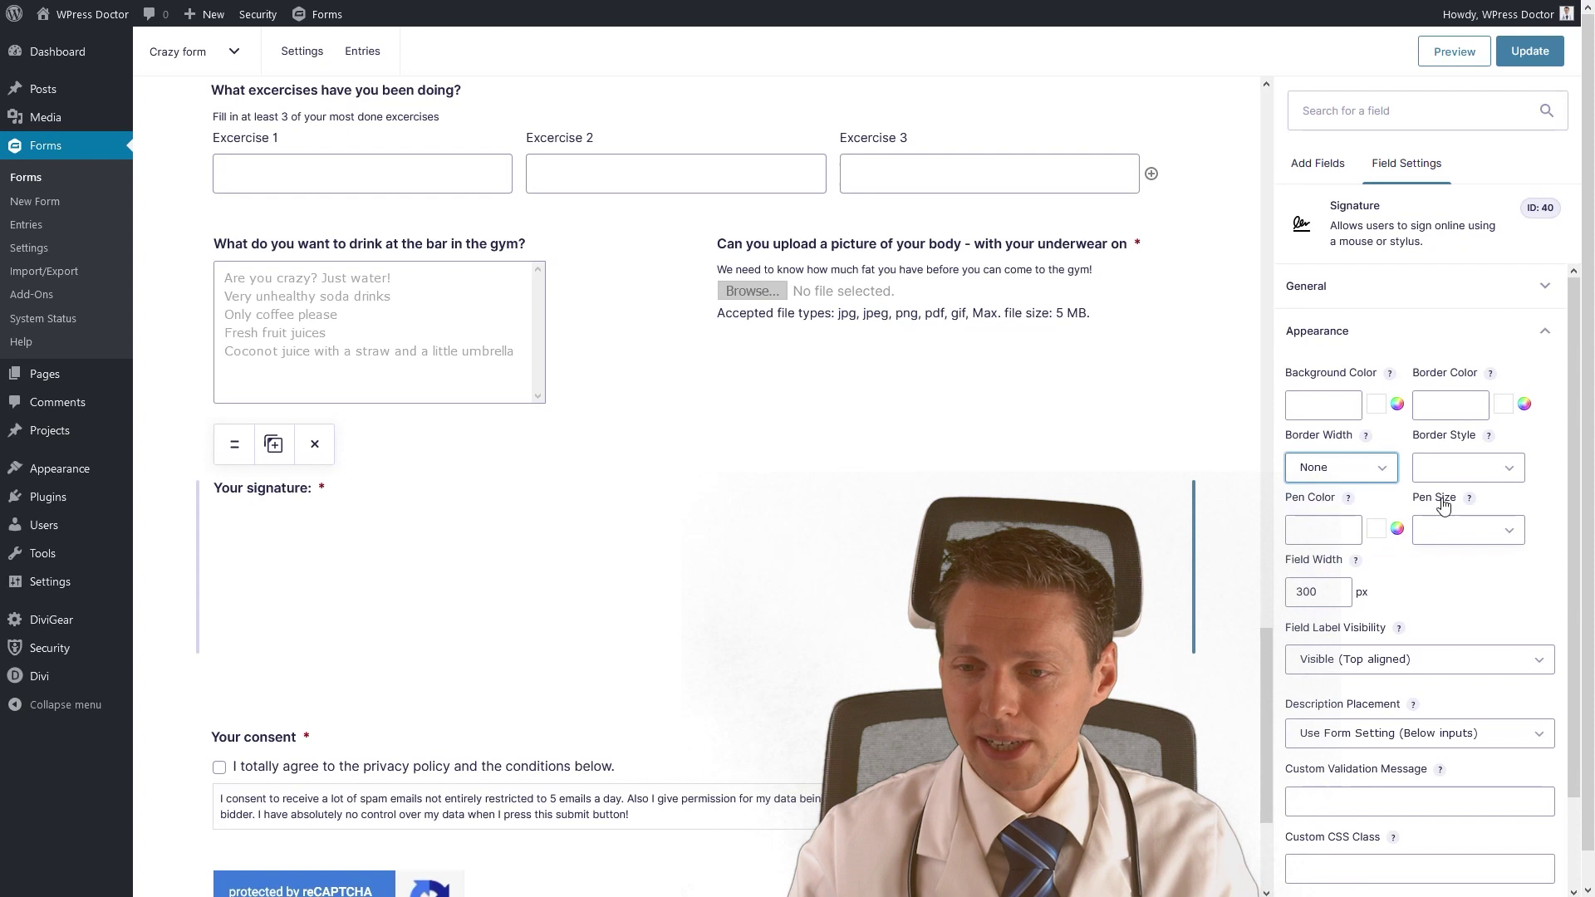
left_click(1454, 468)
left_click(1443, 554)
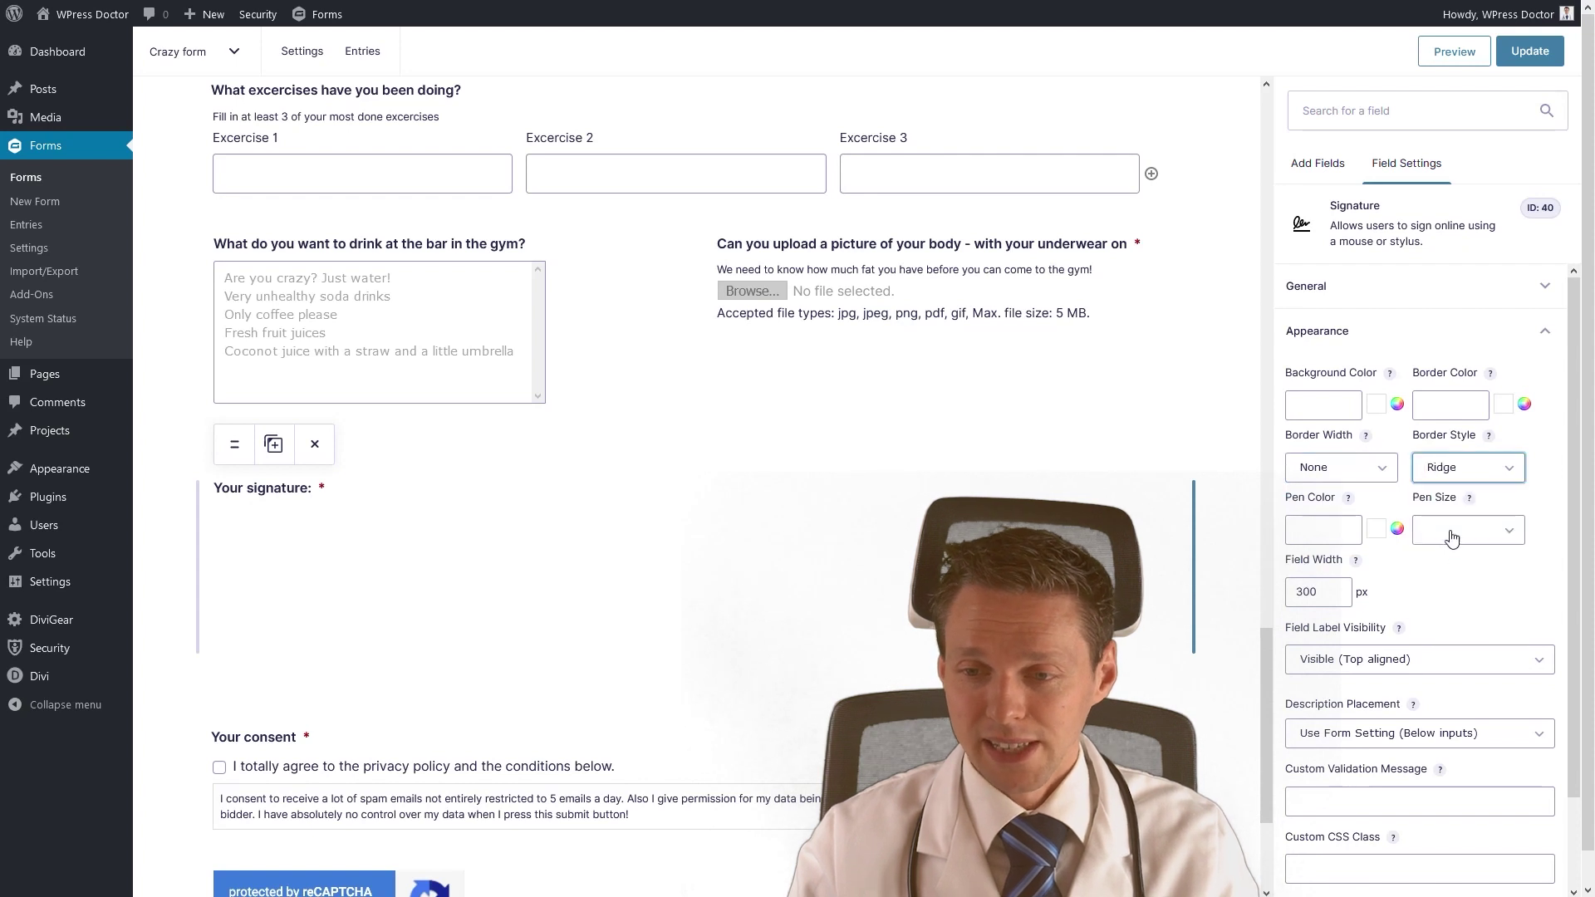
Set the pen colour to black and pen size to Small, then save the form.
left_click(1328, 532)
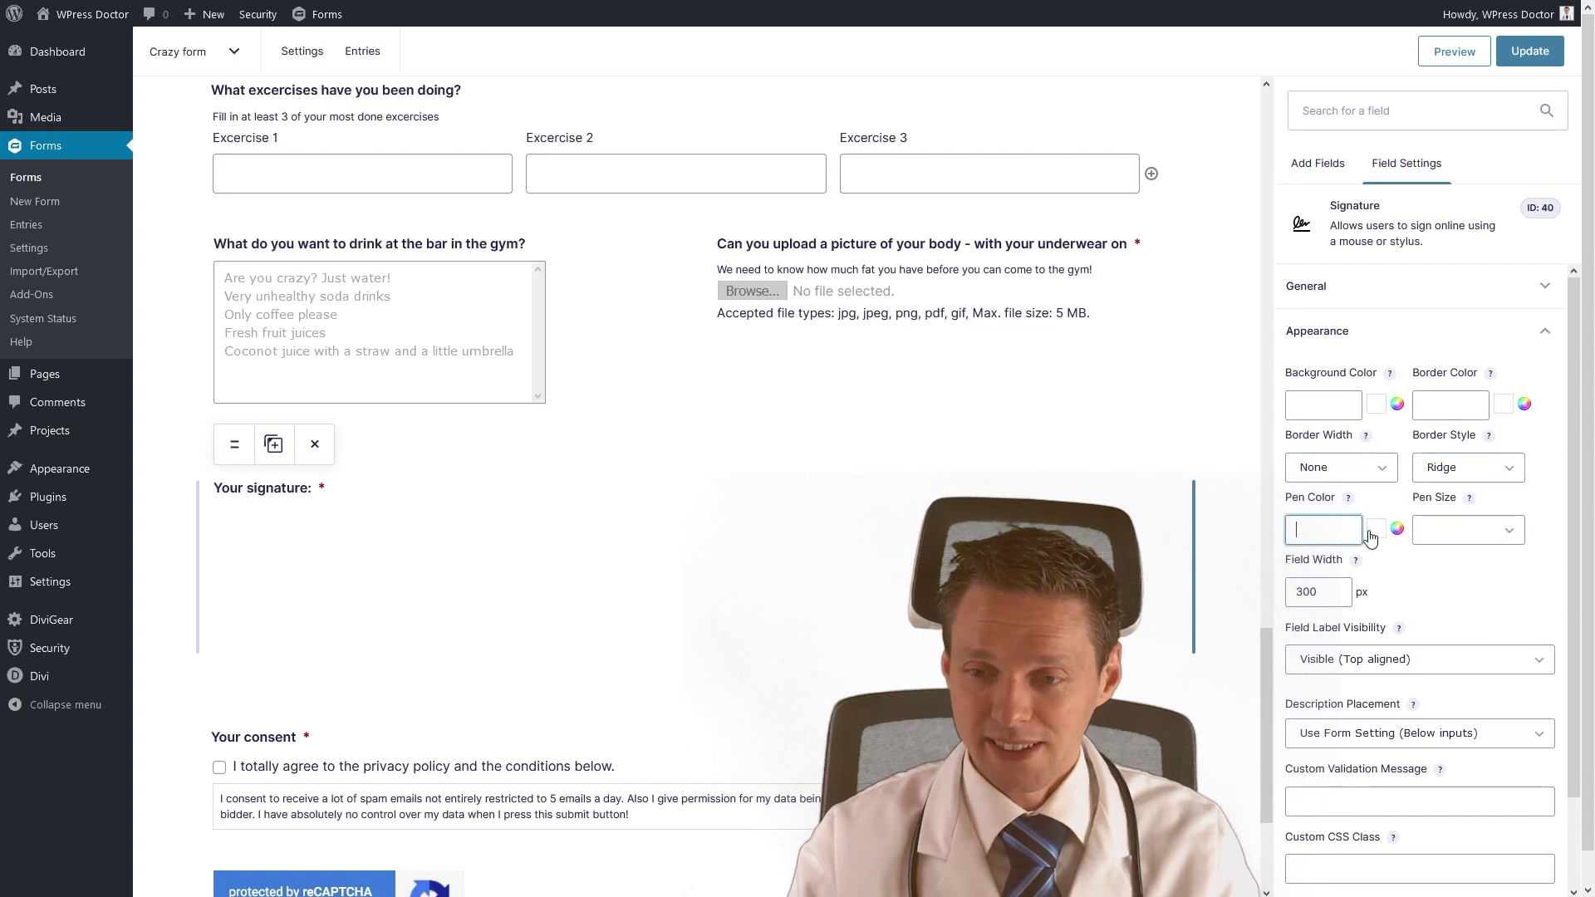
left_click(1334, 538)
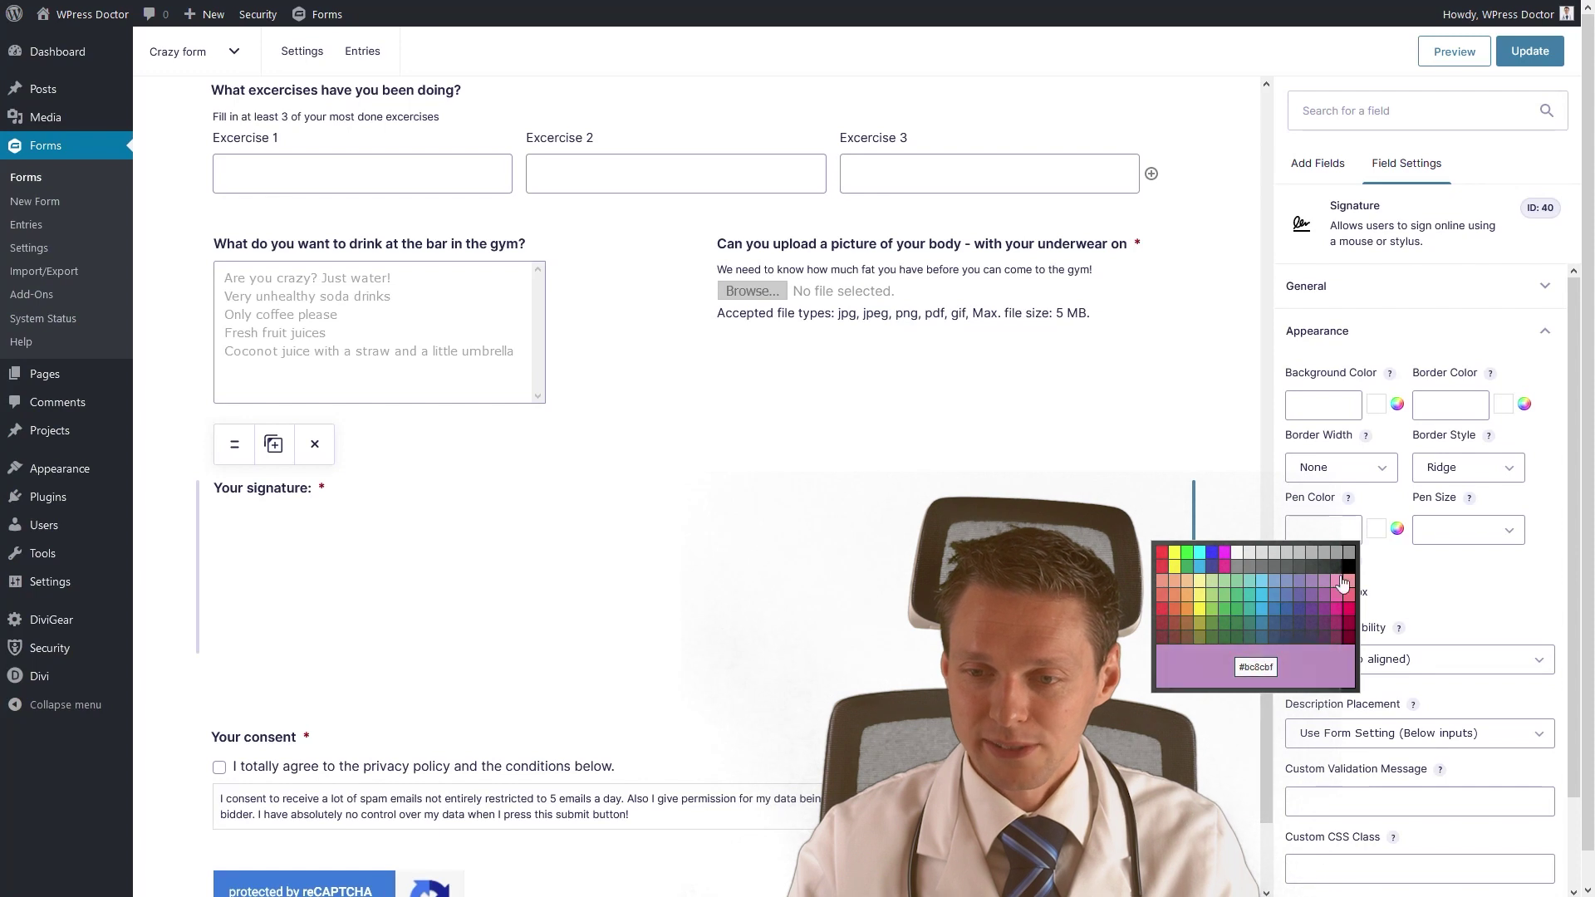
left_click(1348, 566)
left_click(1508, 532)
left_click(1458, 555)
scroll(1412, 590, "down", 2)
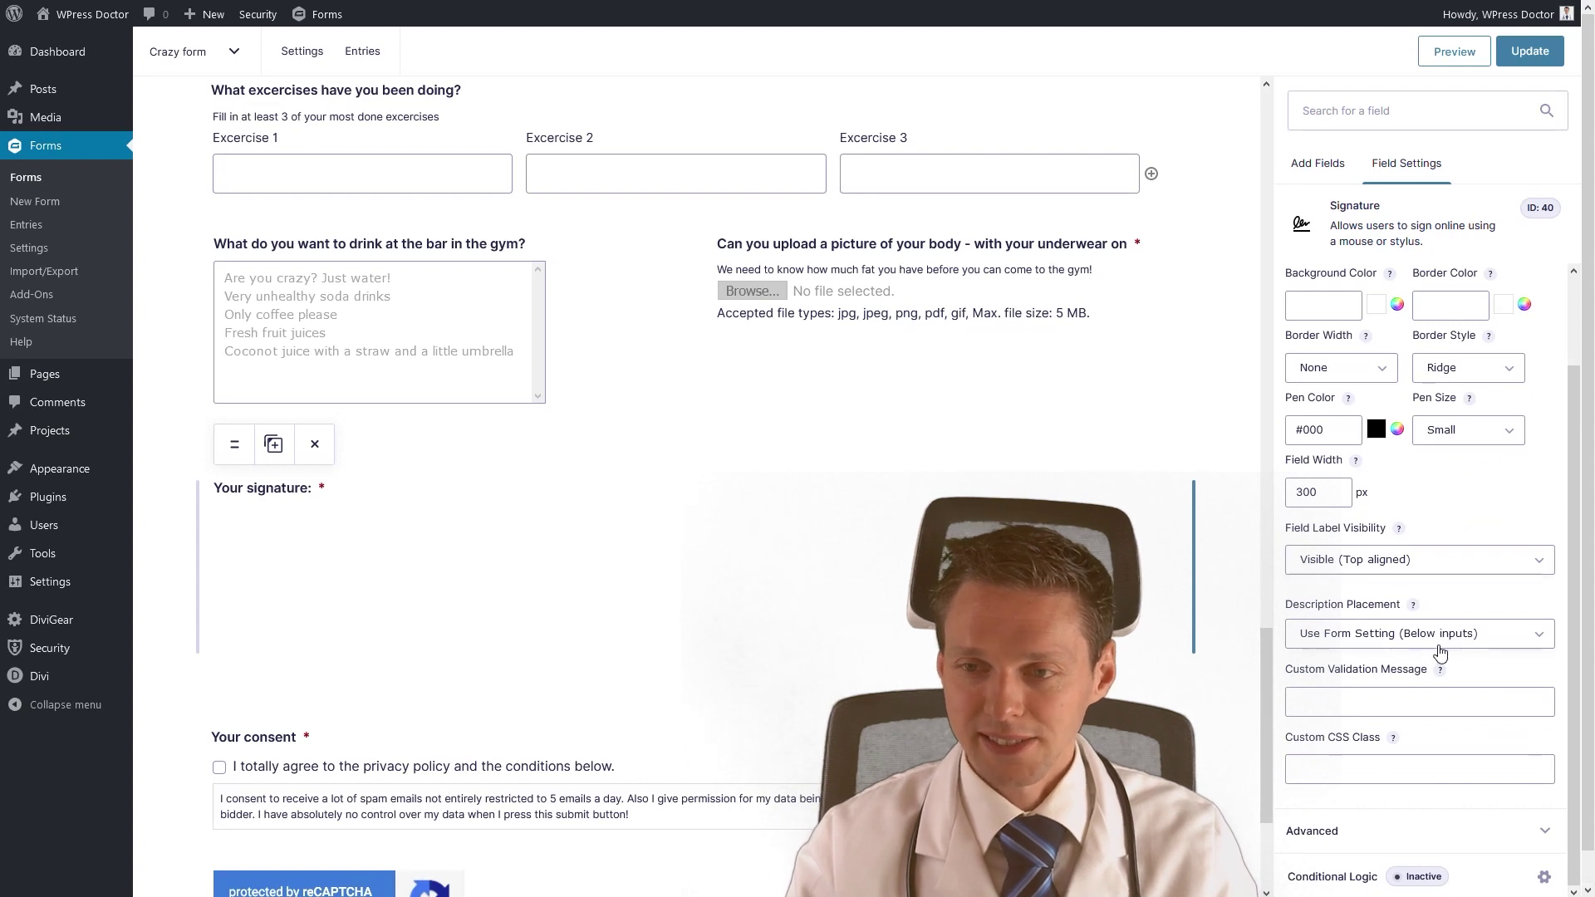
left_click(1527, 51)
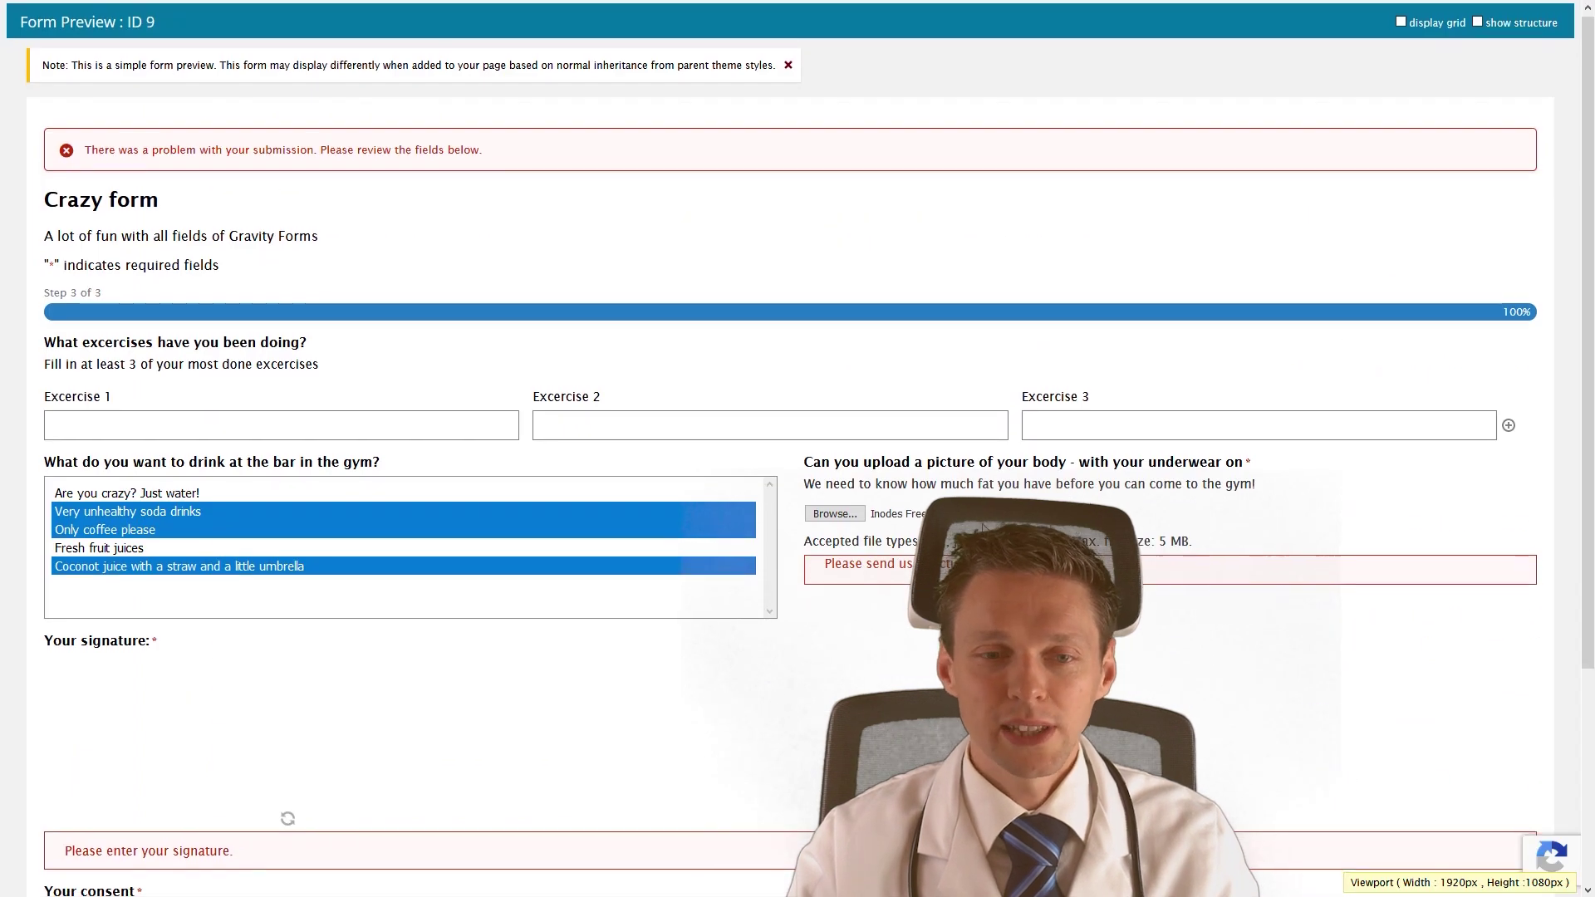
scroll(401, 433, "down", 3)
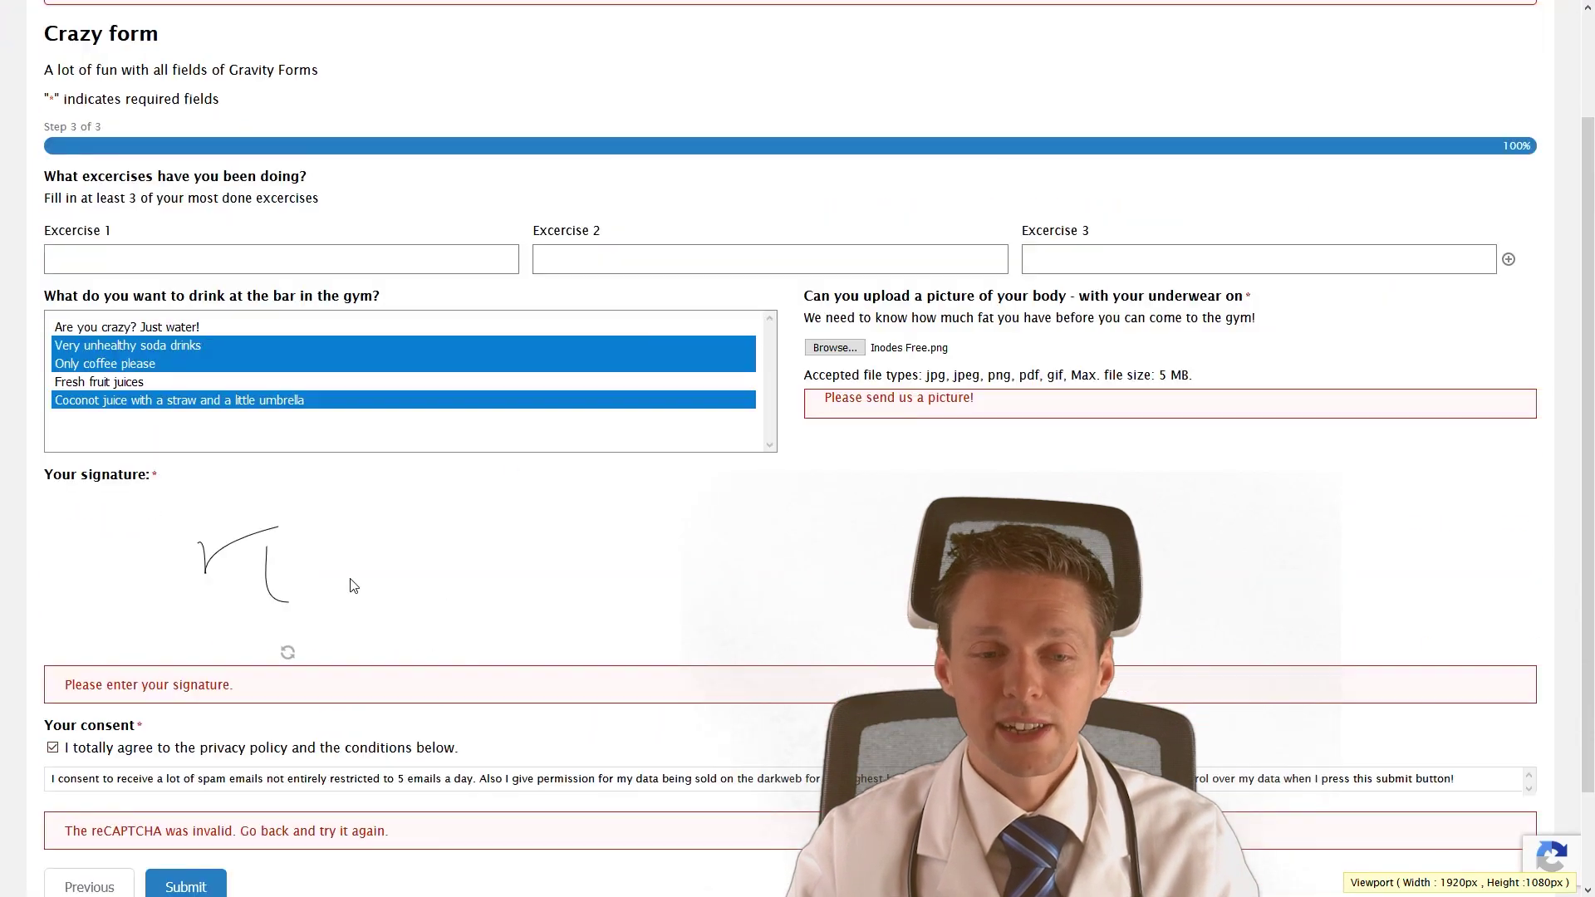
mouse_move(274, 556)
left_mouse_down()
mouse_move(169, 560)
mouse_move(166, 584)
mouse_move(139, 533)
mouse_move(200, 574)
mouse_move(179, 623)
mouse_move(166, 598)
left_mouse_up()
left_click(287, 654)
mouse_move(89, 545)
left_mouse_down()
mouse_move(241, 594)
mouse_move(199, 558)
mouse_move(160, 569)
left_mouse_up()
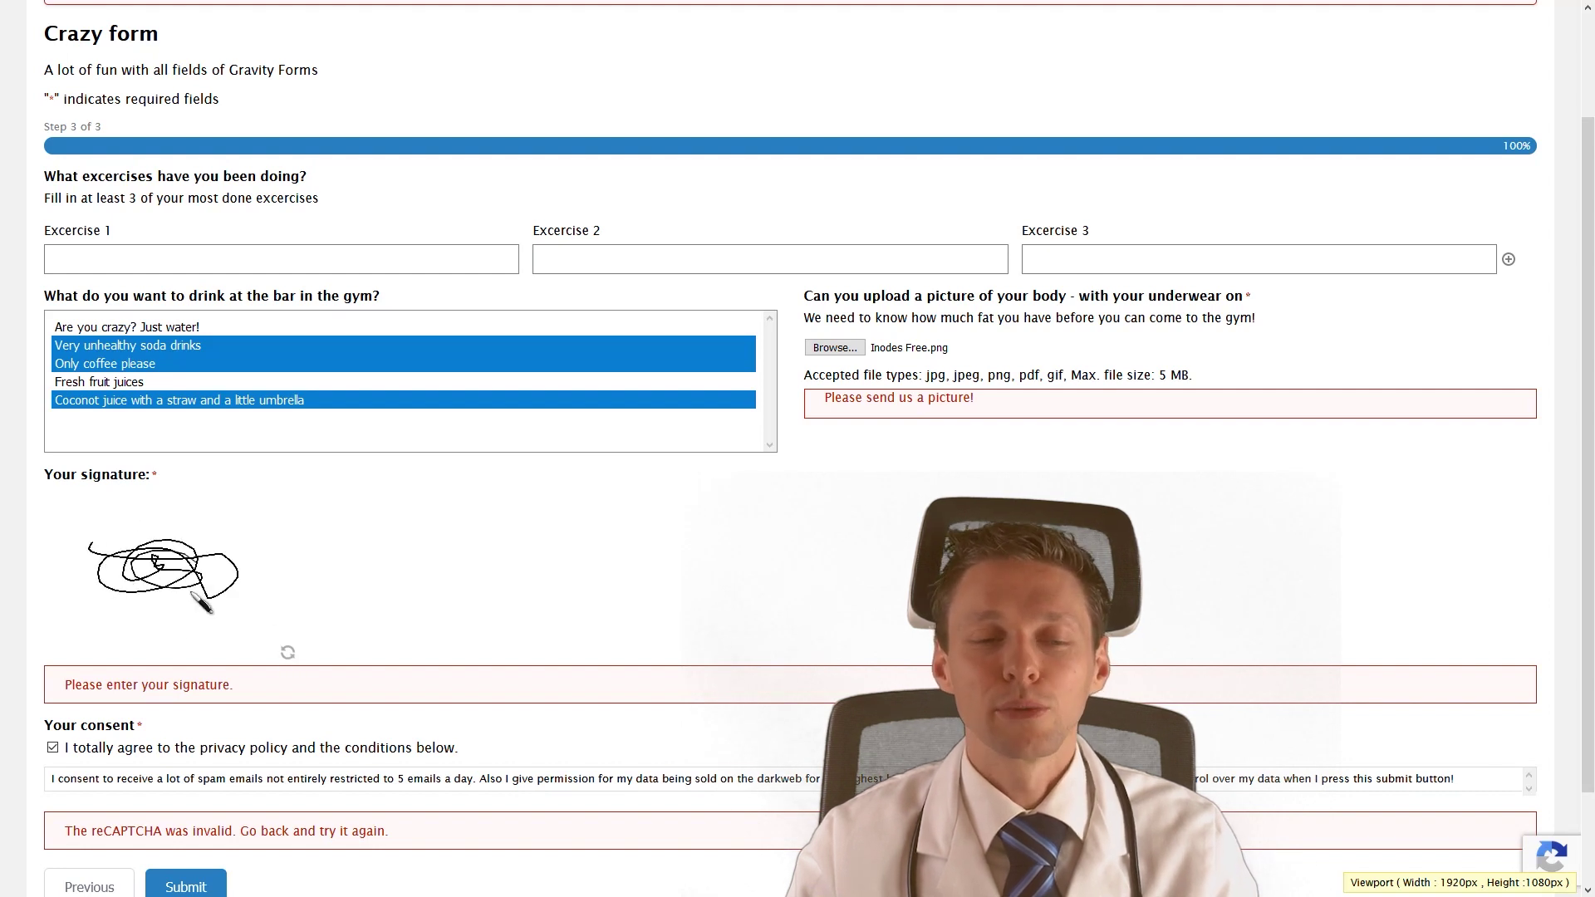
left_click(287, 653)
mouse_move(84, 533)
left_mouse_down()
mouse_move(80, 575)
mouse_move(170, 549)
mouse_move(183, 573)
mouse_move(264, 559)
mouse_move(239, 593)
left_mouse_up()
mouse_move(63, 533)
left_mouse_down()
mouse_move(155, 549)
mouse_move(162, 531)
mouse_move(124, 611)
mouse_move(170, 594)
mouse_move(229, 620)
left_mouse_up()
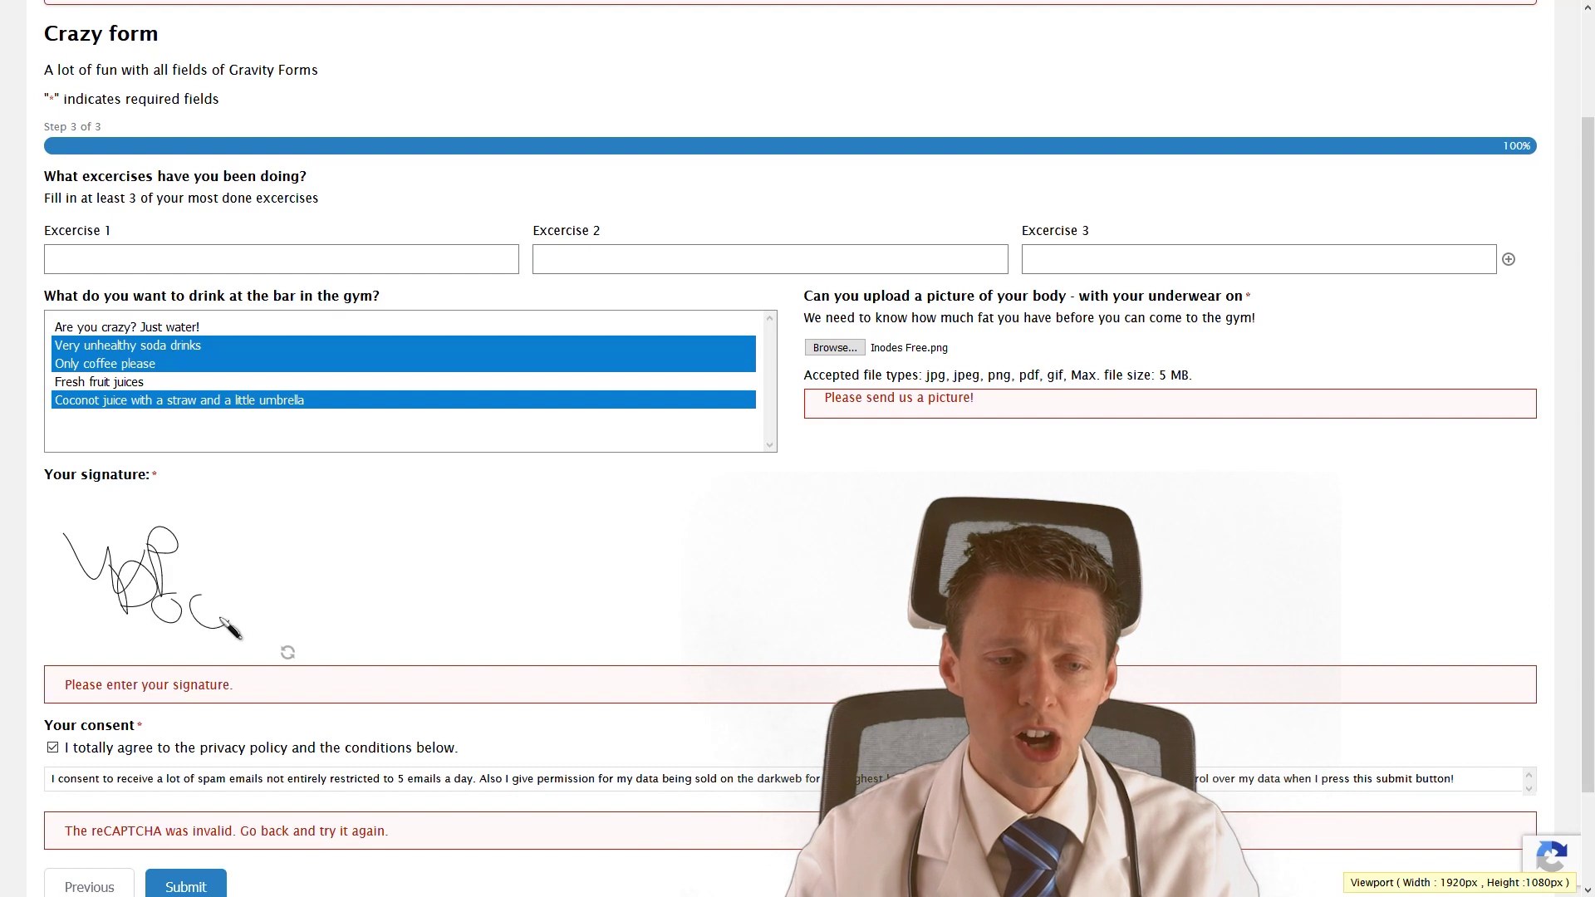
left_click_drag(208, 514, 216, 520)
left_click_drag(228, 511, 239, 517)
mouse_move(241, 522)
left_mouse_down()
mouse_move(241, 549)
mouse_move(208, 538)
left_mouse_up()
left_click_drag(205, 529, 215, 528)
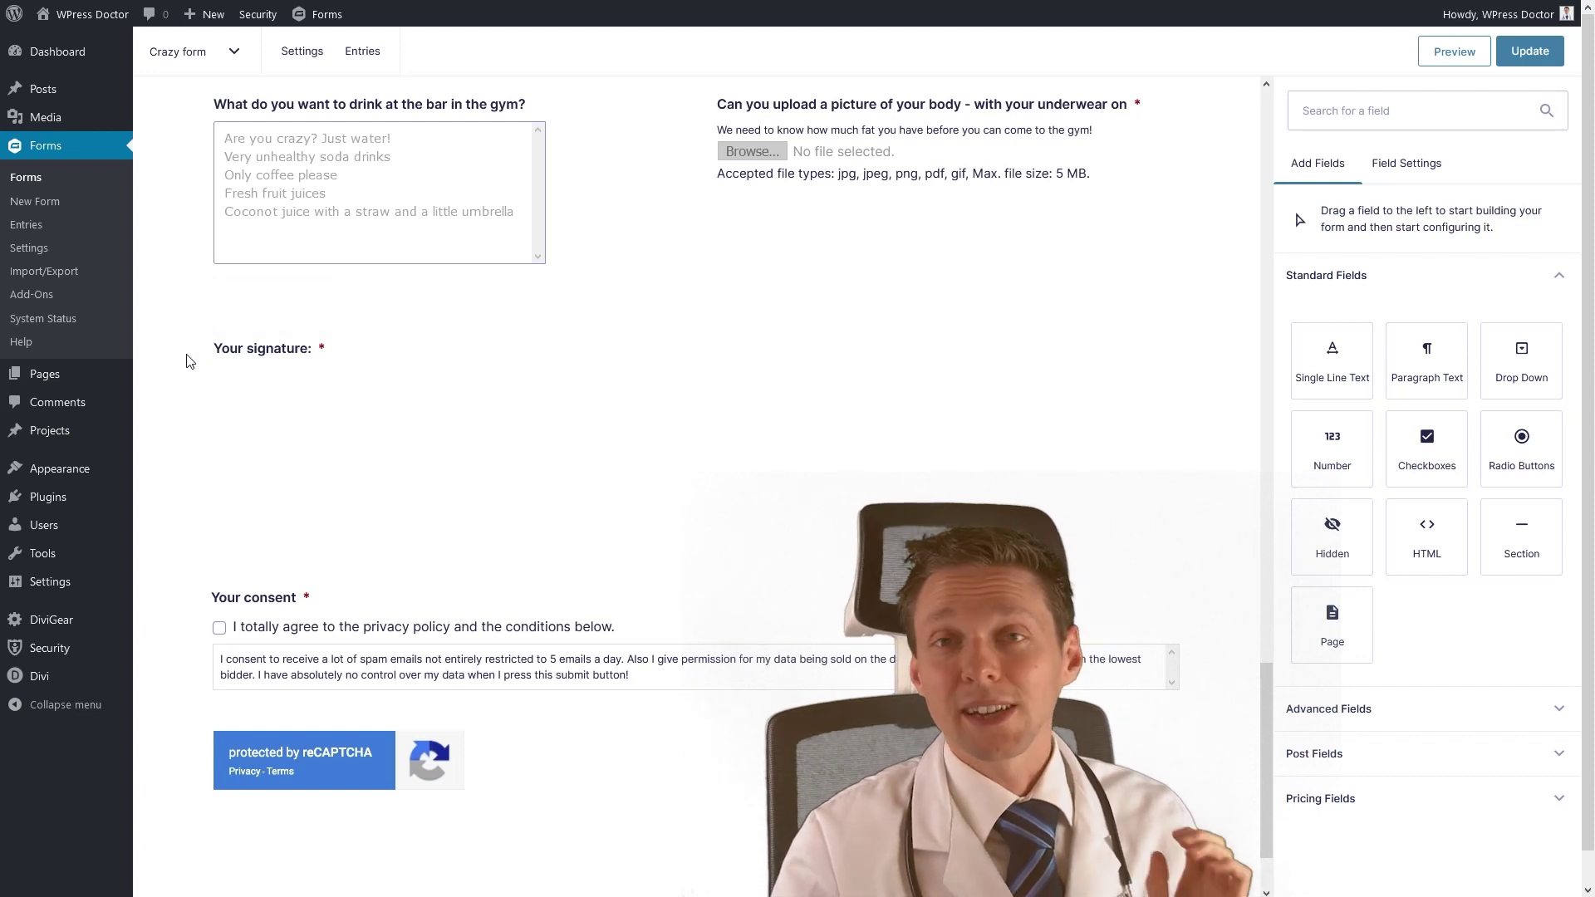
Search the plugin directory for 'gravity forms pdf', then install and activate Gravity PDF.
mouse_move(78, 498)
left_click(165, 532)
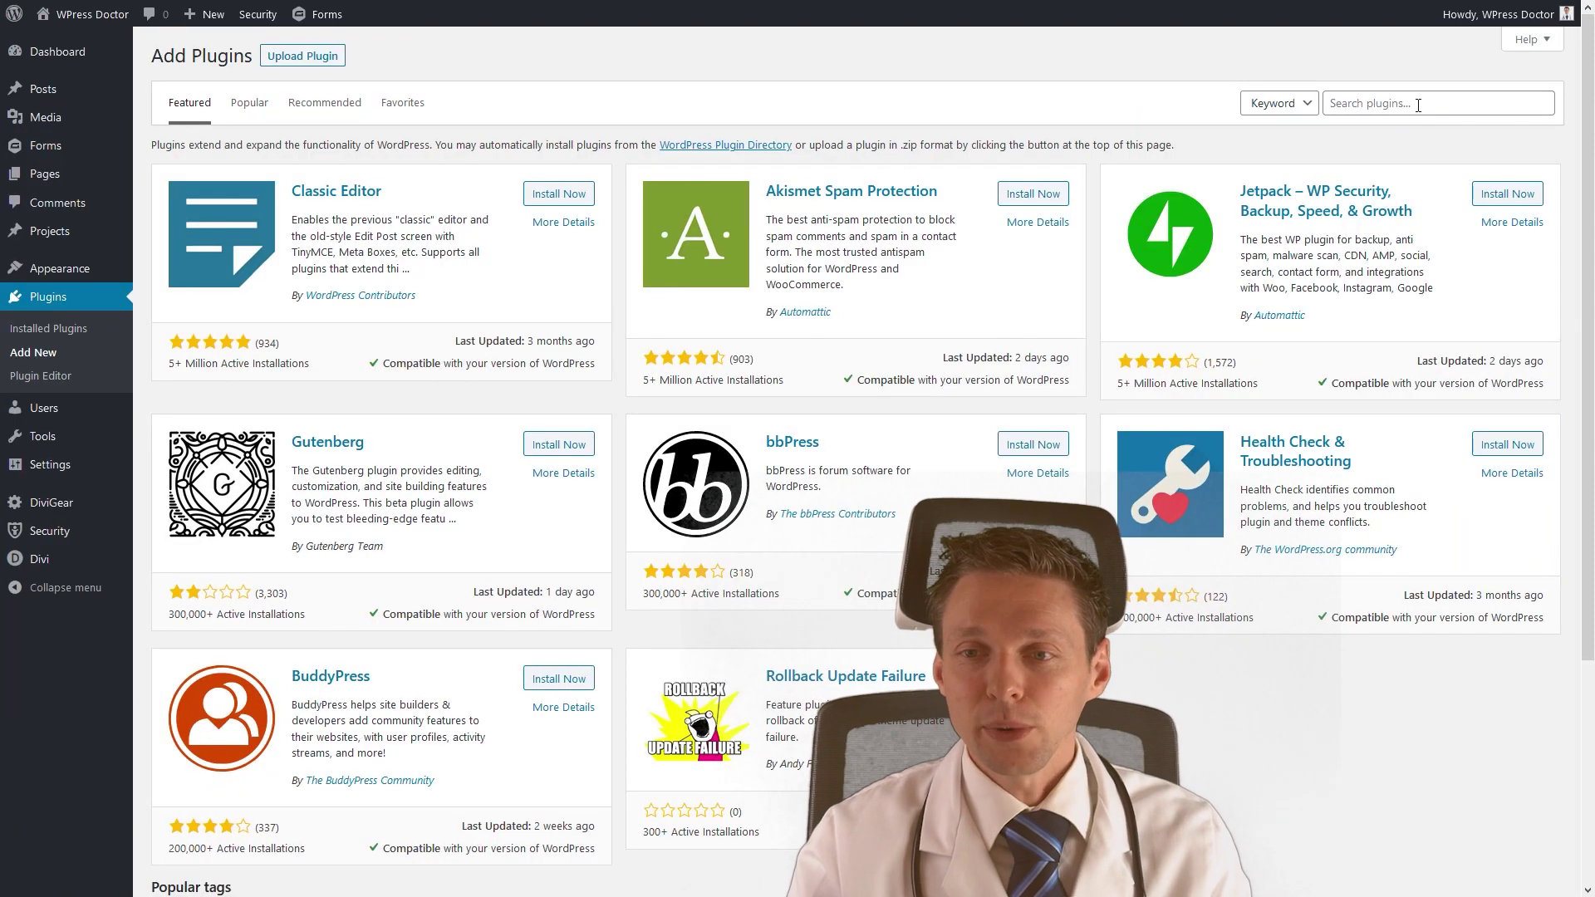
left_click(1418, 105)
type("gravity forms pdf")
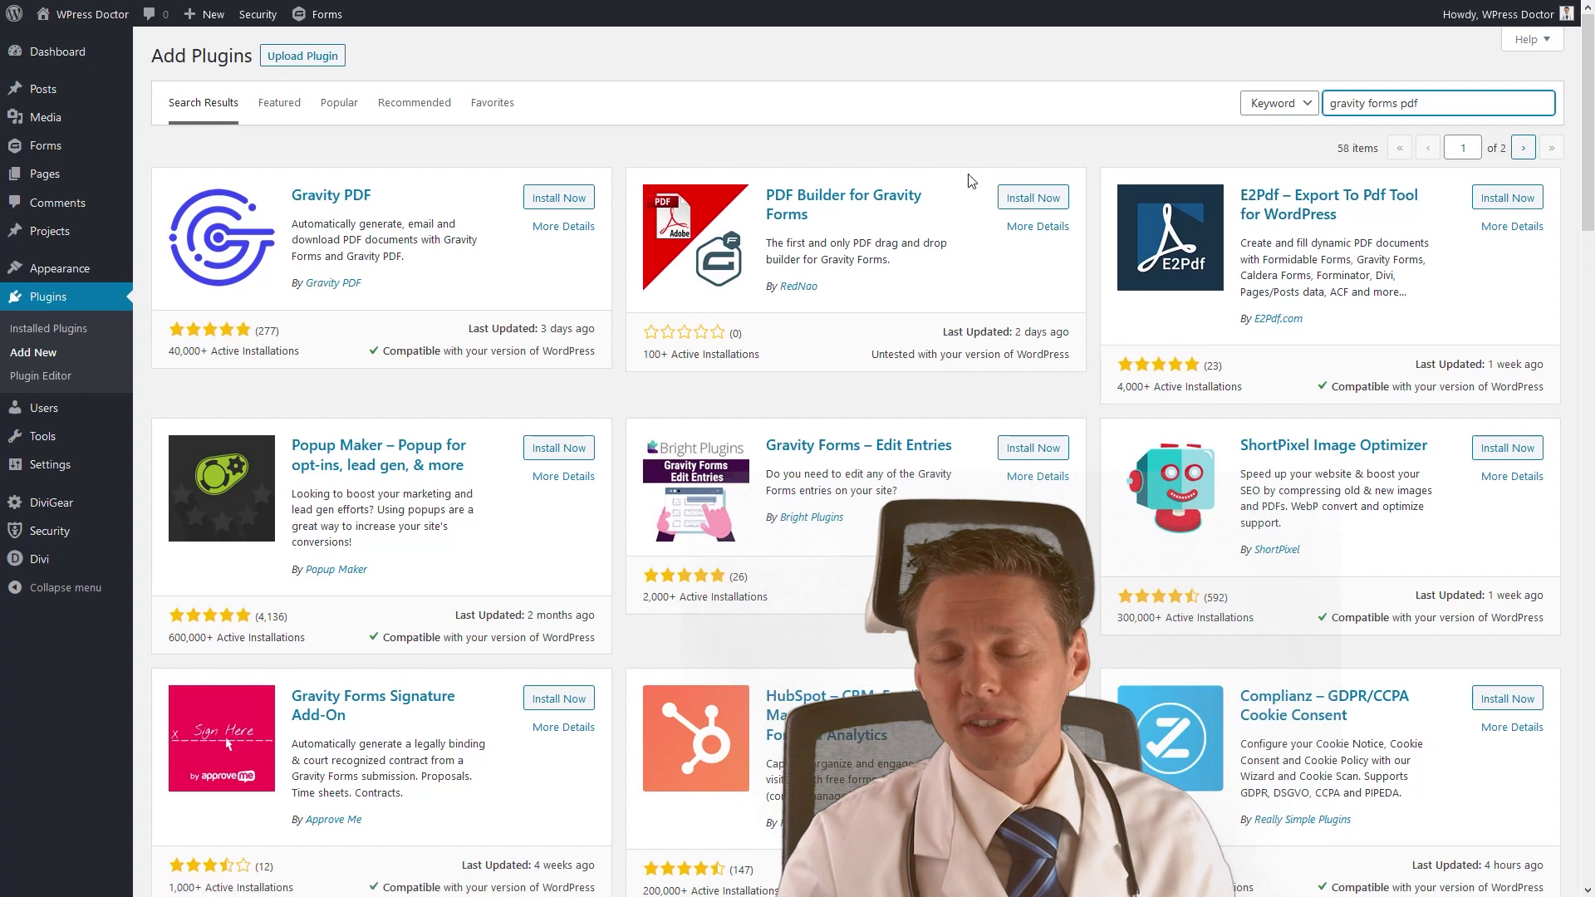
left_click(558, 198)
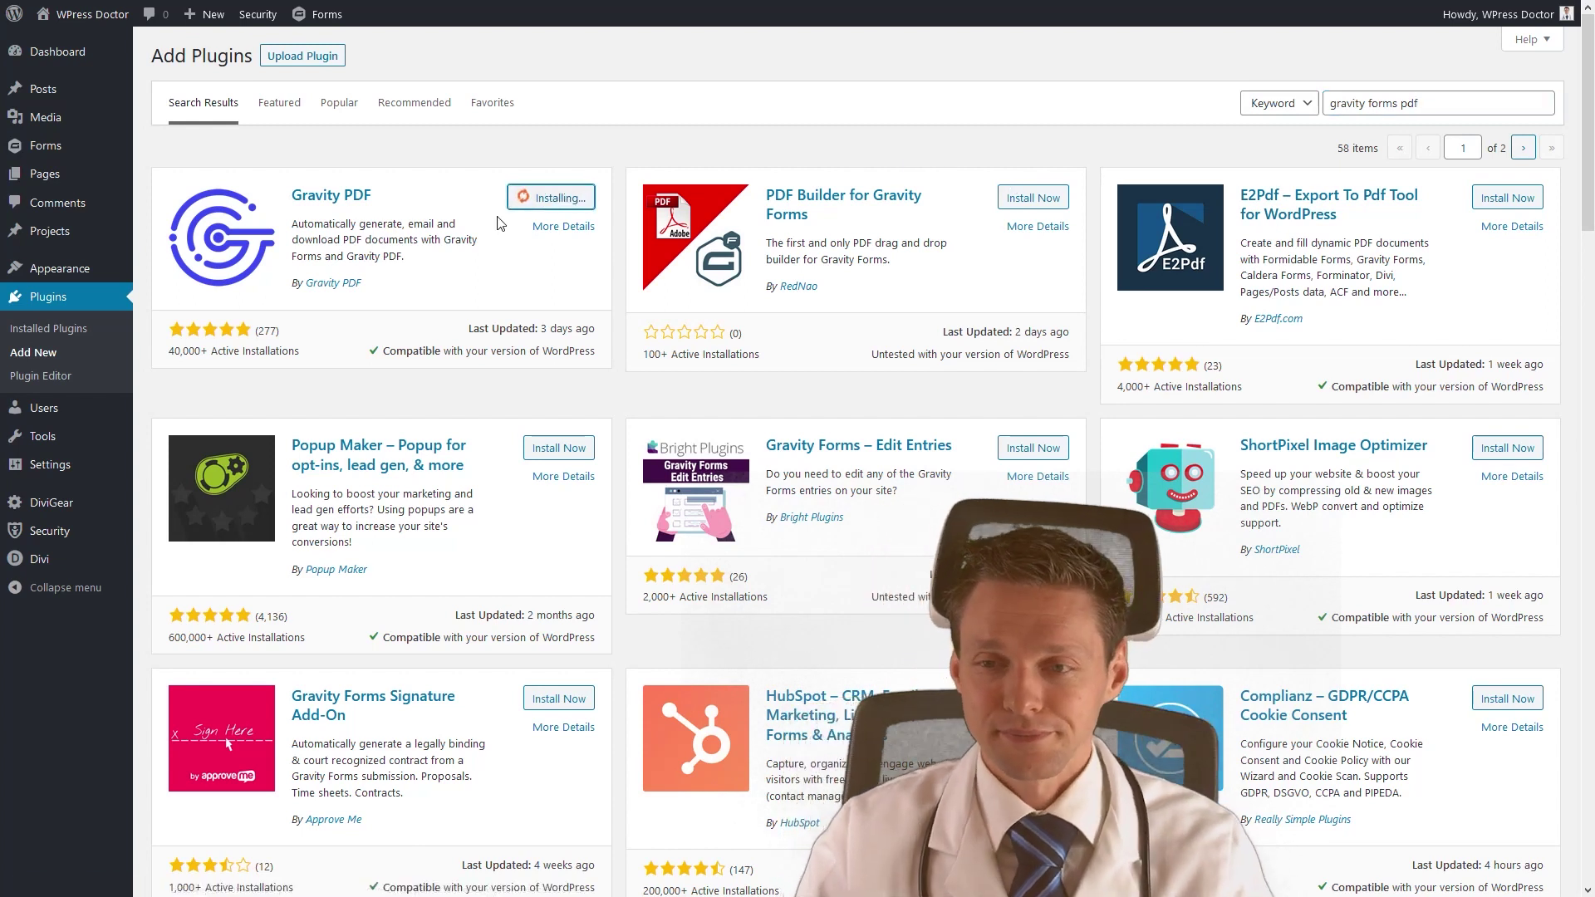
left_click(549, 207)
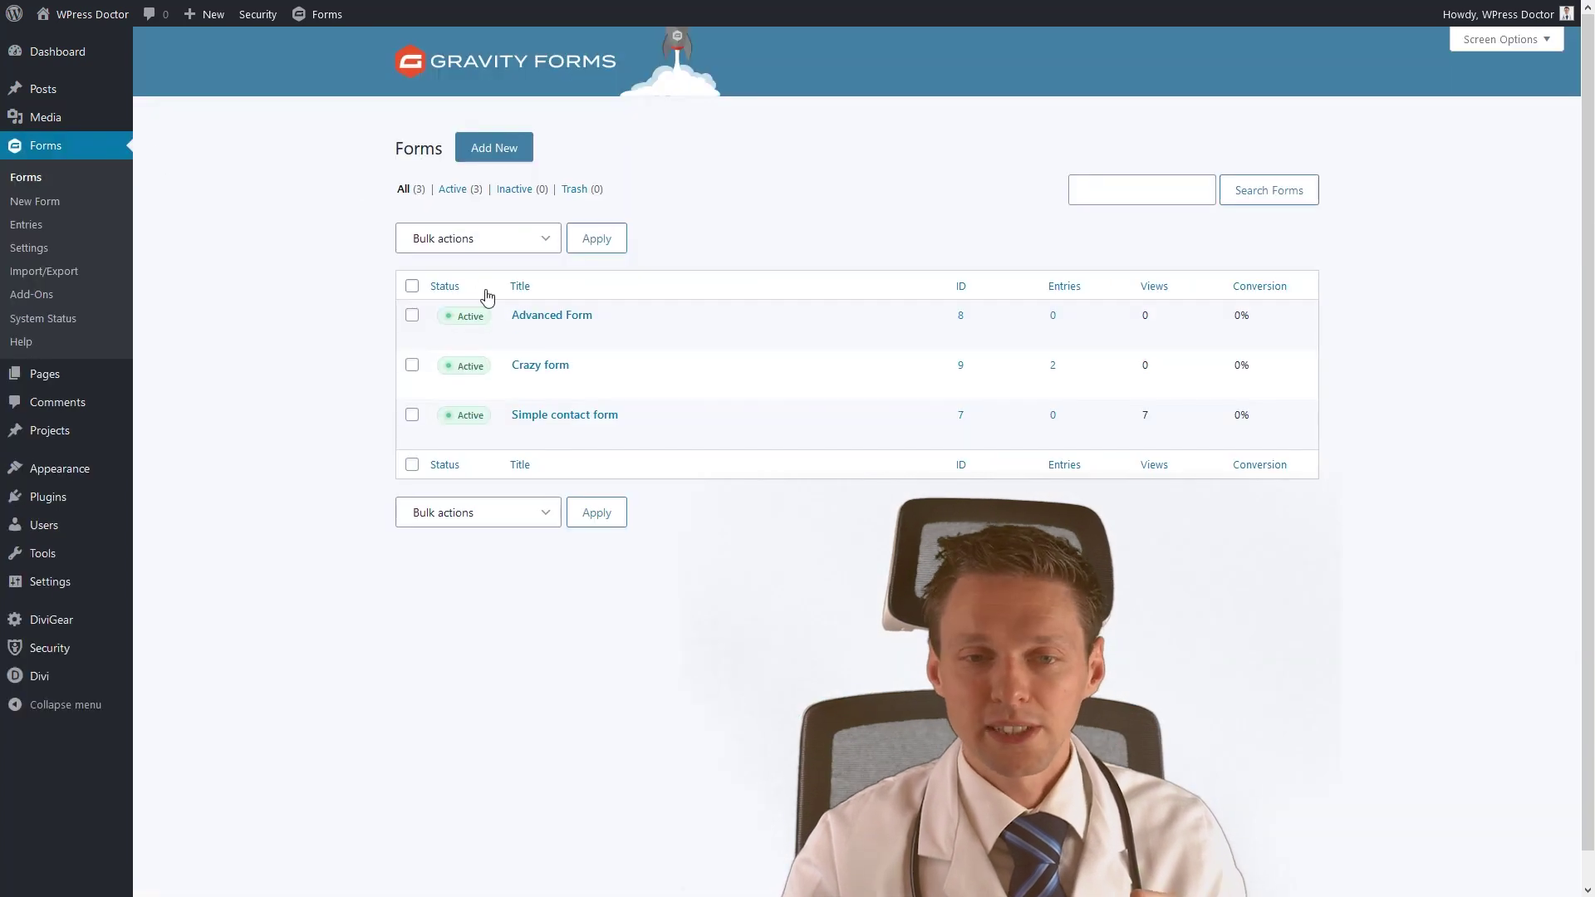
Create a new PDF in Crazy form's PDF settings named 'Crazy form PDF'.
mouse_move(555, 392)
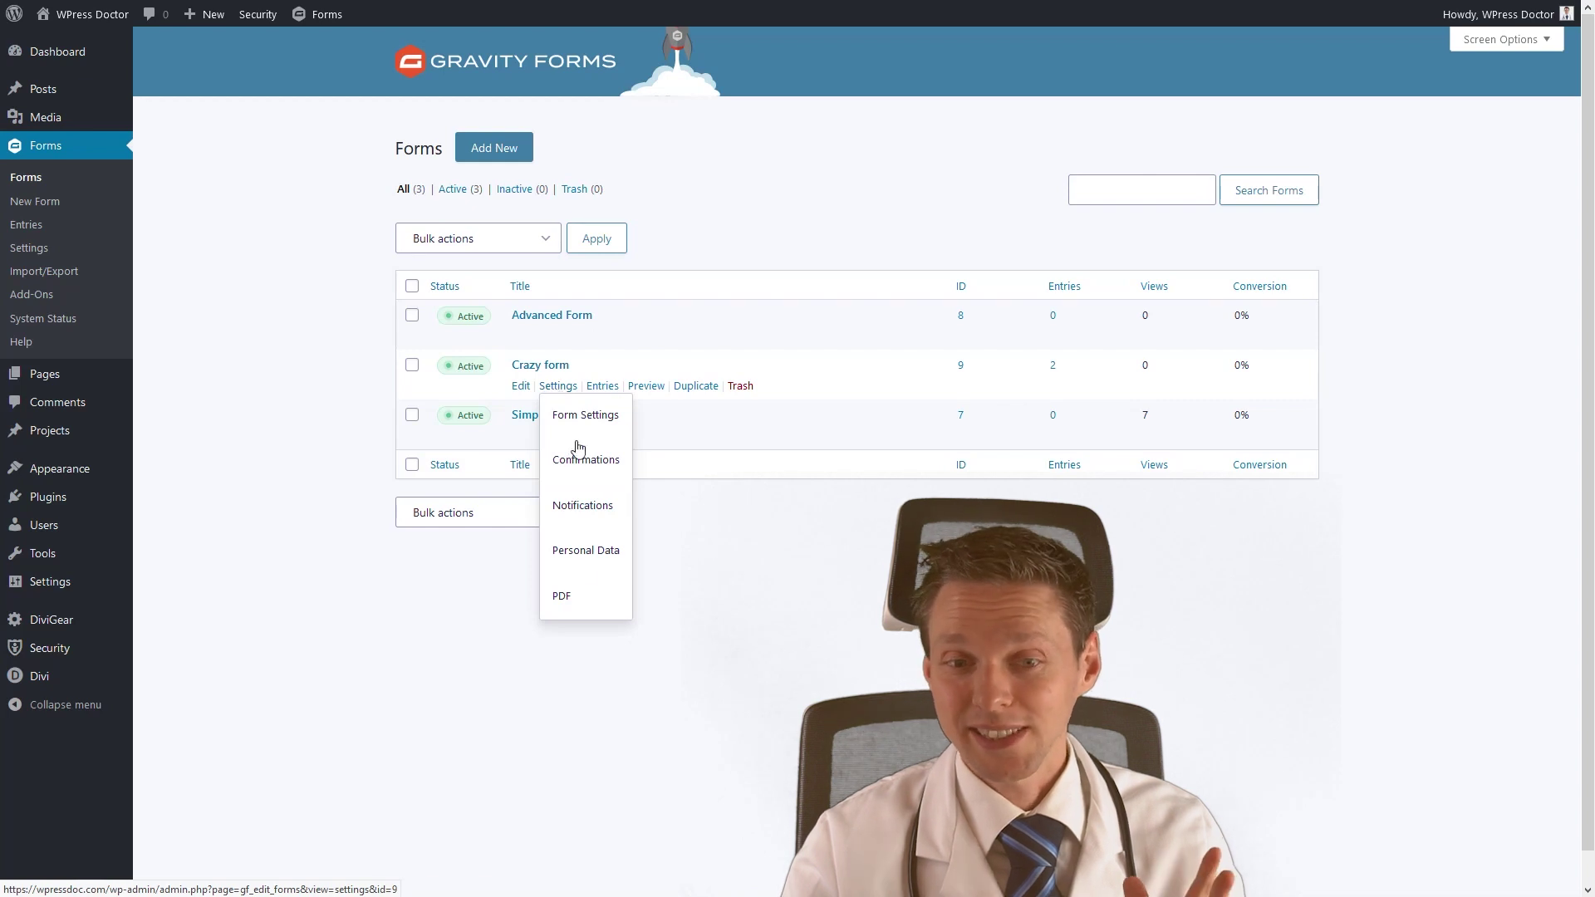
left_click(572, 604)
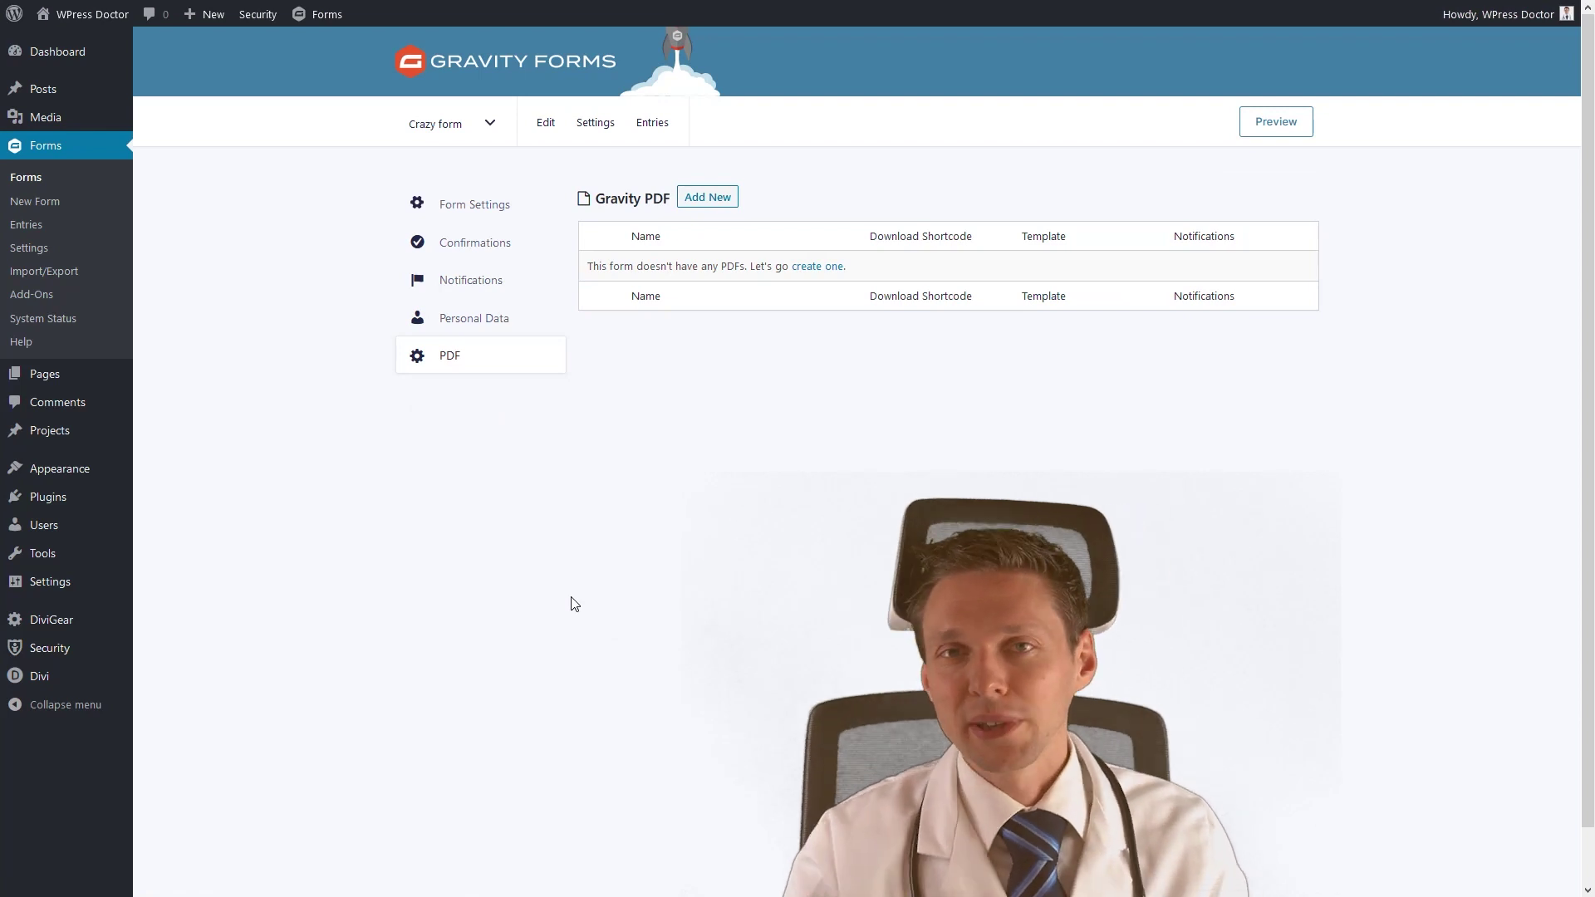
left_click(818, 266)
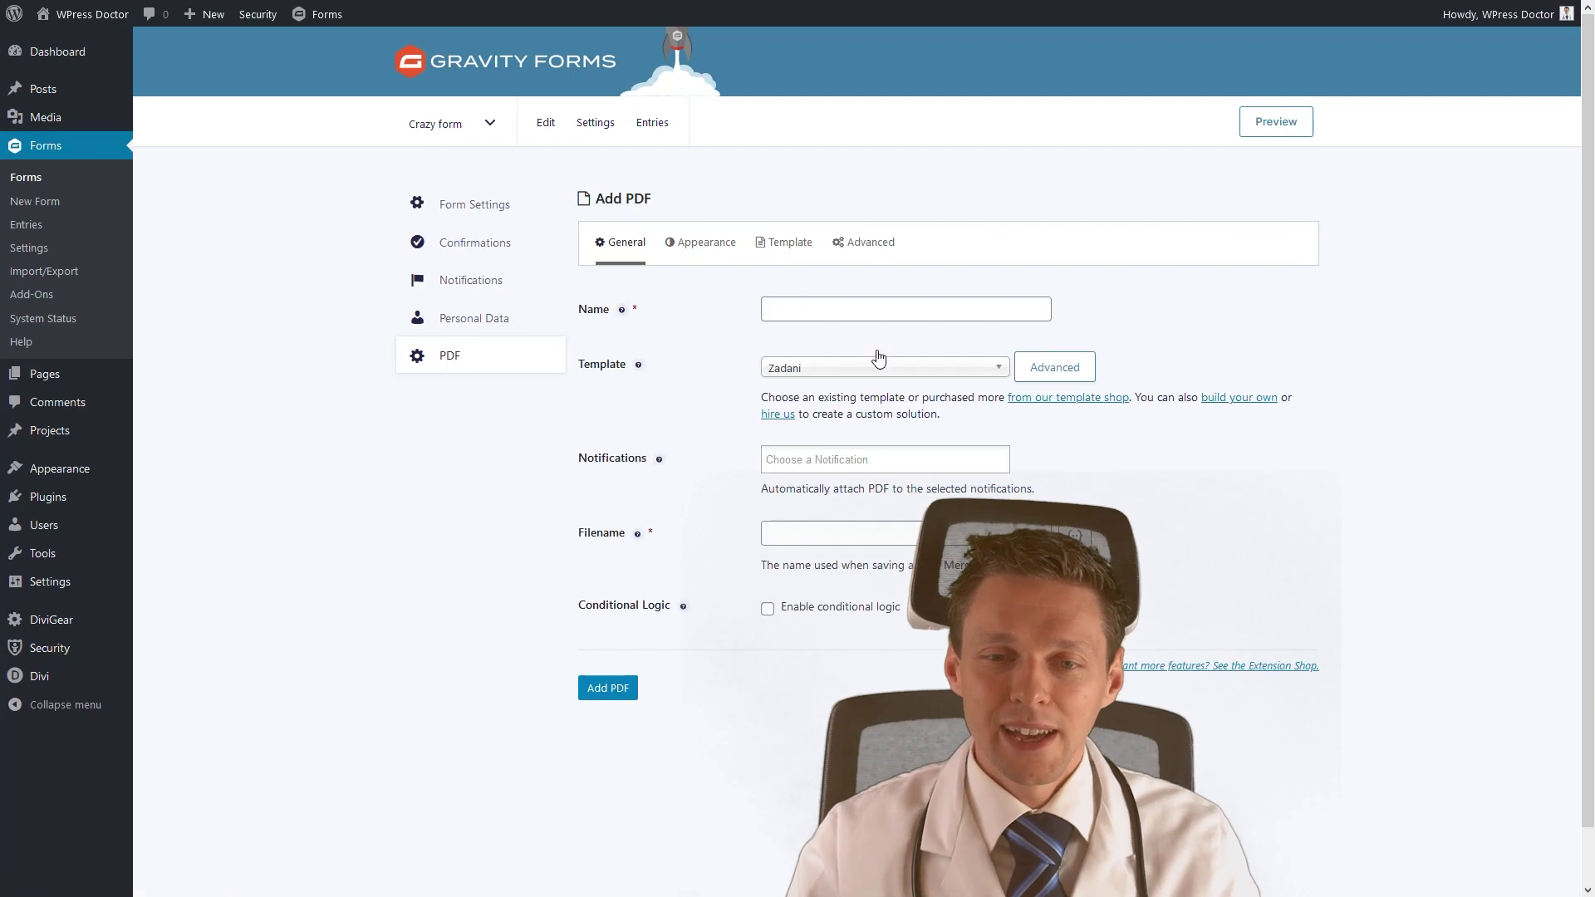
left_click(857, 301)
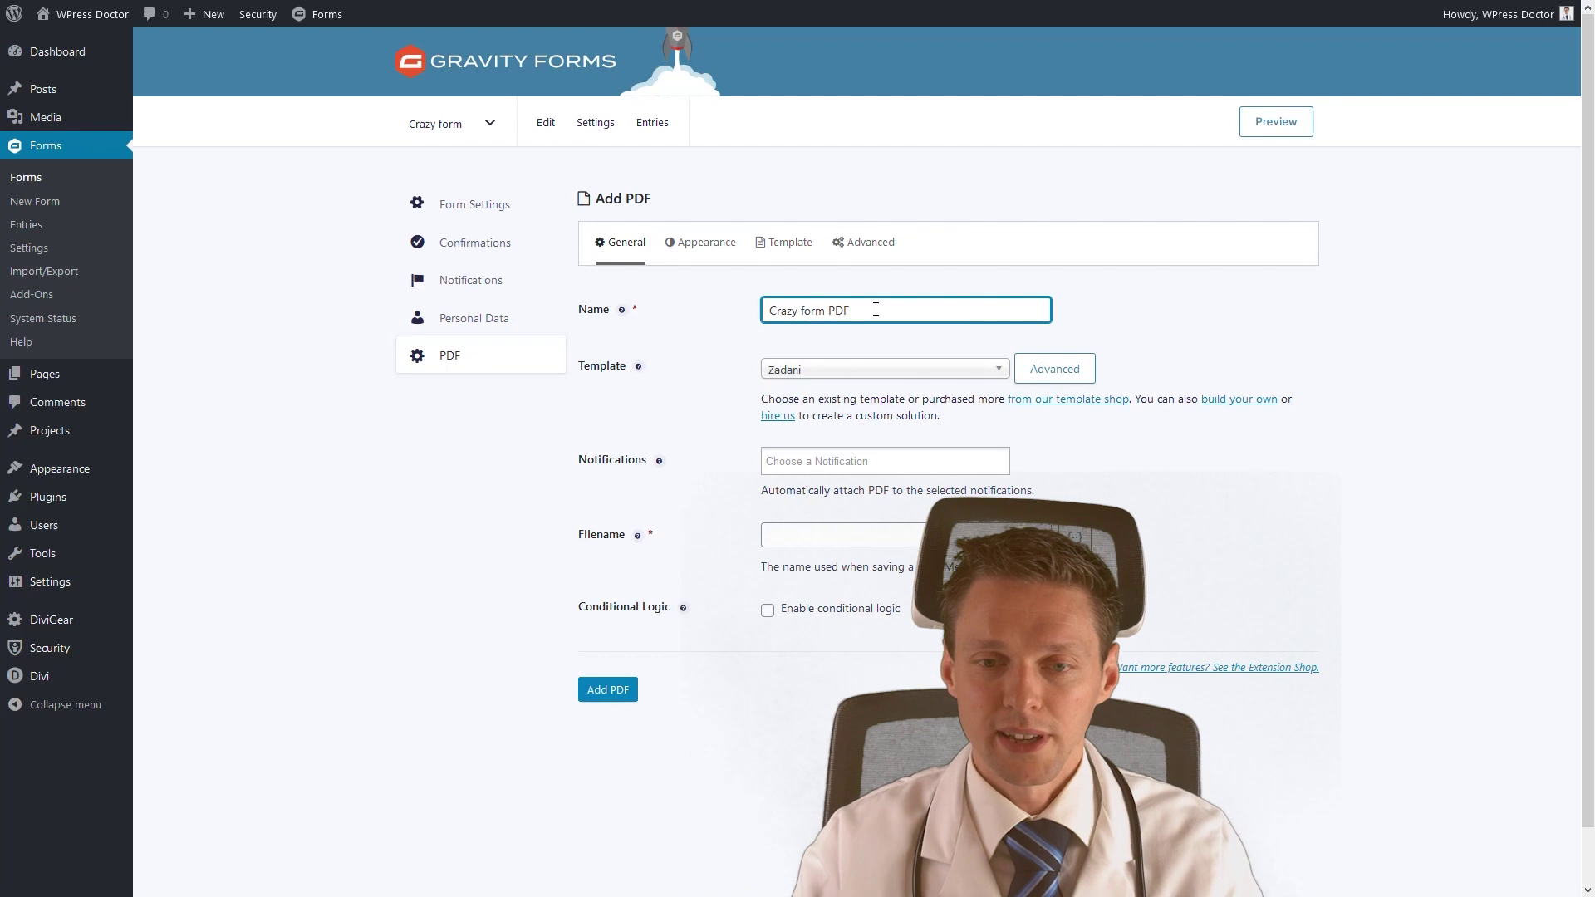
left_click(609, 361)
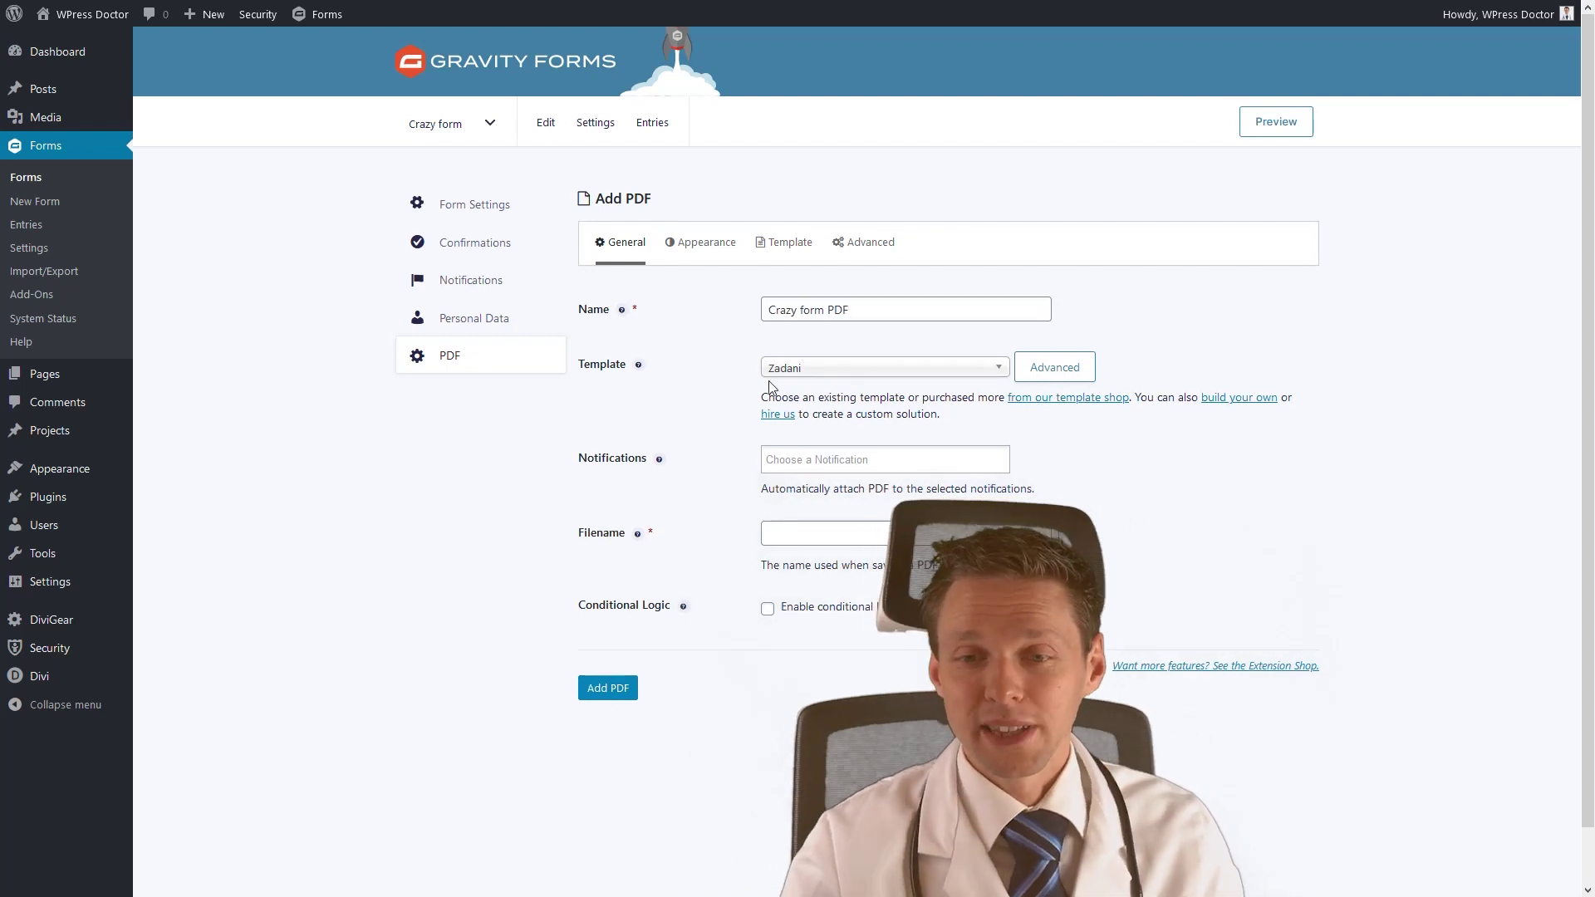
Choose Rubix as the PDF template from the installed templates.
left_click(1055, 366)
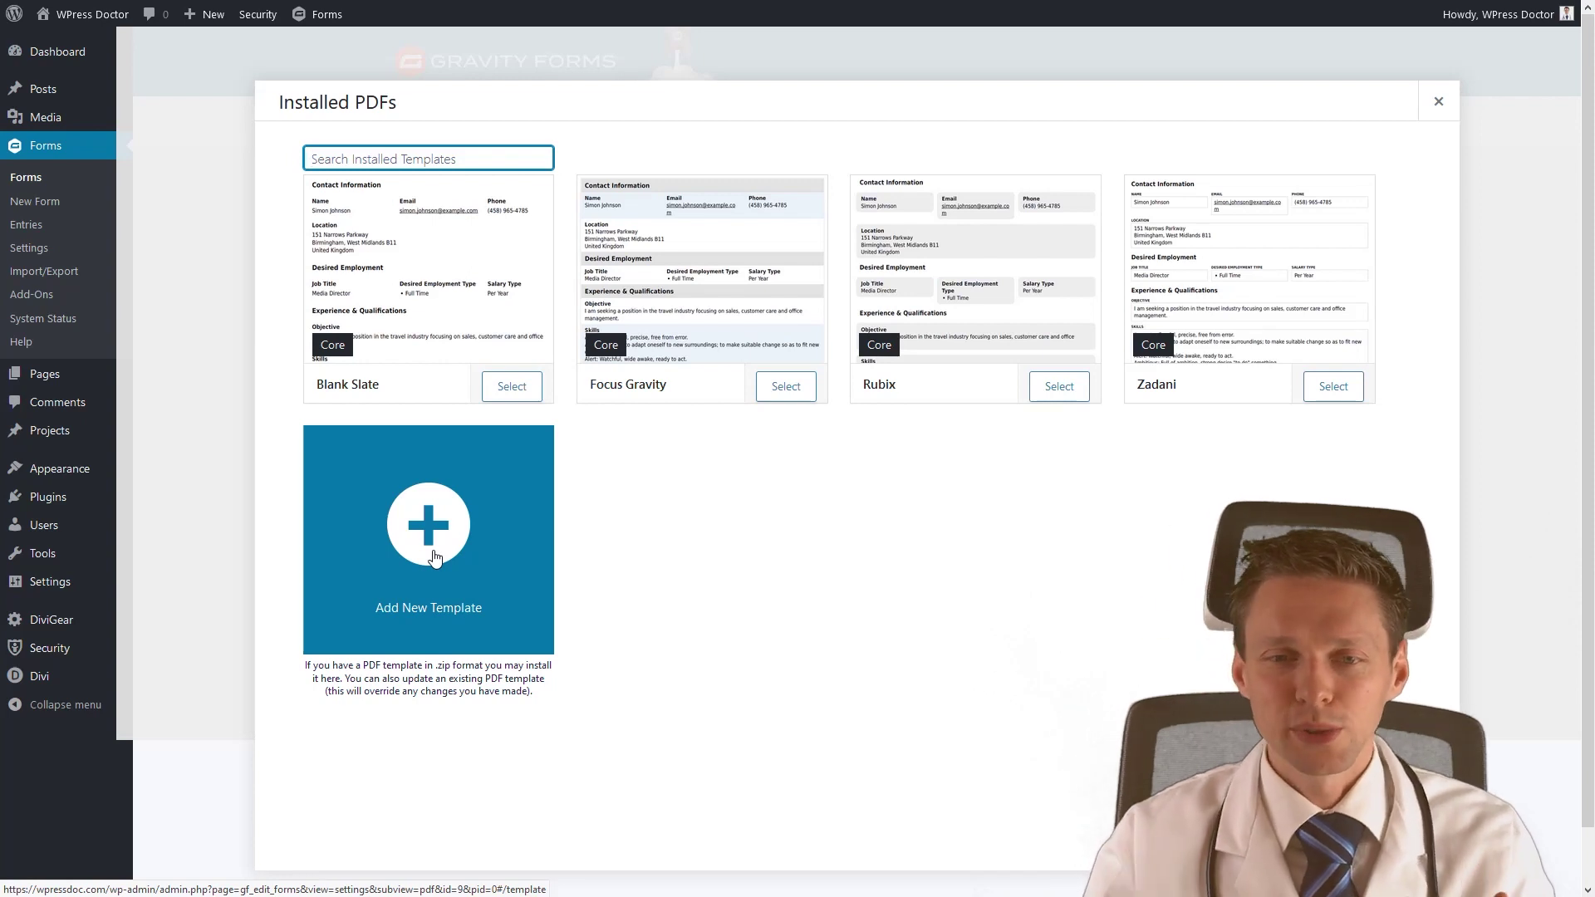
mouse_move(997, 276)
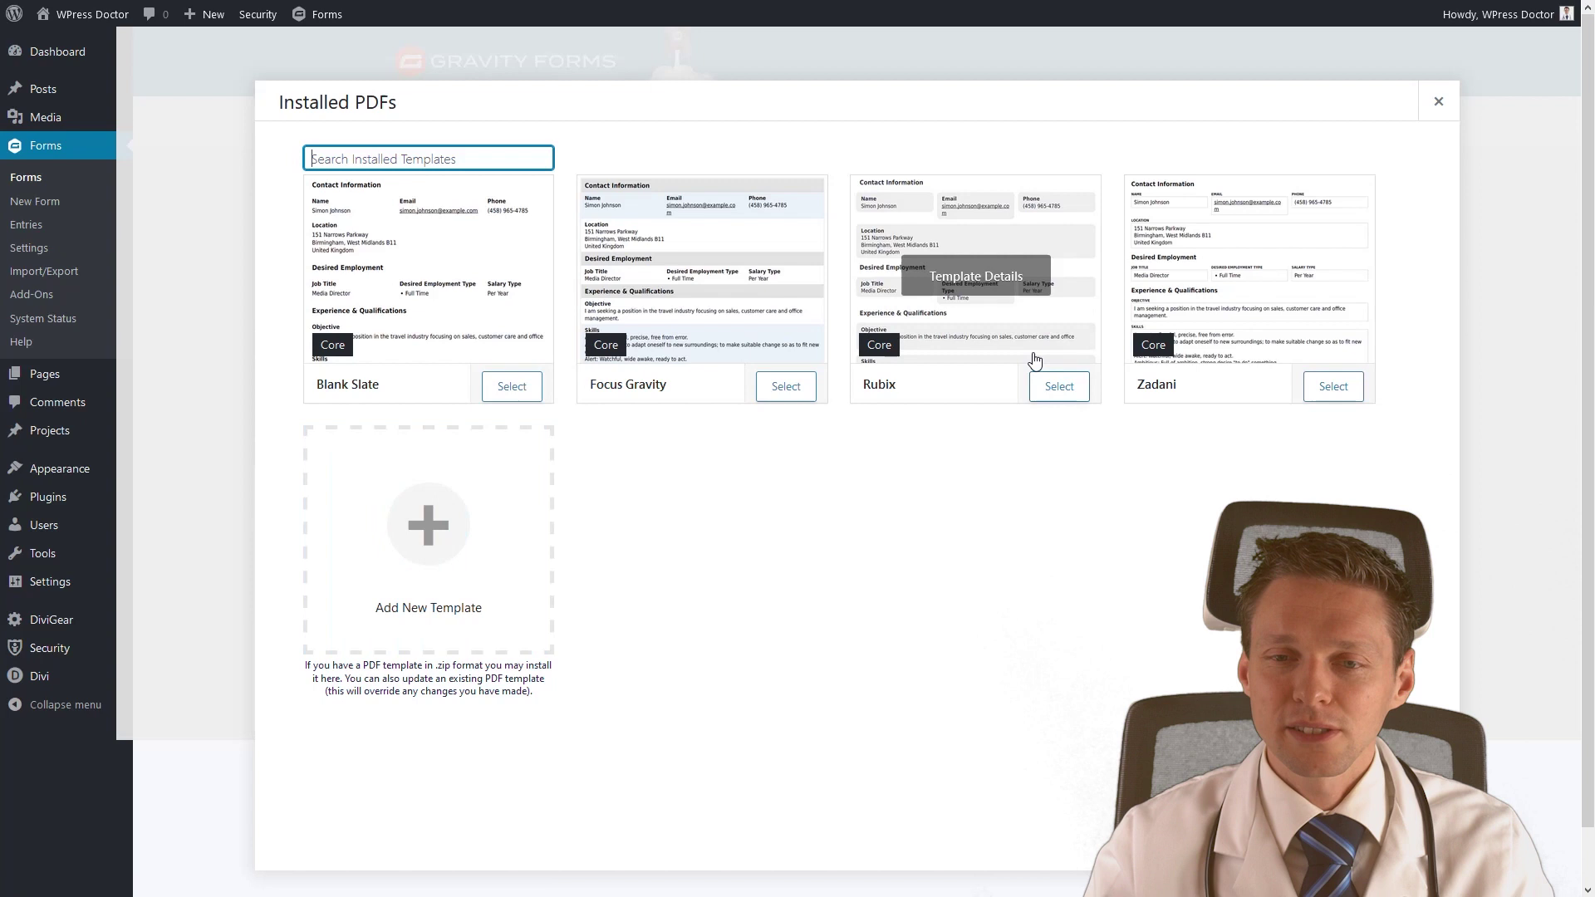
left_click(973, 283)
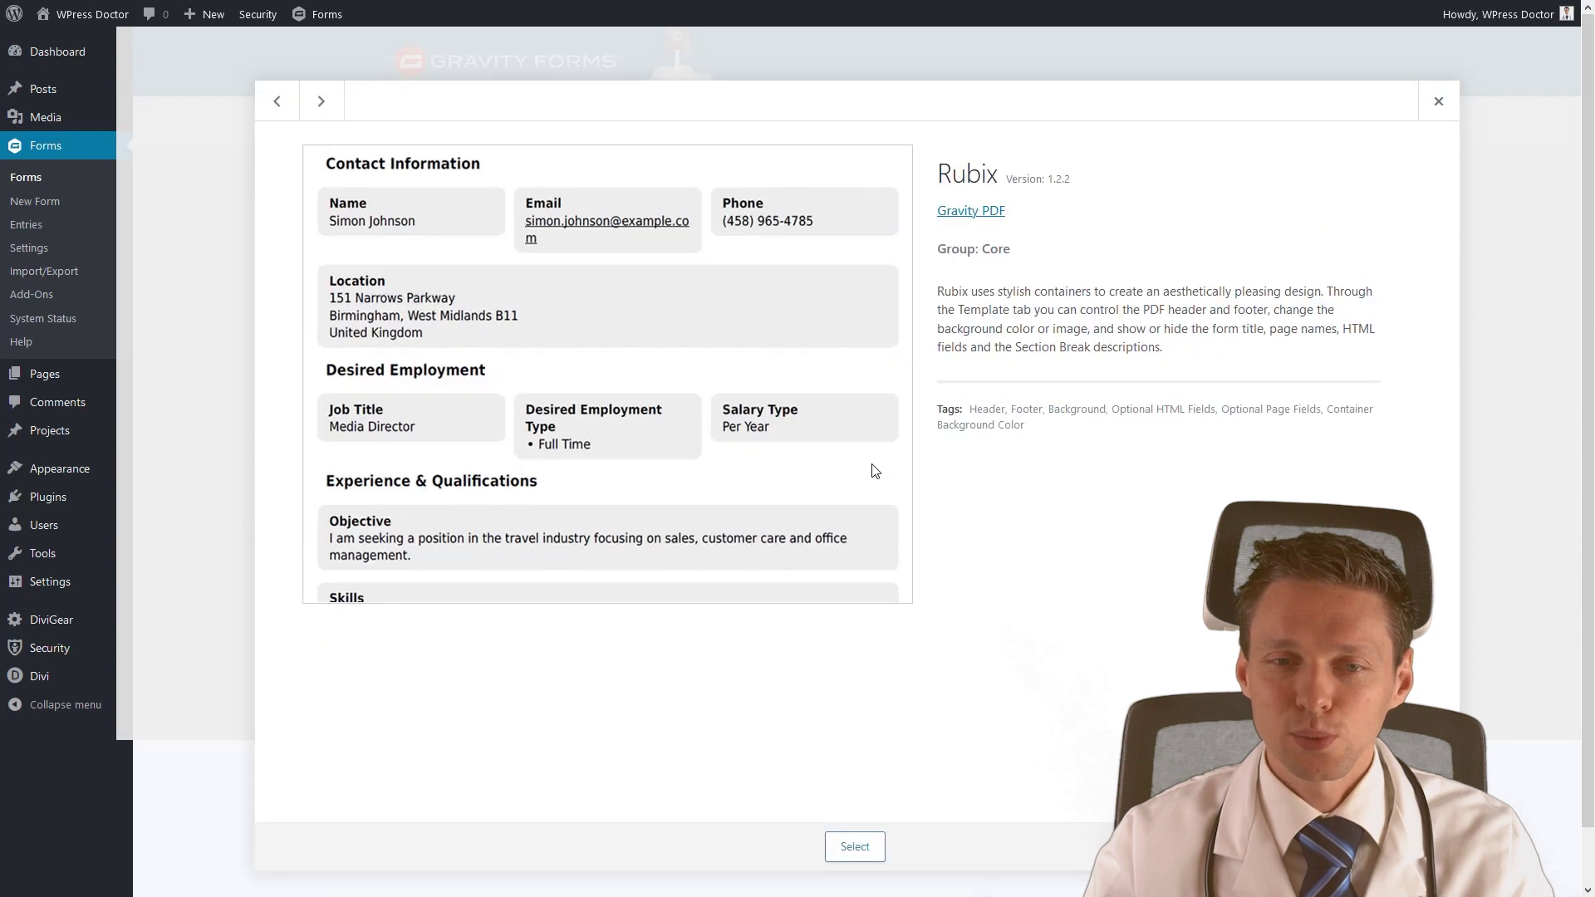
left_click(856, 847)
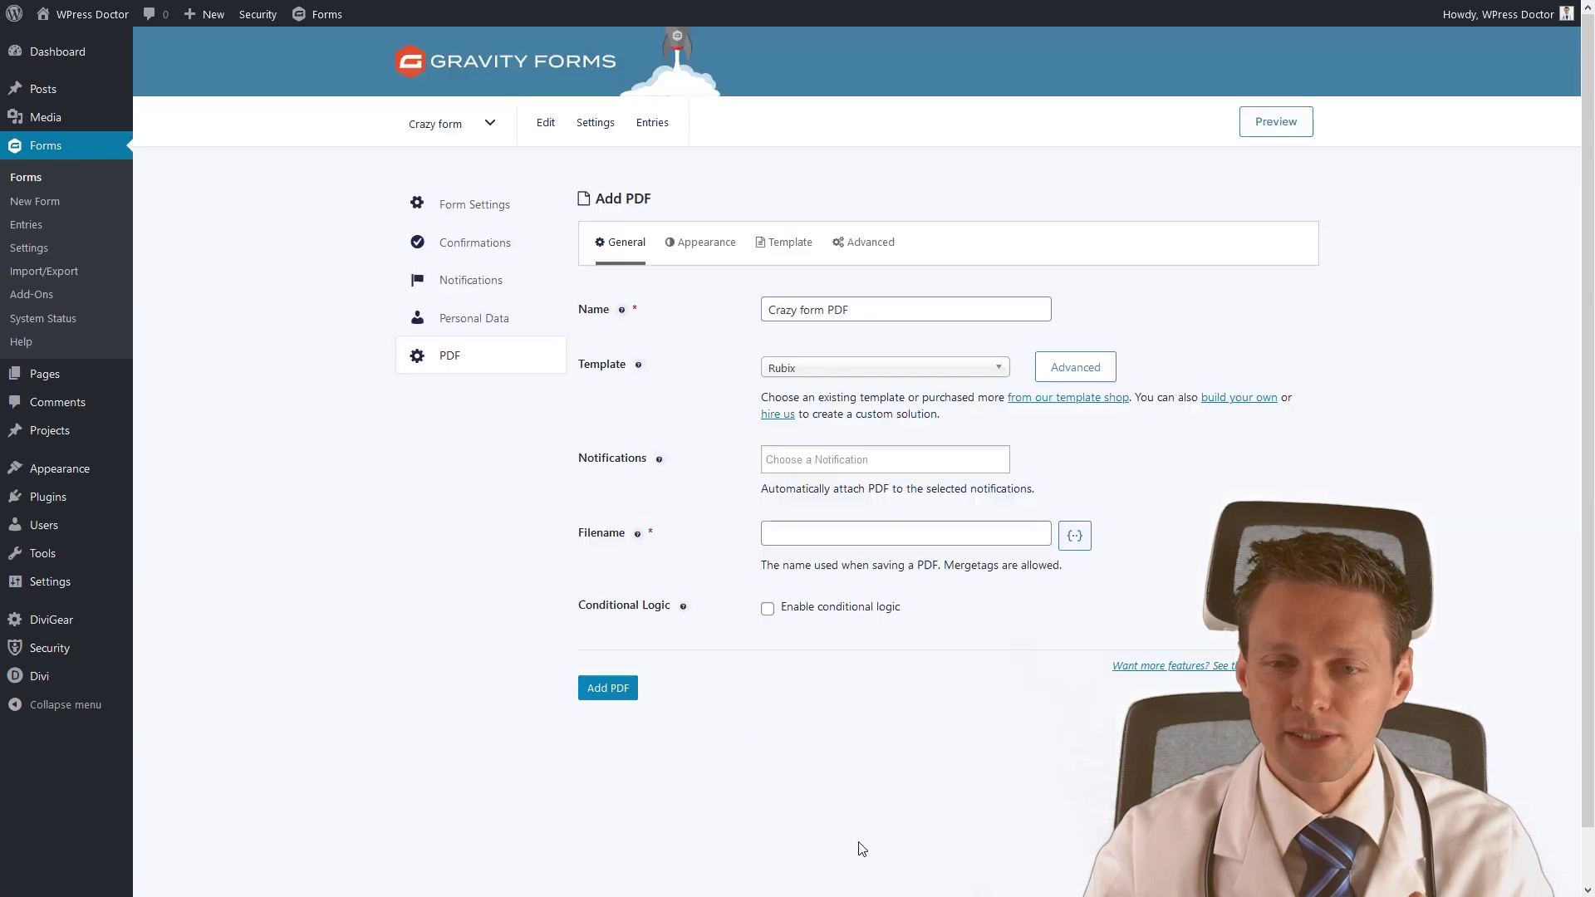
left_click(834, 465)
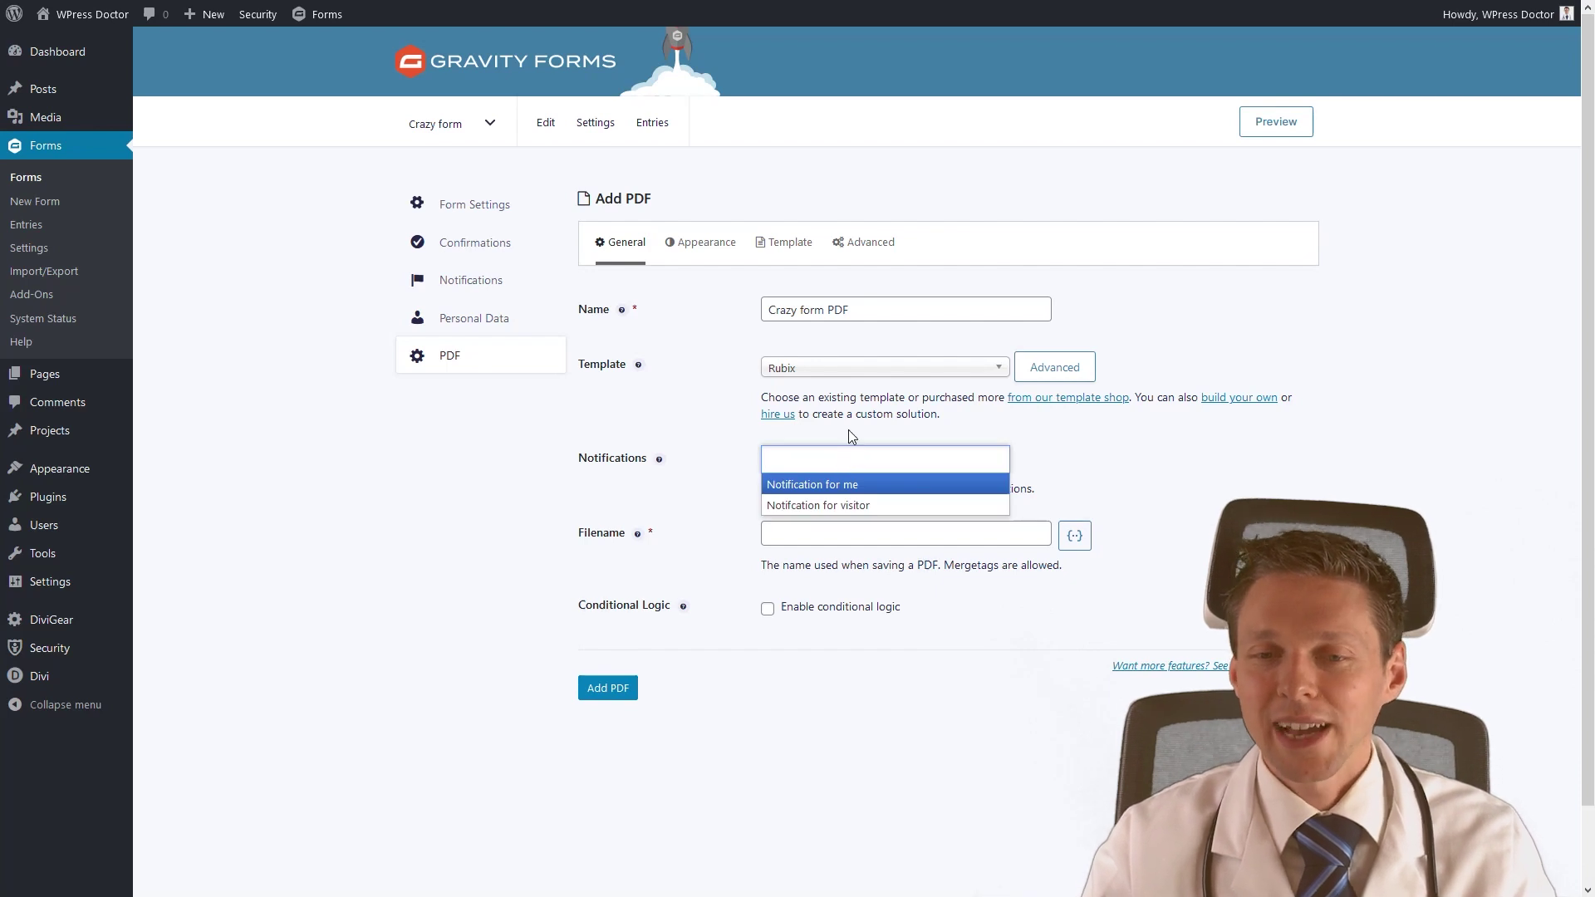
Attach the PDF to both the 'Notification for me' and visitor notifications.
left_click(828, 488)
left_click(928, 466)
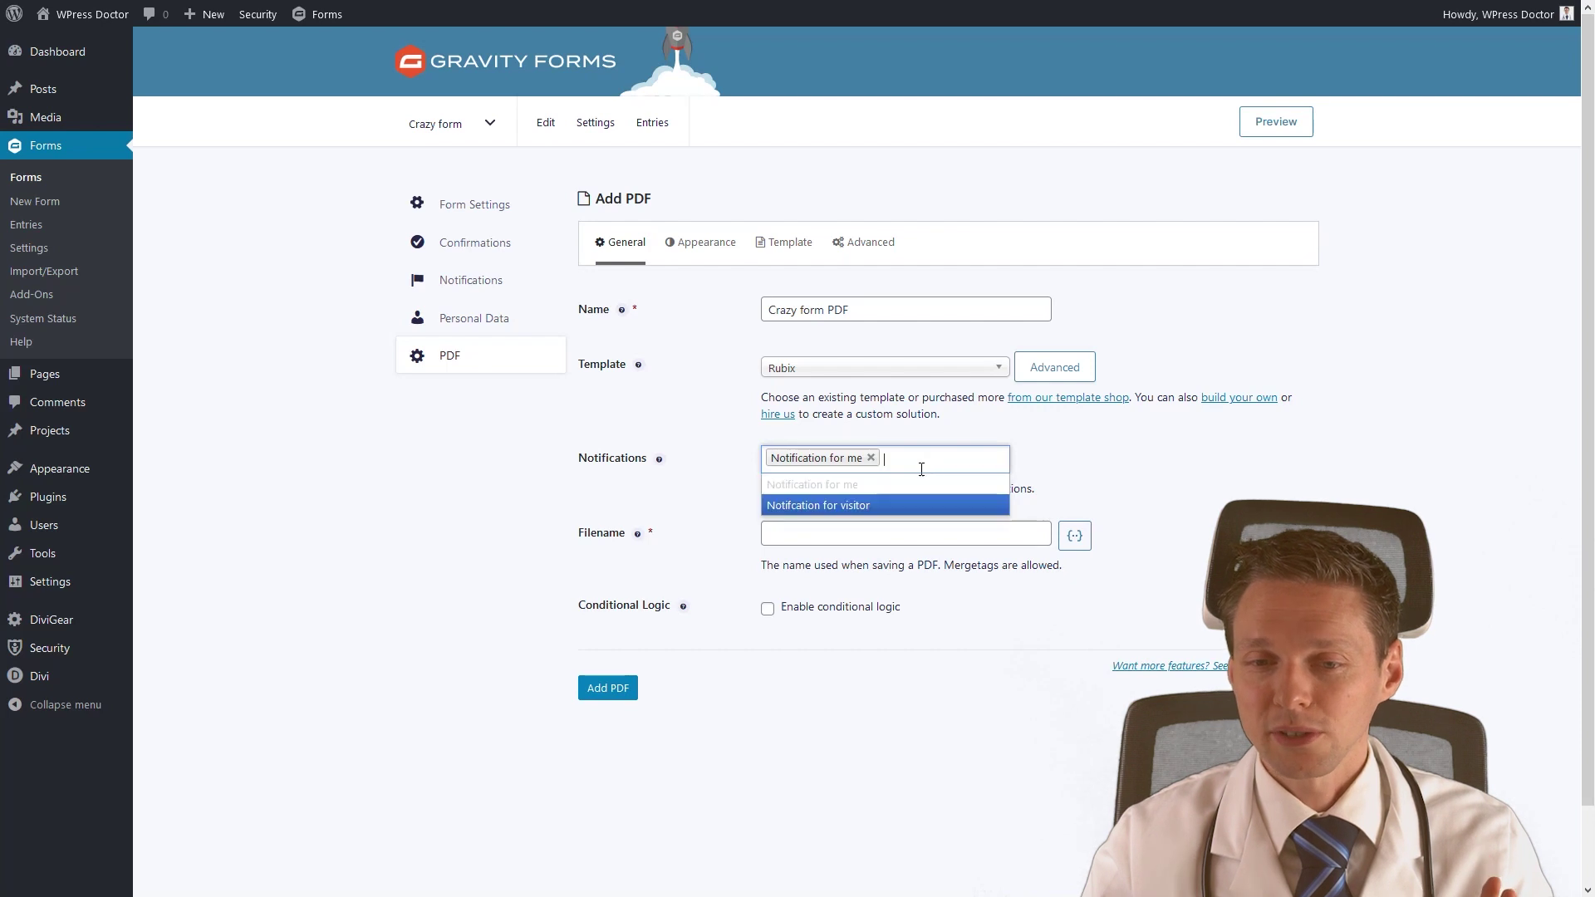
left_click(872, 508)
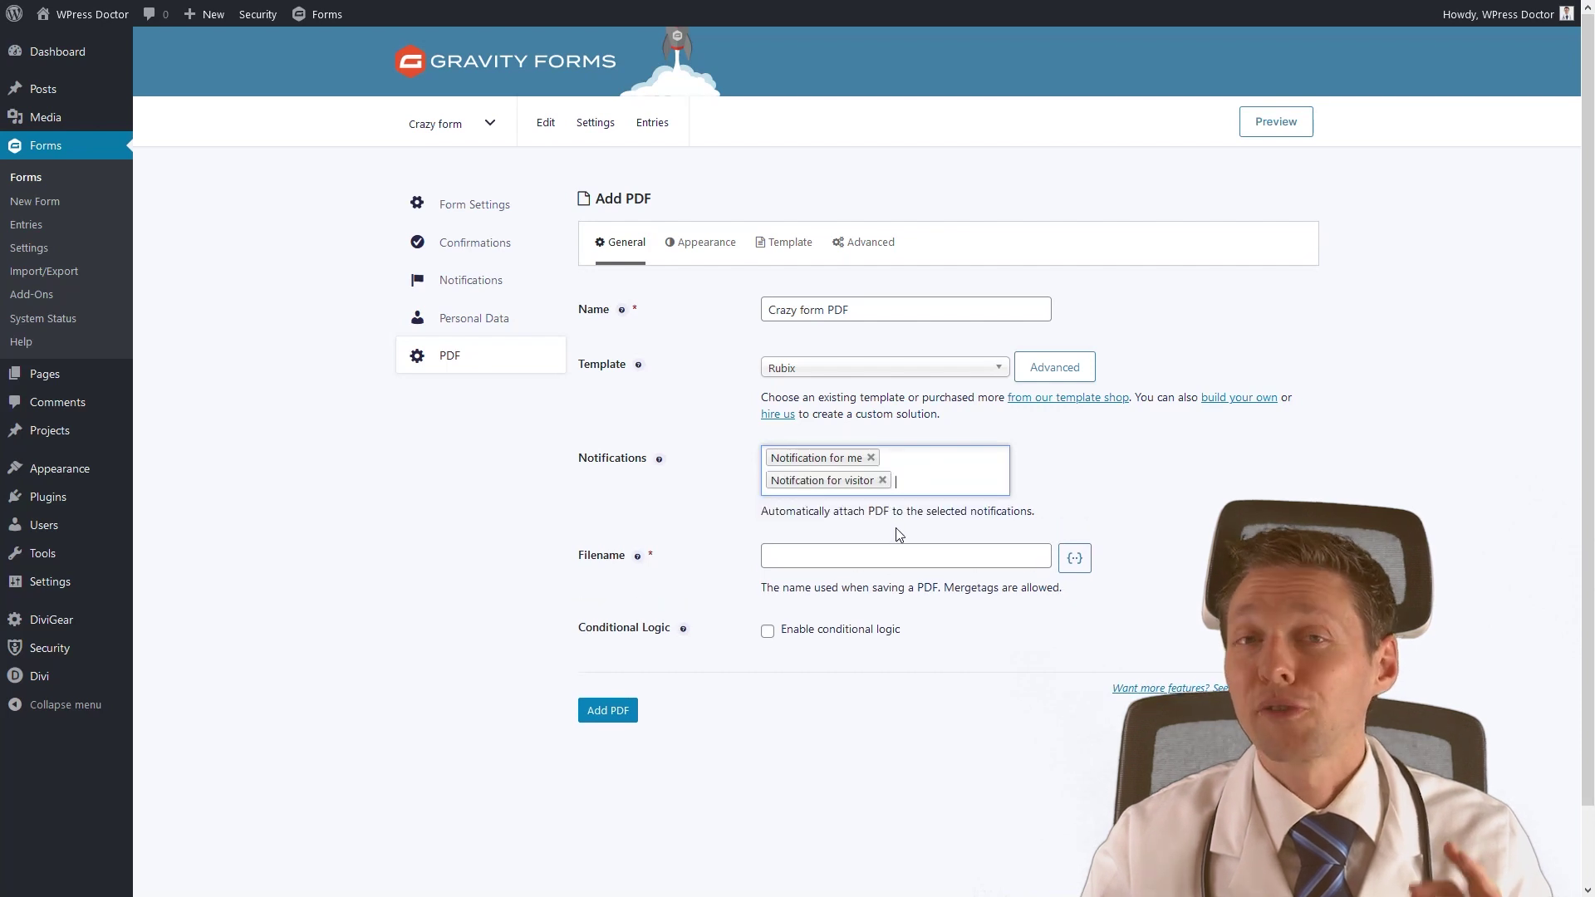
left_click_drag(764, 511, 1055, 504)
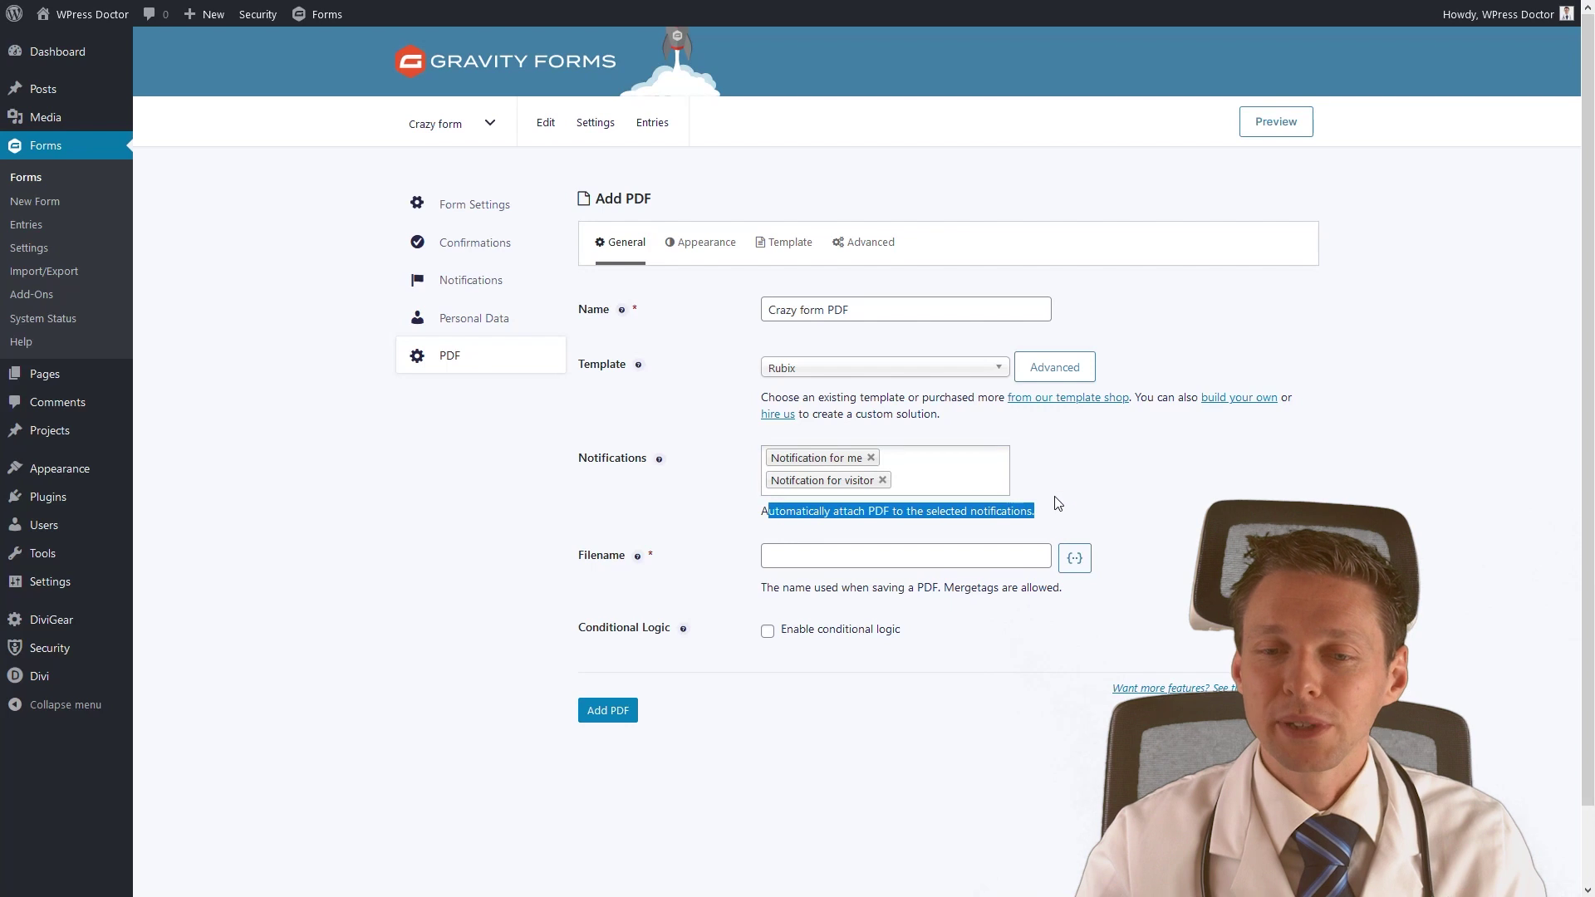
left_click(1057, 505)
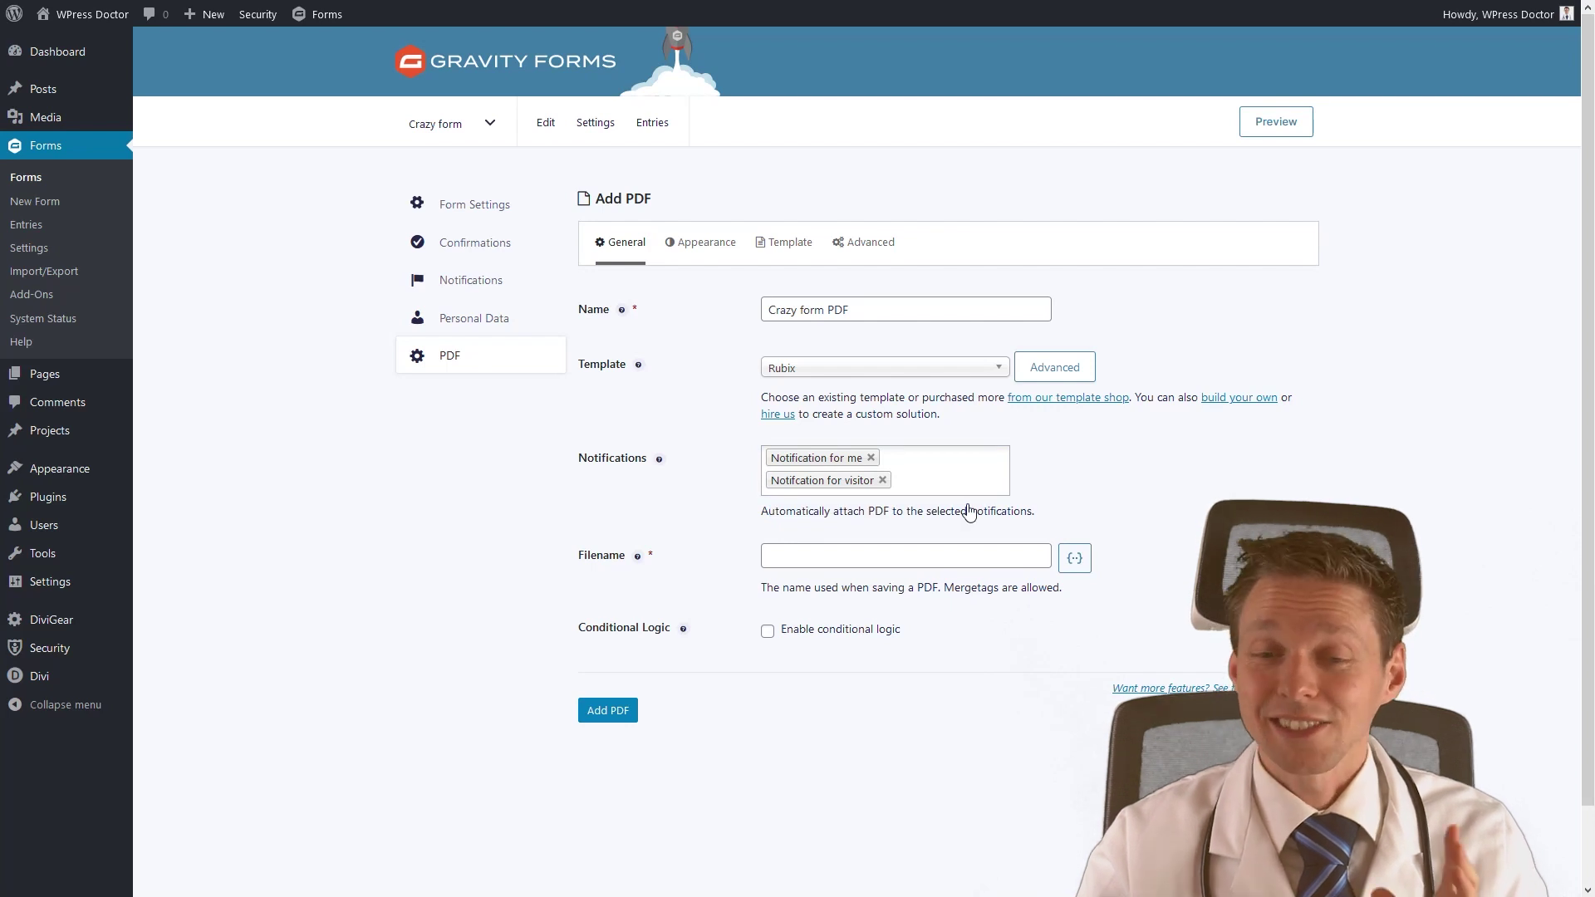
Build the PDF filename from 'Contract', the {Name::2} tag, 'via website form on' and {date_dmy}.
left_click(856, 560)
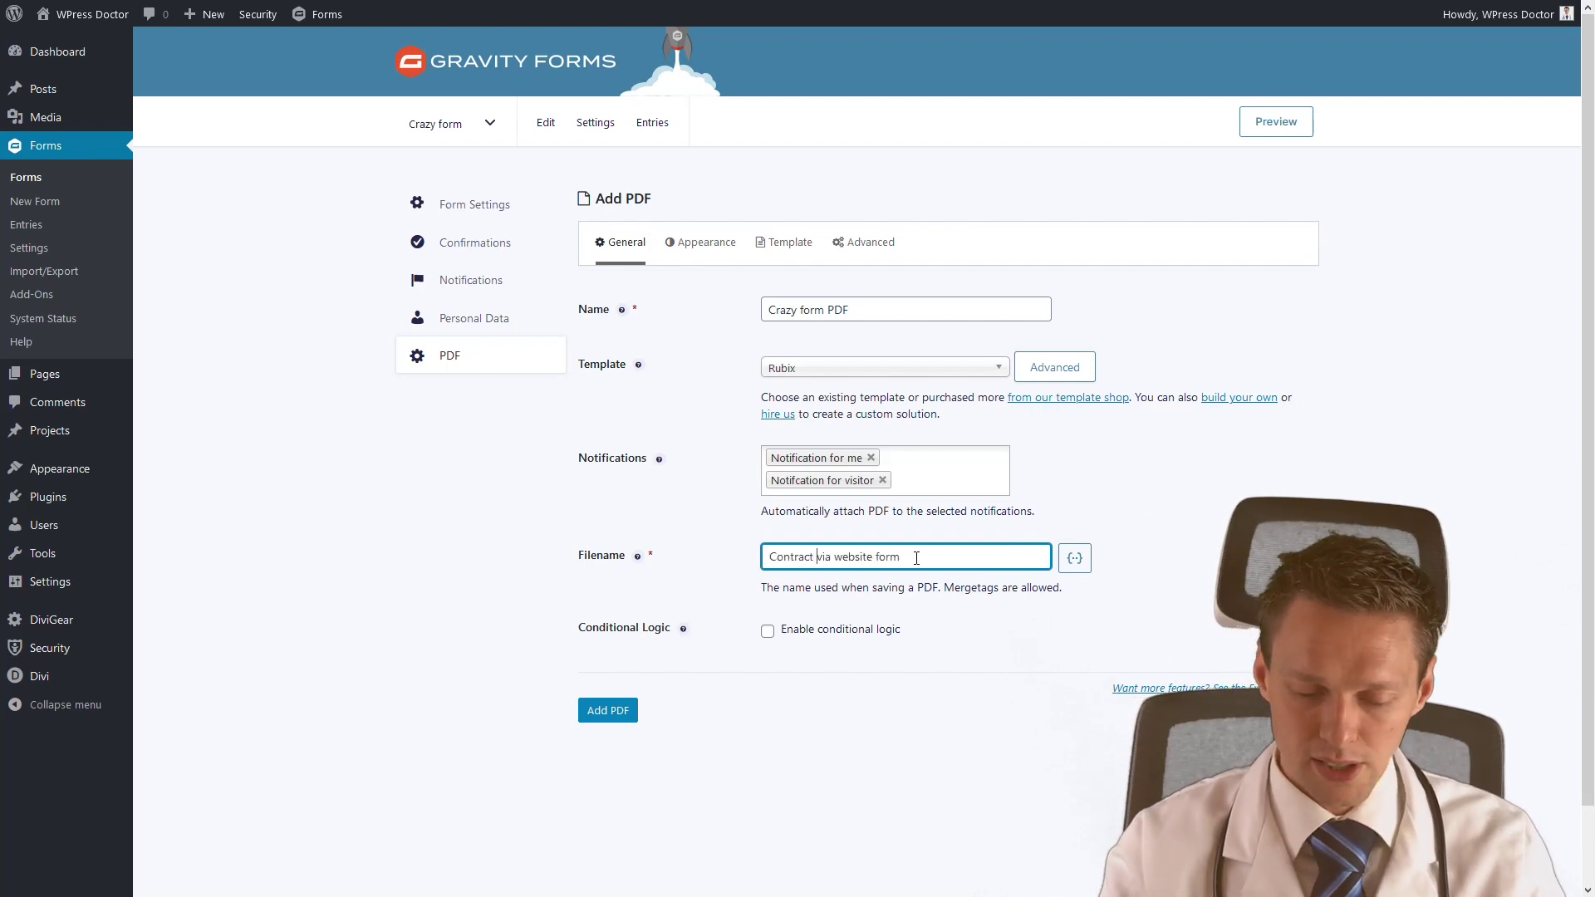
type("-")
left_click(1074, 558)
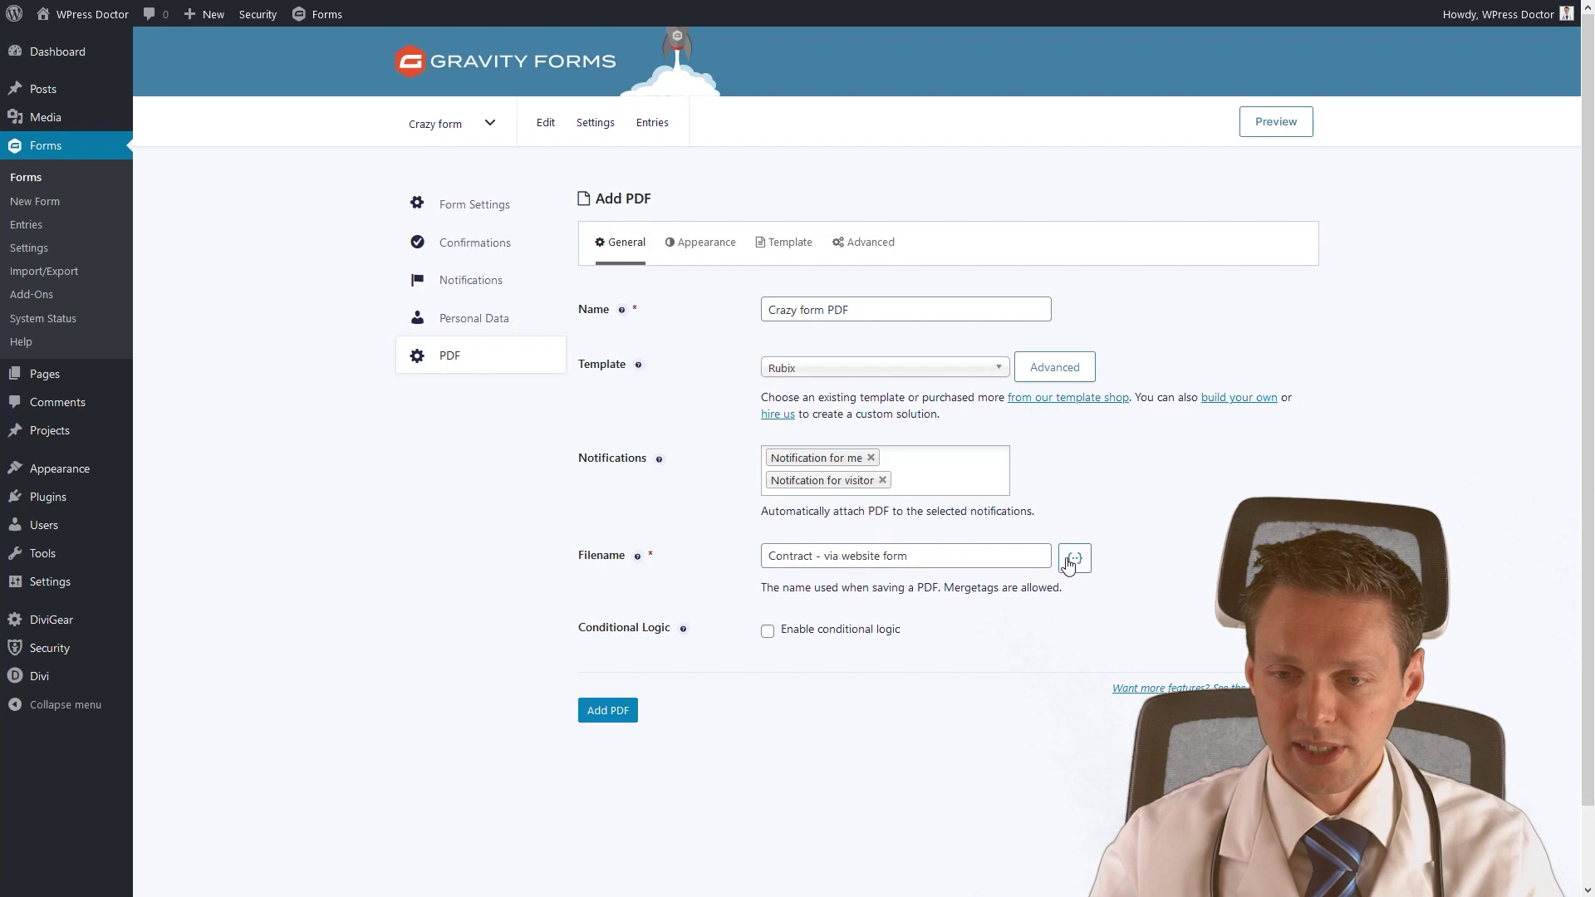
left_click(1088, 627)
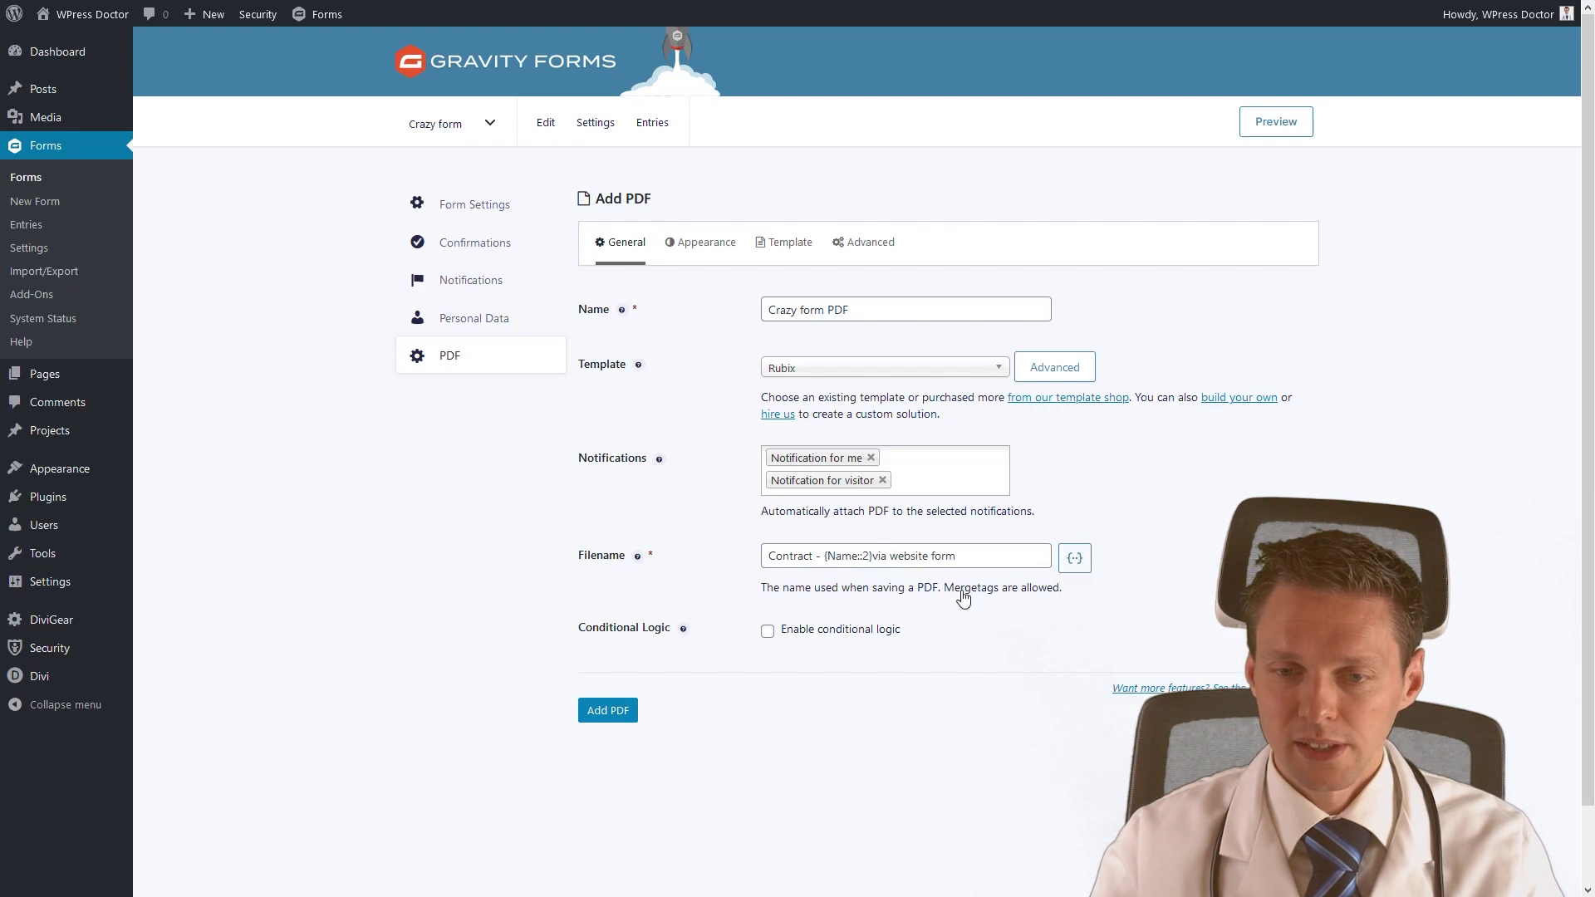
left_click(877, 556)
type("-")
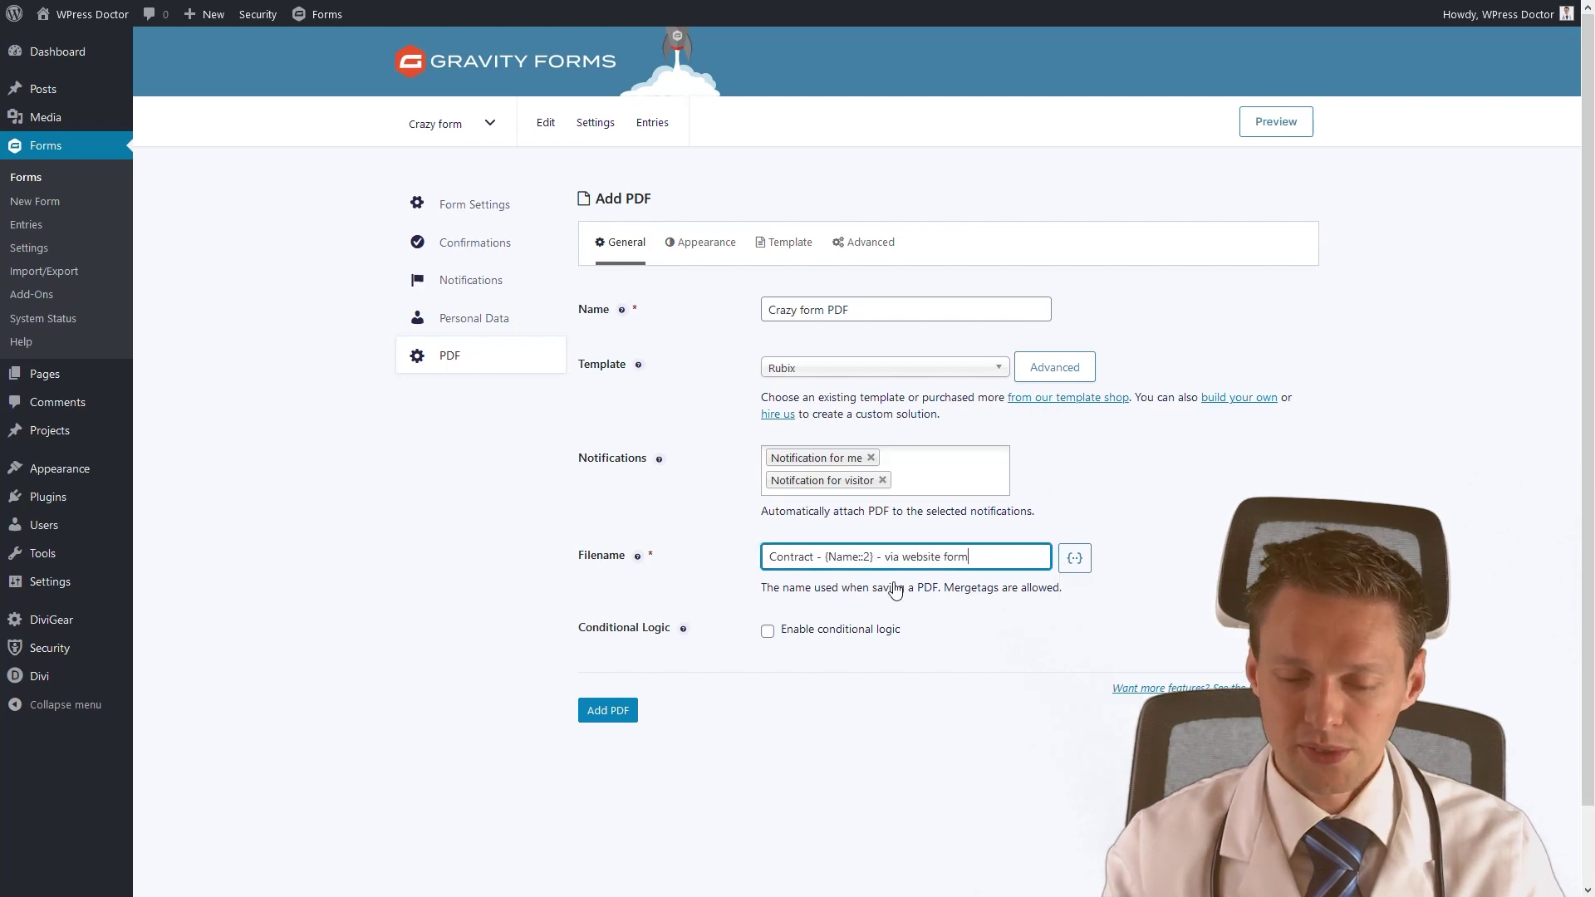
left_click(1074, 560)
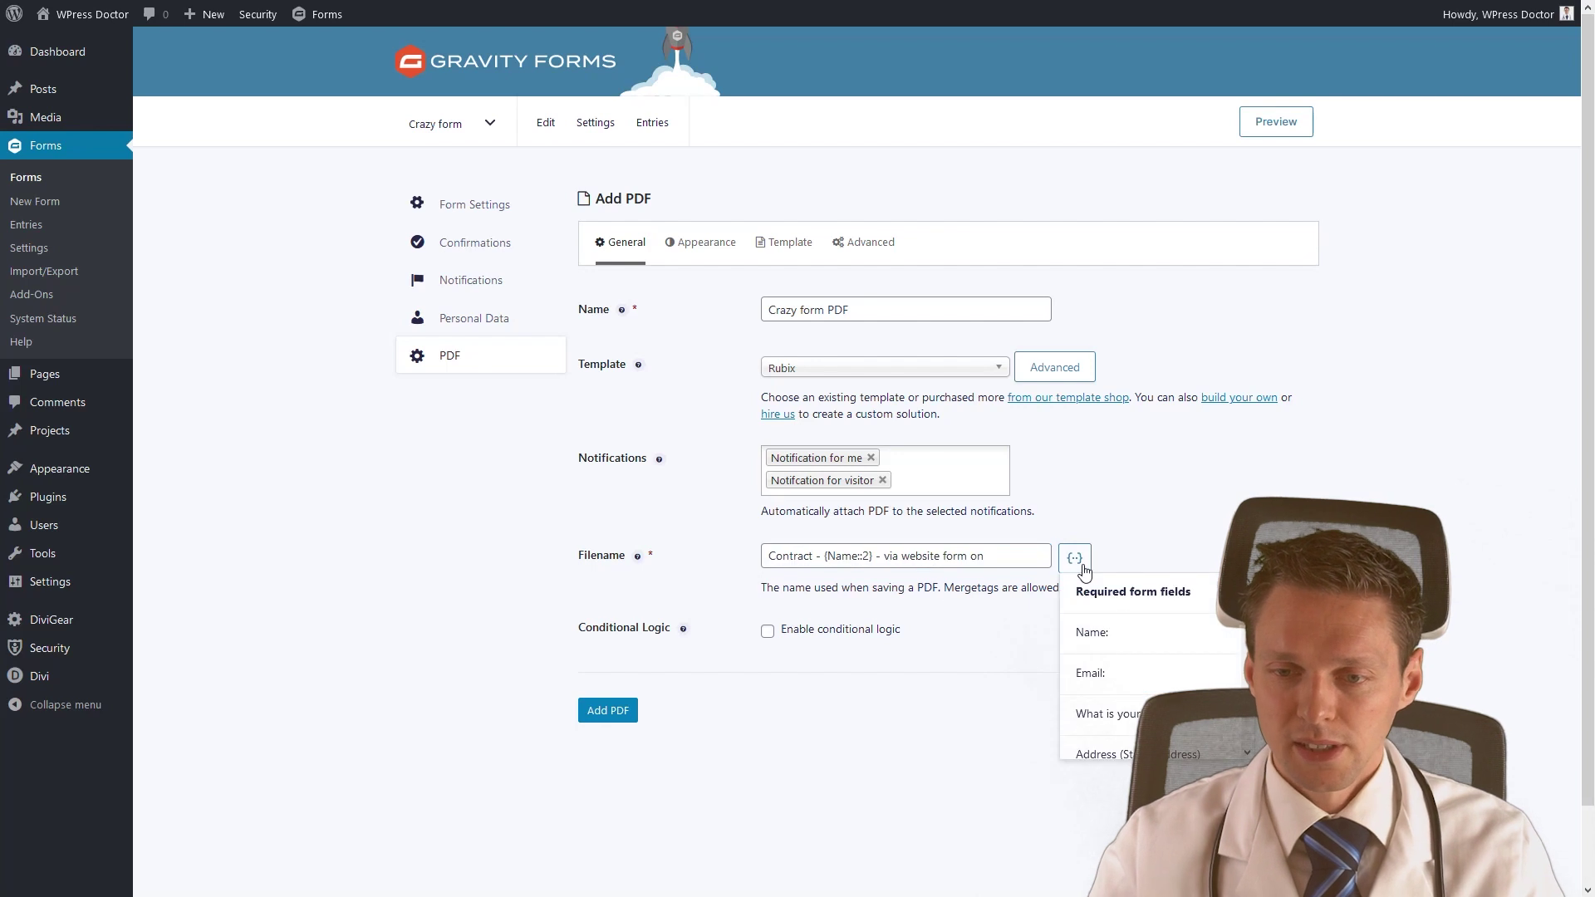
scroll(1138, 664, "down", 6)
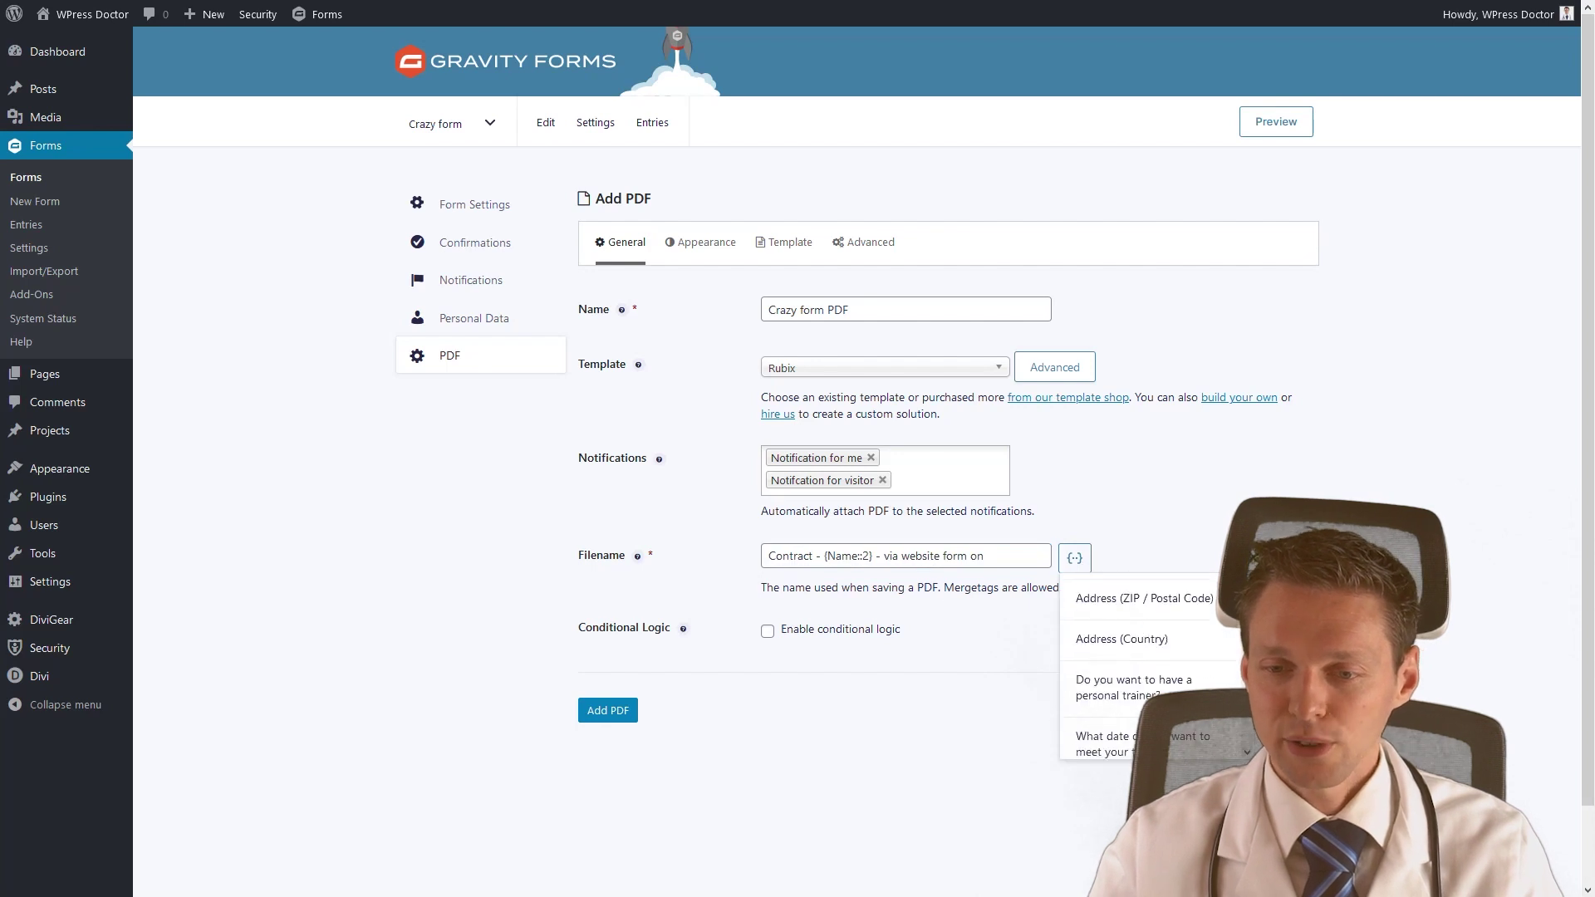
scroll(1138, 664, "down", 3)
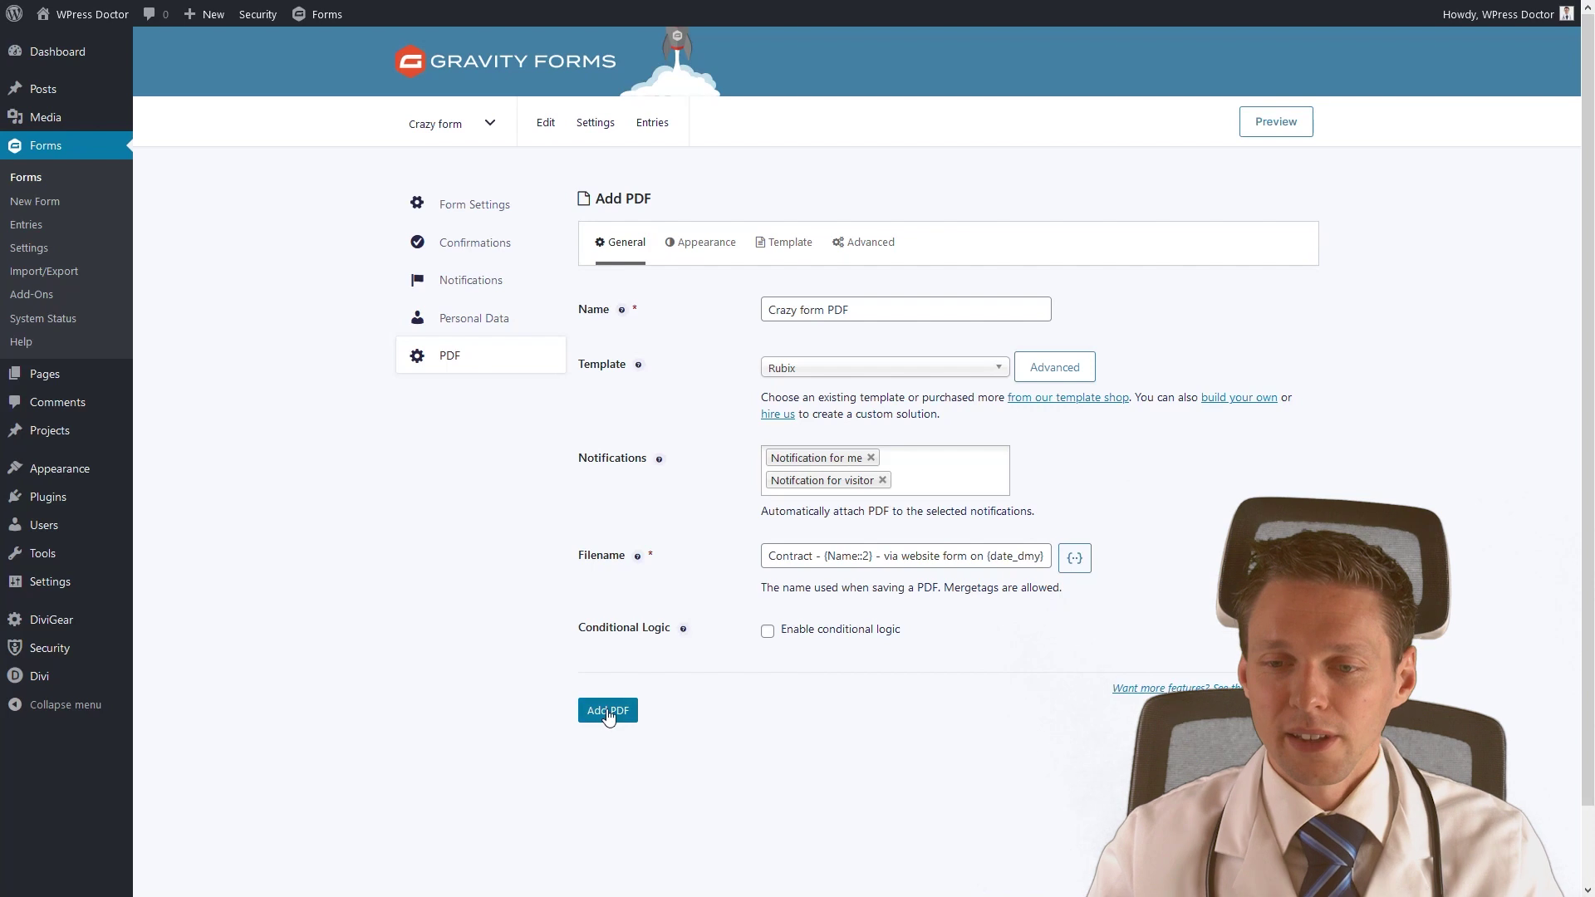
left_click(609, 713)
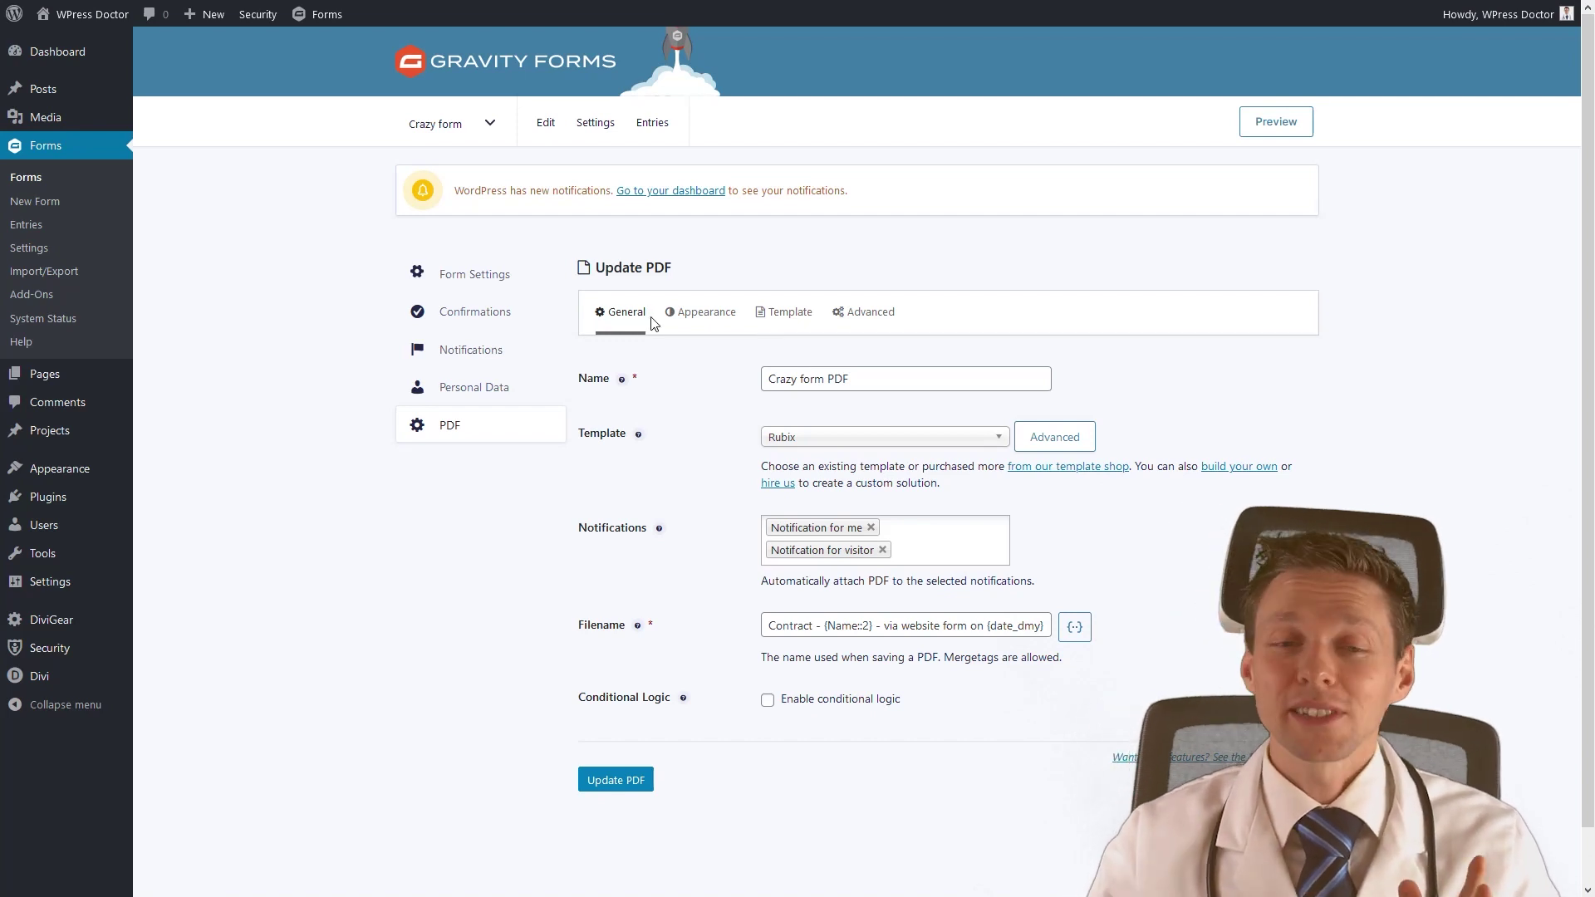
left_click(689, 323)
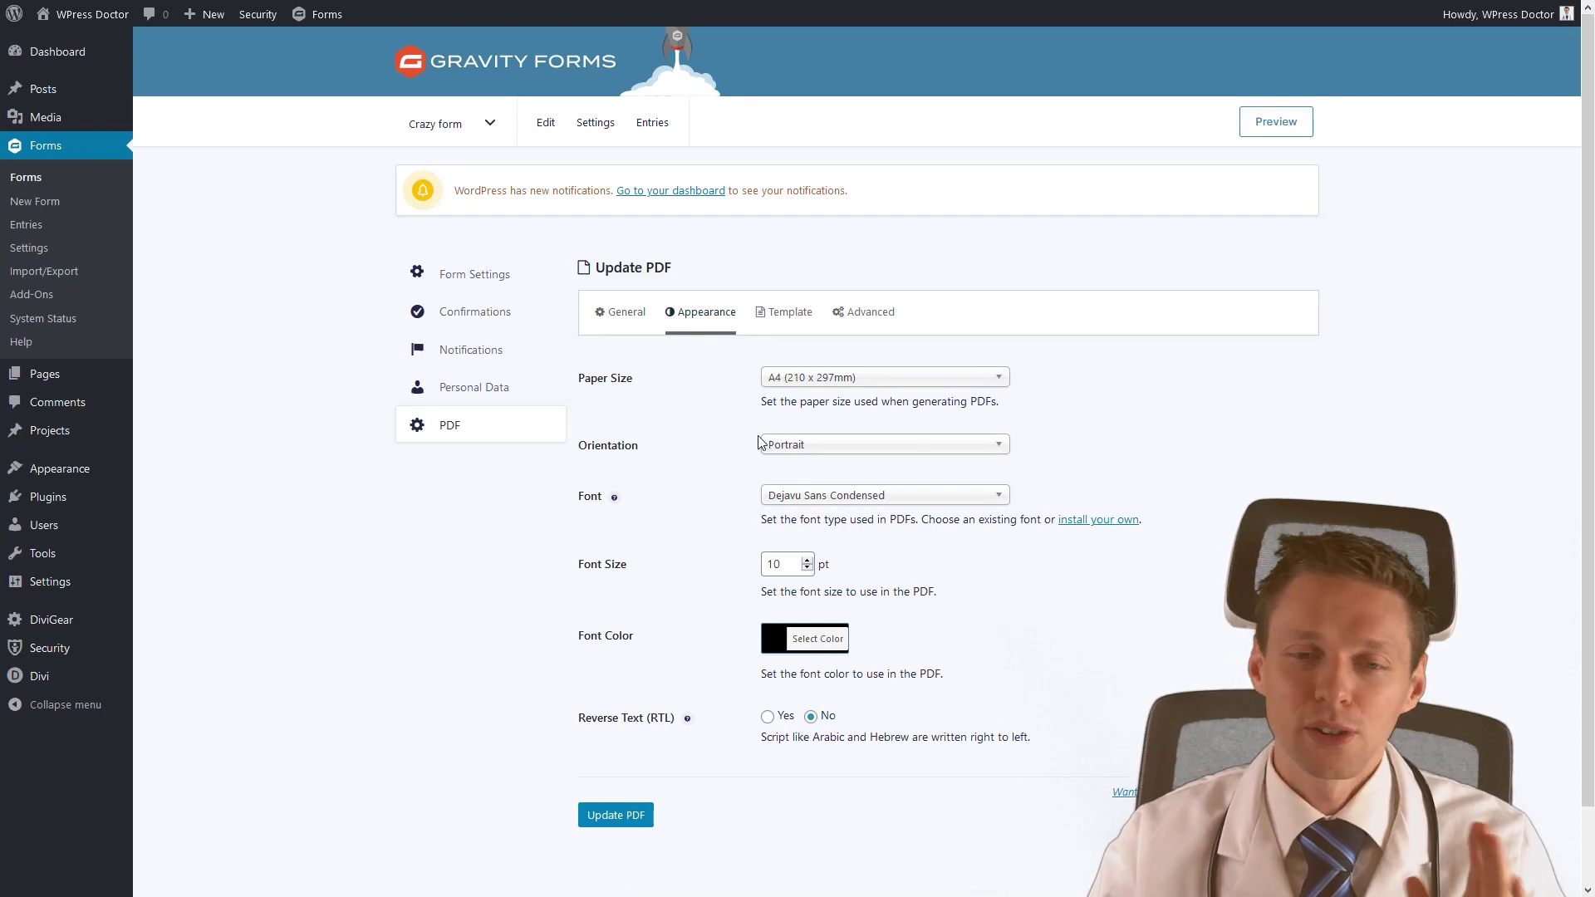
Look over the PDF's Template options and then its Advanced options.
left_click(791, 314)
scroll(918, 451, "down", 7)
scroll(917, 453, "down", 2)
scroll(698, 435, "up", 10)
left_click(862, 323)
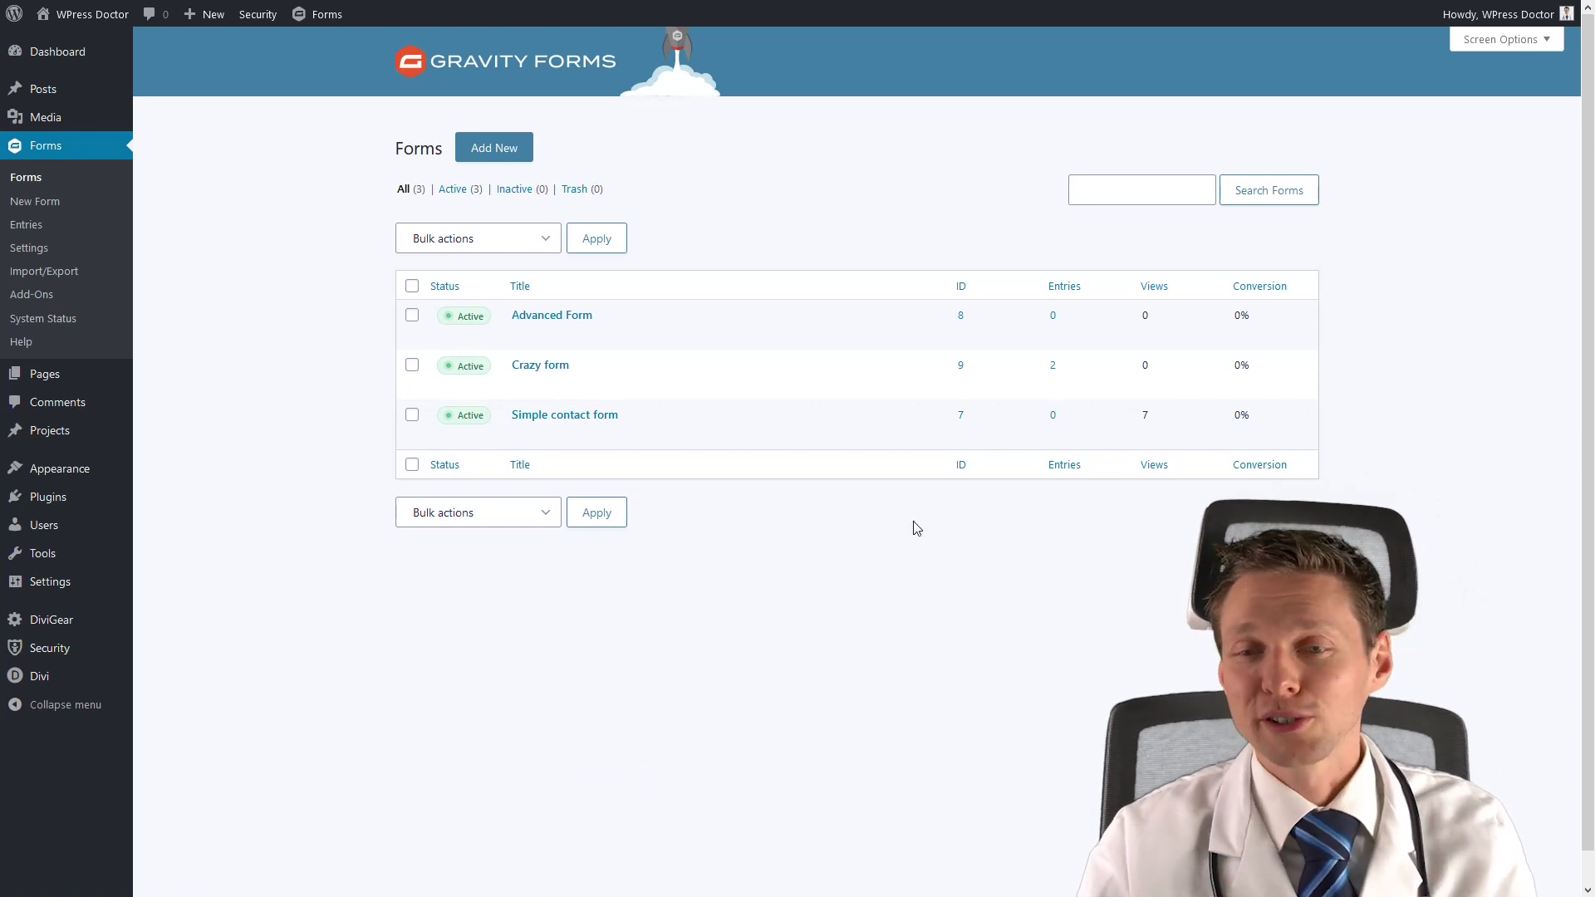
Open Crazy form's Entries count to list its two submitted entries.
left_click(1053, 368)
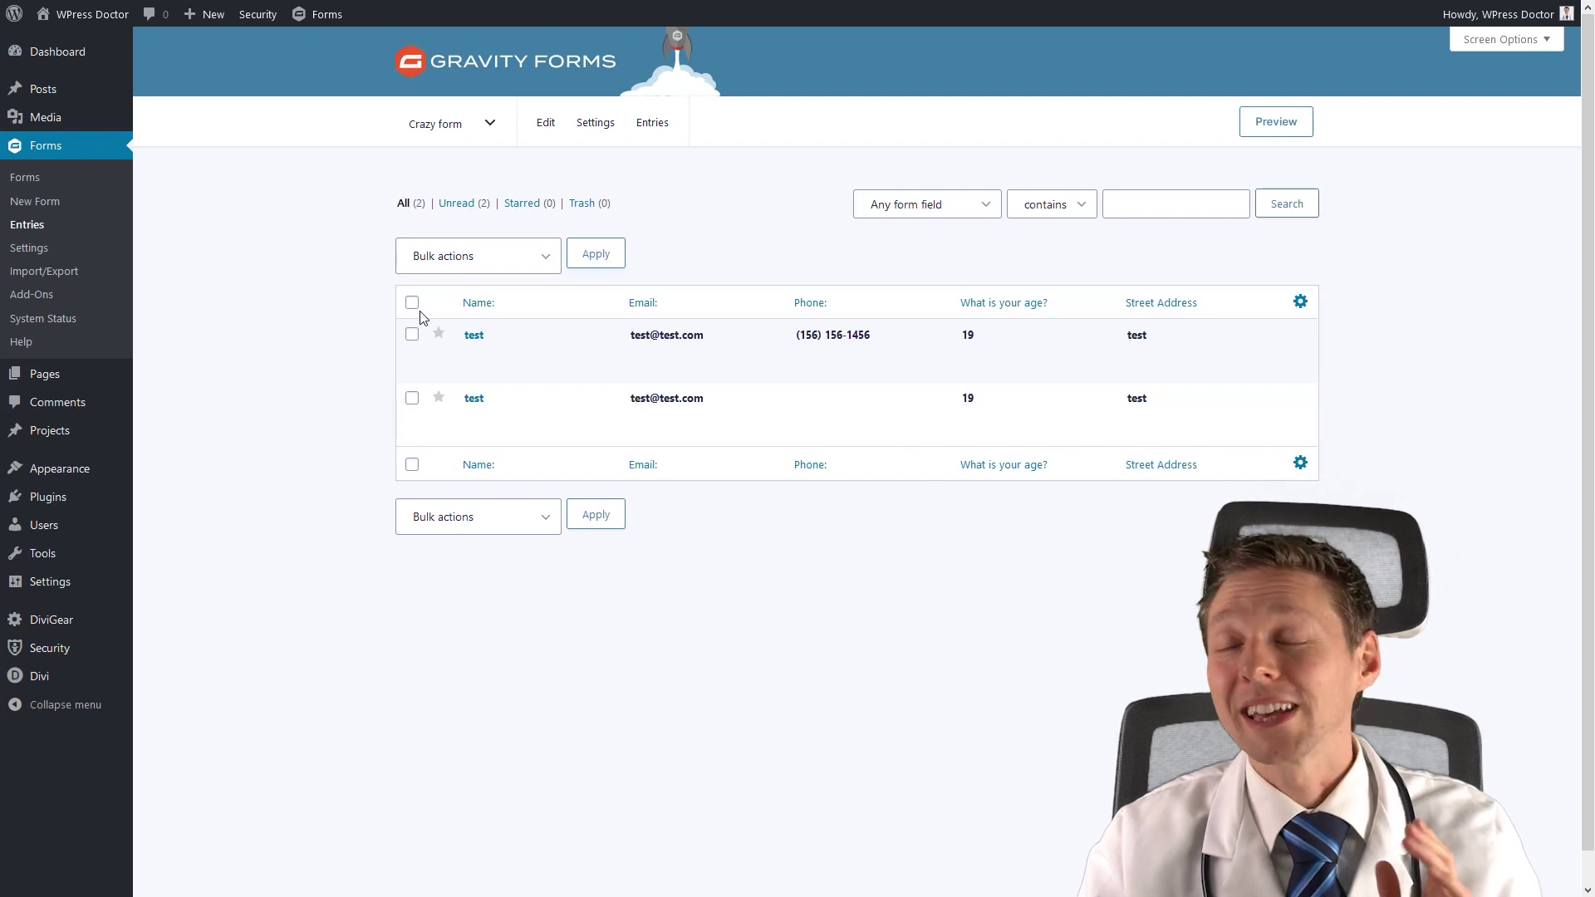
Select Advanced Form under Import/Export's Export Entries to list its exportable fields.
left_click(56, 285)
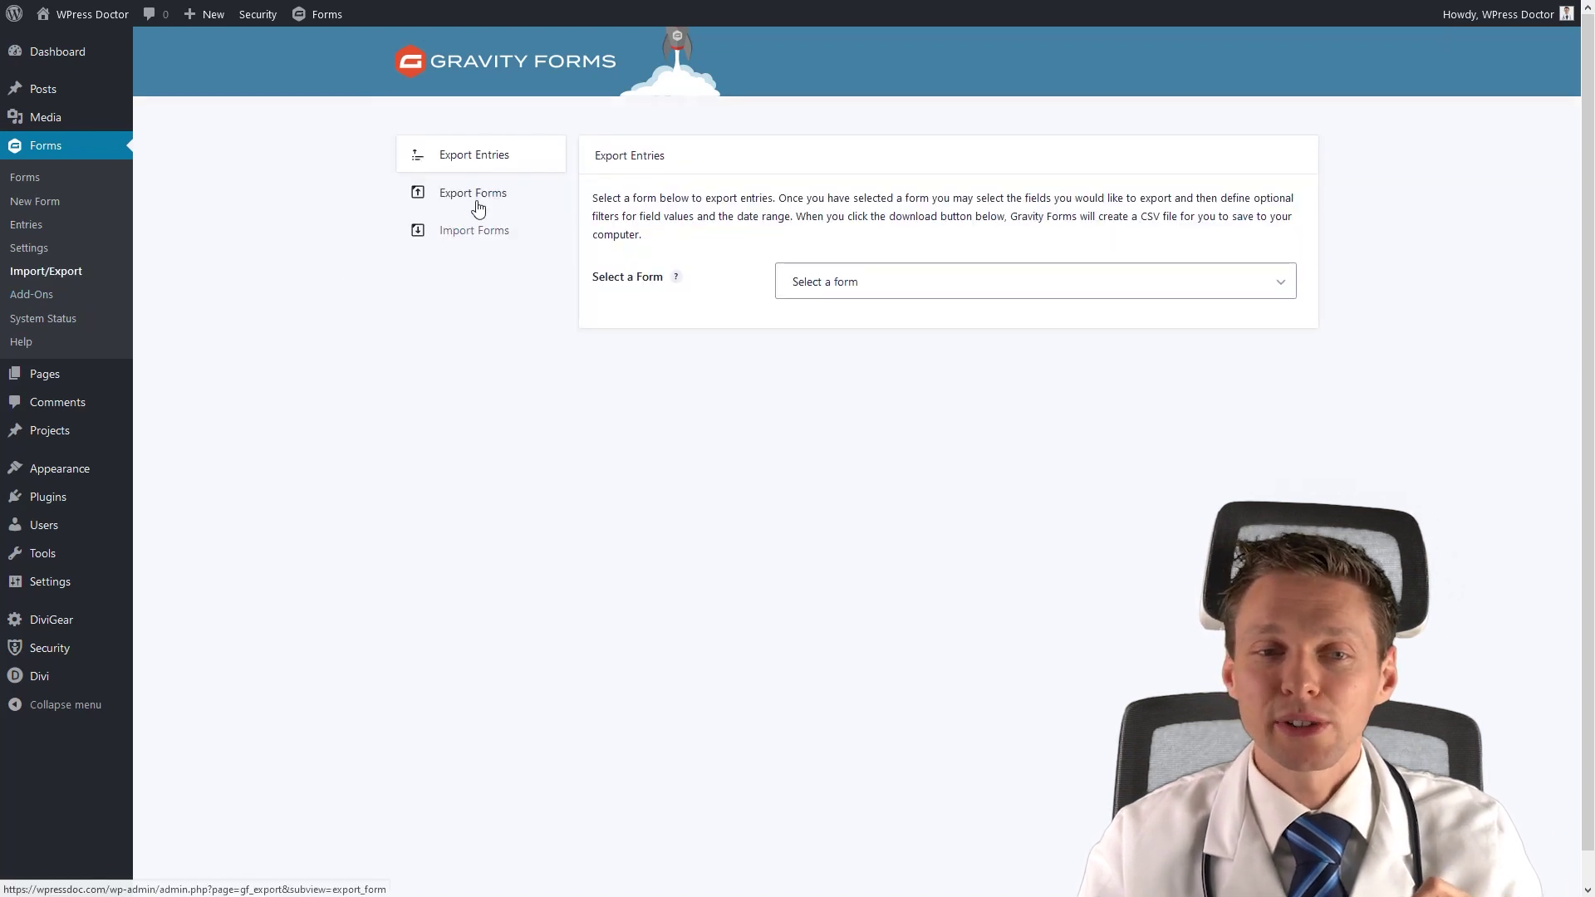
left_click(844, 282)
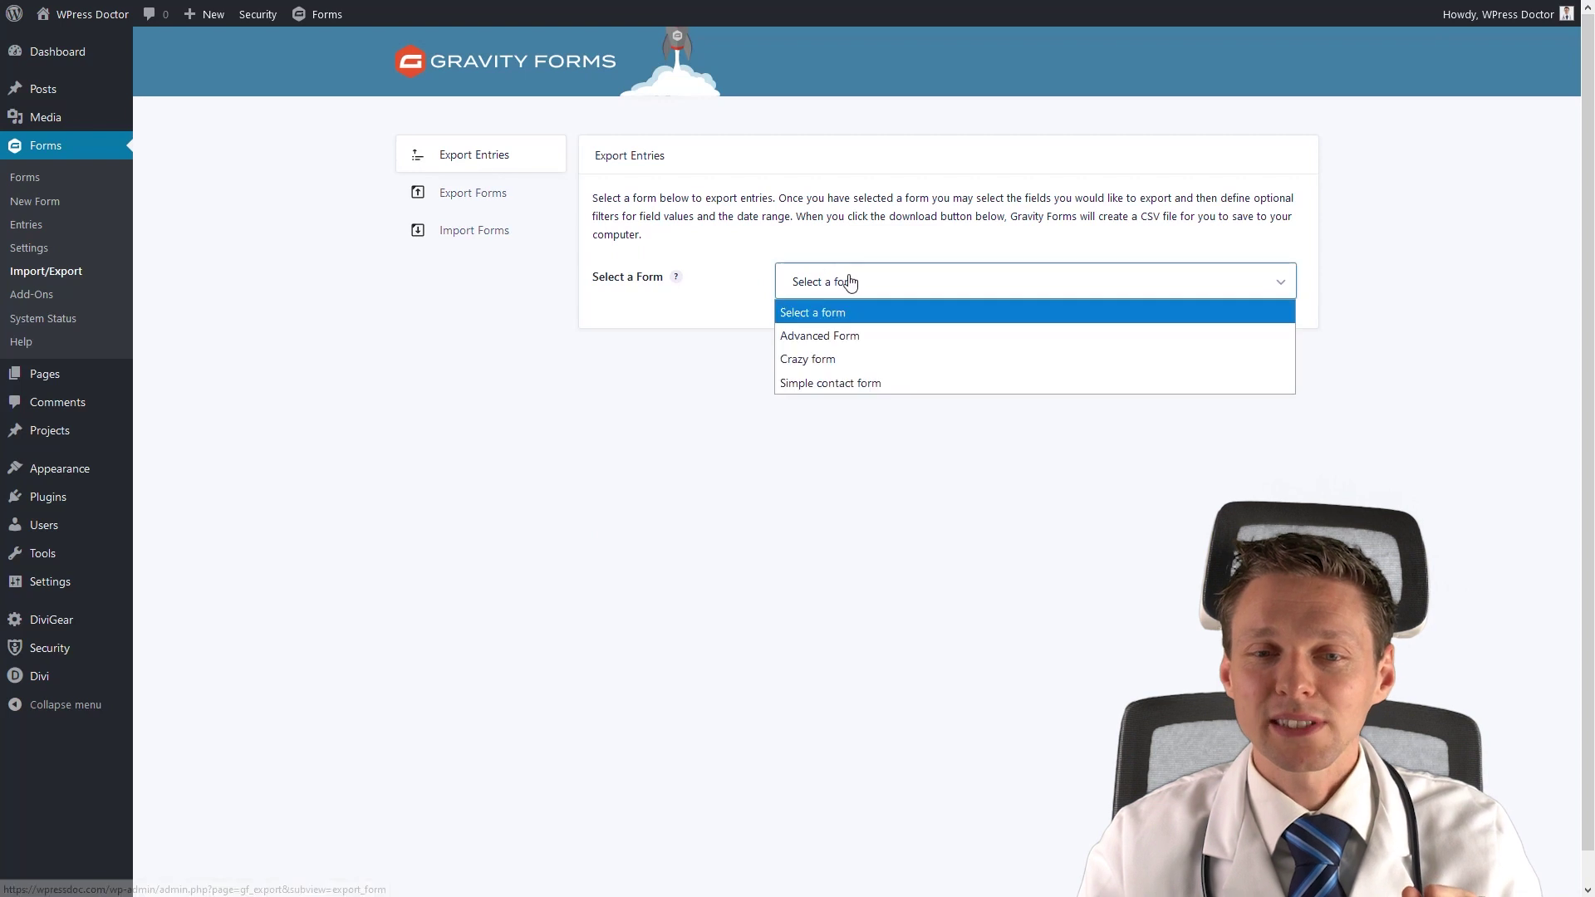
left_click(845, 341)
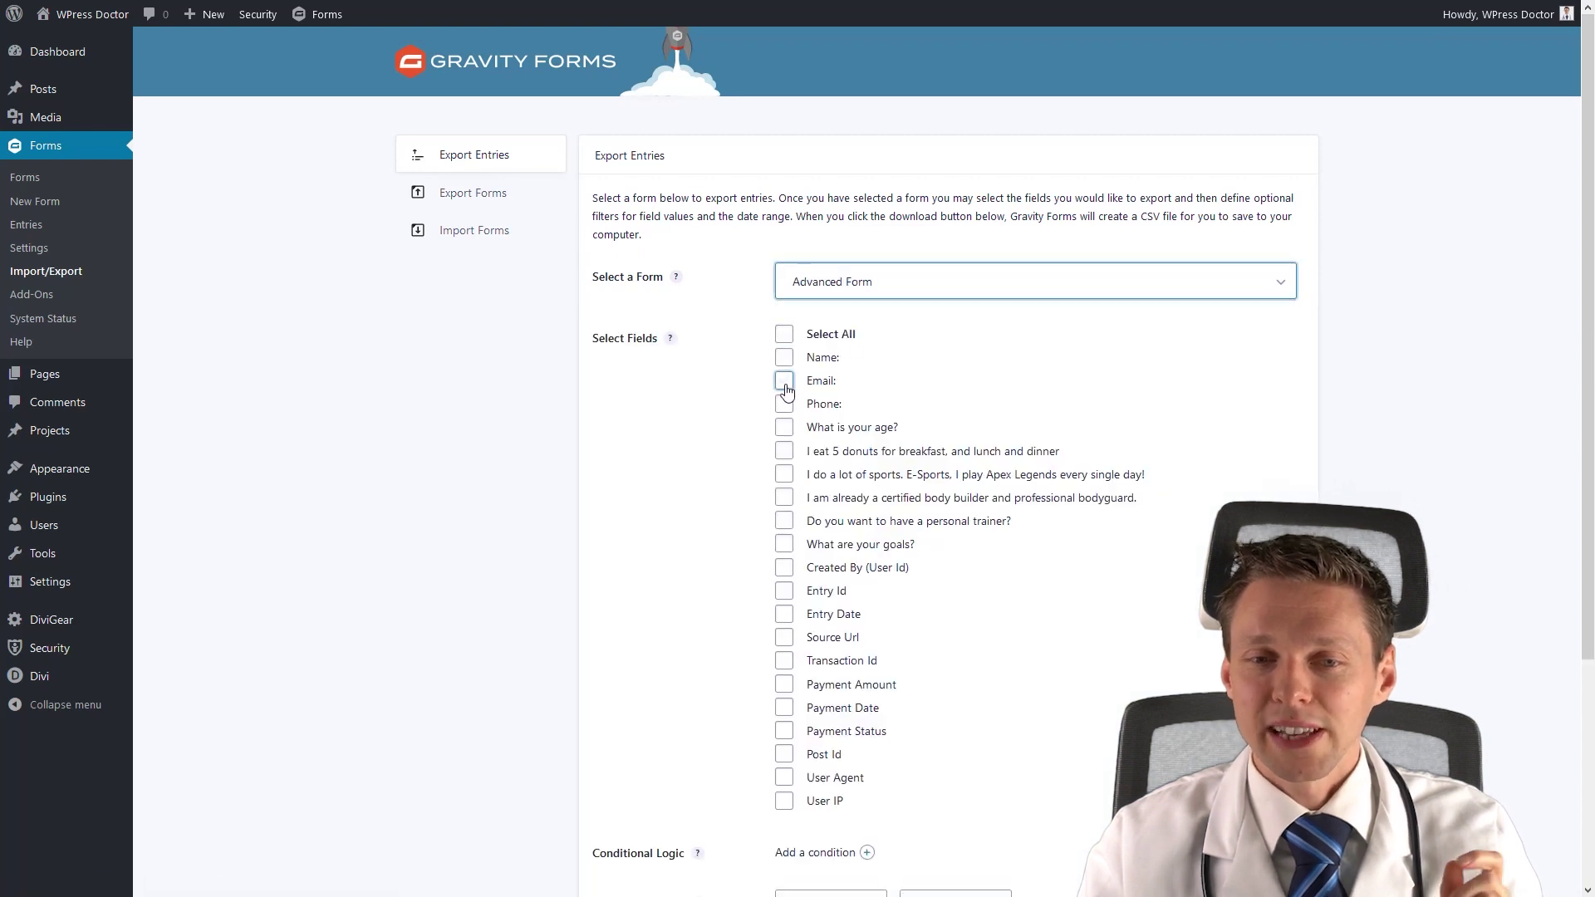
scroll(709, 527, "down", 4)
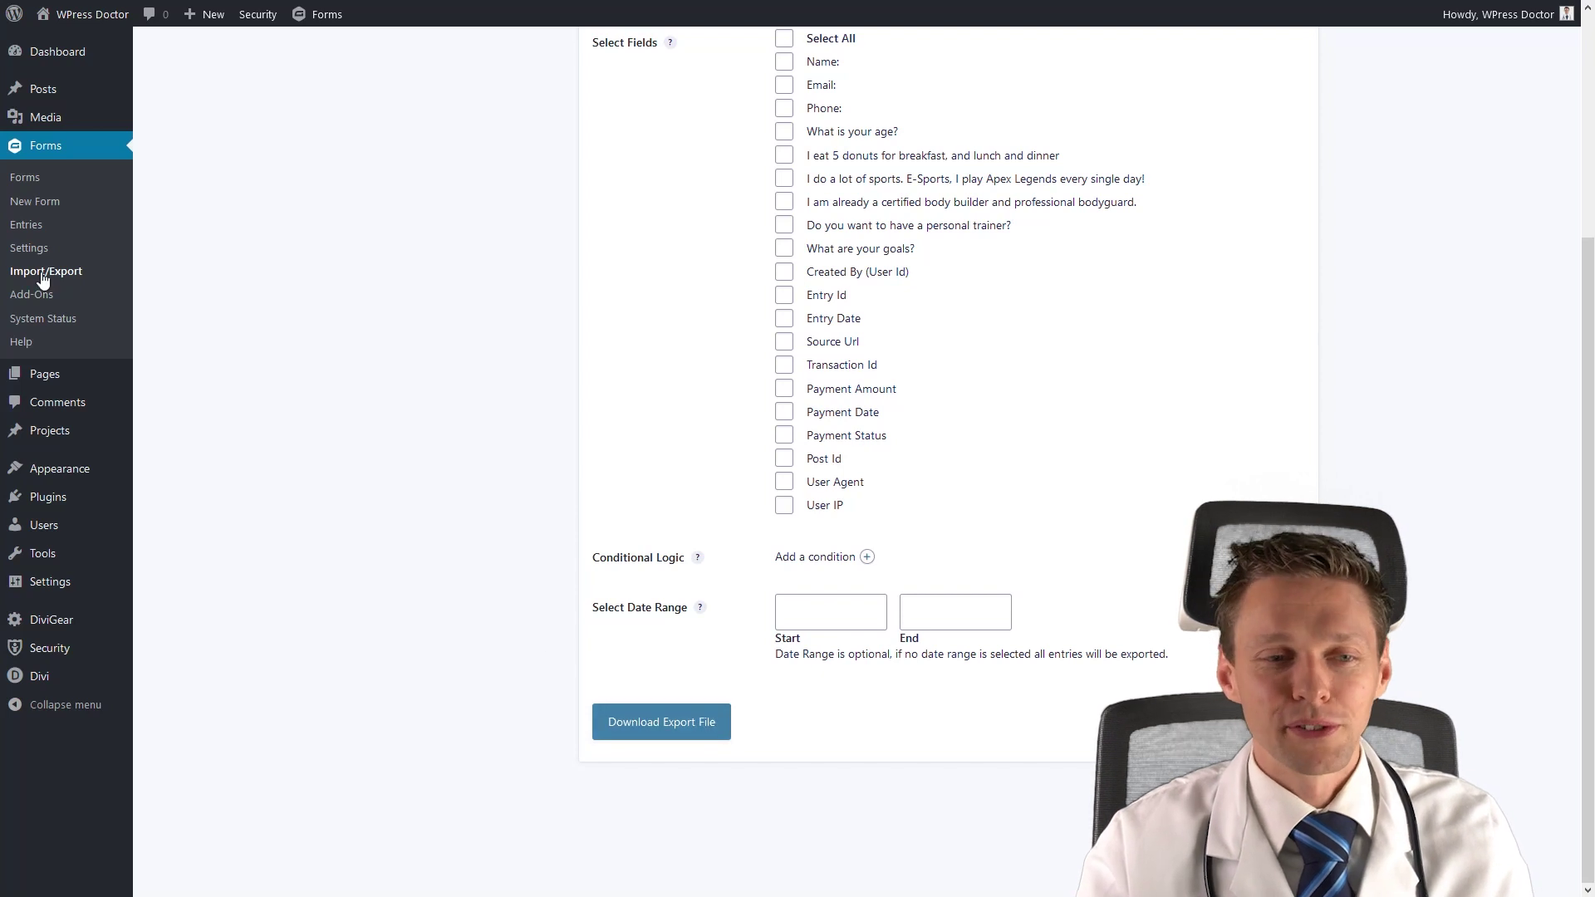
Look over the Gravity Forms Export Forms and Import Forms pages, ending on Export Forms.
left_click(484, 200)
left_click(472, 236)
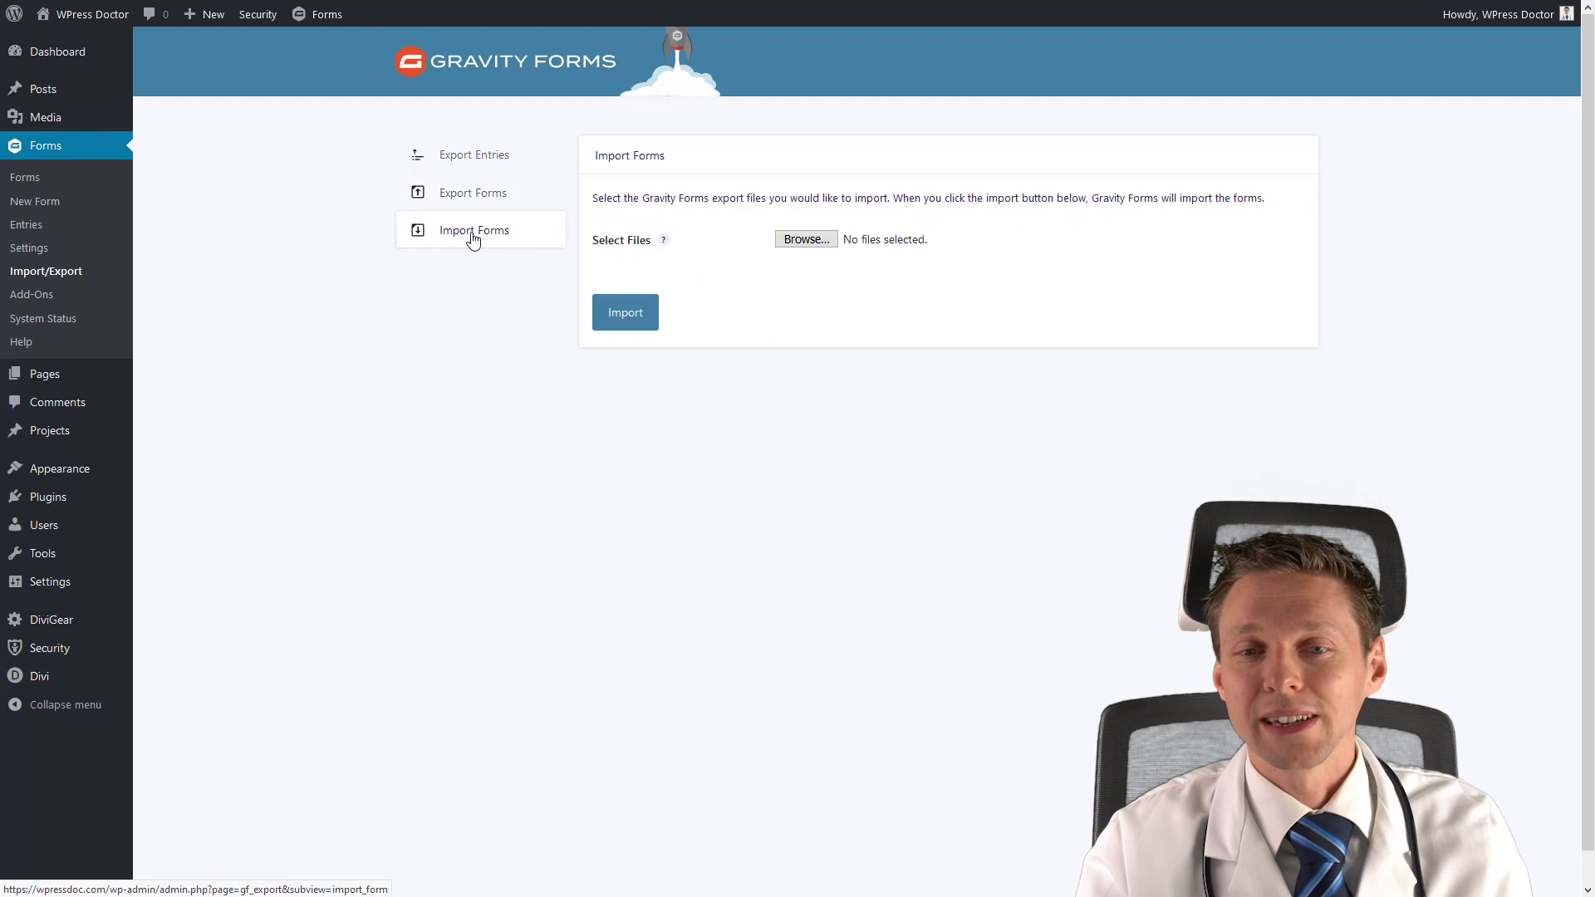
left_click(473, 206)
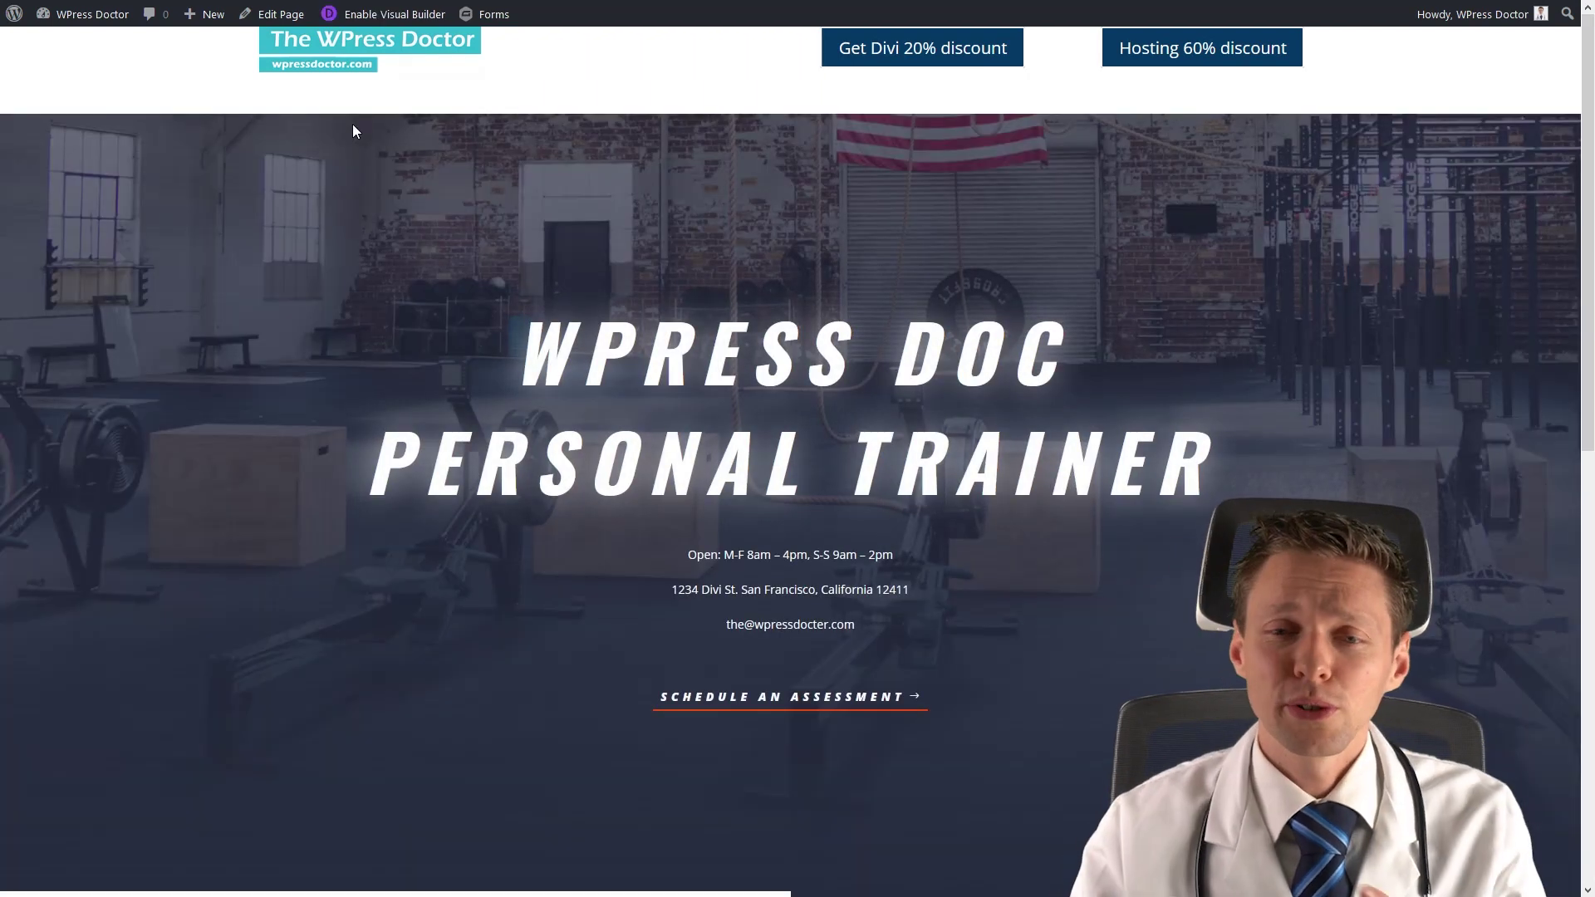
Scroll down to the 'Send a message' contact form and bring up the browser menu on its Submit button.
scroll(862, 313, "down", 2)
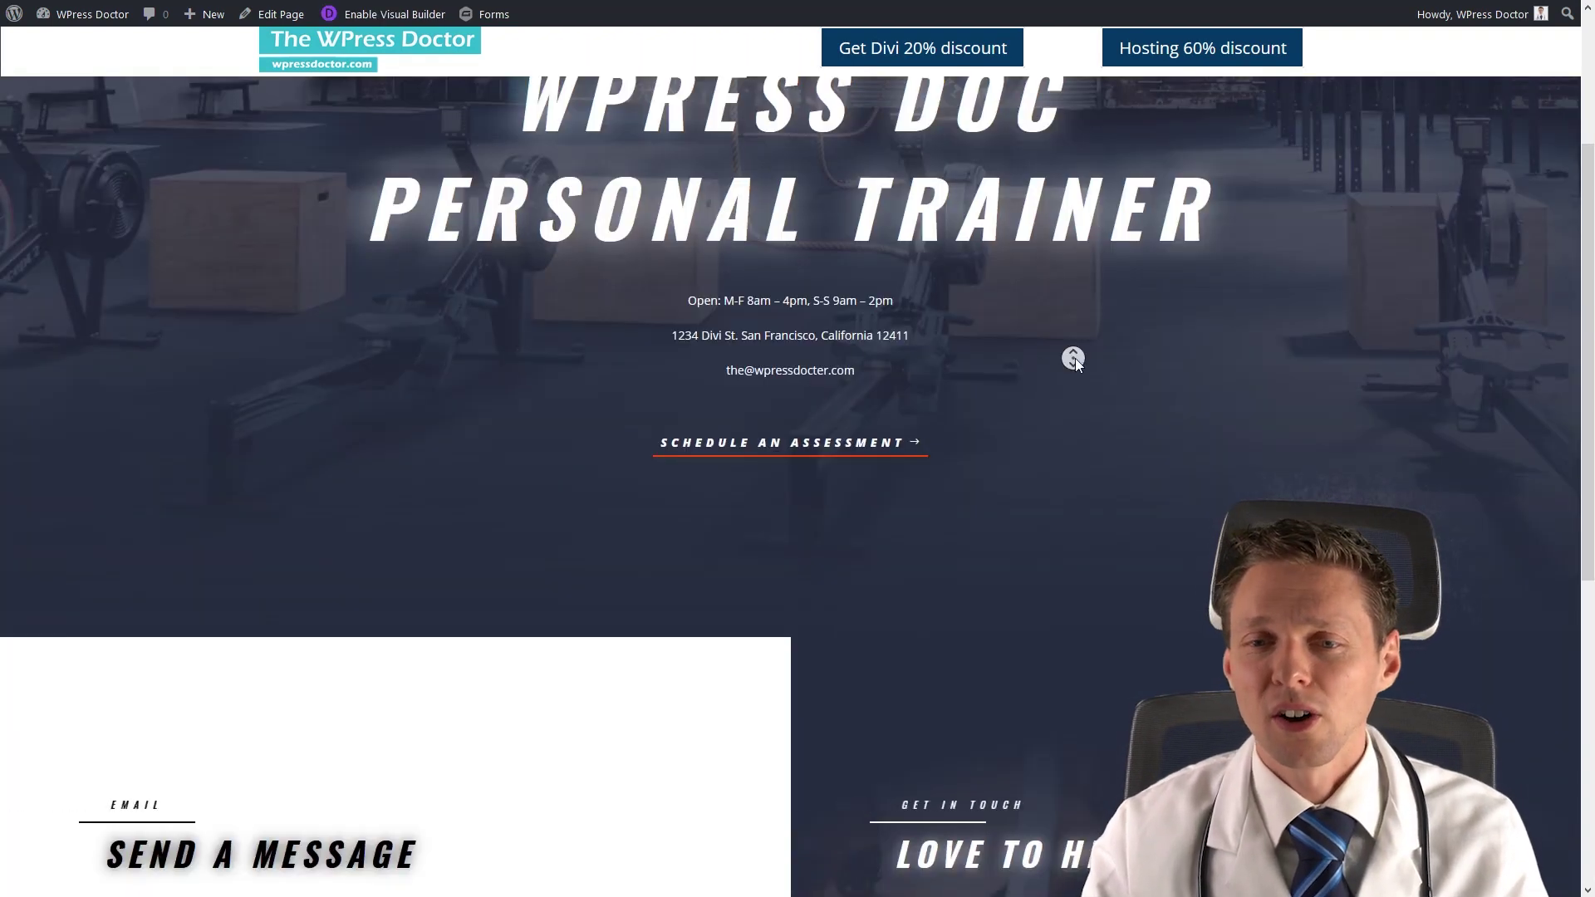
middle_click(1075, 357)
middle_click(1076, 414)
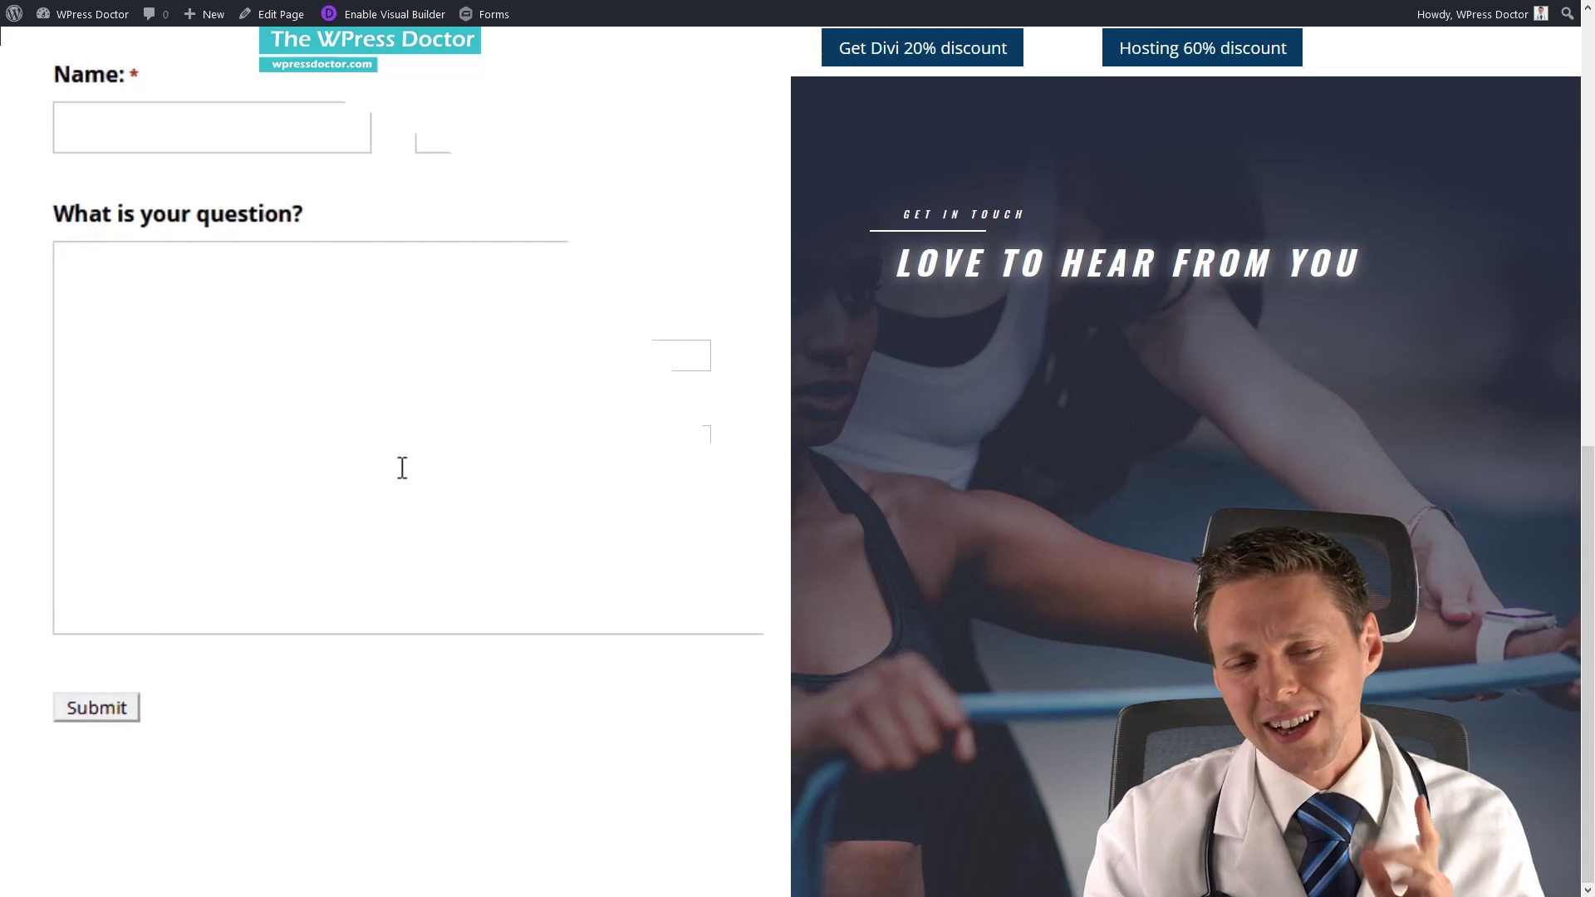
right_click(111, 716)
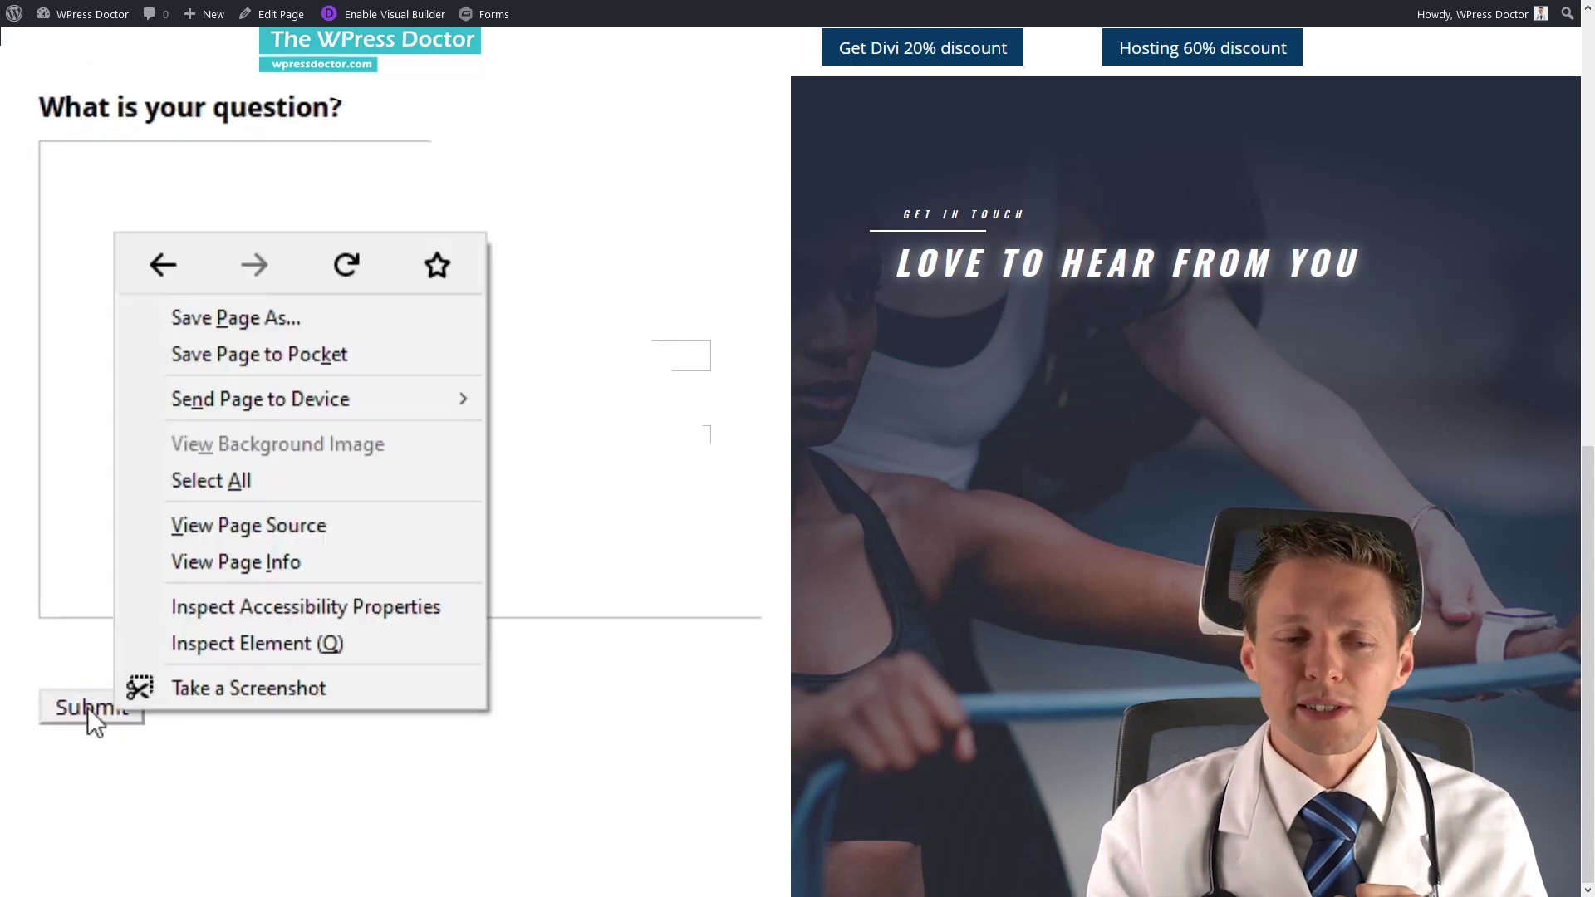
right_click(87, 706)
Inspect the Submit button in Firefox DevTools, copy its input's CSS selector, and close DevTools.
left_click(199, 646)
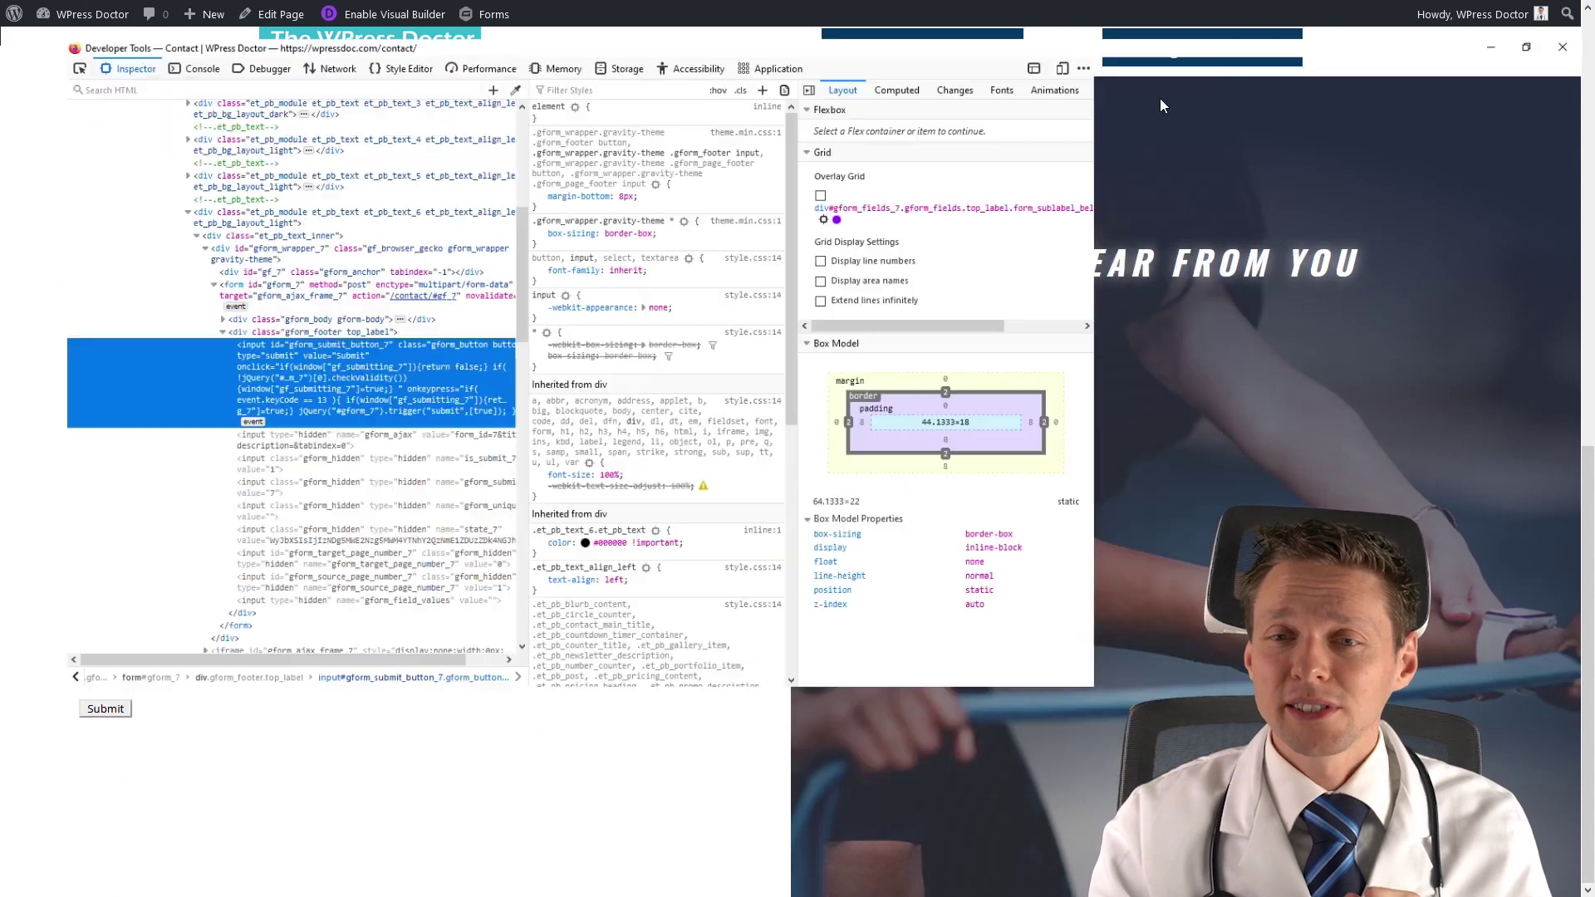
left_click(1159, 95)
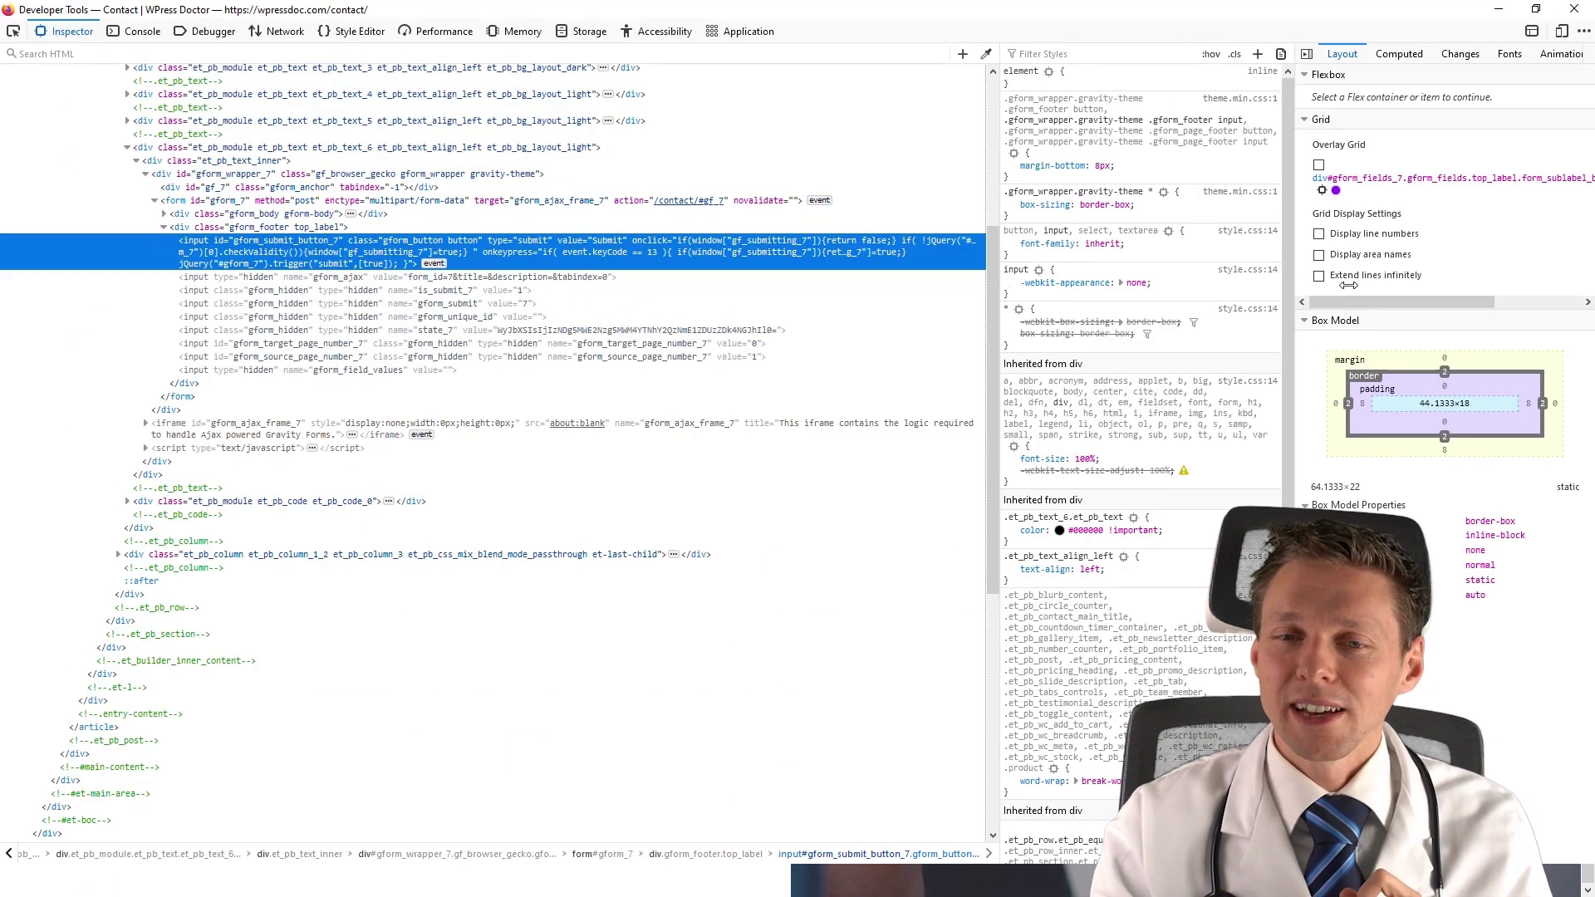
left_click_drag(1286, 286, 1425, 291)
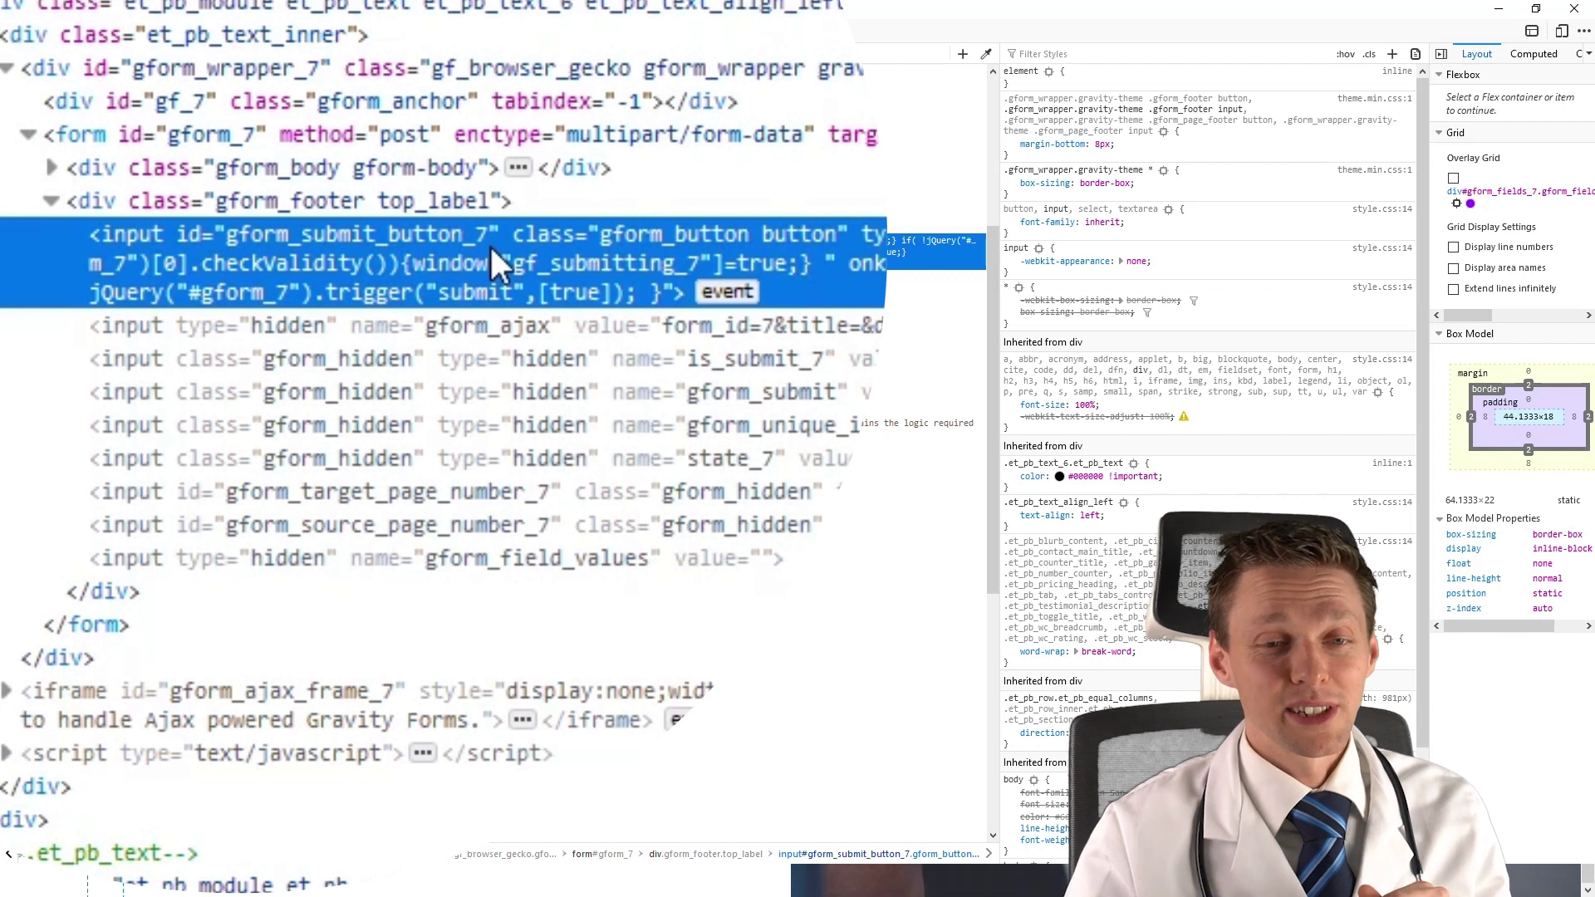
right_click(823, 270)
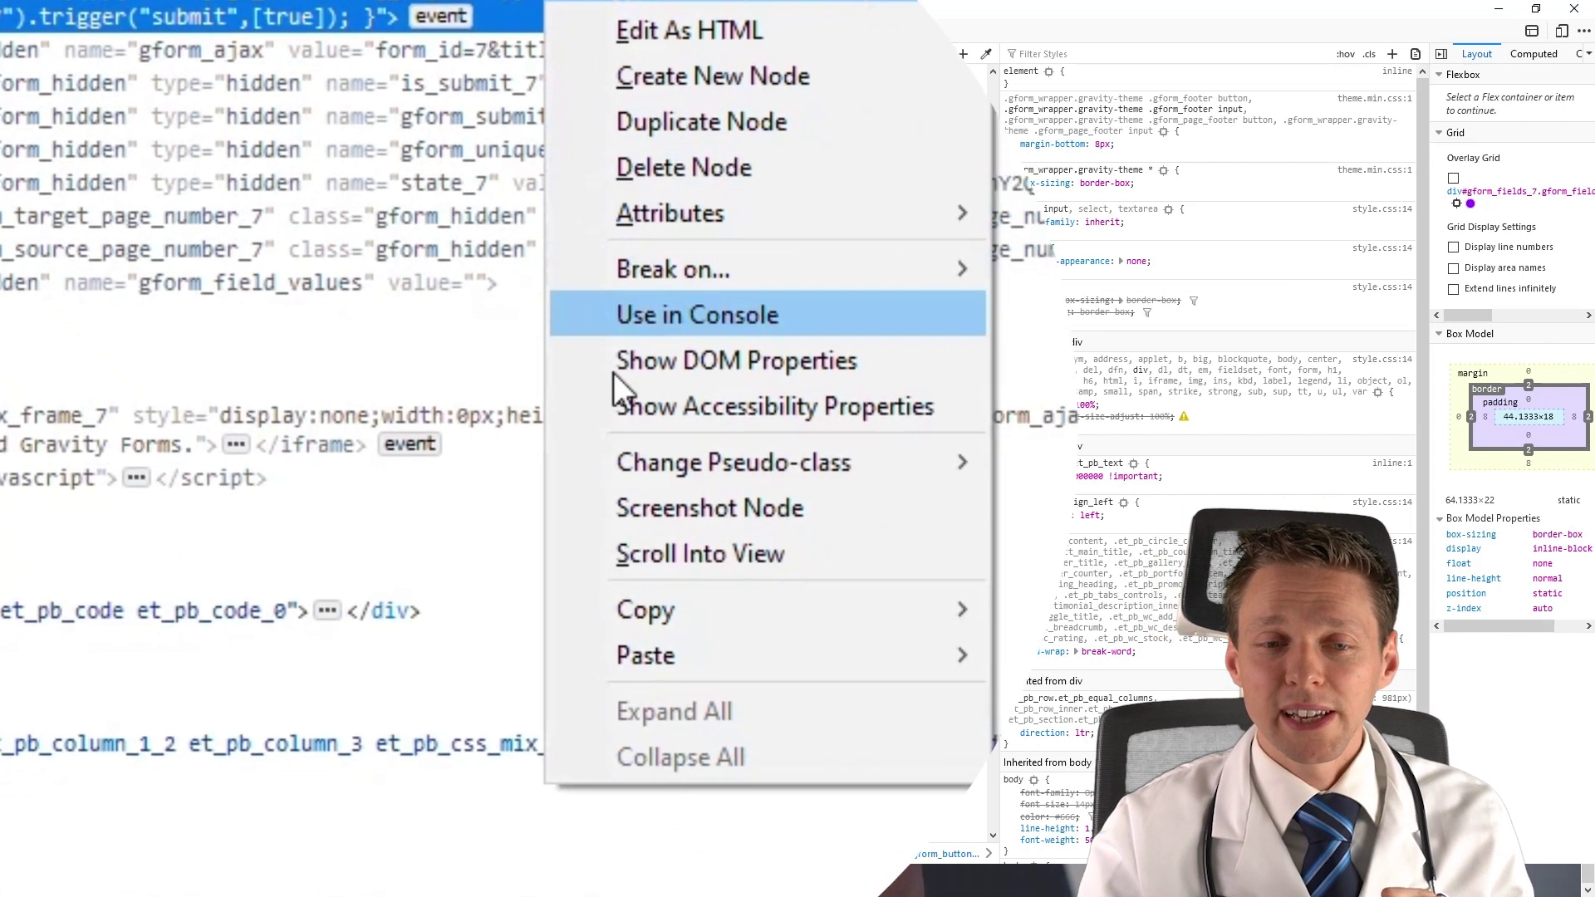
mouse_move(660, 628)
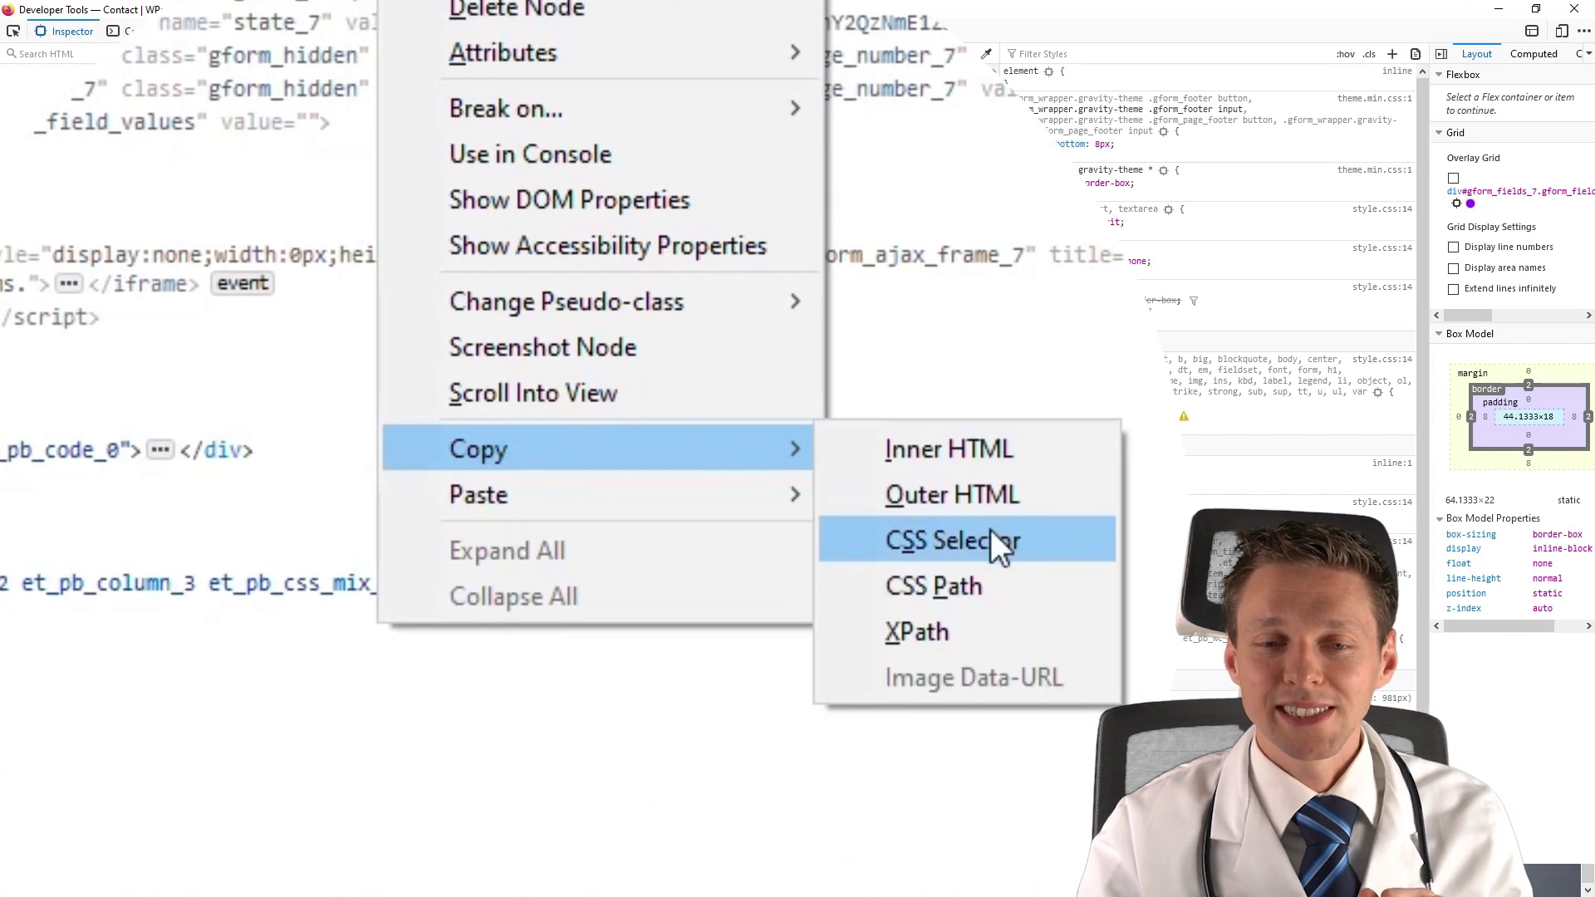
left_click(989, 542)
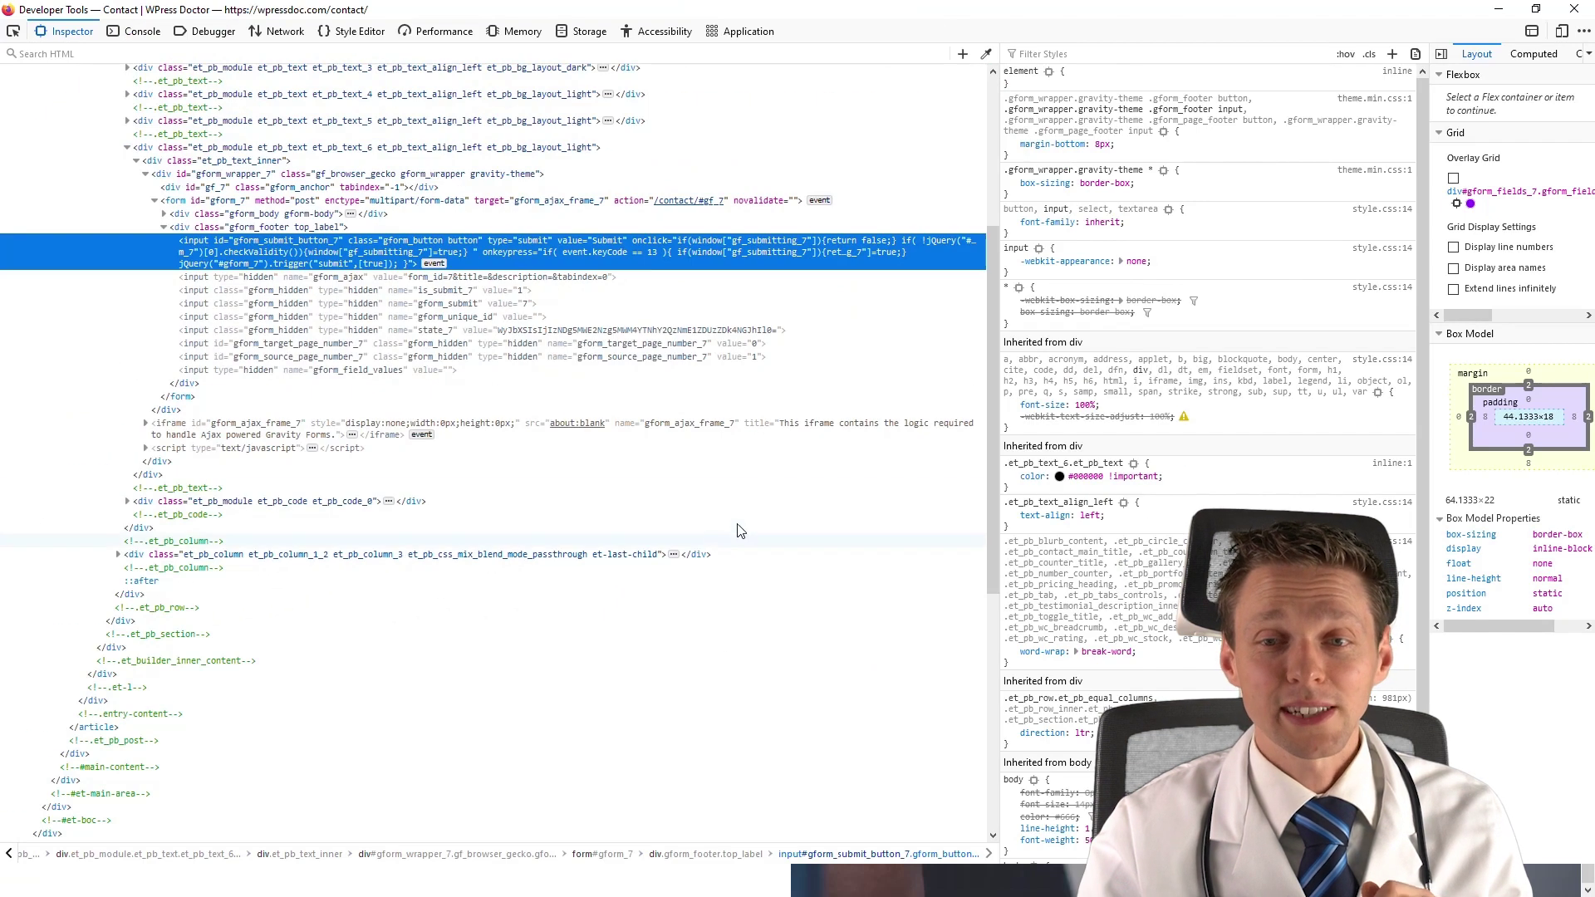
left_click(1498, 9)
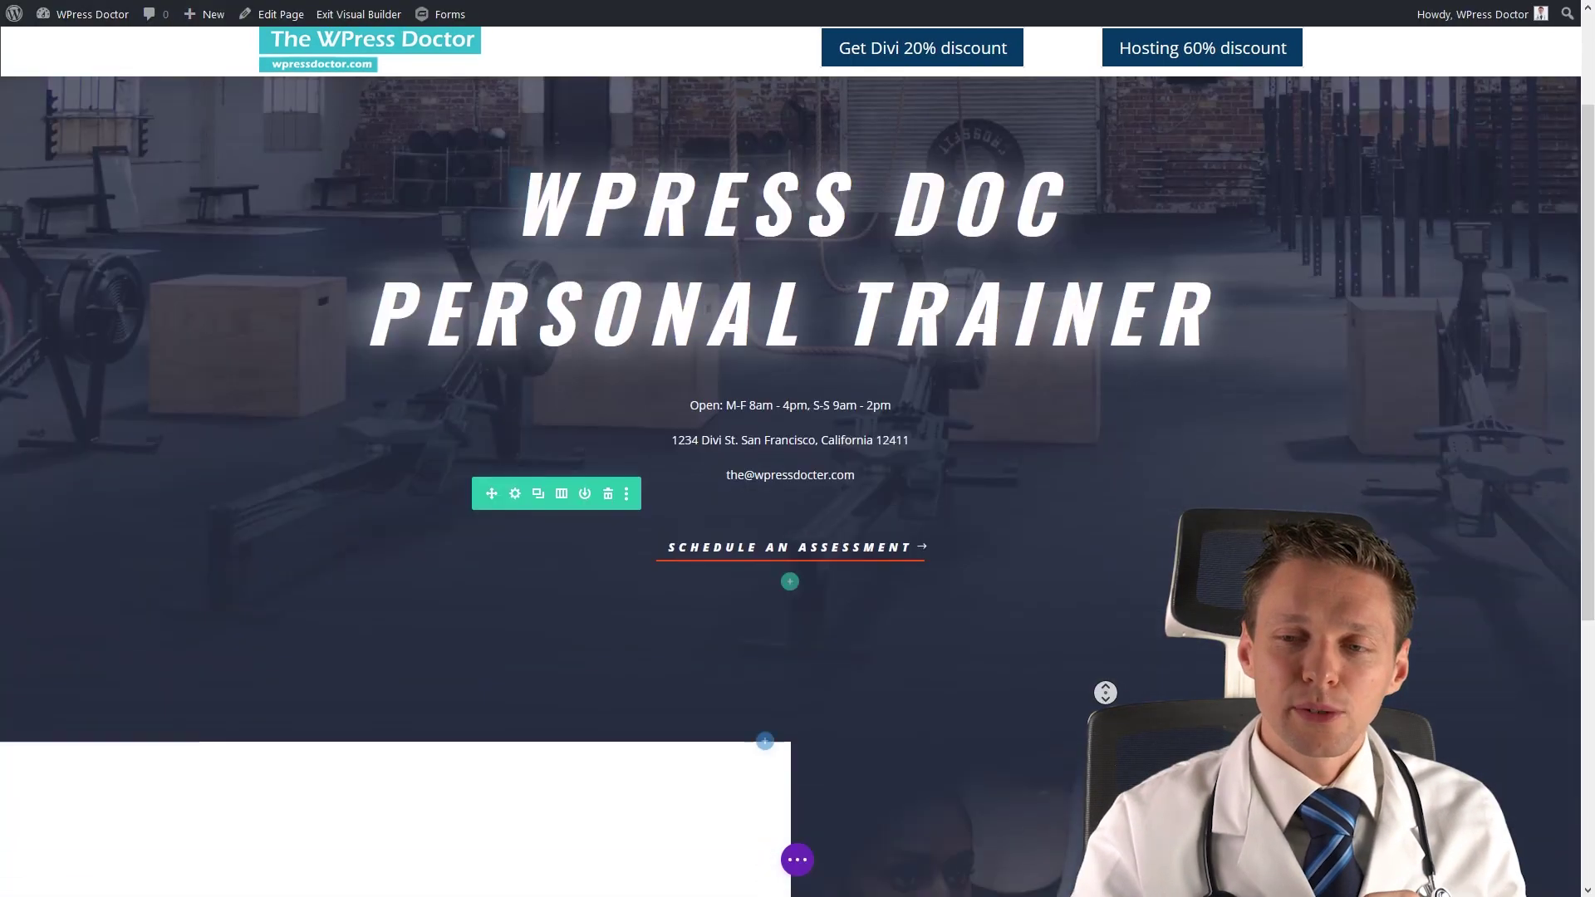
Paste '#gform_submit_button_7' plus an opening brace into the page's Custom CSS and save Page Settings.
scroll(795, 831, "down", 5)
left_click(797, 860)
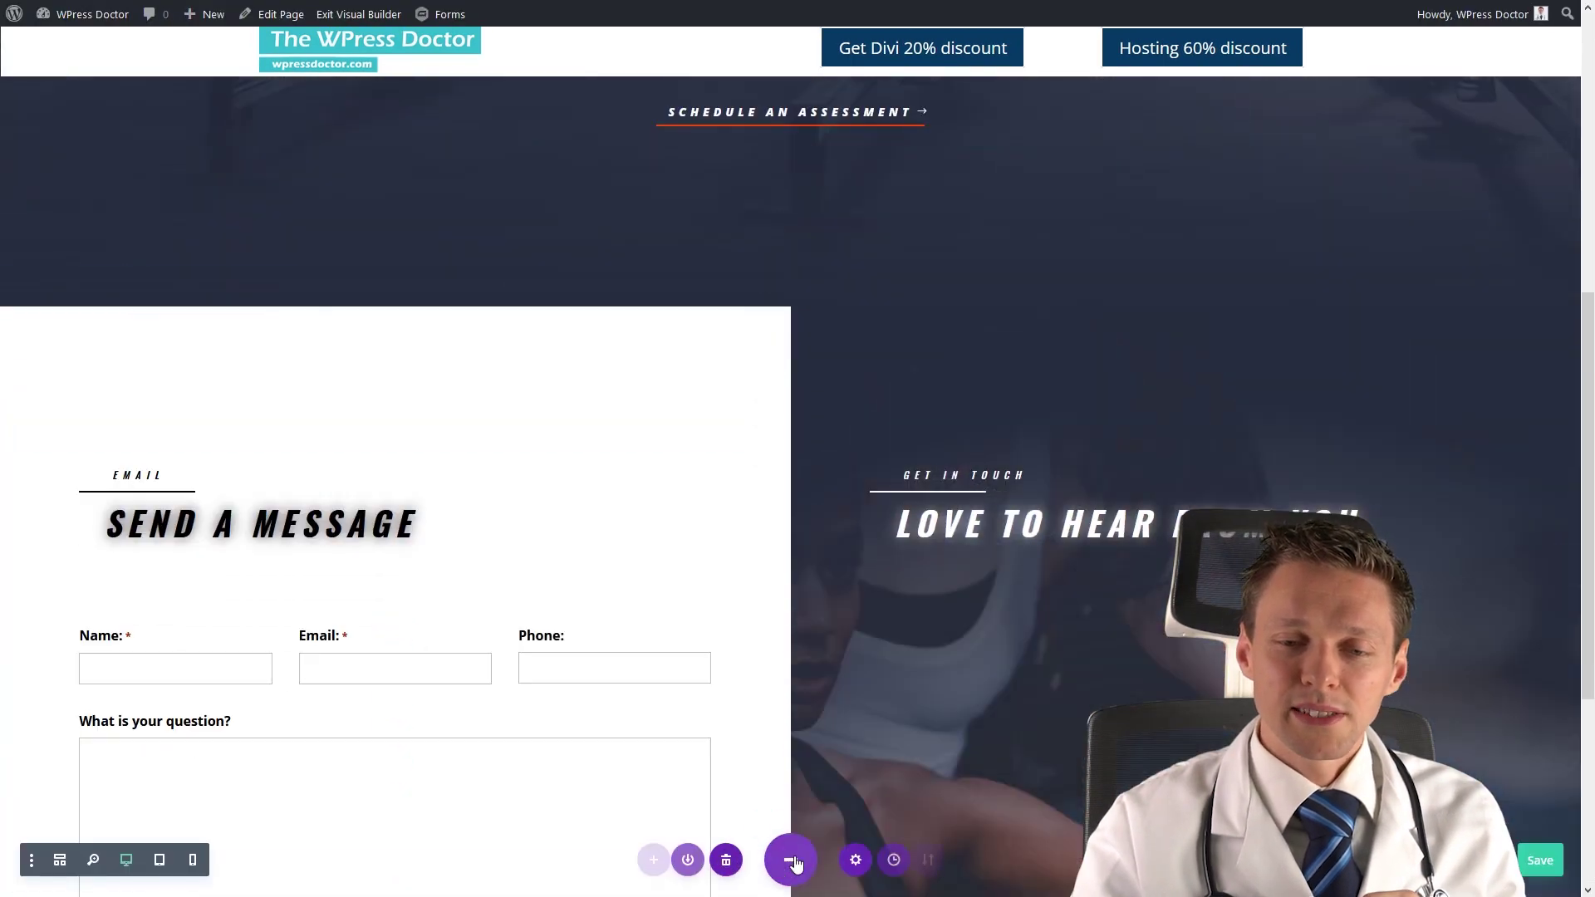
left_click(856, 860)
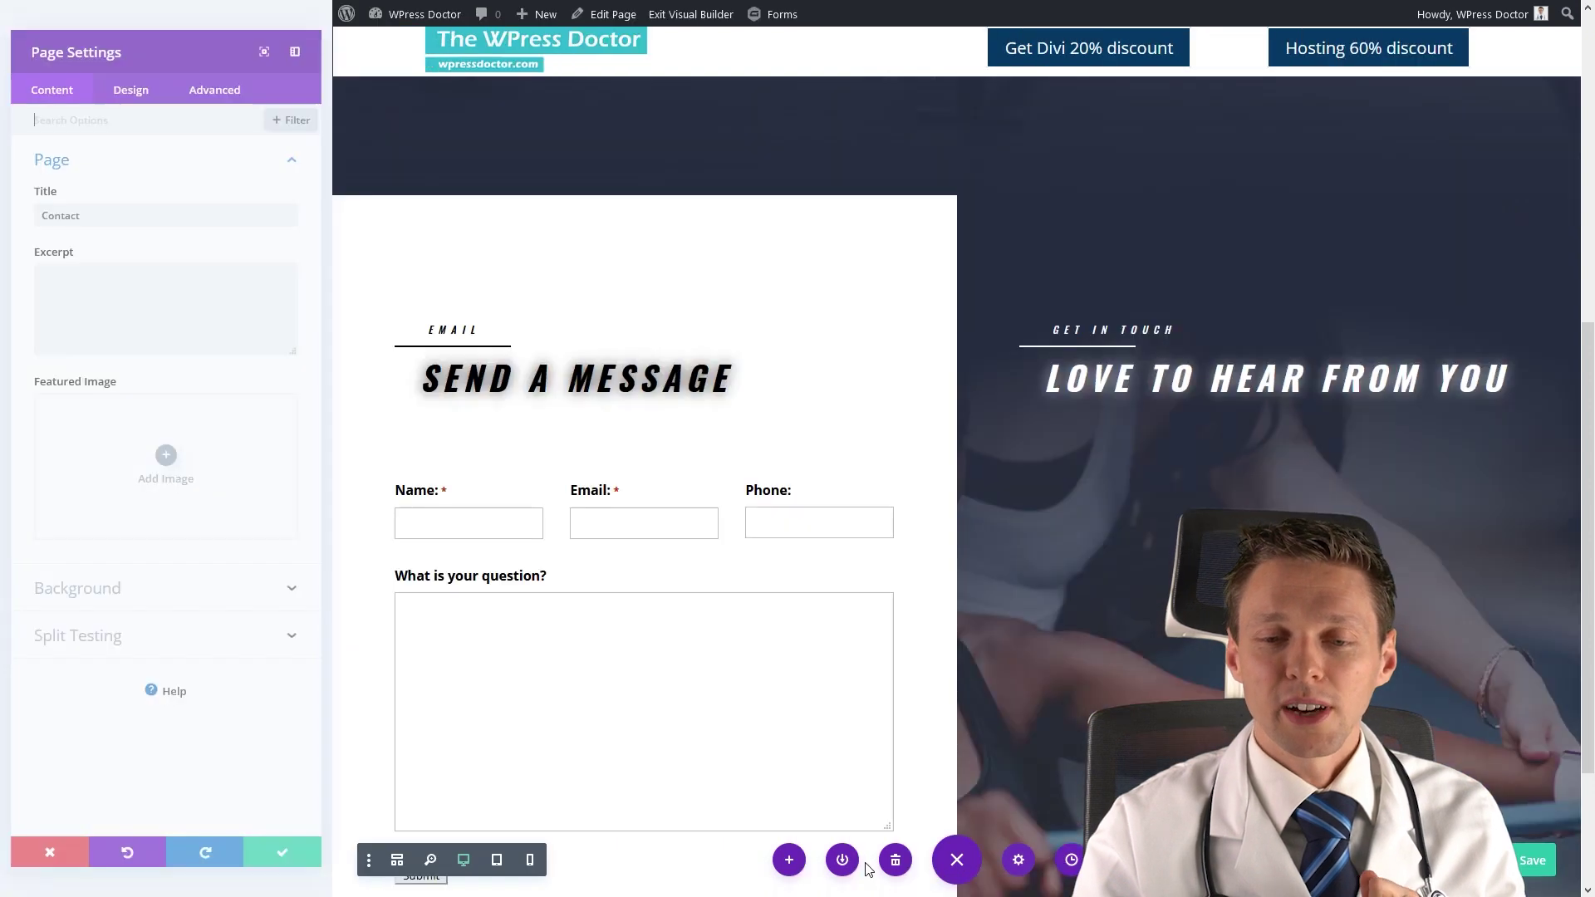
left_click(225, 80)
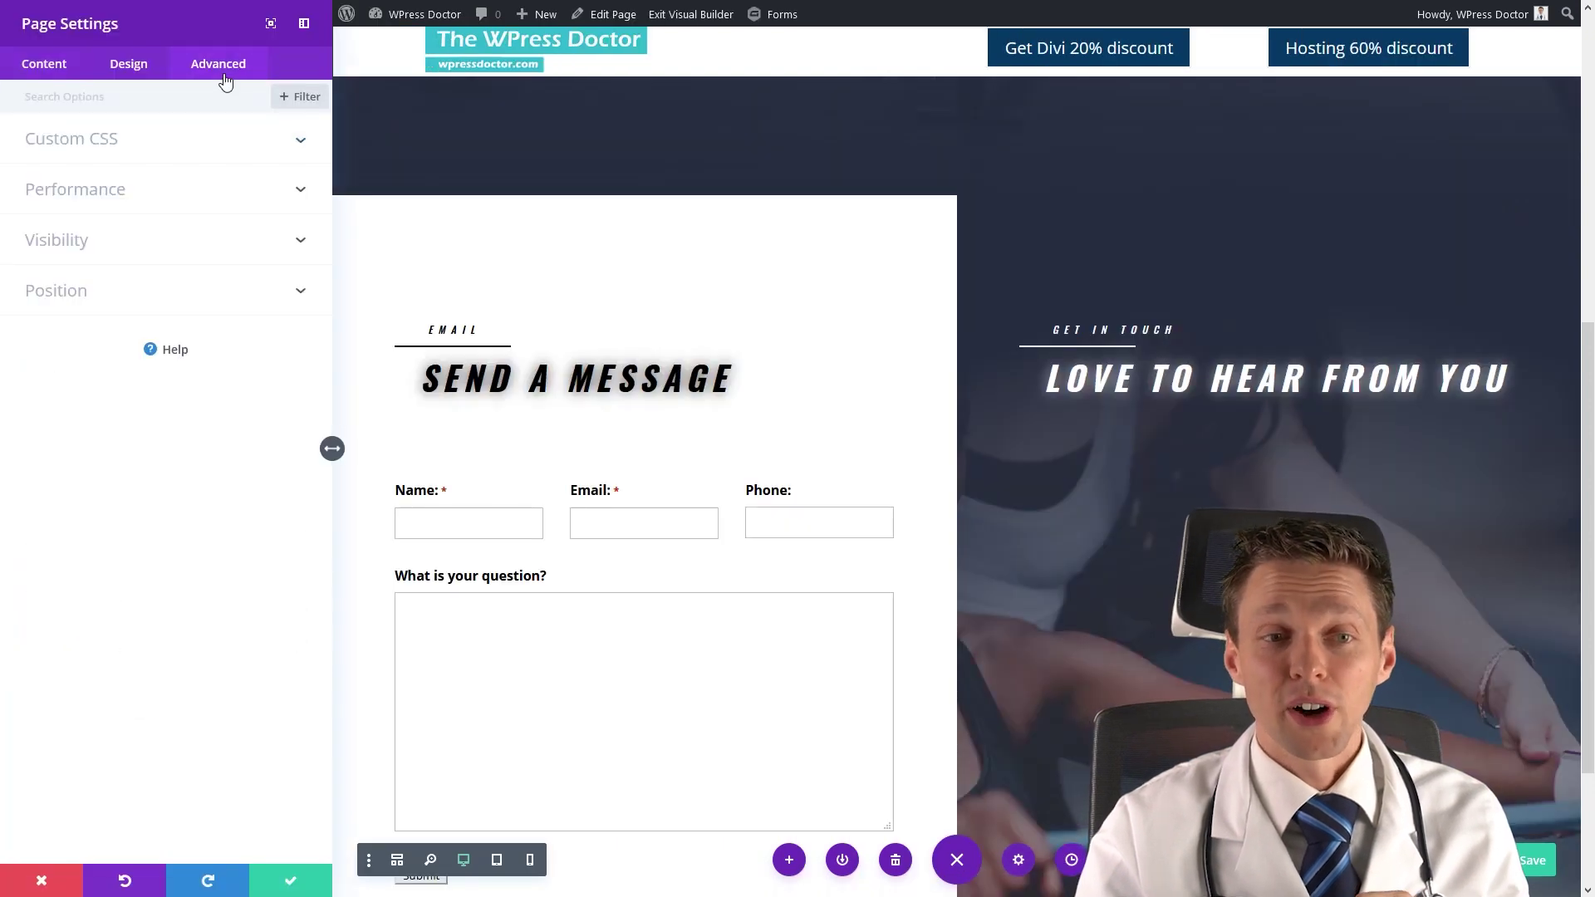
left_click(121, 139)
left_click(111, 254)
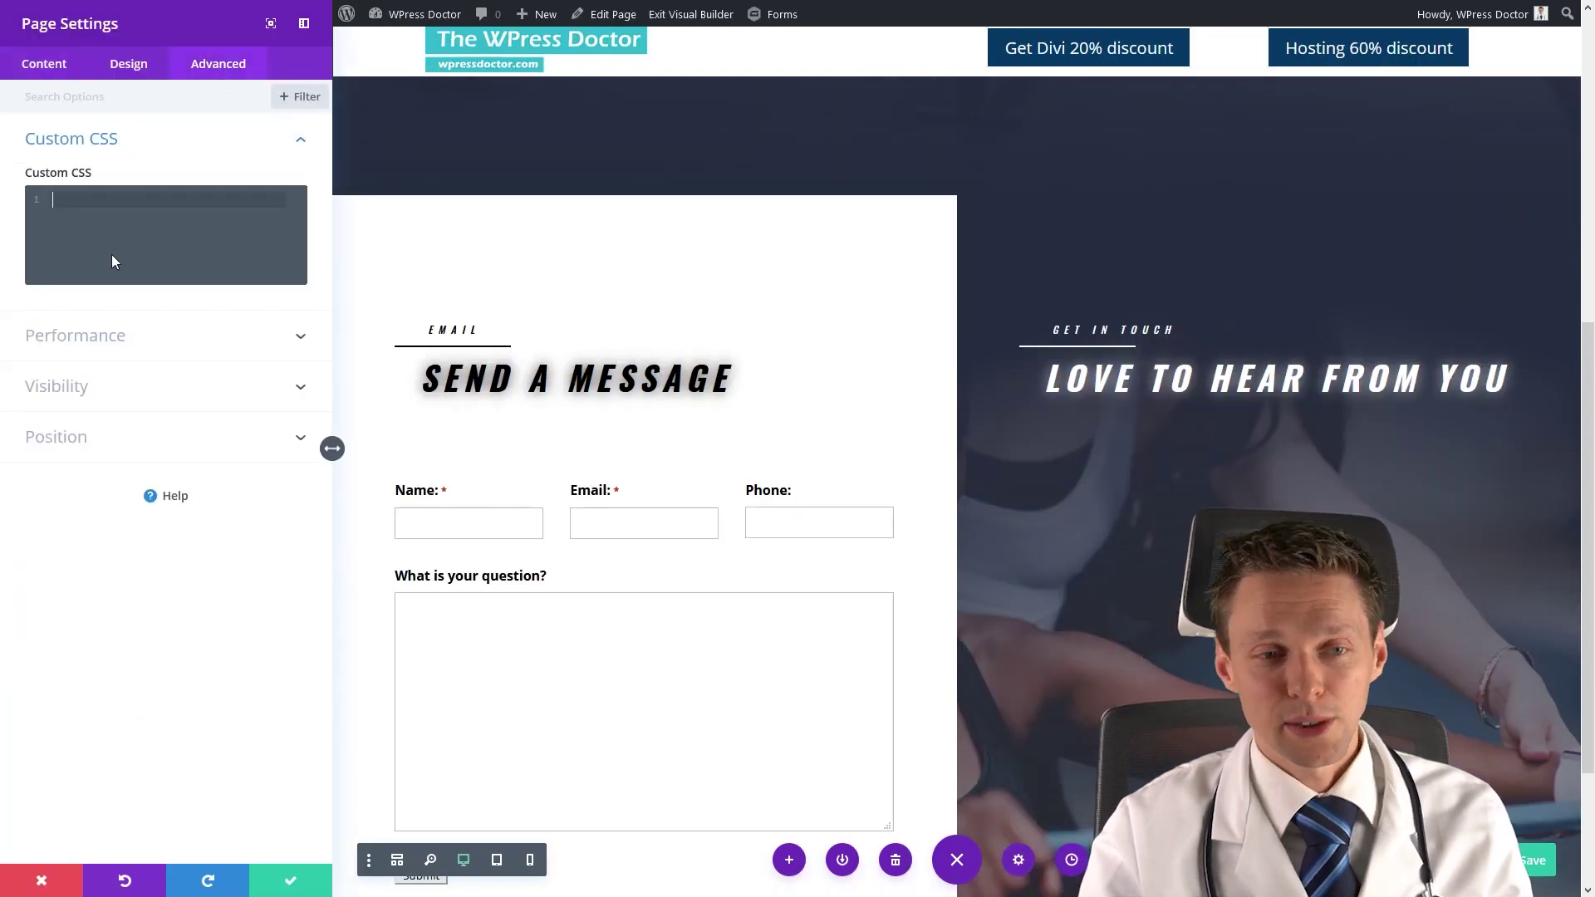
right_click(122, 246)
left_click(175, 324)
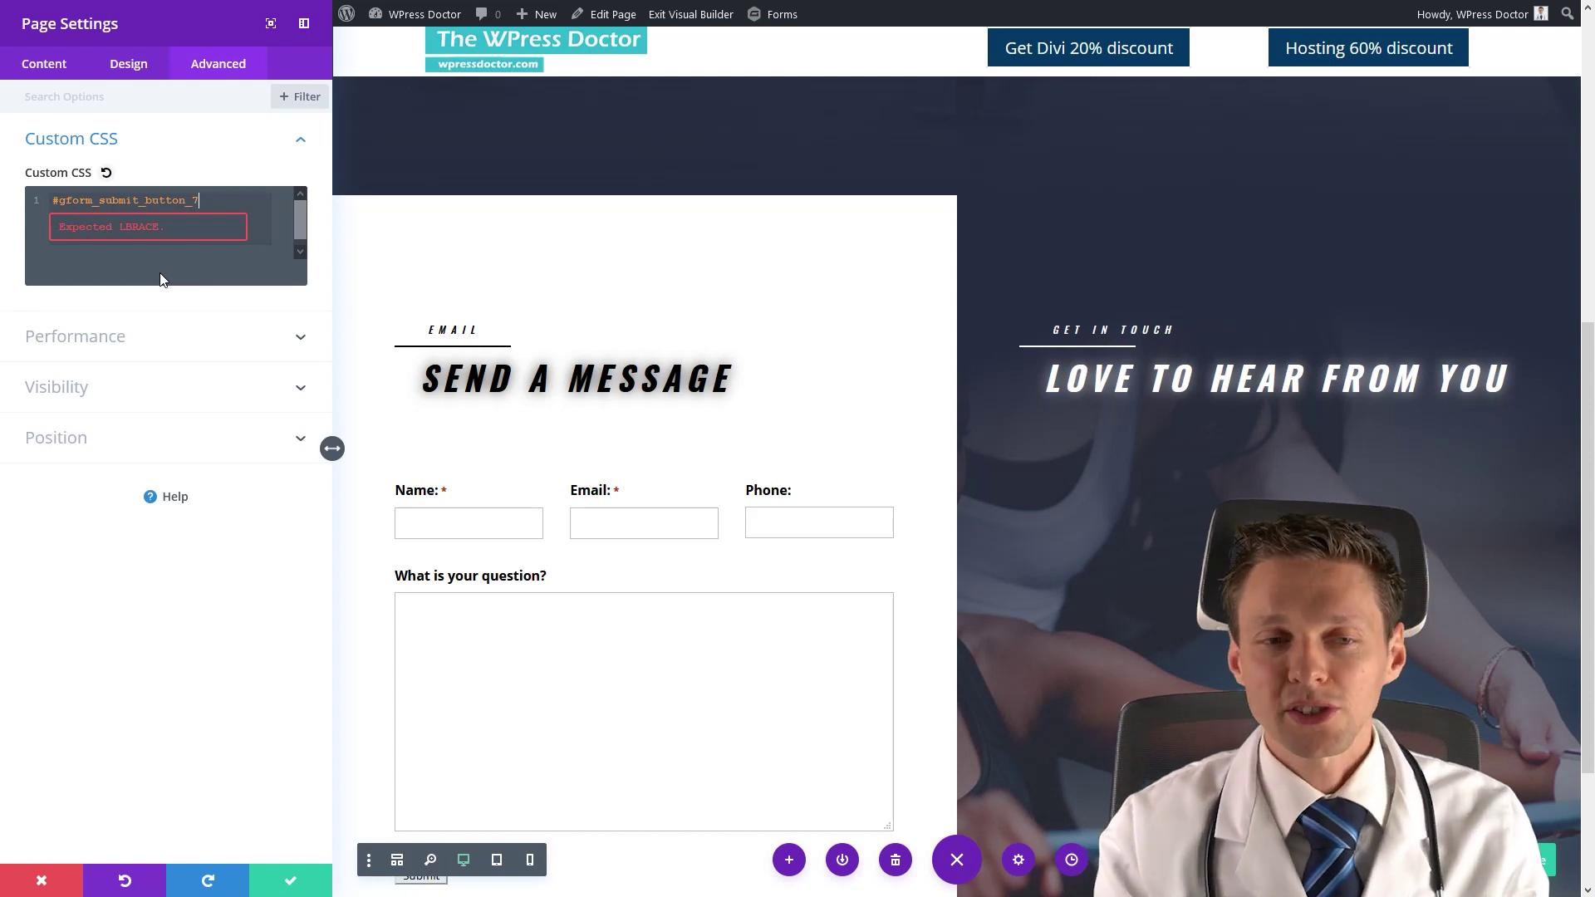
type("{")
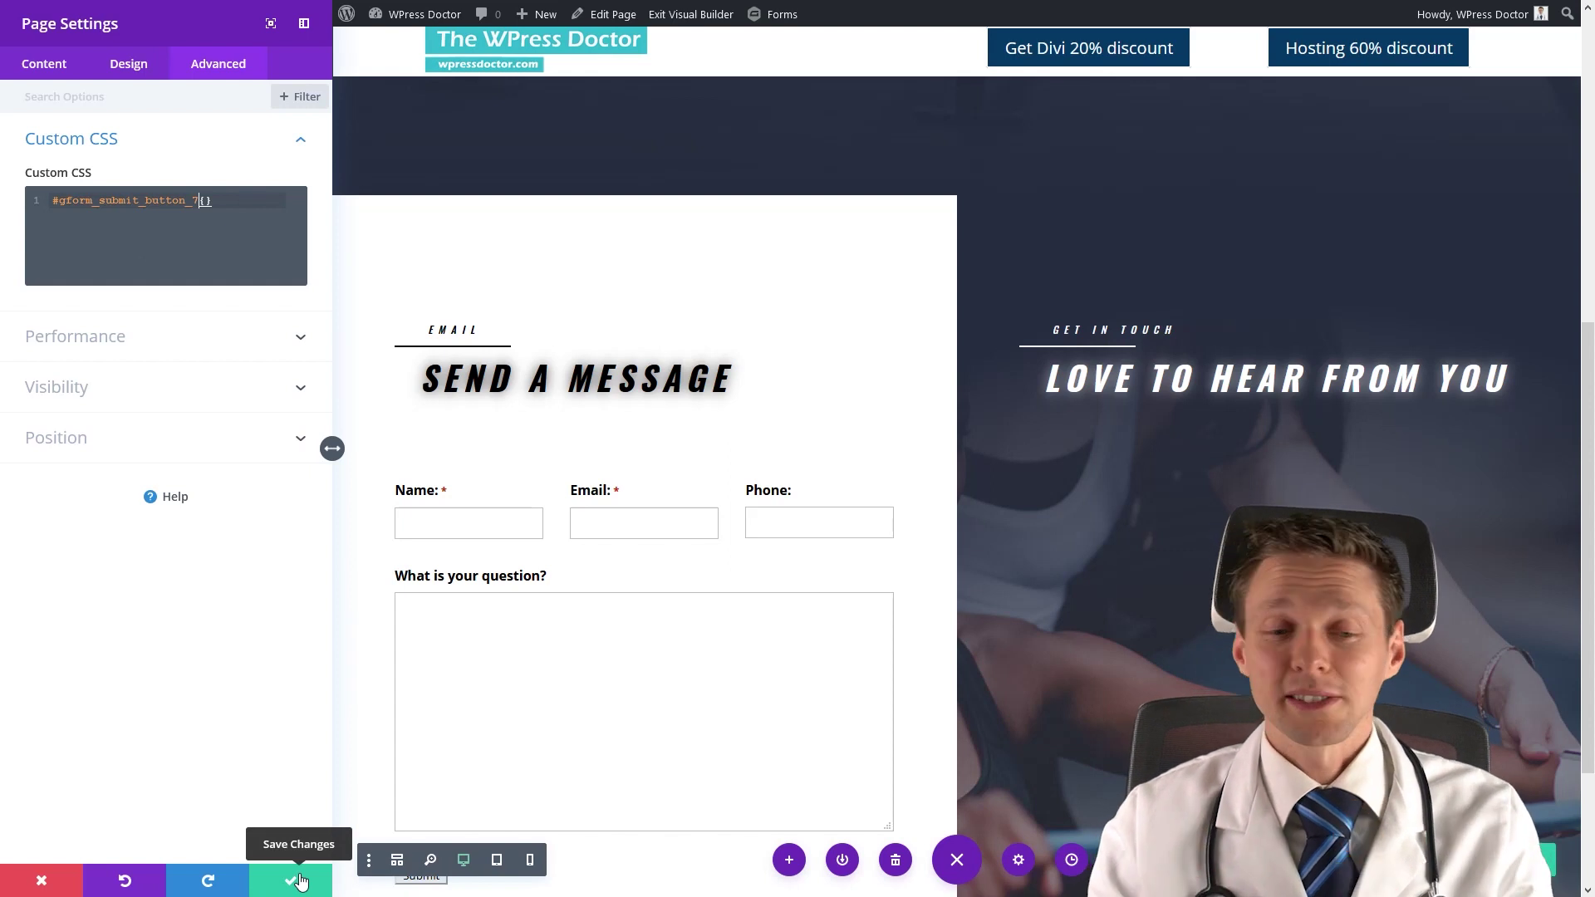
left_click(301, 882)
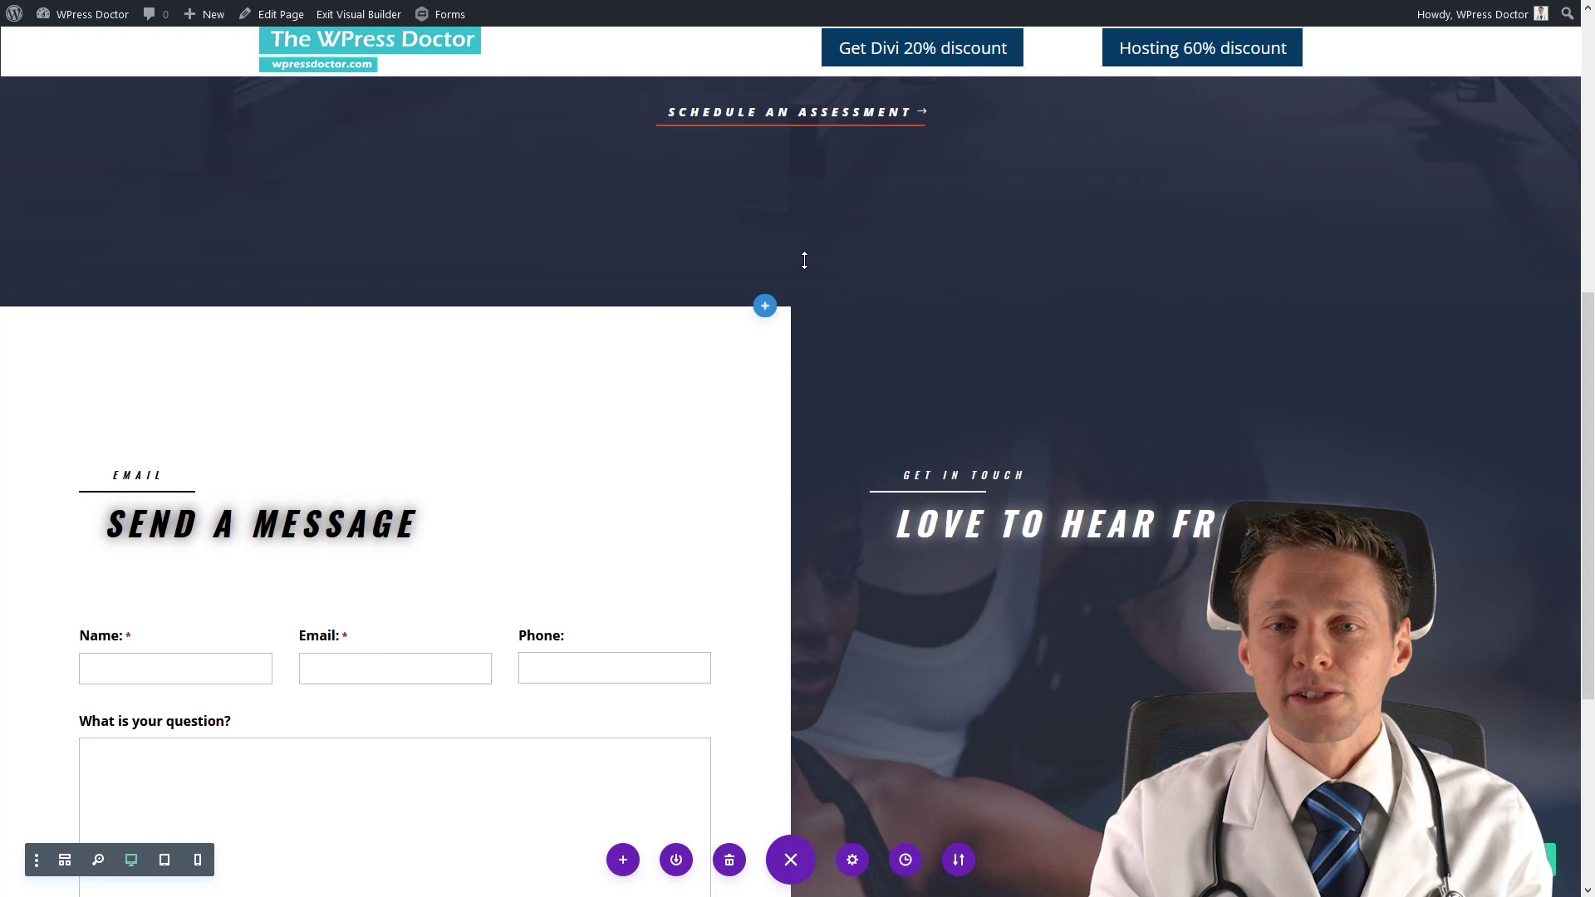
Inspect the Get Divi 20% discount button and expand its element in DevTools.
right_click(944, 56)
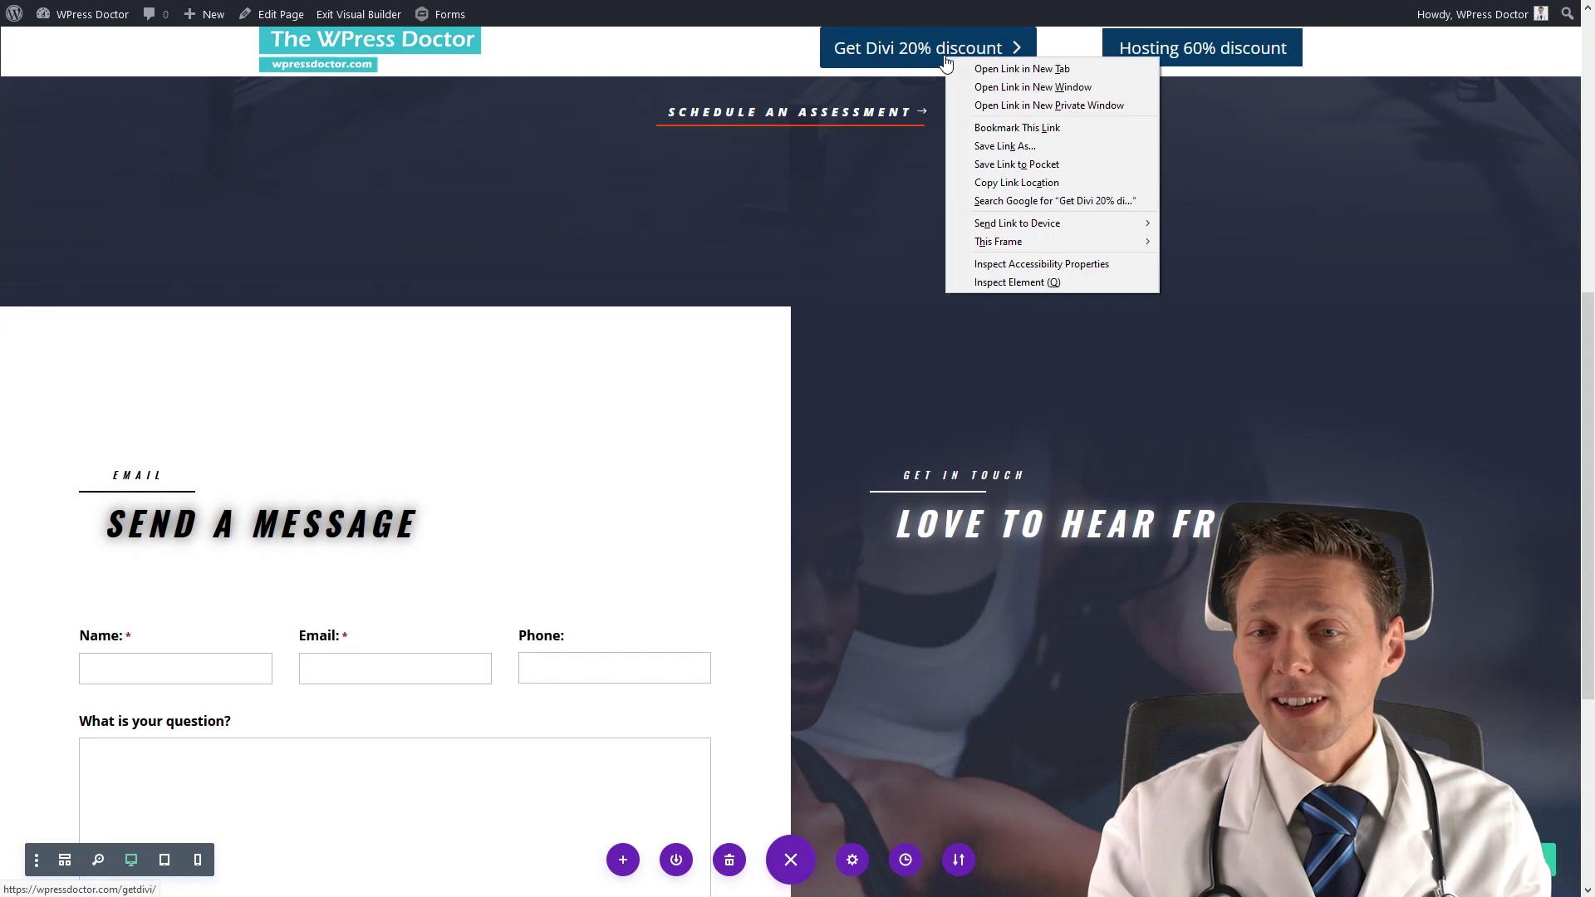
left_click(1028, 282)
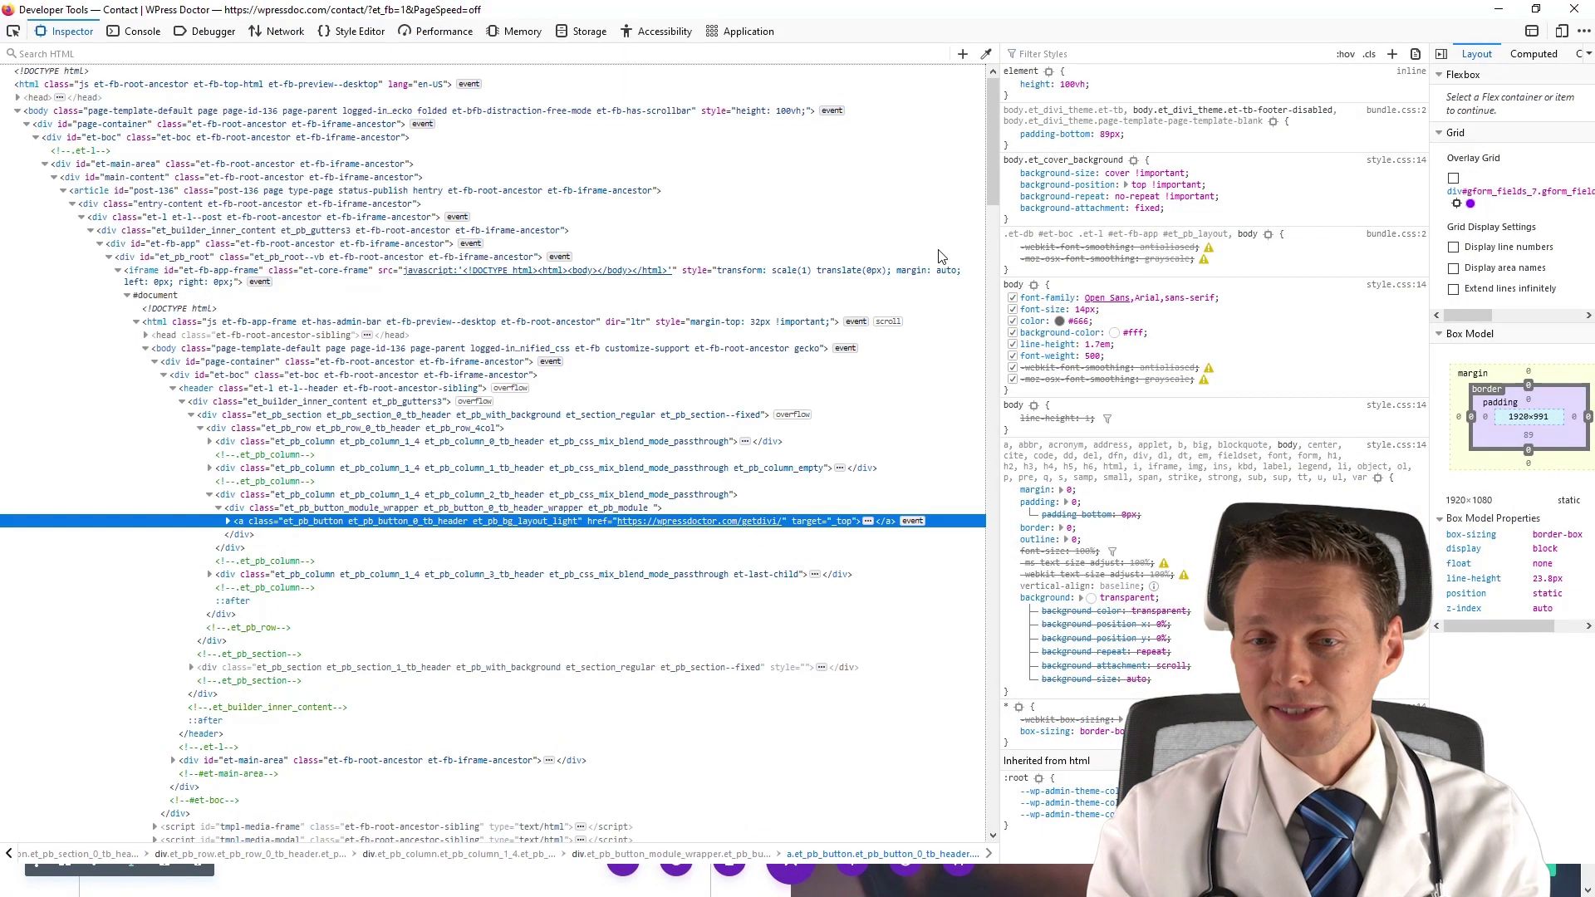
left_click(229, 521)
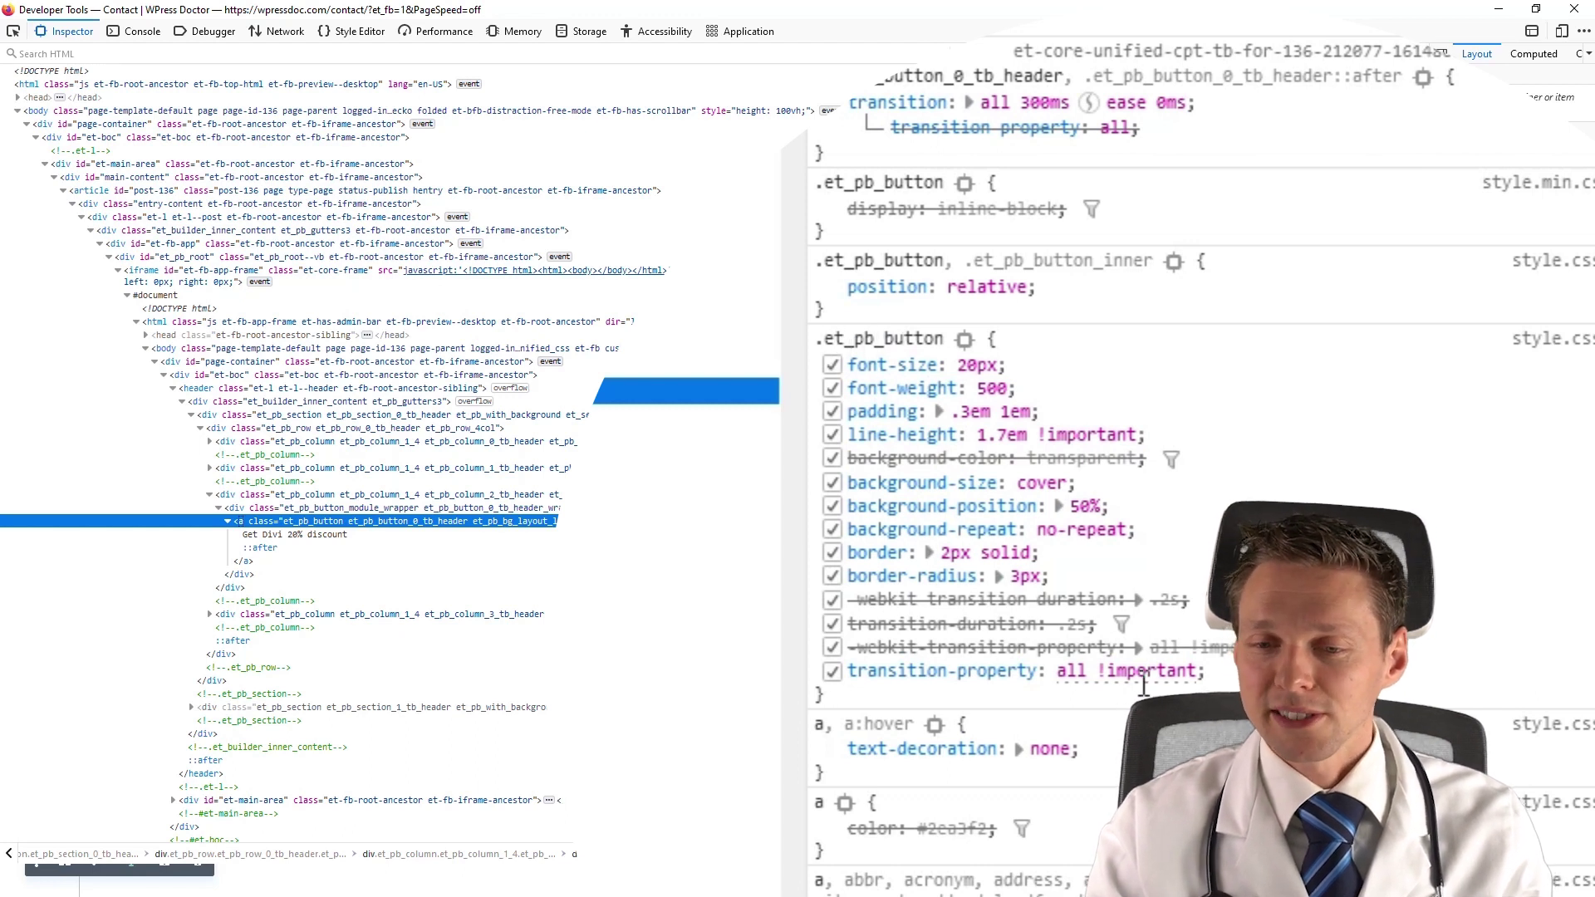
Select and copy the .et_pb_button rule's style declarations from the Rules pane.
left_click_drag(1207, 673, 895, 370)
right_click(895, 370)
left_click(956, 390)
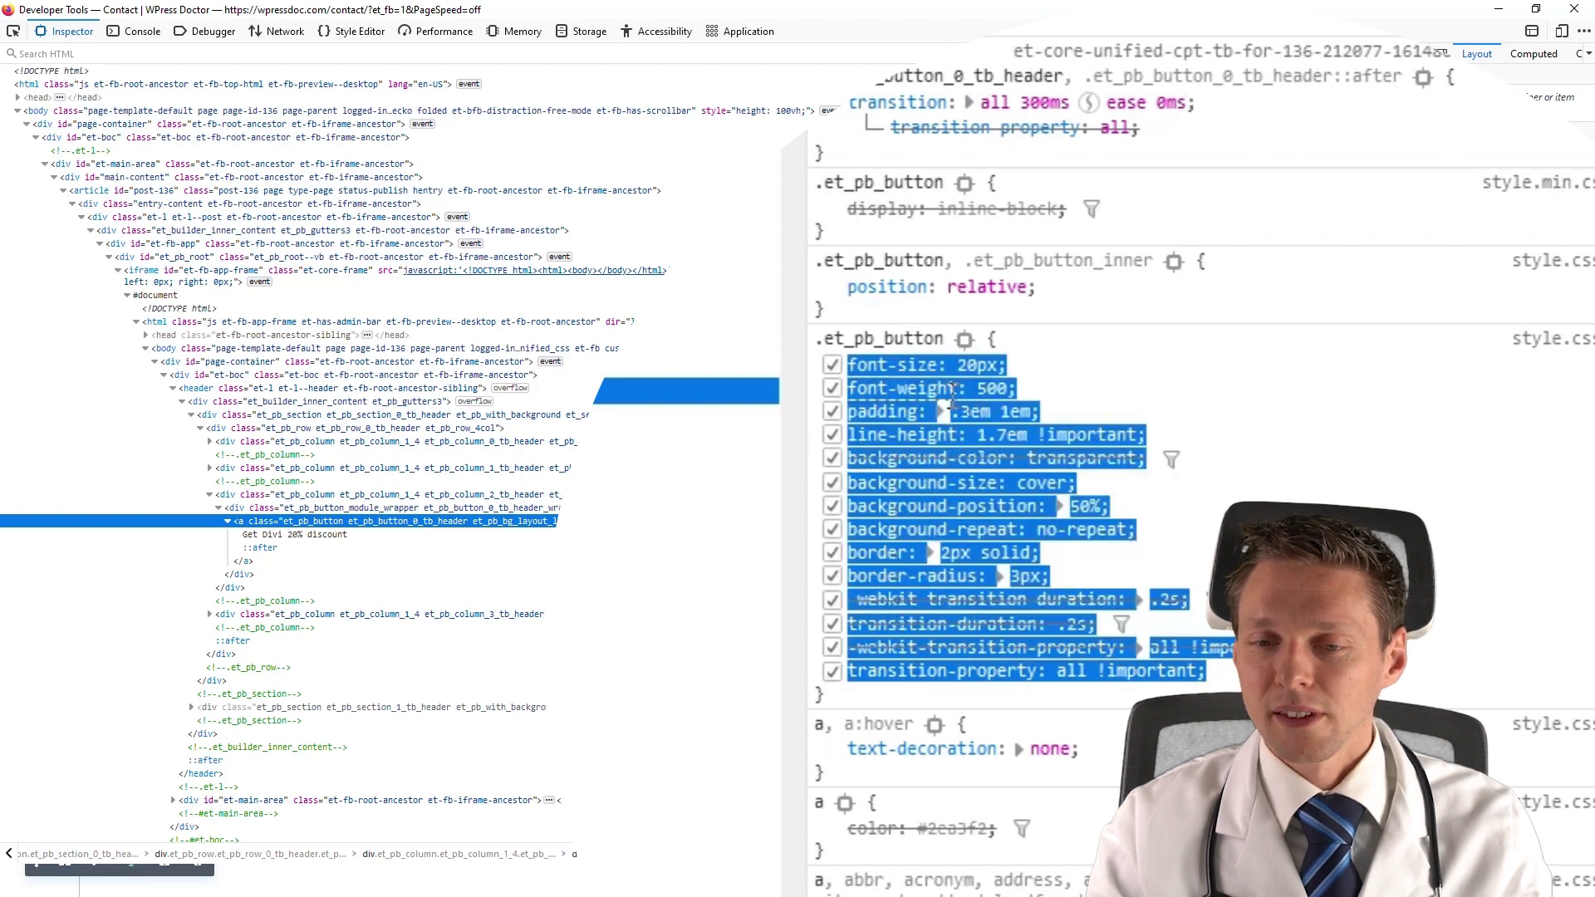
left_click(954, 390)
left_click_drag(820, 695, 991, 340)
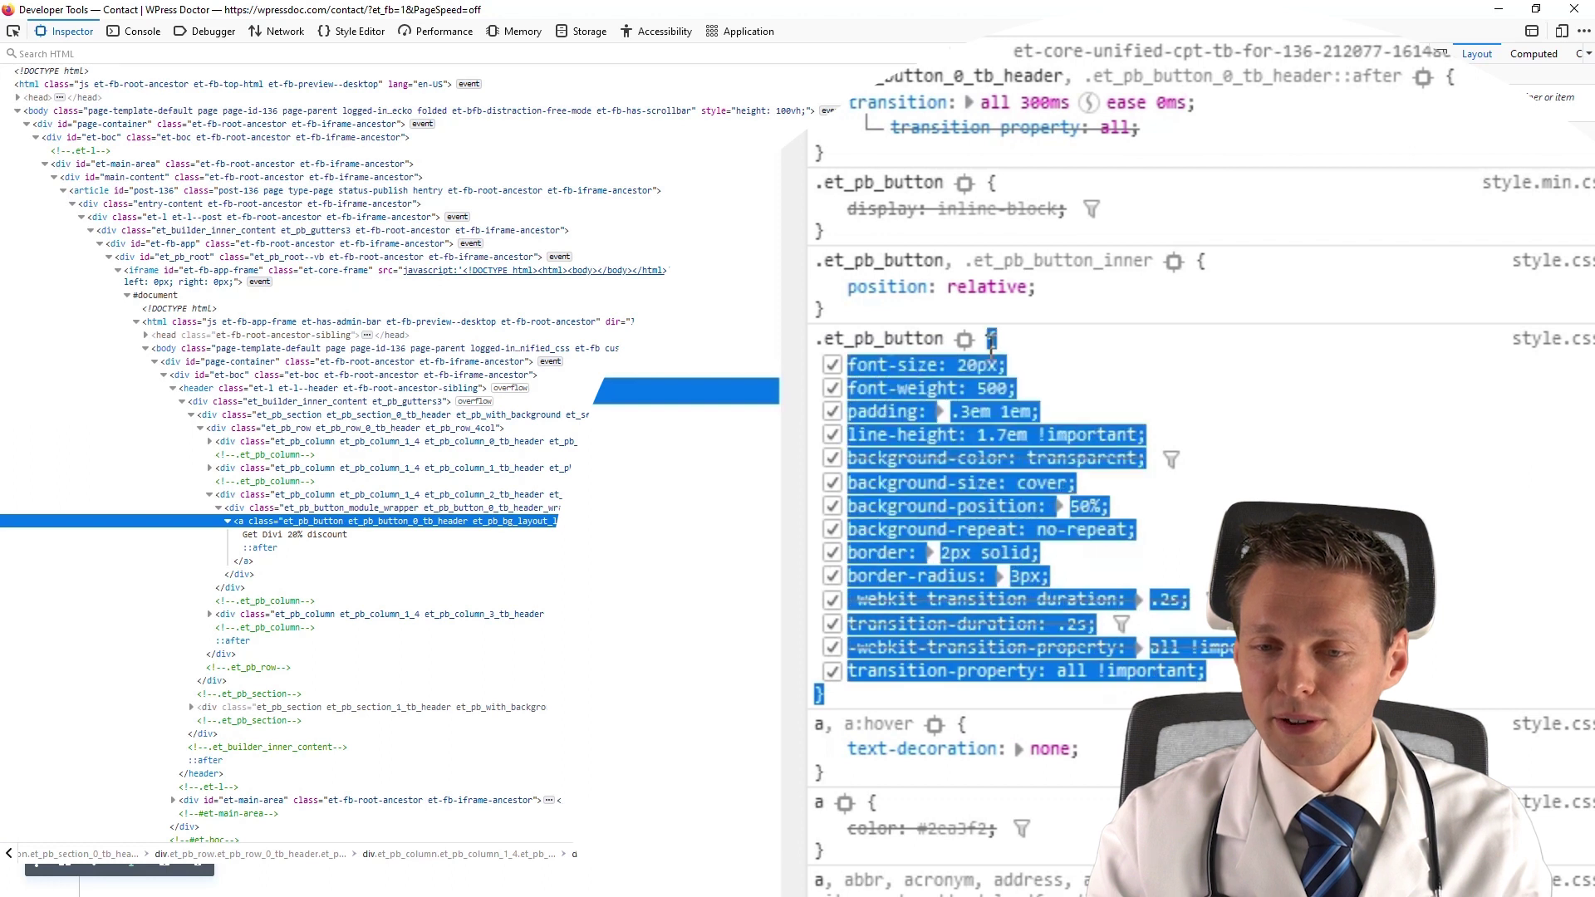
right_click(991, 339)
left_click(1040, 365)
left_click(1039, 365)
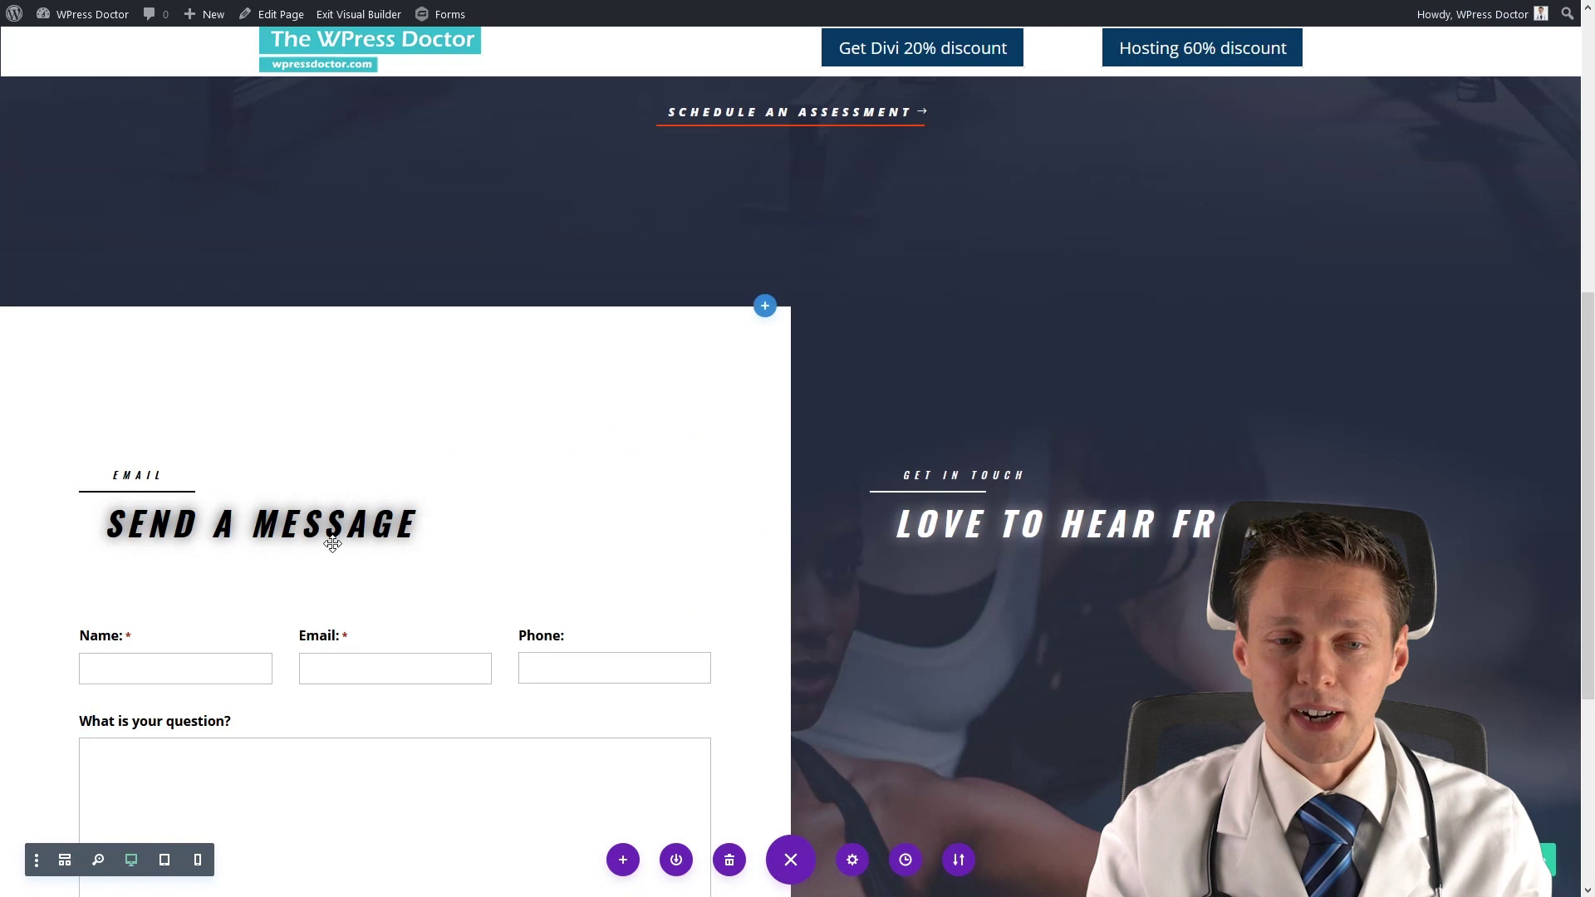
In the page Custom CSS, replace the empty braces after #gform_submit_button_7 with the copied button declarations.
left_click(852, 860)
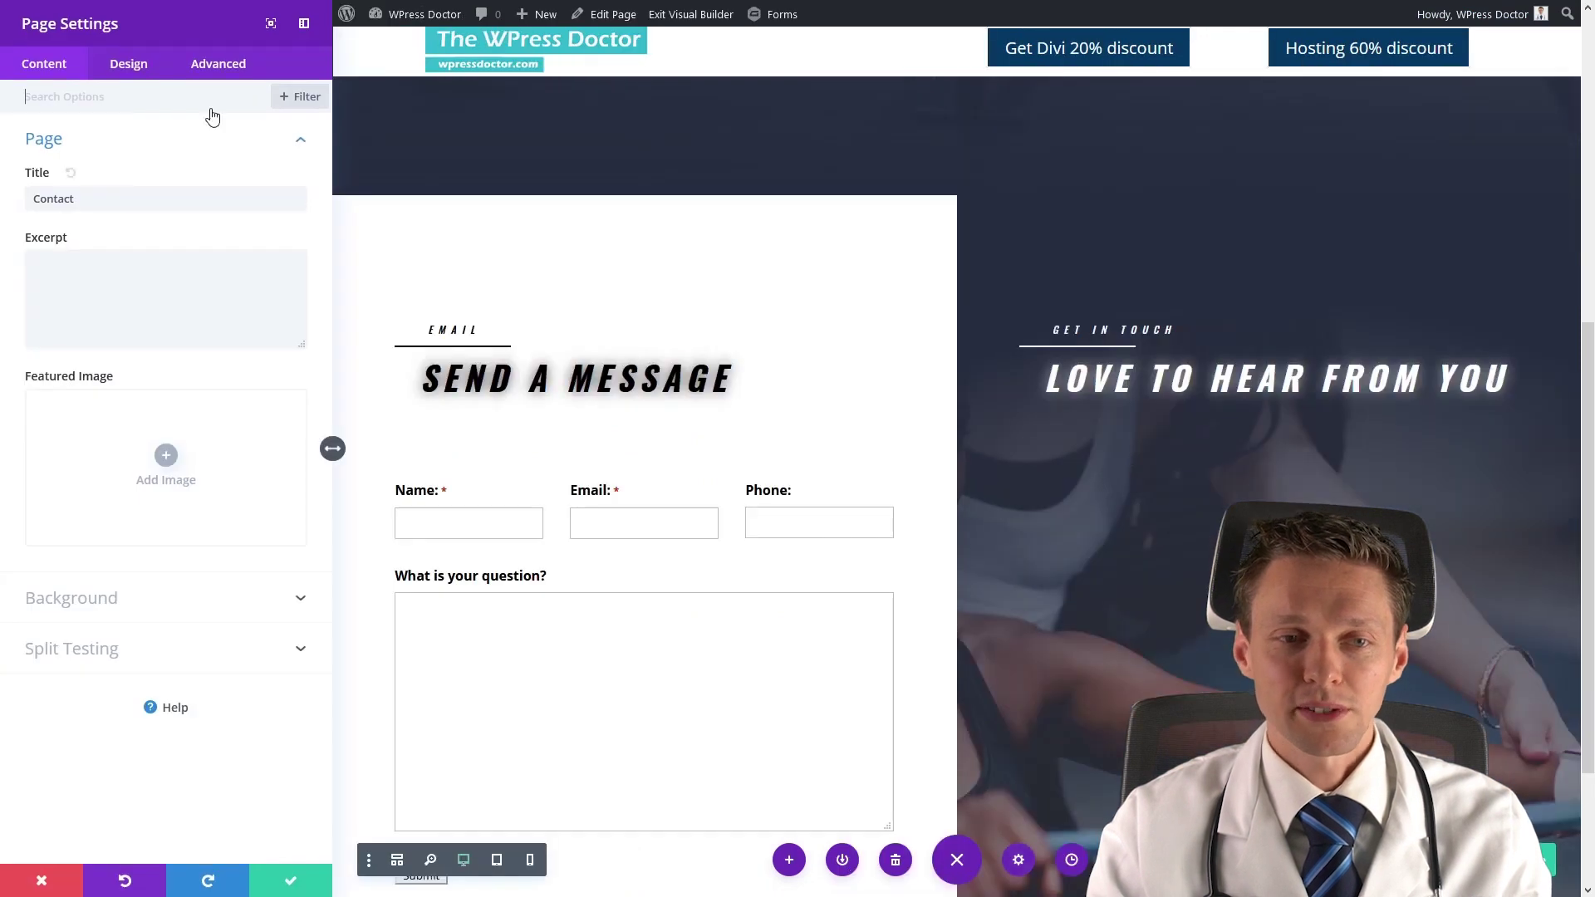
left_click(223, 66)
left_click(137, 148)
left_click_drag(209, 206, 202, 204)
key("BackSpace")
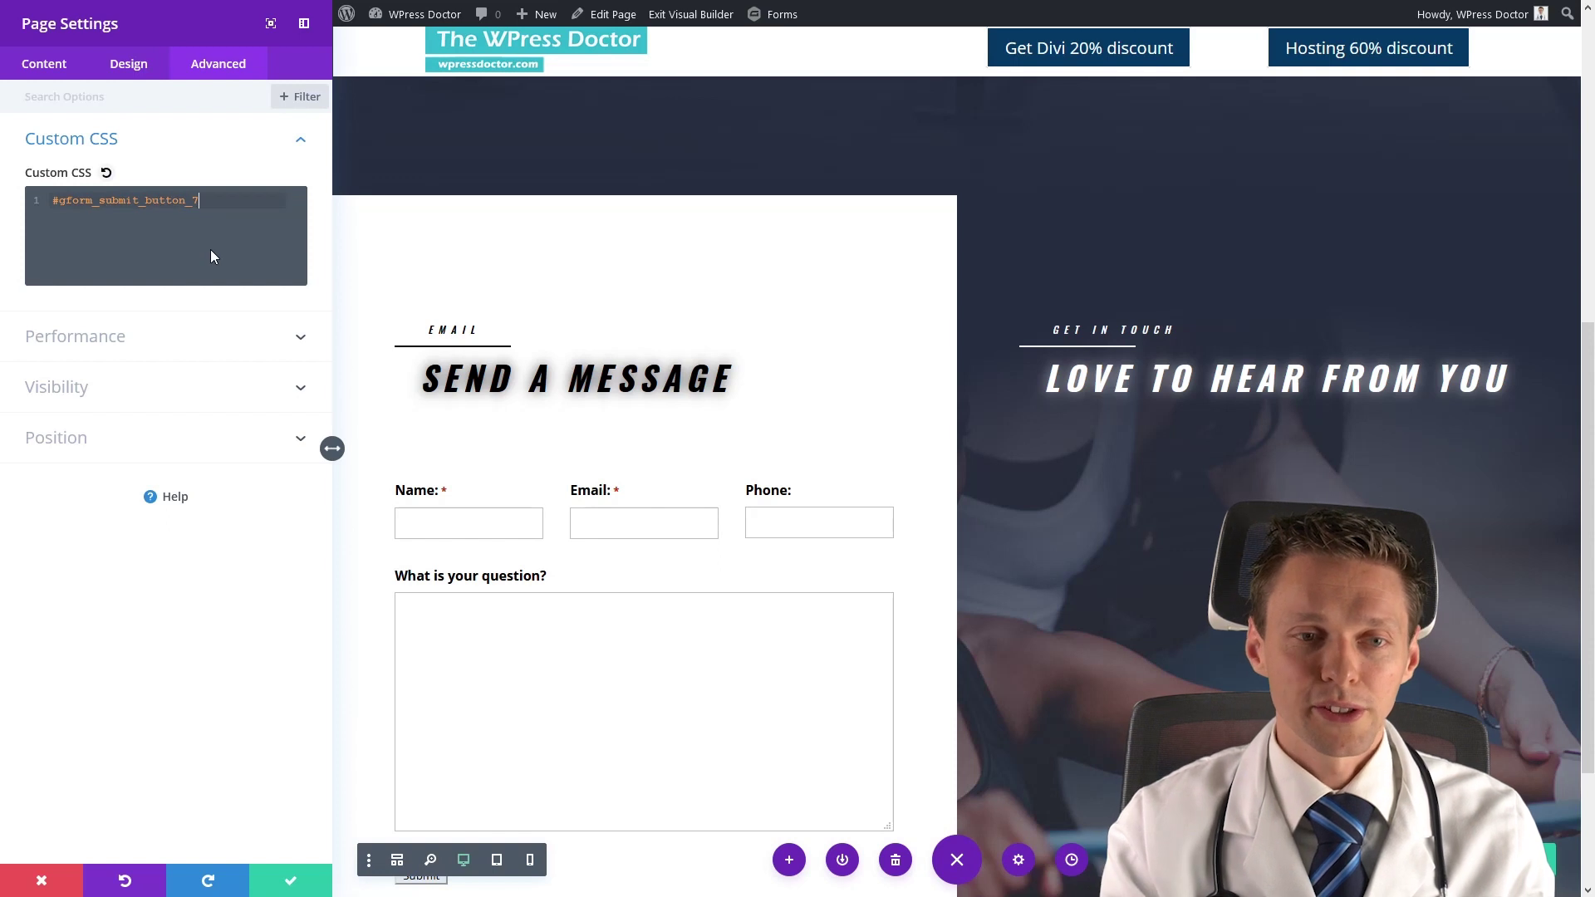
key("ctrl+v")
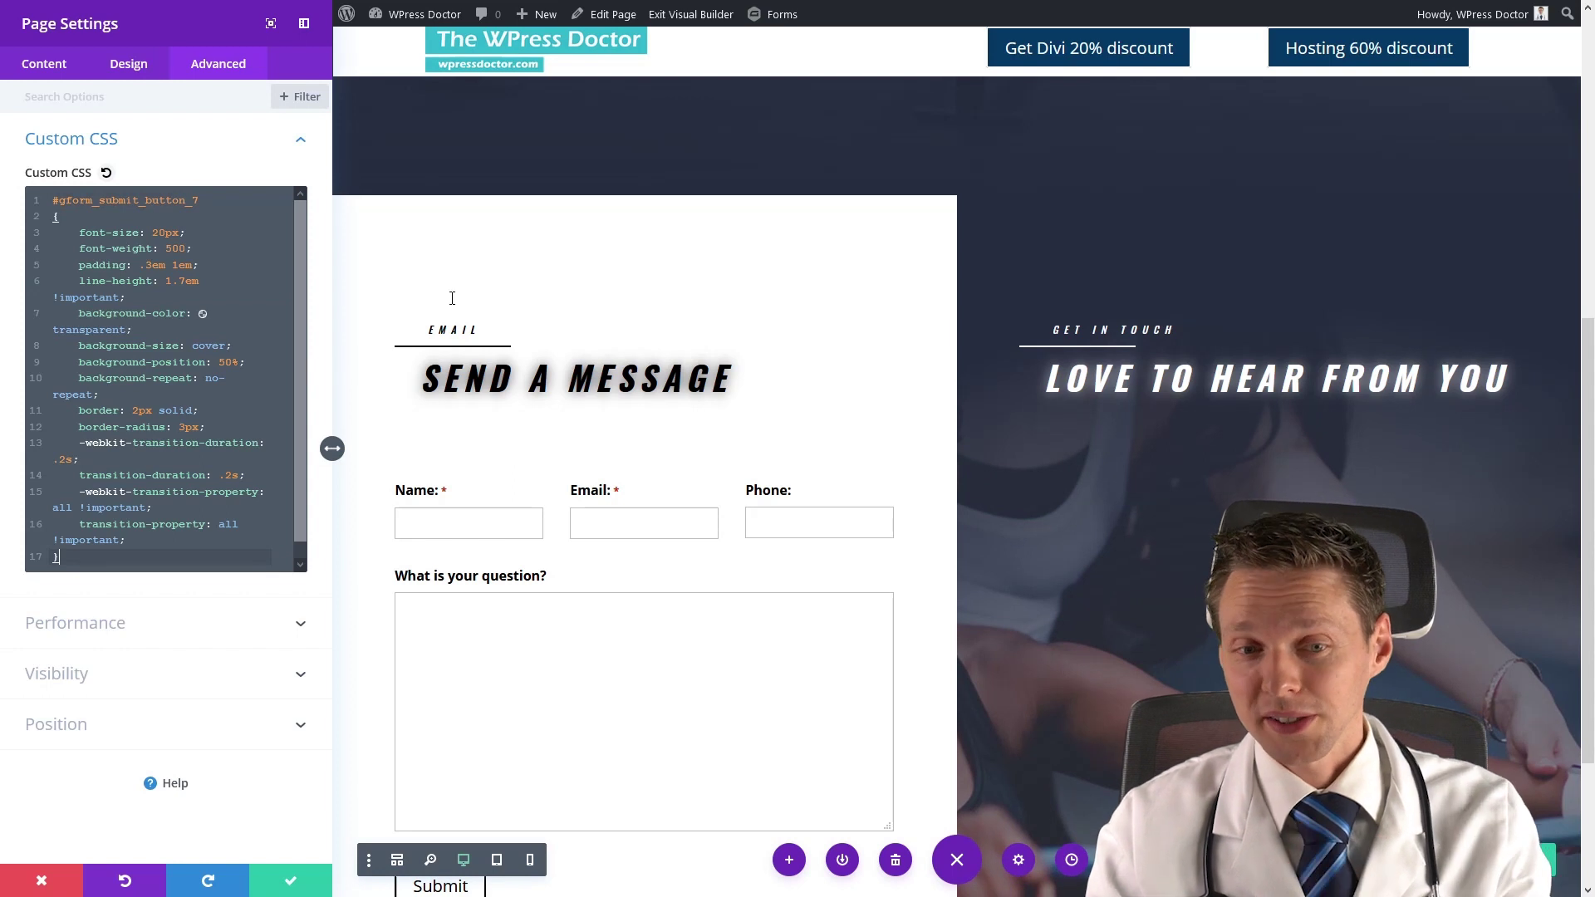
Close Page Settings and preview the Submit button's new 20px text and 2px solid border.
left_click(290, 881)
middle_click(834, 510)
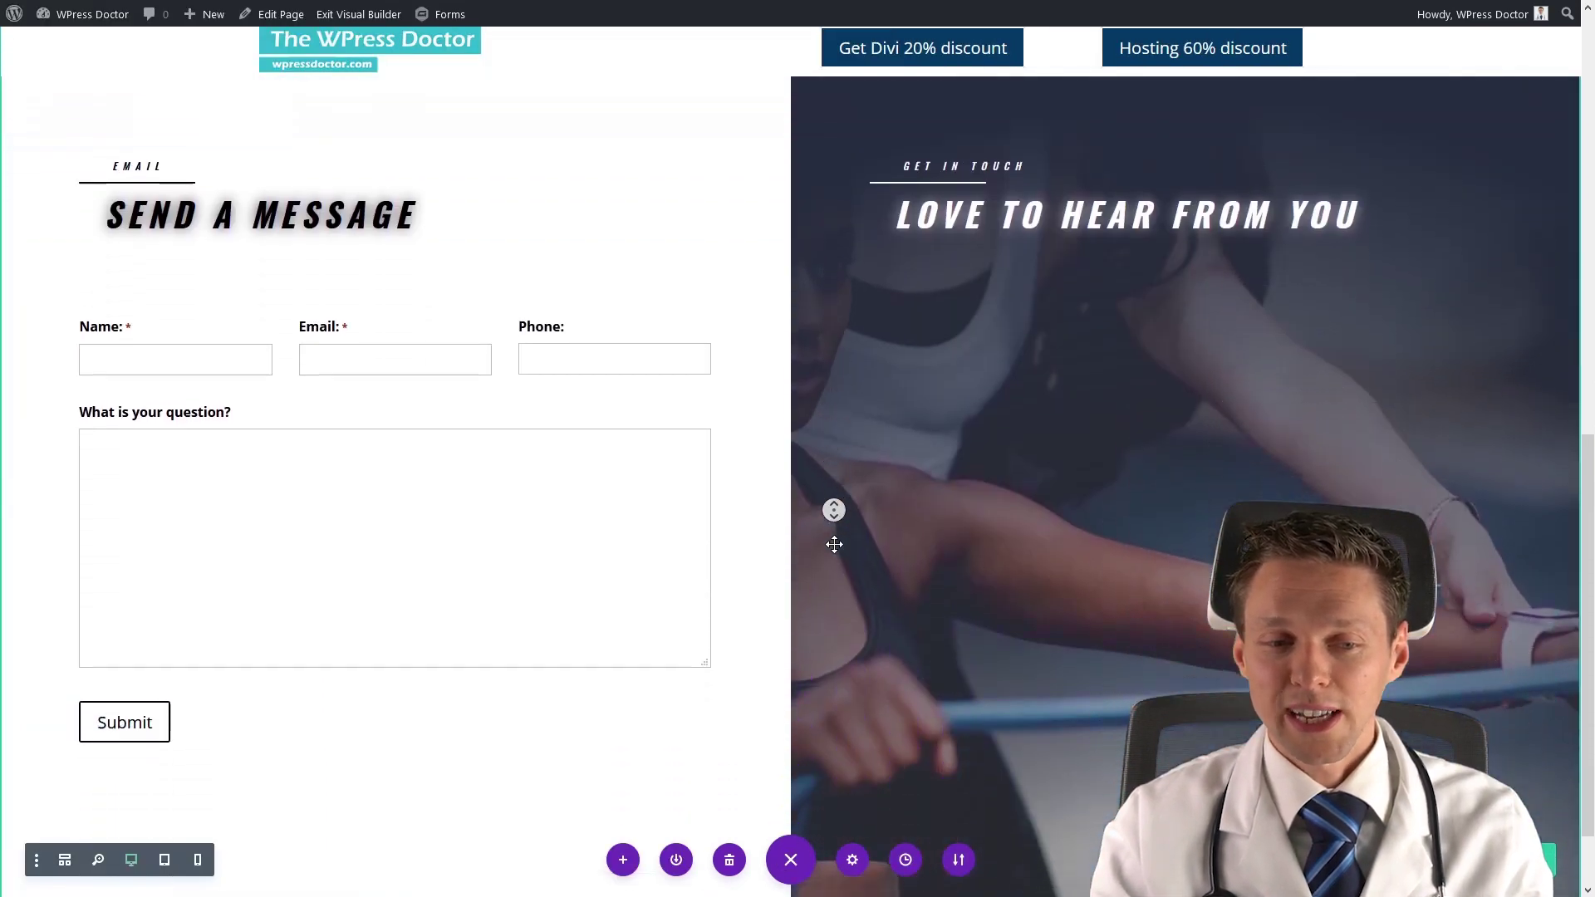
middle_click(829, 546)
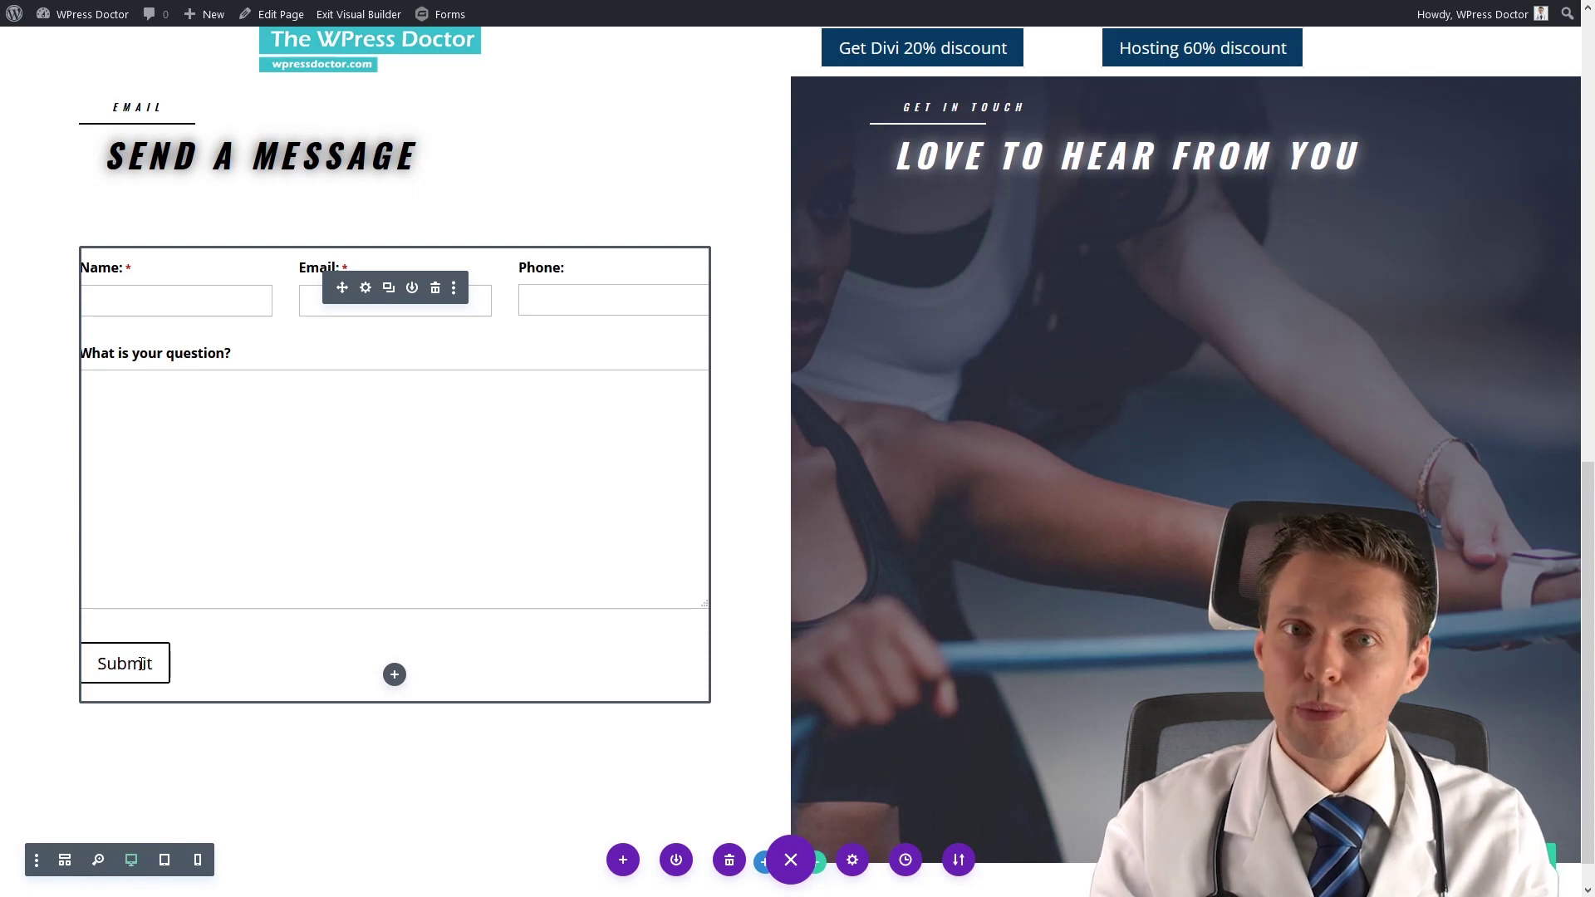
left_click(852, 859)
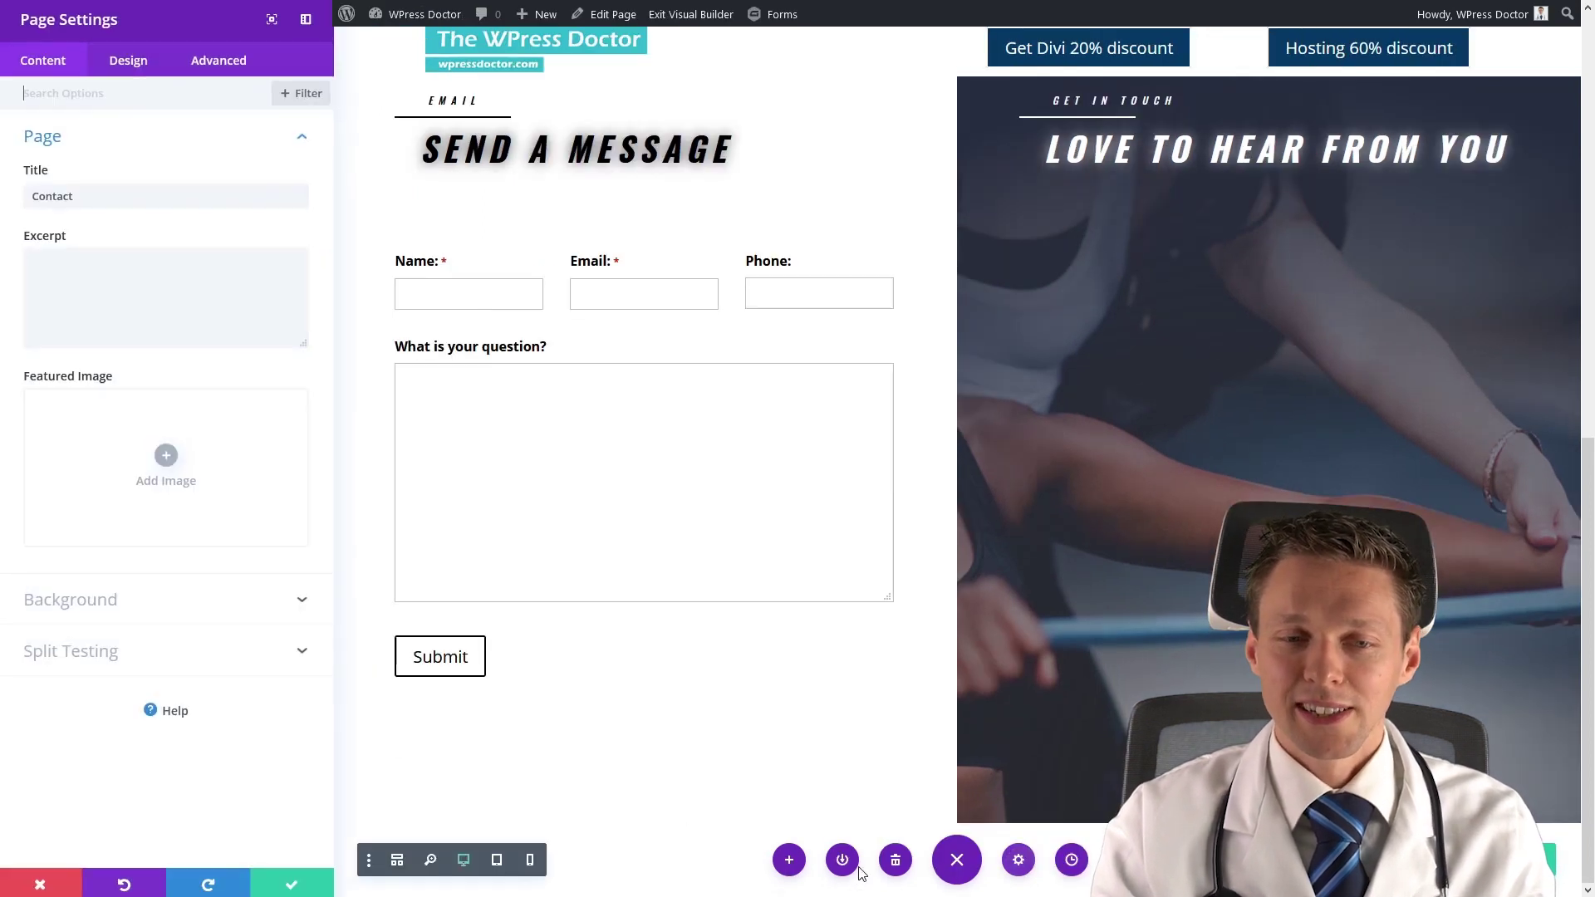
Set the Submit button's background-color to opaque red rgb(243,4,4) with the colour picker.
left_click(220, 64)
left_click(126, 143)
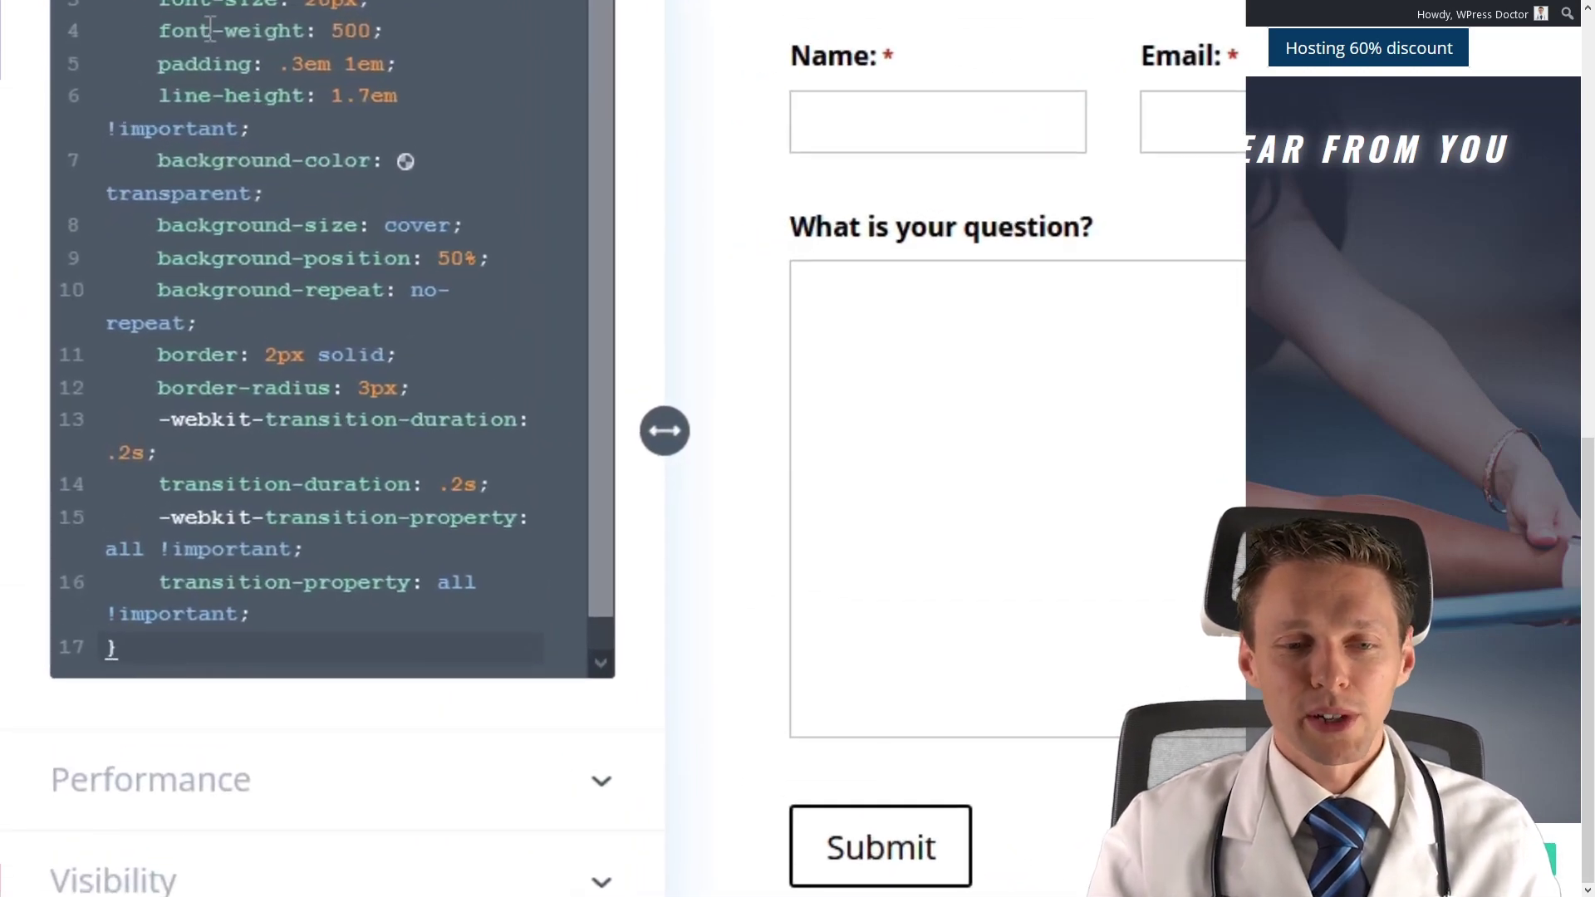
left_click(405, 161)
left_click_drag(398, 490, 473, 488)
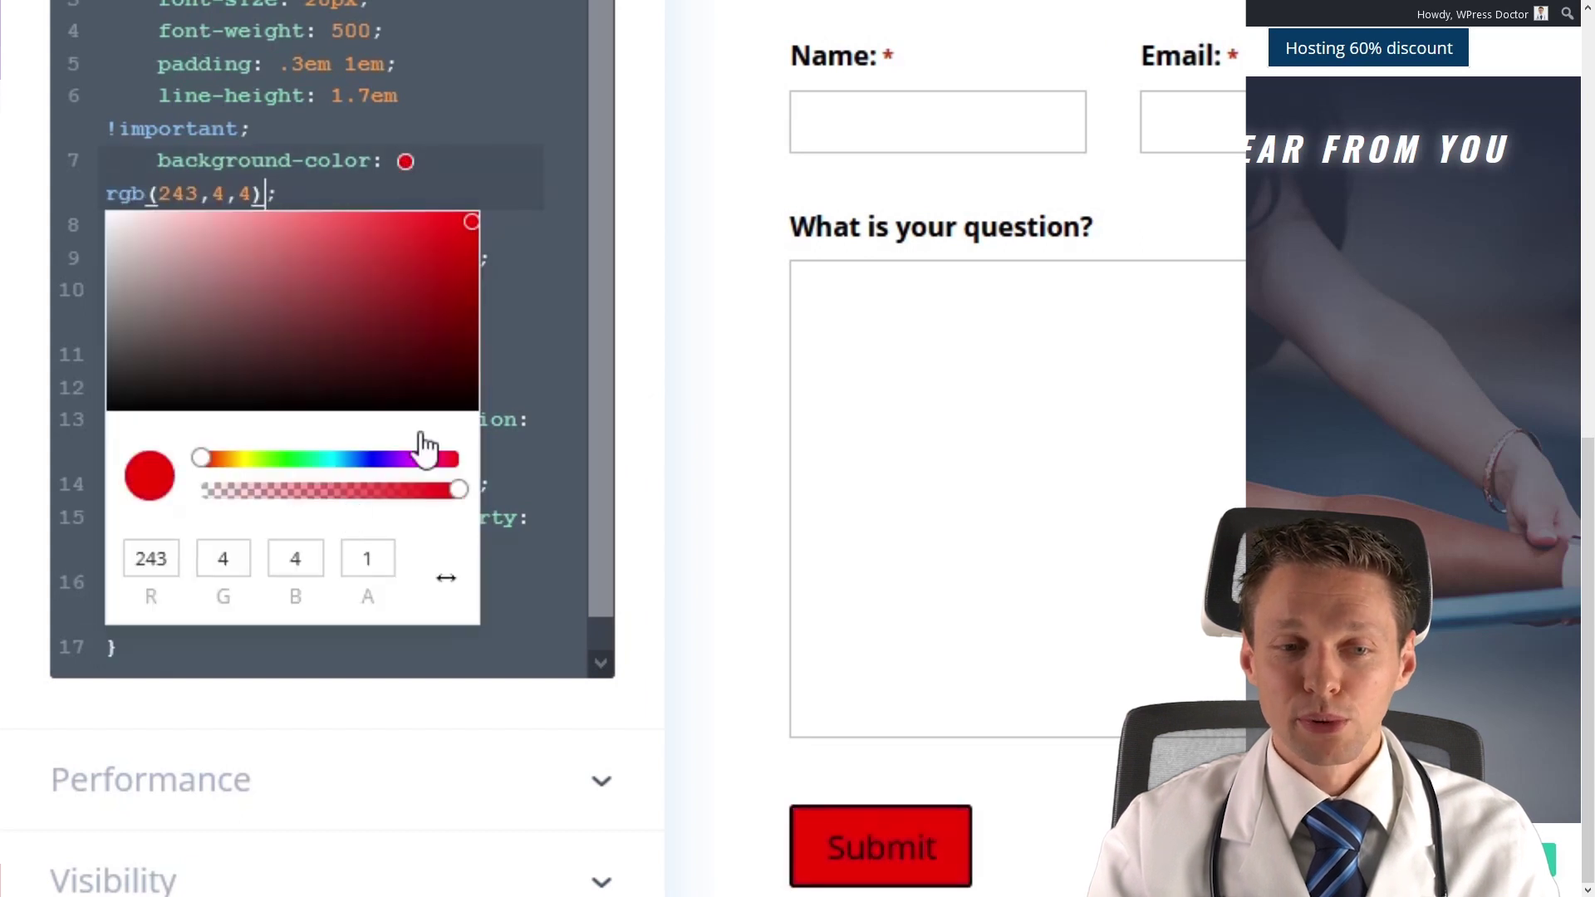
left_click(347, 160)
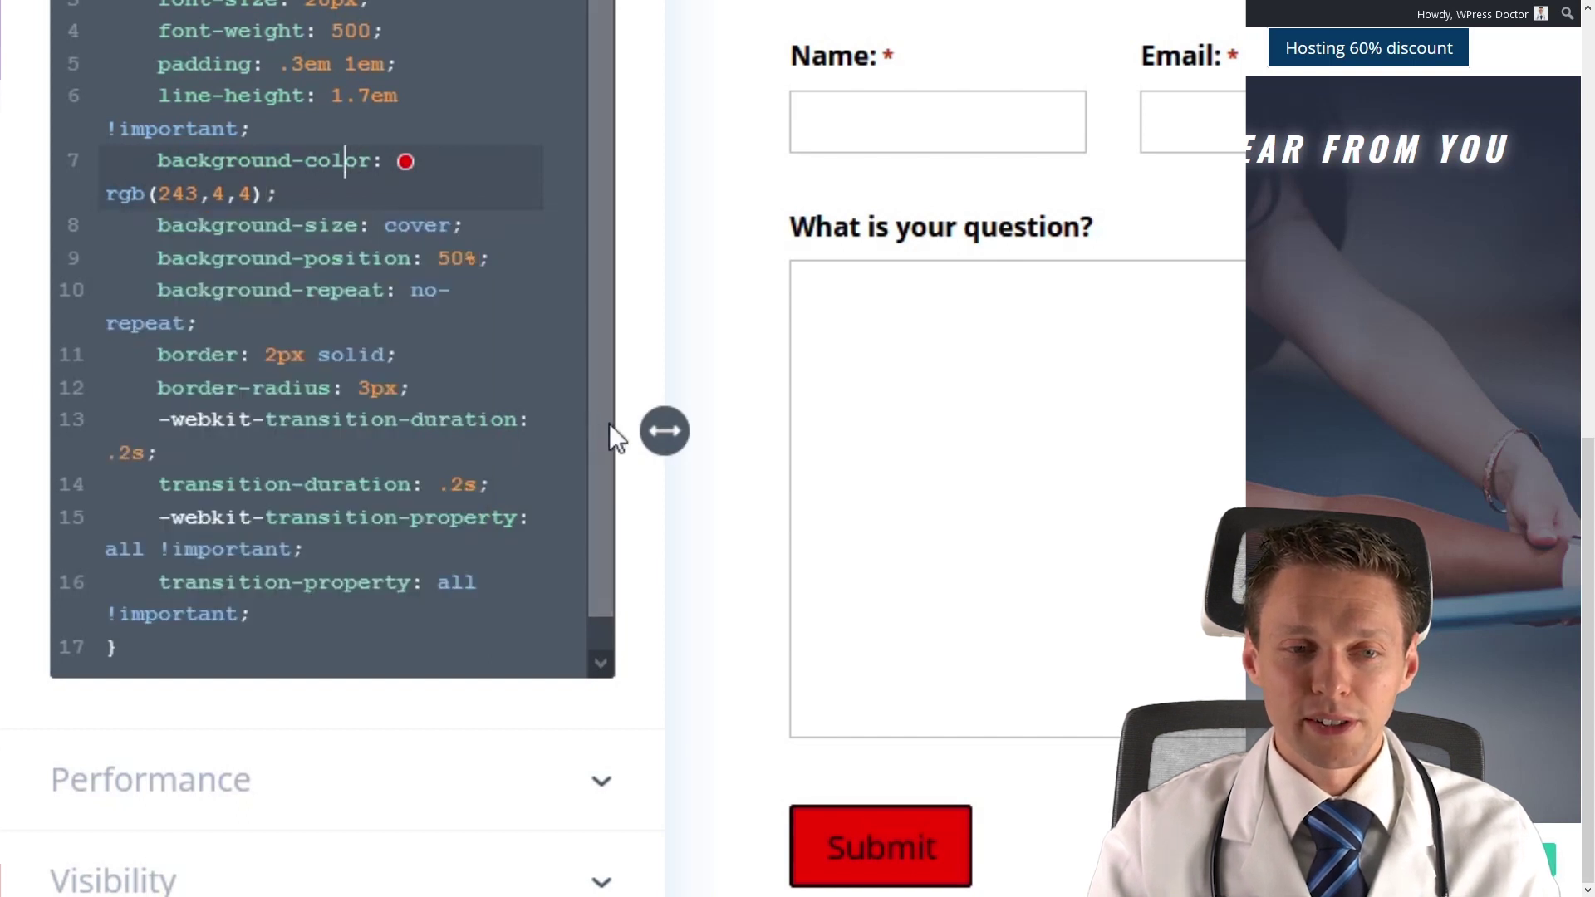
Add 'color: #FFF;' after the padding declaration for white text, then close Page Settings.
scroll(602, 457, "down", 1)
scroll(598, 449, "up", 1)
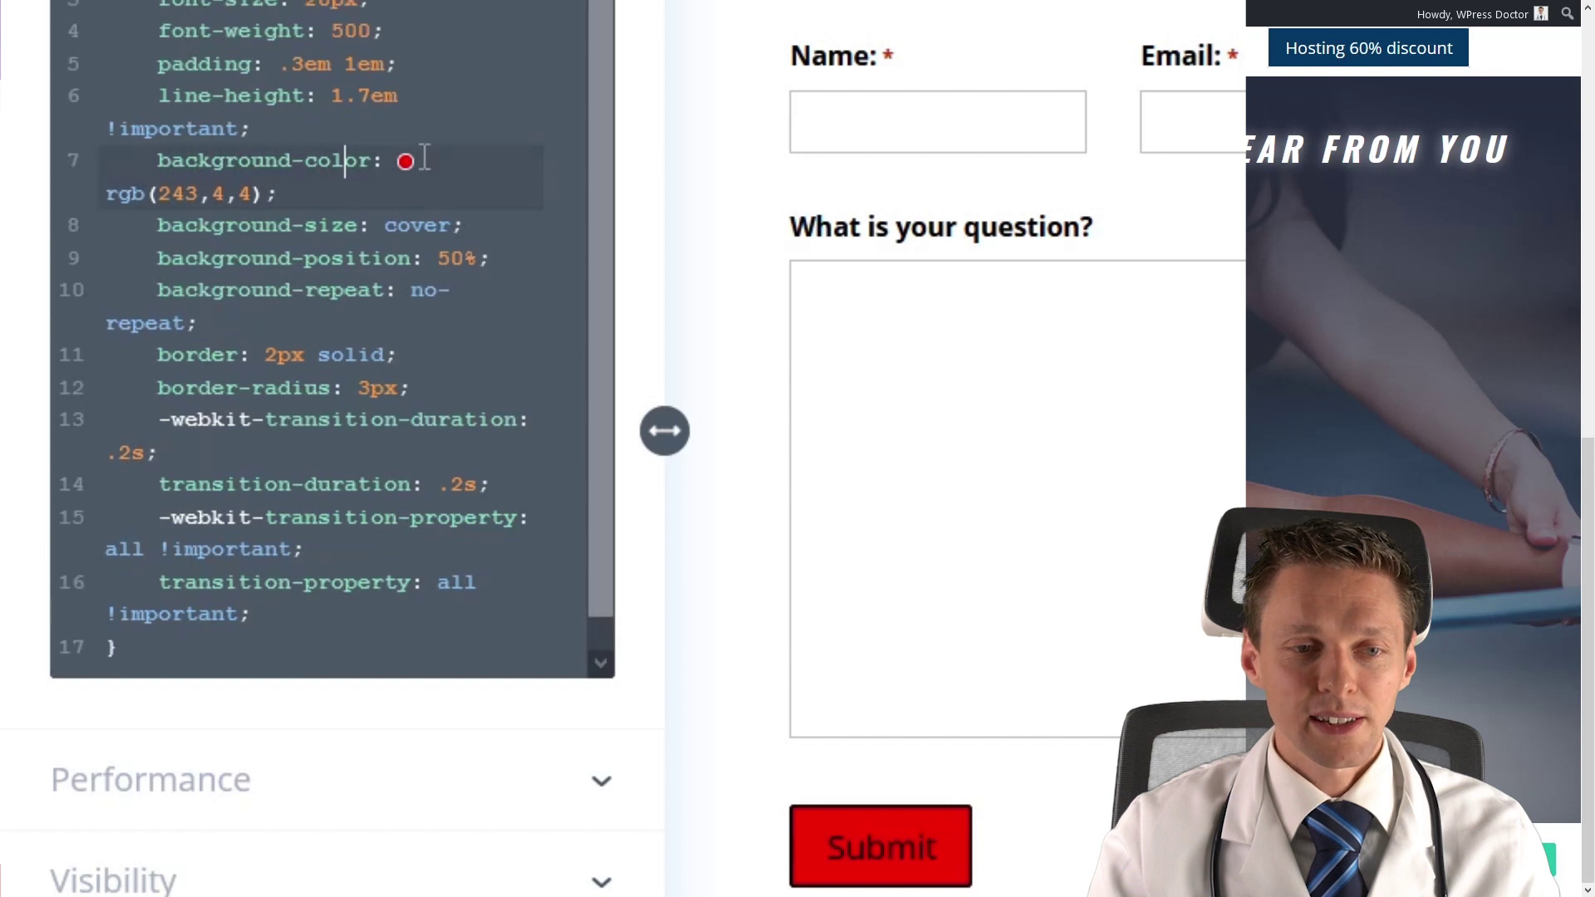
left_click(420, 69)
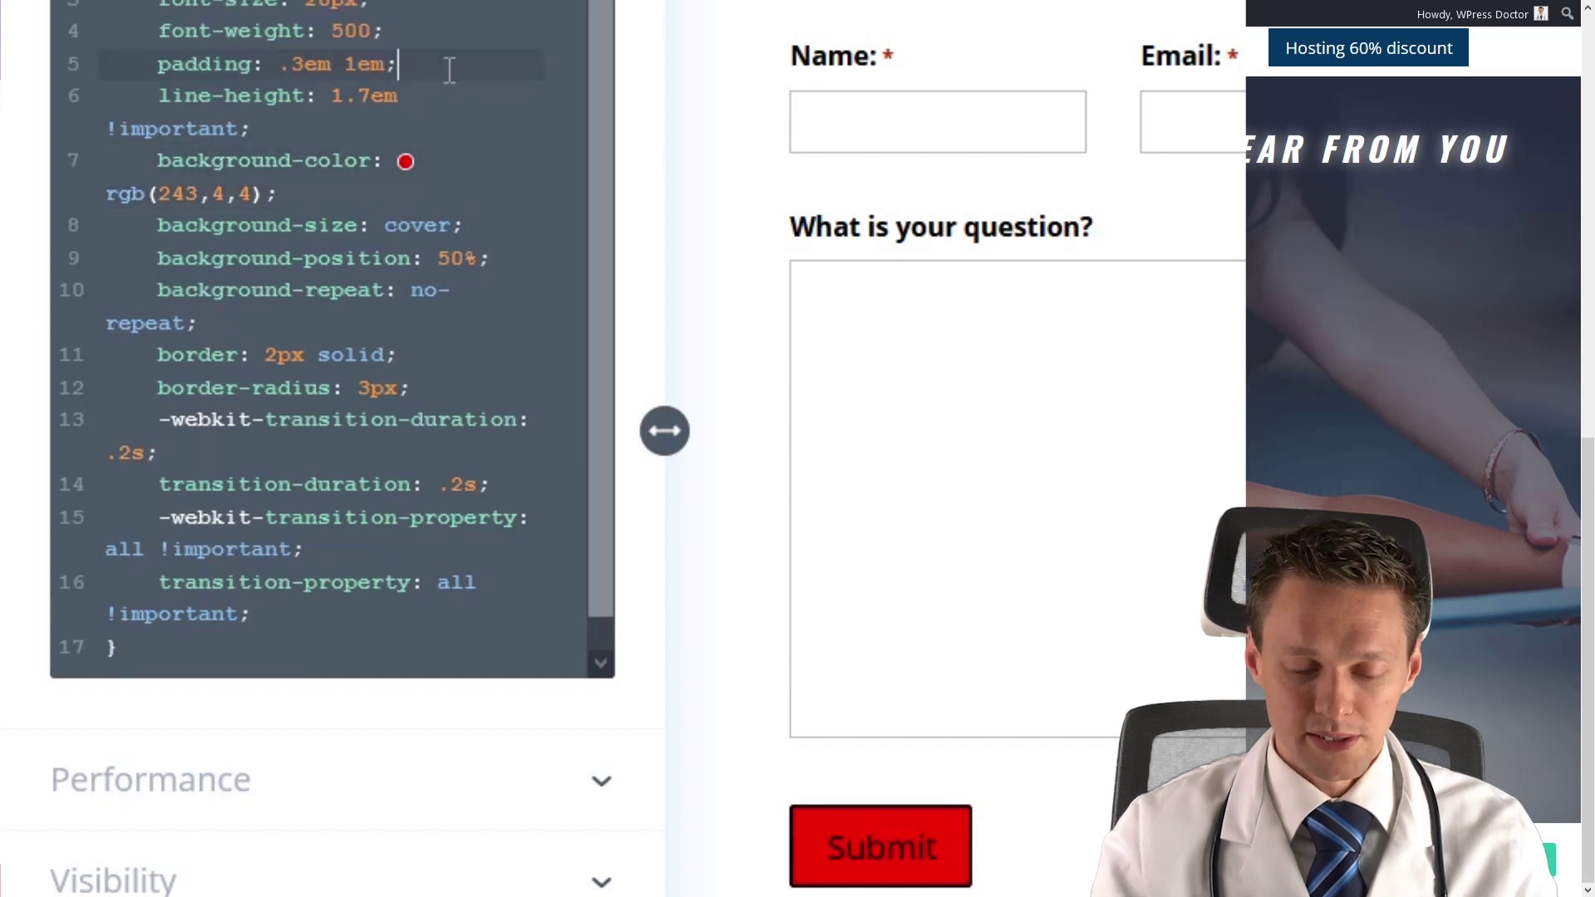
key("Return")
type("color: ")
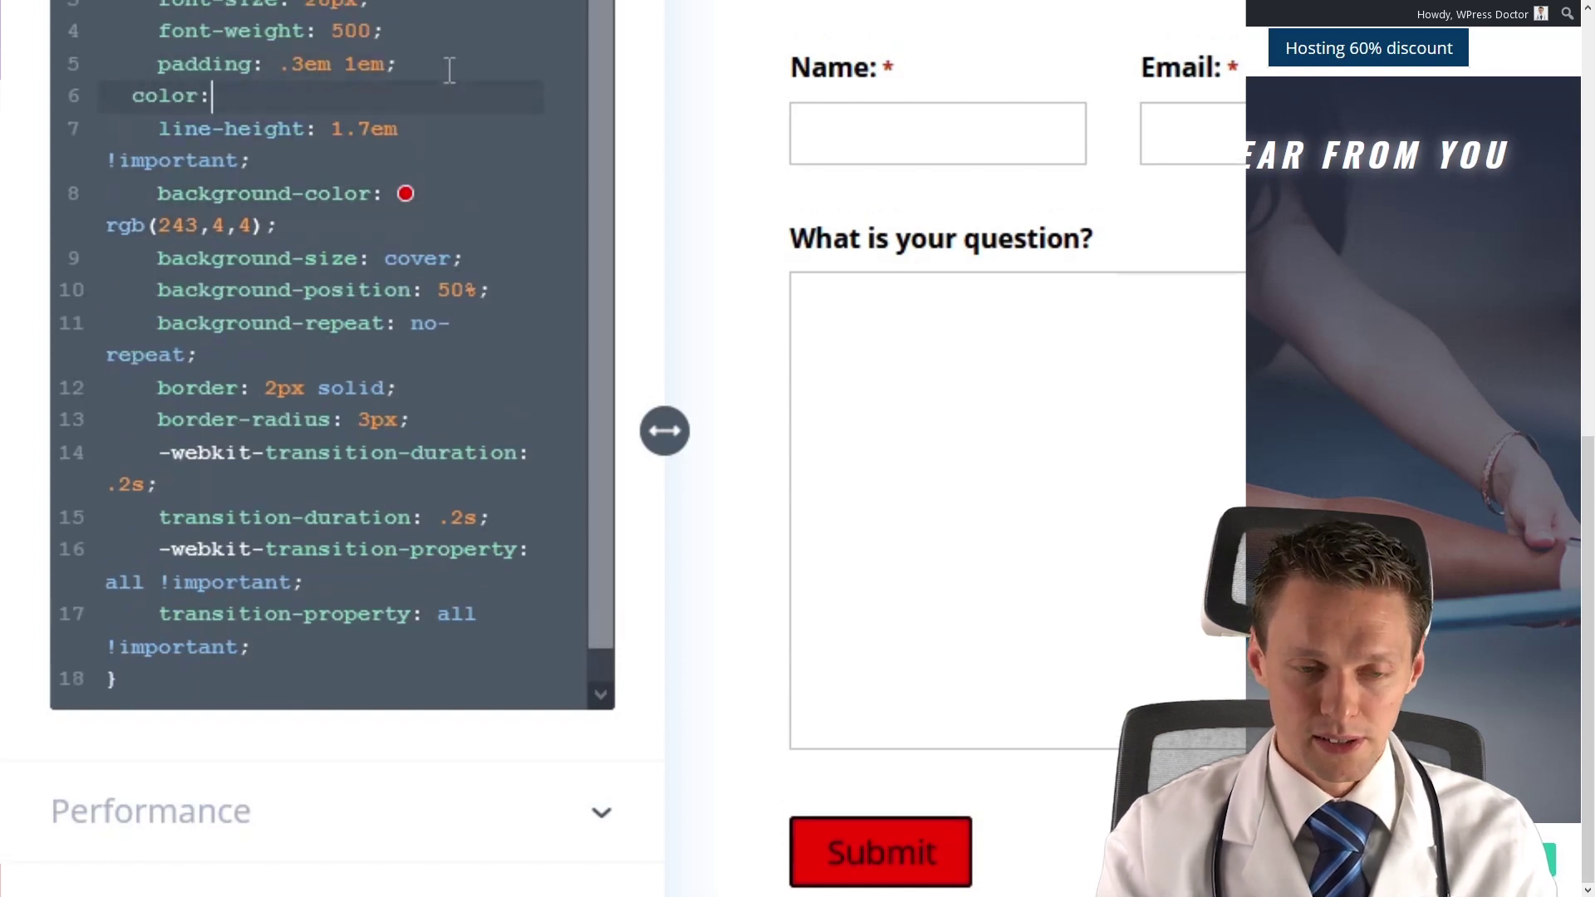
type("#FFF;")
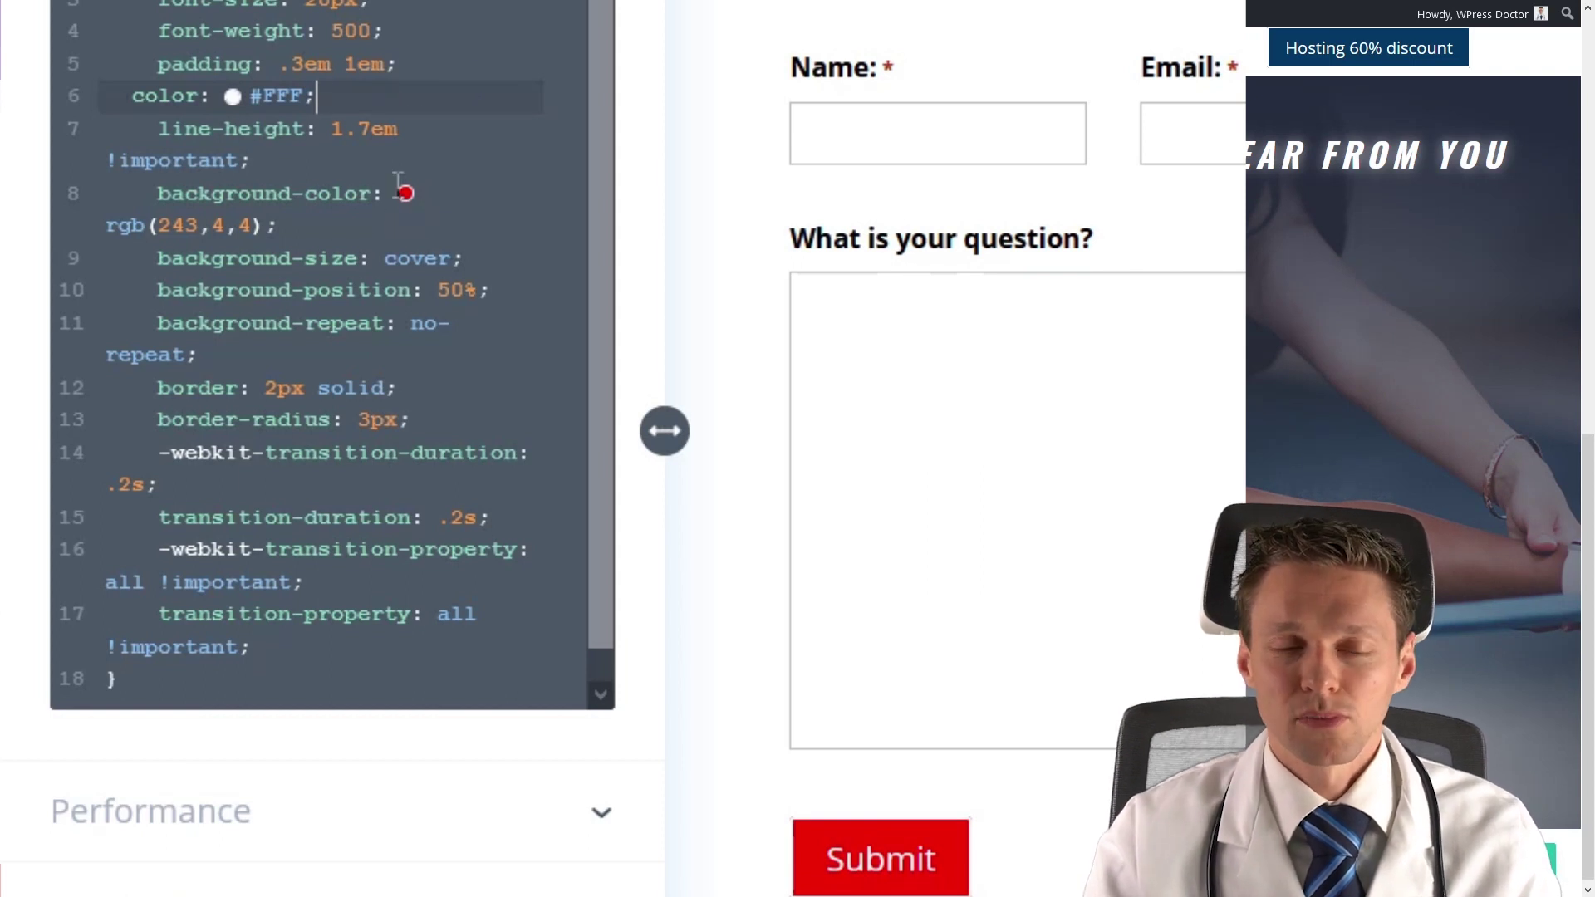
left_click(411, 290)
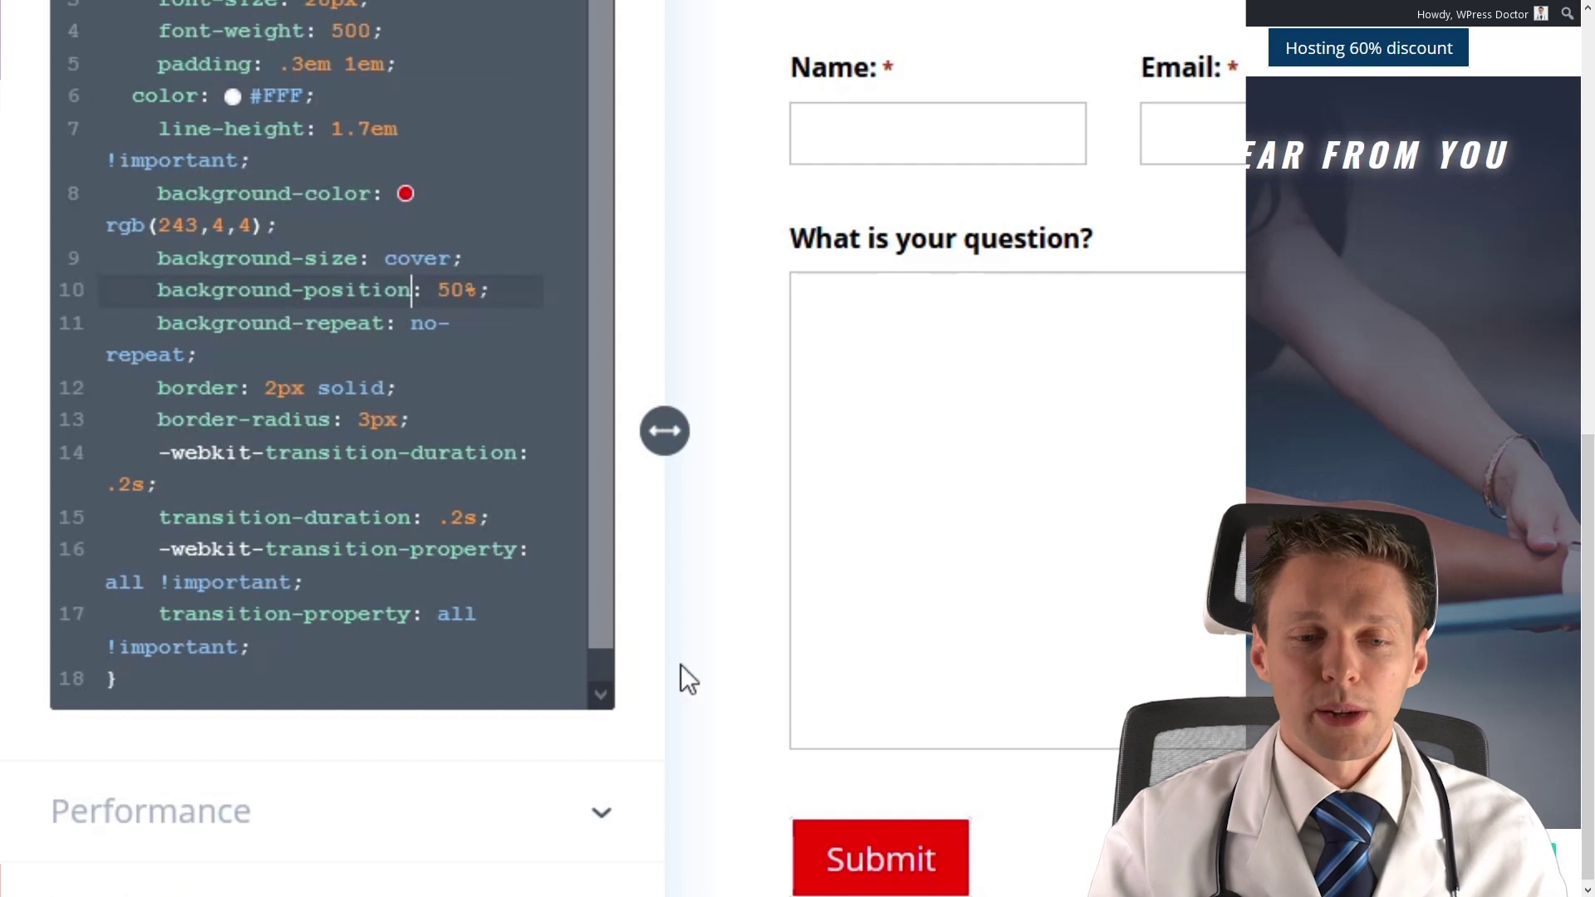
left_click(291, 880)
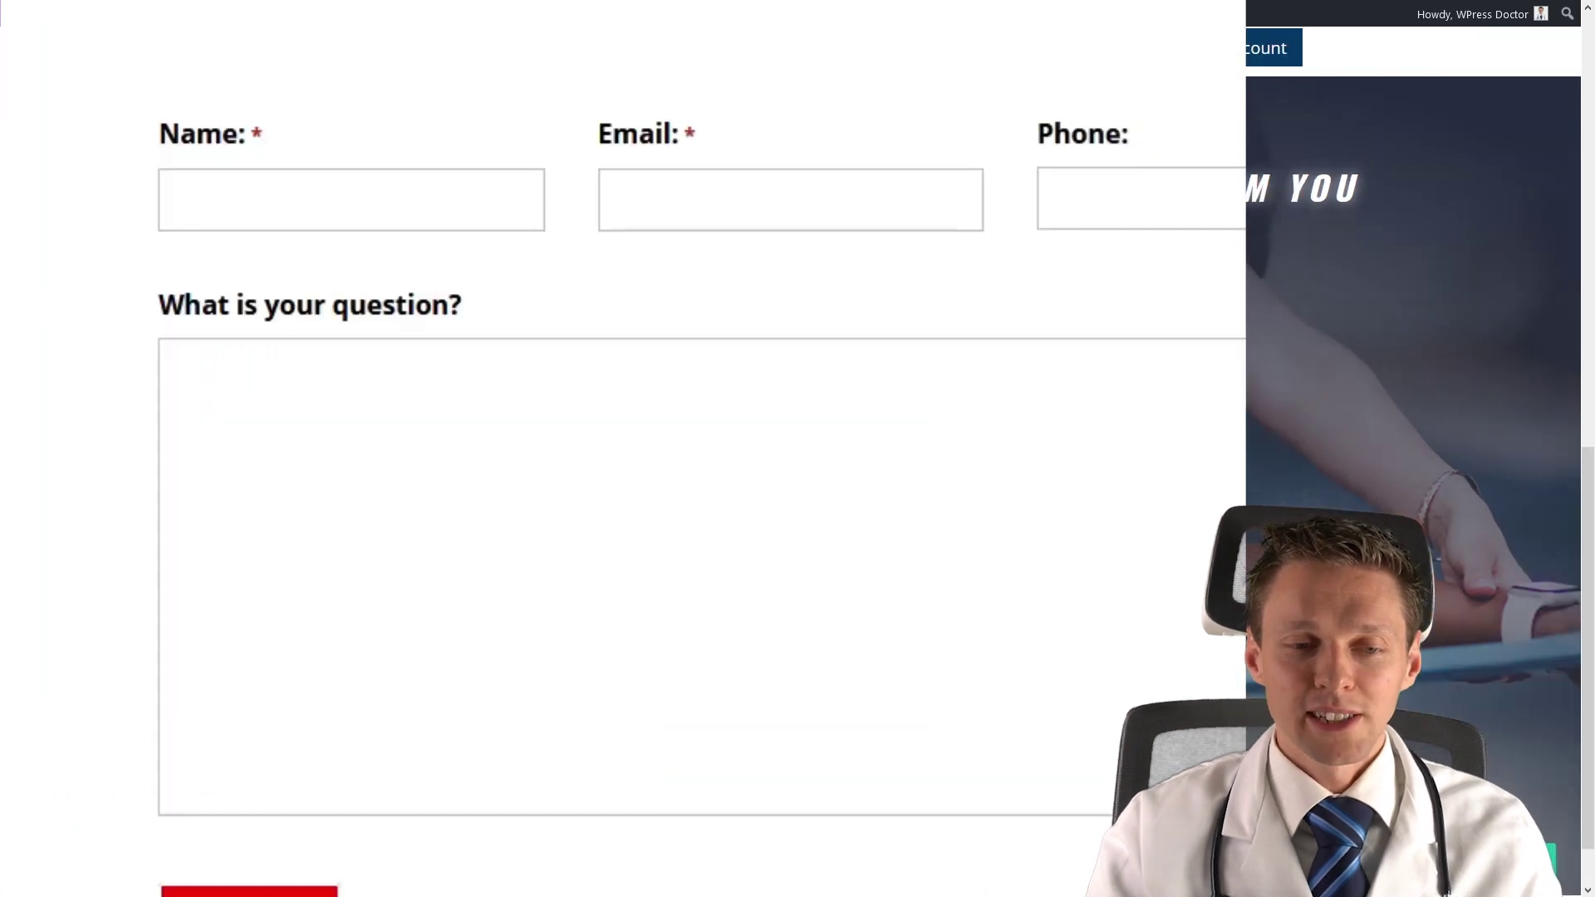